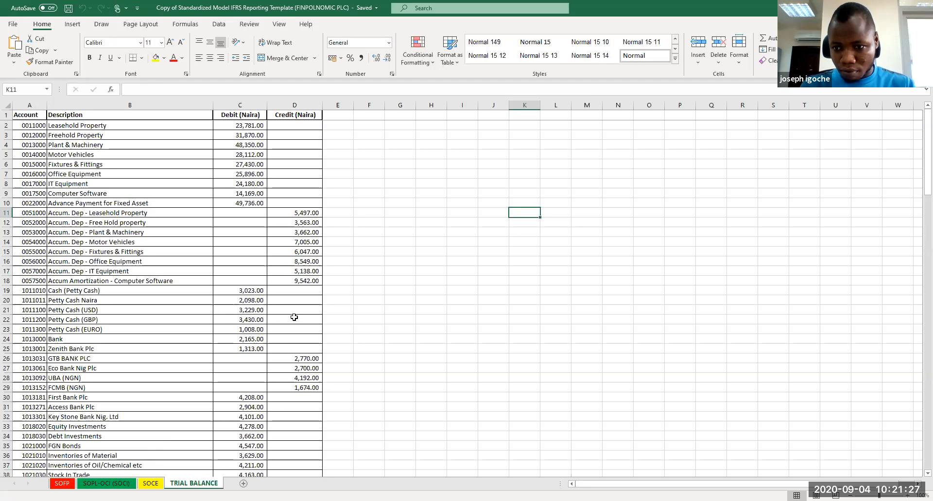
key(alt+Tab)
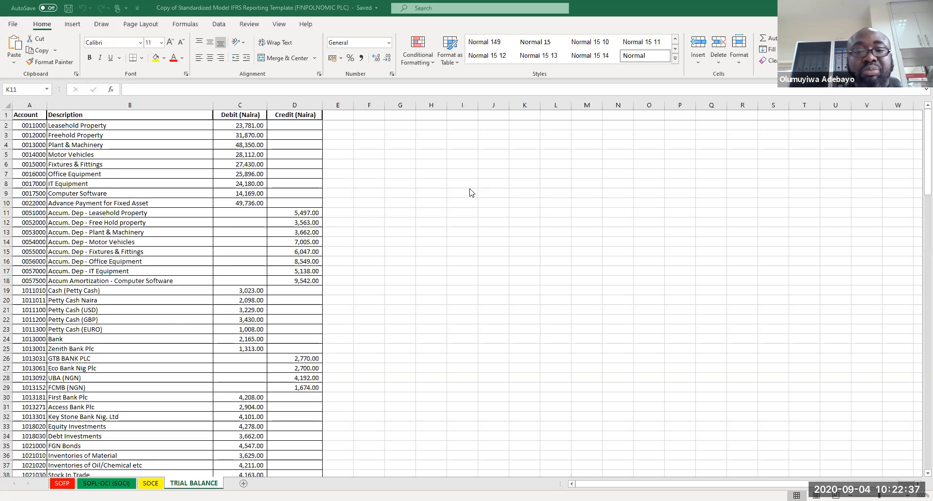
key(alt+Tab)
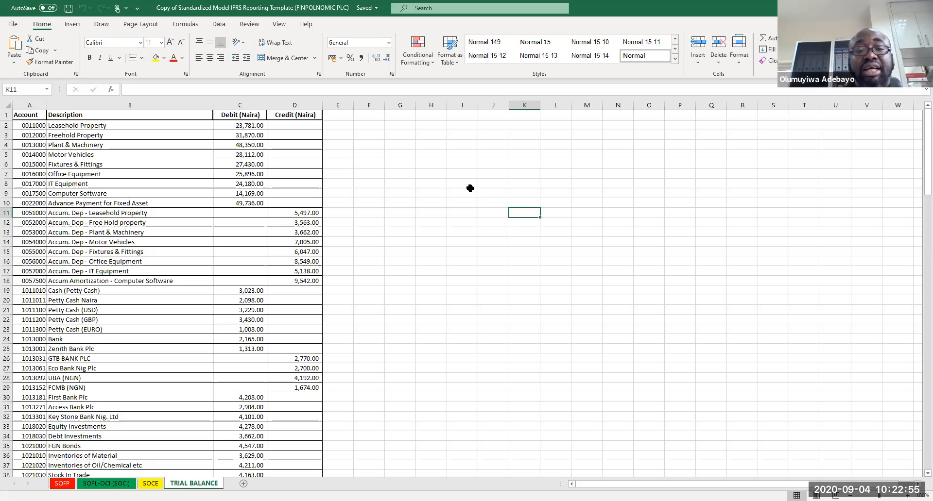
Step: Enter the heading Elements of Finnacial Stateemnts in cell H3
click(428, 125)
click(428, 135)
text(Ele)
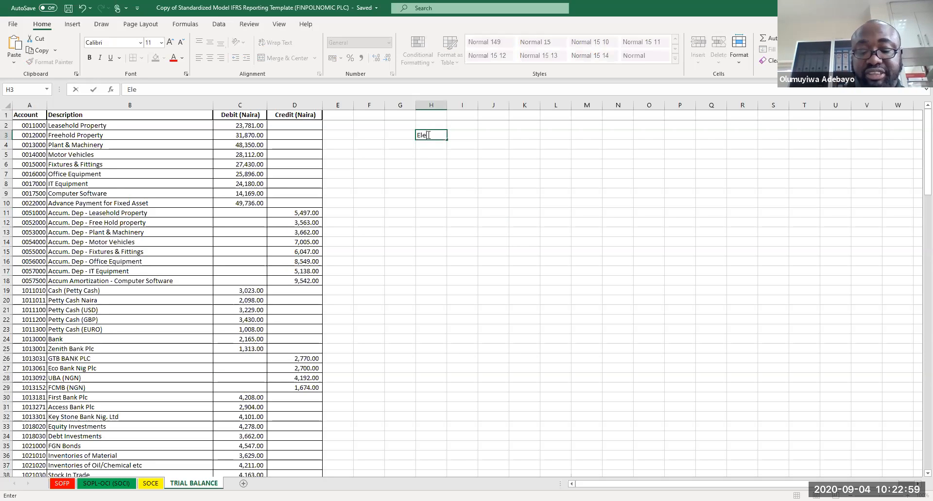
text(ments)
key(Return)
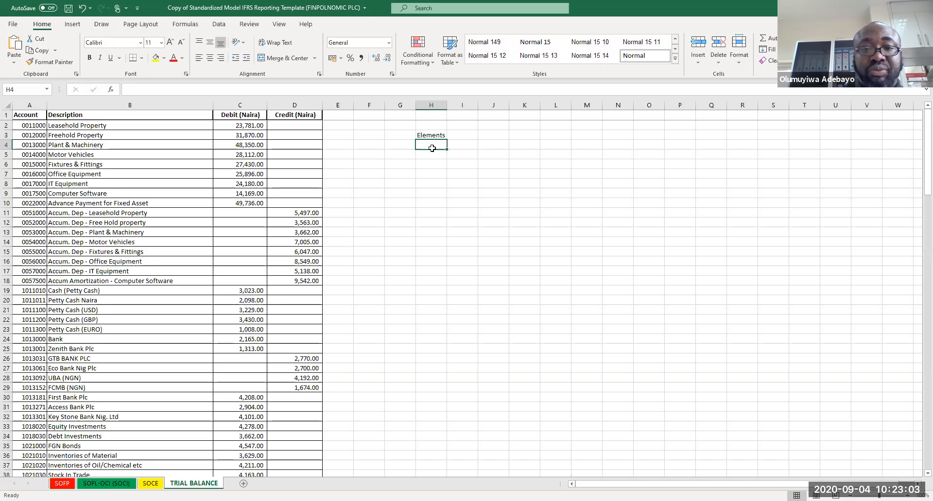
click(432, 135)
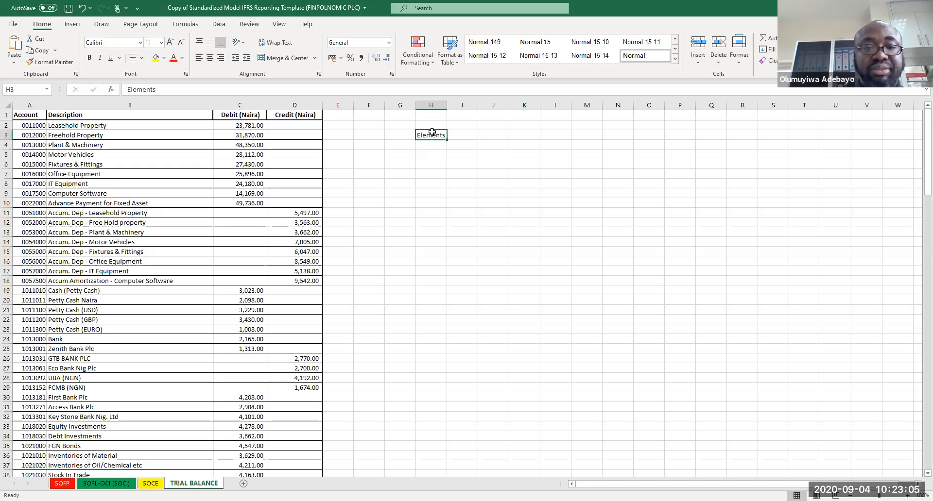
click(290, 88)
text(of )
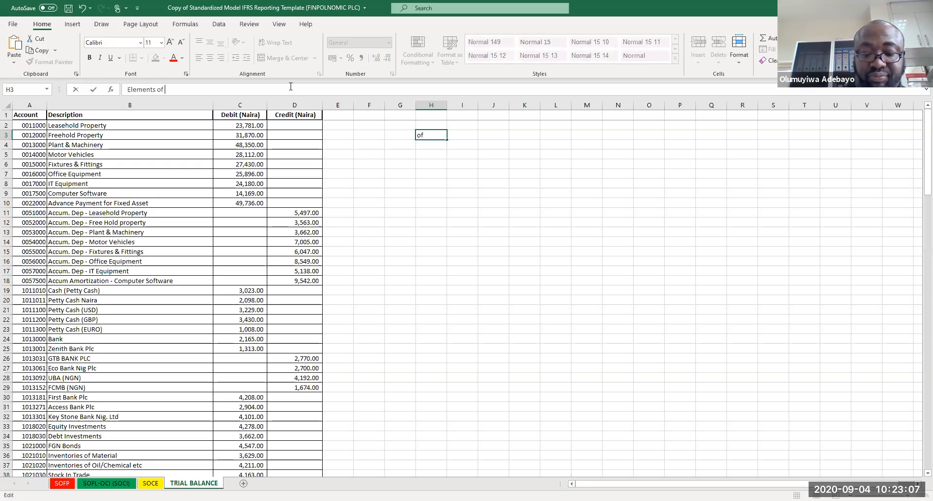
text(Finnacial S)
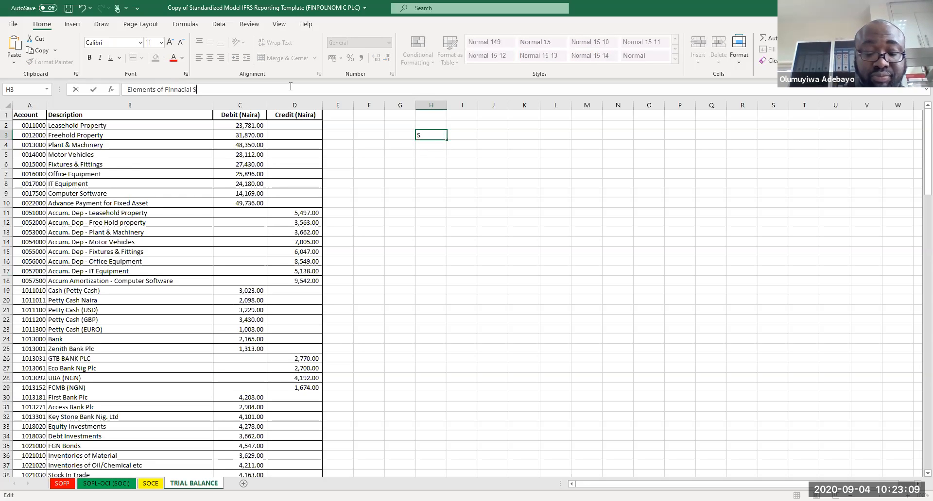
text(tateemnts)
key(Return)
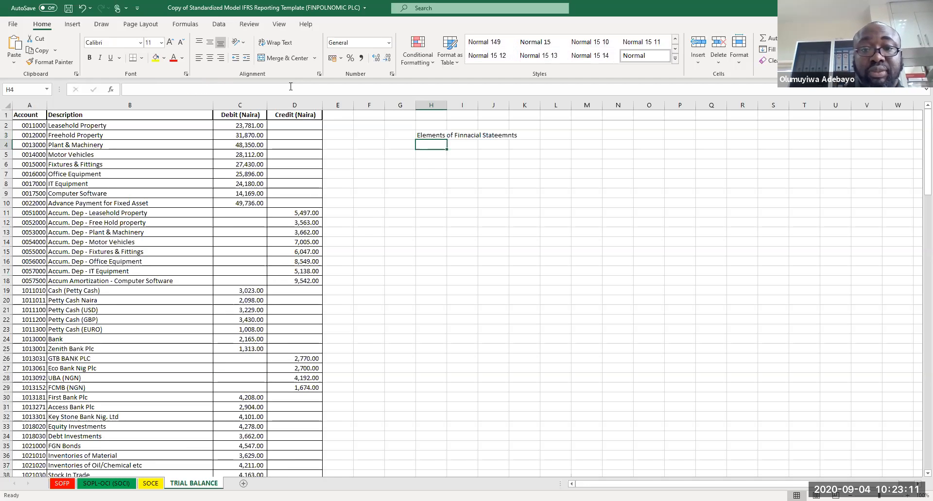
Step: Correct the heading's spelling to Elements of Financial Statementts
click(424, 135)
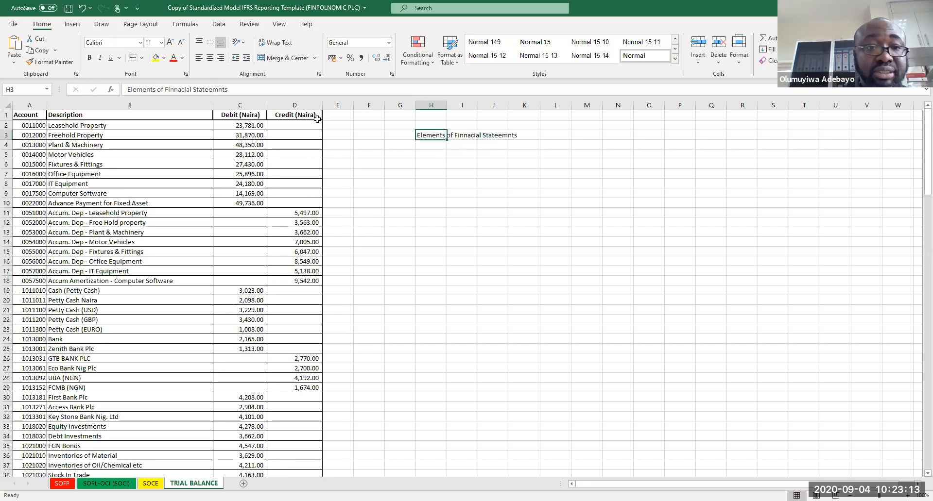
click(222, 90)
key(BackSpace)
key(BackSpace)
key(BackSpace)
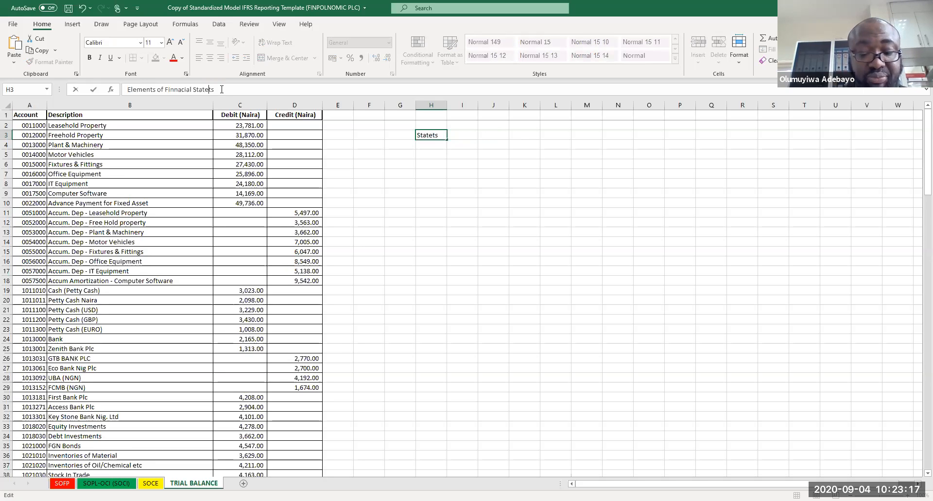
text(ment)
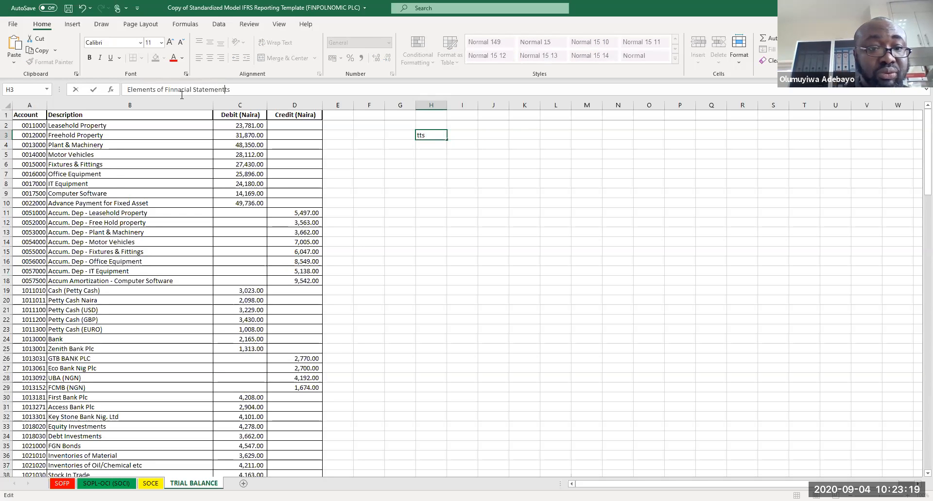
click(177, 91)
key(BackSpace)
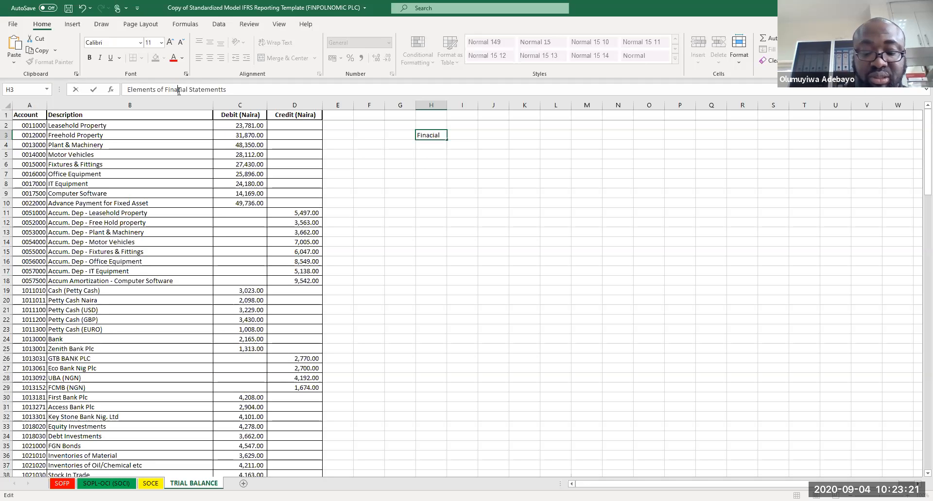
text(n)
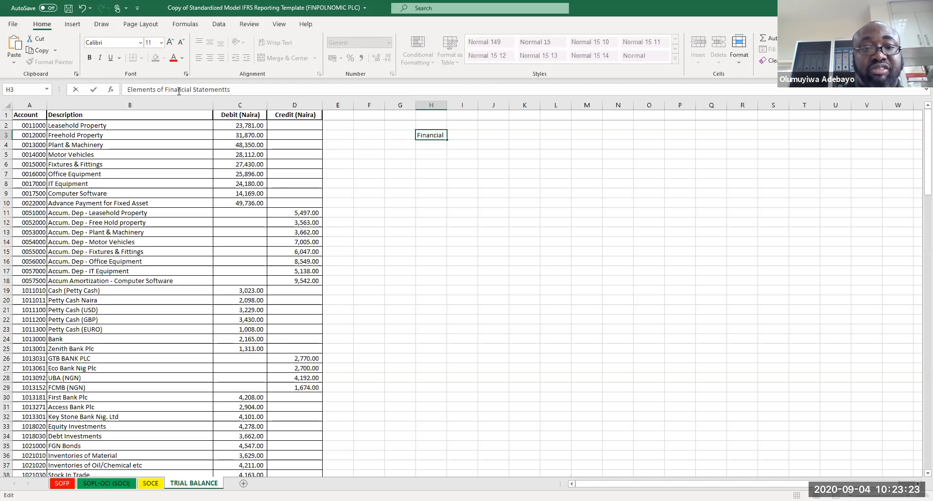
click(387, 164)
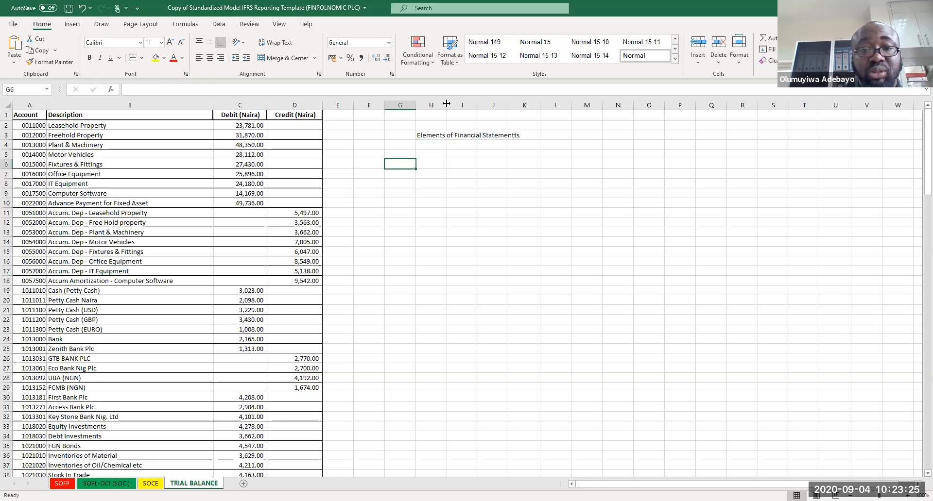
Step: Autofit column H to its contents and make the H3 heading bold
double_click(446, 104)
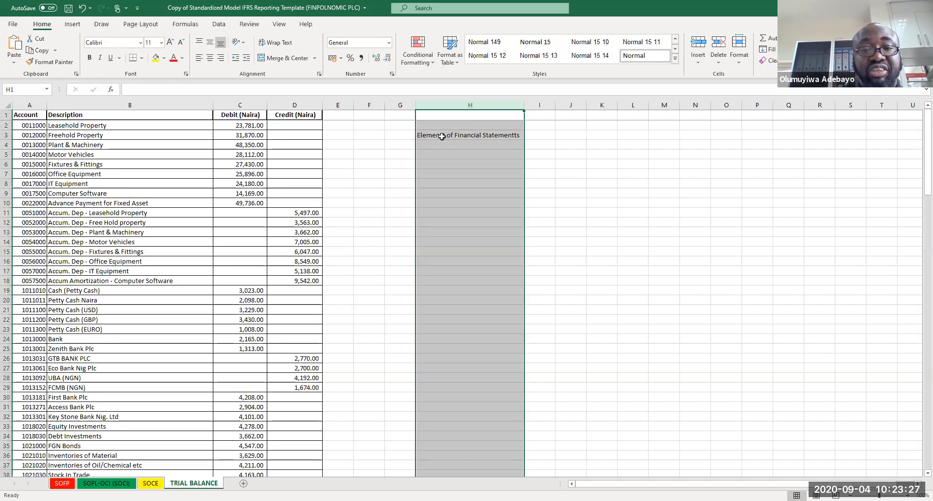
click(442, 137)
key(ctrl+b)
key(Return)
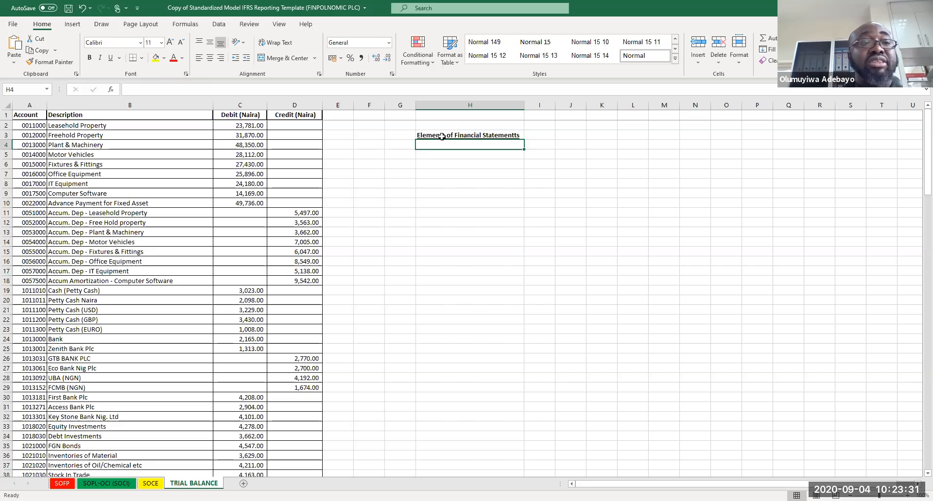
Step: Enter the subheading Financial Position: in H4 and format it italic and underlined
text(Fi)
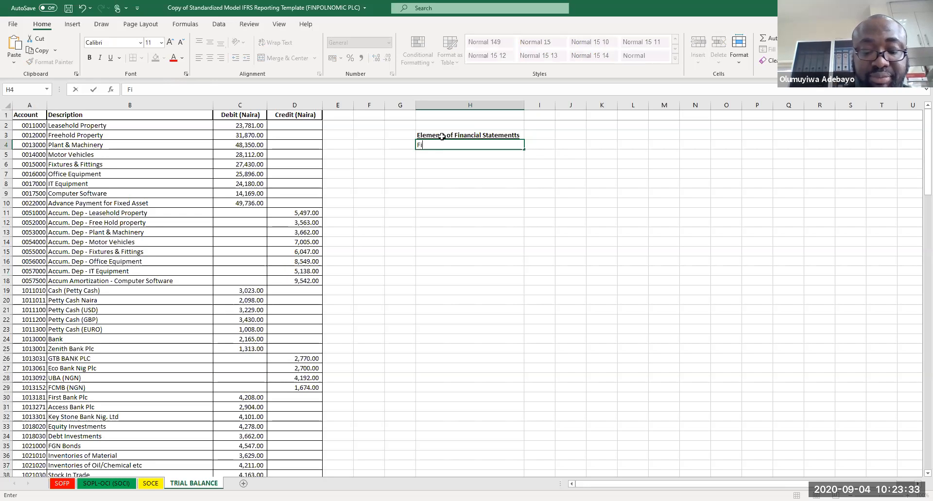
text(nancial Position:)
key(Return)
click(440, 144)
key(ctrl+i)
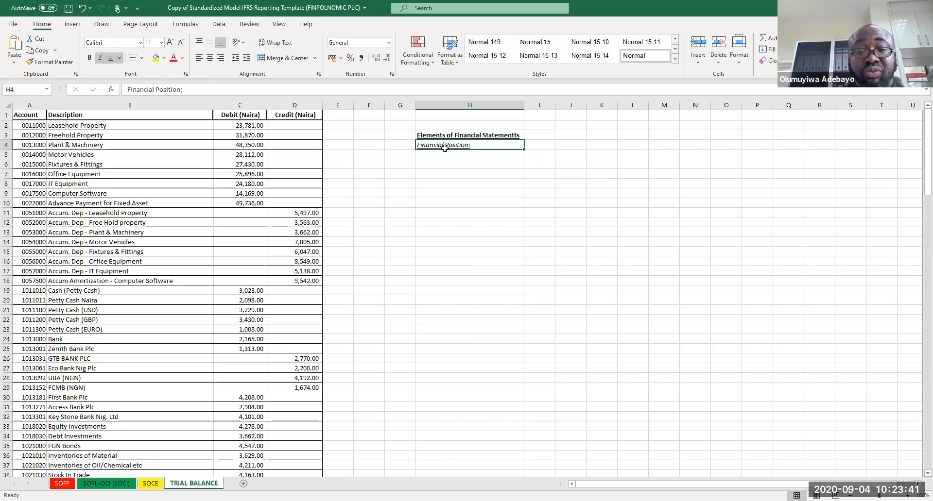
Step: List 1. Asset, 2. Liability and 3. Equity in cells H5 to H7
click(447, 156)
text(1.)
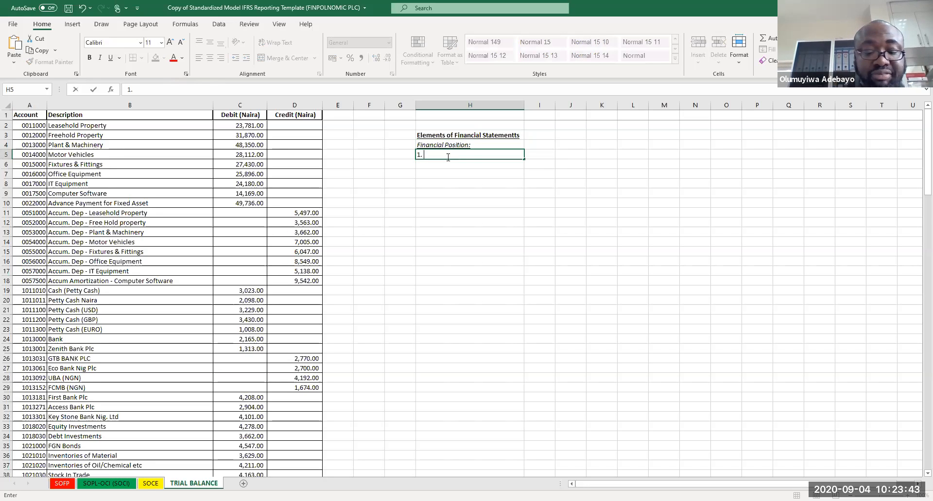
text( Asset)
key(Return)
text(2. Li)
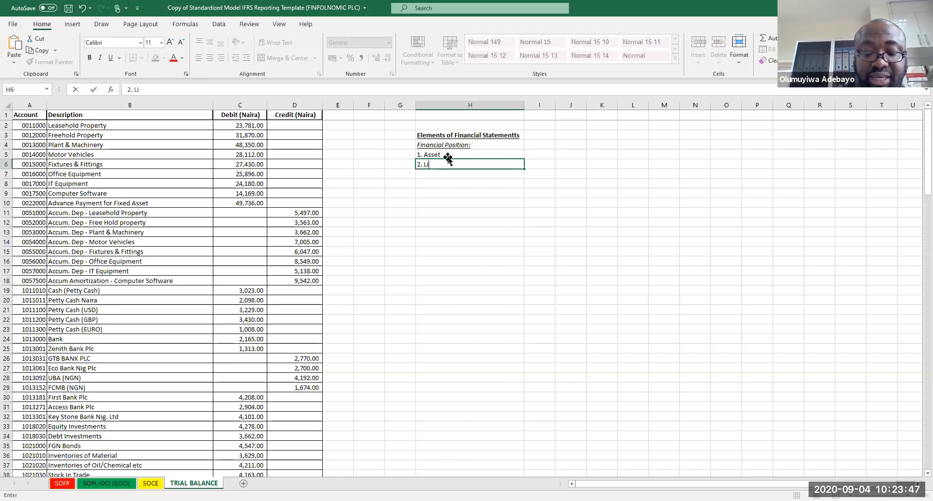
text(ability)
key(Return)
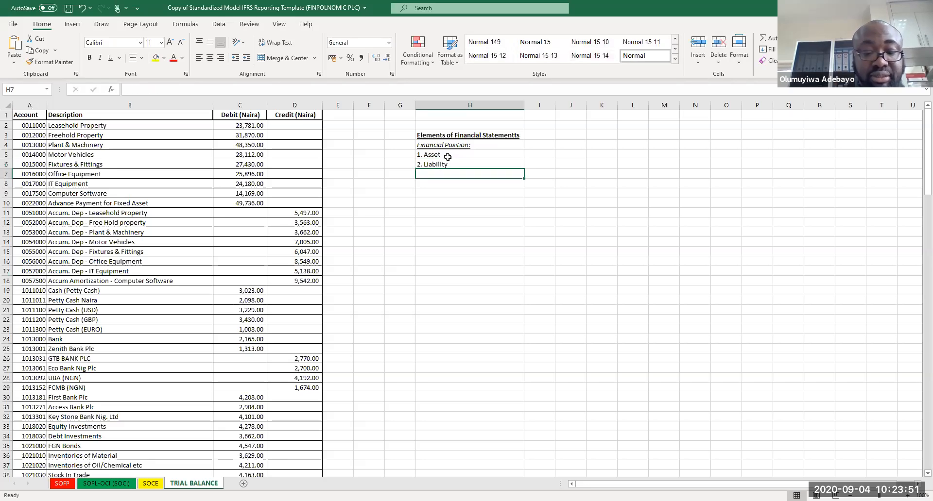
text(3. Equity)
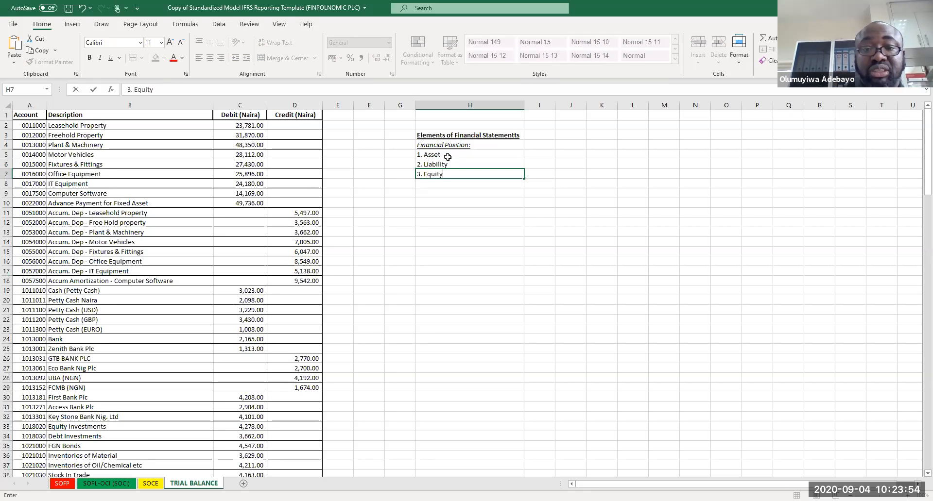
key(Return)
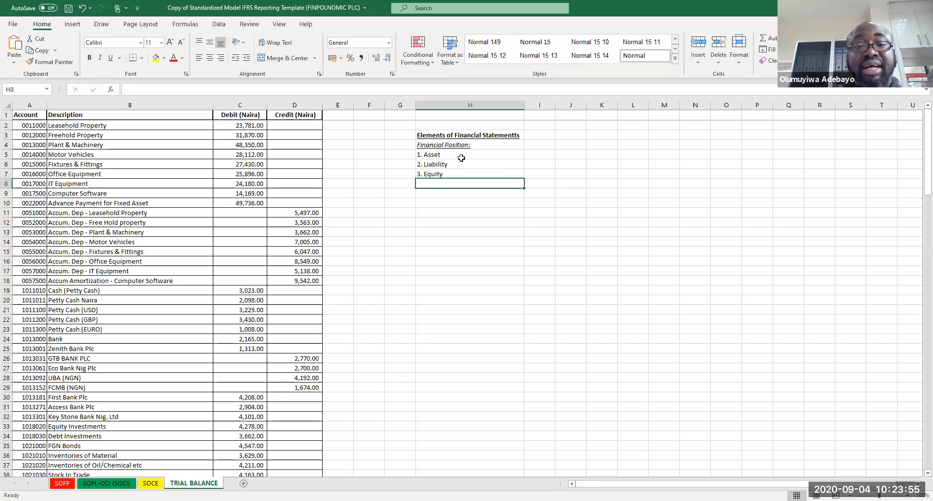
Step: Enter the subheading Financial Performance: in H9, formatted underlined and italic
click(461, 153)
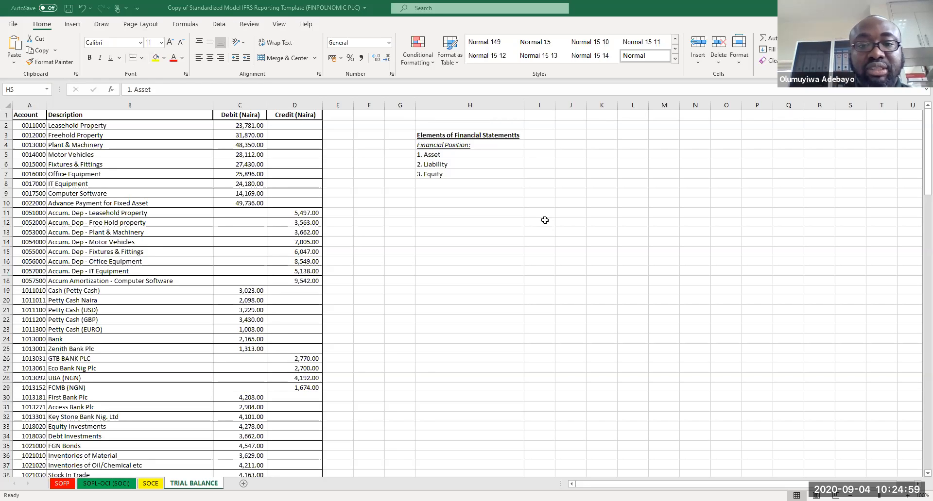
click(440, 194)
text(Fi)
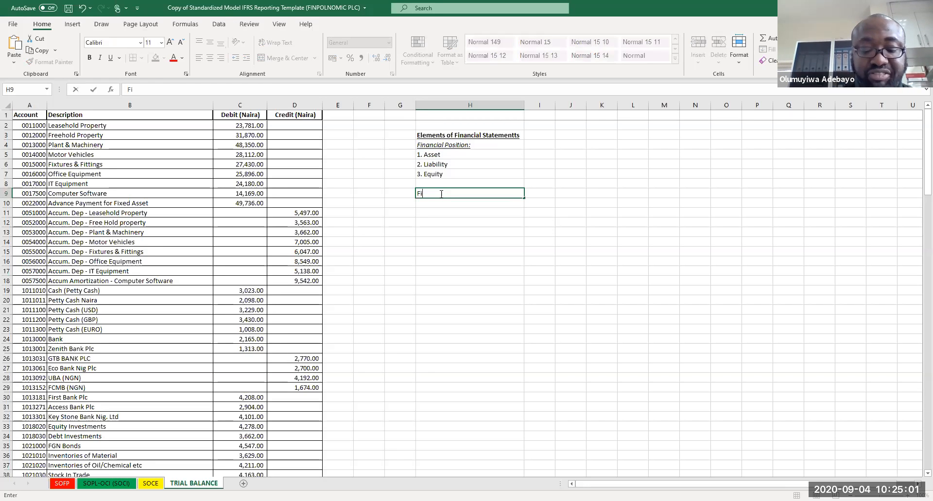
text(nancial Perfor)
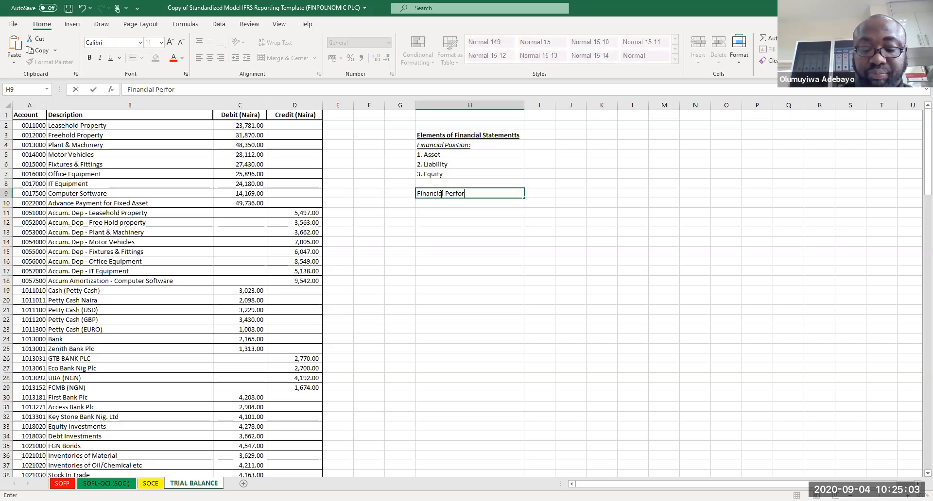
text(mance:)
key(Return)
click(439, 194)
key(ctrl+u)
key(ctrl+i)
key(Return)
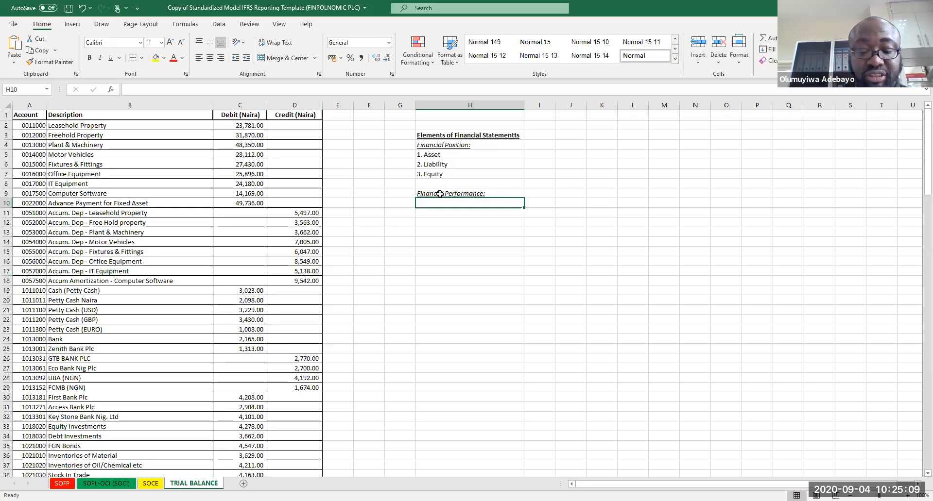
Step: List 1. Income and 2. Expense in cells H10 and H11
text(1. Income)
key(Return)
text(2. Exo)
key(BackSpace)
text(penses)
key(BackSpace)
key(Return)
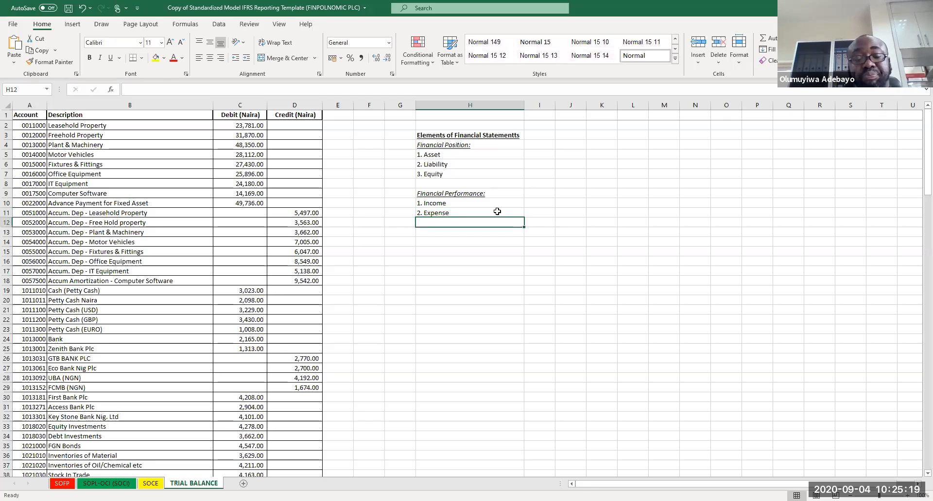
click(600, 185)
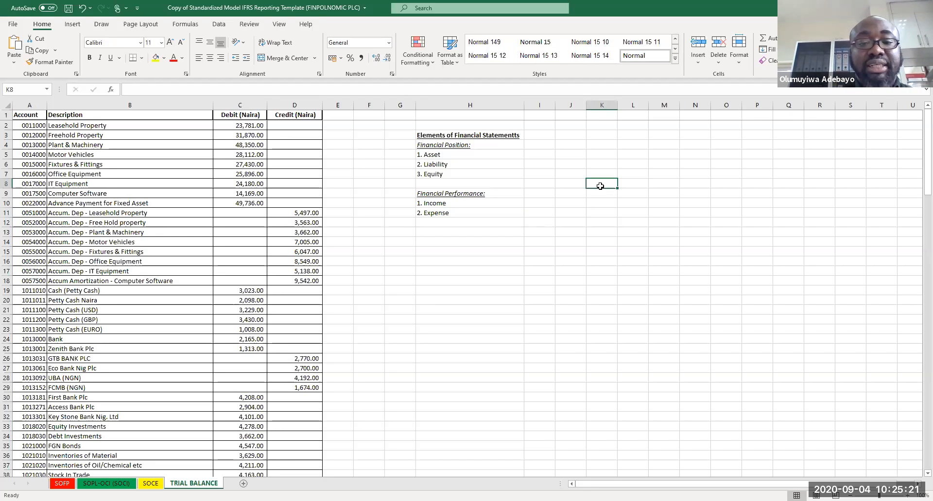
Step: Renumber the performance items to 4. Income and 5. Expense
click(427, 203)
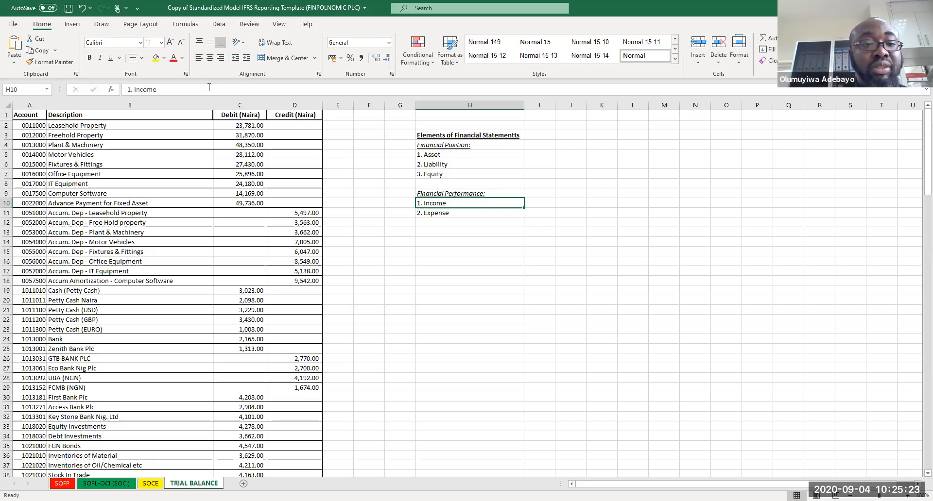
click(128, 94)
key(Delete)
text(4)
key(Return)
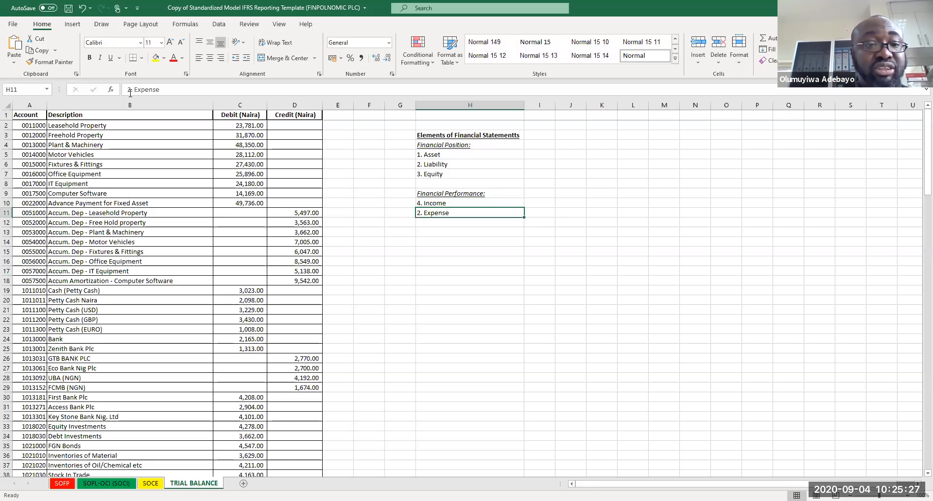
click(130, 93)
key(Delete)
text(5)
key(Return)
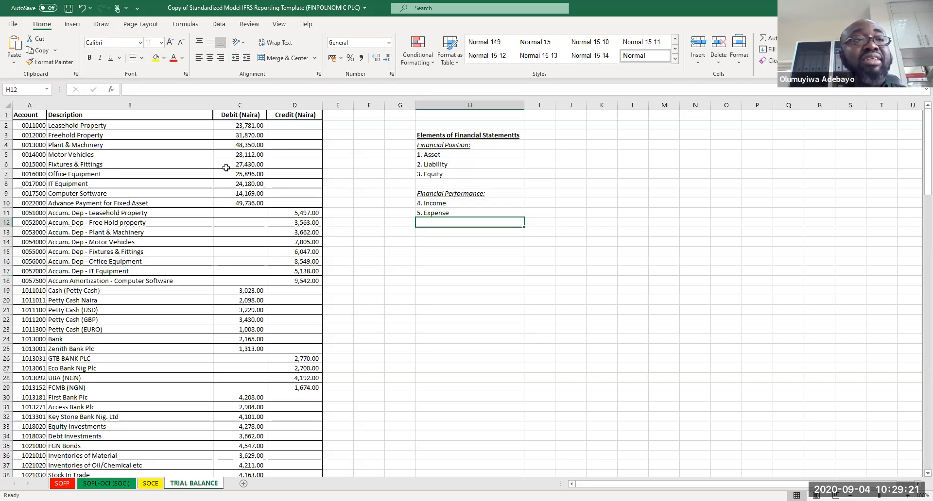
Step: Type the column label Coding in cell I3 beside the heading
click(544, 136)
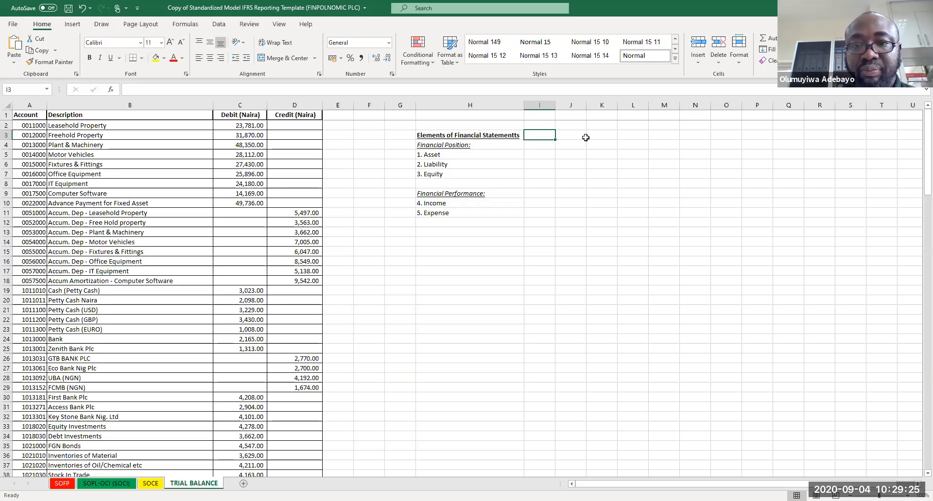
shift+click(636, 136)
click(538, 135)
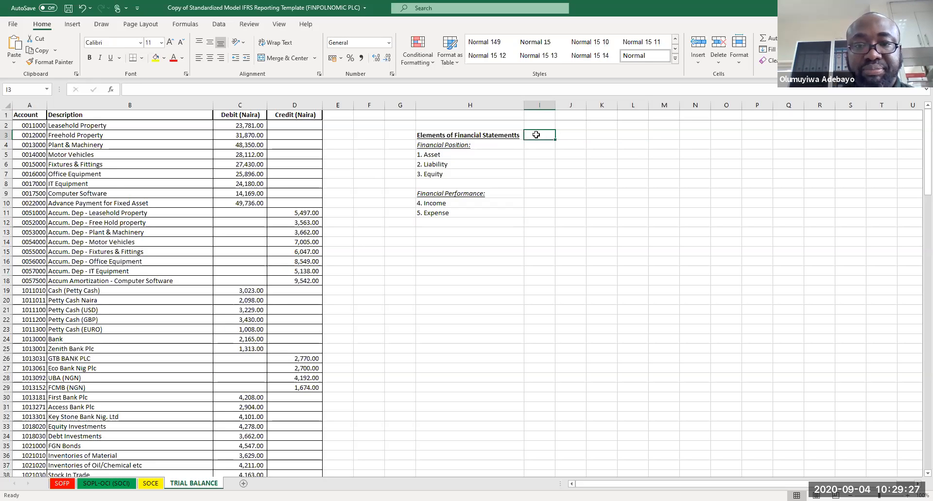
text(Code)
key(Return)
Step: Move the Coding label from I3 up to cell I2
click(542, 135)
key(ctrl+c)
click(540, 125)
key(Return)
click(541, 138)
click(540, 150)
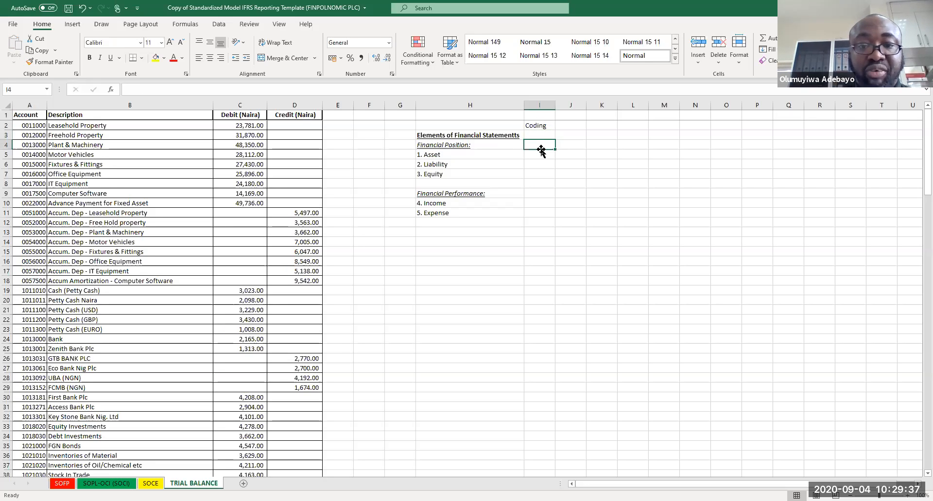
Step: Add the Element sub-label in I4 and code Asset, Liability and Equity as 100, 200 and 300
text(Element)
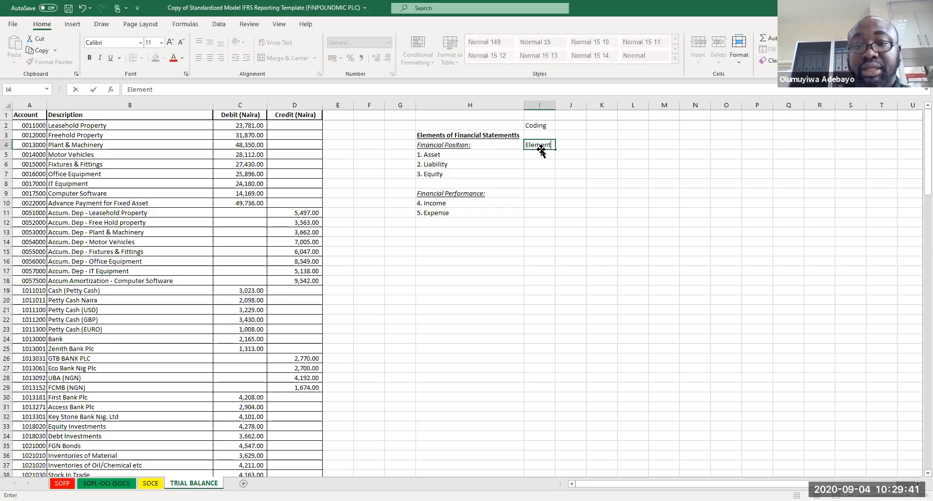
key(Return)
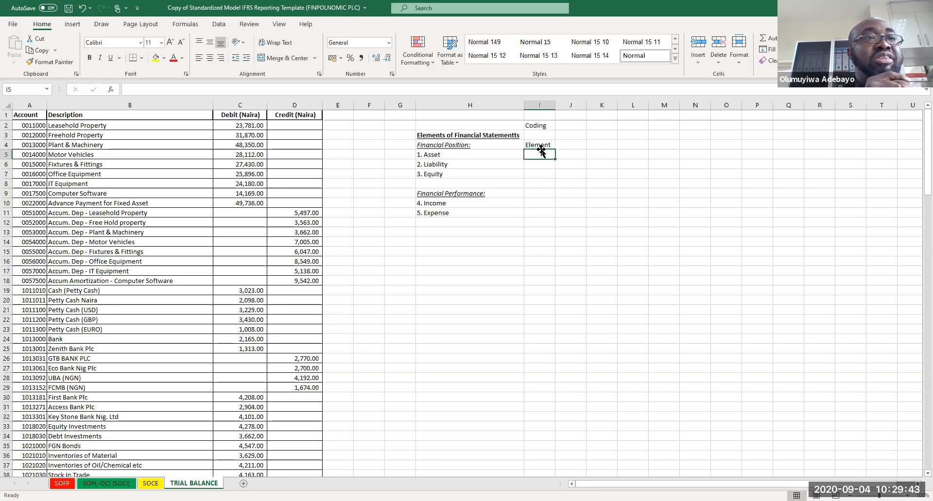
text(100)
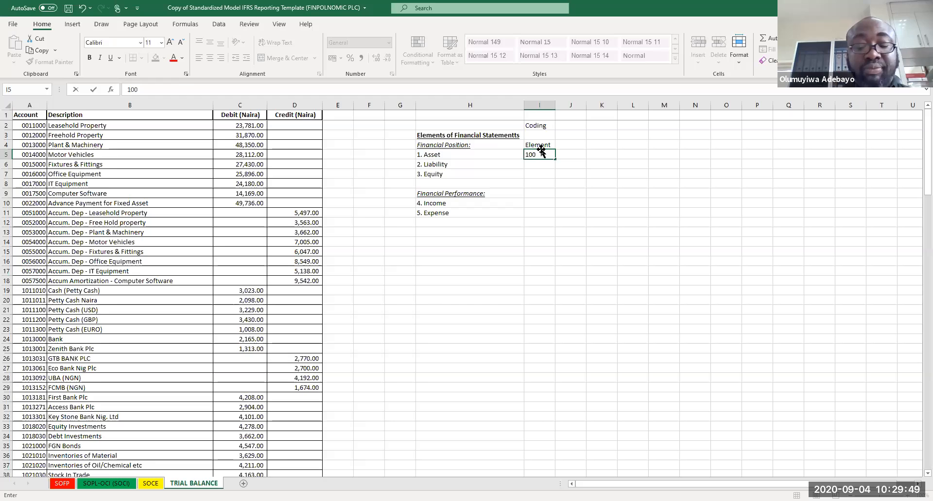
key(Return)
text(200)
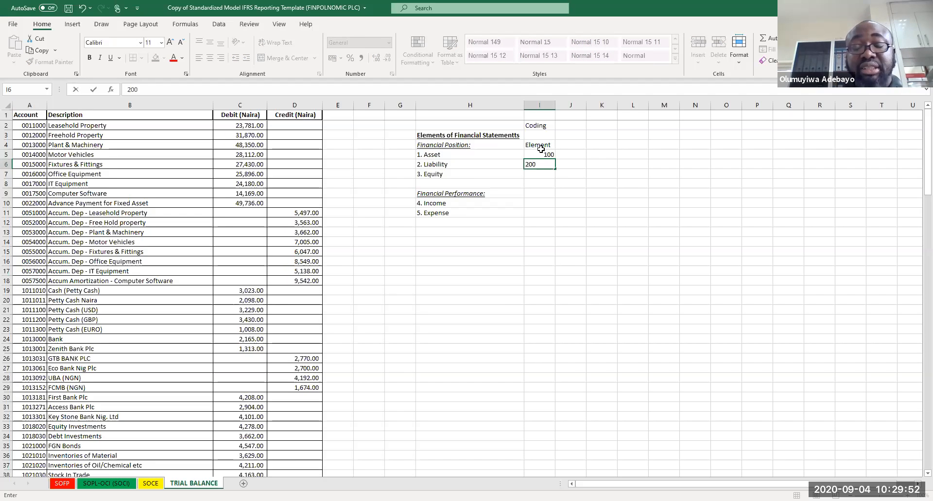
key(Return)
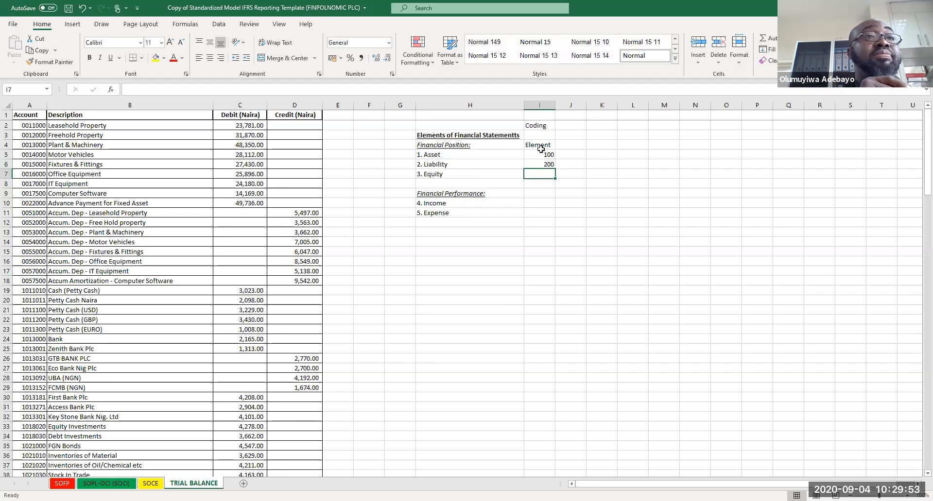
text(300)
key(Return)
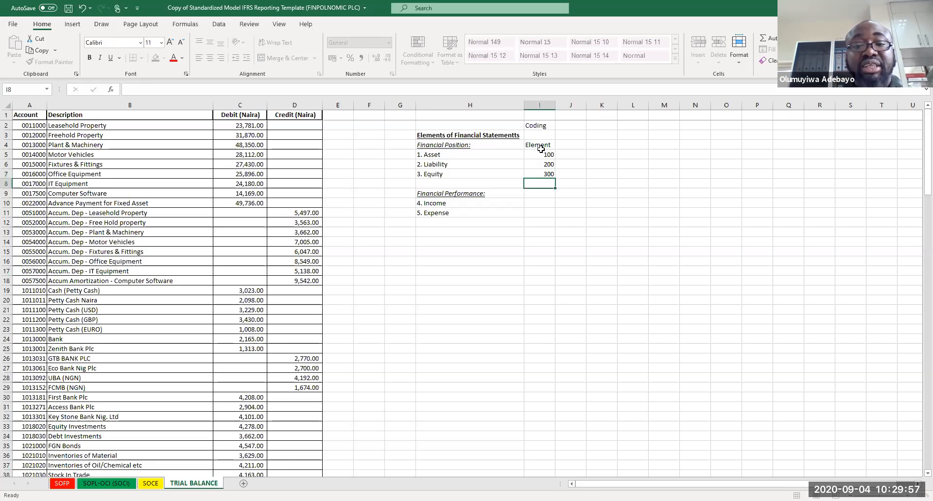
Step: Code Income as 400 and Expense as 500 in column I
key(Down)
key(Down)
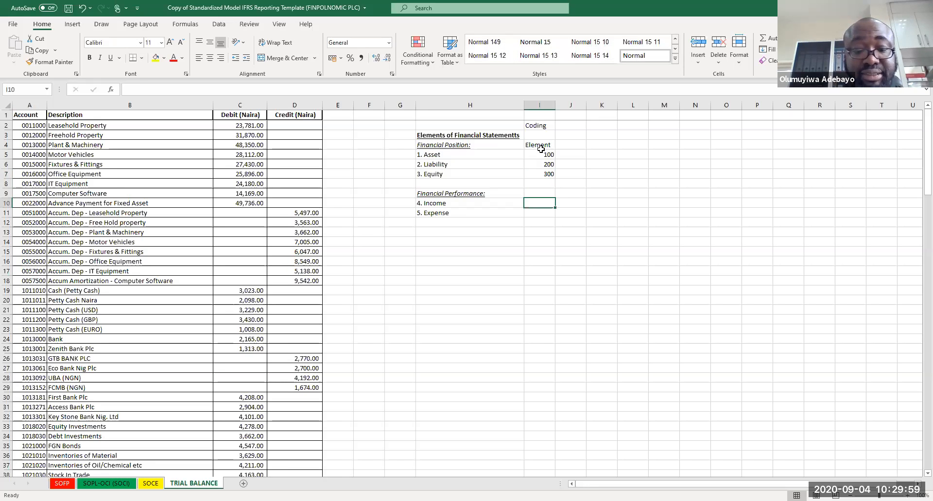
text(400)
key(Return)
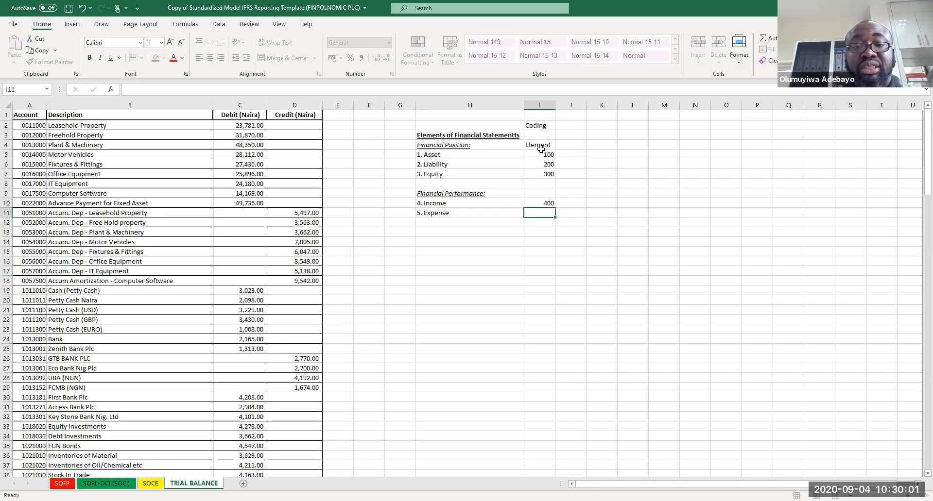
text(500)
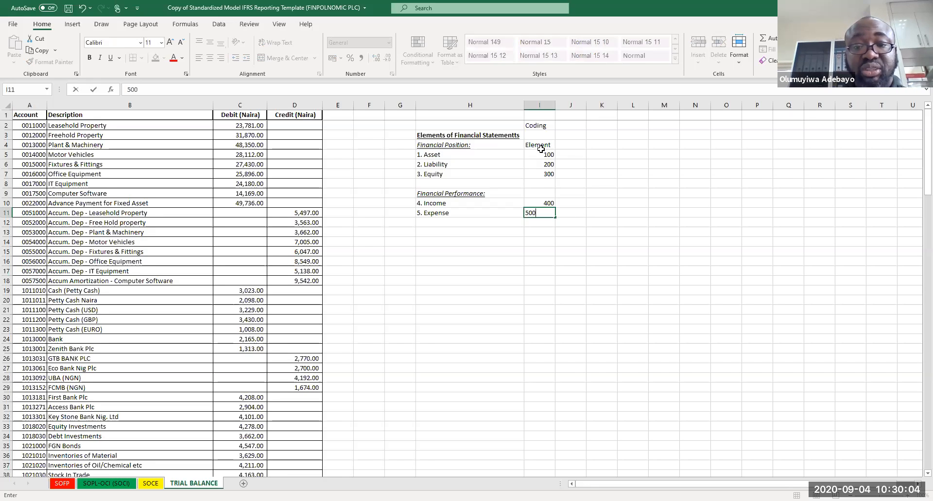
key(Return)
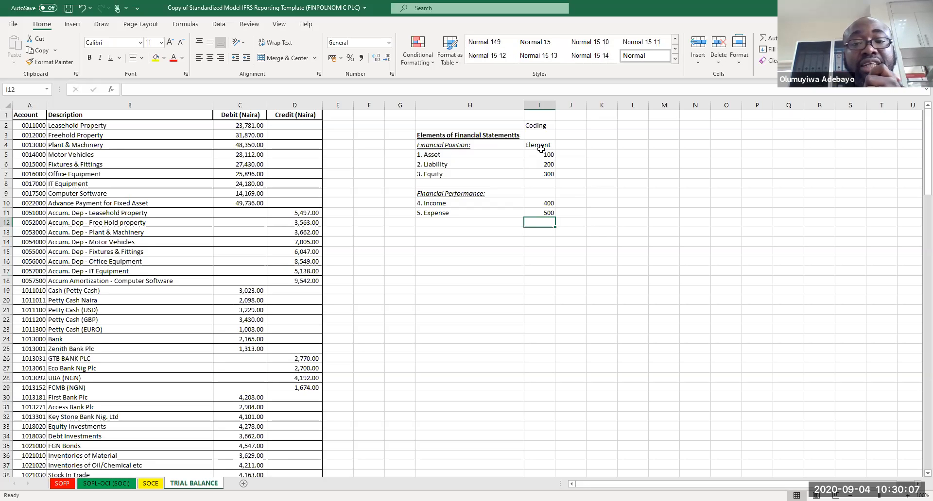
Step: Add the column label Class in cell J4
click(566, 146)
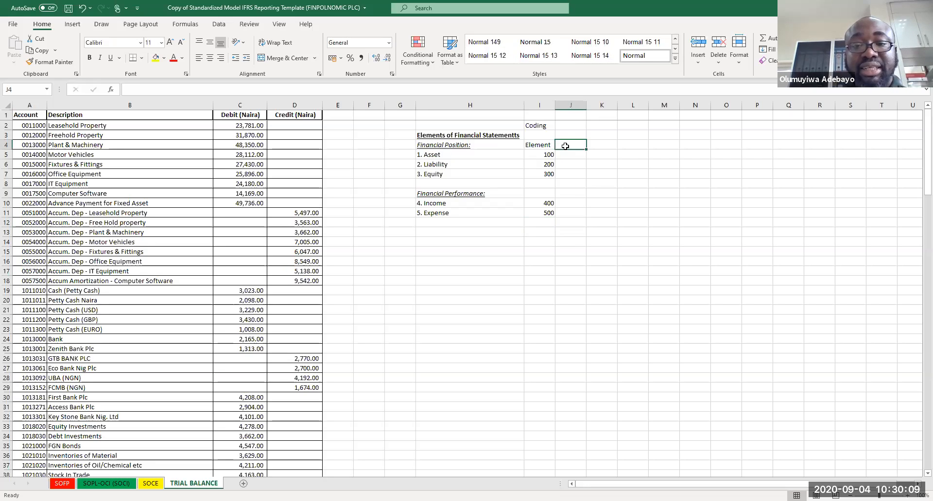
text(Claas)
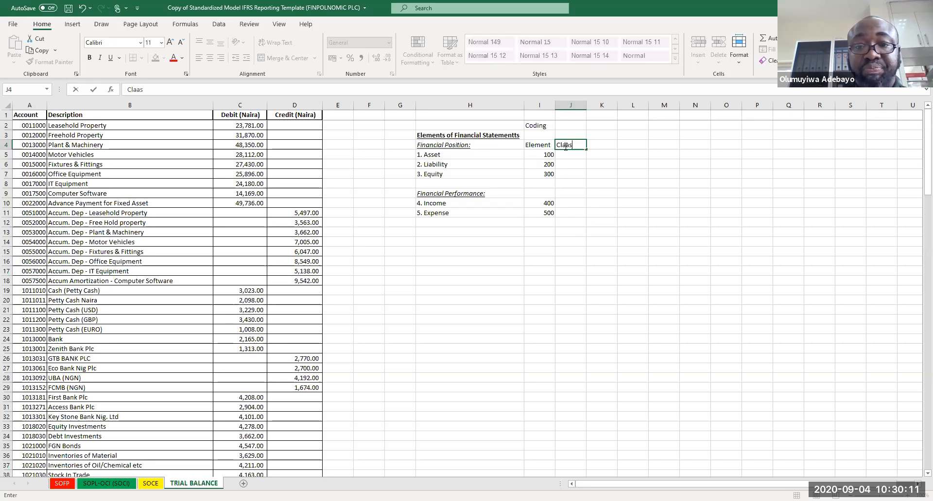
key(BackSpace)
key(BackSpace)
text(ss)
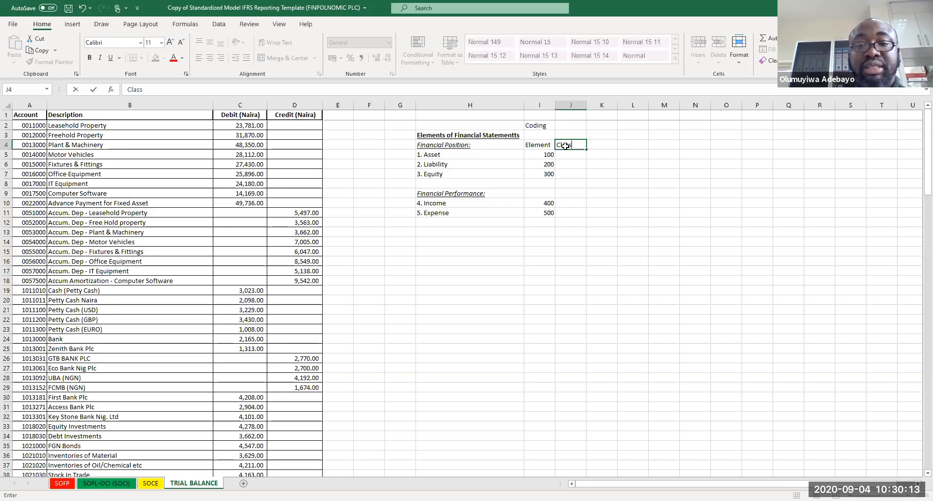
key(Return)
Step: Move the Liability-to-Expense block H6:I11 down so it starts at H14
drag(427, 160, 534, 221)
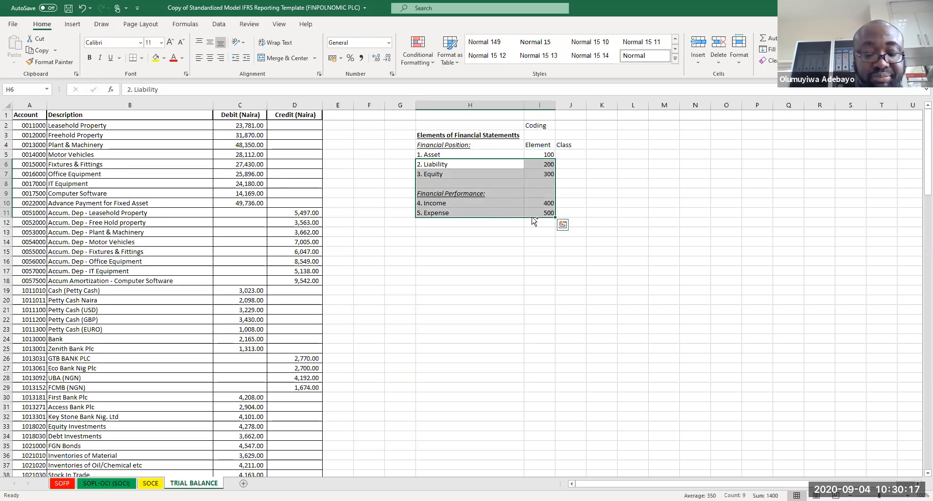
key(ctrl+c)
click(441, 241)
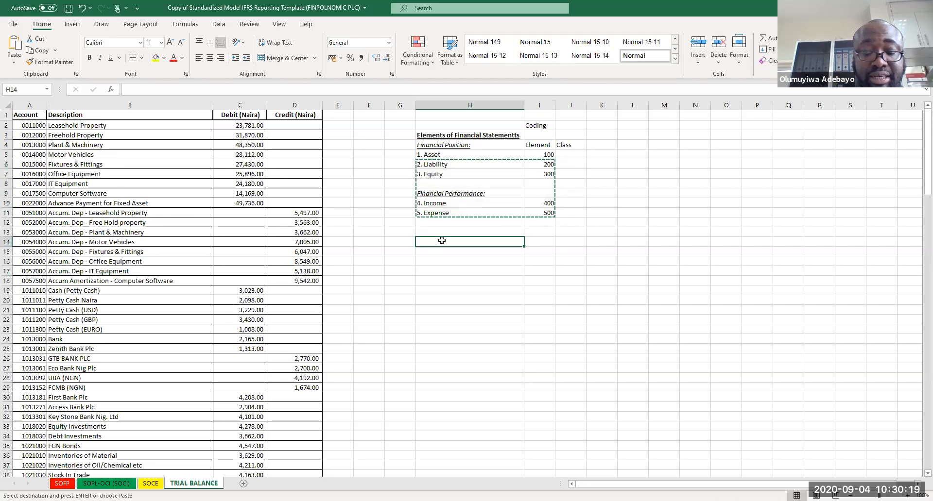
key(ctrl+v)
Step: List "- Property, plant and equipment" and "- Inatngibles" as asset sub-items in H6 and H7
click(440, 165)
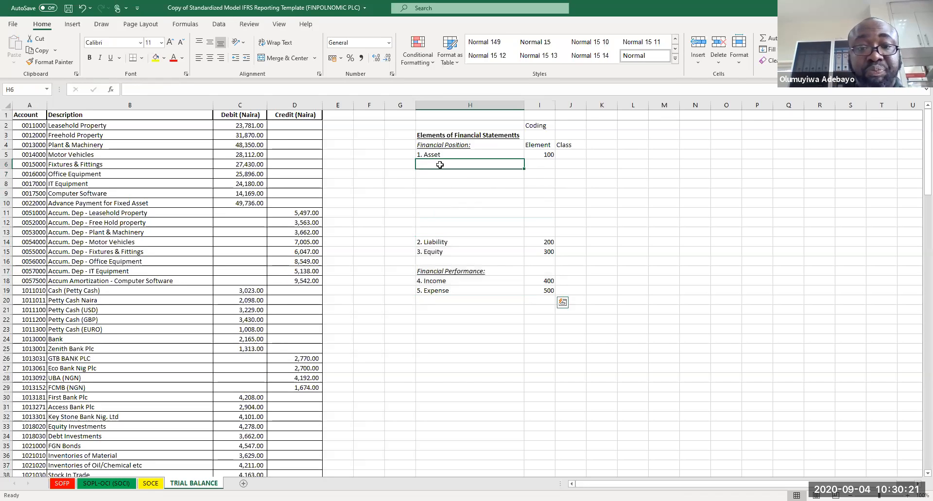
text(- Property, plant and equipment)
key(Return)
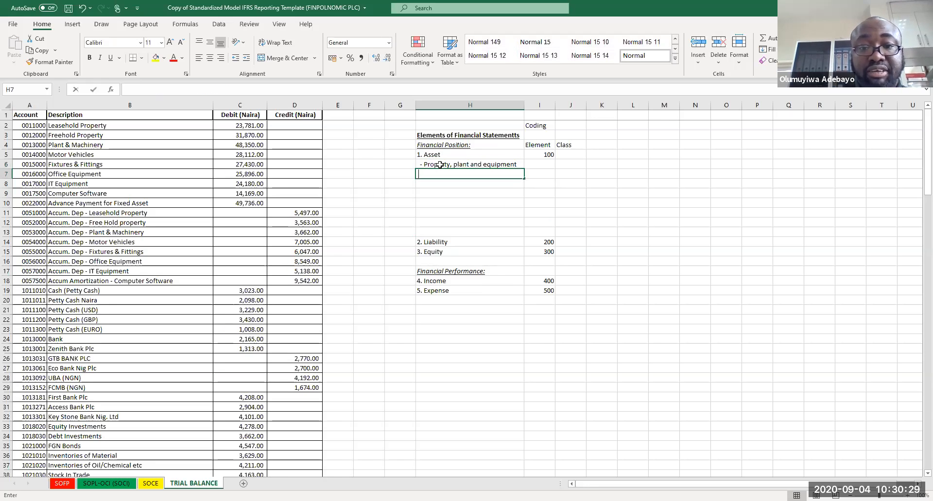
text(- Inat)
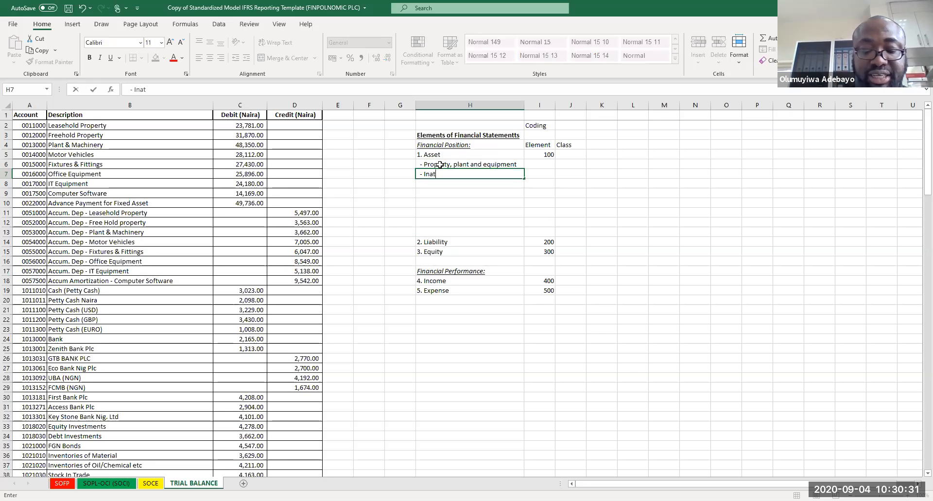
text(ngibles)
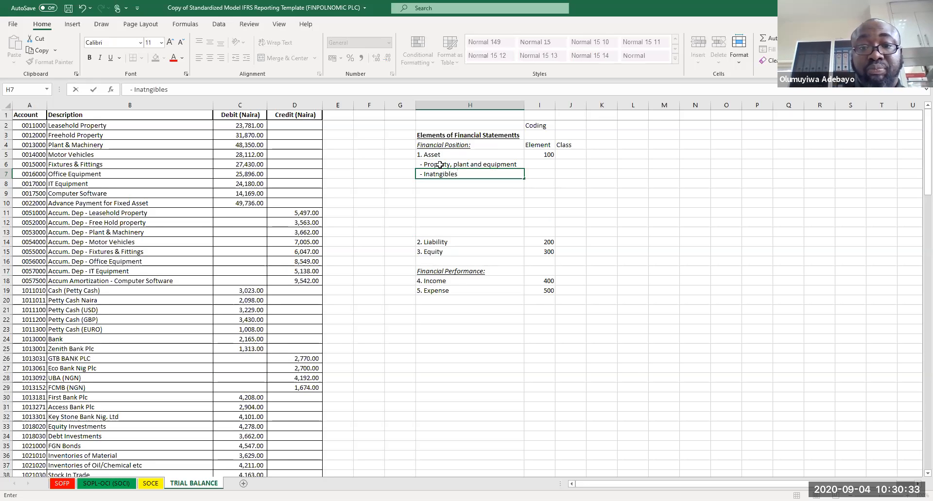
key(Return)
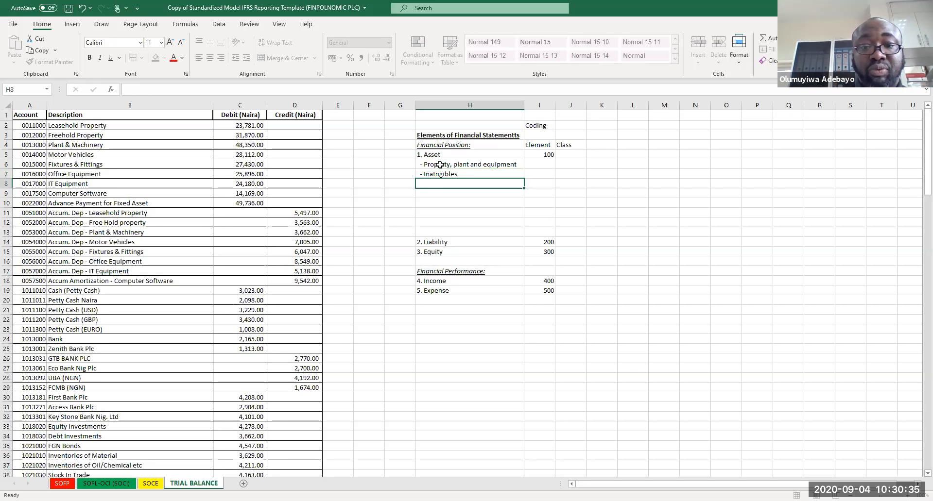
Step: Add asset sub-items "- Investments" and "- Cash and Bank" in H8 and H9
text(-)
key(BackSpace)
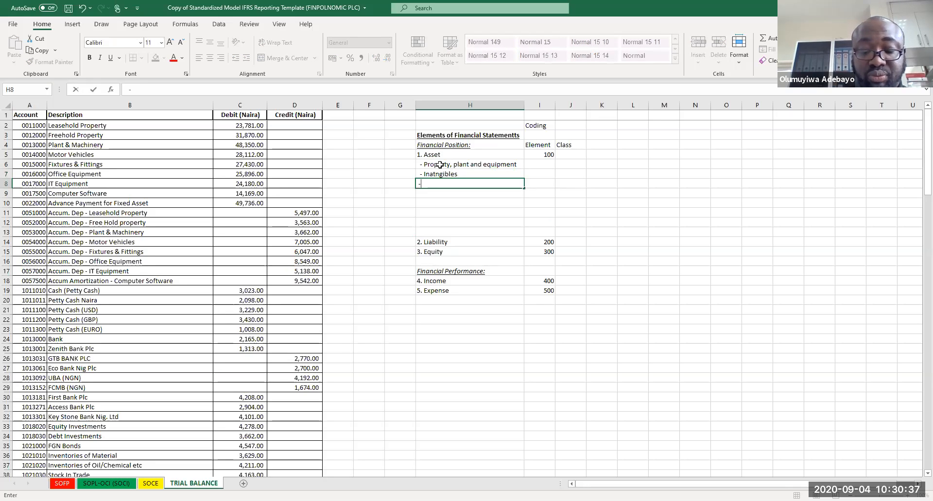
text(- iNVES)
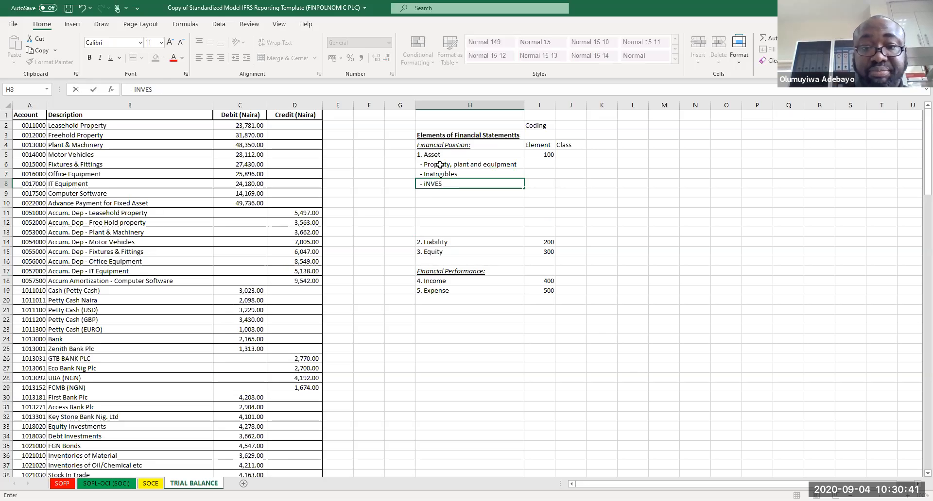
key(BackSpace)
key(BackSpace)
key(BackSpace)
text(iNVESTMENTS)
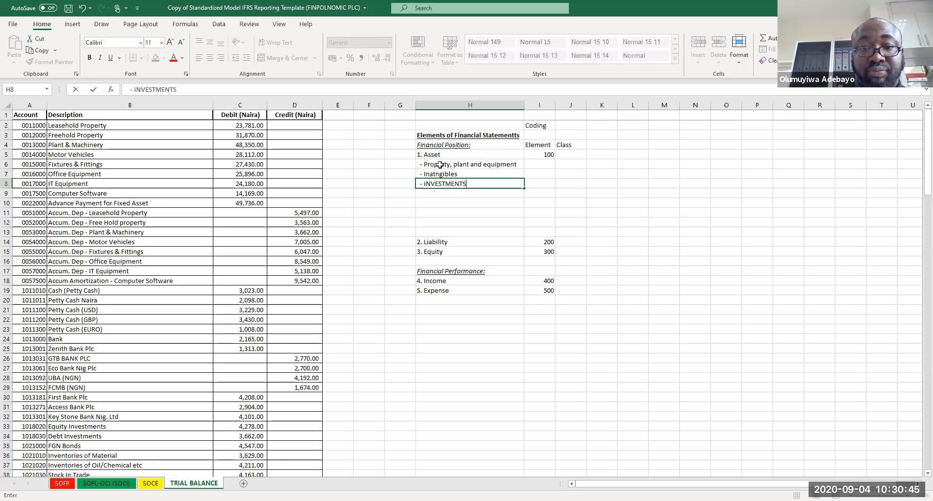
key(Return)
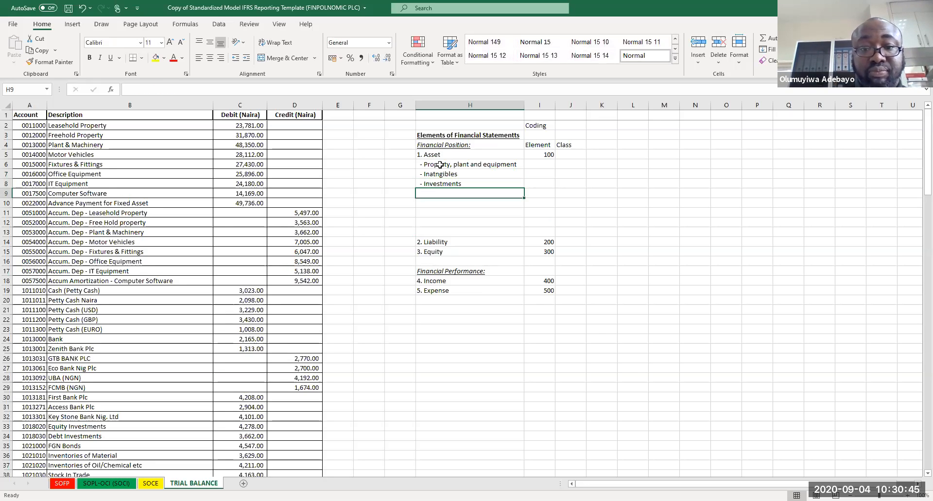
text(- Ca)
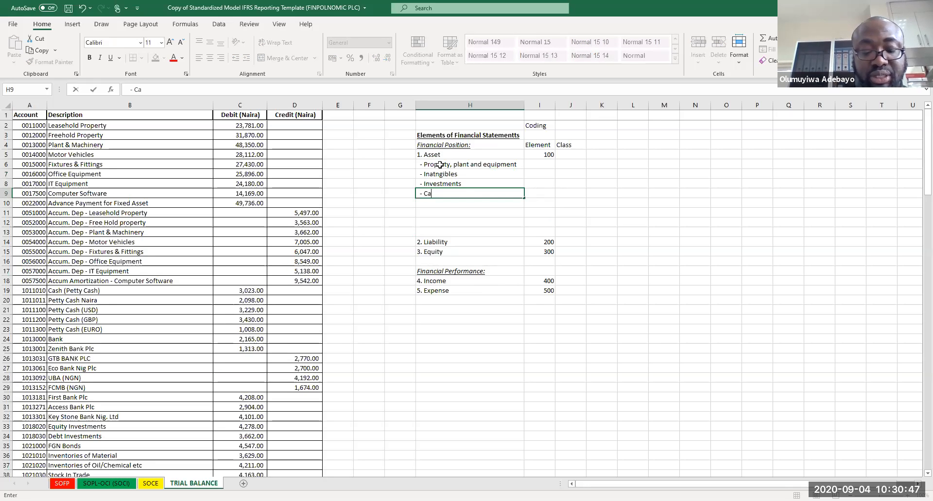
text(sh and BAnk)
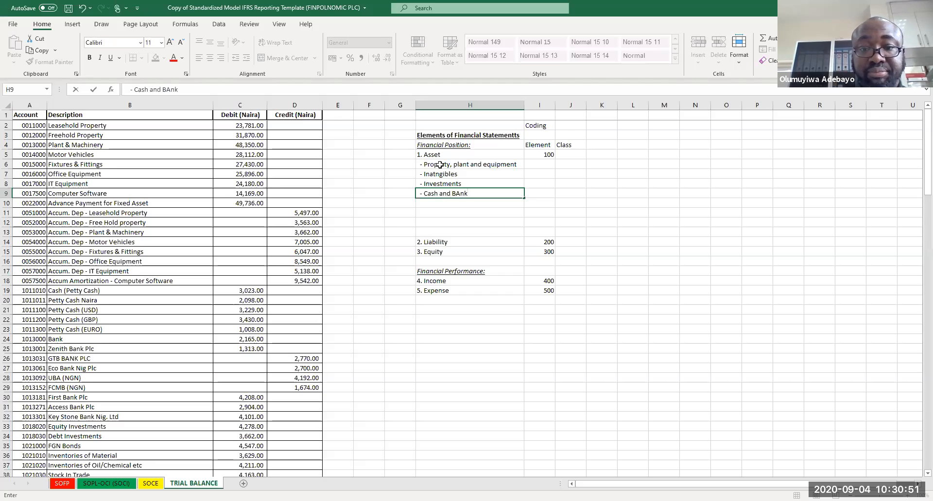
key(Return)
Step: Add asset sub-items "- Trade Receivables" and "- Other Receivables" in H10 and H11
text(-)
key(BackSpace)
key(BackSpace)
text(-)
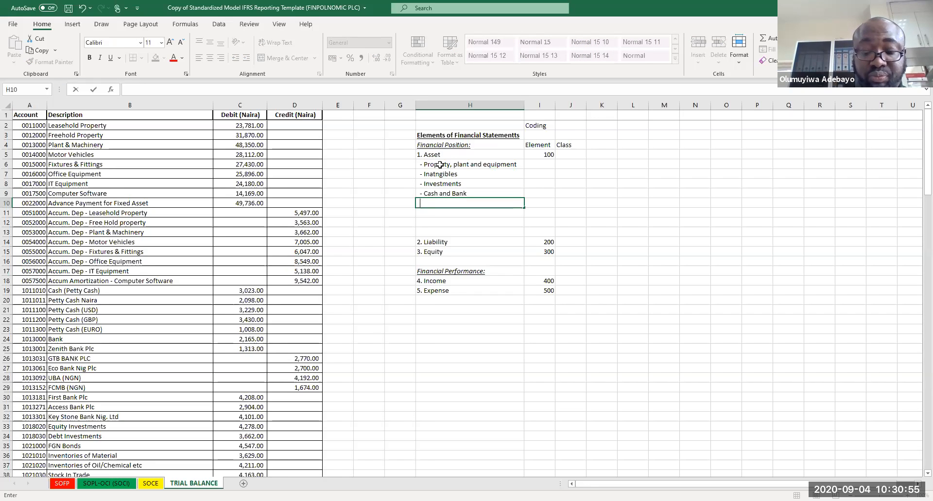
text(- Trade Receivables)
key(Return)
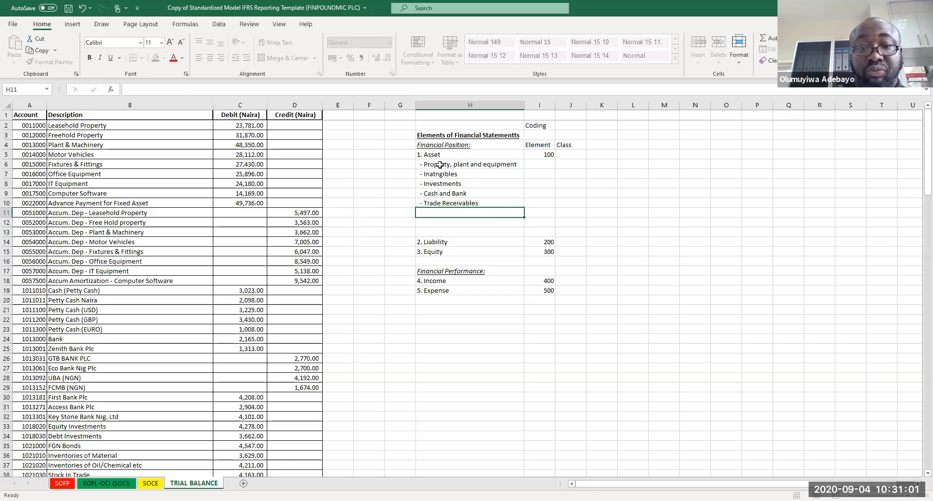
text(- Other Rec)
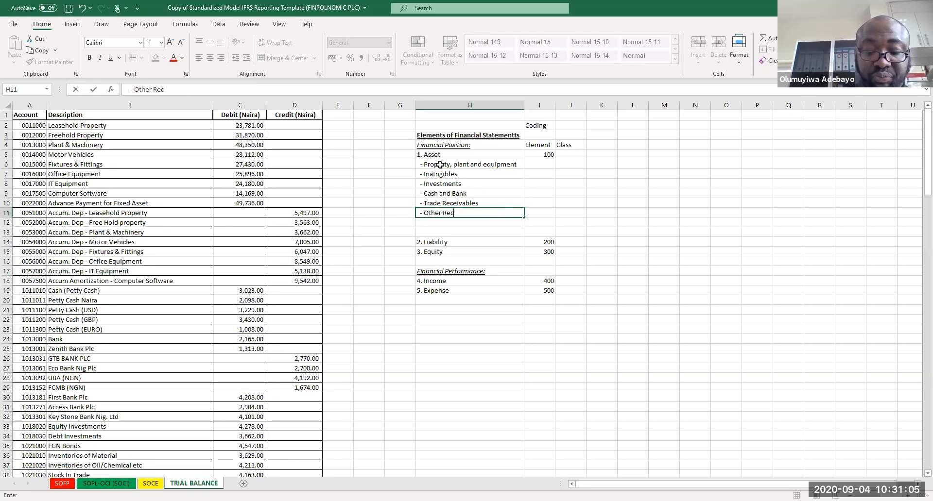
text(eivables)
key(Return)
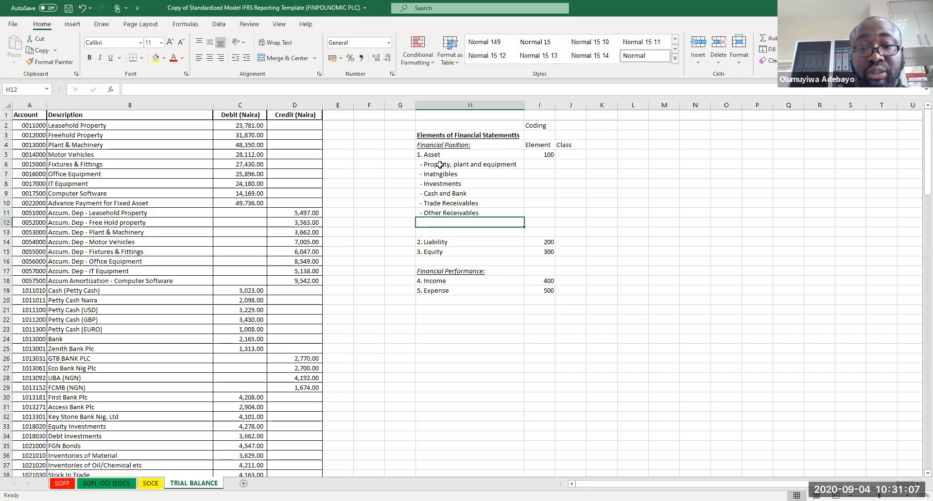
Step: Add the asset sub-item "- Other Assets" in H12
text(- Ot)
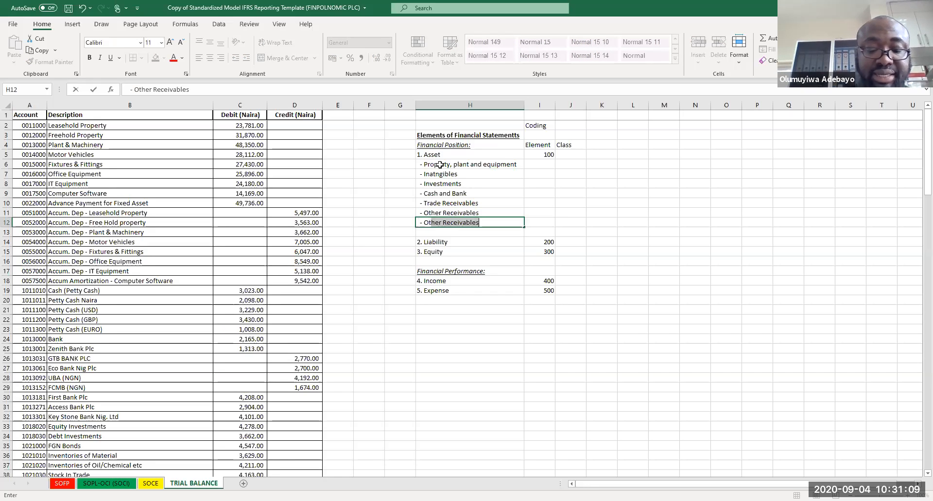
text(her Assets)
key(Return)
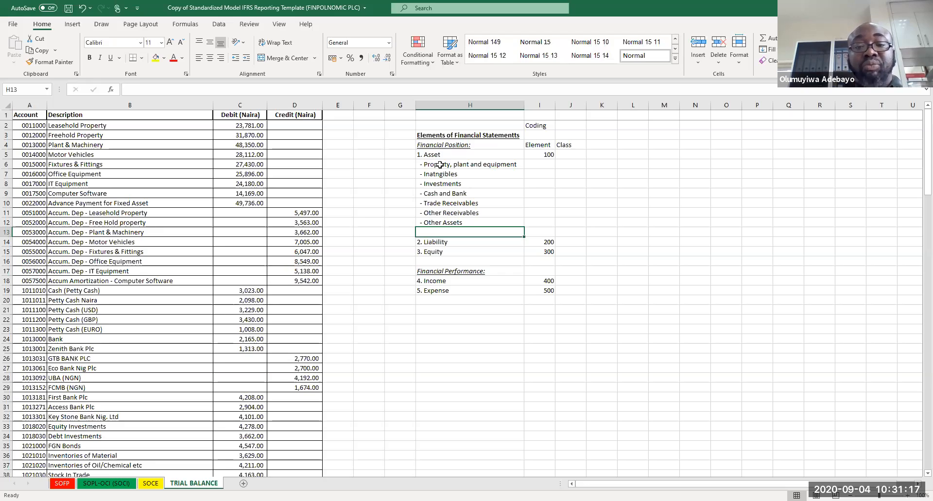
Step: Enter class code 100 for Property, plant and equipment in J6
click(570, 154)
click(569, 166)
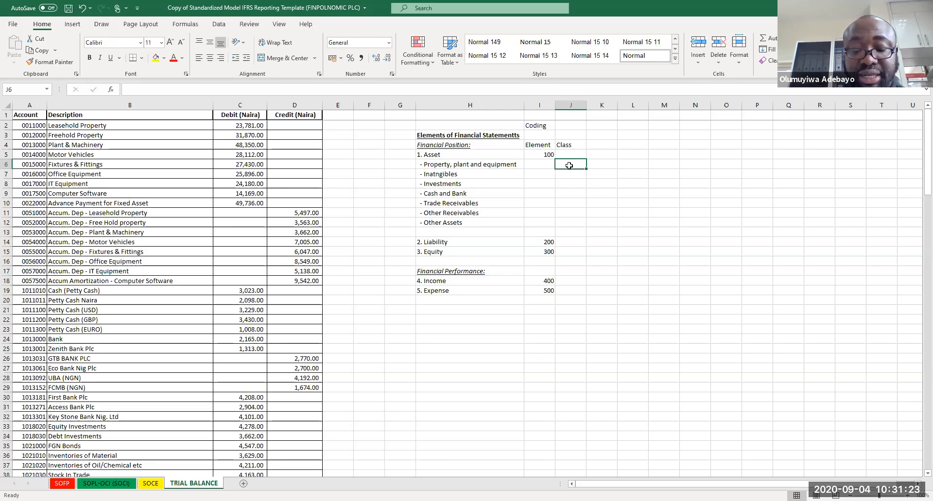
text(100)
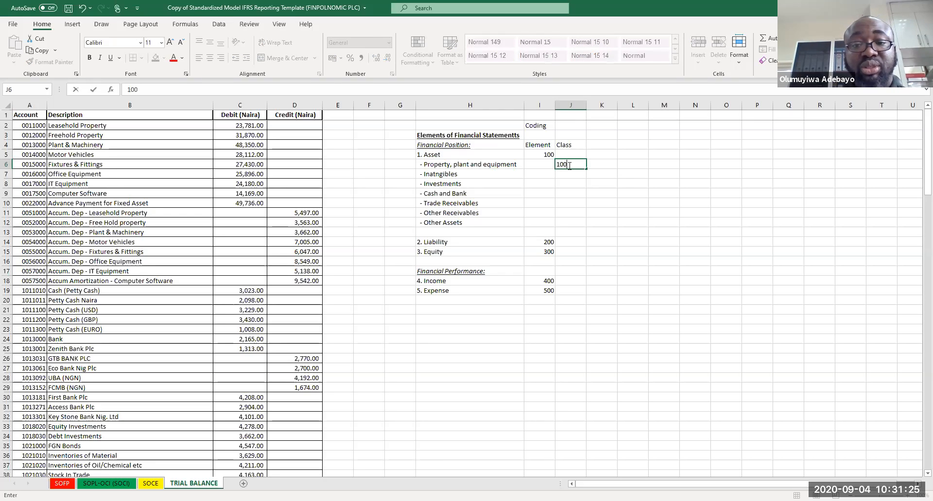
key(Return)
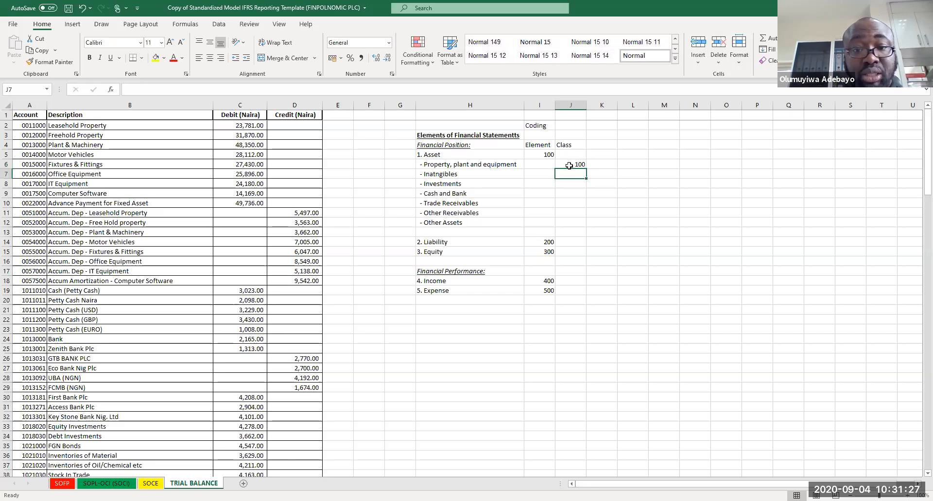
Step: Enter class codes 200, 300 and 400 for Intangibles, Investments and Cash and Bank in J7 to J9
text(200)
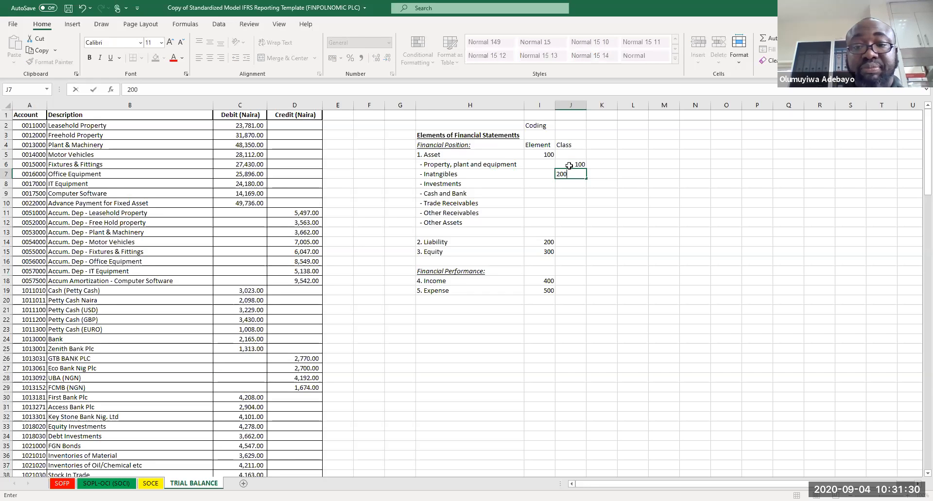
key(Return)
text(300)
key(Return)
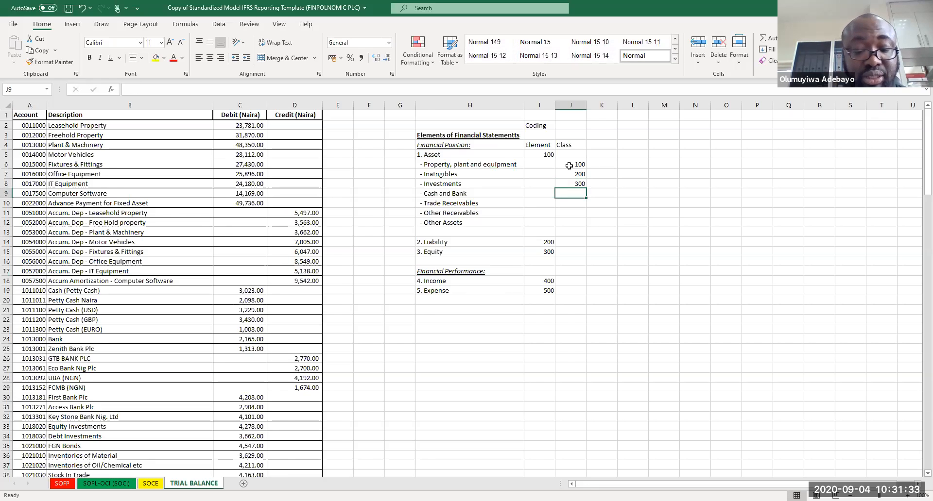
text(400)
key(Return)
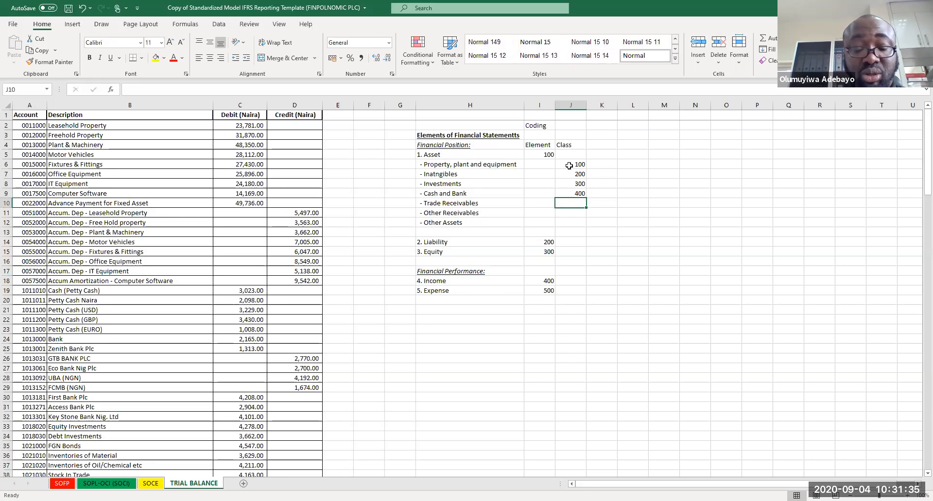
Step: Enter class codes 500, 600 and 700 for Trade Receivables, Other Receivables and Other Assets in J10 to J12
text(500)
key(Return)
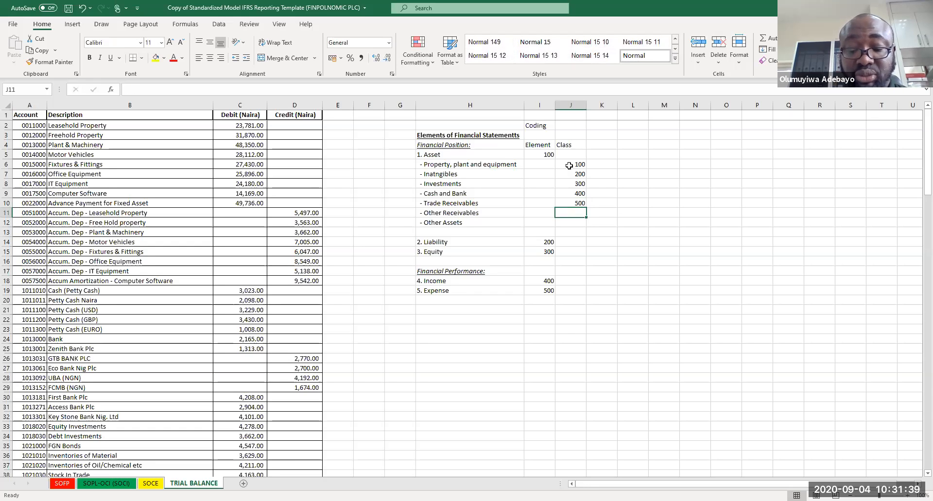
text(600)
key(Return)
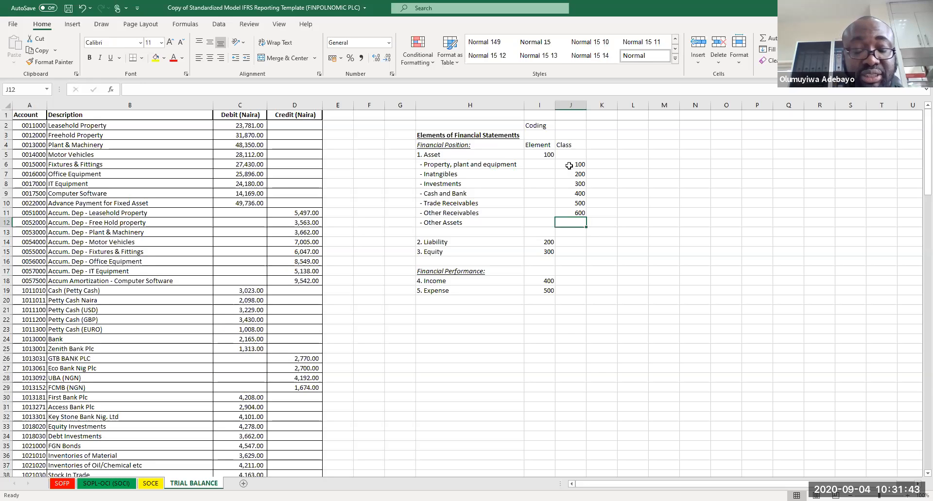
text(700)
key(Return)
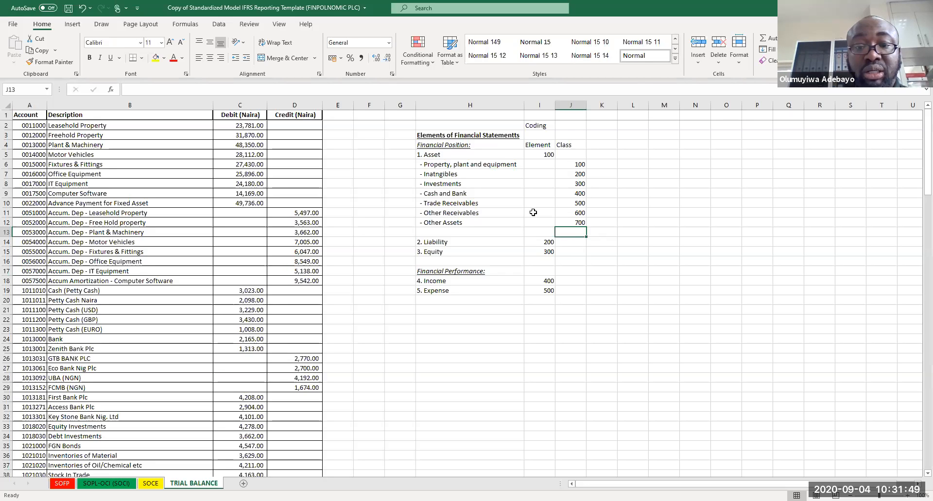
Step: Move the list block from Intangibles to Expense down two rows so it starts at row 9
drag(434, 174, 581, 290)
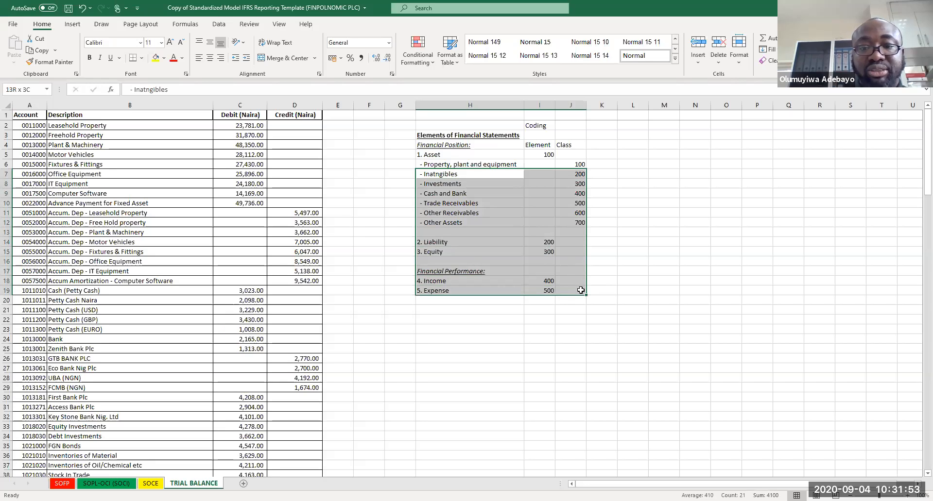
key(ctrl+c)
click(432, 195)
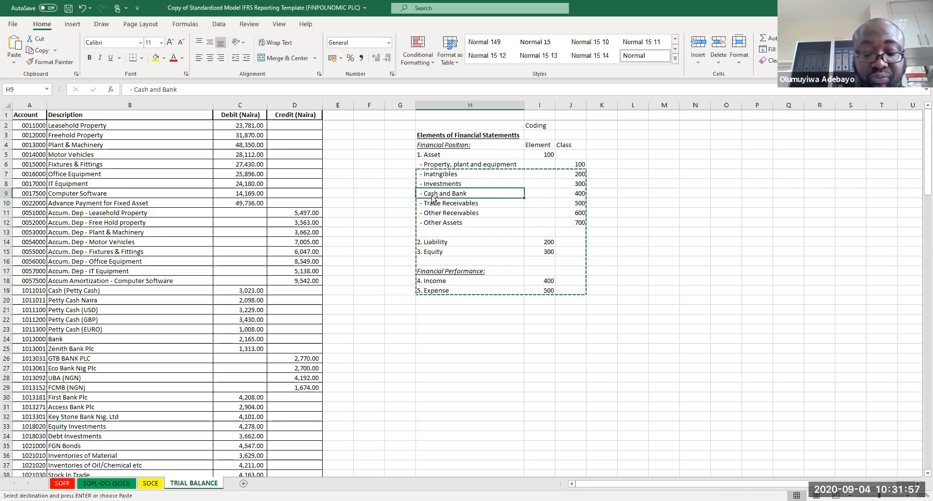
key(ctrl+v)
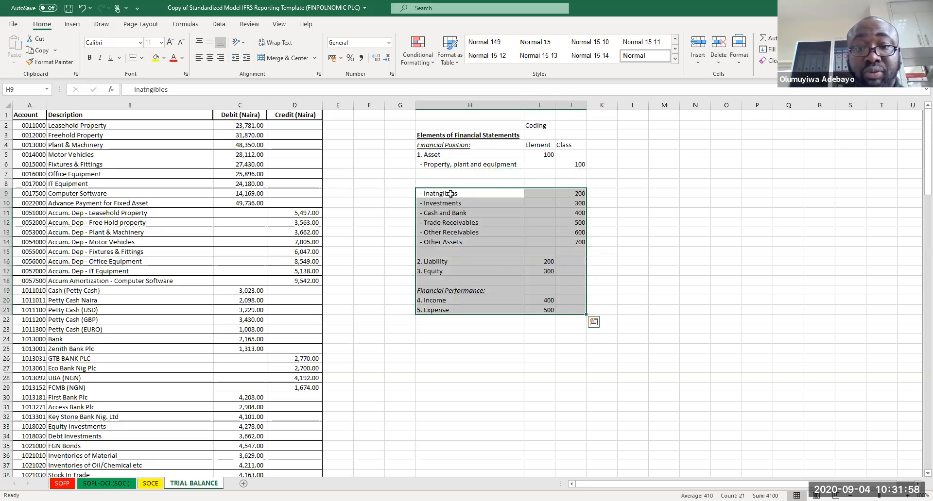
Step: Add the column heading "Sub-class" in K4 beside Class
click(612, 142)
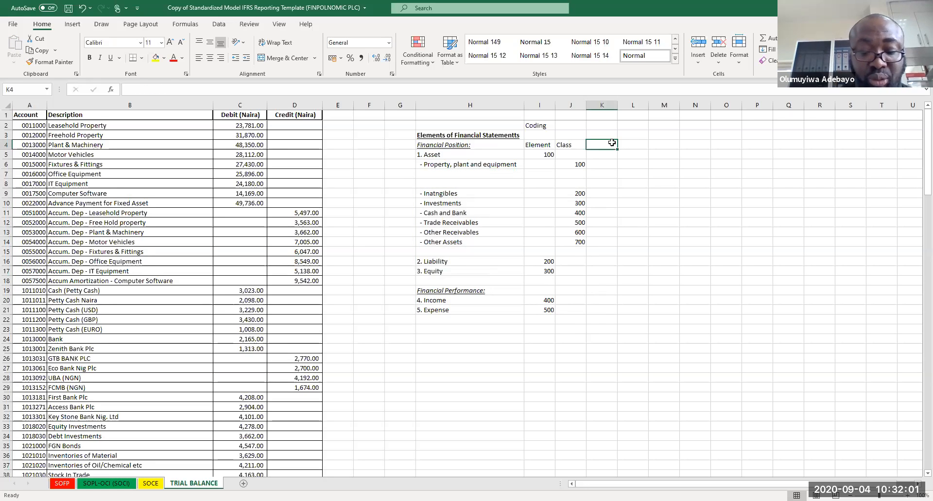
text(Sub-class)
key(Return)
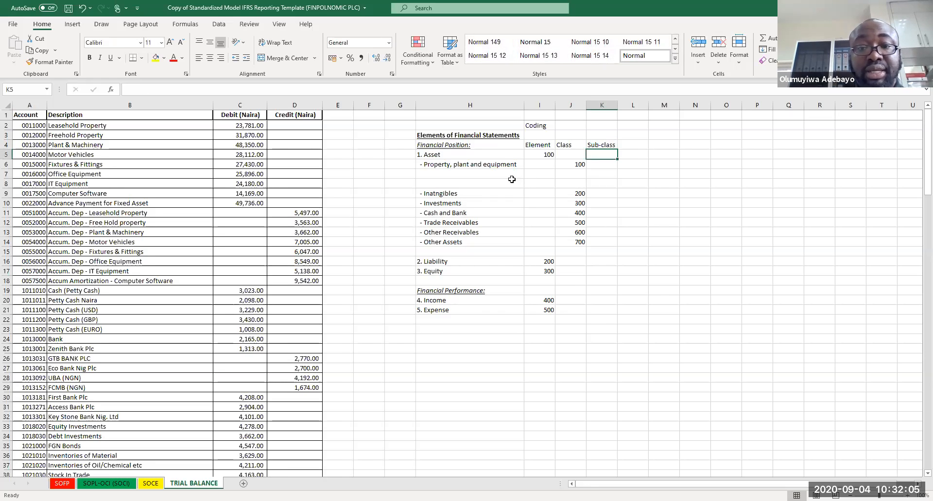
Step: Add sub-class items "+ Property" and "+ Office Equipment" under Property, plant and equipment in H7 and H8
click(486, 172)
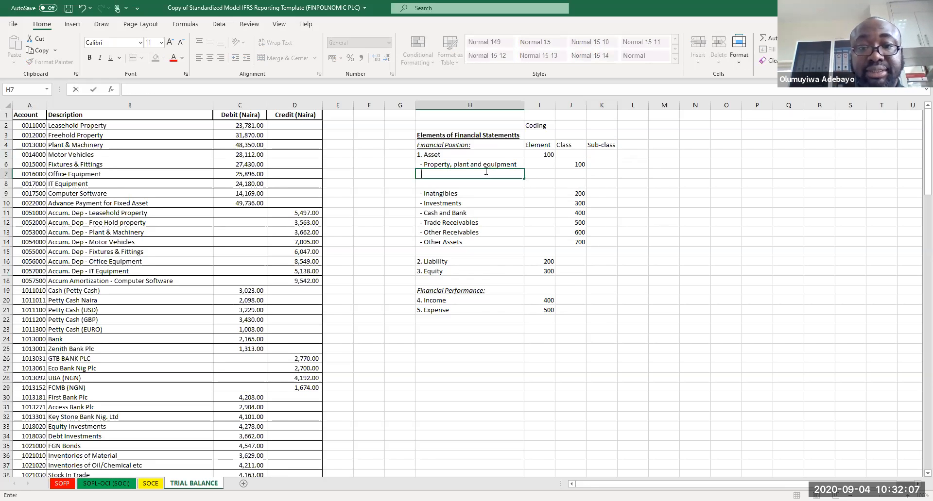
text(-)
key(BackSpace)
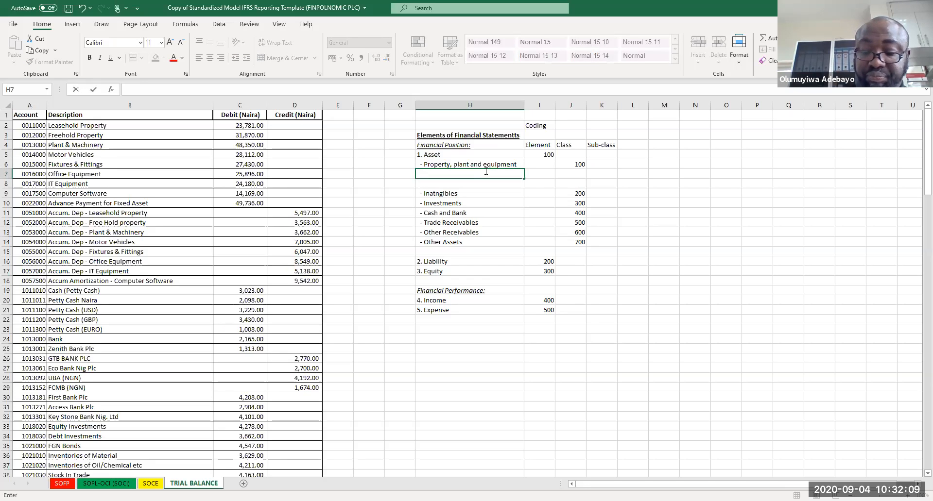
text(+)
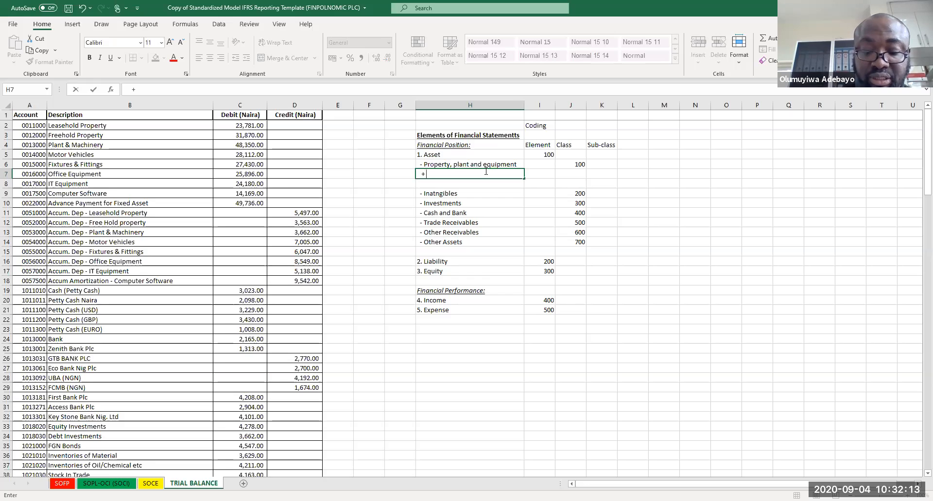
text( Property)
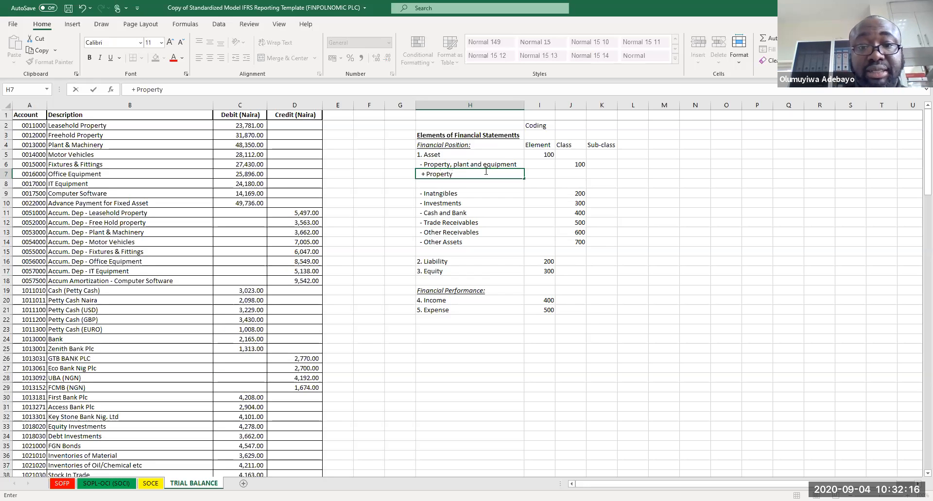
key(Return)
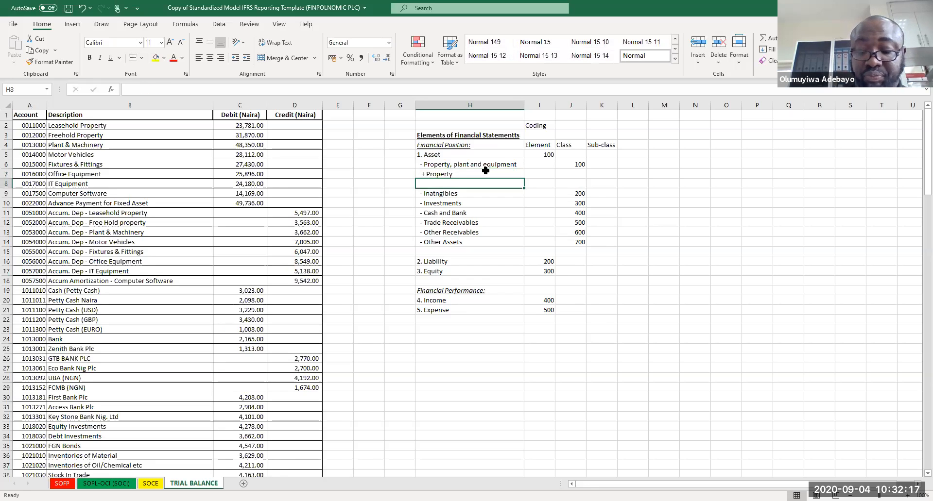
text(+)
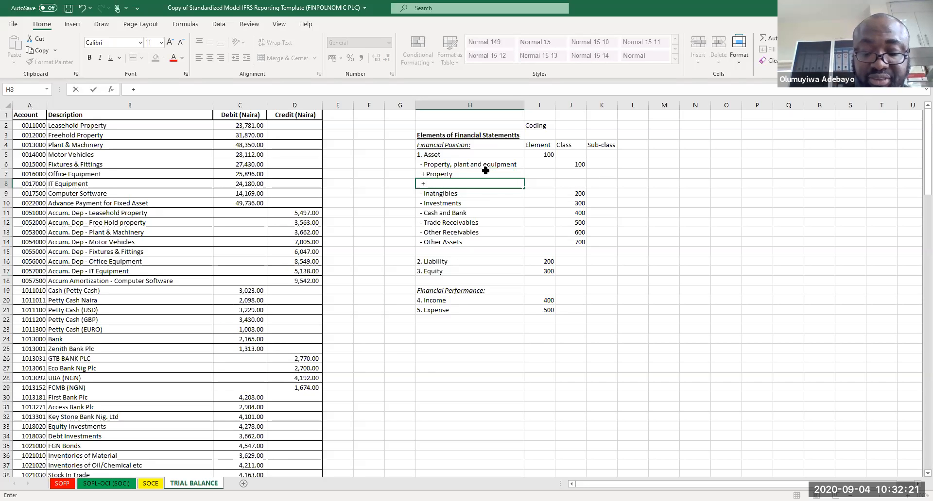
text( Office Equipment)
key(Return)
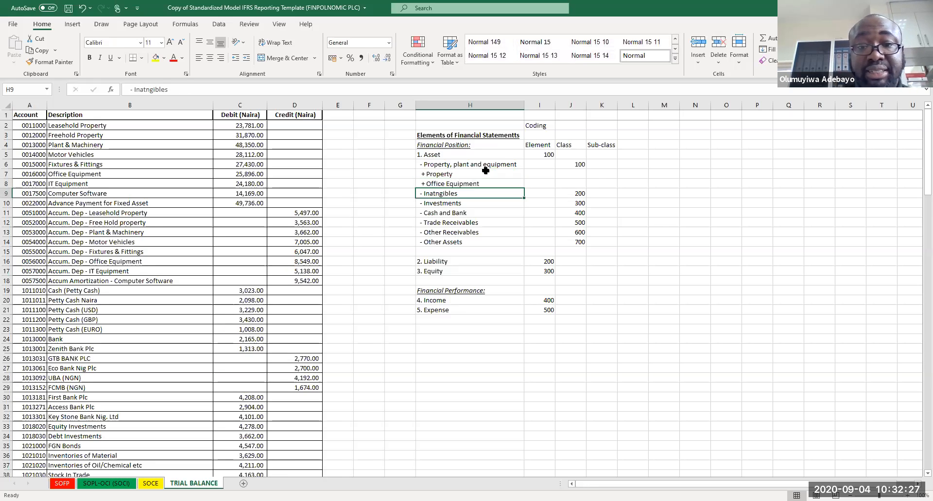
Step: Move the block from Intangibles to Expense down one more row to start at row 10
drag(458, 196, 604, 312)
key(ctrl+c)
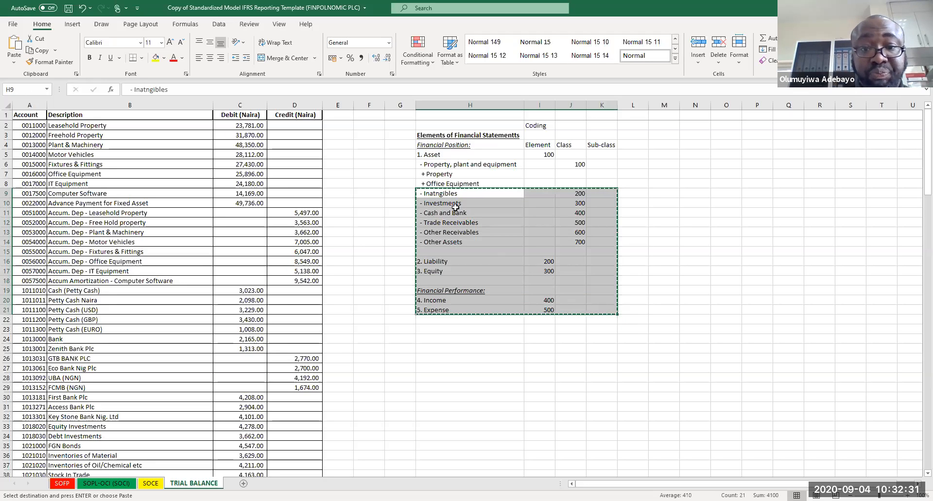
click(447, 203)
key(Return)
Step: Add the sub-class item "+ Motor Vehicle" in H9
click(445, 194)
text(+ )
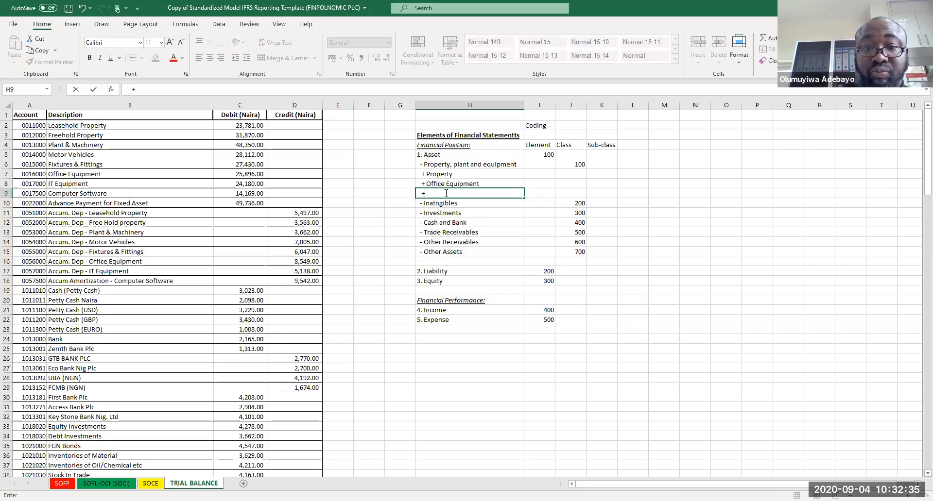
text(Motor ve)
text(B)
key(BackSpace)
text(Vehicle)
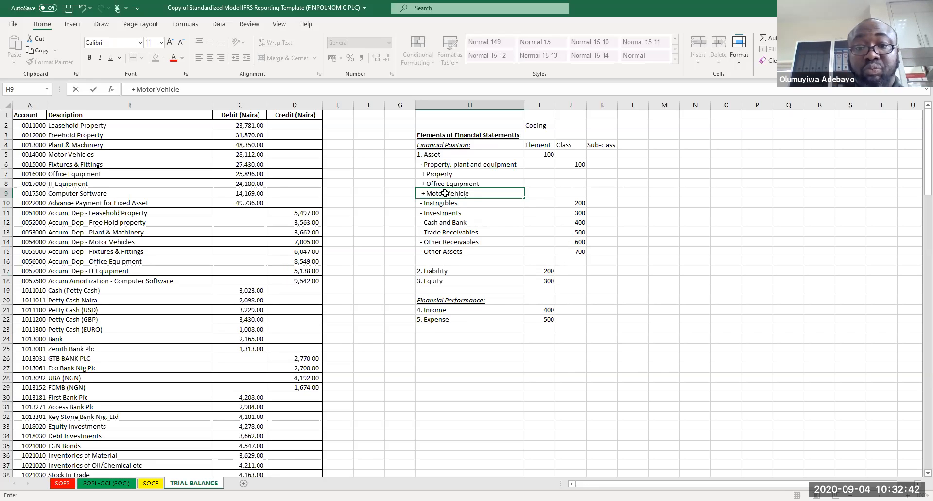
key(Return)
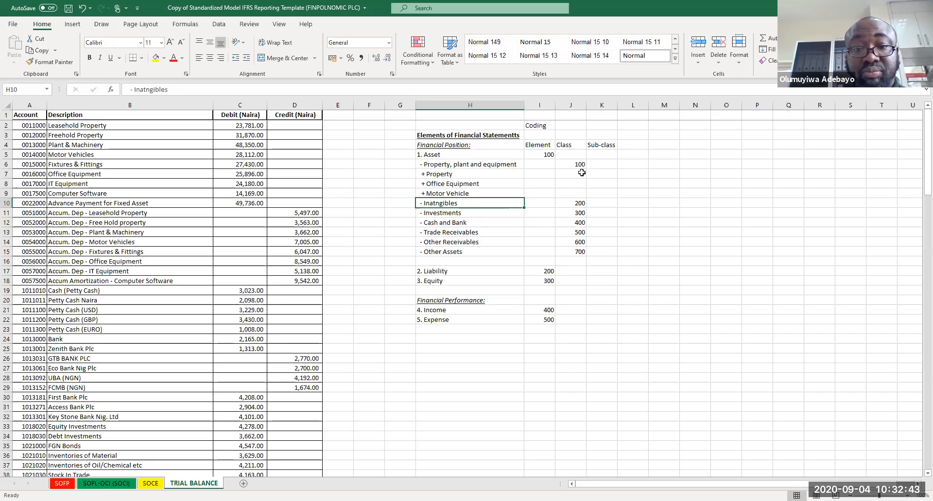
Step: Enter sub-class codes 100, 200 and 300 for Property, Office Equipment and Motor Vehicle in K7 to K9
click(579, 175)
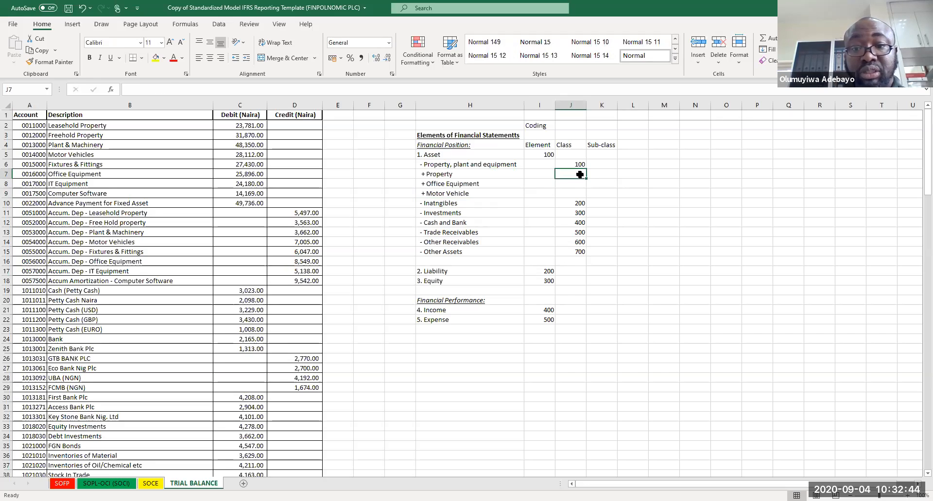
click(610, 175)
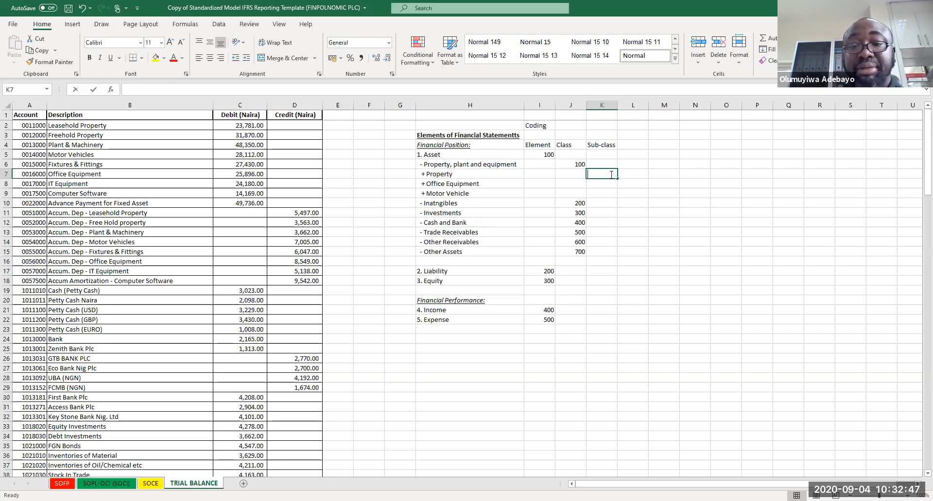
text(100)
key(Return)
text(200)
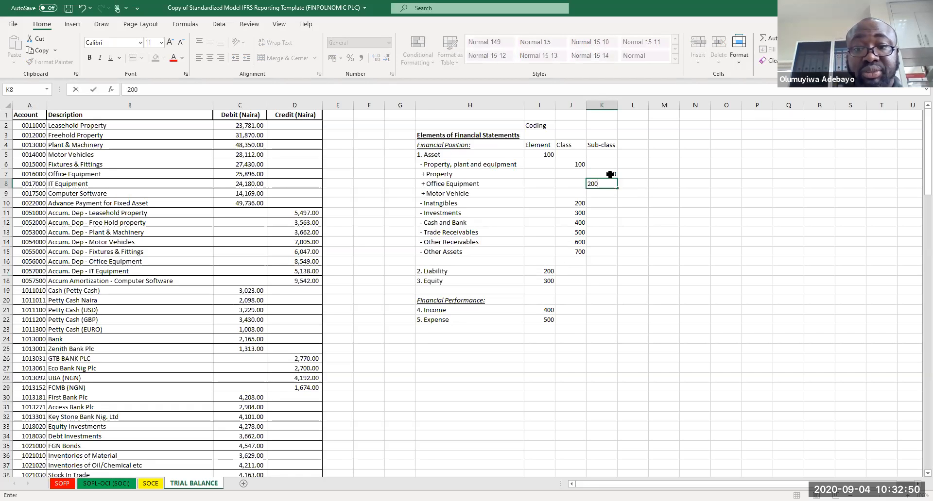
key(Return)
text(300)
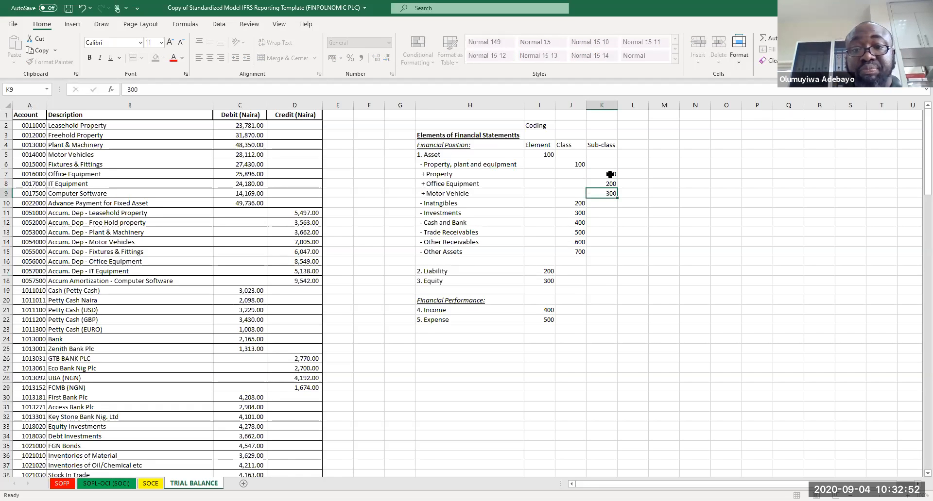
key(Return)
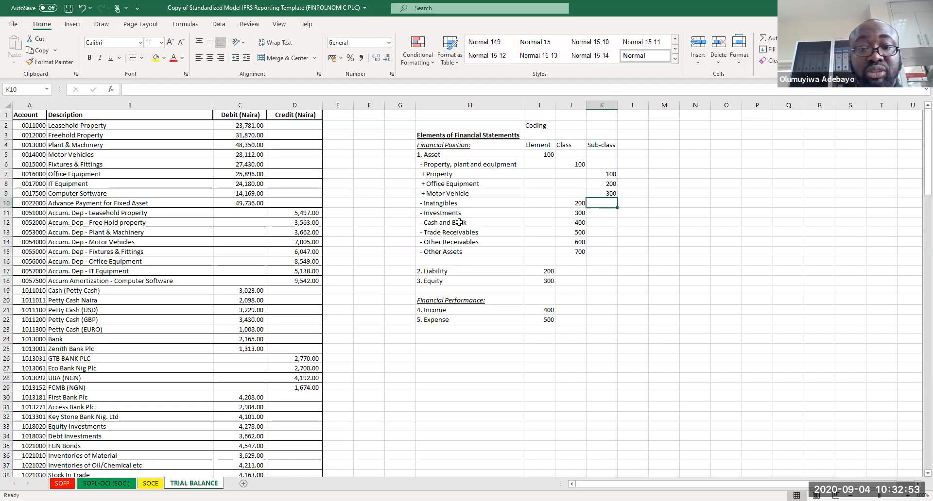
Step: Correct the spelling of the H10 entry to "- Intangibles"
click(434, 204)
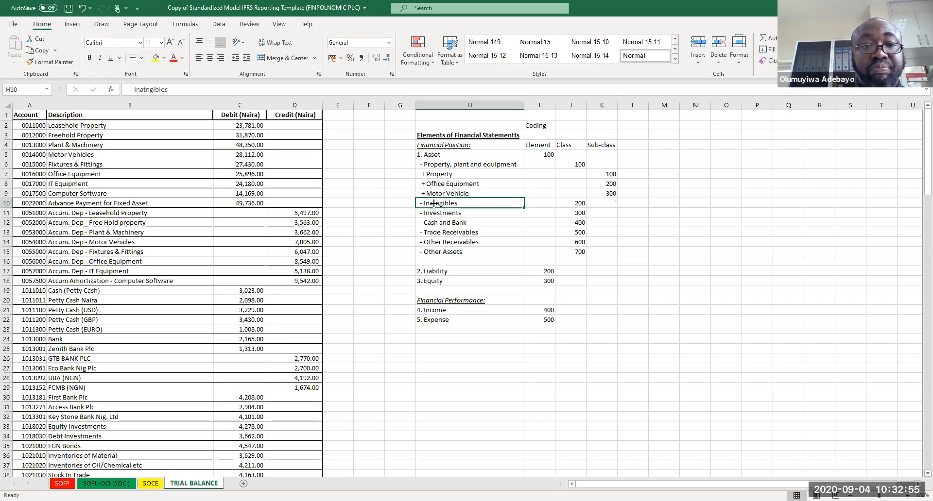
click(142, 90)
key(BackSpace)
key(BackSpace)
key(BackSpace)
text(tan)
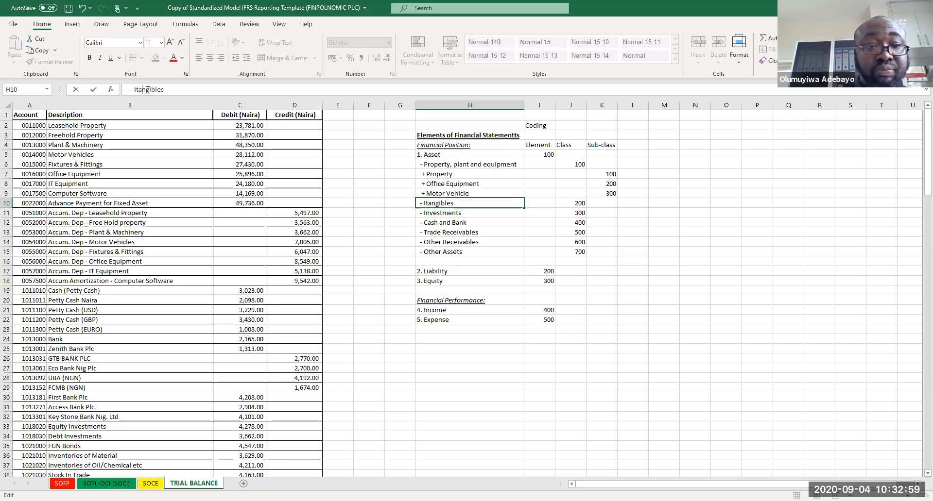
text(ng)
key(BackSpace)
key(BackSpace)
key(BackSpace)
key(BackSpace)
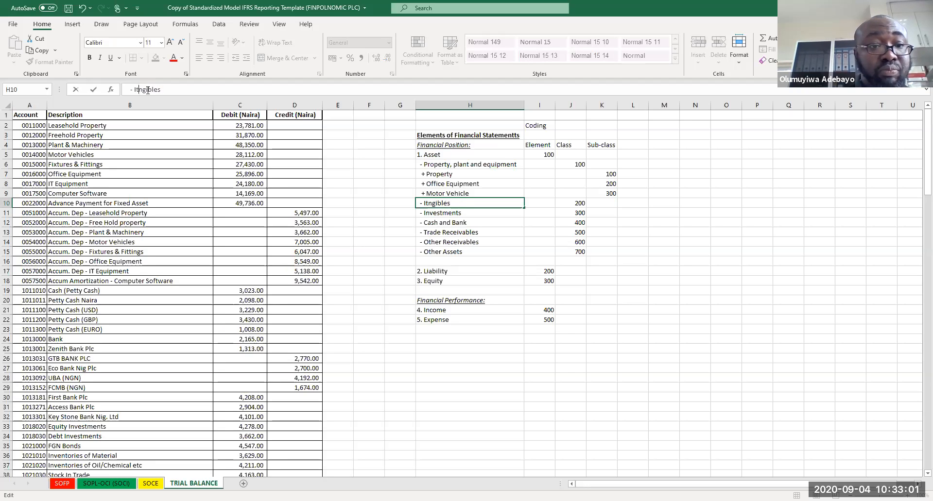
text(nta)
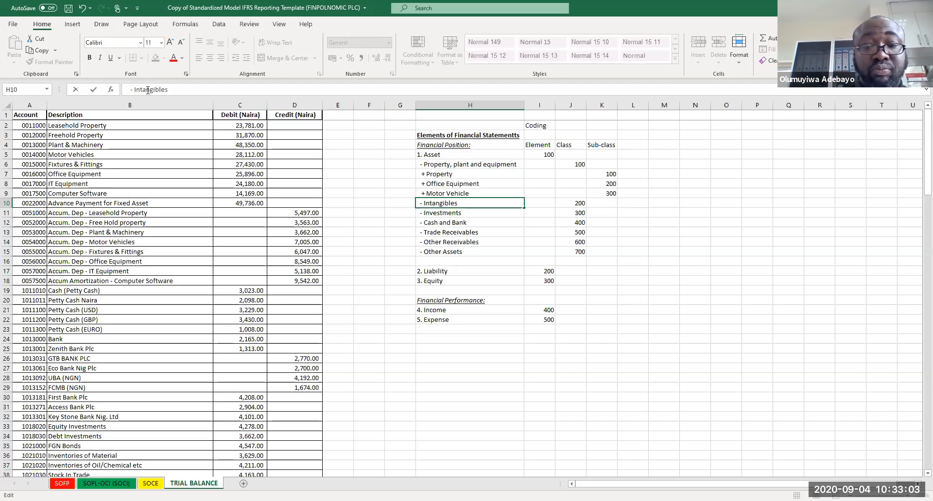
key(Return)
Step: Move the block from Investments to Expense down one row to start at row 12
drag(437, 212, 574, 327)
key(ctrl+c)
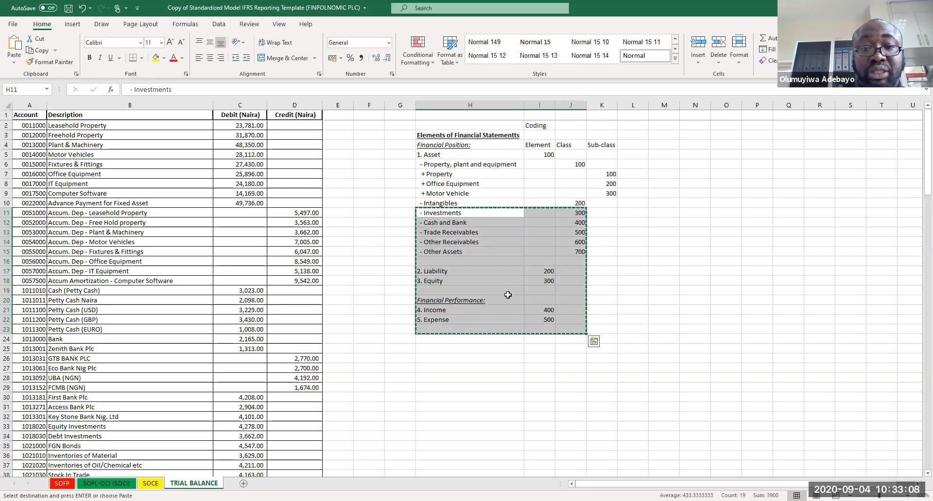
click(444, 228)
click(444, 232)
key(Return)
Step: Add the sub-class items "+ Trade marks nad Brands" and "+ Software" under Intangibles in H11 and H12
click(442, 208)
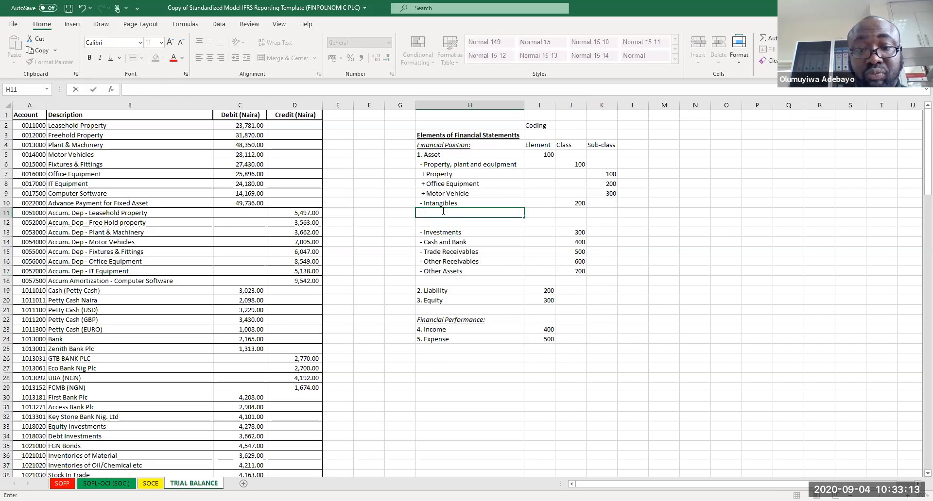
text(+ )
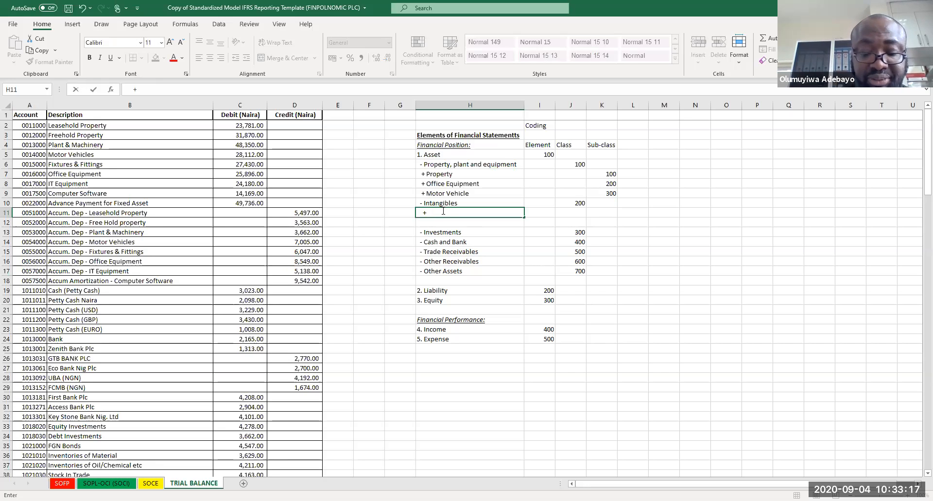
text(Trade)
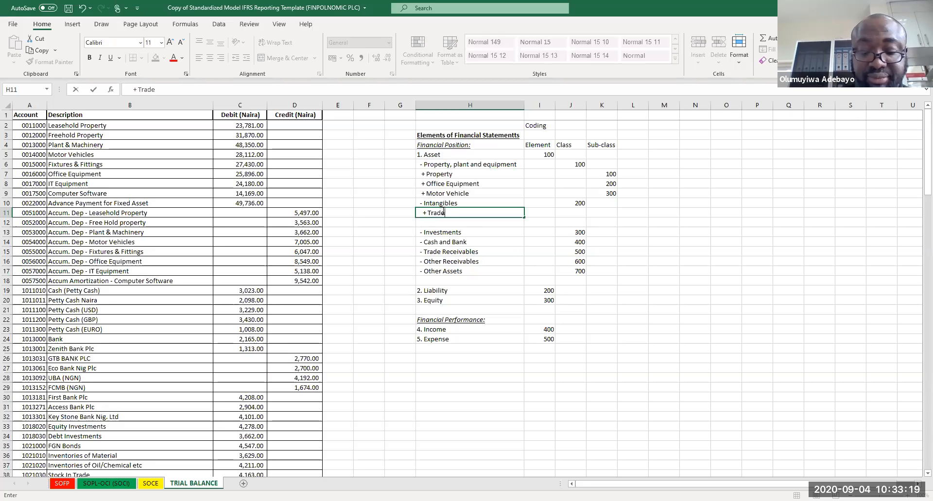
text( marks nad Brands)
key(Return)
text(+ Software)
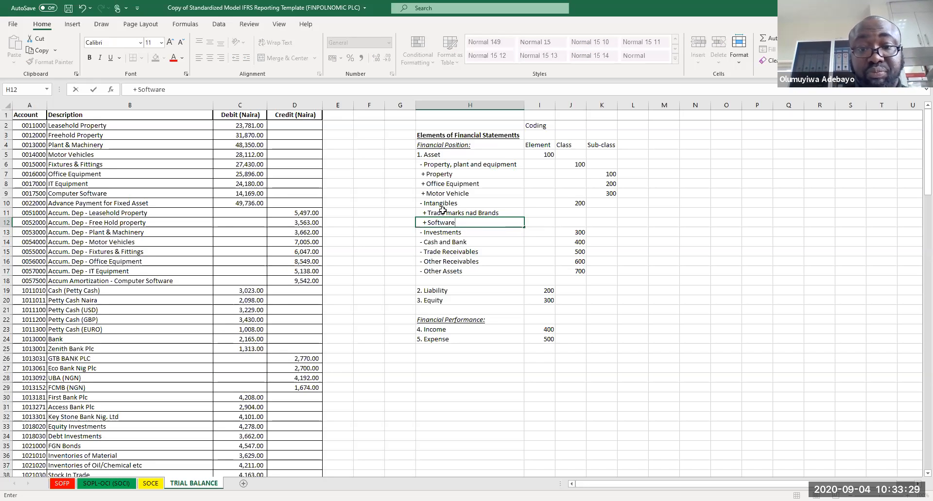
key(Return)
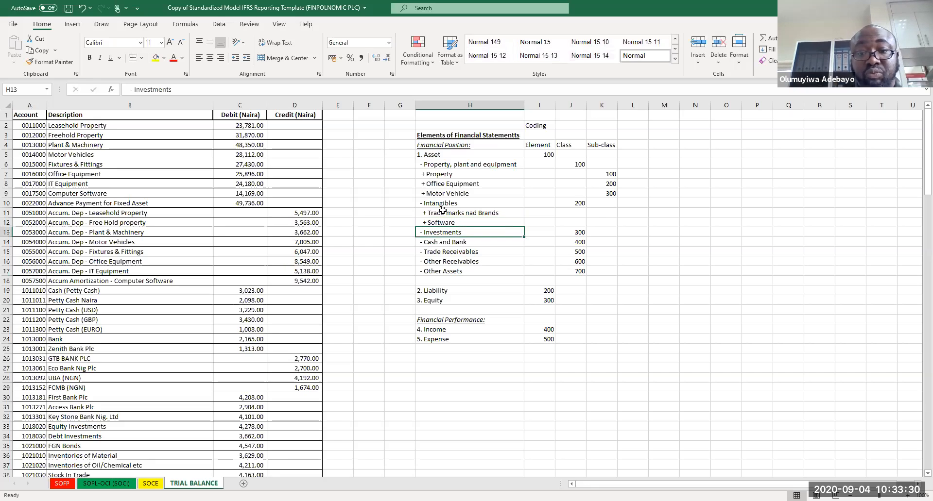
Step: Enter sub-class codes 100 and 200 for the two intangibles items in K11 and K12
click(603, 212)
text(100)
key(Return)
text(200)
key(Return)
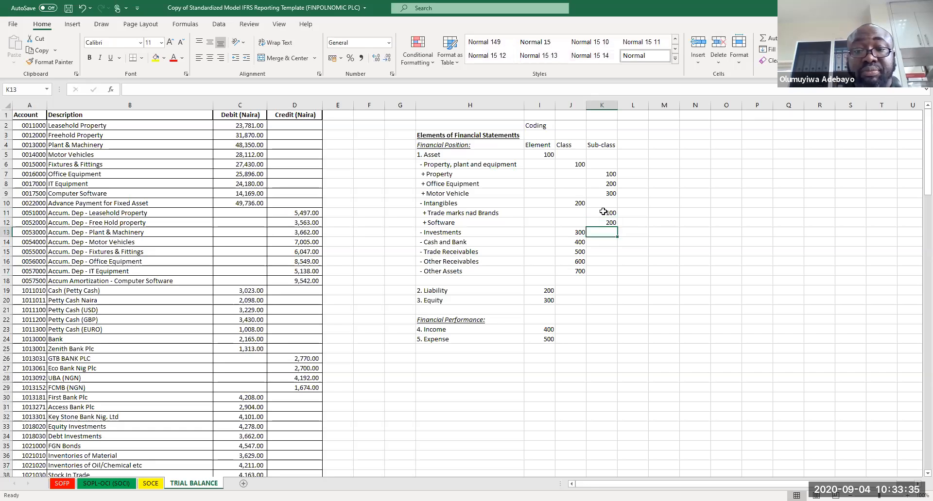
Step: Move the block from Cash and Bank to Expense down two rows to start at row 16
drag(428, 242, 585, 351)
key(ctrl+c)
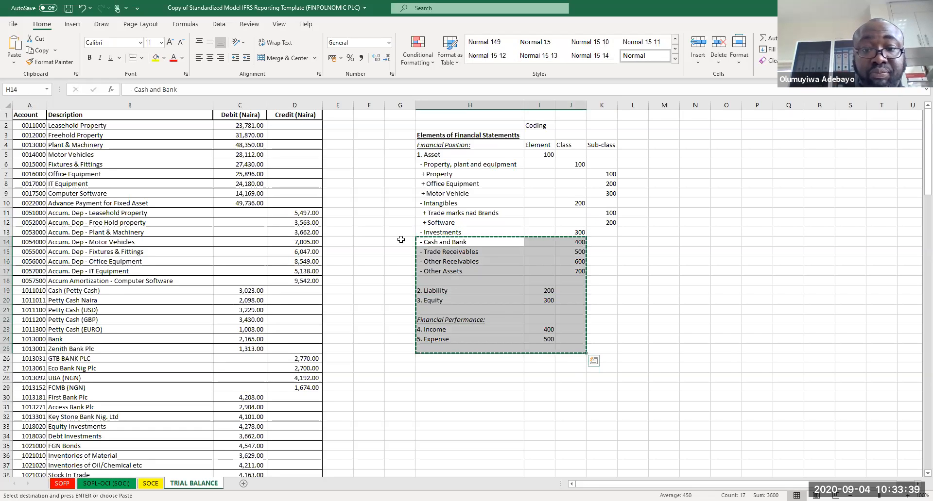
click(436, 258)
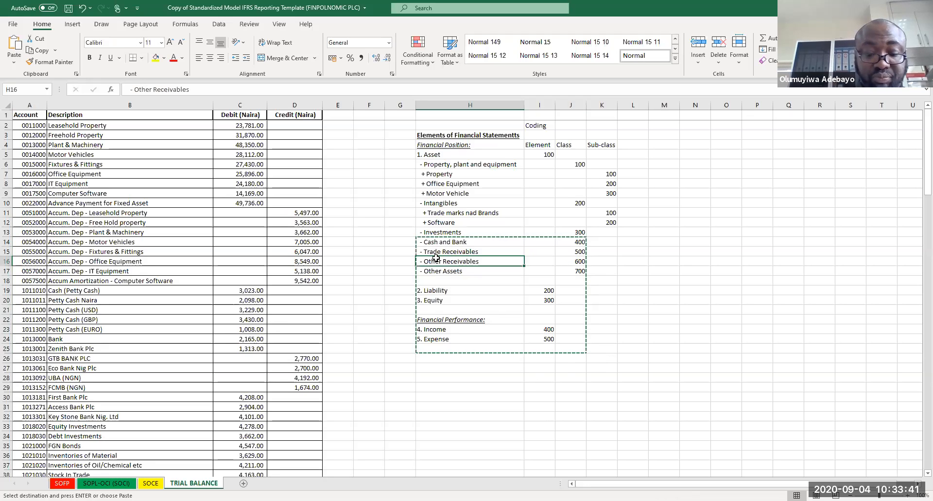
key(Return)
Step: Add the sub-class items "+ Equity Investment" and "+ Bond Investments" under Investments in H14 and H15
click(437, 242)
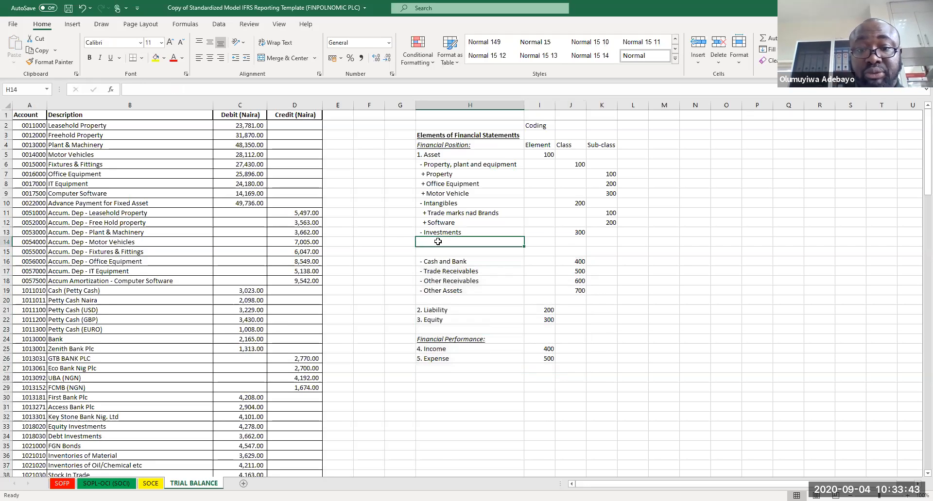
text(+)
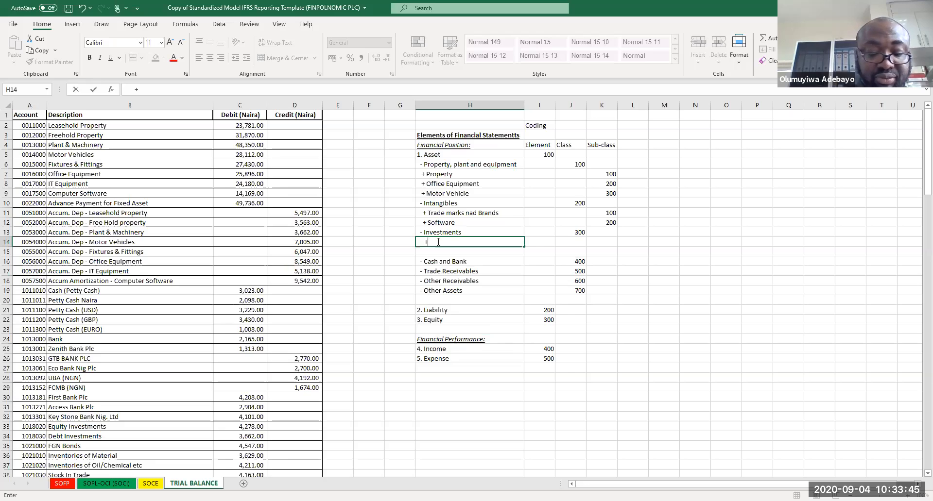
text( EQUITY)
key(BackSpace)
key(BackSpace)
key(BackSpace)
key(BackSpace)
key(BackSpace)
text(q)
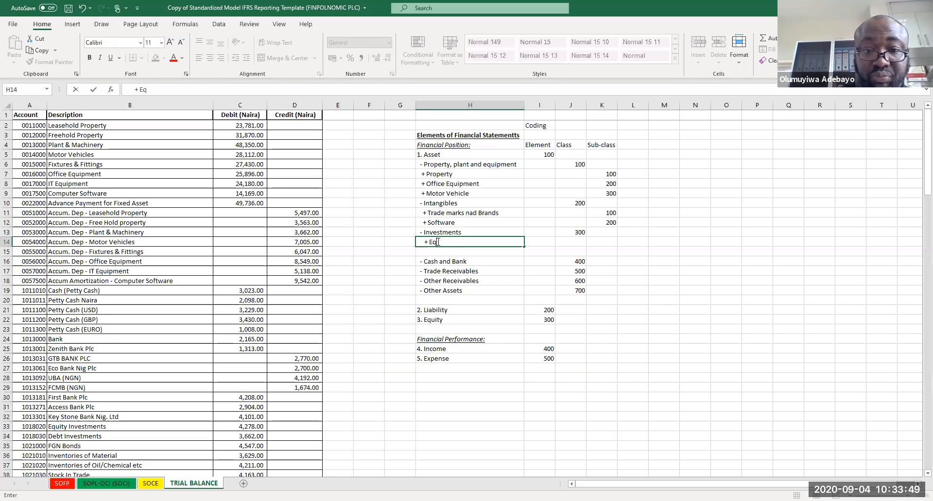
text(uity Investments)
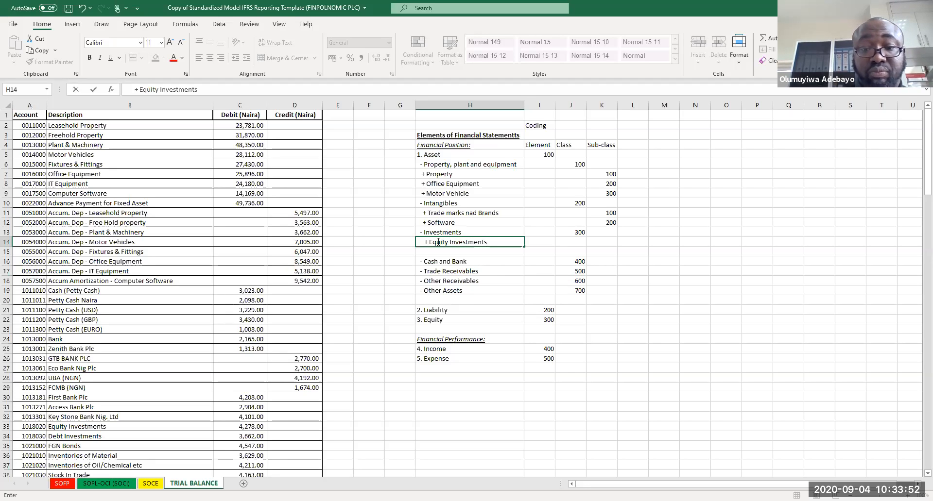
key(BackSpace)
key(Return)
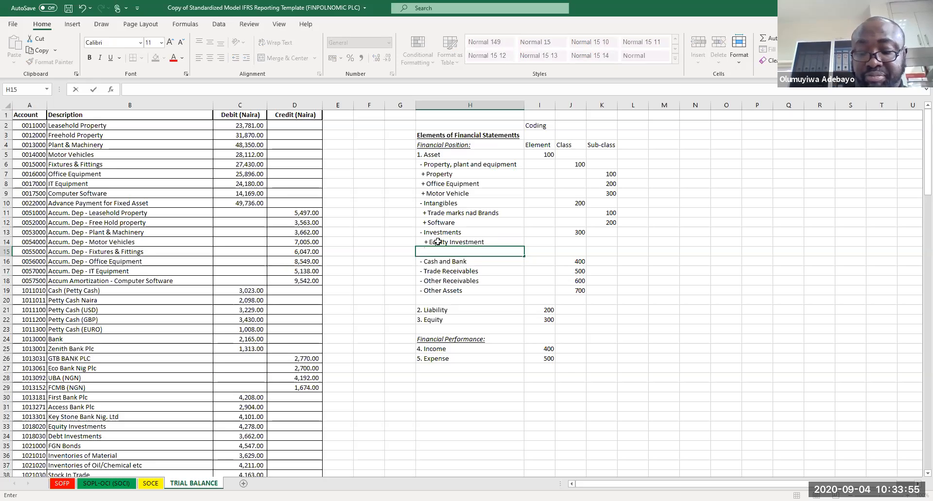
text(+ Bon)
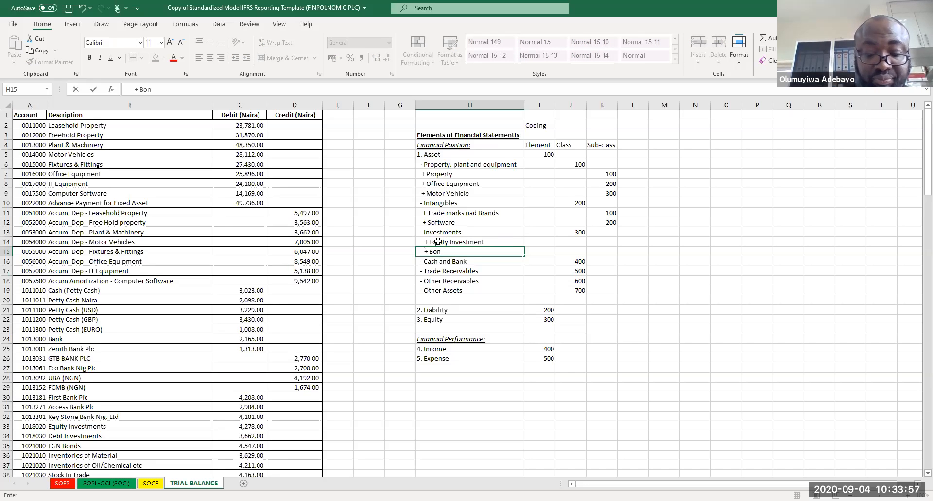
text(d Investments)
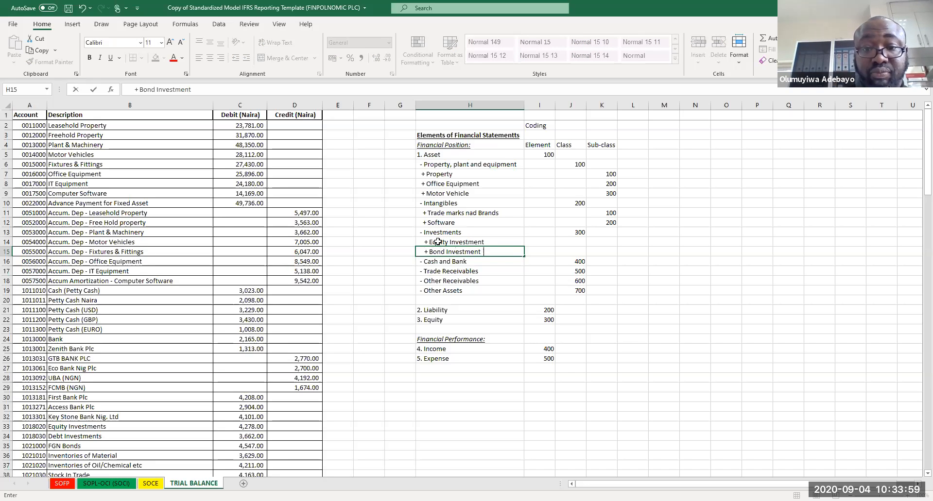
key(Return)
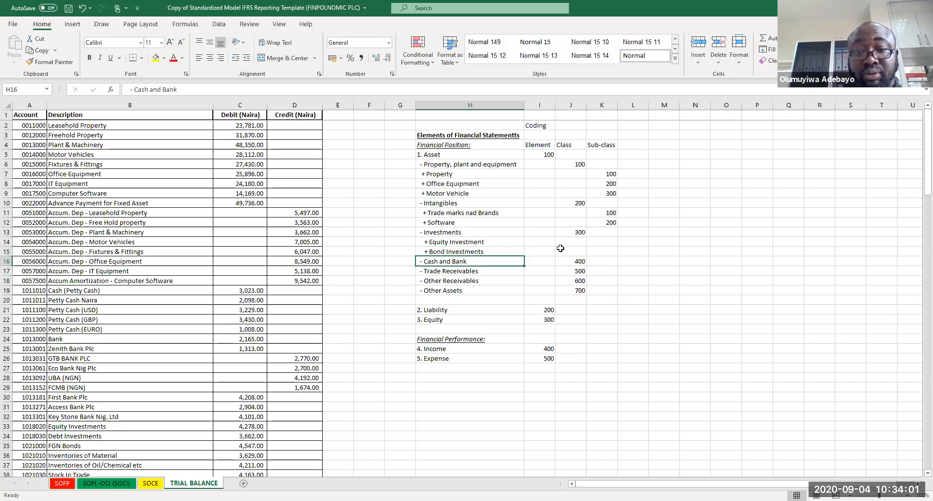
Step: Enter sub-class code 200 for Equity Investment in K14
click(602, 243)
text(100)
key(BackSpace)
key(BackSpace)
key(BackSpace)
text(20)
key(Return)
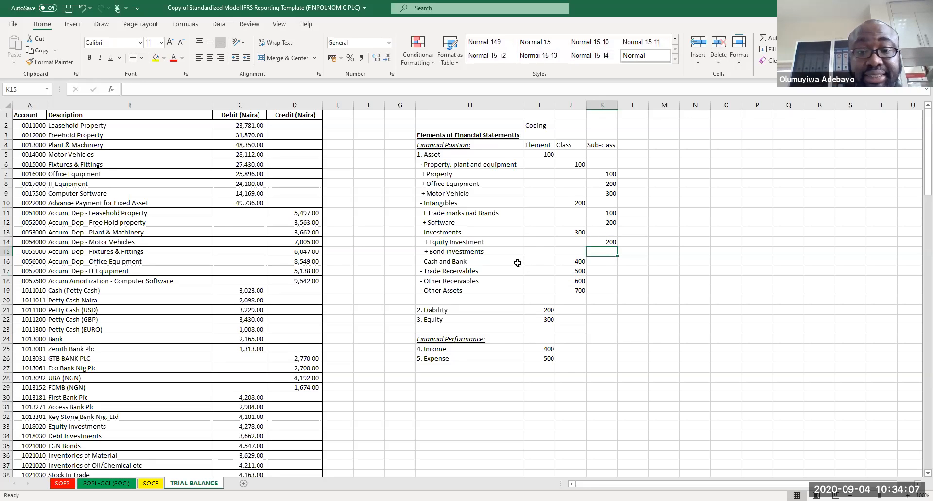
Step: Move the block from Trade Receivables to Expense down three rows to start at row 20
drag(445, 271, 597, 378)
key(ctrl+c)
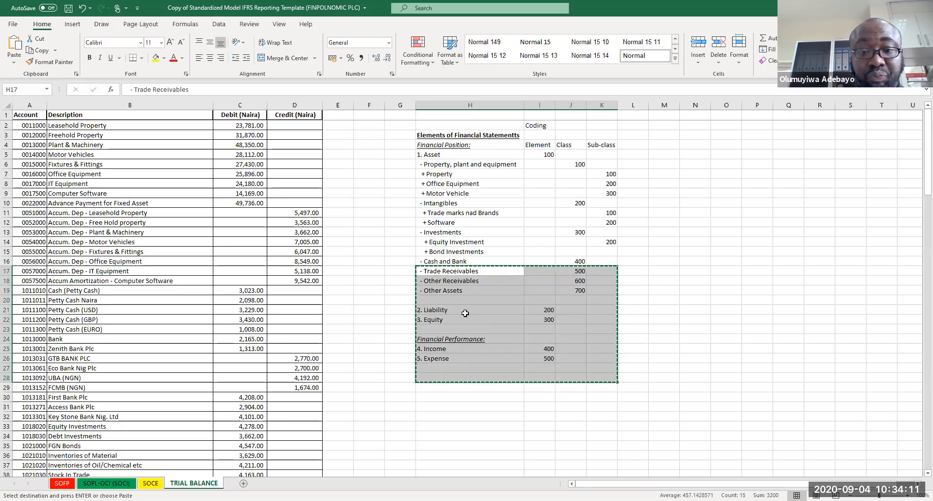
click(442, 291)
click(443, 300)
key(ctrl+v)
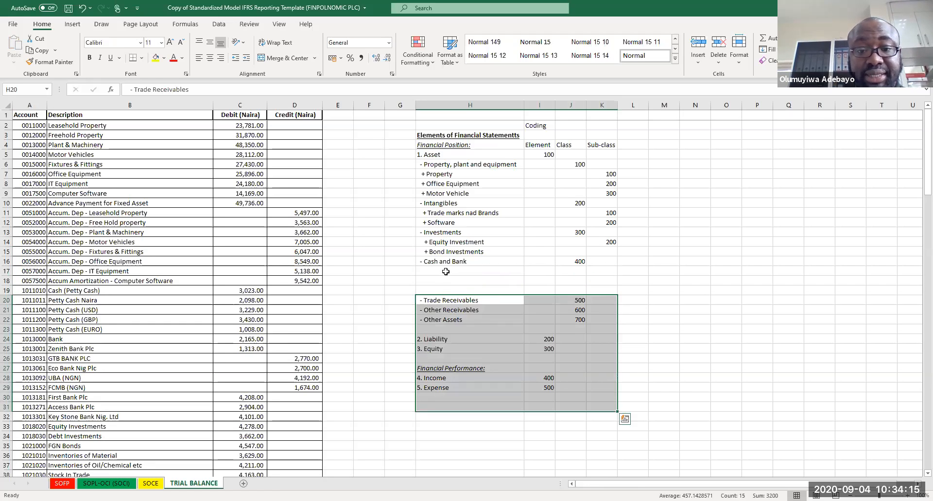
Step: Add the sub-class item "+ Petty cash" under Cash and Bank in H17
click(446, 271)
text(+ Pe)
key(BackSpace)
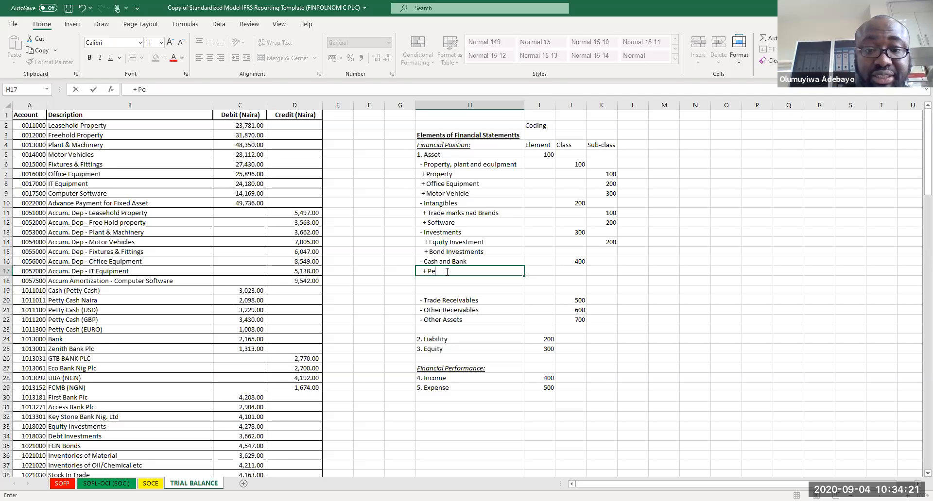
text(tty cash)
key(Return)
Step: Add the sub-class items "+ Demand Deposits" and "+ Tenor Deposits" in H18 and H19
text(+ )
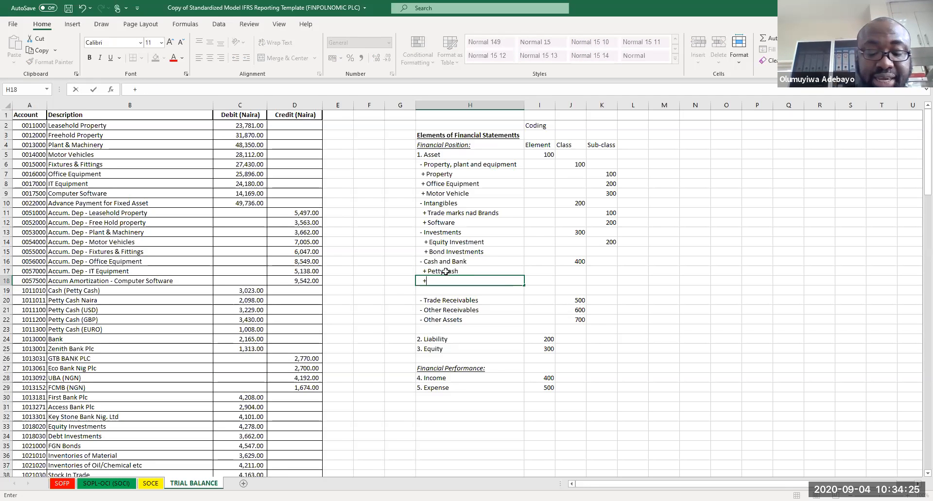
text(Demna)
text(d Deposits)
key(BackSpace)
key(BackSpace)
key(BackSpace)
key(BackSpace)
key(BackSpace)
key(BackSpace)
key(BackSpace)
key(BackSpace)
key(BackSpace)
key(BackSpace)
key(BackSpace)
key(BackSpace)
text(and Deposits)
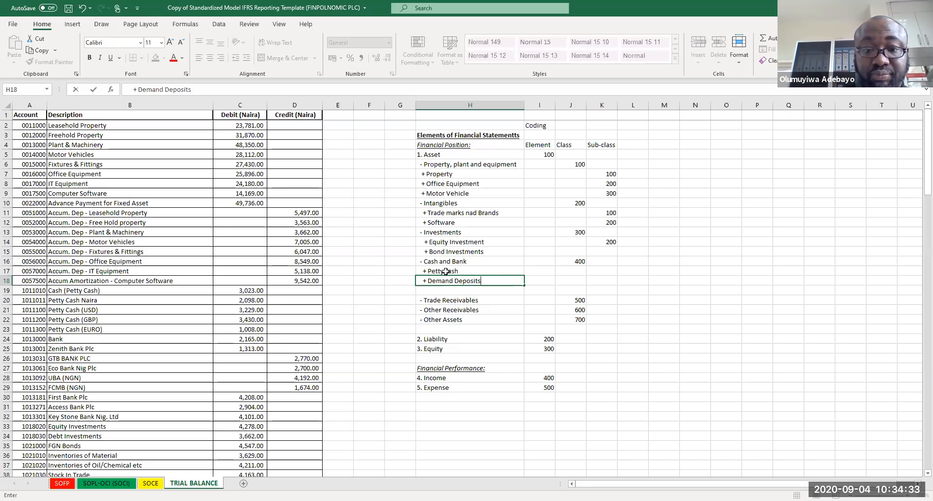
key(Return)
text(+ Tenor)
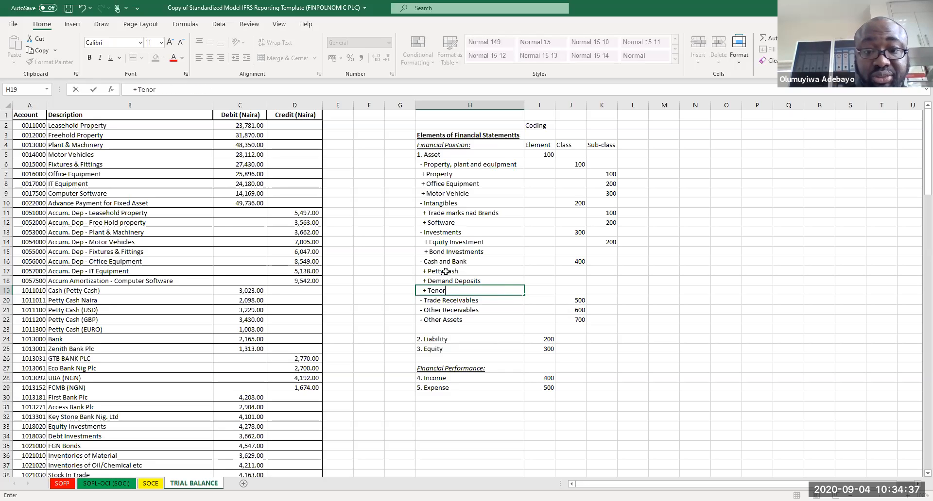
text( Deposits)
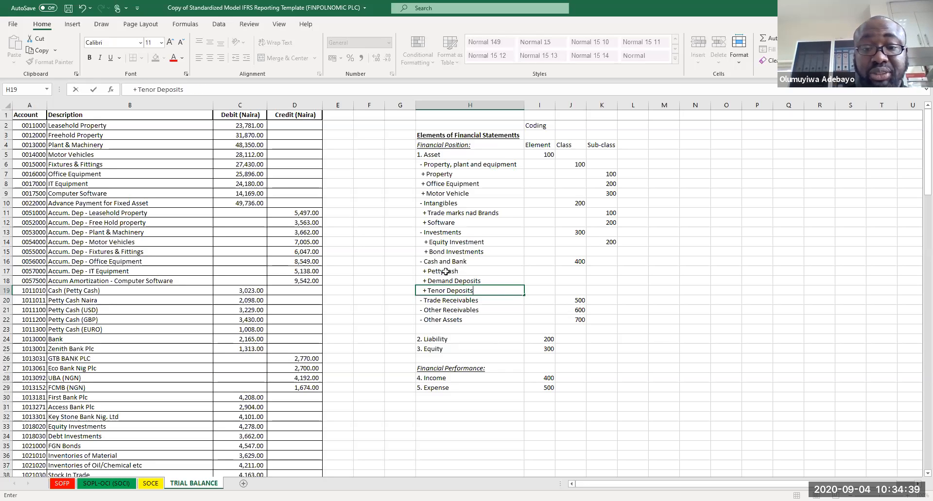
key(Return)
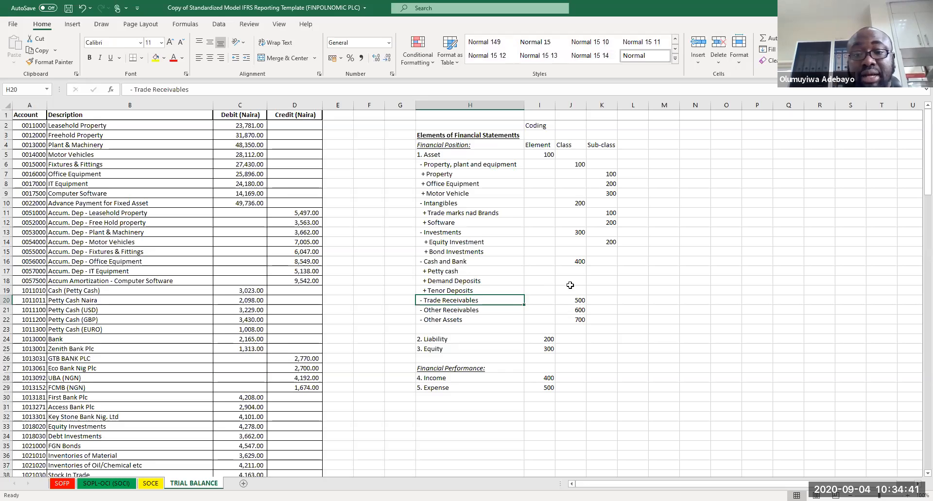
Step: Enter sub-class codes 100 and 300 for Petty cash and Demand Deposits in K17 and K18
click(594, 270)
text(100)
key(Return)
text(200)
key(ctrl+Return)
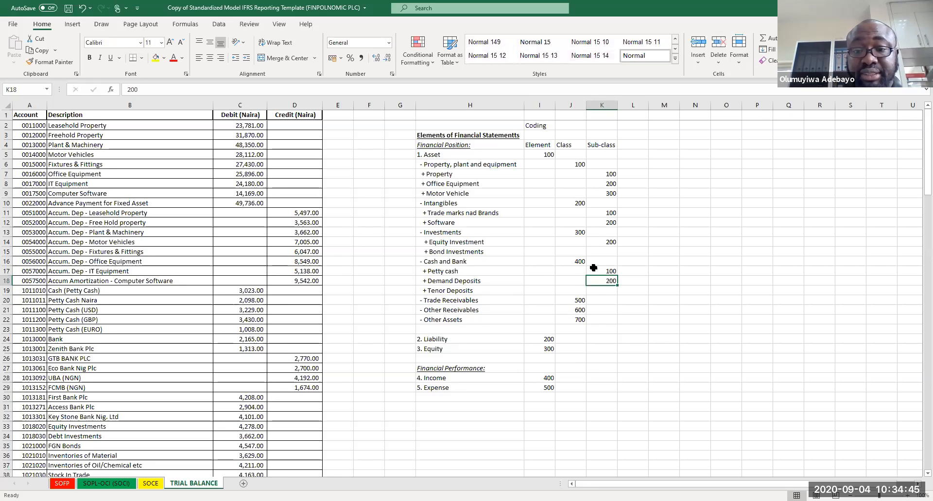
text(300)
key(Return)
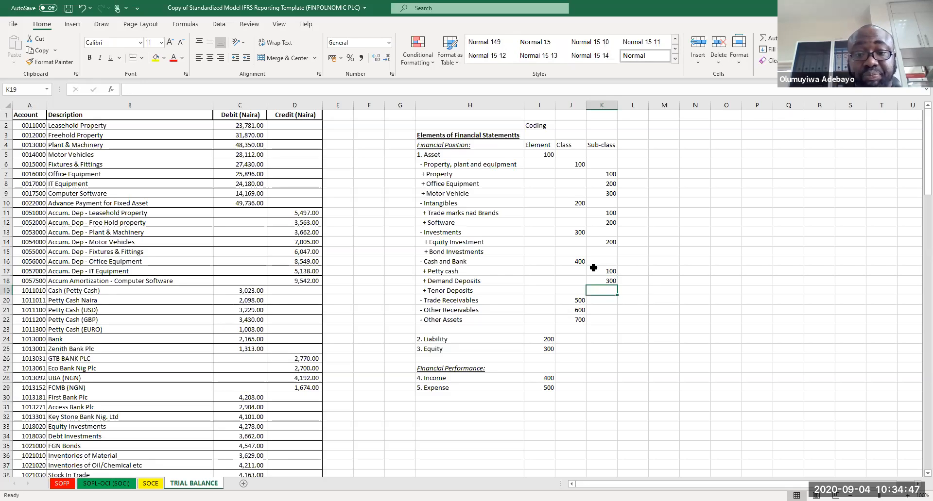
Step: Move the block from Other Receivables to Expense down two rows to start at row 23
drag(435, 309, 596, 388)
key(ctrl+c)
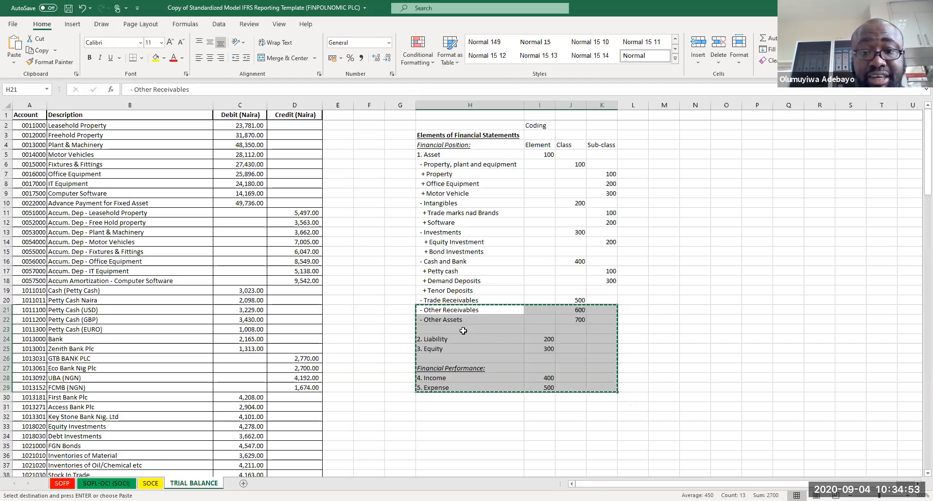
click(461, 329)
key(ctrl+v)
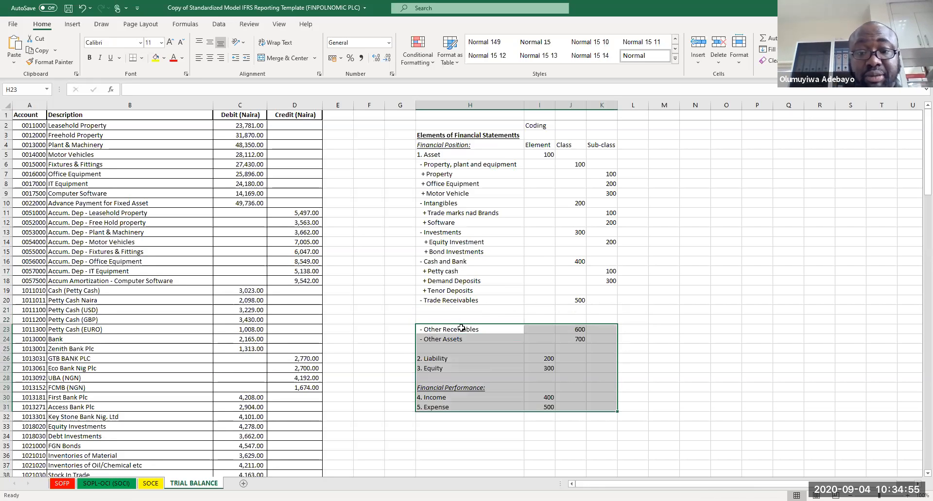
Step: Add the sub-class item "+ 3rd Party Debtors" under Trade Receivables in H21
double_click(452, 310)
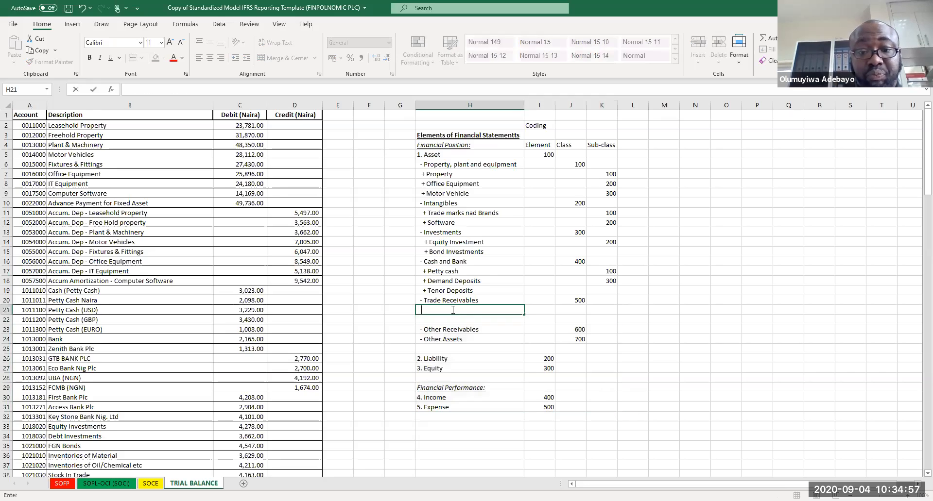
text(+)
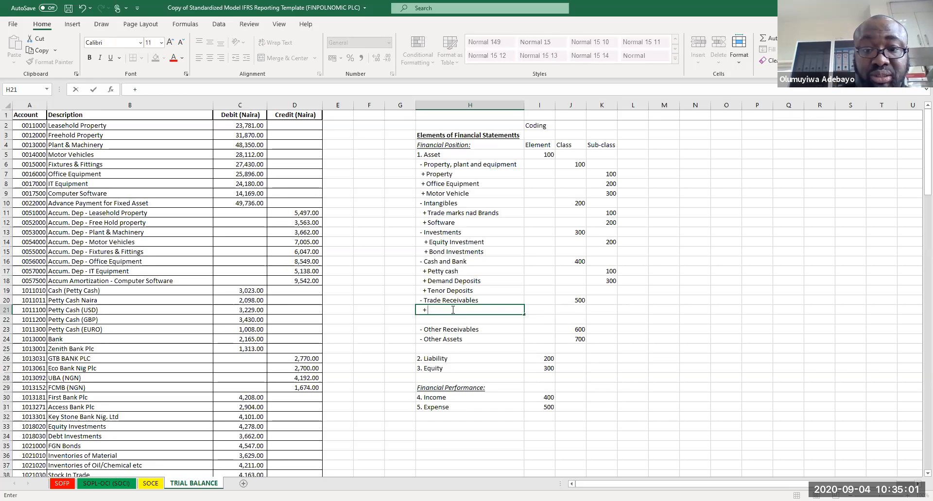
text(3rd Party Rec)
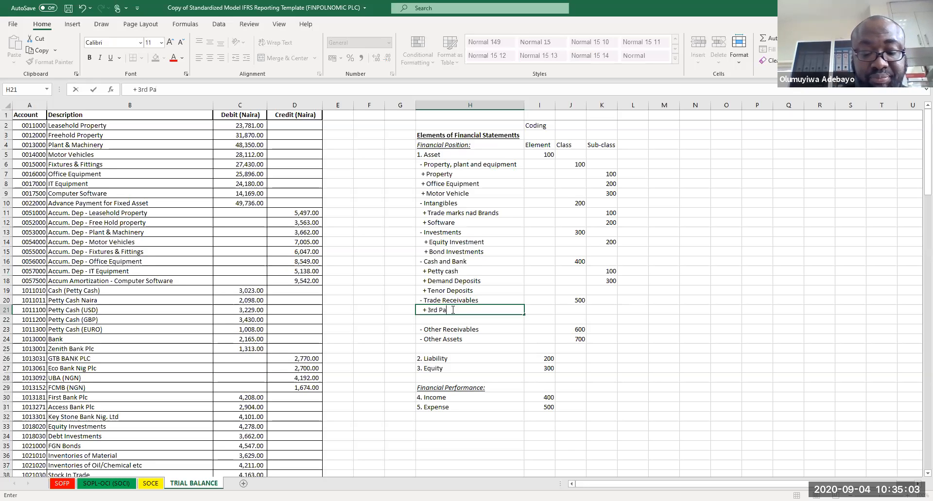
key(BackSpace)
key(BackSpace)
key(BackSpace)
key(BackSpace)
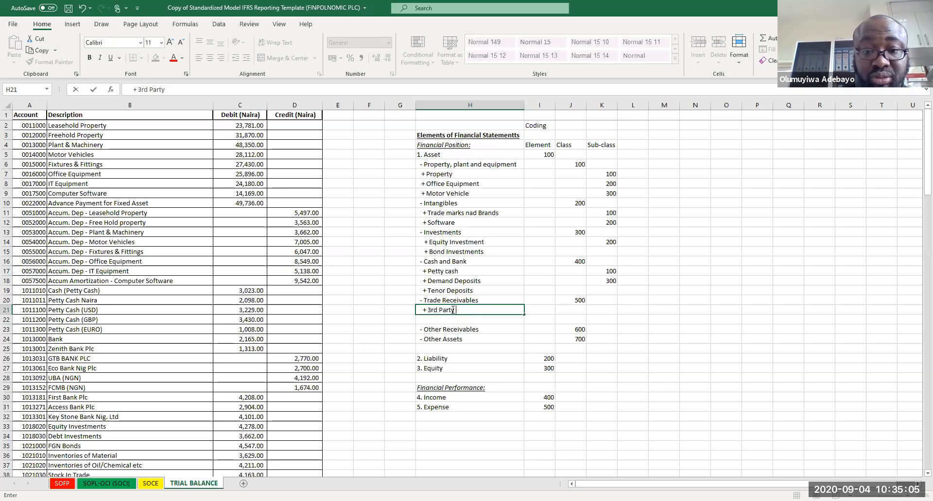
text(Debtors)
key(Return)
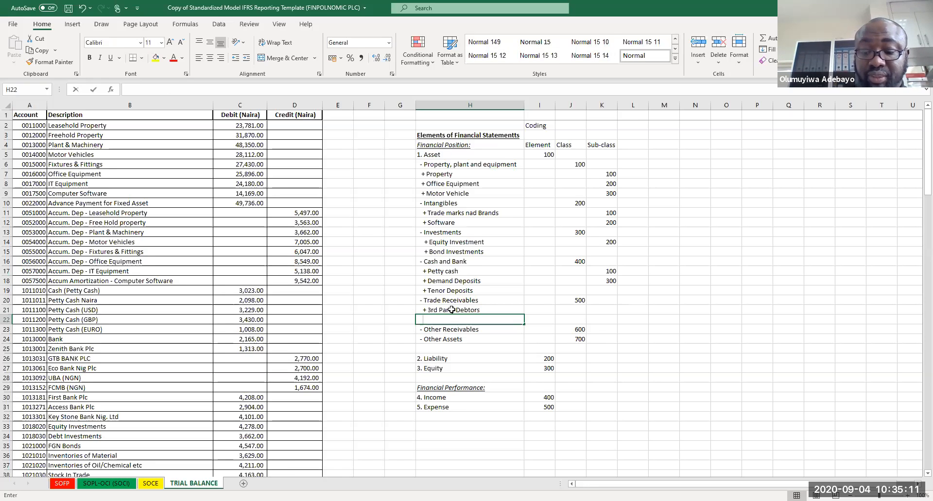
Step: Add the sub-class item "+ Intercompany Debtors" under Trade Receivables in H22
text(+ URe)
key(BackSpace)
key(BackSpace)
text(ntercompany)
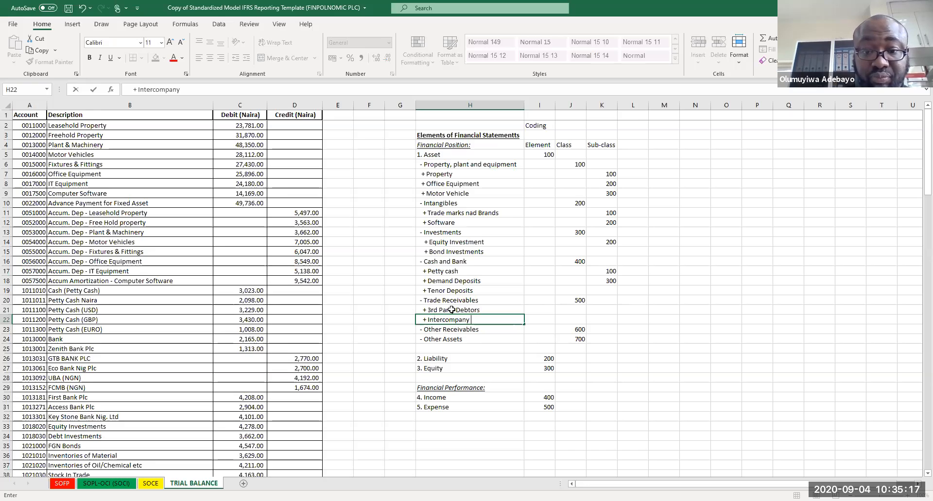
text( Debtors)
key(Return)
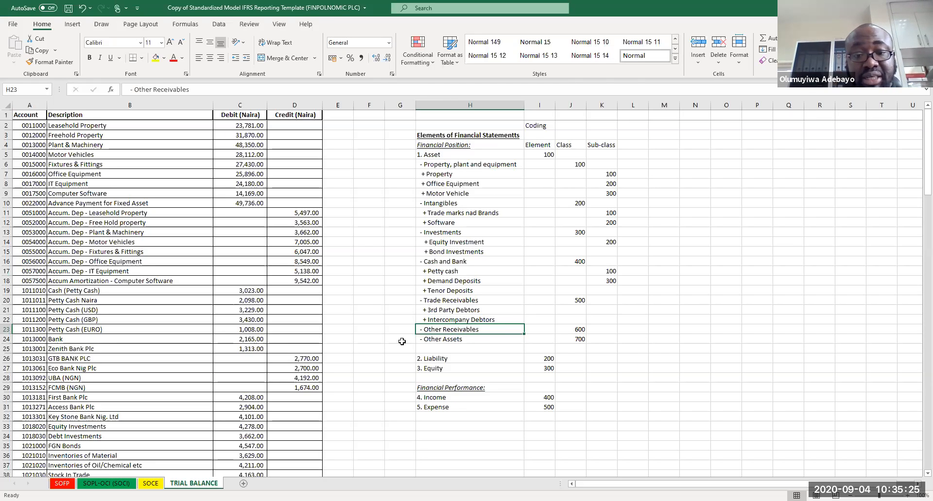
Step: Move the block from Other Assets to Expense down two rows so Other Assets starts at row 26
drag(420, 340, 595, 425)
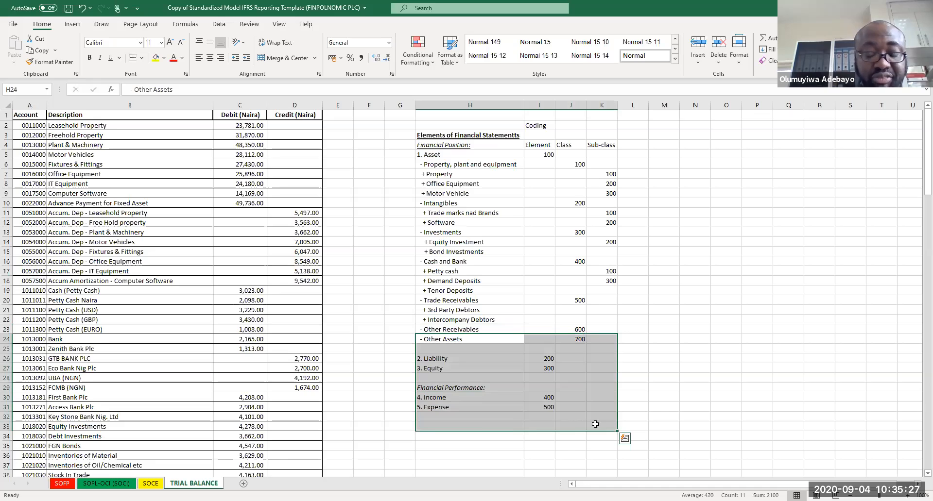
key(ctrl+c)
click(431, 358)
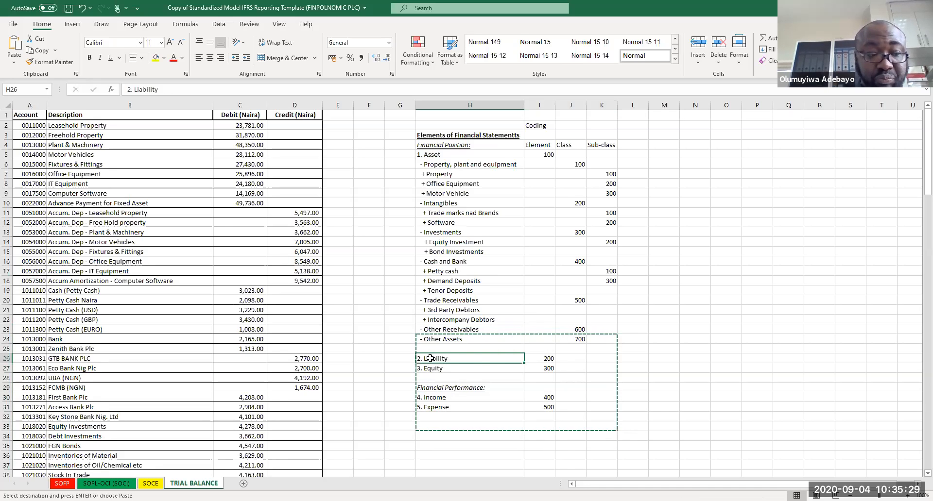
key(ctrl+v)
Step: Copy the two Trade Receivables sub-items into H24:H25 under Other Receivables
drag(447, 320, 443, 312)
key(ctrl+x)
click(441, 340)
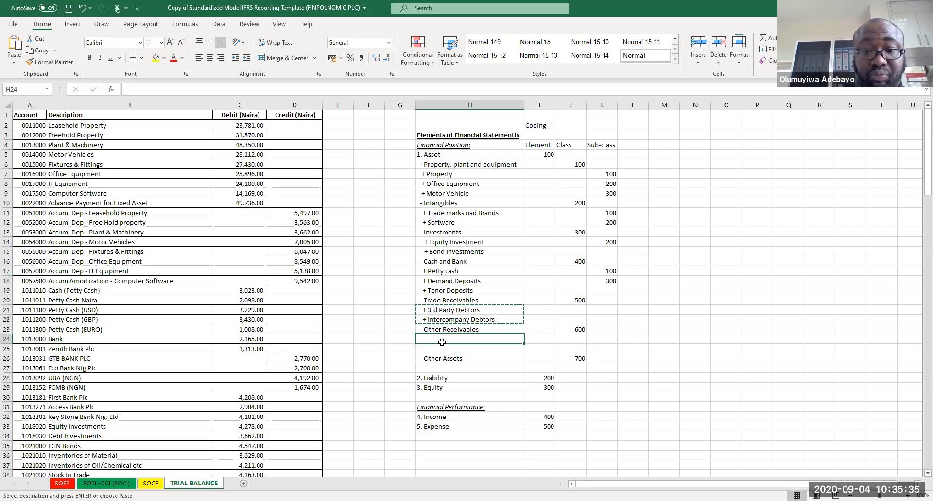
key(ctrl+v)
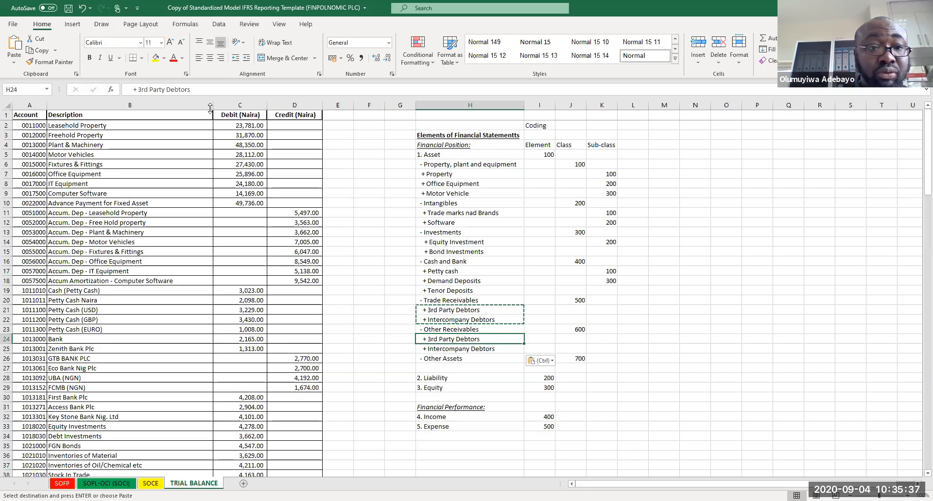
Step: Rename the H24 item to "+ 3rd Party Other Receivables"
drag(191, 89, 166, 90)
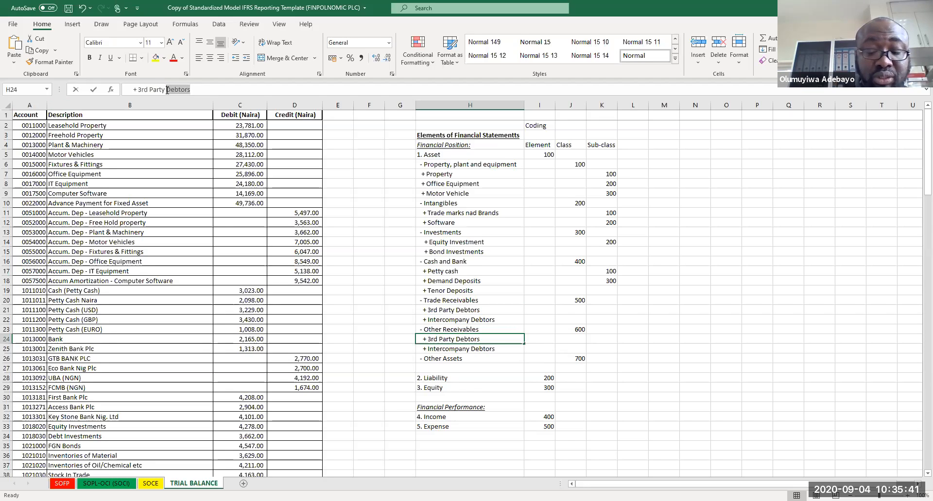
text(Other Receivables)
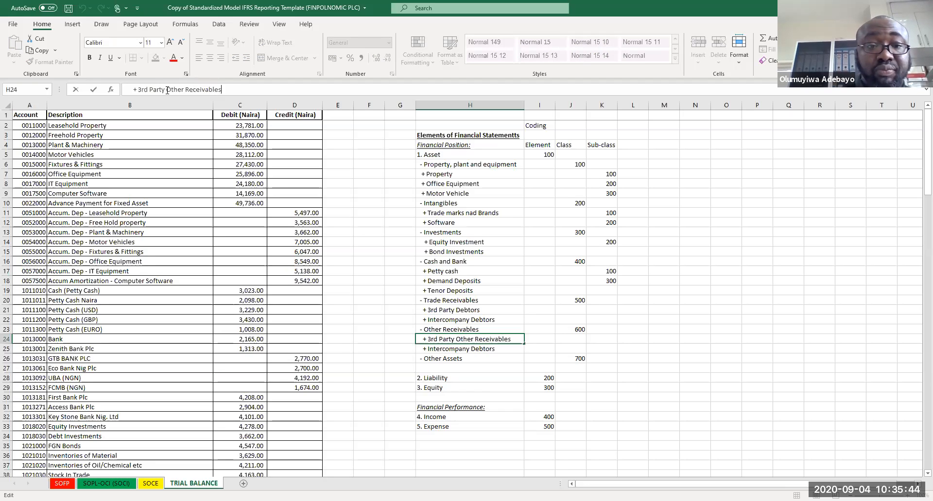
key(Return)
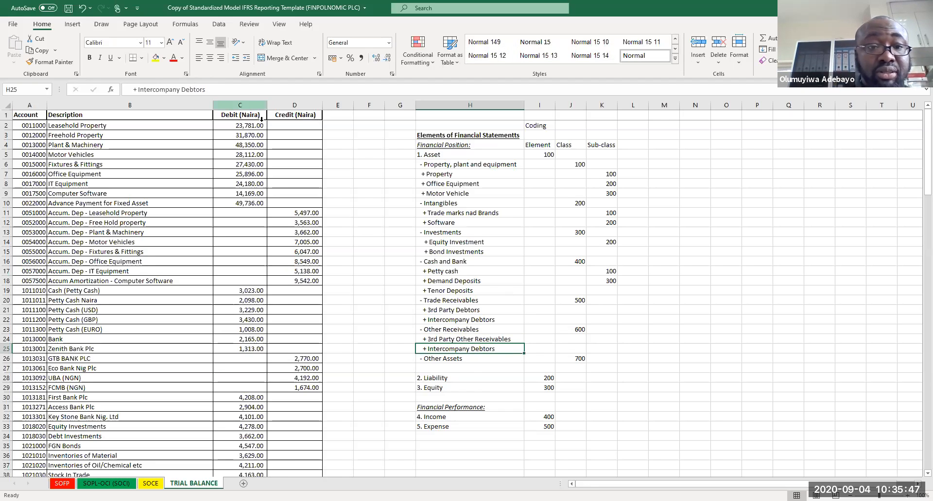
Step: Rename the H25 item to "+ Intercompany Other Receivables"
double_click(183, 83)
text(rECEIVABLES)
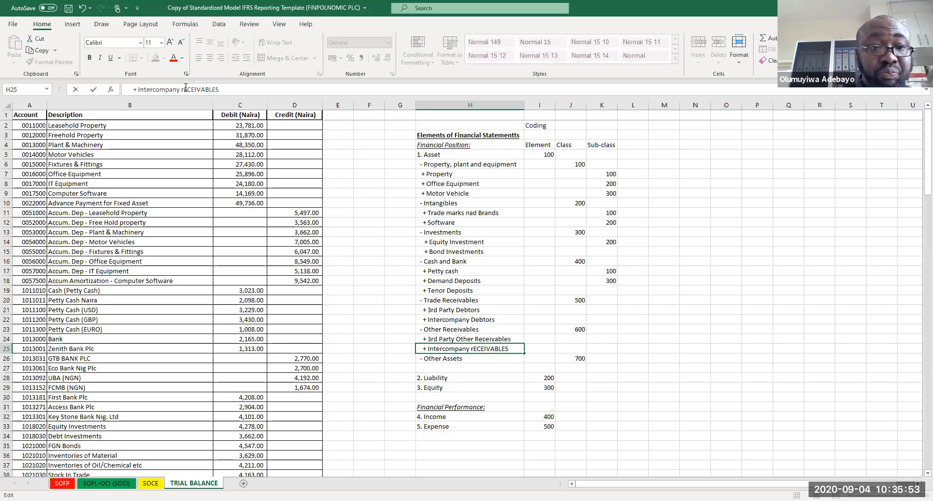
text(Other )
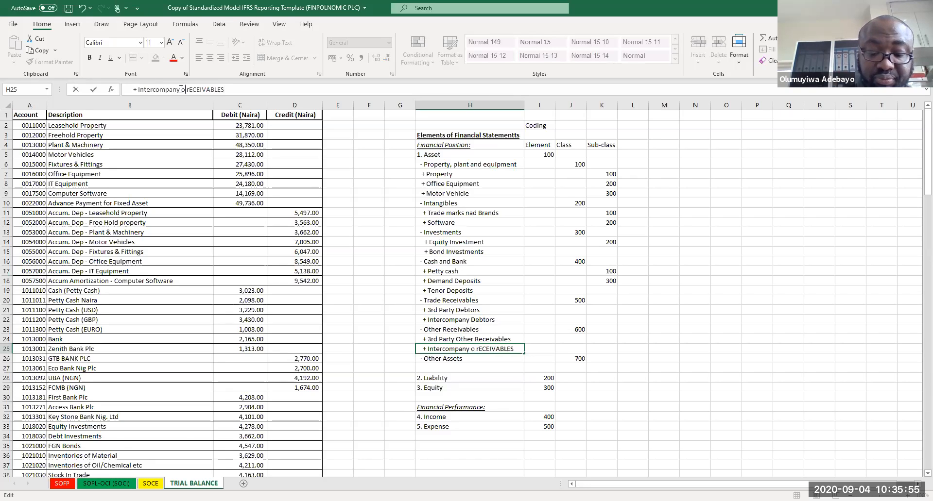
text(Receivables)
key(Delete)
key(Delete)
key(Delete)
key(Delete)
key(Delete)
key(Delete)
key(Delete)
key(Delete)
key(Delete)
key(Delete)
key(Delete)
key(Return)
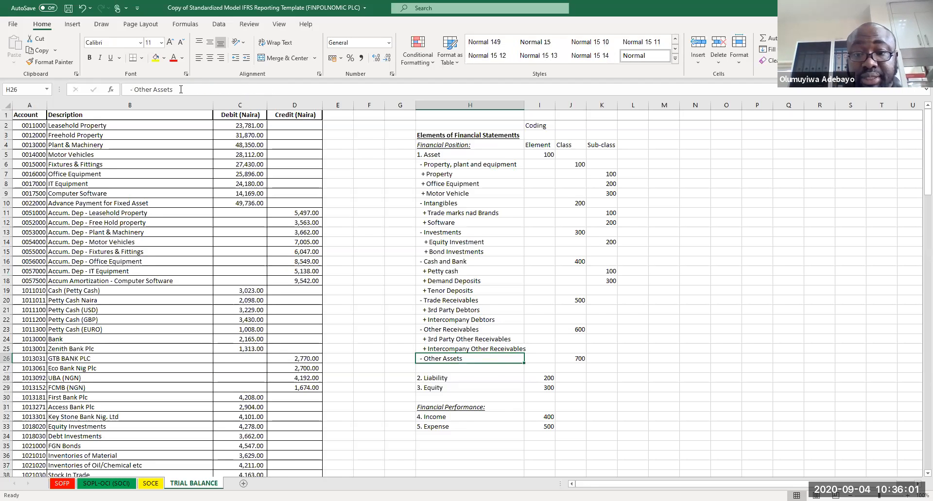
Step: Enter sub-class codes 100 and 200 for the Trade Receivables items and the Other Receivables items
click(614, 311)
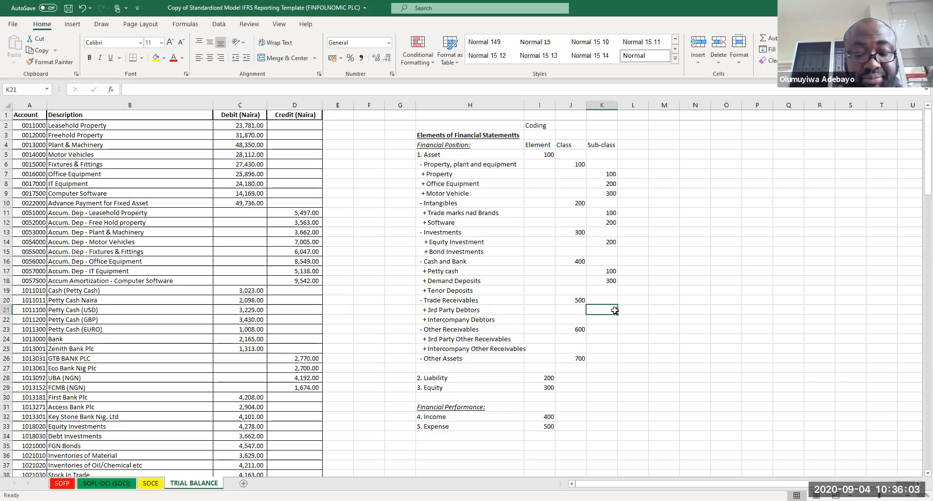
text(100)
key(Return)
text(200)
key(Return)
key(Return)
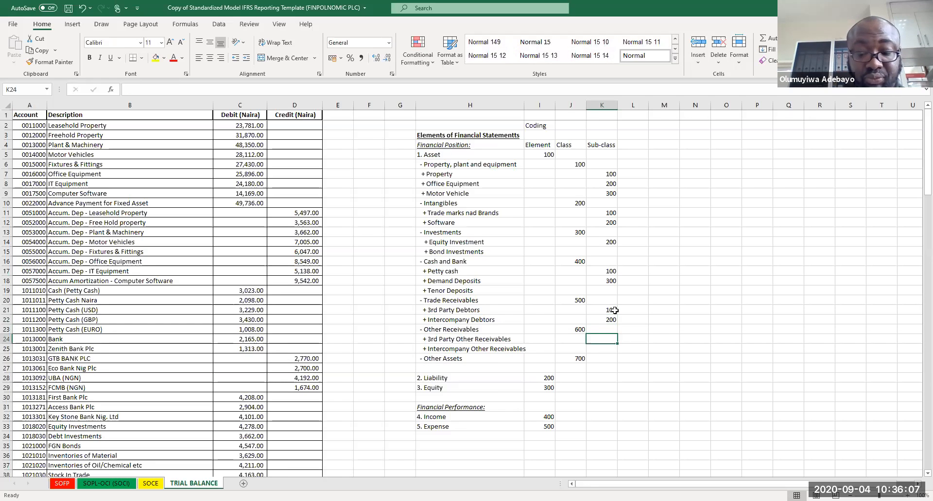
text(100)
key(Return)
text(200)
key(Return)
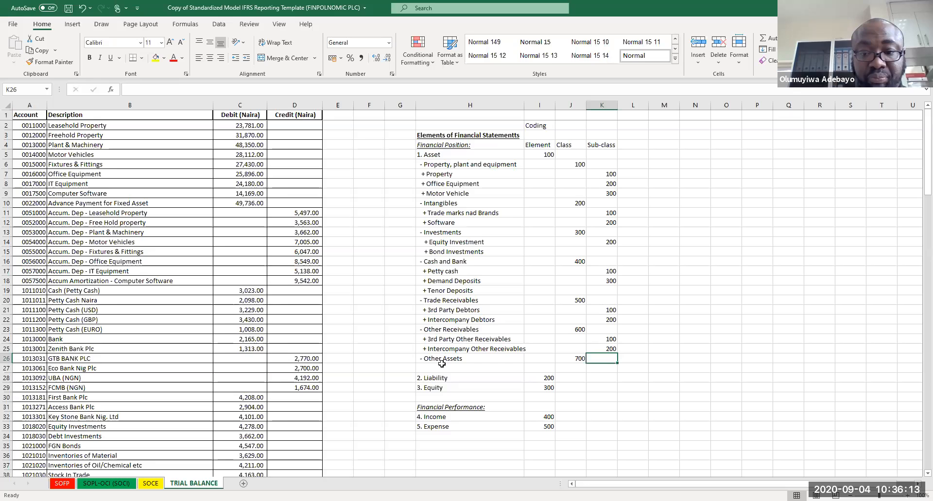
Step: Move the block from below Other Assets through Expense down two rows so Liability starts at row 30
drag(442, 364, 589, 442)
key(ctrl+c)
click(443, 388)
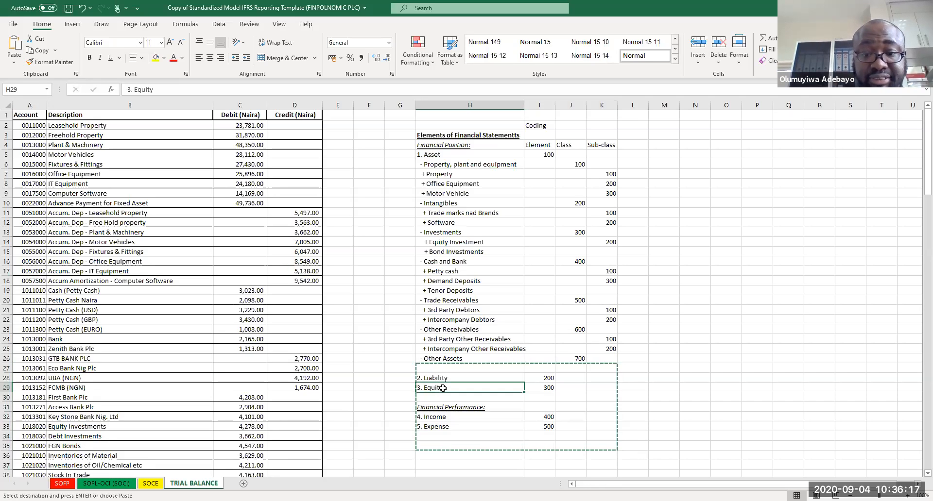
key(Return)
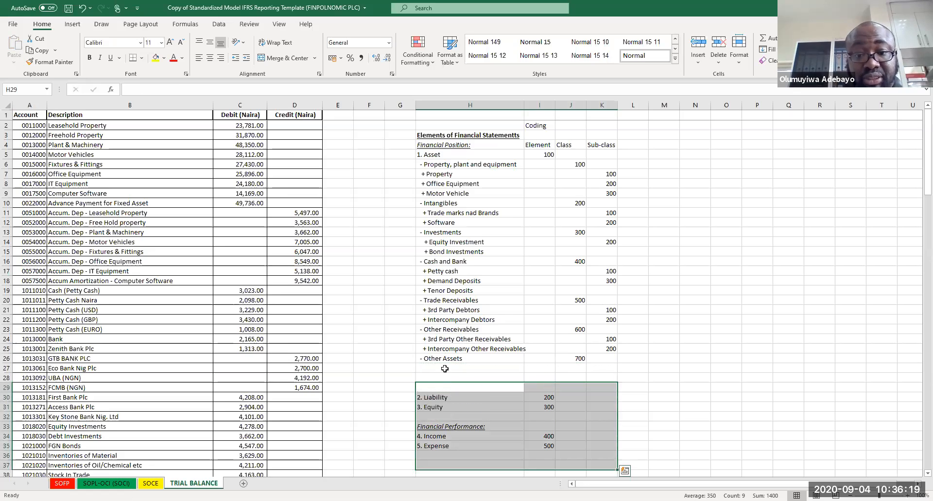
Step: Add sub-class items "+ WHT Credits" and "+ Preapid expenses" under Other Assets in H27 and H28
click(446, 369)
text(+ WHT Credits)
key(Return)
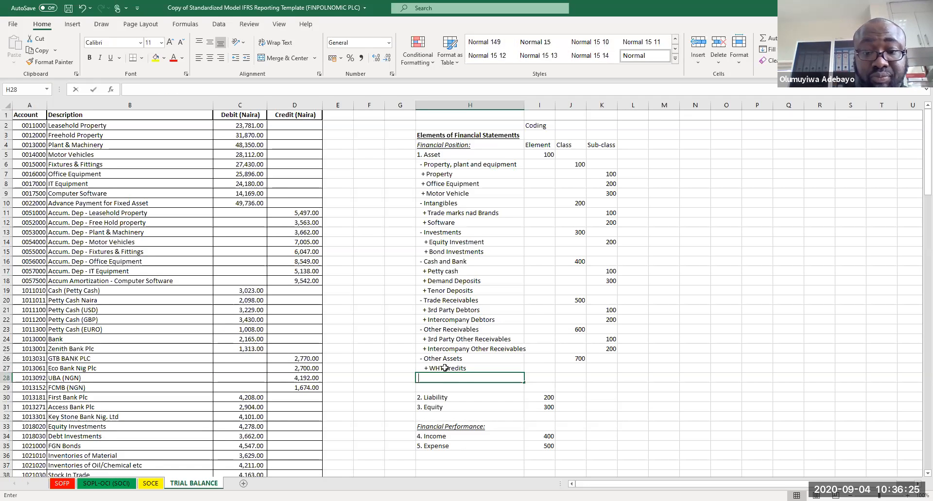
text(+ Preapid expenses)
key(Return)
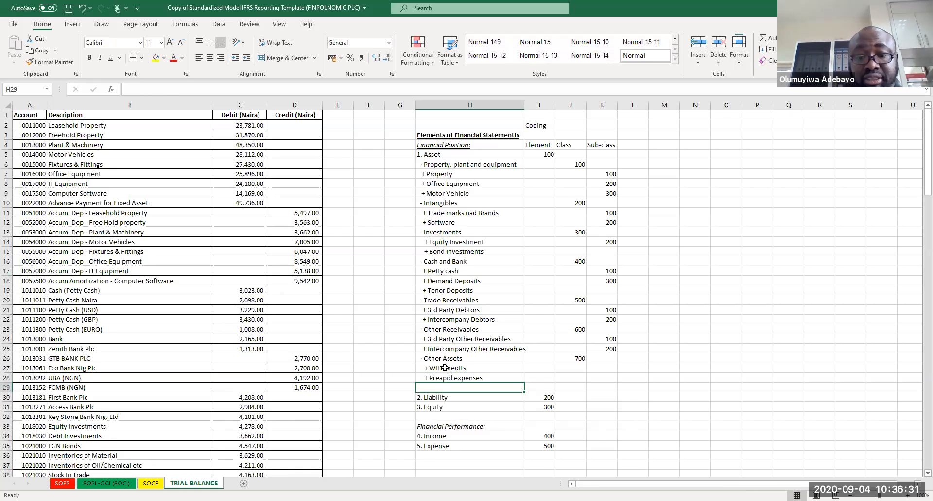
Step: Correct the H28 item's spelling to "+ Prepaid expenses"
click(469, 379)
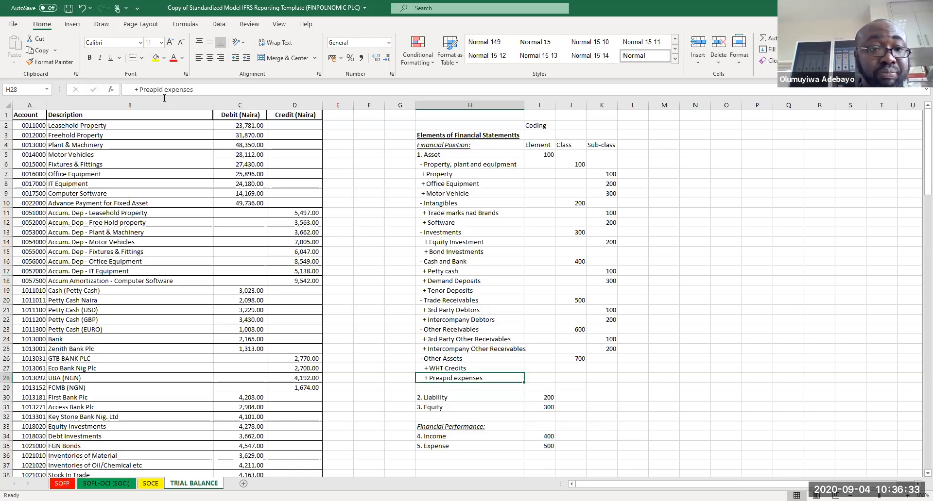
click(149, 88)
key(Delete)
key(Right)
text(a)
key(Return)
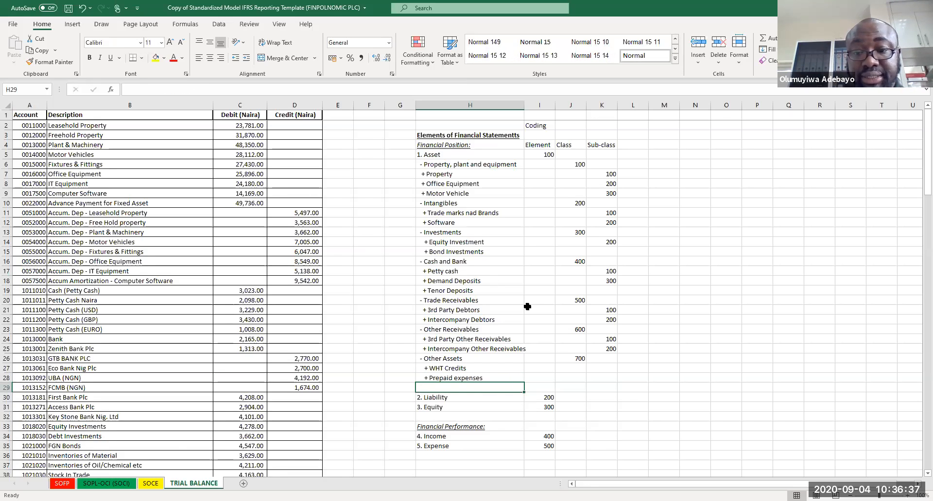
Step: Enter sub-class codes 100 and 200 for WHT Credits and Prepaid expenses in K27 and K28
click(609, 367)
text(100)
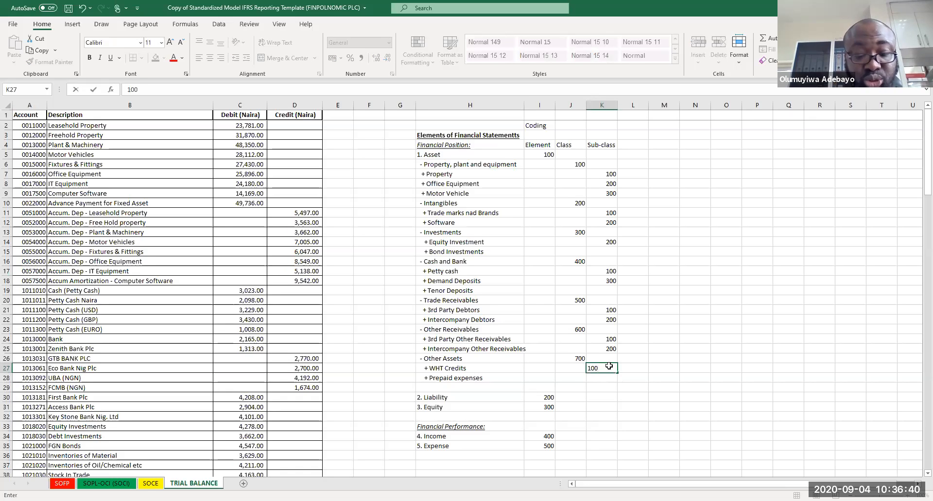
key(Return)
text(200)
key(Return)
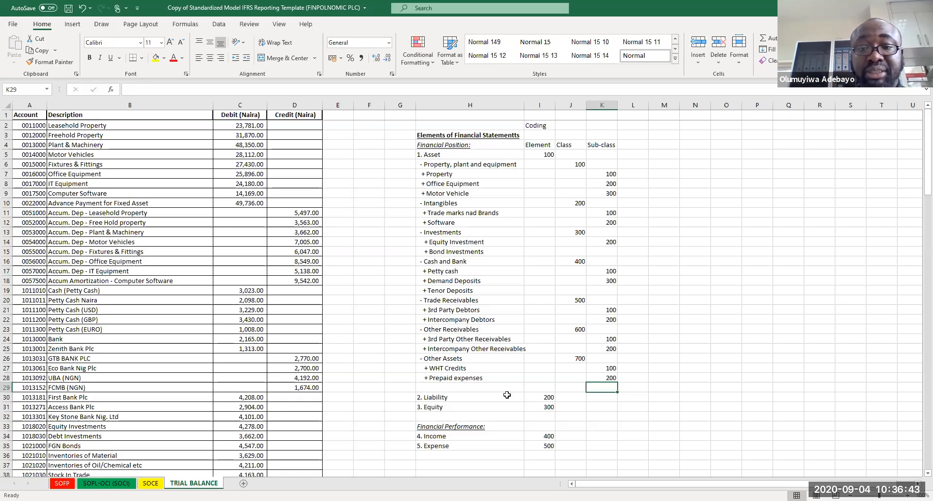
Step: Add the column header "ACCOUNT CODE" in L4
click(637, 145)
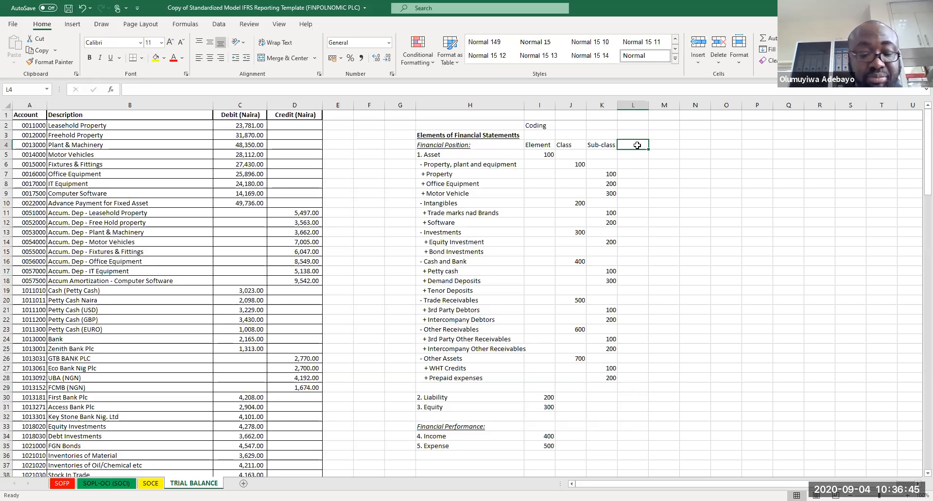
text(ACc)
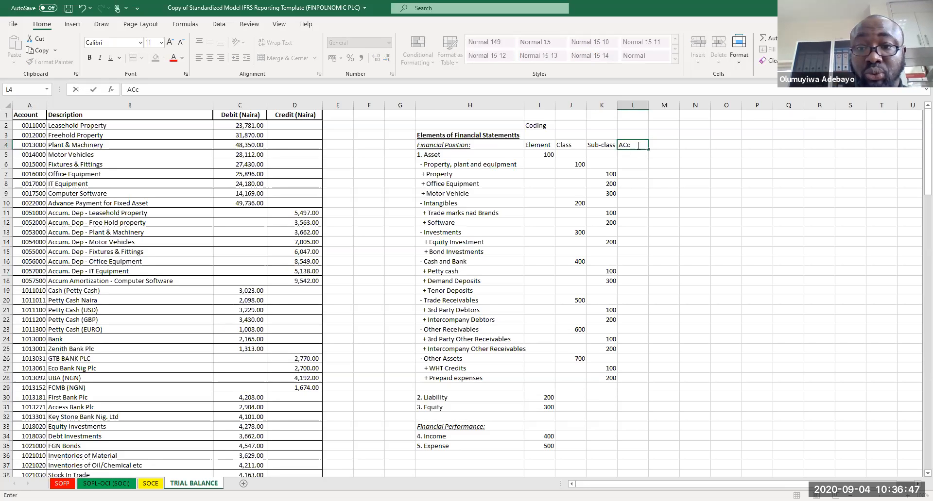
text(OUNT)
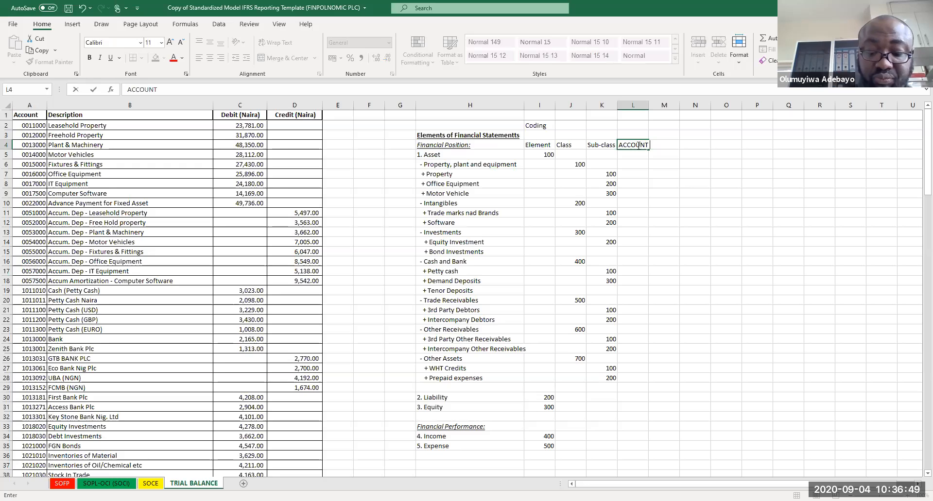
text( CODE)
key(Return)
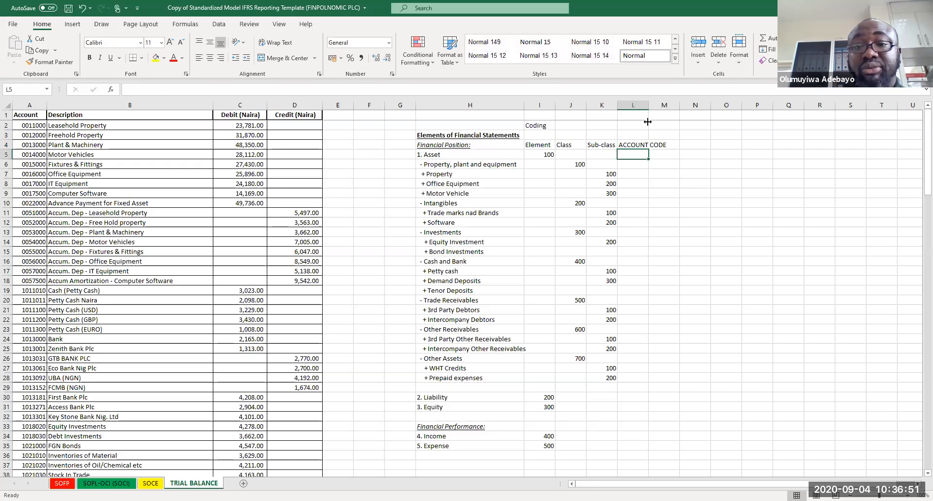
Step: Autofit column L's width to its header
double_click(649, 106)
click(645, 172)
click(645, 158)
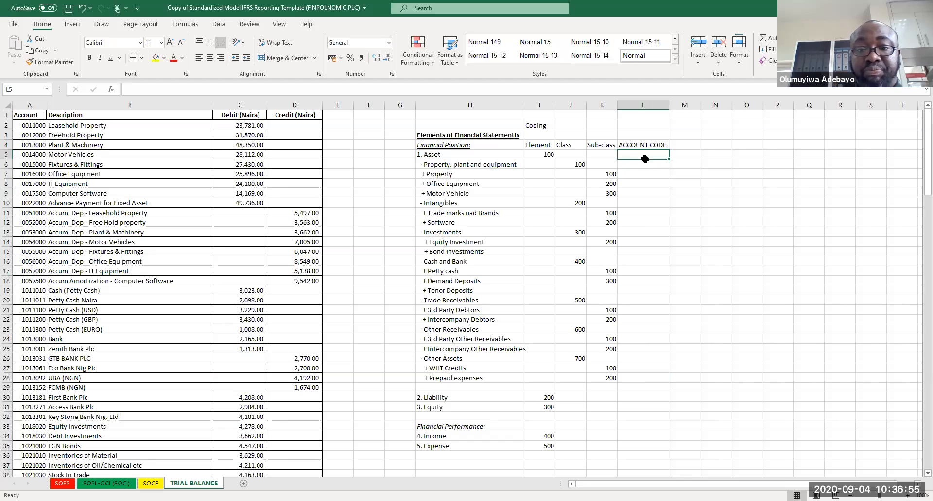
click(575, 156)
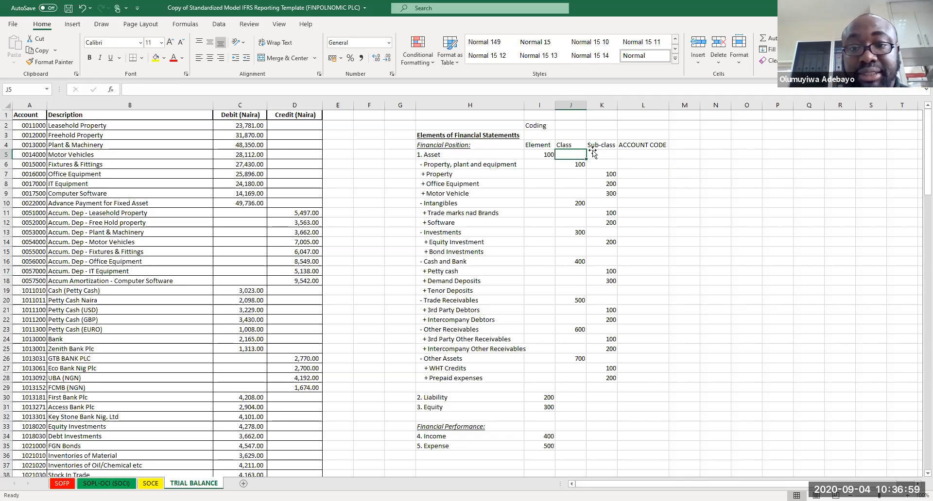
click(646, 153)
text(100)
key(BackSpace)
key(BackSpace)
key(BackSpace)
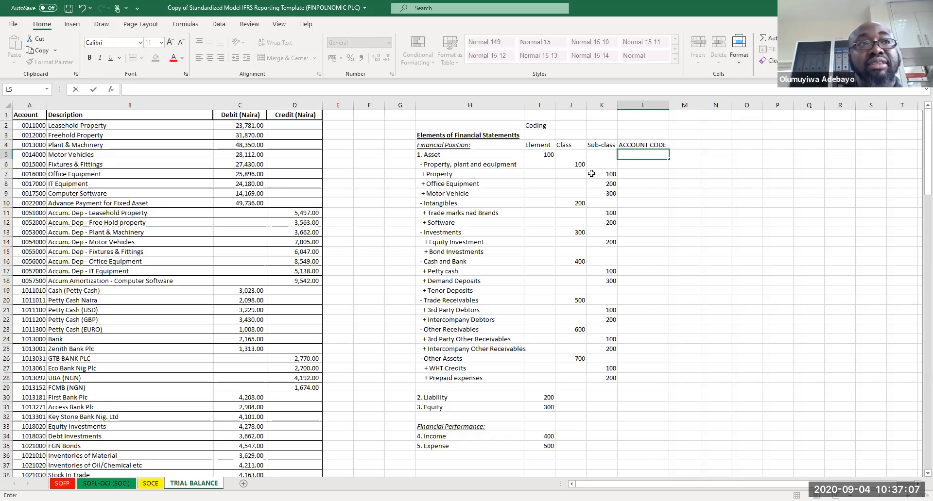
text(1)
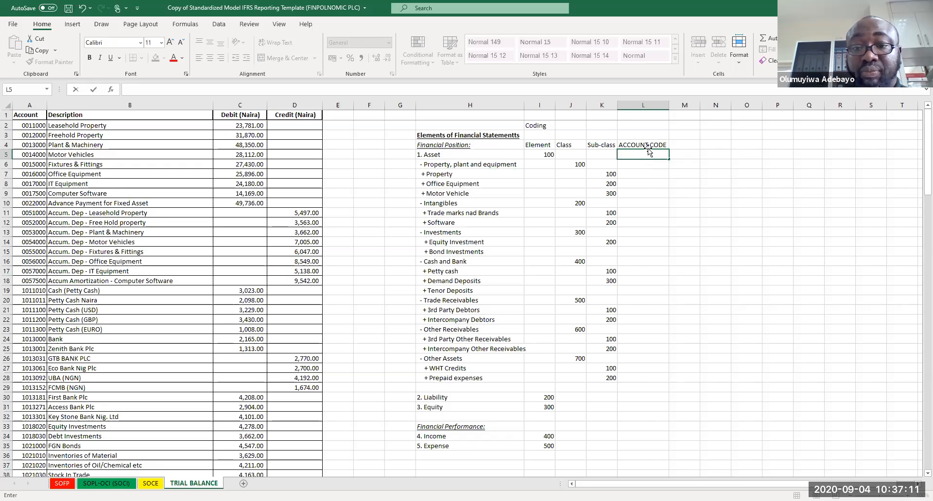
click(663, 184)
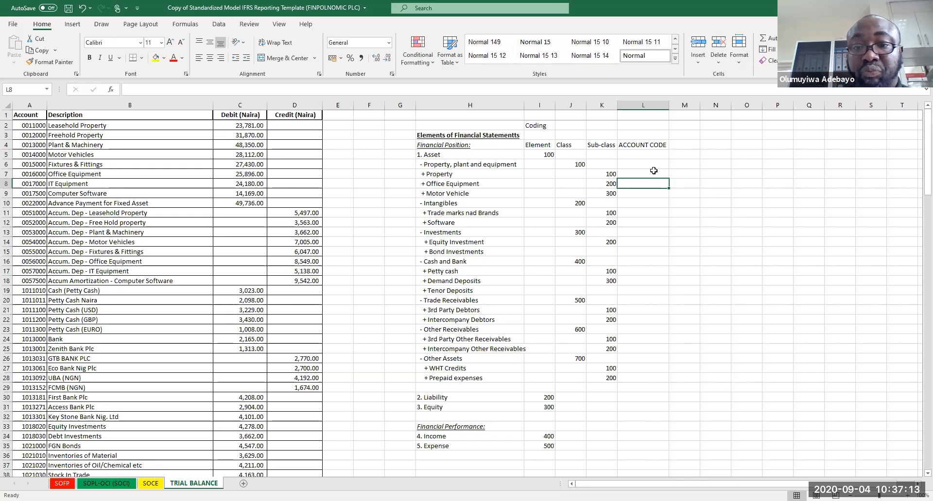
Step: Enter account code 10000000 for Asset in L5
click(642, 154)
text(10000000)
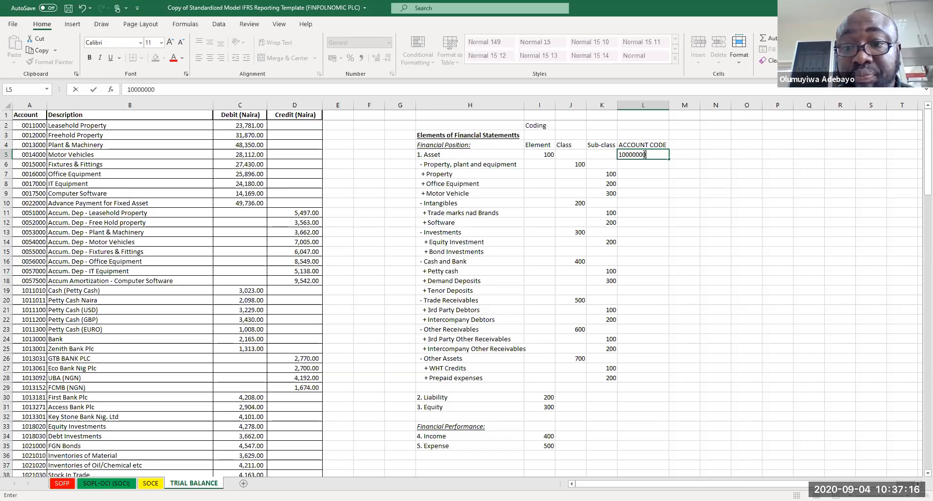
key(Return)
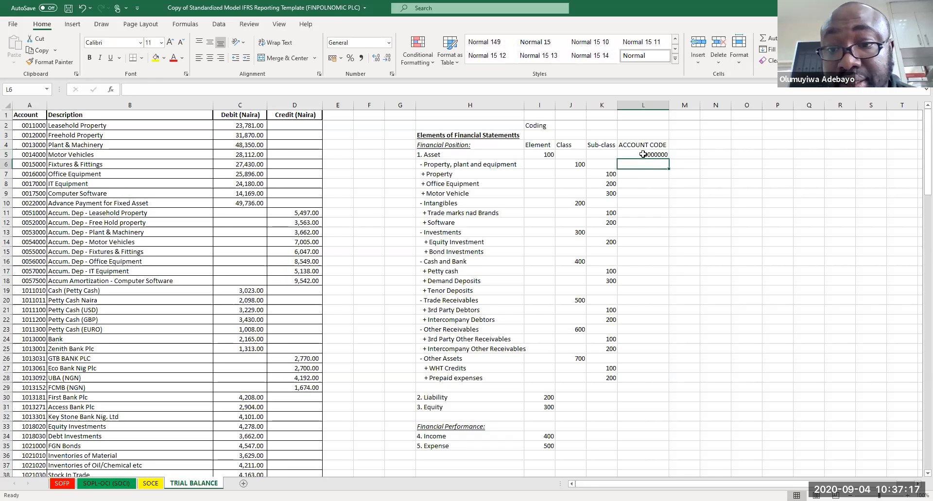
click(639, 151)
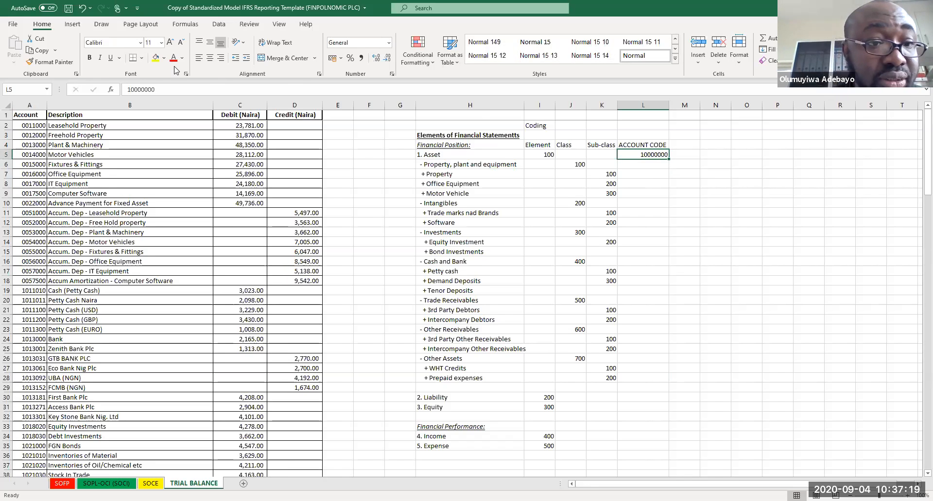
click(158, 90)
key(BackSpace)
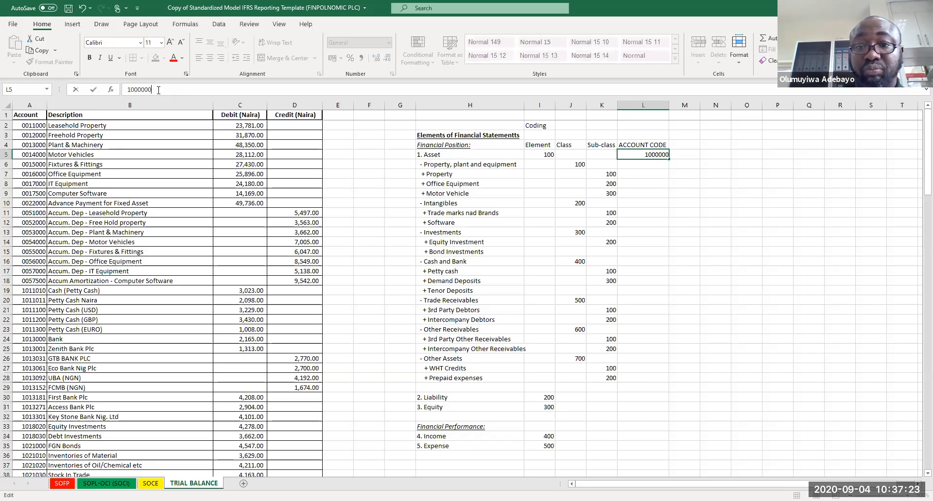
key(Return)
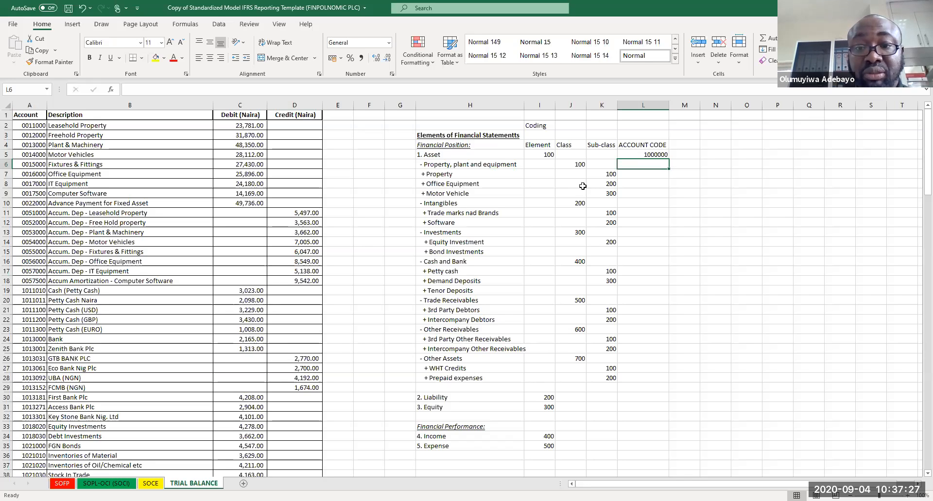
Step: Fill the element code 100 down column I for every asset line through Prepaid expenses
click(549, 156)
drag(556, 160, 556, 160)
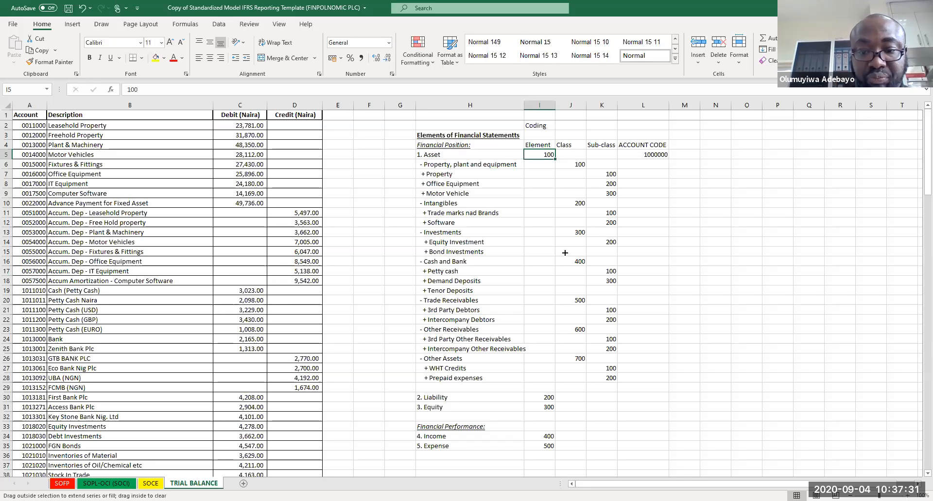
drag(565, 252, 569, 383)
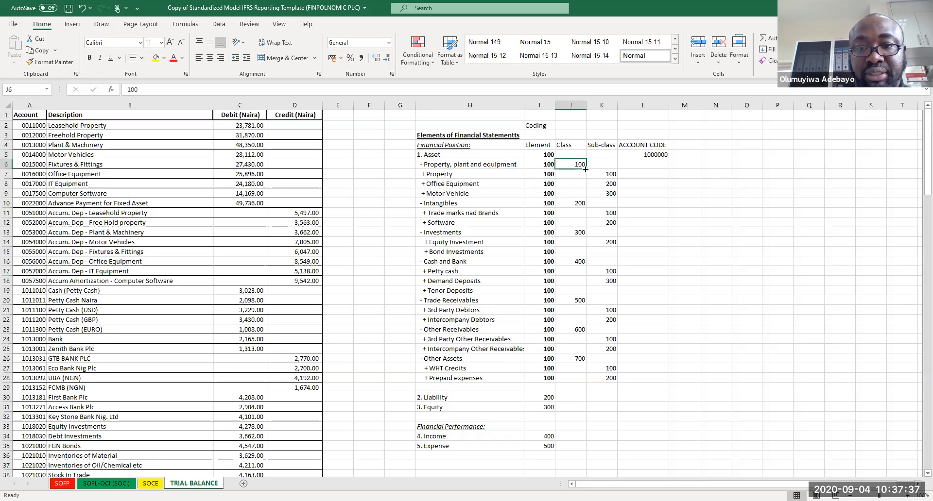
Step: Fill each class code (100 to 700) down column J through its sub-class rows
drag(586, 169, 586, 194)
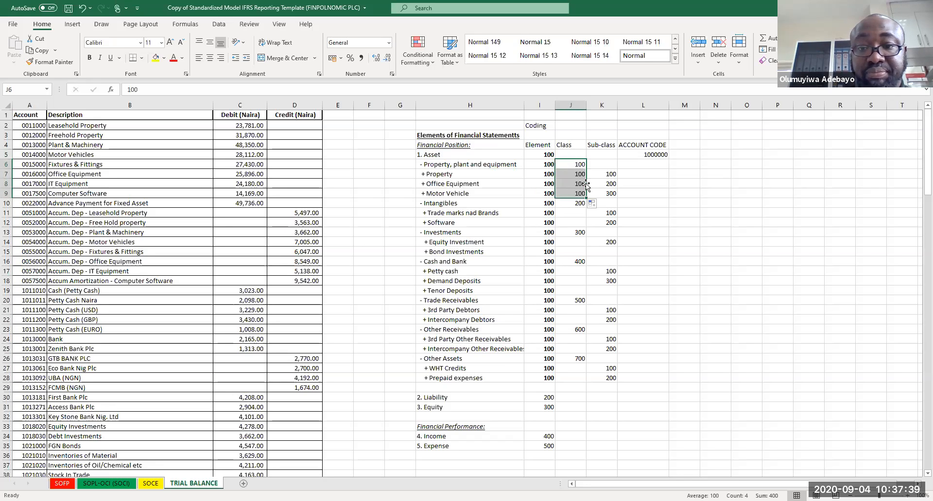
click(580, 201)
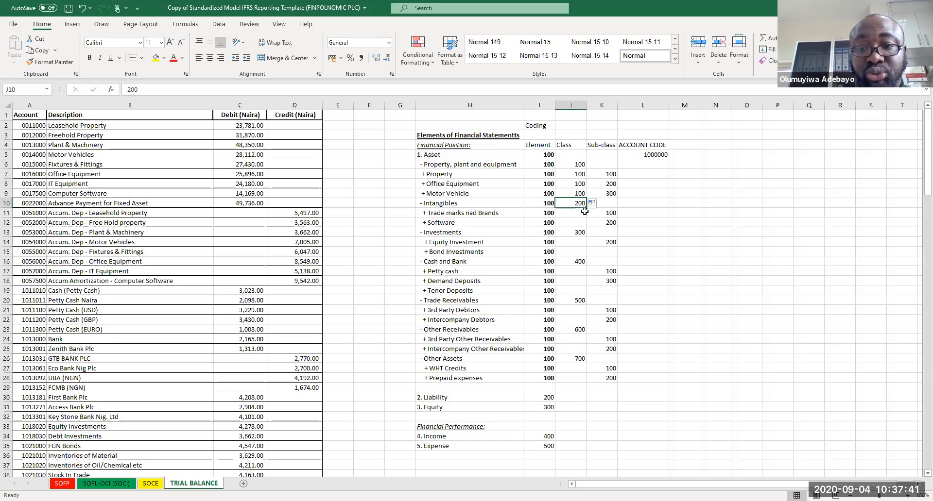
drag(584, 211, 585, 292)
click(578, 232)
click(582, 262)
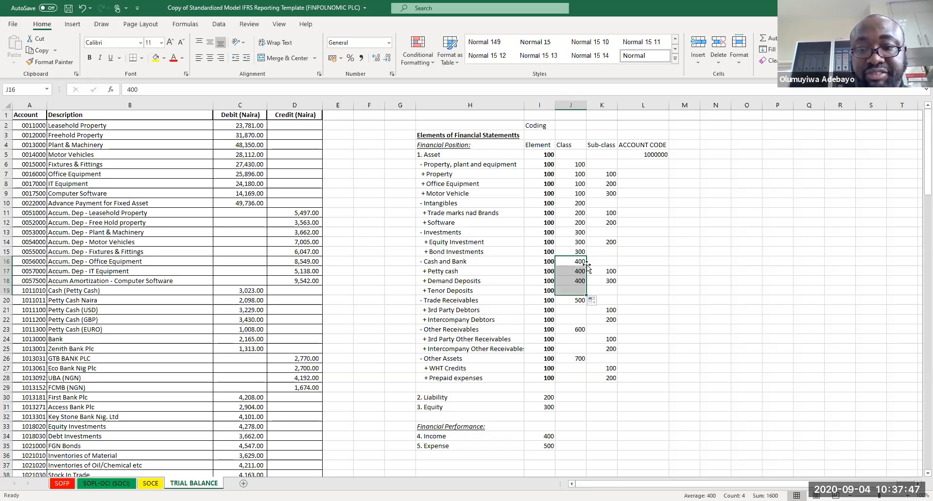
click(580, 301)
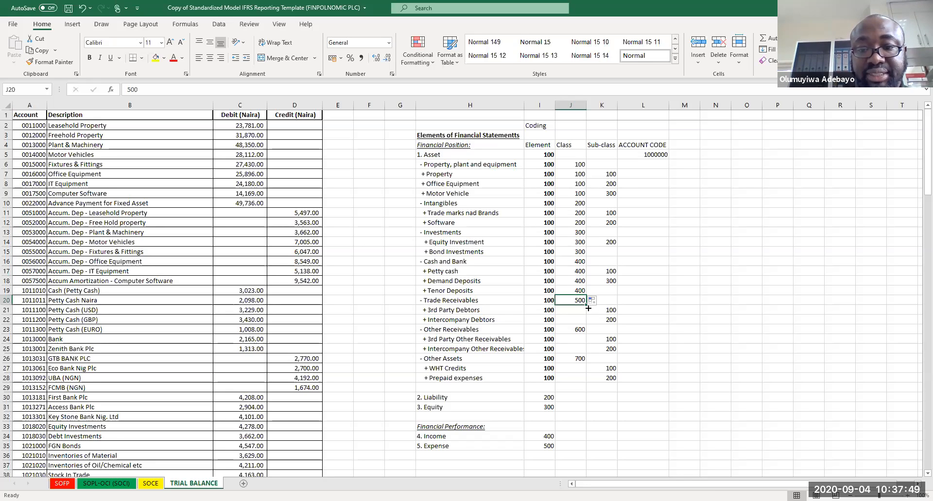
drag(588, 306, 585, 380)
click(583, 330)
click(581, 360)
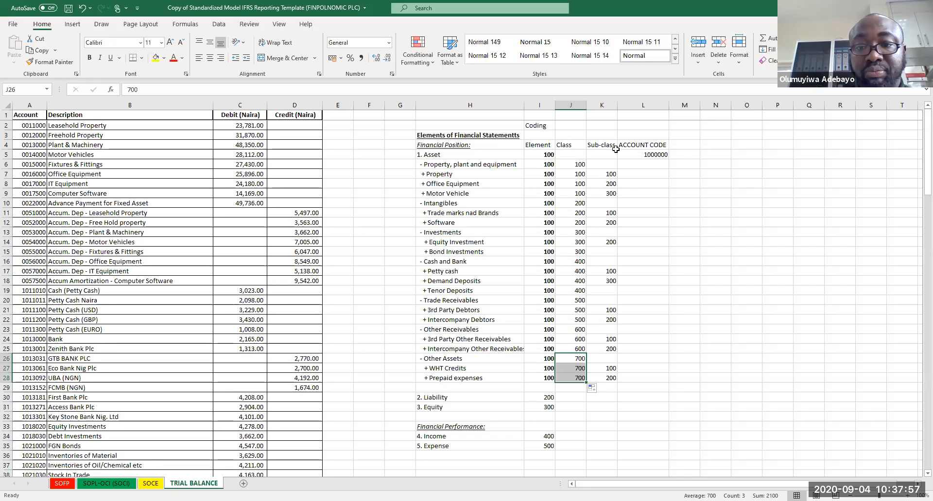
Step: Highlight J5:K5 and the empty sub-class cells on each class row in column K with yellow fill
drag(575, 153, 590, 156)
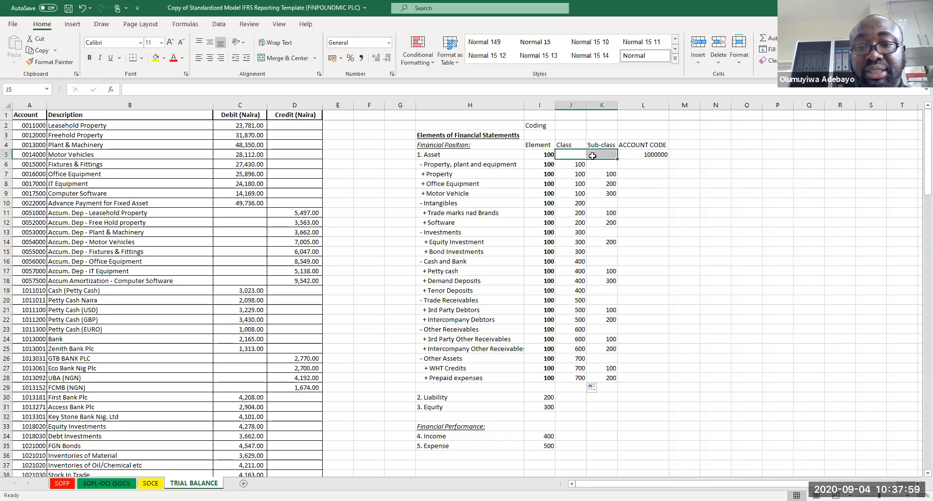
ctrl+click(596, 162)
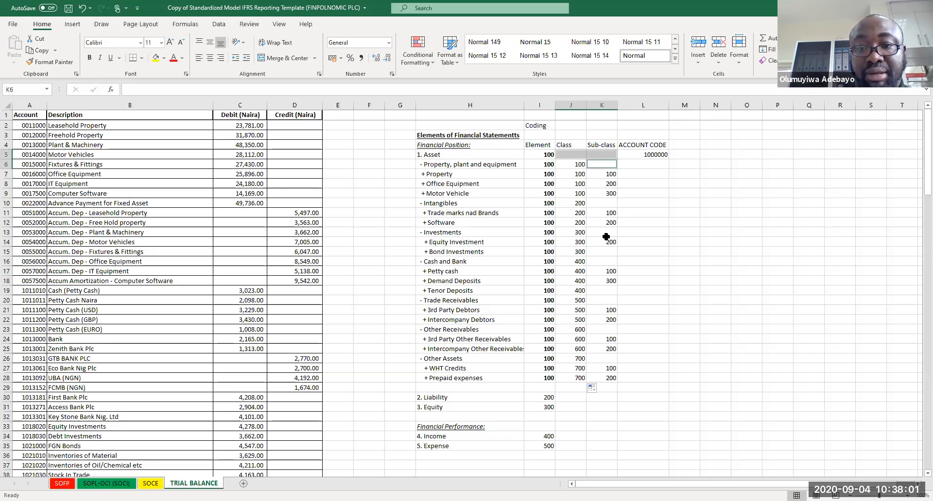
ctrl+click(602, 204)
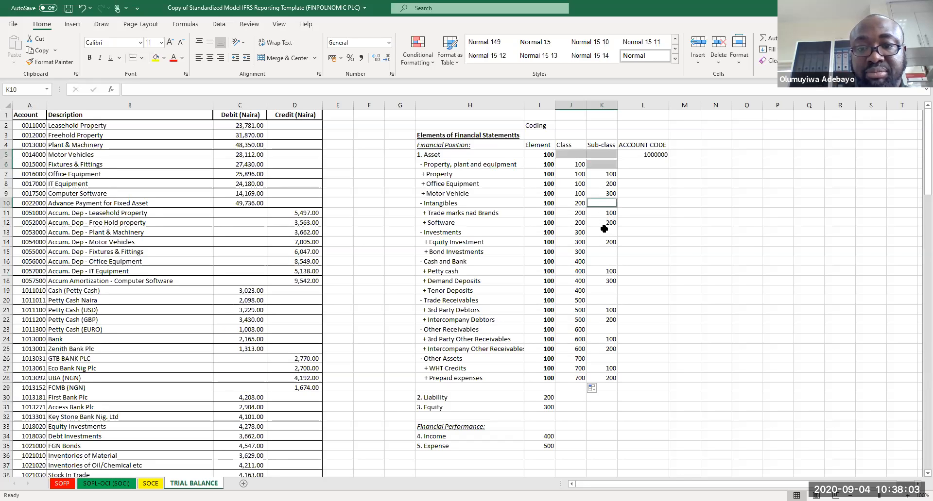
ctrl+click(605, 231)
ctrl+click(605, 251)
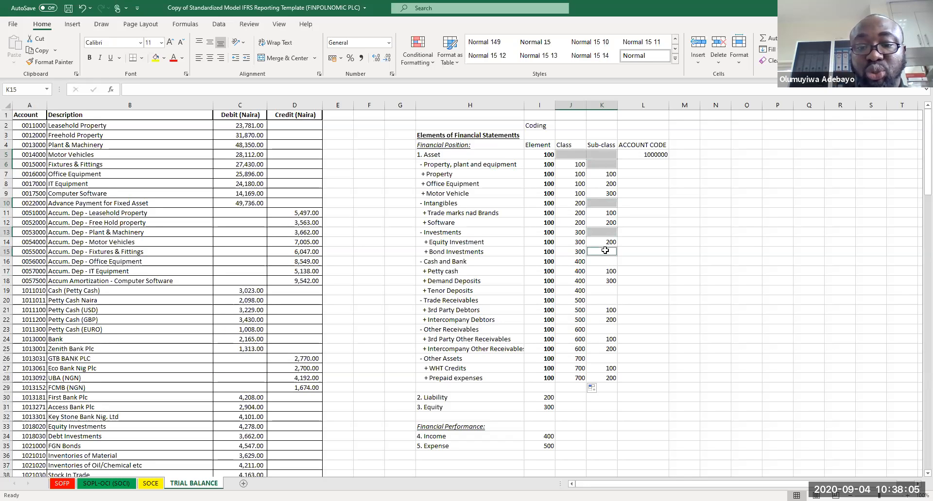
ctrl+click(605, 251)
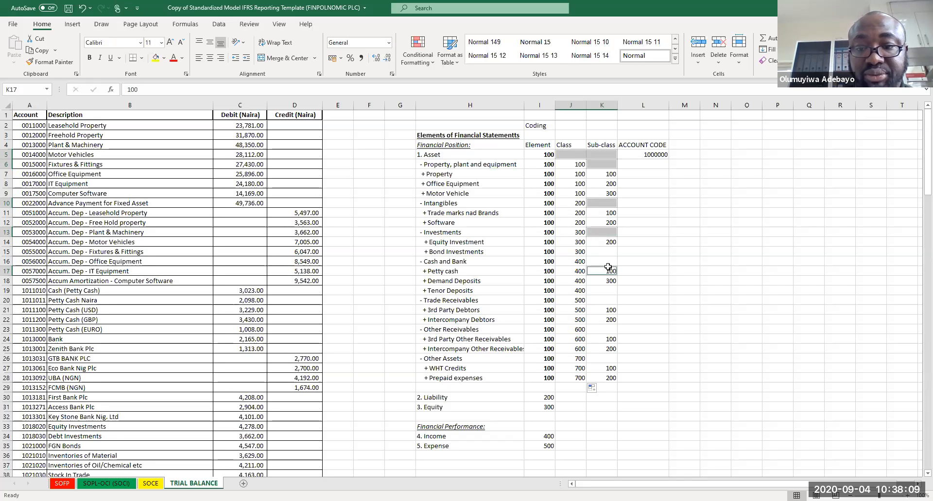
click(613, 249)
drag(571, 155, 603, 154)
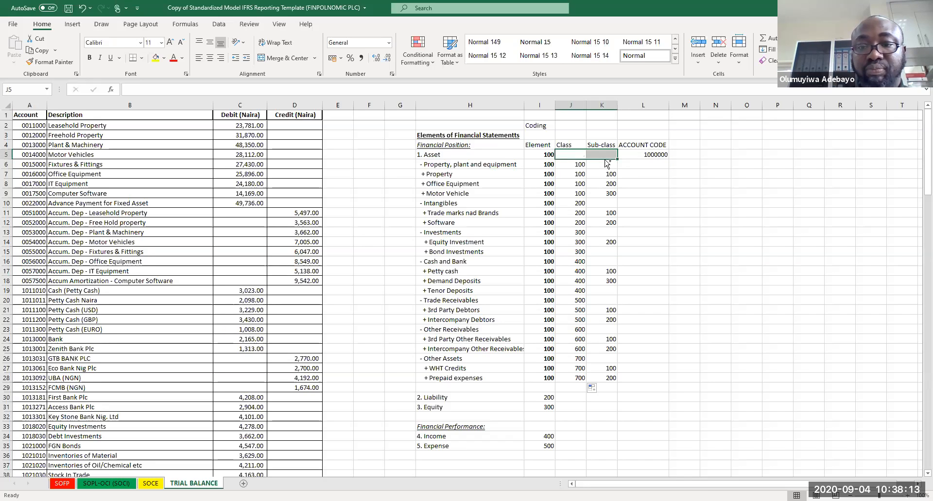
ctrl+click(606, 164)
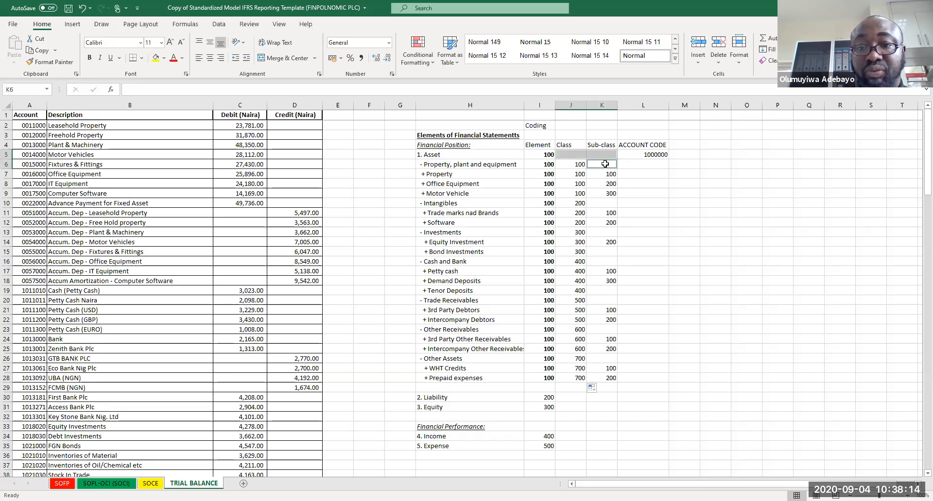
ctrl+click(605, 202)
ctrl+click(605, 231)
ctrl+click(605, 262)
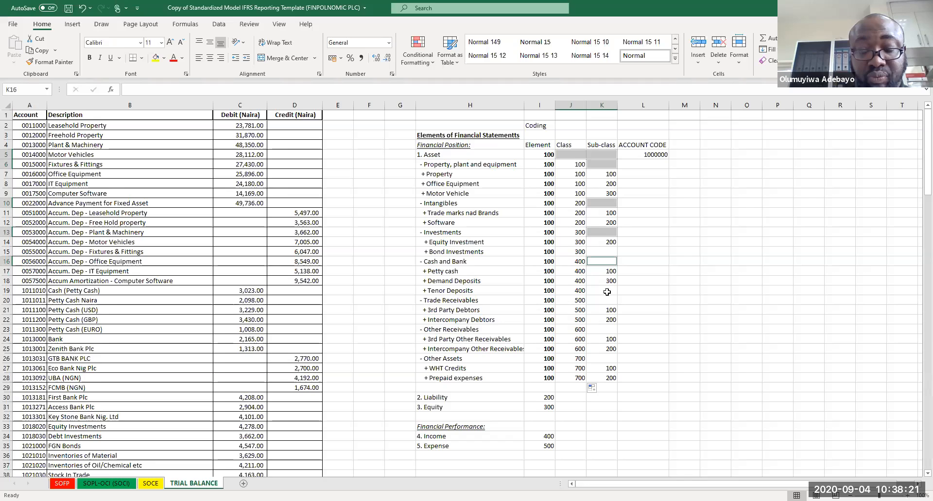
ctrl+click(607, 301)
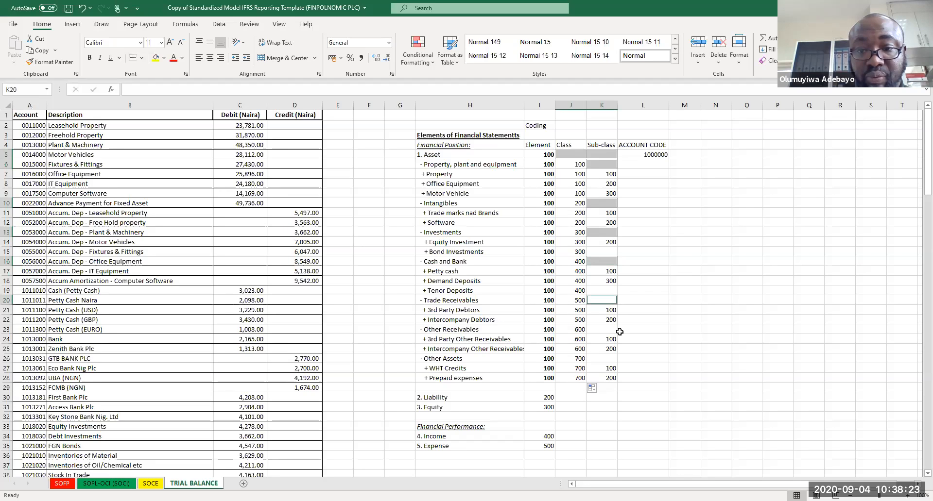
ctrl+click(605, 330)
ctrl+click(608, 359)
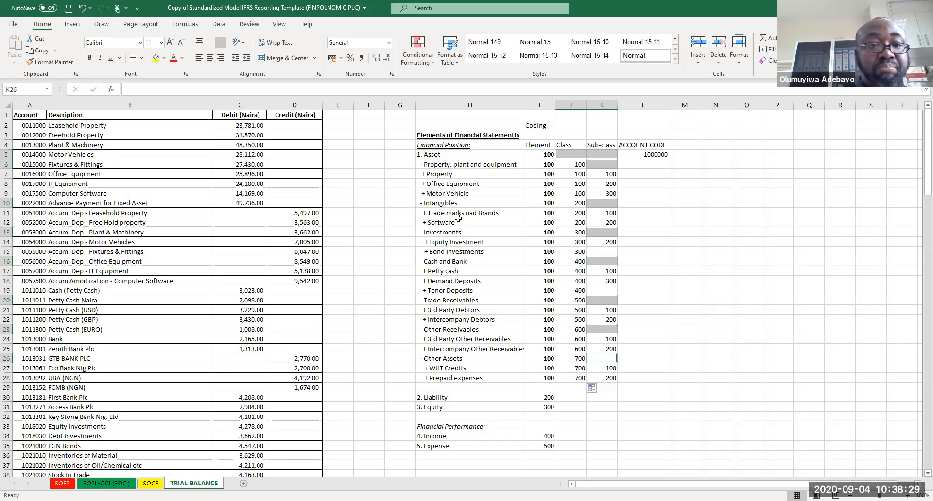
click(156, 58)
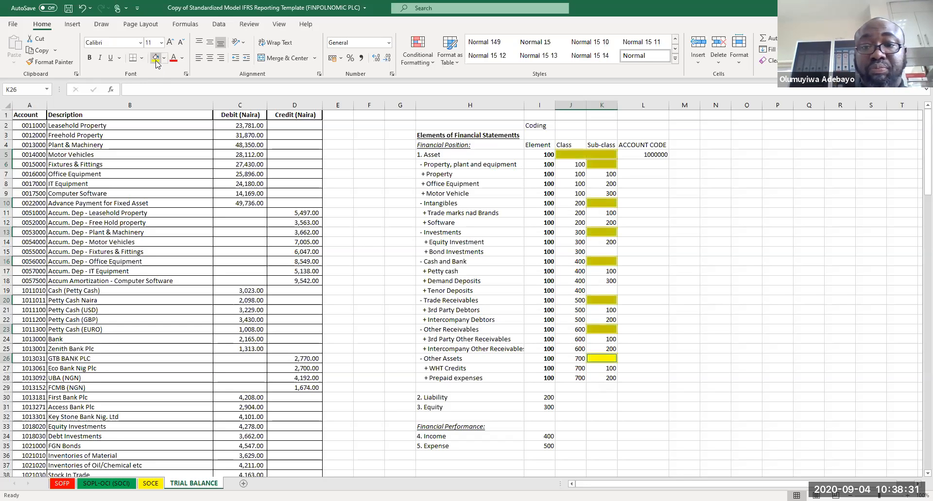
Step: Enter sub-class codes 100 and 200 for Equity and Bond Investments, and 200 and 300 for Demand and Tenor Deposits
click(663, 191)
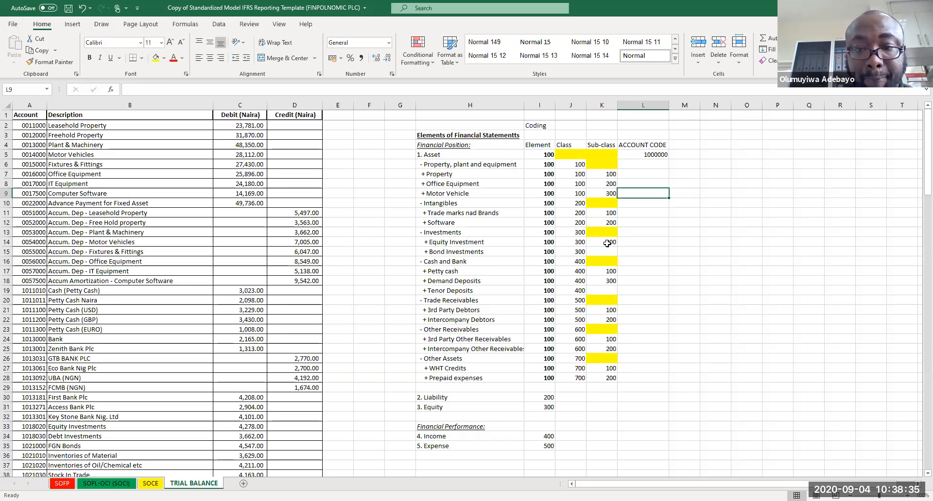
click(607, 243)
text(100)
key(Return)
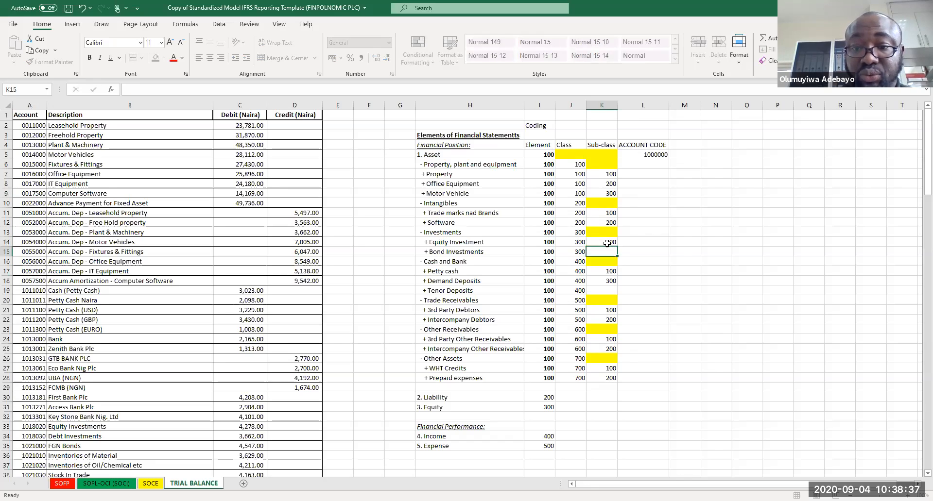
text(200)
key(Return)
key(Down)
key(Down)
key(Down)
key(Up)
text(200)
key(Return)
text(300)
key(Return)
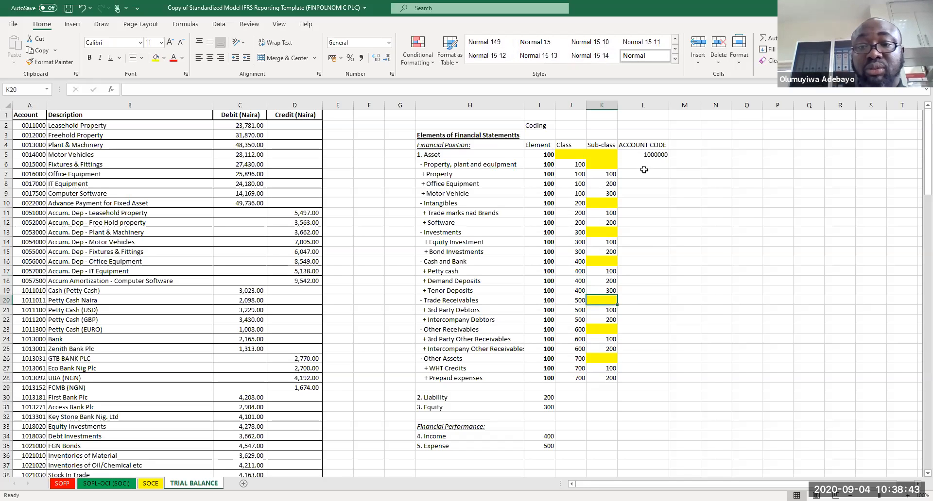
Step: Enter 0 as Asset's class and sub-class codes in J5:K5 and as the sub-class code in K6
click(573, 152)
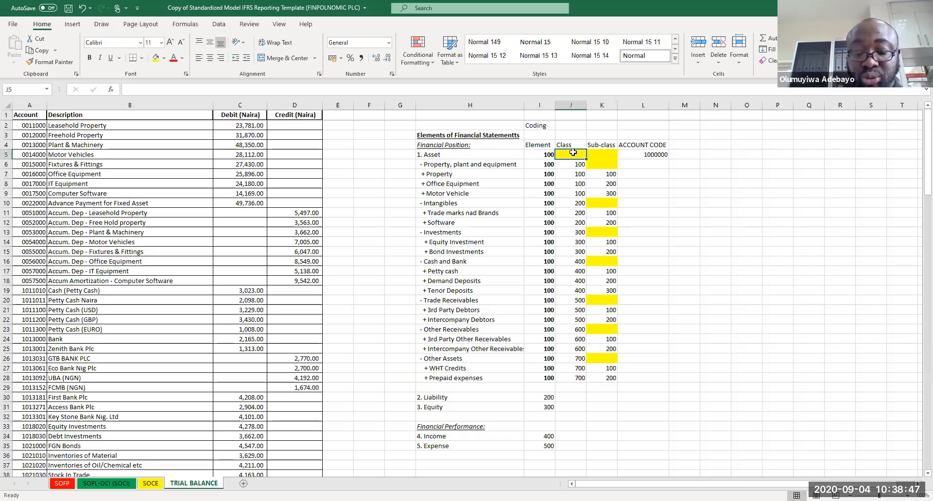
text(0)
key(Tab)
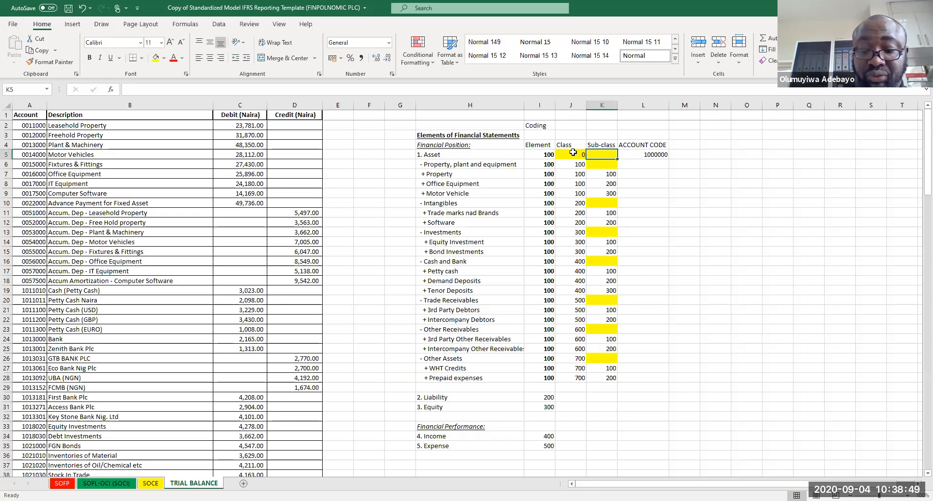
text(0)
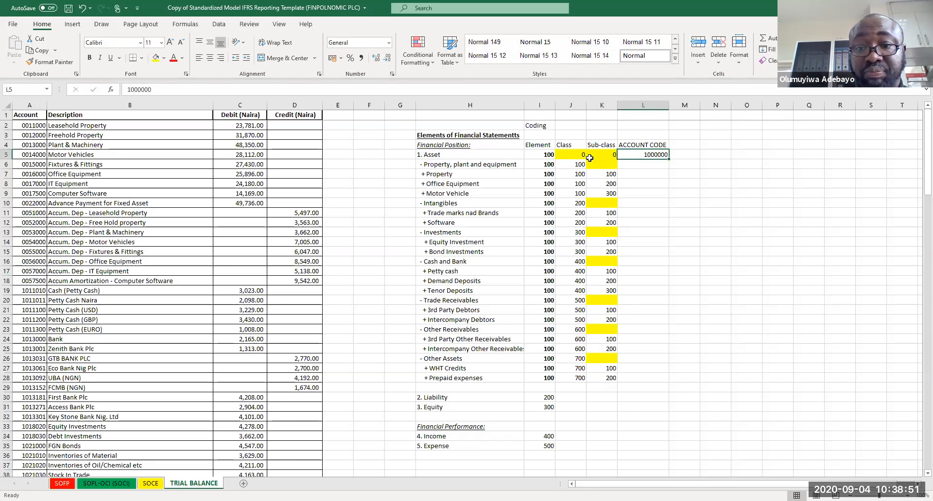
click(604, 165)
text(0)
key(Return)
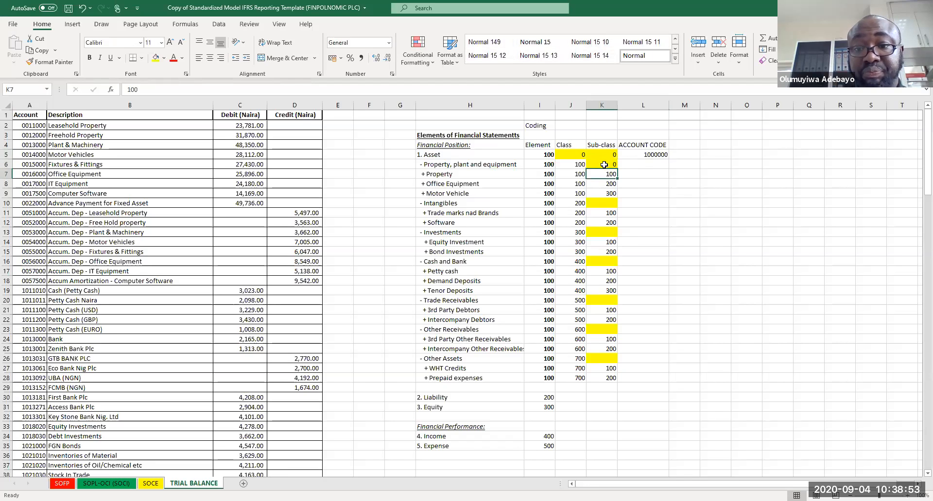
Step: Copy the 0 sub-class code into the highlighted sub-class cells of the Intangibles, Investments, Trade Receivables, Other Receivables and Other Assets rows
click(601, 210)
click(603, 165)
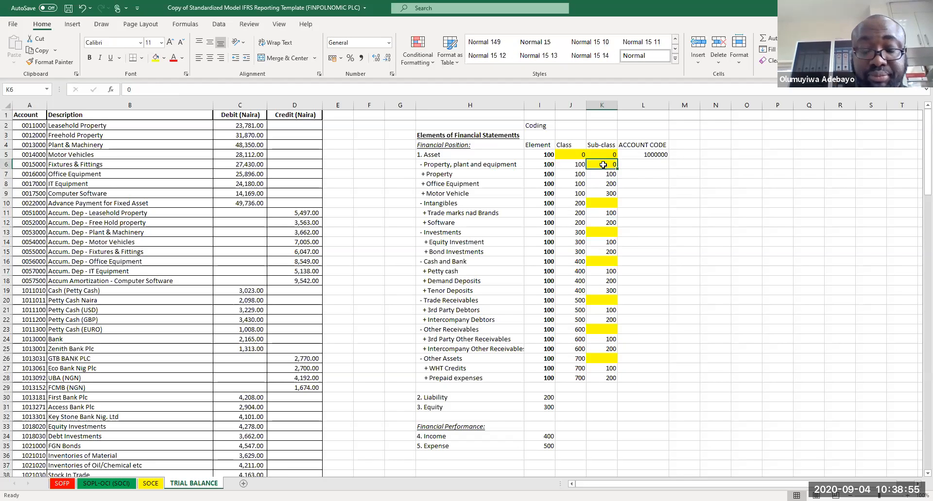
key(ctrl+c)
click(603, 203)
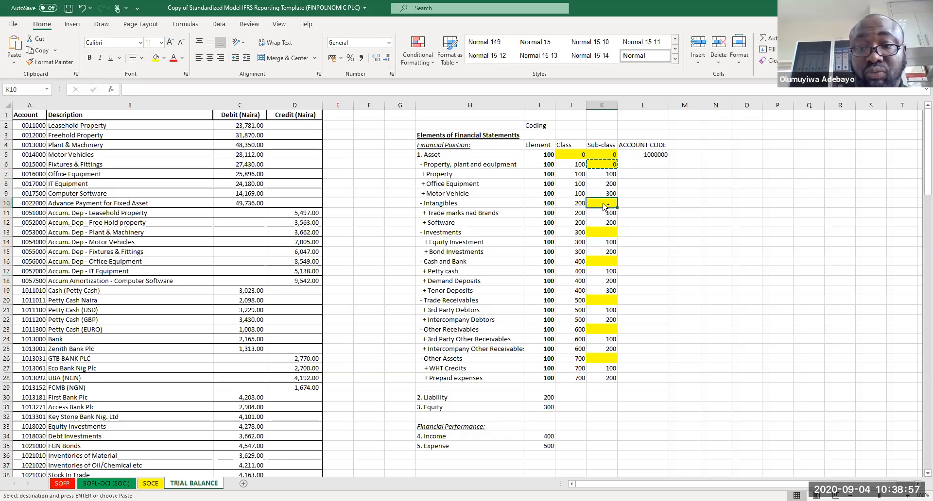
ctrl+click(602, 232)
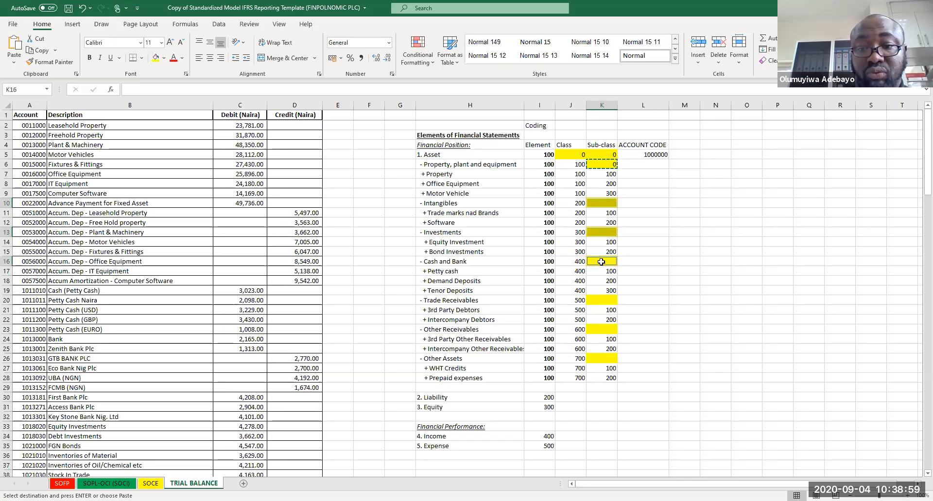
ctrl+click(604, 298)
ctrl+click(602, 328)
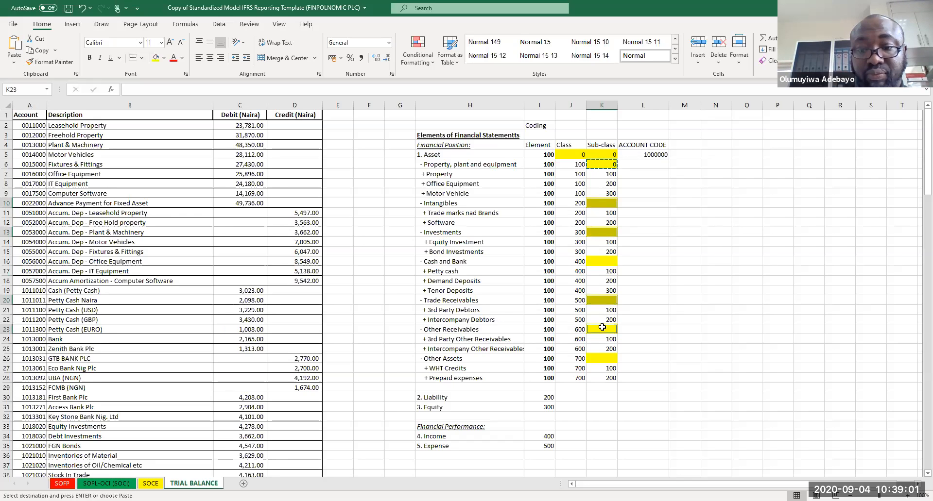
ctrl+click(600, 359)
key(ctrl+v)
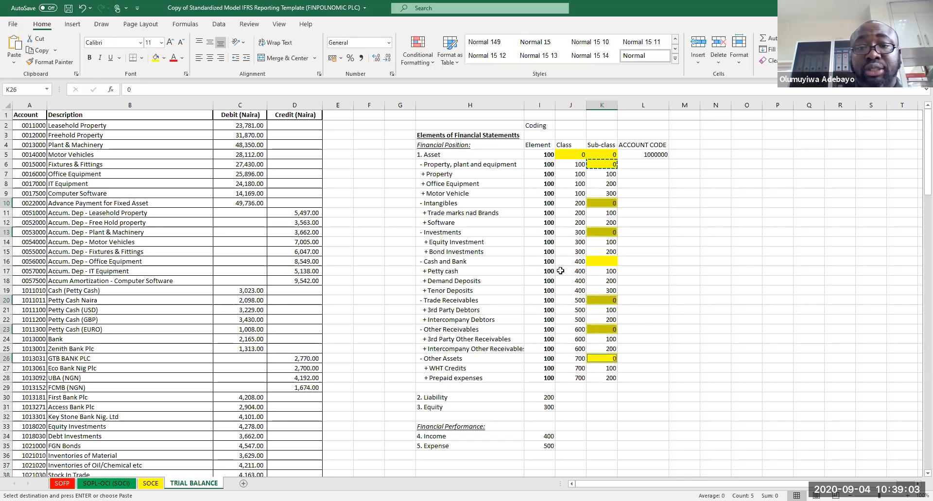
Step: Apply the custom number format 000 to the Element, Class and Sub-class code columns of the classification list
drag(538, 154, 603, 484)
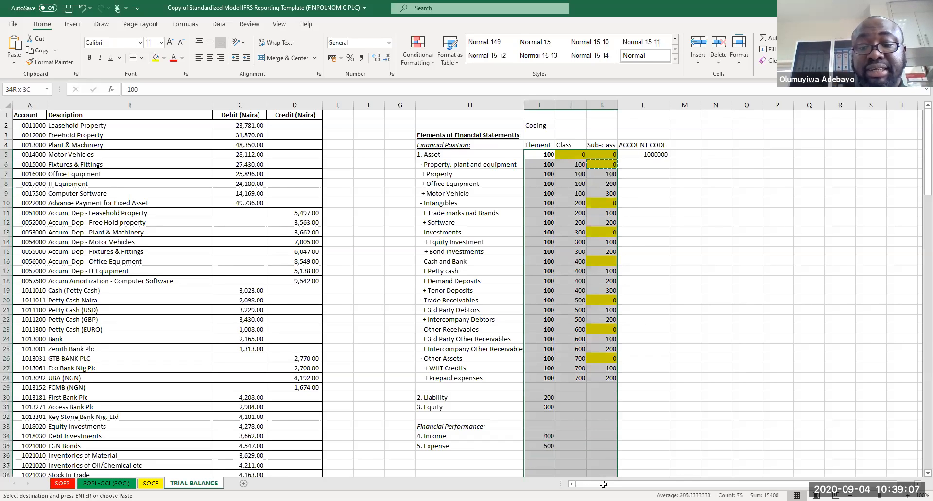
scroll(550, 335, down, 1)
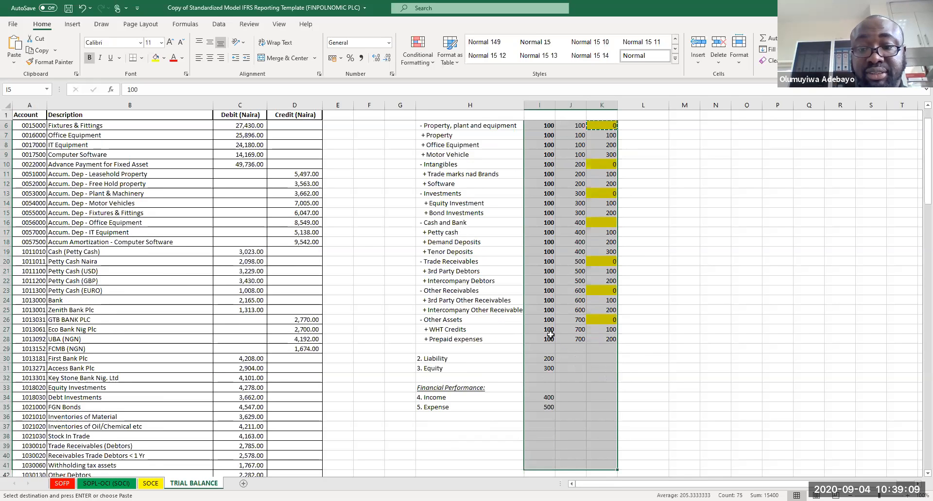
right_click(550, 334)
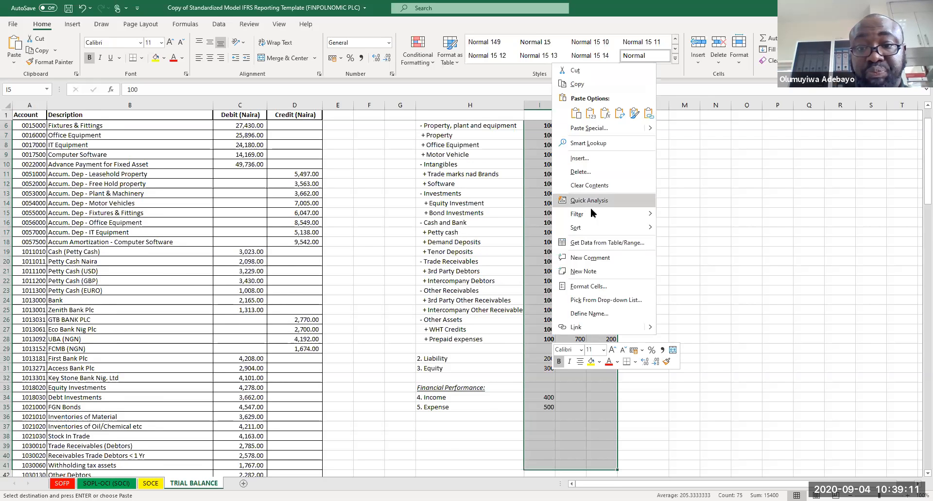
click(600, 286)
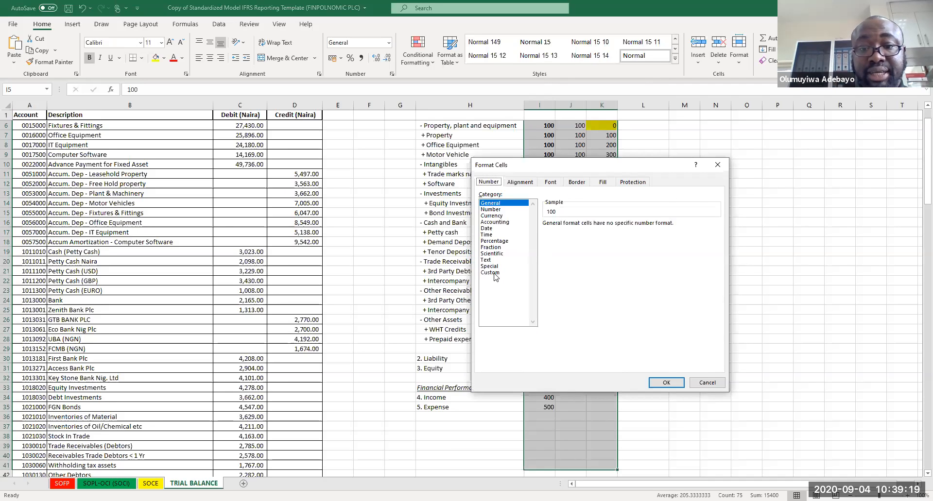
click(492, 273)
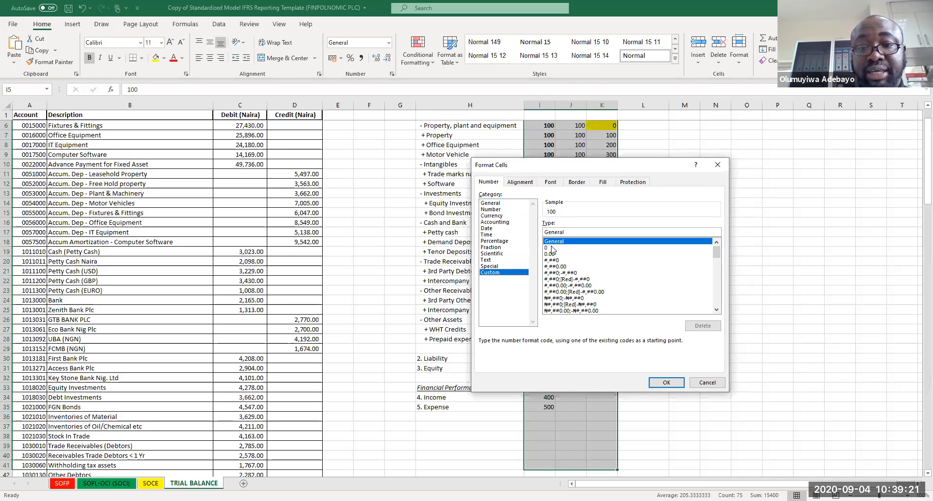
click(551, 248)
click(552, 231)
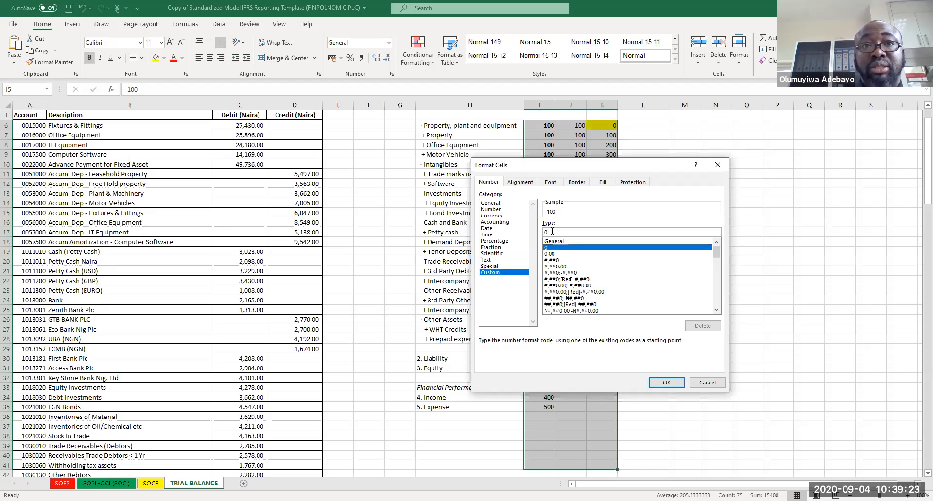
text(00)
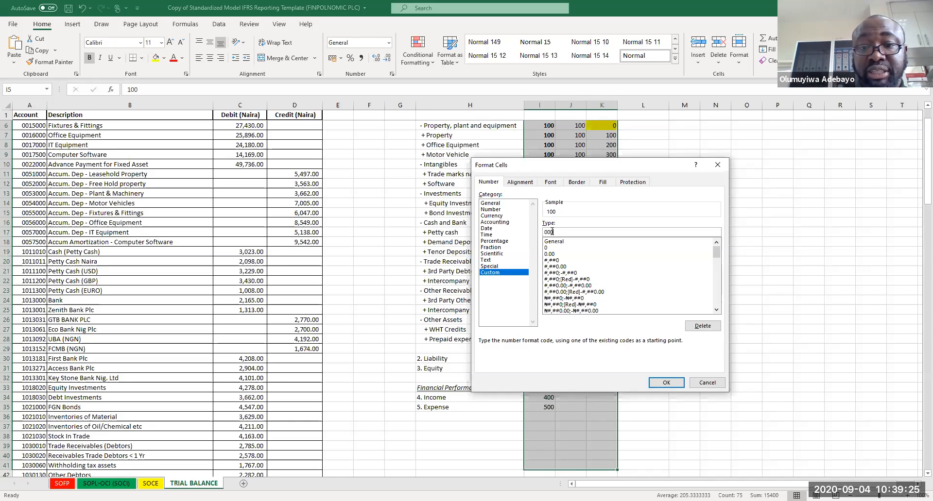
click(667, 384)
click(686, 338)
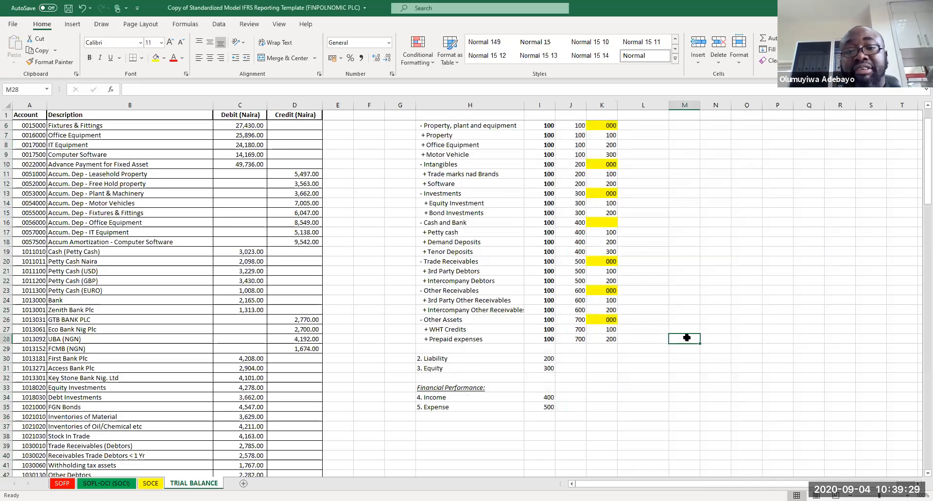
Step: Enter an Asset account code formula in L5 joining the element, class and sub-class codes: =I5&J5&K5
click(647, 129)
key(ctrl+Home)
key(ctrl+Home)
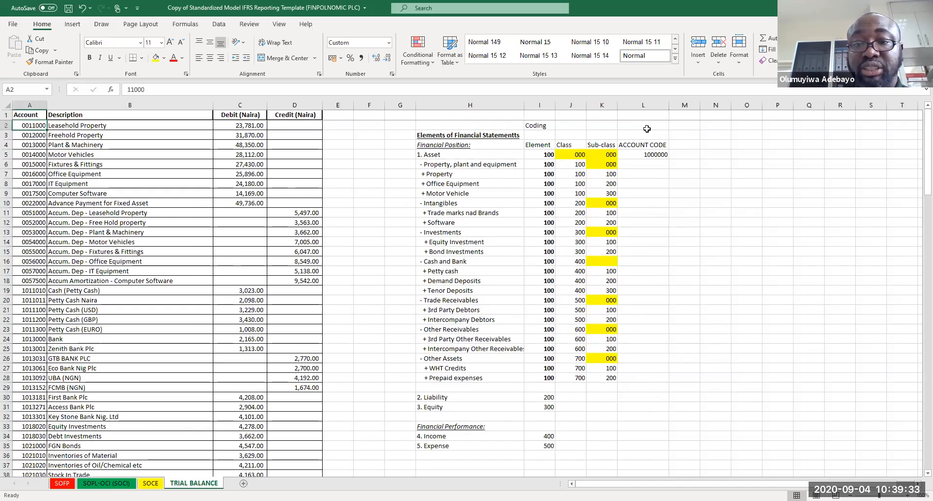
click(648, 157)
text(=)
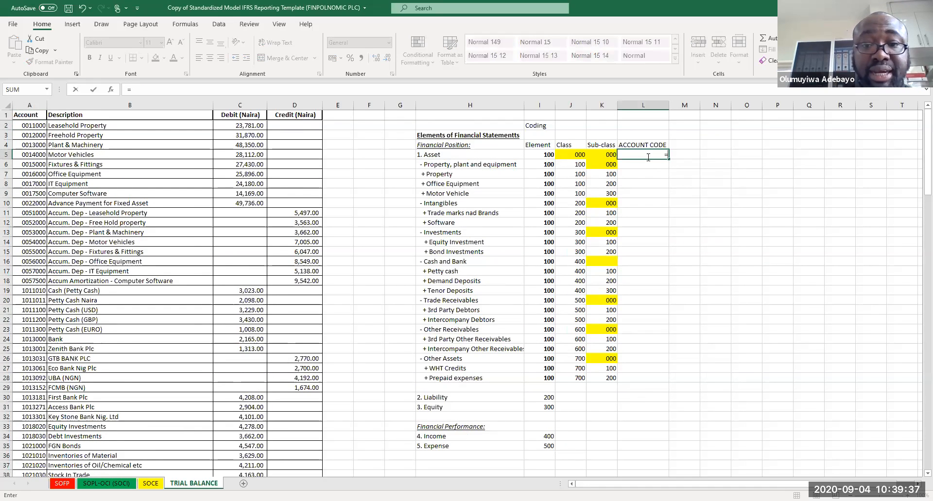
click(538, 155)
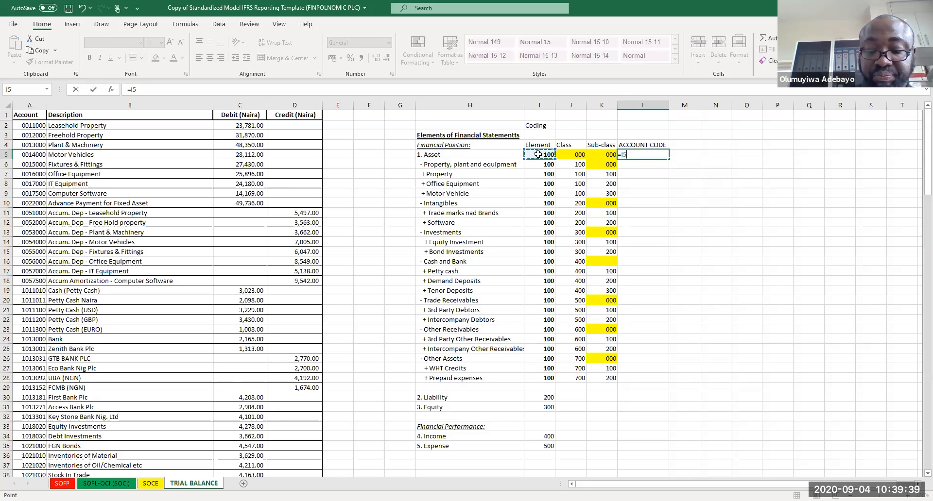
text(&)
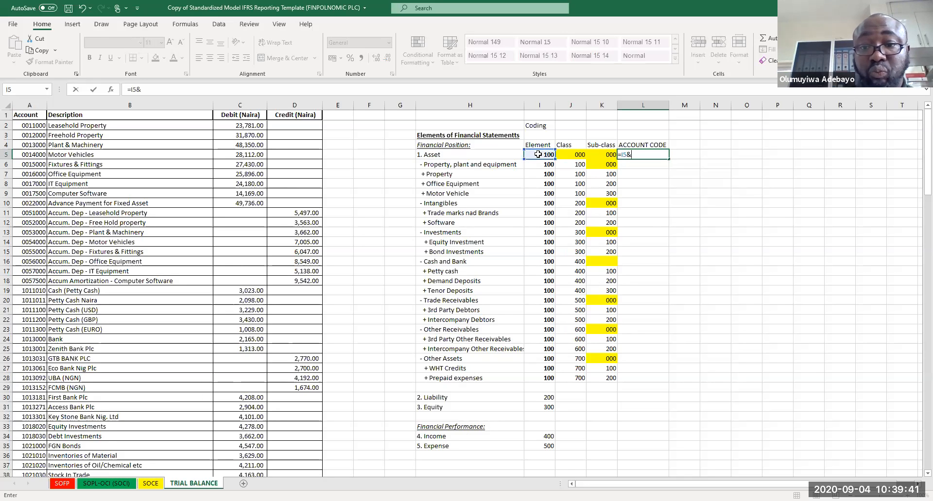
click(561, 153)
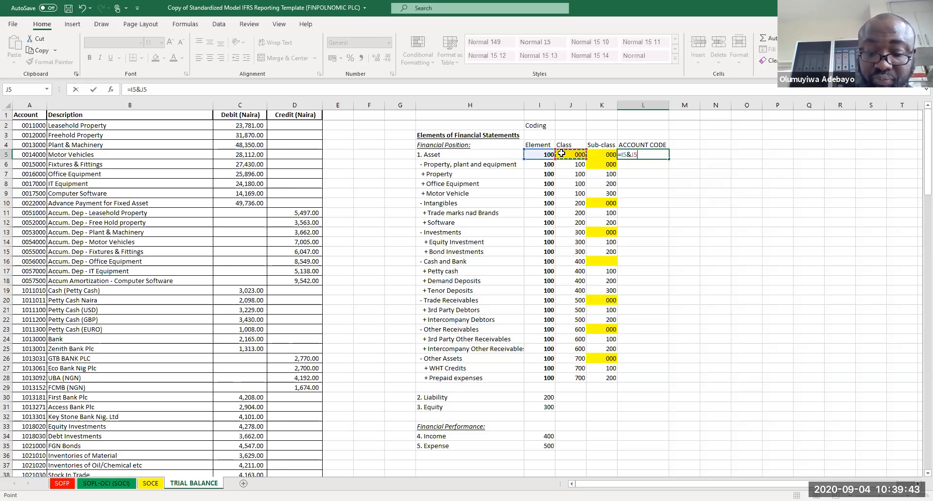
text(&)
click(606, 153)
key(Return)
Step: Fill the account code formula down the list to row 28 and give those cells a zero-padded custom number format
click(636, 154)
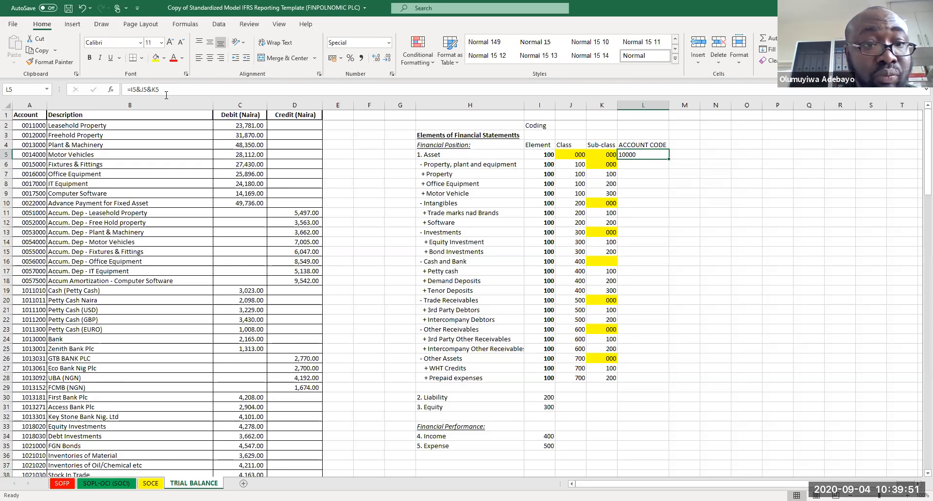
double_click(668, 160)
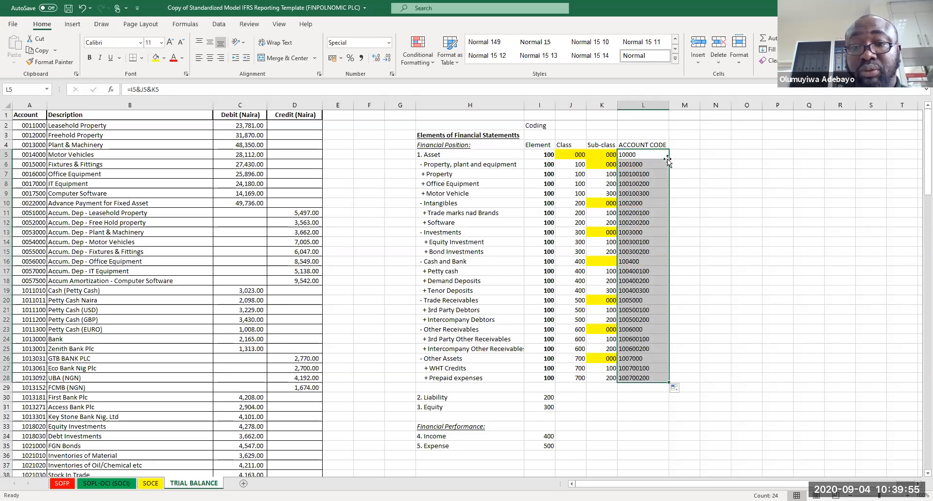
right_click(645, 170)
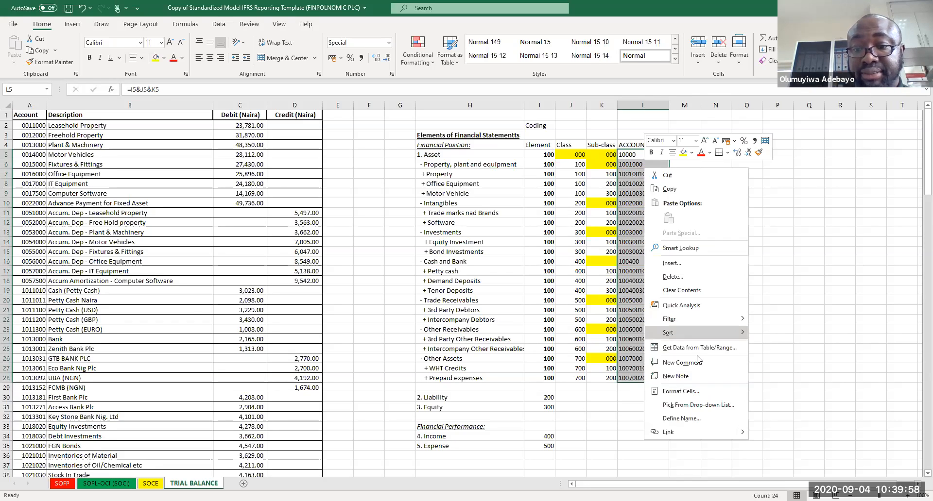
click(678, 392)
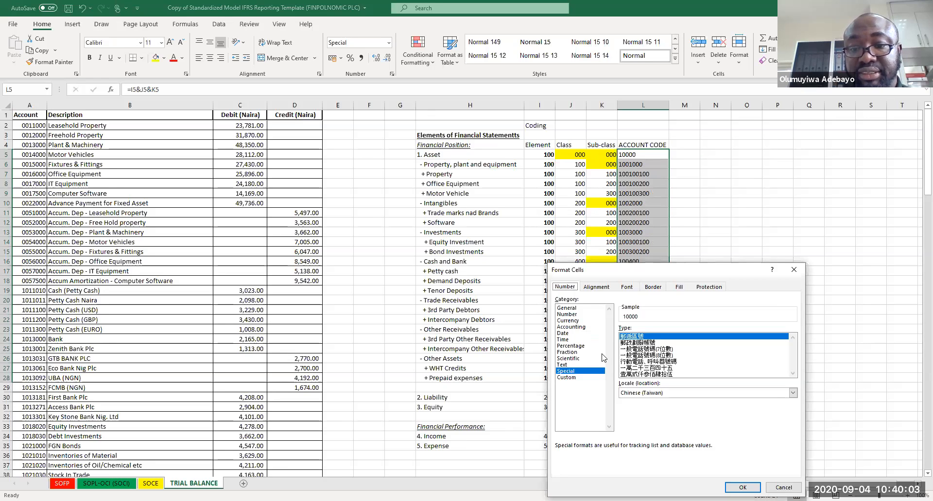
click(578, 379)
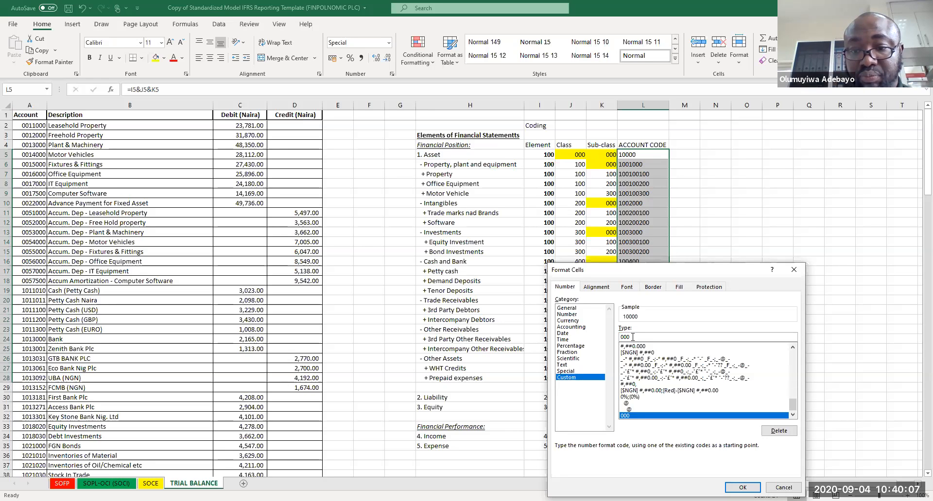
text(0)
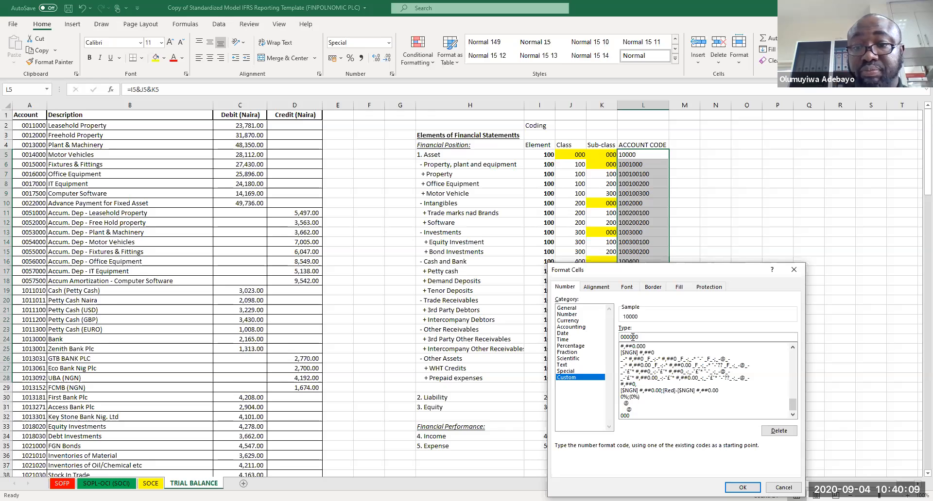
text(00)
key(Return)
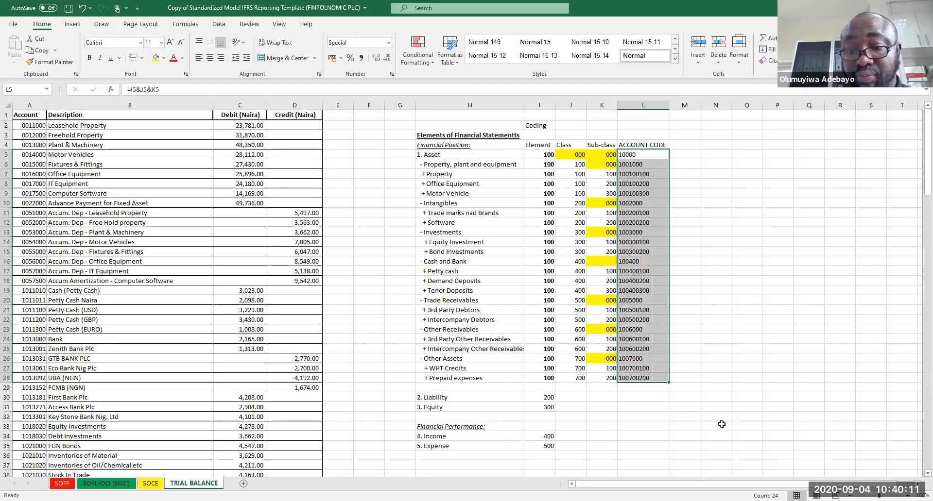
Step: Right-align the account codes in L5:L28
click(678, 213)
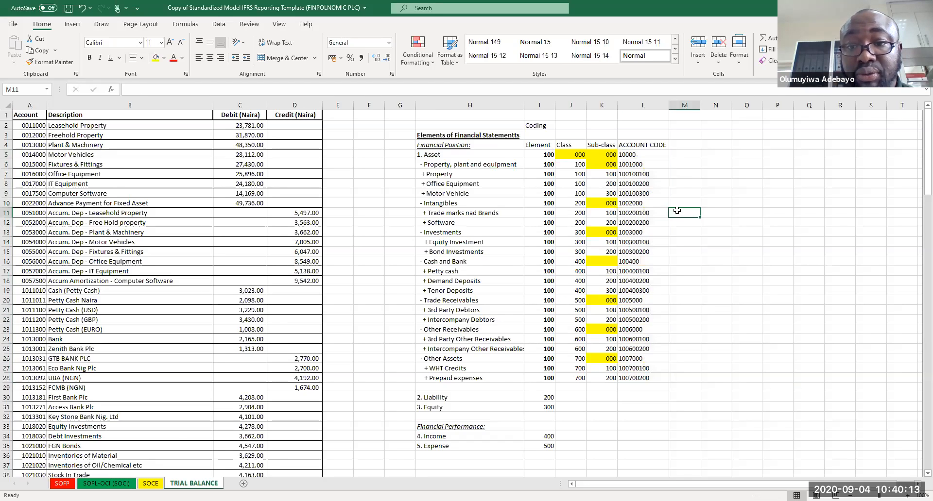
click(607, 153)
click(638, 155)
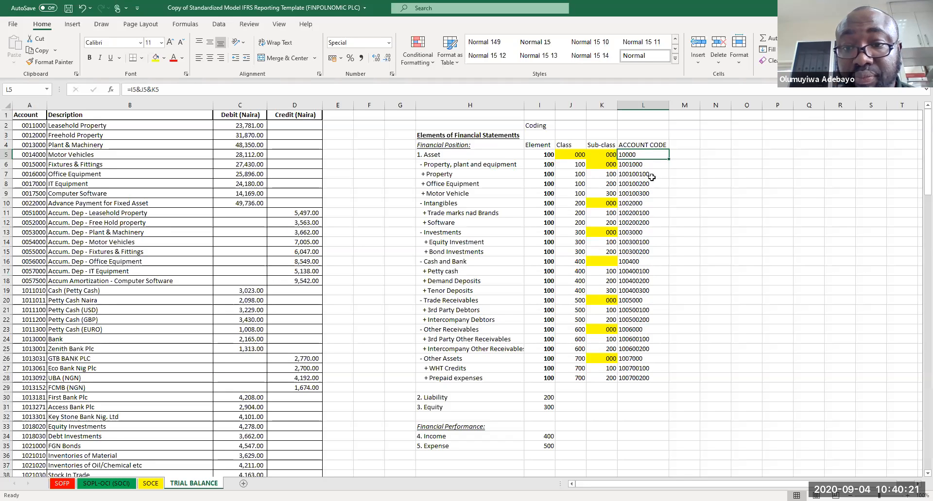
drag(639, 154, 632, 378)
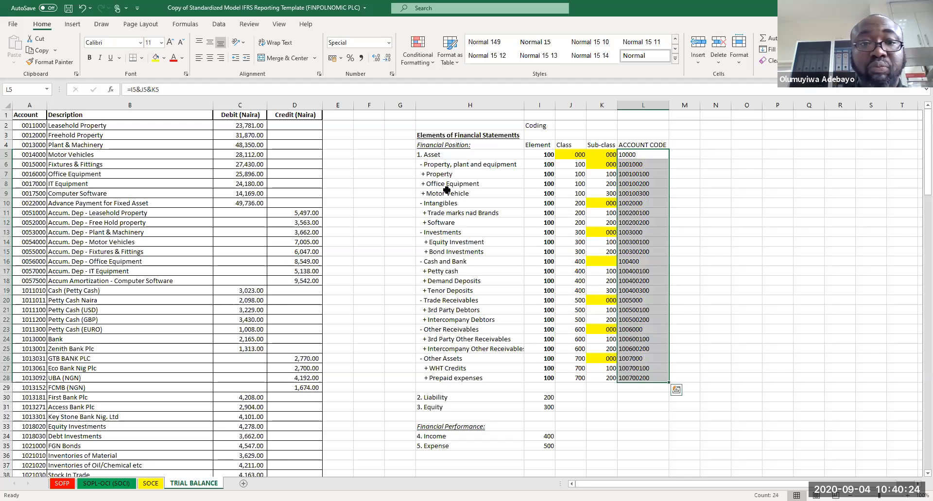
click(221, 59)
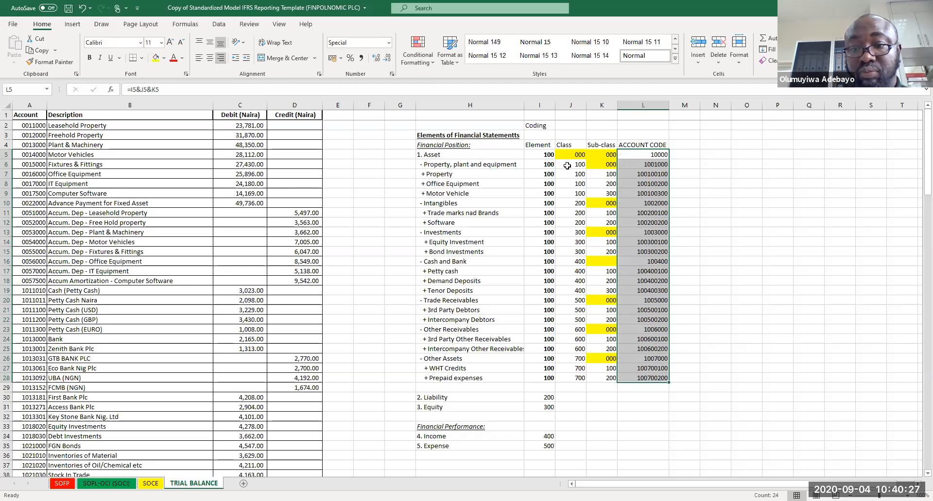
Step: Edit the L5 account code formula to =I5&""&J5&""&K5
click(696, 175)
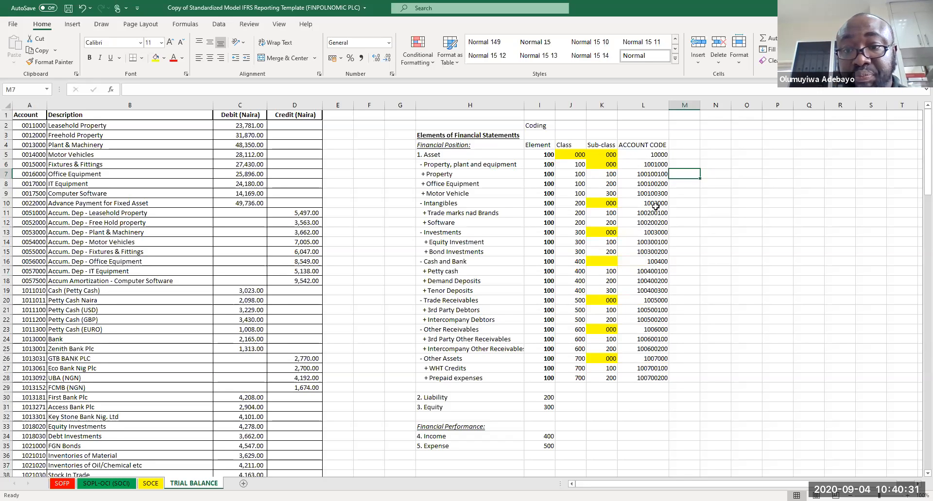
click(645, 164)
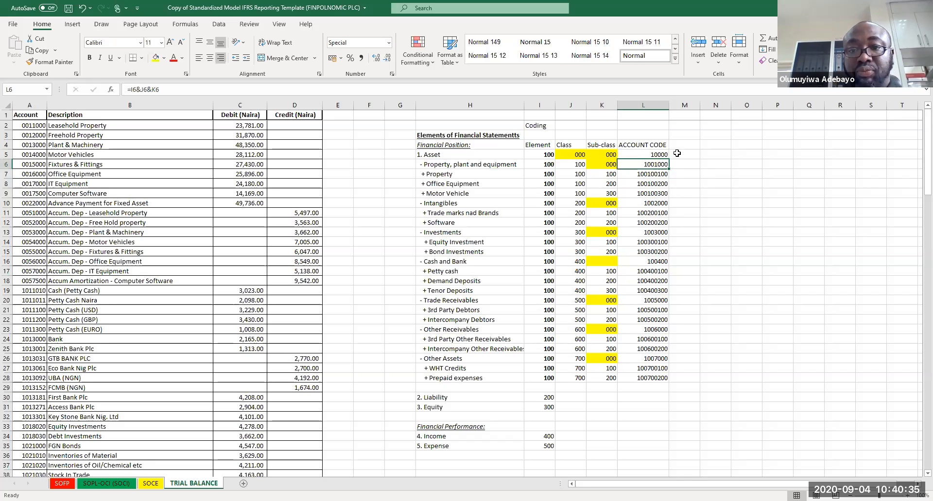
click(658, 154)
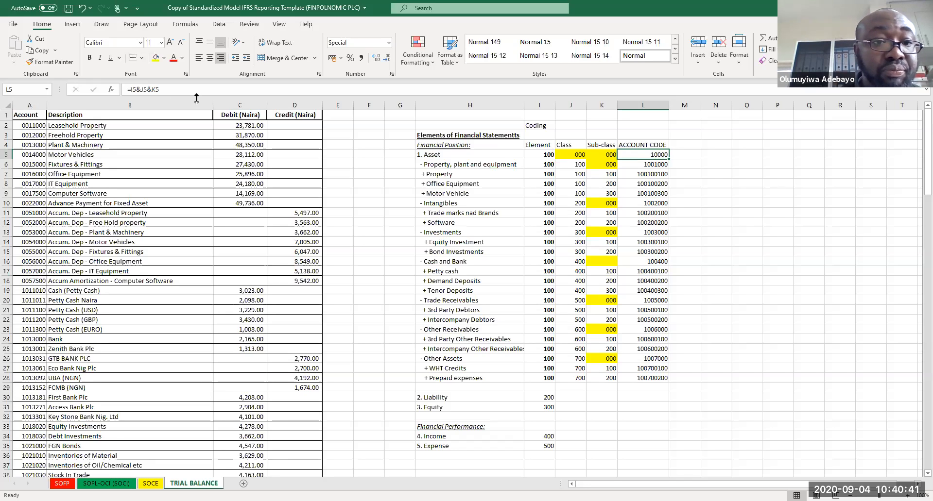
click(135, 88)
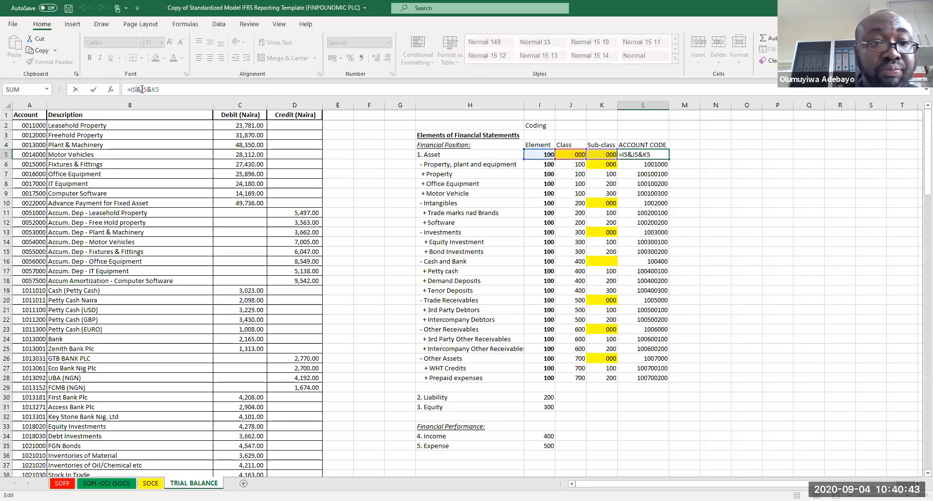
text(""&J5&)
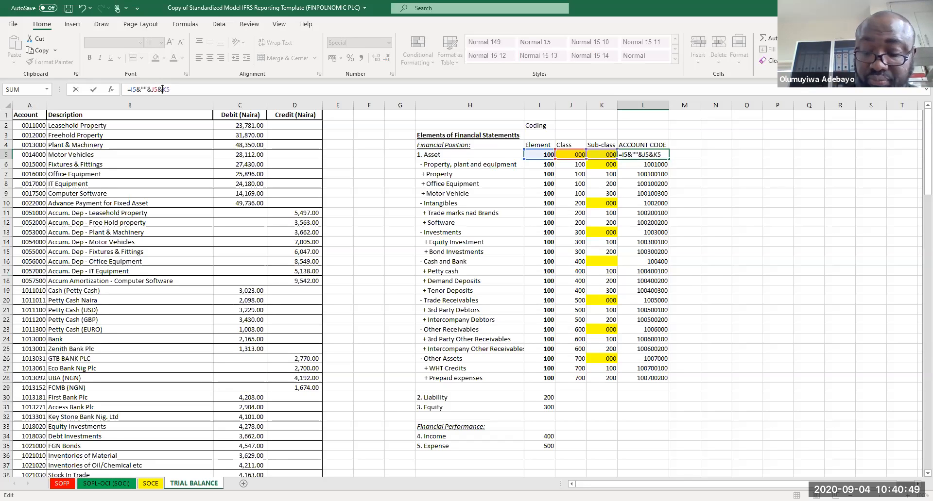
text(""&)
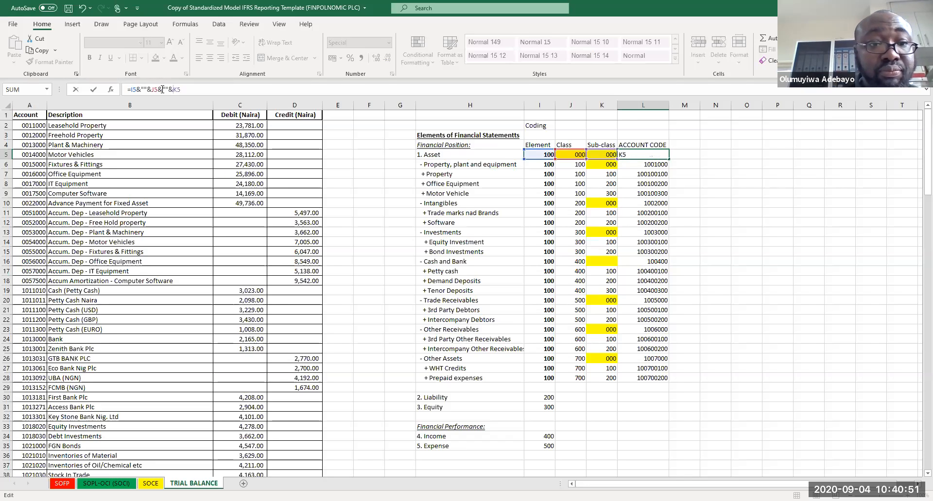
key(Return)
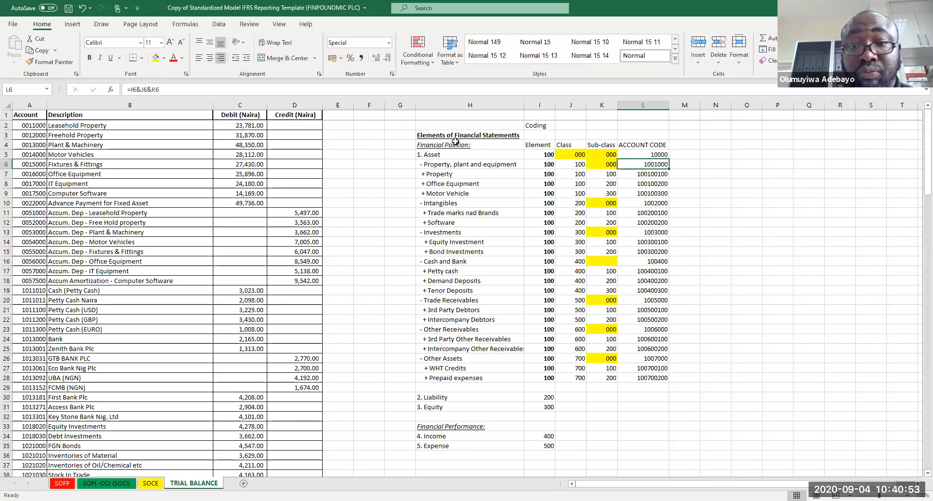
Step: Enter 111 as Asset's class and sub-class codes in J5:K5 to test the account code
click(590, 154)
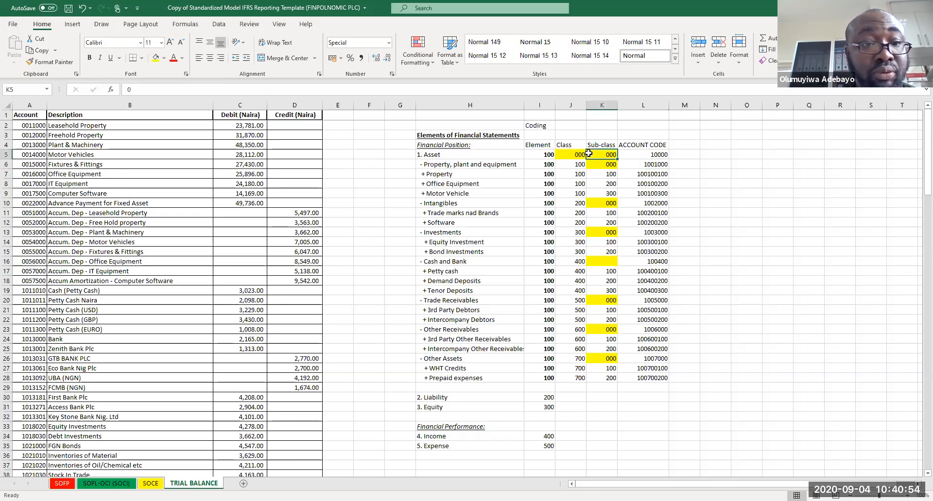
click(636, 153)
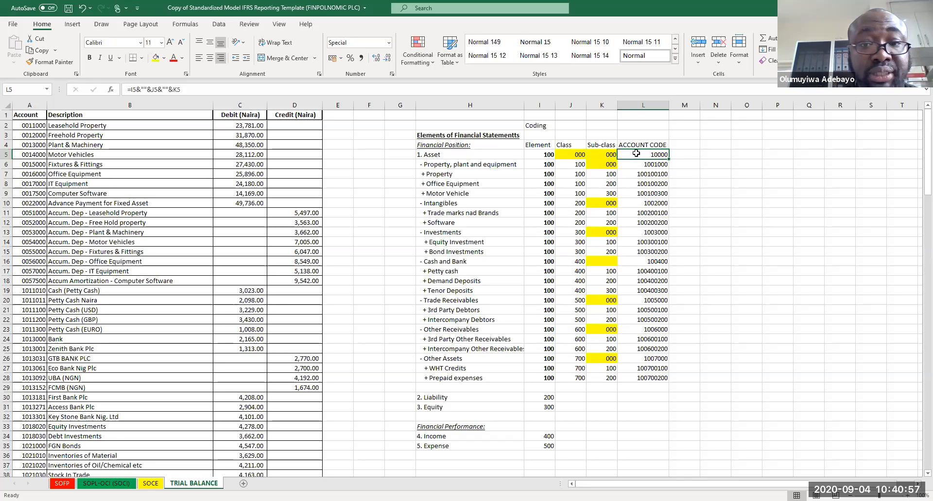
click(579, 155)
text(111)
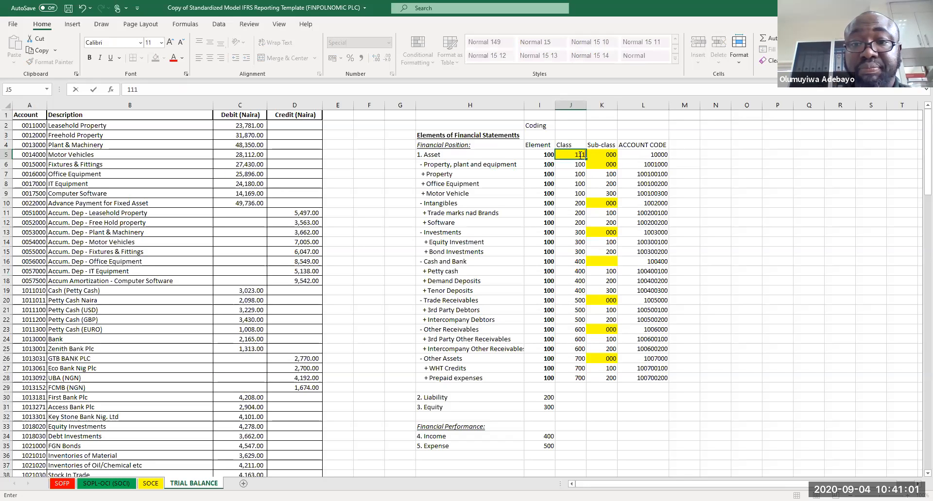
key(Tab)
text(111)
key(Tab)
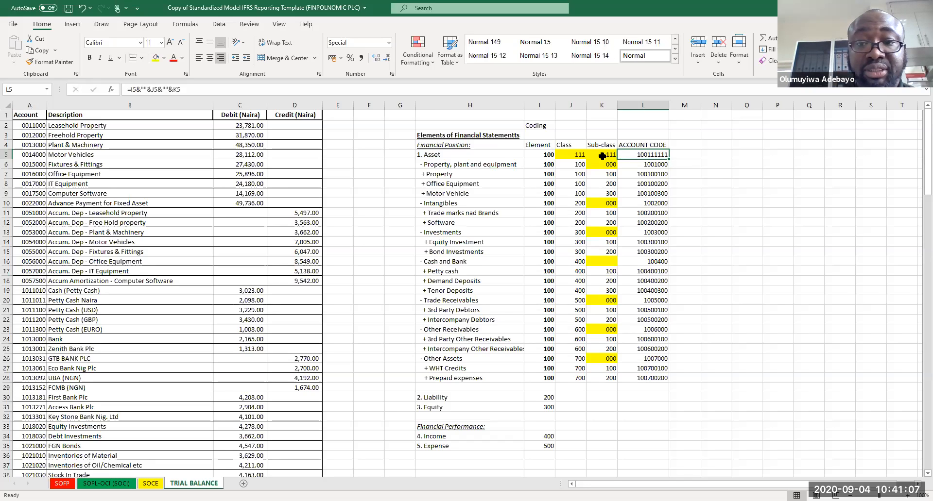
Step: Undo the 111 test codes and re-enter 0 as Asset's sub-class and class codes in K5 and J5
key(ctrl+z)
key(ctrl+z)
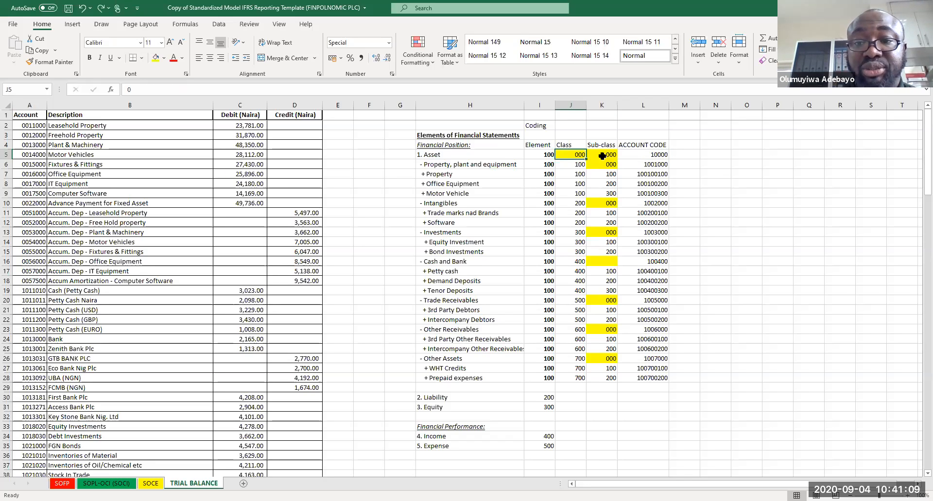
click(602, 156)
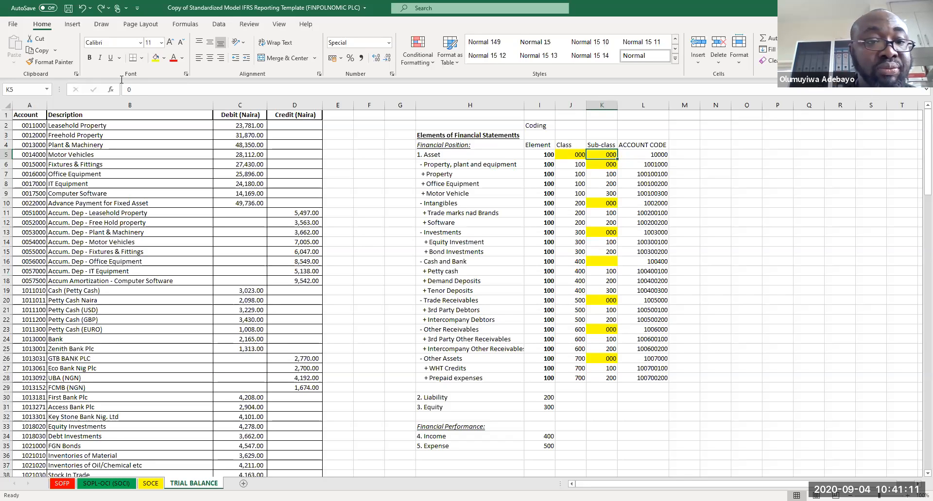
click(142, 93)
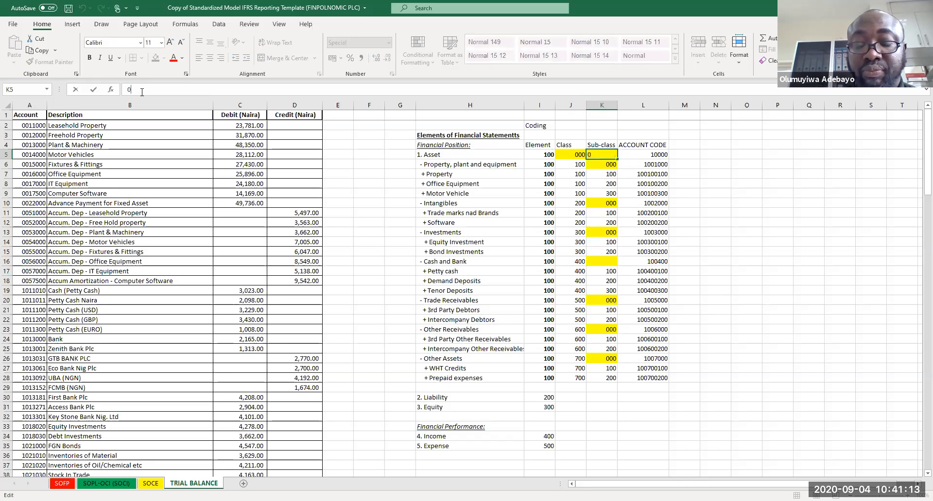
key(Return)
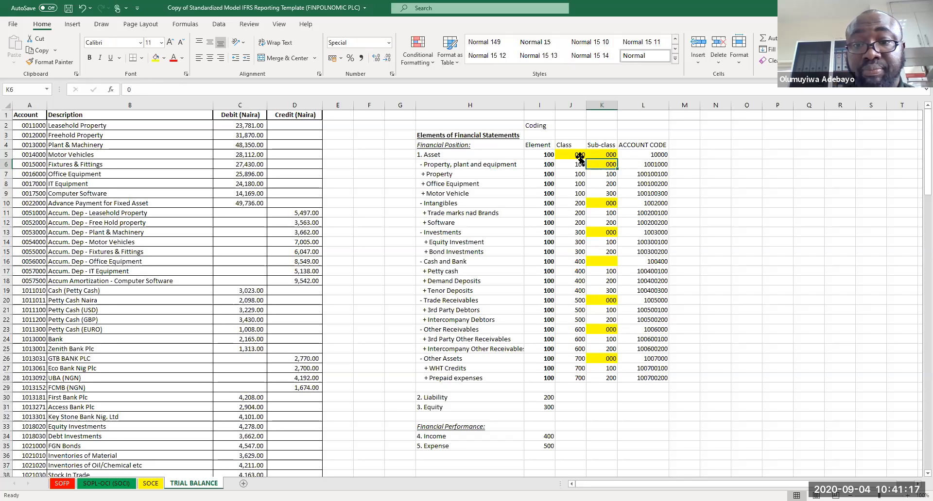
click(579, 157)
click(149, 89)
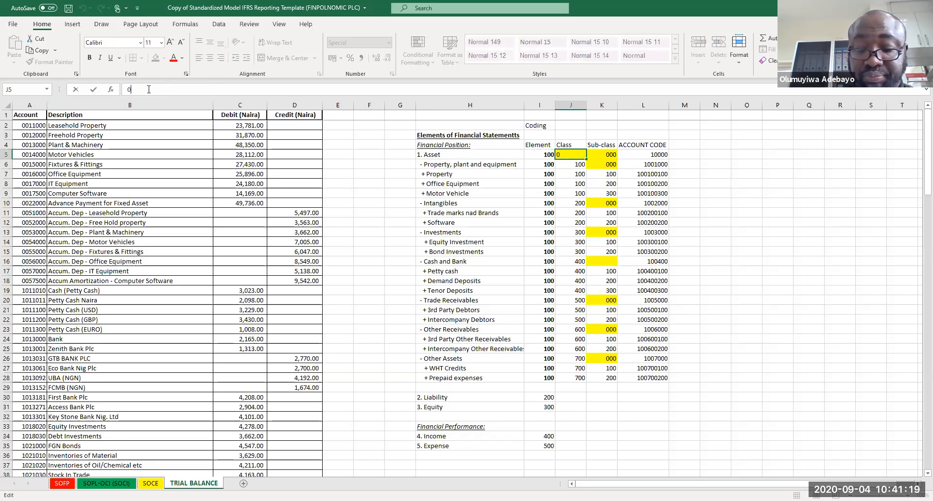
key(Return)
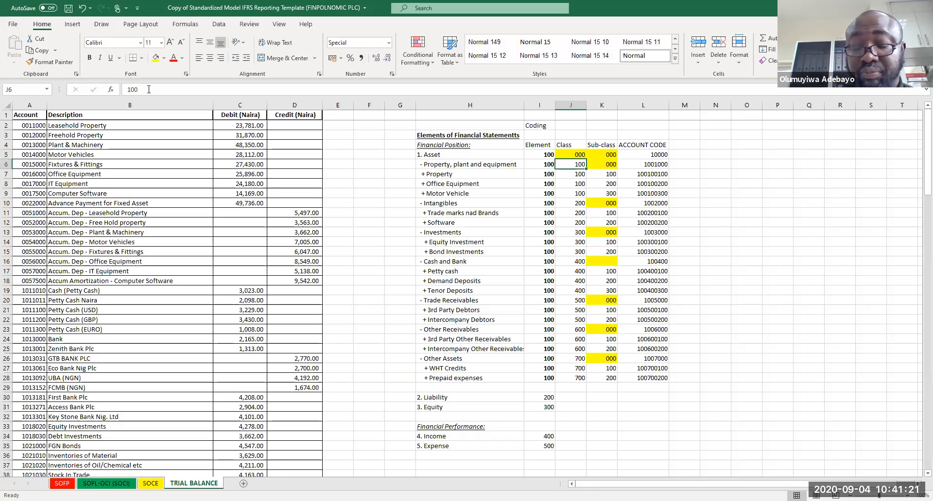
Step: Start a new formula in N5 that begins by referencing the Asset element code in I5
key(Up)
key(Right)
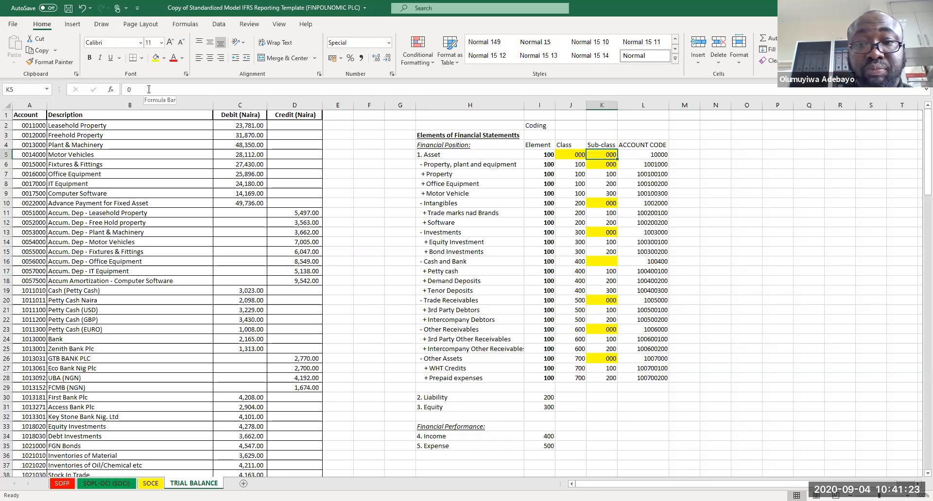
click(655, 154)
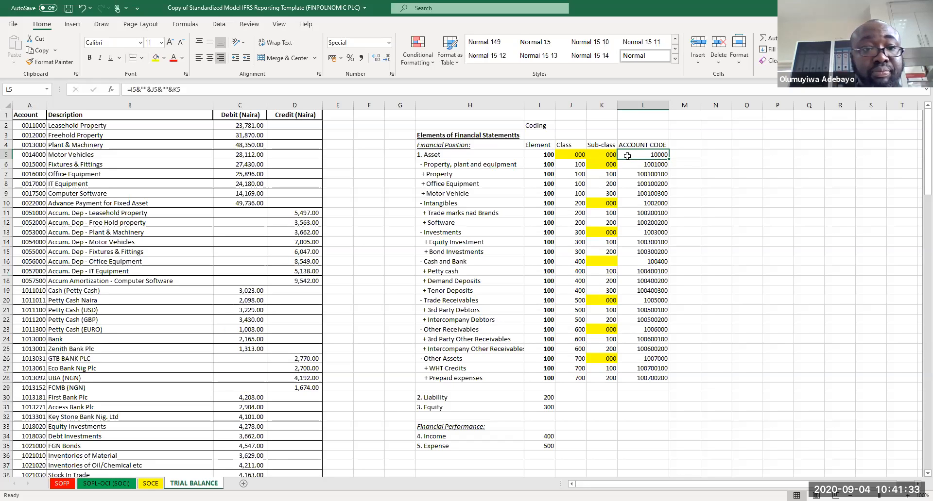
click(716, 159)
text(=)
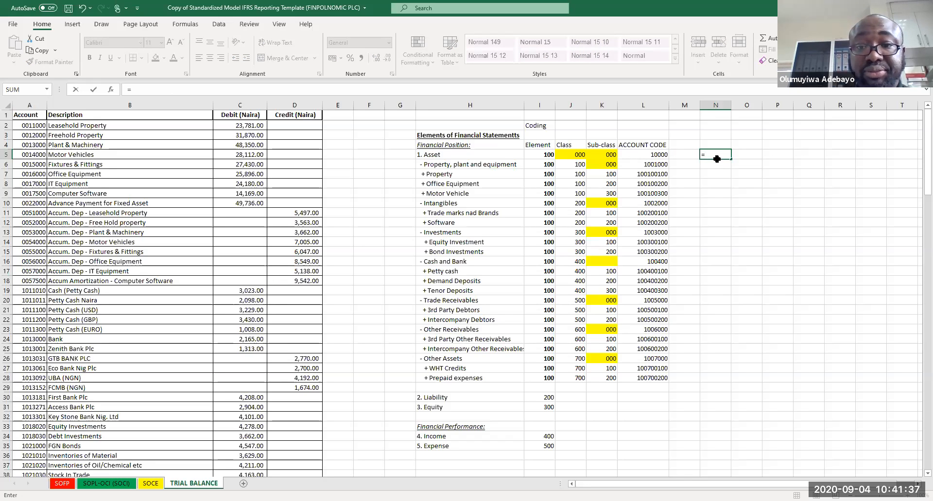
click(544, 155)
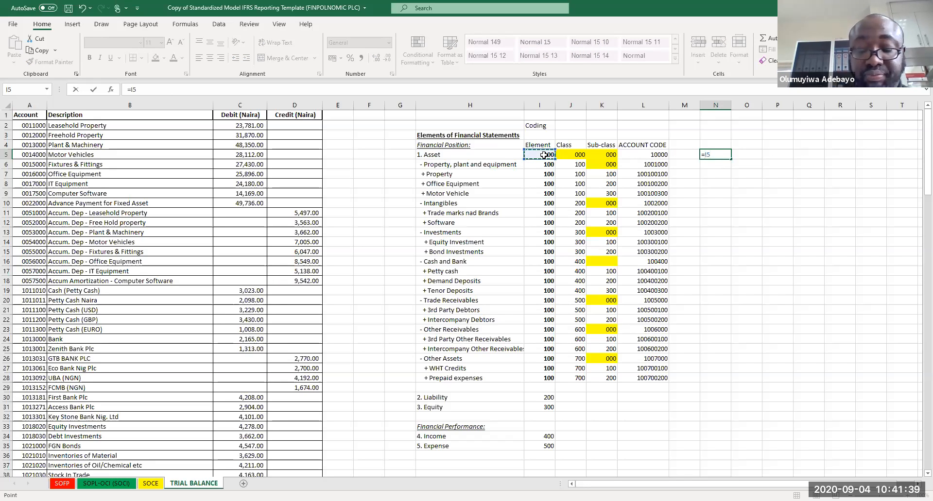
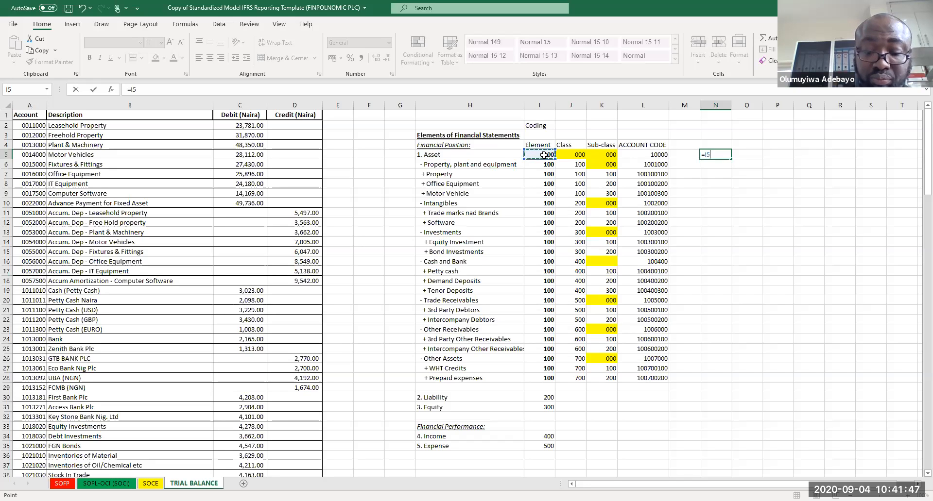
text(&)
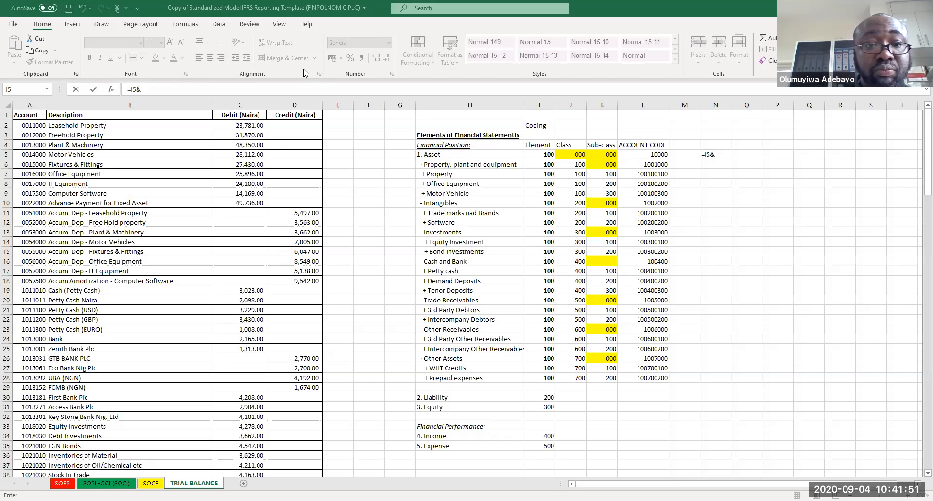
key(BackSpace)
key(BackSpace)
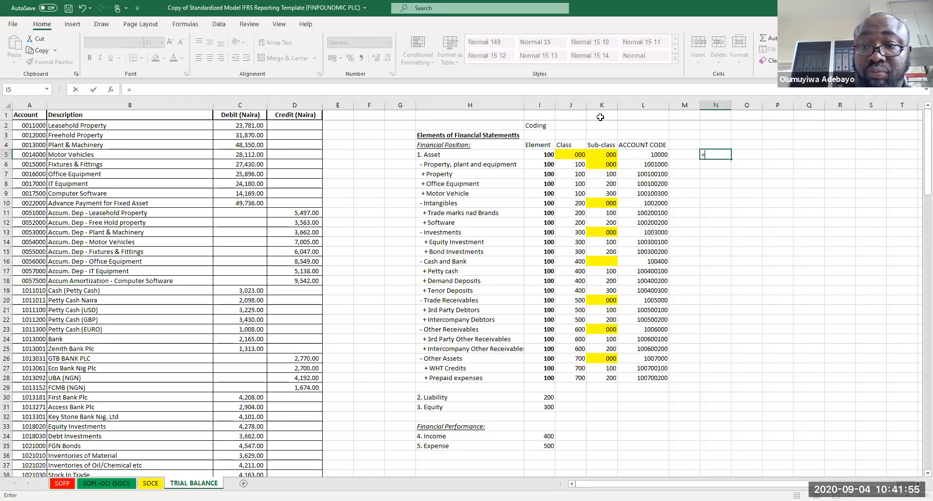
text(conc)
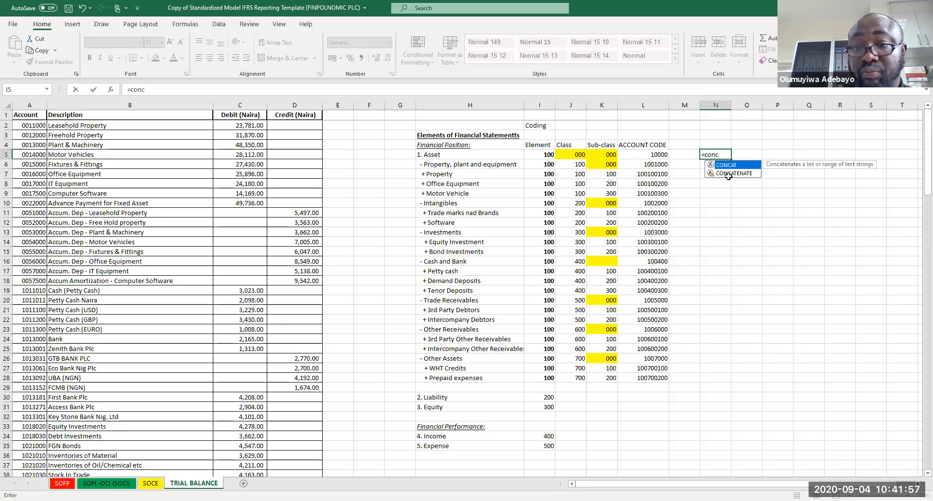
click(728, 176)
click(715, 152)
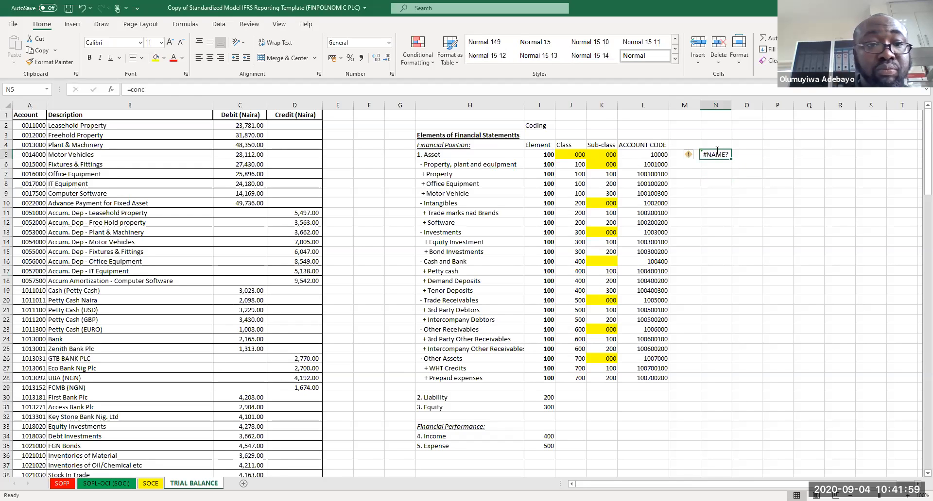
Step: Enter a CONCATENATE formula in N5 joining the element, class and sub-class codes I5, J5 and K5
click(165, 94)
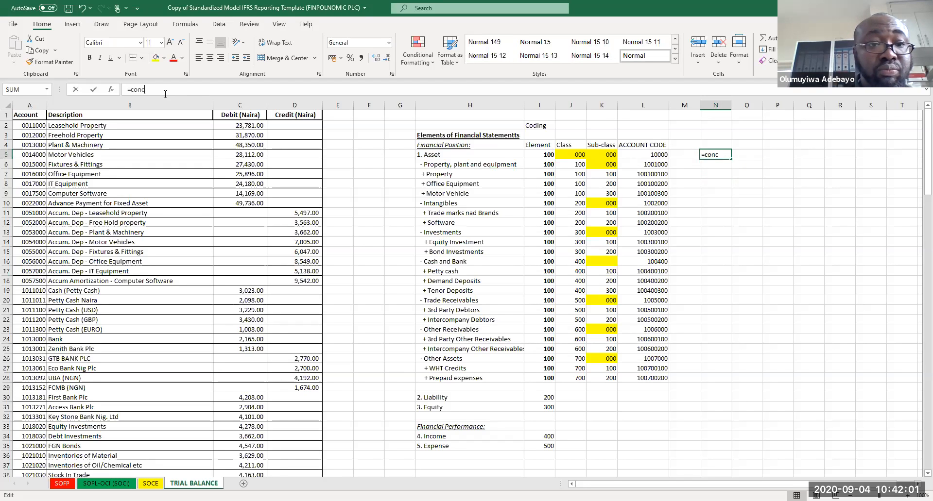
key(BackSpace)
key(BackSpace)
text(o)
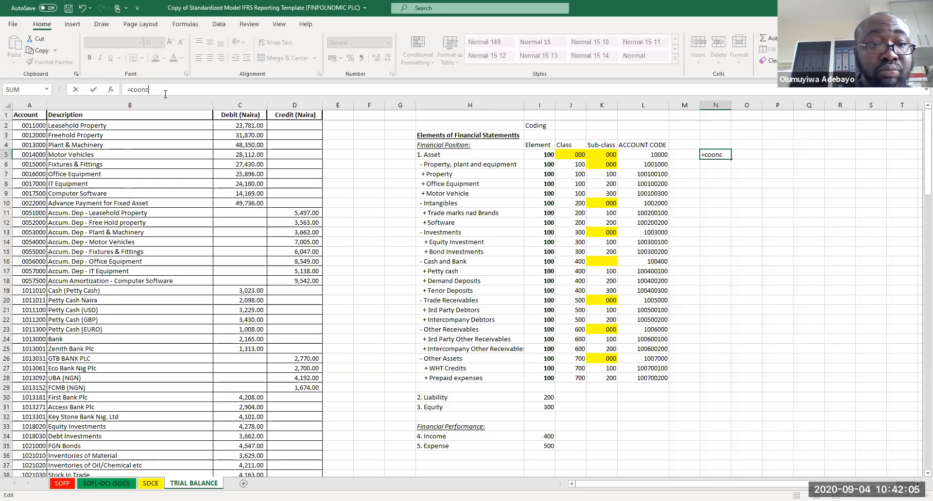
key(BackSpace)
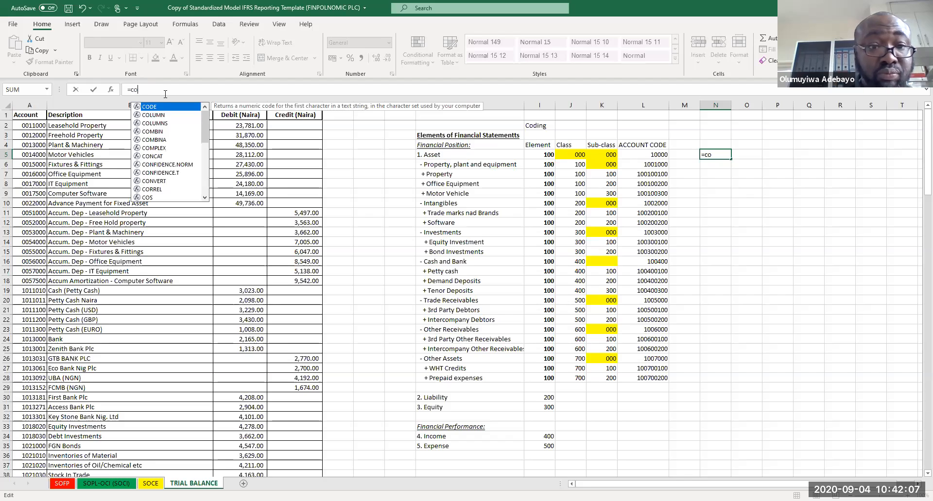
text(nc)
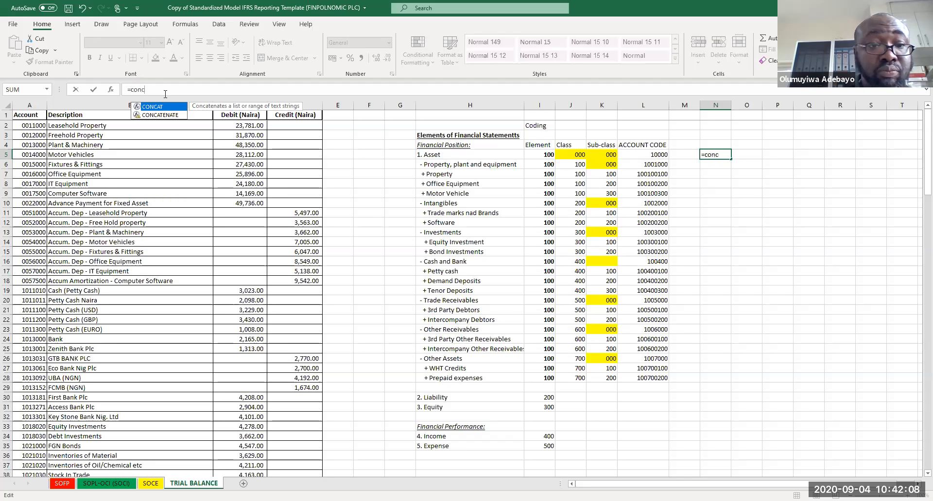
click(149, 117)
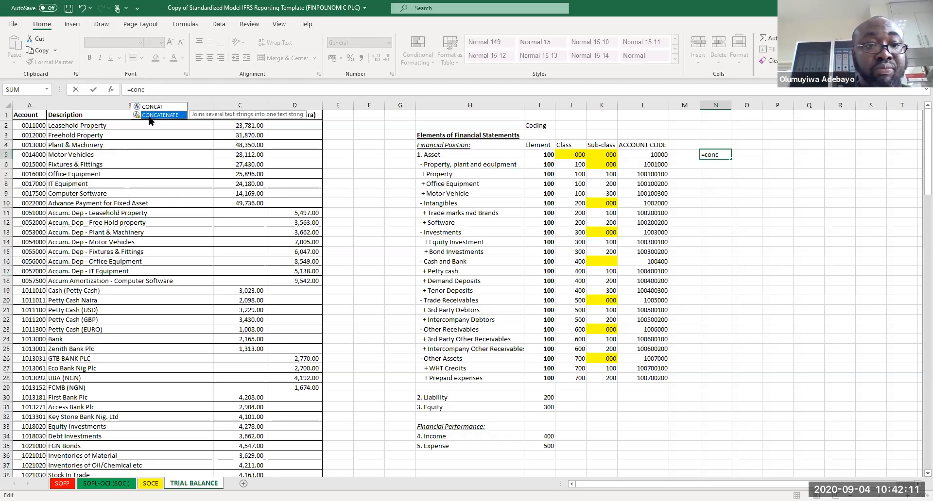
double_click(148, 115)
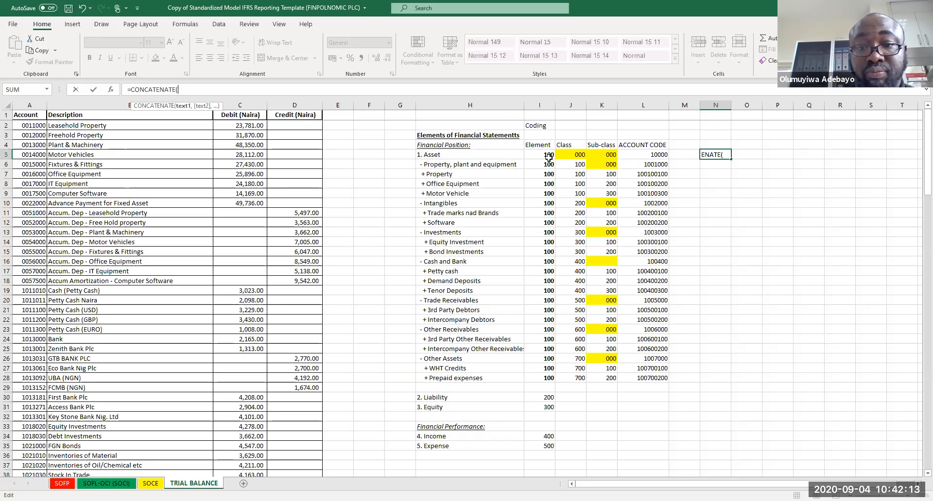
click(548, 155)
text(,)
click(575, 154)
text(,)
click(604, 154)
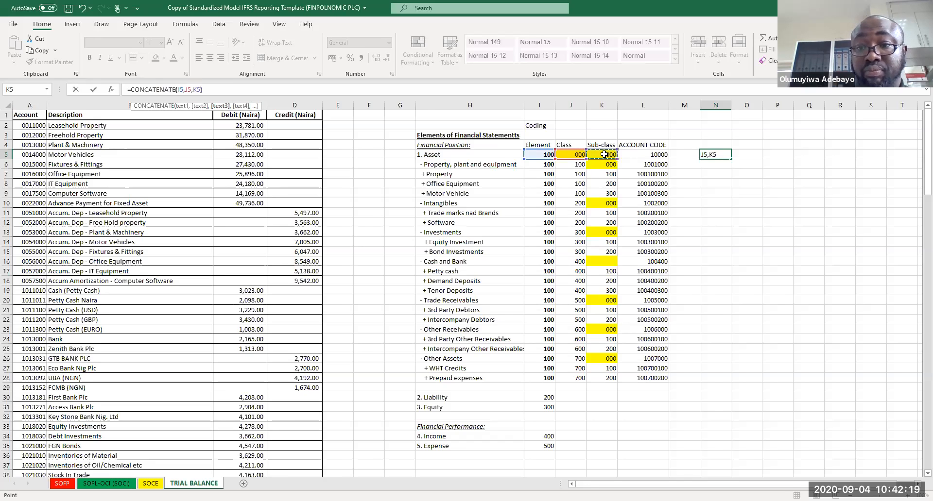
key(Return)
Step: Format columns I to K as Text so the codes keep leading zeros
drag(546, 154, 607, 445)
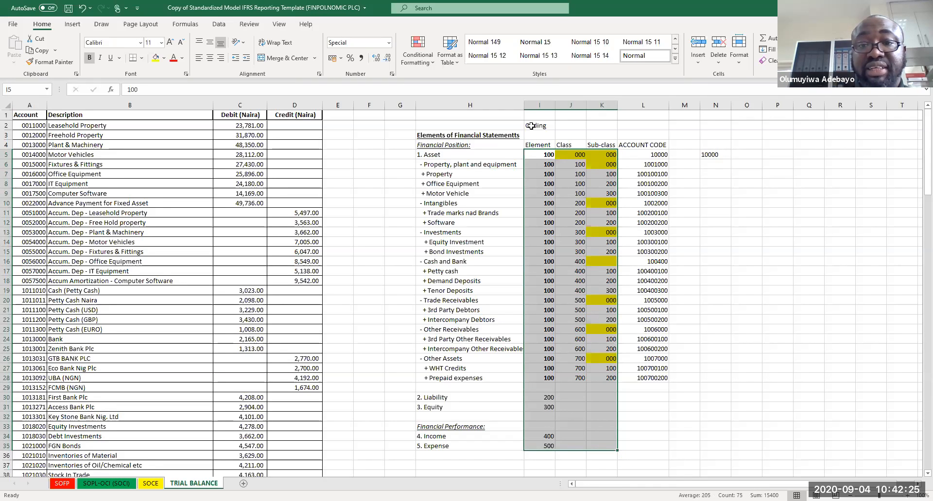
click(534, 108)
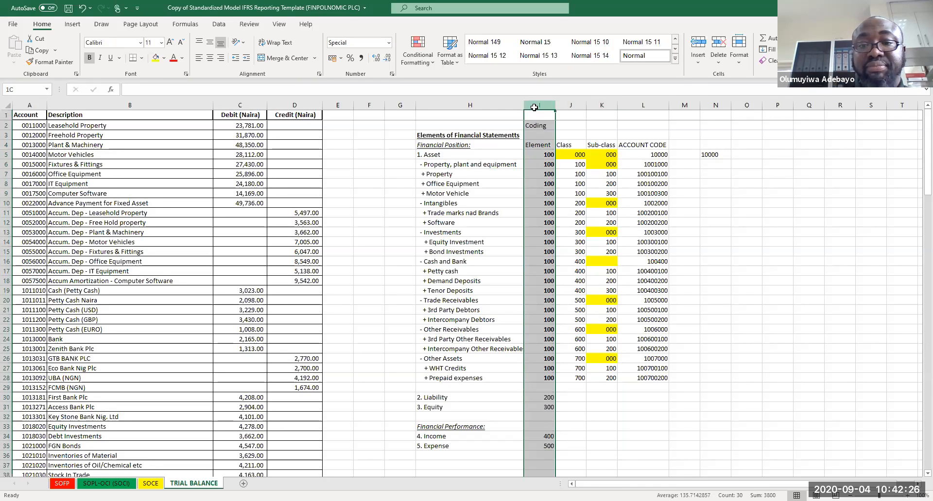
key(shift+Right)
key(shift+Right)
right_click(566, 175)
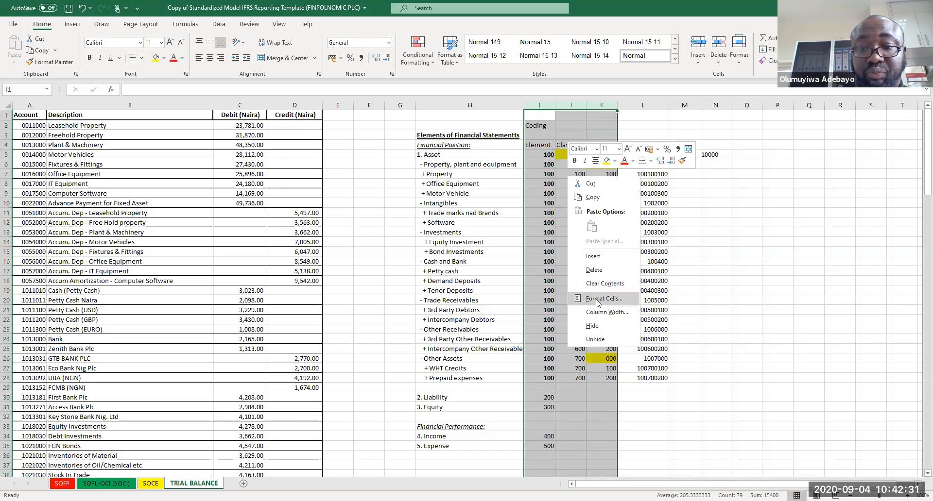
click(598, 299)
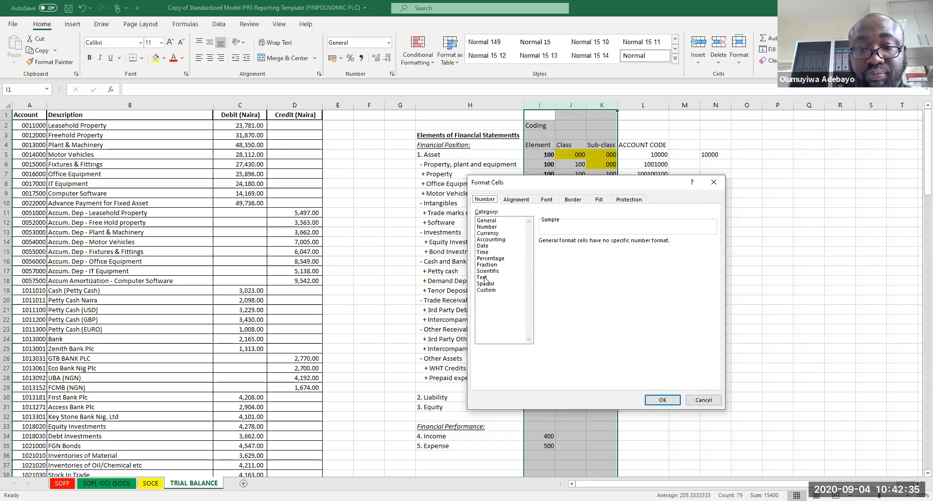
click(483, 278)
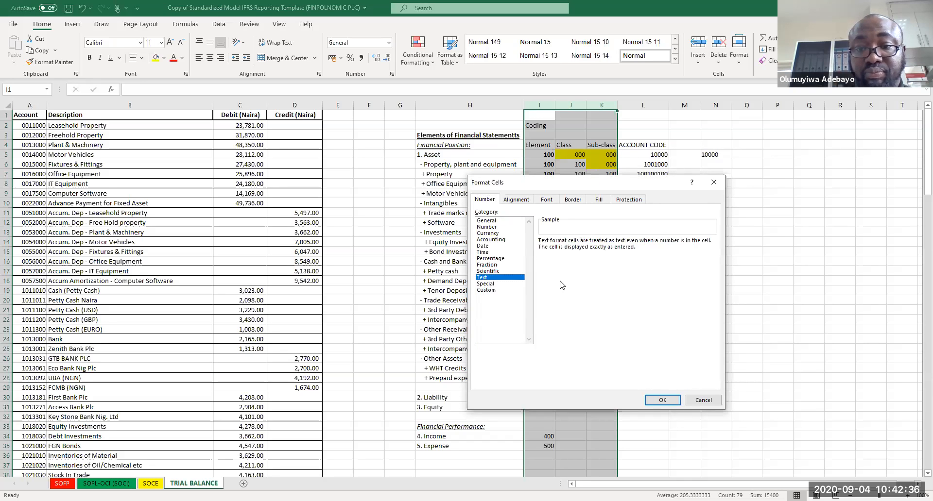
click(664, 400)
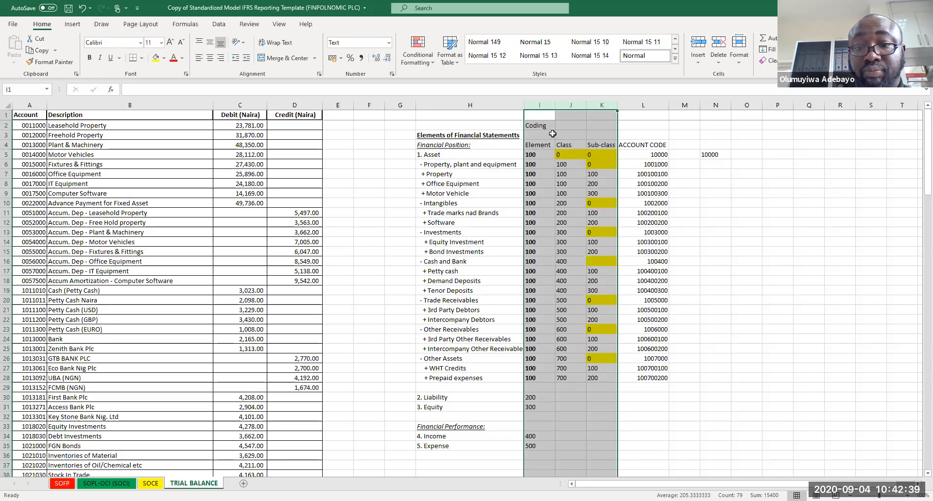
Step: Set Asset's class code in J5 to 000
click(568, 153)
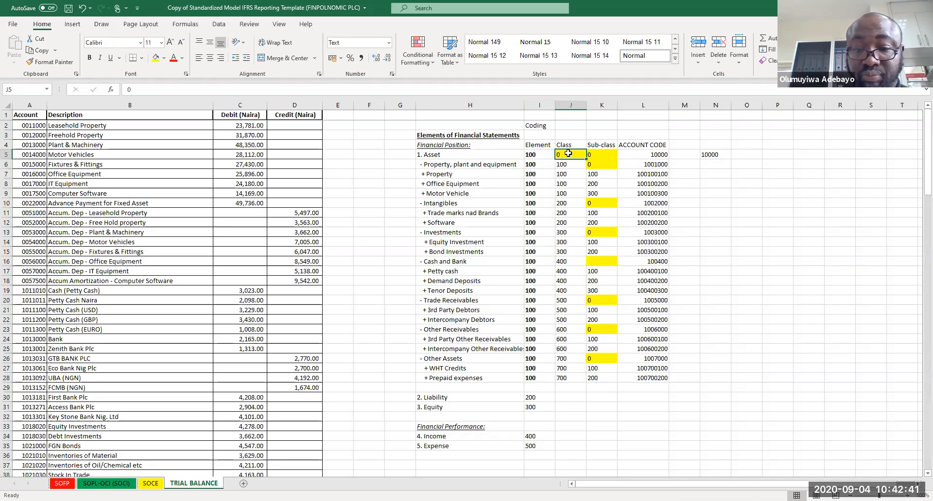
text(00)
key(Return)
click(568, 154)
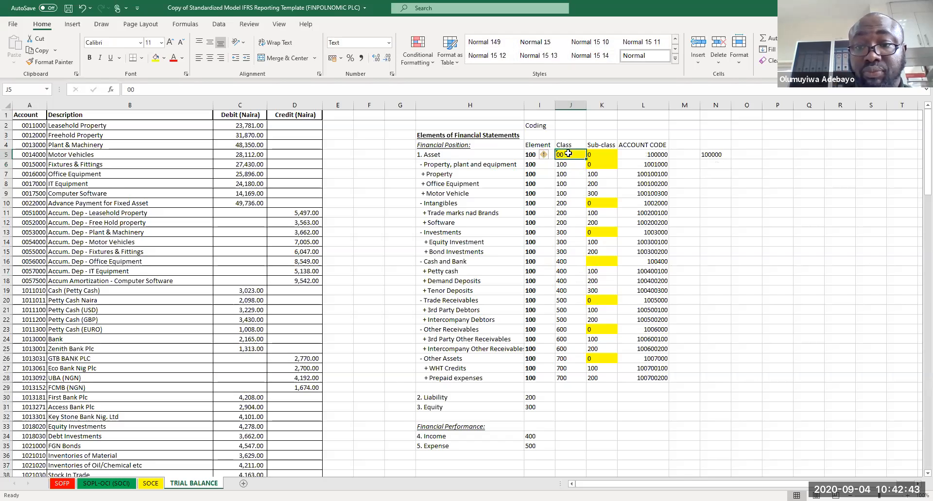
double_click(568, 154)
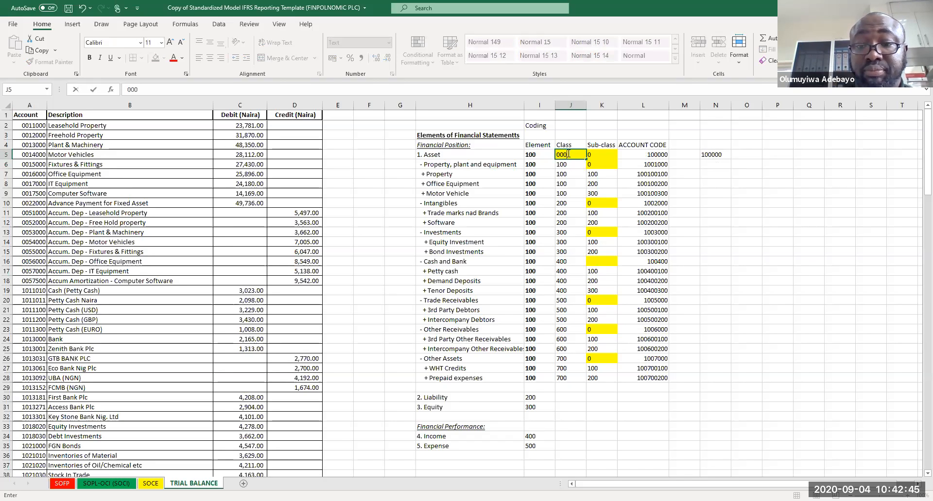
key(Return)
Step: Enter 000 as the sub-class codes for Asset and Property, plant and equipment in K5:K6
click(594, 154)
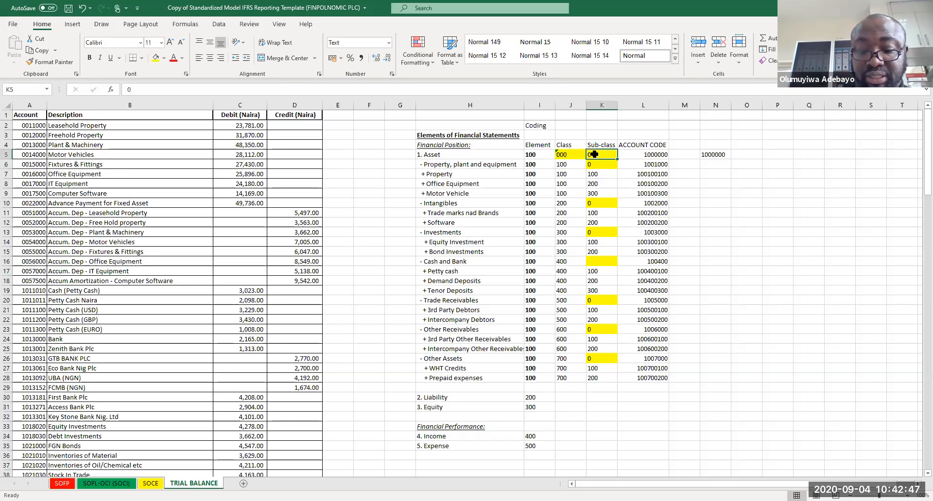
text(000)
key(Return)
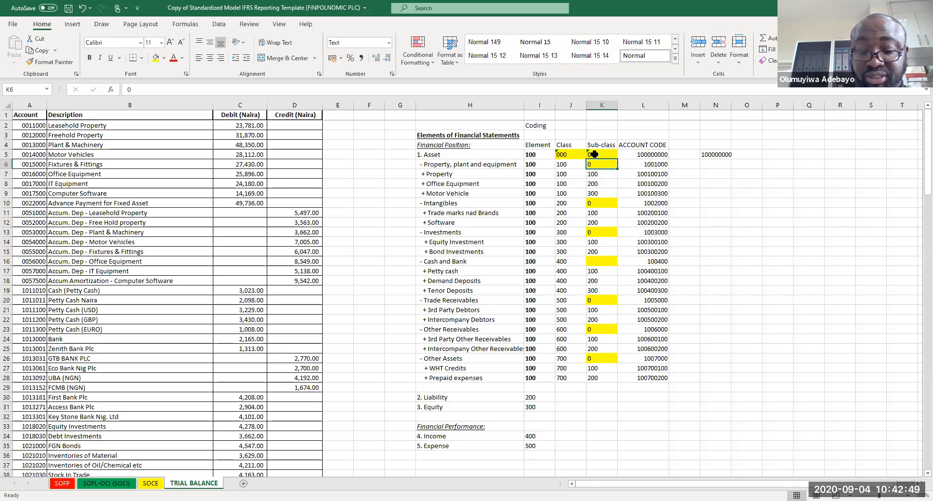
text(000)
key(Return)
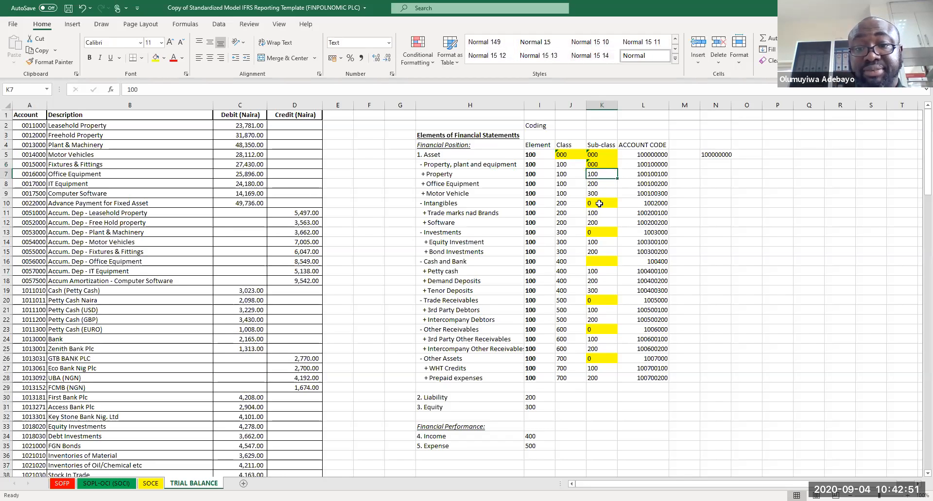
Step: Enter 000 as the sub-class codes for Intangibles, Investments and Cash and Bank
click(597, 204)
text(000)
key(Return)
click(596, 232)
text(000)
key(Return)
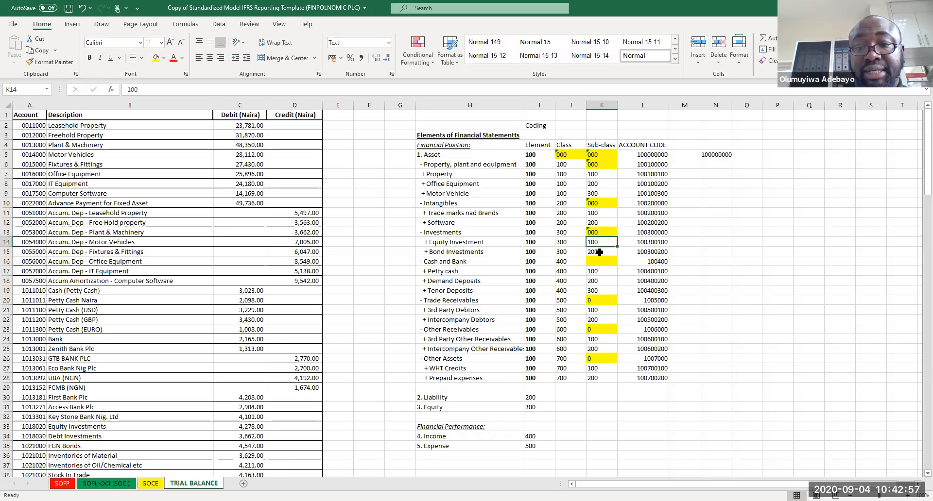
click(599, 263)
Step: Enter 000 as the sub-class codes for Trade Receivables, Other Receivables and Other Assets
text(000)
key(Return)
click(599, 301)
text(000)
key(Return)
click(596, 330)
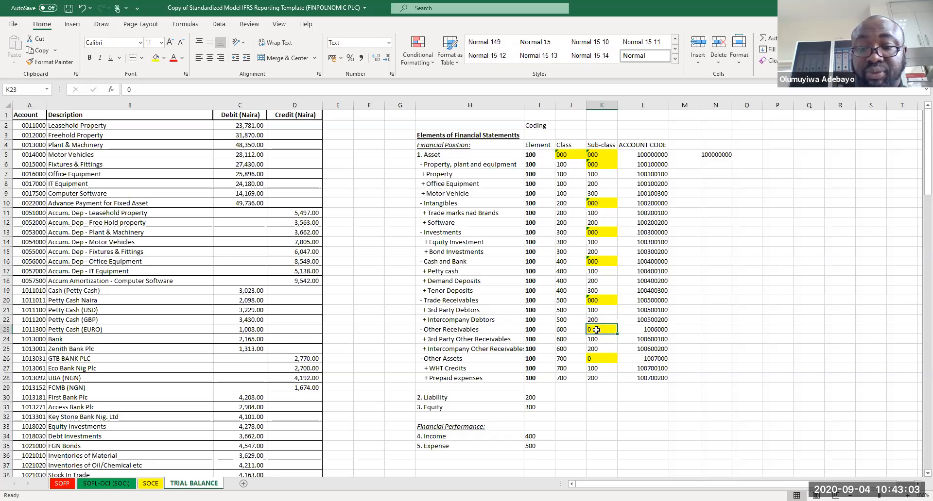
text(000)
key(Return)
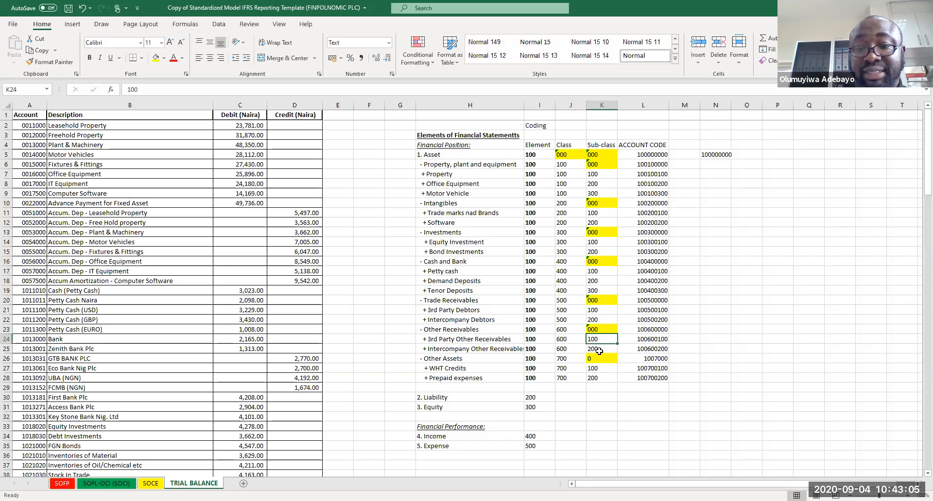
click(599, 357)
text(000)
key(Return)
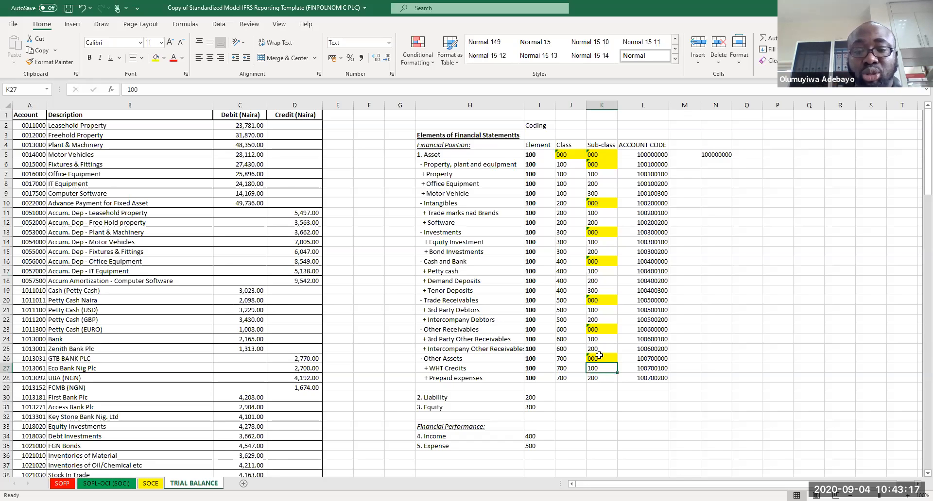
Step: Delete the test CONCATENATE formula from N5
drag(560, 152, 621, 462)
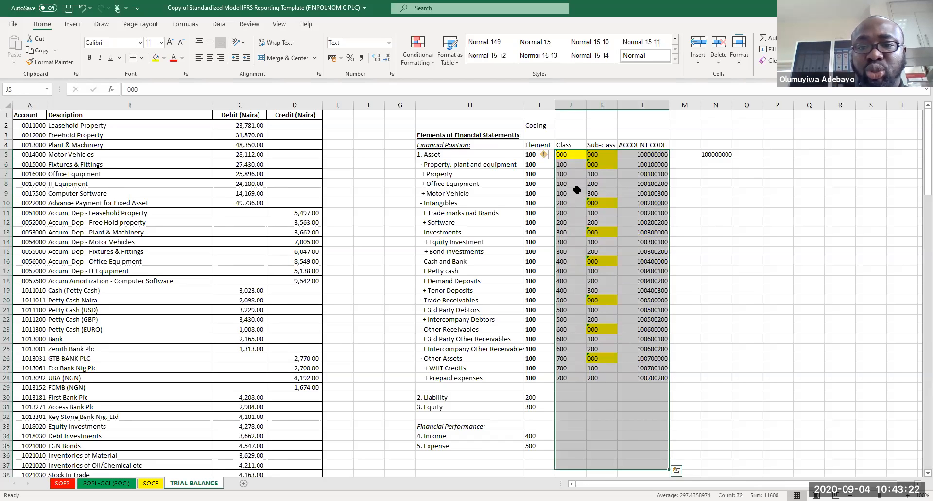
click(545, 155)
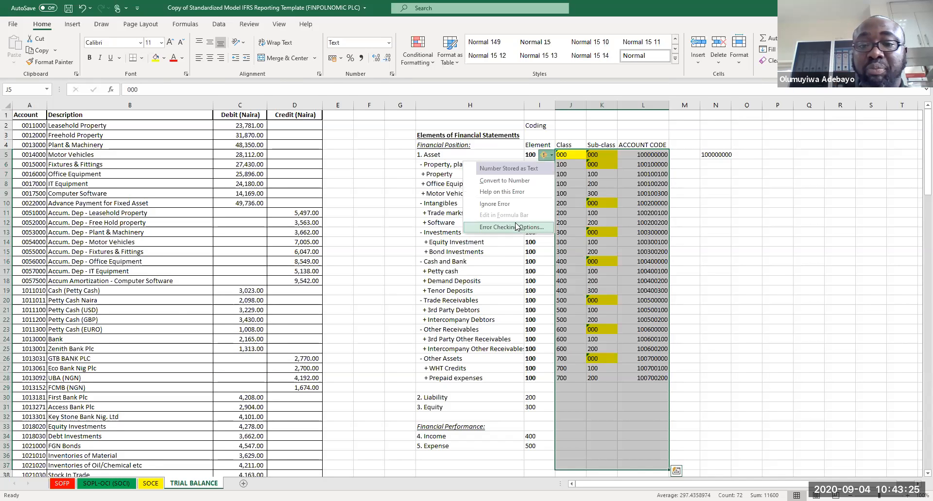
key(Escape)
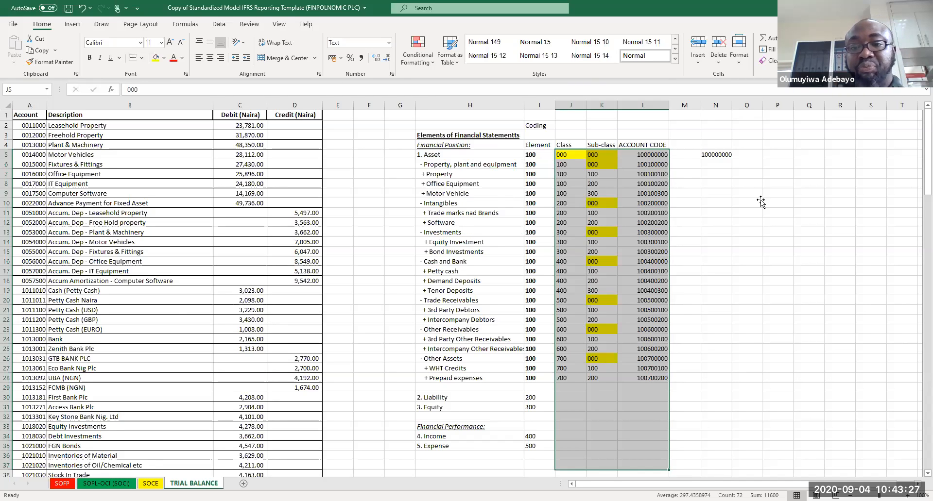
click(760, 201)
click(718, 156)
key(Delete)
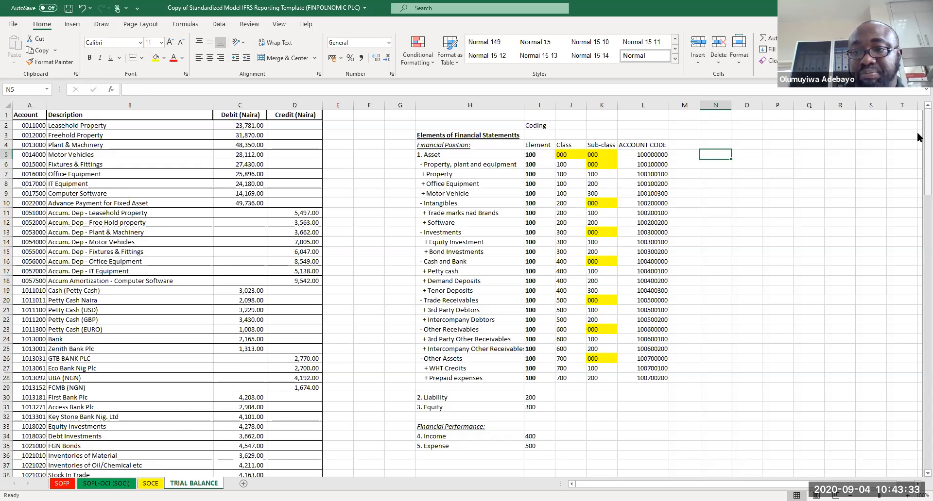
Step: Move the Equity and Financial Performance rows down to start at row 40, leaving space below Liability
drag(917, 132, 917, 162)
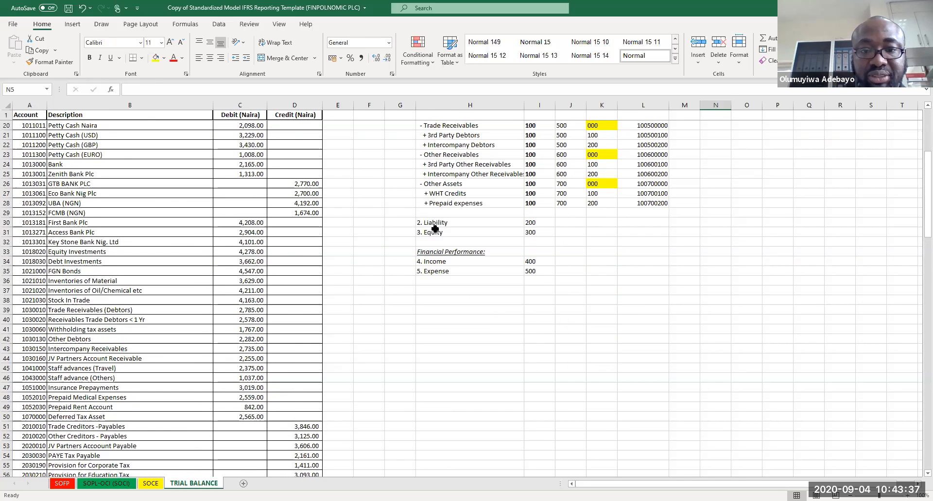
drag(435, 230, 574, 330)
key(ctrl+c)
click(455, 318)
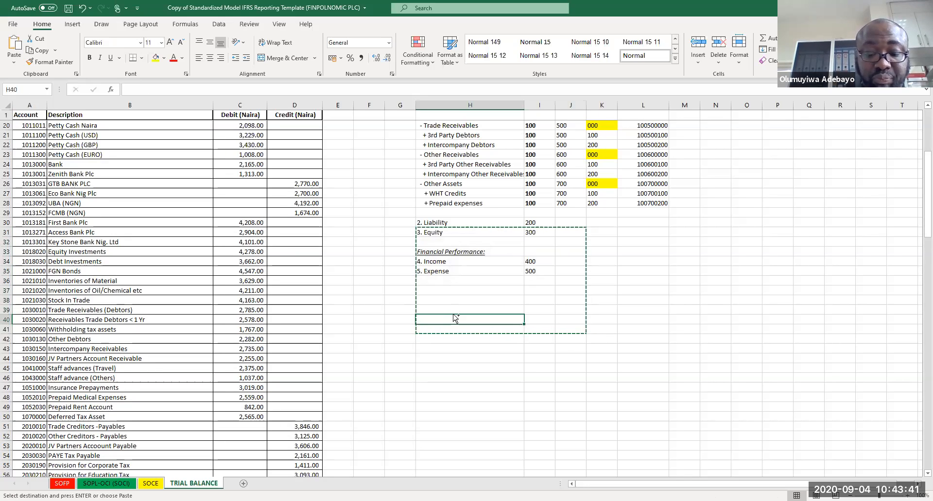
key(ctrl+v)
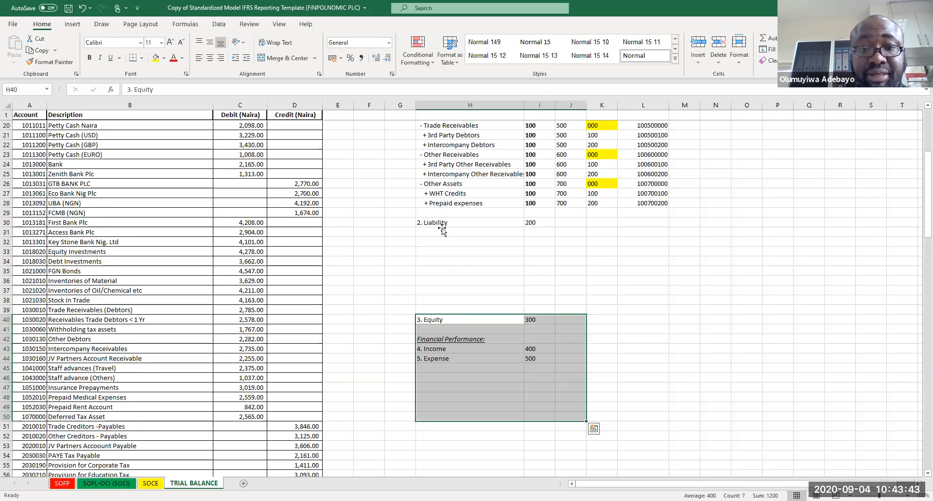
click(441, 229)
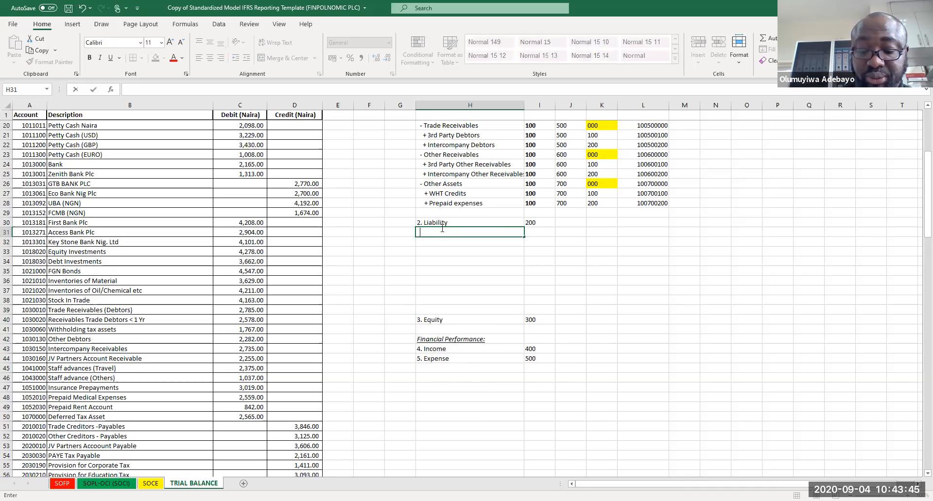
Step: Enter "- Trade Payables" as the first sub-class under Liability in H31
text(- Trade Payables)
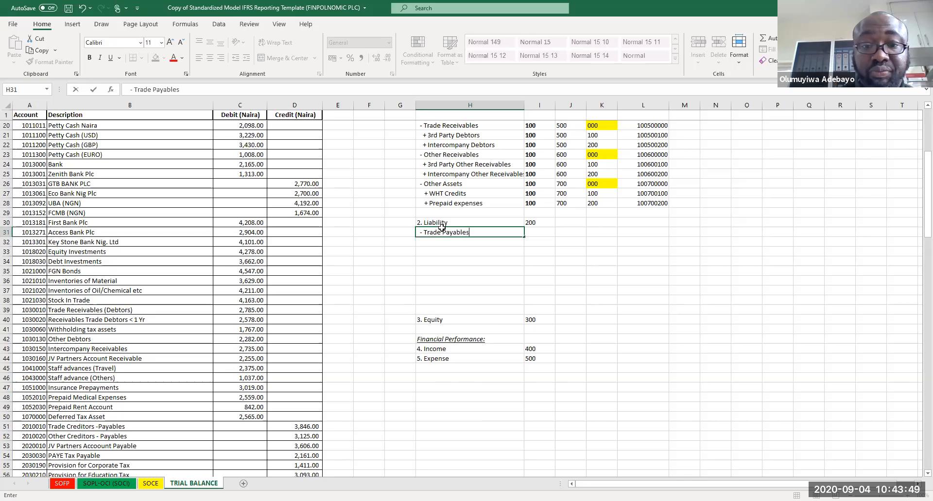
key(Return)
key(Return)
key(Return)
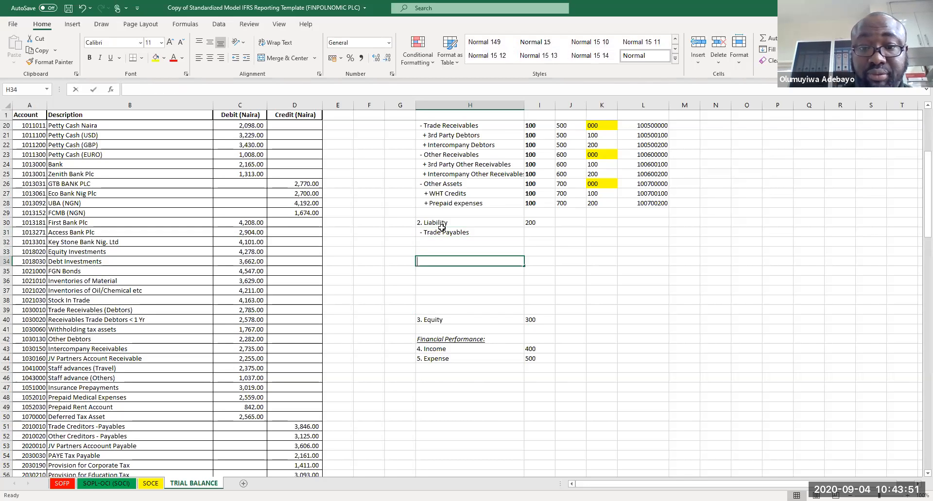
Step: Enter "- Accrausl and Other Payables" as a sub-class in H34
text(-)
key(BackSpace)
key(BackSpace)
key(BackSpace)
key(BackSpace)
text(- Accrausl and Other Payables)
key(Return)
Step: Enter "- Current Tax Payable" as a sub-class in H38
key(Down)
key(Down)
key(Down)
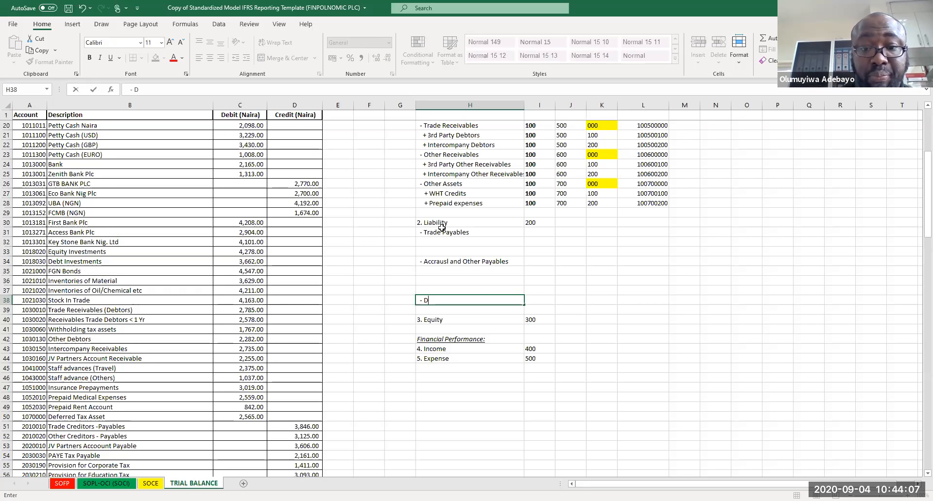
text(Current Tax Payable)
key(Return)
key(Return)
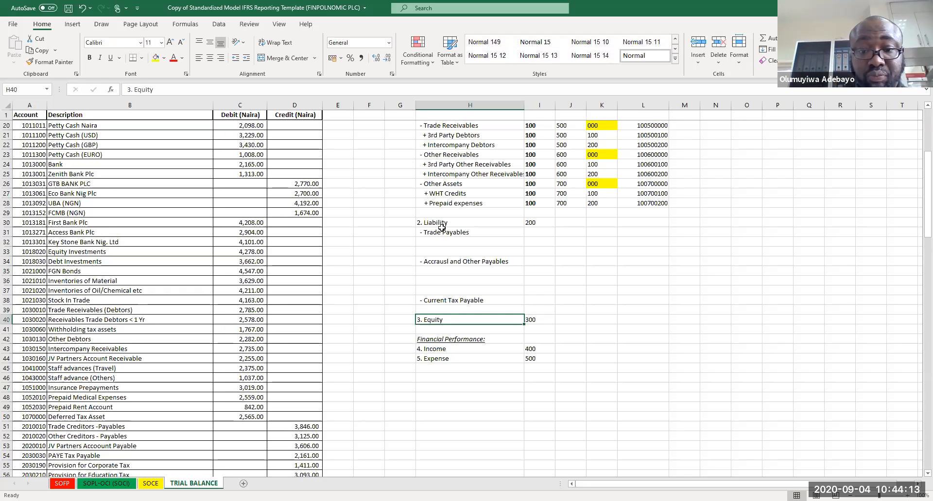
Step: Move the Equity and Financial Performance block further down so it starts at row 43
drag(443, 322, 543, 399)
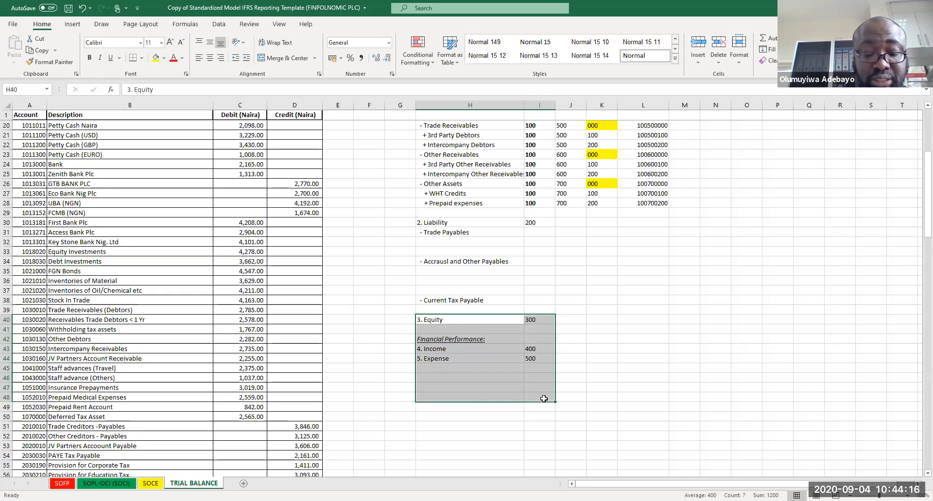
click(436, 339)
key(ctrl+v)
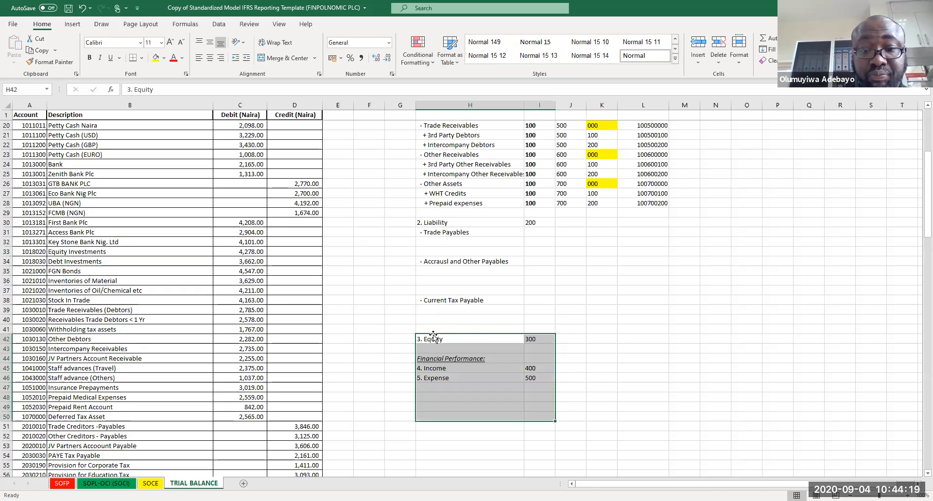
click(434, 320)
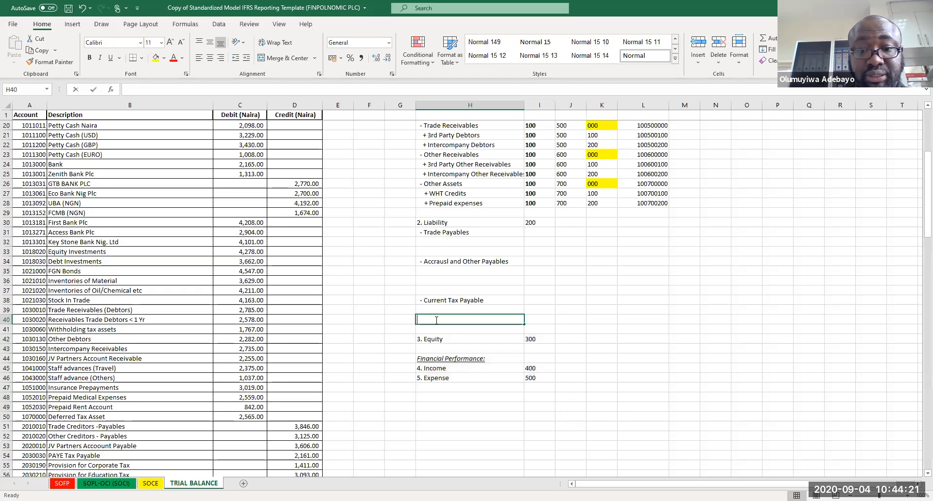
click(507, 303)
click(438, 322)
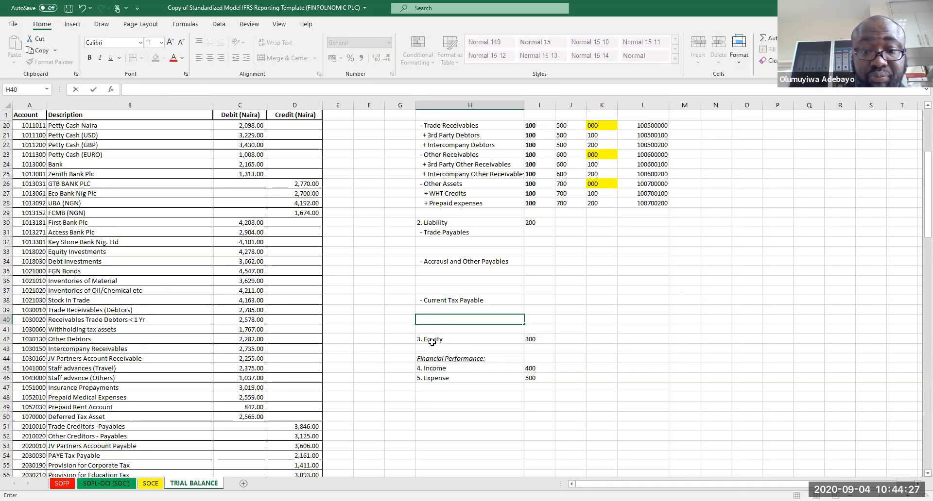
drag(430, 341, 552, 399)
key(ctrl+c)
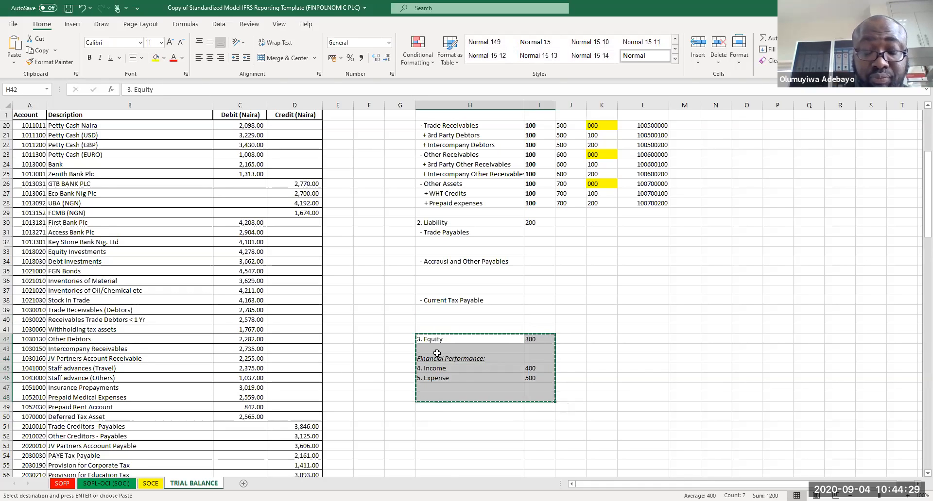
click(432, 348)
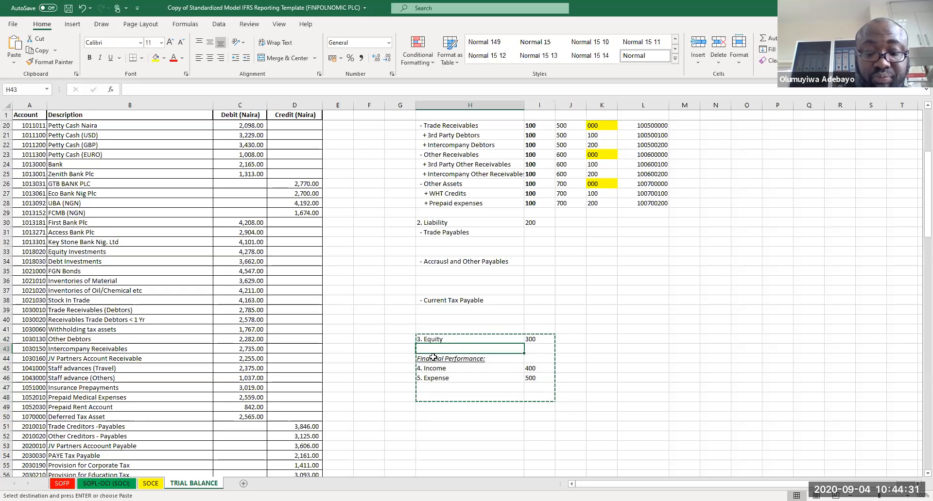
key(ctrl+v)
drag(432, 350, 532, 406)
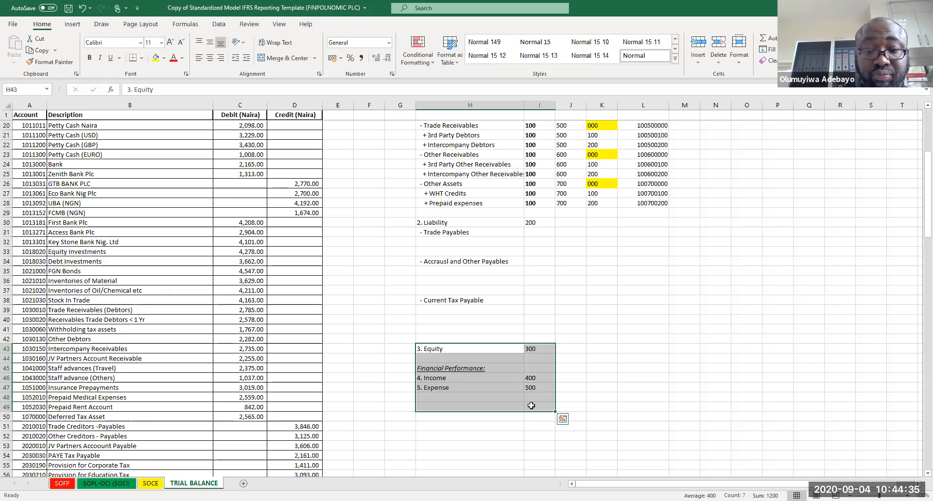
key(Escape)
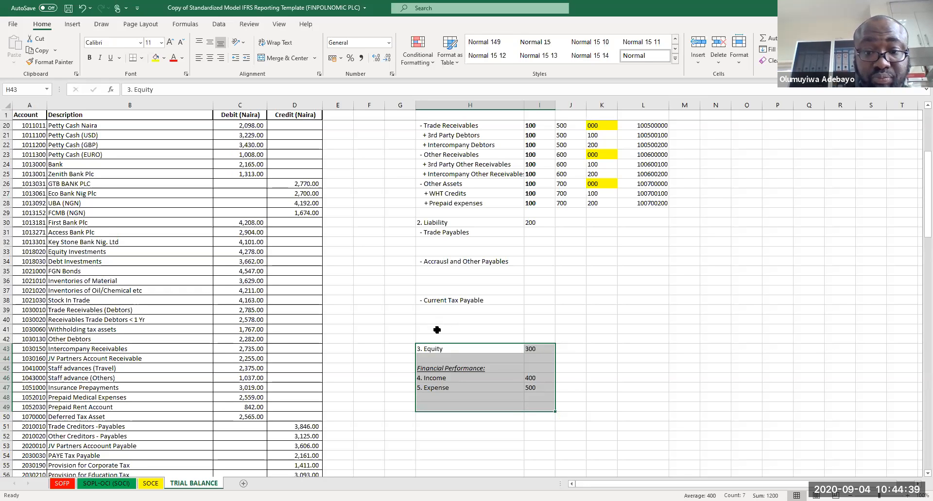
Step: Enter "- Bank Overdraft" as a liability sub-class in H41
click(437, 330)
text(- Bank overdraf)
key(BackSpace)
key(BackSpace)
key(BackSpace)
key(BackSpace)
key(BackSpace)
key(BackSpace)
key(BackSpace)
key(BackSpace)
key(BackSpace)
text(Overdra)
key(Return)
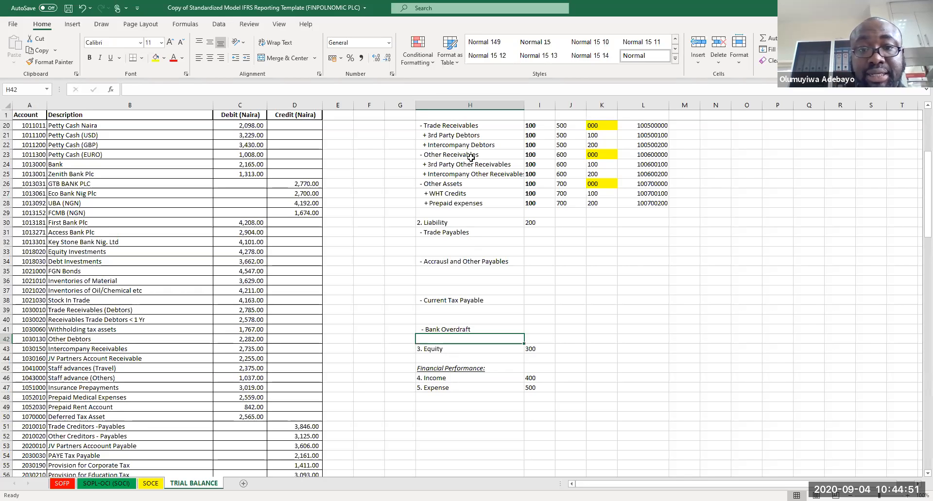
Step: Add "+ 3rd Party Creditors" under Trade Payables in H32
double_click(452, 242)
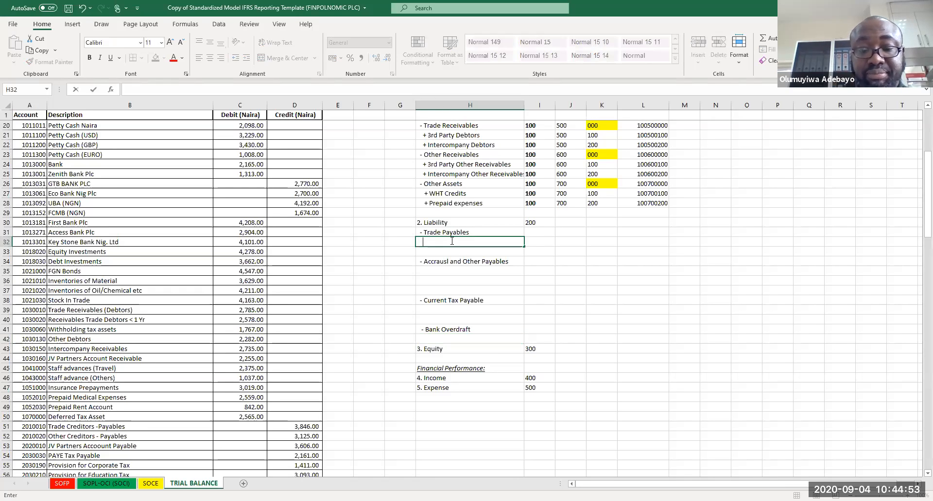
text(+ 3rd Party Creditors)
key(Return)
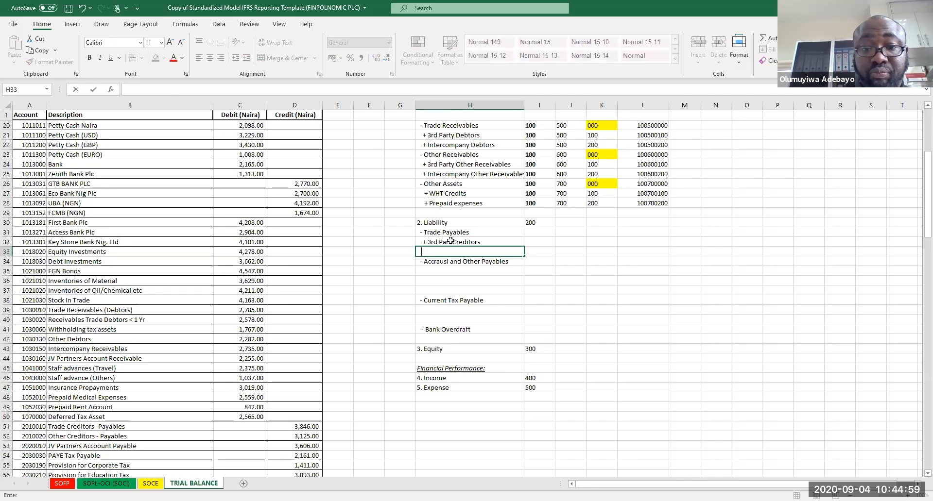
Step: Add "+ Intercompay Trade Payables" under Trade Payables in H33
text(+ Int)
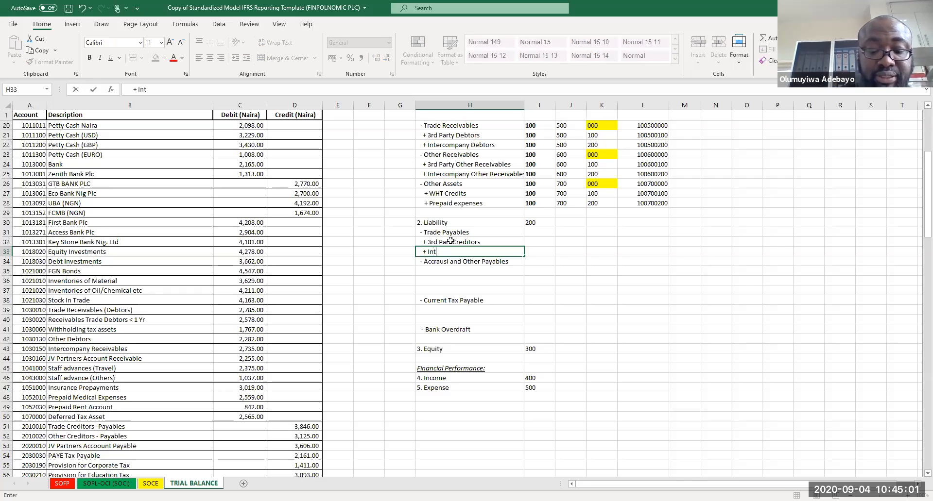
text(ercomapny)
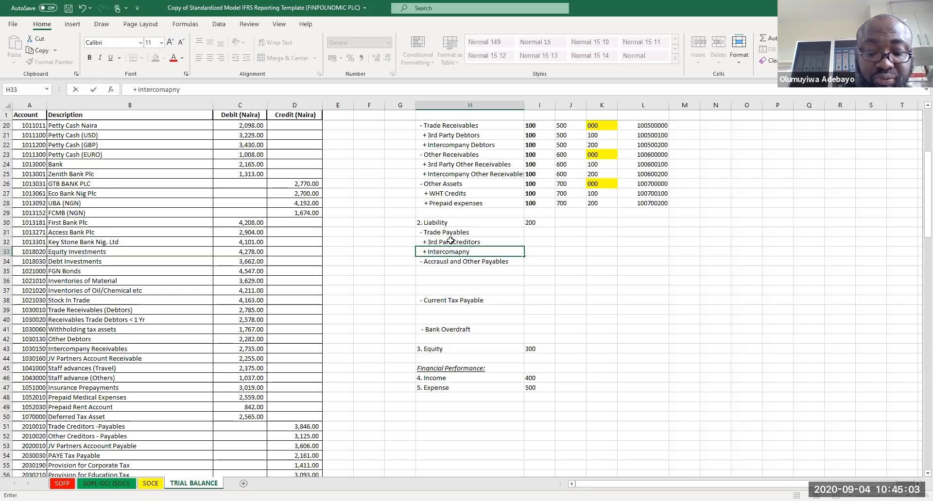
key(BackSpace)
key(BackSpace)
key(BackSpace)
key(BackSpace)
key(BackSpace)
text(pay Trade RPayables)
key(Return)
Step: Edit H32 to read "+ 3rd Party Trade Creditors"
click(451, 240)
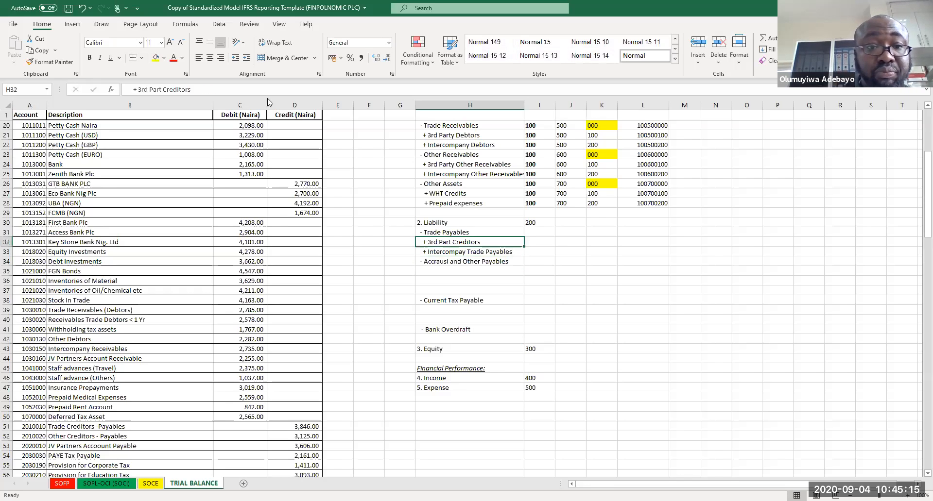
click(160, 90)
text(y)
key(Right)
text(Trade)
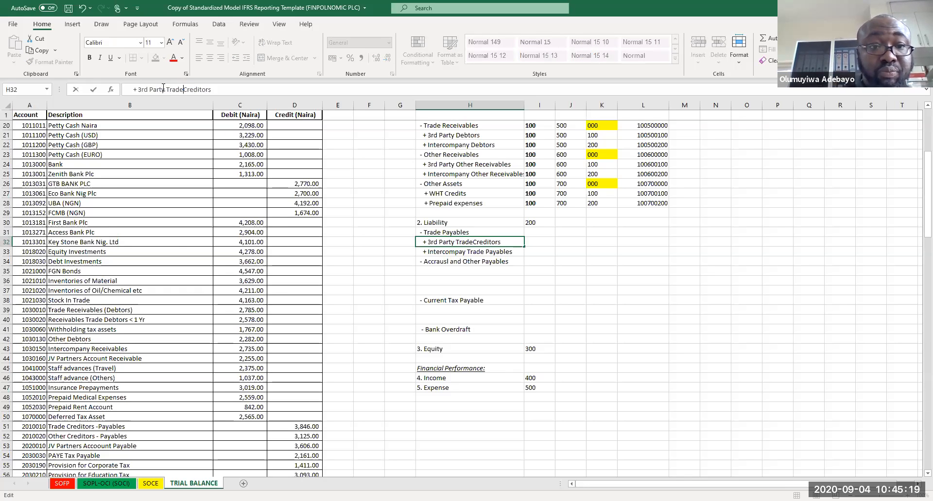
key(Return)
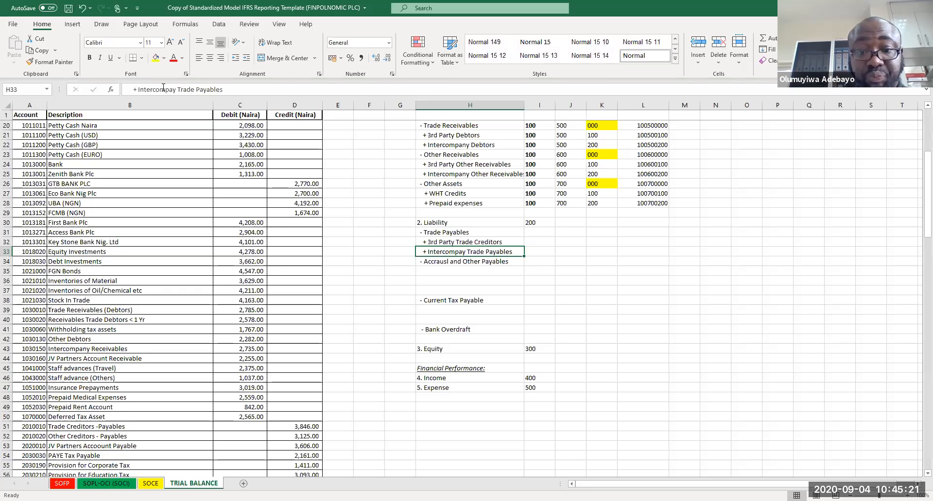
Step: Rename the H34 entry to "+ Accruals and Other Payables"
click(437, 262)
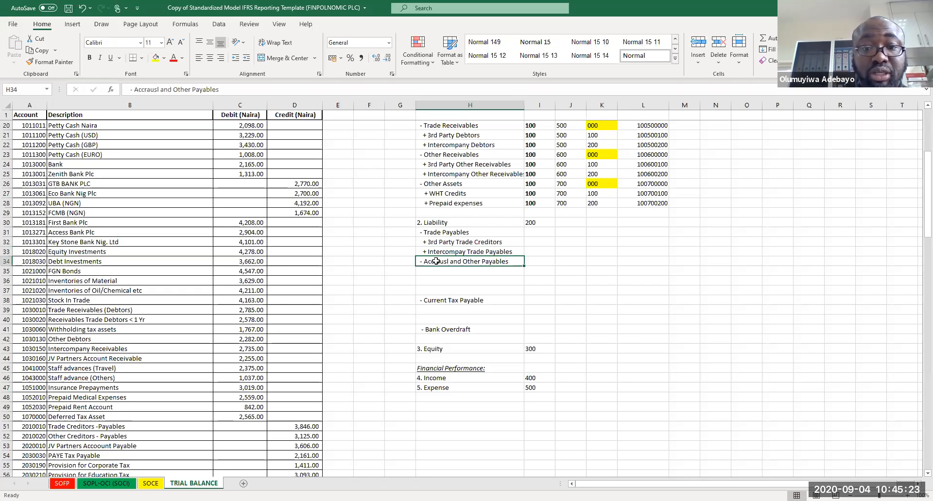
click(157, 89)
key(BackSpace)
key(BackSpace)
key(BackSpace)
key(BackSpace)
key(BackSpace)
key(BackSpace)
key(BackSpace)
key(BackSpace)
key(BackSpace)
key(BackSpace)
text(Accruals)
key(Return)
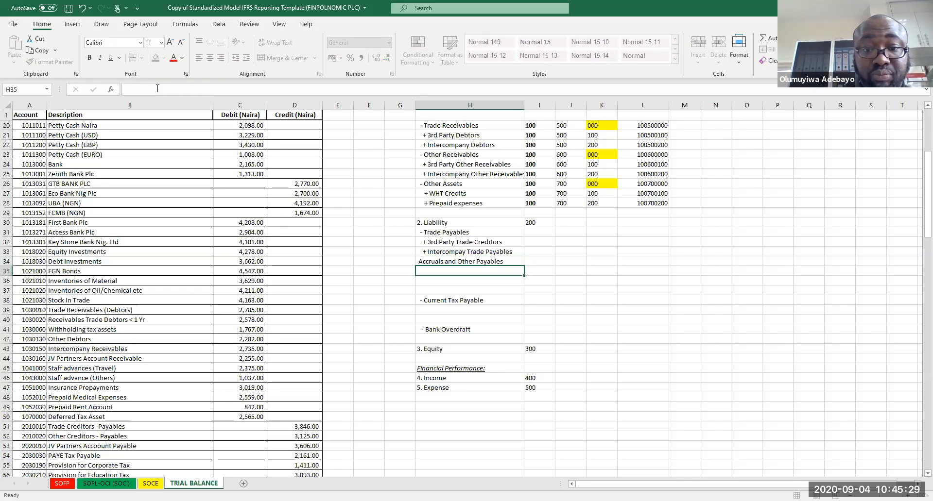
key(Up)
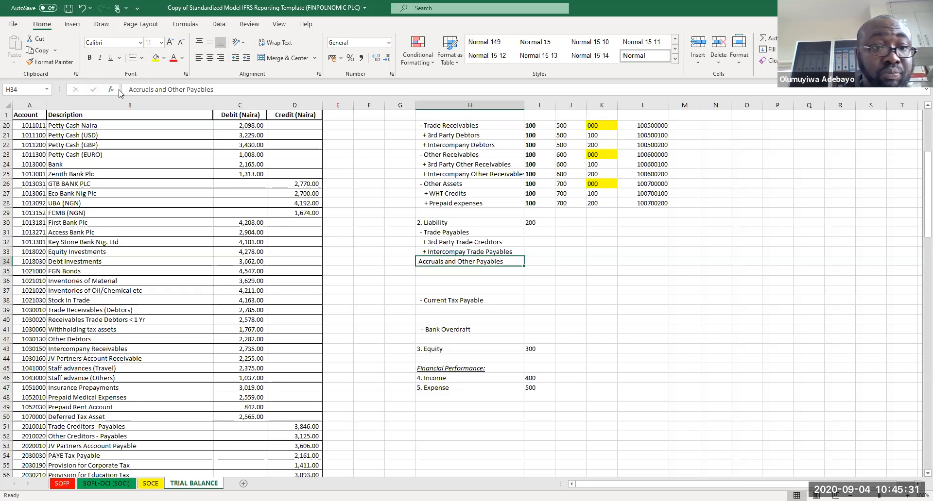
click(129, 90)
text(+)
key(Return)
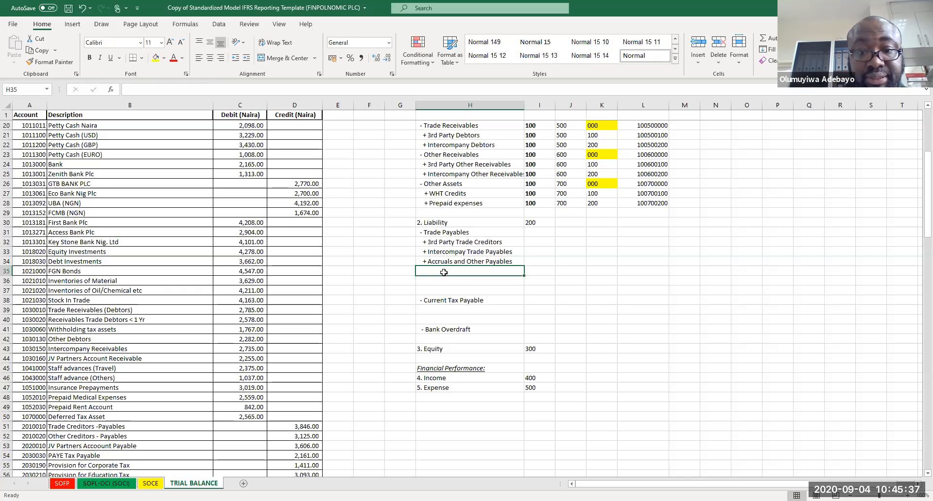
Step: Enter "- Other Paybles" as a liability sub-class in H35
text(-)
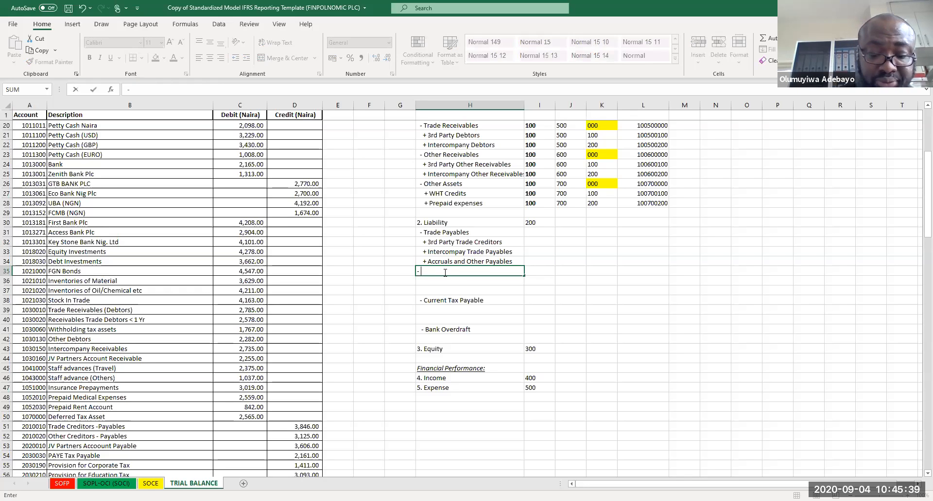
text( Other Payables)
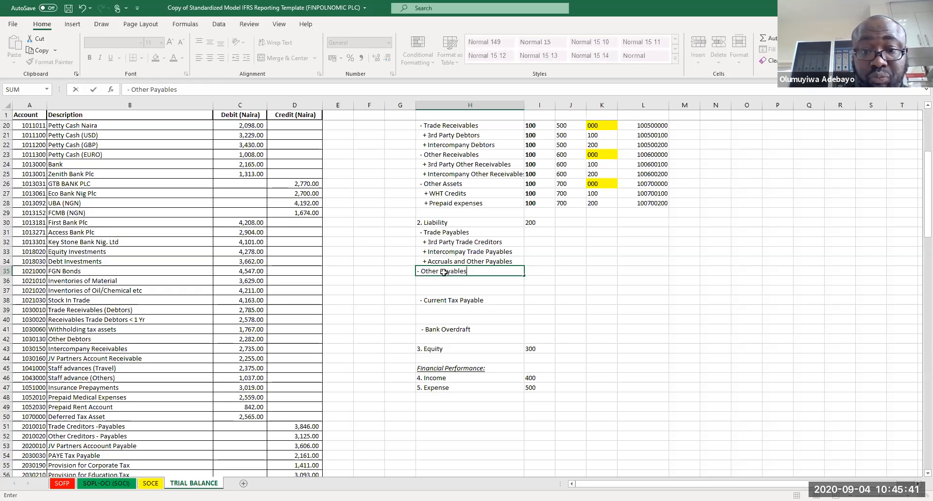
key(Return)
click(444, 273)
key(Delete)
text(- Other Payavb)
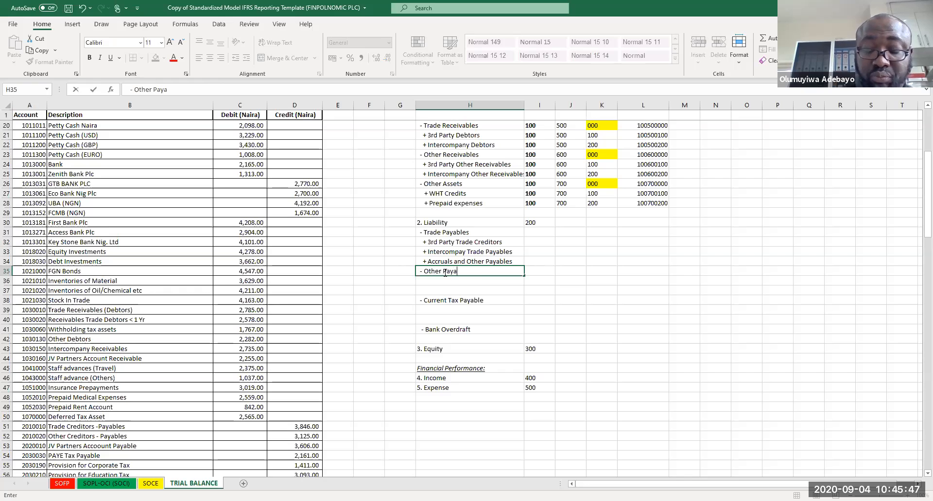
key(BackSpace)
key(BackSpace)
text(ables)
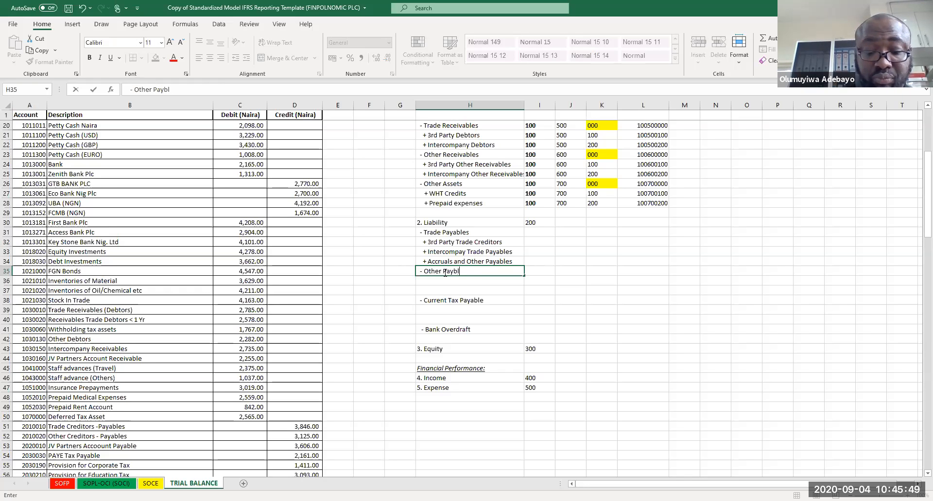
key(Return)
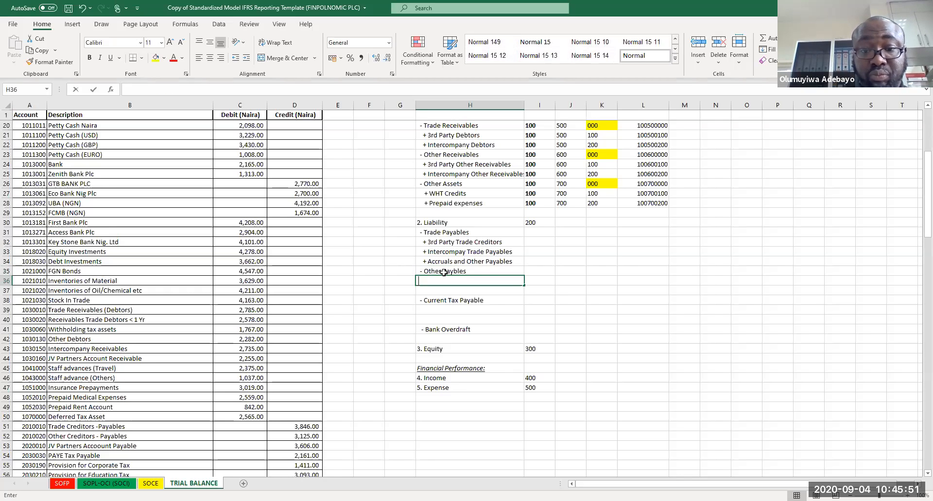
Step: Add "+ 3rd Party Other Payables" under Other Payables in H36
text(+ )
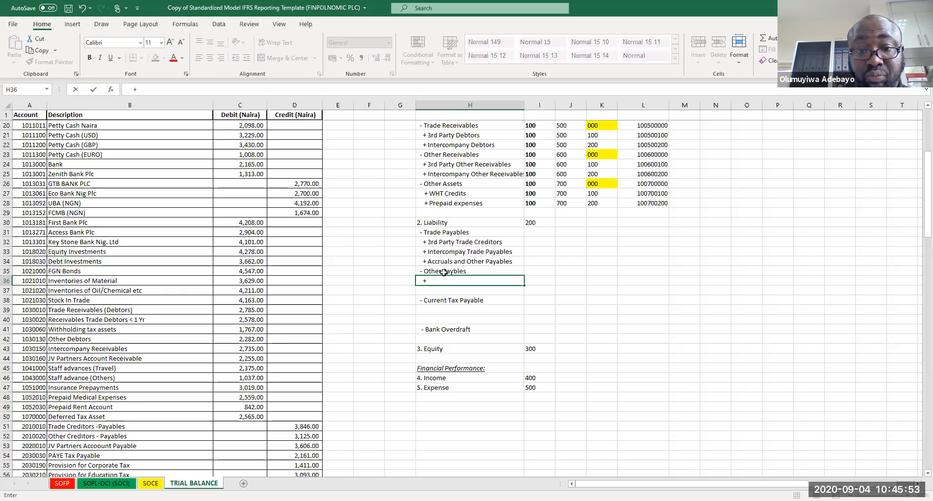
text(3RD)
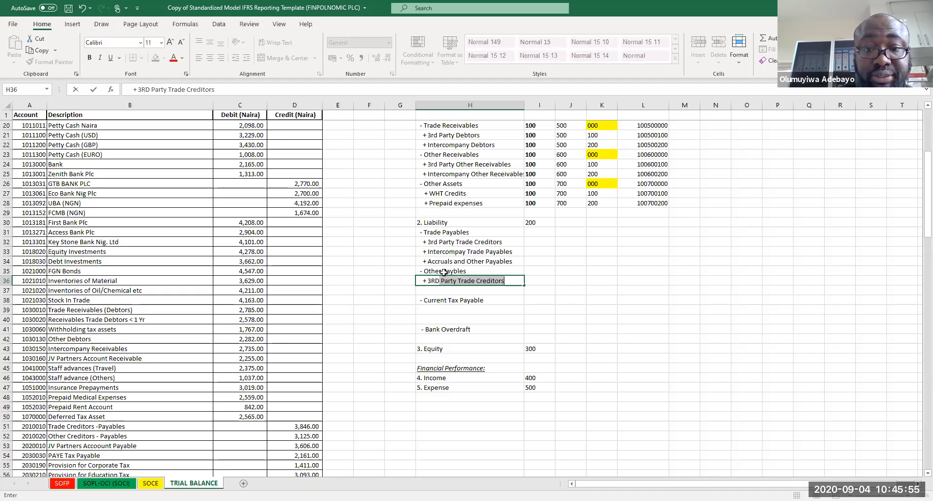
key(BackSpace)
key(BackSpace)
key(BackSpace)
key(BackSpace)
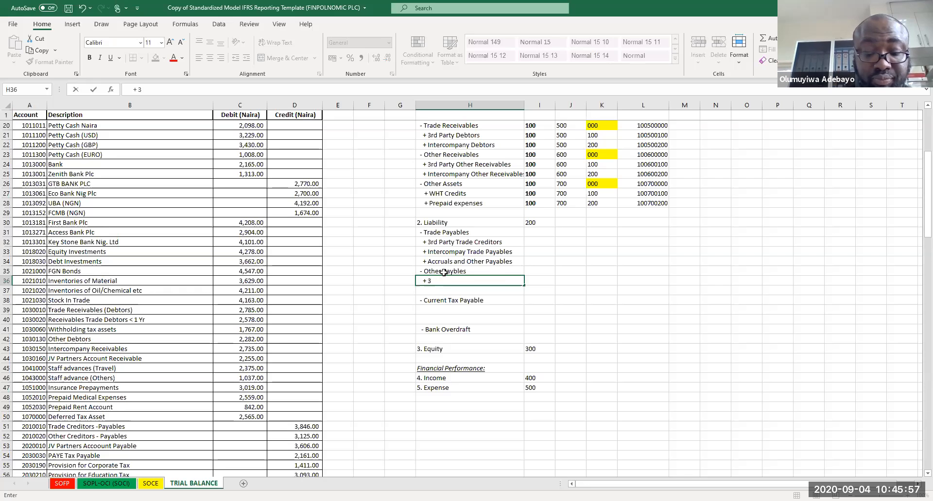
text(rd Party )
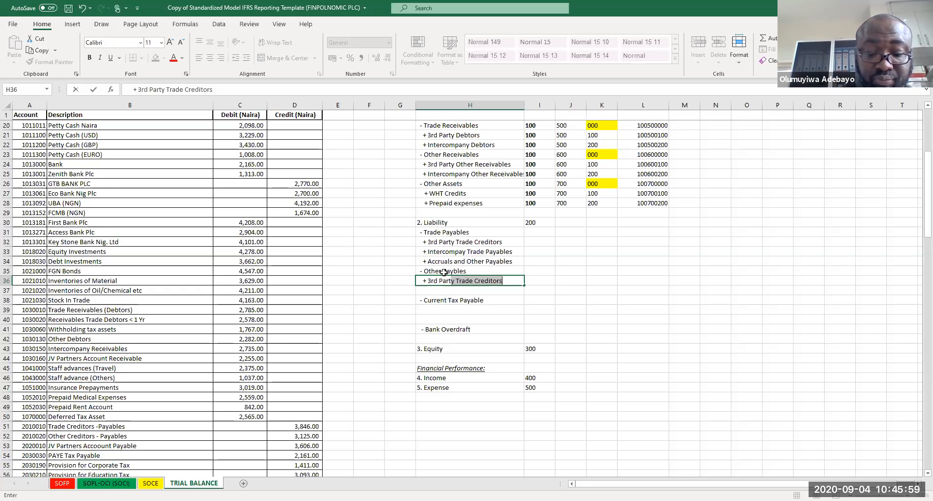
text(O)
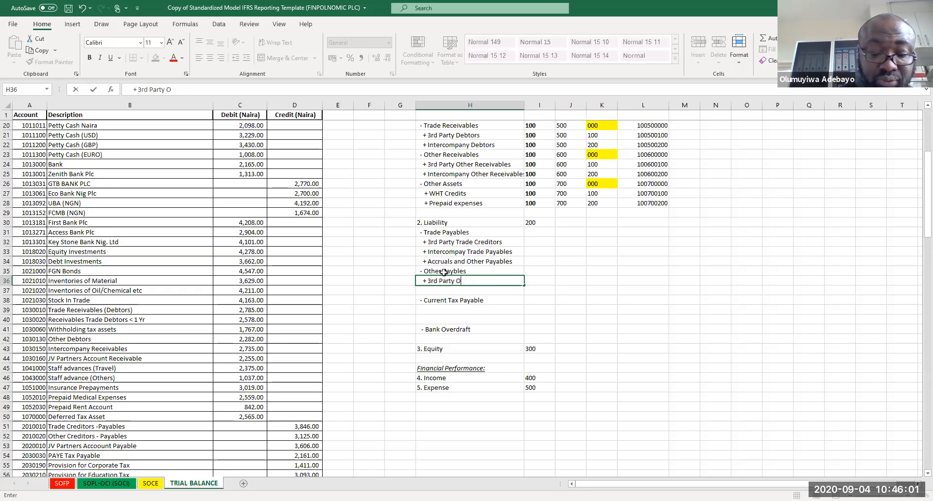
text(ther Payables)
key(Return)
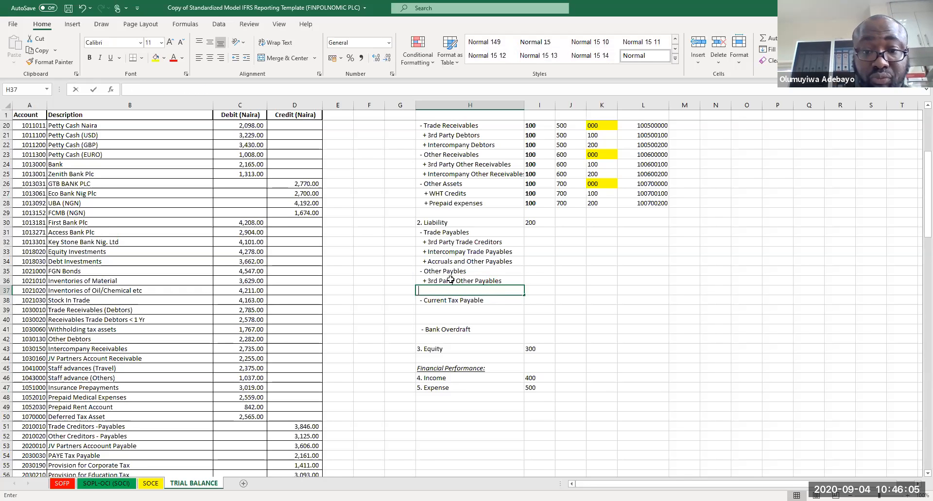
Step: Enter "+ Intercompay Other Payables" as the second Other Payables item in H37
text(+ Interc)
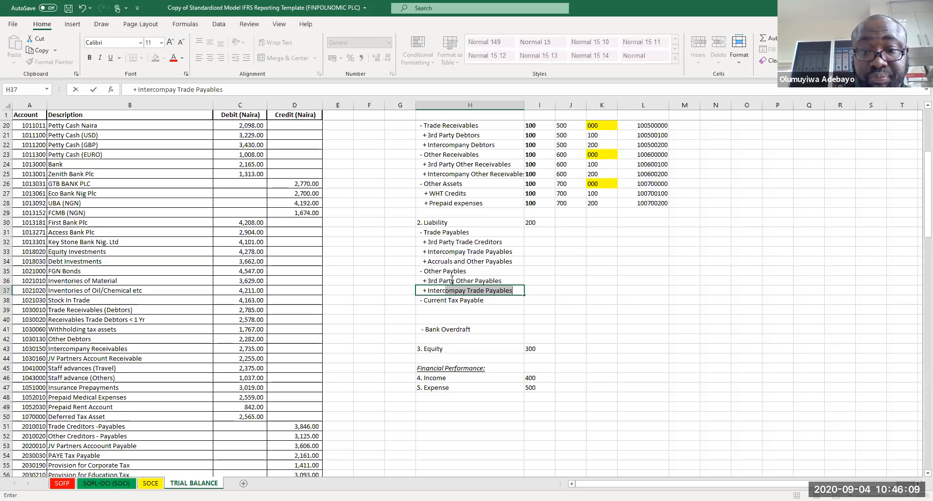
click(484, 290)
key(BackSpace)
key(BackSpace)
key(BackSpace)
key(BackSpace)
key(BackSpace)
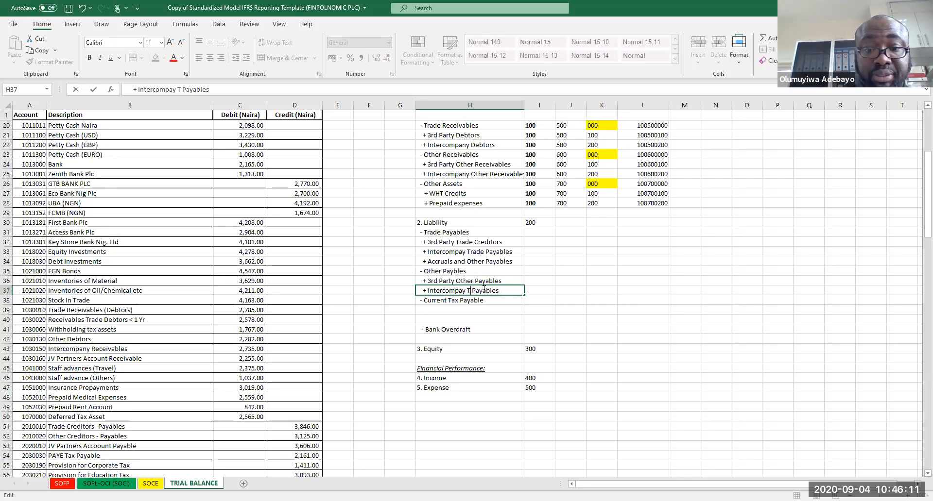
text(Other)
key(Return)
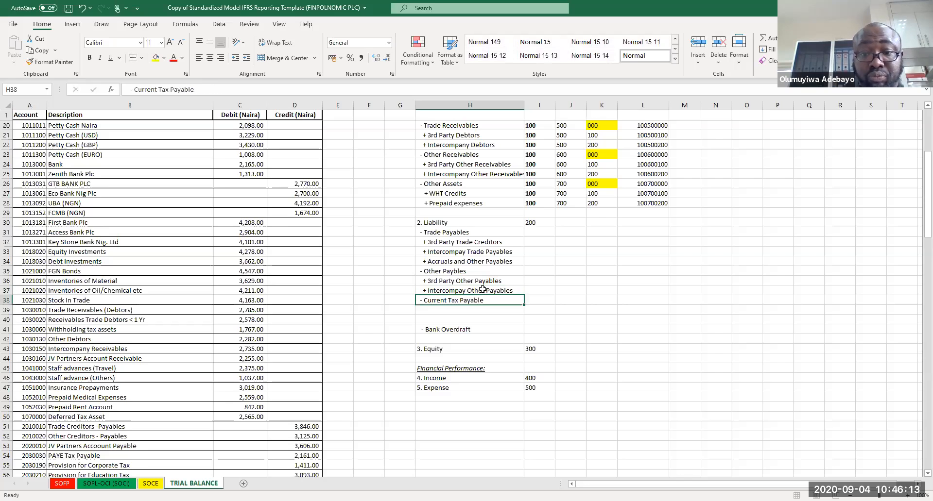
Step: Add "+ Company Income Tax" under Current Tax Payable in H39
click(445, 312)
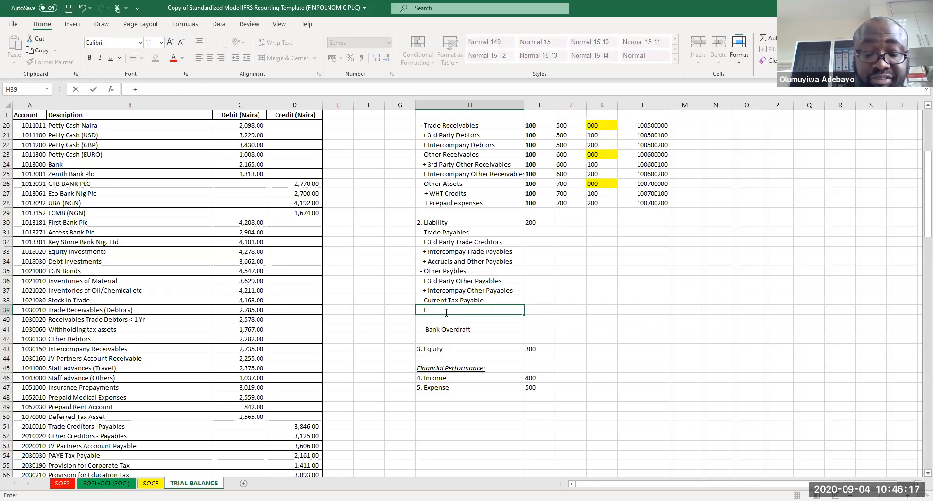
text(Com)
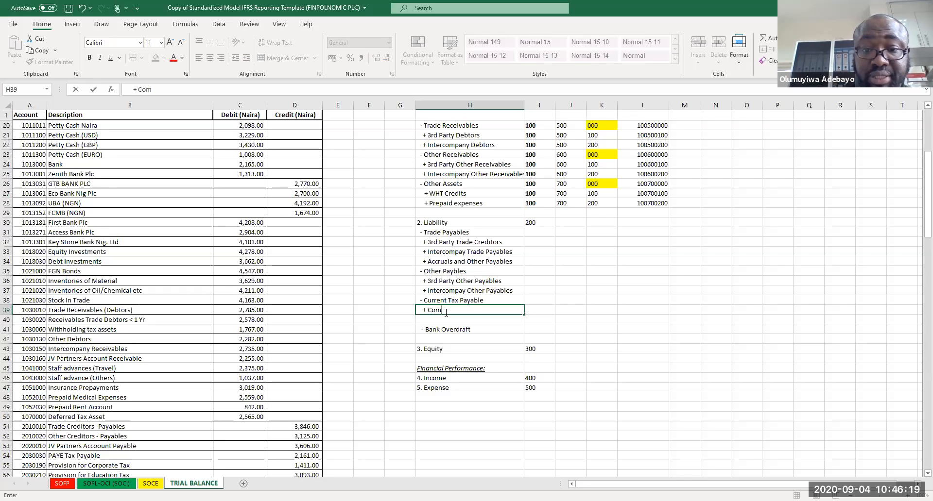
text(pan)
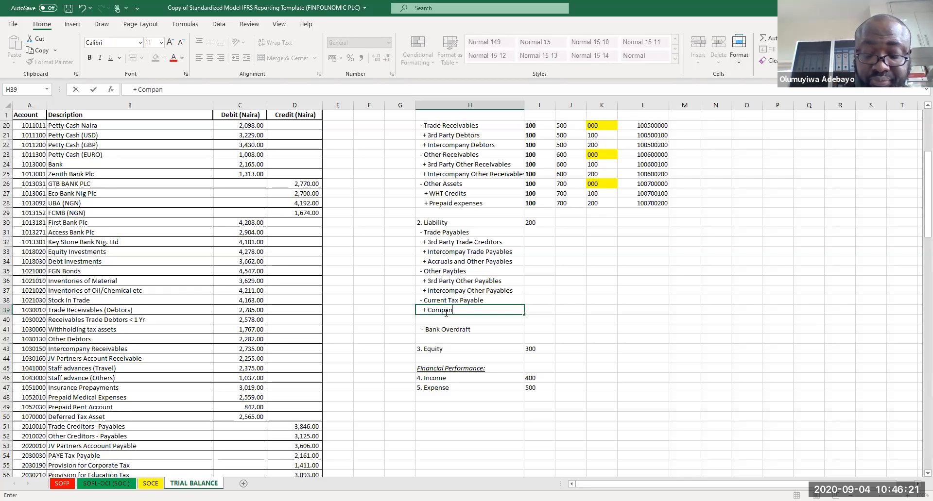
text(y Income Tax)
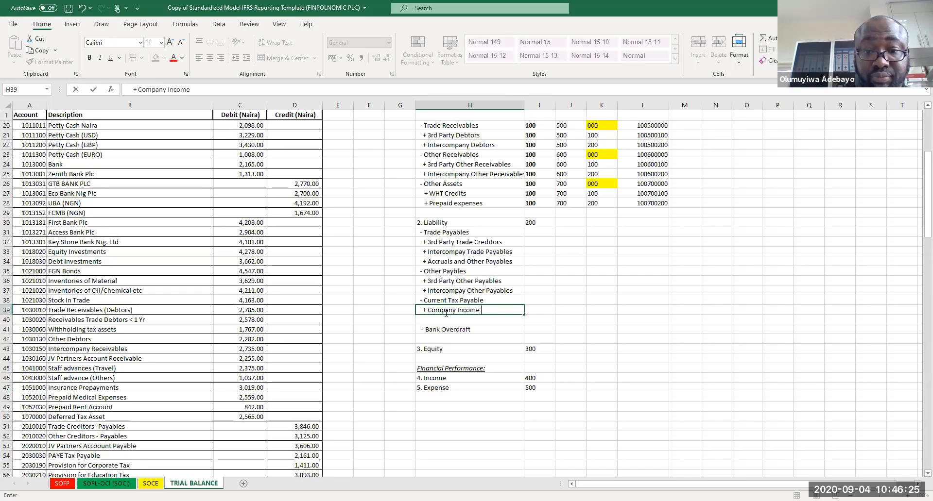
key(Return)
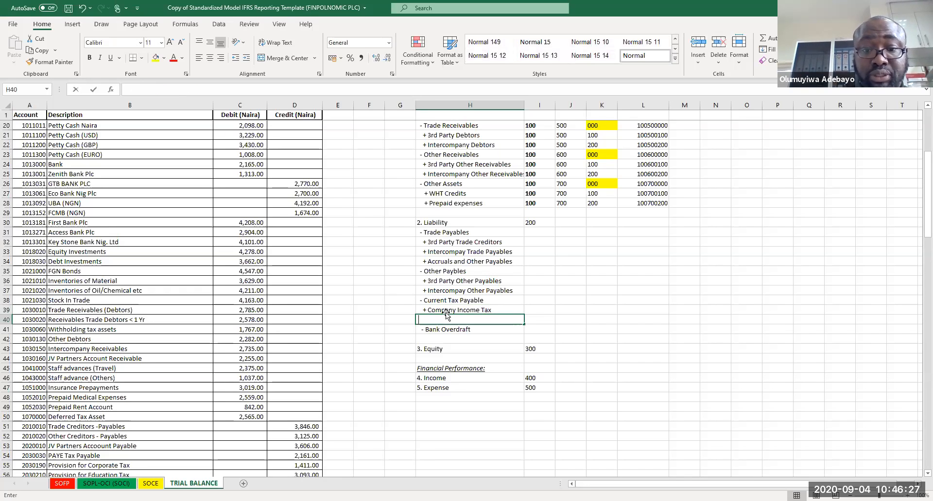
Step: Add "+ Tertiary Education Tax" under Company Income Tax in H40
text(+ Tertiary Education Tax)
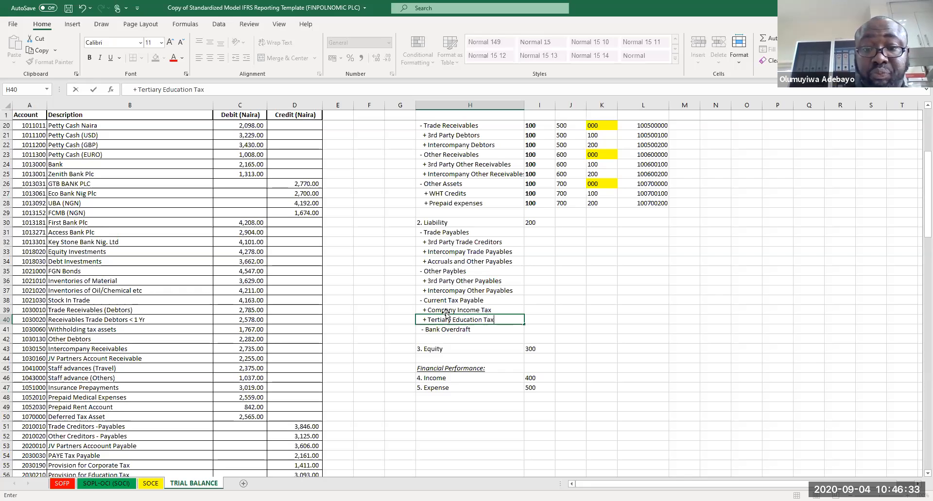
key(Return)
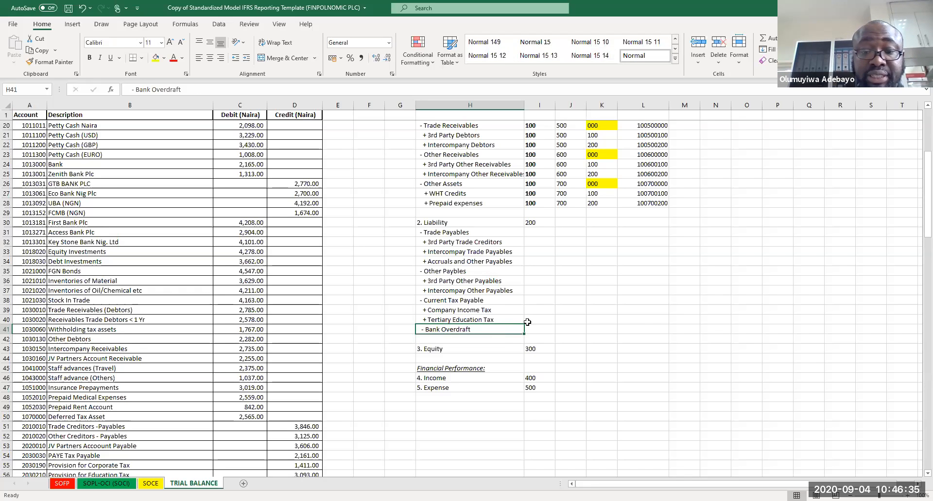
Step: Add "+ open-line of revolving O/D" under Bank Overdraft in H42
click(490, 346)
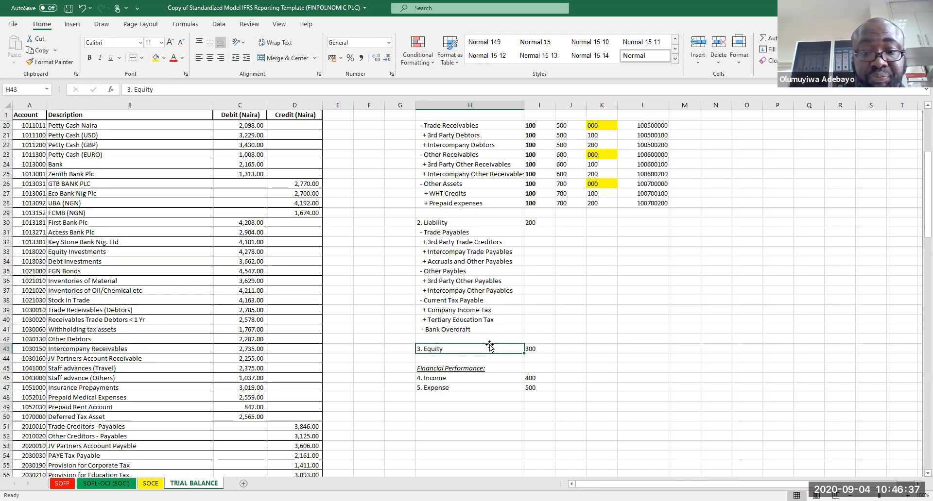
click(488, 340)
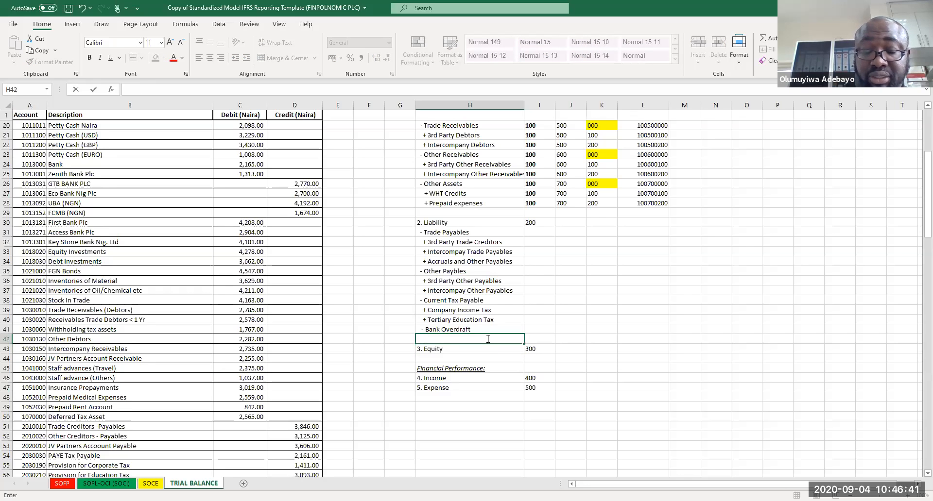
text(+)
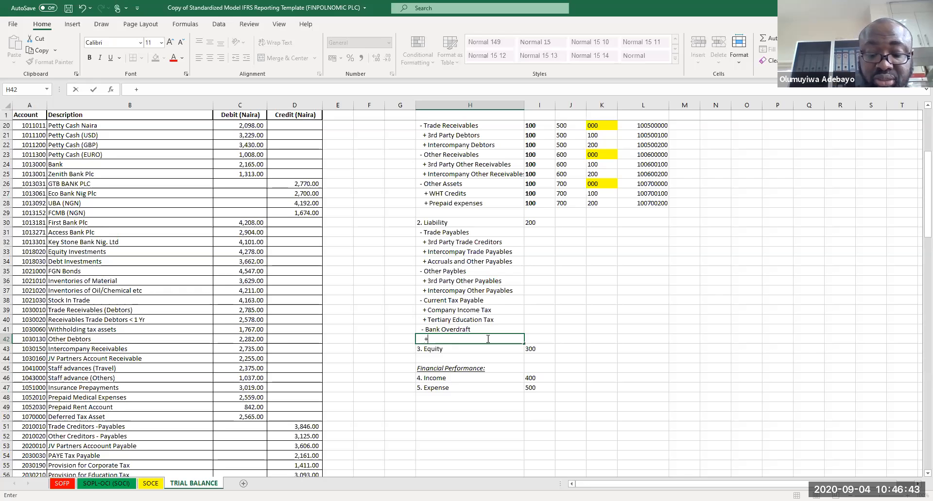
text( over)
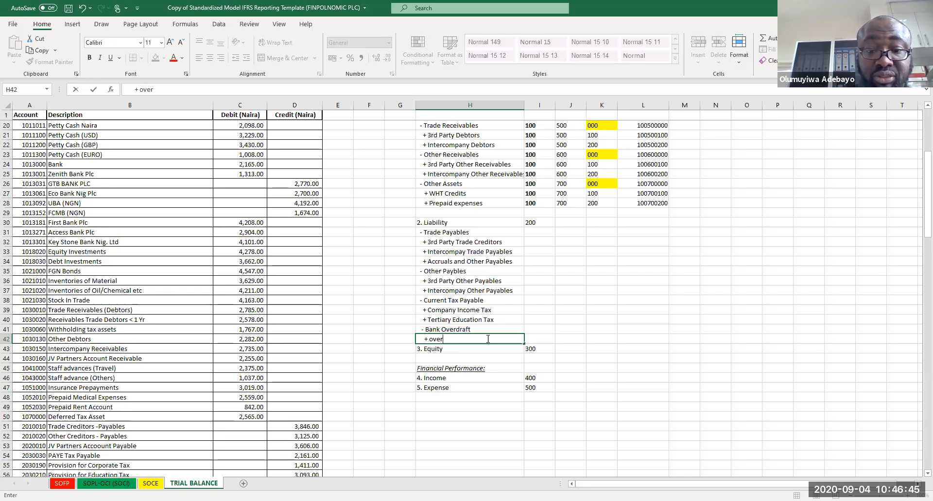
key(BackSpace)
key(BackSpace)
key(BackSpace)
key(BackSpace)
text(open)
key(BackSpace)
text(-line o)
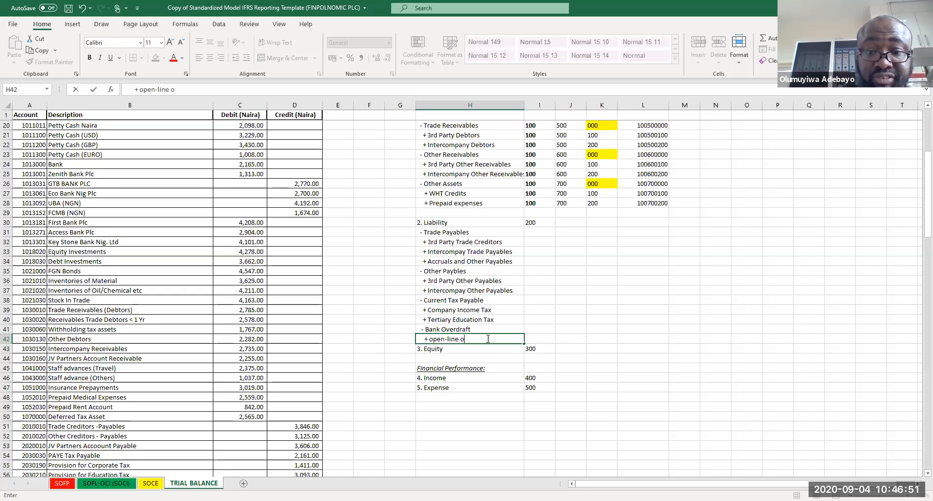
text(f revolving)
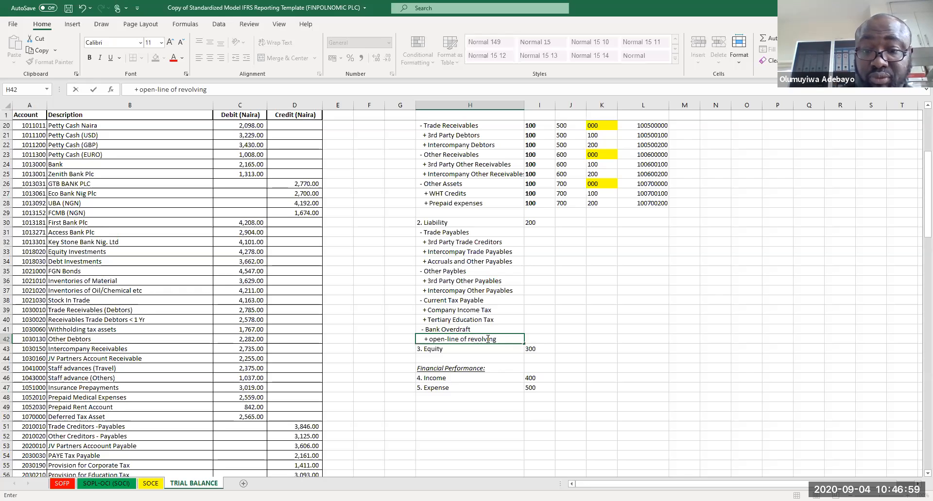
text(overd)
key(BackSpace)
key(BackSpace)
key(BackSpace)
key(BackSpace)
text(O/D)
key(Return)
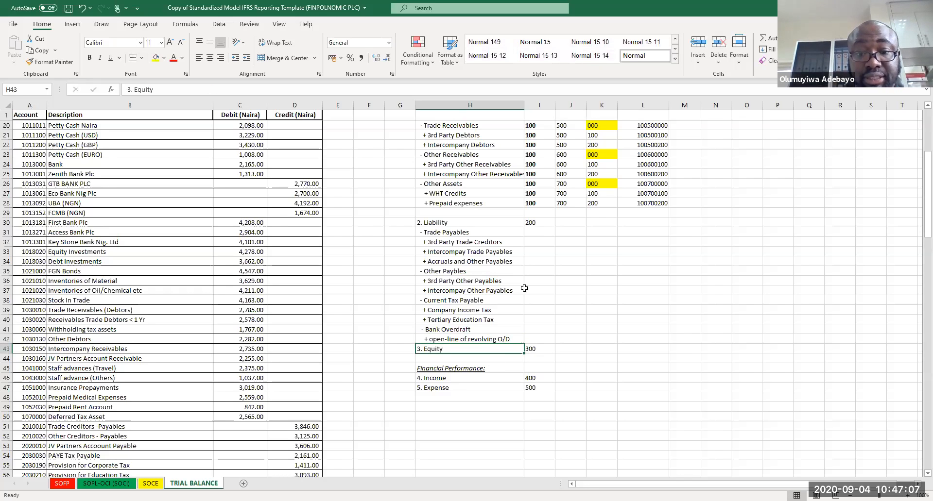
Step: Enter liability sub-class codes 100, 200, 300 and 400 in column J beside Trade Payables, Other Paybles, Current Tax Payable and Bank Overdraft
click(567, 234)
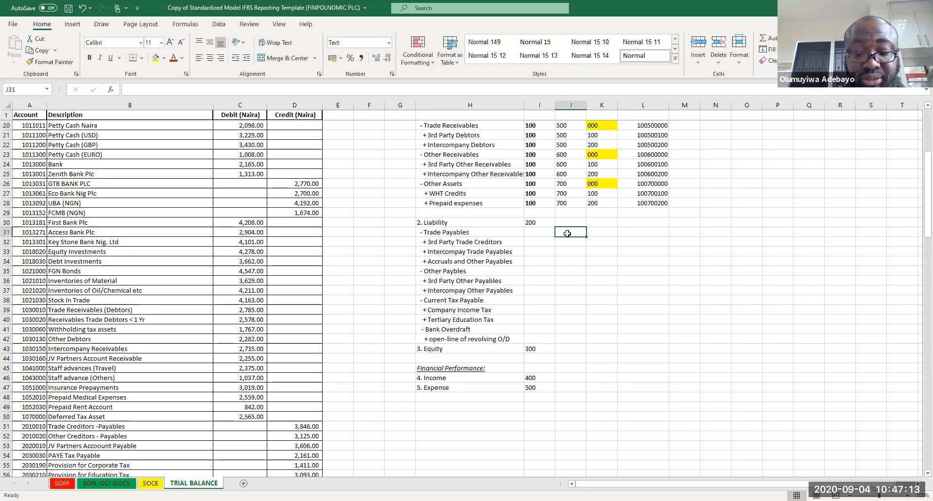
text(100)
key(Return)
key(Return)
key(Return)
key(Return)
text(2000)
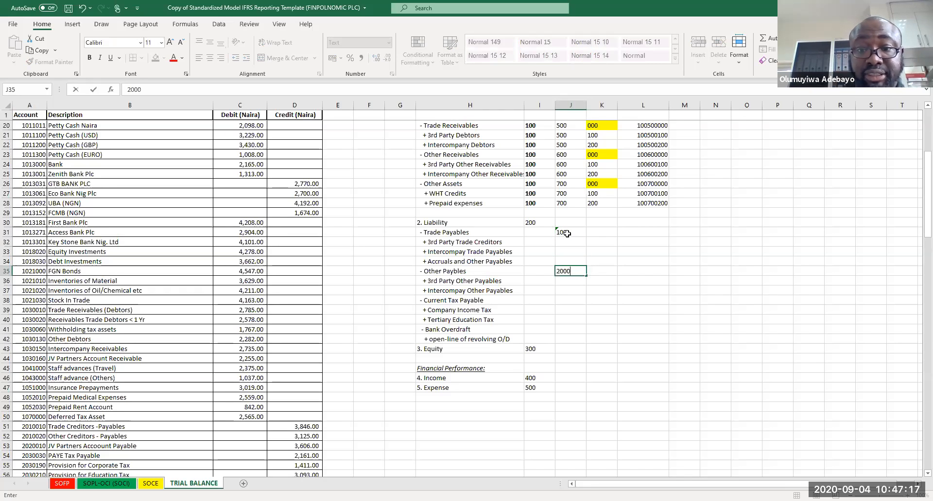
key(Return)
key(Return)
key(Return)
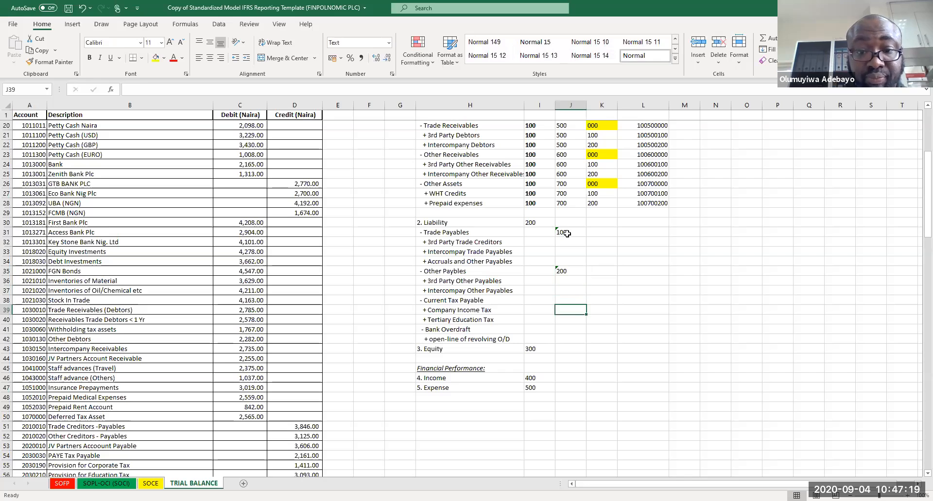
text(300)
key(Return)
key(Return)
key(Return)
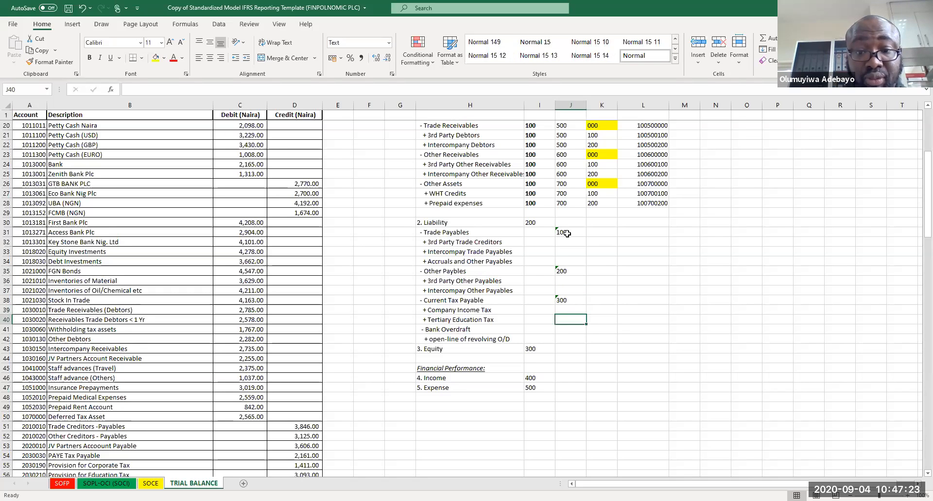
text(400)
key(Return)
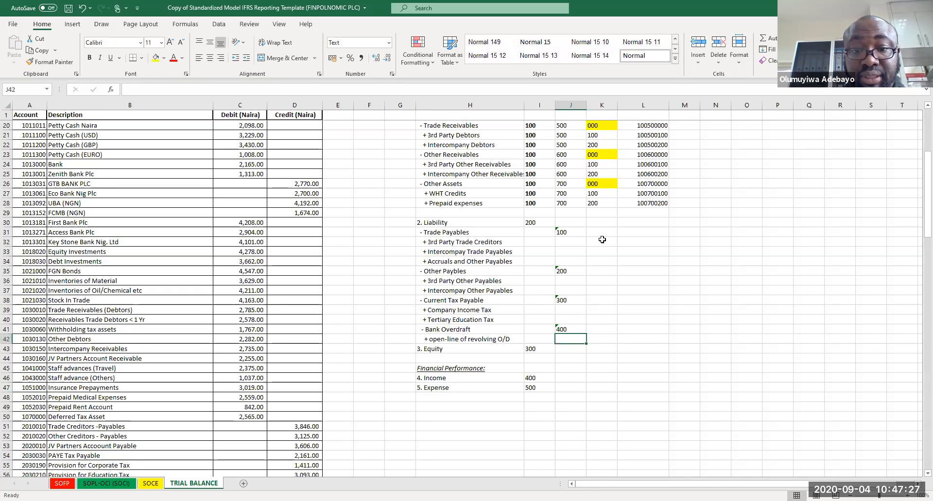
Step: Enter item codes 100 and 200 in column K beside the two Trade Payables items
click(602, 245)
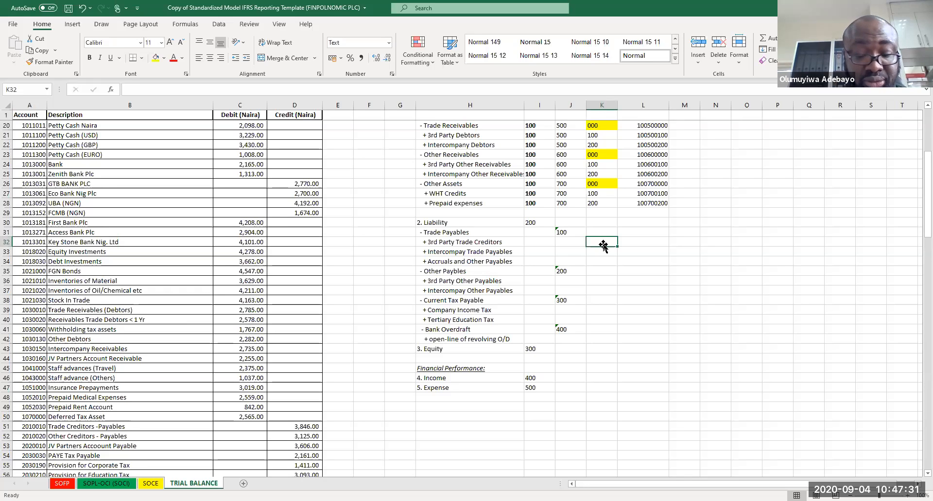
text(100)
key(Return)
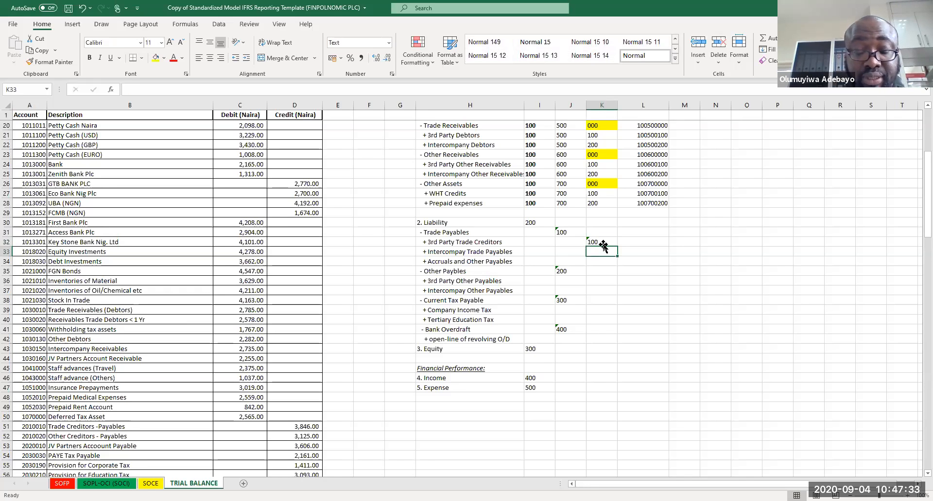
text(200)
key(Return)
key(Return)
Step: Copy the 100 and 200 item codes to the Other Payables and Current Tax Payable items, and enter 100 beside the revolving O/D line
drag(603, 245, 603, 253)
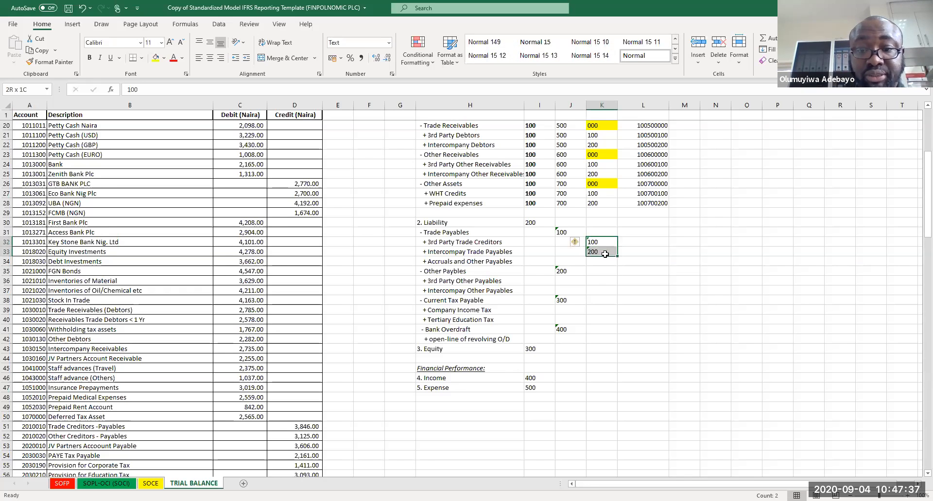
key(ctrl+c)
click(601, 281)
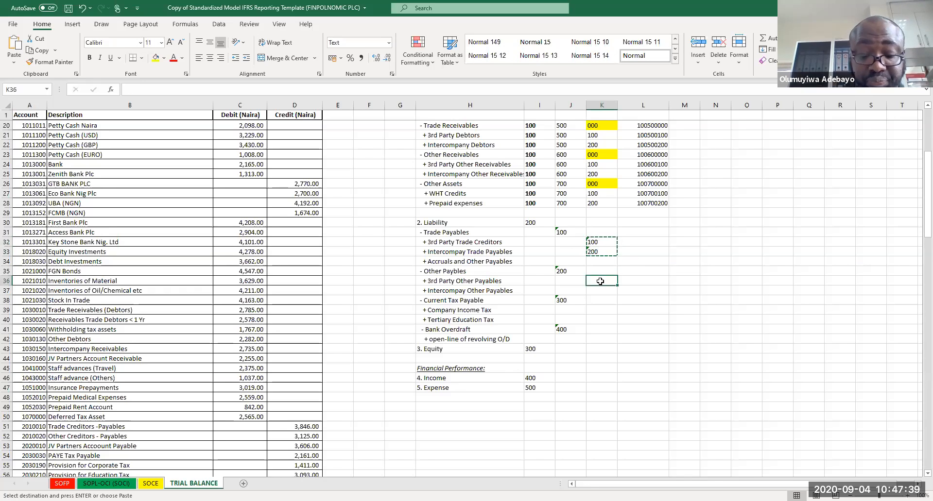
key(ctrl+v)
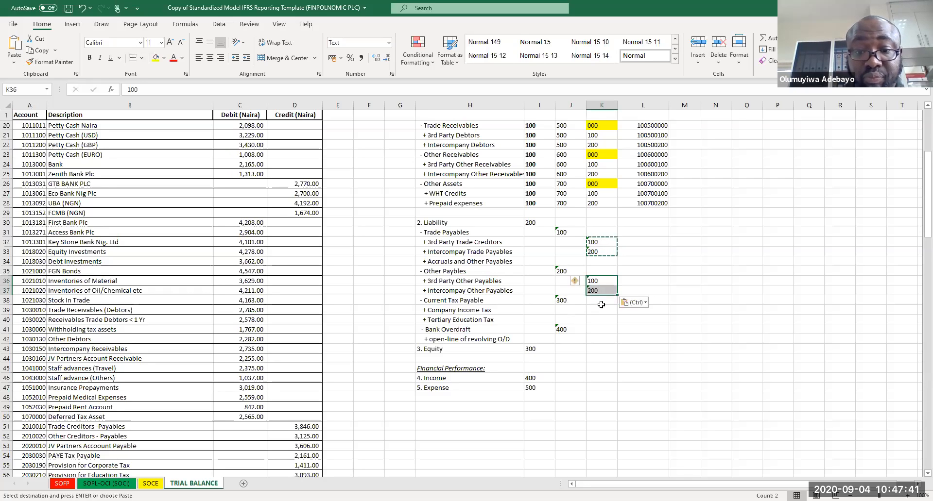
click(599, 314)
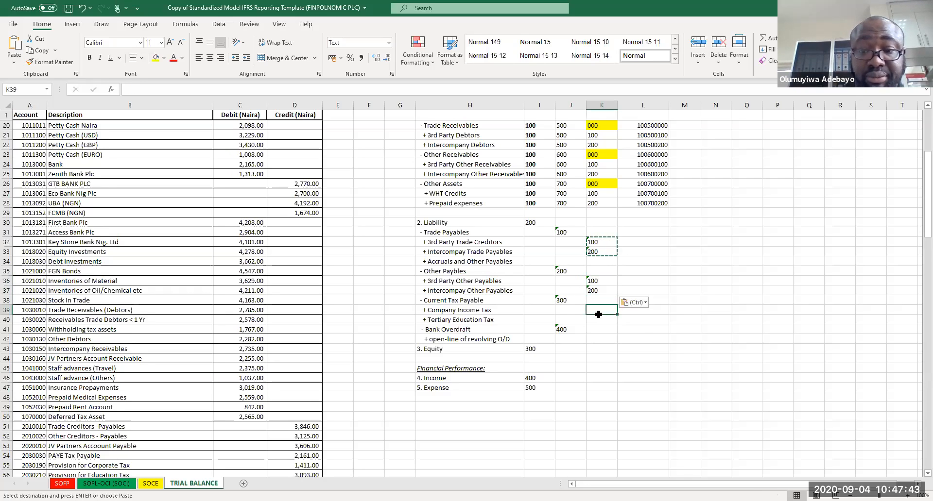
key(ctrl+v)
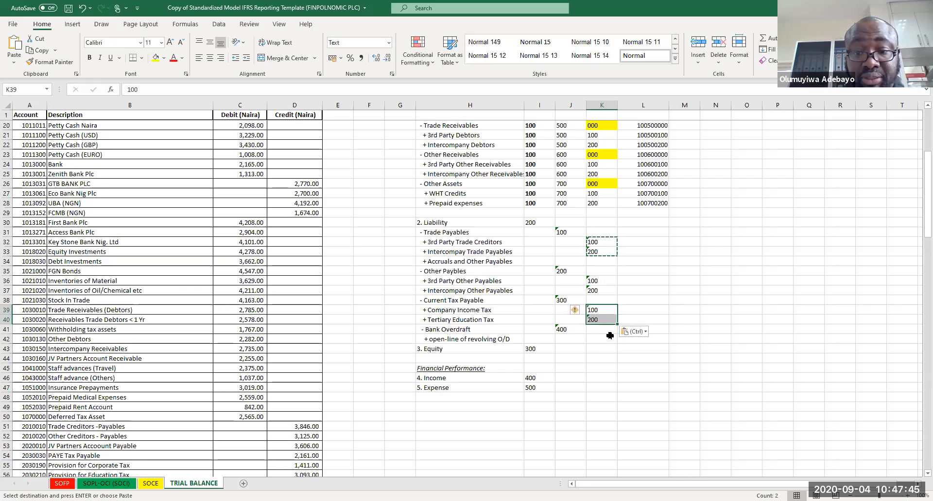
click(610, 336)
text(100)
key(Return)
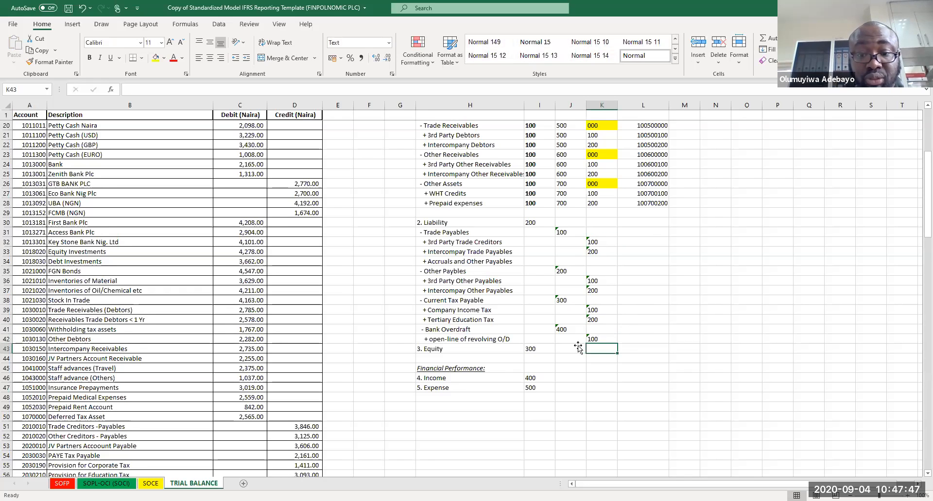
Step: Move the Financial Performance block with Income and Expense down to rows 49–51
drag(432, 369, 534, 398)
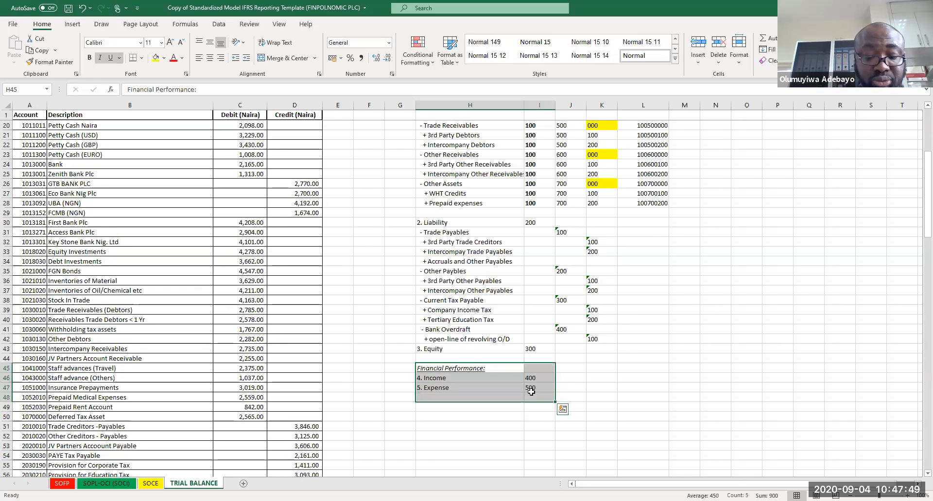
key(ctrl+c)
drag(443, 383, 430, 409)
key(ctrl+c)
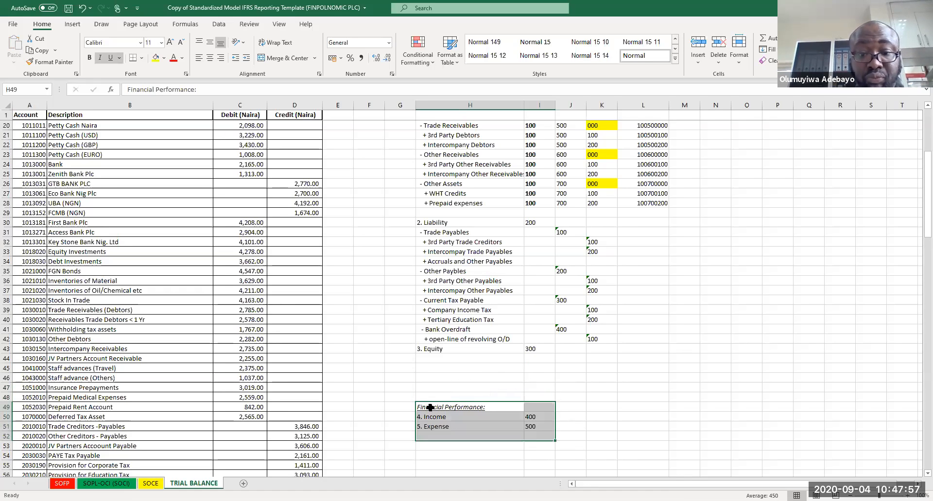
click(438, 359)
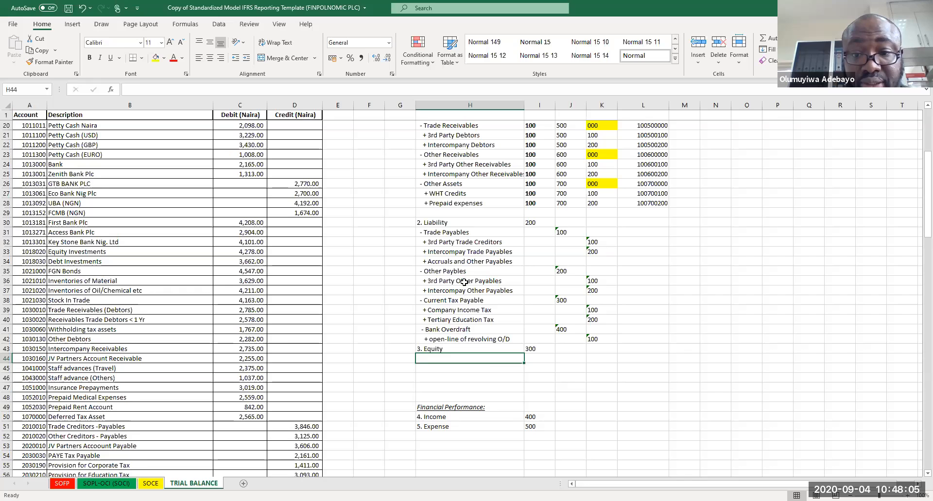
Step: Enter item code 300 in column K beside Accruals and Other Payables
click(601, 264)
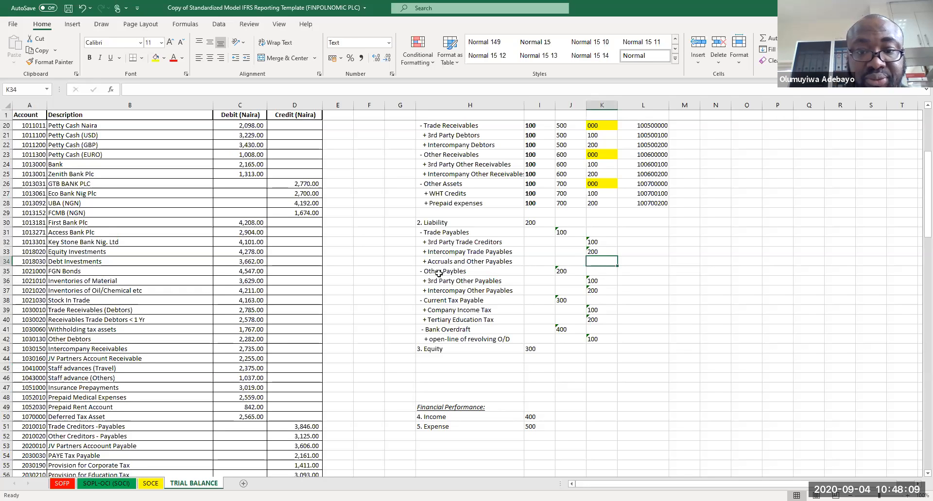
drag(439, 273, 472, 290)
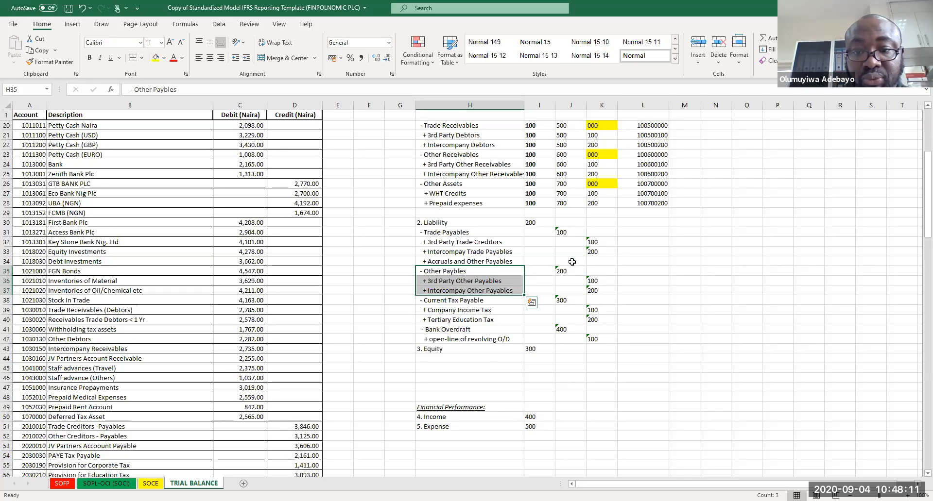
click(589, 261)
text(300)
key(Return)
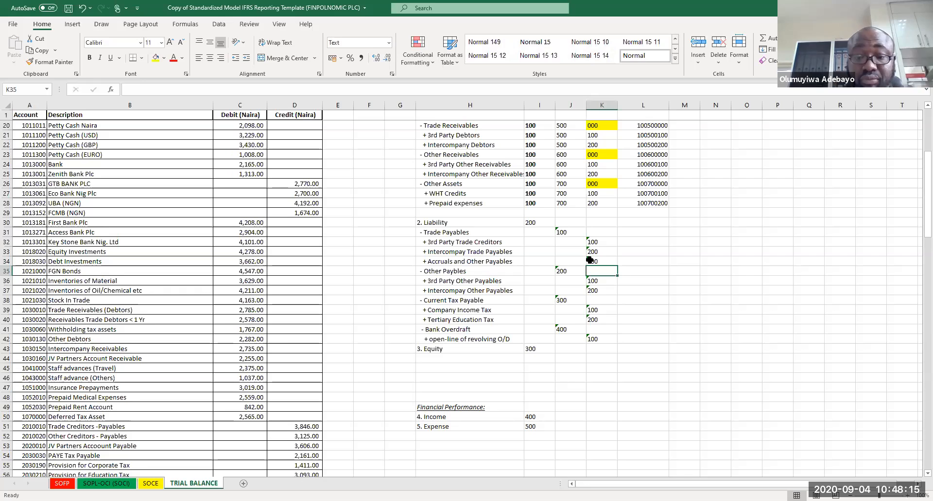
Step: List equity sub-classes Share Capital, Share Premium and Retained Earnings under 3. Equity
double_click(452, 359)
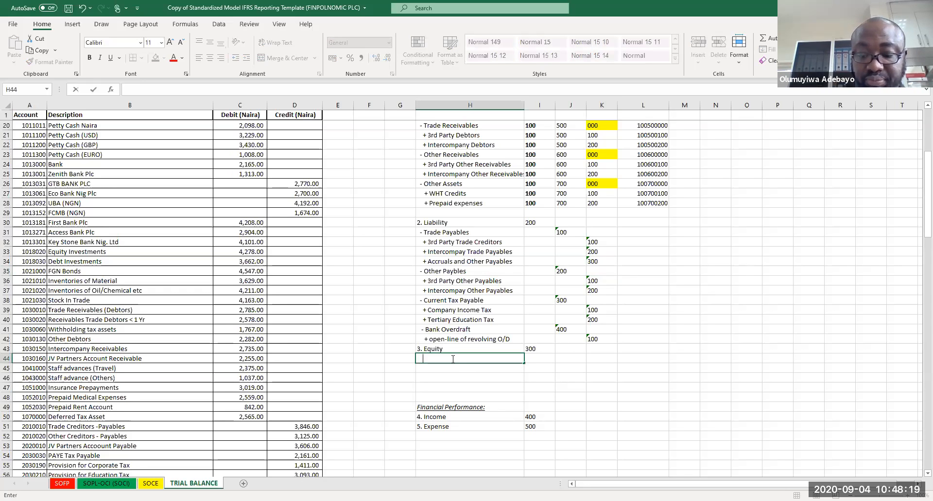
text(- Share Capital)
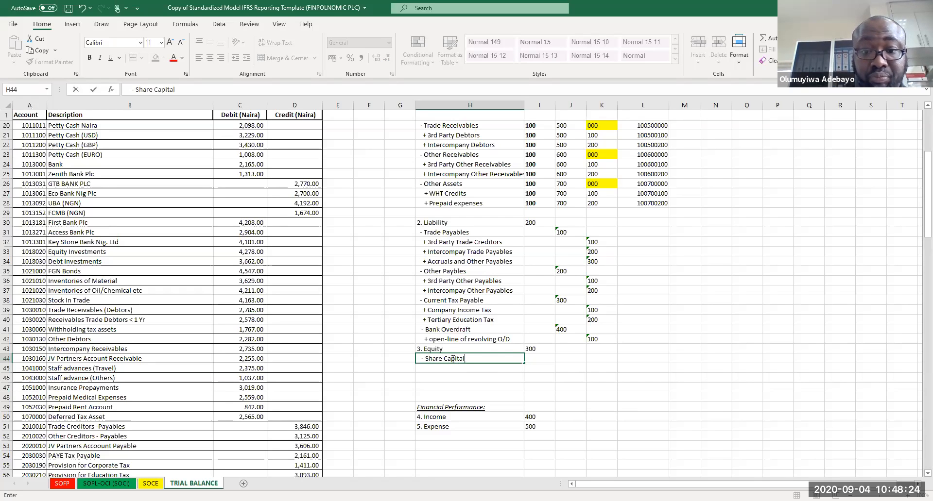
key(Return)
text(-)
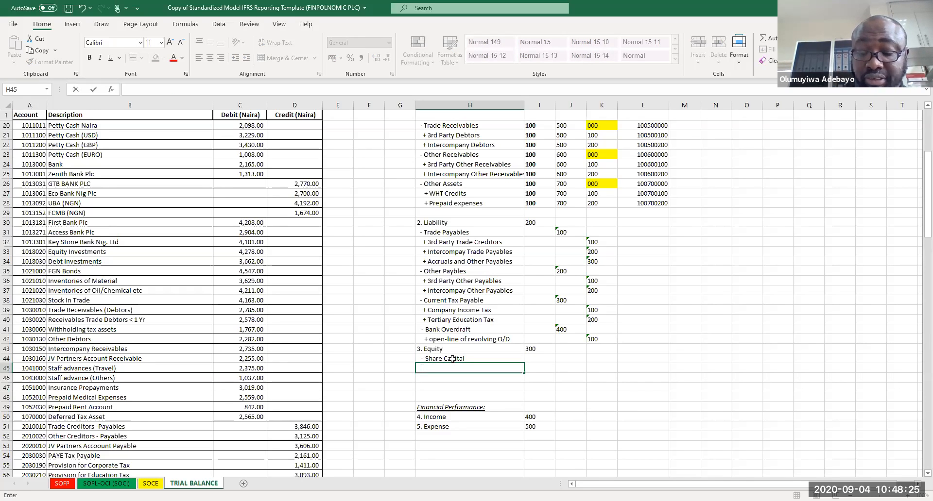
text( Share )
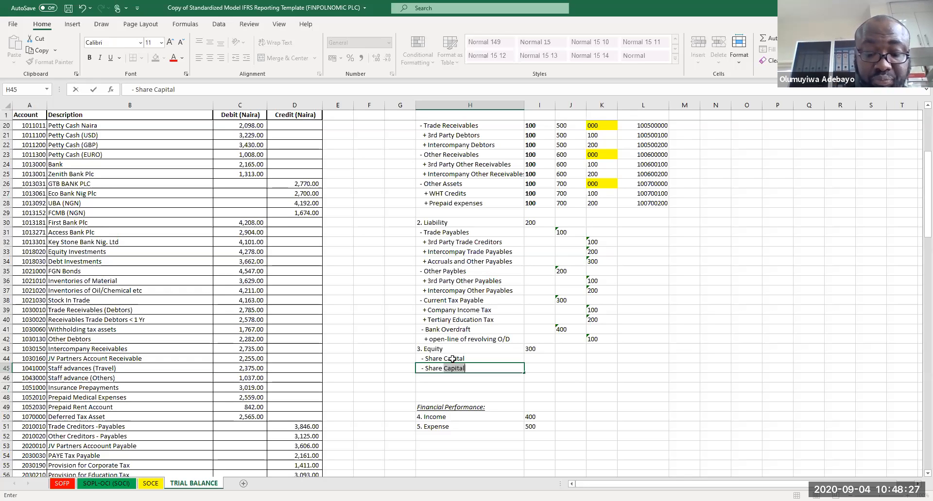
text(Premium)
key(Return)
text(-)
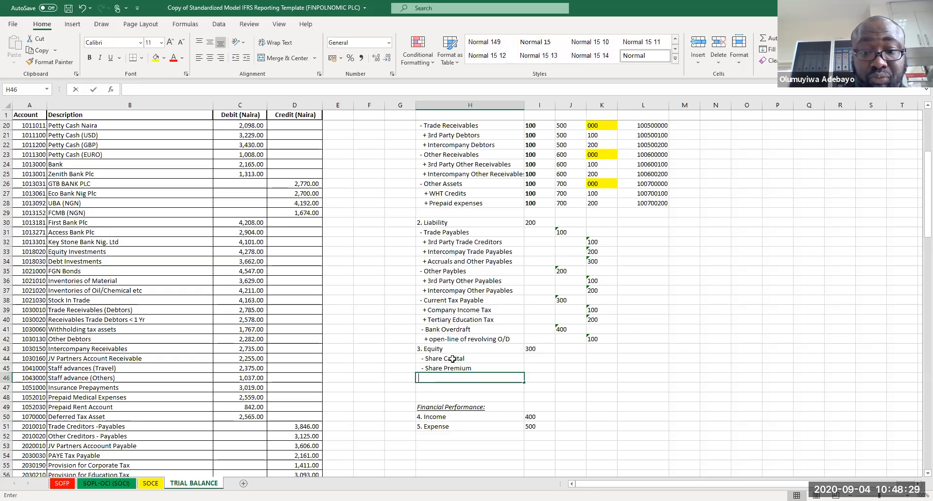
text( Retained Earnings)
key(Return)
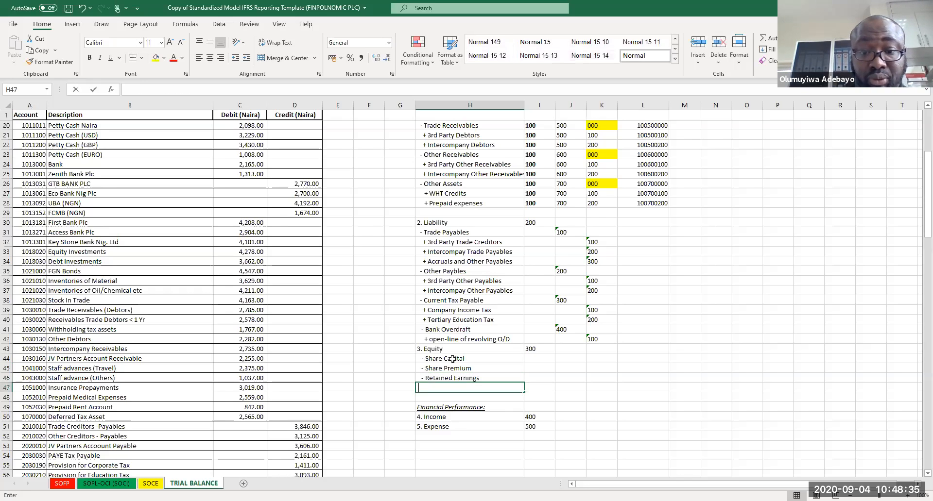
Step: Add Revaluation Reserves and Fair Value Reserve as further equity sub-classes
text(- Rev)
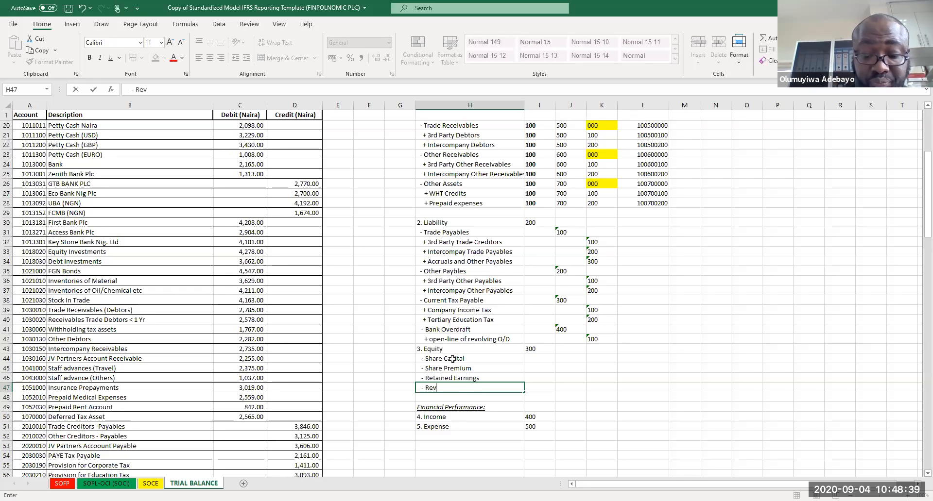
text(aluation Resercv)
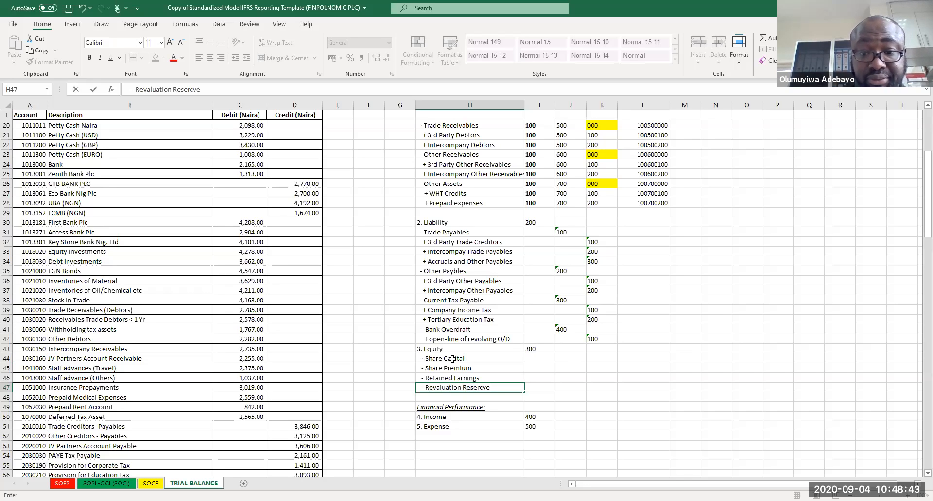
text(ves)
key(Return)
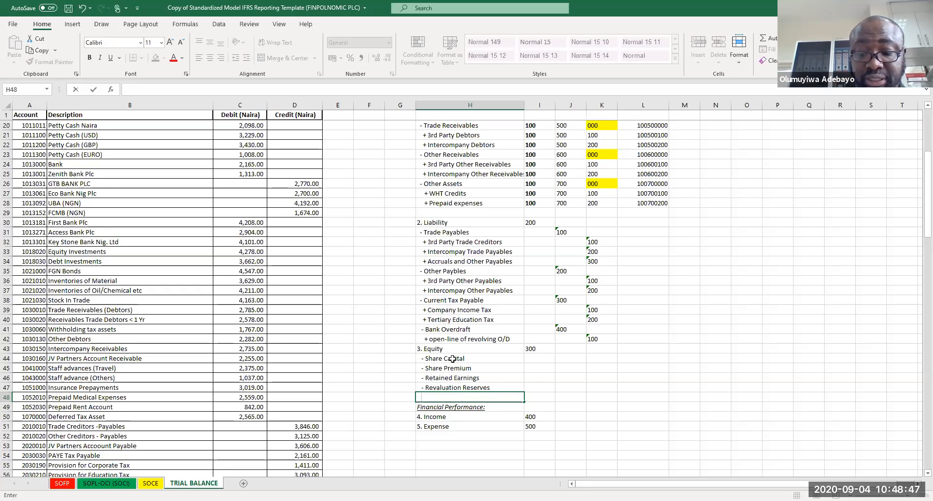
text(- Fair Va)
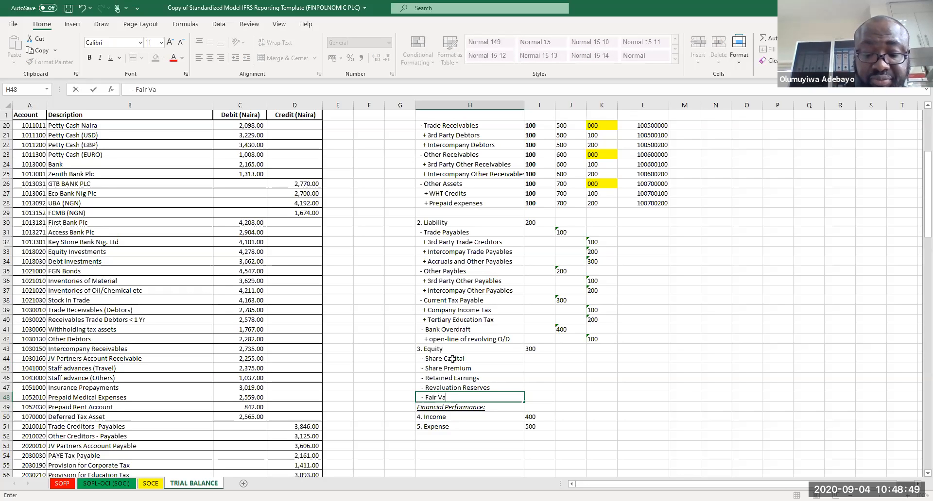
text(lue Reserve)
key(ctrl+Return)
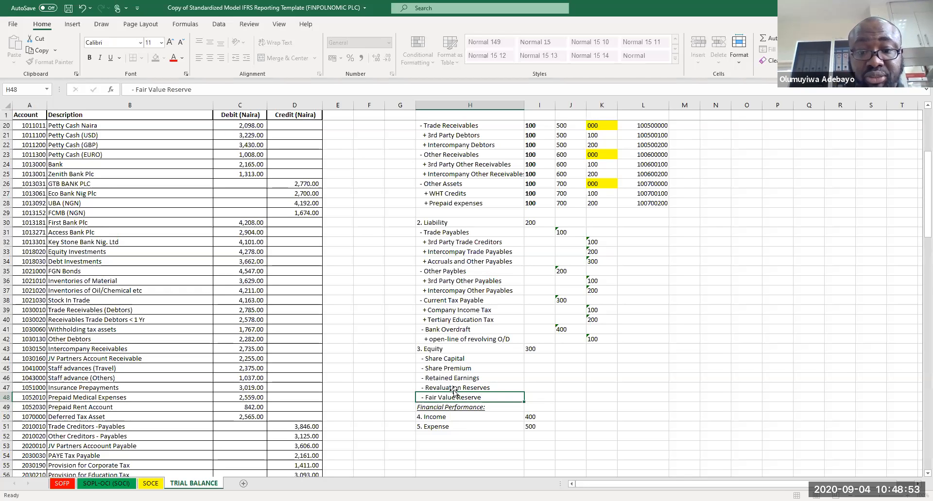
Step: Change the Revaluation Reserves label to Revaluation Reserve
key(ctrl+Up)
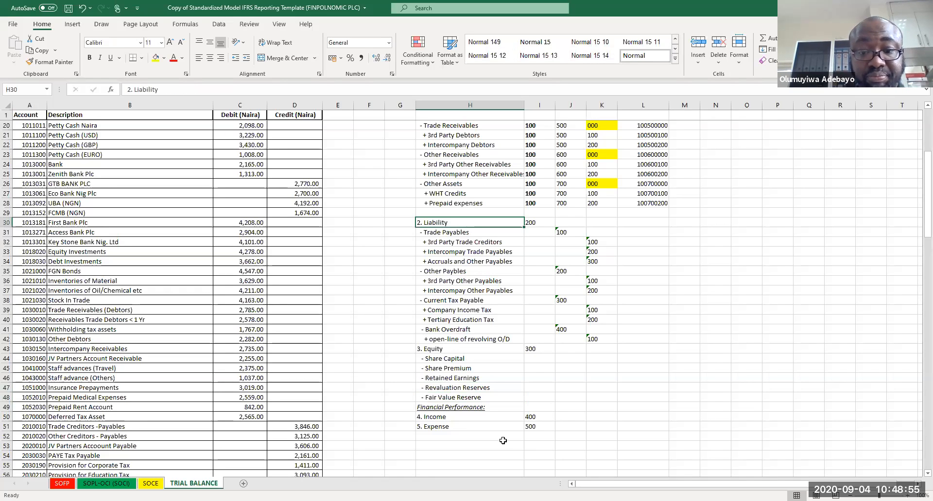
click(493, 385)
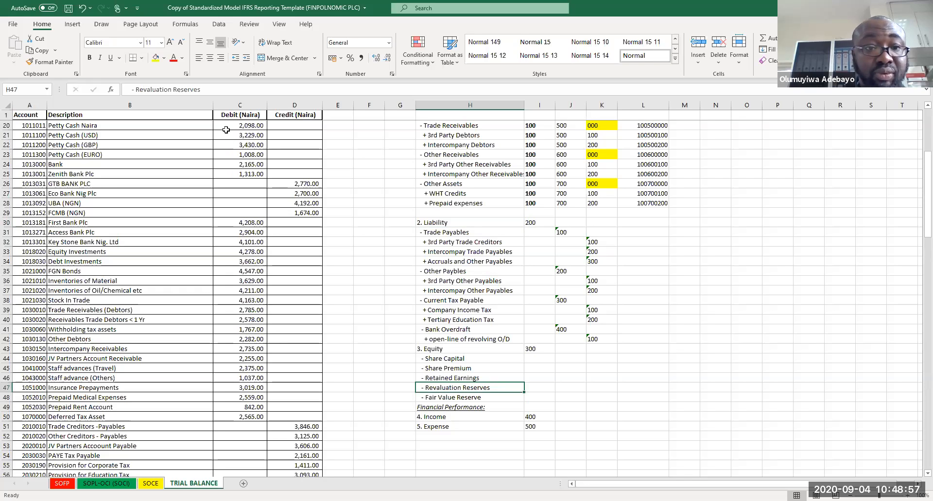
key(BackSpace)
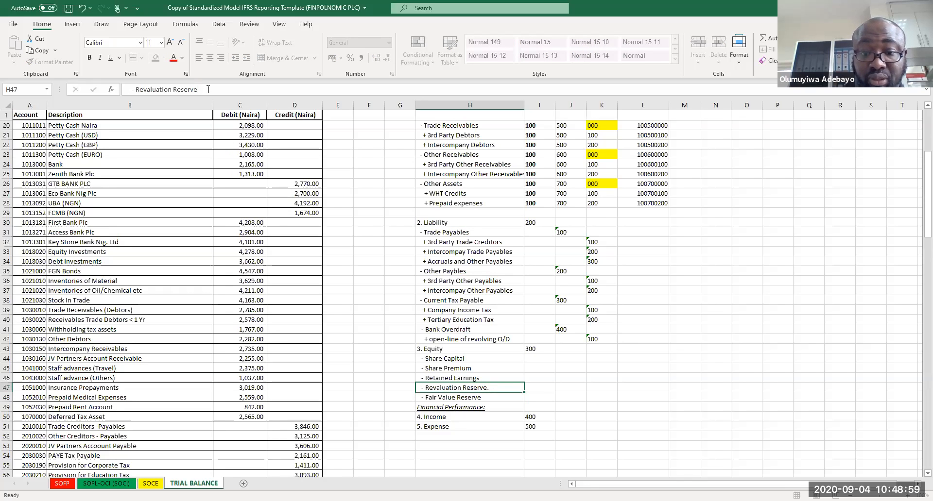
key(Return)
key(Return)
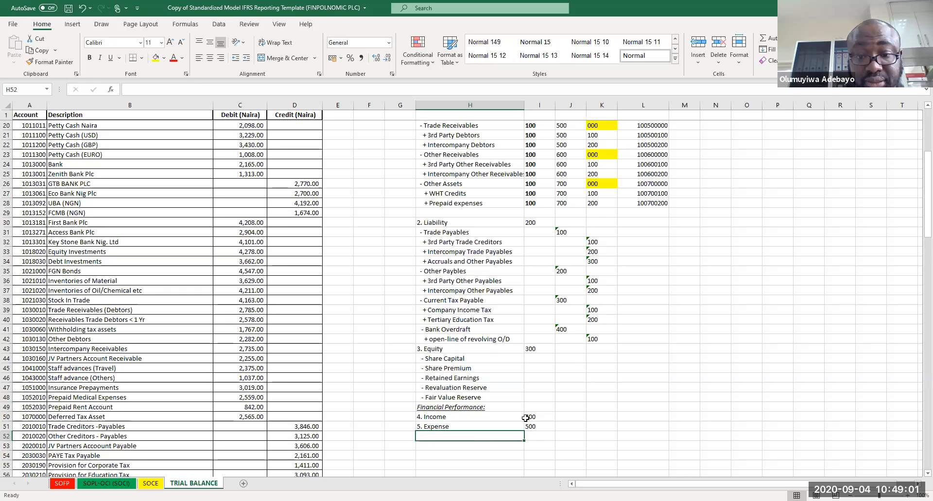
Step: Enter equity sub-class codes 100, 200, 300, 400 and 500 in column J beside the five equity items
click(565, 362)
text(100)
key(Return)
text(200)
key(Return)
text(300)
key(Return)
text(400)
key(Return)
text(500)
key(Tab)
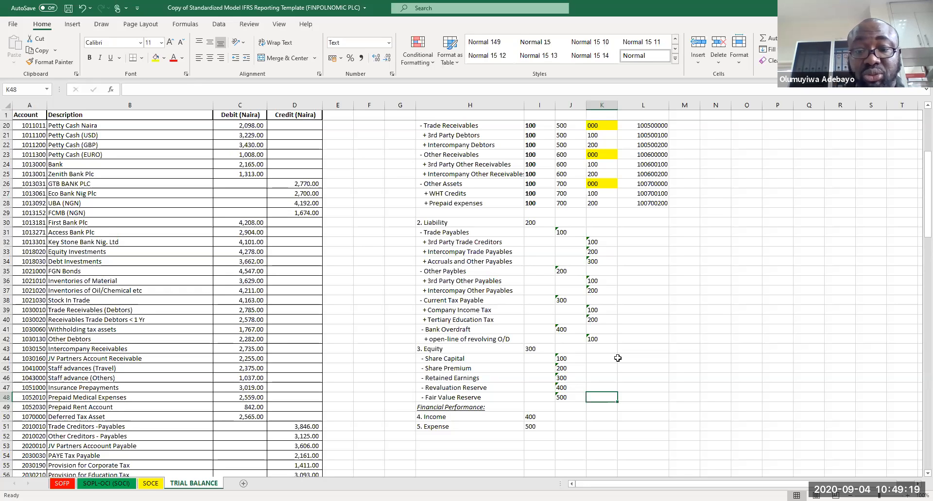
Step: Highlight in yellow the empty code cells beside Liability, its sub-classes, Equity and the equity items
click(608, 362)
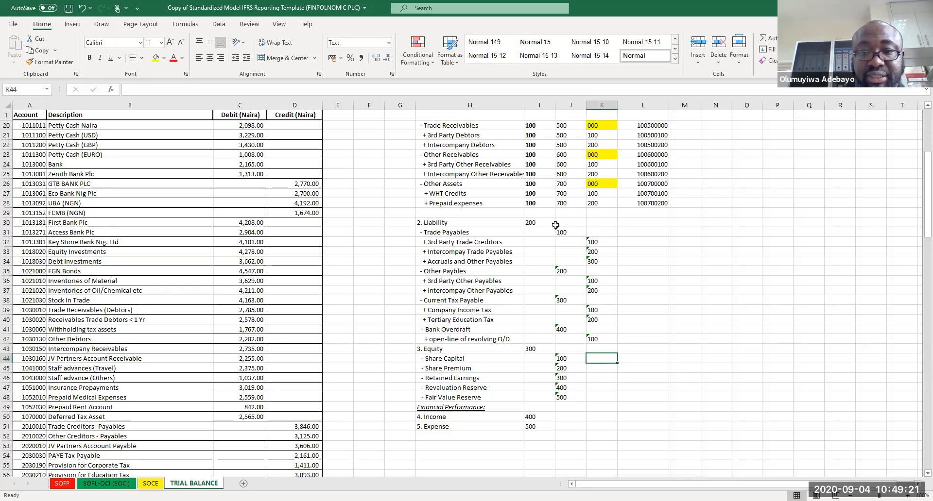
drag(568, 223, 591, 221)
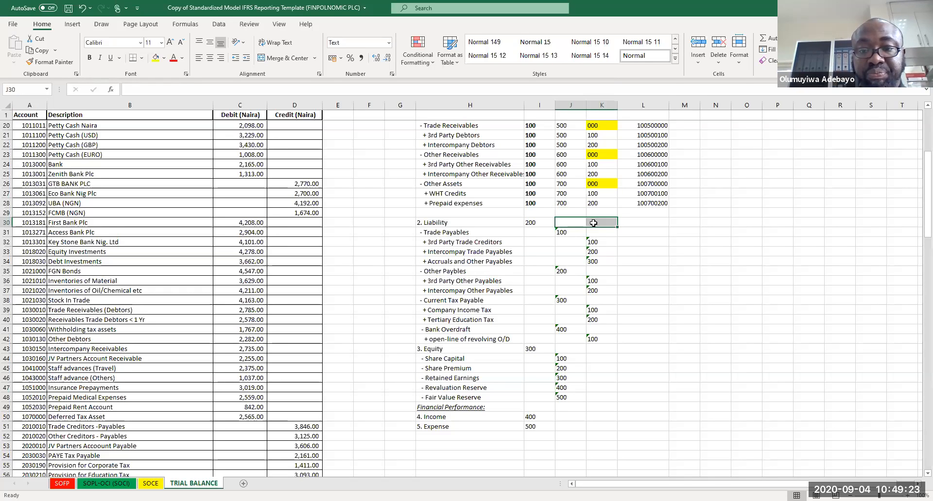
ctrl+click(595, 231)
ctrl+click(597, 271)
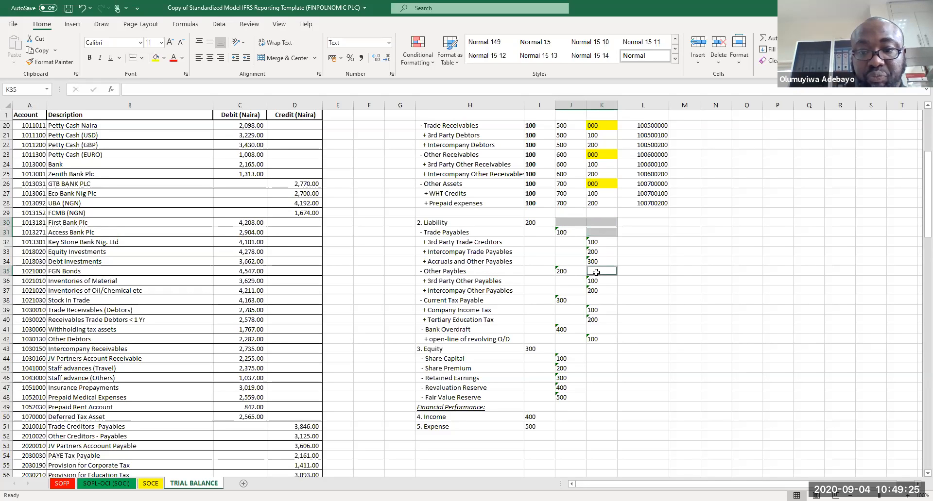
ctrl+click(597, 299)
ctrl+click(596, 330)
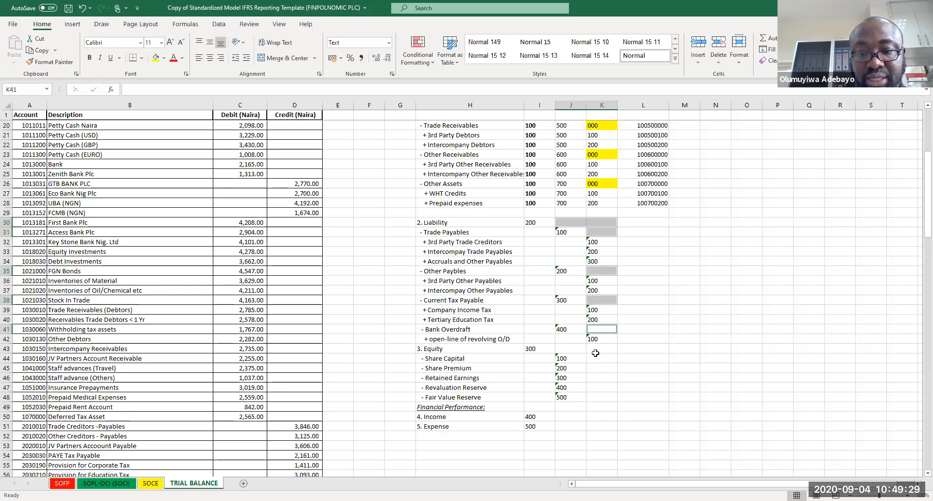
ctrl+drag(573, 358, 581, 349)
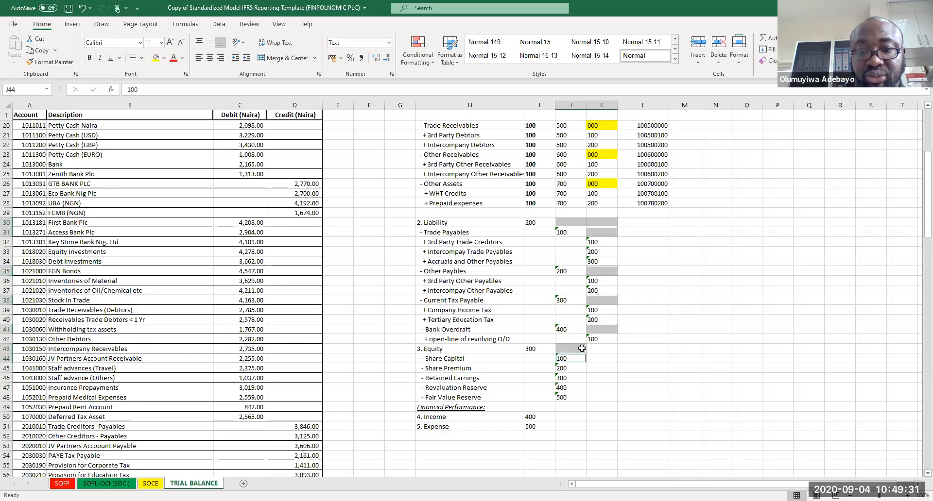
drag(572, 223, 616, 225)
ctrl+click(608, 235)
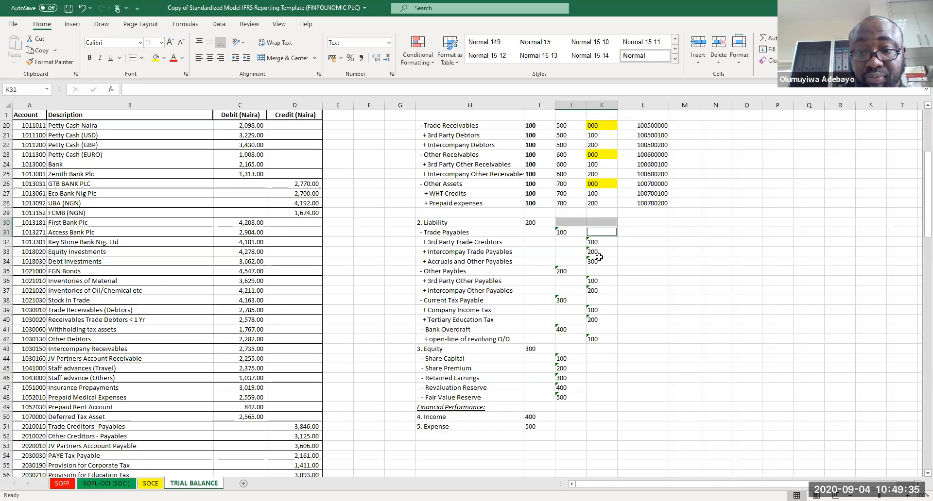
ctrl+click(597, 270)
ctrl+click(605, 298)
ctrl+click(601, 327)
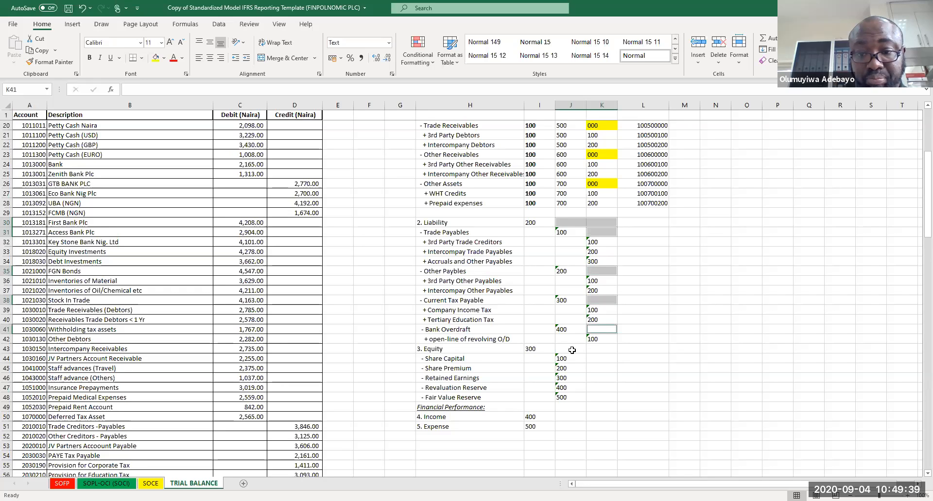
ctrl+click(568, 351)
ctrl+click(606, 351)
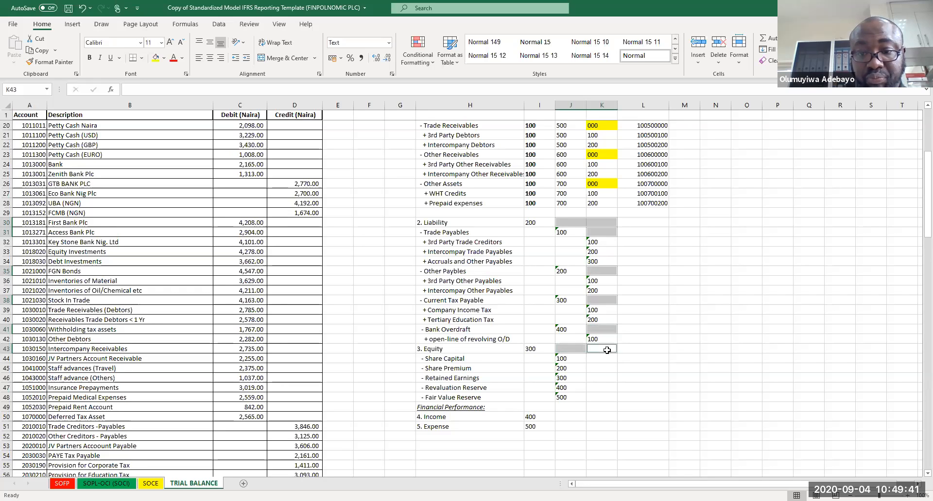
drag(605, 358, 602, 396)
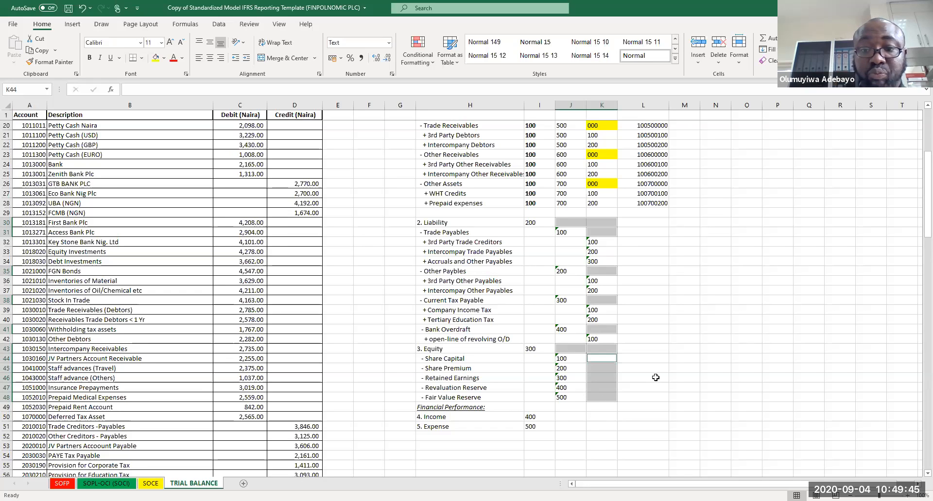
click(156, 58)
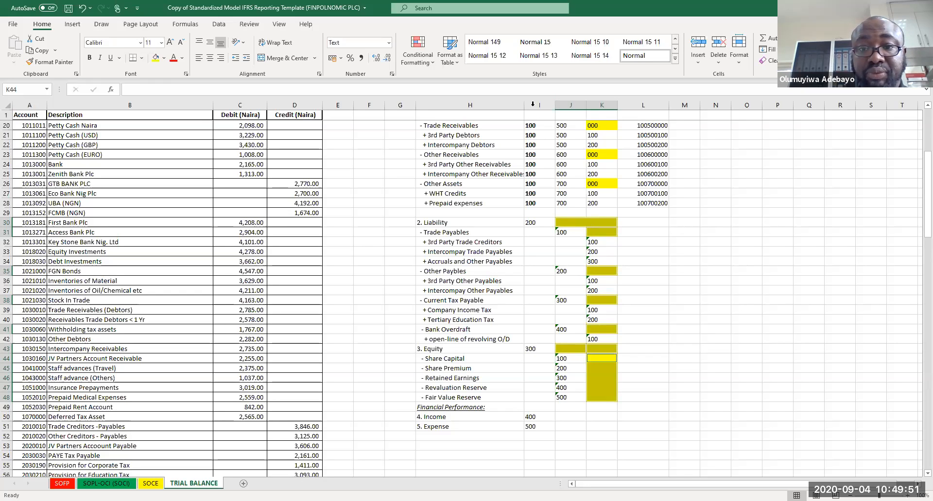
drag(535, 105, 610, 112)
right_click(610, 112)
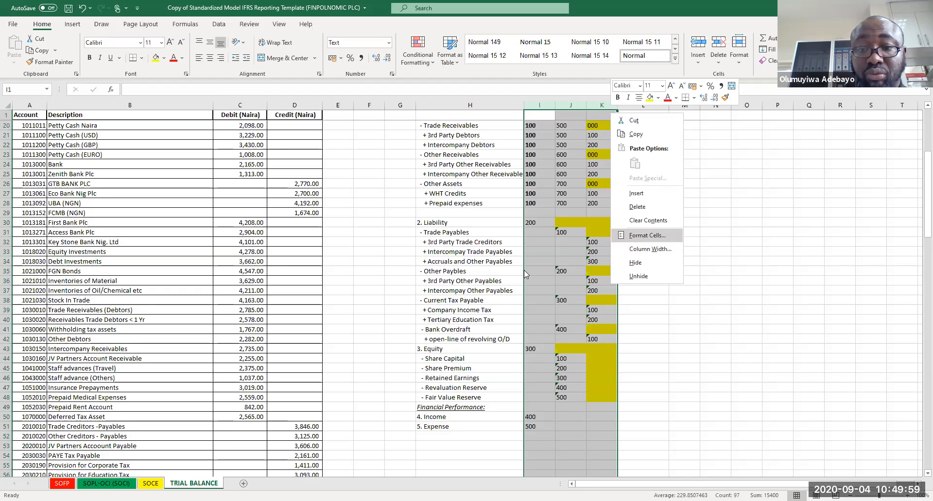
key(Return)
click(702, 338)
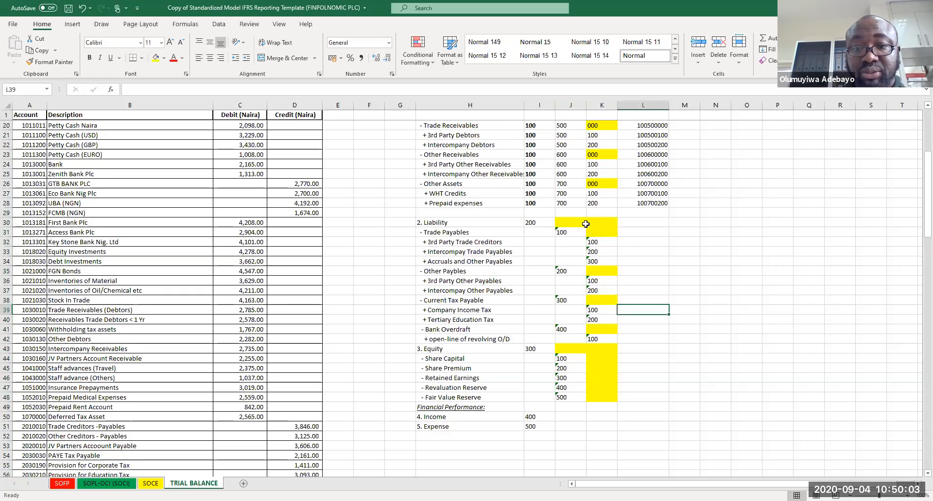
Step: Fill the highlighted liability and equity code cells with the placeholder code 000
click(578, 224)
text(000)
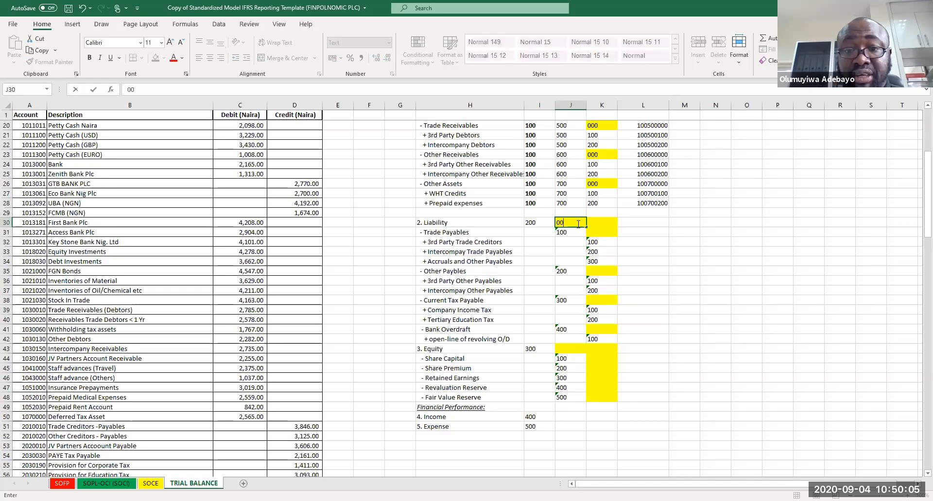
key(Tab)
text(000)
key(Return)
text(000)
key(Return)
key(Return)
key(Return)
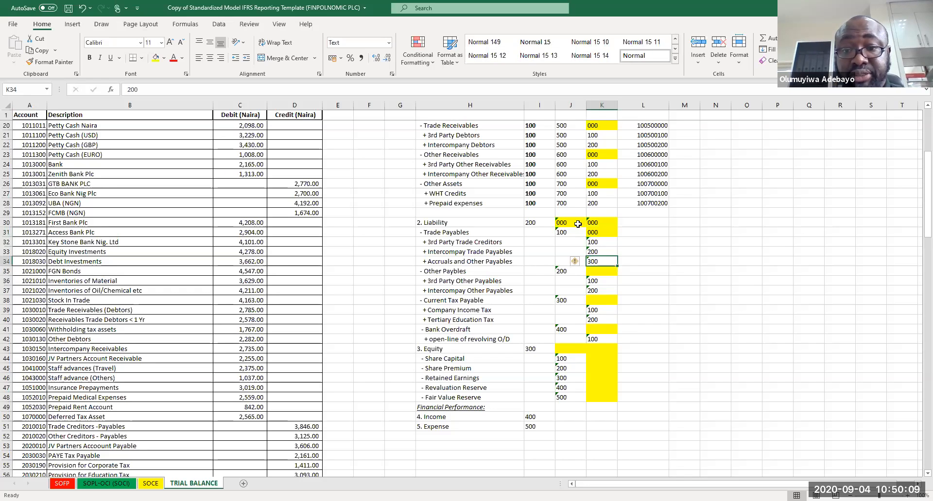
key(Return)
text(000)
key(Return)
key(Return)
key(Return)
text(000)
key(Return)
key(Return)
key(Return)
key(Return)
key(Up)
text(000)
key(Return)
key(Return)
text(000)
click(671, 290)
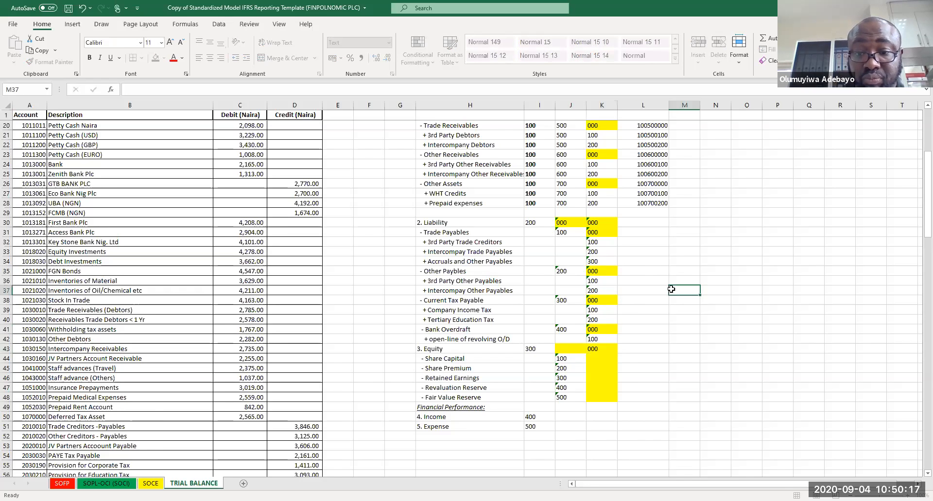
Step: Copy the 000 placeholder into the highlighted equity code cells beside Share Capital through Fair Value Reserve, then save the workbook
click(605, 352)
key(ctrl+c)
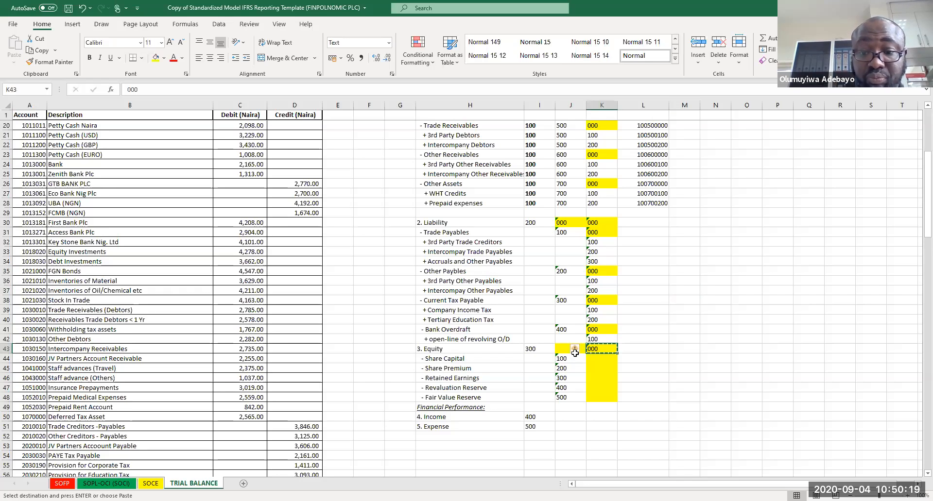
key(Left)
drag(602, 360, 601, 399)
key(ctrl+v)
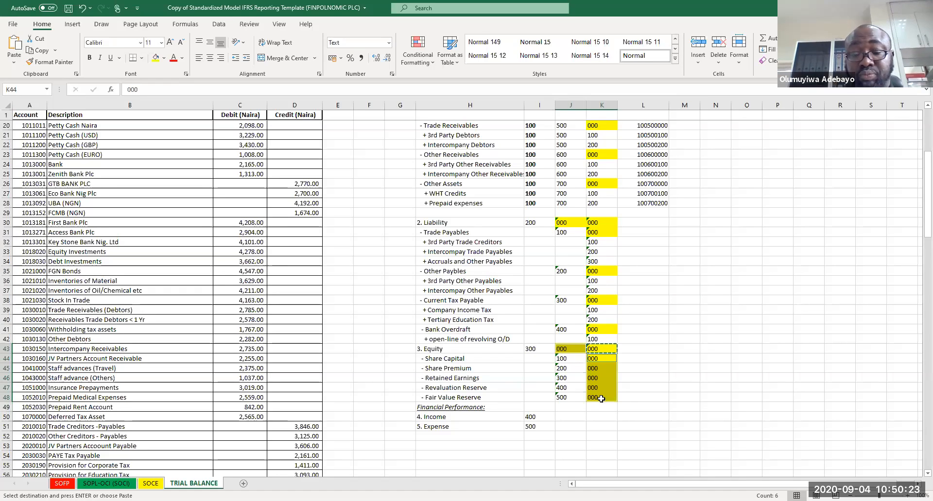
click(645, 376)
key(Escape)
key(ctrl+s)
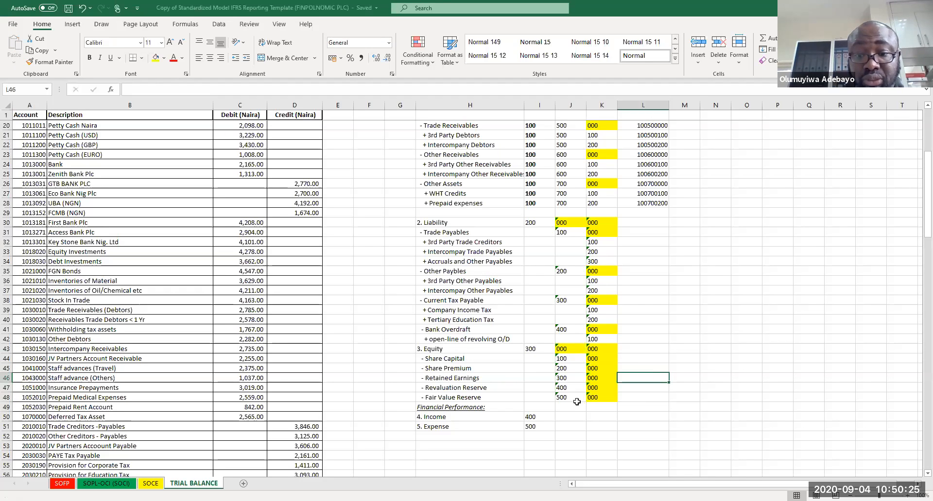
Step: Move the 5. Expense line and its 500 code four rows down to make room under Income
click(427, 427)
drag(508, 426, 528, 428)
key(ctrl+c)
key(Down)
key(Down)
key(Down)
key(Down)
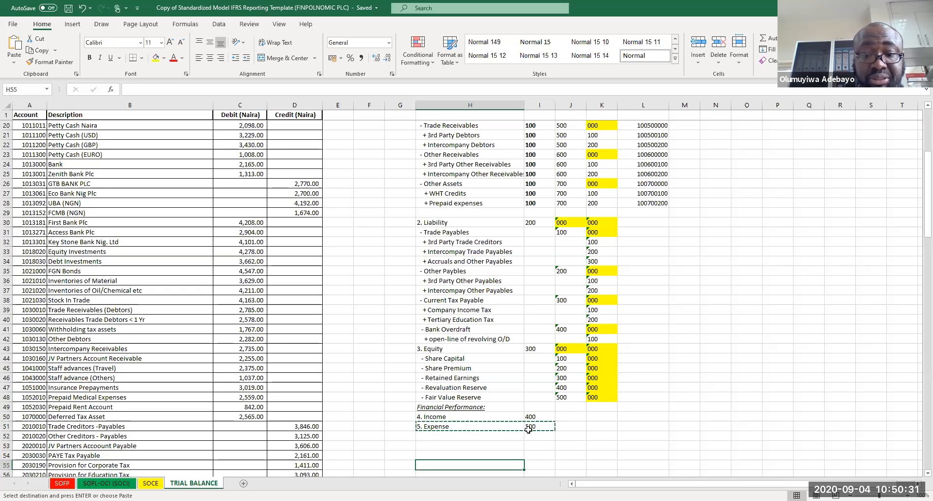
key(Return)
key(Down)
key(Down)
key(Down)
key(Down)
key(Down)
key(Down)
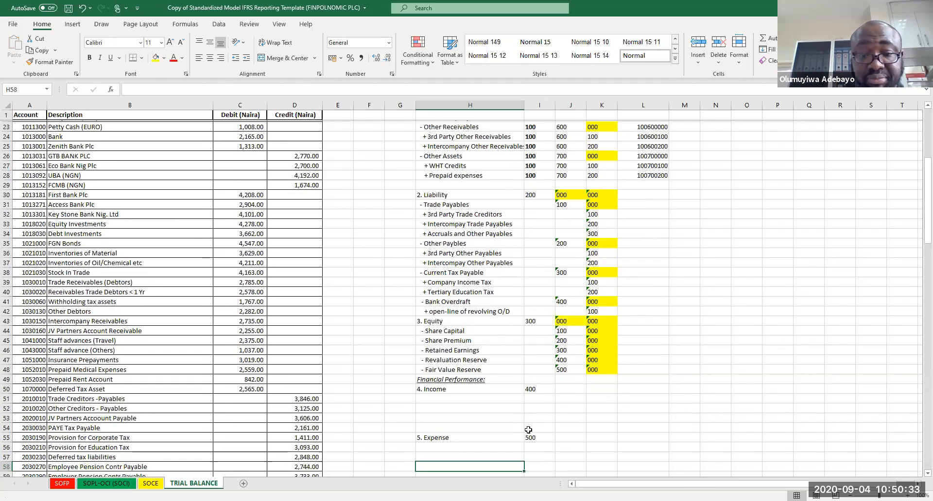
Step: Add a '- Revenue' sub-class line directly under 4. Income
click(483, 370)
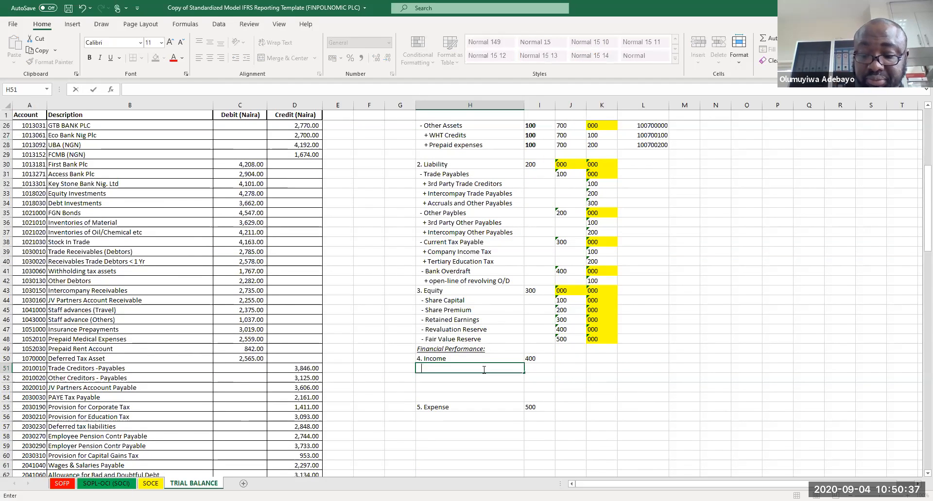
text(+ Revenue)
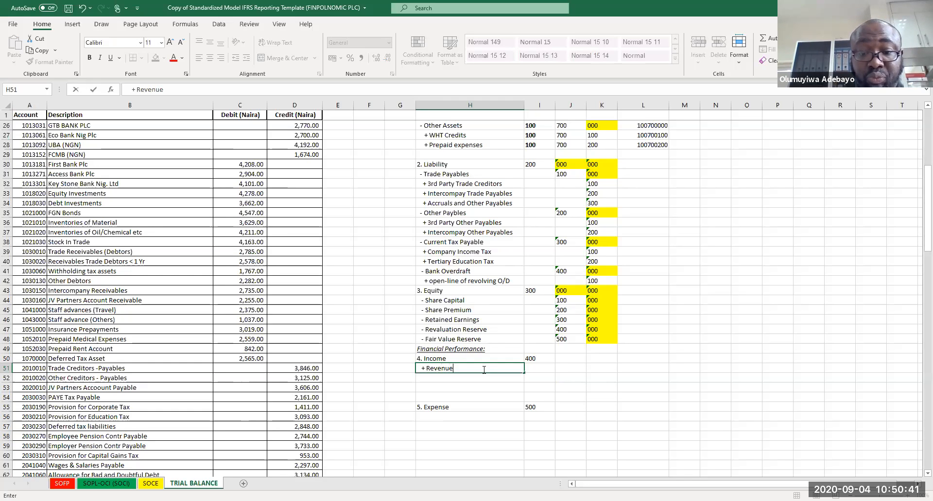
key(Return)
click(474, 368)
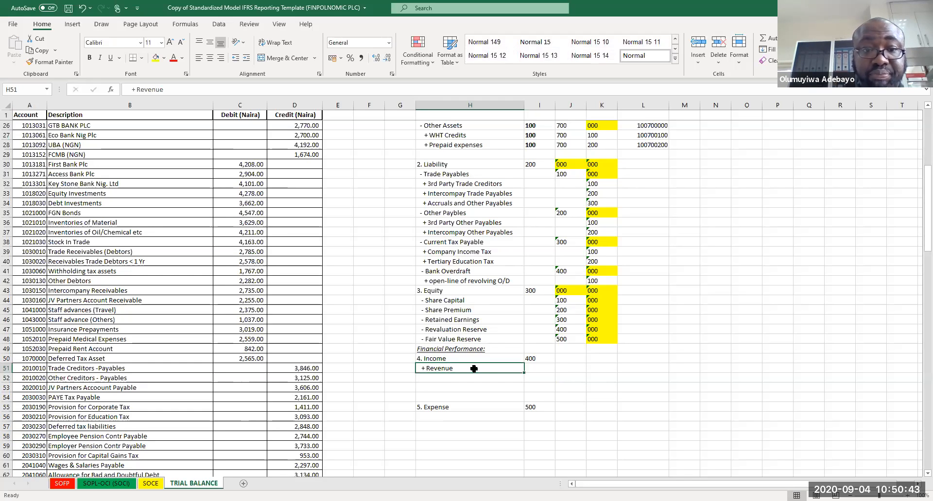
click(135, 89)
key(BackSpace)
text(-)
key(Return)
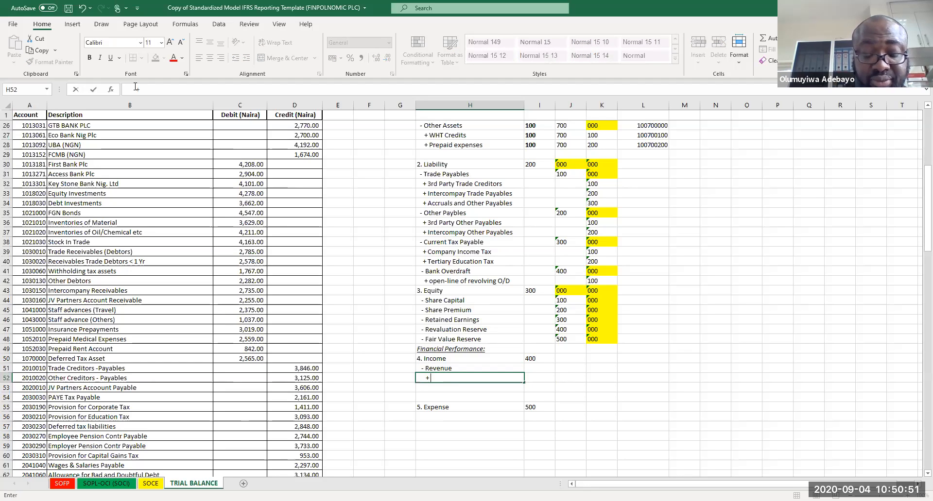
Step: Enter '+ Sales of PMS' as the first revenue item below Revenue
text(+ Sales of)
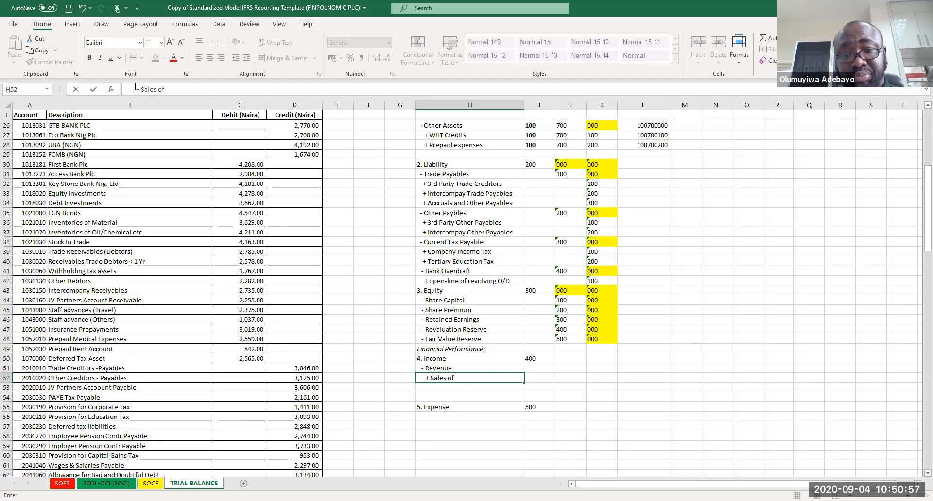
text(PMS)
key(Return)
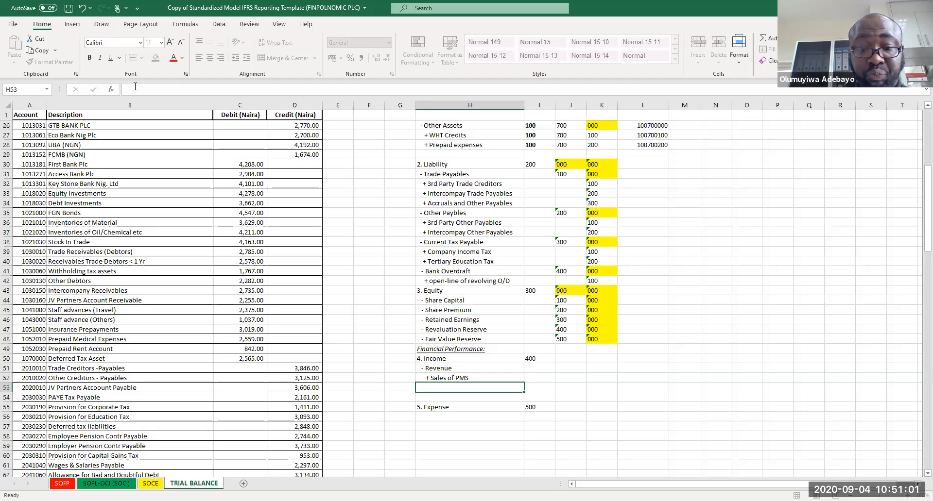
key(BackSpace)
key(Up)
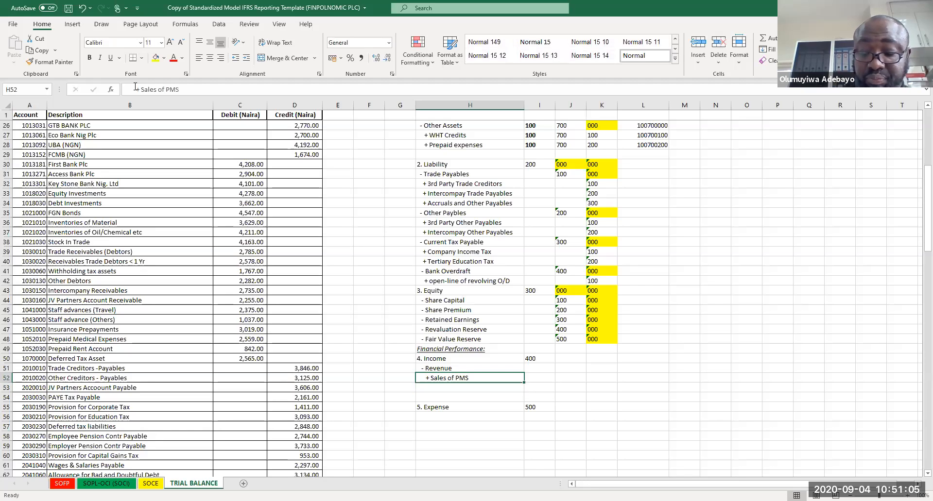
key(Down)
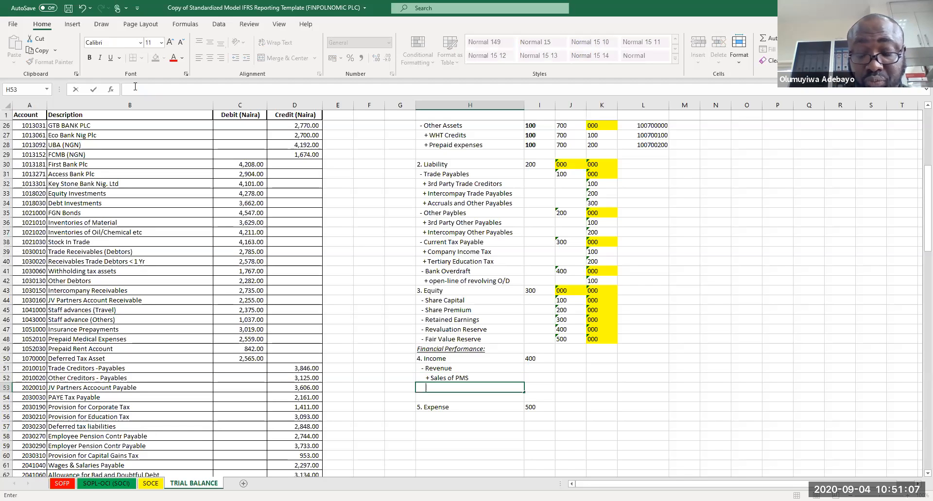
Step: Enter '+ Sales o AGO' as the second revenue item
text(+)
key(BackSpace)
key(BackSpace)
text(Sales)
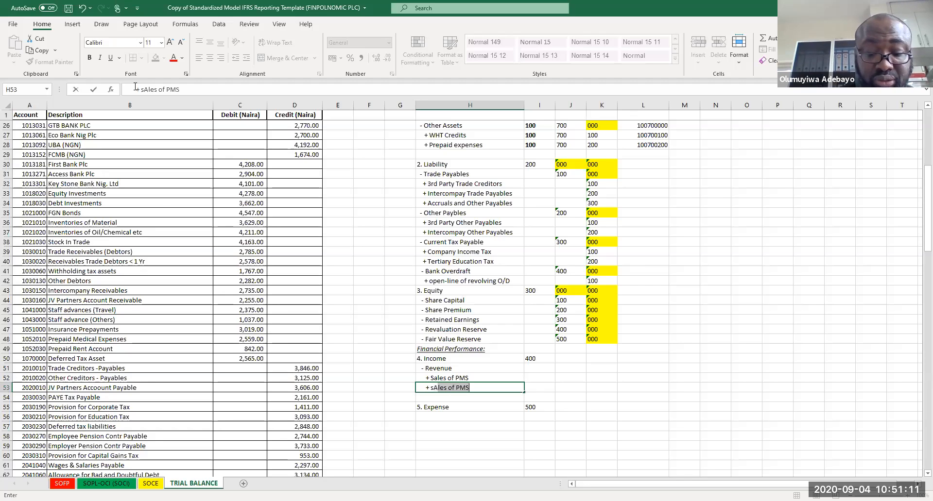
text( o AGO)
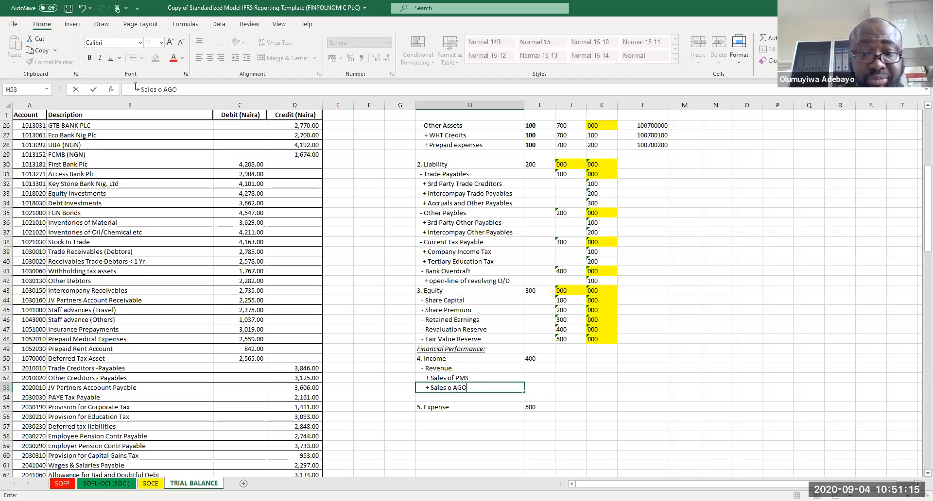
key(Return)
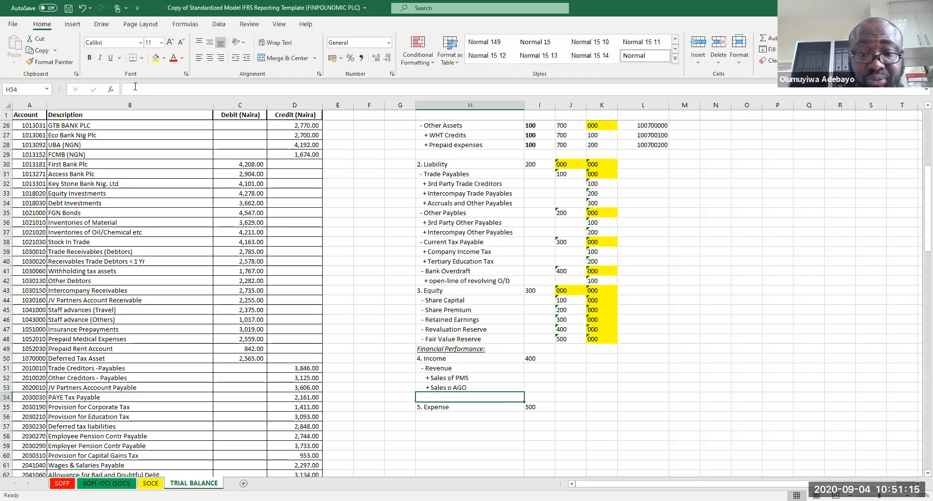
Step: Enter '+ Sales of DPK' as the third revenue item
text(+)
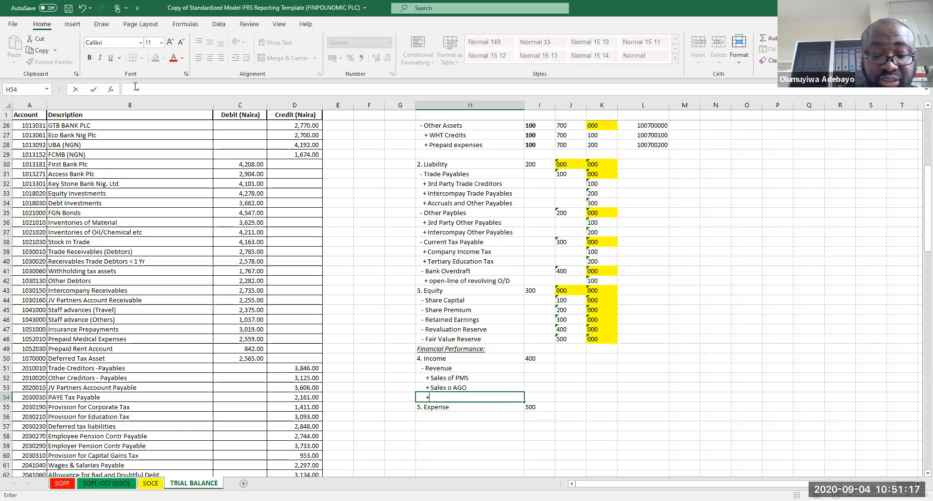
text( Sales)
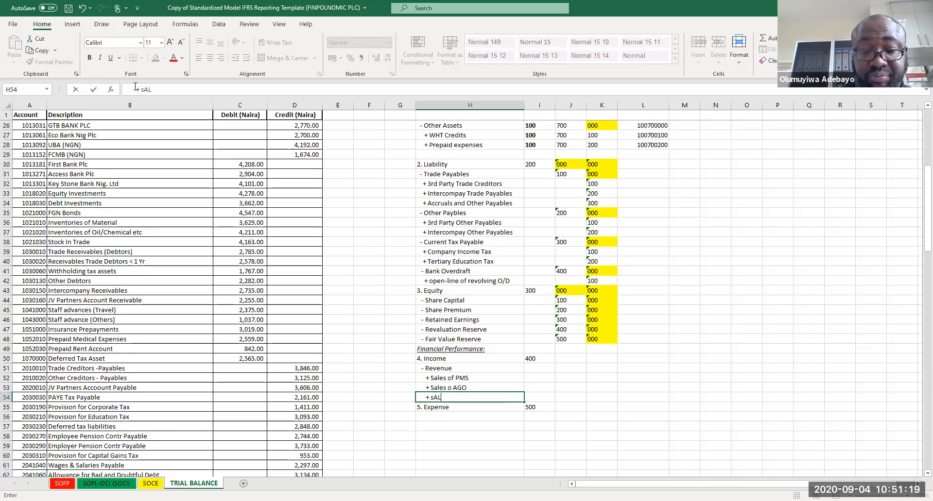
text( of )
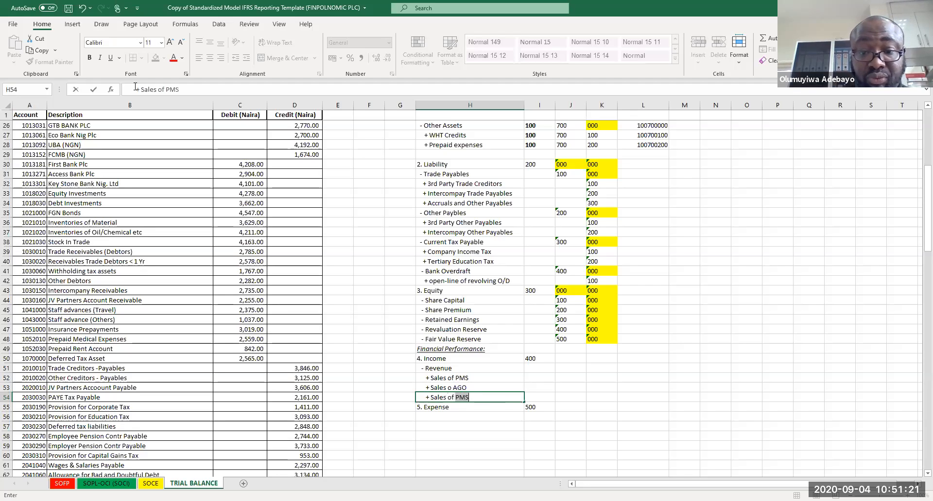
text(DPK)
key(Return)
key(Return)
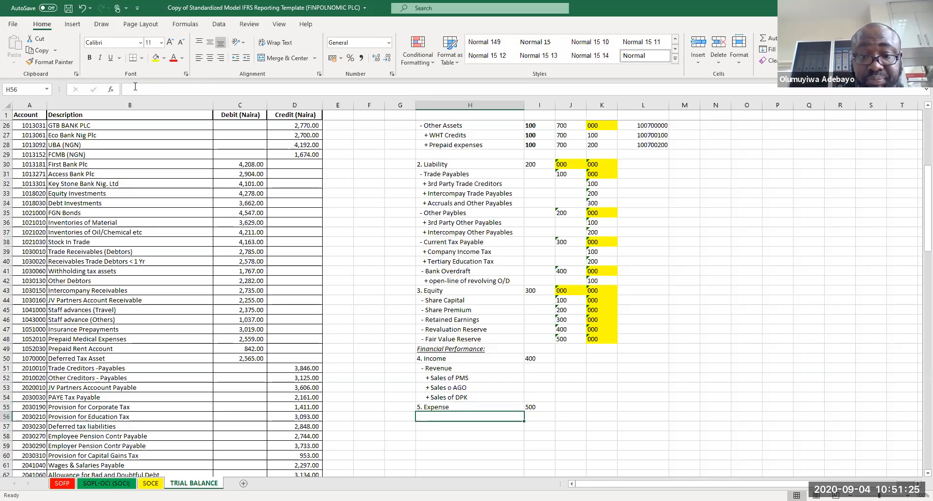
Step: Move the 5. Expense line and its 500 code further down to row 61
click(430, 407)
shift+click(529, 408)
key(ctrl+c)
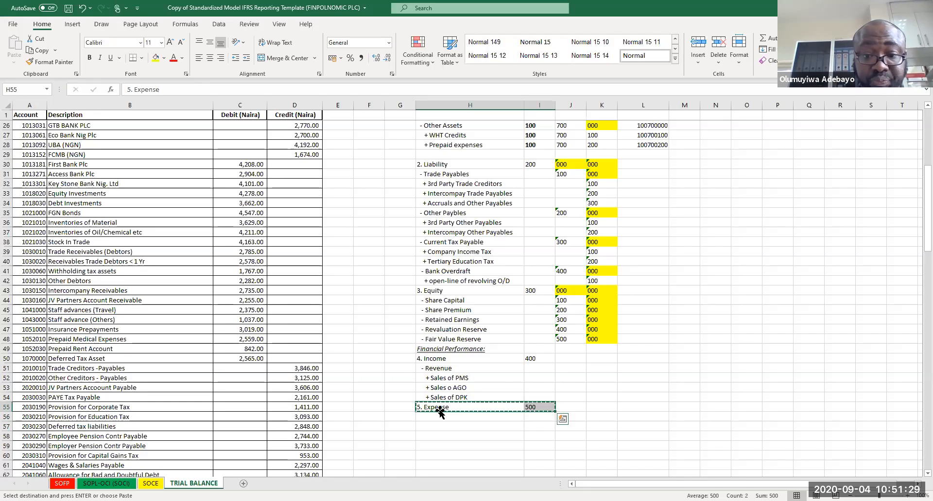
click(428, 462)
key(ctrl+v)
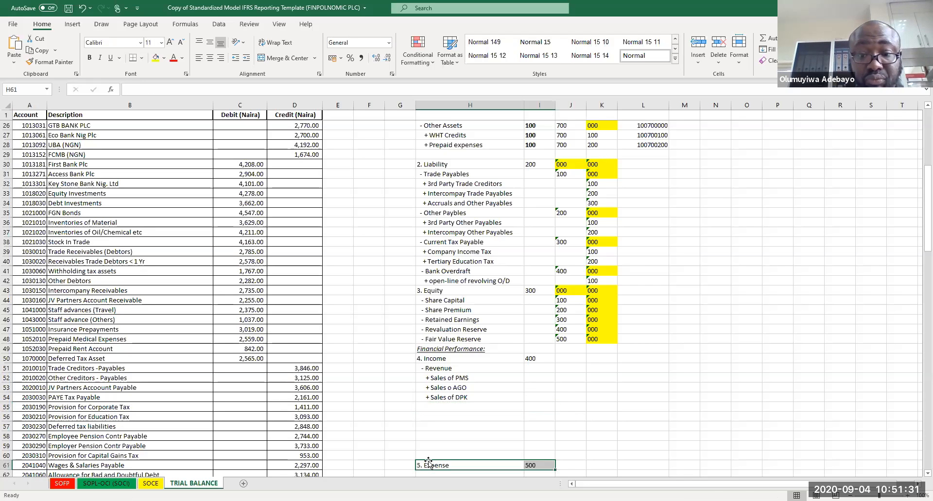
Step: Enter '+ Sales of Lubes' as the fourth revenue item
click(457, 407)
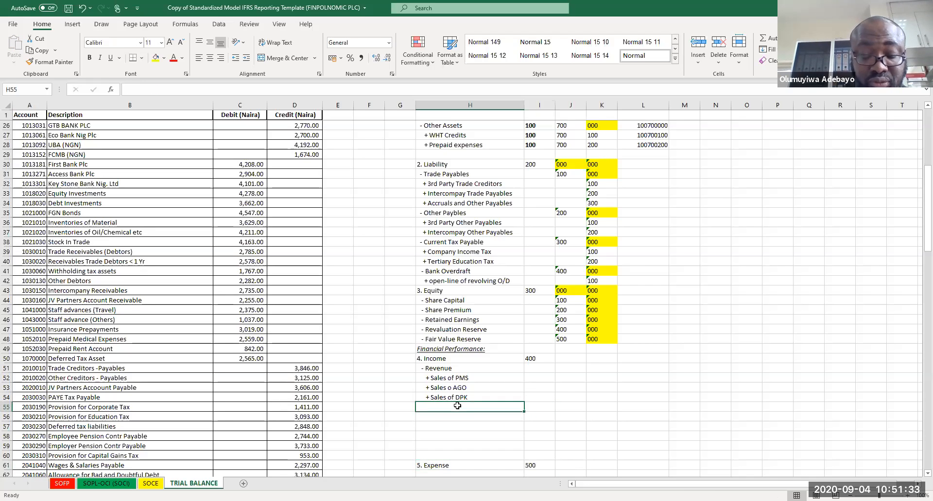
text(+ Sales of Lubb)
key(BackSpace)
text(es)
key(Return)
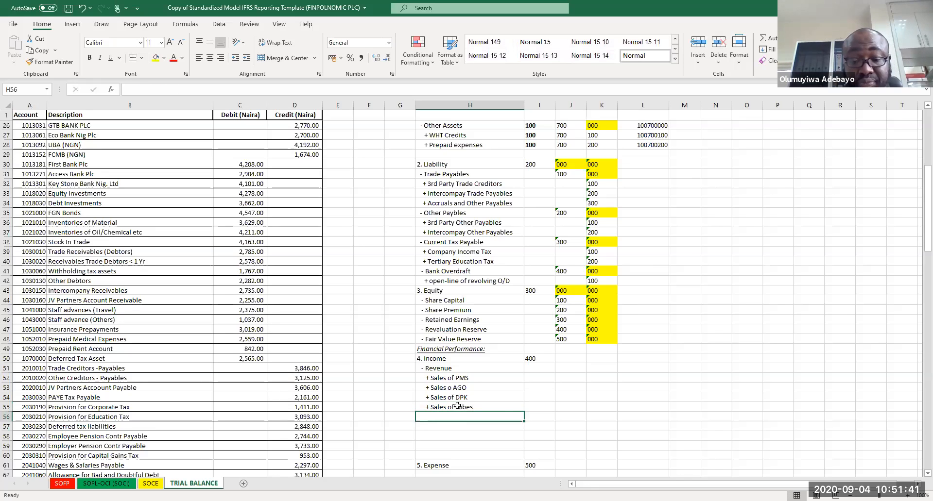
Step: Enter sub-class code 100 beside Revenue and item codes 100, 200, 300 and 400 beside the four sales lines
click(565, 369)
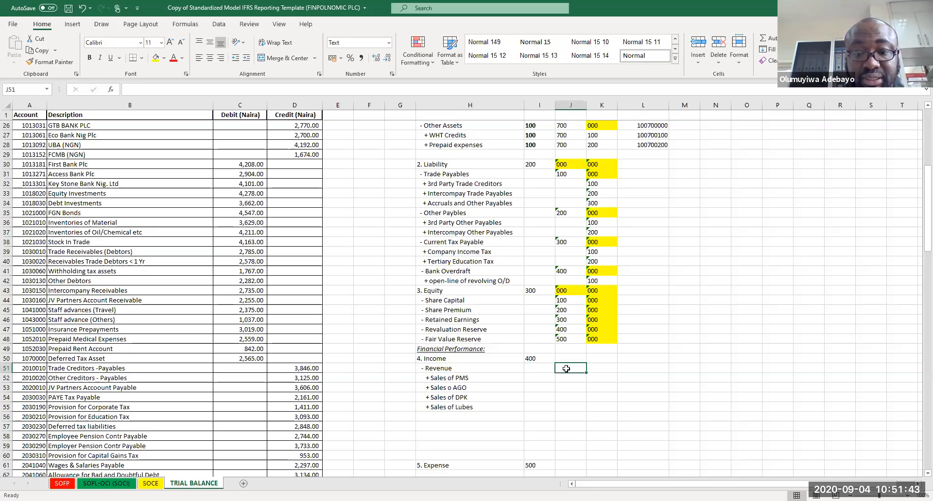
text(100)
key(Return)
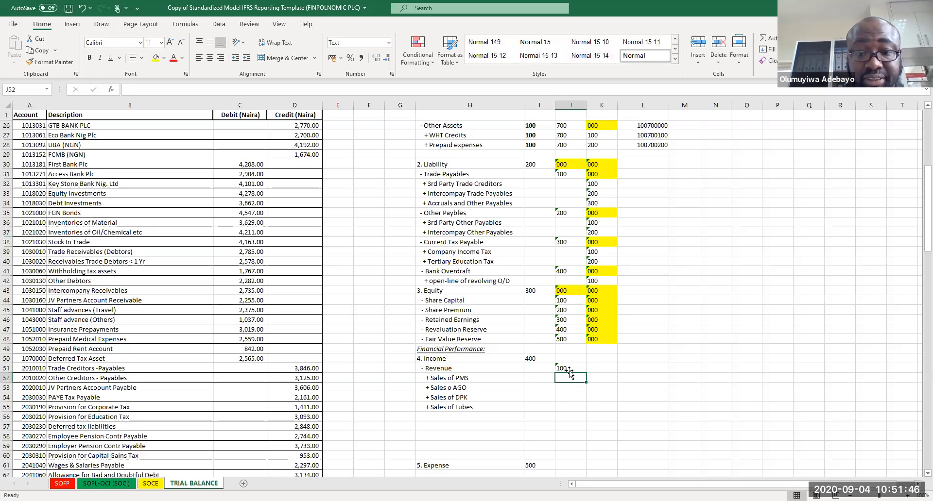
click(610, 379)
text(100)
key(Return)
text(200)
key(Return)
text(300)
key(Return)
text(400)
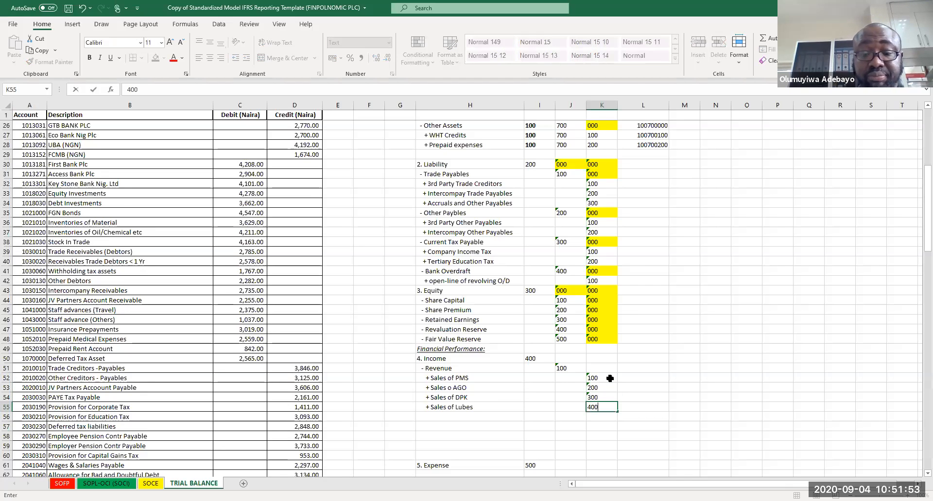
key(Return)
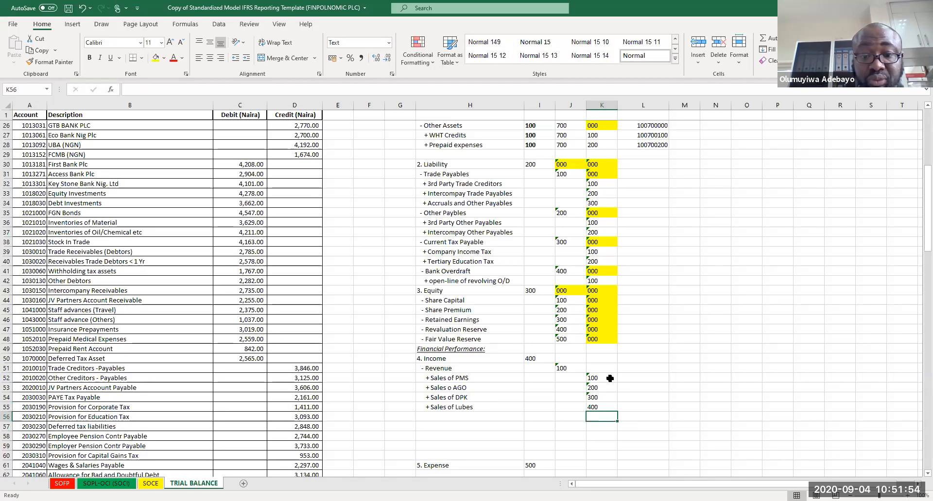
Step: Add a '- Interest Income' sub-class line below Sales of Lubes
click(437, 416)
double_click(437, 416)
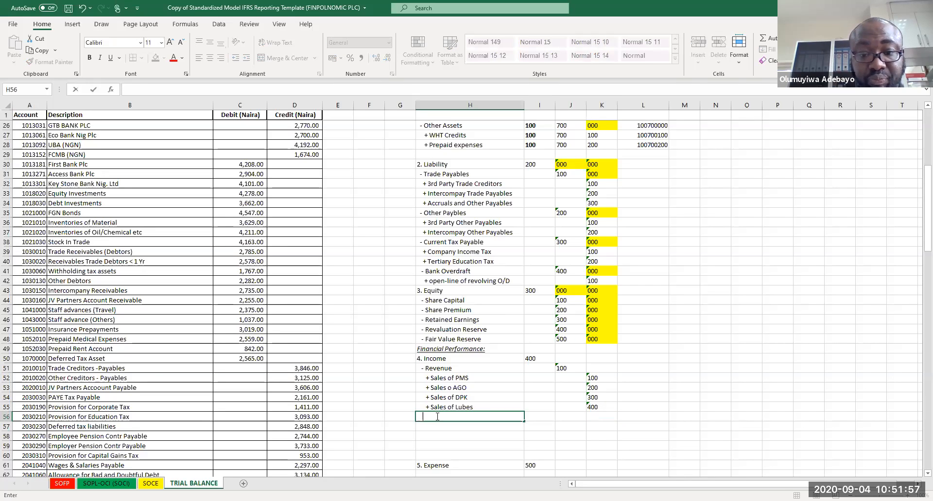
text(-)
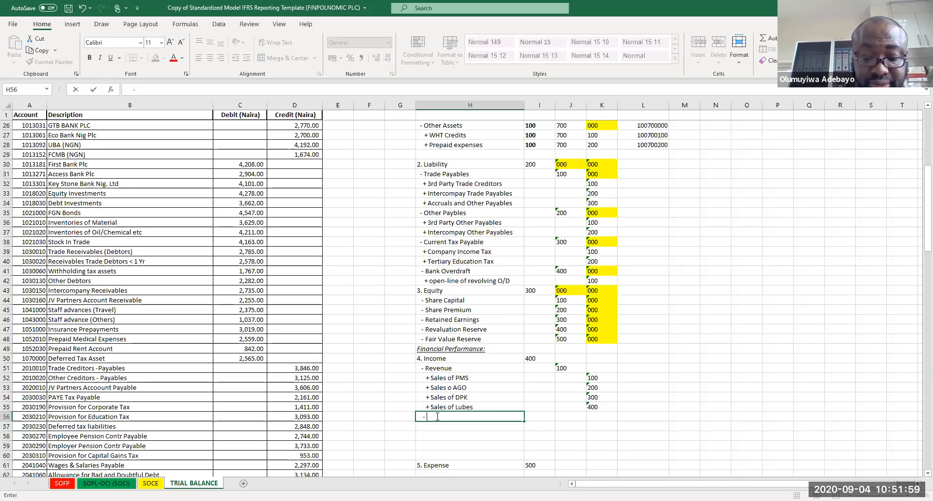
text( Int)
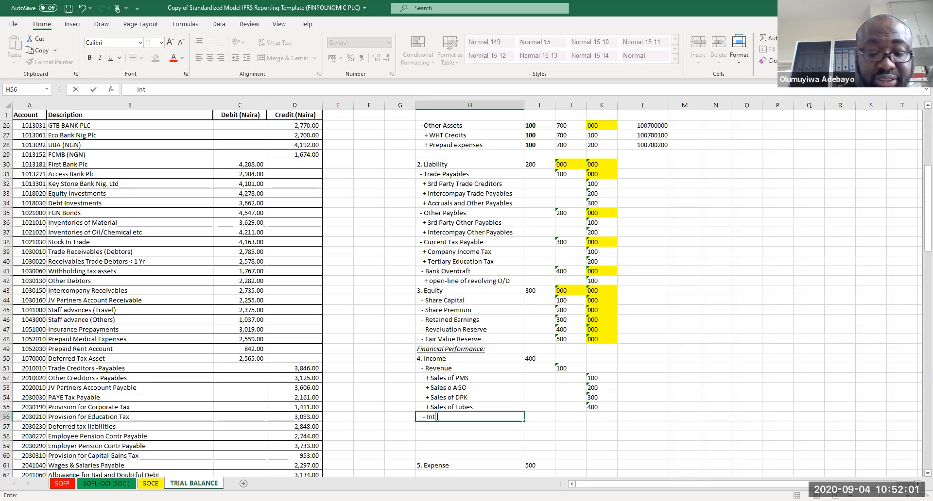
text(erest Income)
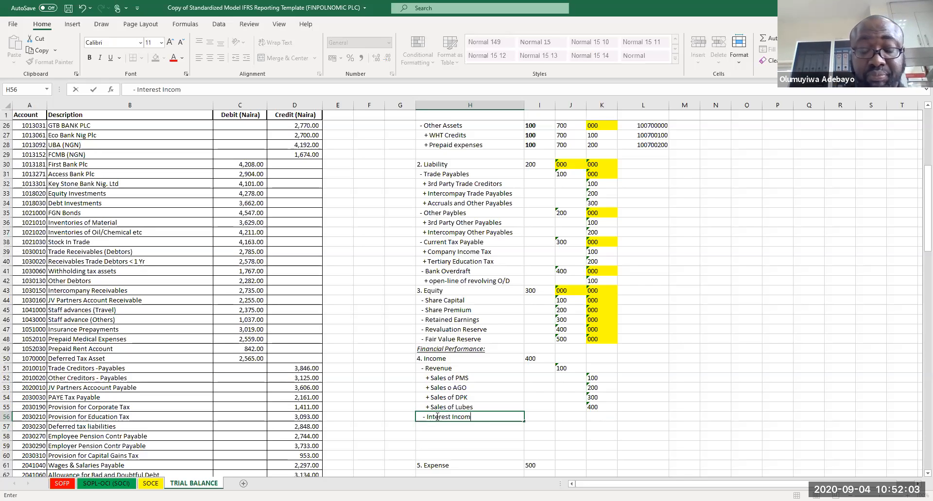
key(Return)
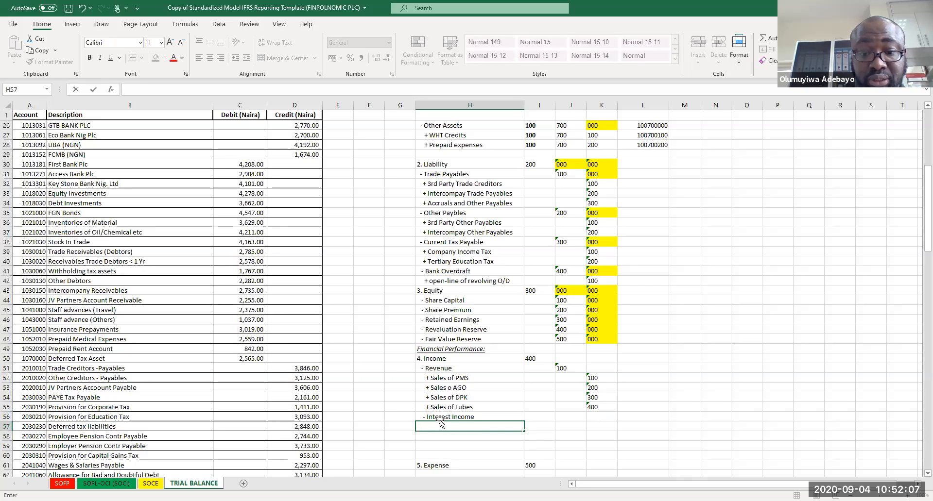
Step: Enter '+ Bank Interest' as the first item under Interest Income
text(+)
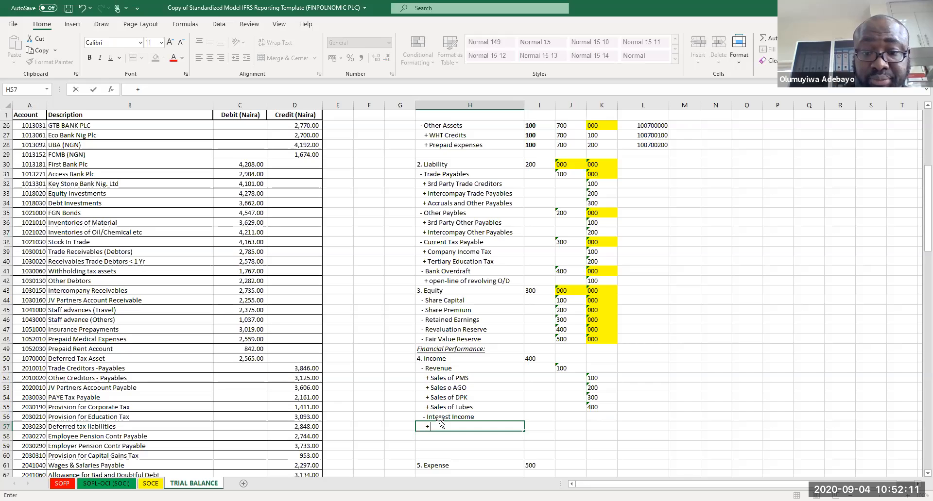
text( Bank Inte)
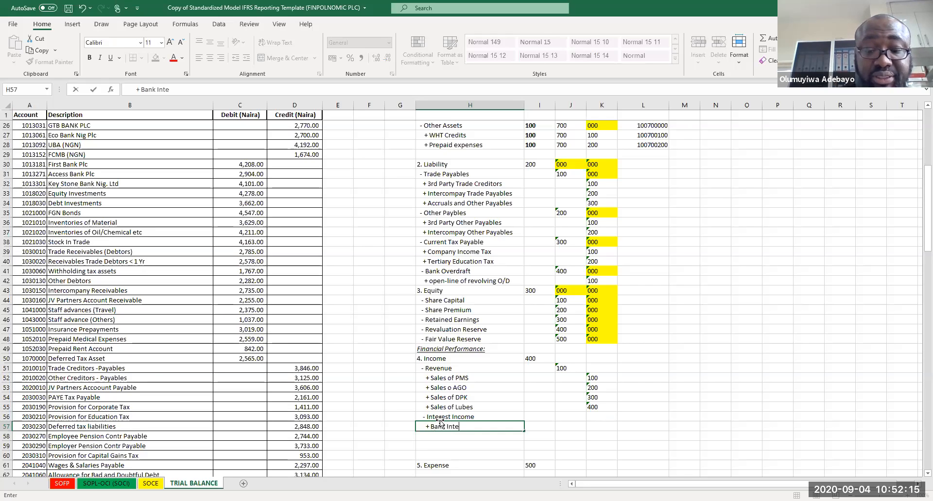
text(rsest)
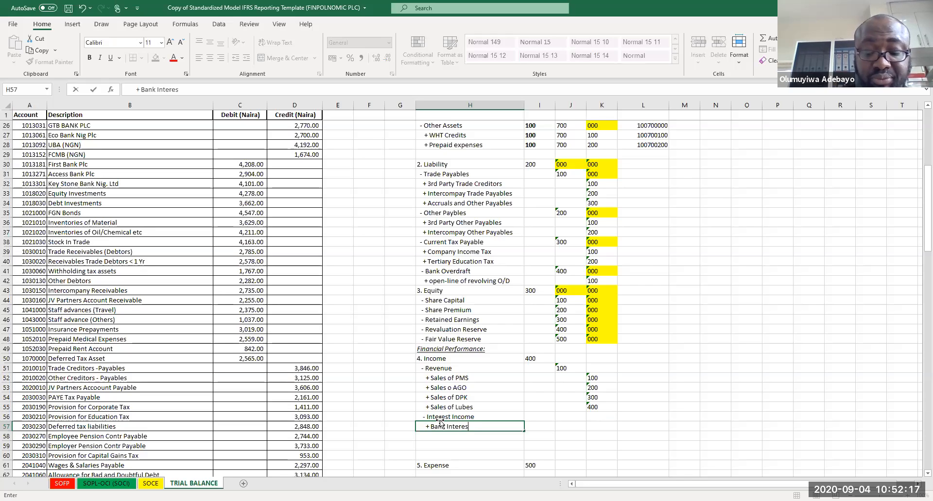
key(Return)
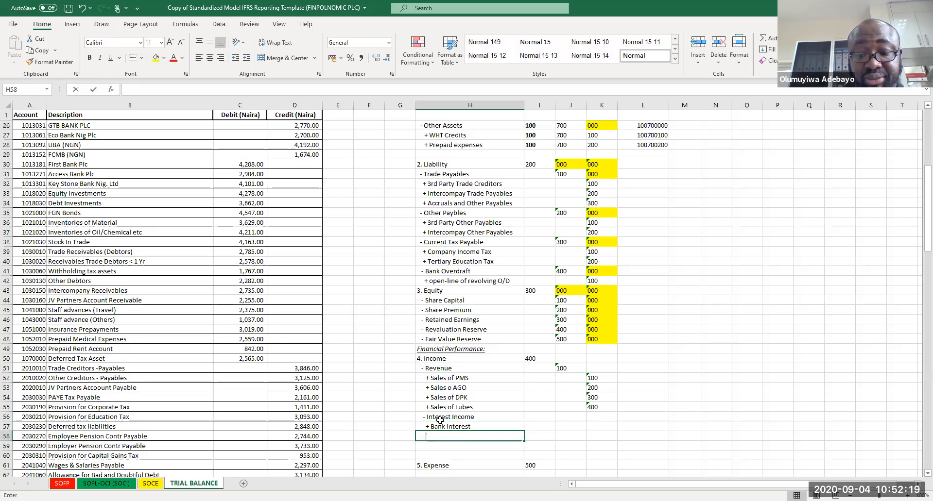
Step: Enter '+ Interest on trade credits' as the second interest income item
text(+)
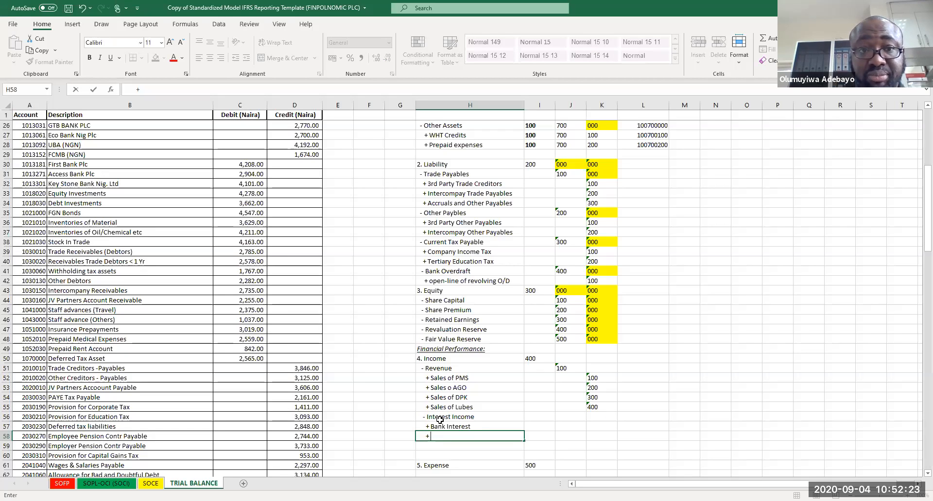
text( Inter)
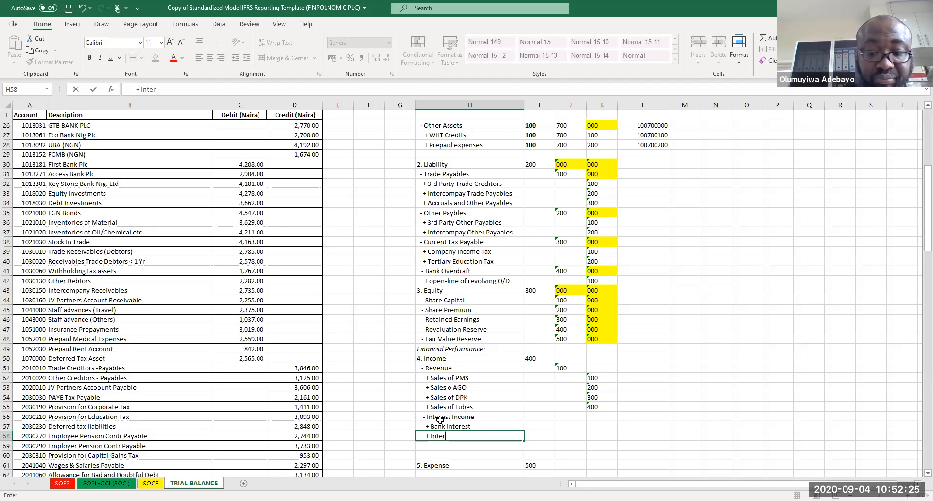
text(est on)
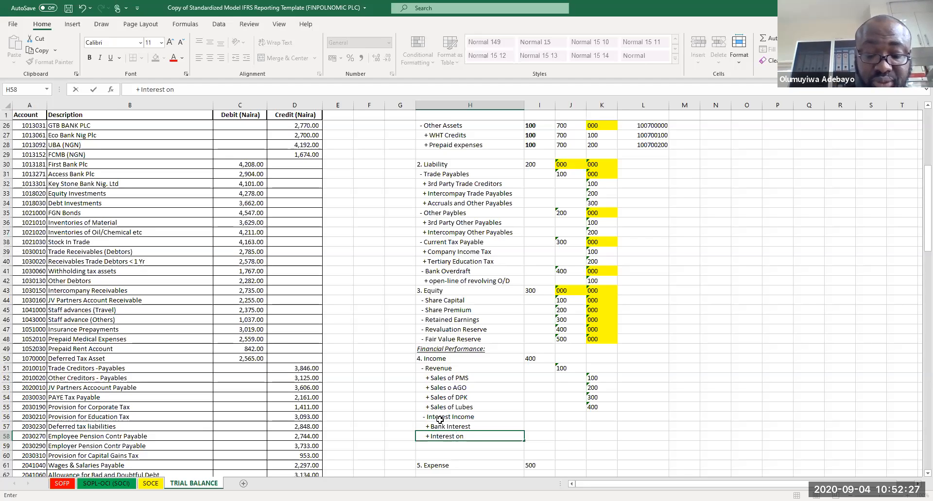
text( trade credit)
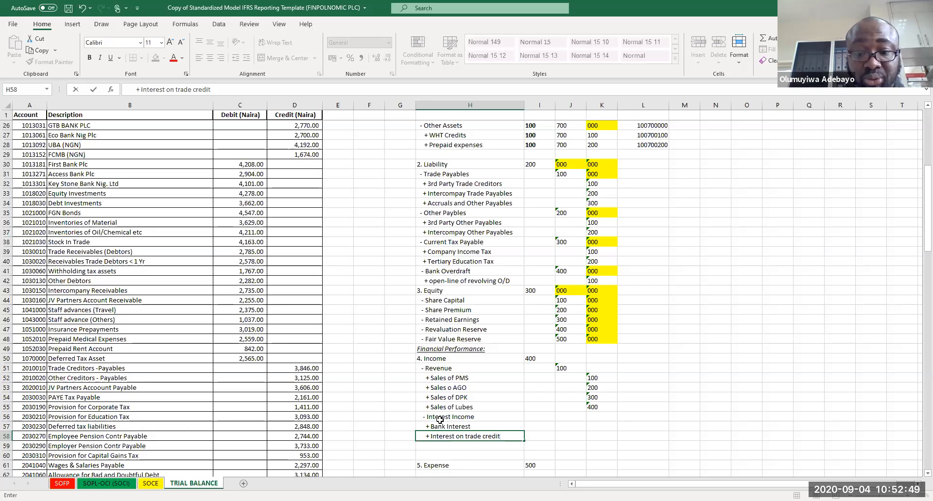
text(s)
key(Return)
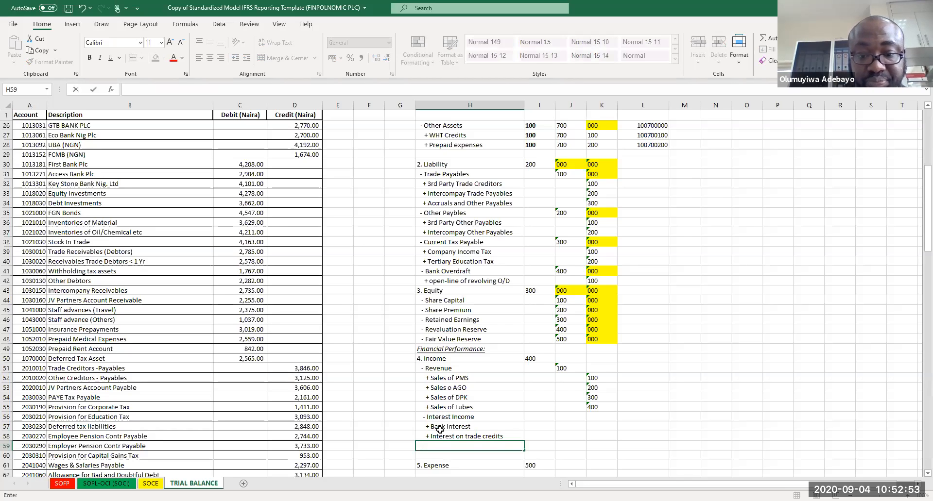
Step: Add a '- Other Income' sub-class line below the interest items
text(- O)
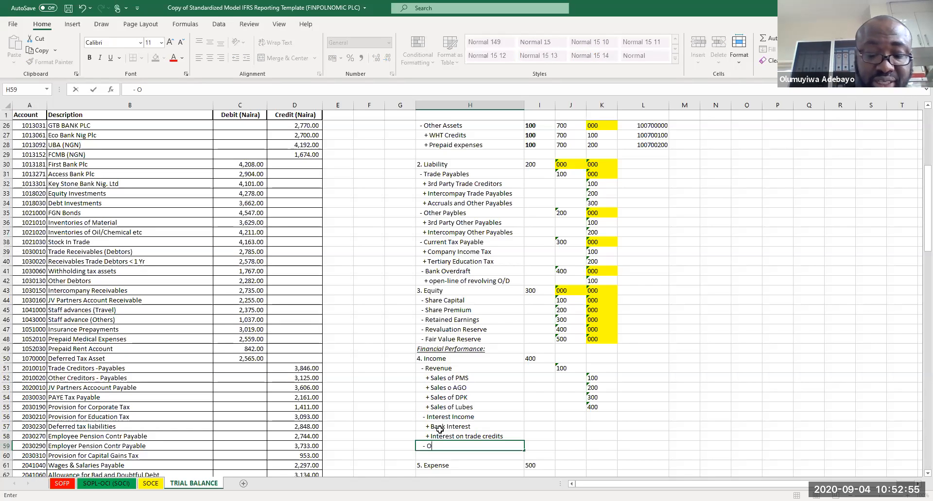
text(ther Income)
key(Return)
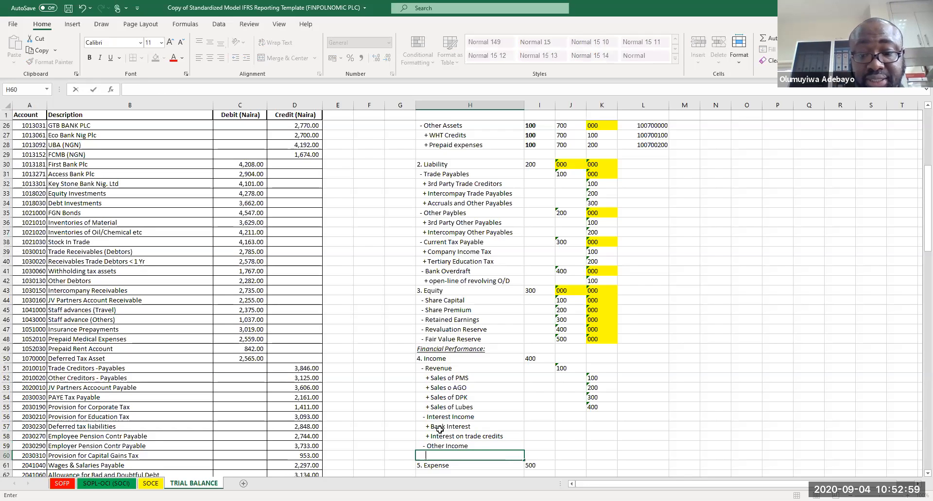
Step: Enter '+ Gain on disposal of assets' as the first item under Other Income
text(+ Gain)
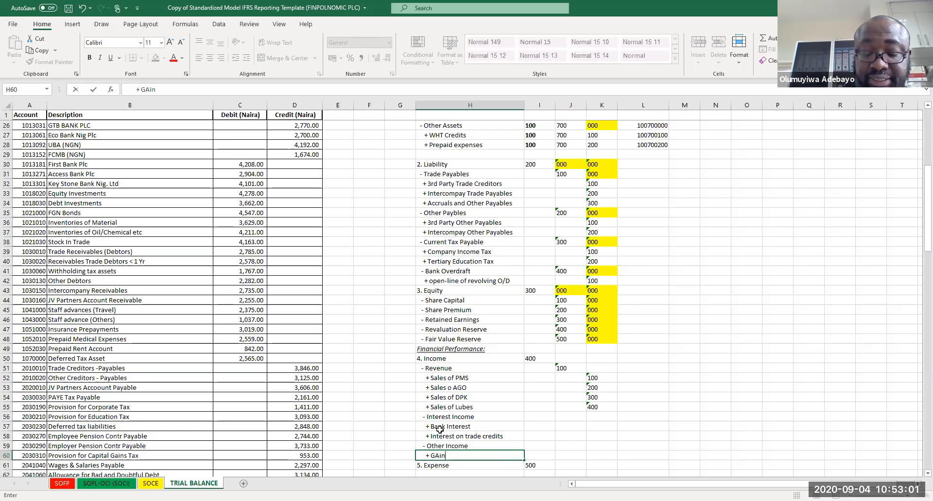
text( on)
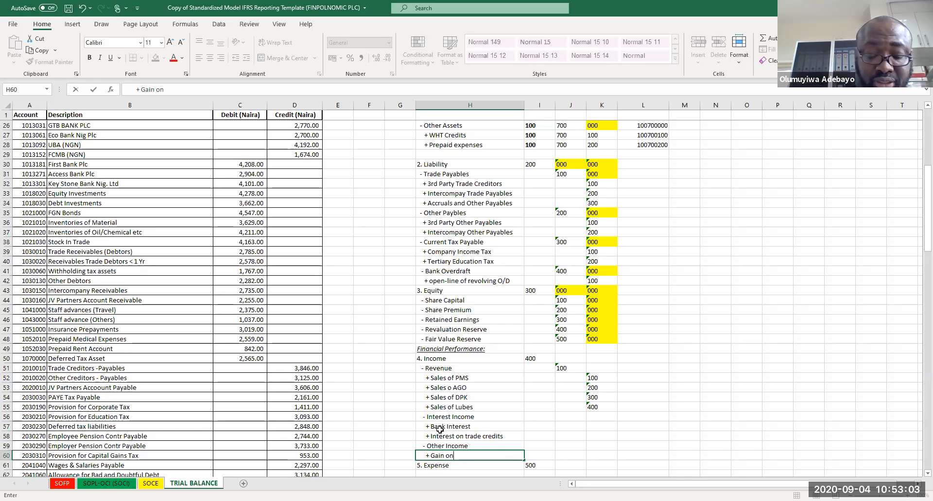
text( disposal of assets)
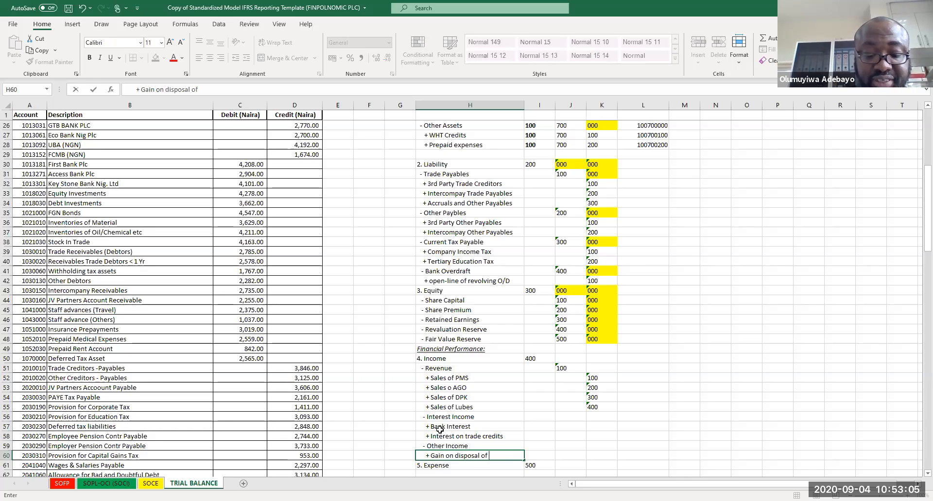
key(Return)
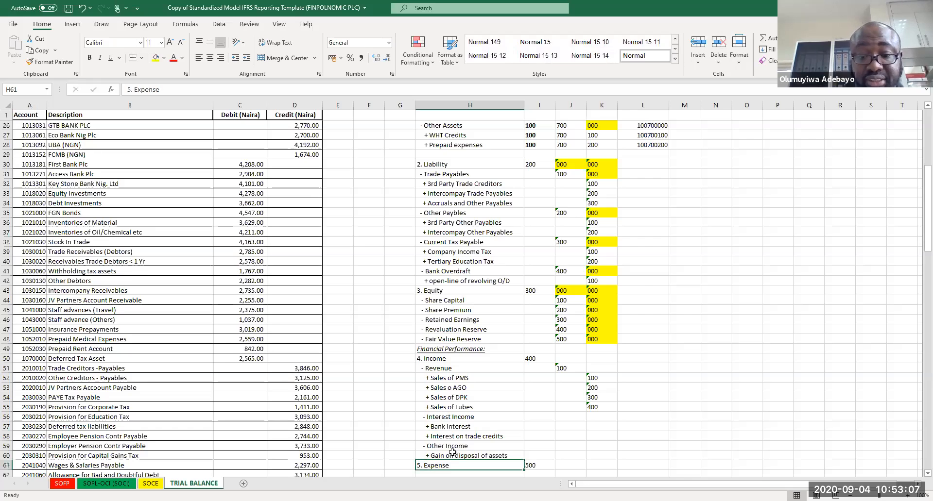
Step: Move the 5. Expense line and its 500 code down to row 63
drag(466, 464, 533, 461)
key(ctrl+c)
drag(417, 418, 437, 437)
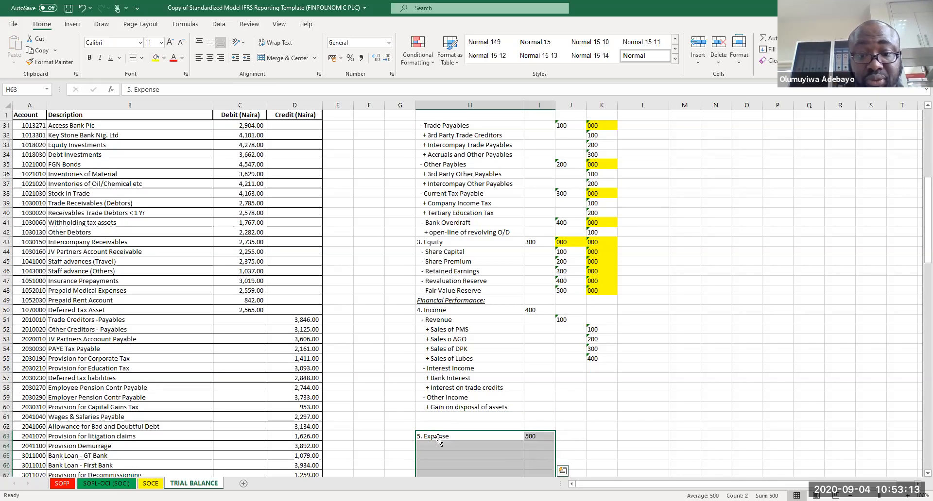
Step: Enter '+ FX Gains' as the second other income item
click(441, 415)
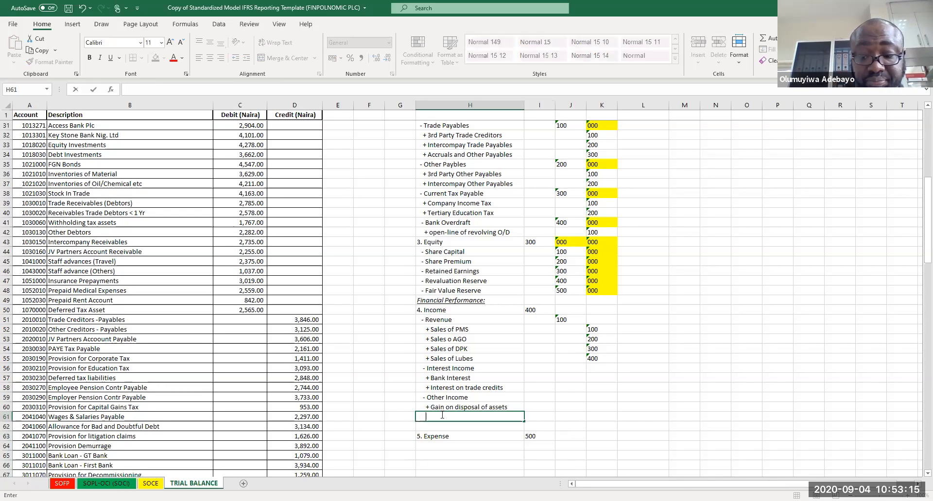
text(+ FX Gains)
key(Return)
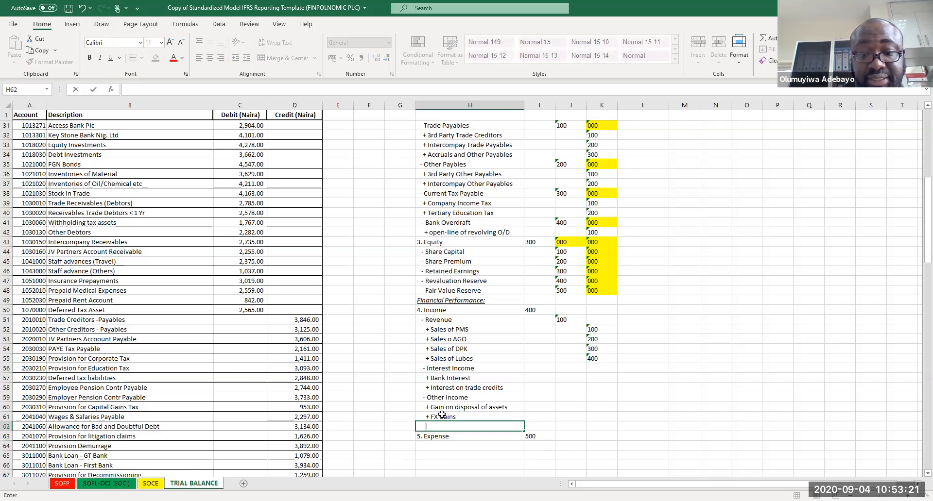
Step: Enter '+ Fair value gains on financial assets @ FVTPL' as the third other income item
text(+ )
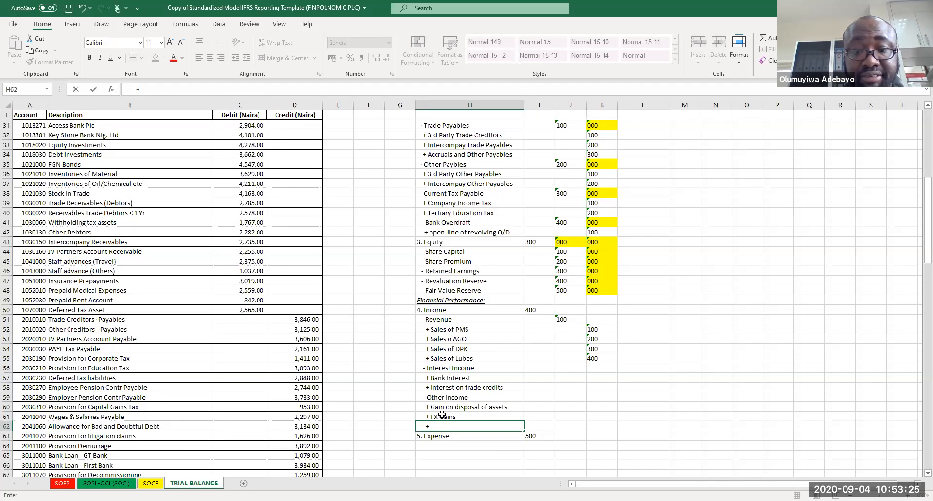
text(Fai)
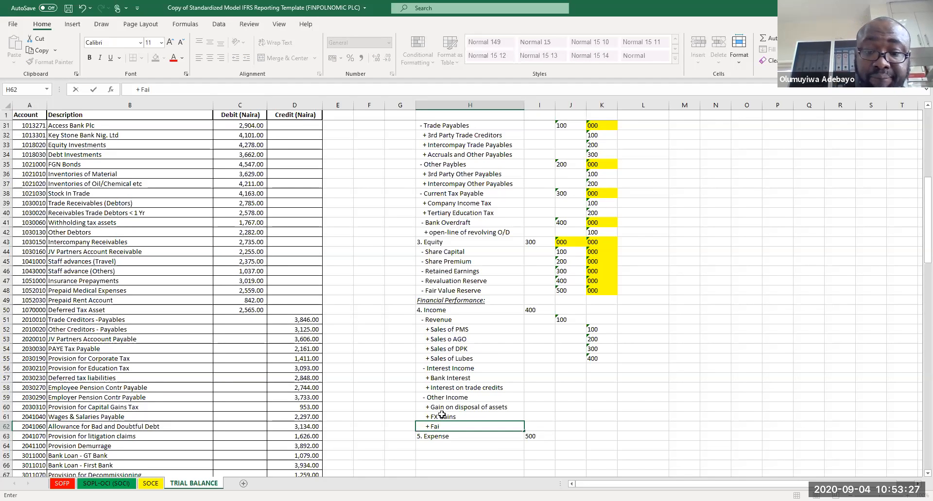
text(r value gains on financial a)
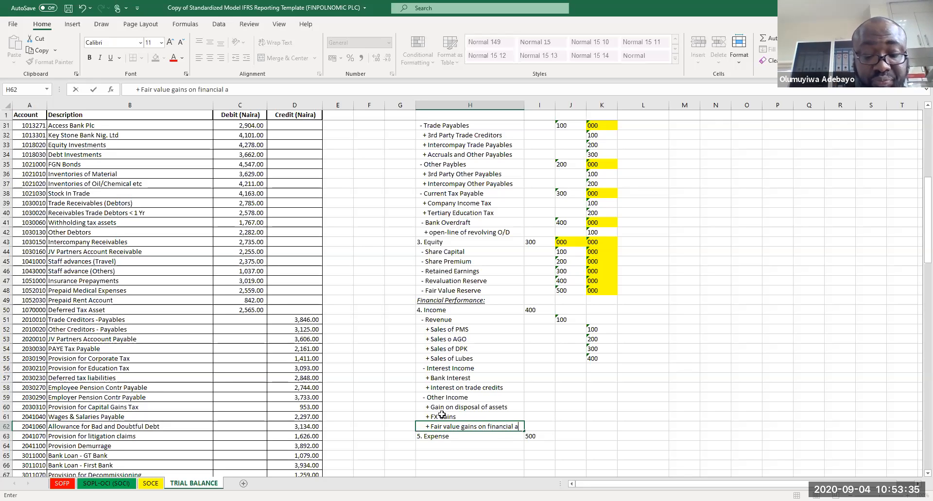
text(ssets @ FVT)
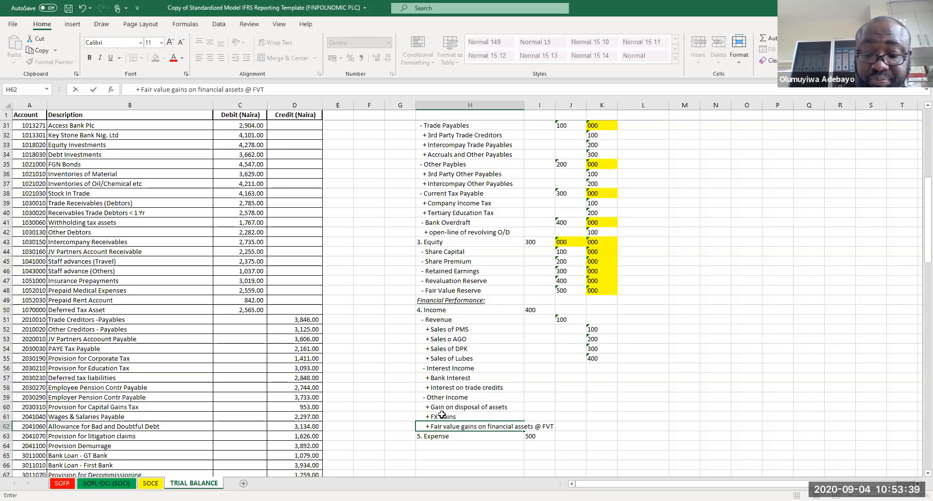
text(PL)
key(Return)
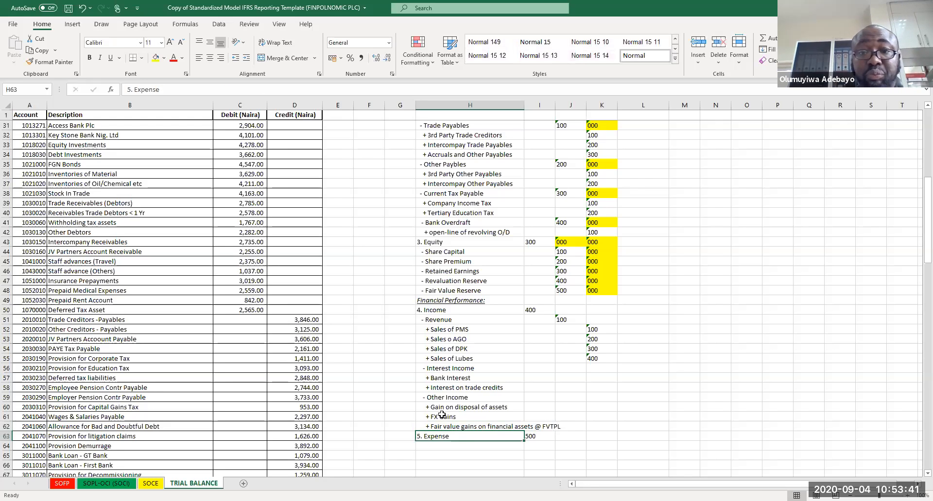
Step: Autofit the width of the classification column and save the workbook
drag(523, 107, 523, 107)
double_click(526, 100)
click(525, 255)
key(ctrl+s)
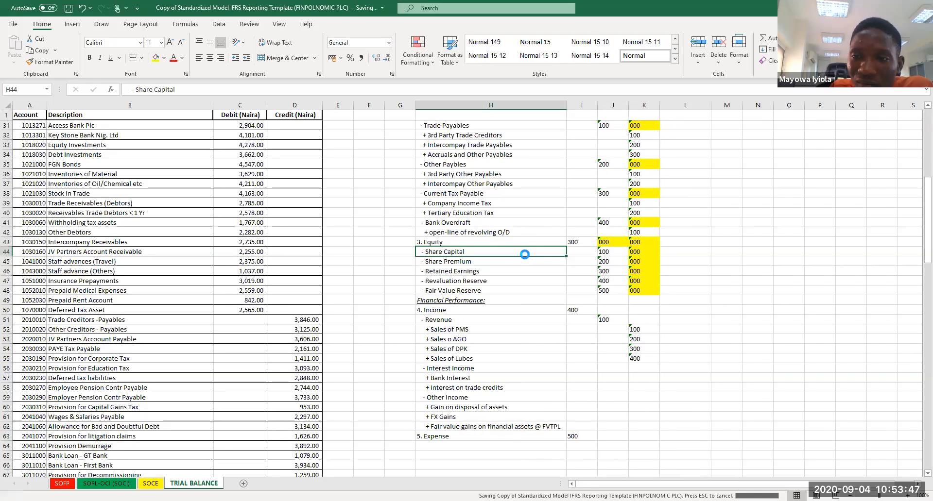
Step: Copy the 5. Expense label one row down to row 64
key(Down)
key(Down)
key(Down)
key(Down)
key(Down)
key(Down)
key(Down)
key(Down)
key(Down)
key(Down)
key(Down)
key(Down)
key(Down)
key(Down)
key(Down)
key(Down)
key(Down)
key(Down)
key(Down)
key(Down)
key(Down)
key(Down)
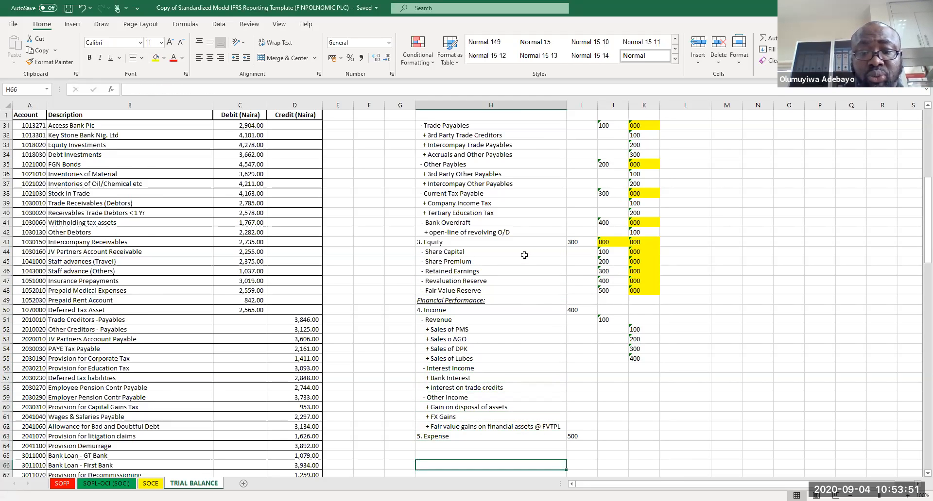
key(Down)
key(Down)
click(439, 417)
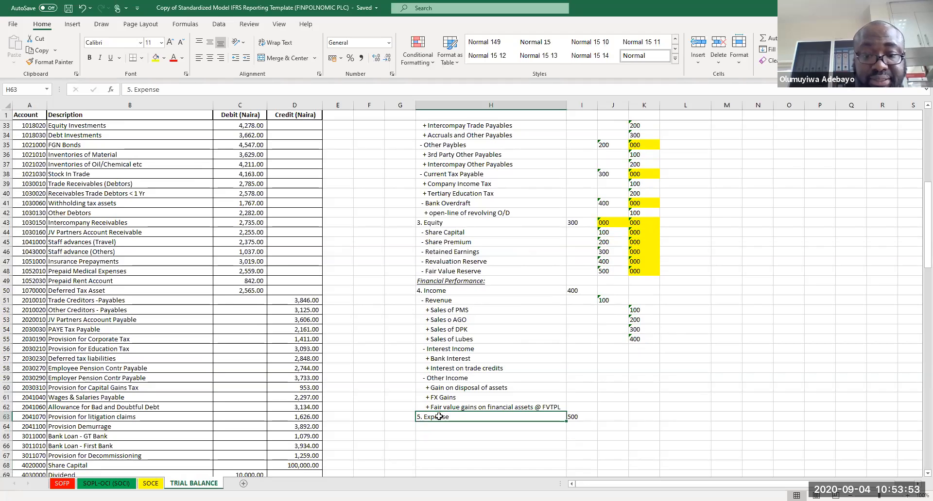
key(ctrl+c)
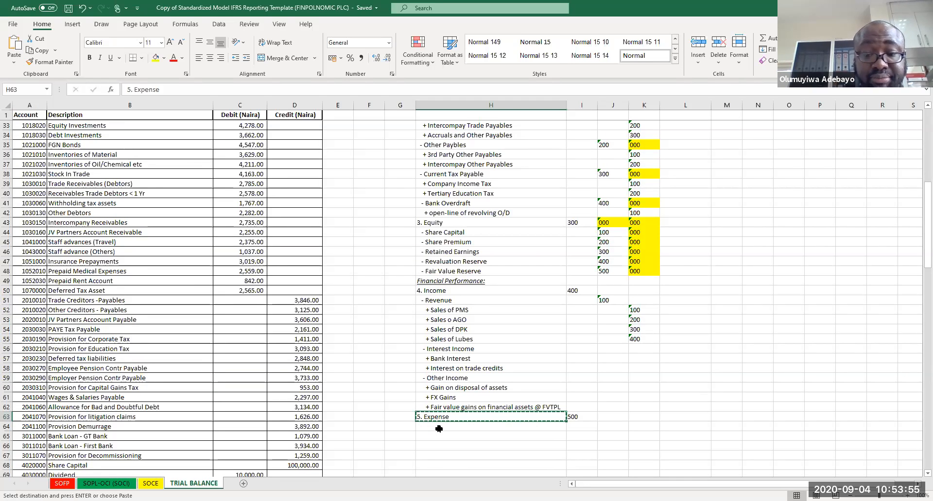
click(439, 429)
key(Return)
Step: Enter '+ Bad recovered & Impairment Gain on Receivables' in row 63 and autofit the classification column
click(439, 419)
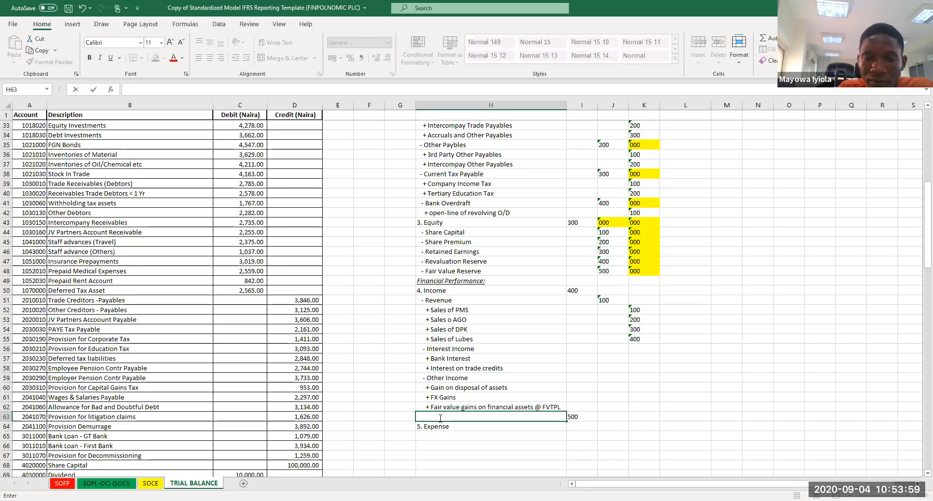
text(+)
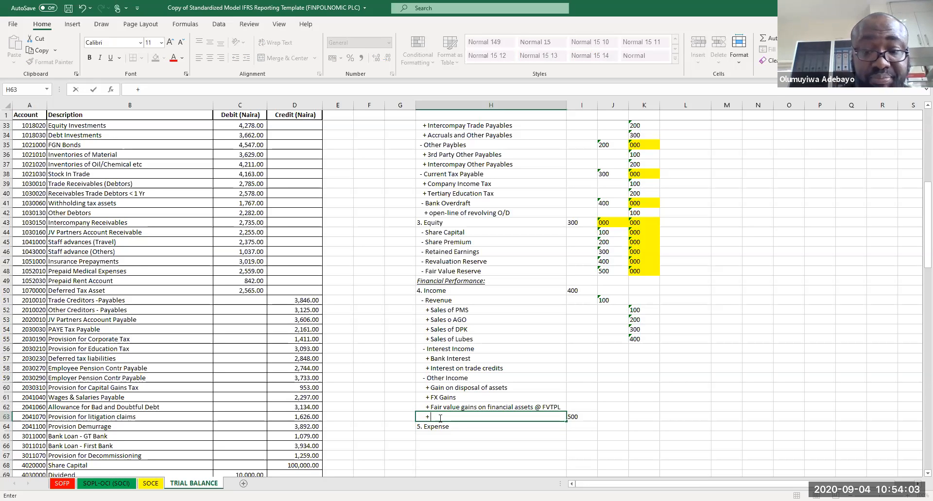
text( Bad recovered)
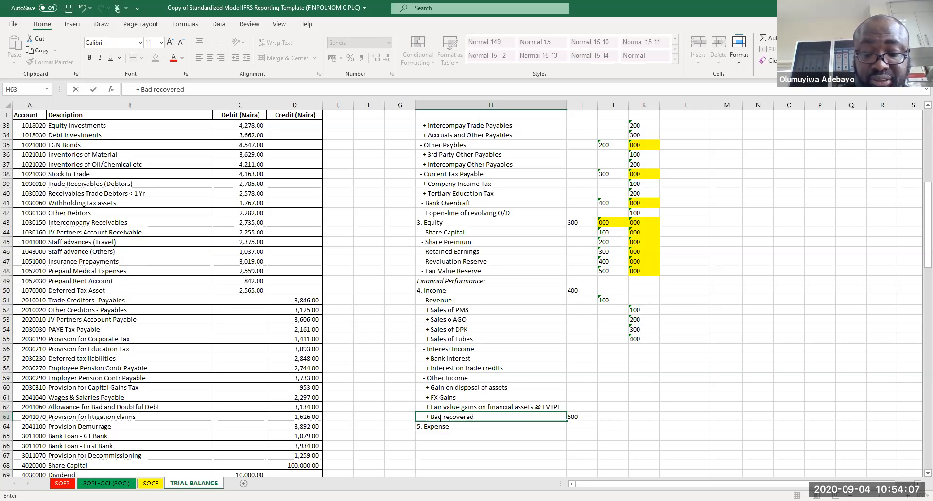
text( & Impairment Gain on Receiva)
key(Return)
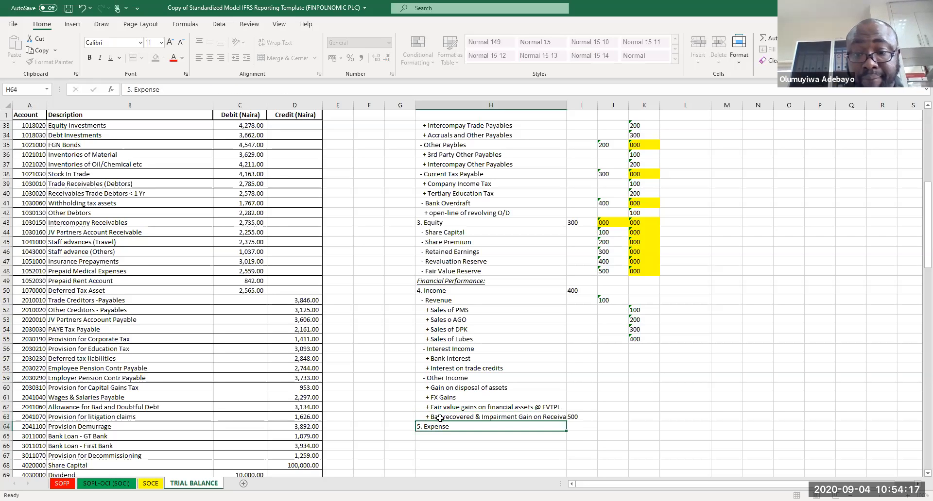
double_click(566, 107)
click(534, 336)
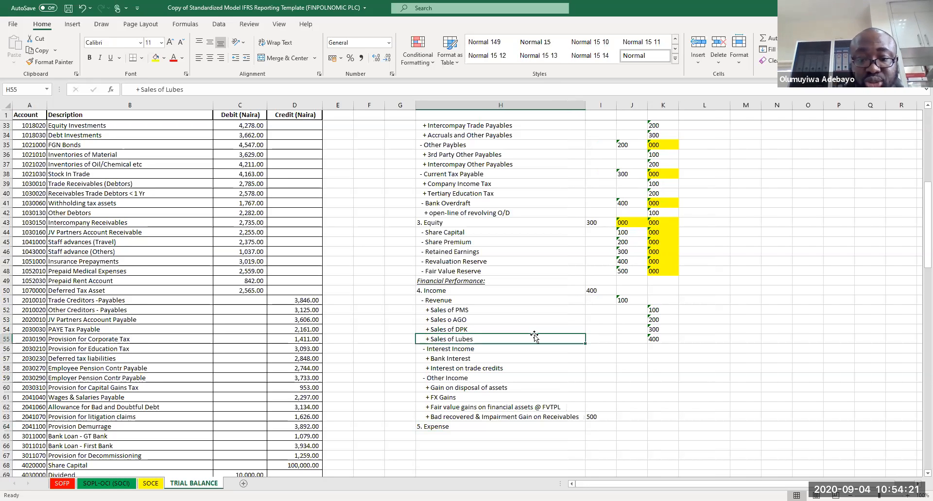
Step: Enter sub-class code 200 beside the Interest Income line
click(445, 425)
key(Down)
key(Down)
key(Down)
key(Down)
key(Down)
key(Down)
key(Down)
key(Down)
key(Down)
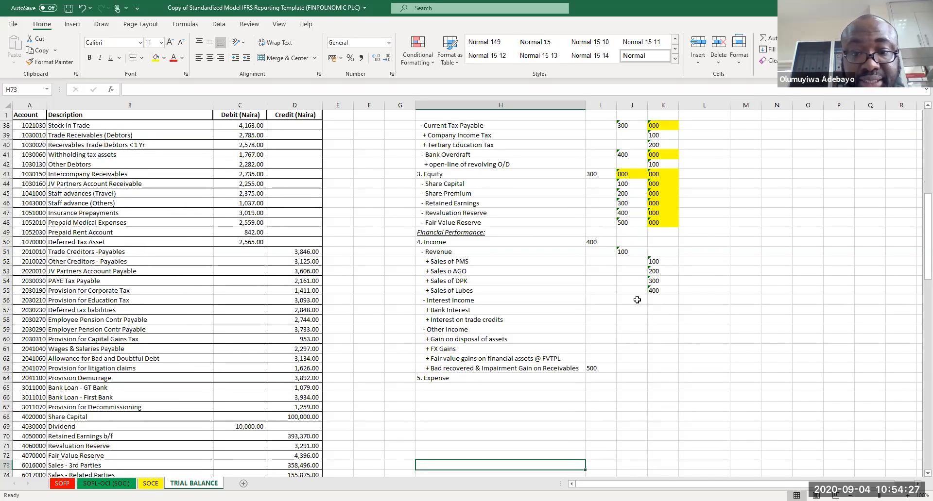
text(200)
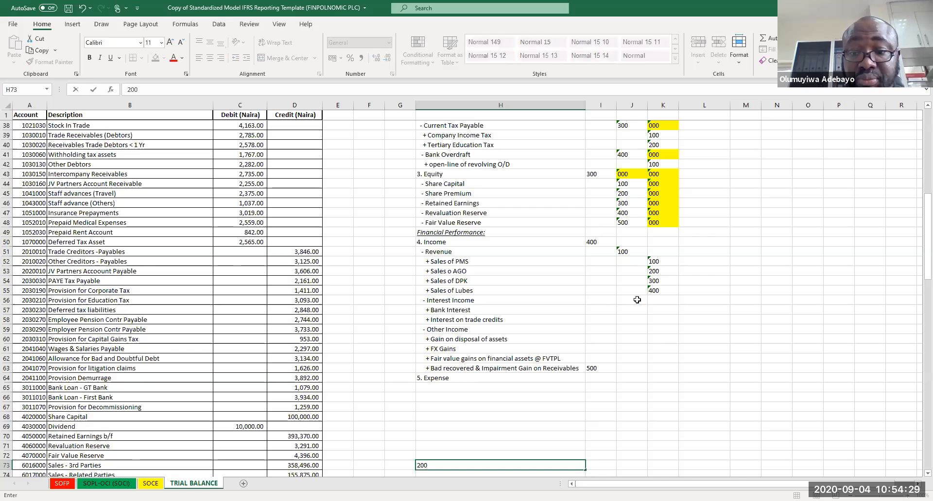
click(637, 299)
text(200)
key(Return)
key(Return)
key(Return)
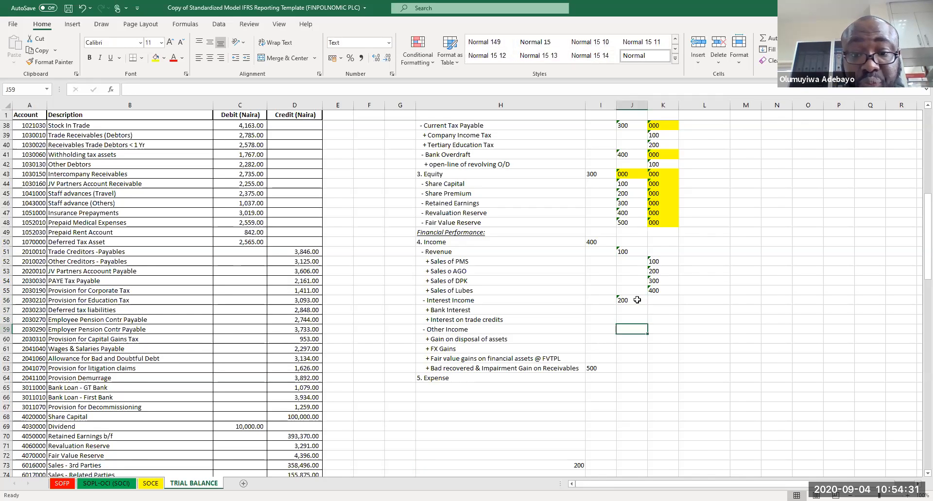
Step: Enter class code 300 for Other Income and sub-class codes 100 and 200 for Bank Interest and Interest on trade credits
text(3000)
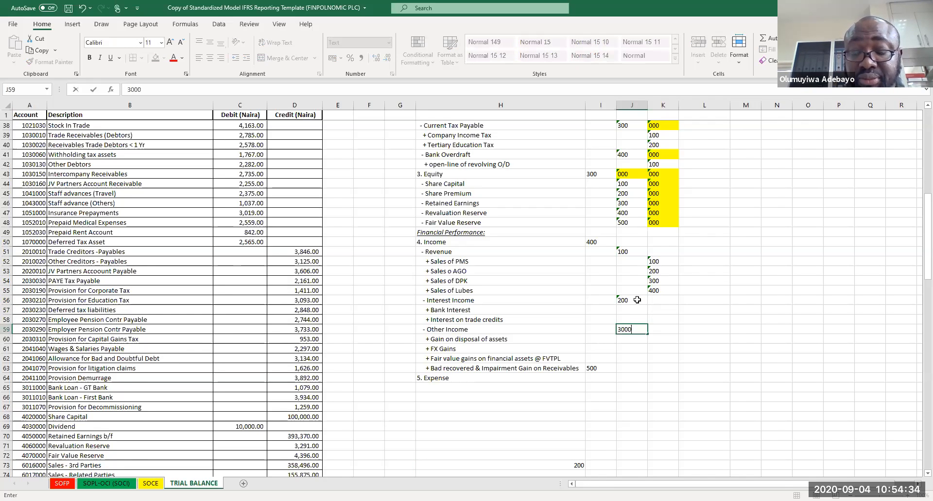
key(Return)
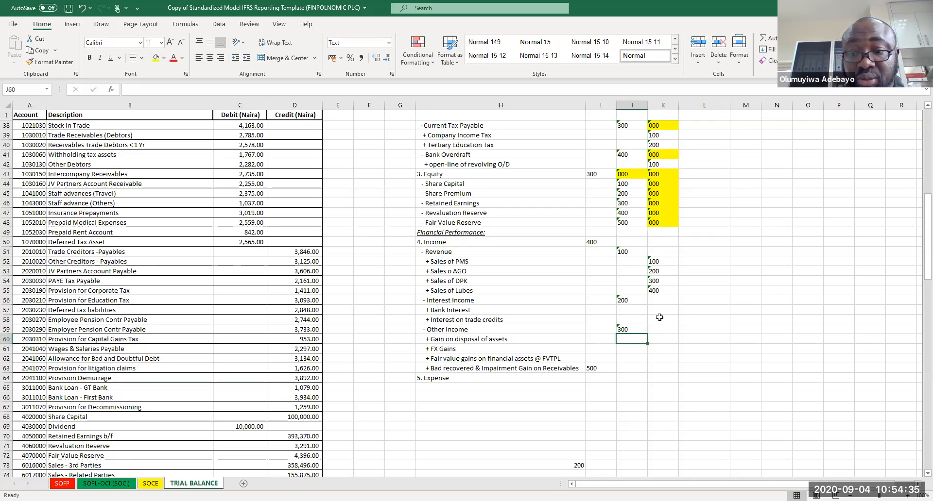
click(660, 310)
text(100)
key(Return)
text(200)
key(Return)
Step: Number the Other Income items with sub-class codes 100, 200, 300 and 400, clearing the stray 500 element beside the last item
key(Down)
text(100)
key(Return)
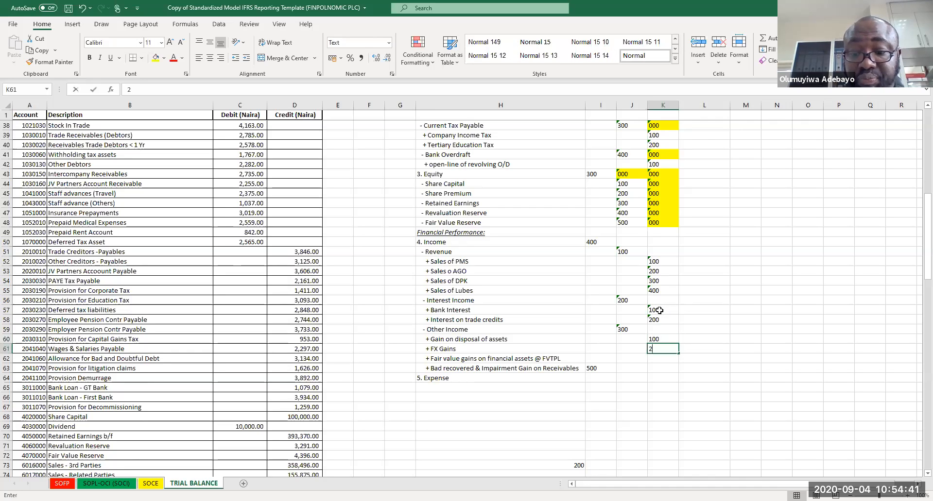
text(200)
key(Return)
text(30)
key(Return)
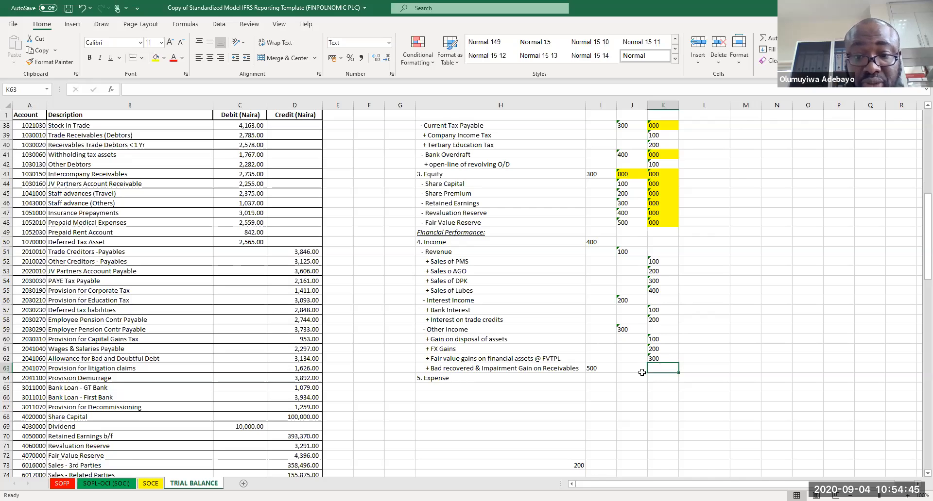
click(594, 368)
key(Delete)
key(Right)
key(Right)
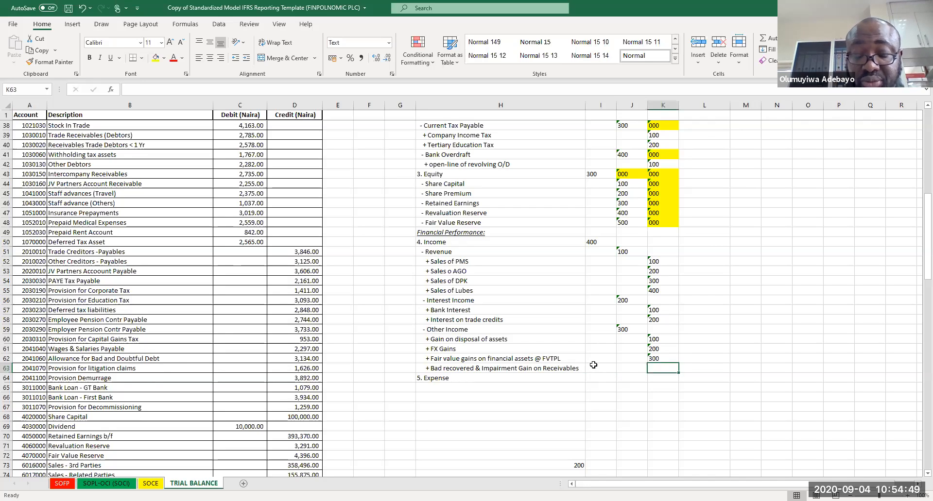
text(400)
key(Return)
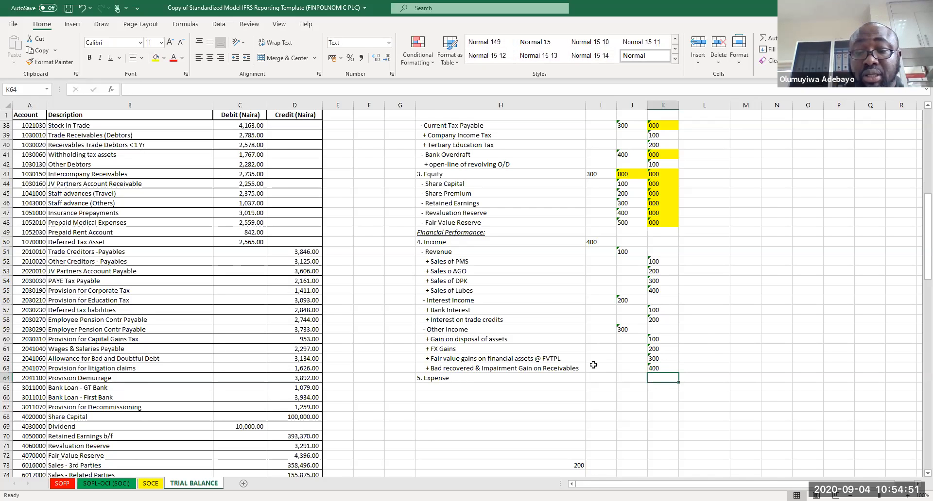
Step: Copy the yellow 000 code into Income's class and sub-class cells and the Revenue and Other Income sub-class cells
click(632, 241)
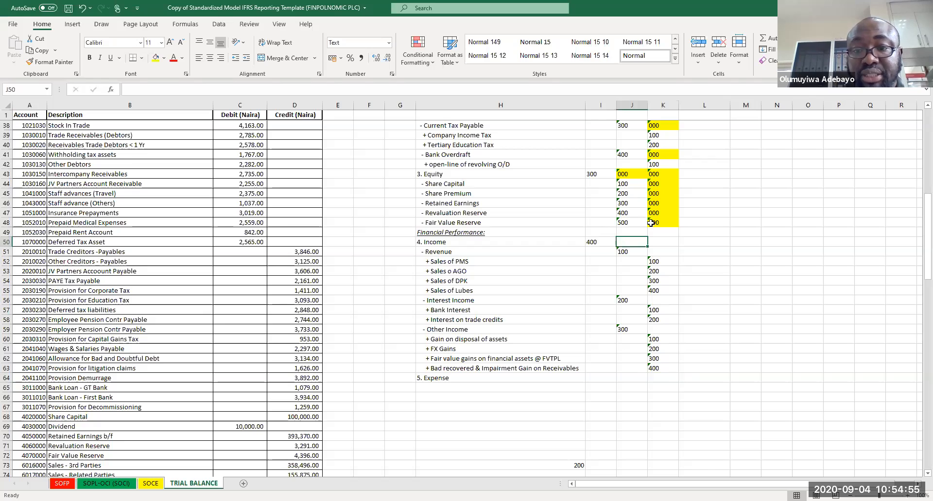
click(650, 222)
key(ctrl+c)
drag(632, 233, 666, 244)
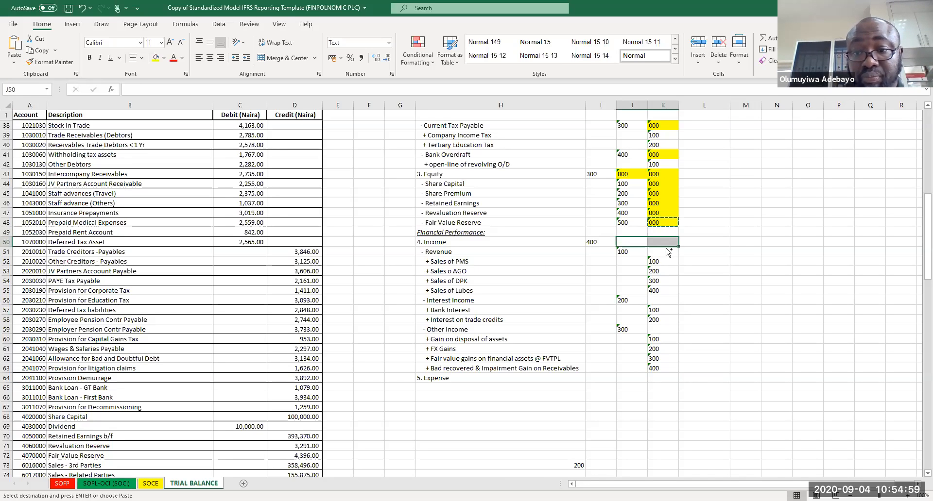
ctrl+click(668, 251)
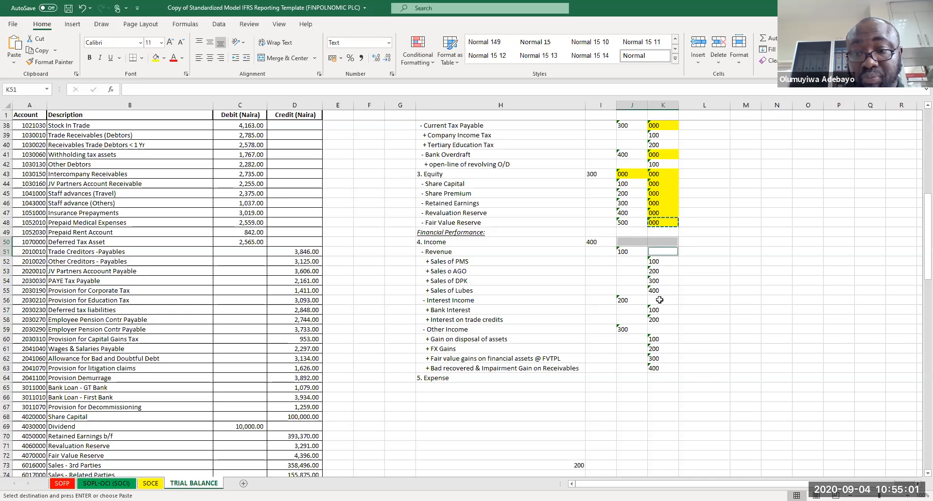
ctrl+click(661, 329)
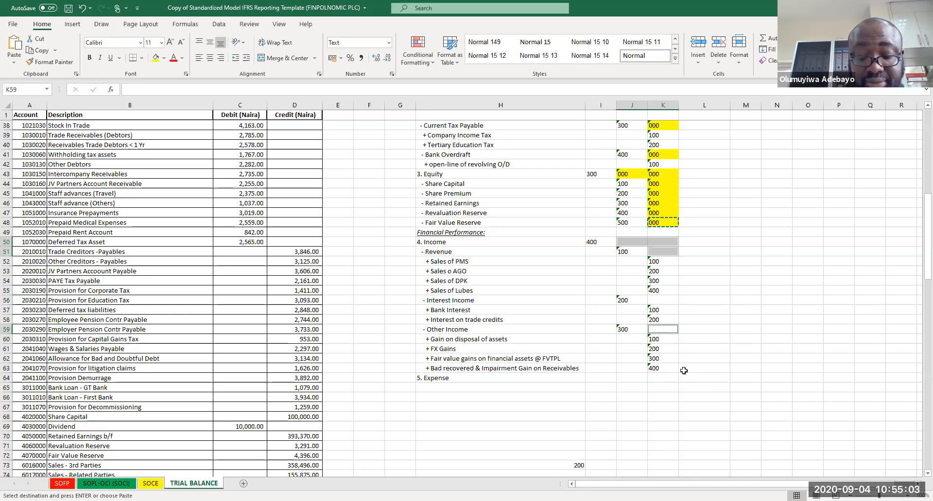
key(ctrl+v)
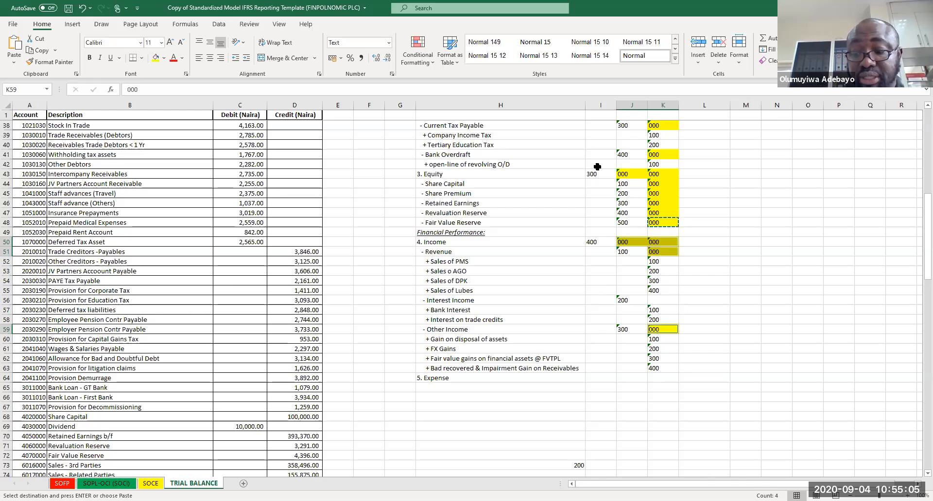
Step: Fill the element code 200 down all the liability rows
key(Page_Up)
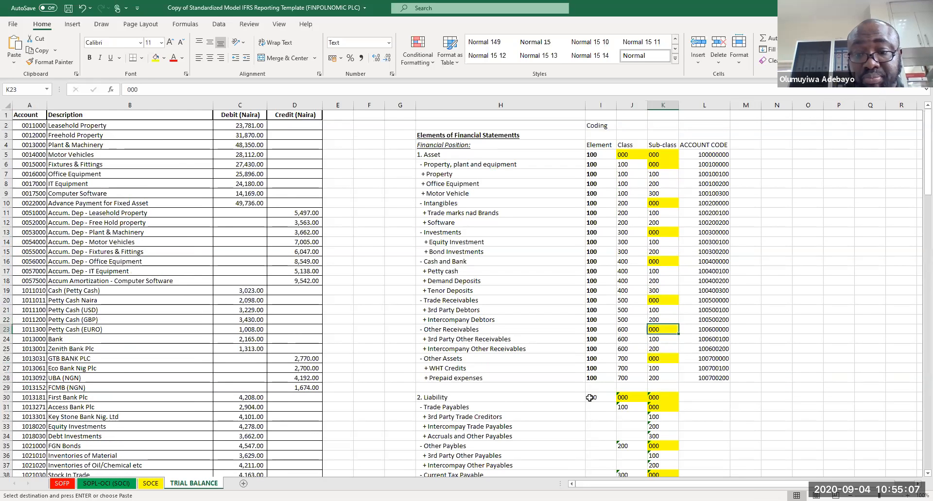
click(590, 398)
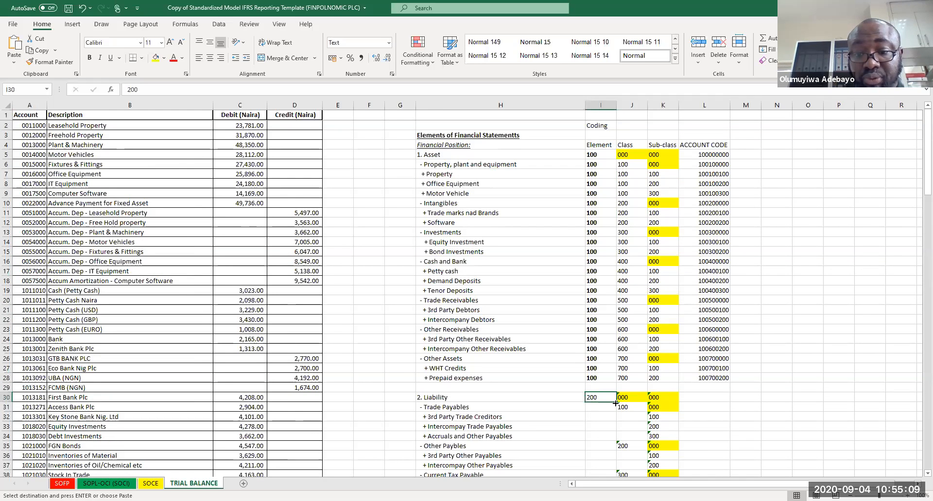
double_click(616, 403)
click(628, 407)
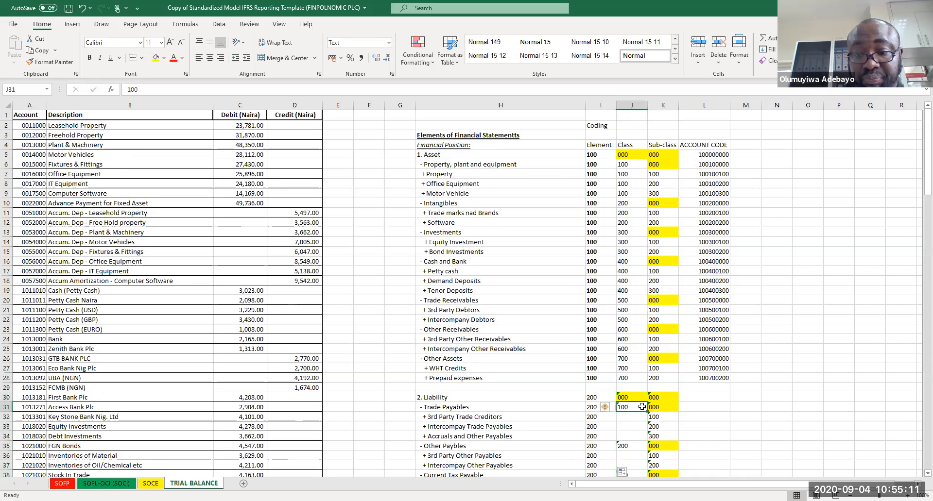
drag(646, 412, 632, 437)
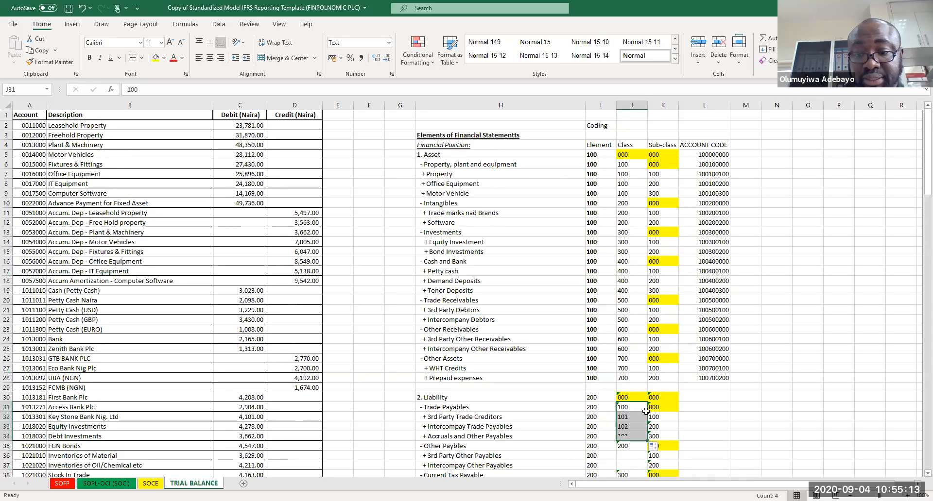
key(ctrl+z)
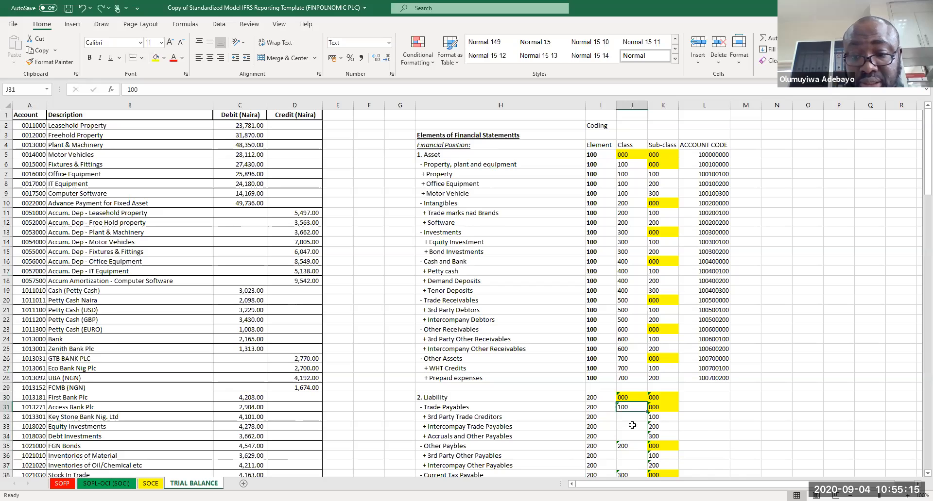
Step: Copy class codes 100 and 200 into the sub-items of Trade Payables and Other Payables
key(ctrl+c)
drag(635, 413, 632, 438)
key(ctrl+v)
key(Down)
key(Down)
key(Down)
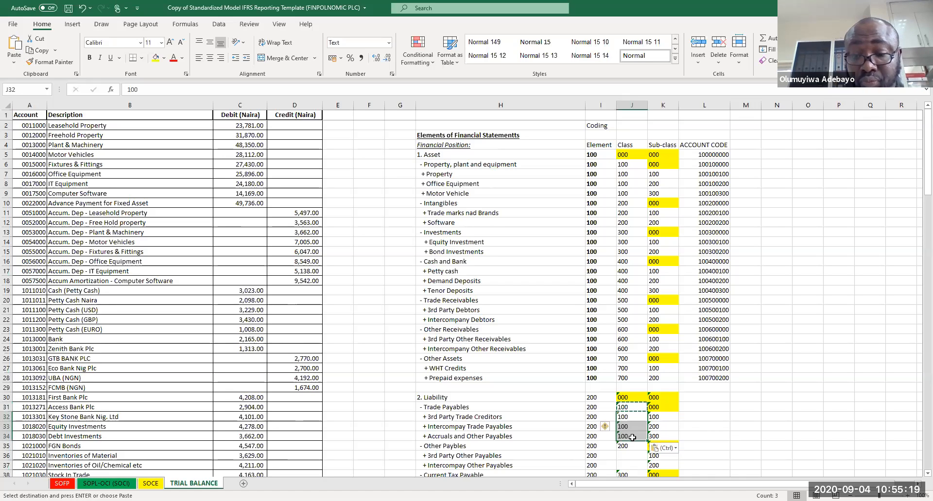
key(ctrl+c)
key(Down)
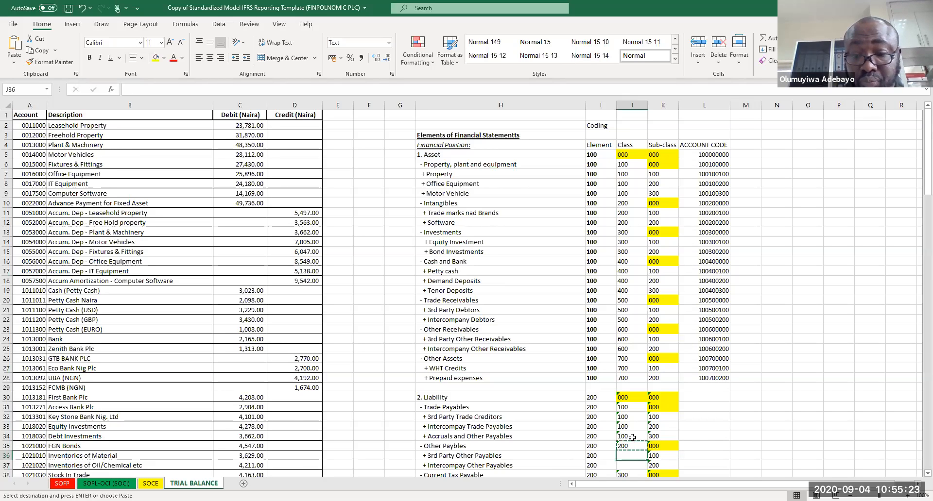
key(ctrl+v)
key(Down)
key(ctrl+v)
key(Down)
key(Down)
key(Down)
key(Down)
key(Down)
key(Down)
key(Down)
key(Down)
key(Down)
key(Down)
key(Down)
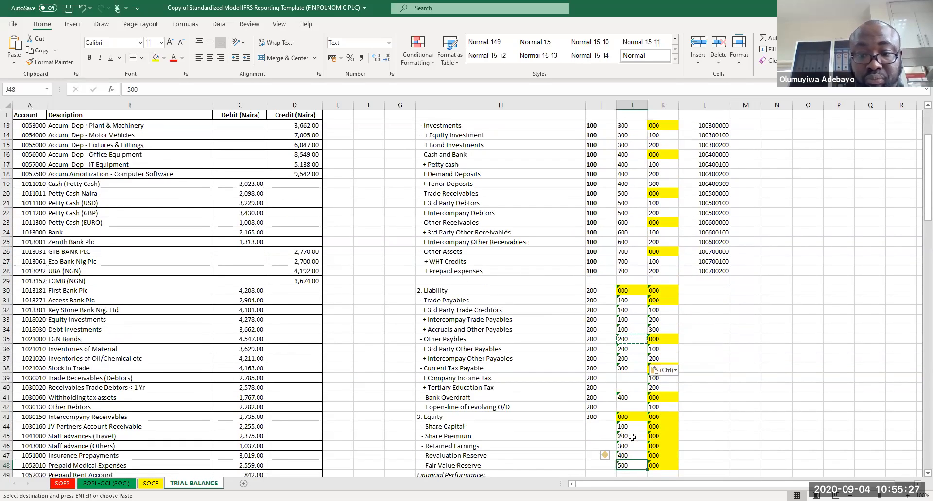
Step: Copy class codes 300 and 400 into the sub-items of Current Tax Payable and Bank Overdraft
click(629, 368)
key(ctrl+c)
key(Down)
key(Down)
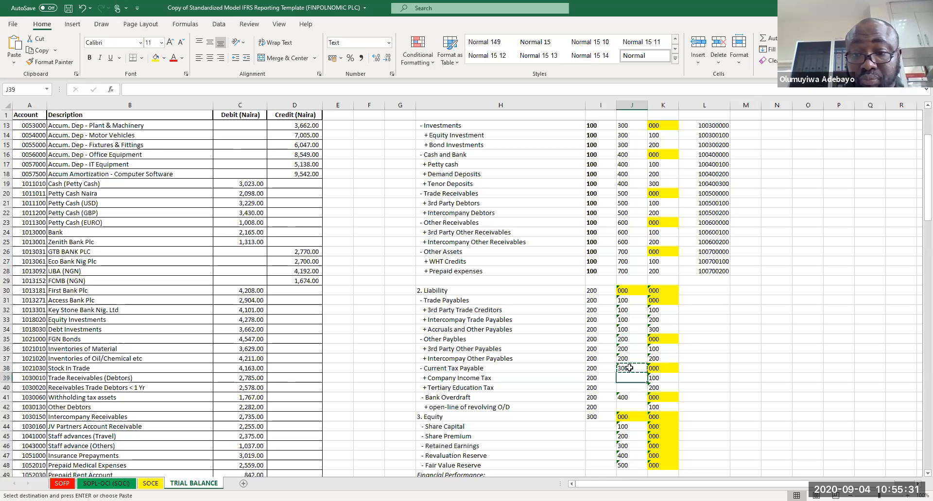
click(631, 378)
key(ctrl+v)
key(Down)
key(ctrl+v)
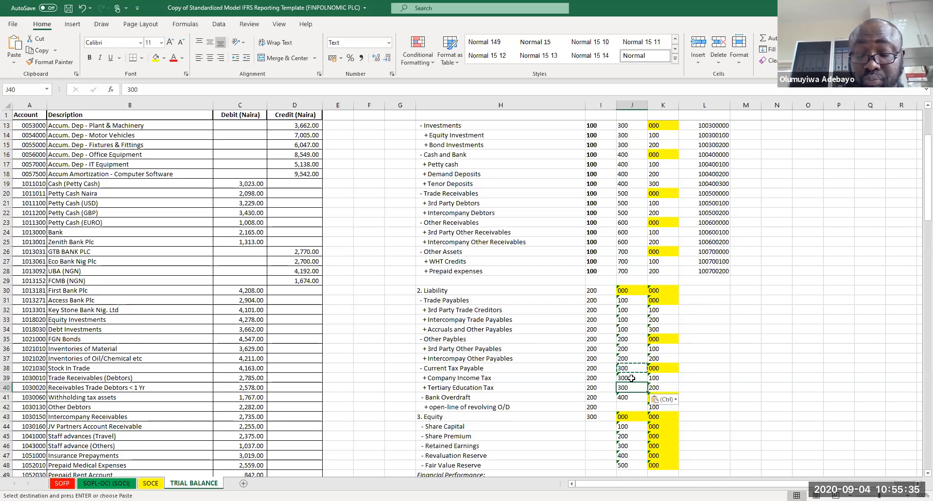
click(626, 397)
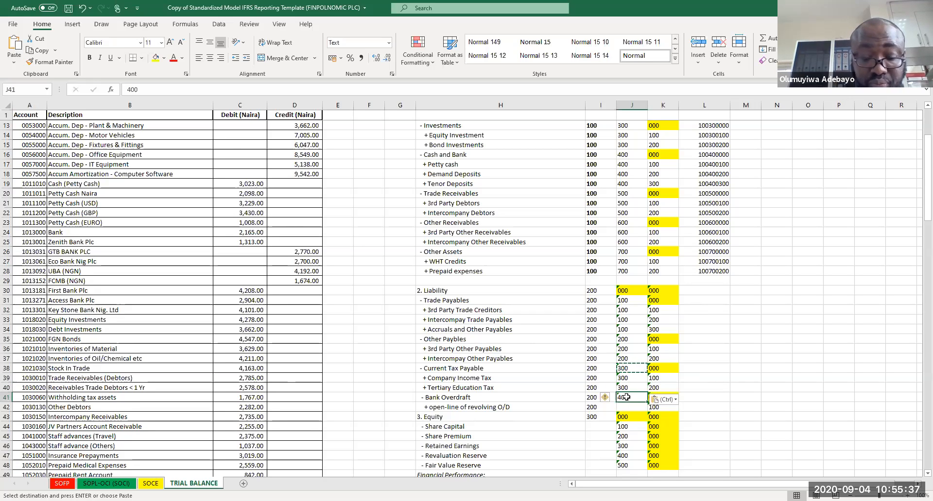
key(ctrl+c)
key(Down)
key(ctrl+v)
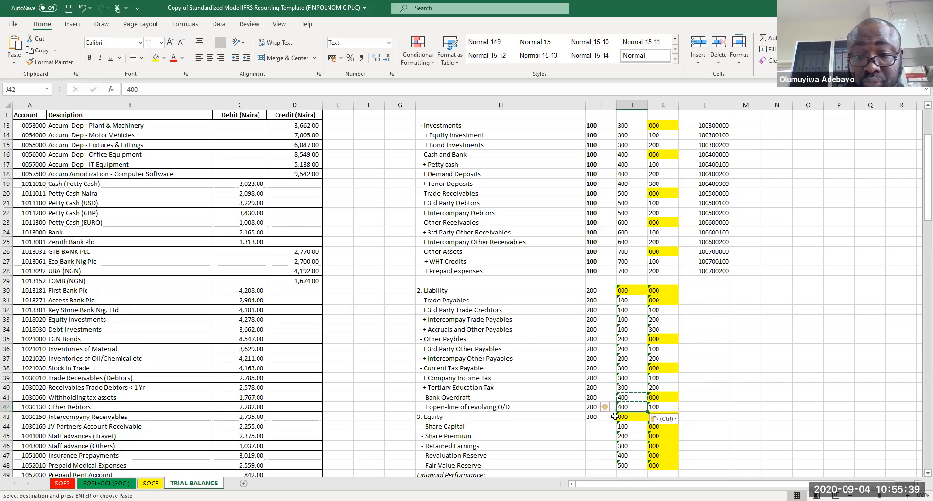
Step: Fill element code 300 down the equity rows and clear it from the Financial Performance heading row
click(607, 418)
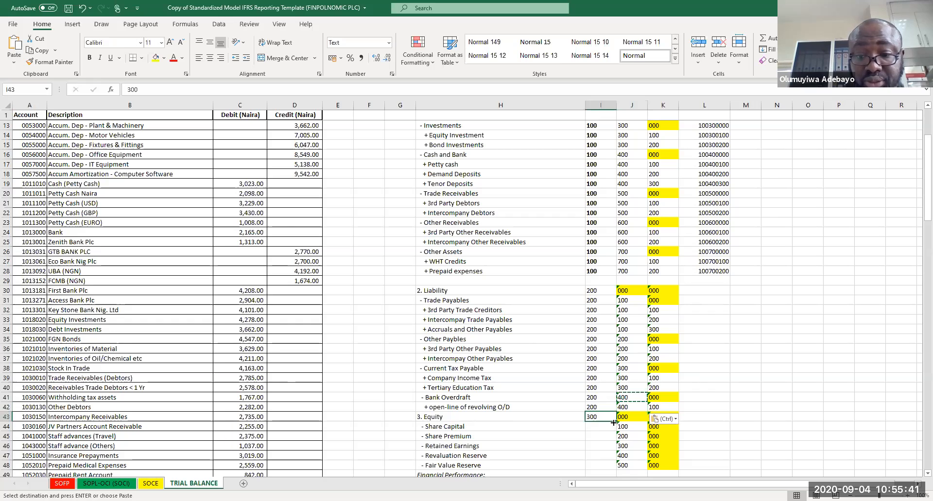
double_click(616, 421)
click(615, 423)
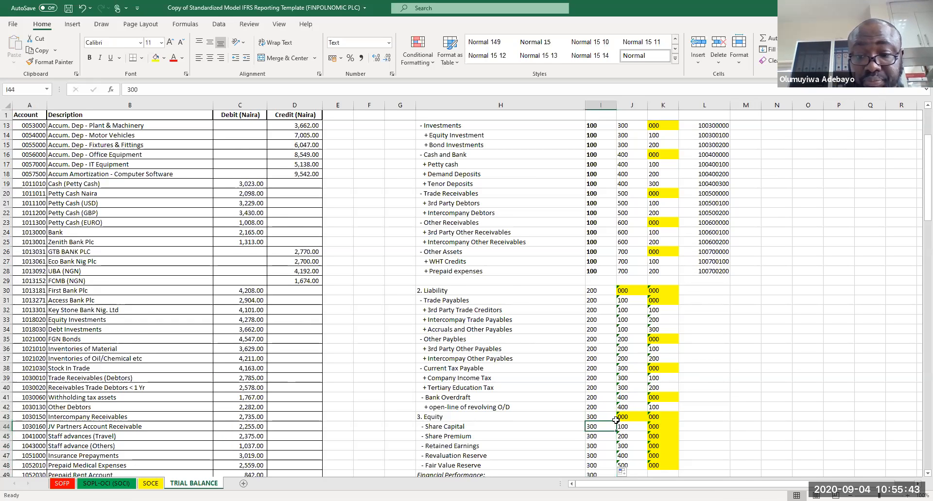
key(Down)
key(Down)
key(Down)
key(Down)
key(Down)
key(Down)
key(Down)
key(Down)
key(Down)
key(Down)
key(Down)
key(Down)
key(Down)
key(Down)
key(Down)
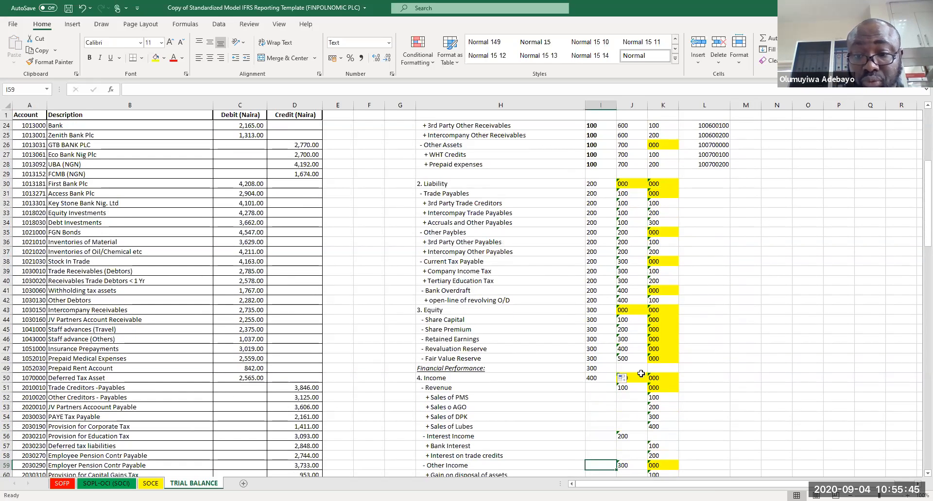
click(597, 368)
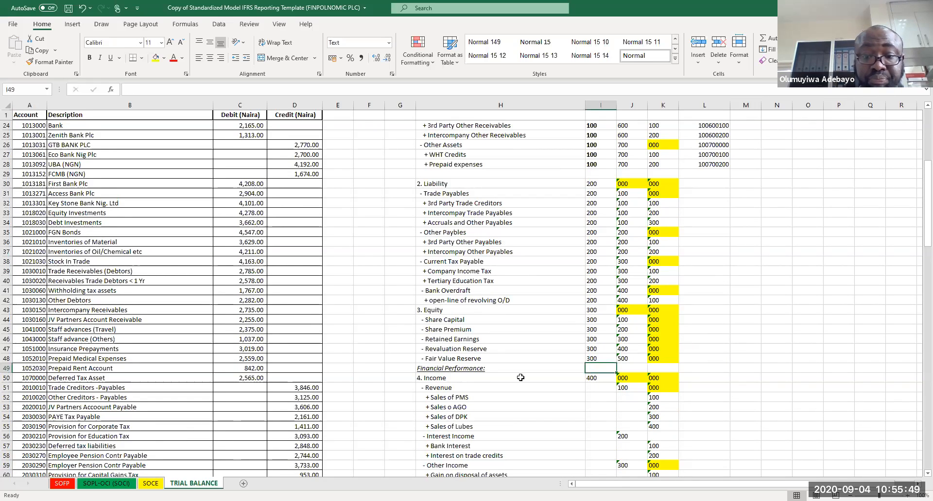
click(505, 402)
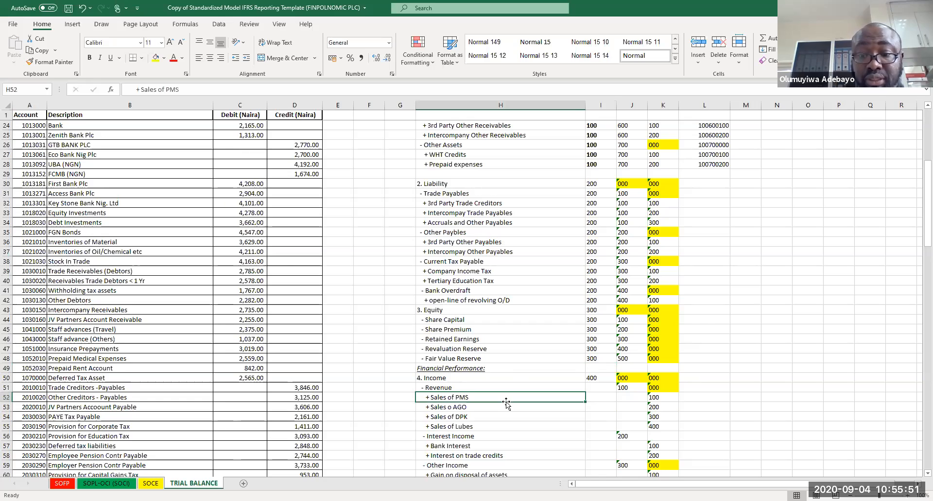
Step: Fill element code 400 down the income rows and copy Revenue's class code 100 into the four sales lines
click(590, 380)
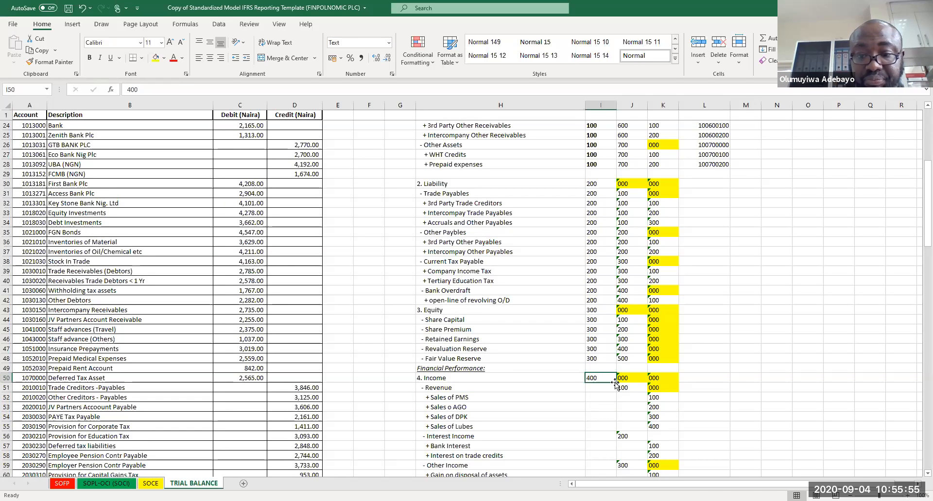
double_click(616, 382)
click(629, 389)
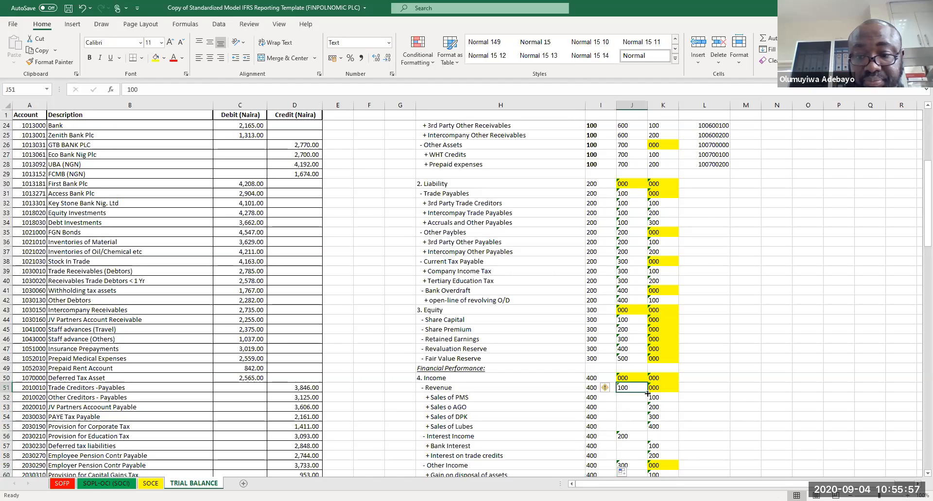
double_click(647, 394)
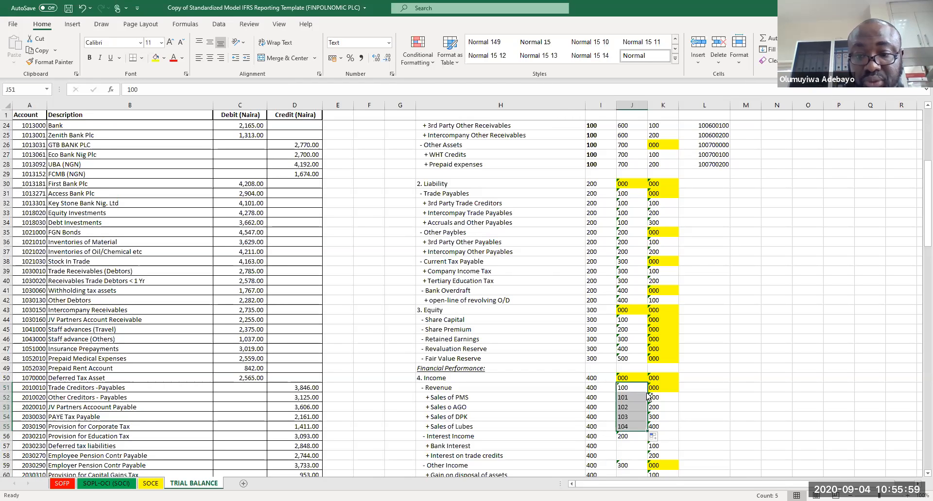
key(ctrl+z)
key(ctrl+c)
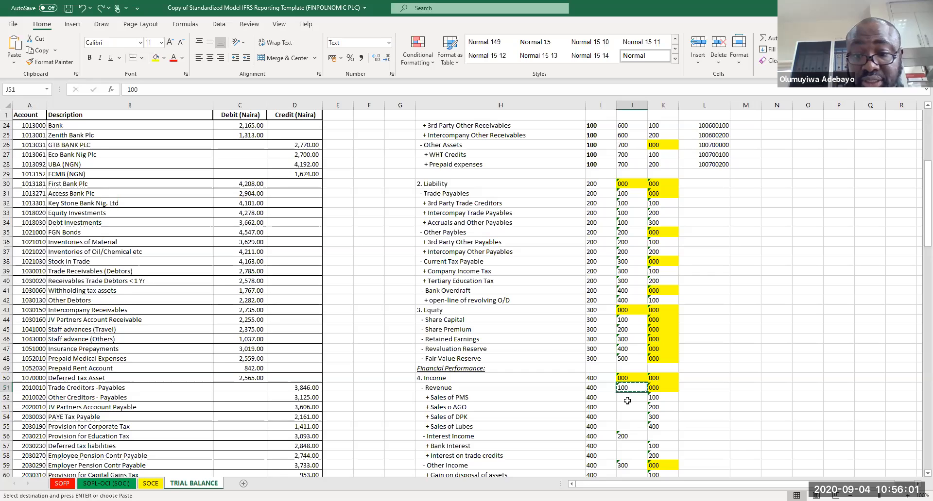
drag(628, 401, 629, 426)
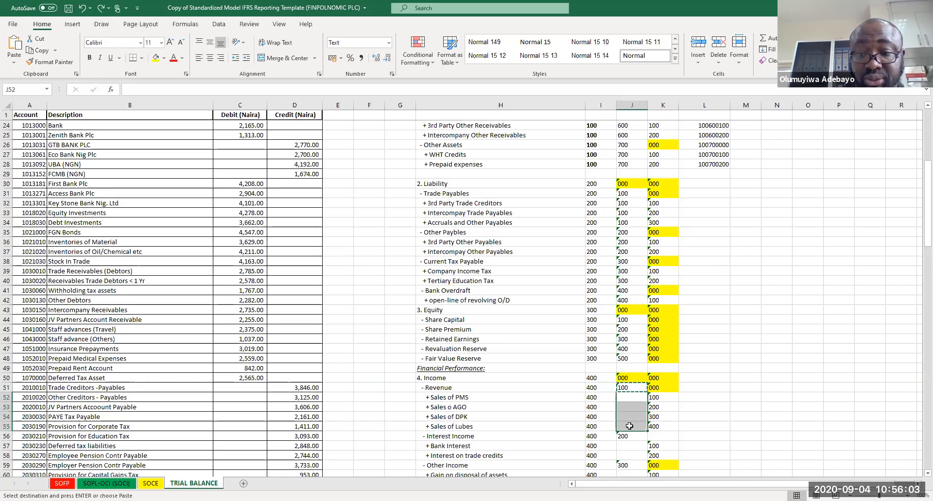
key(ctrl+v)
key(Down)
key(Down)
key(Down)
key(Down)
key(Down)
key(Down)
key(Down)
key(Down)
key(Down)
key(Down)
key(Down)
key(Down)
key(Down)
key(Down)
key(Down)
key(Down)
key(Down)
key(Down)
key(Down)
key(Down)
key(Down)
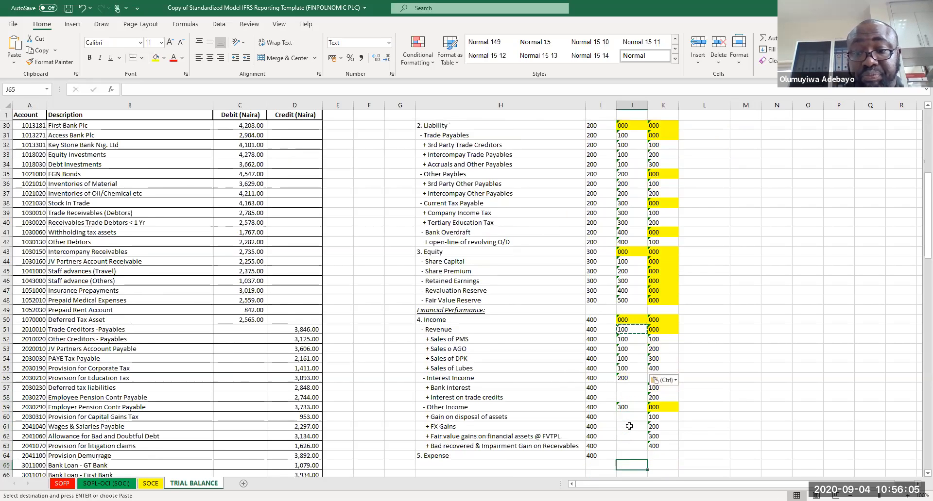
click(629, 298)
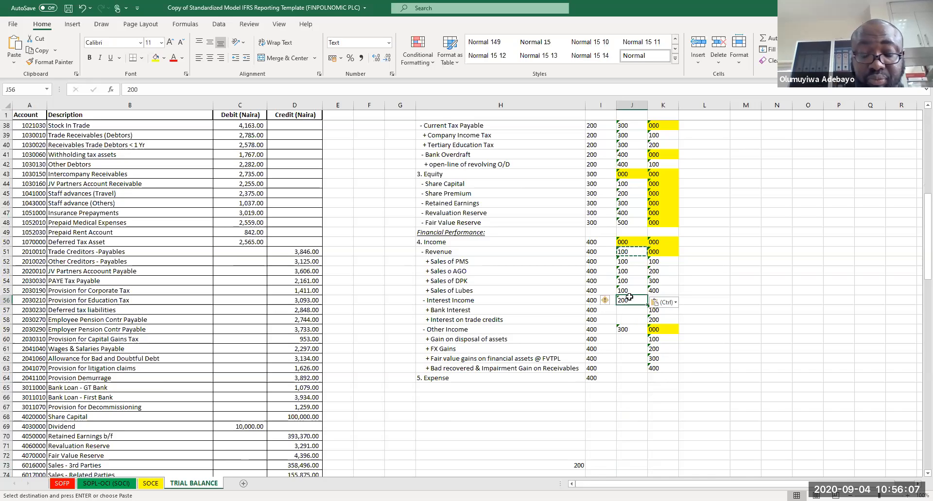
Step: Copy class code 200 into the Interest Income sub-items and class code 300 into the Other Income sub-items
key(ctrl+c)
drag(629, 309, 621, 319)
key(ctrl+v)
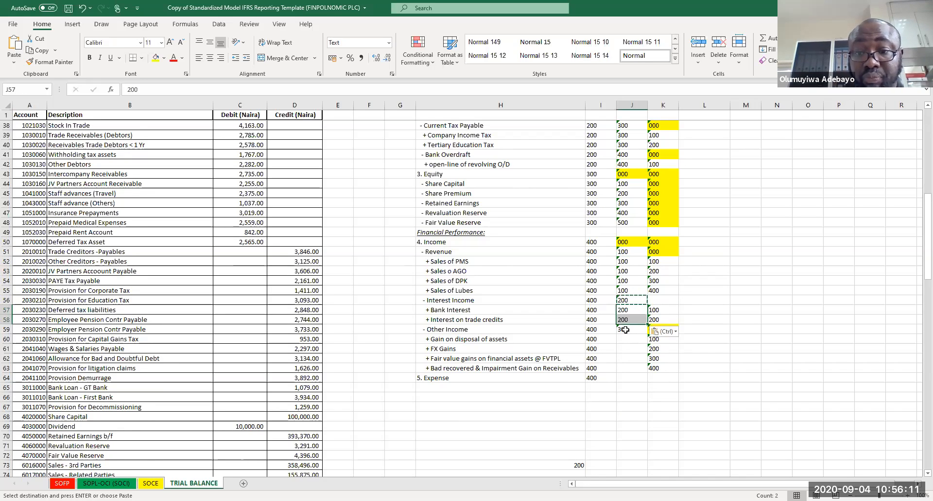
click(632, 328)
key(ctrl+c)
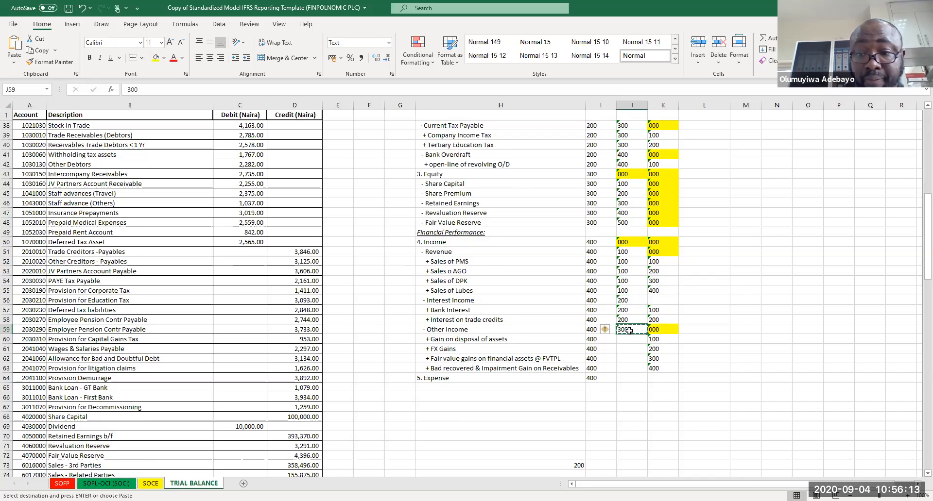
drag(625, 339, 626, 370)
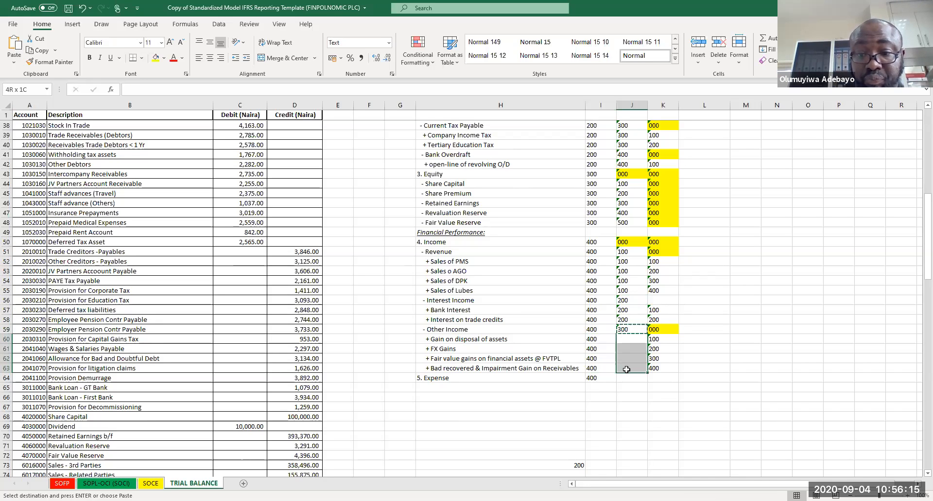
key(ctrl+v)
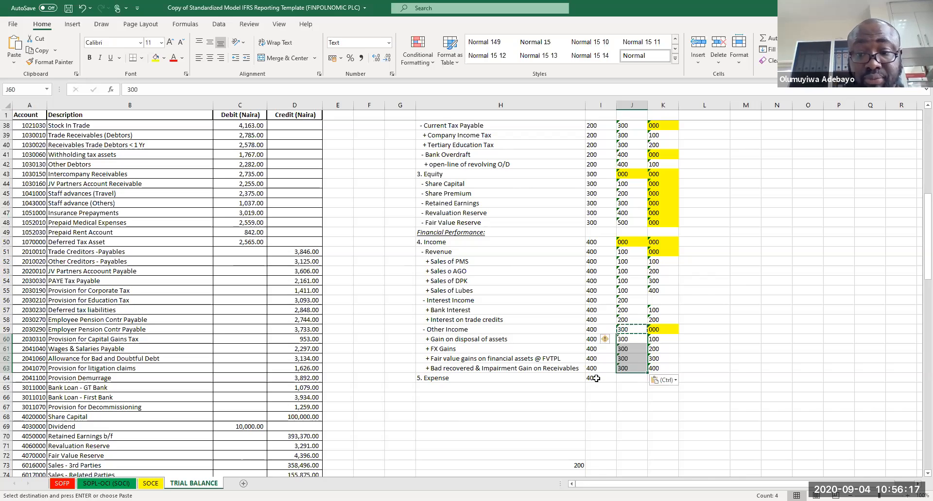
Step: Set the Expense heading's element code to 500 and add a '- Cost of Sales' line beneath it
double_click(598, 379)
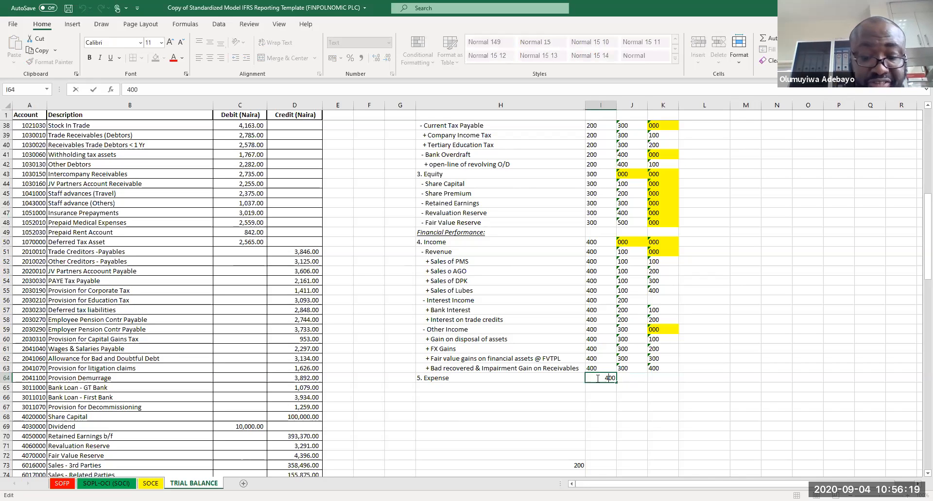
text(5)
key(Return)
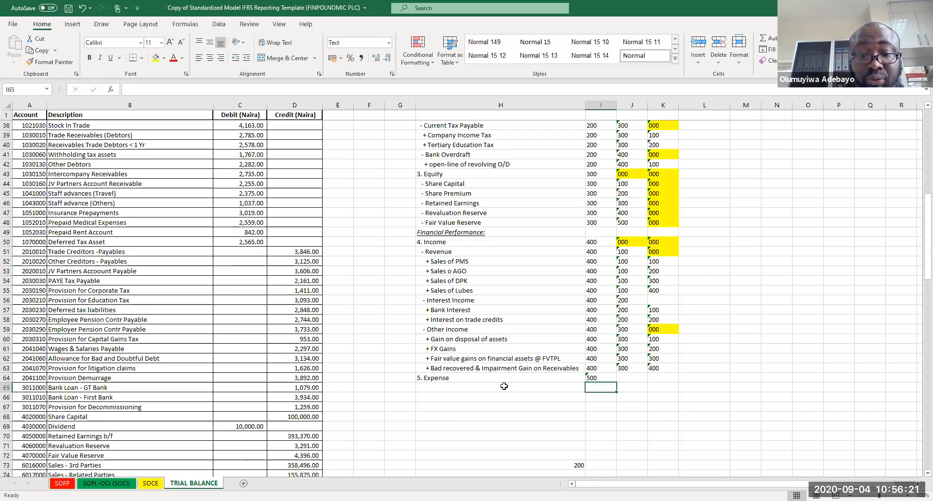
click(469, 389)
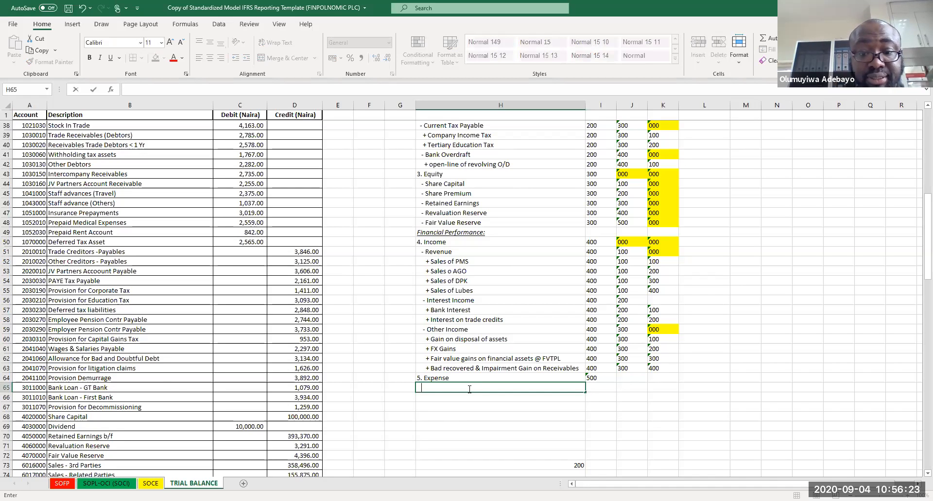
text(- Cost o)
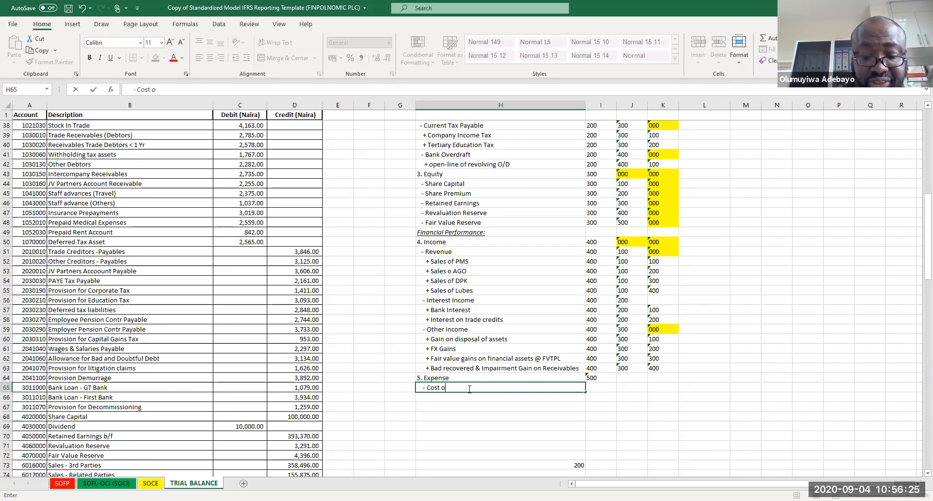
text(f Sales)
key(Return)
key(Return)
key(Return)
key(Return)
key(Return)
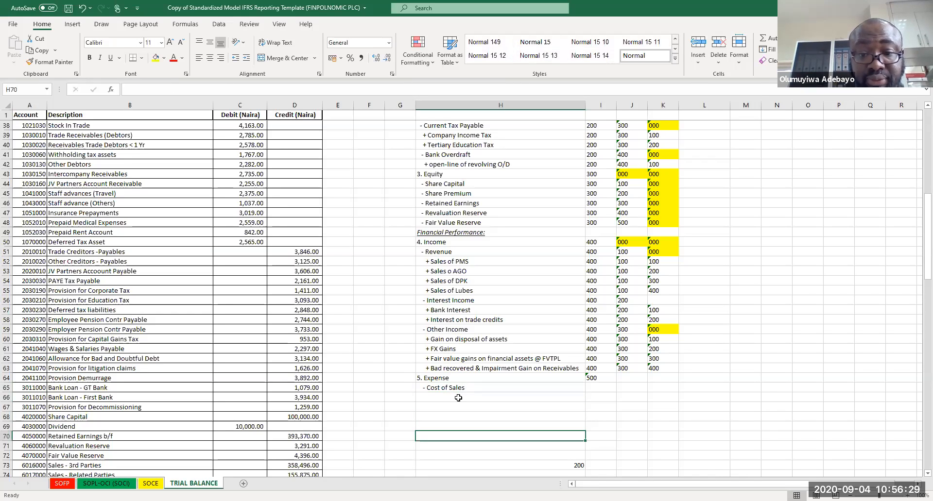
Step: Copy the four sales lines under the Revenue heading and paste them below the Cost of Sales line
click(447, 262)
drag(447, 275, 449, 291)
key(ctrl+c)
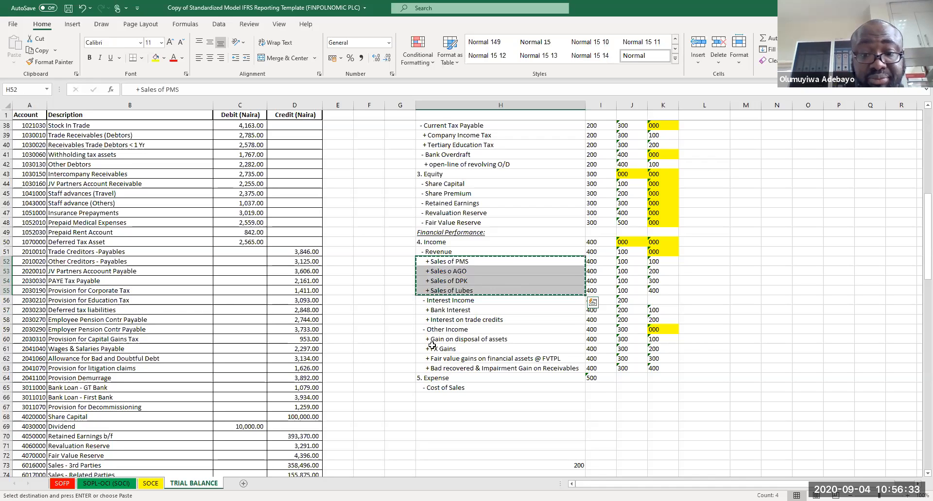
key(ctrl+Down)
key(ctrl+Down)
key(Up)
key(ctrl+v)
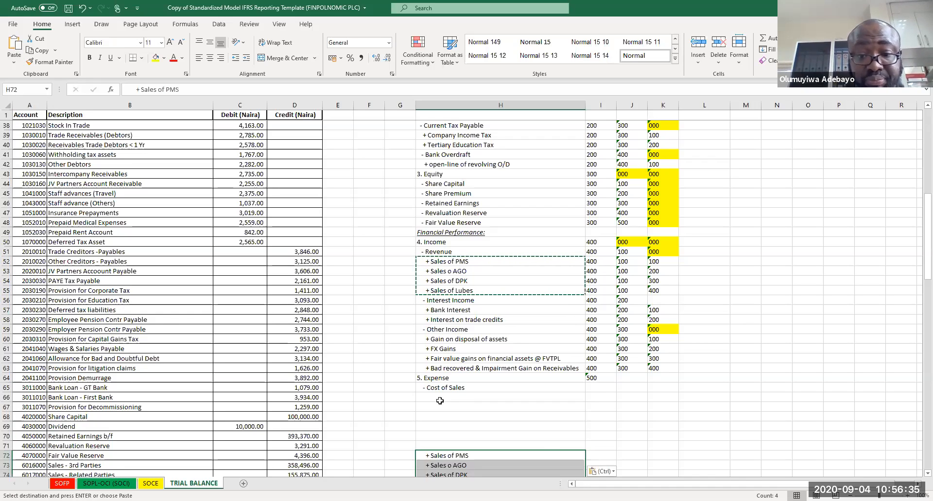
key(ctrl+z)
click(439, 400)
key(ctrl+v)
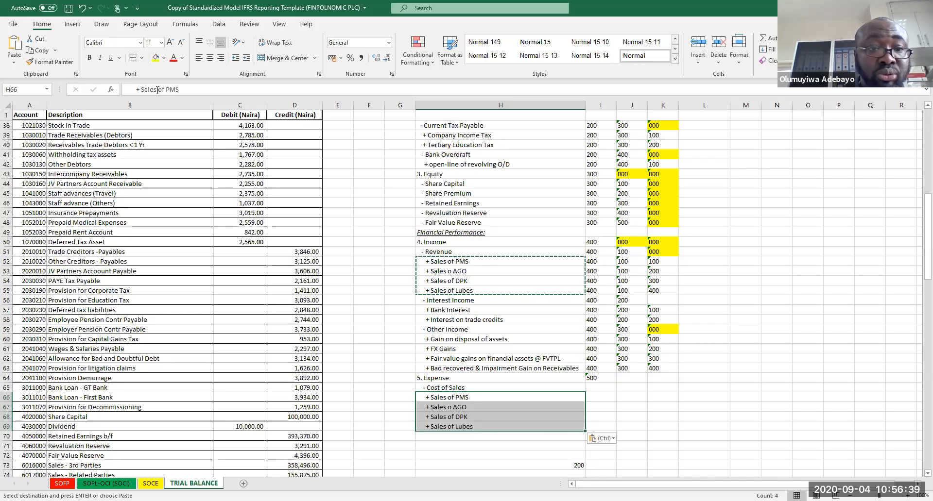
Step: Rename the first pasted line to '+ Cost of Sales - PMS'
double_click(143, 89)
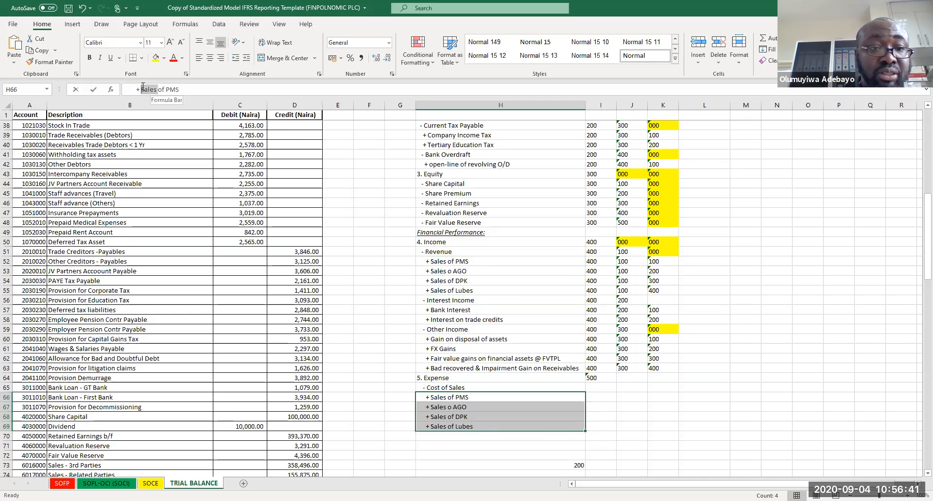
text(Cost)
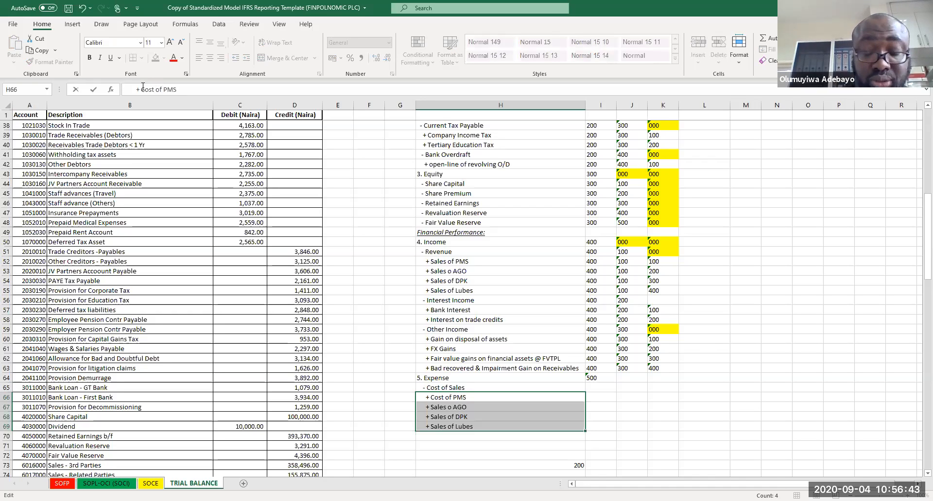
text( of Sales)
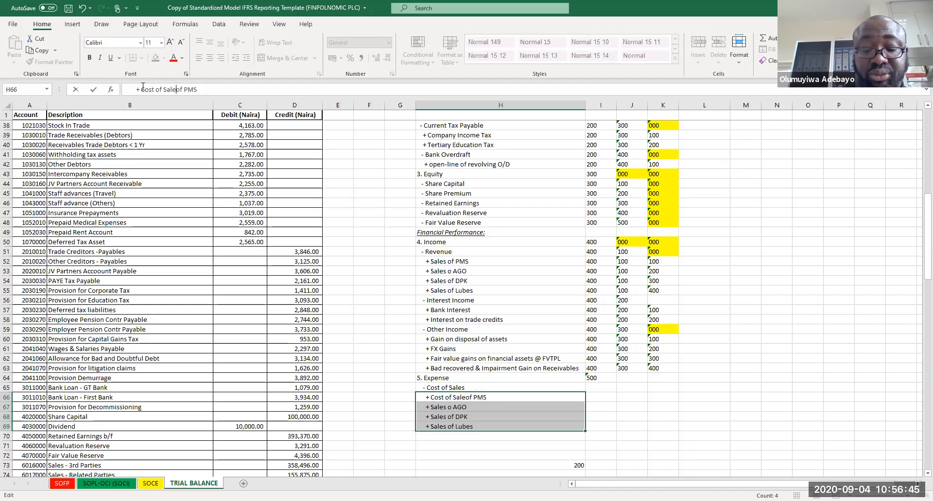
key(Delete)
key(Delete)
key(Delete)
text(-)
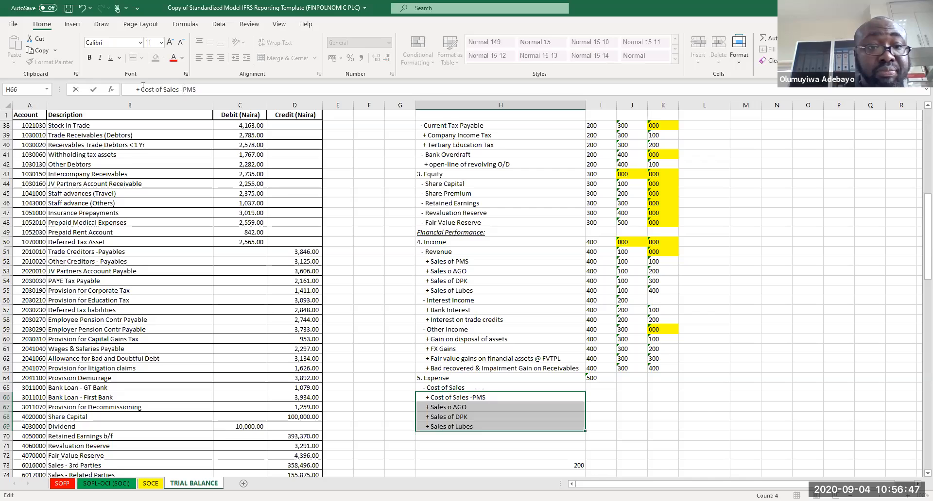
key(Return)
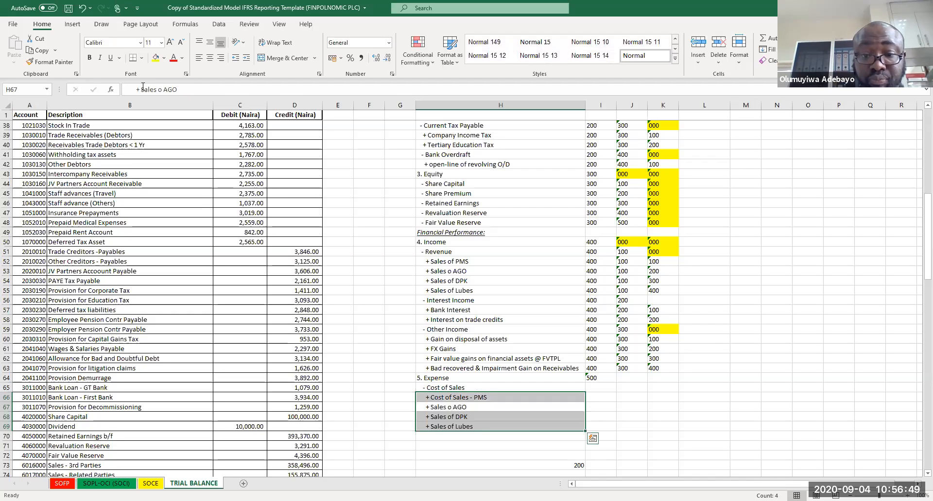
Step: Fill the '+ Cost of Sales - PMS' label down through the four rows beneath it
click(465, 396)
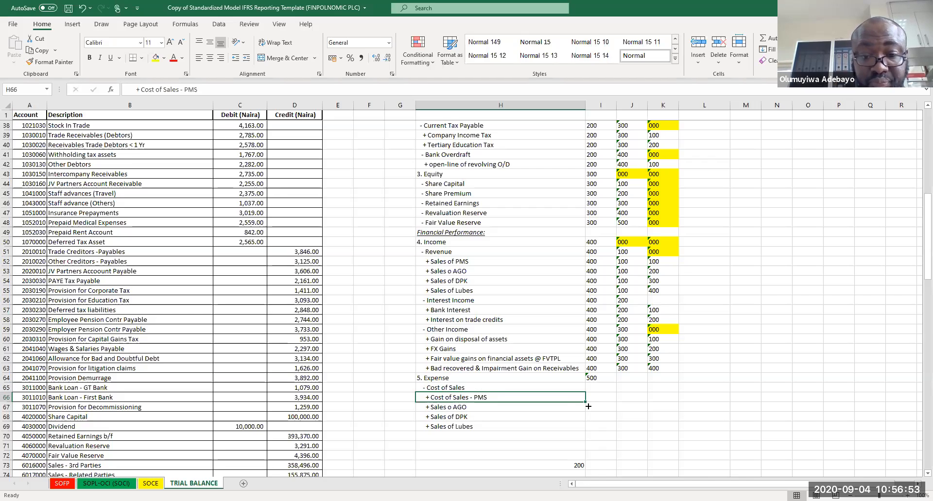
drag(587, 403, 489, 437)
click(477, 407)
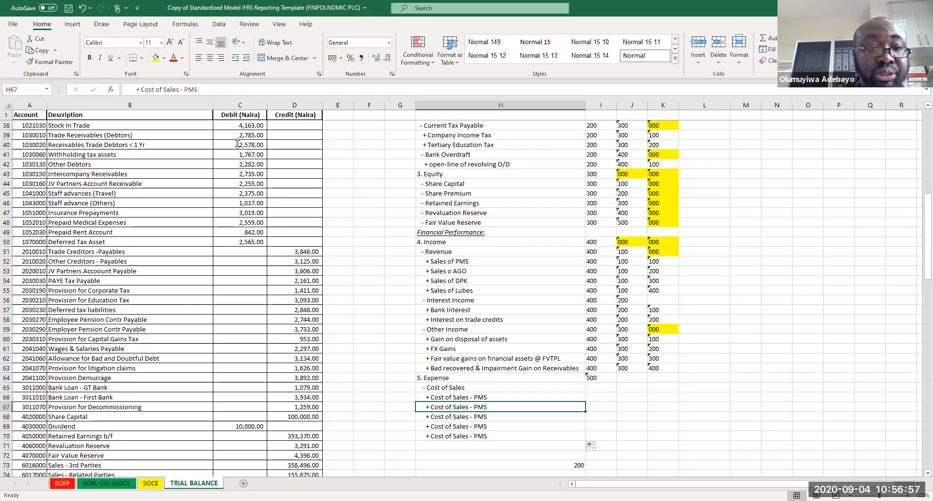
Step: Change the second and third cost lines to '+ Cost of Sales - AGO' and '+ Cost of Sales - DPK'
click(204, 89)
key(BackSpace)
key(BackSpace)
key(BackSpace)
text(AG)
key(Return)
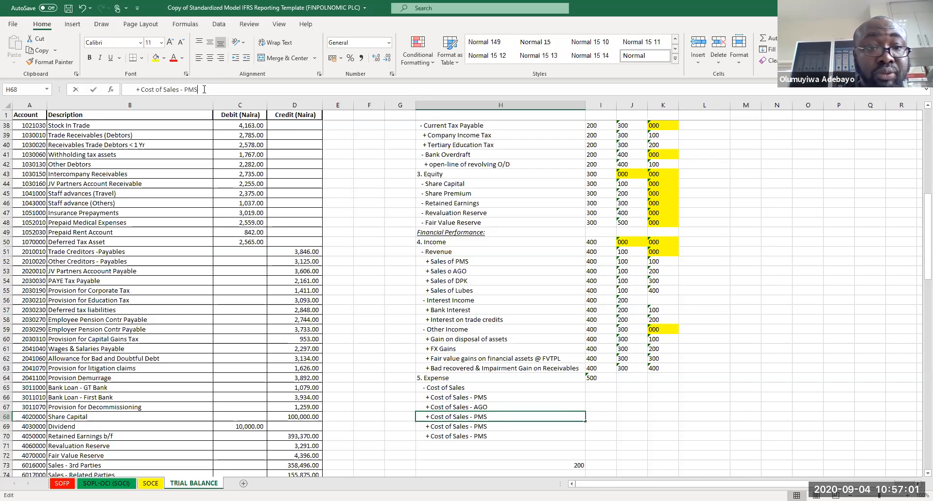
key(BackSpace)
key(BackSpace)
key(BackSpace)
text(DPK)
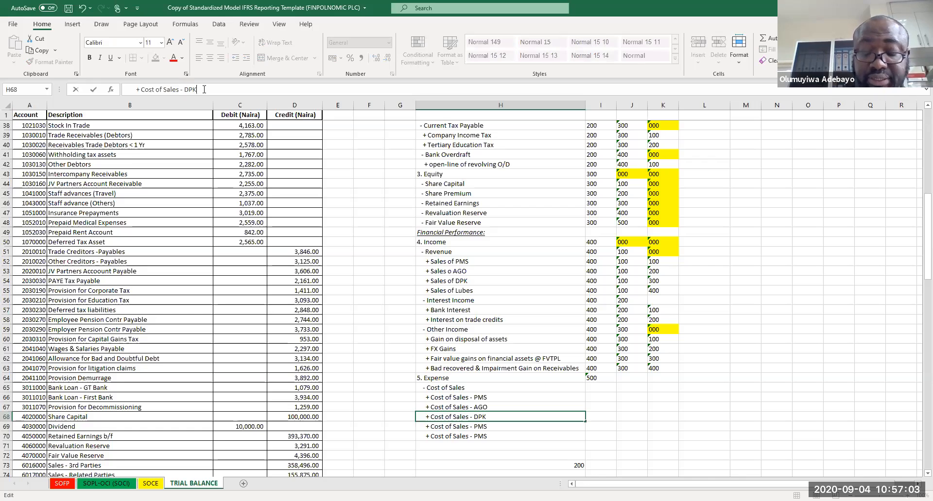
key(Return)
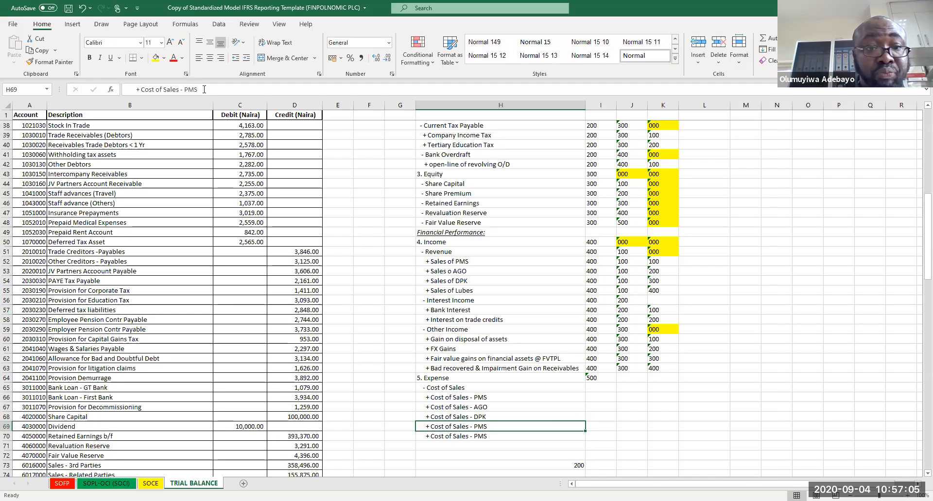
Step: Change the fourth cost line to '+ Cost of Sales - Lubes' and select the product name in the fifth line
click(204, 89)
key(BackSpace)
key(BackSpace)
key(BackSpace)
text(Lubes)
key(Return)
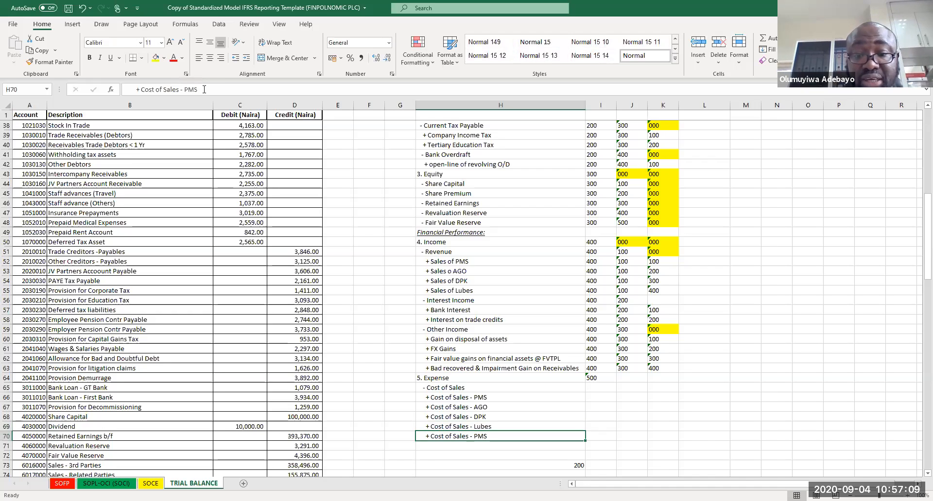
drag(204, 90, 185, 99)
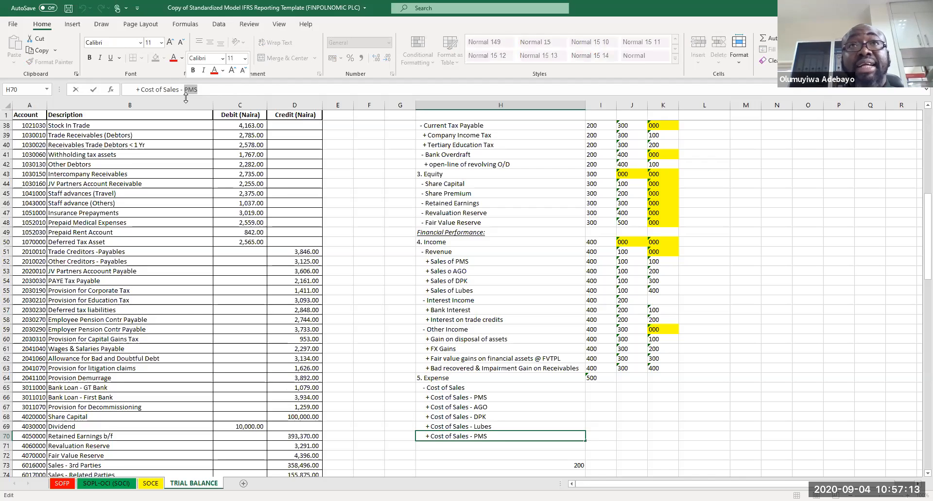
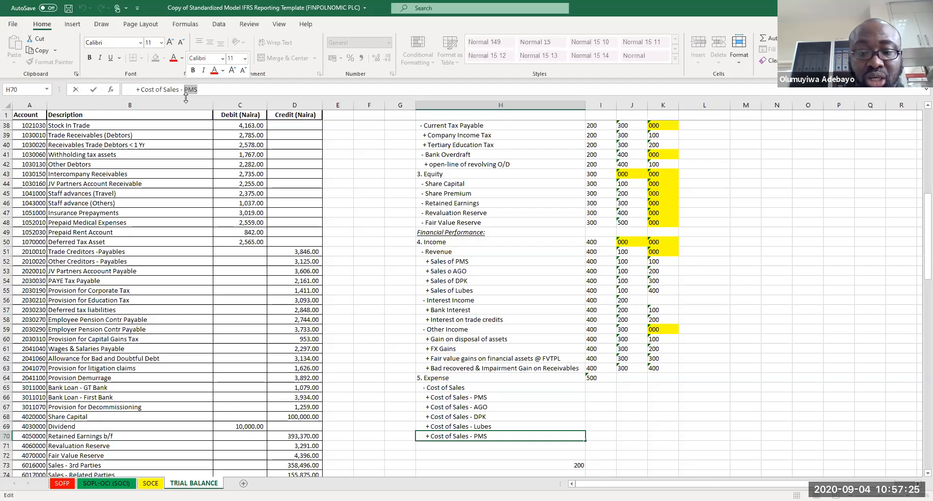
Step: Change the fifth cost line to '+ Cost of Sales - Loss/Adjustments'
key(BackSpace)
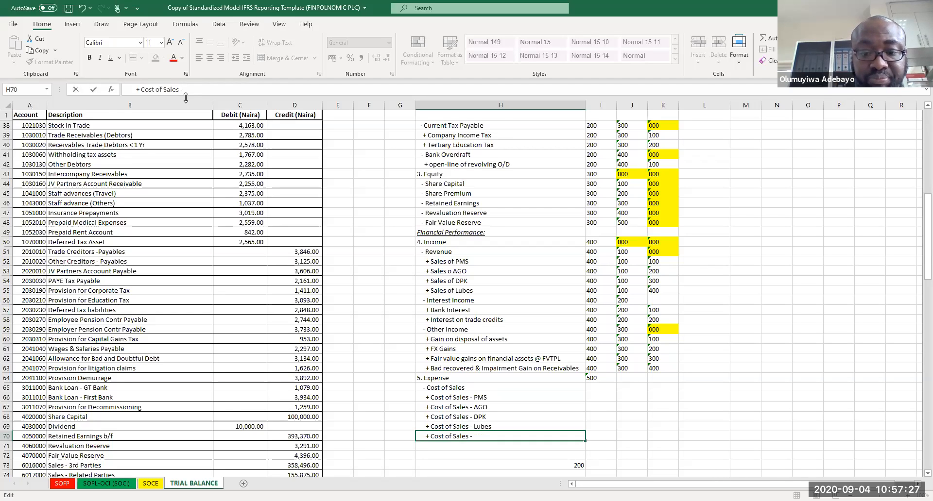
text(Loss)
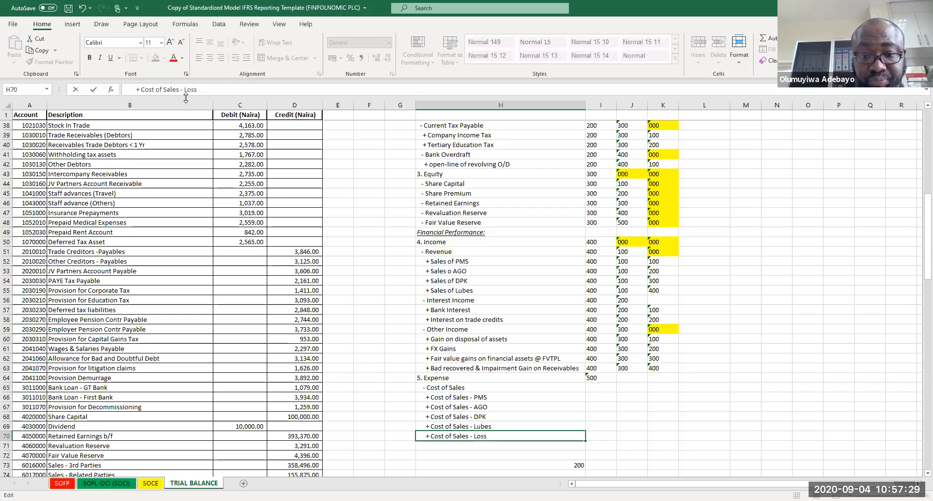
key(Return)
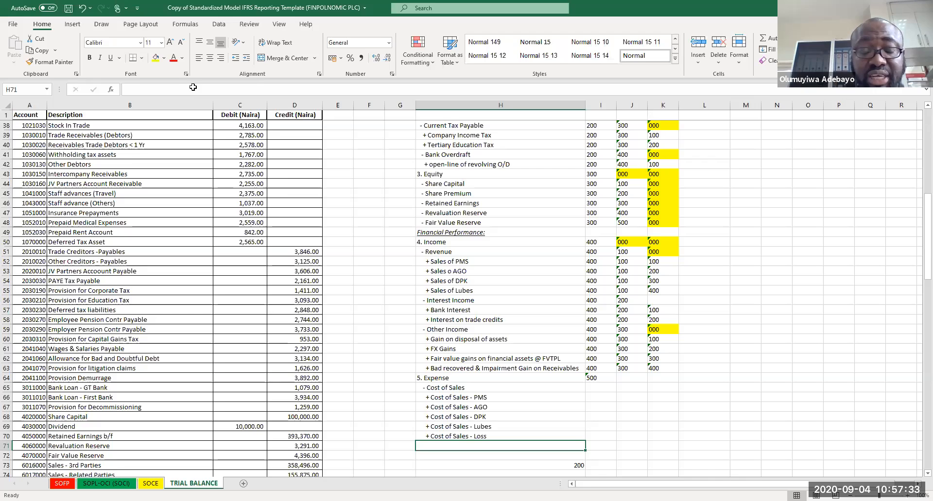
click(498, 436)
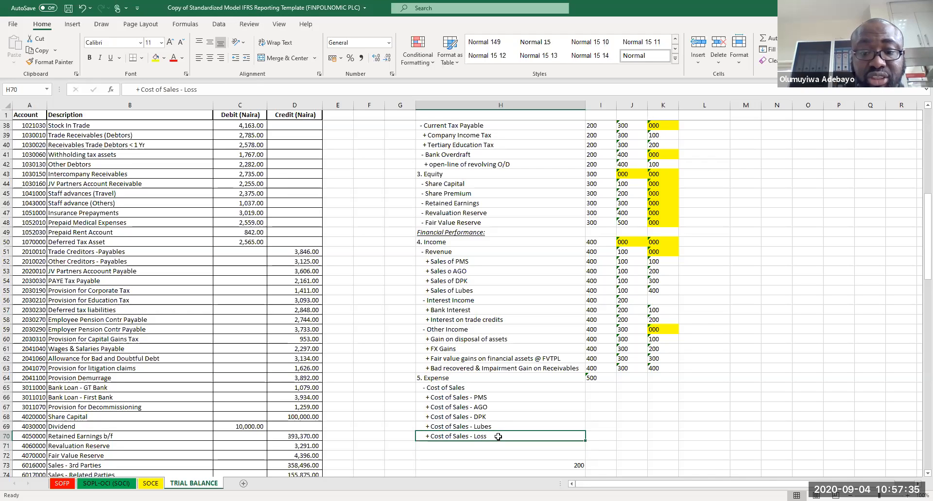
click(204, 89)
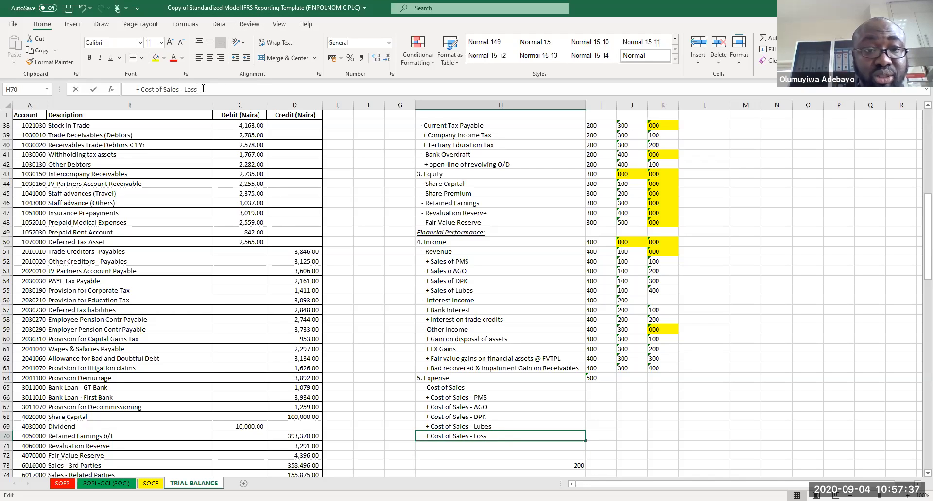
text(/Adjust)
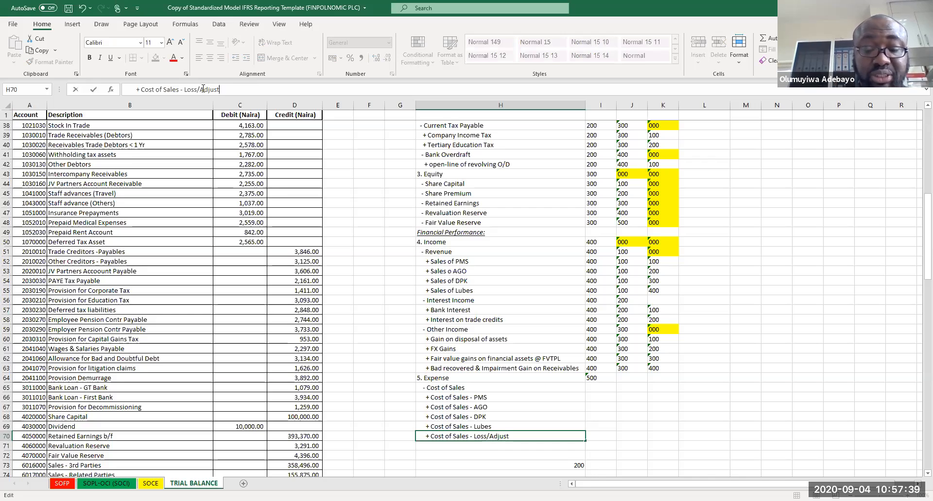
text(ments)
key(Return)
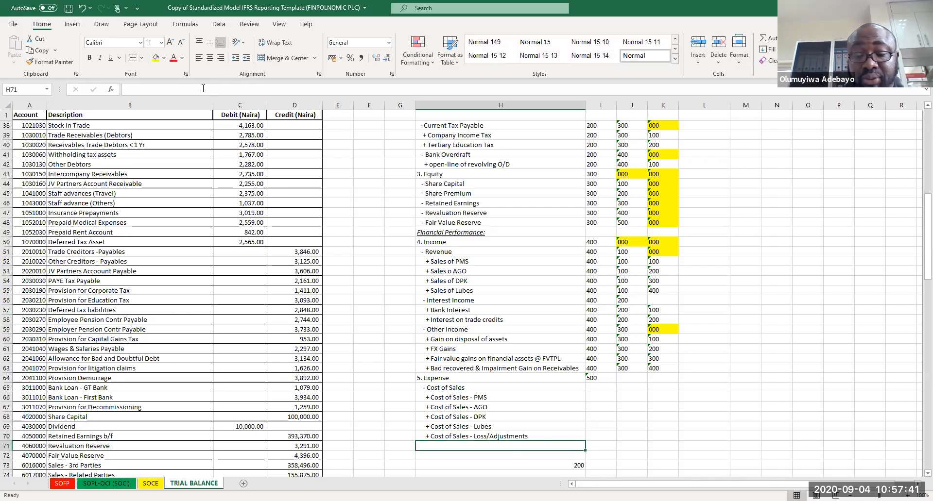
Step: Code the Cost of Sales sub-class as 100 and its five product lines as 100, 200, 300, 400 and 500
click(633, 387)
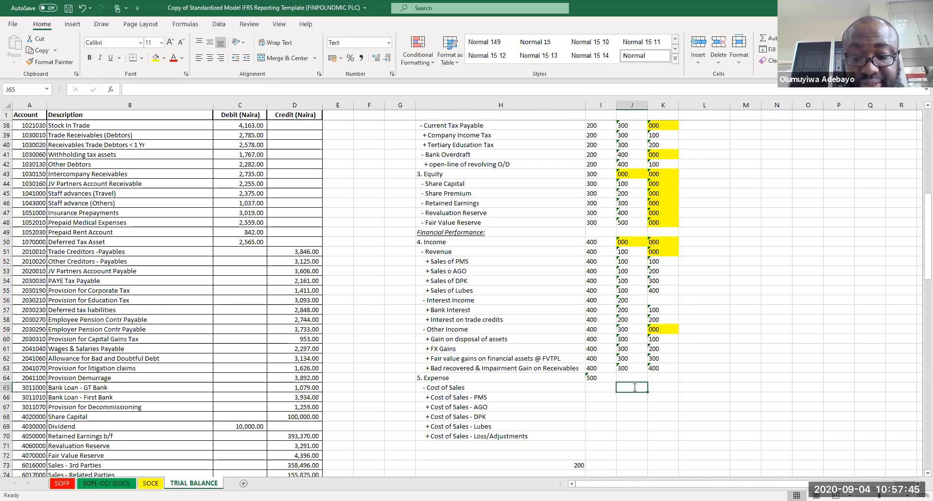
text(100)
key(Tab)
key(Down)
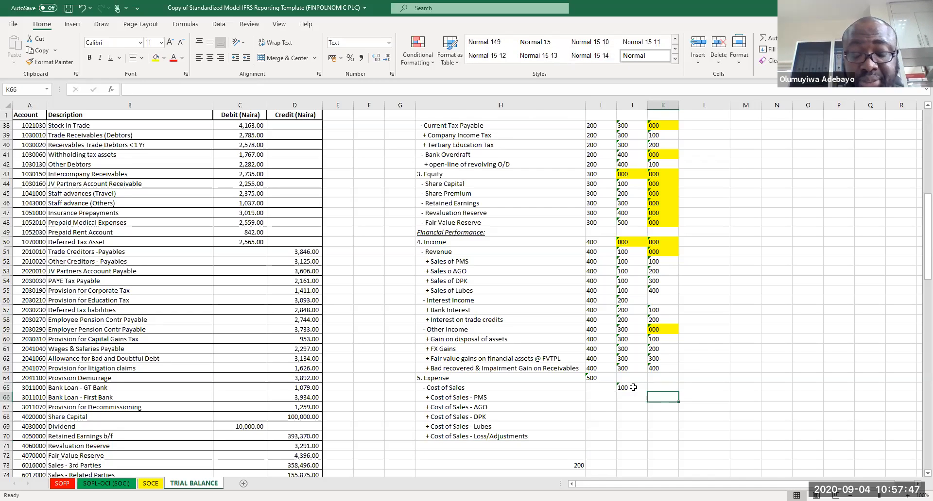
text(100)
key(Return)
text(200)
key(Return)
text(300)
key(Return)
text(400)
key(Return)
text(500)
key(Return)
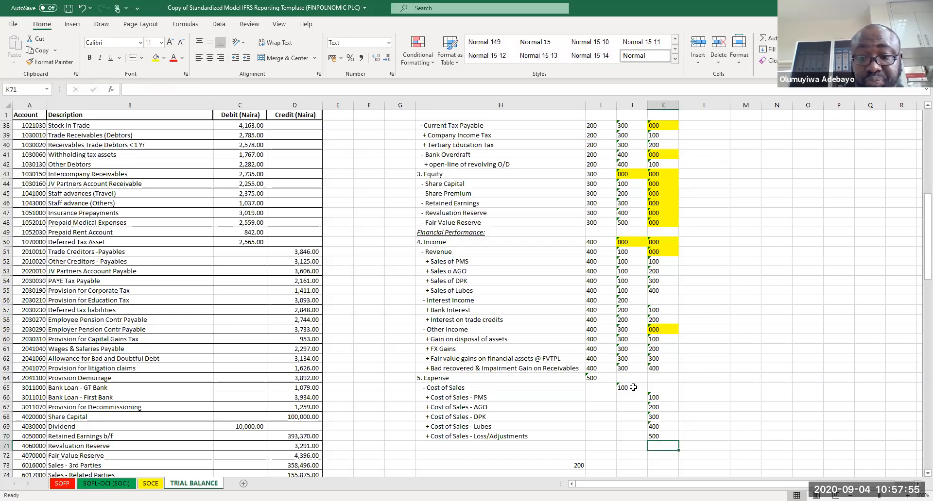
Step: Add a '- Personnel Costs' sub-class line below the cost of sales lines
key(Down)
key(Down)
key(Down)
key(Down)
key(Down)
key(Down)
key(Down)
key(Down)
key(Down)
key(Down)
key(Down)
key(Down)
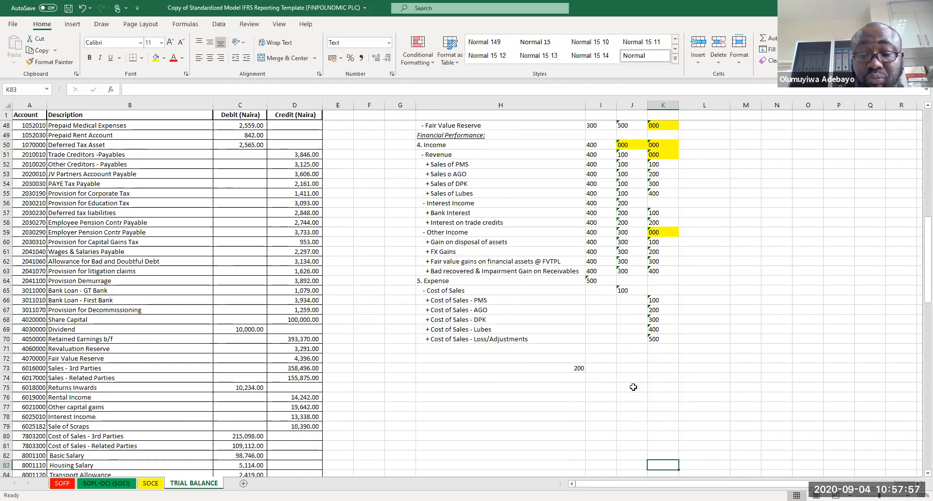
click(574, 369)
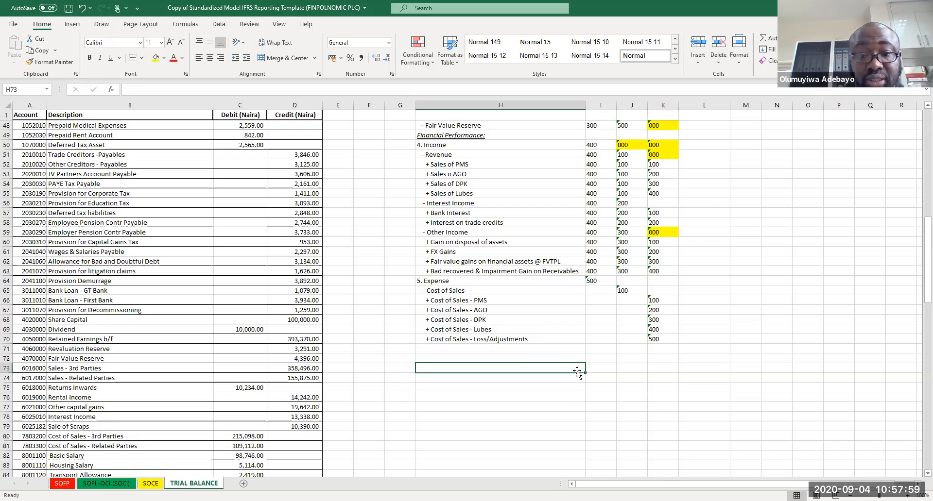
click(482, 350)
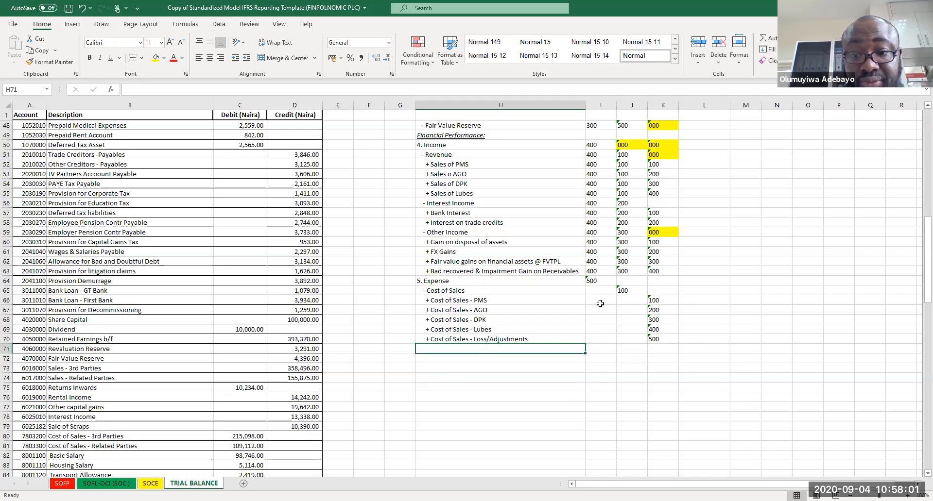
double_click(452, 351)
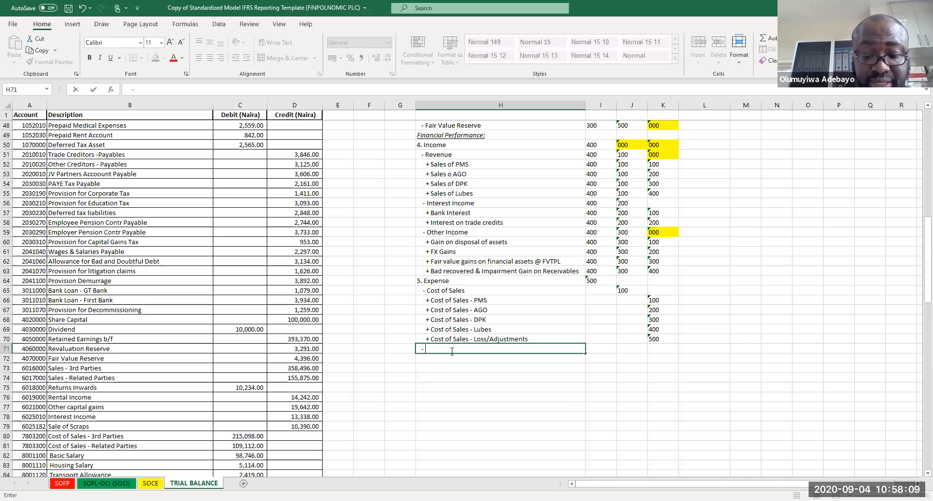
text(Personne)
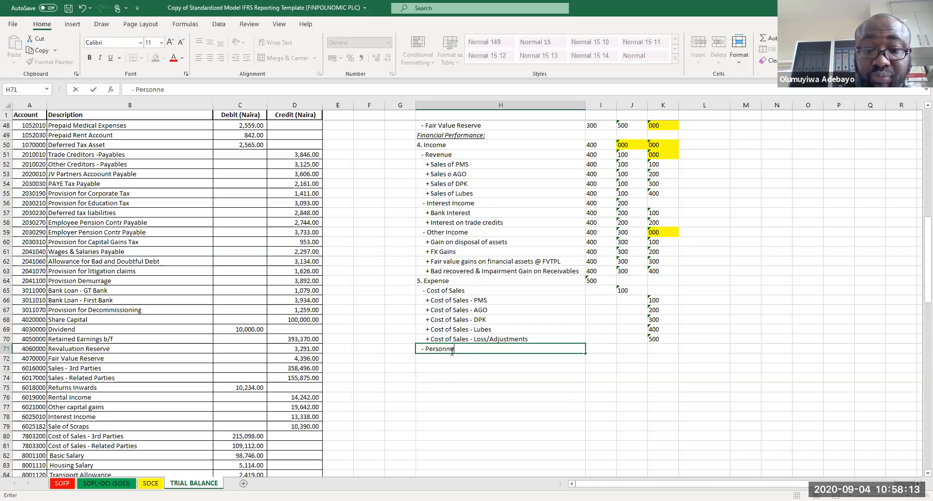
text(l Costs)
key(Return)
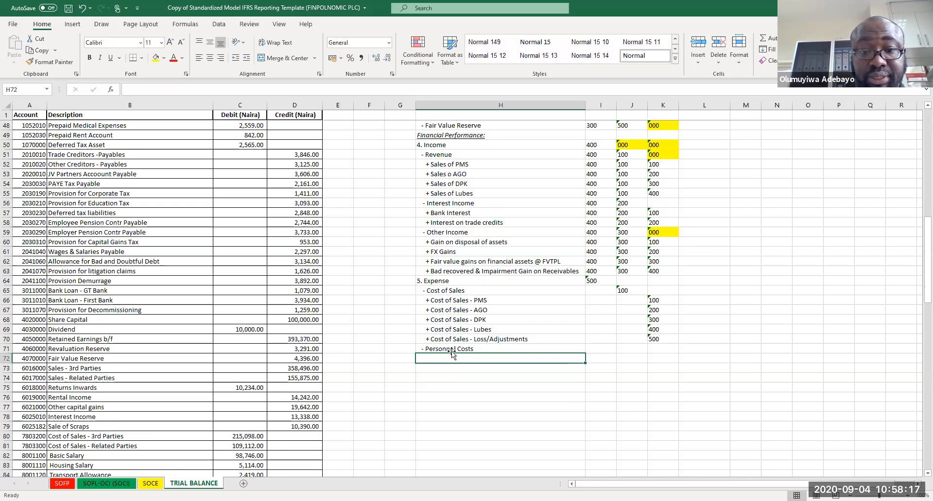
Step: Add '+ Basic Pay' and '+ Allowances' lines under Personnel Costs
text(+ Basic p)
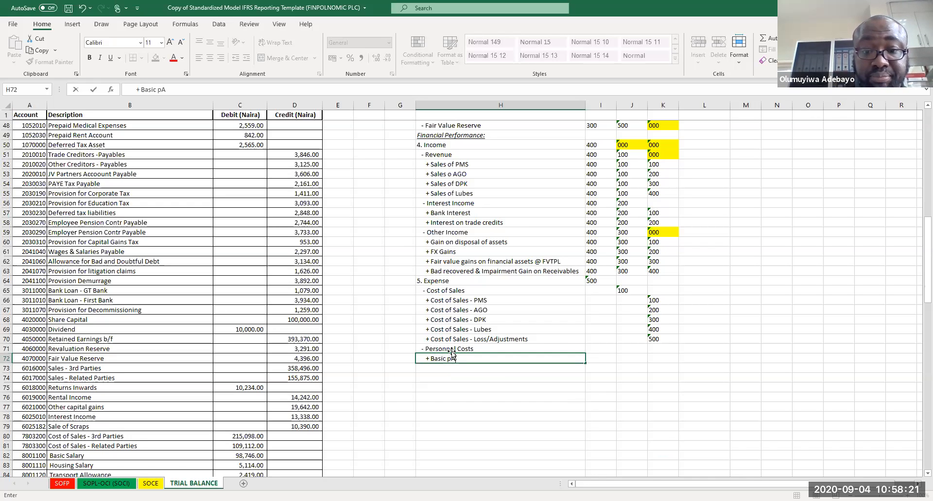
key(BackSpace)
text(Pay)
key(Return)
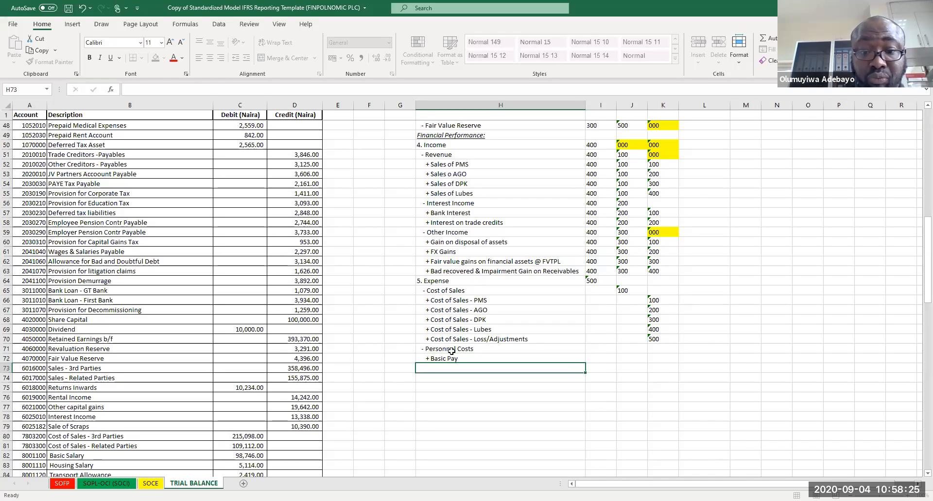
text(+ )
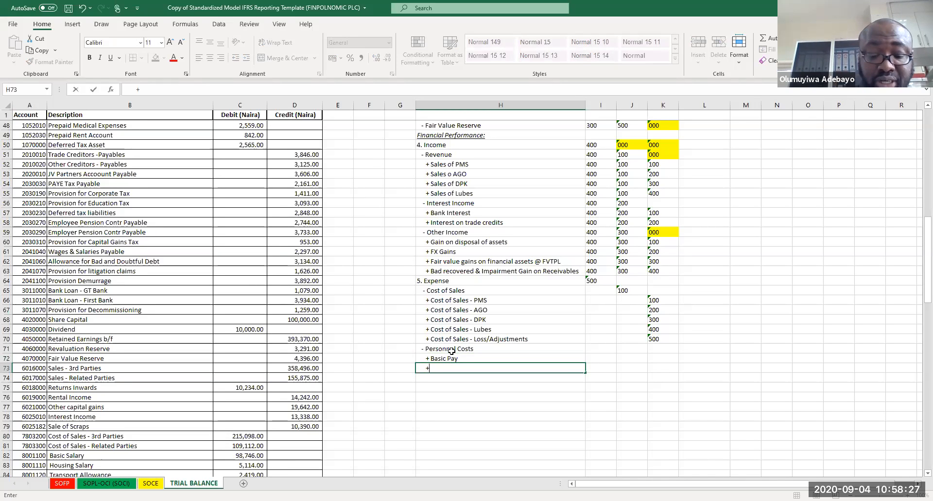
text(Allowances)
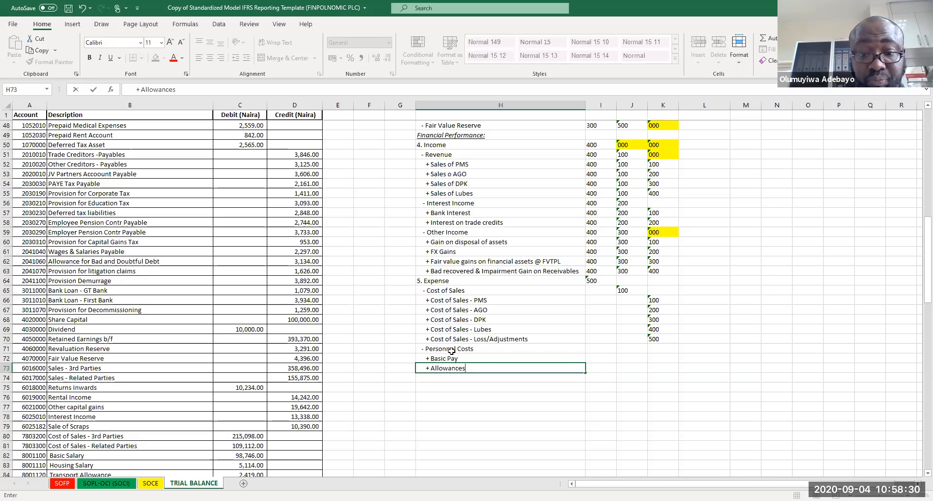
key(Return)
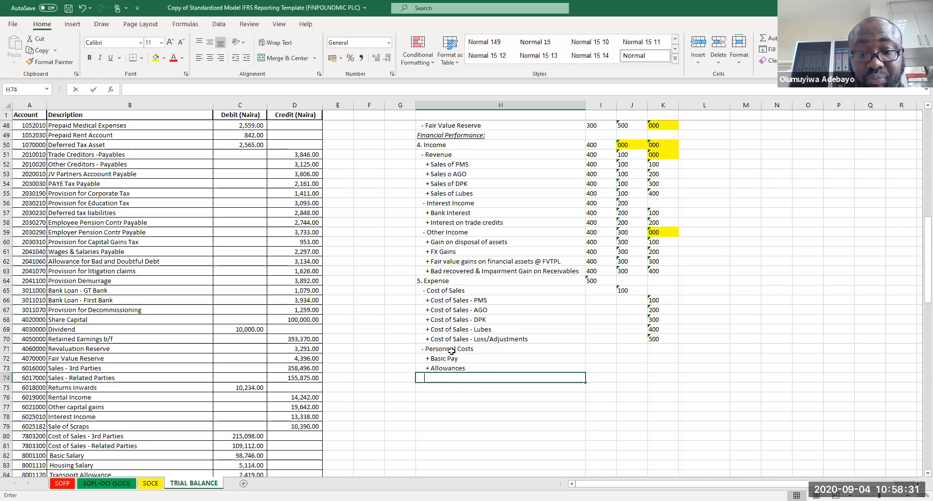
Step: Add '+ Medical & Welfare Costs' and '+ Group Life policy' lines under the allowances line
text(+ Medical AL)
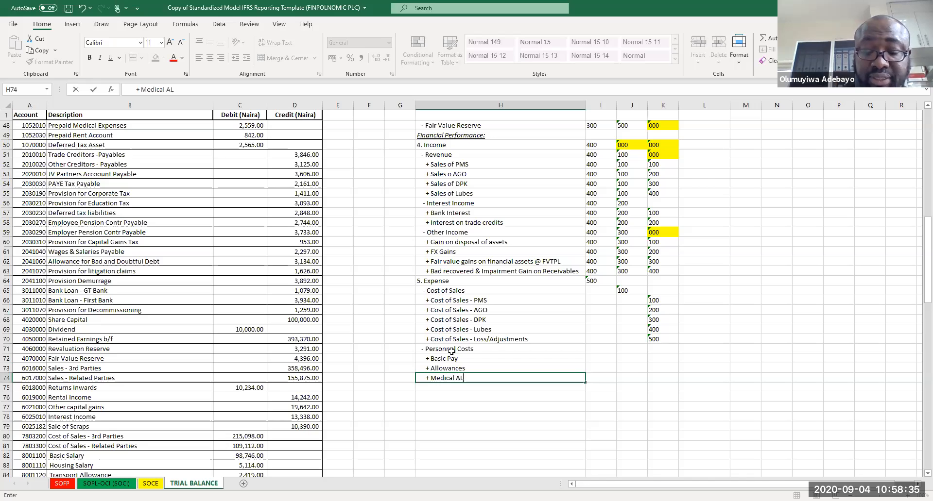
key(BackSpace)
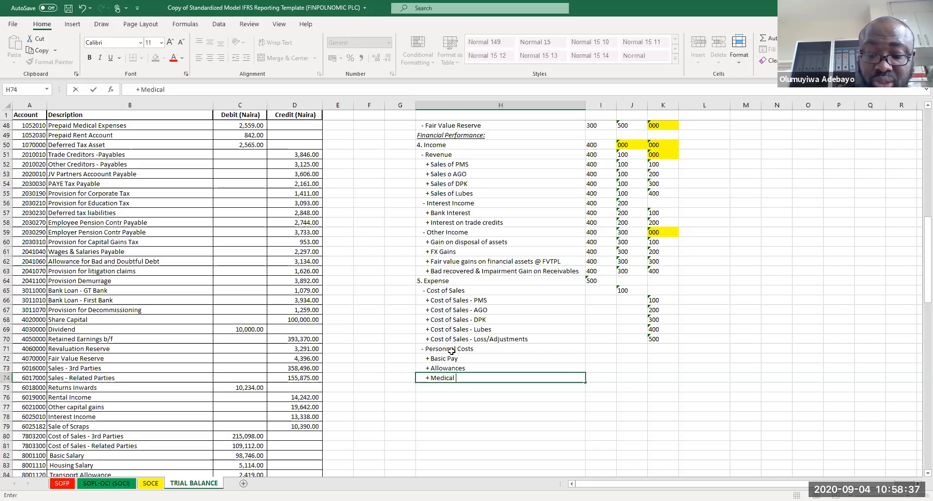
text(& Welfare Costs)
key(Return)
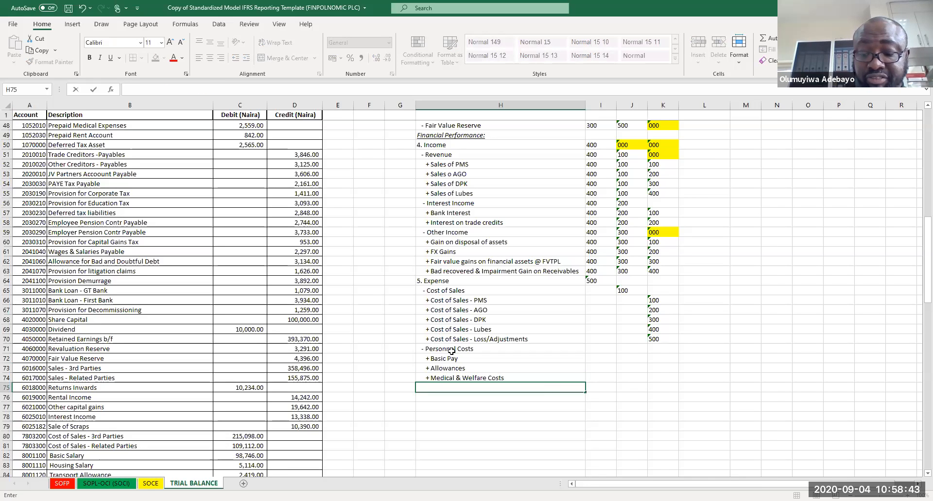
text(+ Group Life policy)
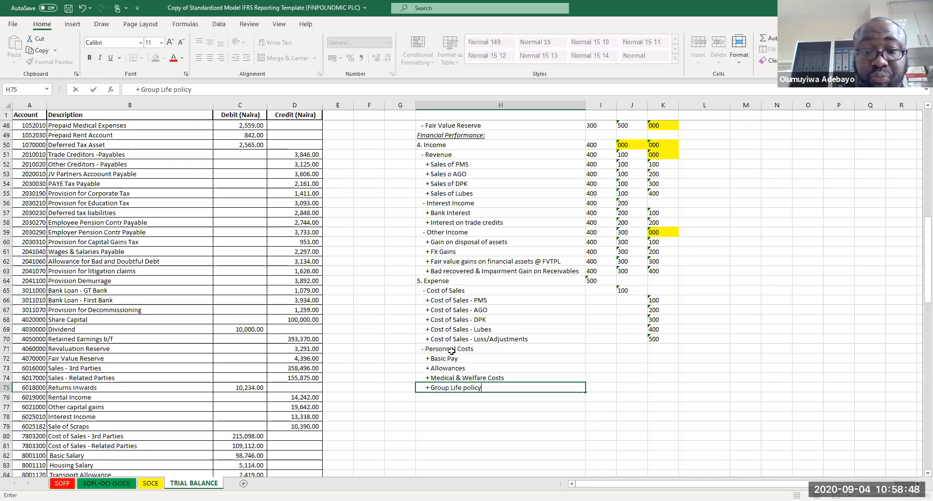
key(Return)
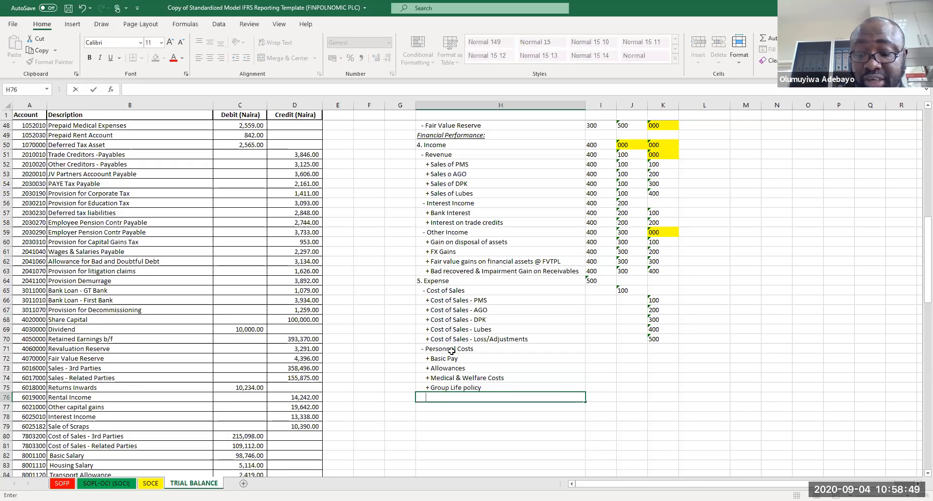
Step: Add a '+ ITF Contributions' line under the group life policy line
text(+ ITF Contributions)
key(Return)
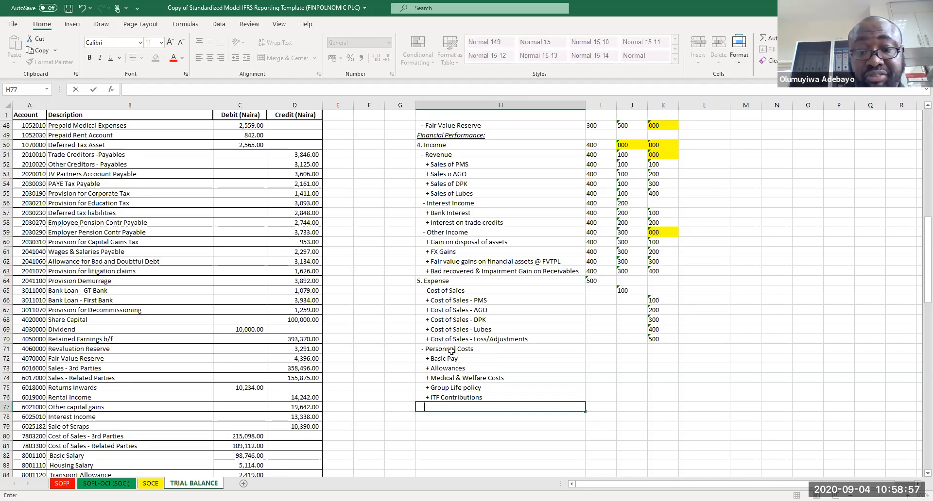
Step: Add a '+ Workmen Compensation Contribution' line under the ITF contributions line
text(+)
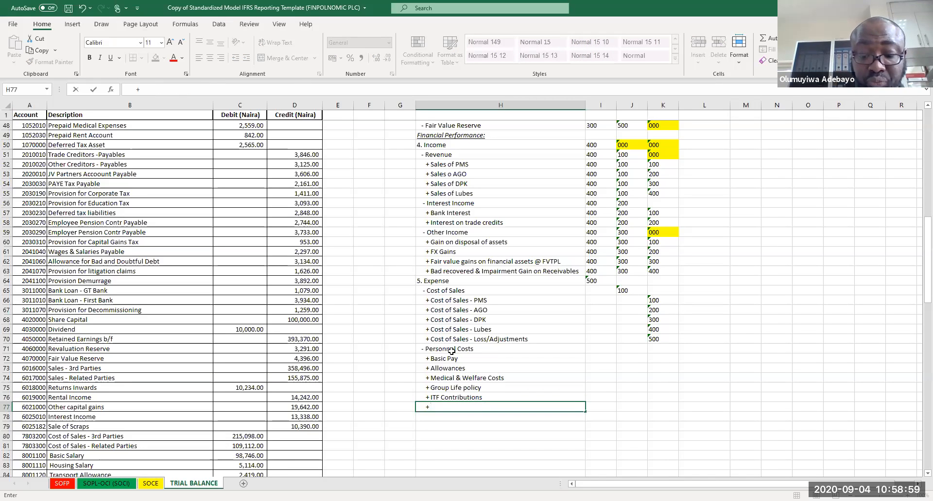
text( Work)
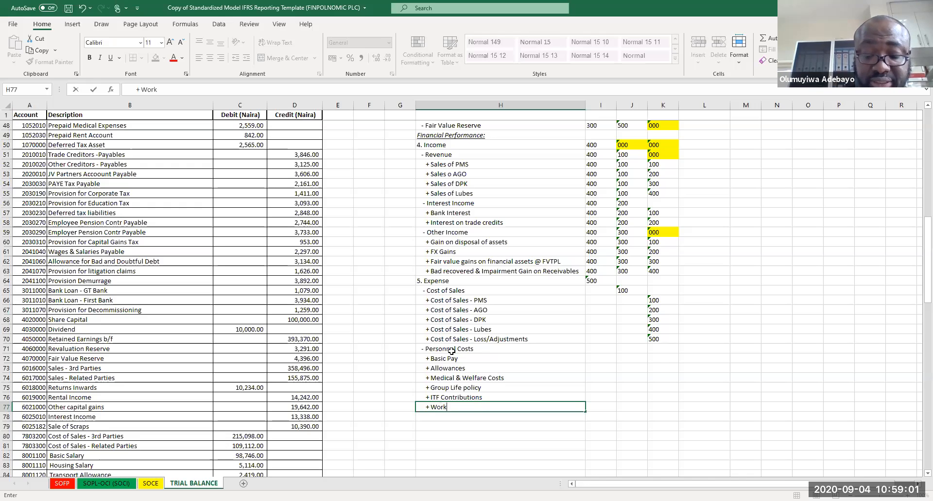
text(men Comp)
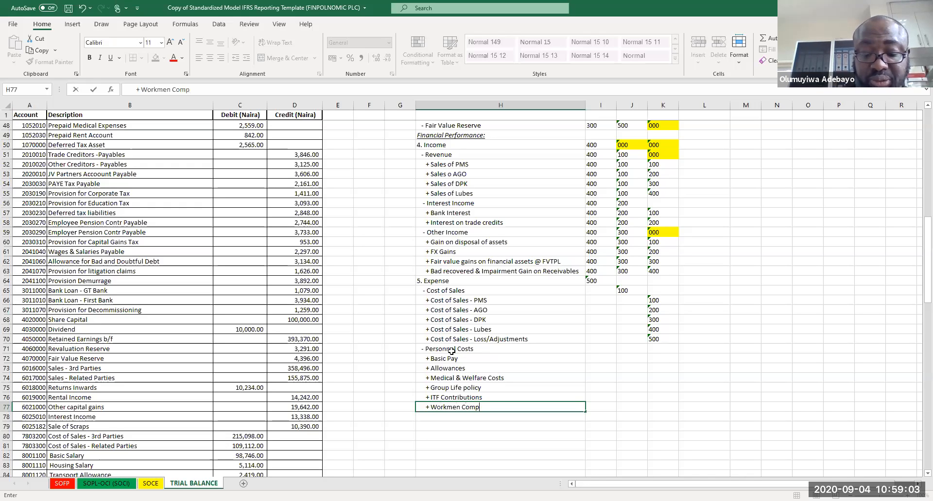
text(ensation )
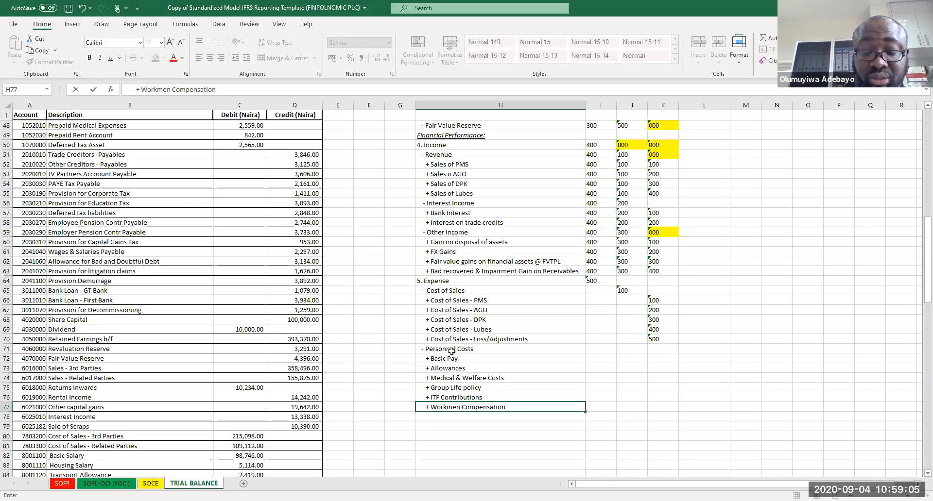
text(Contribu)
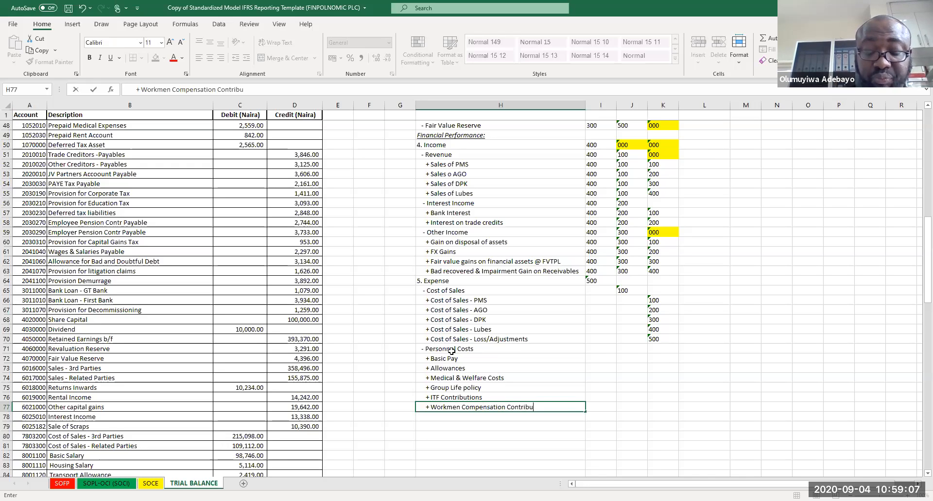
text(tion)
key(Return)
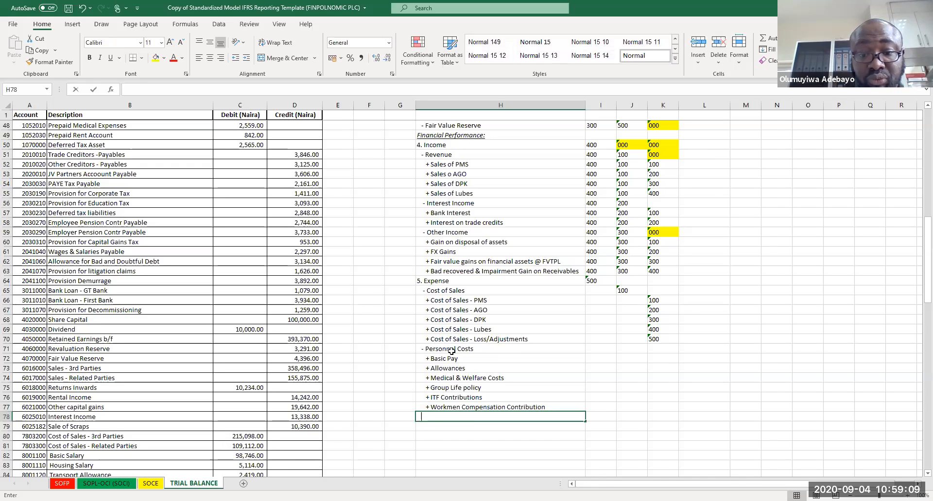
Step: Add a '+ Training and Development' line under the Workmen Compensation Contribution line
text(+ Tra)
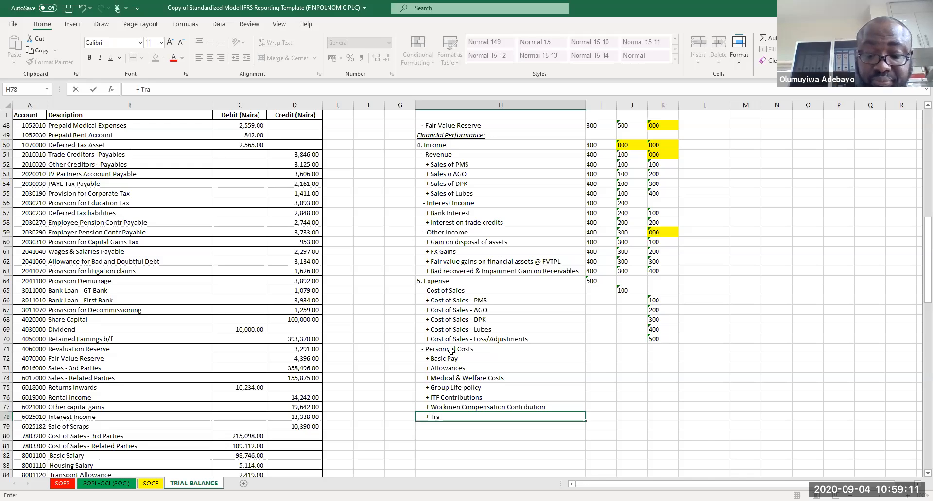
text(ining and)
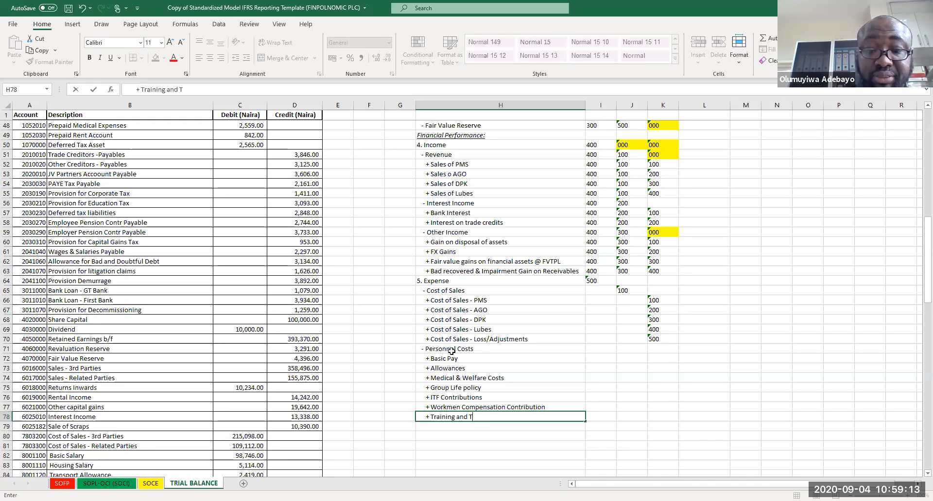
text( Developmen)
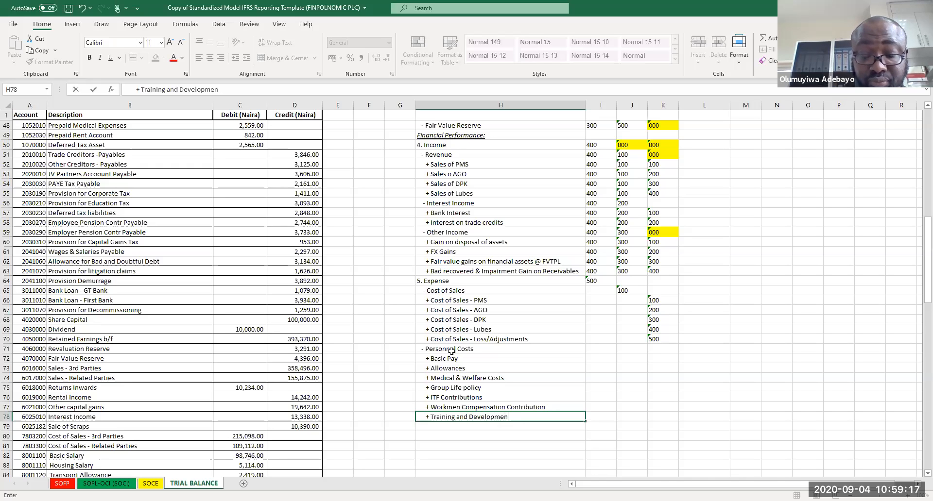
text(tst)
key(Return)
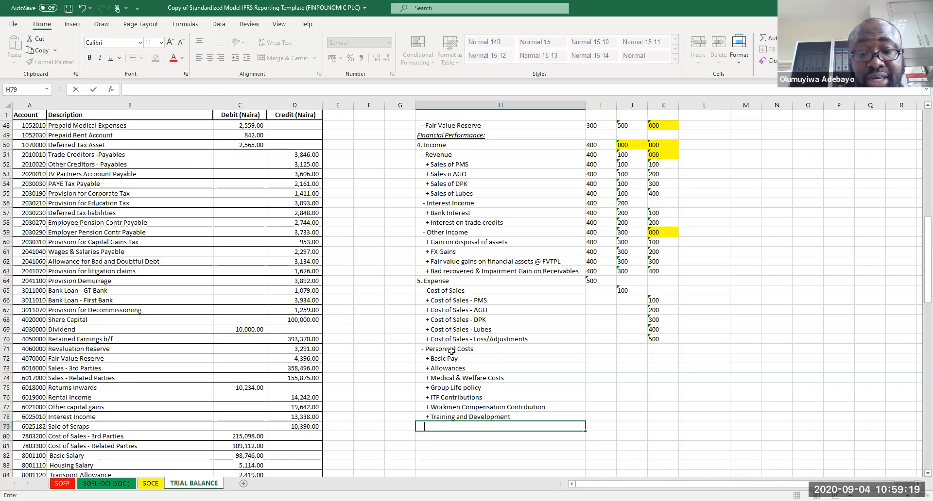
Step: Add a '+ Severance Pay' line under the Training and Development line
text(+)
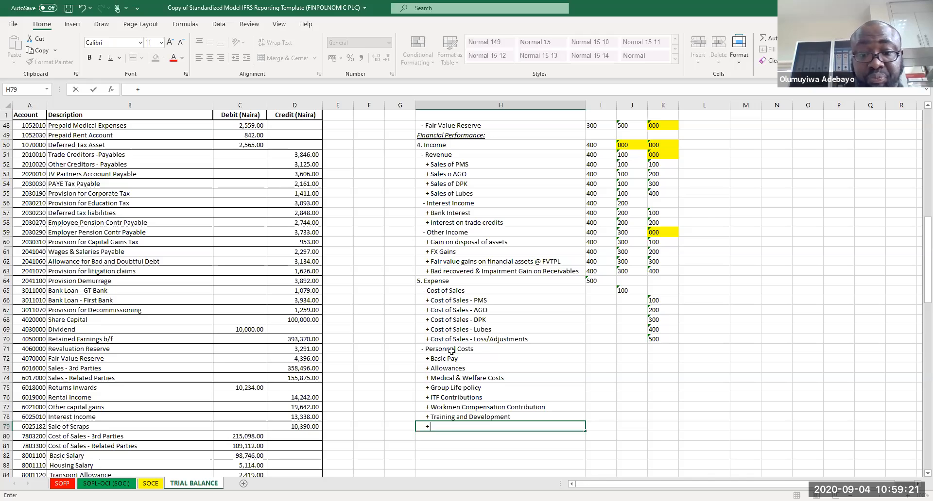
text(Severanc)
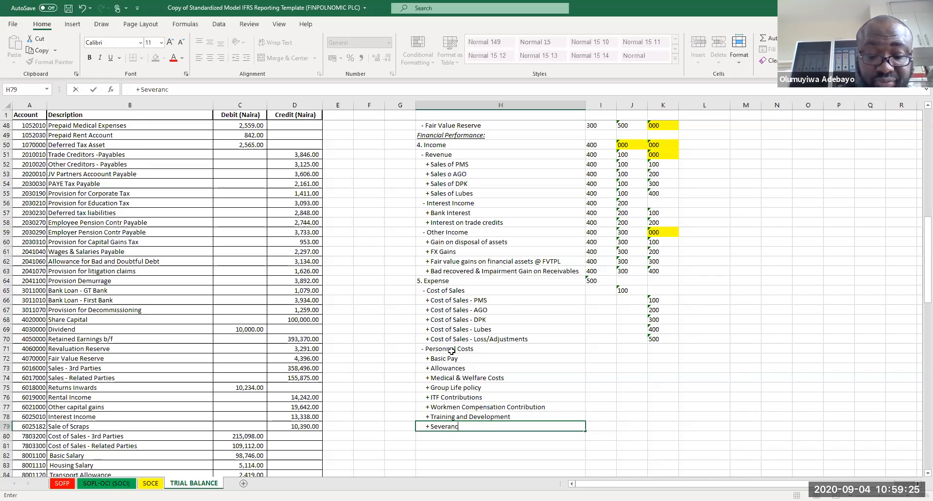
text(e Pay)
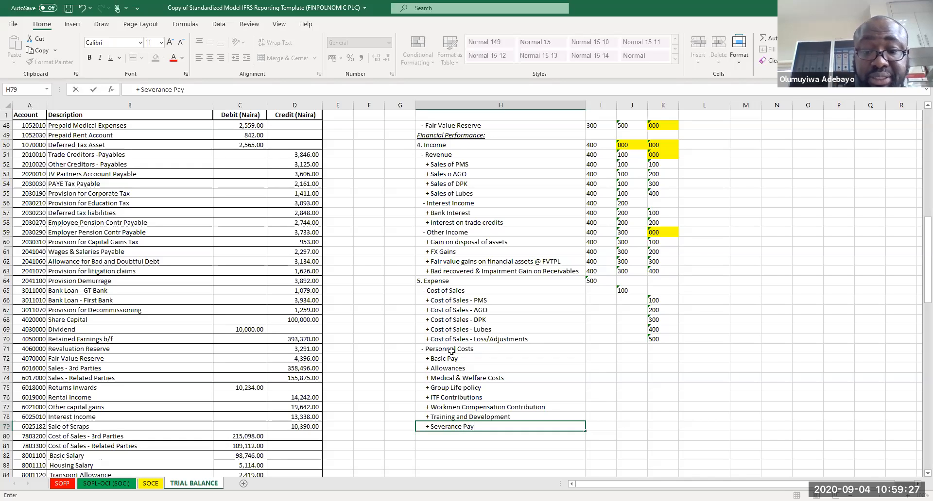
key(Return)
Step: Add '+ Bonus Pay' and '+ Travels' lines under the Severance Pay line
text(+)
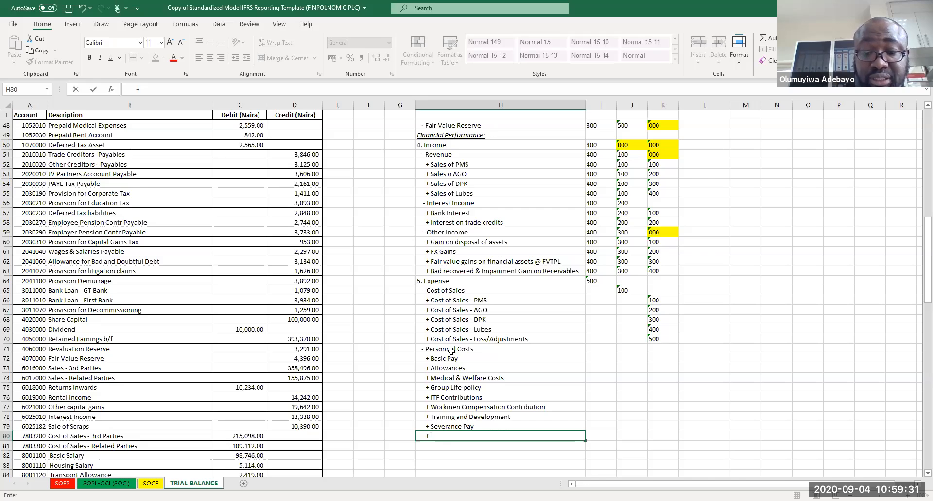
text( Bonuses)
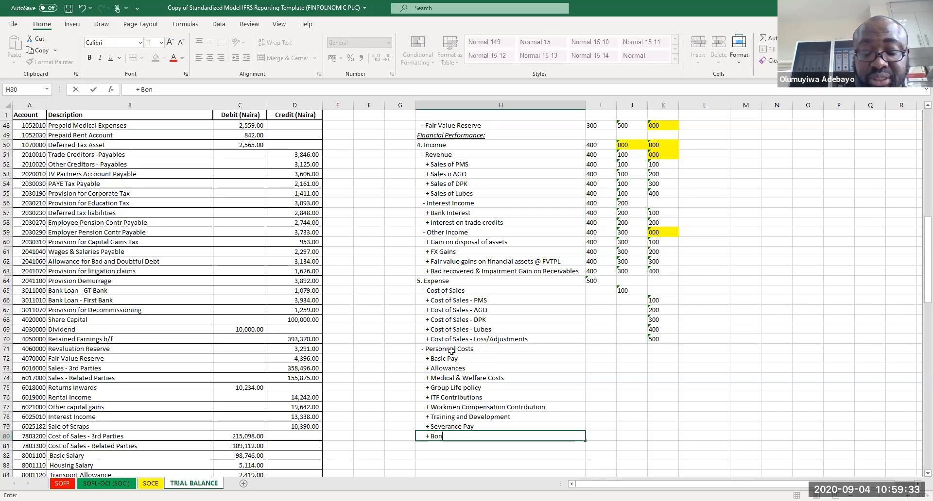
key(BackSpace)
key(BackSpace)
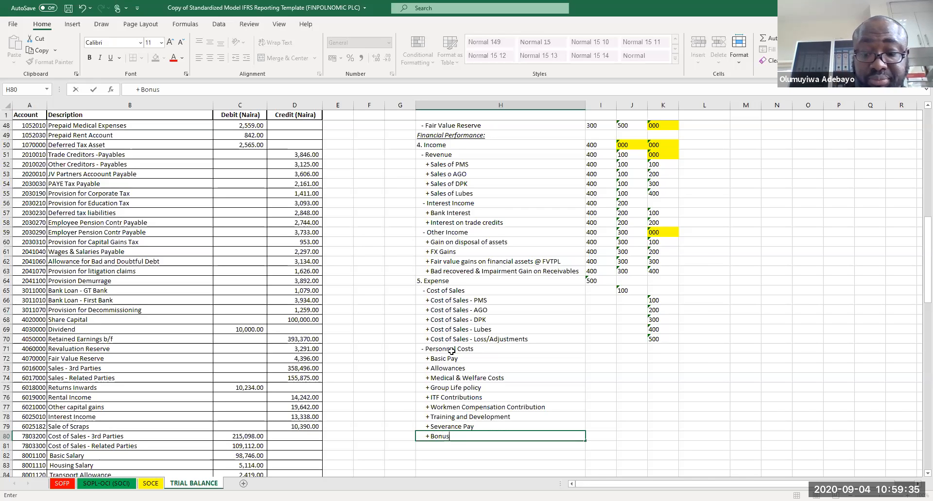
text(Pay)
key(Return)
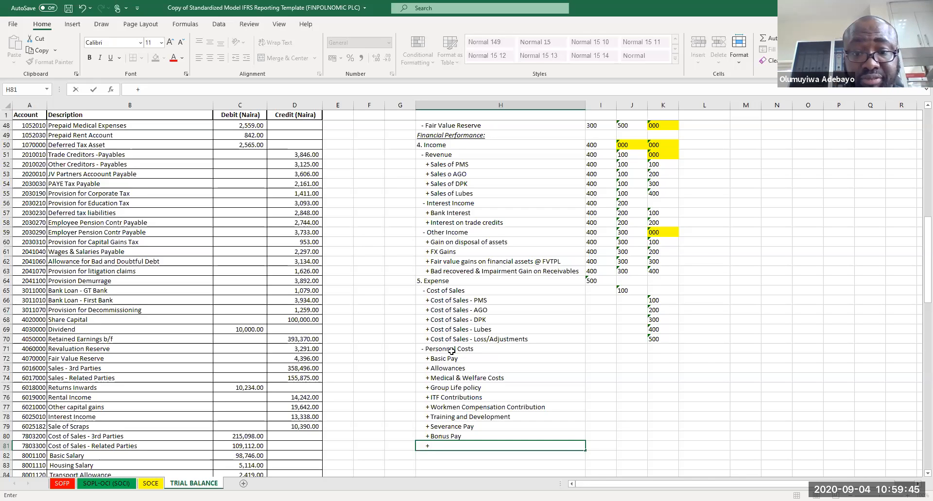
text(Travels)
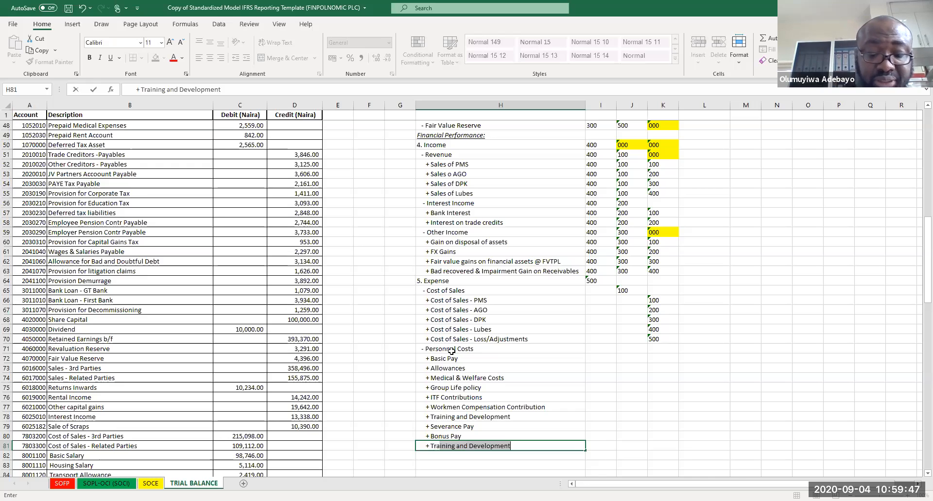
key(Return)
key(Return)
scroll(451, 350, down, 1)
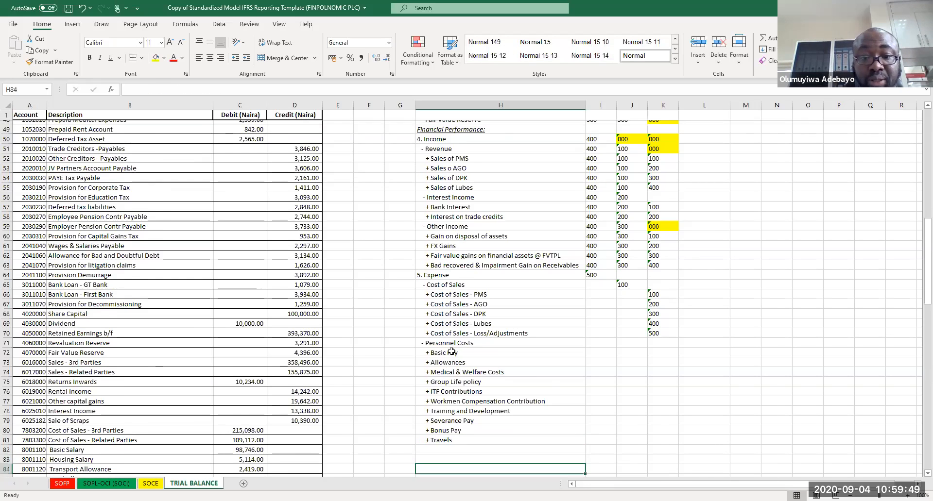
Step: Add a '- Office Expenses' sub-class heading directly under the Travels line
key(Up)
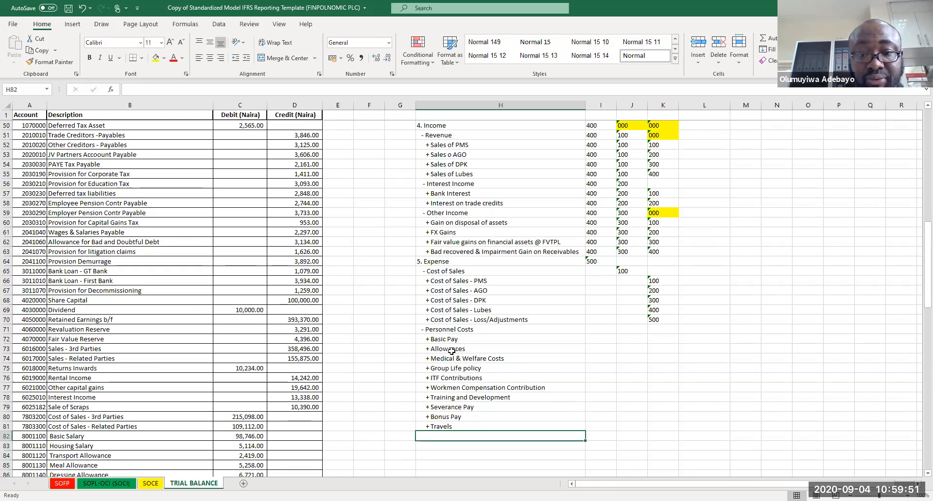
text(- Office Expenses)
key(Return)
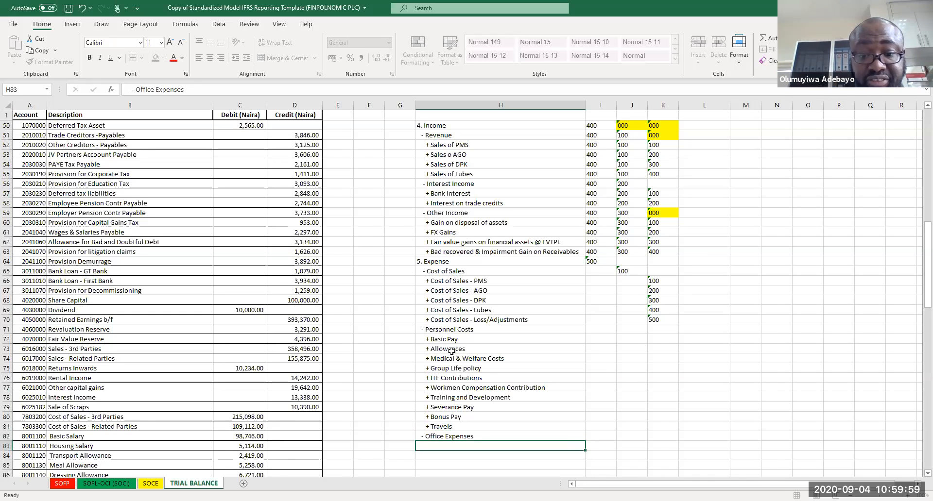
Step: Add '+ Consumables' and '+ Printing and Stationeries' lines under Office Expenses
text(+ Consum)
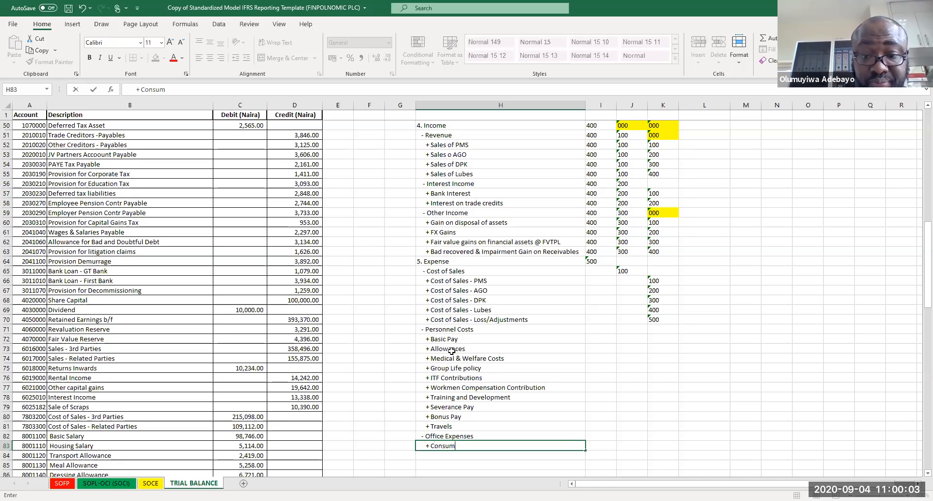
text(ables)
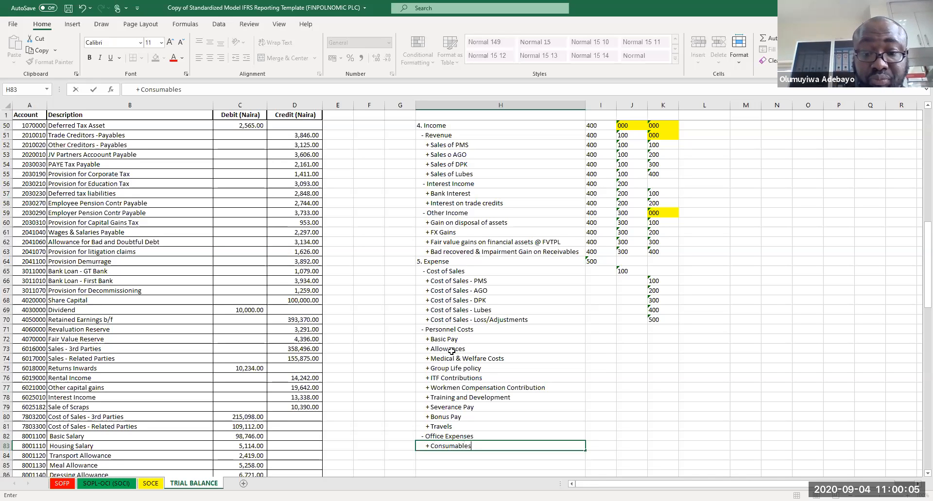
key(Return)
text(+ Print)
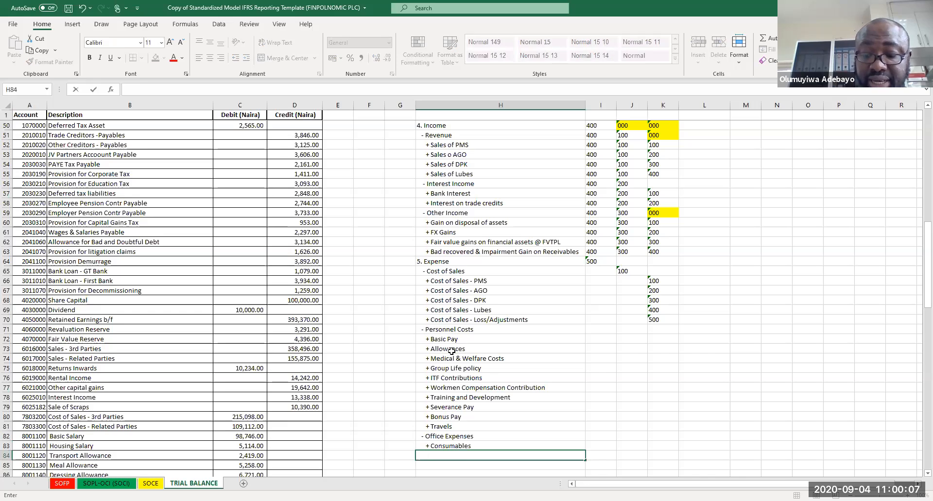
text(ing)
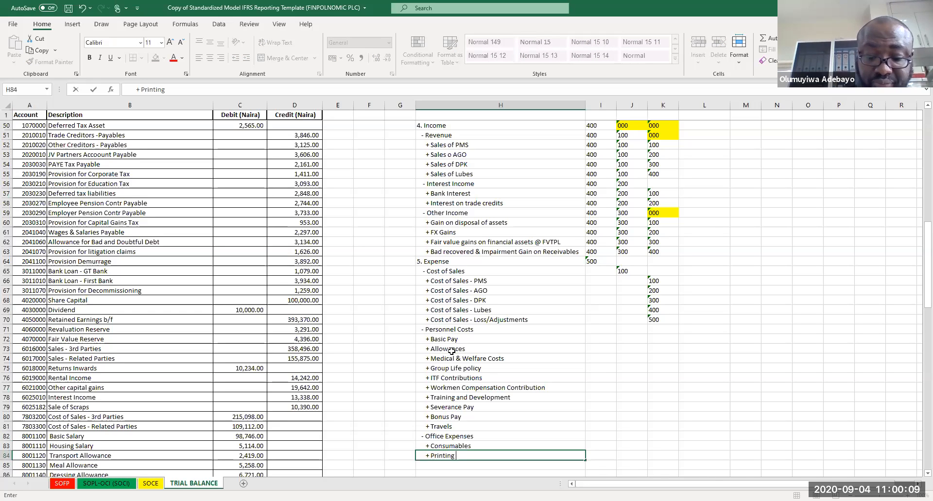
text( and Stationeries)
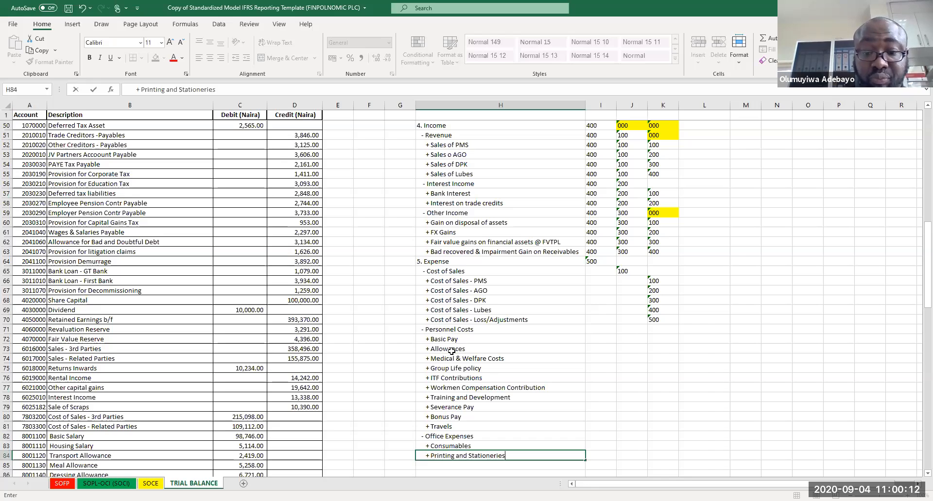
key(Return)
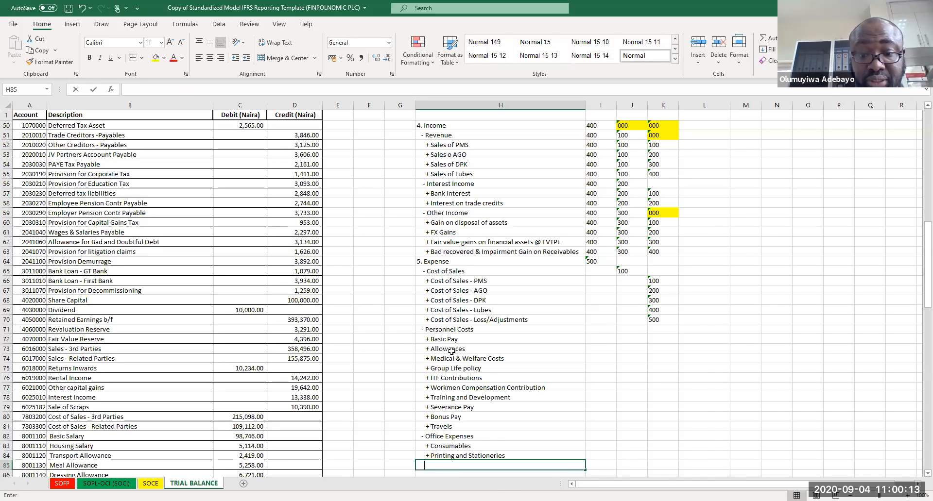
Step: Add '+ Lighting' and '+ Repairs' lines under the Printing and Stationeries line
text(+ )
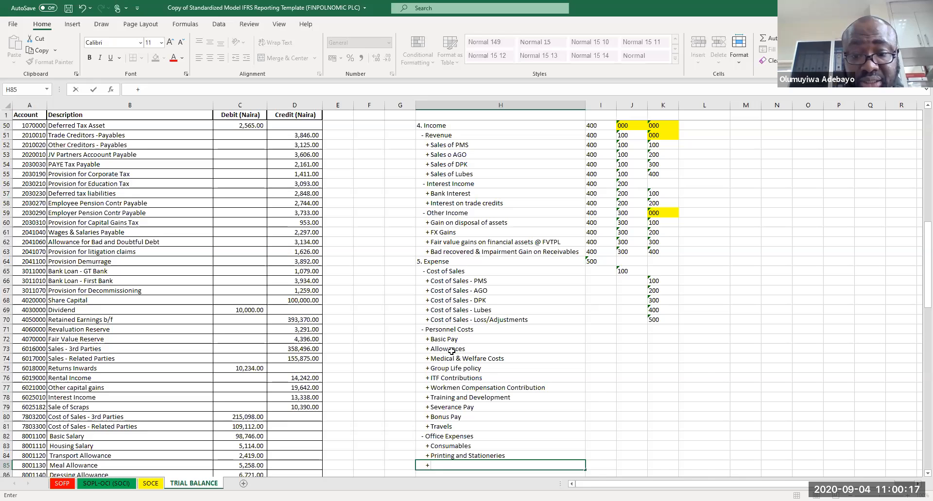
text(Mar)
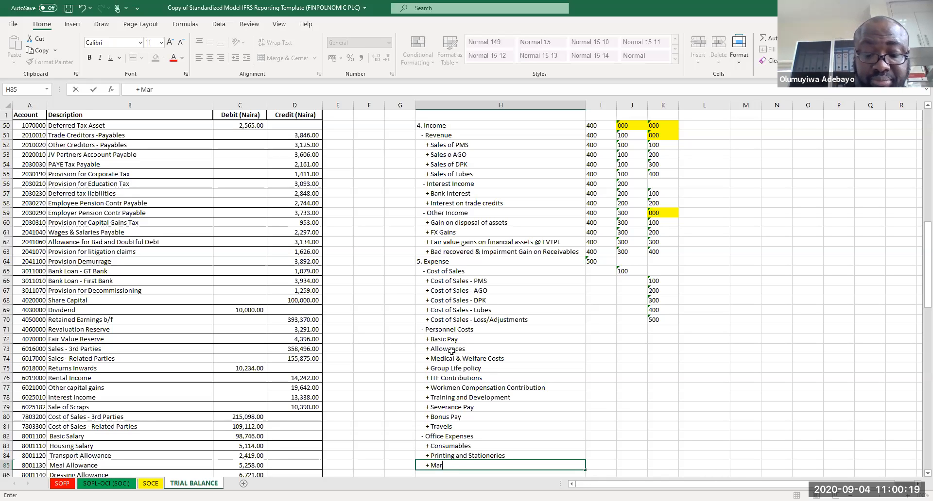
key(BackSpace)
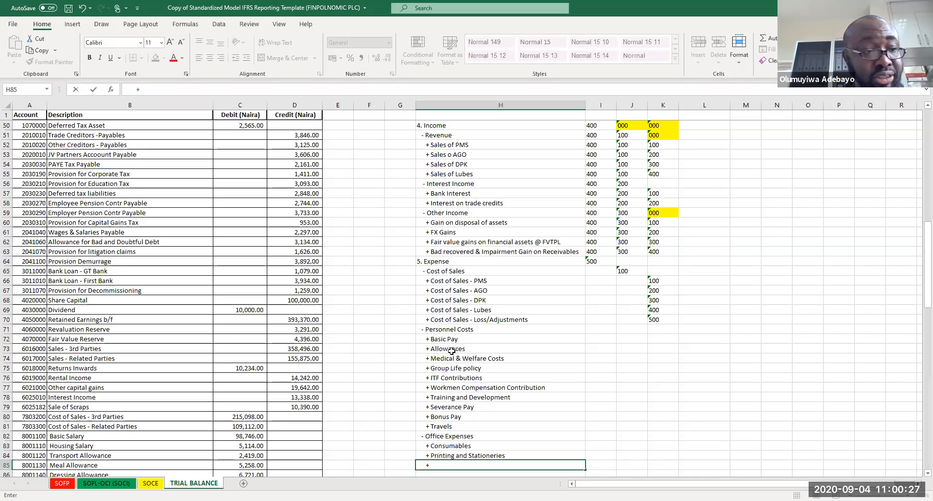
text(ghtings)
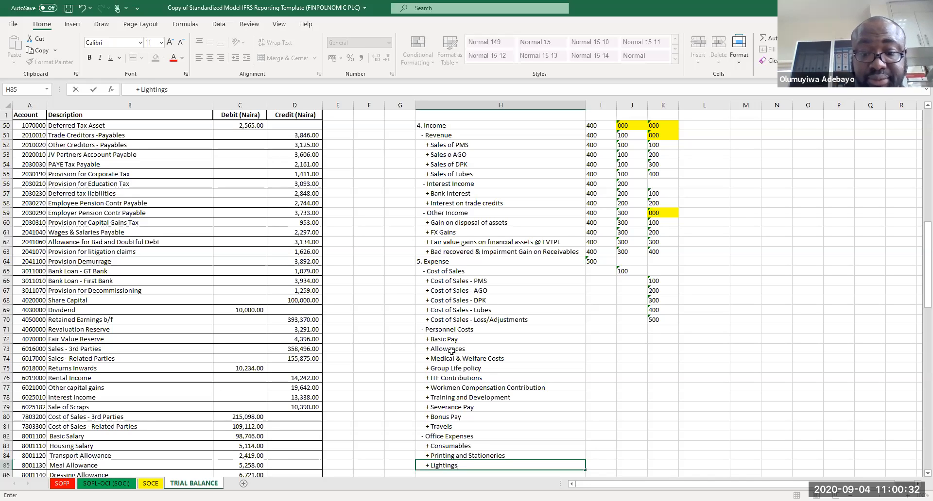
key(Return)
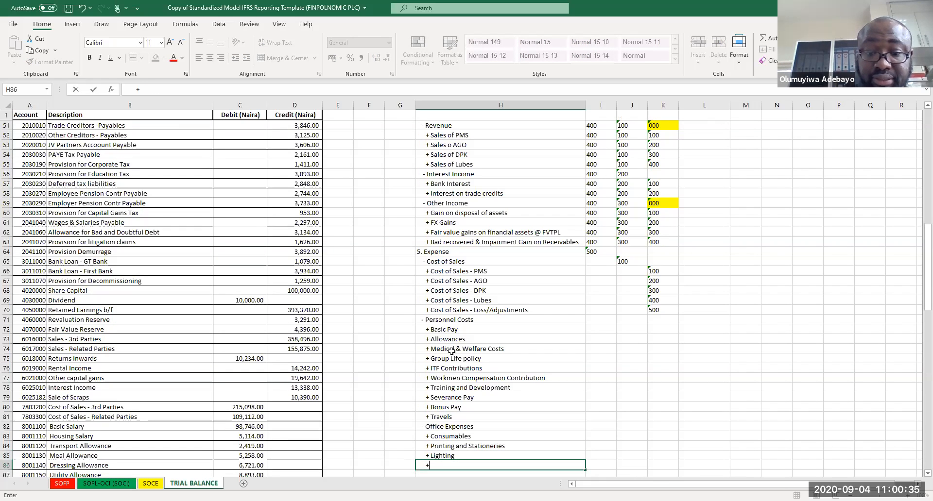
text(+)
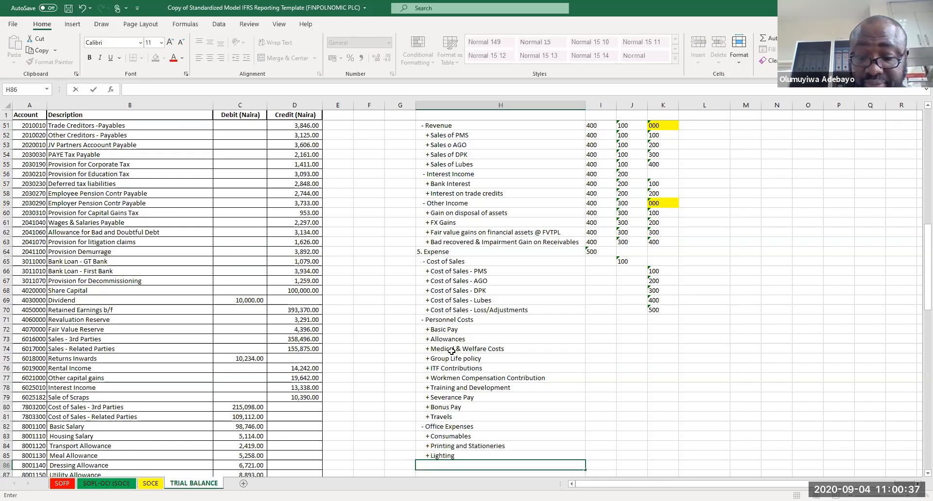
text( Repairs)
key(Return)
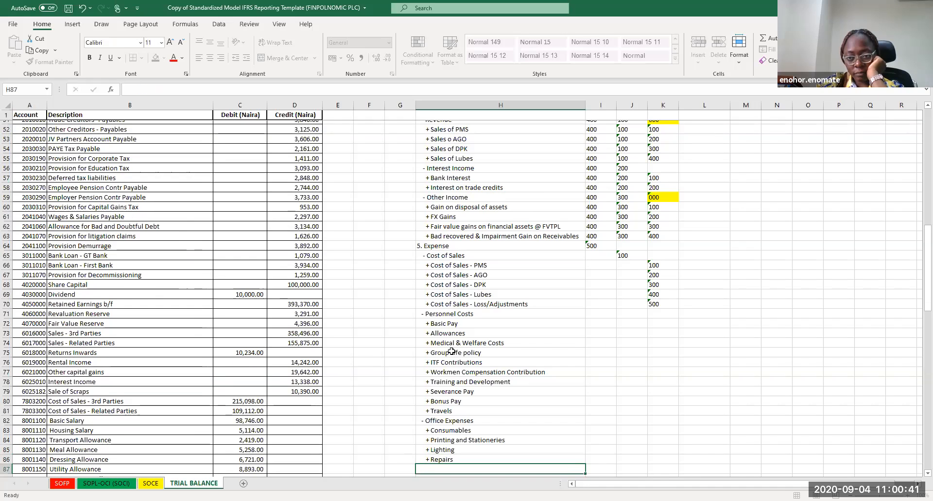
Step: Add a '+ Maintenance - Facility' line under the Repairs line
text(+)
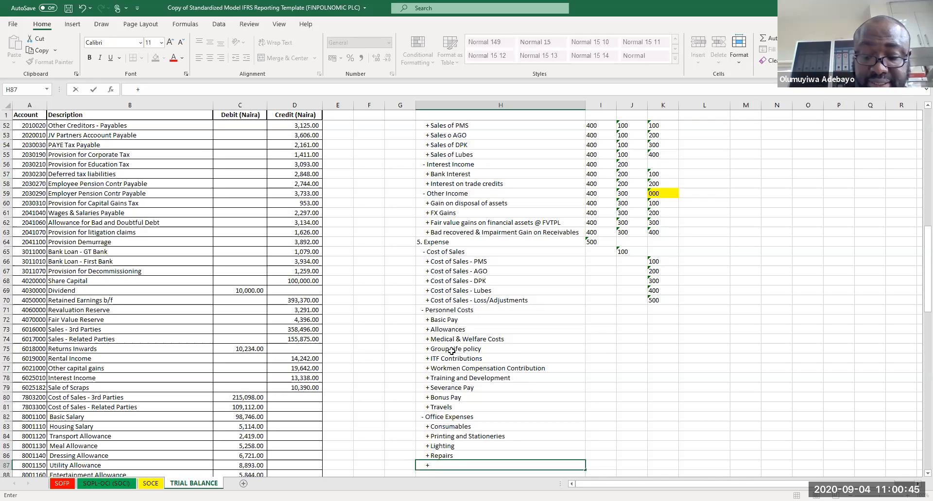
text(Maintenabce)
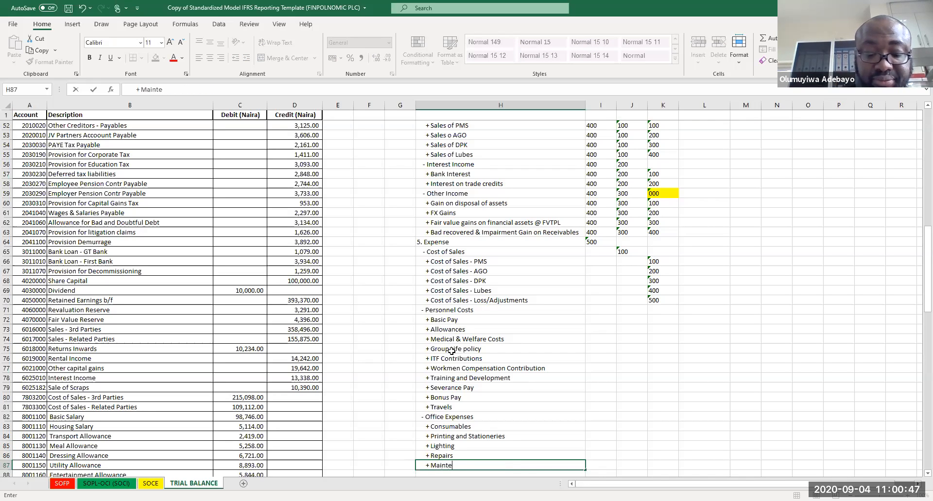
key(BackSpace)
key(BackSpace)
key(BackSpace)
text(nce - Facility)
key(Return)
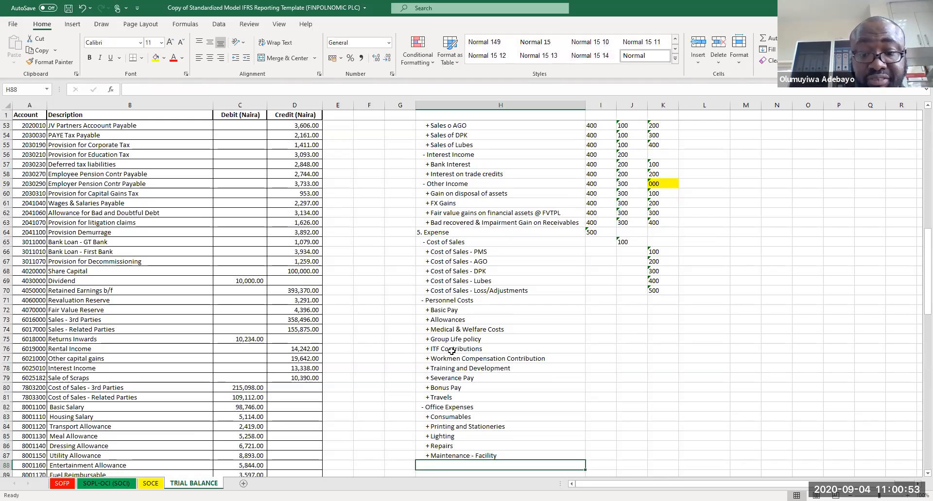
Step: Add '+ Rent' and '+ IT expenses' lines under the Maintenance - Facility line
text(+ Rent)
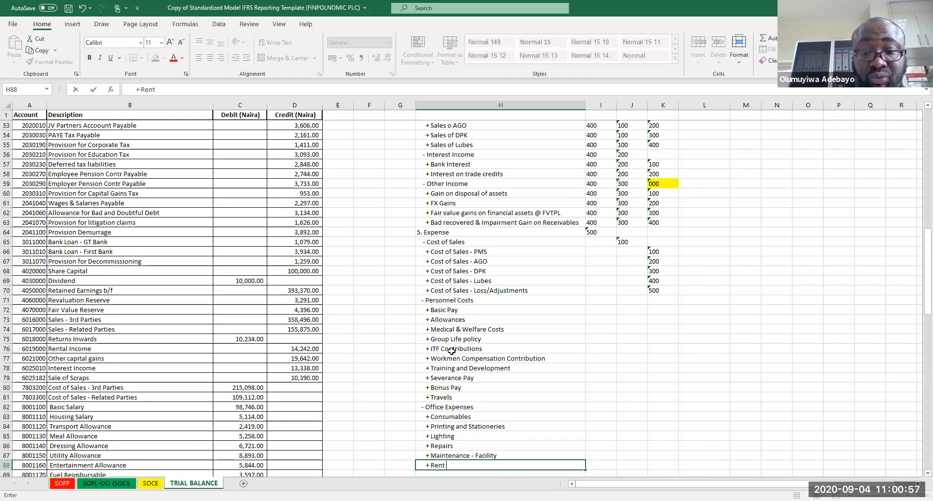
key(Return)
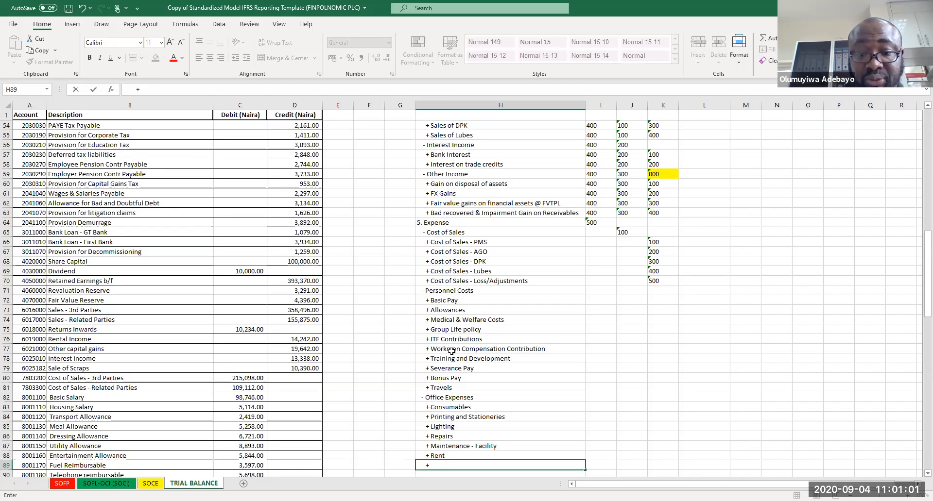
text(IT expenses)
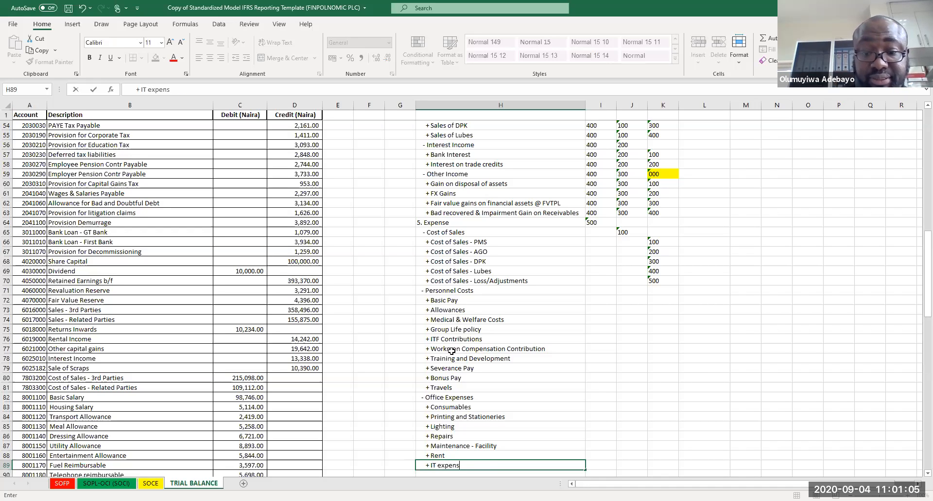
key(Return)
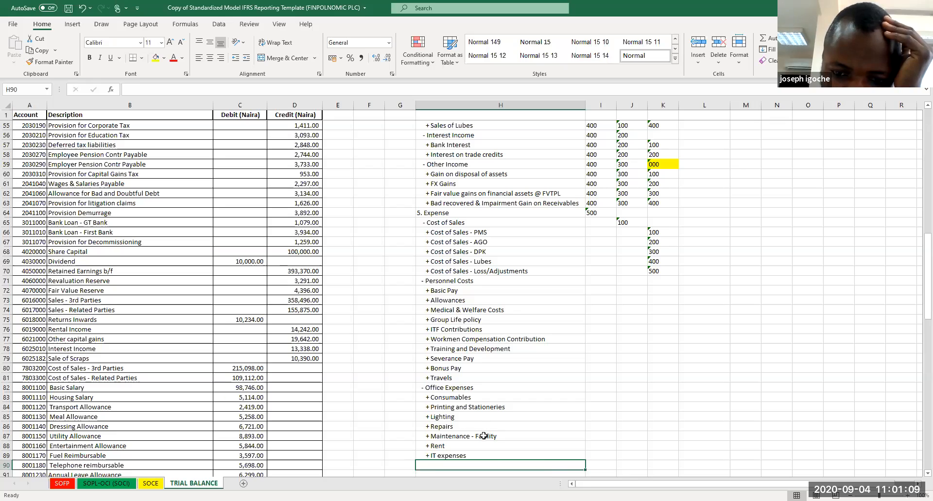
Step: Correct the IT line's text to read '+ IT Expenses'
double_click(447, 469)
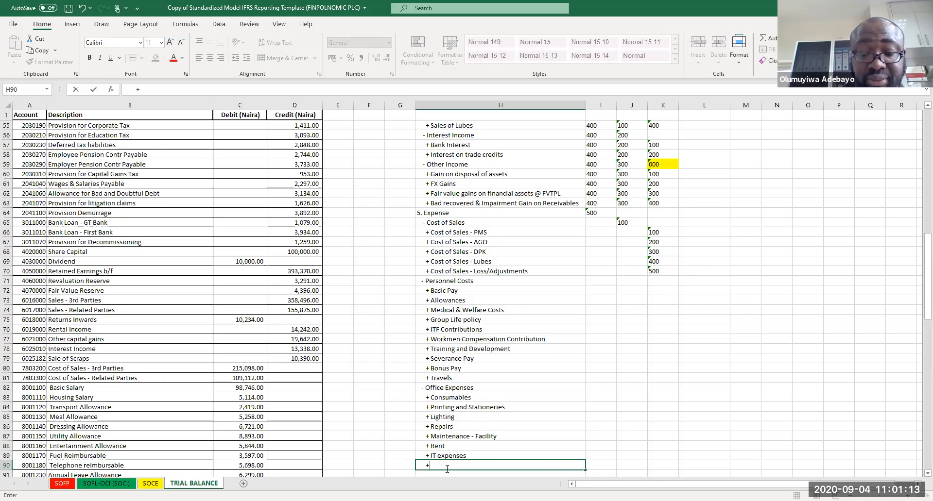
key(Up)
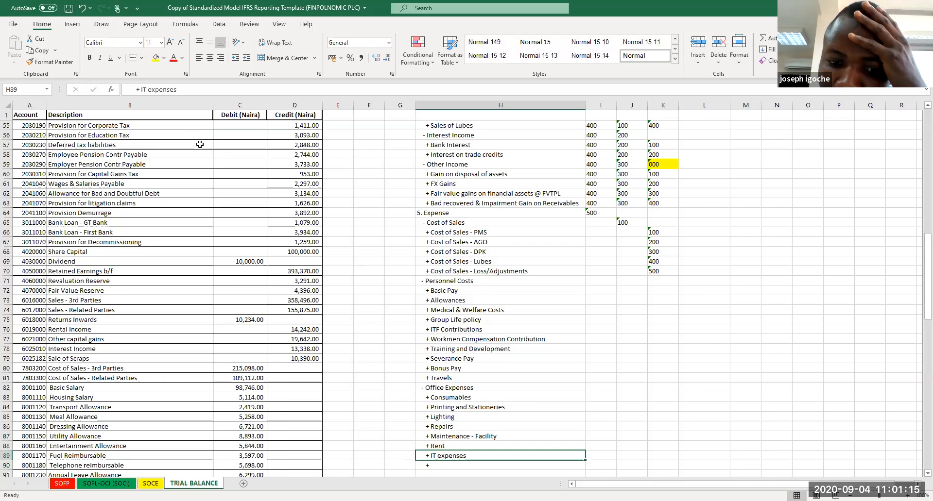
click(152, 90)
key(BackSpace)
text(E)
key(Return)
key(Return)
key(Up)
Step: Enter '+ Travel & Transportation' in the line below IT Expenses
click(155, 89)
text(t)
text(tRAVELs)
key(BackSpace)
text(& TRansaport)
key(BackSpace)
key(BackSpace)
key(BackSpace)
key(BackSpace)
key(BackSpace)
key(BackSpace)
key(BackSpace)
key(BackSpace)
key(BackSpace)
text(ransportation)
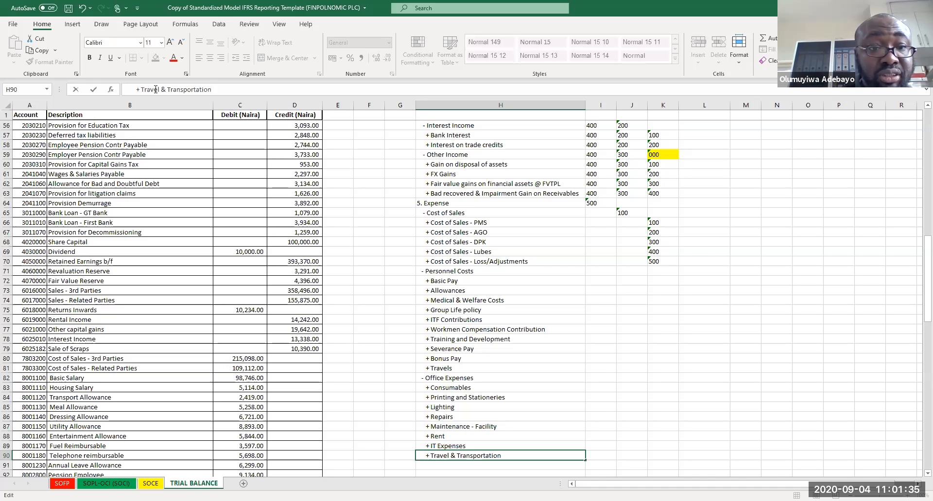
key(Return)
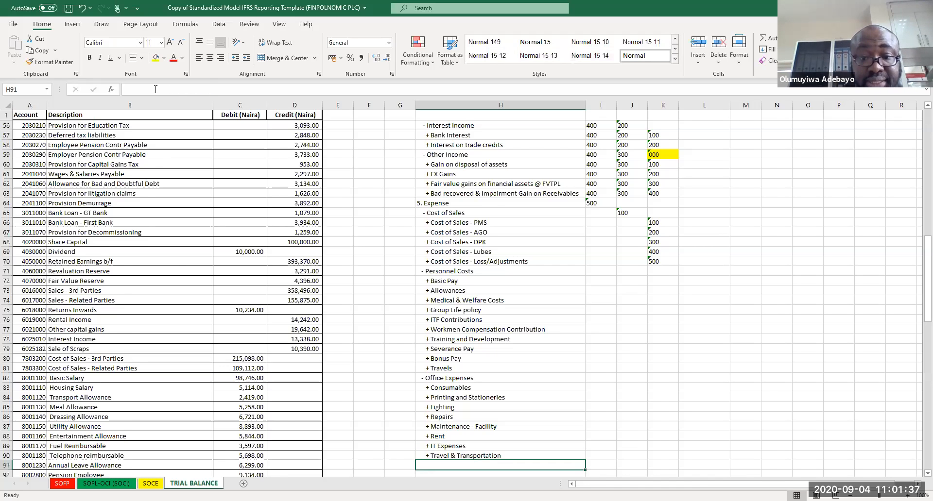
Step: Add a '- Selling & Distribution' sub-class line below Travel & Transportation
key(Down)
key(Down)
key(Down)
key(Down)
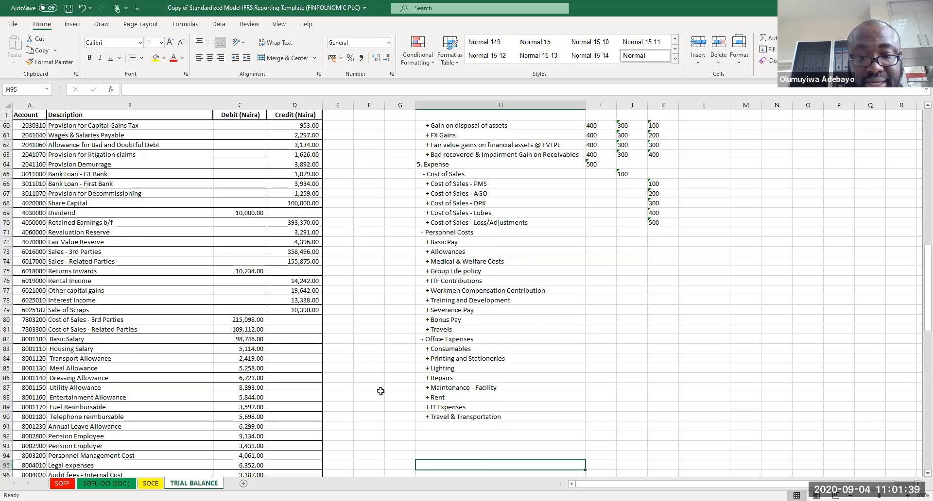
click(437, 433)
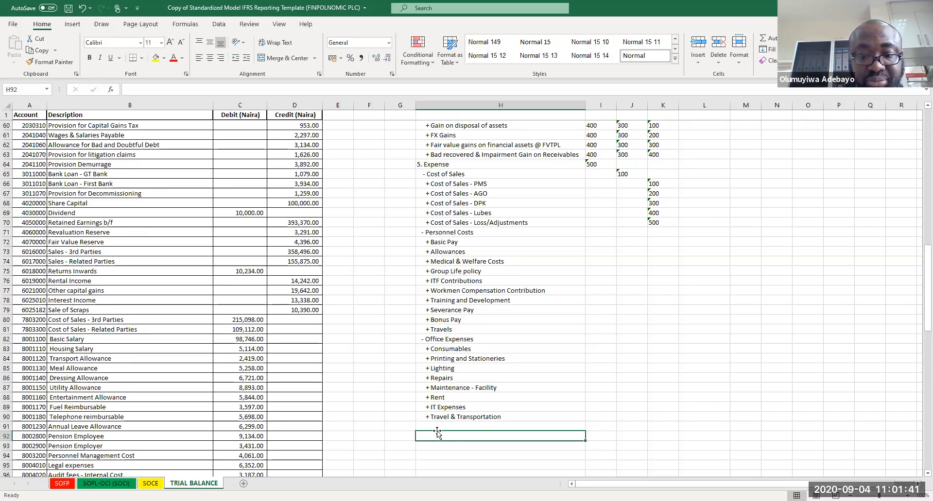
click(432, 425)
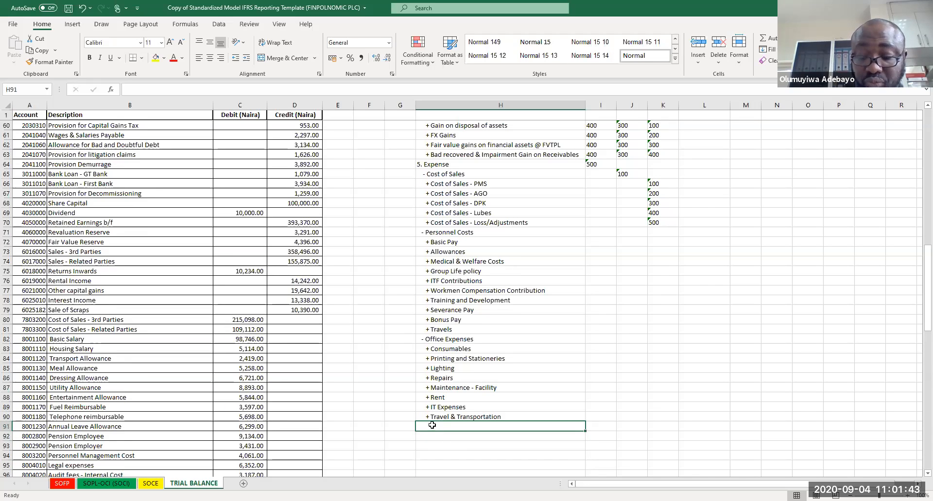
text(- Selling & D)
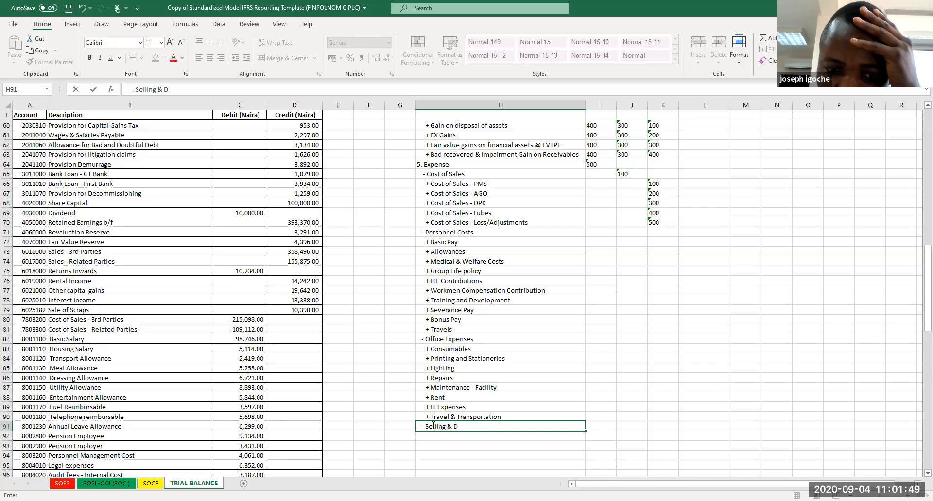
text(istribution)
key(Return)
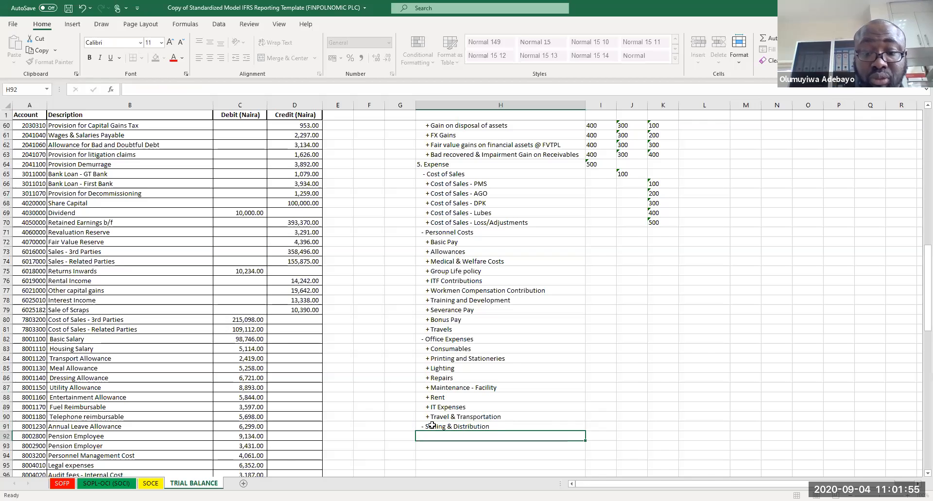
Step: Add a '+ Trucking/Haulage Costs' line under Selling & Distribution
text(+ Trucki)
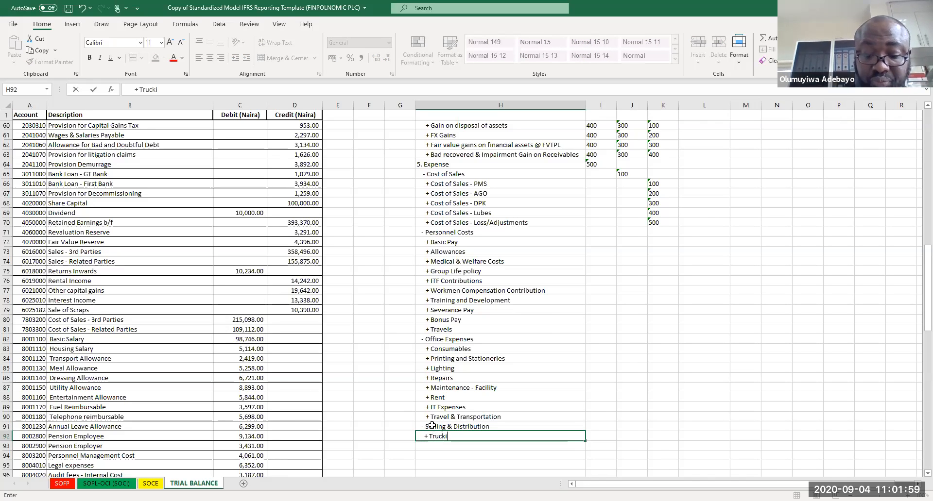
text(ng/H)
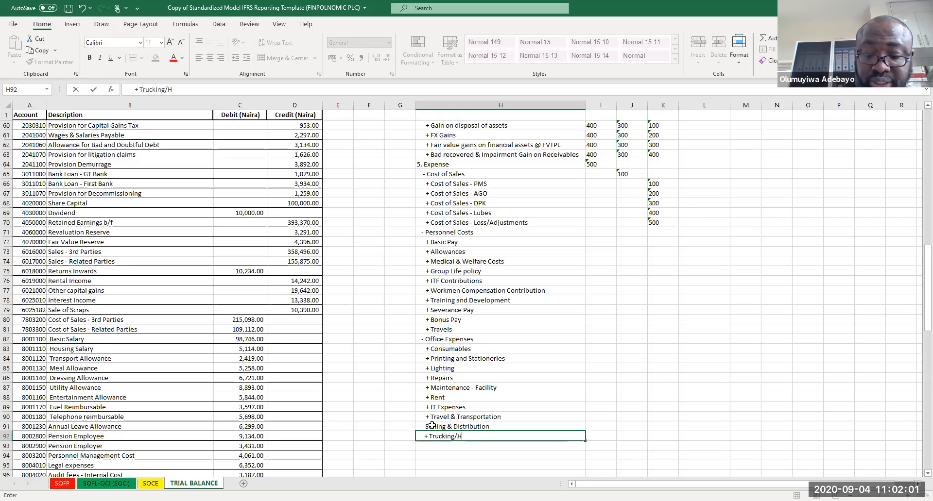
text(aulage Costs)
key(Return)
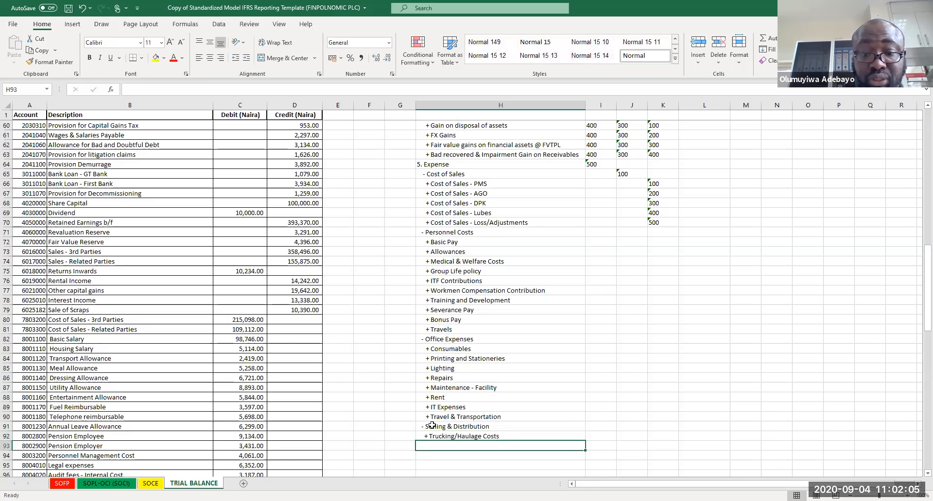
Step: Copy the four Cost of Sales product lines (PMS, AGO, DPK, Lubes) below Trucking/Haulage Costs
key(Right)
drag(454, 189, 464, 213)
key(ctrl+c)
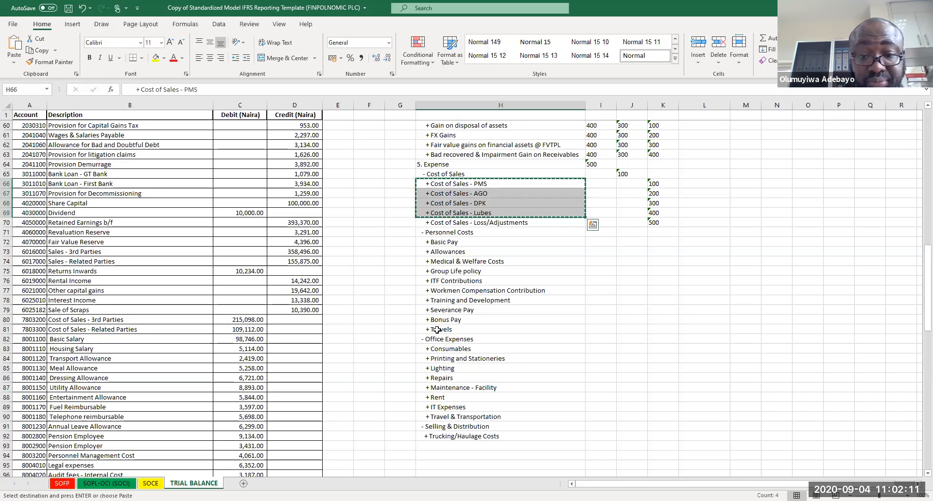
click(441, 446)
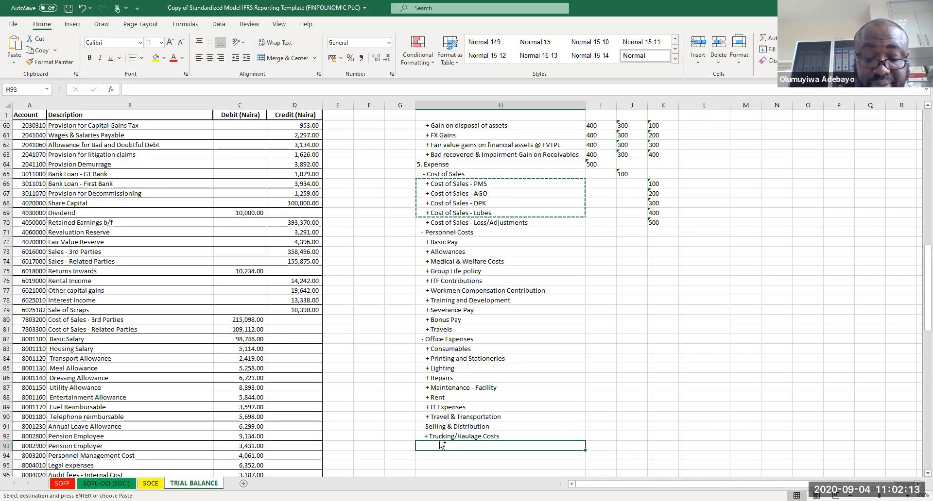
key(ctrl+v)
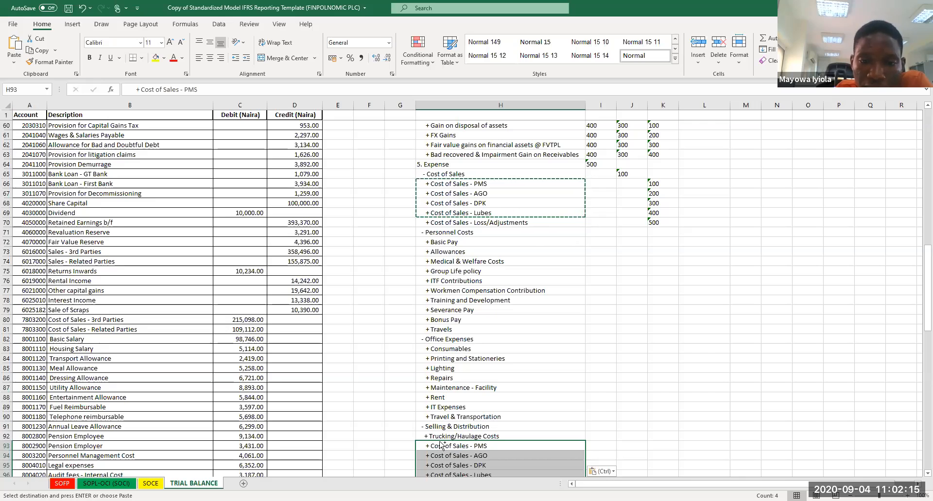
Step: Replace 'Cost of Sales' with 'Trucking' in the four pasted lines
key(ctrl+h)
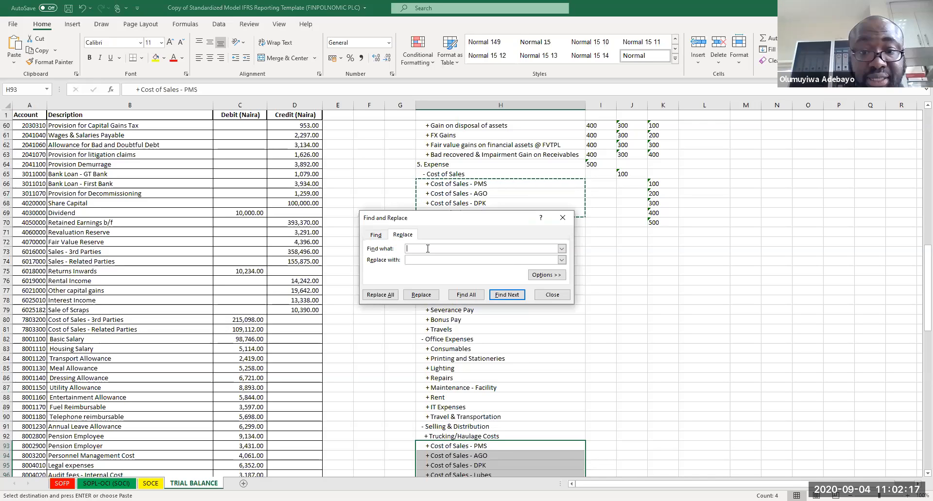
text(Co)
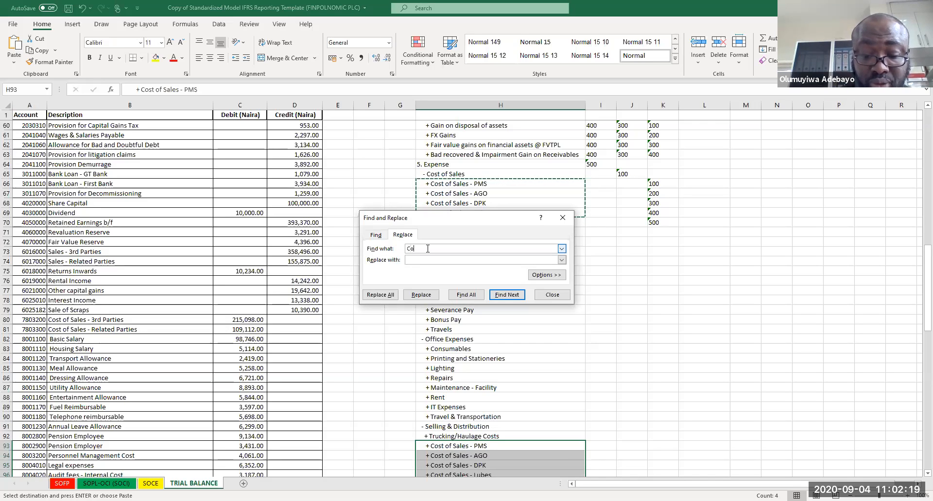
text(st of Sales)
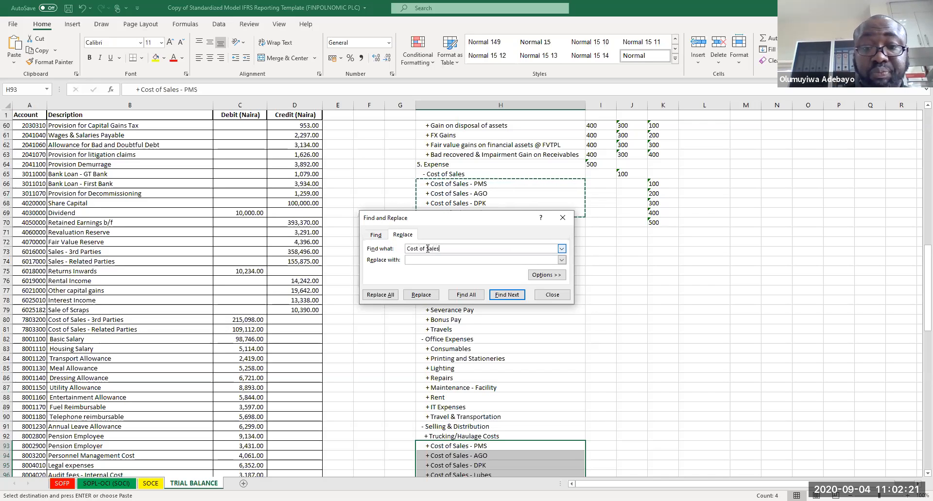
text(Trucking)
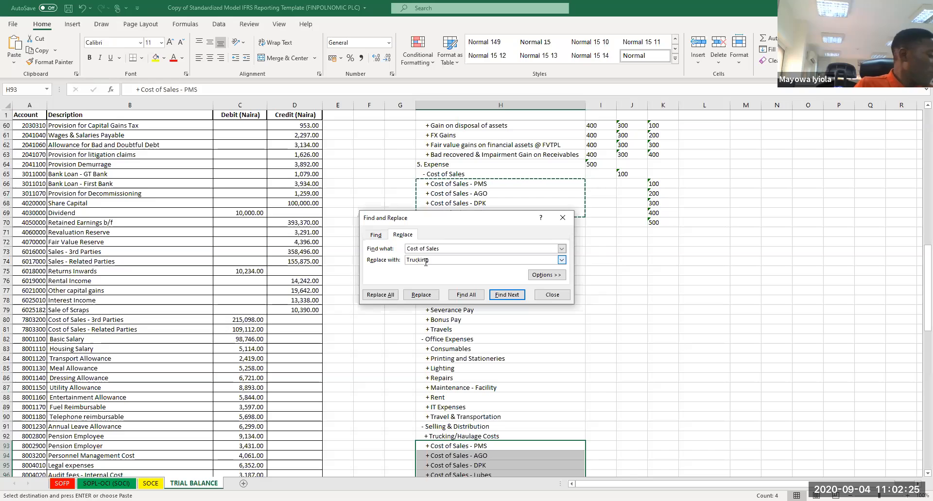
click(381, 295)
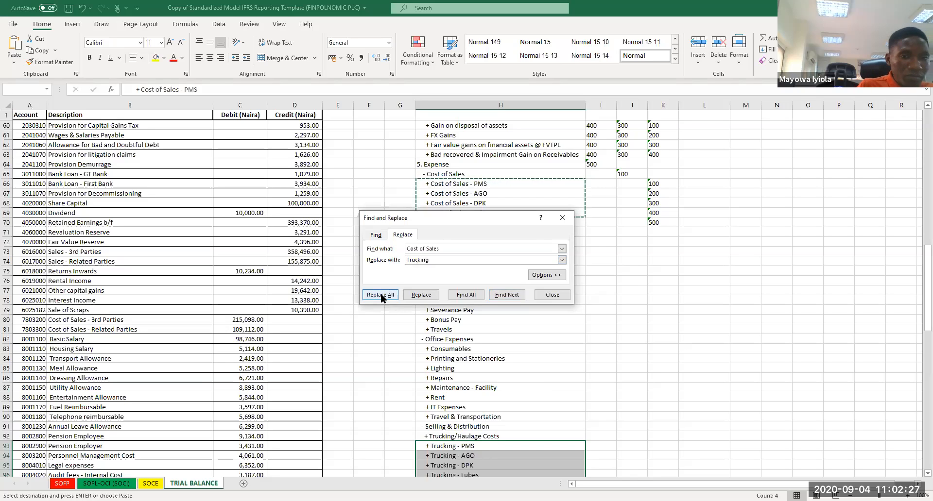
key(Return)
click(563, 218)
Step: Change the '+' prefix of the four Trucking product lines to '-'
click(607, 254)
key(Down)
key(Down)
key(Down)
key(Down)
key(Down)
key(Down)
key(Down)
key(Down)
key(Down)
key(Down)
key(Down)
key(Down)
key(Down)
key(Down)
key(Down)
key(Down)
key(Down)
key(Down)
key(Down)
key(Down)
key(Down)
key(Down)
key(Down)
key(Down)
key(Down)
key(Down)
key(Down)
key(Down)
key(Down)
key(Down)
key(Down)
key(Down)
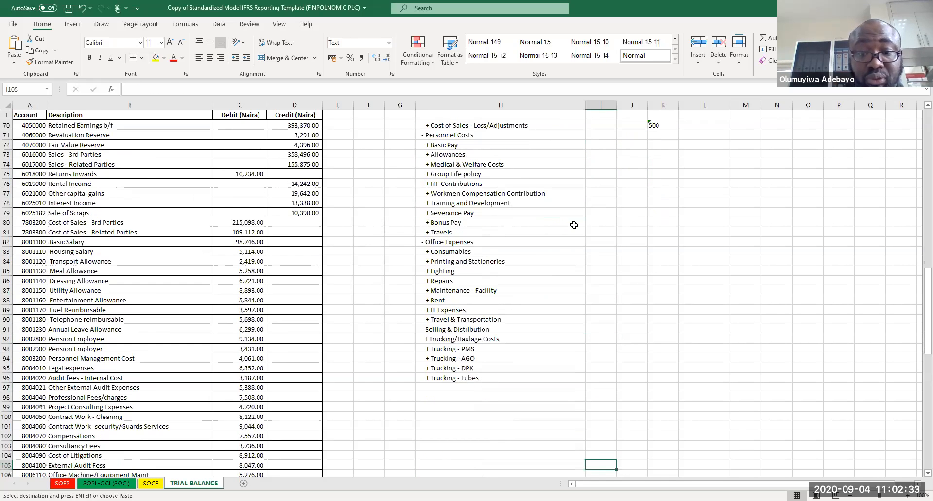
drag(441, 351, 447, 382)
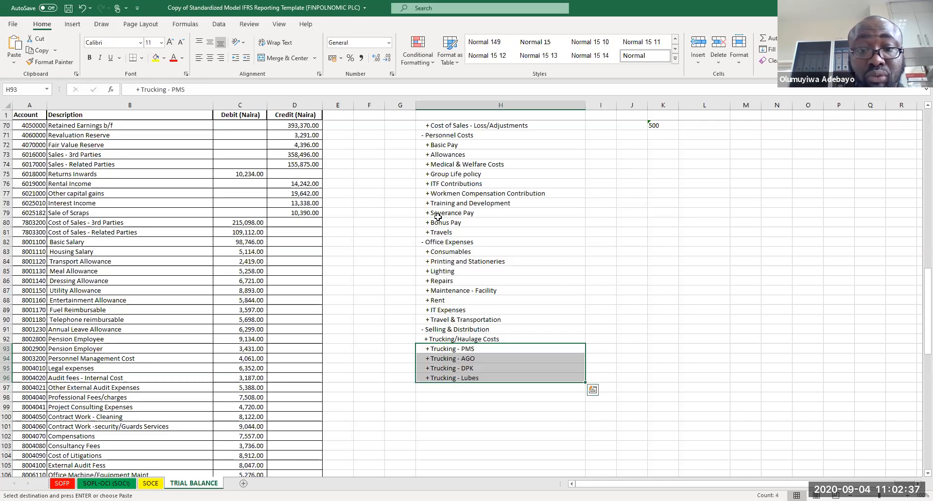
key(ctrl+h)
double_click(409, 271)
key(shift+Tab)
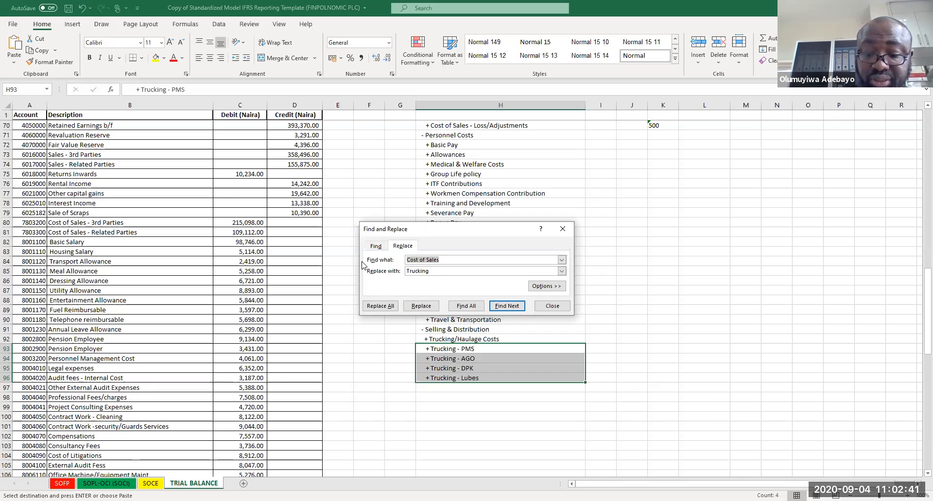
text(+)
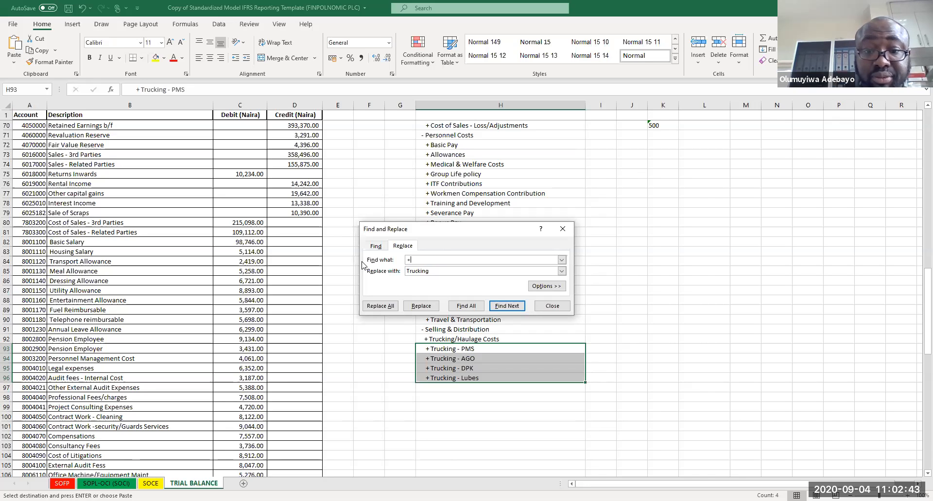
key(Tab)
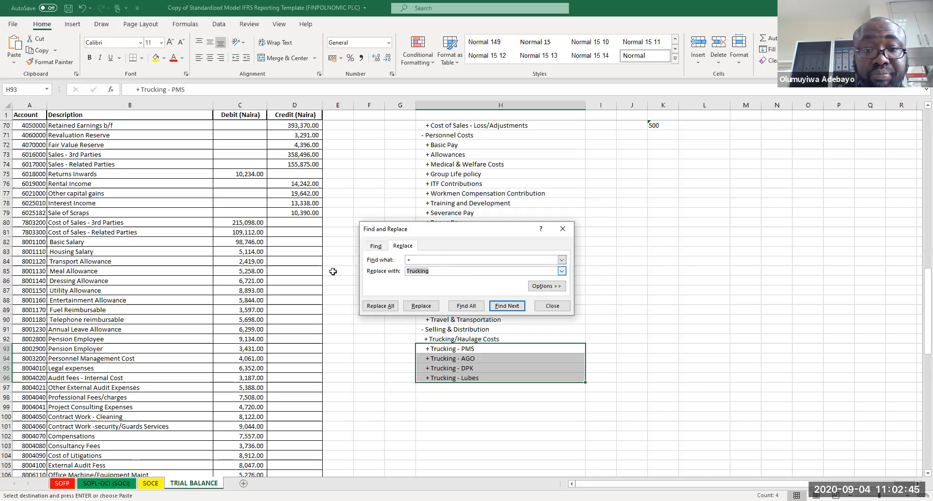
key(BackSpace)
key(Return)
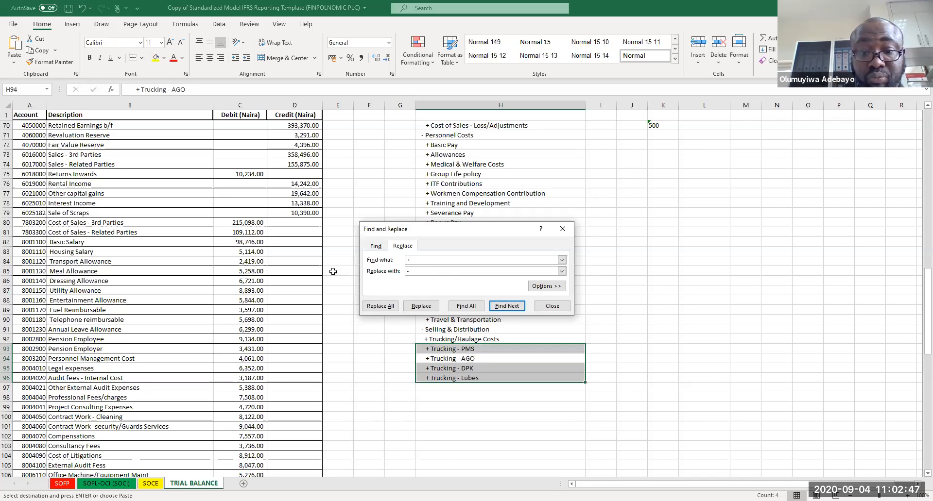
click(387, 310)
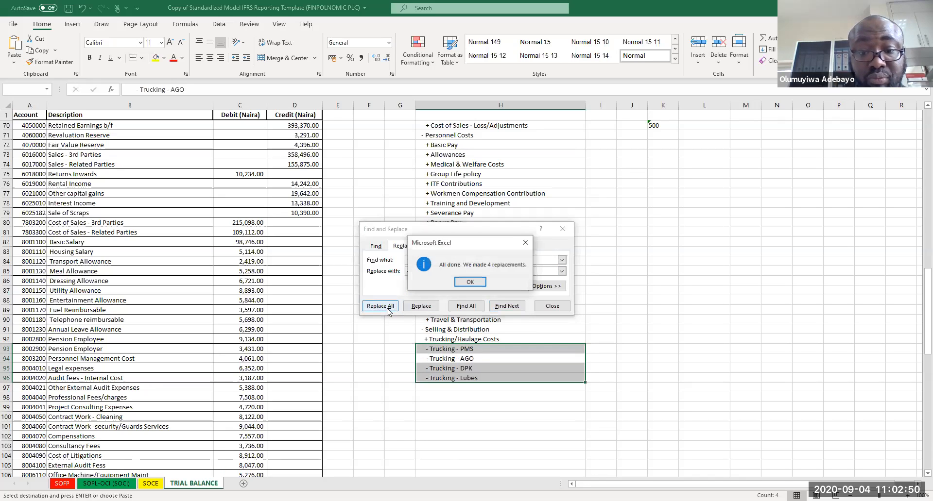
click(481, 284)
click(566, 229)
Step: Add a '+ Commission' line below the Trucking - Lubes line
click(467, 417)
click(448, 389)
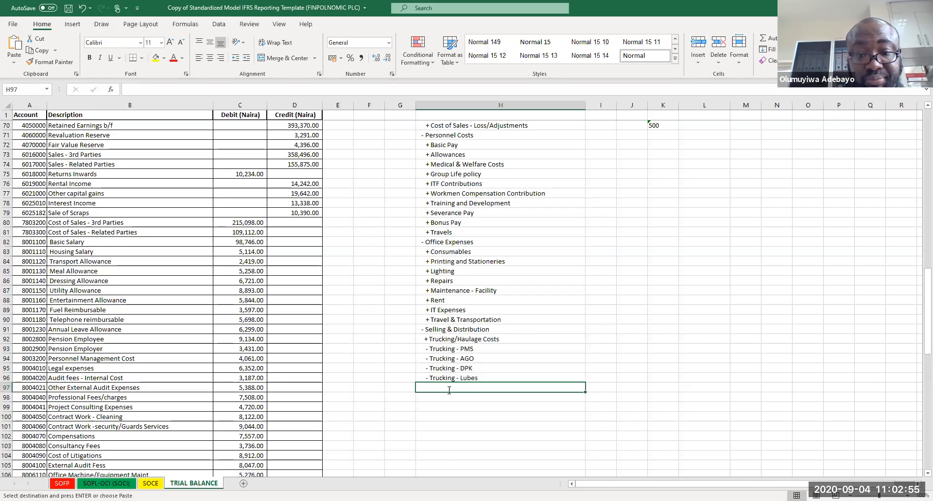
text(+Commissio)
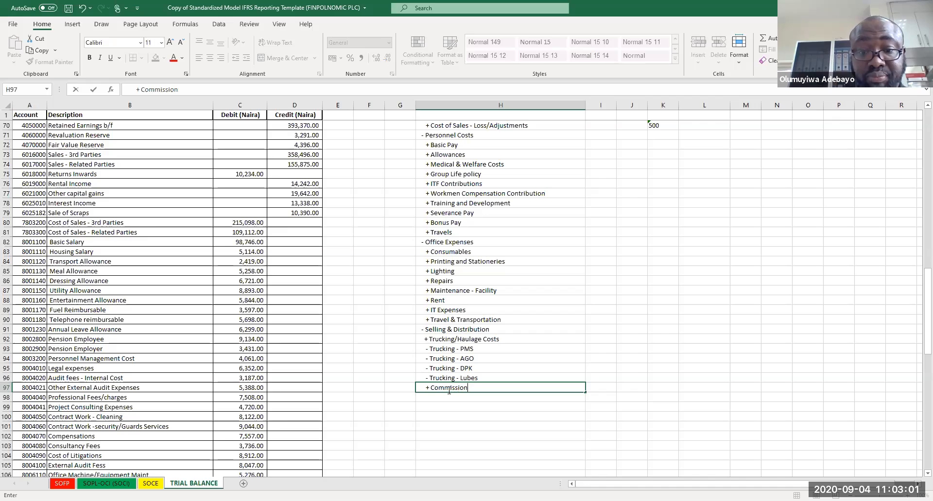
text(n)
key(Return)
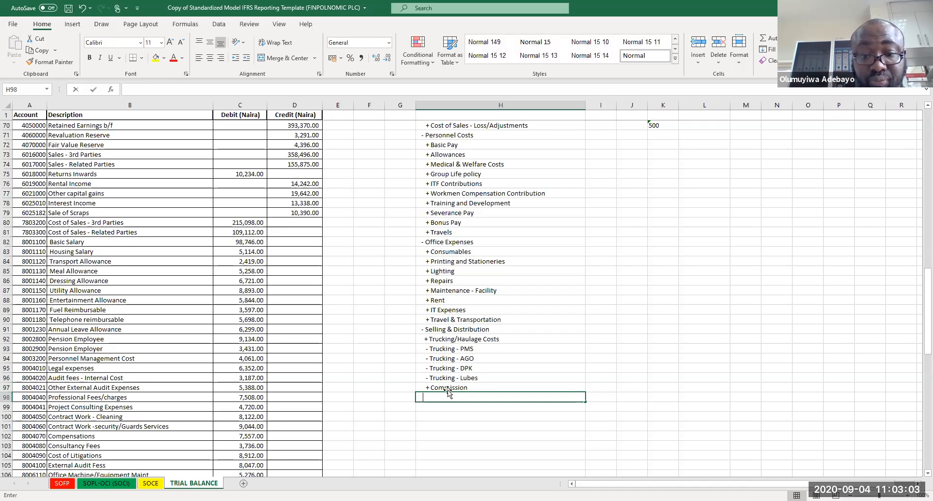
Step: Copy the four Trucking product lines below the Commission line
drag(441, 347, 446, 379)
key(ctrl+c)
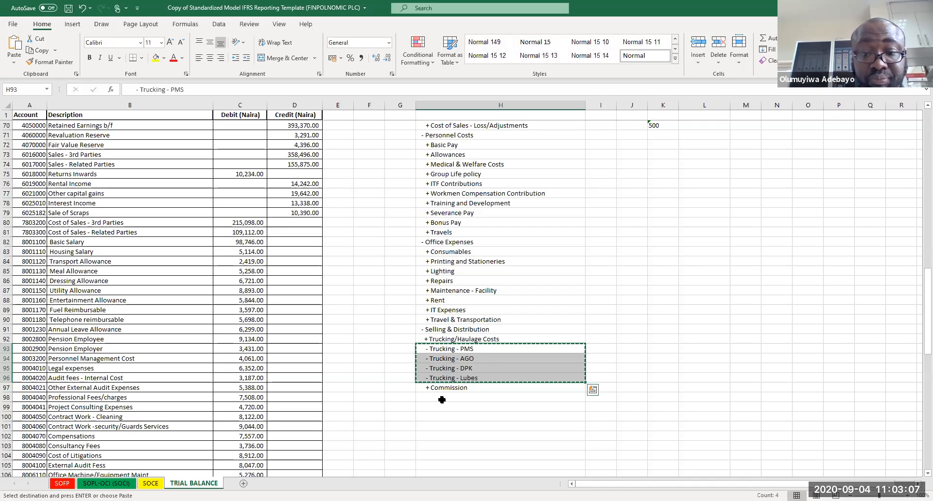
click(442, 396)
key(ctrl+v)
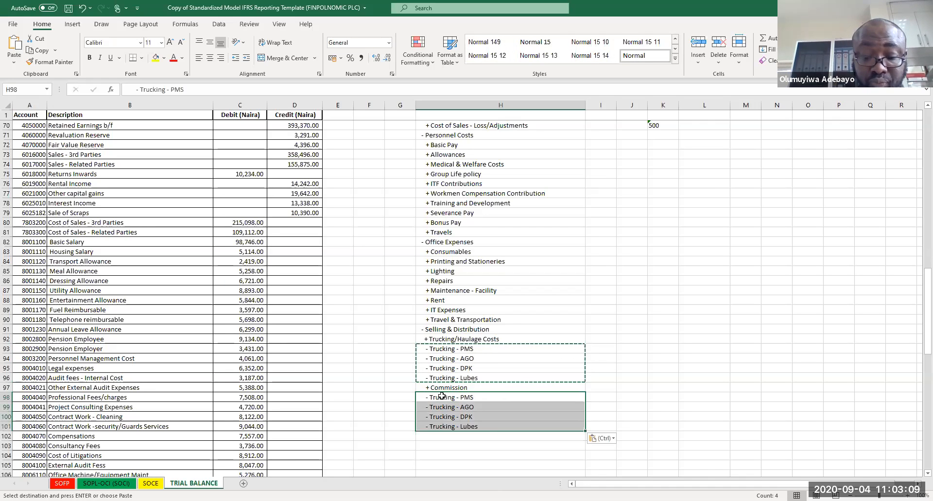
Step: Replace '- Trucking' with '- Commission' in the four copied product lines
key(ctrl+h)
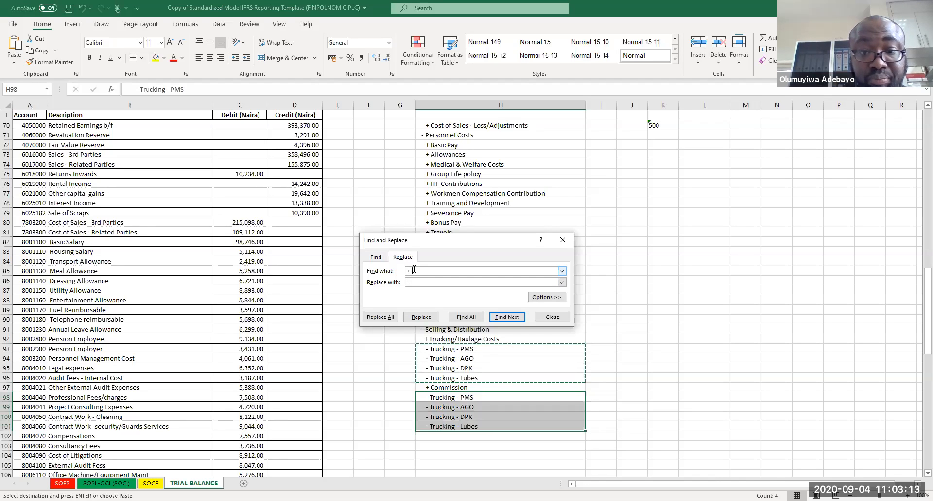
text(Trucking)
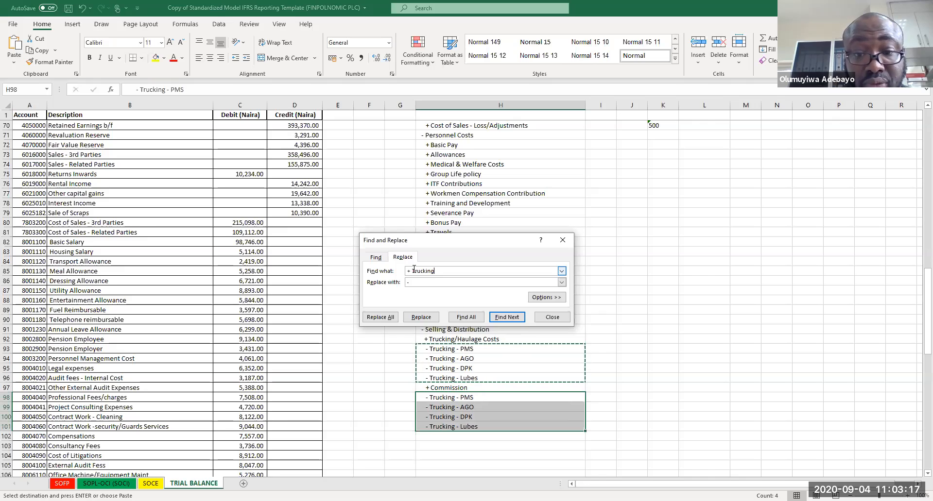
key(BackSpace)
key(BackSpace)
key(BackSpace)
key(BackSpace)
key(BackSpace)
key(BackSpace)
key(BackSpace)
key(BackSpace)
key(BackSpace)
key(BackSpace)
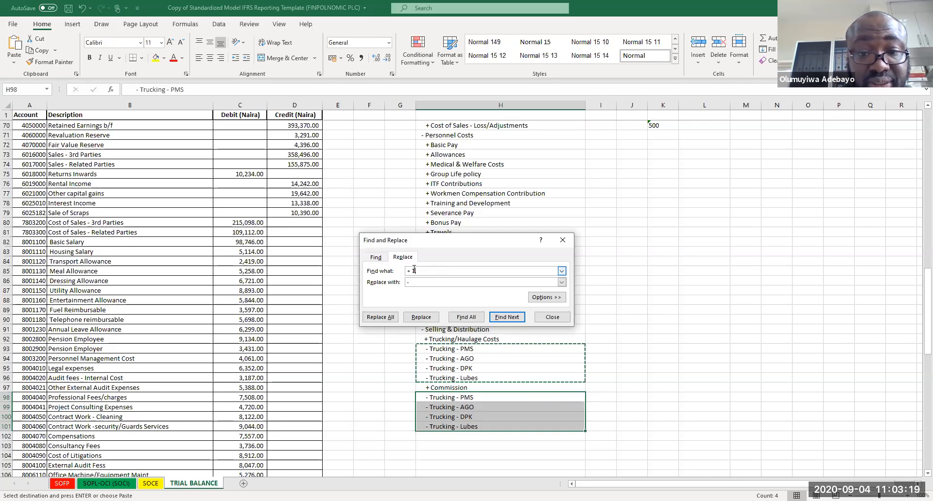
text(- Trucking)
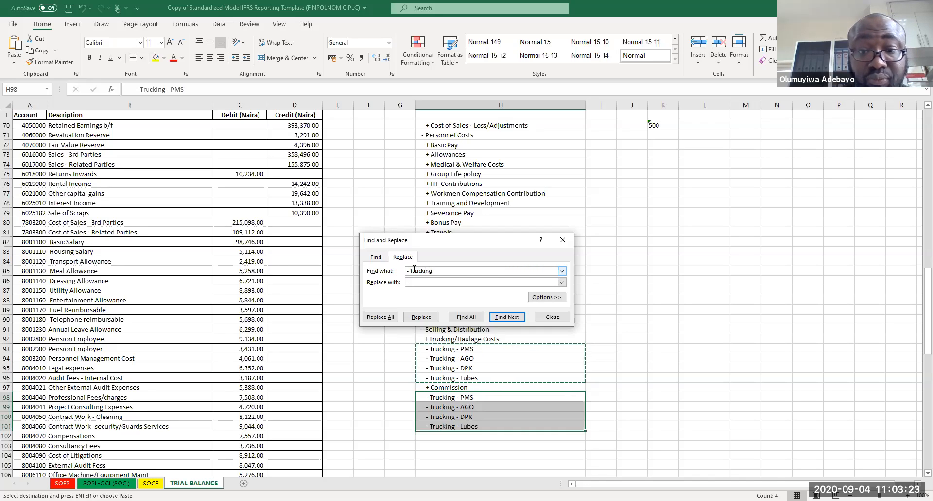
click(419, 283)
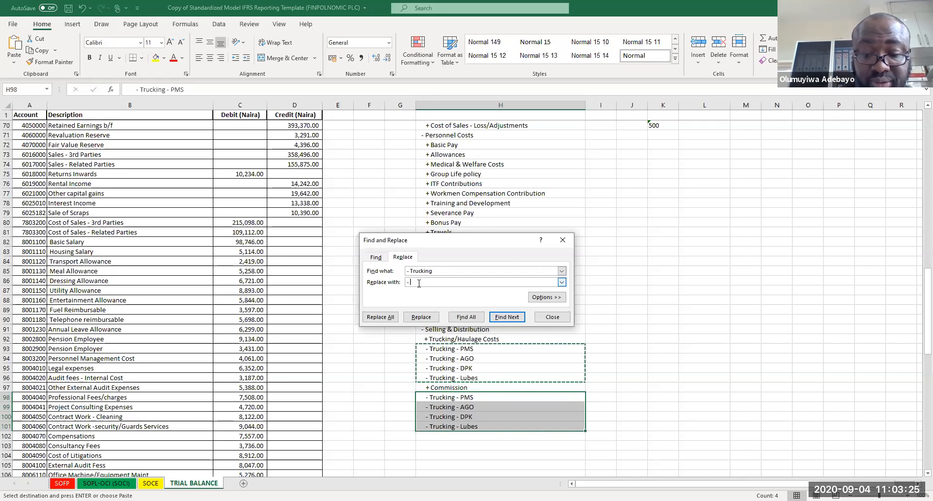
text(Commission)
click(380, 317)
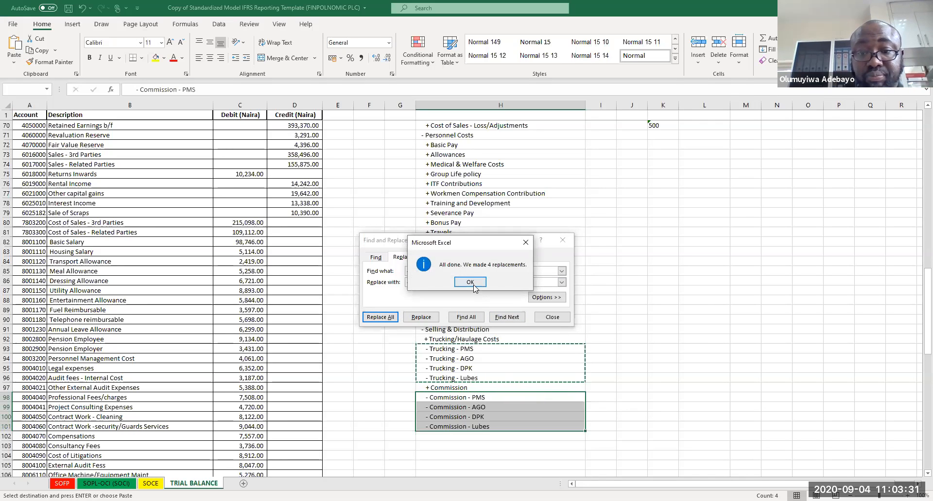
click(470, 282)
click(563, 240)
Step: Add a '- Finance Cost' line below the Commission product lines
click(618, 332)
key(Down)
key(Down)
key(Down)
key(Down)
key(Down)
key(Down)
key(Down)
key(Down)
key(Down)
key(Down)
key(Down)
key(Left)
key(Left)
key(Left)
key(Right)
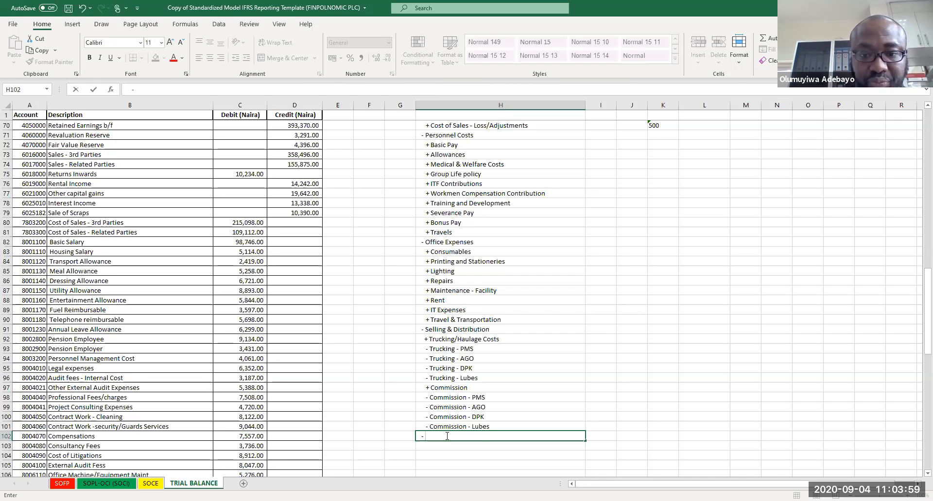
text(Finnace)
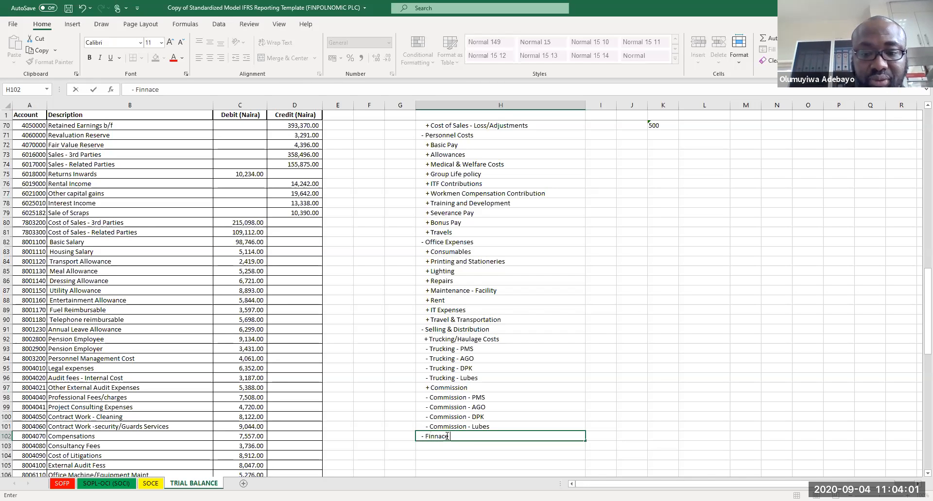
key(BackSpace)
key(BackSpace)
key(BackSpace)
key(BackSpace)
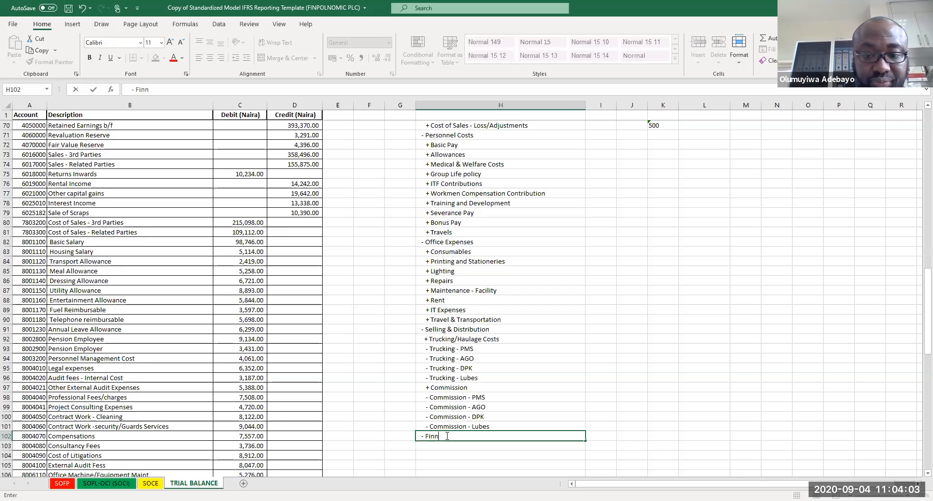
text(ana)
key(BackSpace)
text(ce Cost)
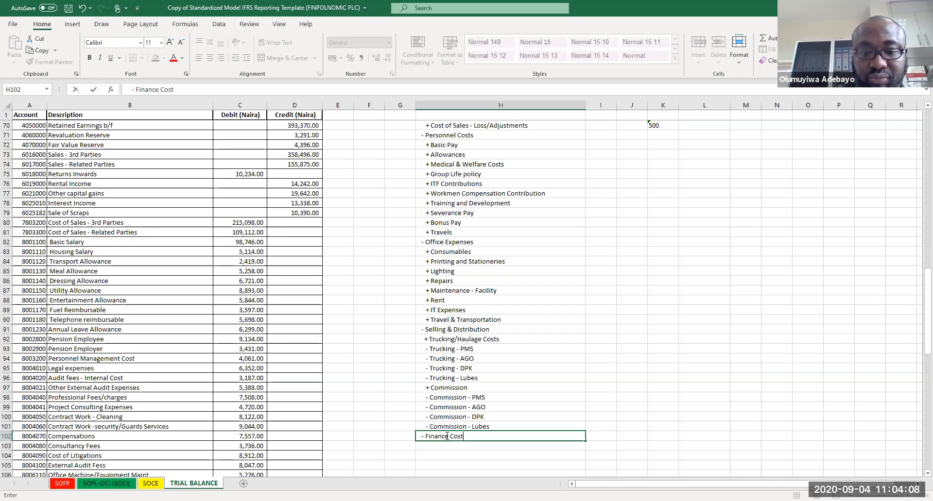
key(Return)
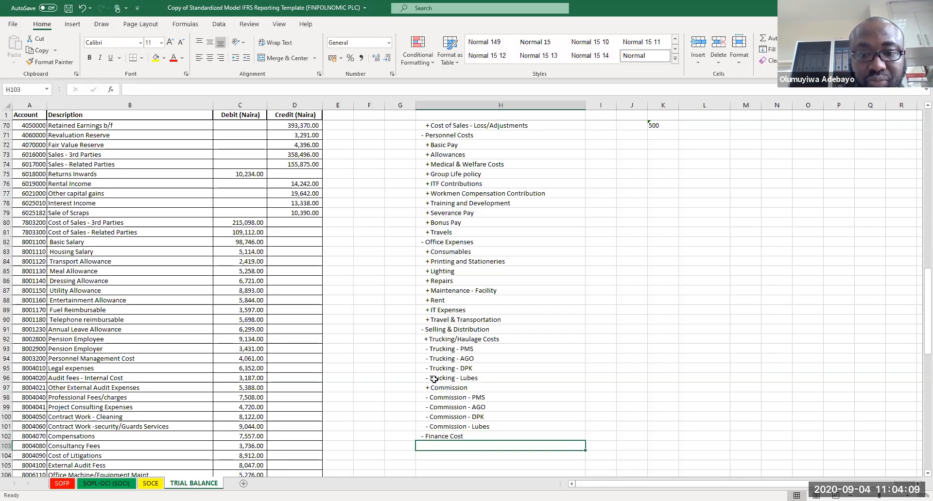
Step: Replace the '-' signs with '*' in the four Trucking product lines
drag(437, 350, 450, 384)
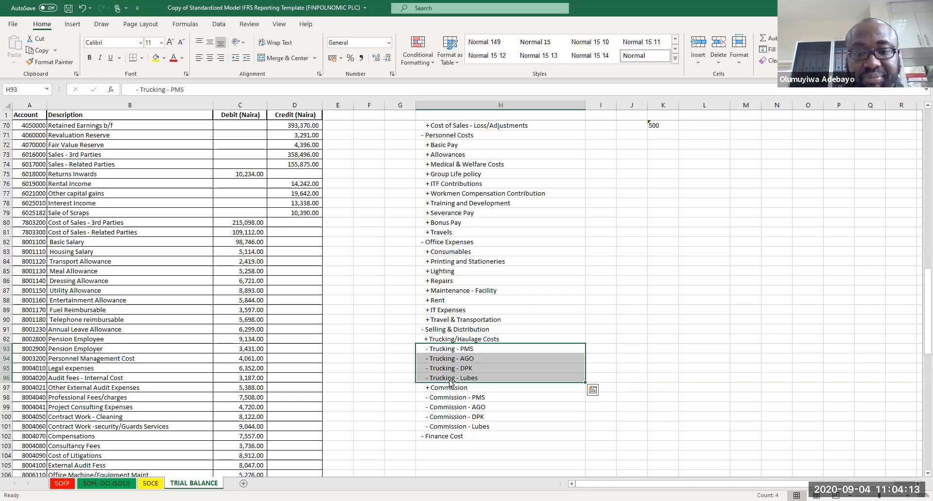
key(ctrl+h)
click(411, 282)
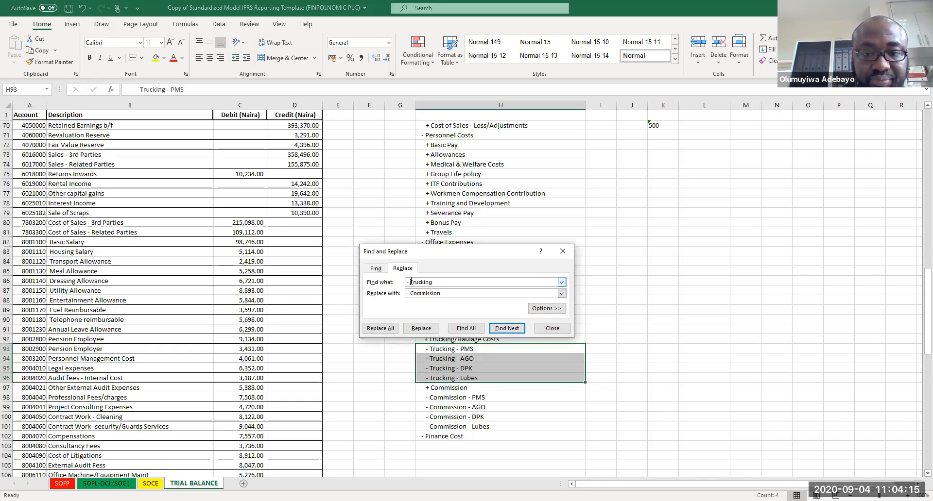
click(411, 282)
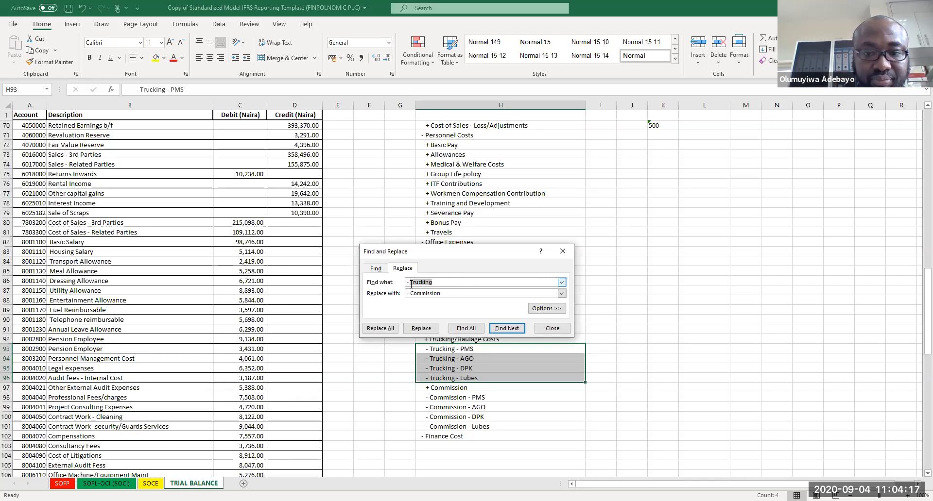
key(shift+End)
key(Delete)
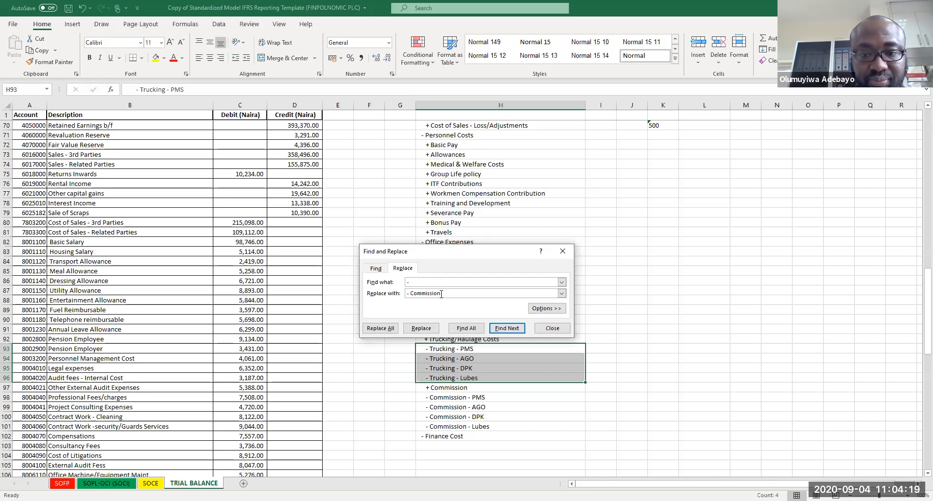
key(Tab)
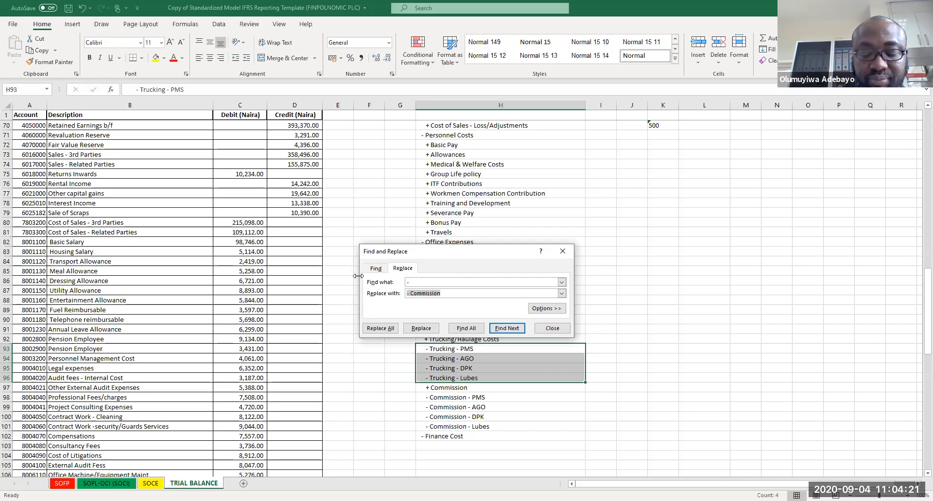
text(+)
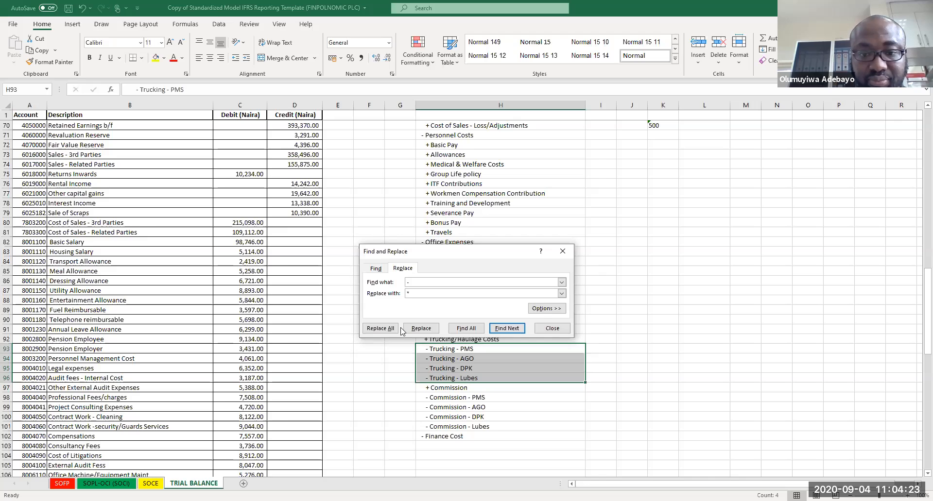
click(386, 329)
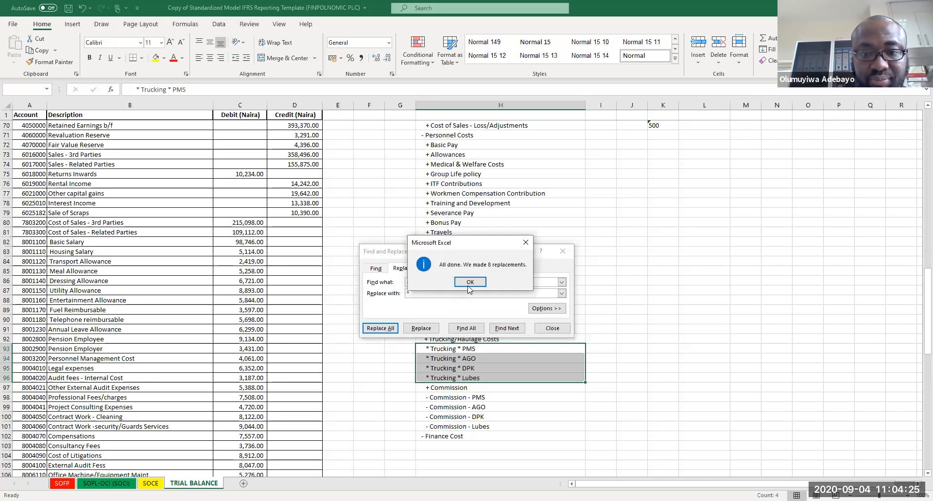
click(470, 283)
click(562, 252)
Step: Replace the '-' signs with '*' in the four Commission product lines
drag(442, 397, 445, 427)
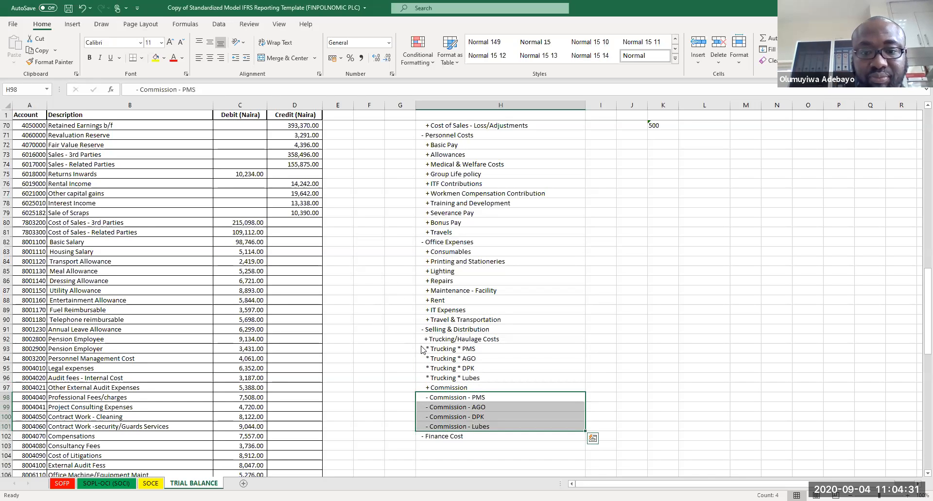
key(ctrl+h)
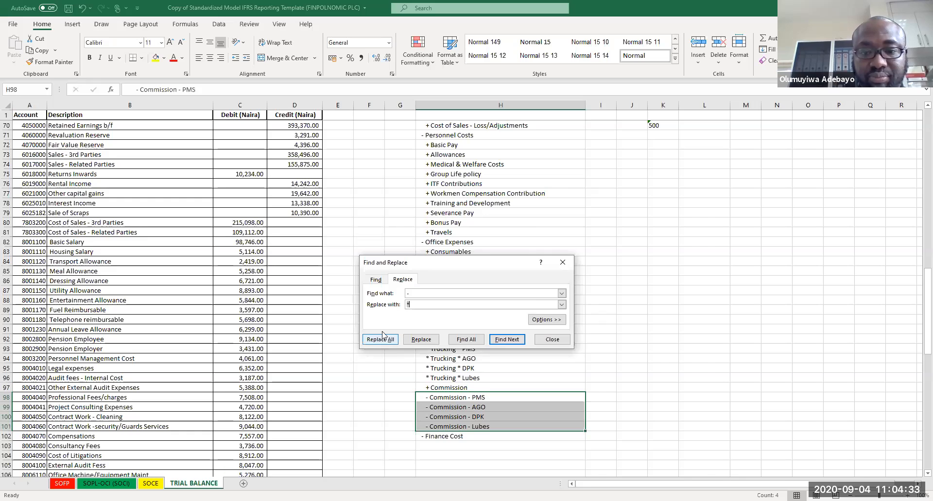
click(384, 339)
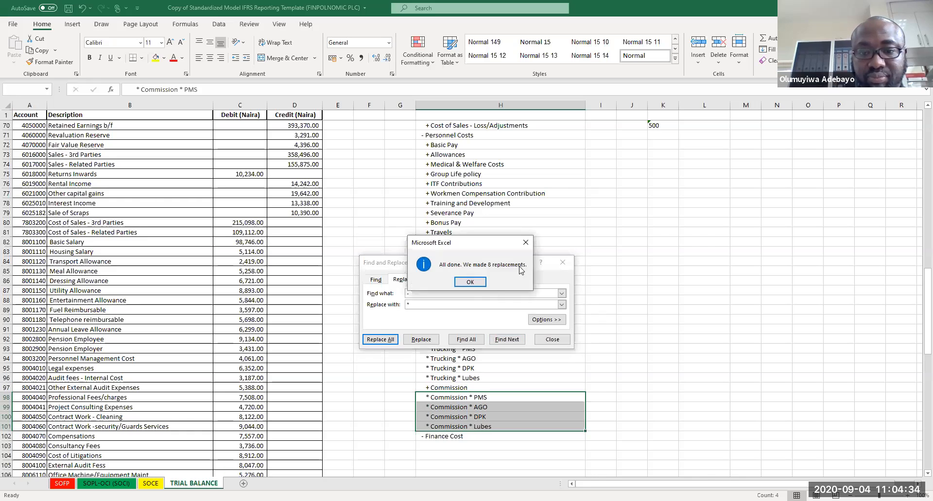
click(475, 284)
click(562, 262)
click(626, 309)
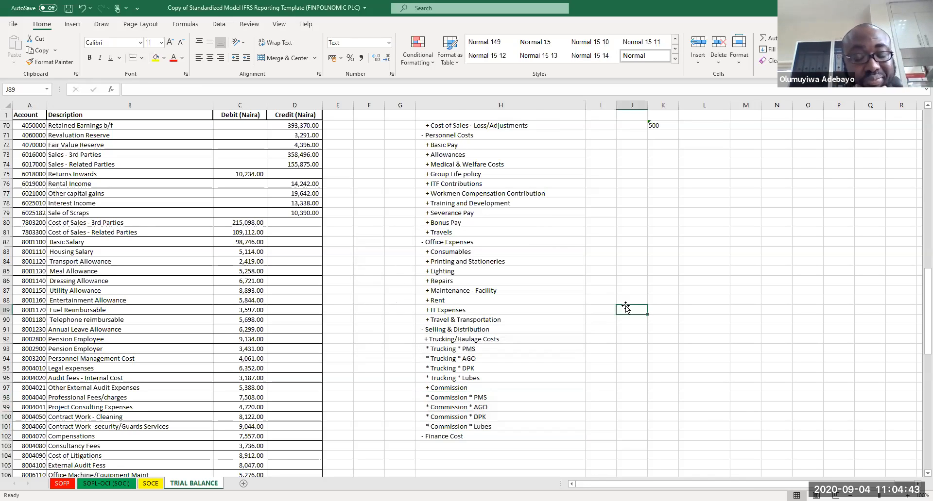
Step: Add a '+ Bank Interest' line below Finance Cost
click(454, 447)
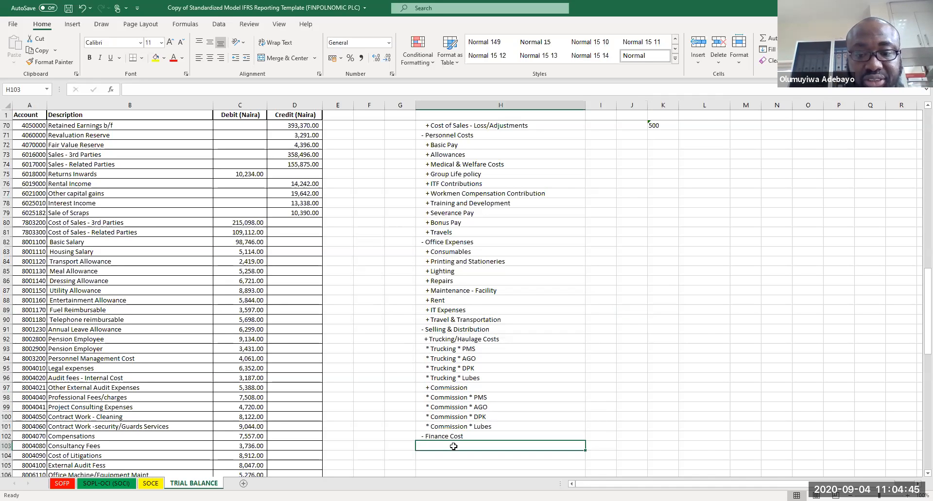
text(+ Bani)
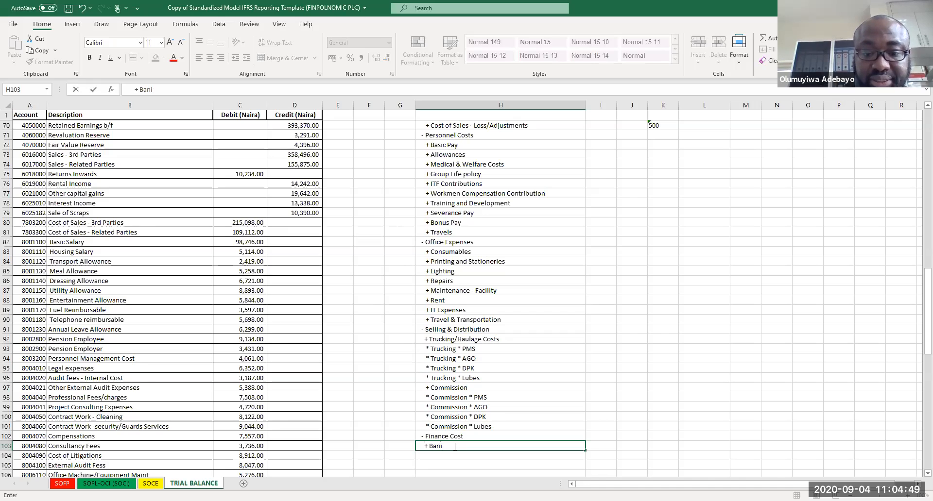
key(BackSpace)
text(k Interest)
key(Return)
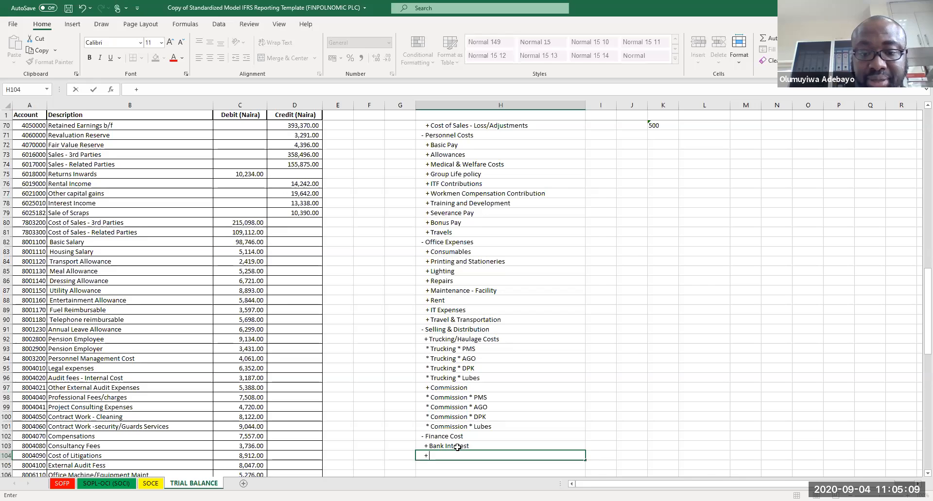
Step: Add a '+ O/D Interest' line below the Bank Interest line
text(O)
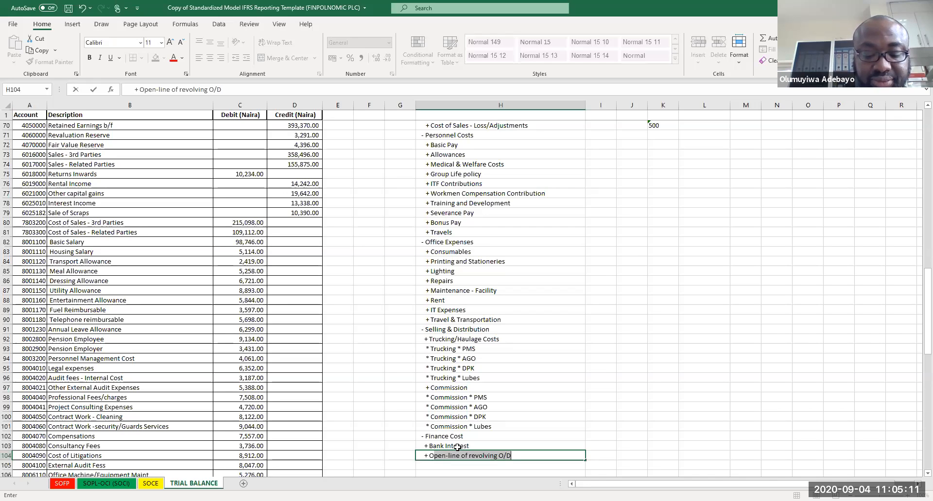
text(/)
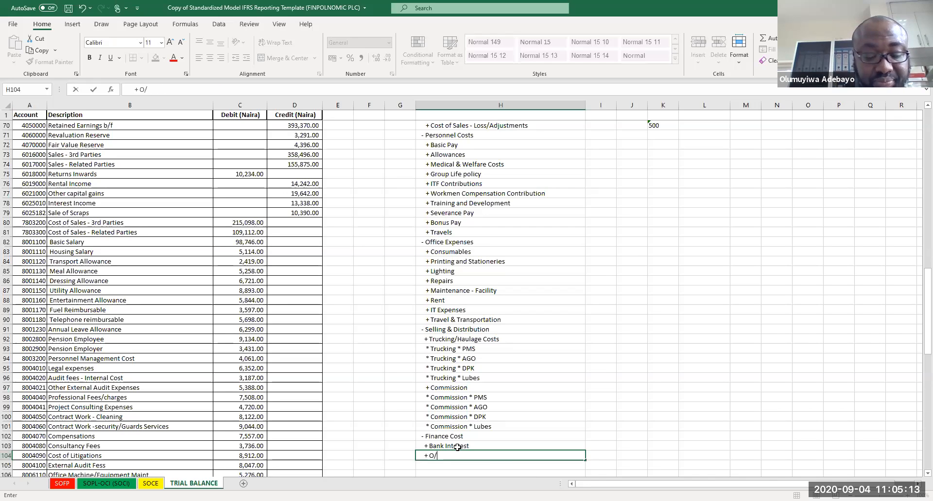
text(D iNTEREST)
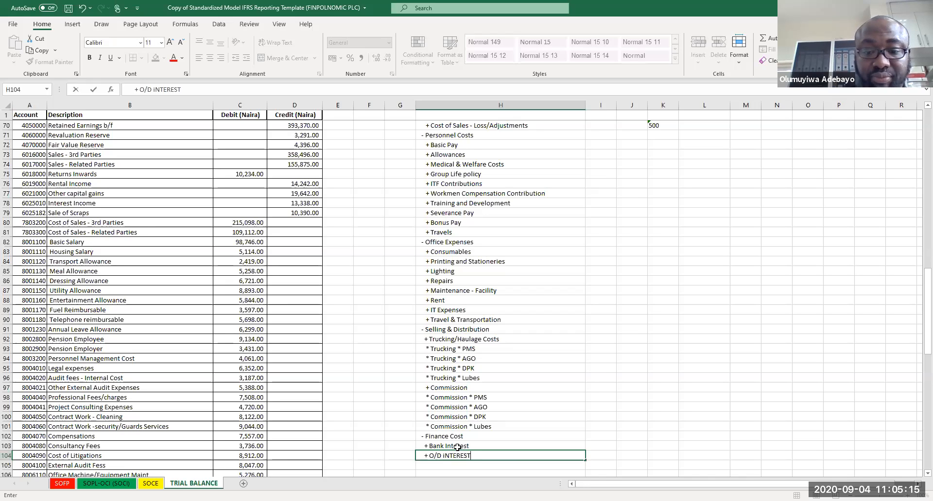
Step: Rename the Bank Interest line to '+ Loan Interest'
click(457, 447)
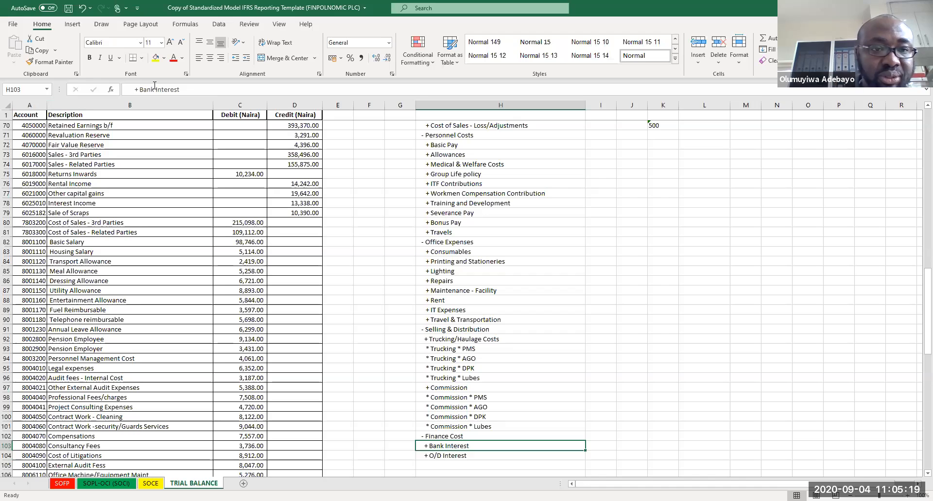
double_click(139, 84)
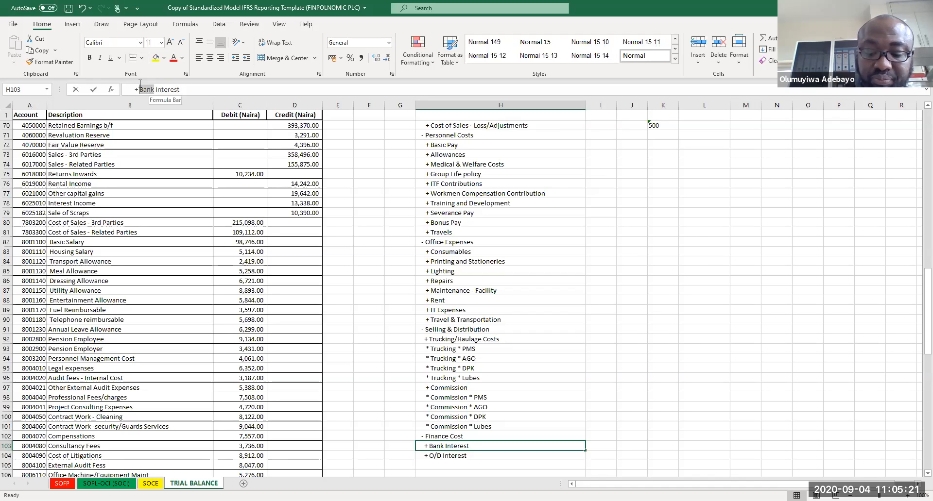
text(Loan)
key(Return)
key(Return)
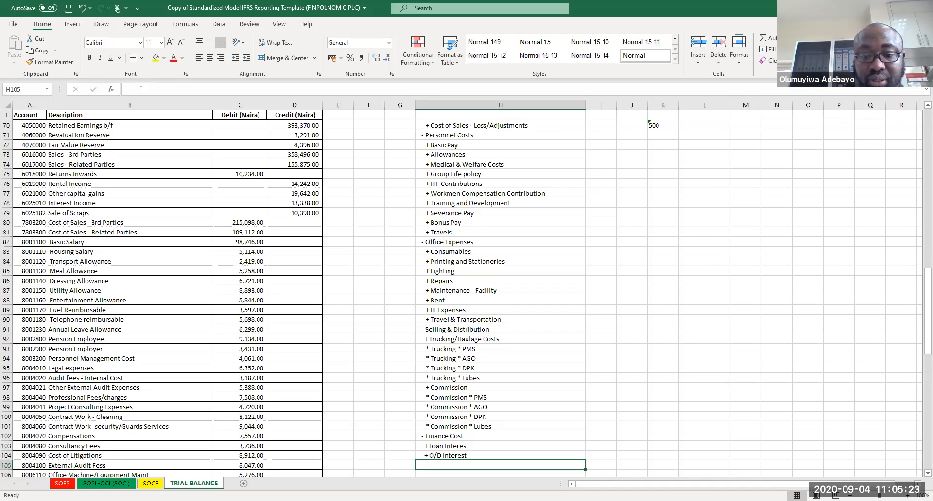
Step: Add a '- Income Taxes' line below the O/D Interest line
scroll(140, 83, down, 1)
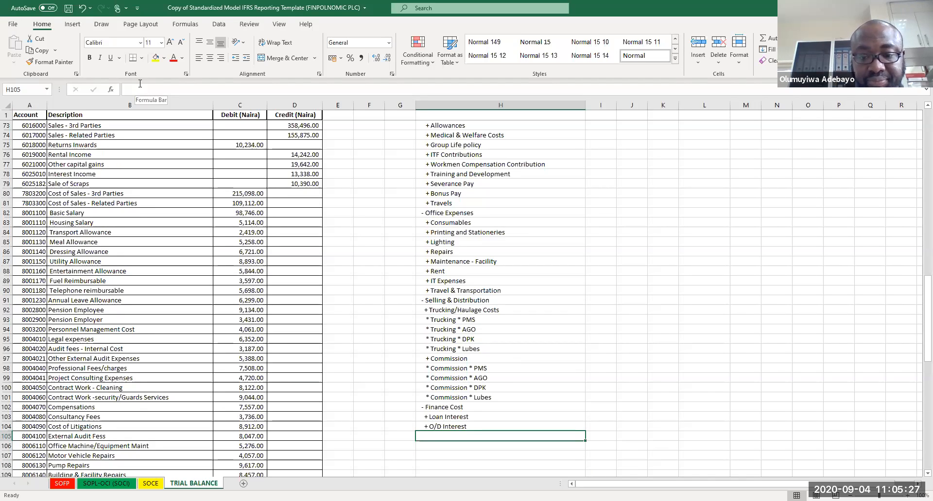
text(-)
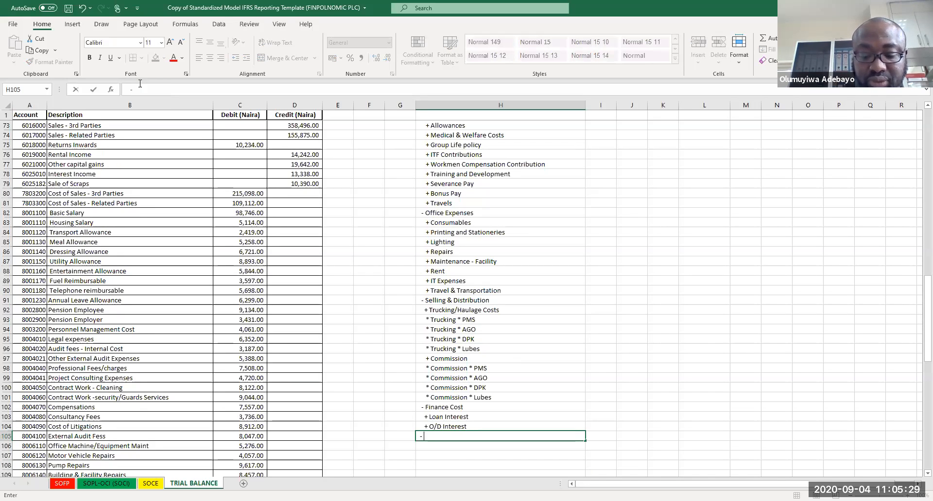
text( Incomes)
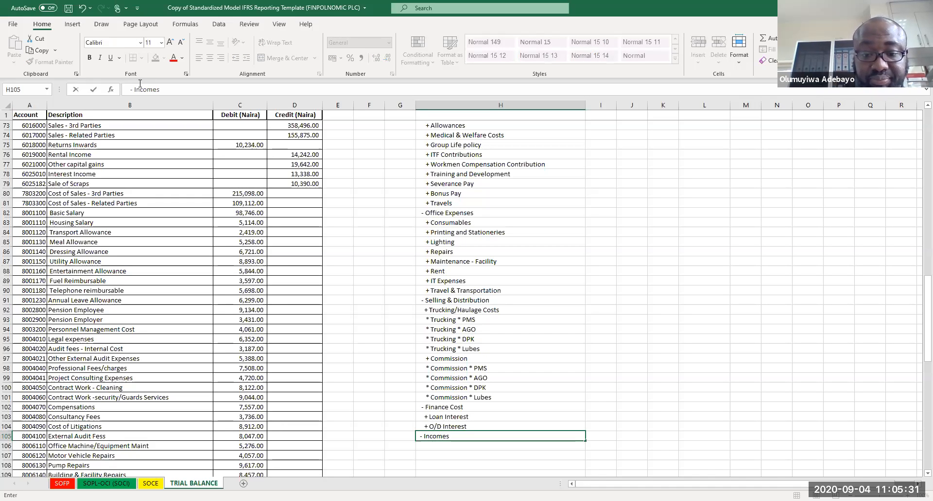
key(BackSpace)
text(Taxes)
key(Return)
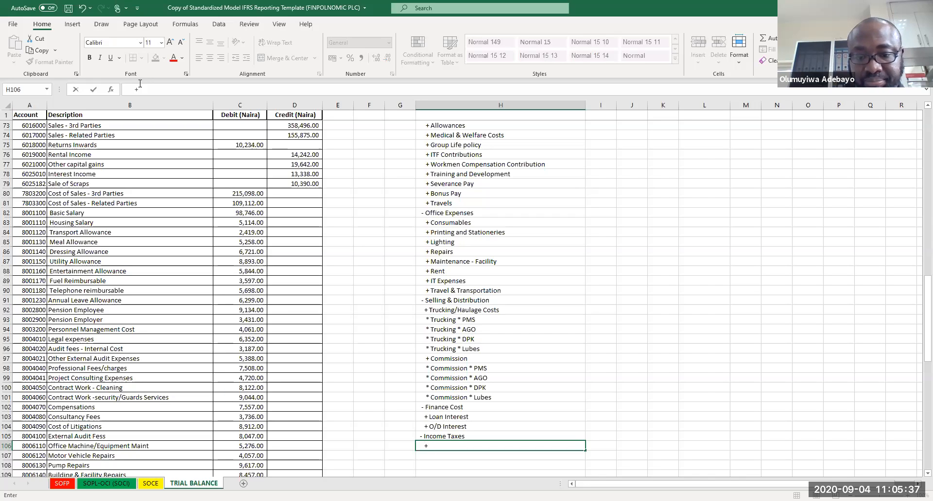
Step: Add '+ Current taxes' and '* Company Income Tax' lines below the Income Taxes line
text(+C)
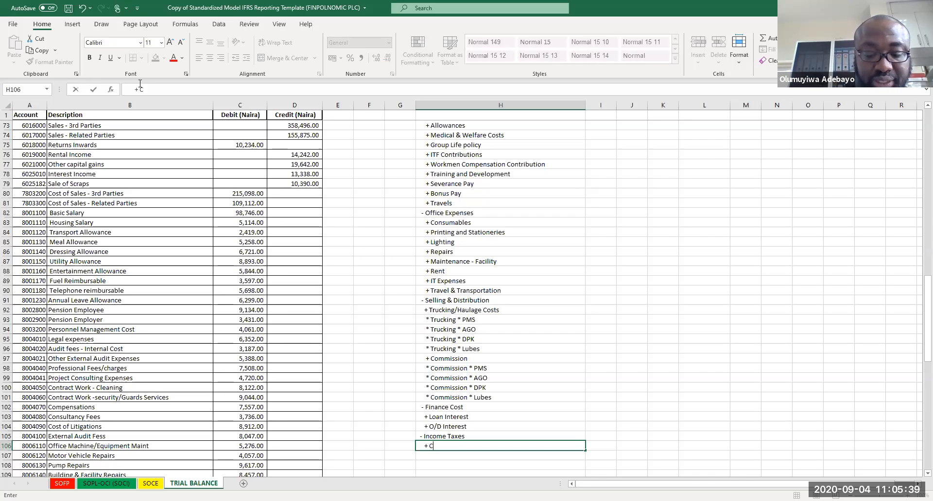
text(urrent taxes)
key(Return)
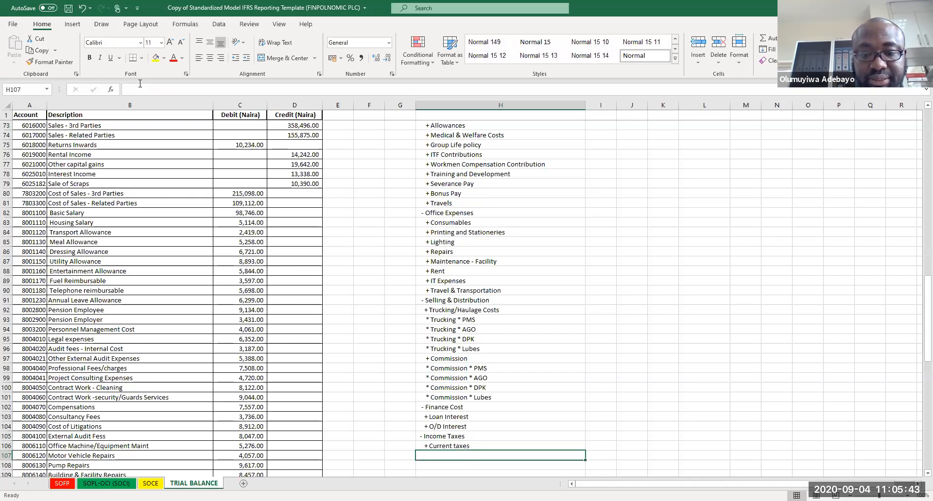
text(* C)
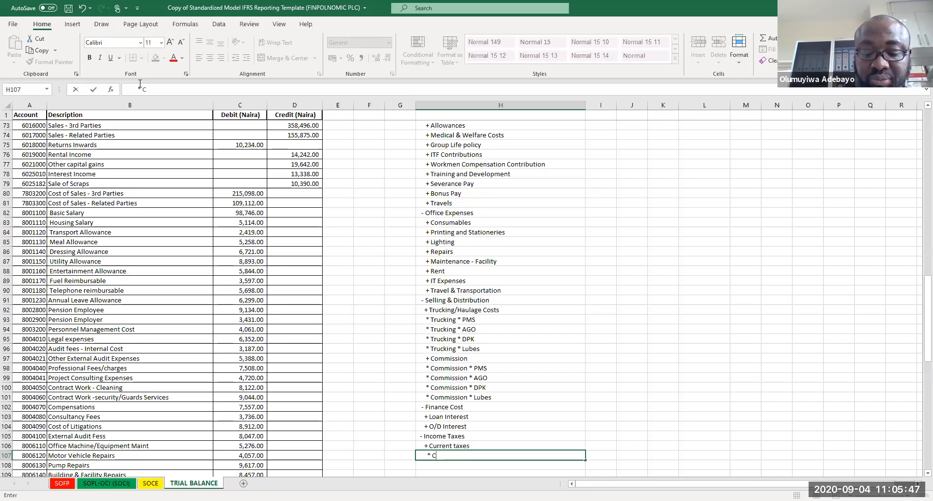
text(ompaniy Inc)
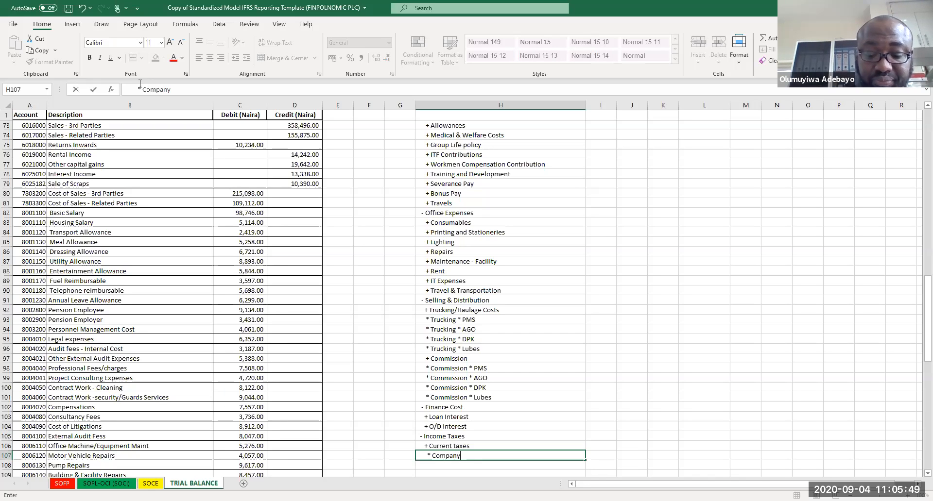
key(BackSpace)
key(BackSpace)
key(BackSpace)
text(I)
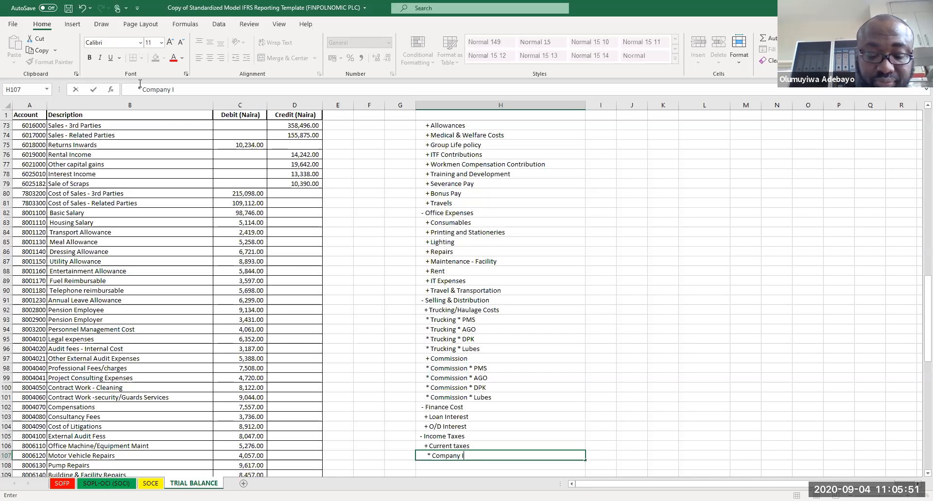
text(ncome Tax)
key(Return)
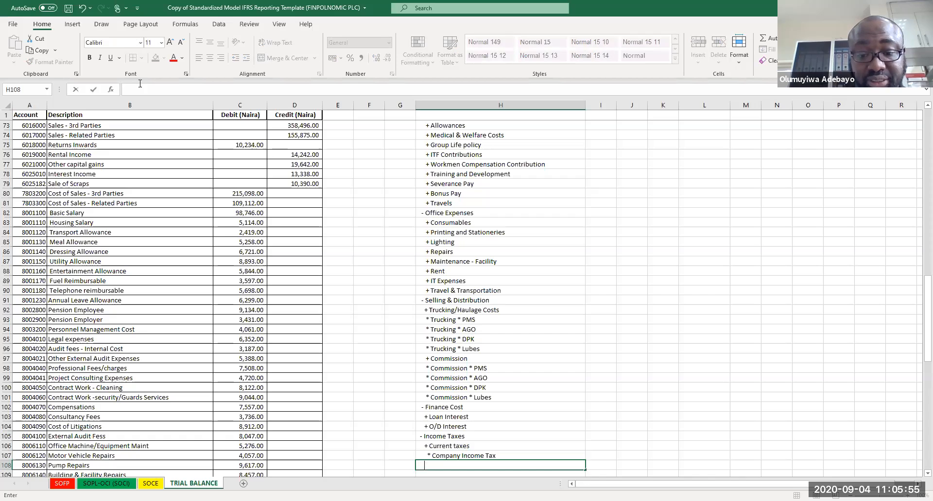
Step: Add a '* Tertiary Eduaction Tax' line below Company Income Tax
text(*)
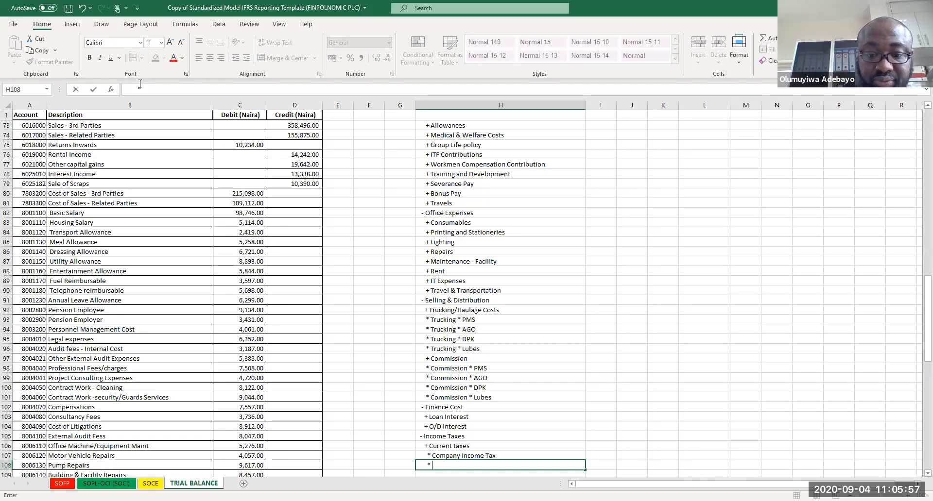
text( Tertiary)
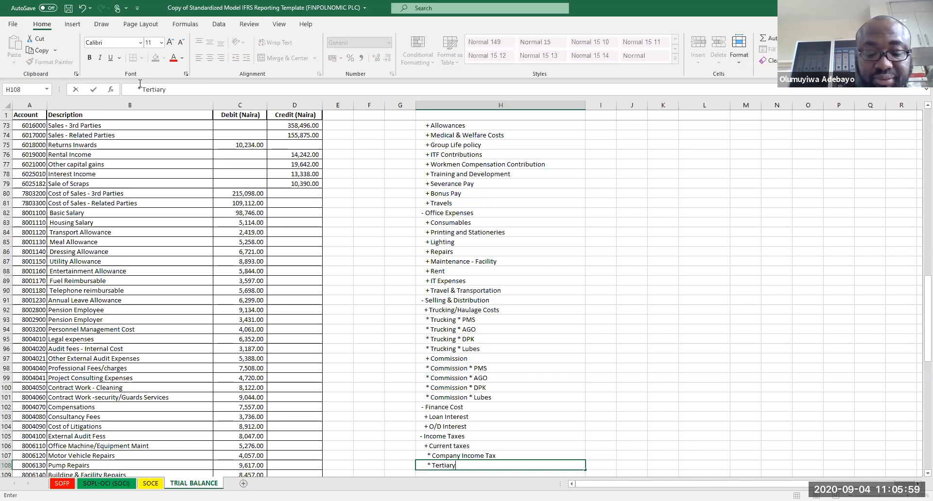
text( Eduaction)
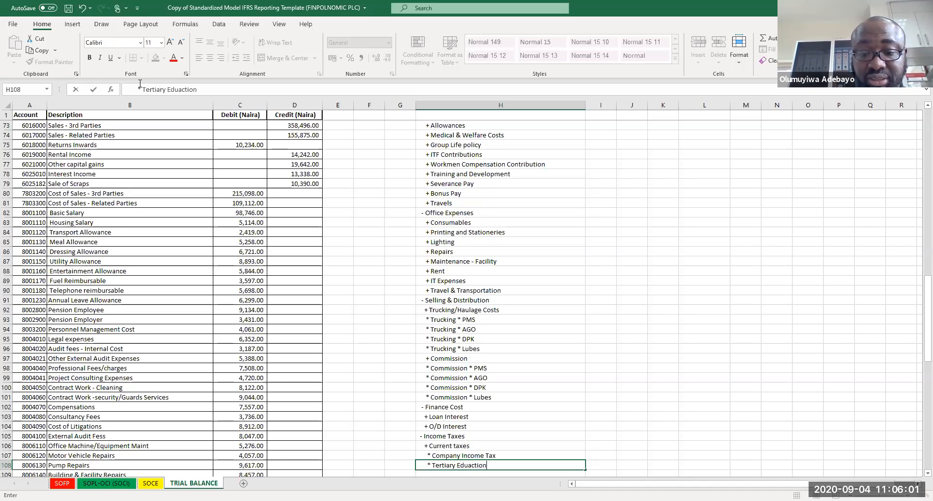
text( Tax)
key(Return)
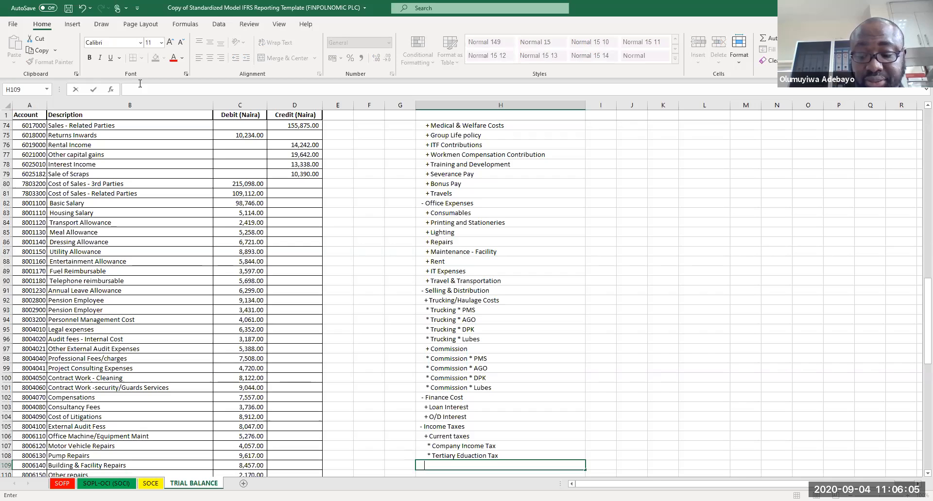
Step: Add a '+ Deferred Tax' line below the Tertiary Eduaction Tax line
text(+Def)
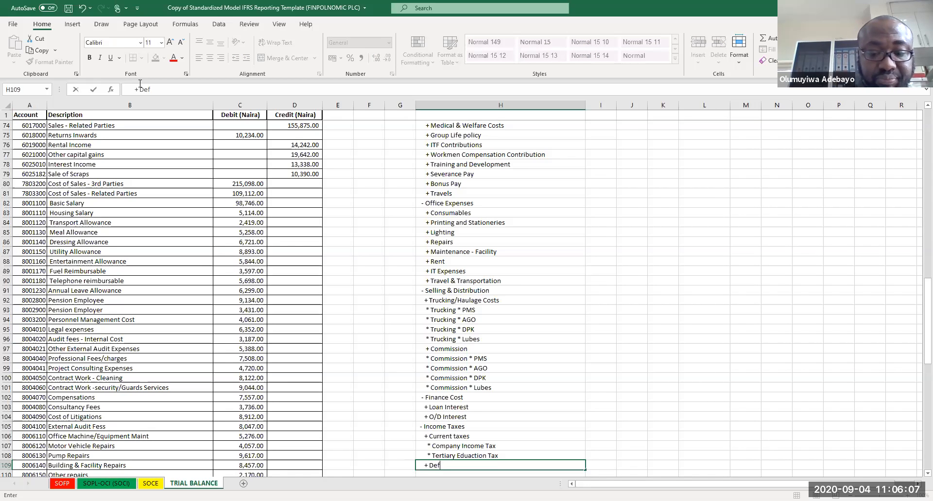
text(erred Tax)
key(Return)
key(Return)
key(Return)
Step: Save the workbook
scroll(445, 233, down, 1)
click(623, 391)
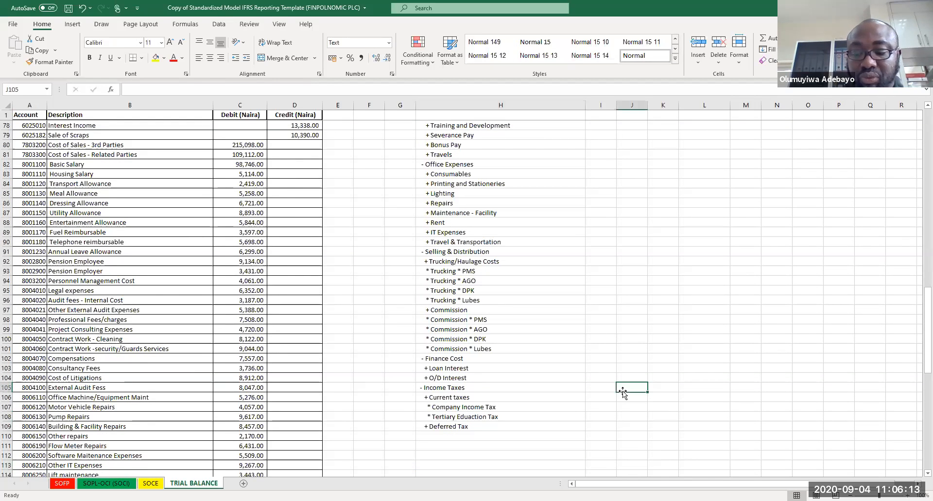
key(ctrl+s)
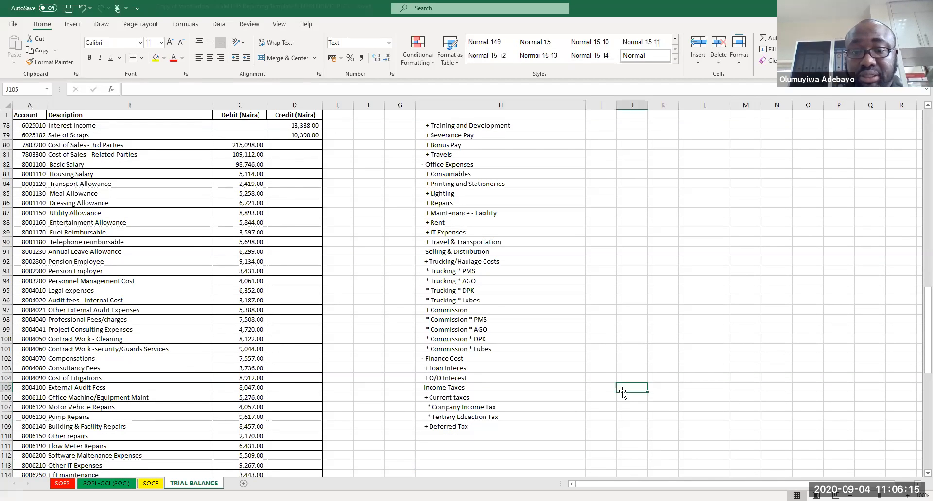
Step: Move the list block starting at '3. Equity' down four rows, opening blank rows below the revolving O/D line
key(Page_Up)
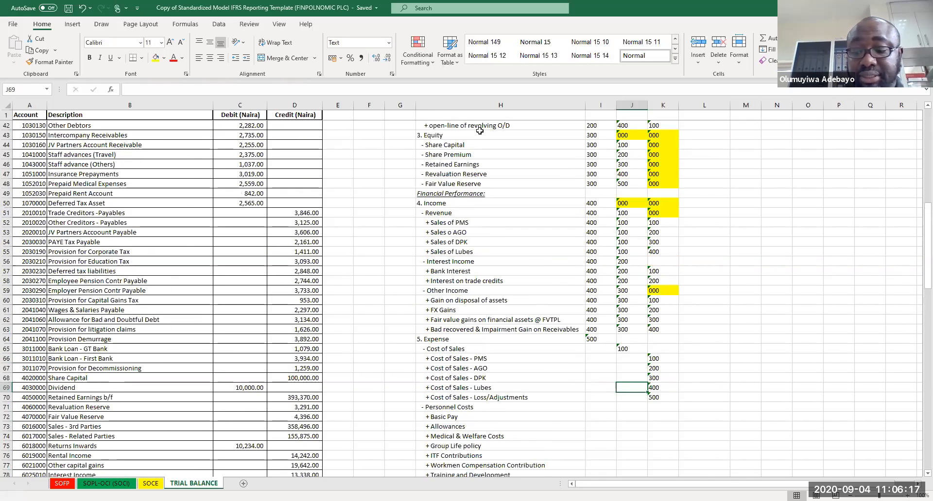
key(Page_Up)
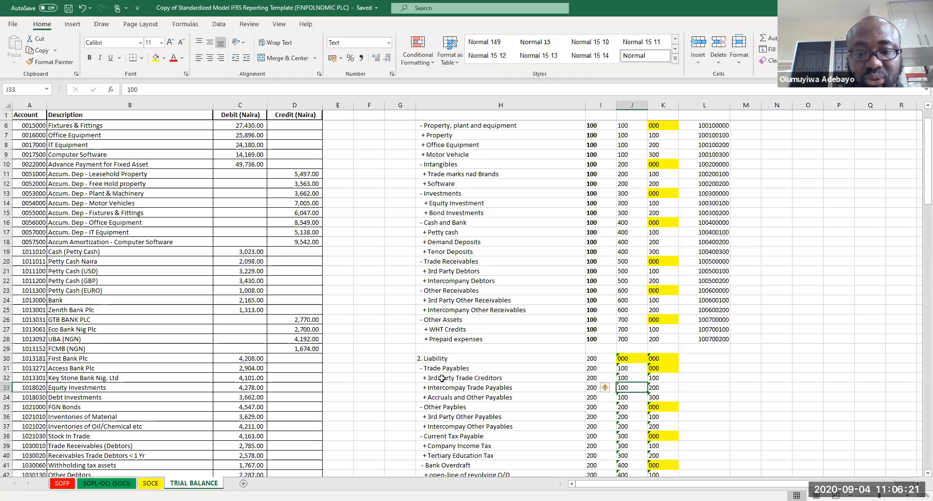
key(Down)
key(Down)
key(Down)
key(Down)
key(Down)
key(Down)
key(Down)
key(Down)
key(Down)
key(Down)
key(Down)
key(Down)
key(Down)
key(Down)
key(Down)
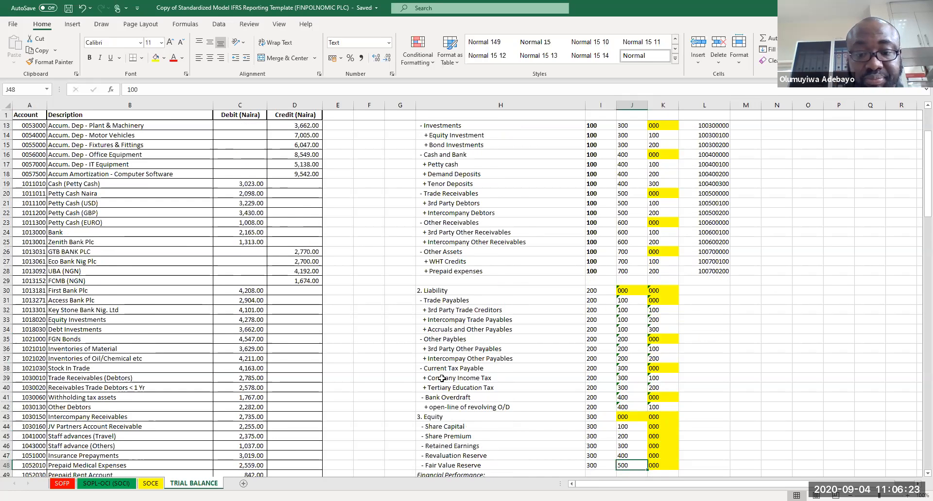
key(Down)
key(Down)
key(Down)
key(Down)
key(Down)
drag(427, 366, 719, 458)
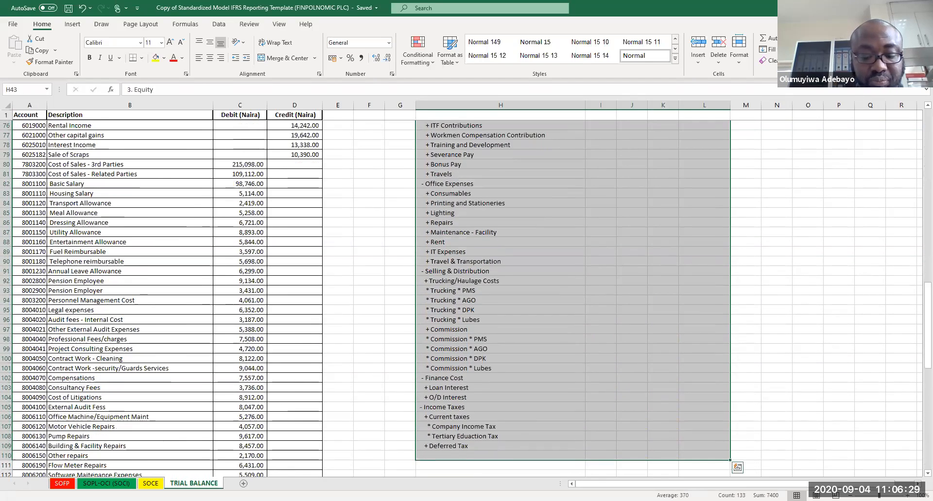
key(ctrl+c)
key(Up)
key(Up)
key(Up)
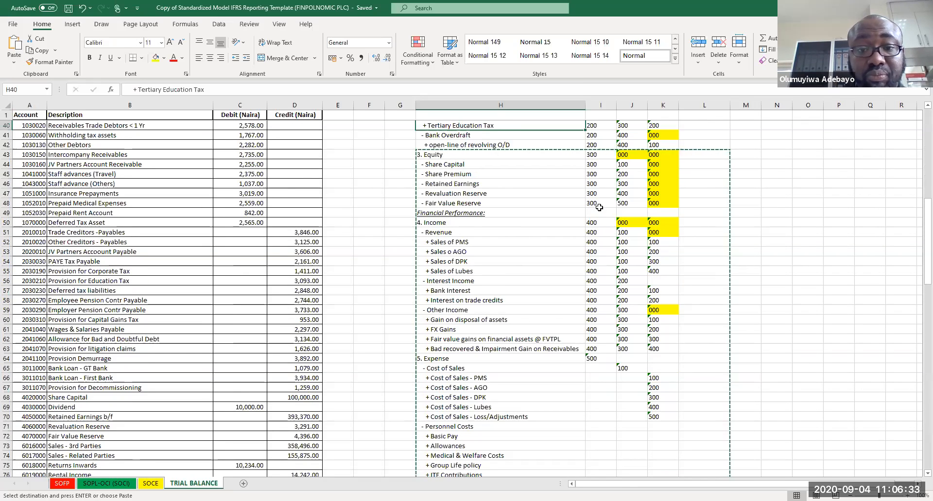
click(432, 193)
key(ctrl+v)
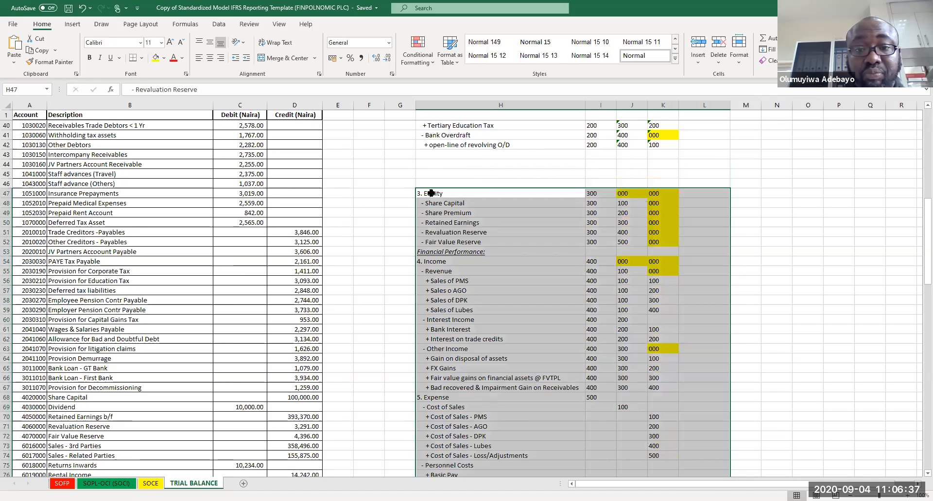
Step: Enter a 'Long-Term Loan' heading in the first blank row below the revolving O/D line
click(434, 156)
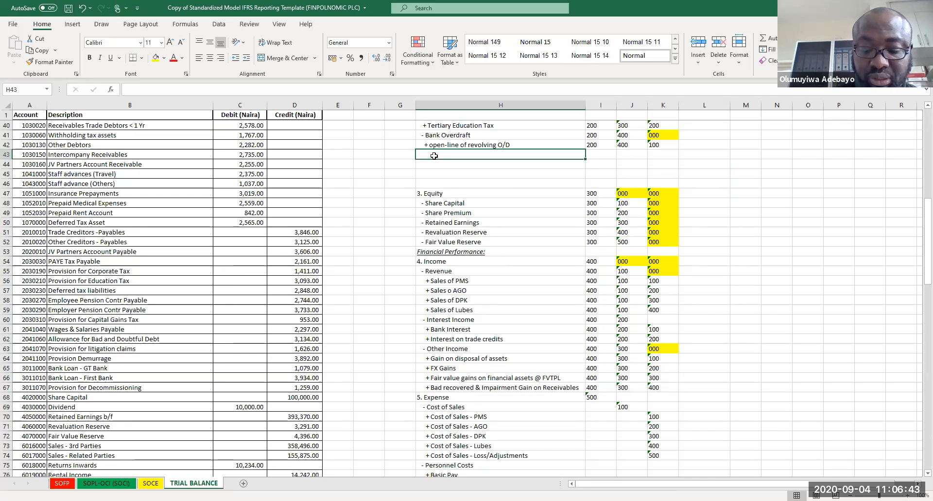
text(Long-Term Loan)
key(Return)
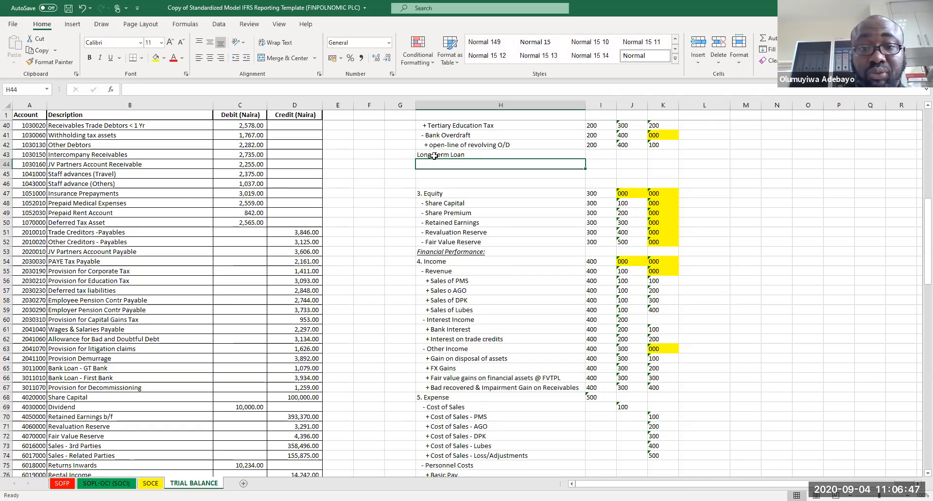
Step: Add '+ Bank Laon' and '+ Bonds' lines below the Long-Term Loan heading
text(+ Bank Laon)
key(Return)
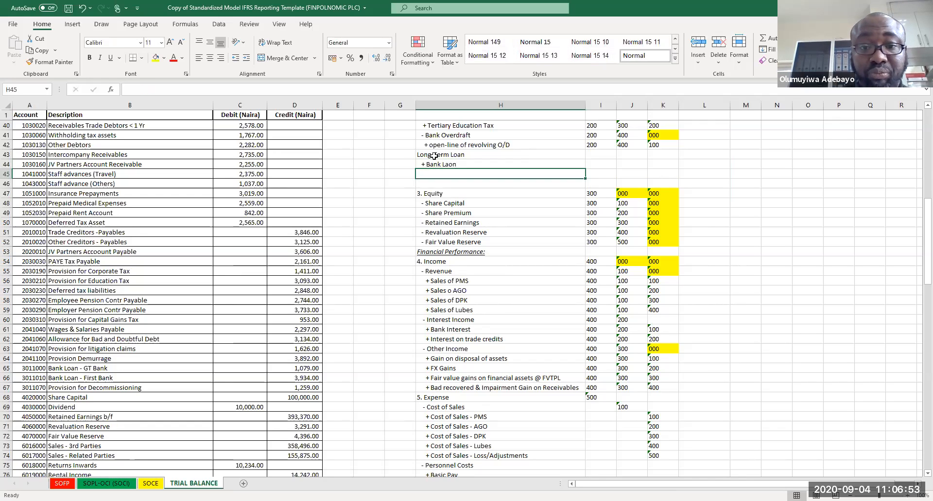
text(+)
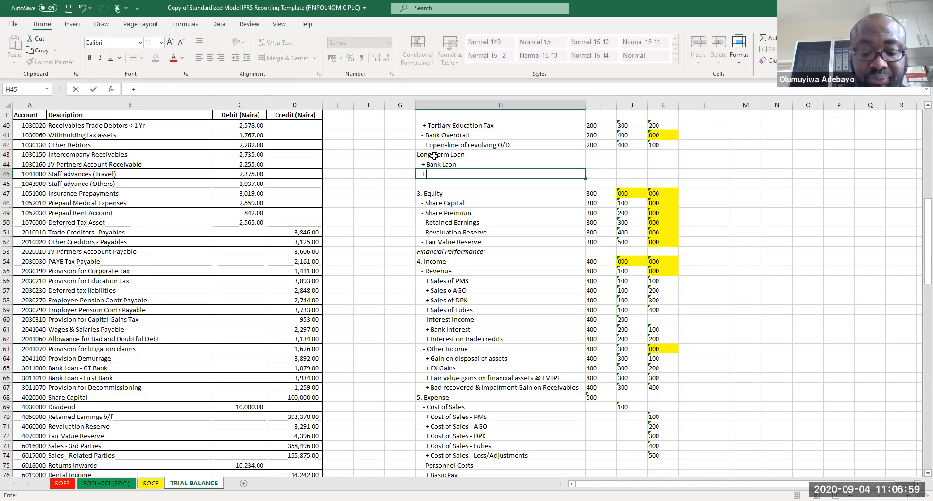
text( Bonds)
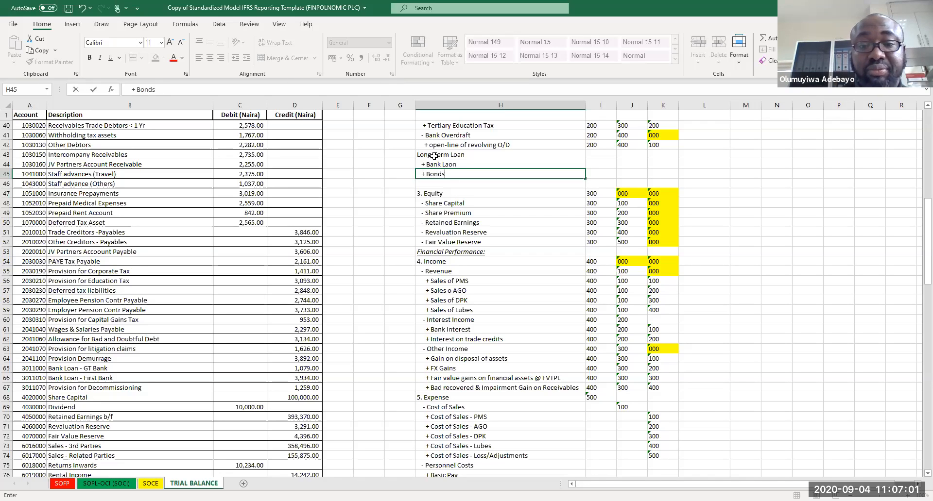
key(Return)
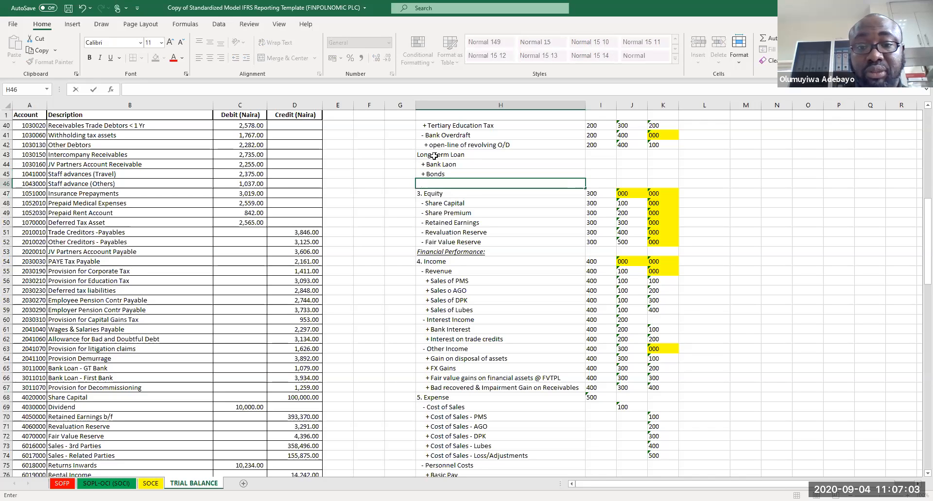
Step: Add a '+ Deferred Tax Liability' line below Bonds
text(+Defer)
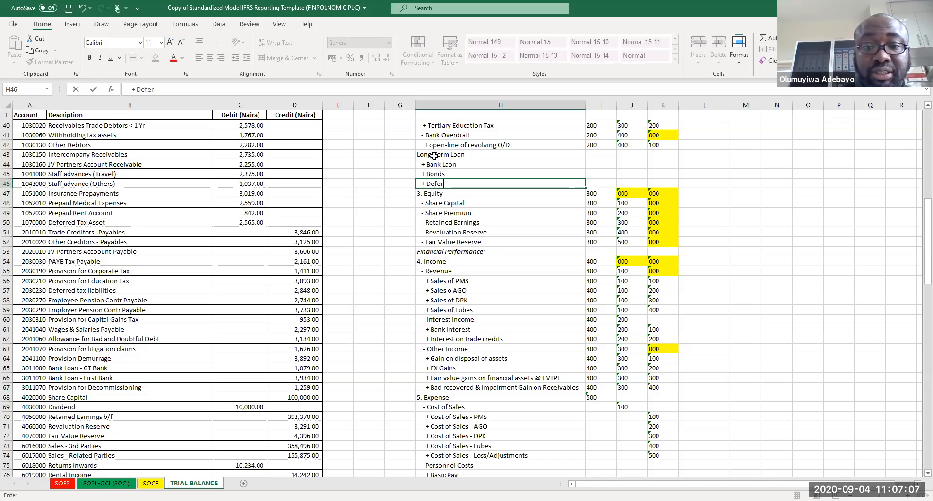
text(red Tax Liability)
key(Return)
Step: Rename the Long-Term Loan heading to '- Long-Term Liabilities'
click(436, 156)
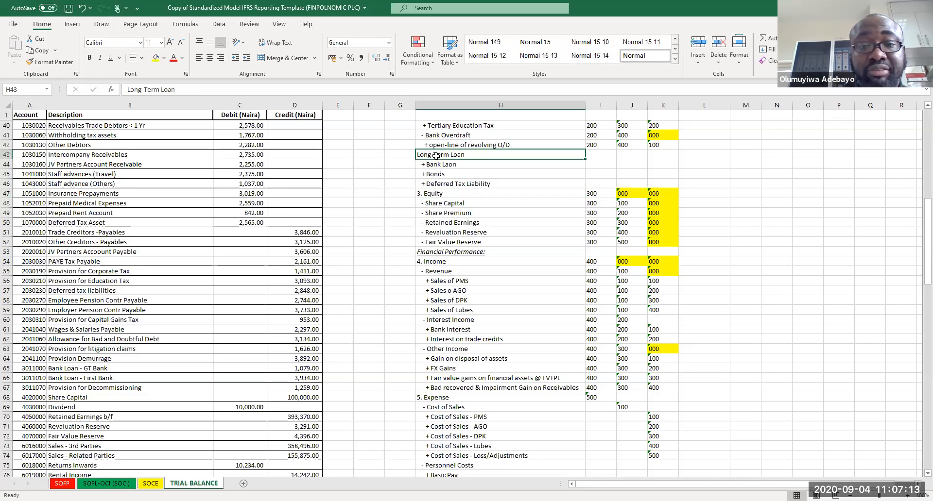
double_click(225, 96)
text(Liab)
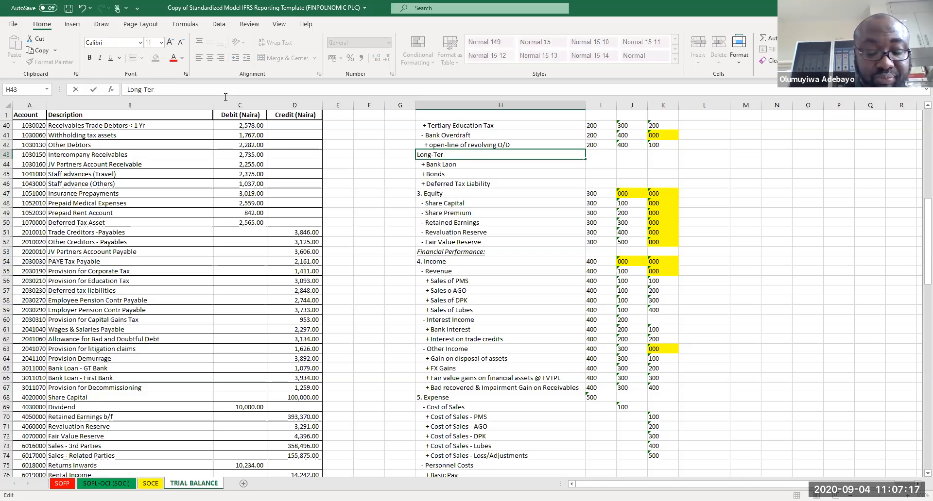
text(ilities)
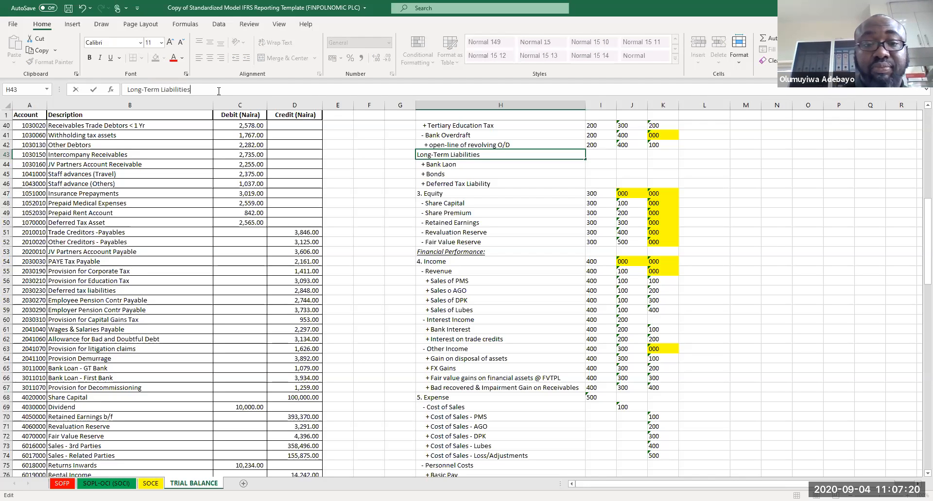
key(Return)
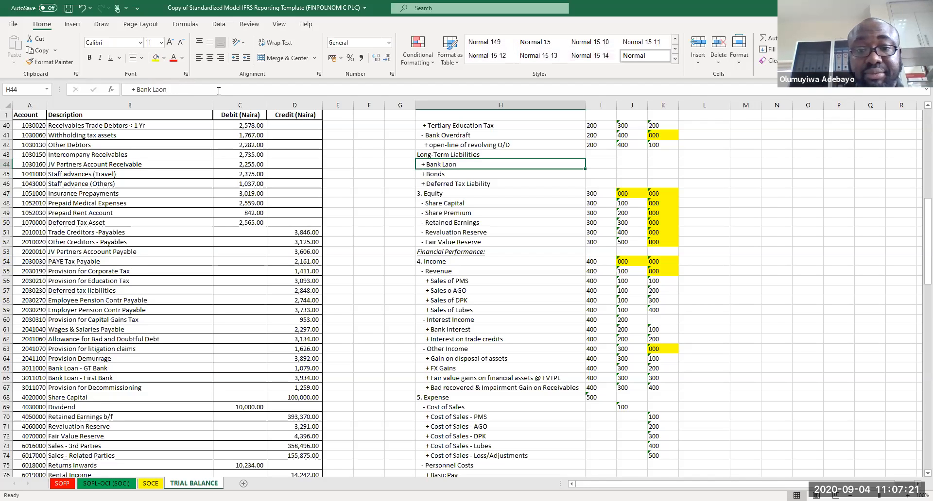
click(600, 158)
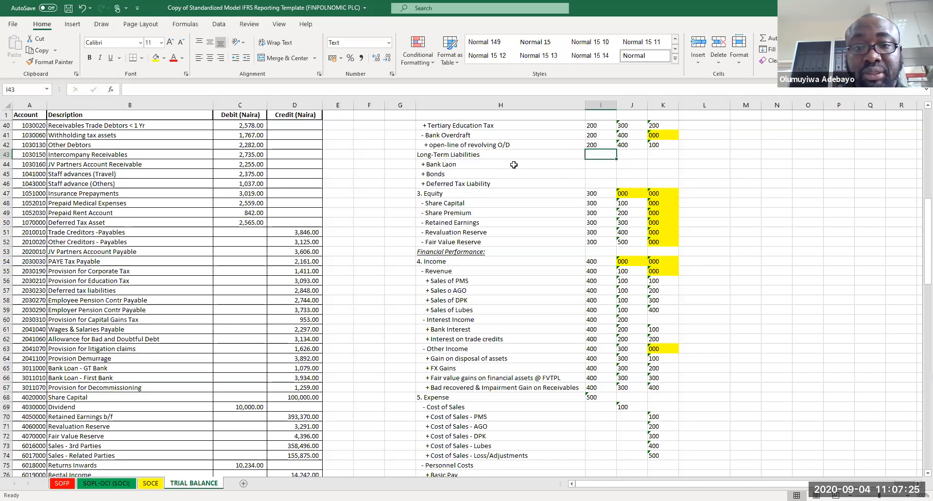
click(464, 156)
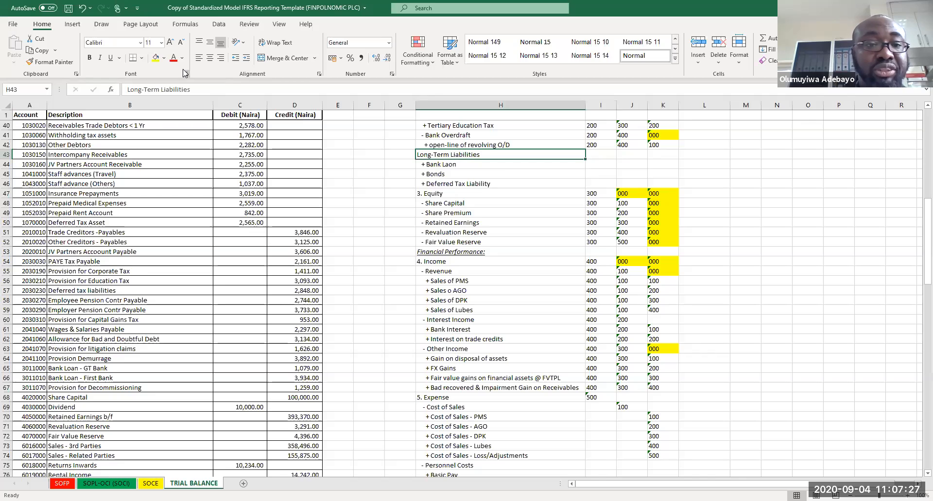
click(128, 89)
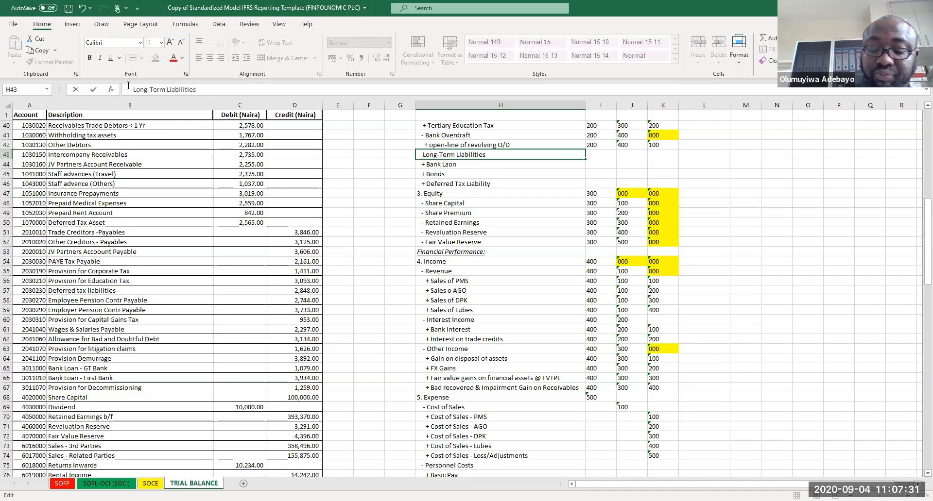
text(-)
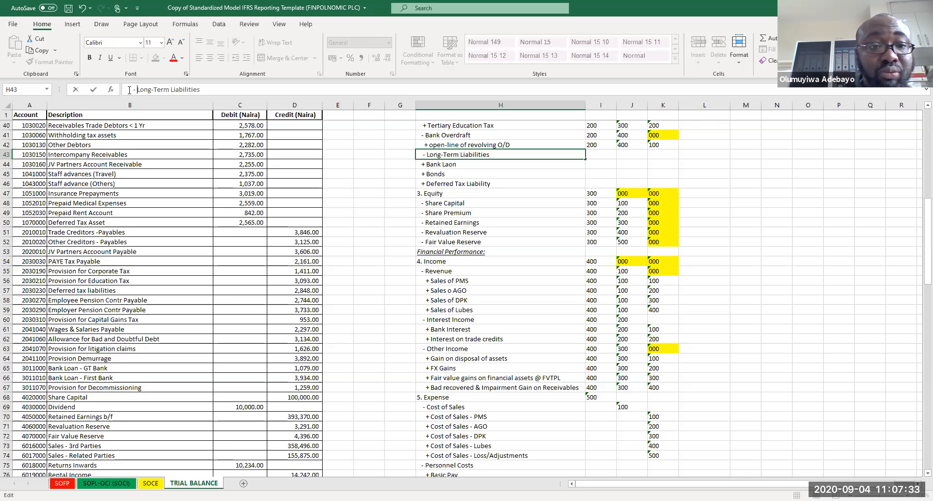
key(BackSpace)
key(Return)
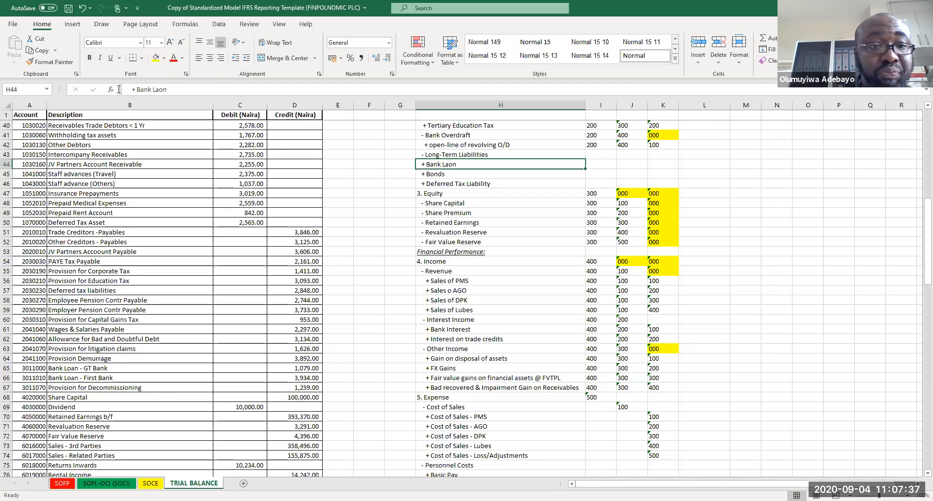
click(131, 90)
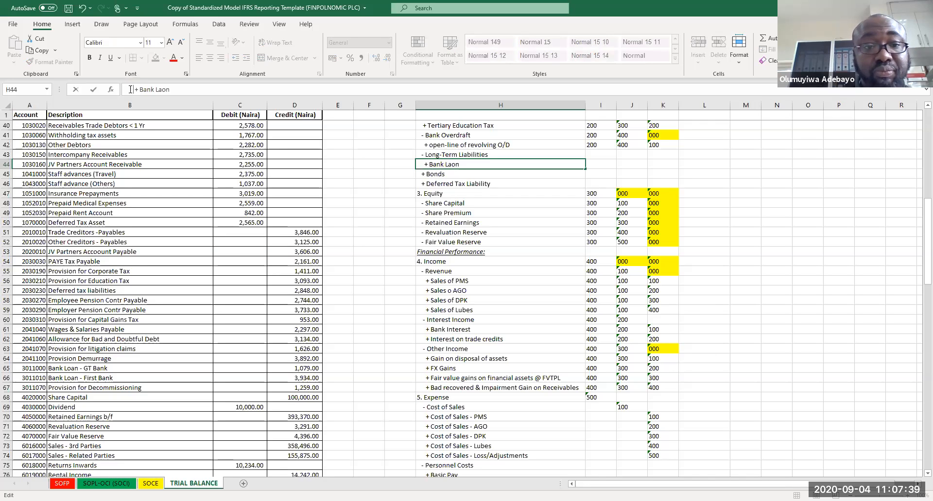
key(Return)
click(130, 90)
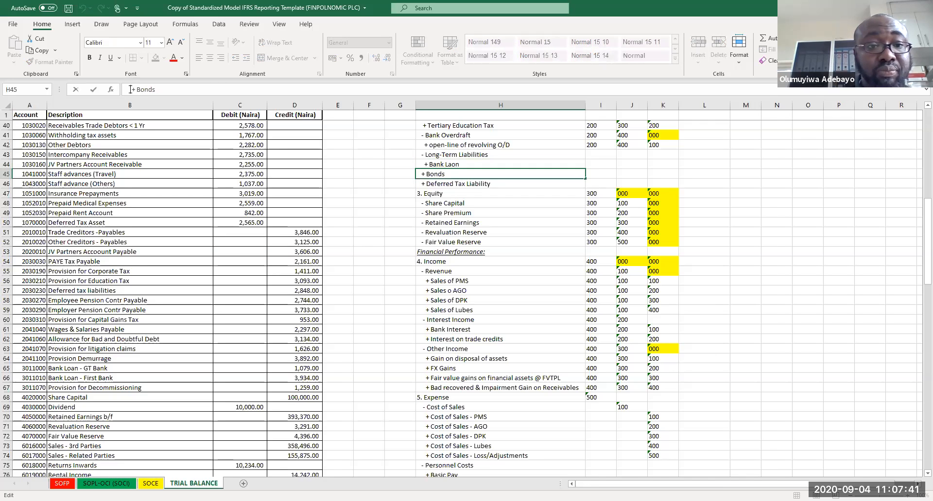
key(Return)
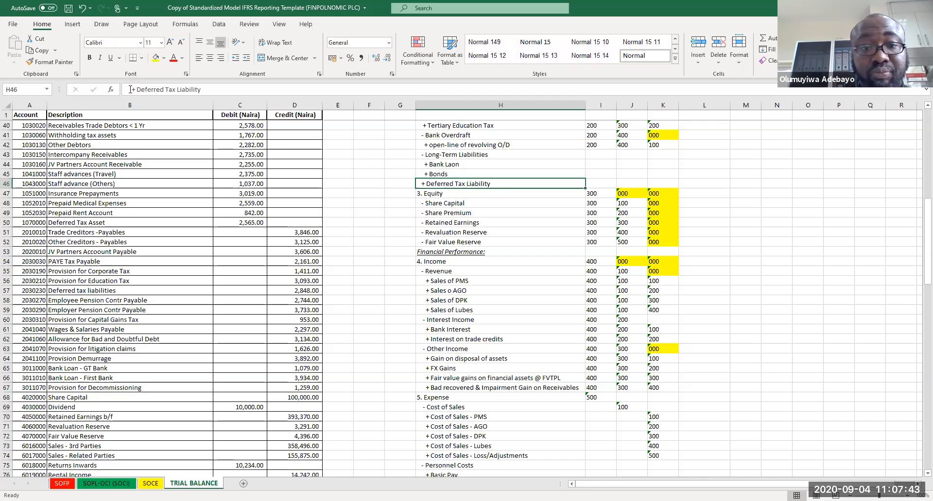
click(130, 89)
key(Return)
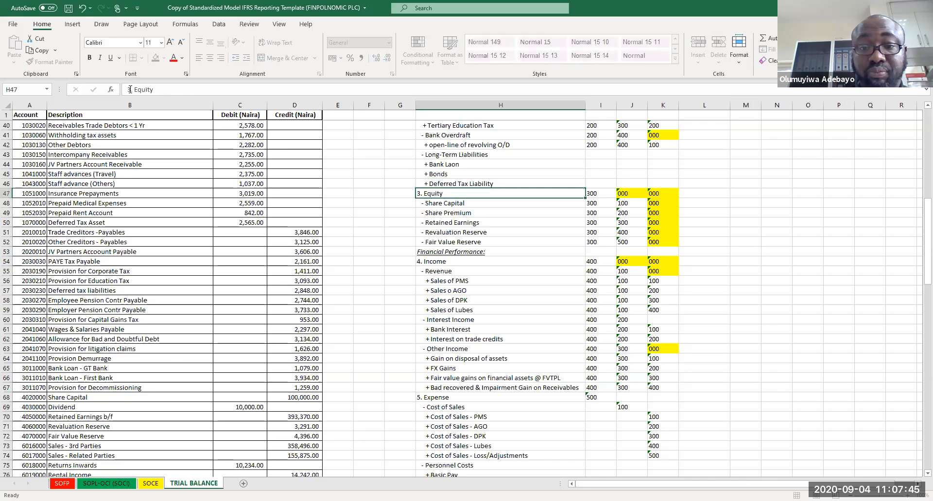
Step: Enter sub-class code 500 for the Long-Term Liabilities heading and its Bank Laon, Bonds and Deferred Tax Liability lines
click(628, 155)
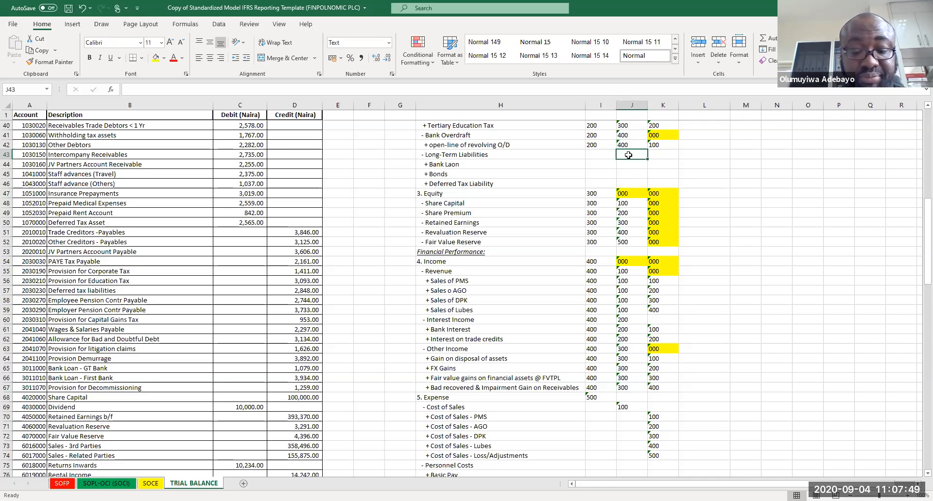
text(4)
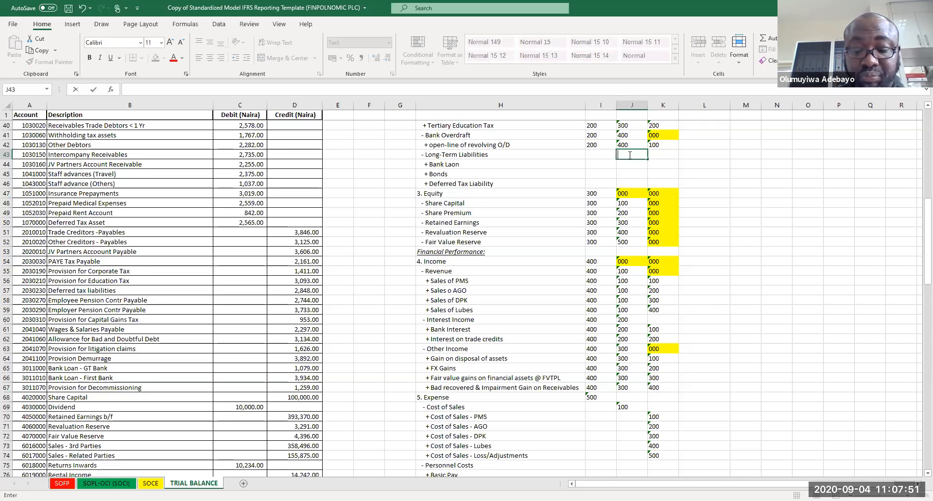
text(00)
key(Return)
text(500)
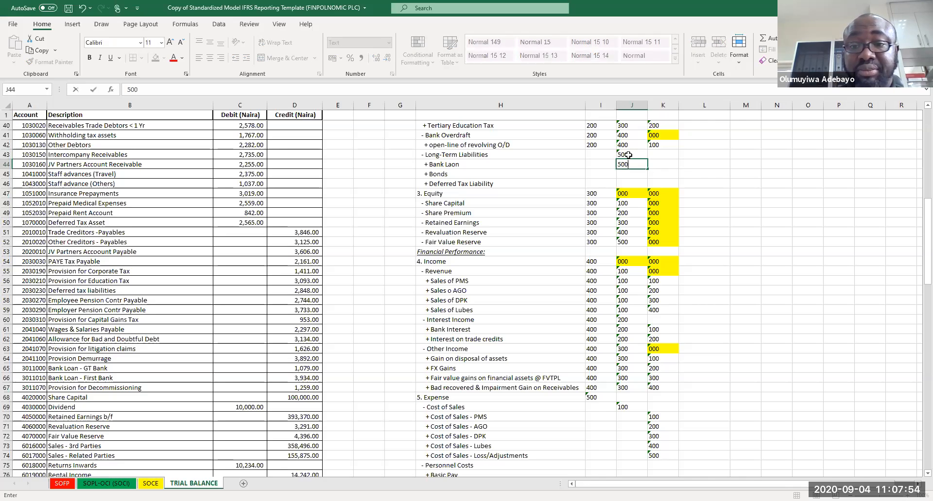
key(Return)
text(500)
key(Return)
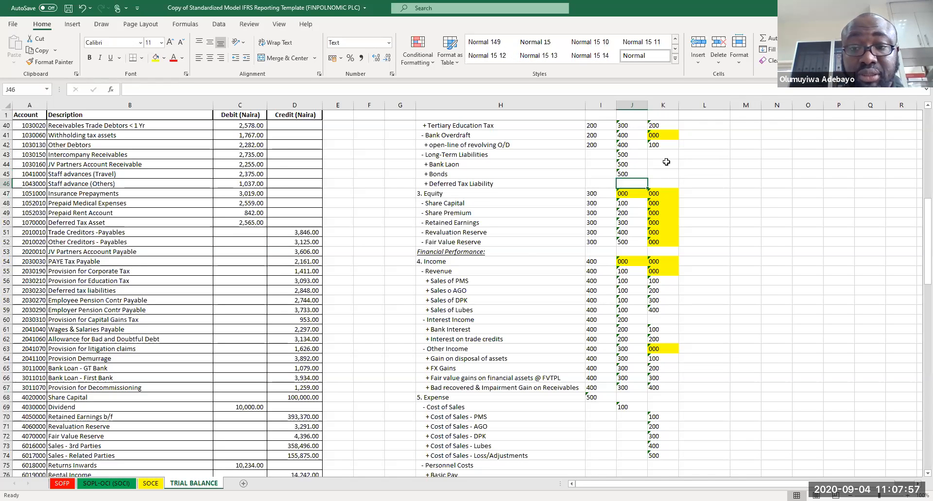
click(666, 162)
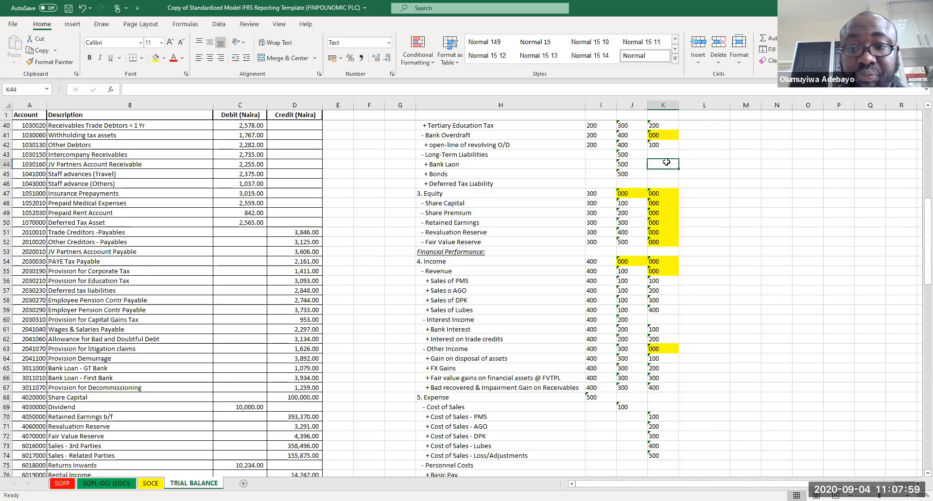
click(624, 184)
text(500)
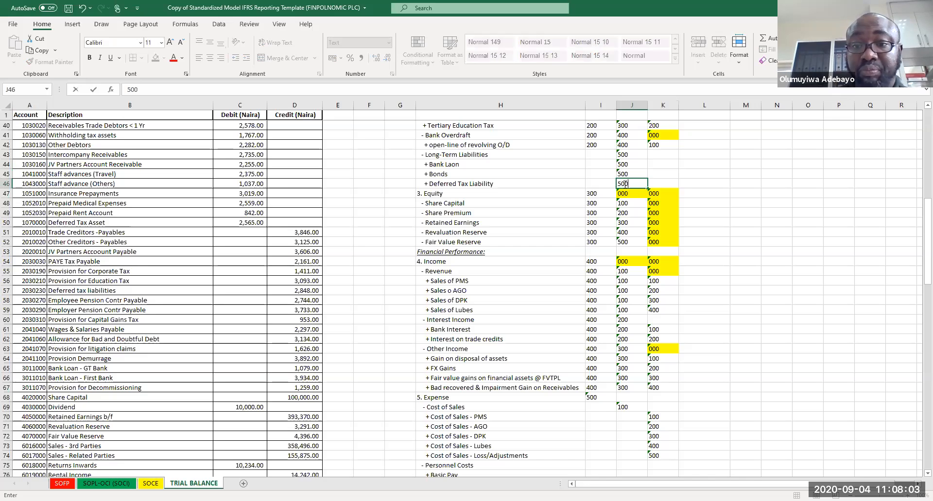
key(Tab)
Step: Enter account codes 100, 200 and 300 for Bank Laon, Bonds and Deferred Tax Liability
key(Up)
key(Up)
text(100)
key(Return)
text(200)
key(Return)
text(300)
key(Return)
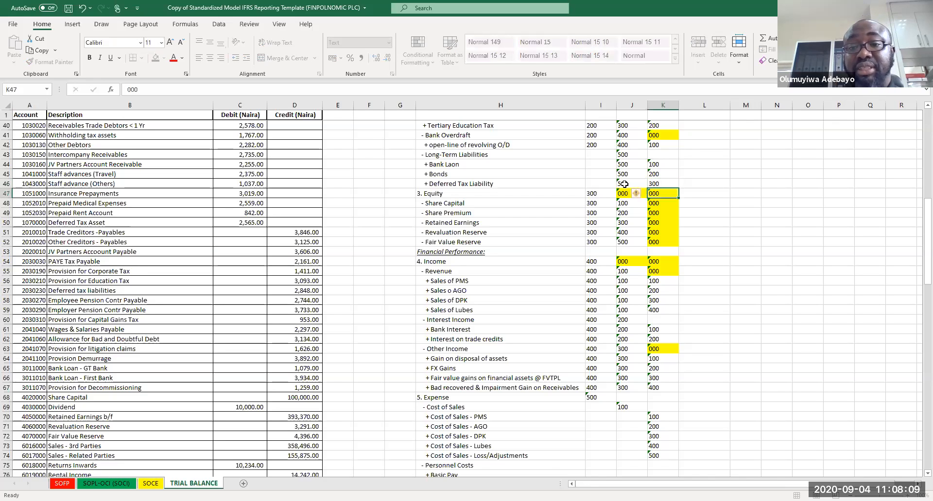
Step: Copy the yellow 000 account code into the Long-Term Liabilities heading row
key(ctrl+c)
click(664, 154)
ctrl+drag(598, 156, 598, 166)
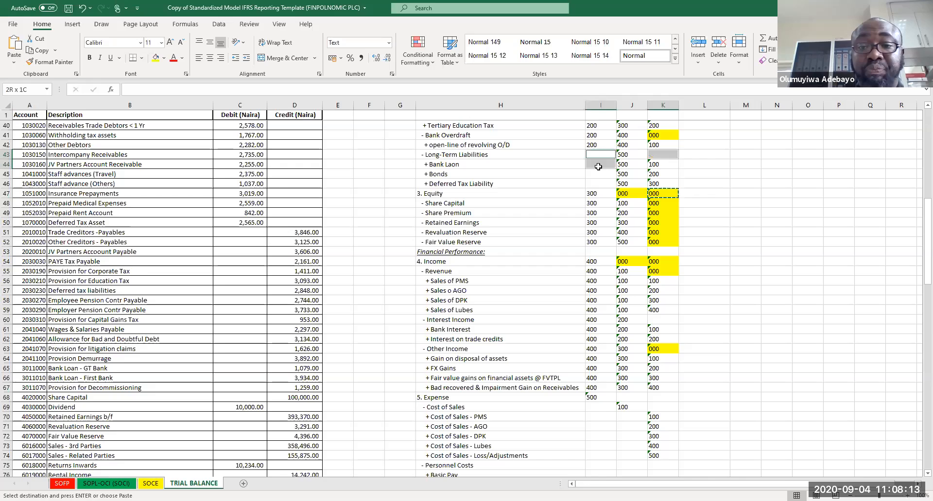
click(662, 158)
key(ctrl+v)
Step: Copy element code 200 down the four long-term liability rows and save the workbook
click(595, 146)
key(ctrl+c)
drag(595, 155, 596, 184)
key(ctrl+v)
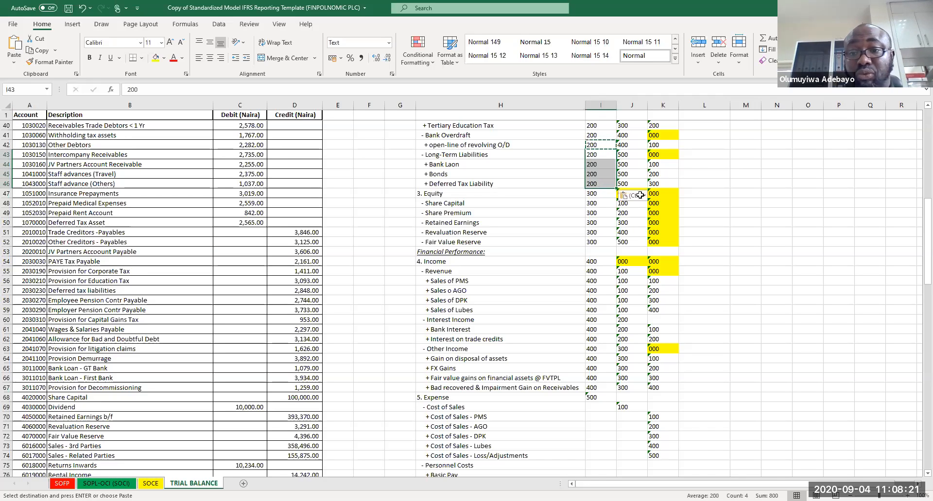
click(749, 173)
key(ctrl+s)
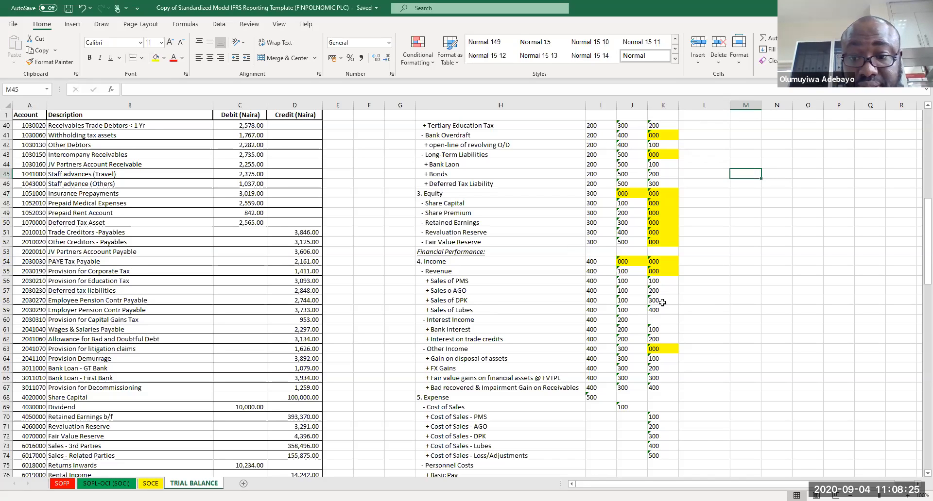
Step: Copy the yellow 000 code into the Interest Income account cell and the Expense and Cost of Sales code cells
click(663, 260)
key(ctrl+c)
click(655, 318)
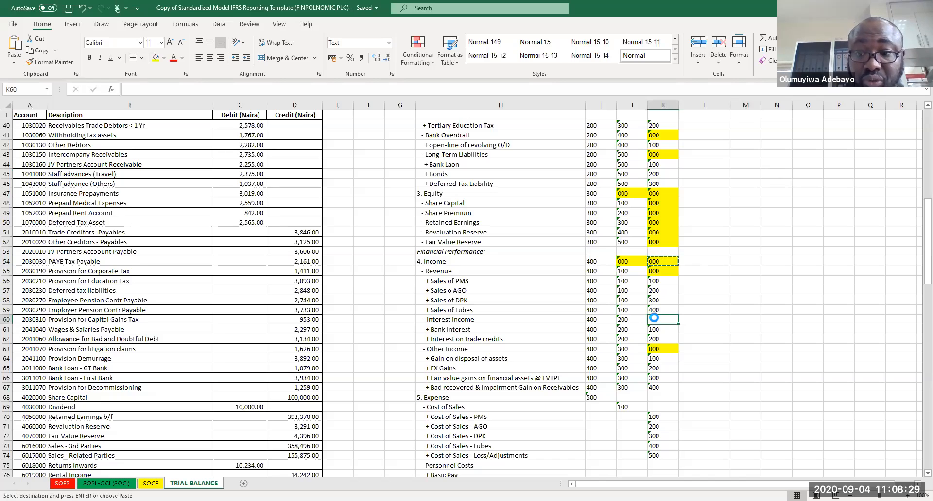
key(ctrl+v)
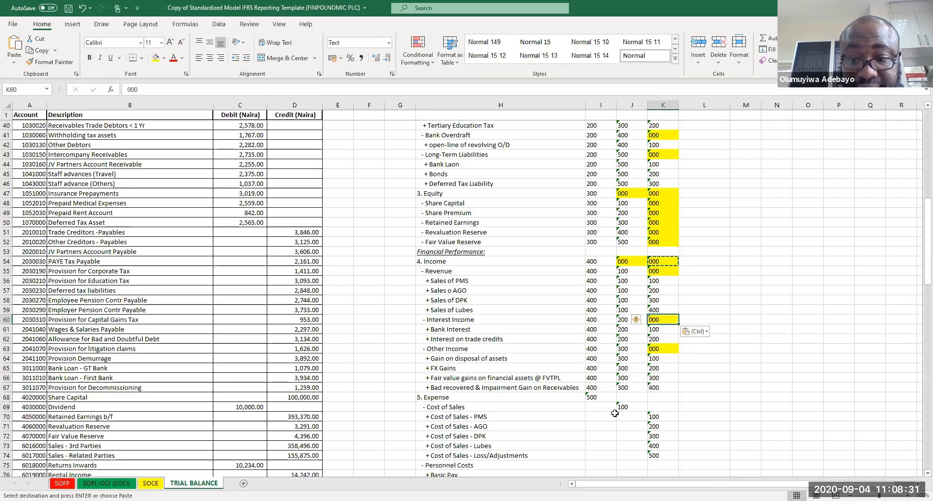
click(630, 396)
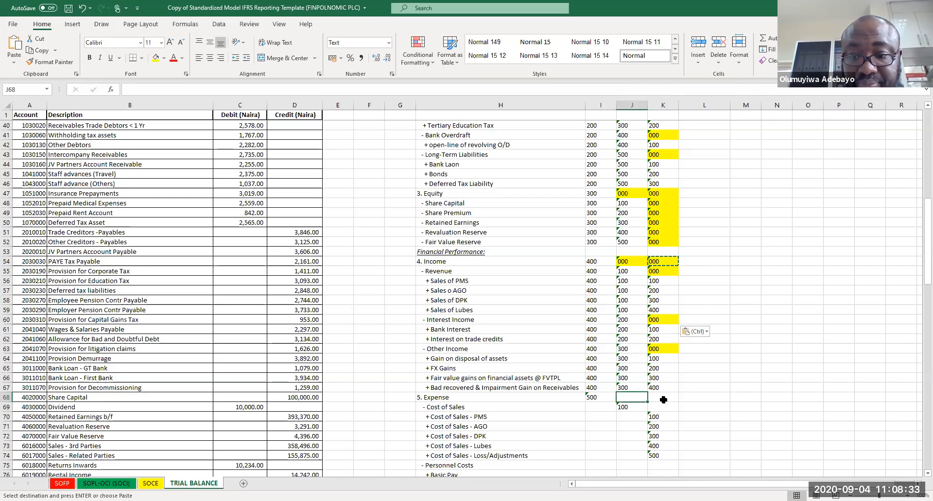
shift+click(663, 399)
ctrl+click(663, 407)
key(ctrl+v)
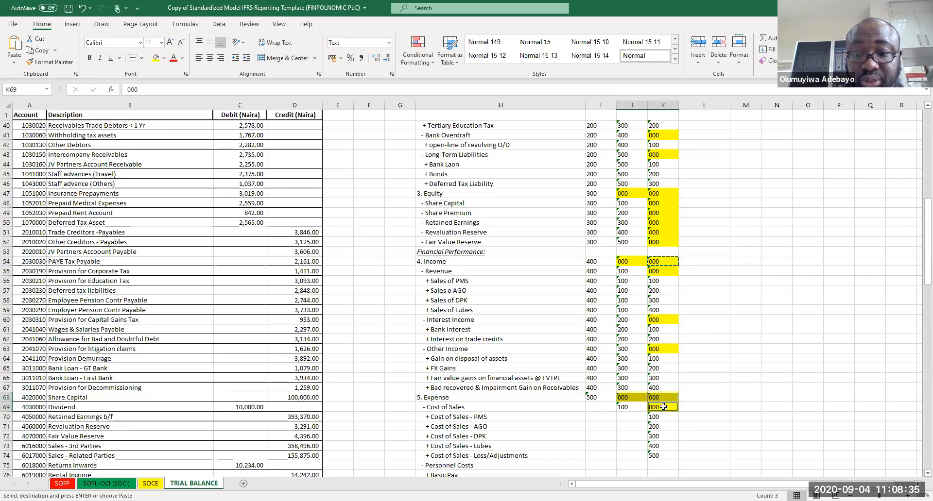
Step: Fill element code 500 down all expense rows below the Expense heading
click(590, 396)
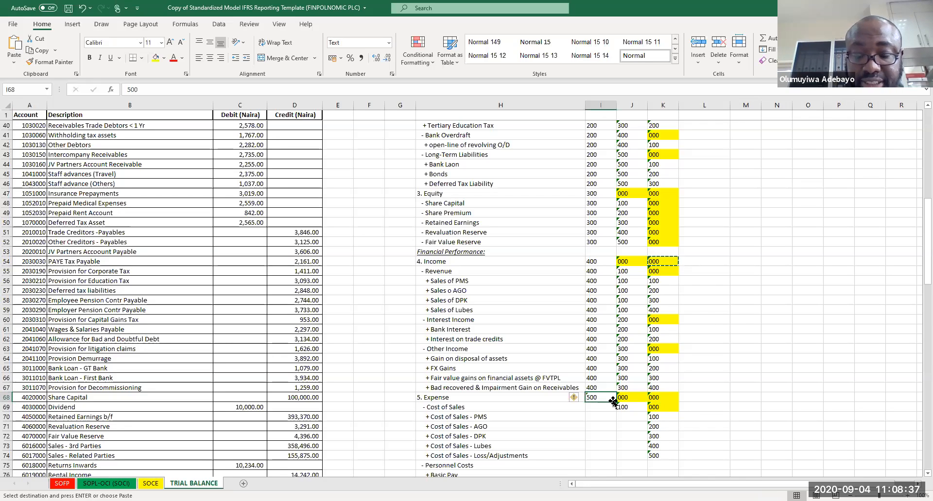
key(ctrl+c)
drag(604, 409, 603, 455)
key(ctrl+c)
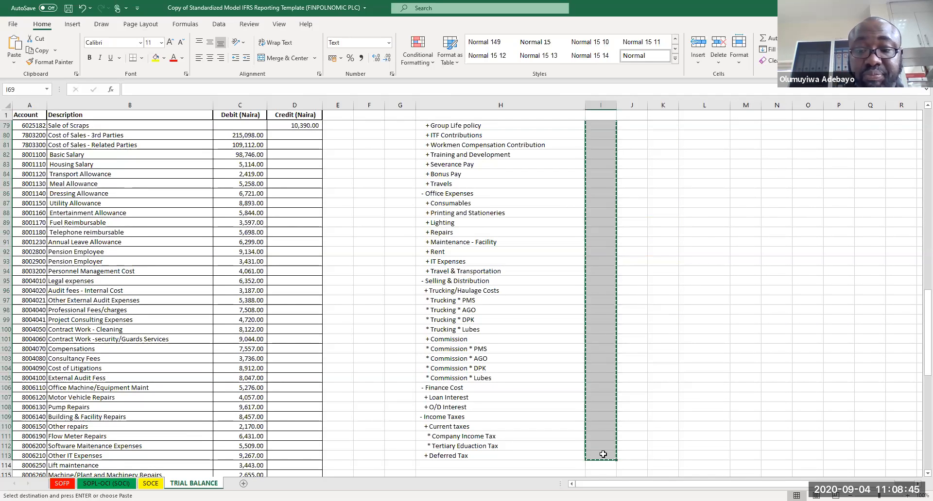
key(ctrl+Up)
key(ctrl+Up)
click(598, 372)
key(ctrl+c)
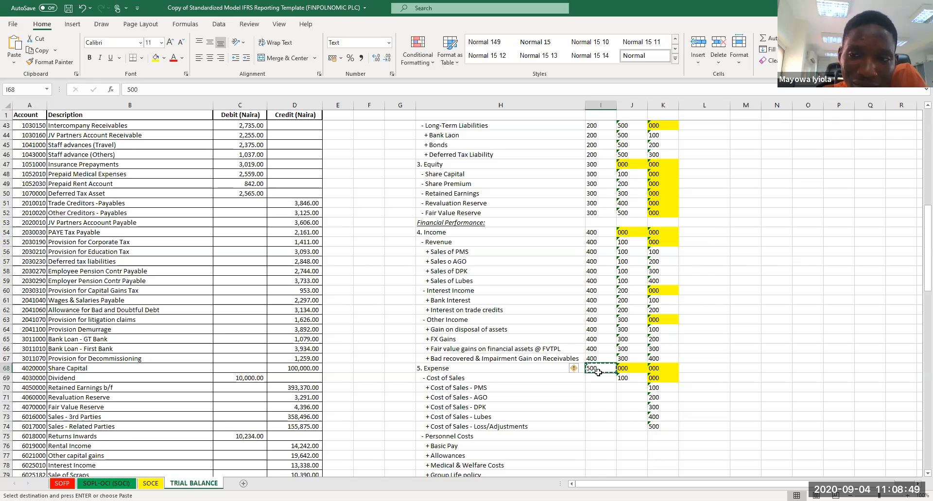
drag(534, 378, 583, 476)
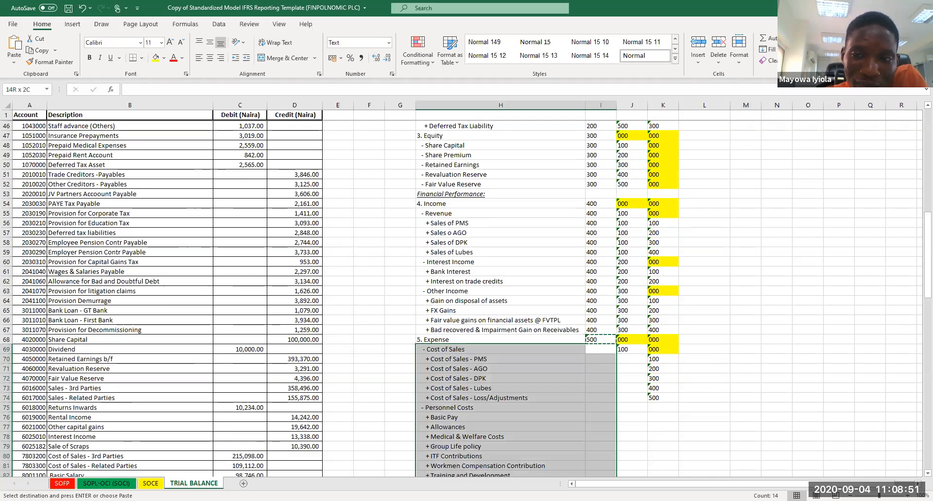
key(ctrl+v)
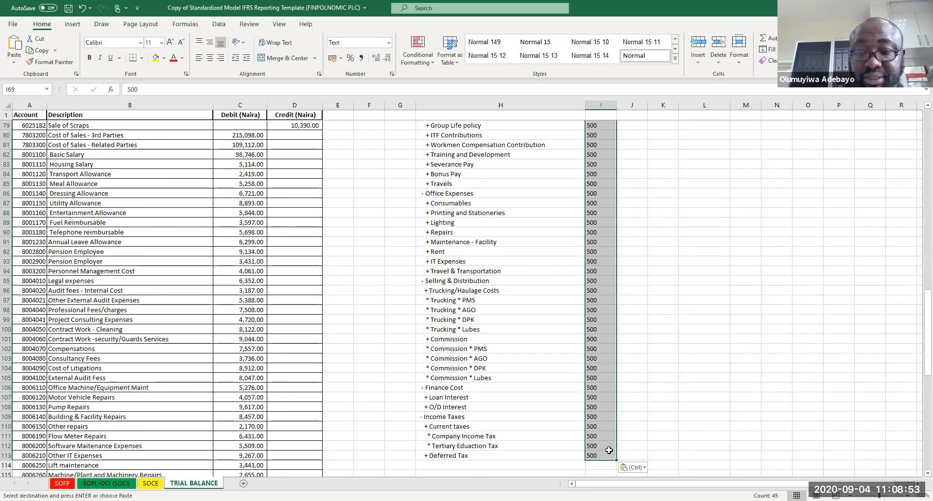
scroll(609, 451, up, 15)
scroll(609, 451, up, 3)
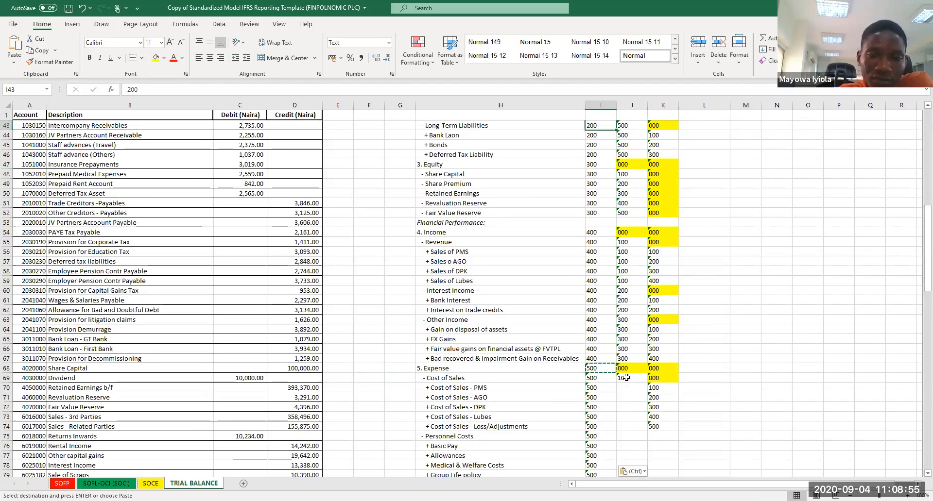
Step: Save the workbook and copy sub-class code 100 to the five Cost of Sales item rows
click(626, 378)
key(ctrl+s)
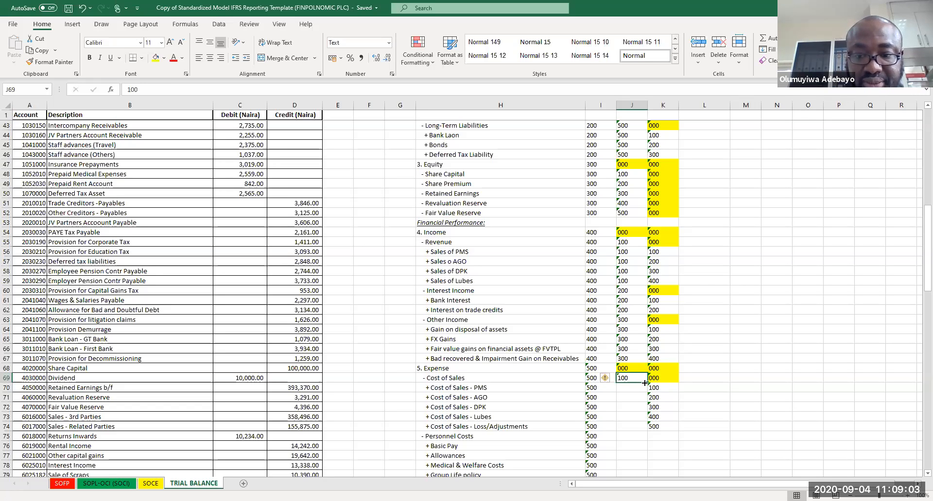
key(ctrl+c)
key(Down)
drag(632, 388, 634, 426)
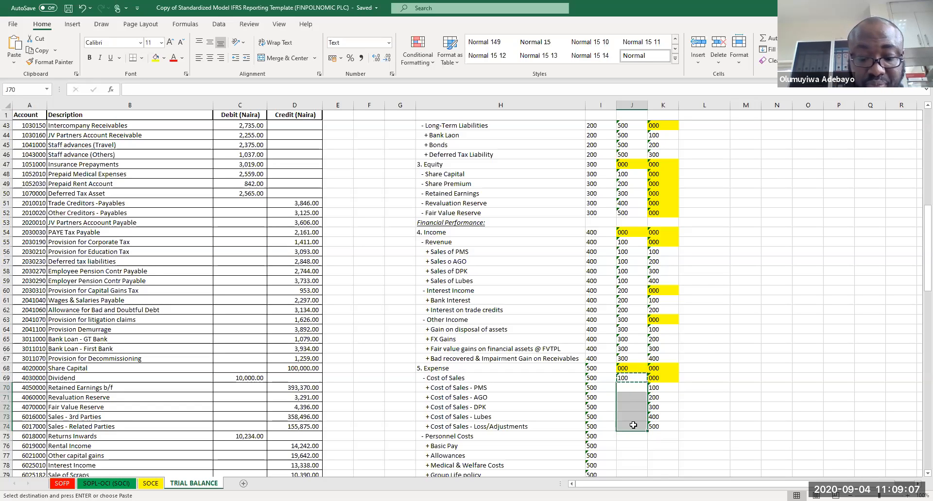
key(ctrl+v)
Step: Enter sub-class code 200 for Personnel Costs and fill it down its ten item rows
click(626, 434)
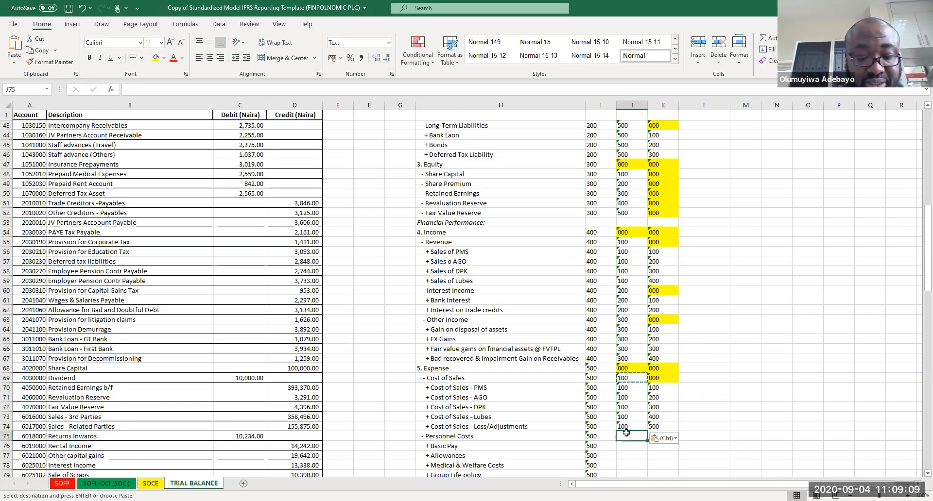
text(200)
click(626, 434)
key(ctrl+c)
drag(627, 446, 622, 240)
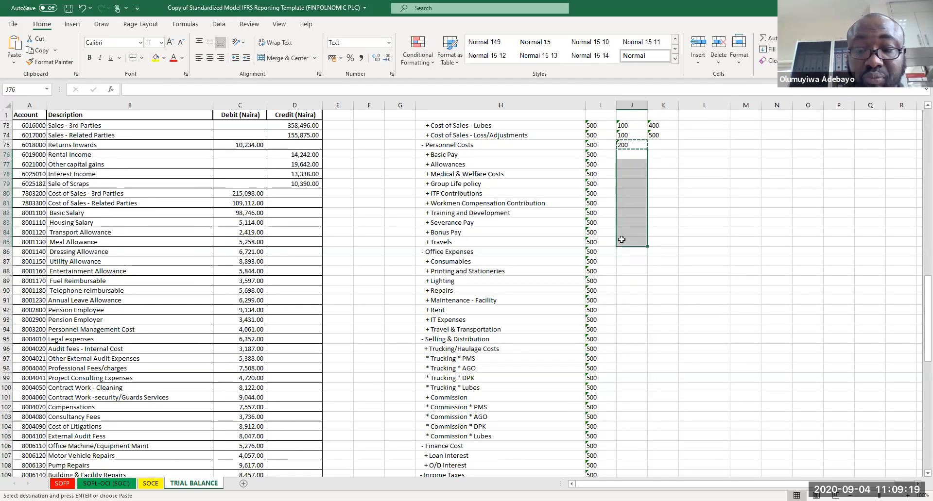
key(ctrl+v)
Step: Enter sub-class code 300 for Office Expenses and fill it down its eight item rows
click(628, 251)
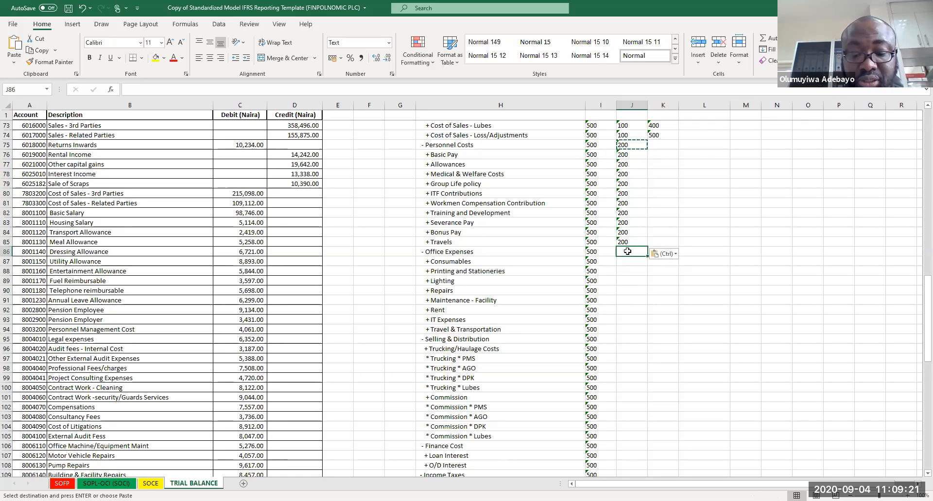
text(300)
key(Return)
click(627, 251)
key(ctrl+c)
drag(625, 262, 624, 329)
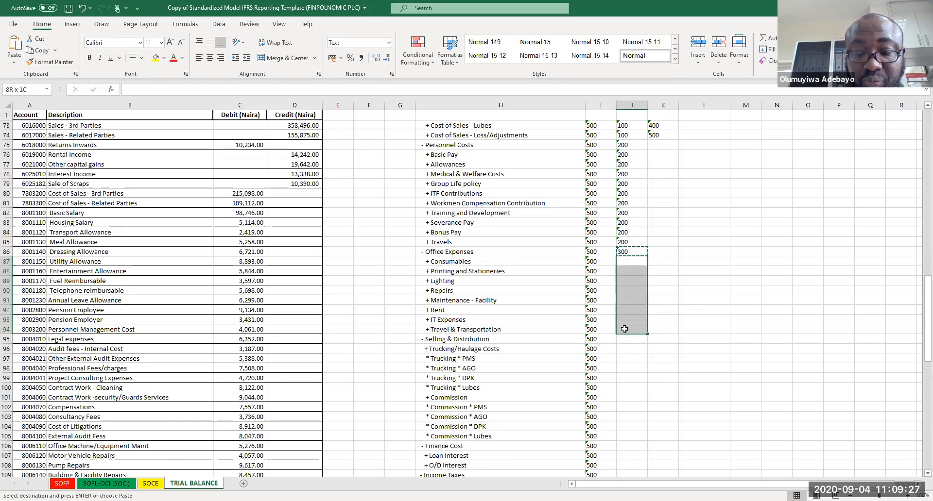
key(ctrl+v)
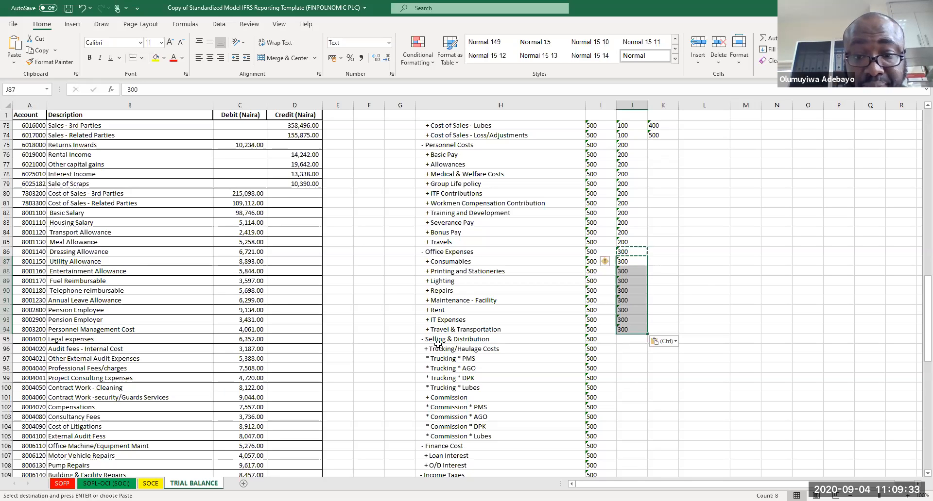
Step: Move the Selling & Distribution through Deferred Tax block down three rows
drag(439, 338, 645, 485)
key(ctrl+c)
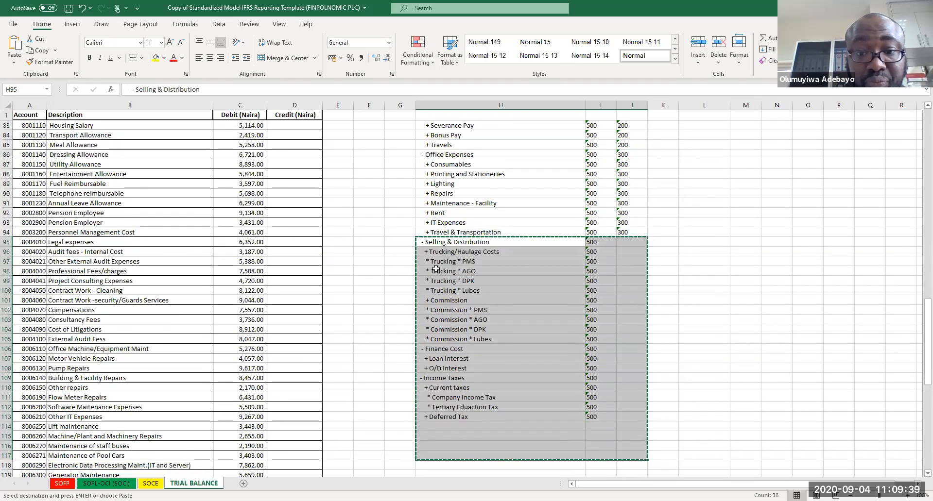
click(439, 270)
key(ctrl+v)
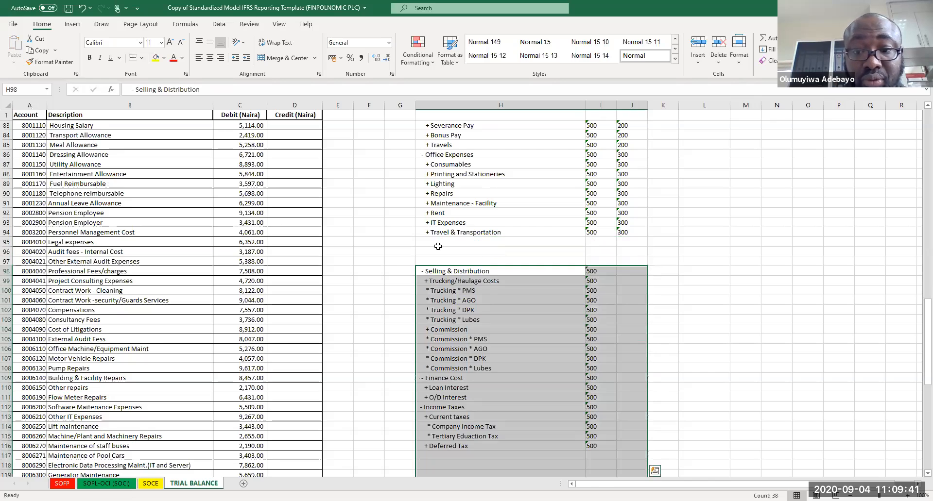
Step: Add the sub-class heading '- BAD Debts & Impairment Losses' in the blank row above Selling & Distribution
click(438, 247)
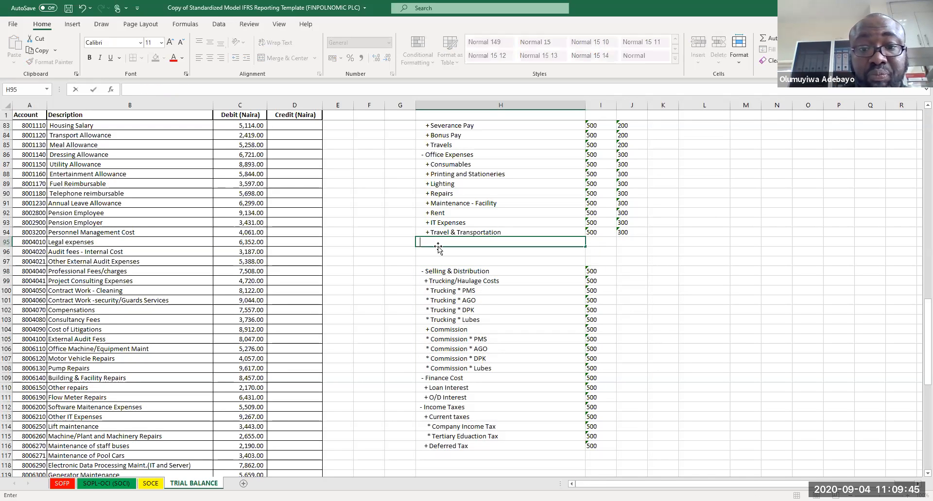
text(- BADE)
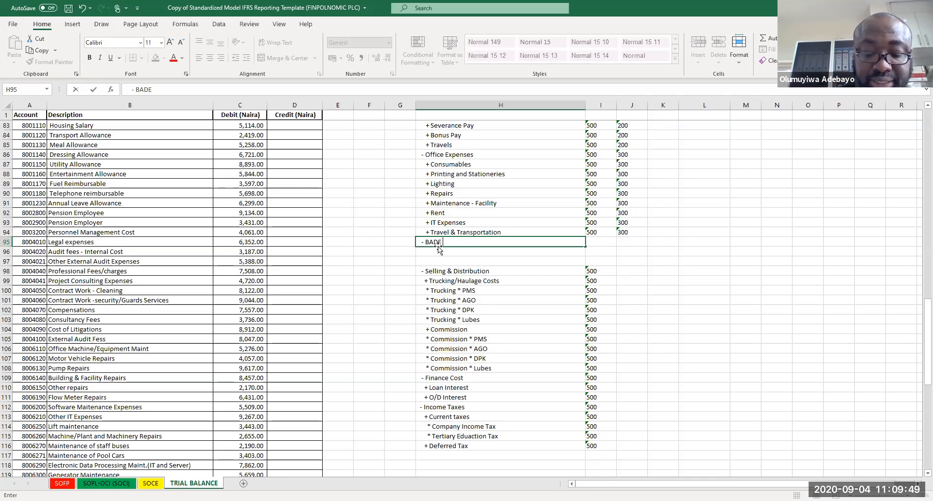
text( dEBTS & Im)
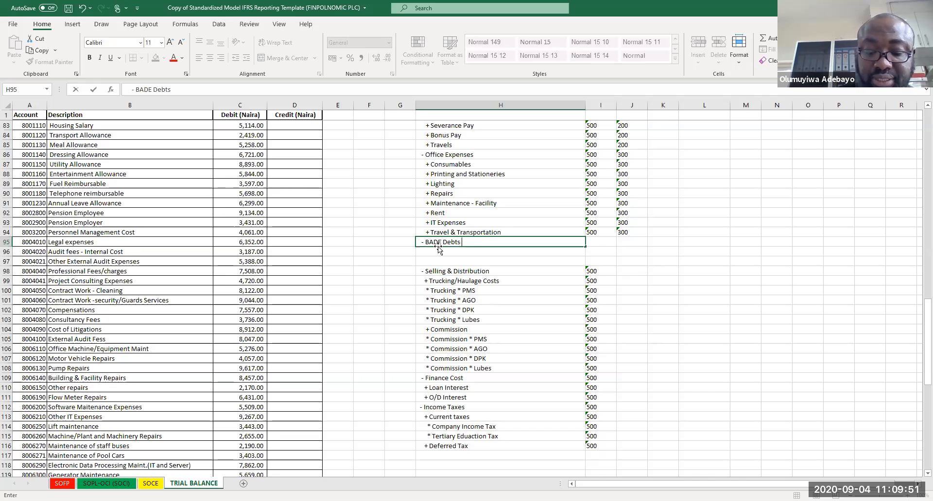
text(apirmen)
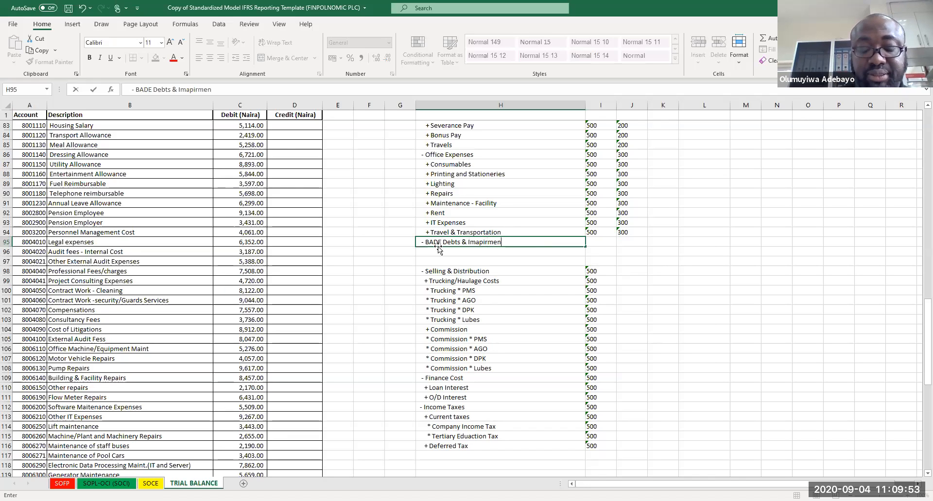
text(t Losses)
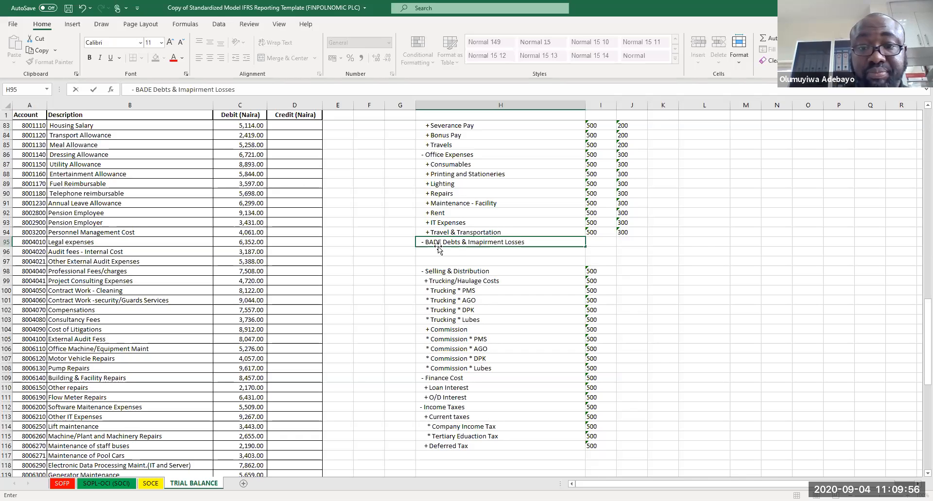
key(Return)
click(437, 243)
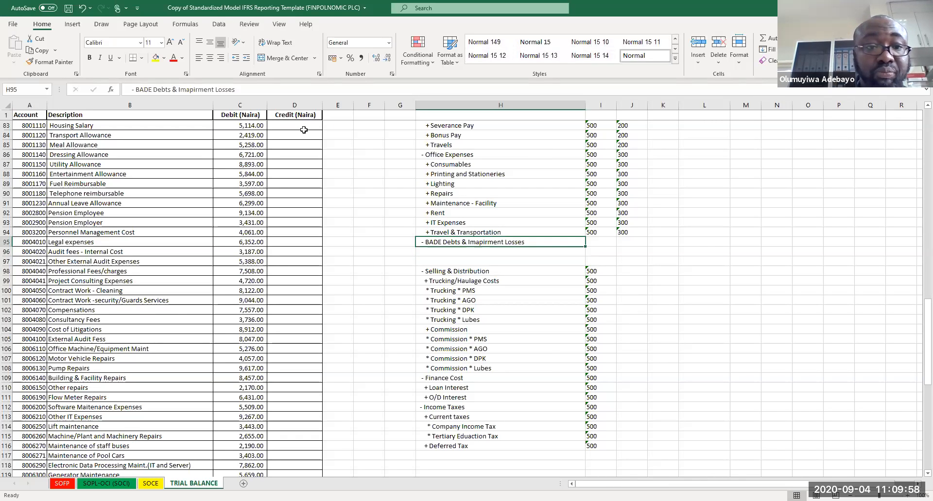
click(150, 90)
key(BackSpace)
text(D)
key(Delete)
key(Return)
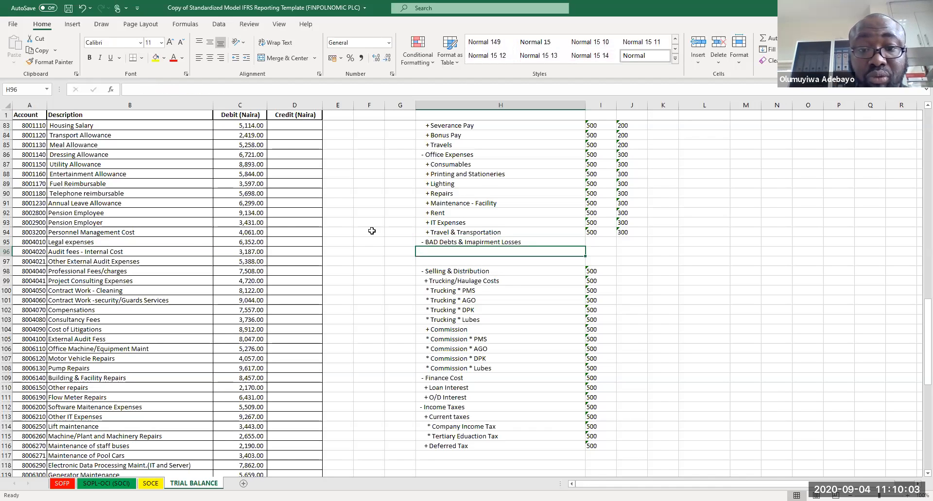
Step: Move the Selling & Distribution through Deferred Tax block down one more row
drag(435, 271, 589, 446)
key(ctrl+c)
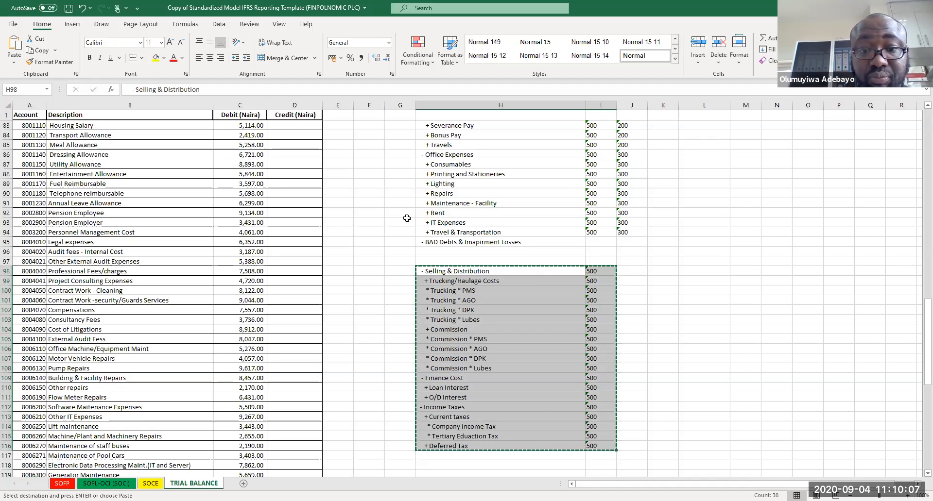
click(441, 281)
key(ctrl+v)
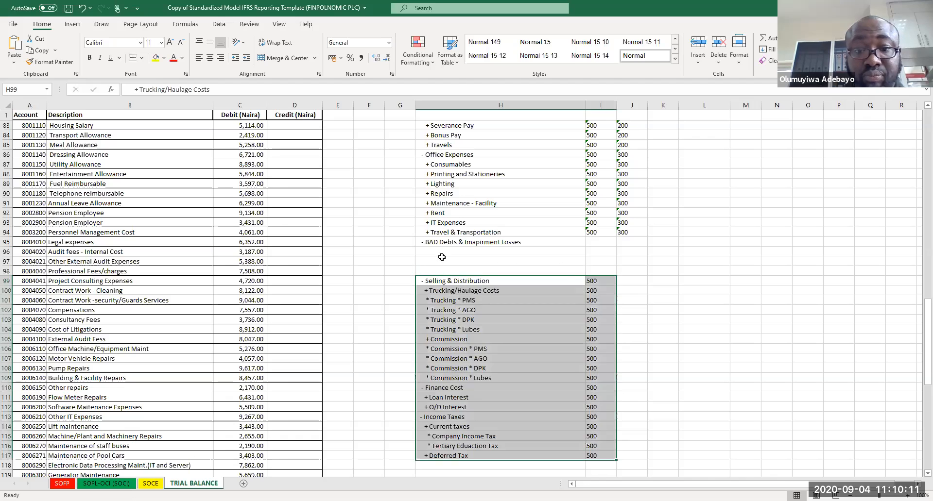
Step: Add the items '+ Bad Debt written-off' and '+ Impairment Losses on Receivables' under the Bad Debts heading
click(441, 243)
click(442, 252)
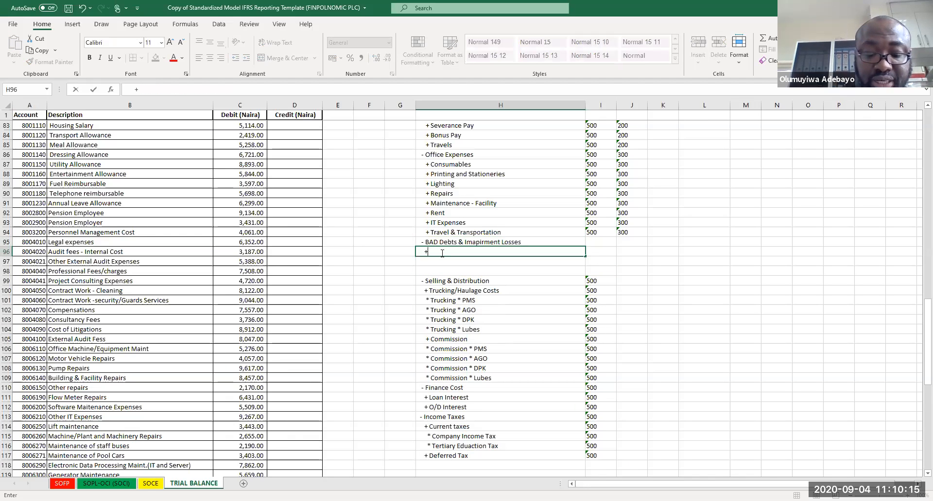
text(+ Bad)
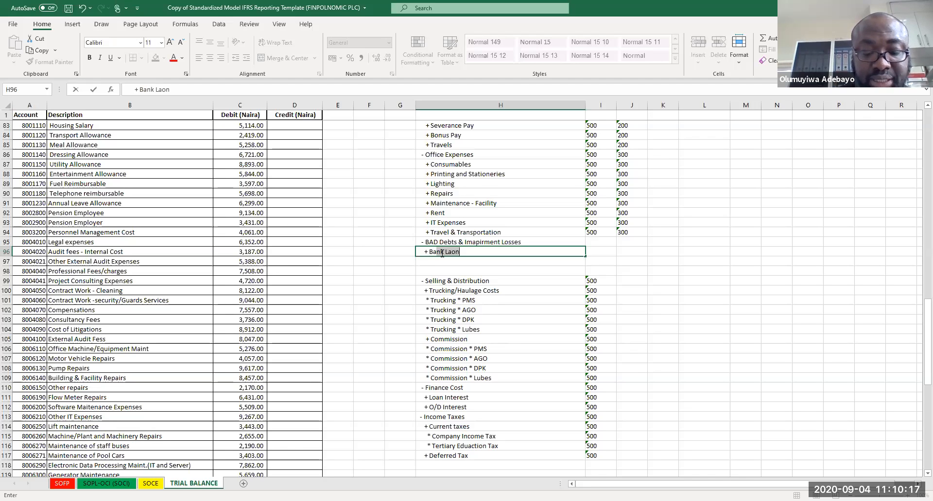
text( Debt written-off)
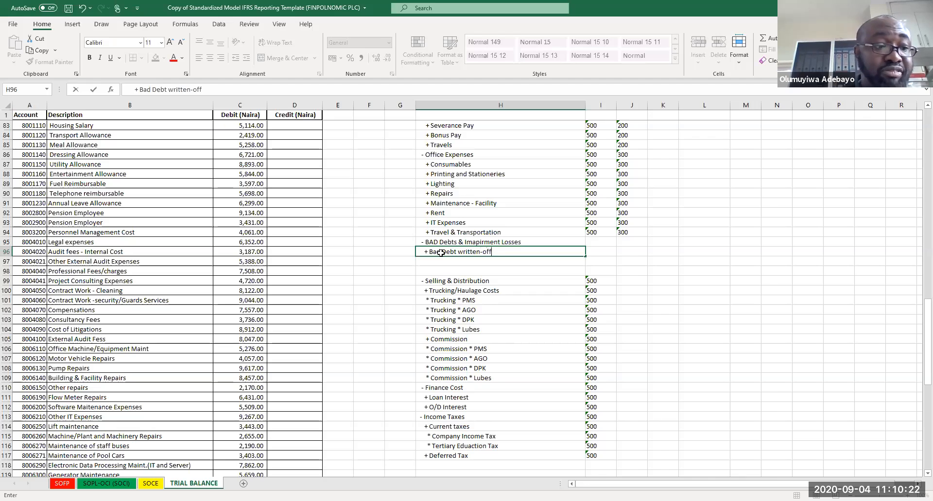
key(Return)
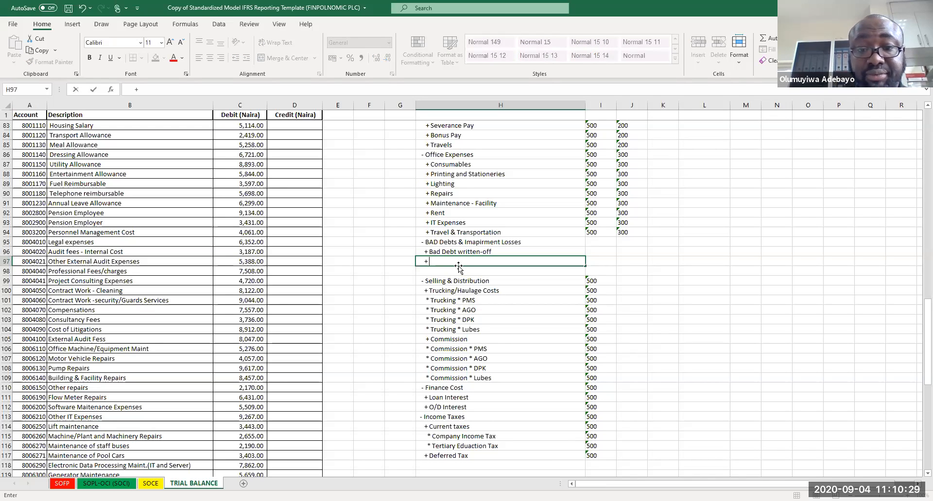
text(+ Impai)
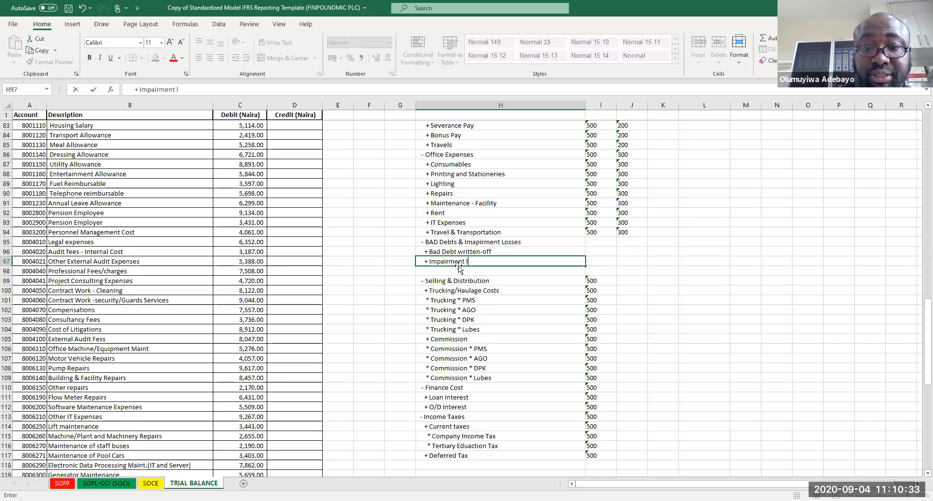
text(rment Losses on)
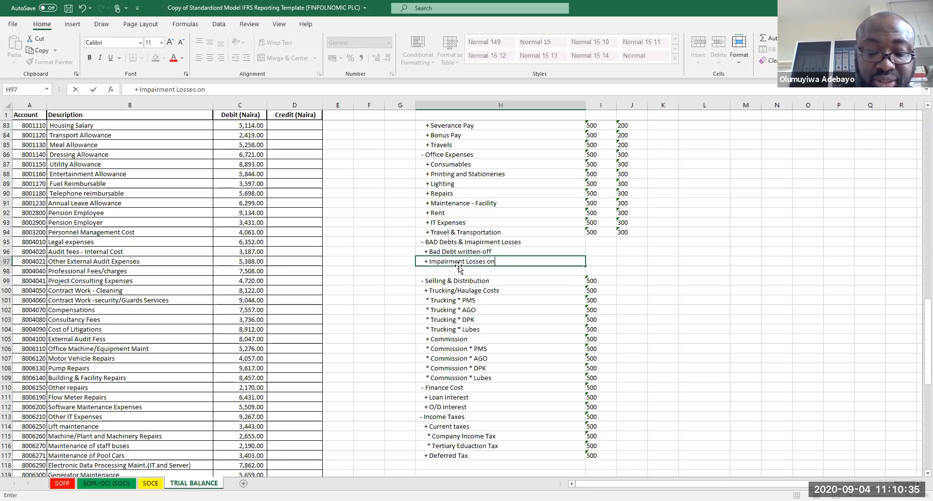
text( Receivables)
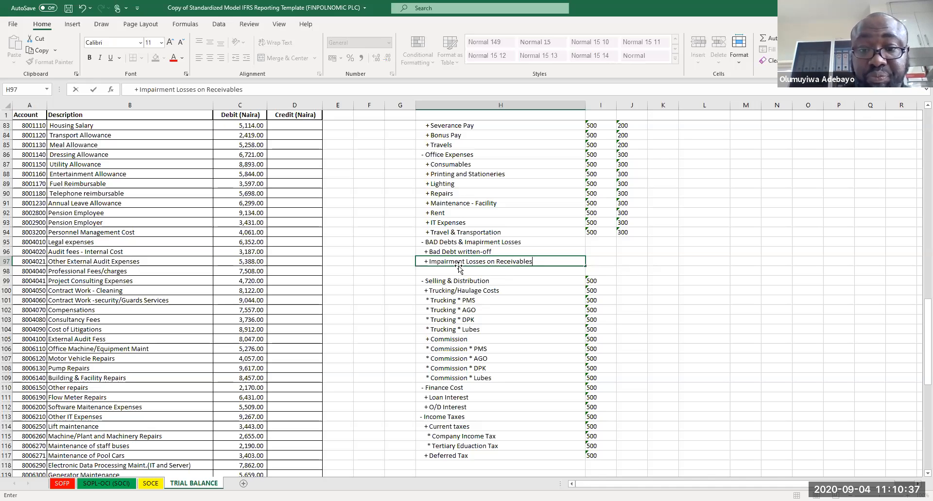
key(Return)
Step: Add the item '+ Impairment on Financial Assets' in the next row, correcting its spelling
text(+ )
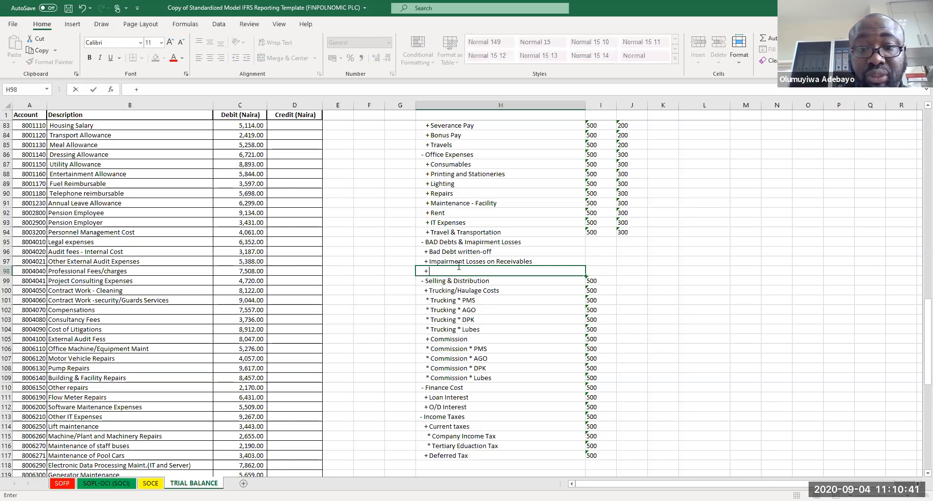
text(Impairment on F)
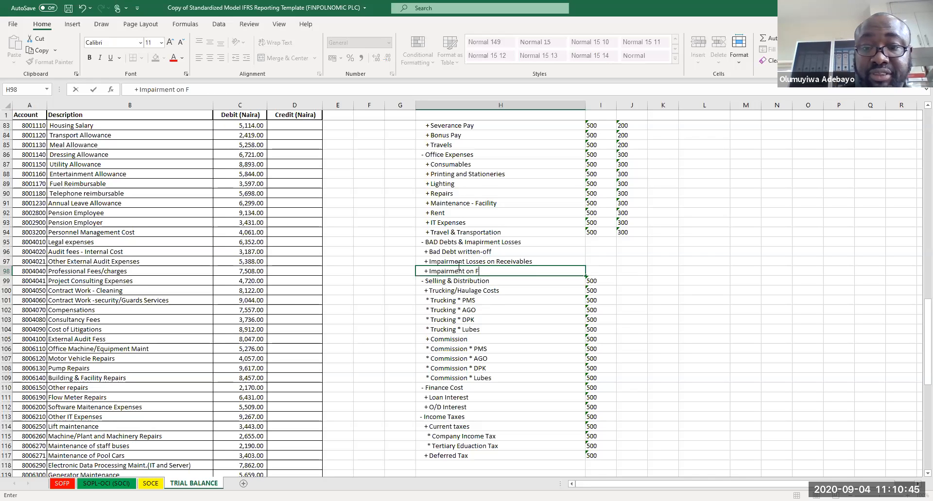
text(inanc)
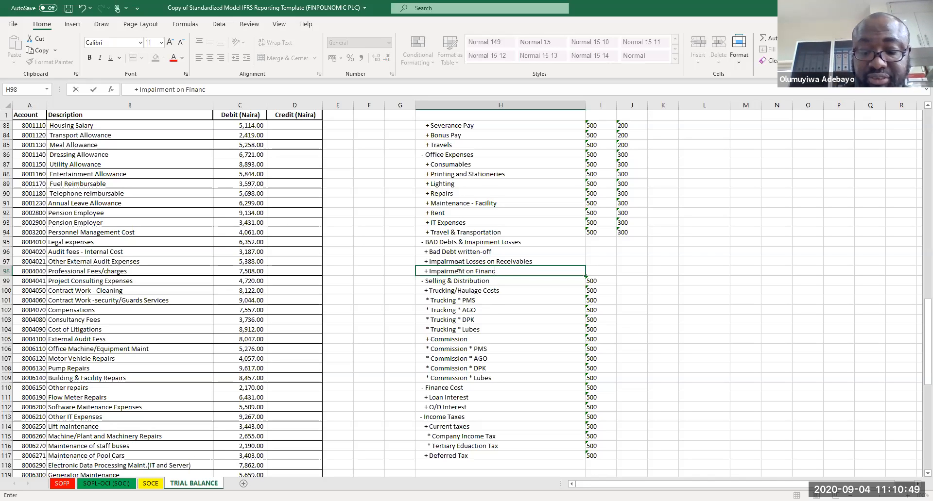
text(ial AsSET)
key(BackSpace)
key(BackSpace)
key(BackSpace)
text(SSET)
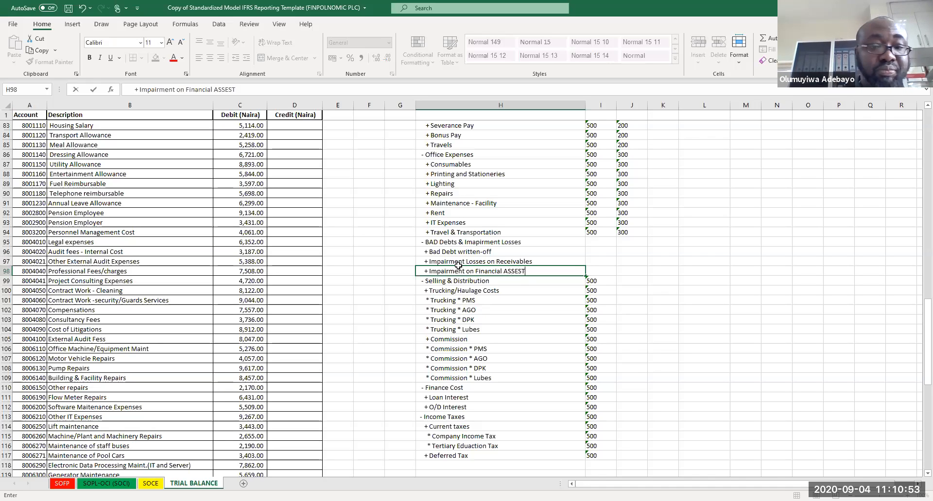
key(Return)
double_click(517, 271)
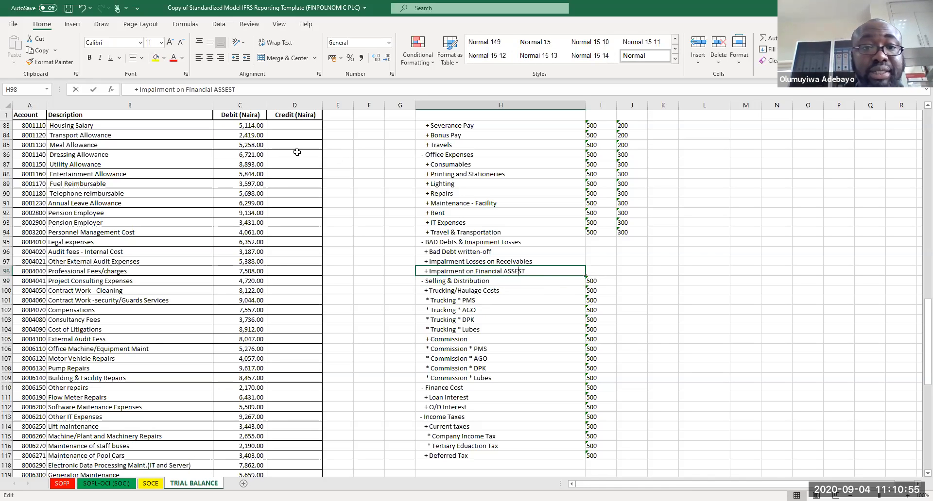
key(BackSpace)
key(BackSpace)
key(BackSpace)
key(BackSpace)
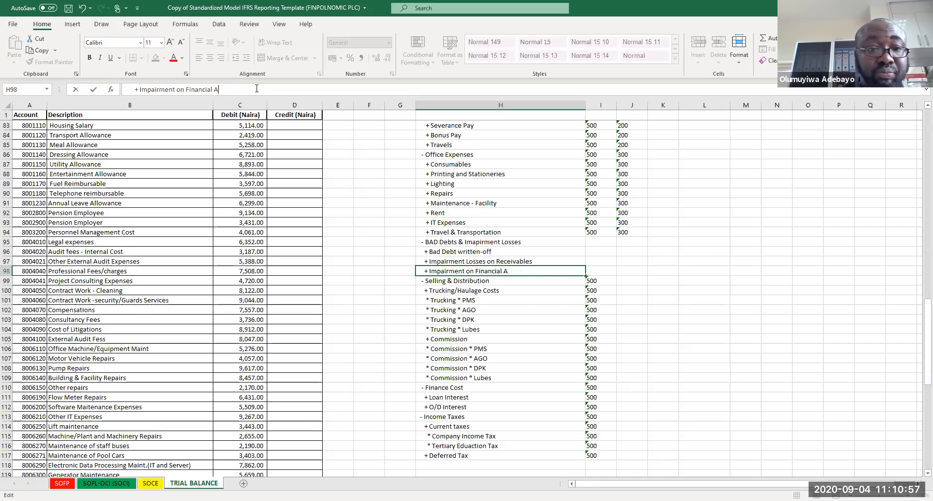
text(ssets)
key(Return)
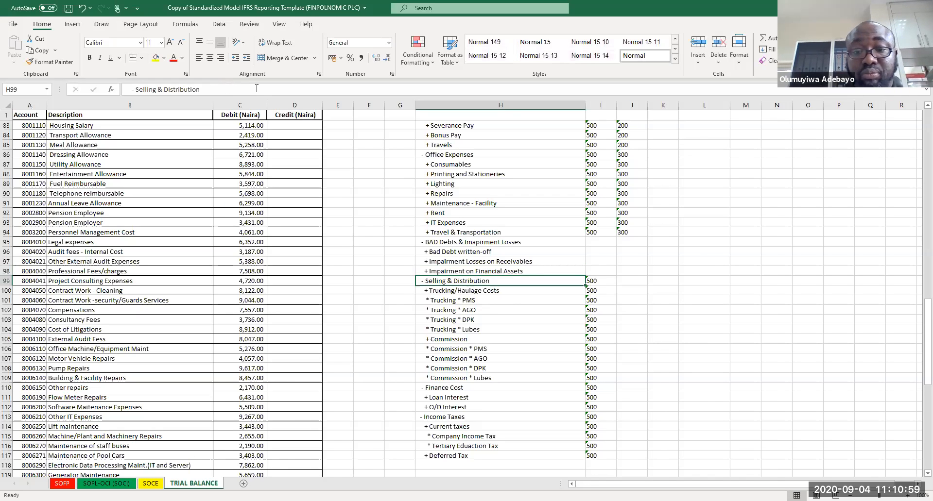
Step: Copy element code 500 into the new Bad Debts & Impairment Losses rows
click(606, 242)
click(604, 232)
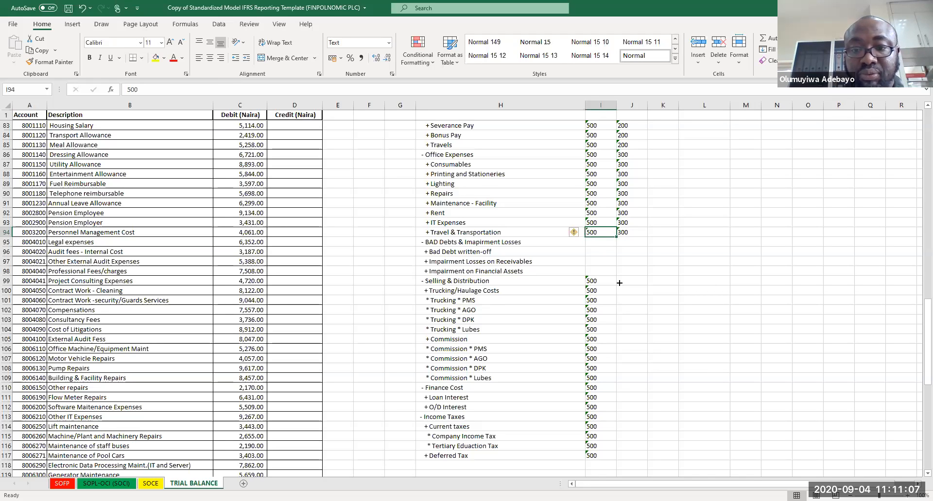
drag(616, 237, 620, 283)
click(599, 232)
key(ctrl+c)
drag(596, 243, 599, 290)
key(ctrl+v)
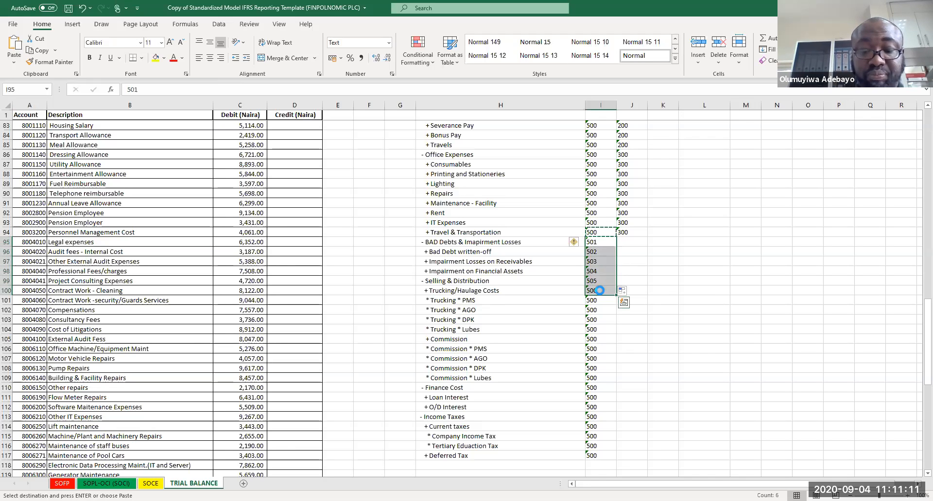
click(628, 241)
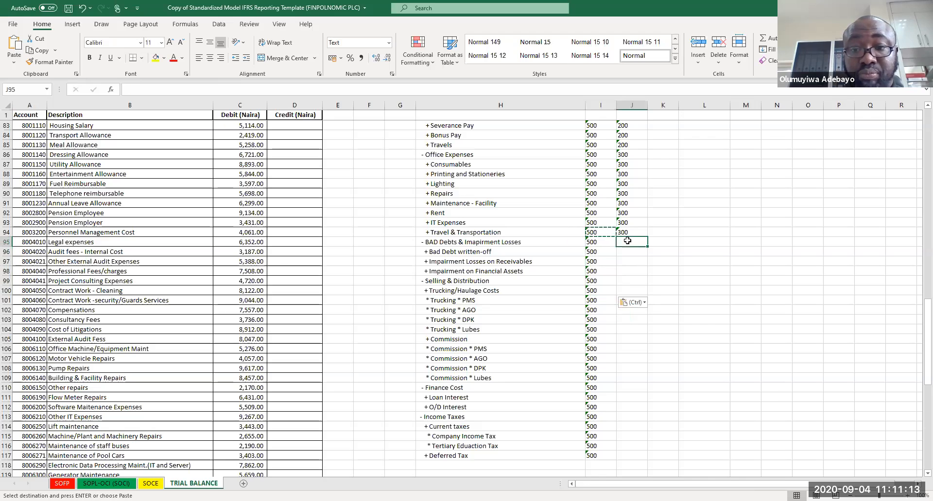
Step: Enter item codes 100, 200 and 300 for the three Bad Debts items and shift them one column right
click(627, 254)
text(100)
key(Return)
text(200)
key(Return)
text(300)
key(Return)
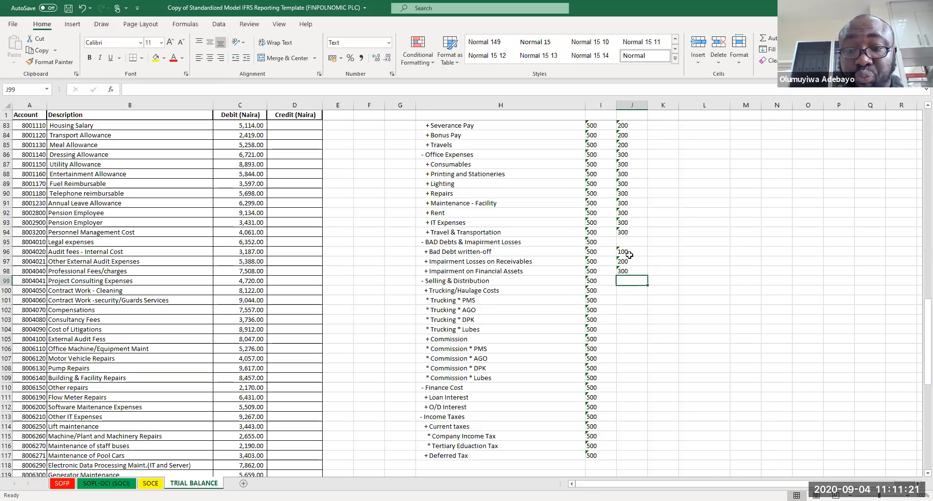
drag(626, 251, 630, 273)
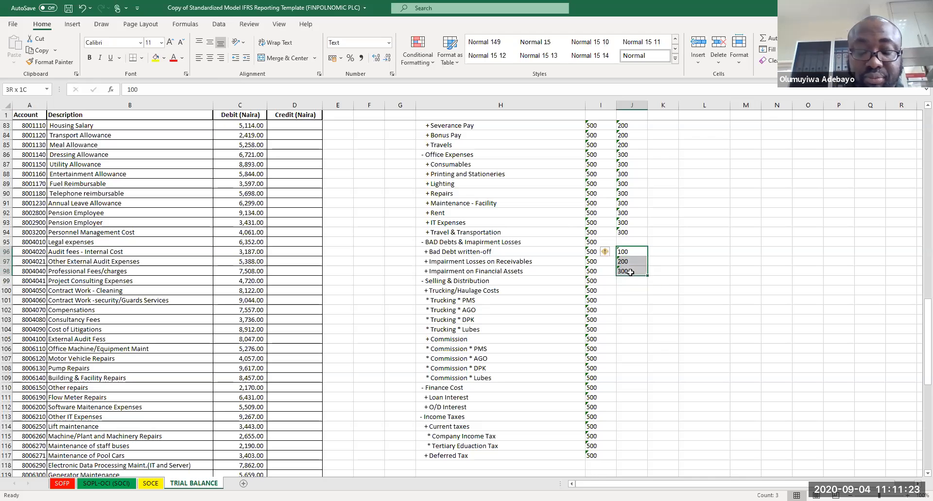
key(ctrl+c)
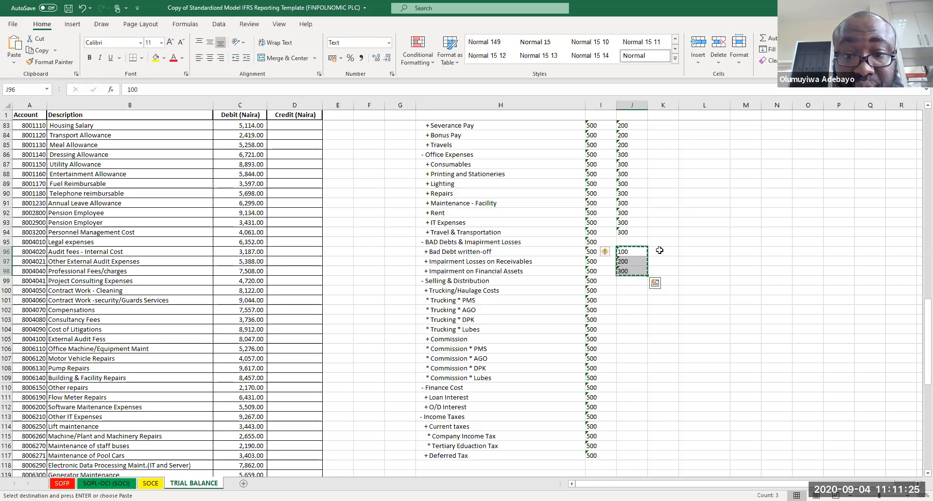
drag(648, 251, 662, 251)
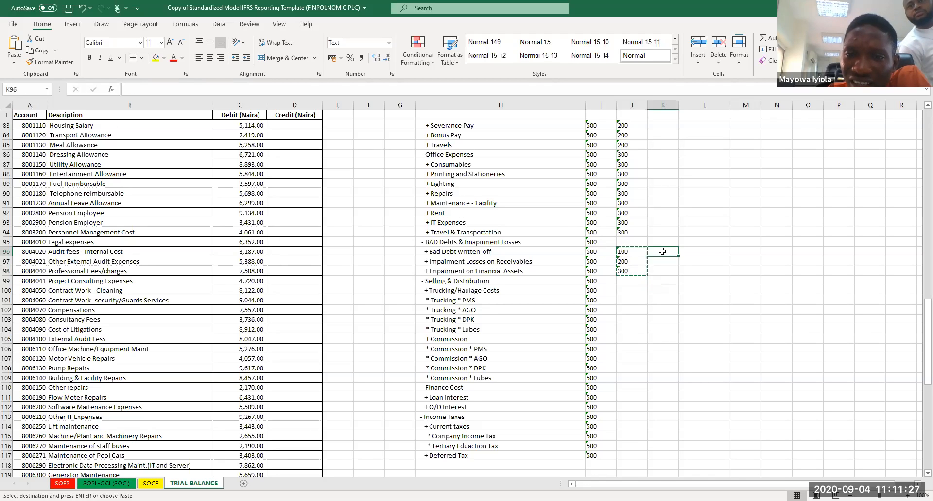
Step: Enter sub-class code 400 for Bad Debts & Impairment Losses, copy it to its three items, and save
click(624, 242)
text(400)
key(ctrl+Return)
key(ctrl+c)
drag(627, 252, 627, 272)
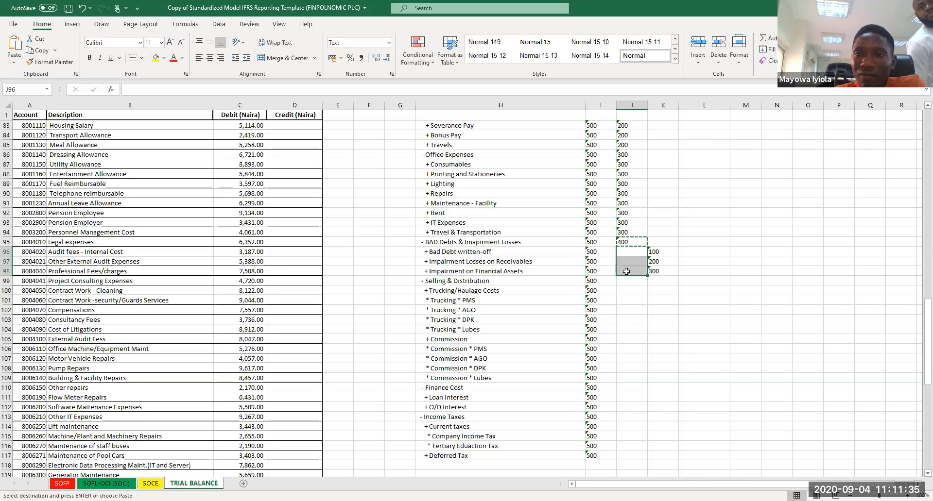
key(ctrl+v)
key(ctrl+s)
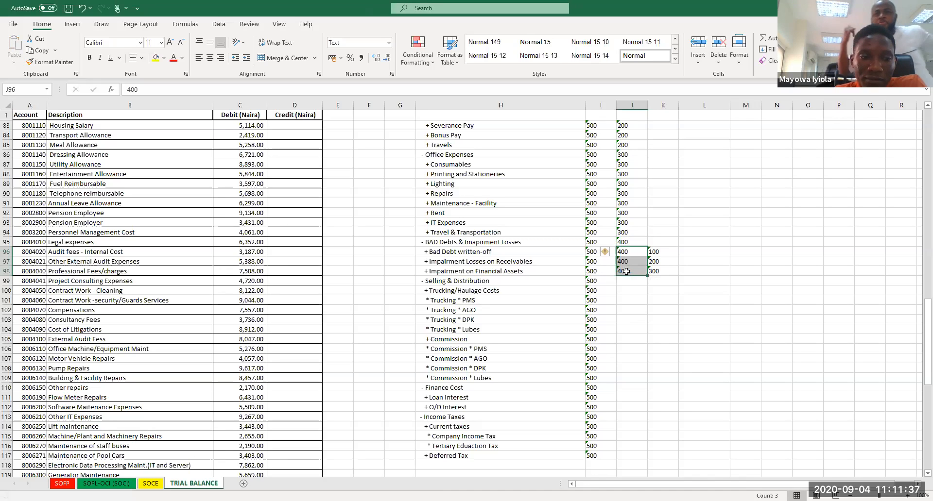
Step: Enter sub-class code 500 for Selling & Distribution and copy it to the next five rows
click(631, 281)
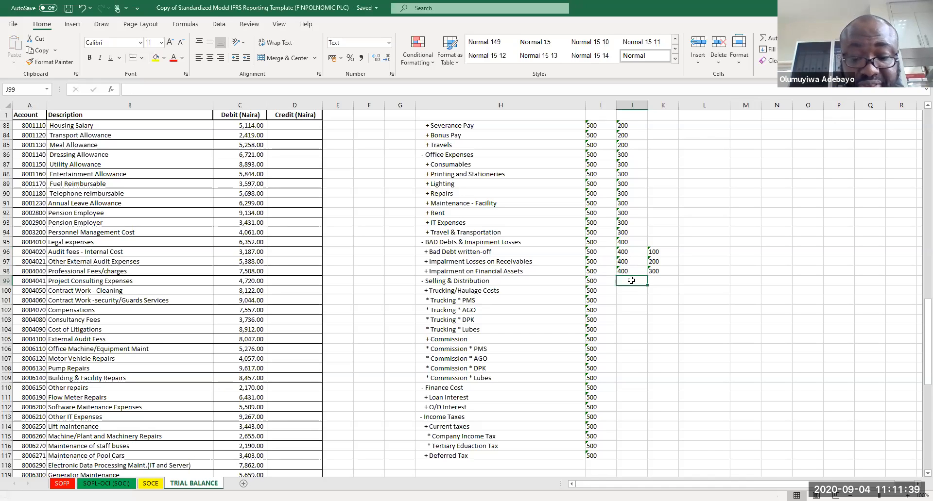
text(500)
key(Return)
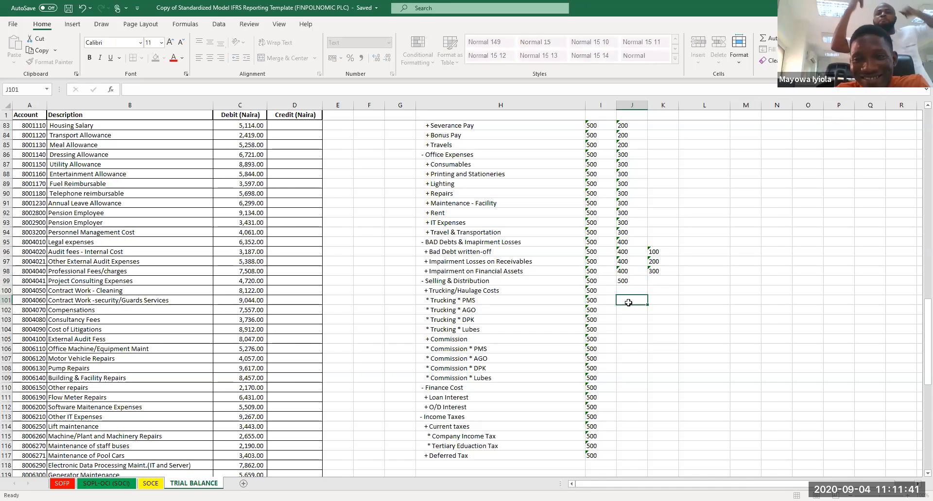
click(628, 282)
key(ctrl+c)
drag(631, 291, 631, 326)
key(ctrl+v)
Step: Enter item codes 100 through 500 for the five Trucking/Haulage Costs rows
click(657, 290)
text(100)
key(Return)
text(200)
key(Return)
text(300)
key(Return)
text(400)
key(Return)
text(500)
key(Return)
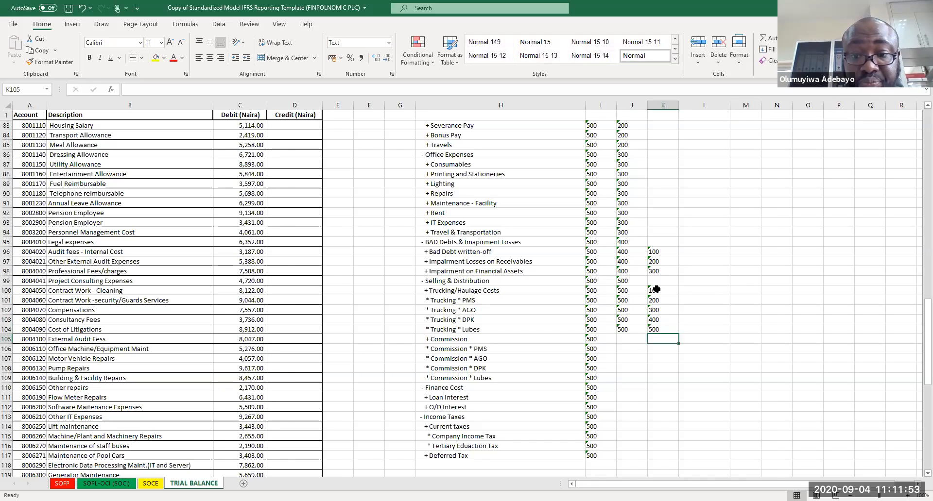
Step: Enter sub-class code 600 for Commission and item codes 100 through 400 for its four rows
click(630, 337)
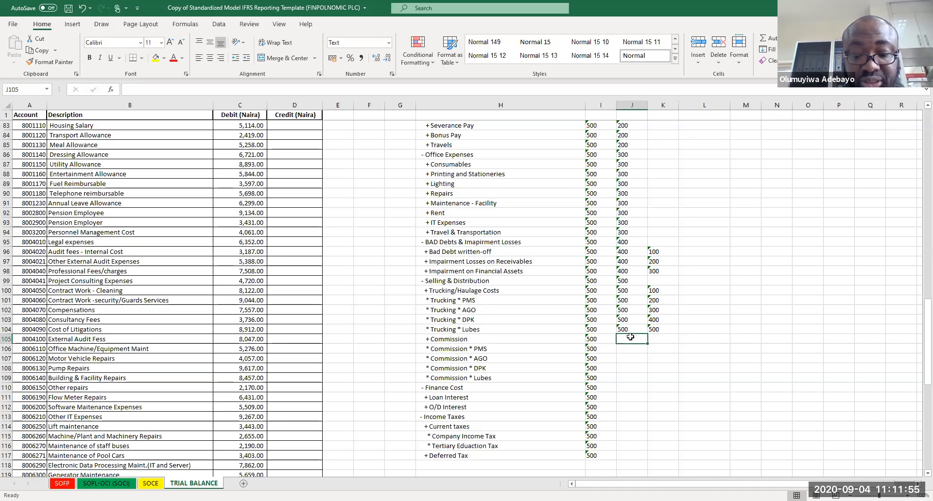
text(600)
key(Tab)
key(Return)
key(Right)
text(100)
key(Return)
text(200)
key(Return)
text(300)
key(Return)
text(400)
key(Return)
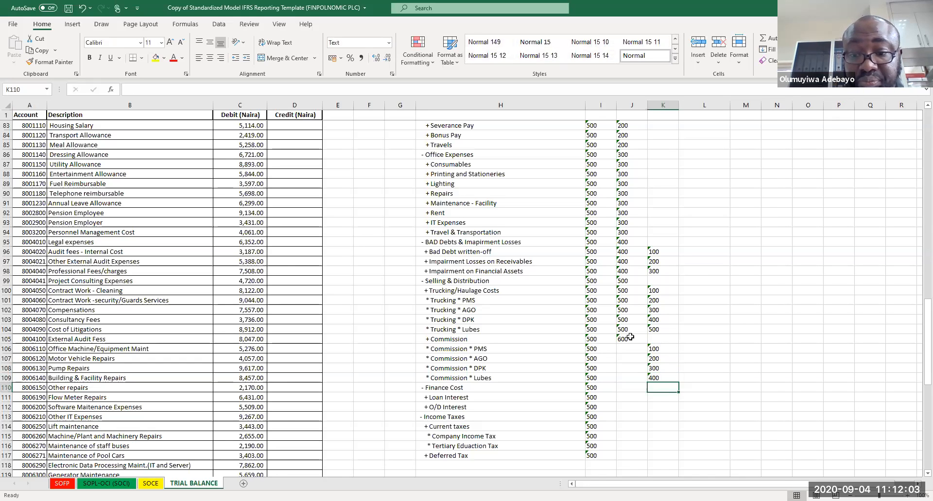
Step: Copy sub-class code 600 down to the four Commission item rows
click(631, 338)
key(ctrl+c)
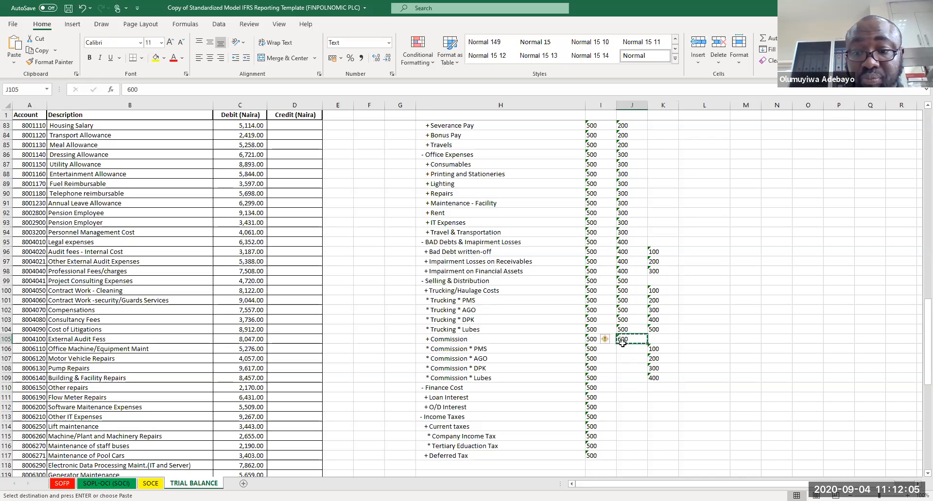
drag(628, 348, 630, 379)
key(ctrl+v)
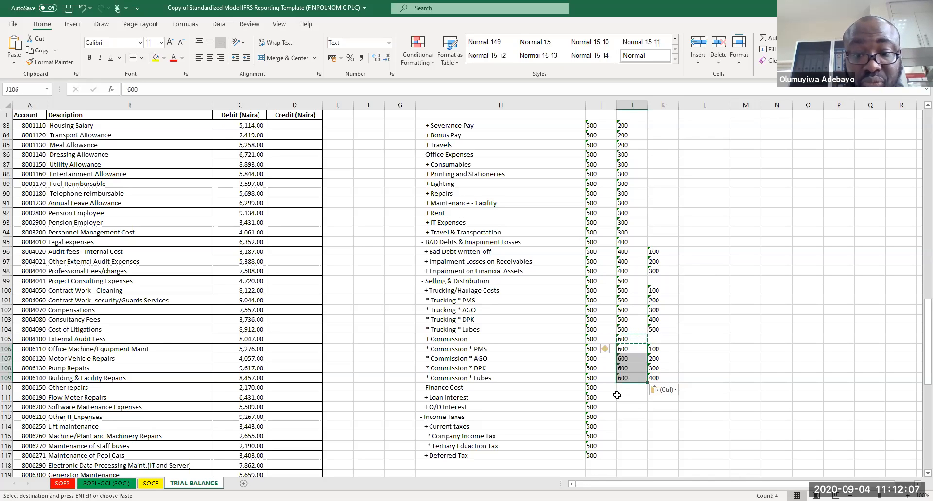
Step: Enter sub-class code 700 for Finance Cost and item codes 100 and 200 for Loan Interest and O/D Interest
click(622, 389)
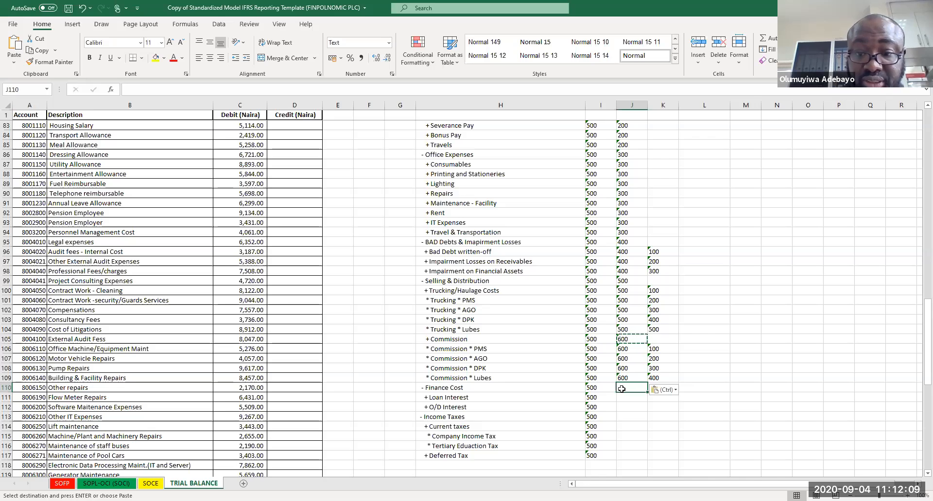
text(700)
key(Return)
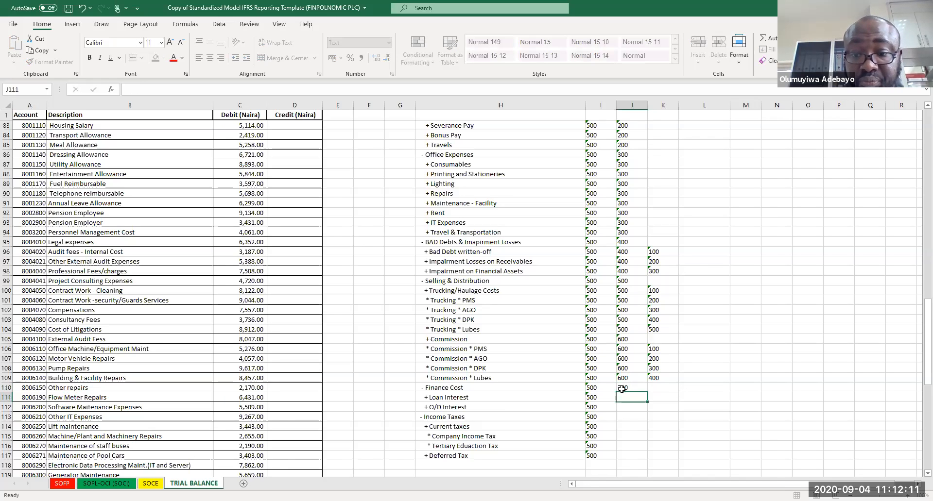
click(657, 401)
text(100)
key(Return)
text(200)
key(Return)
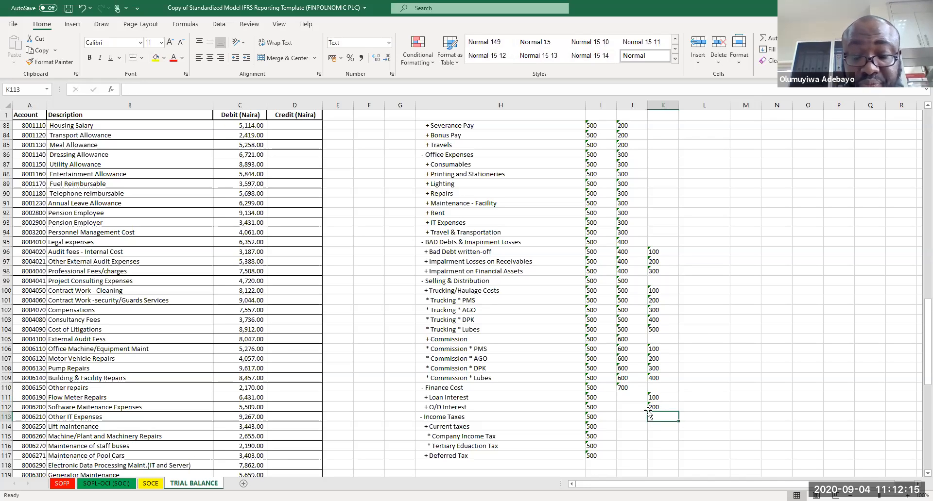
Step: Enter sub-class code 800 for Income Taxes
click(631, 416)
text(800)
key(Return)
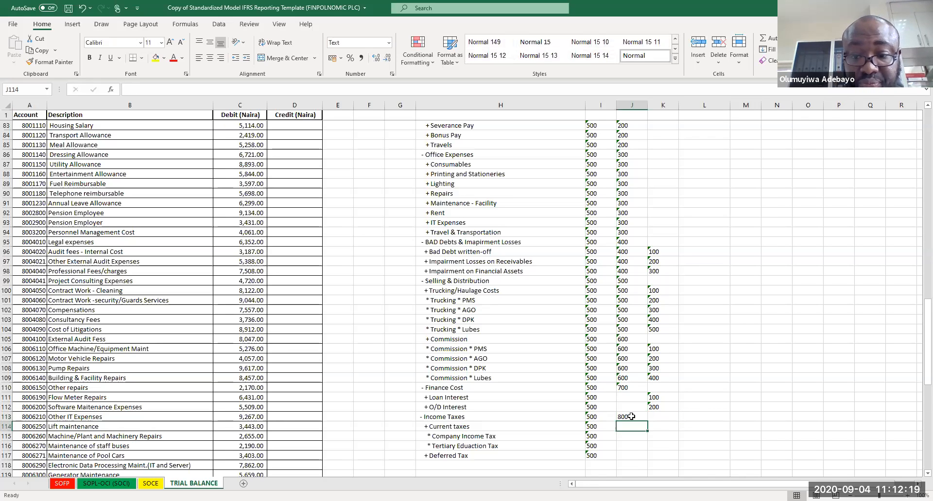
Step: Enter item code 100 for Current taxes and for Deferred Tax, and save the workbook
click(669, 427)
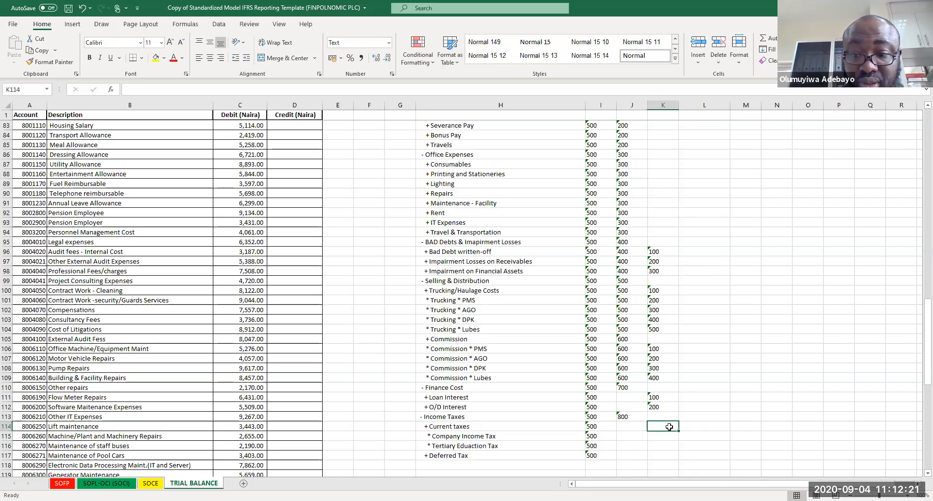
text(100)
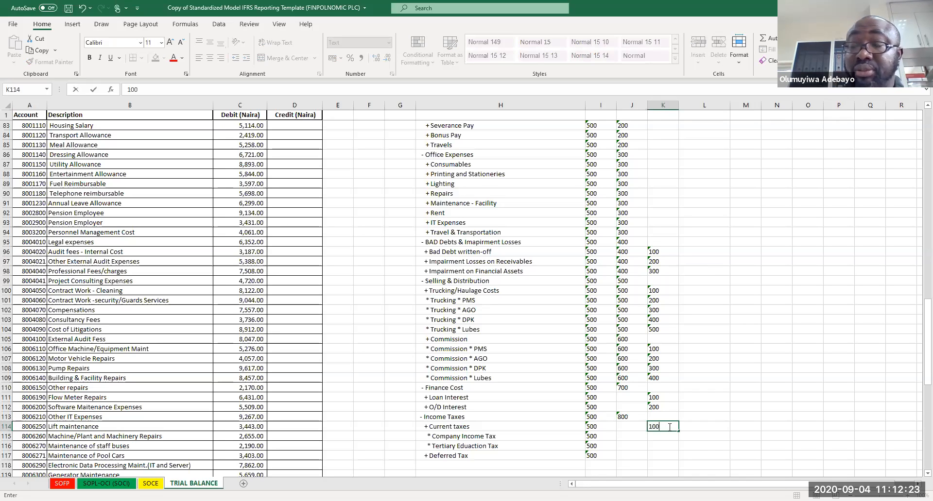
key(Return)
key(Return)
key(Return)
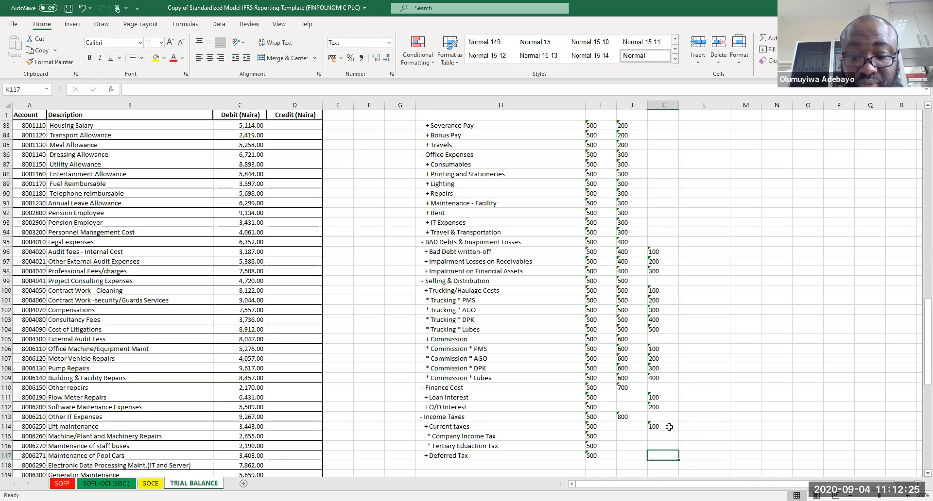
text(100)
click(669, 427)
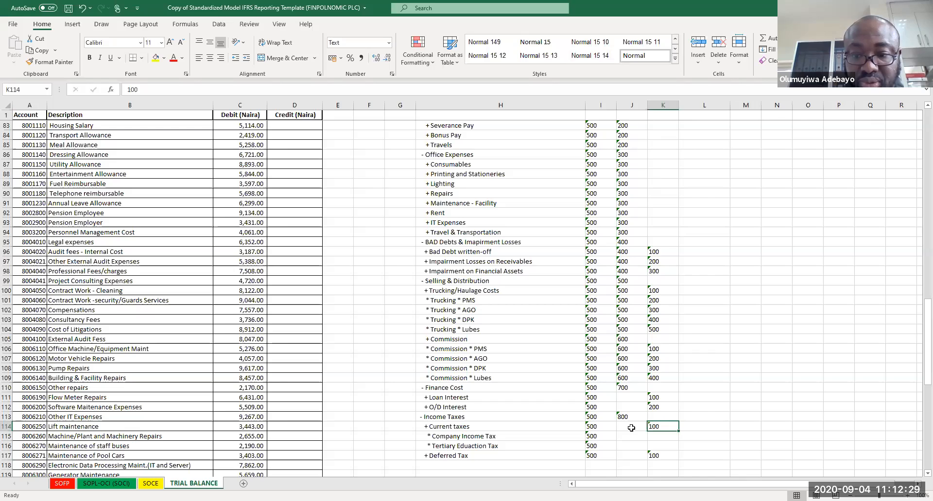
key(ctrl+s)
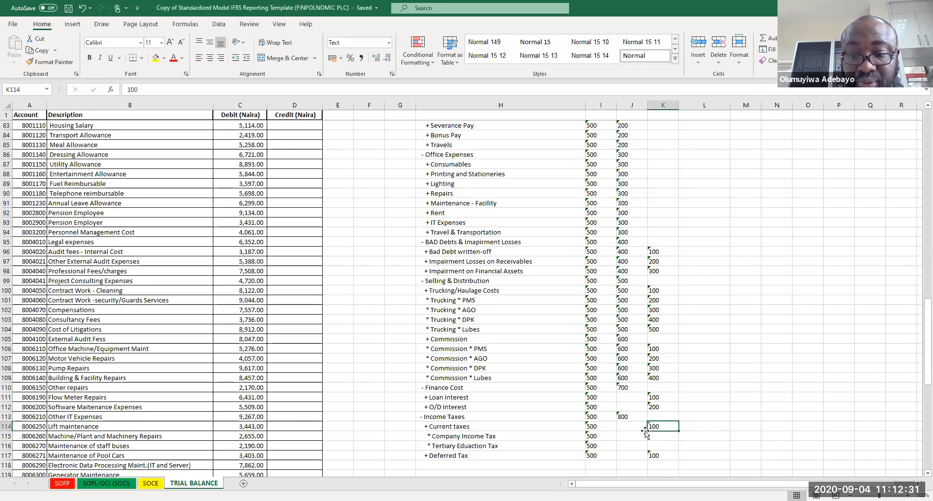
Step: Copy code 700 to the two Finance Cost items and code 800 to the four Income Taxes rows
click(625, 386)
key(ctrl+c)
click(620, 398)
drag(621, 399, 625, 409)
key(ctrl+v)
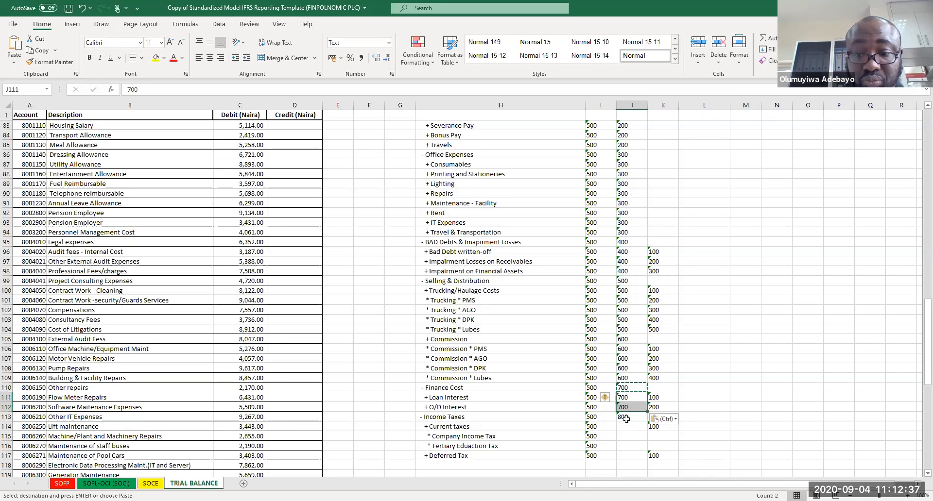
click(626, 418)
key(ctrl+c)
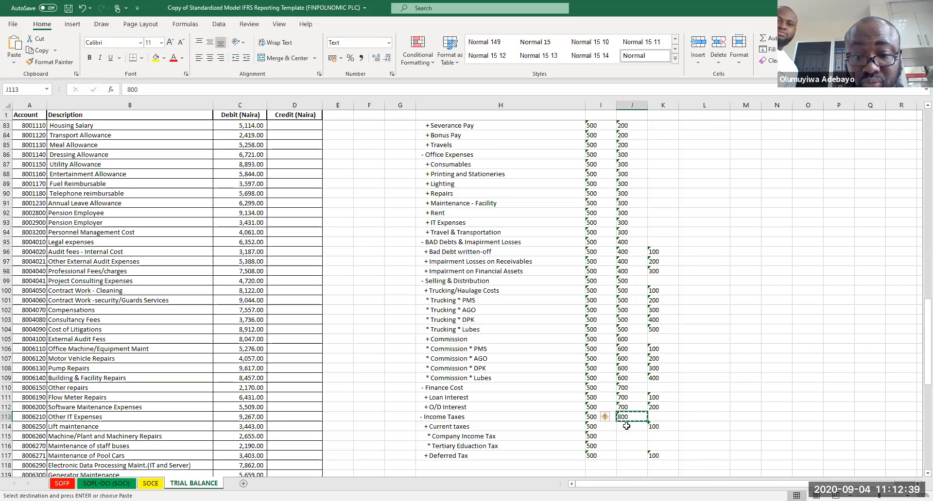
drag(627, 426, 633, 462)
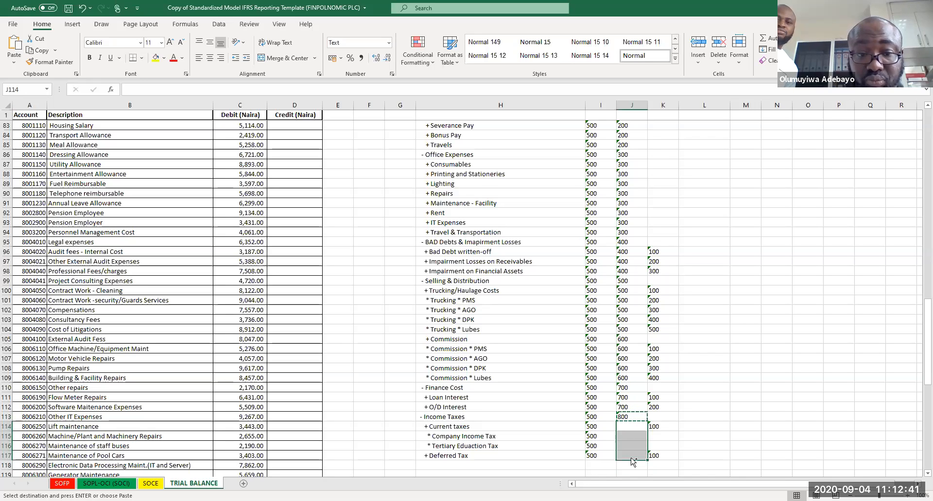
key(ctrl+v)
click(688, 407)
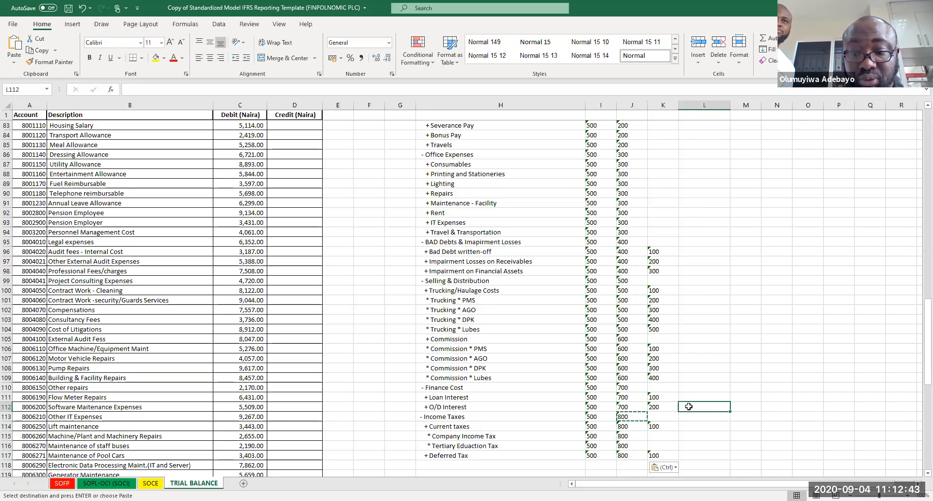
Step: Enter codes 100 and 200 in the next column for Company Income Tax and Tertiary Education Tax
click(694, 436)
text(100)
key(Return)
text(200)
key(Return)
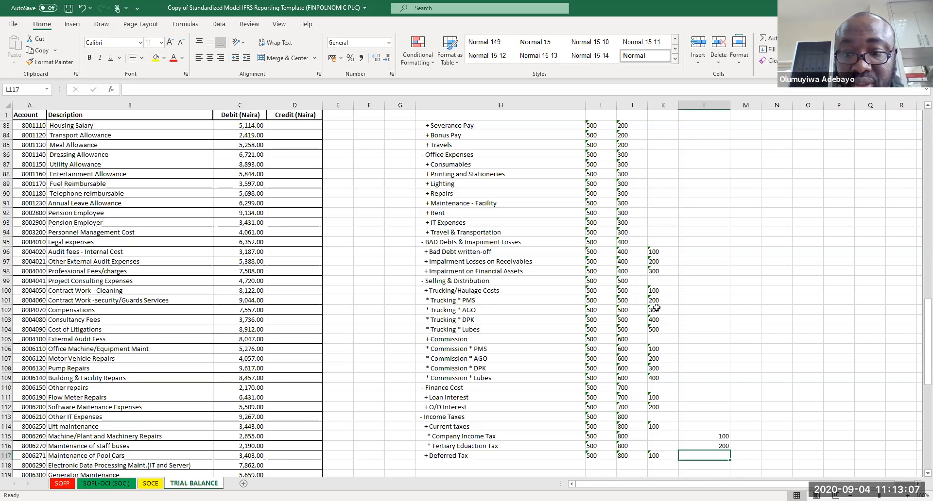
Step: Clear the item codes of the four Trucking rows
drag(657, 292, 659, 328)
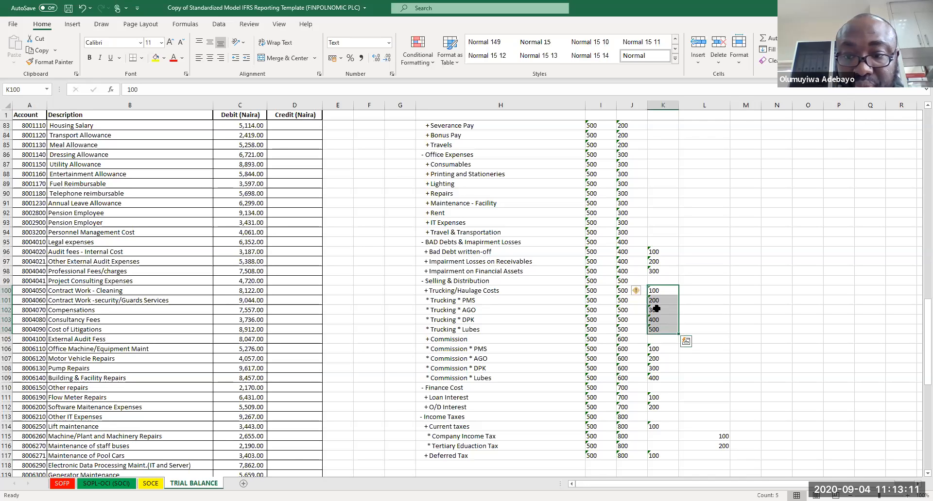
drag(648, 298, 648, 331)
key(Delete)
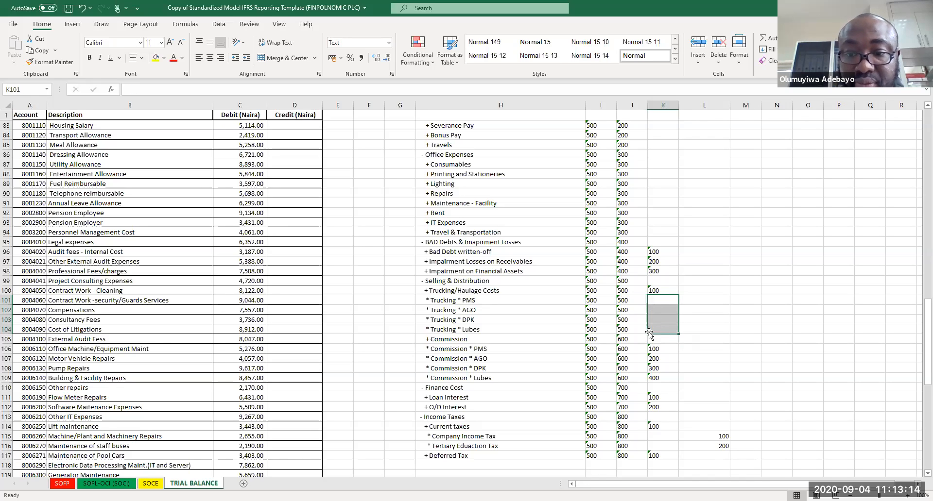
Step: Enter codes 100 through 400 in the next column for the four Trucking rows
click(693, 298)
text(100)
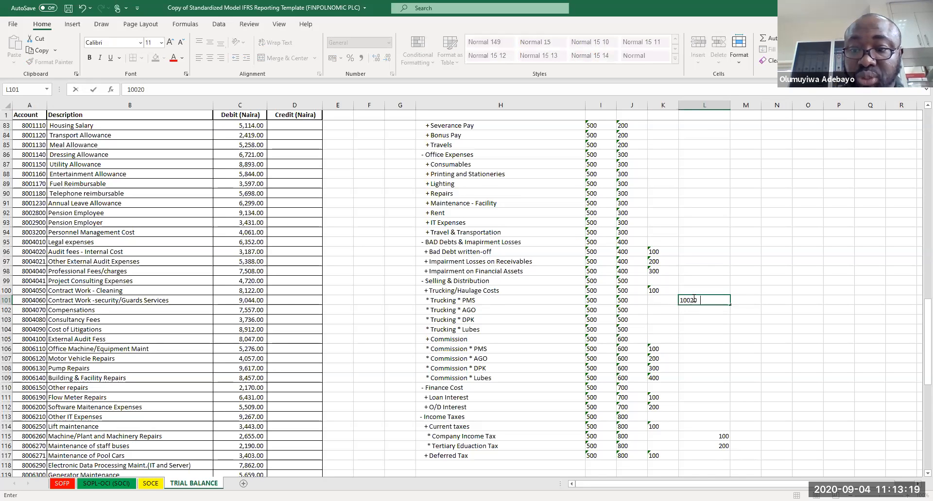
text(20)
key(BackSpace)
key(BackSpace)
key(Return)
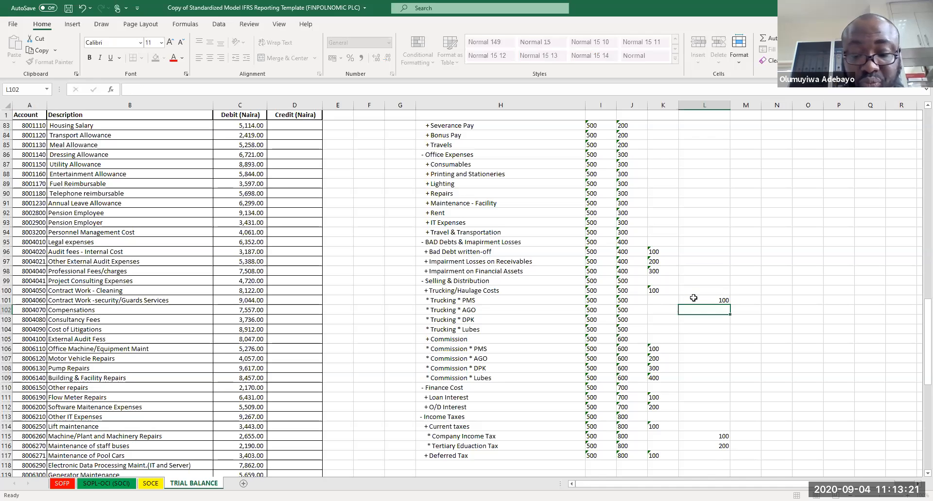
text(200)
key(Return)
text(300)
key(Return)
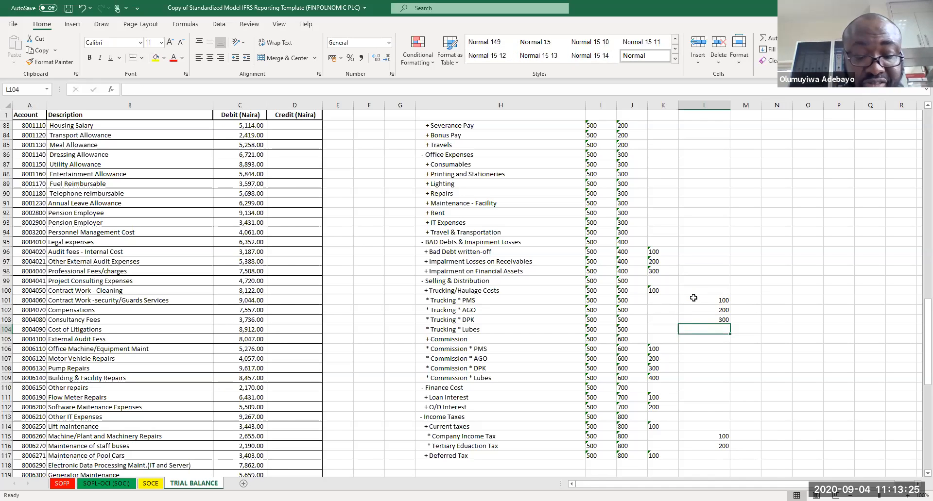
text(400)
key(Return)
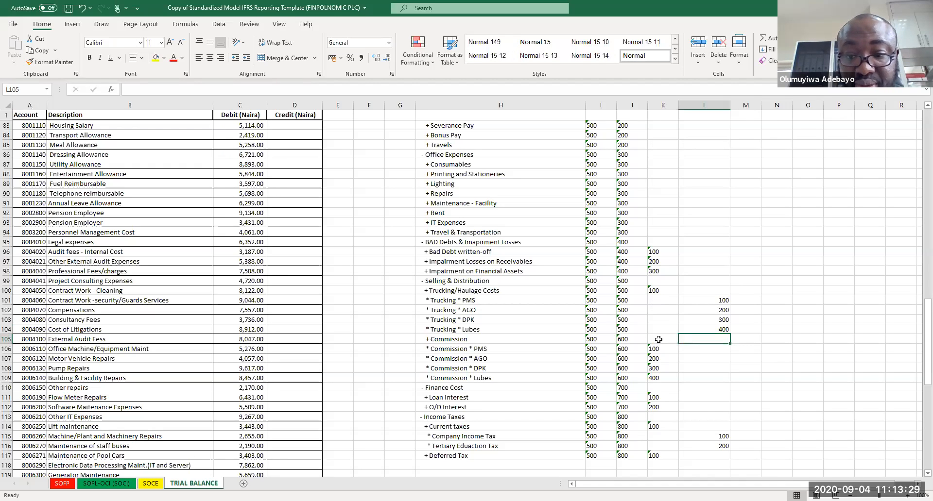
Step: Set the item code of the Commission row to 200
click(659, 340)
text(200)
key(Return)
key(Down)
key(Down)
key(Down)
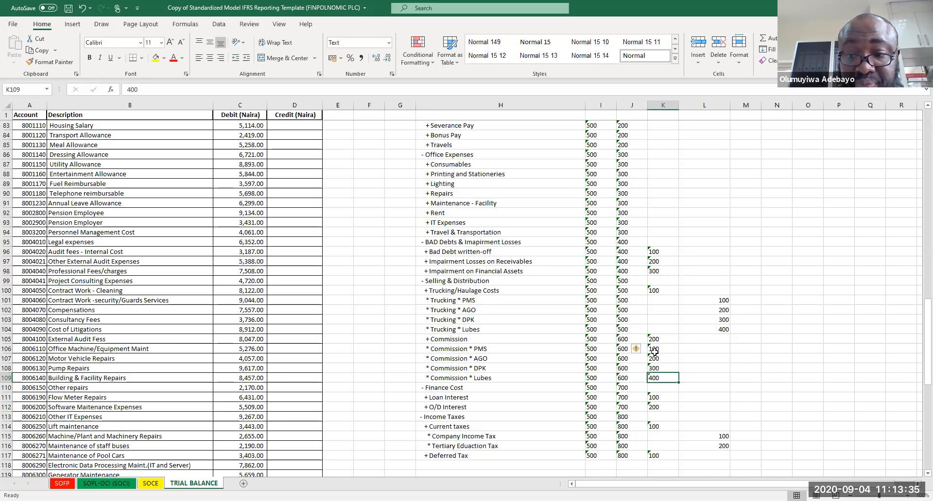
Step: Copy the four Commission item codes into the next column
right_click(654, 352)
drag(654, 349, 656, 378)
key(ctrl+c)
click(704, 350)
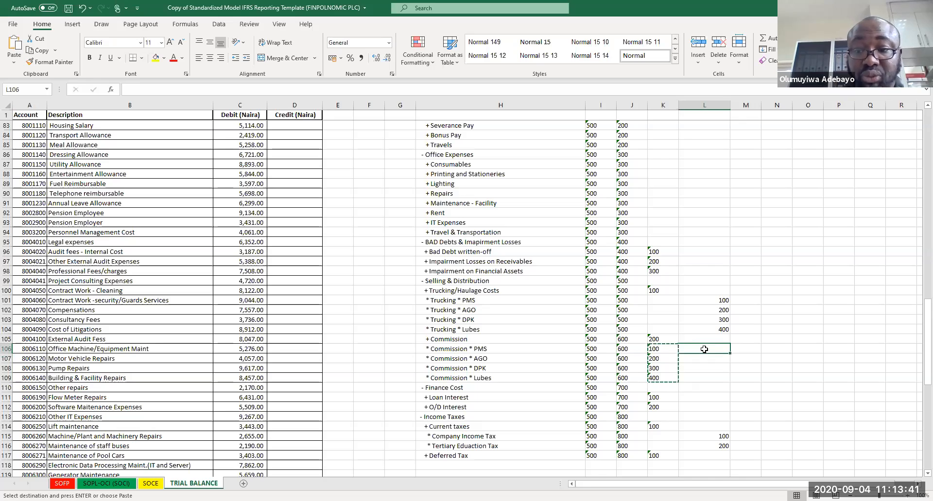
key(Return)
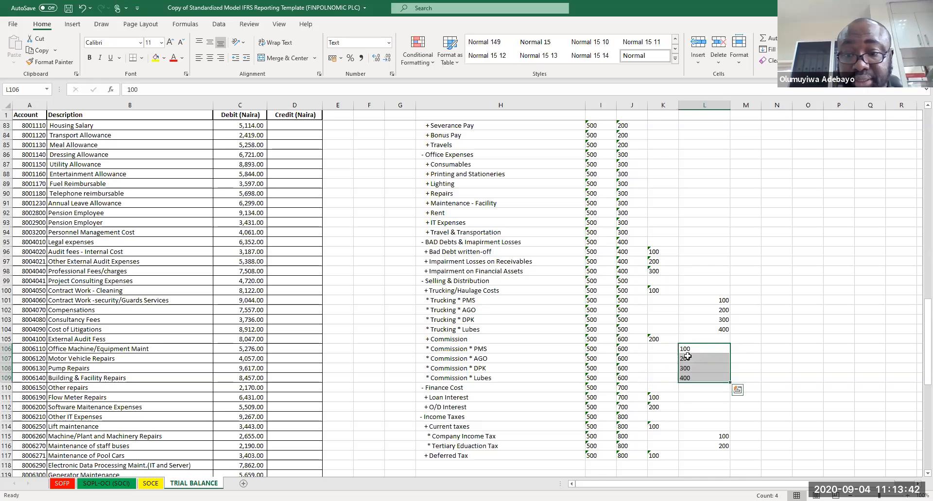
Step: Copy code 100 from Trucking/Haulage Costs down to the four Trucking rows
click(662, 290)
drag(680, 296, 673, 335)
key(ctrl+z)
key(ctrl+c)
drag(654, 299, 662, 338)
key(ctrl+v)
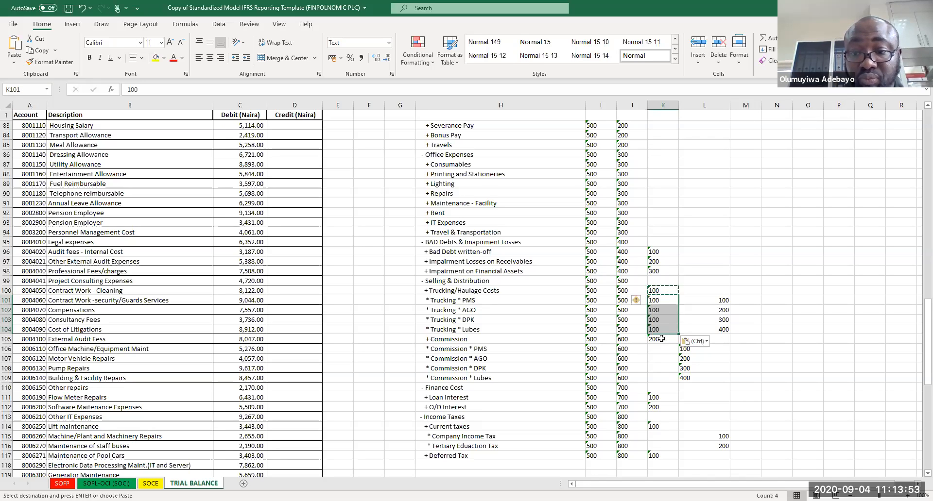
Step: Copy code 200 from Commission down to the four Commission item rows
click(661, 338)
key(ctrl+c)
key(Down)
drag(662, 349, 659, 379)
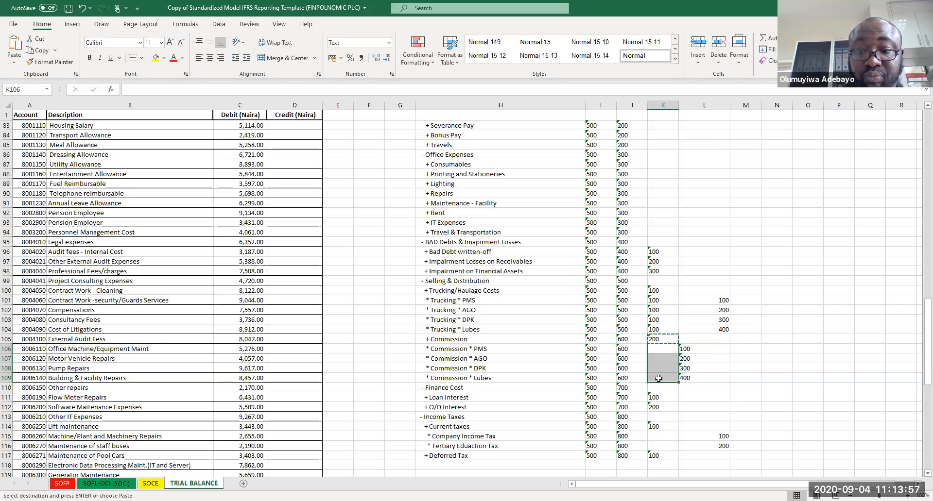
key(ctrl+v)
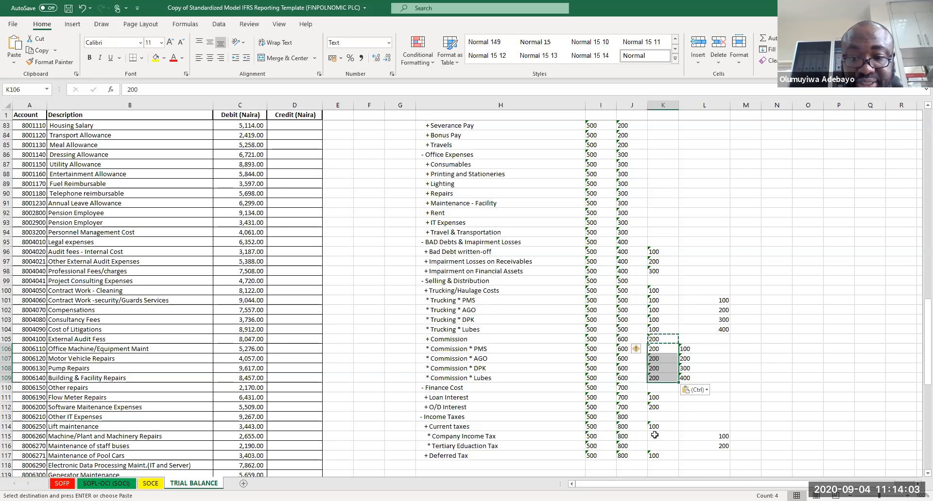
Step: Move the ACCOUNT CODE column one column to the right
key(Page_Up)
key(Page_Up)
key(Page_Up)
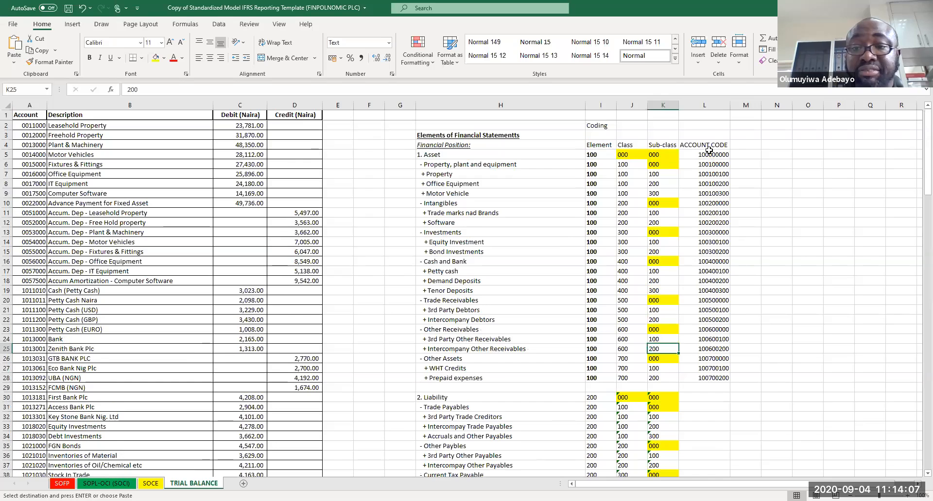
drag(709, 144, 717, 380)
key(ctrl+c)
click(738, 145)
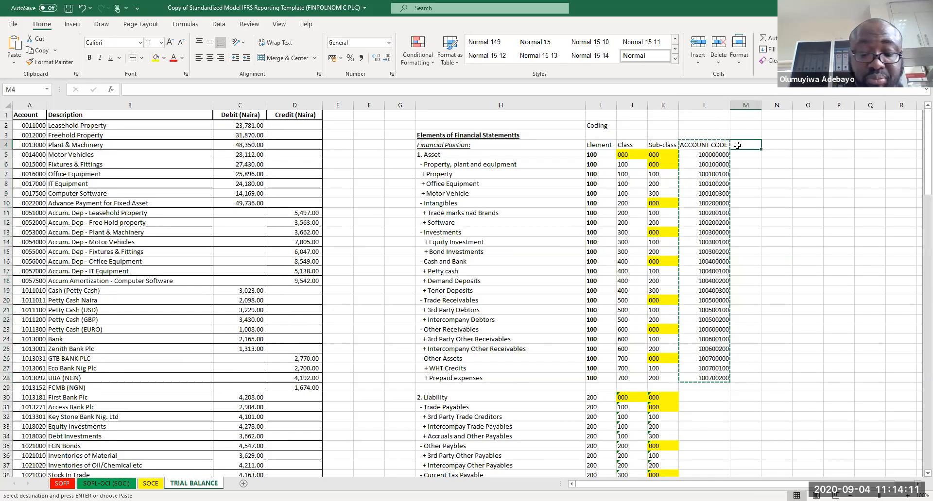
key(ctrl+v)
Step: Add the header Unit-Class in the freed column
click(701, 145)
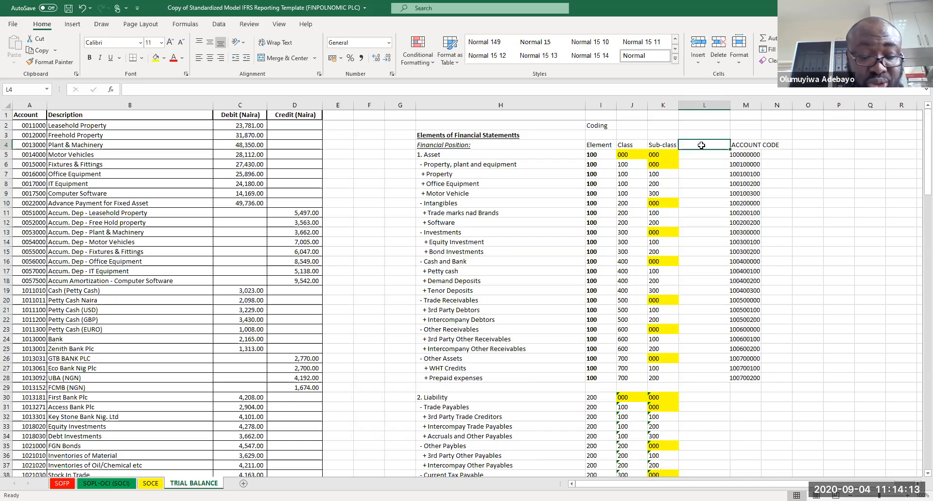
text(Unit-Class)
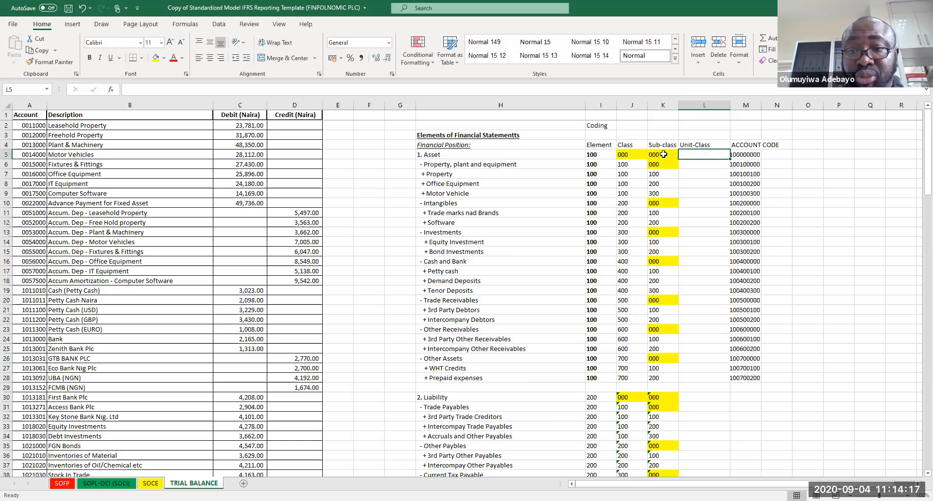
Step: Copy the 000 code from the Asset row's Sub-class into the Unit-Class column for the asset rows
click(663, 154)
key(ctrl+c)
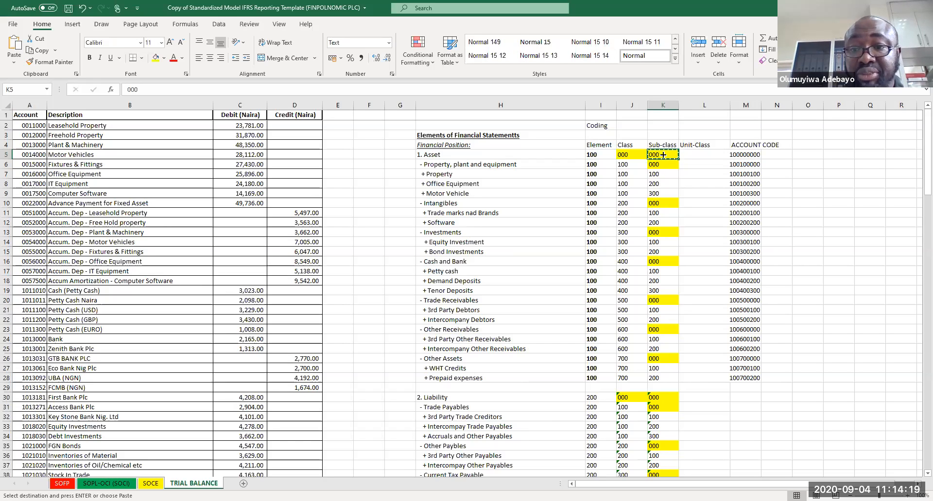
drag(690, 155, 683, 387)
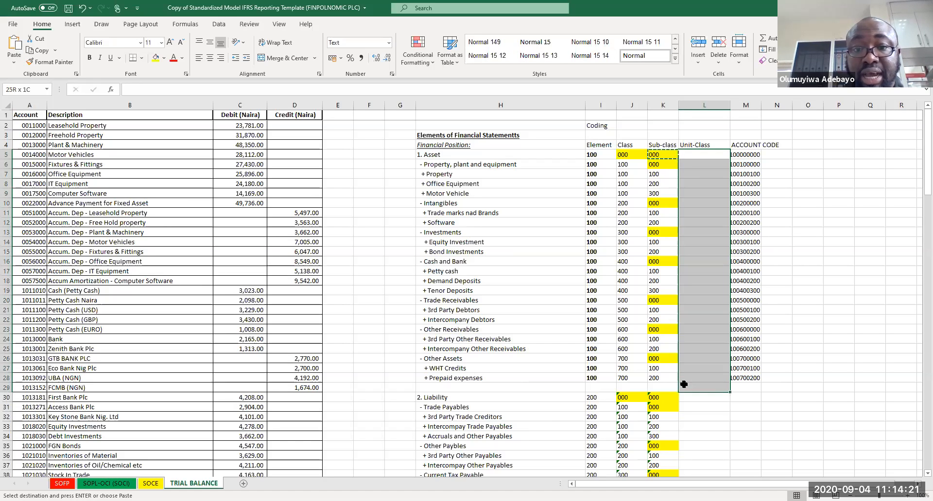
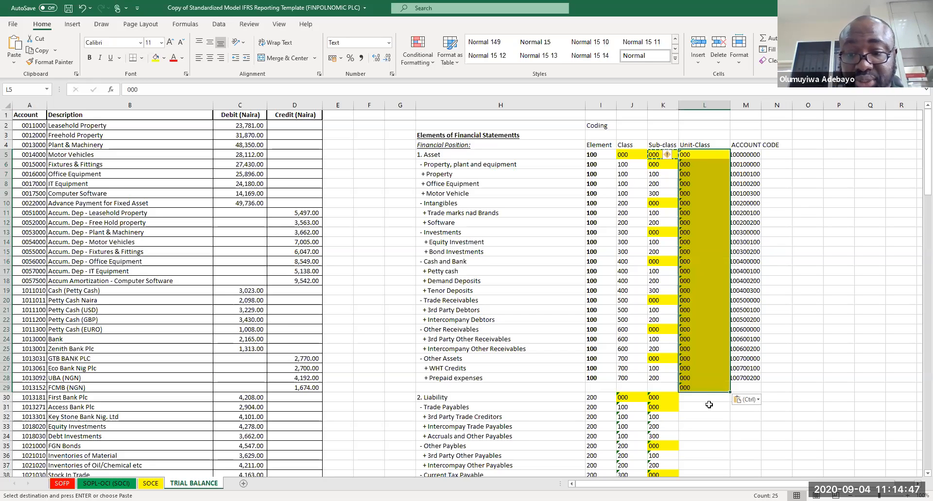
Step: Paste the 000 code into the Unit-Class column for the liability through cost-of-sales rows
drag(705, 397, 705, 474)
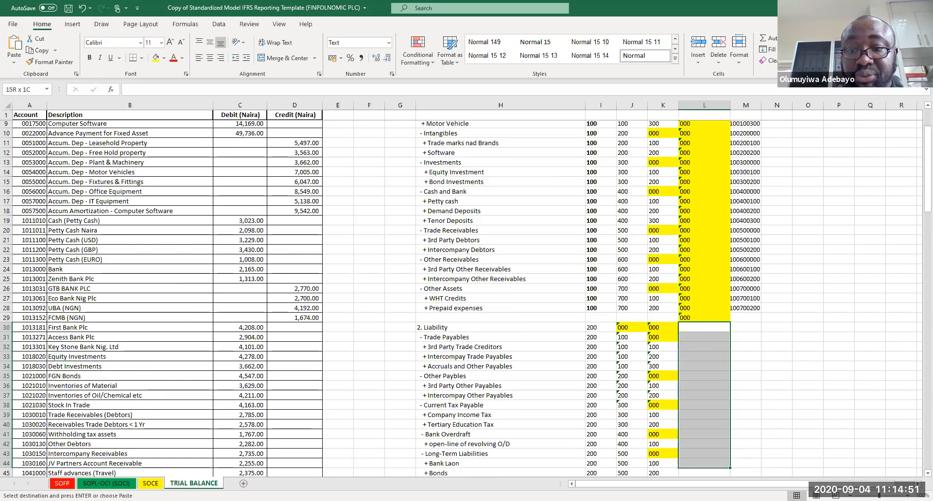
key(ctrl+v)
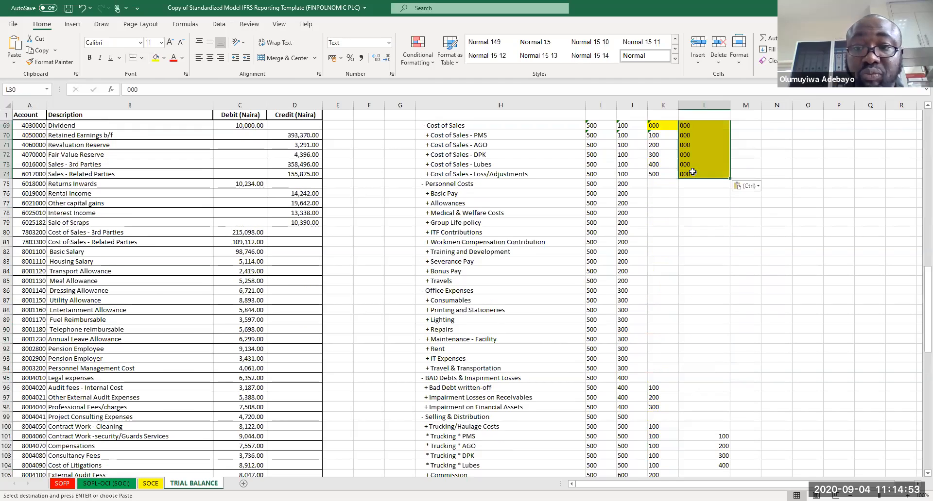
Step: Enter Personnel Costs item sub-class codes as a series from 100 to 900, with 950 for Travels
click(658, 196)
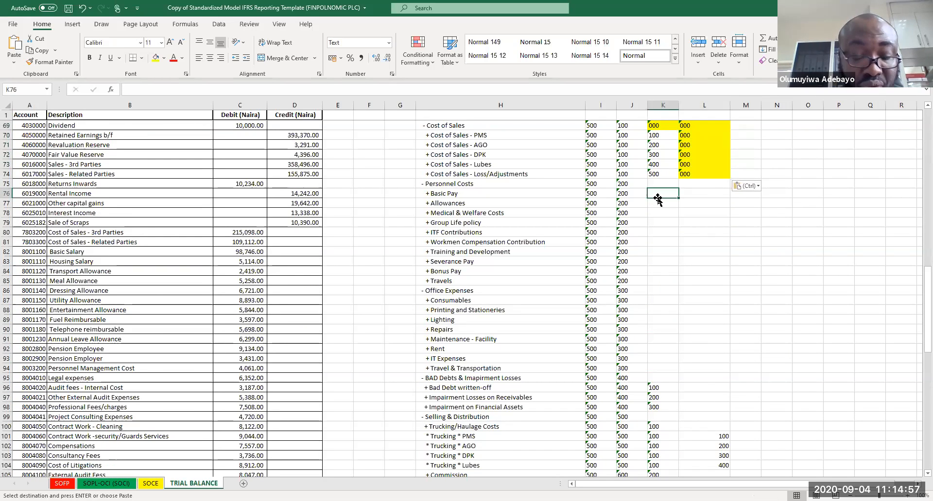
text(100)
key(Return)
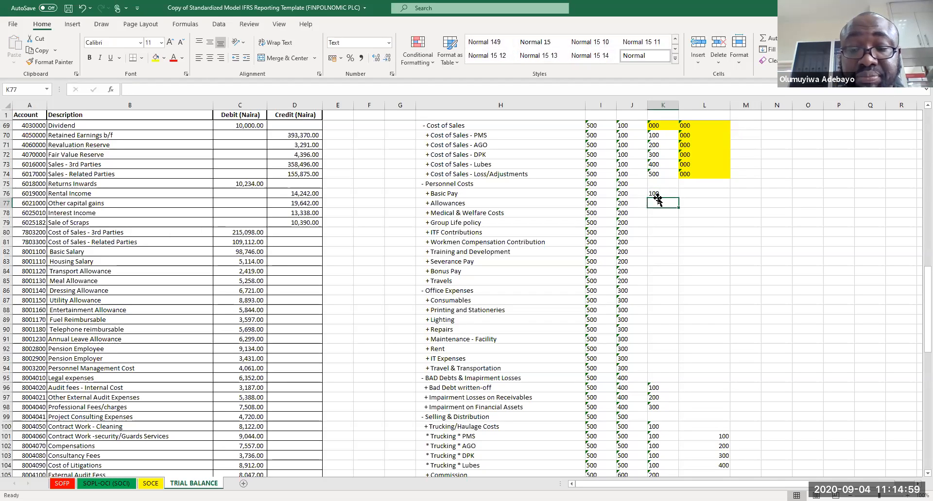
text(200)
key(Return)
drag(657, 194, 680, 285)
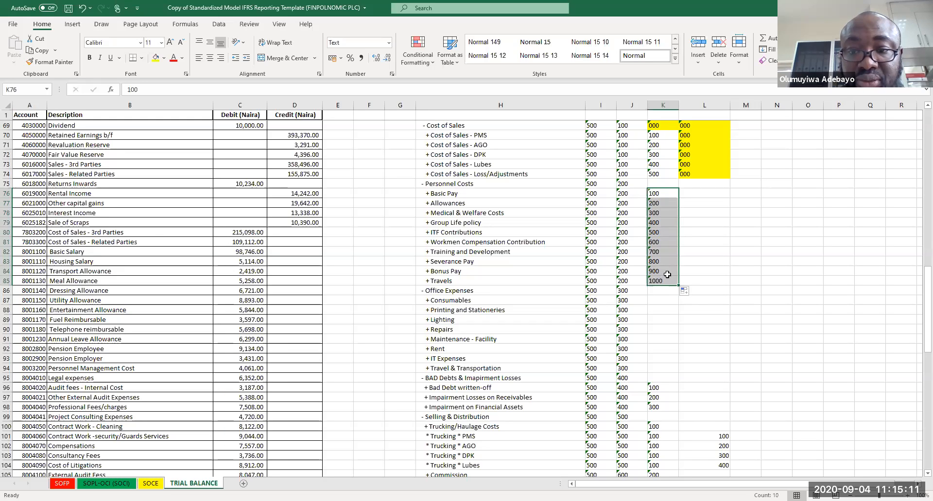
click(662, 282)
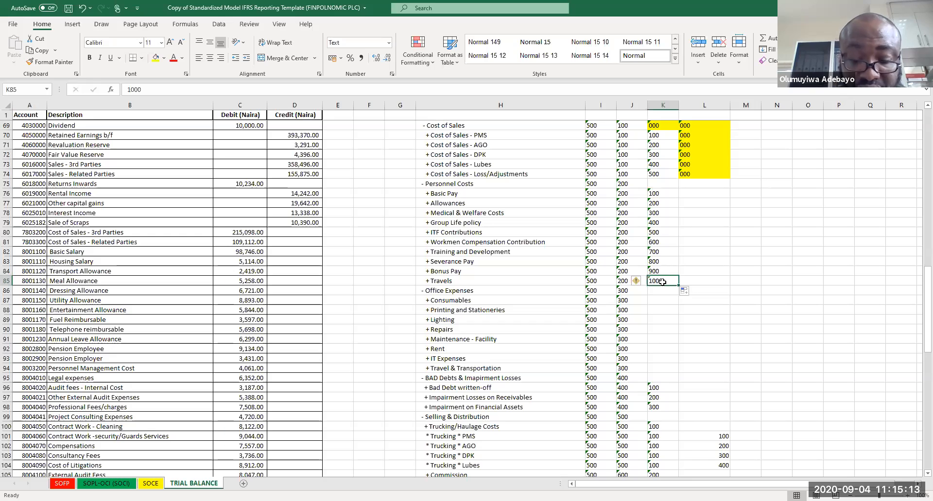
text(950)
key(Return)
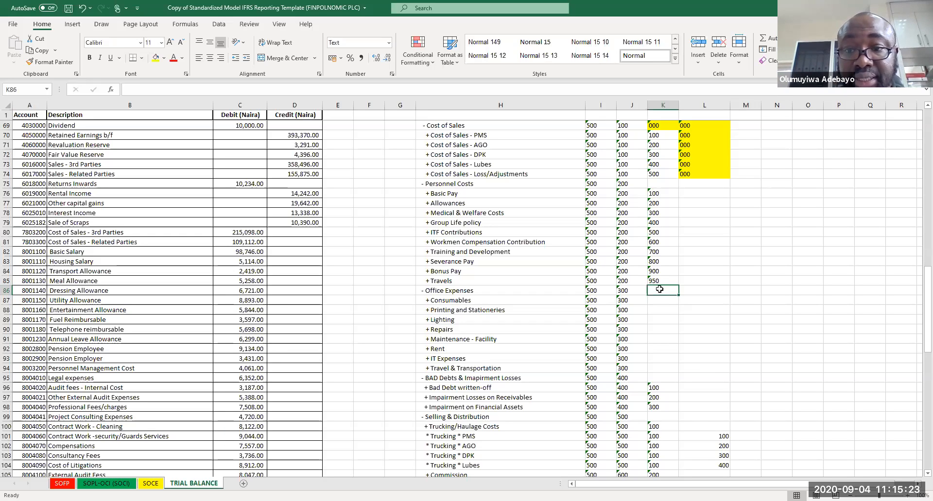
Step: Number the Office Expenses item sub-class codes from 100 to 900 in steps of 100
text(00)
key(Return)
text(200)
drag(659, 290, 661, 300)
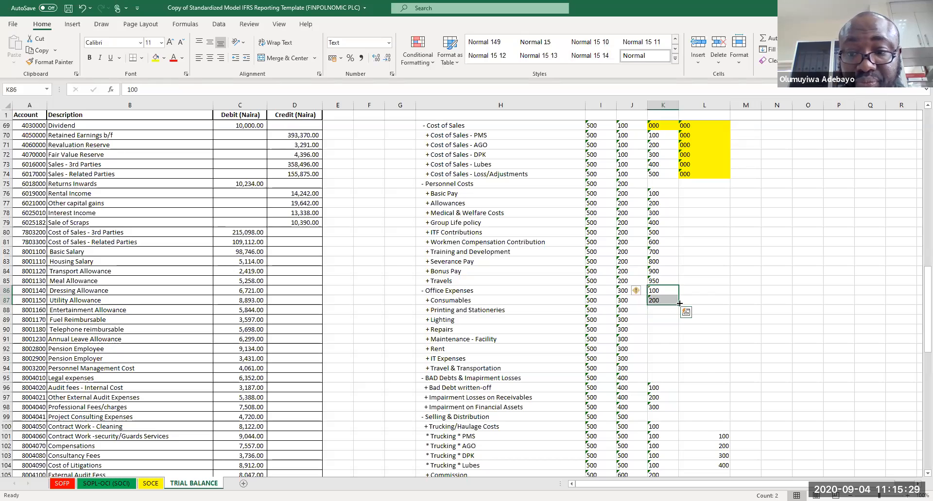
drag(679, 302, 673, 372)
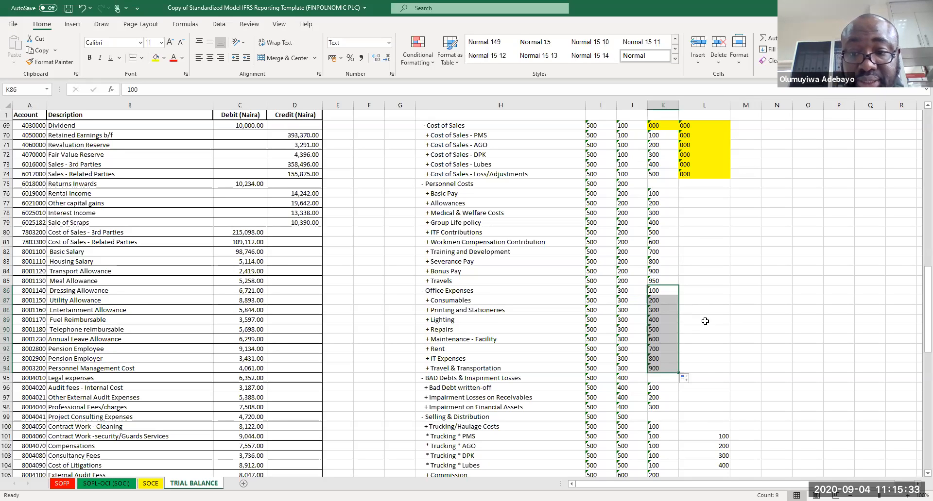
Step: Copy the 000 code into the Unit-Class cells for Personnel Costs and Office Expenses and the BAD Debts sub-class
click(705, 321)
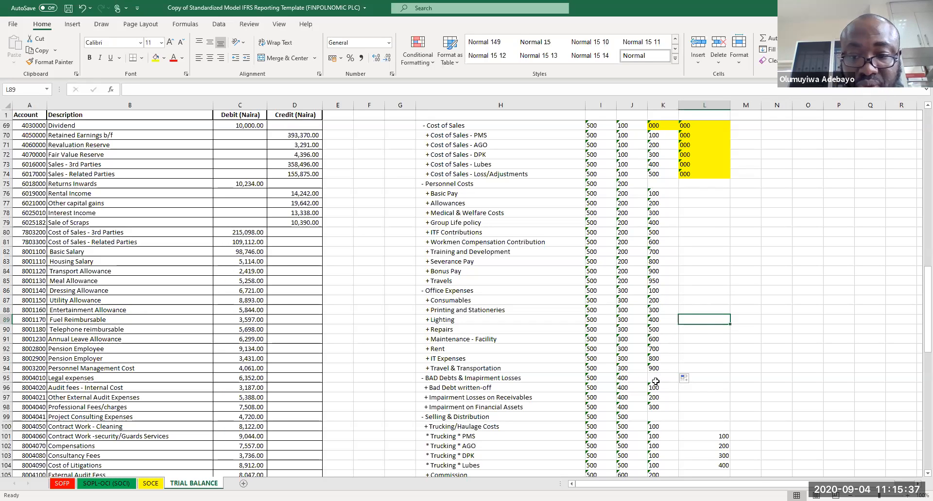
click(692, 175)
key(ctrl+c)
mouse_move(664, 181)
mouse_down()
mouse_move(705, 186)
mouse_move(700, 377)
mouse_up()
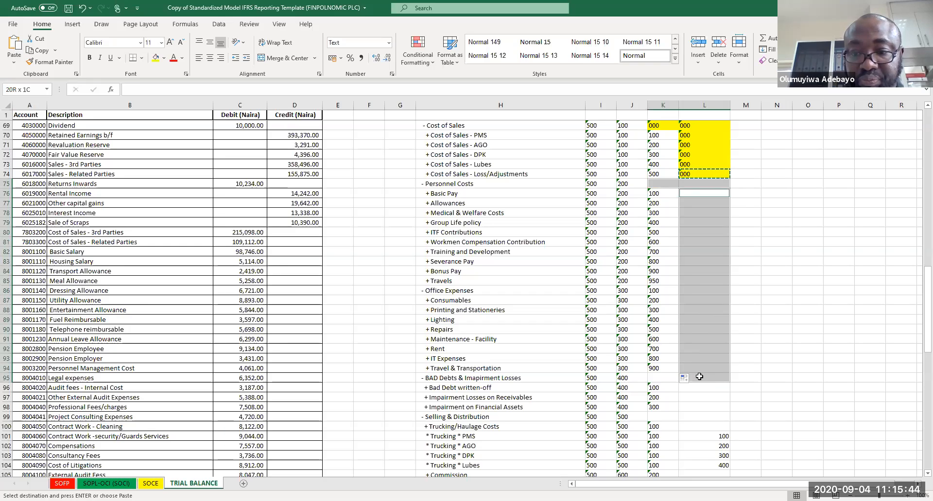
ctrl+click(654, 378)
key(ctrl+v)
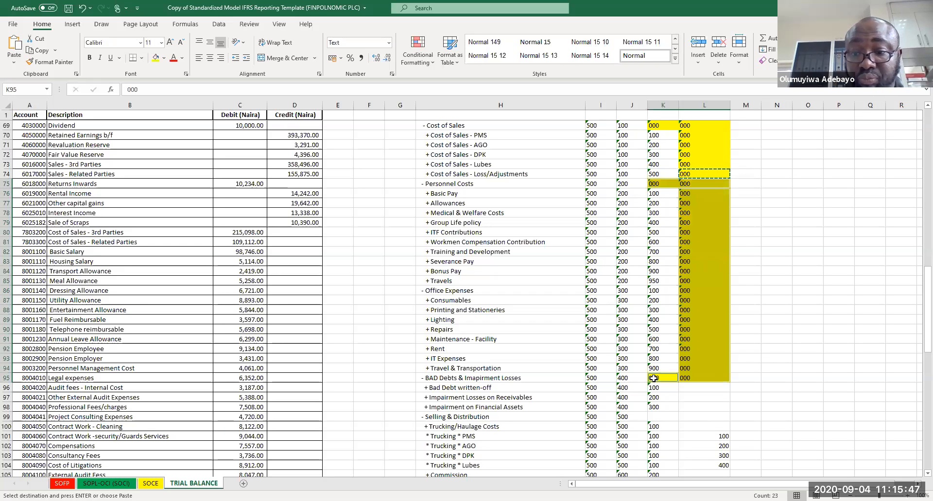
Step: Paste 000 into the Unit-Class cells for Bad Debts and Selling & Distribution rows and the Selling & Distribution sub-class
drag(691, 391, 694, 426)
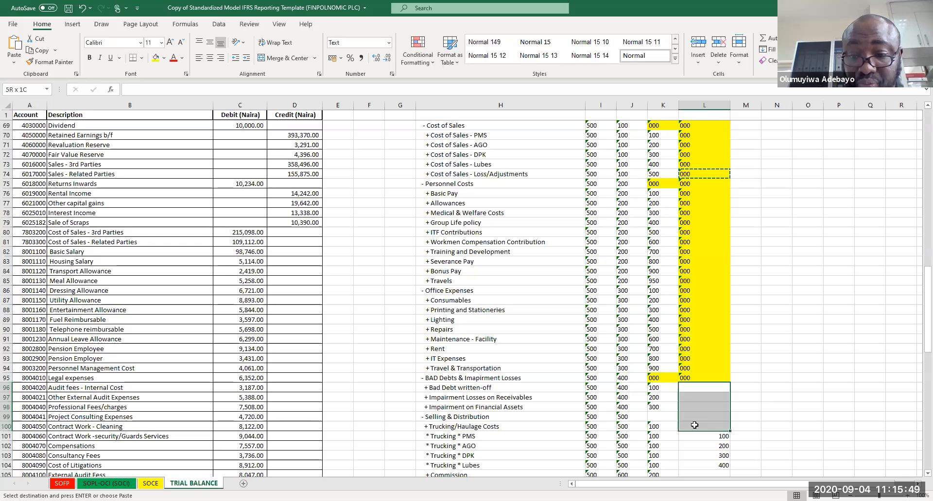
ctrl+click(655, 416)
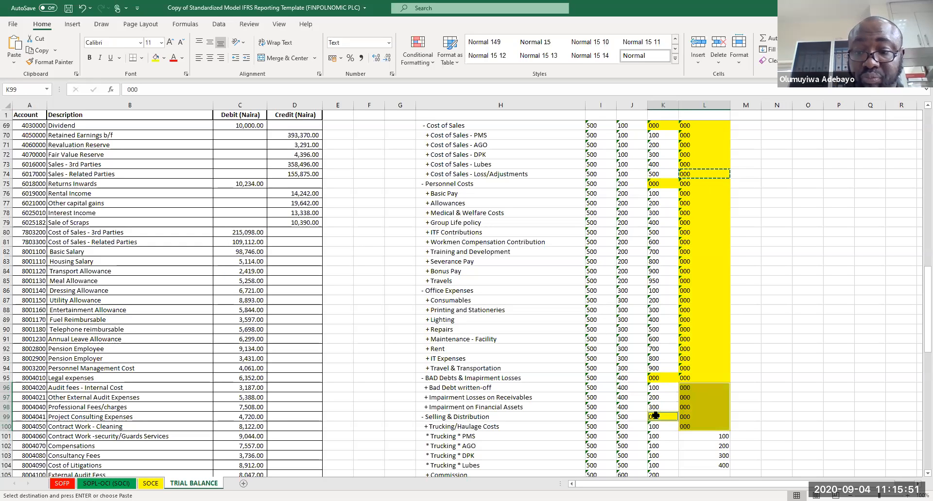
key(ctrl+v)
key(Down)
key(Down)
key(Down)
key(Down)
key(Down)
key(Down)
key(Down)
key(Down)
key(Down)
key(Down)
key(Down)
key(Down)
key(Down)
key(Down)
key(Down)
key(Down)
key(Down)
key(Down)
key(Down)
key(Down)
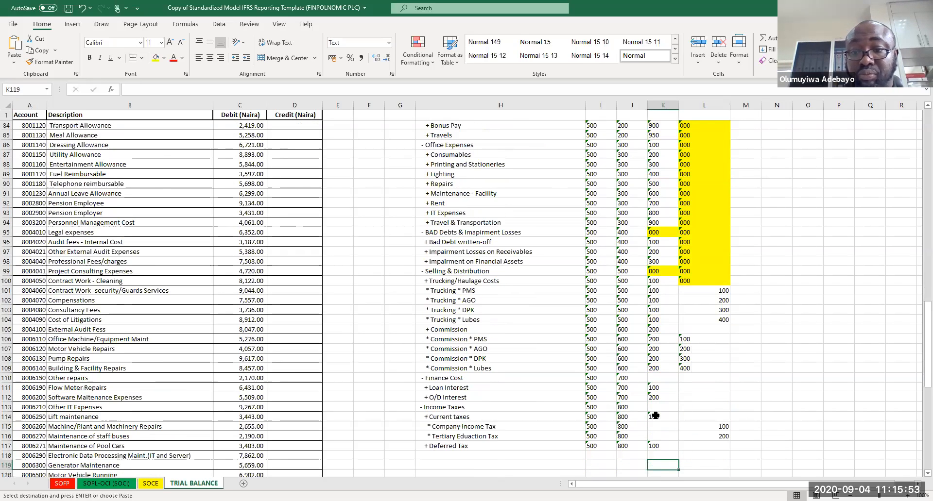
Step: Paste 000 into the Finance Cost and Income Taxes sub-class and unit-class cells, then save the workbook
drag(660, 378, 683, 409)
ctrl+click(669, 408)
ctrl+click(660, 426)
drag(662, 431, 664, 435)
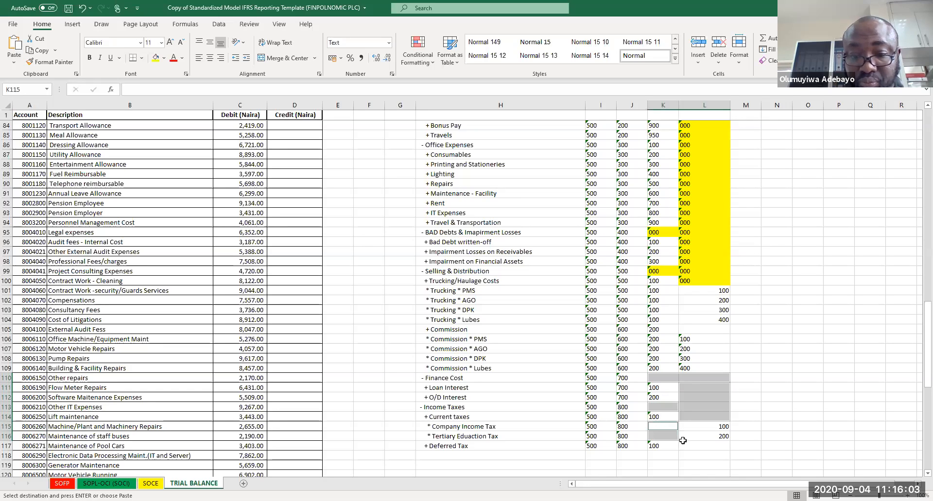
ctrl+click(699, 446)
key(ctrl+v)
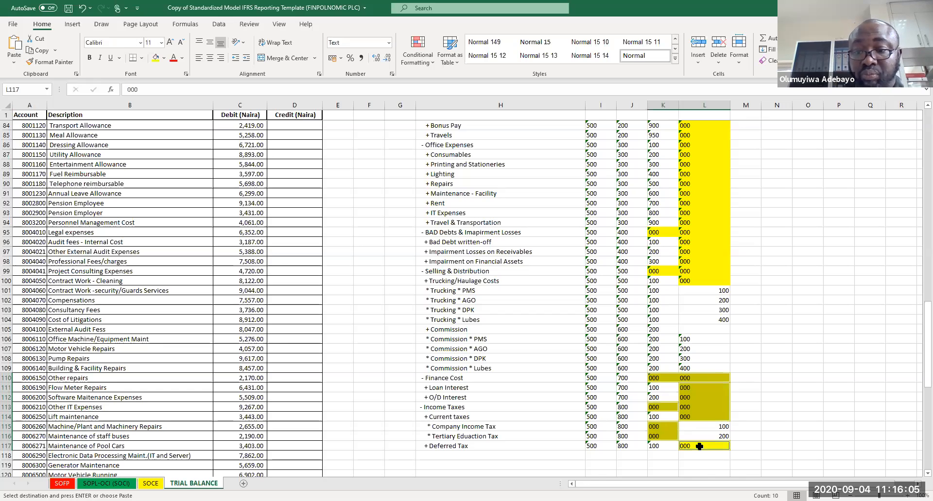
click(750, 389)
key(ctrl+s)
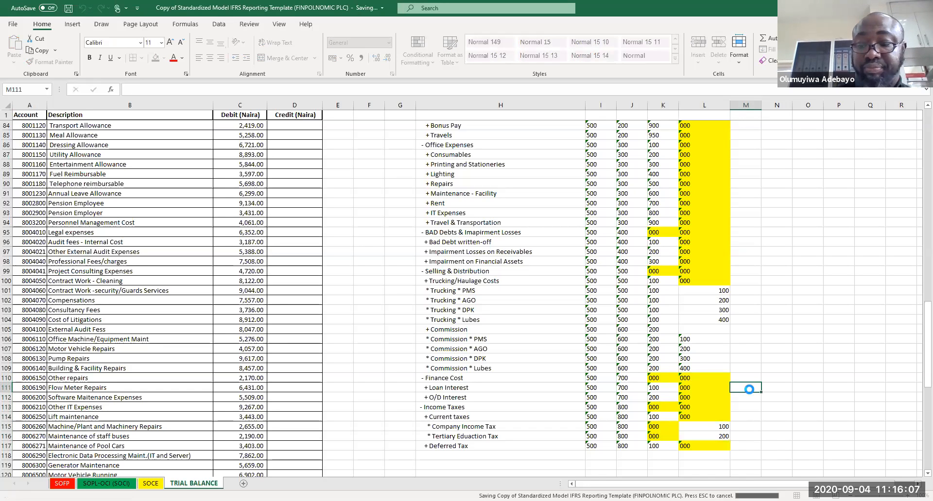
Step: Fill the ACCOUNT CODE formula down the rest of the coding list
scroll(750, 389, up, 20)
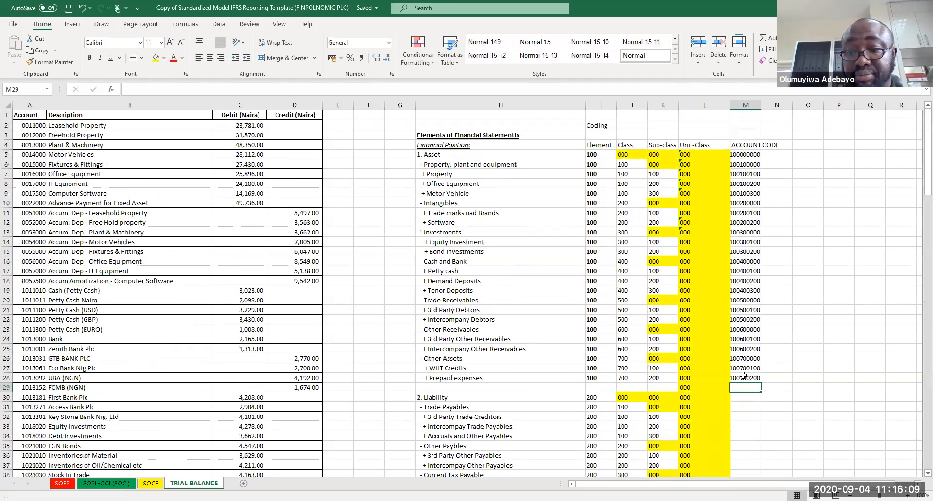
click(756, 380)
double_click(760, 382)
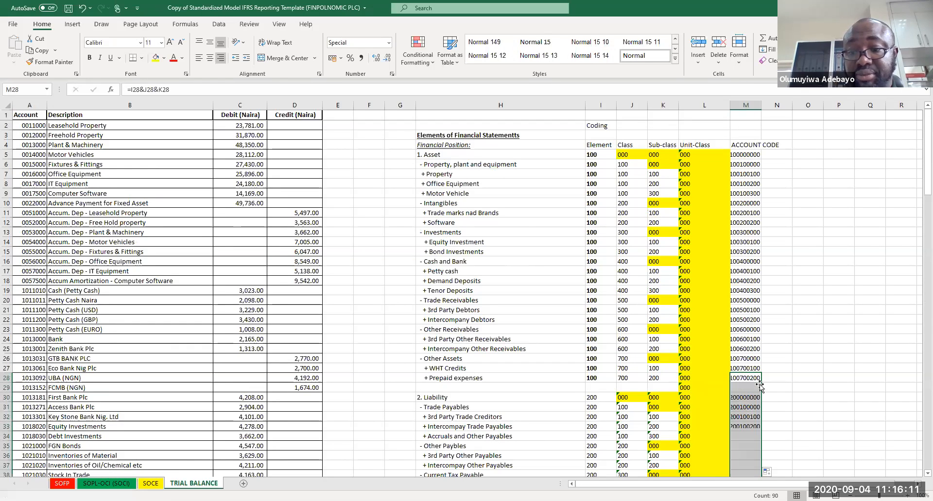
Step: Clear the Unit-Class code in the empty row between the asset and liability sections
click(692, 386)
key(Delete)
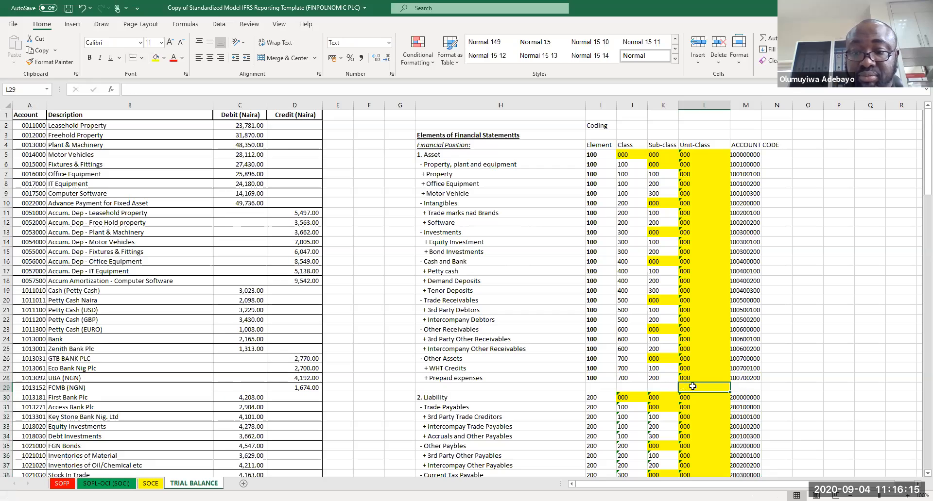
drag(744, 386, 518, 384)
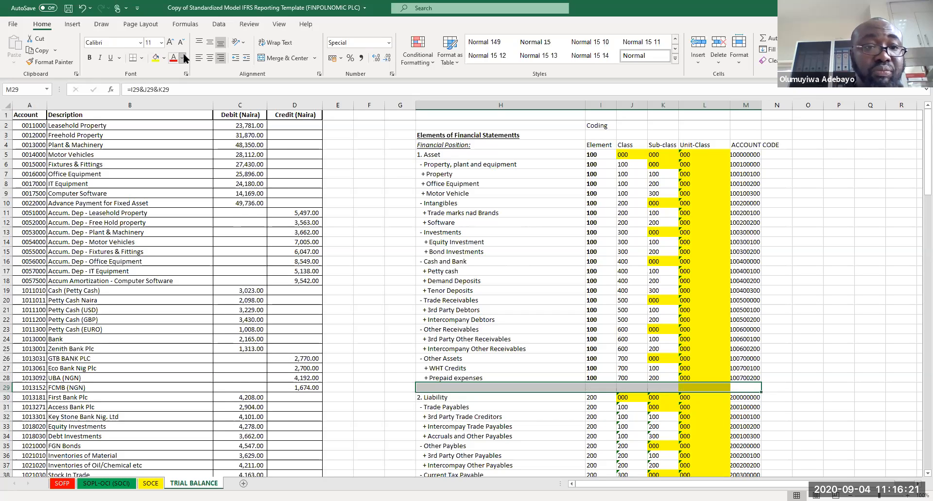
click(182, 76)
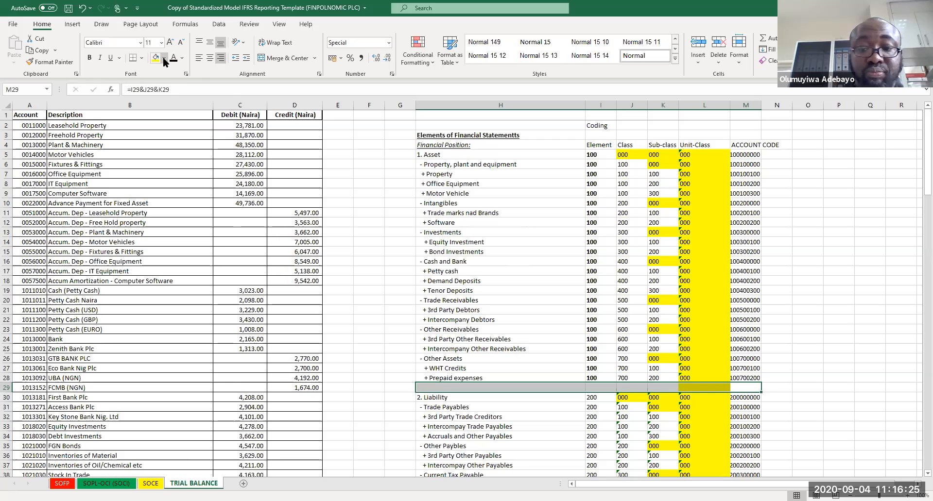
click(164, 58)
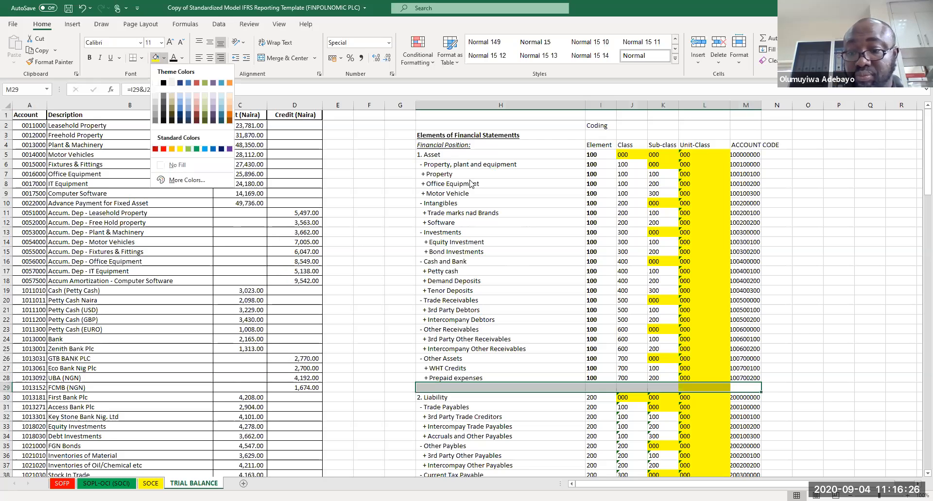
click(800, 353)
Step: Format the Financial Performance heading row with black fill and white bold 14-point text
key(Page_Down)
key(Page_Down)
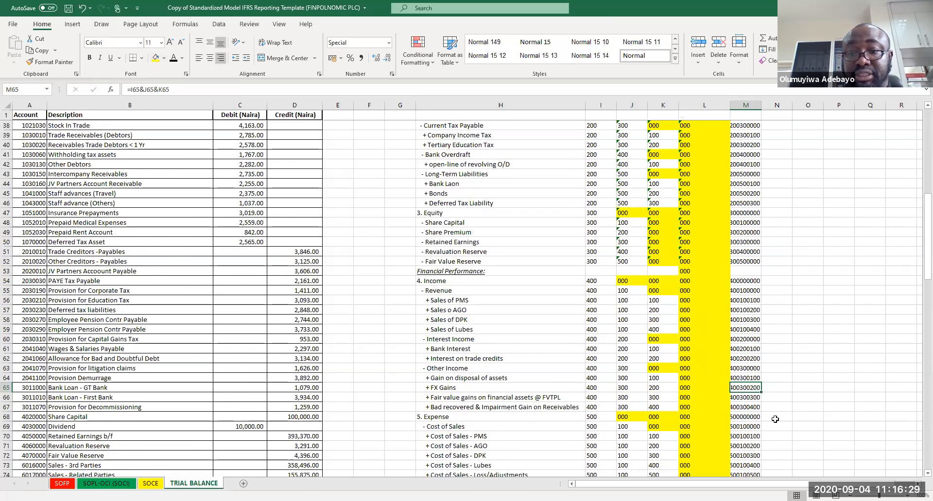
key(Page_Up)
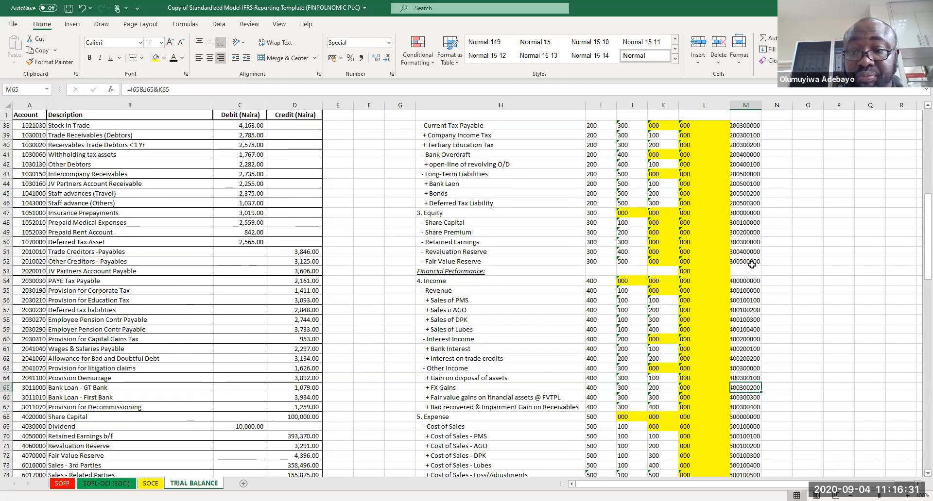
drag(749, 275, 504, 267)
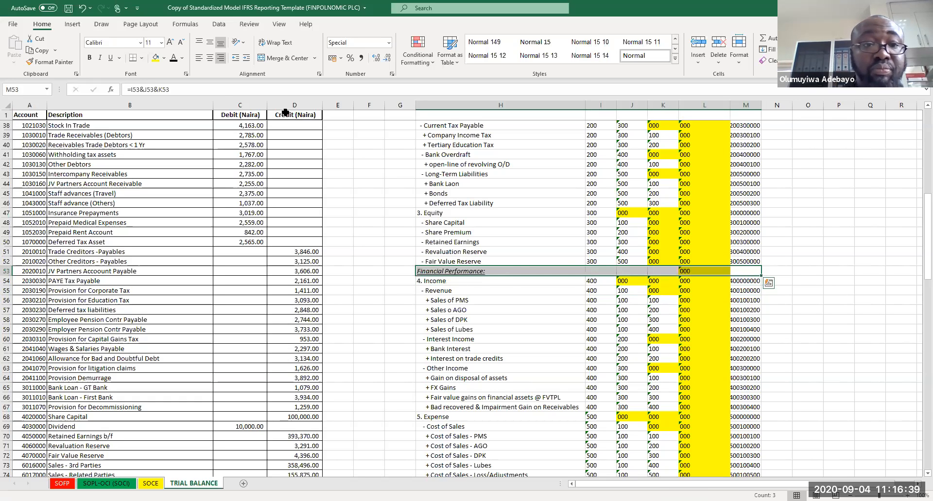
key(ctrl+q)
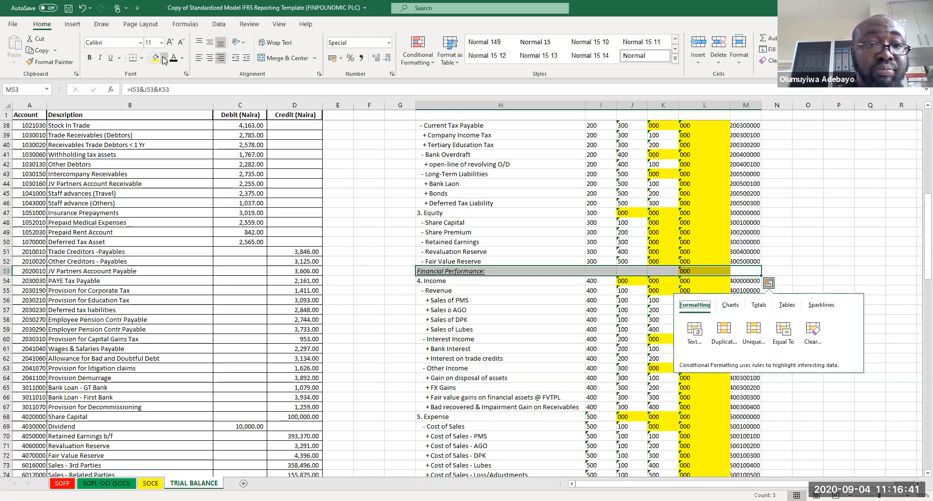
click(164, 57)
click(164, 86)
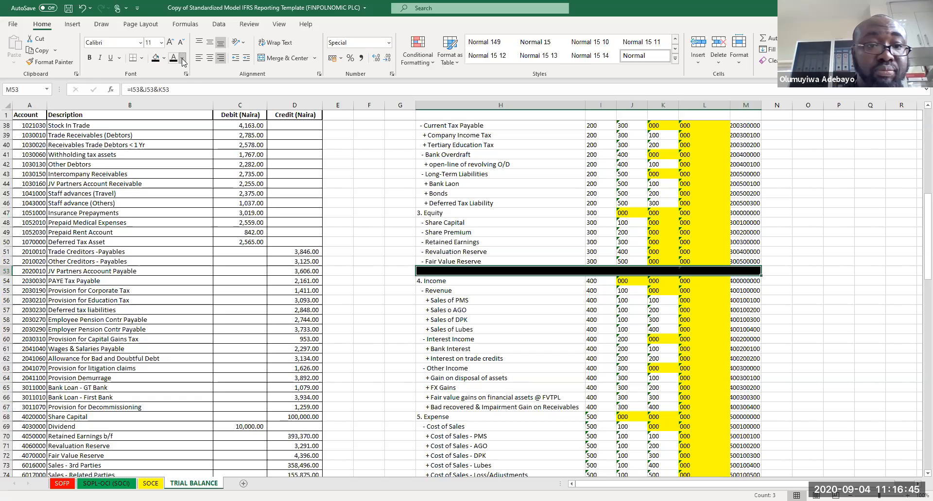
click(183, 59)
click(172, 98)
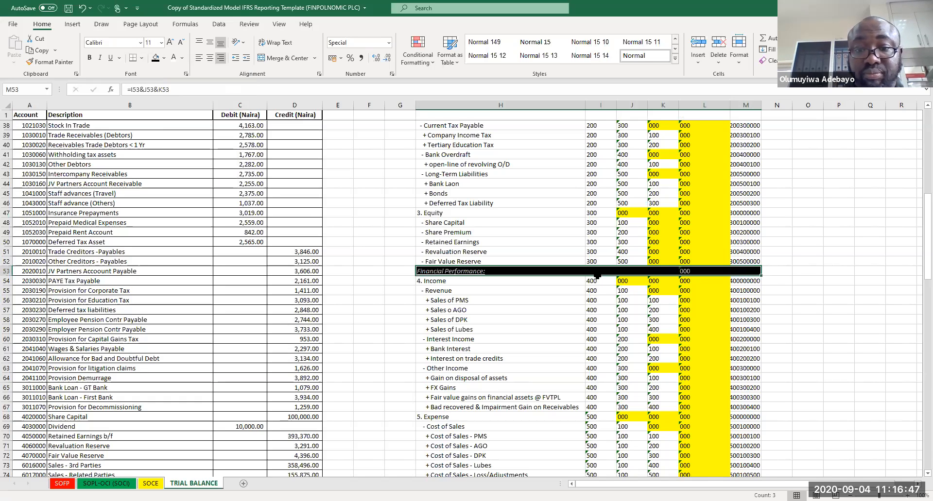
click(169, 41)
click(170, 41)
key(ctrl+b)
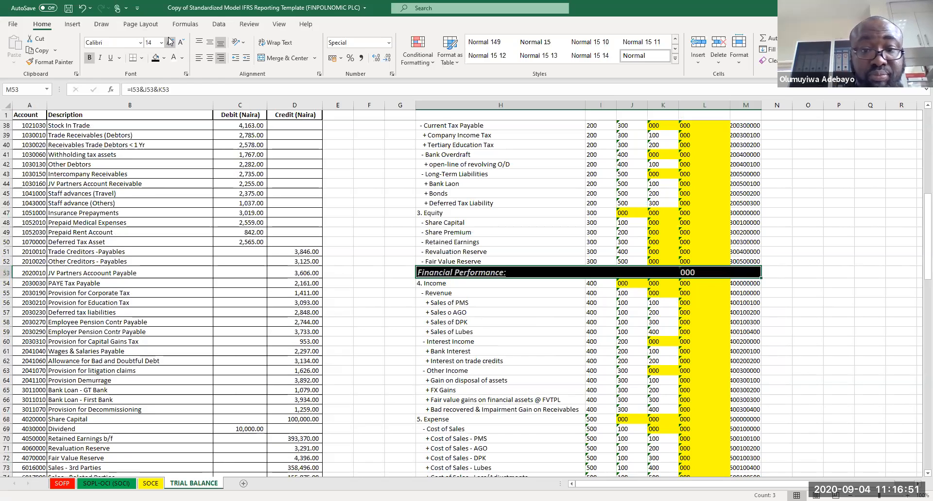
Step: Delete the 000 code from the Financial Performance row's Unit-Class cell
click(829, 336)
click(714, 271)
key(Delete)
Step: Autofit the ACCOUNT CODE column width
key(Page_Up)
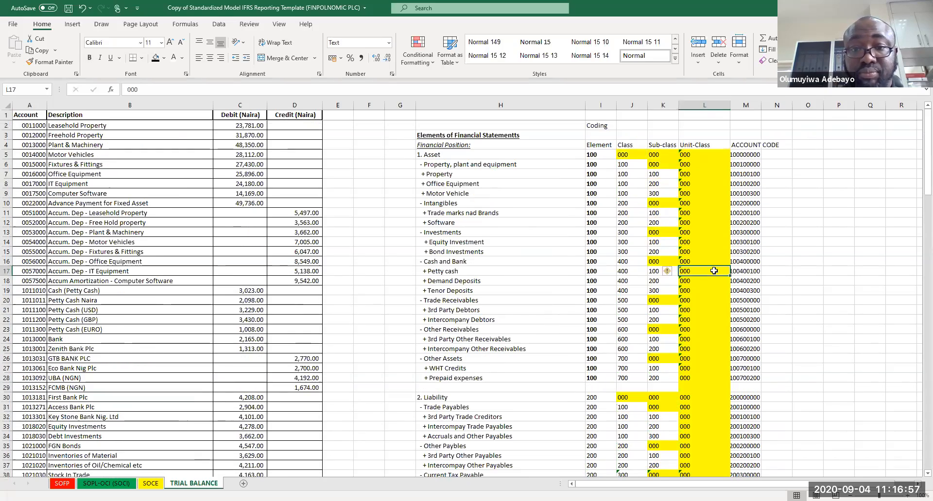
key(Page_Down)
key(Page_Down)
key(Page_Up)
key(Page_Up)
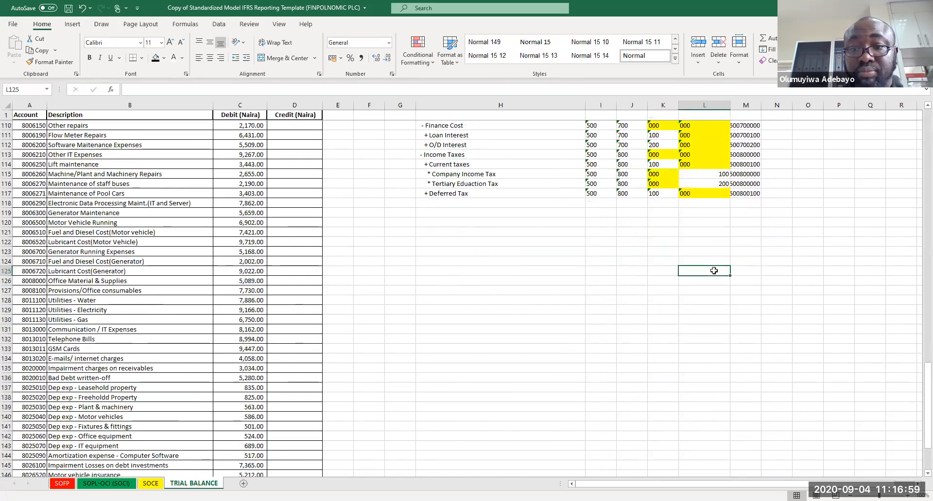
double_click(761, 102)
click(797, 183)
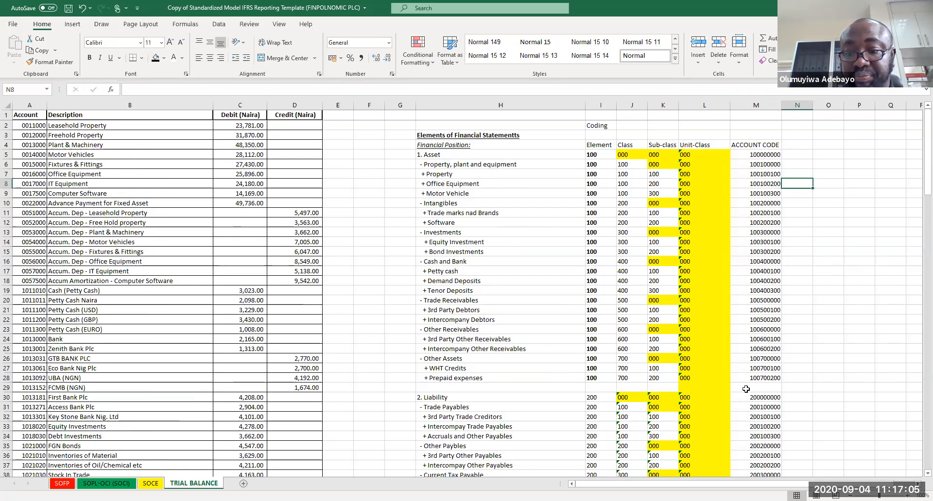
Step: Fill the empty separator row between the asset and liability sections with black
drag(750, 388, 496, 388)
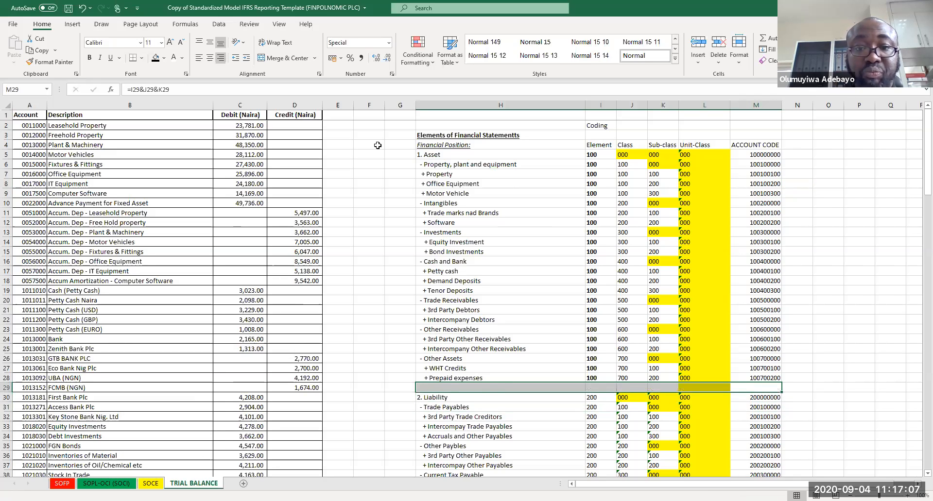
click(156, 58)
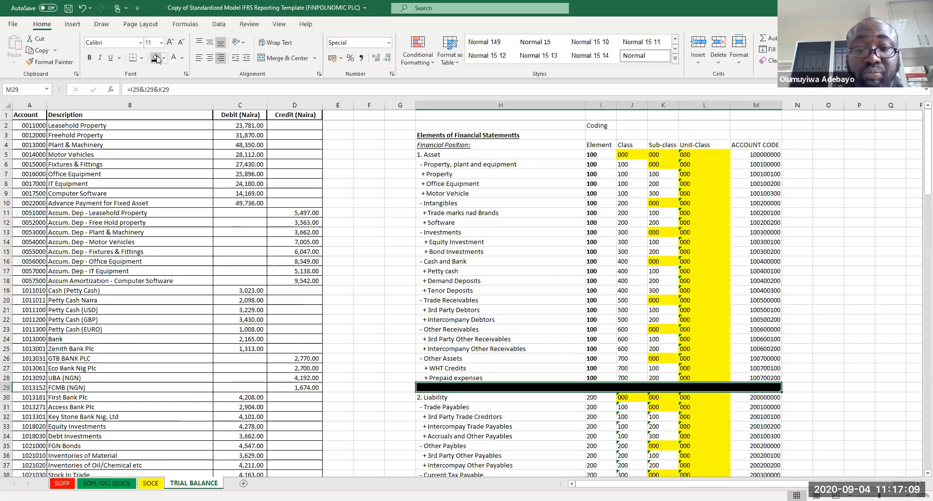
click(538, 197)
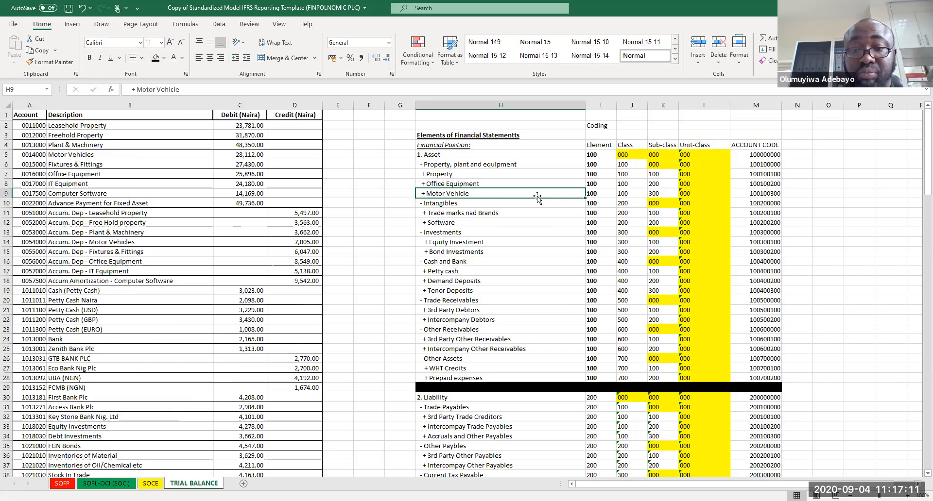
Step: Copy the Equity section and everything below it and paste it one row lower to open a gap above Equity
key(Page_Down)
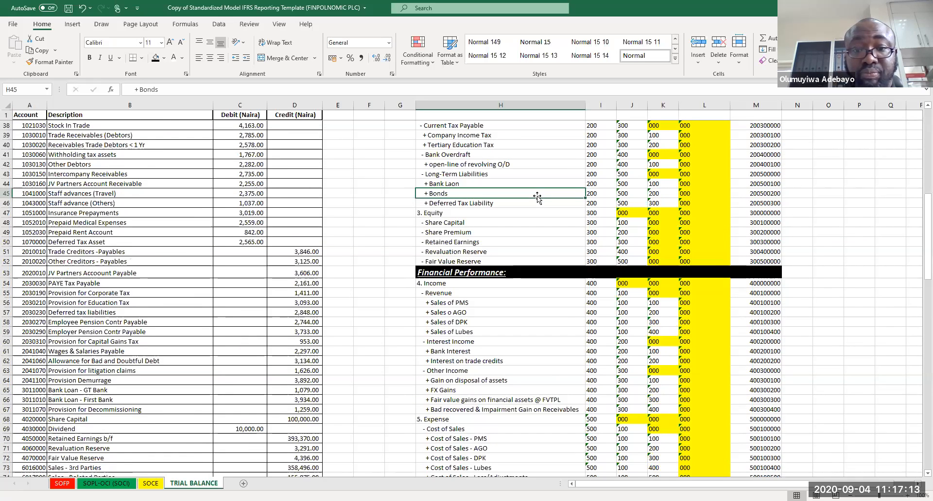
drag(440, 215, 705, 351)
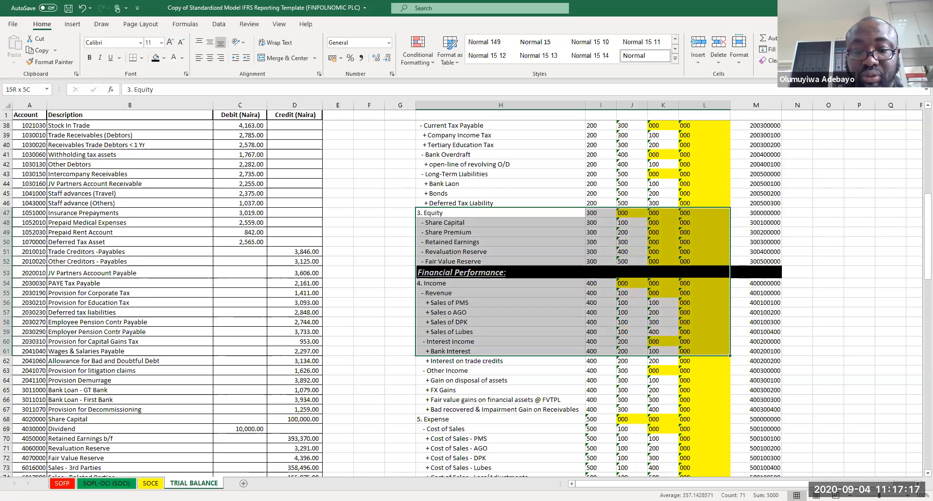
drag(765, 475, 764, 474)
key(ctrl+c)
scroll(648, 420, up, 12)
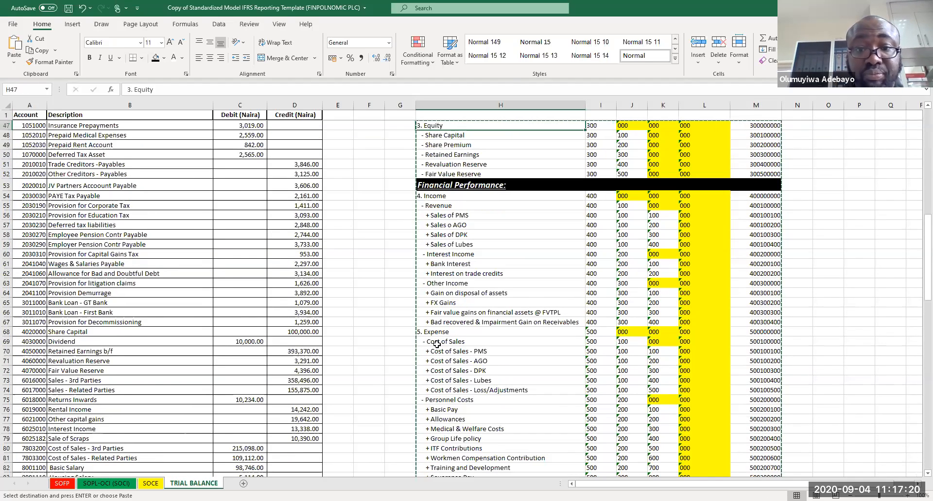
click(426, 136)
key(ctrl+v)
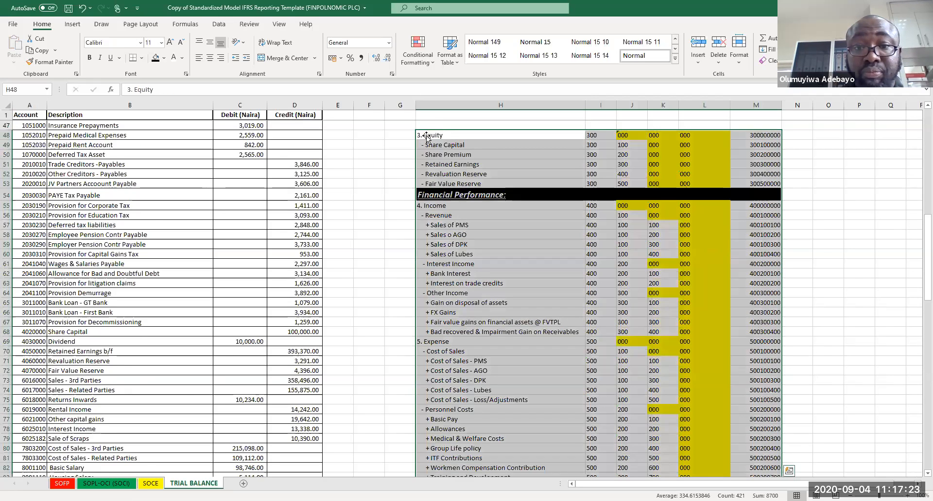
Step: Fill the blank separator row above the Equity section with black
drag(433, 125, 750, 145)
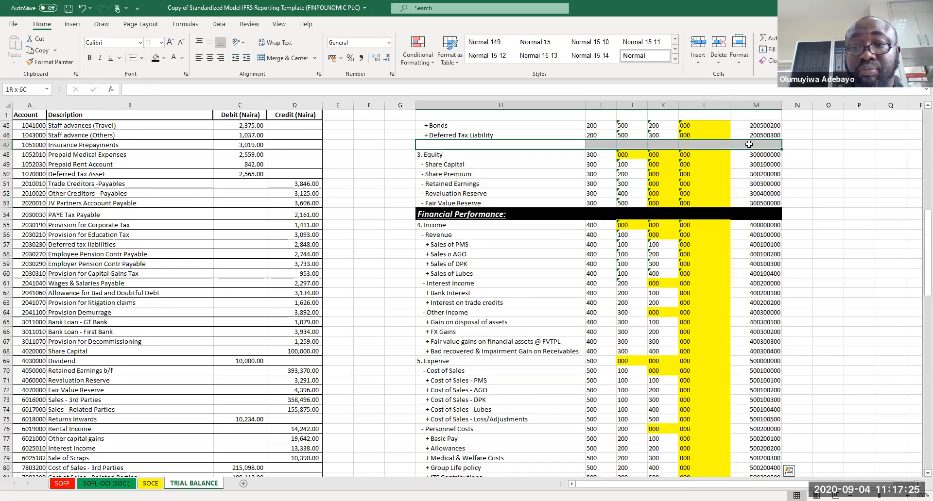
click(156, 58)
click(529, 276)
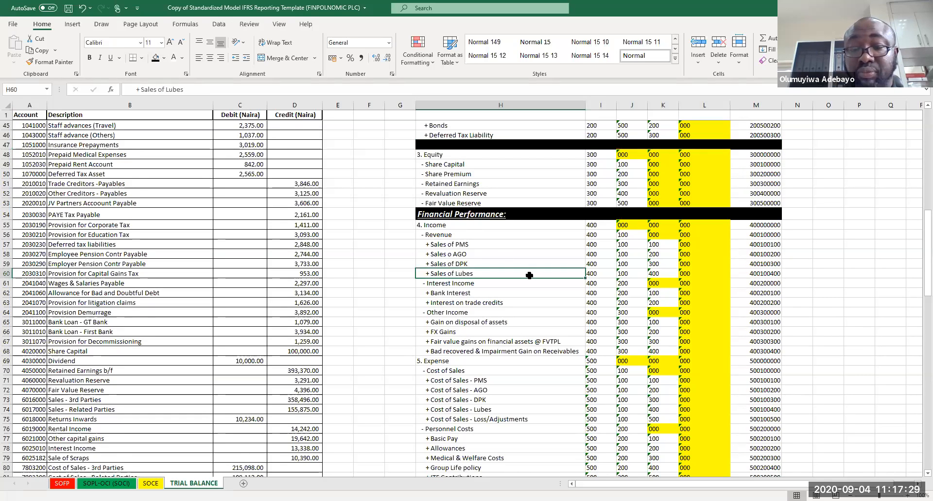
Step: Move the Element, Class, Sub-class, Unit-Class and ACCOUNT CODE header labels up one row into the Coding row
key(Page_Down)
key(Page_Down)
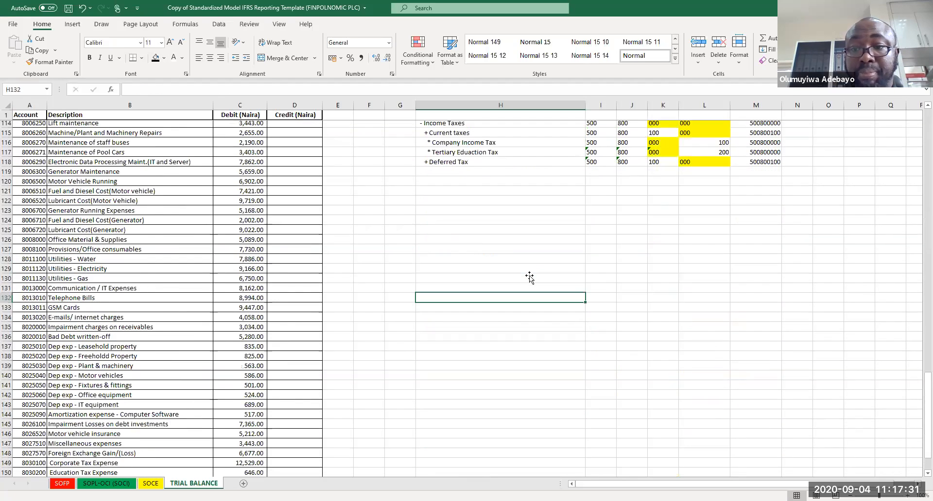
key(Page_Up)
key(Page_Up)
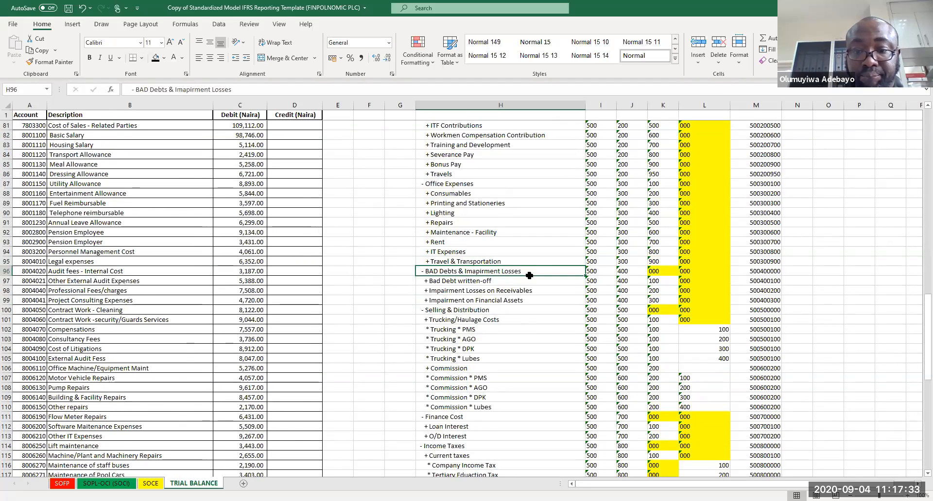
key(Page_Up)
key(Page_Up)
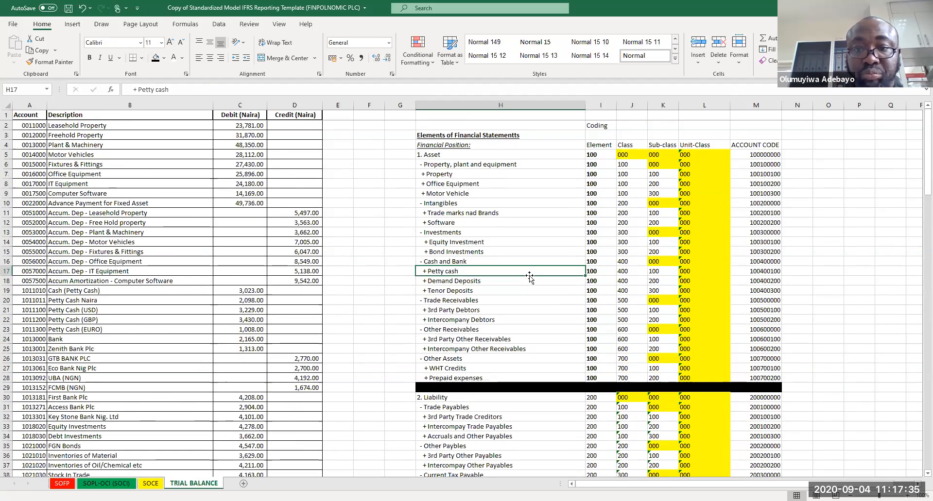
drag(767, 145, 723, 143)
drag(590, 145, 746, 145)
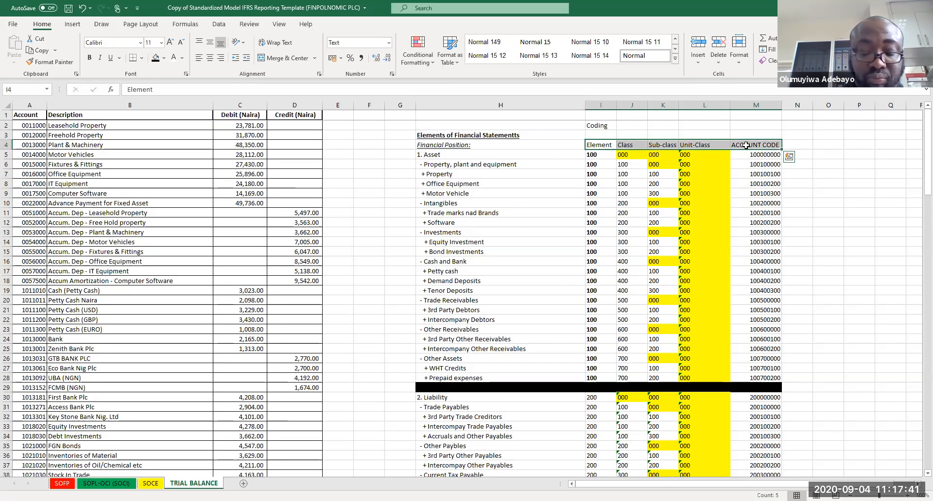
key(ctrl+c)
drag(603, 139, 603, 129)
Step: Format the Financial Position heading row with black fill and white bold 14-point text
drag(518, 146, 757, 144)
key(ctrl+b)
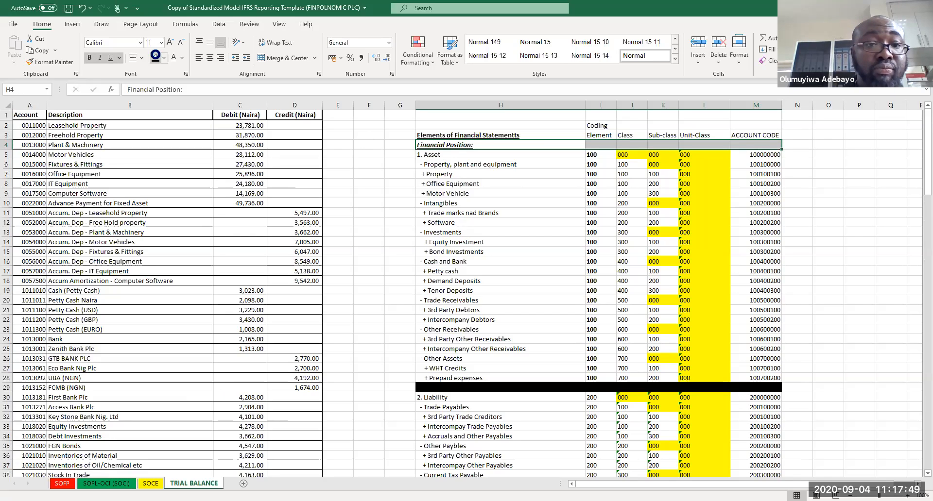
click(155, 55)
click(169, 43)
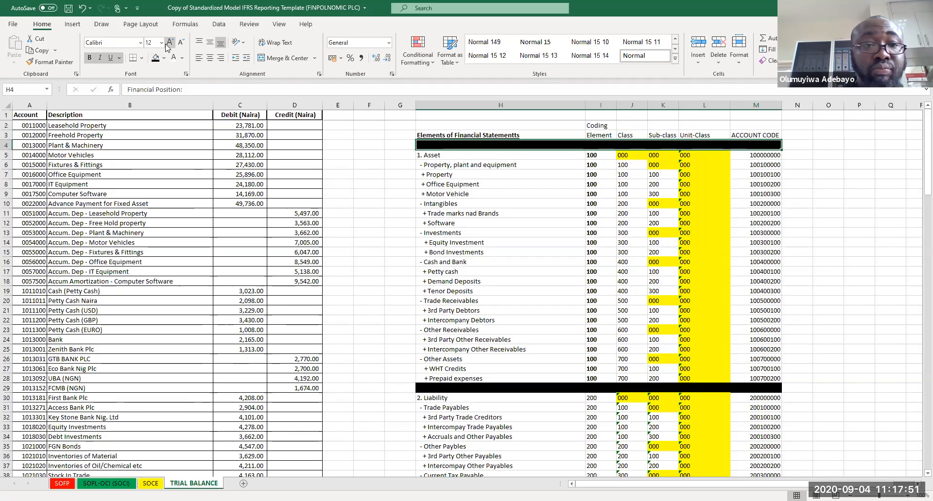
click(174, 59)
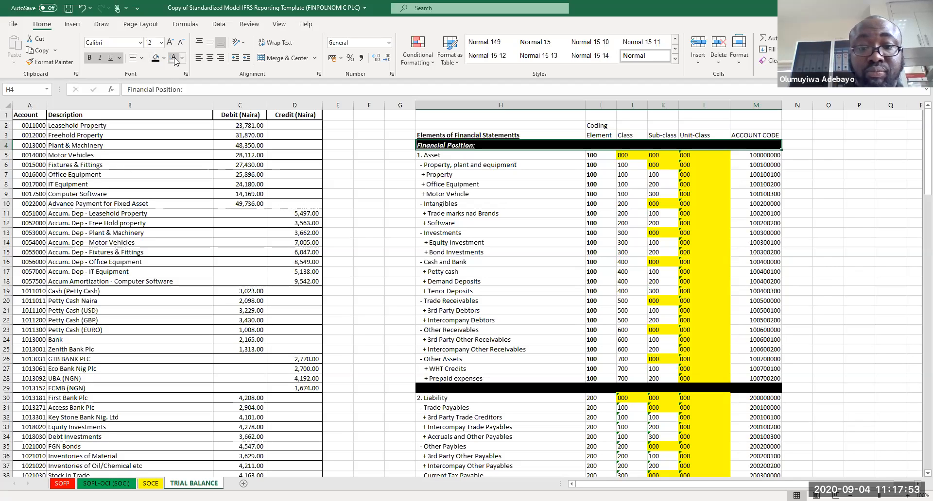
click(169, 43)
click(170, 42)
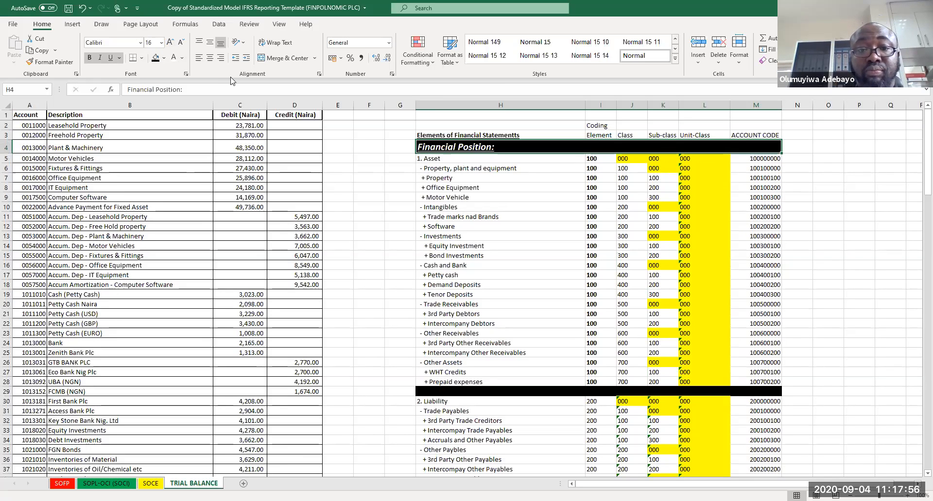
click(180, 44)
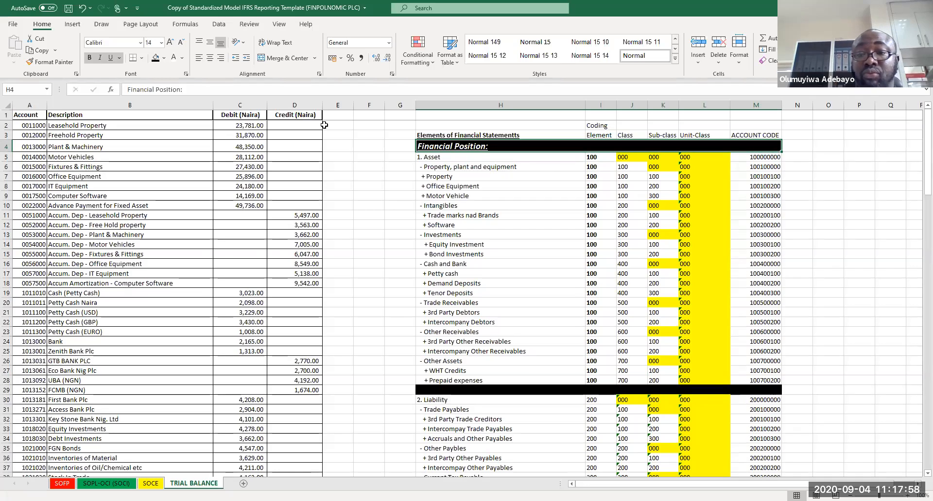
Step: Save the workbook and autofit the Unit-Class column width
click(844, 200)
key(ctrl+s)
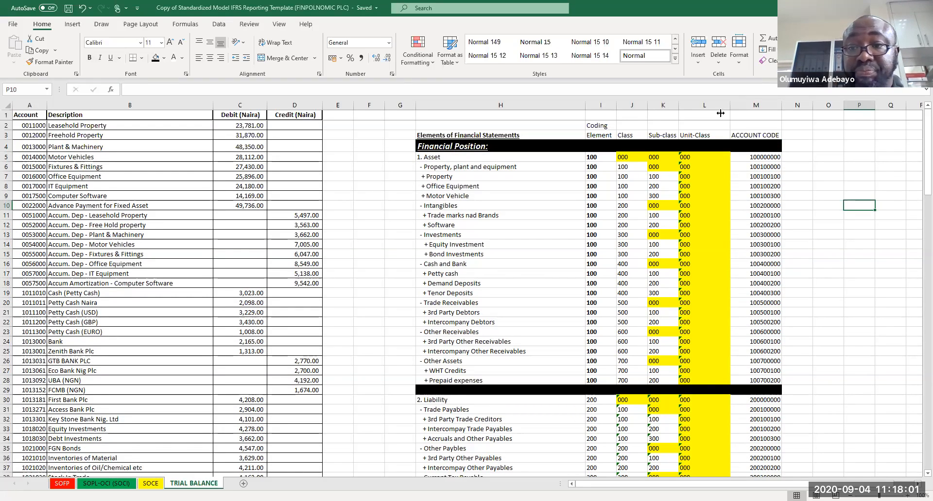
double_click(732, 103)
click(848, 341)
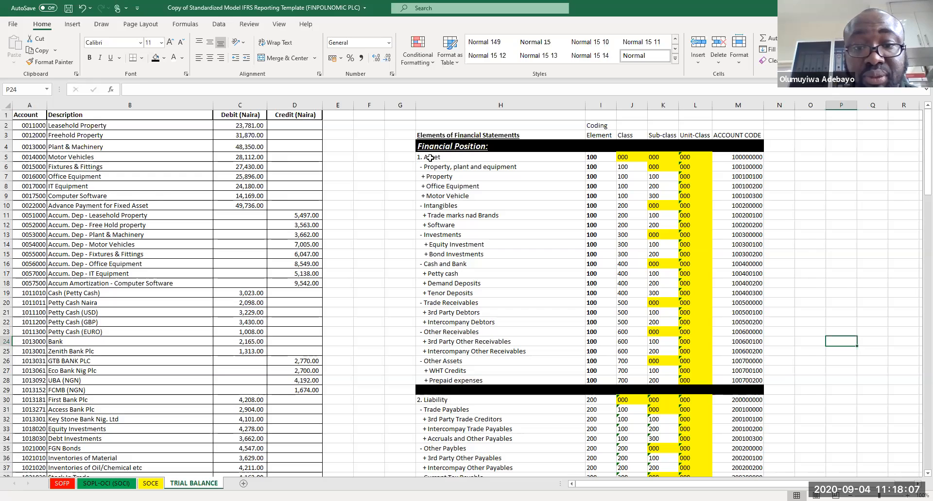
Step: Make the Asset heading and each asset class row (Property, Intangibles, Investments, Cash, Receivables, Other Assets) bold red text
drag(430, 158, 740, 157)
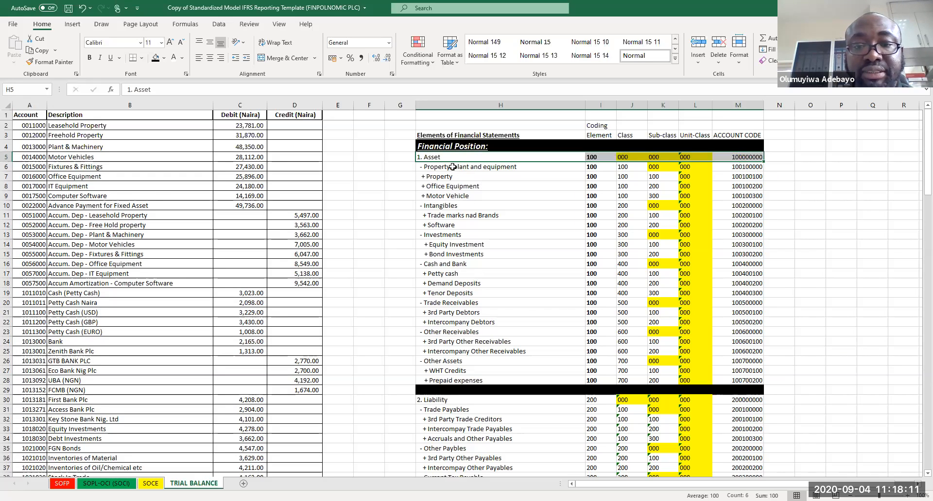
drag(464, 168, 740, 167)
drag(461, 206, 733, 206)
ctrl+drag(466, 234, 739, 234)
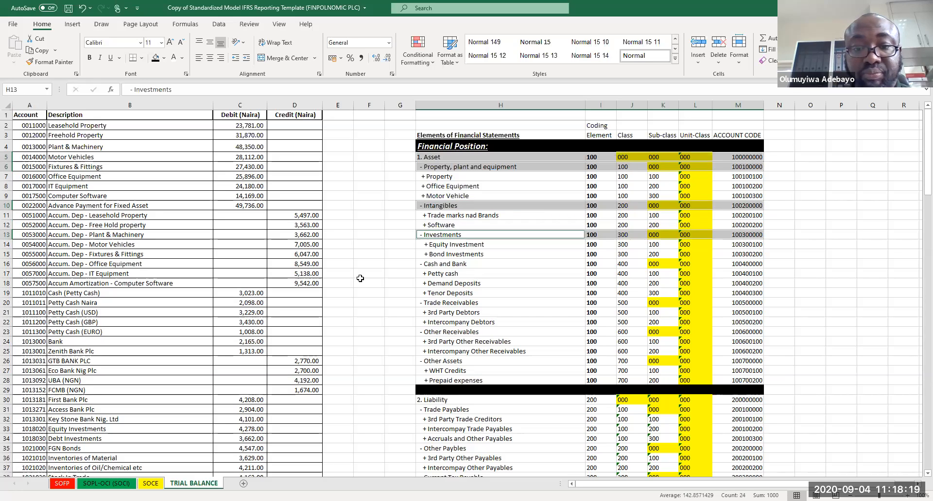
ctrl+drag(434, 264, 758, 263)
ctrl+drag(428, 302, 751, 302)
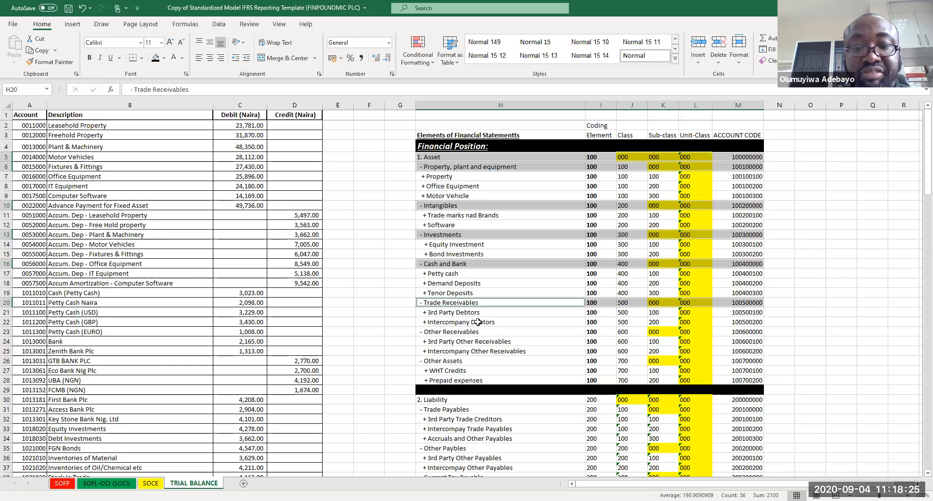
ctrl+drag(515, 334, 723, 334)
ctrl+drag(457, 362, 745, 361)
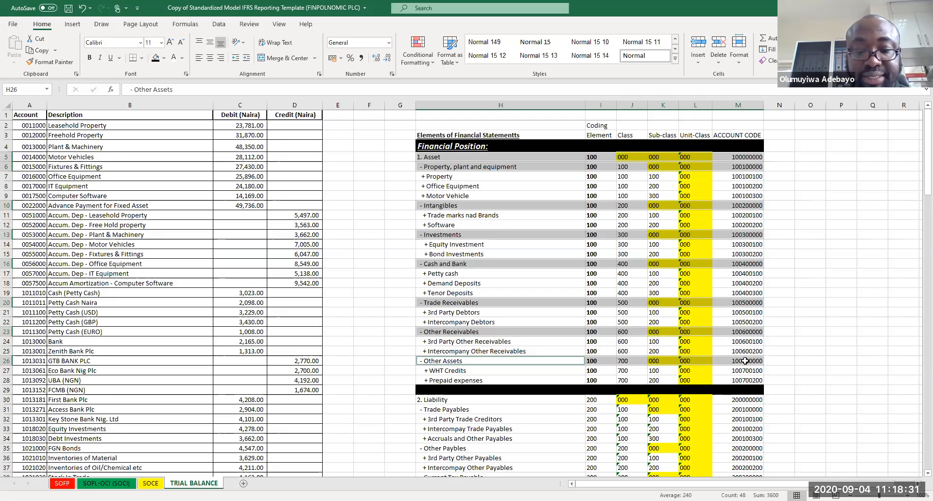
key(ctrl+b)
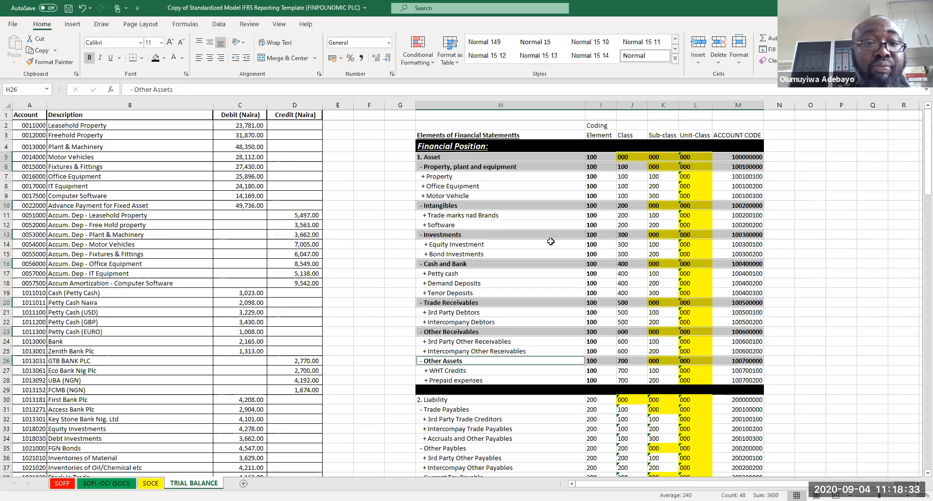
click(182, 58)
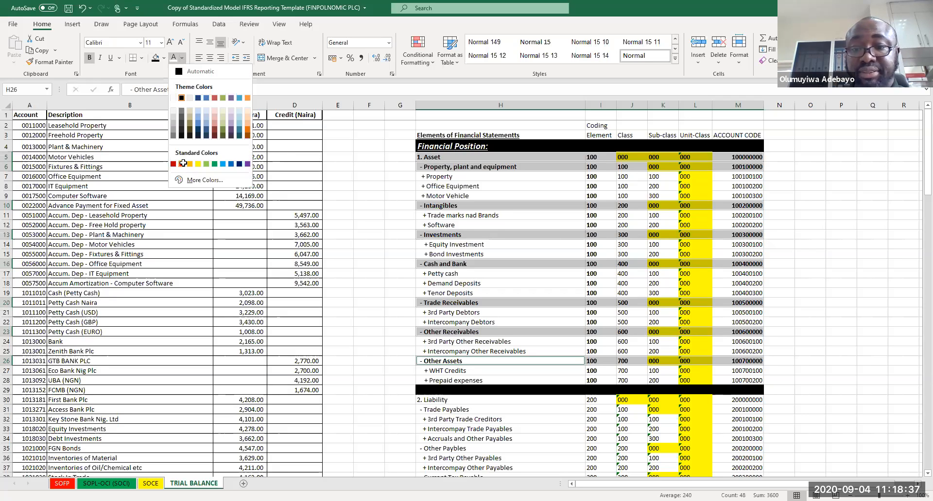
click(183, 164)
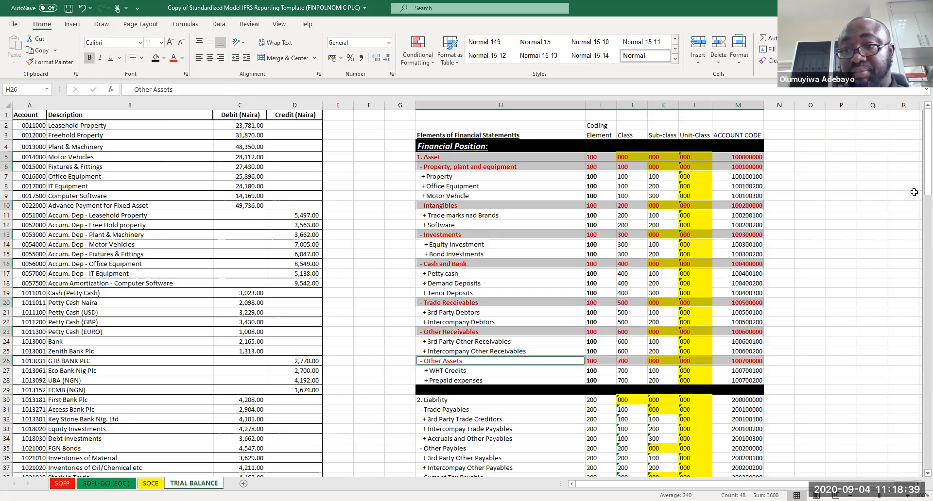
Step: Make the Liability heading and each liability class row bold with red text
drag(919, 187, 926, 232)
drag(419, 214, 748, 219)
drag(427, 222, 725, 221)
drag(449, 261, 749, 264)
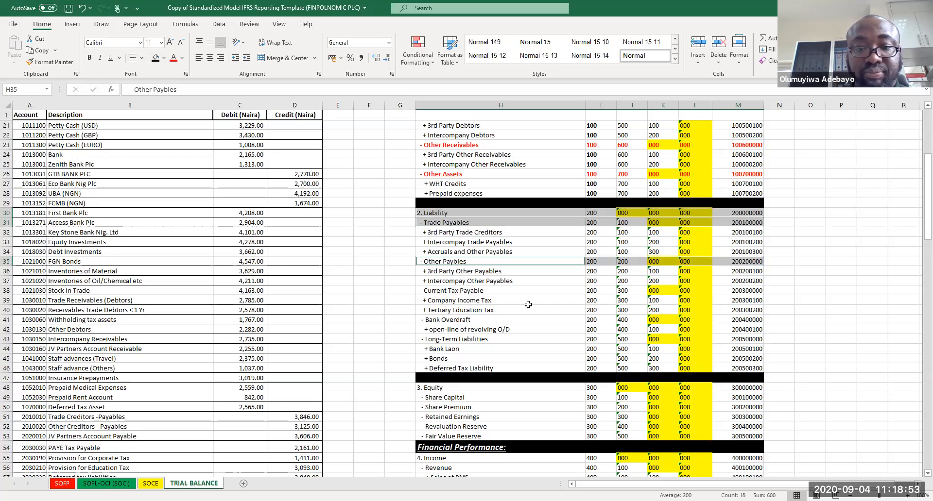
drag(448, 290, 730, 288)
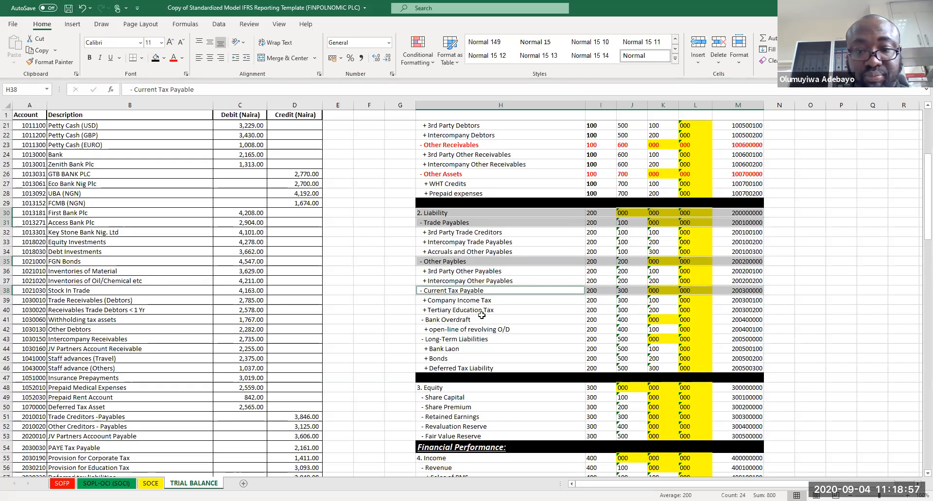
drag(481, 318, 743, 319)
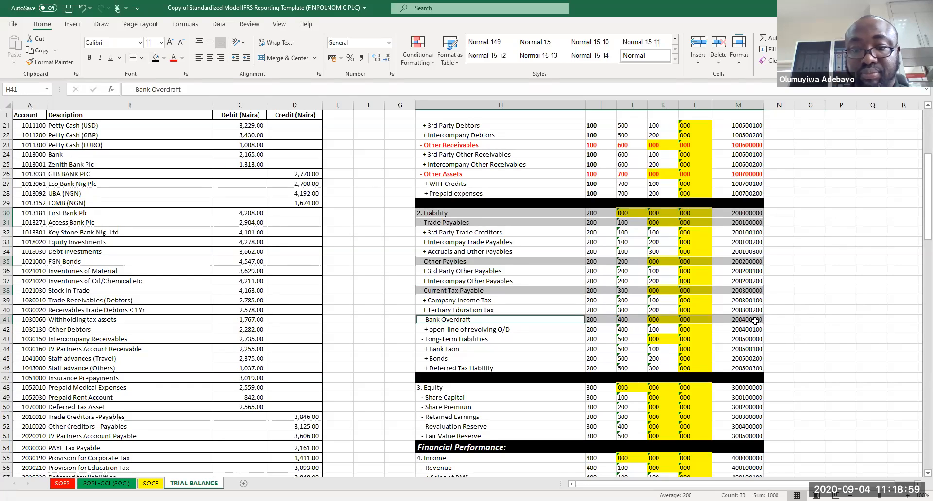
drag(541, 339, 742, 339)
key(ctrl+b)
click(174, 59)
click(477, 271)
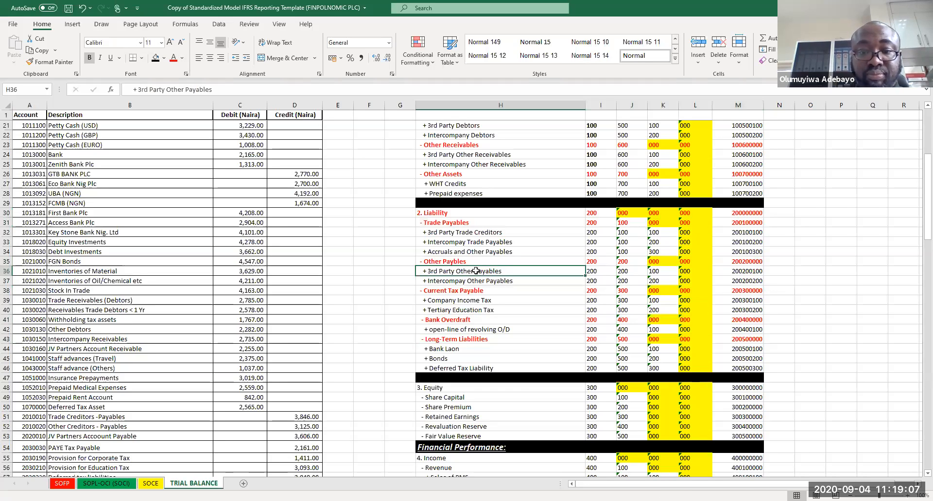
Step: Make the Equity heading row bold with red text
key(Down)
key(Down)
key(Down)
key(Down)
key(Down)
key(Down)
key(Down)
key(Down)
key(Down)
key(Down)
key(Down)
key(Down)
key(Down)
key(Down)
key(Down)
key(Down)
key(Down)
key(Down)
key(Down)
key(Down)
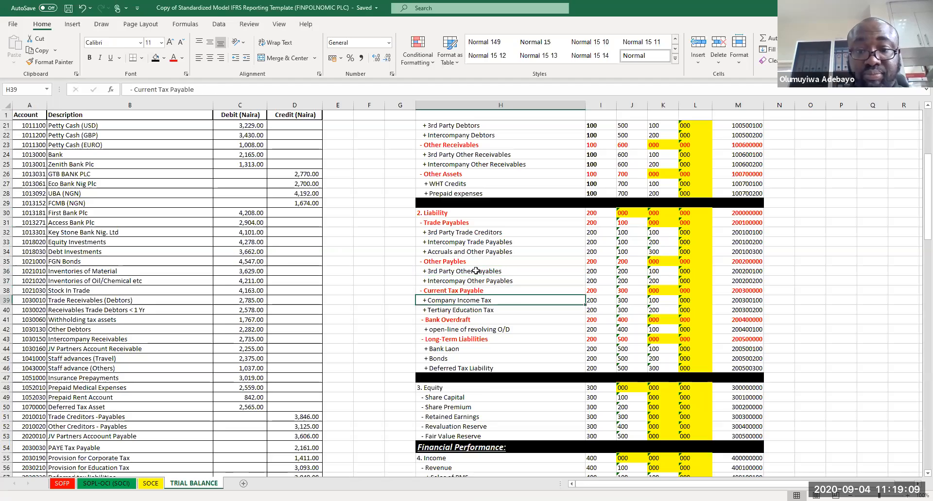
key(Down)
key(Down)
key(Down)
key(Down)
key(Down)
key(Down)
key(Down)
key(Down)
key(Down)
key(Down)
key(Down)
key(Down)
key(Down)
key(Down)
key(Down)
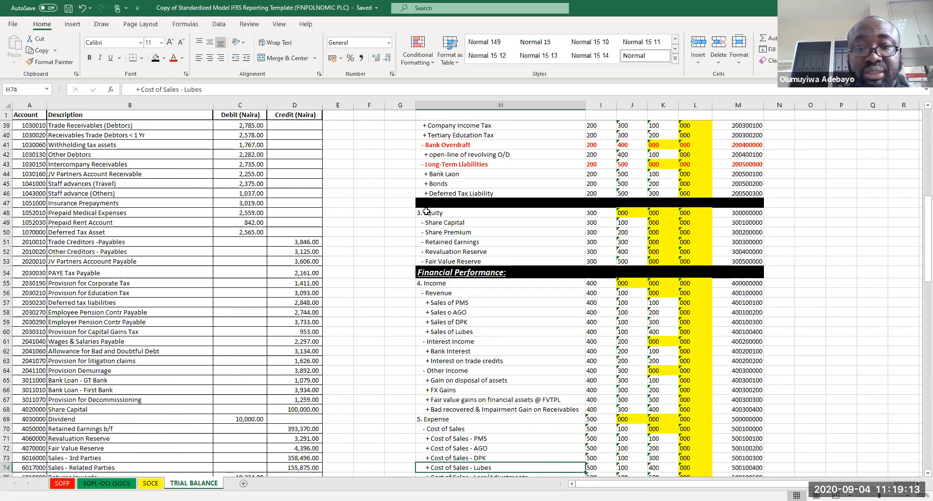
drag(426, 212, 739, 217)
key(ctrl+b)
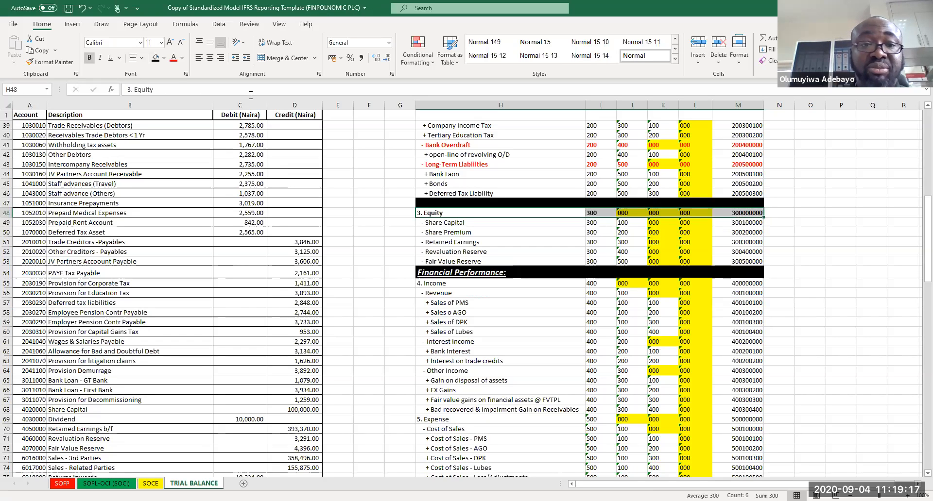
click(175, 60)
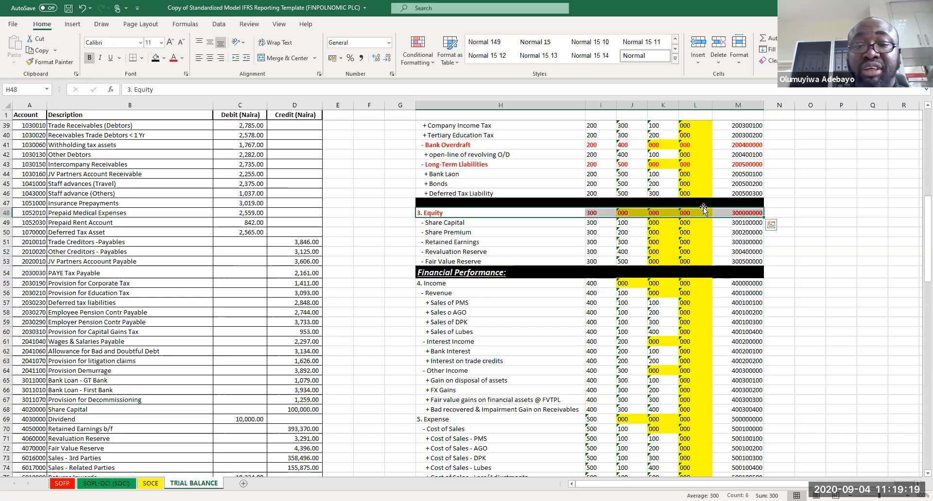
Step: Make the Income heading and the Revenue, Interest Income and Other Income rows bold red text, and save the workbook
click(598, 322)
drag(445, 286, 743, 294)
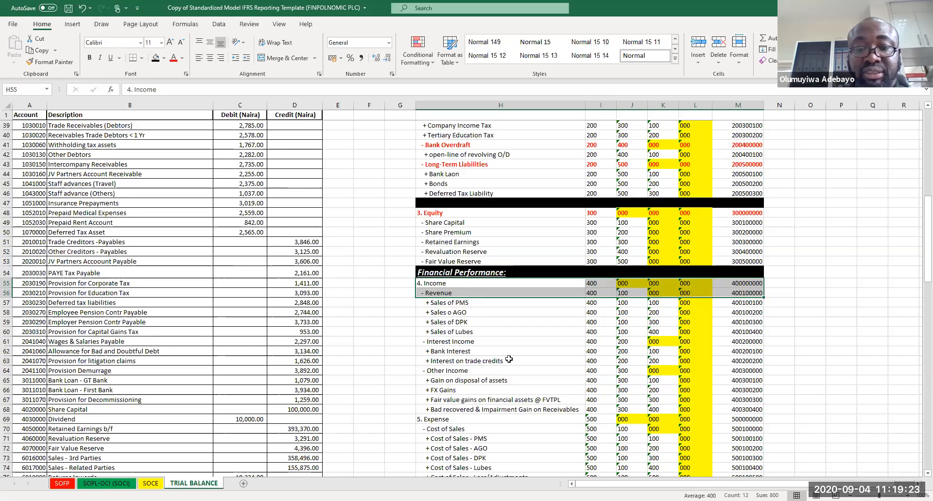
drag(476, 343, 739, 343)
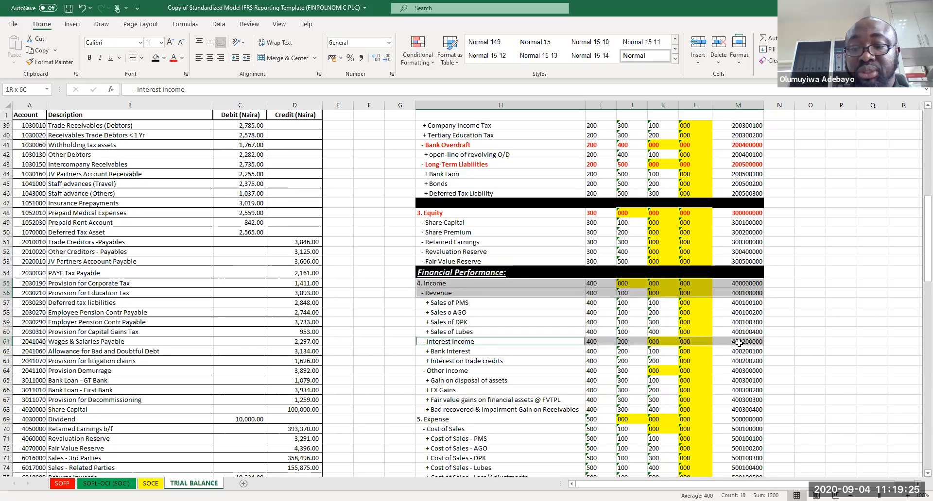
drag(473, 371, 748, 370)
key(ctrl+b)
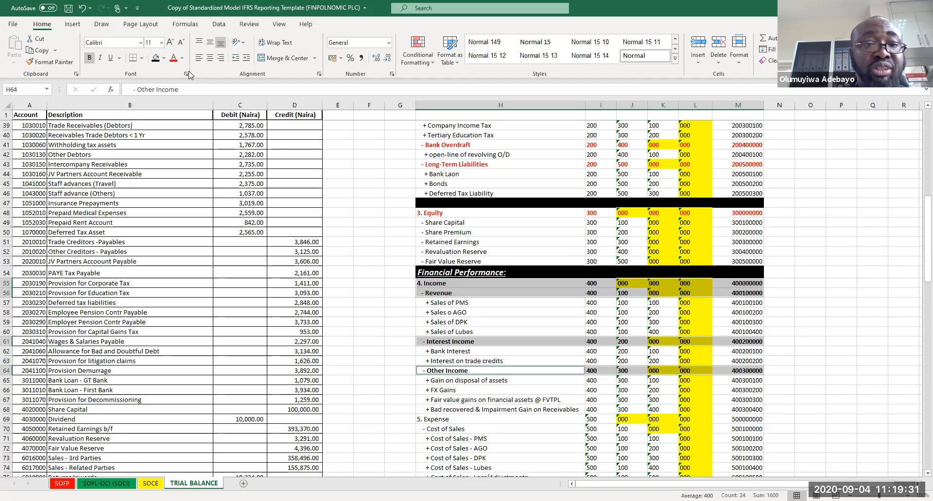
click(173, 57)
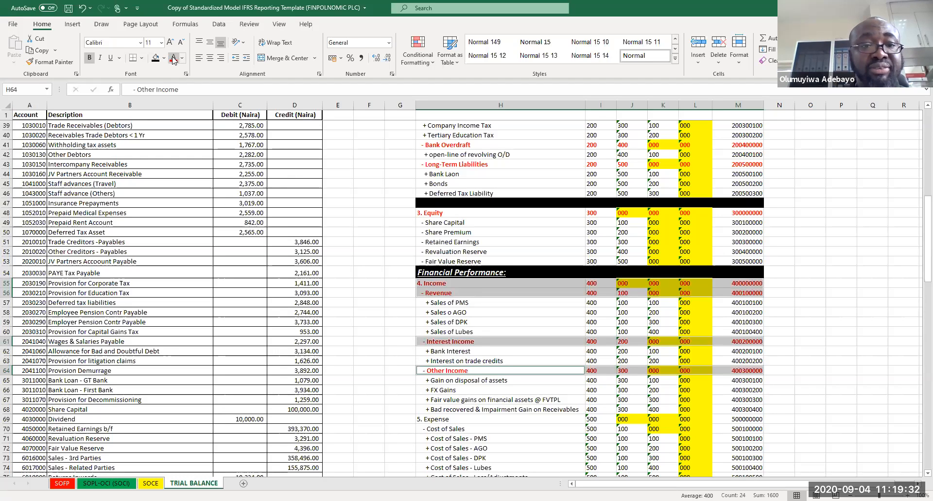
click(478, 235)
key(ctrl+s)
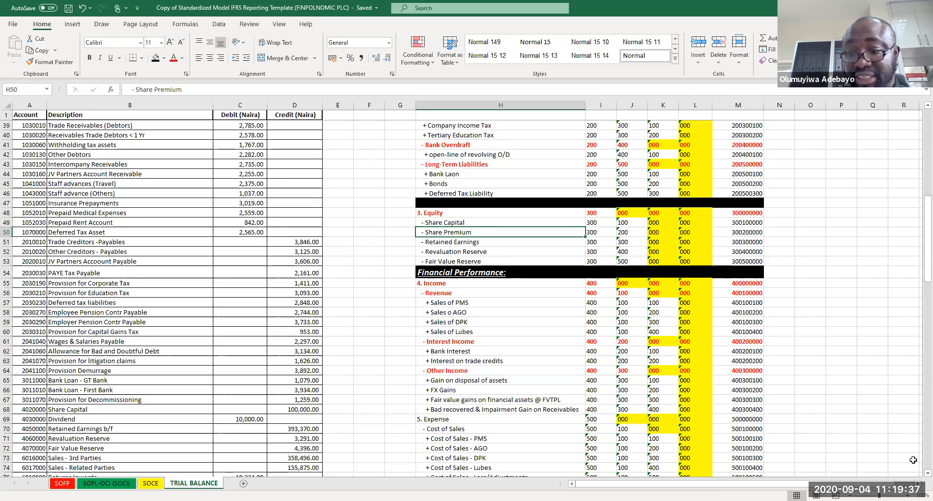
Step: Make the Expense heading and the Cost of Sales, Personnel Costs and Office Expenses rows bold with red text
scroll(917, 477, down, 6)
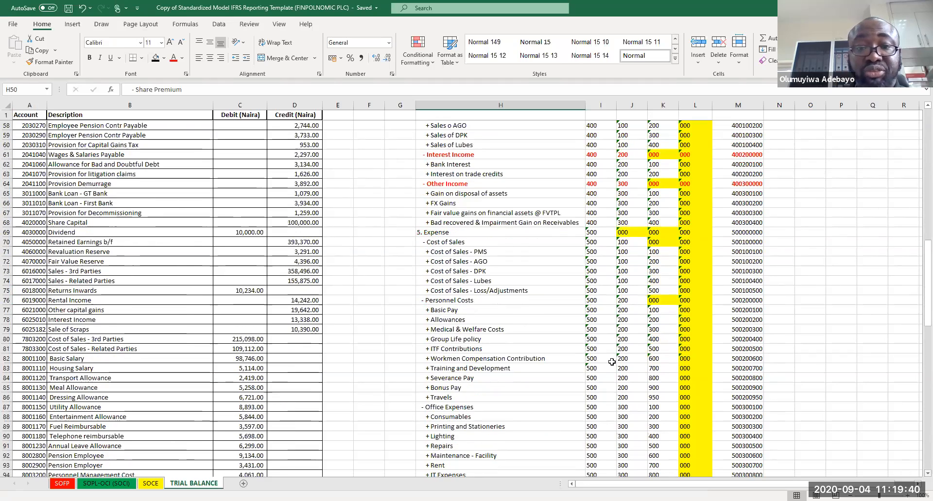
drag(421, 233, 761, 244)
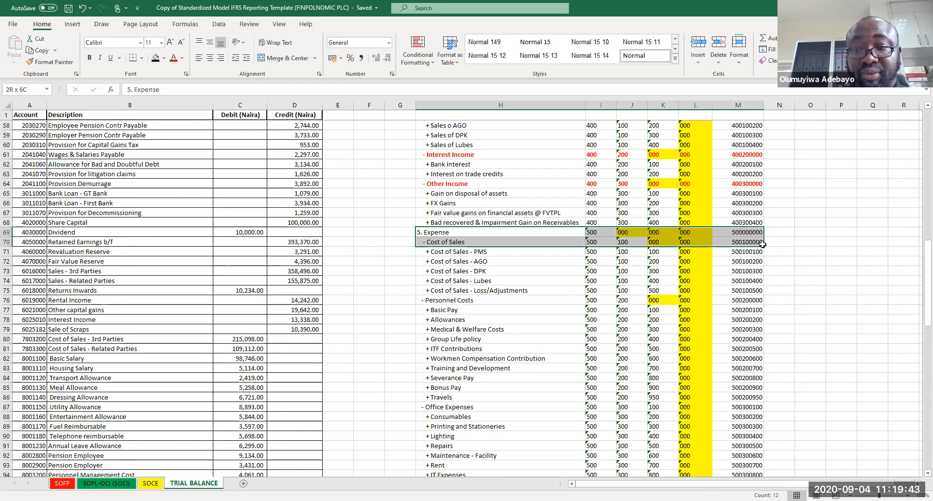
drag(437, 300, 744, 300)
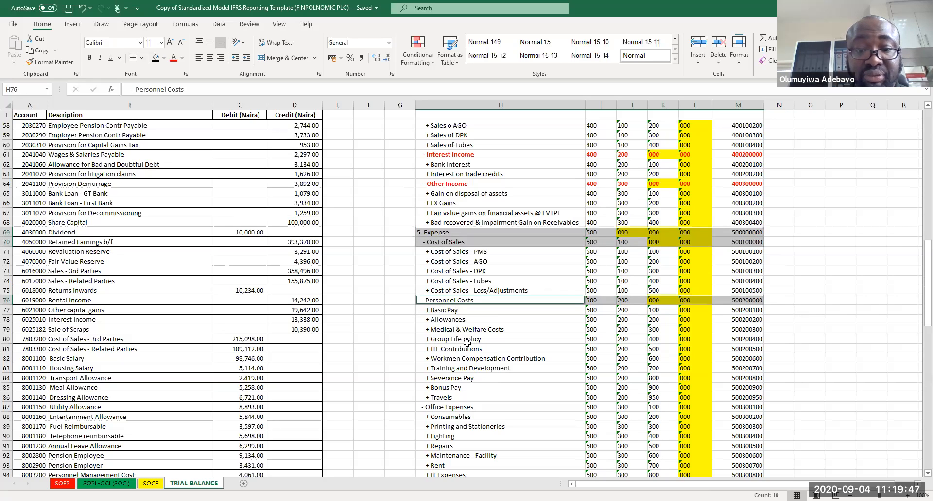
drag(427, 408, 754, 408)
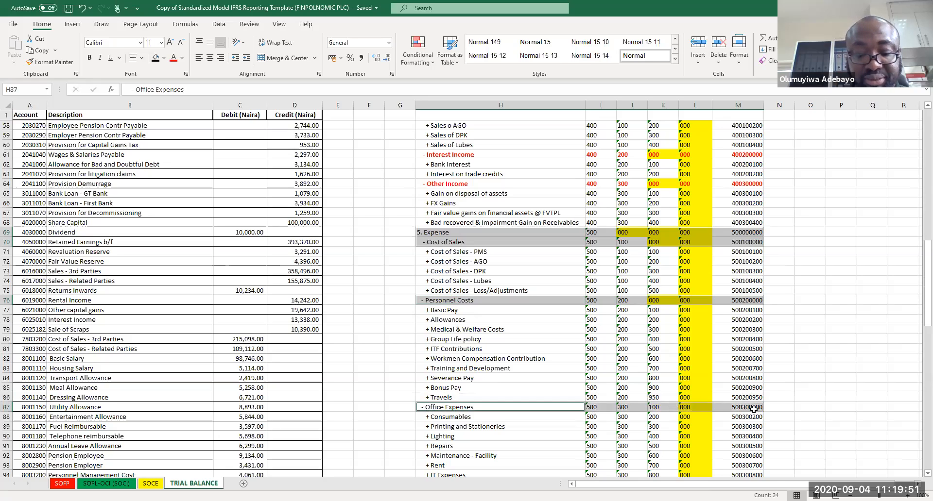
key(ctrl+b)
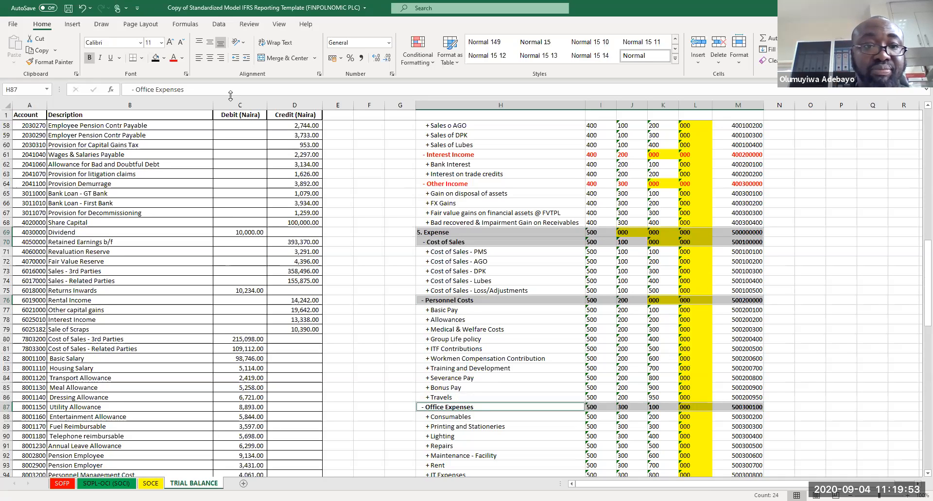
click(173, 58)
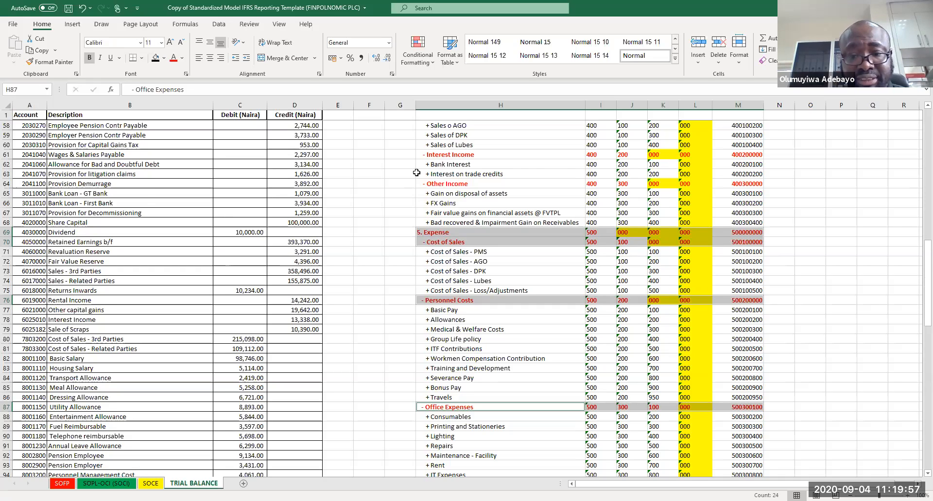
Step: Make the BAD Debts, Selling & Distribution, Trucking/Haulage Costs, Commission, Finance Cost, Income Taxes and Current taxes rows bold red
key(Down)
key(Down)
key(Down)
key(Down)
key(Down)
key(Down)
key(Down)
key(Down)
key(Down)
key(Down)
key(Down)
key(Down)
key(Down)
key(Down)
key(Down)
key(Down)
key(Down)
key(Down)
key(Down)
key(Down)
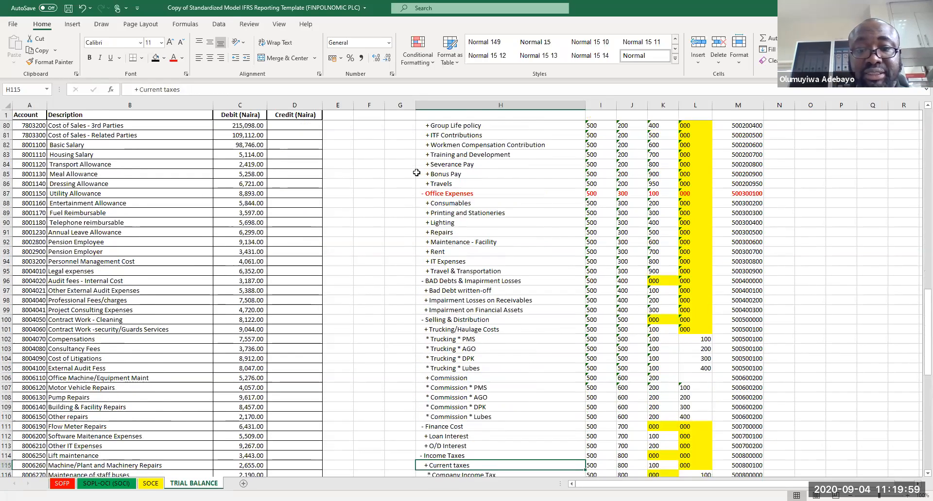
scroll(416, 172, down, 2)
drag(433, 242, 730, 241)
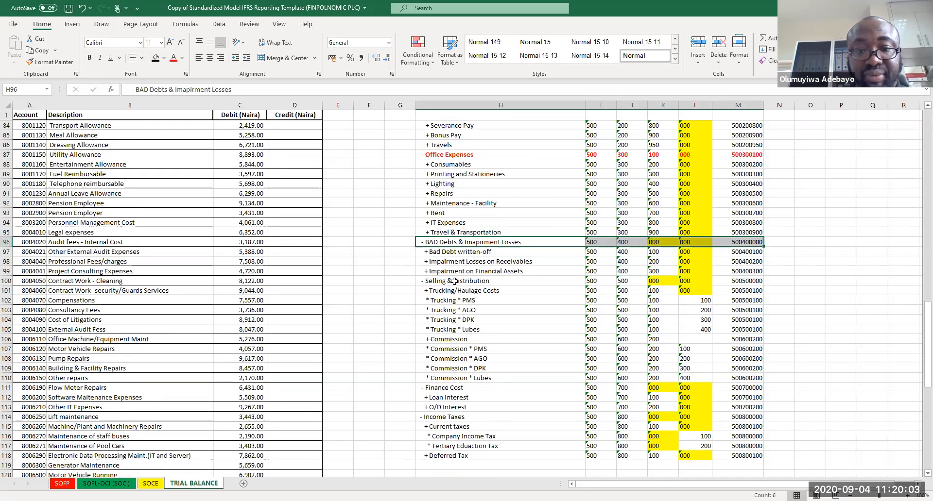
drag(453, 283, 733, 284)
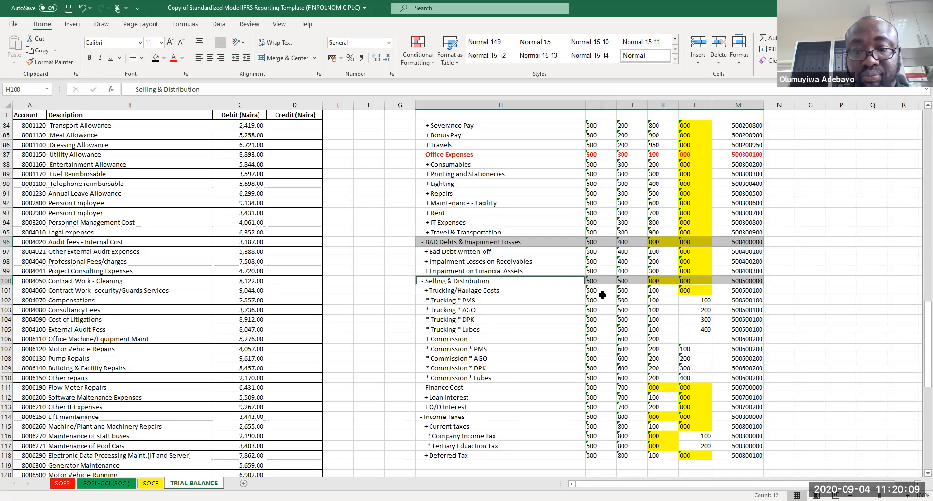
drag(576, 291, 728, 291)
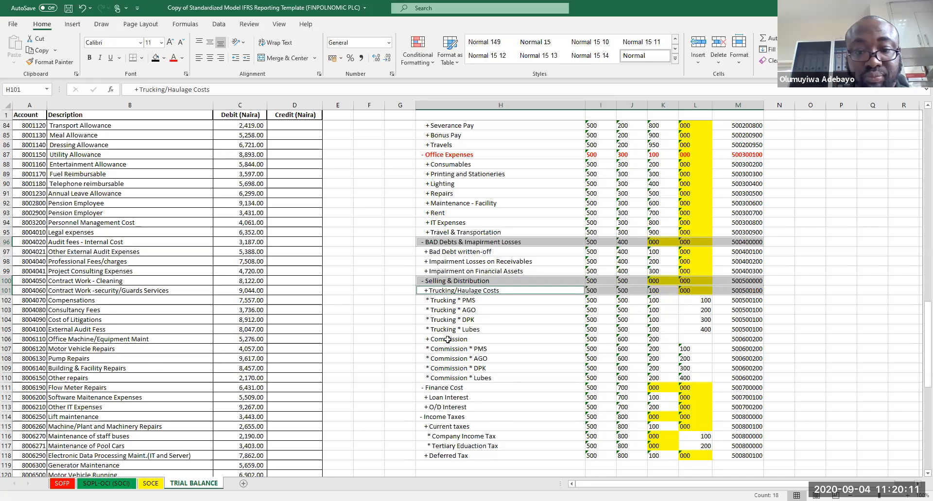
drag(446, 341, 732, 340)
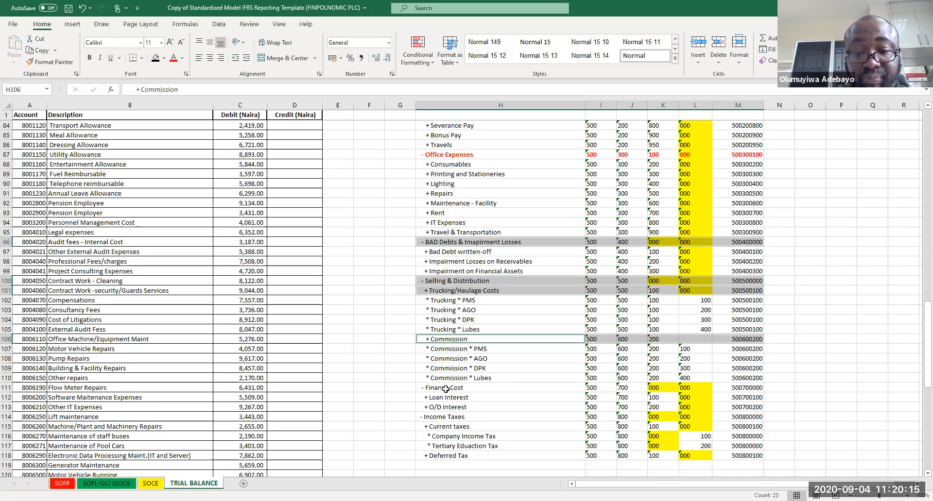
drag(448, 389, 735, 386)
drag(467, 417, 738, 414)
drag(430, 428, 753, 428)
key(ctrl+b)
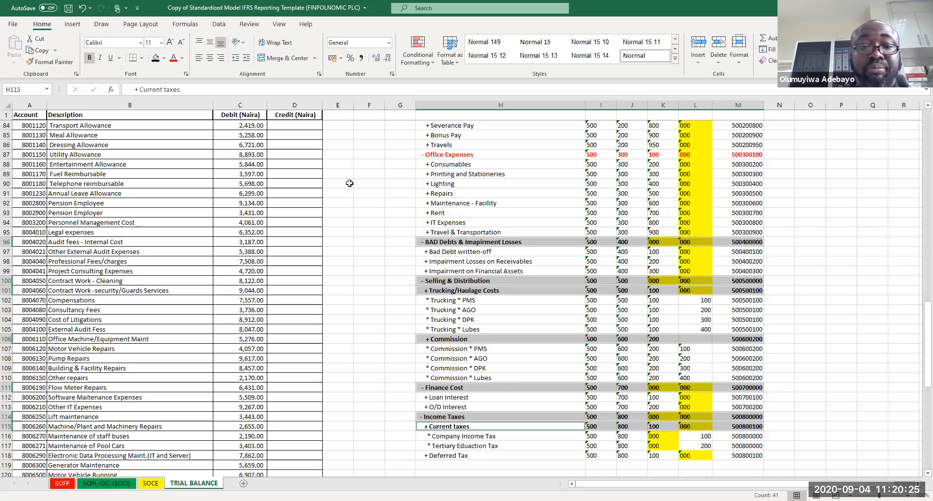
click(174, 58)
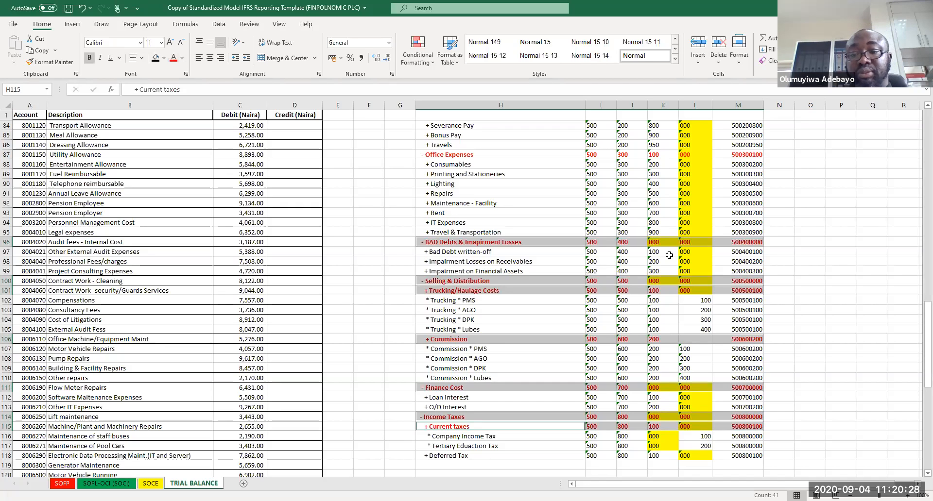
click(845, 289)
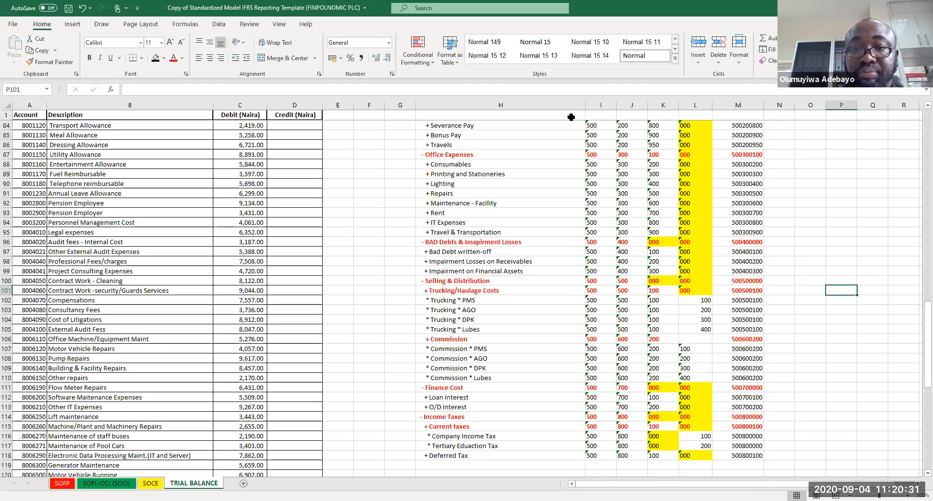
Step: Left-align all cells in the coding columns I through M
click(600, 104)
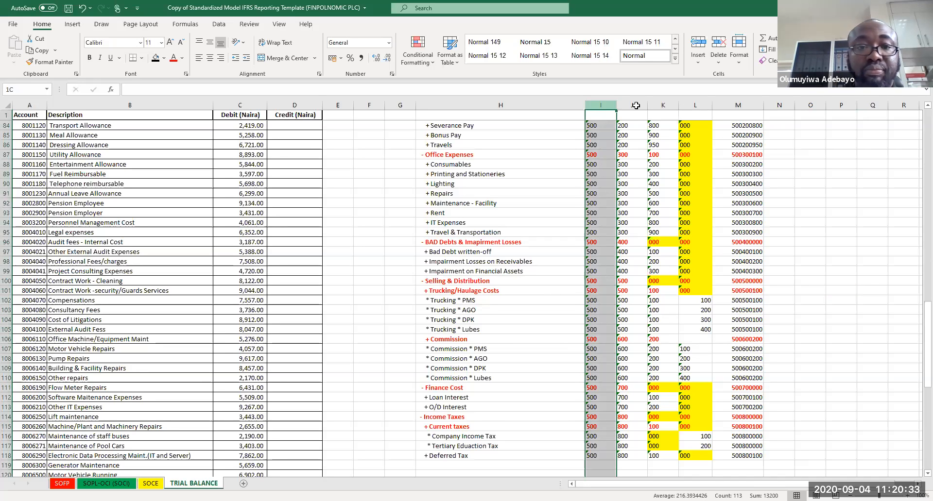
drag(636, 105, 738, 105)
click(199, 58)
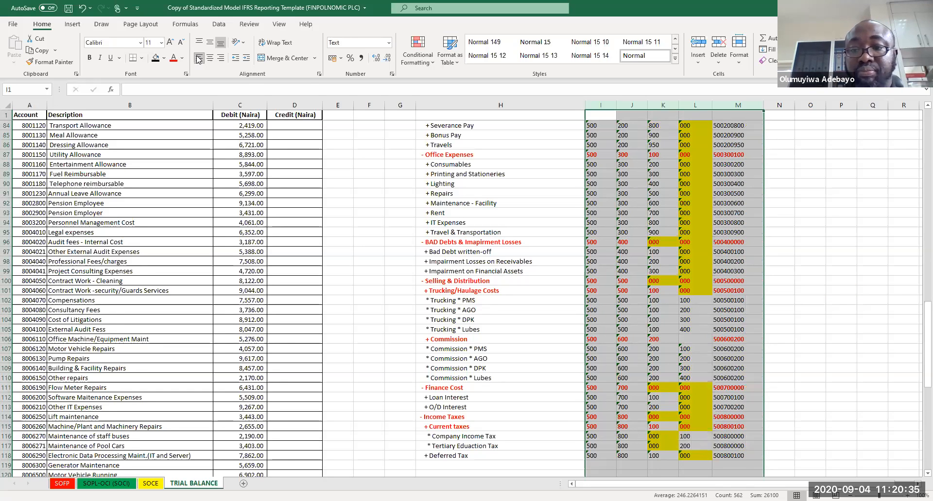
click(846, 192)
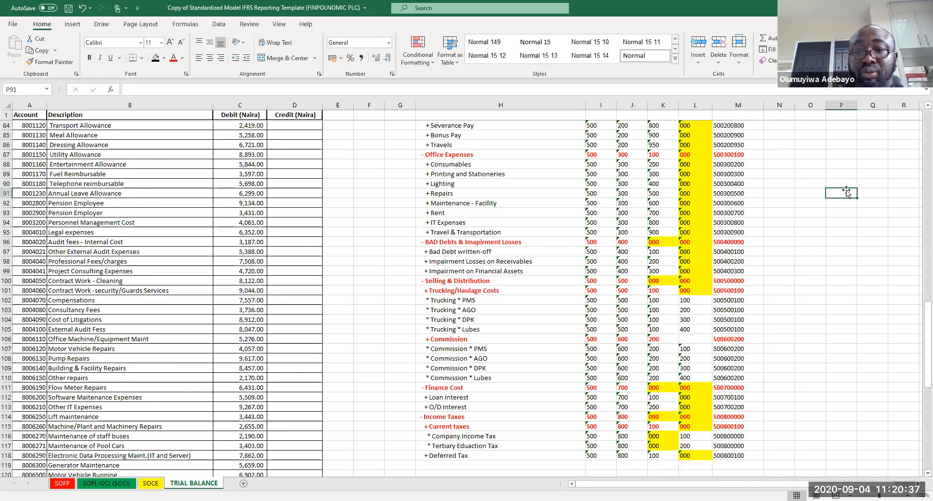
Step: Bold the Coding title and column heading rows, and merge and center Coding across the coding columns
key(Page_Up)
key(Page_Up)
key(Page_Up)
drag(751, 137, 596, 127)
key(ctrl+b)
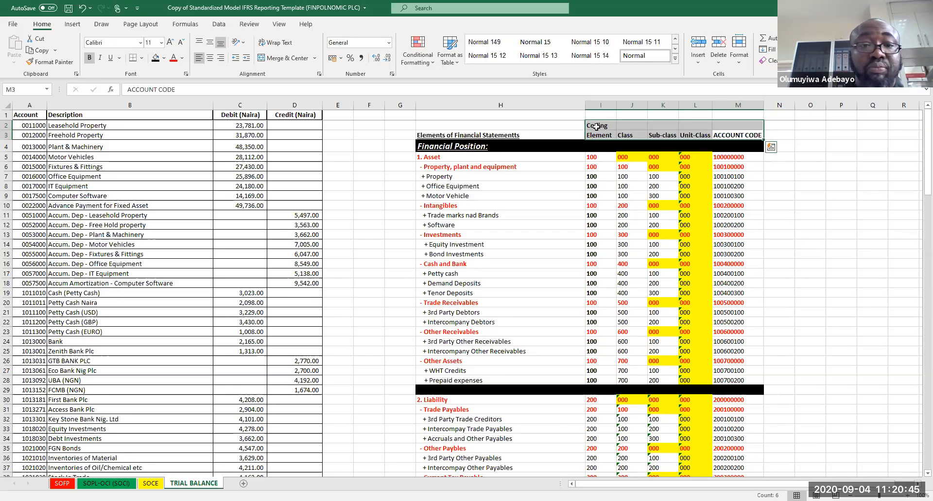
click(596, 126)
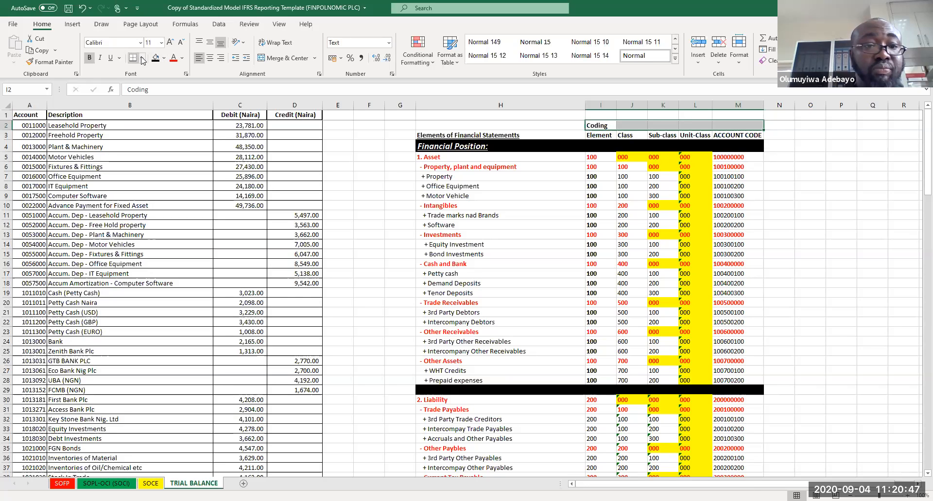
click(289, 58)
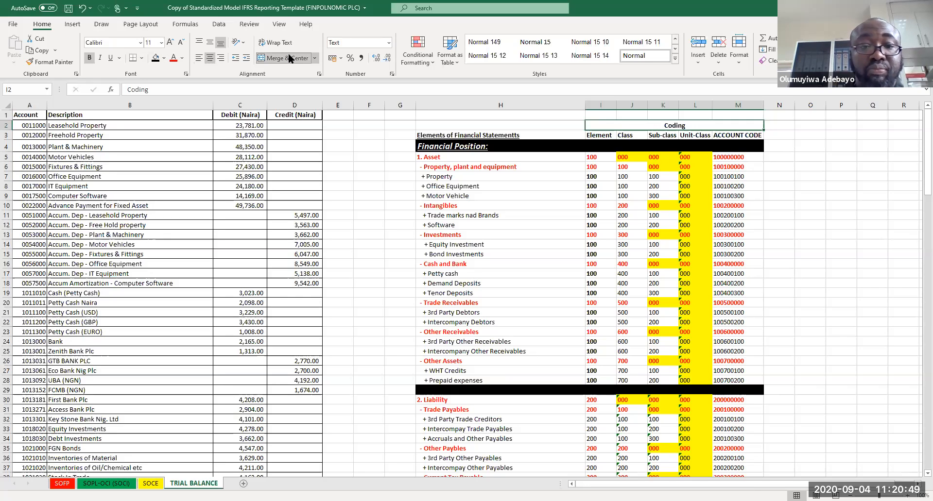
Step: Add borders around the Coding title and the Element to ACCOUNT CODE heading cells, then save the workbook
click(165, 60)
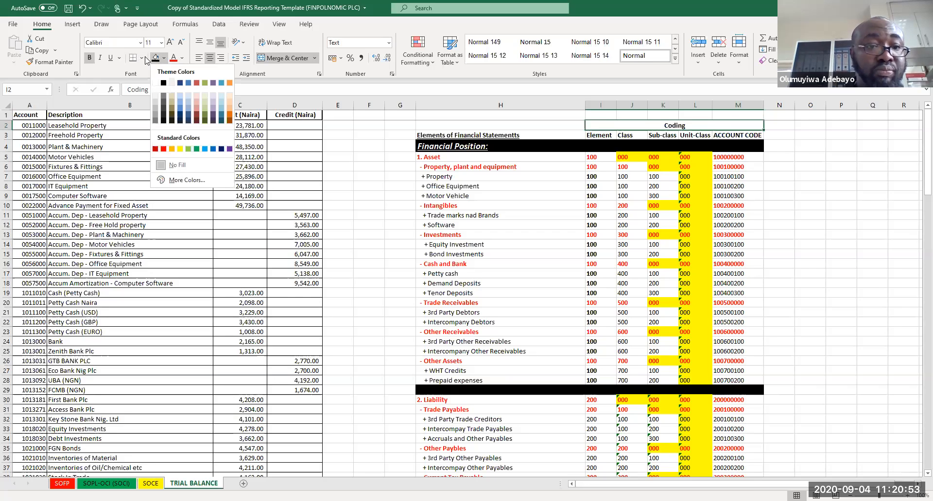
click(141, 57)
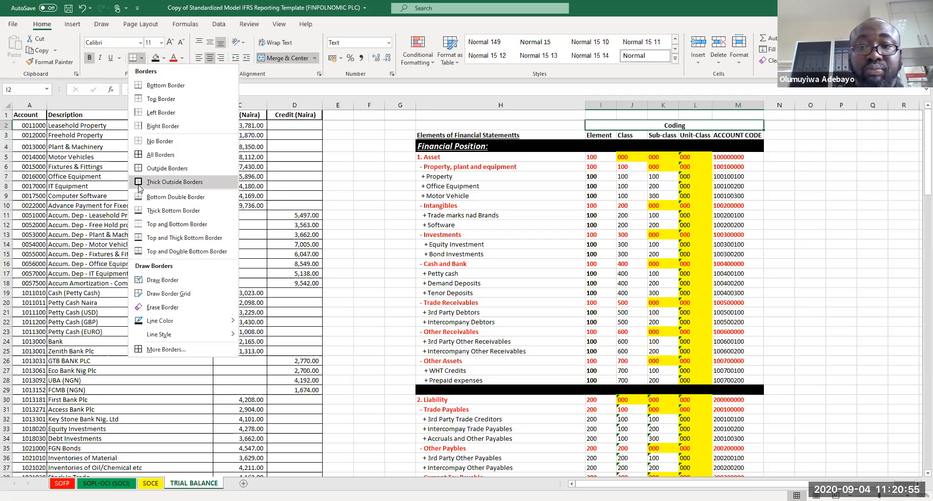
click(601, 136)
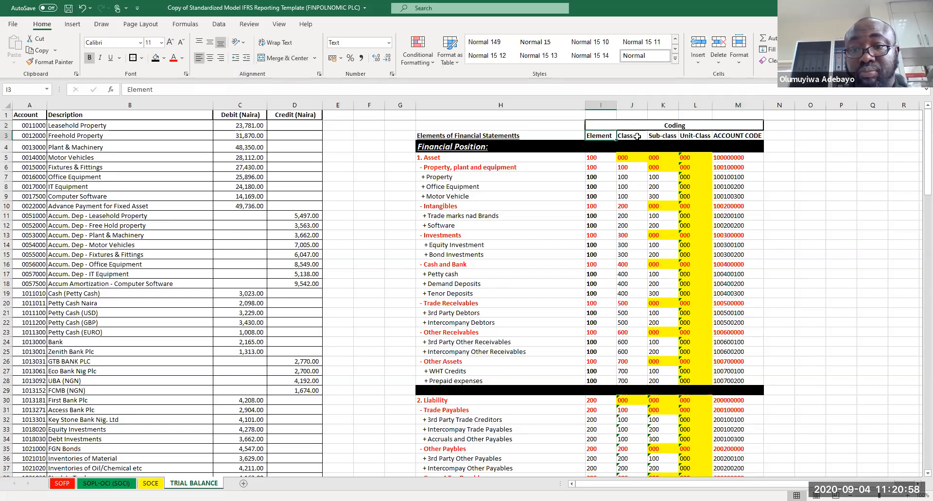
ctrl+click(673, 127)
ctrl+click(673, 134)
ctrl+click(728, 137)
click(134, 59)
click(525, 197)
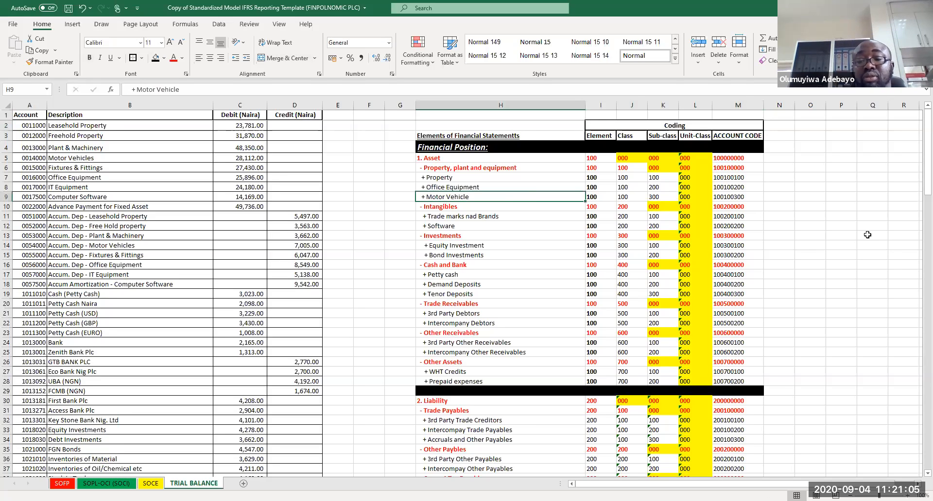
click(843, 235)
key(ctrl+s)
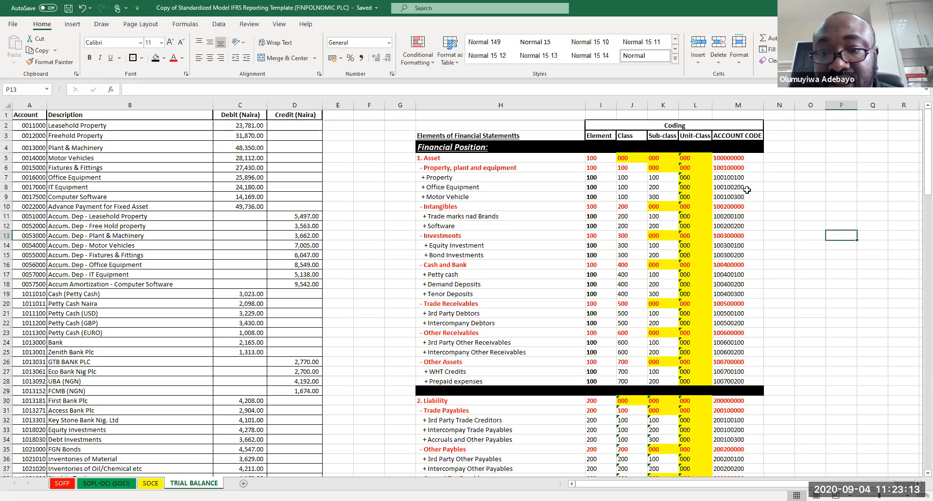
Step: Edit the Asset row's ACCOUNT CODE formula to also concatenate the Unit-Class cell using &""&
click(741, 159)
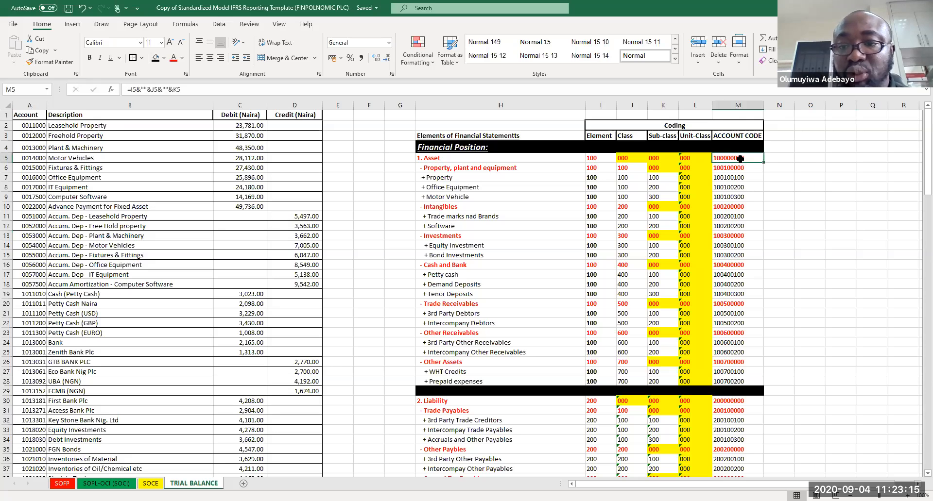
click(238, 89)
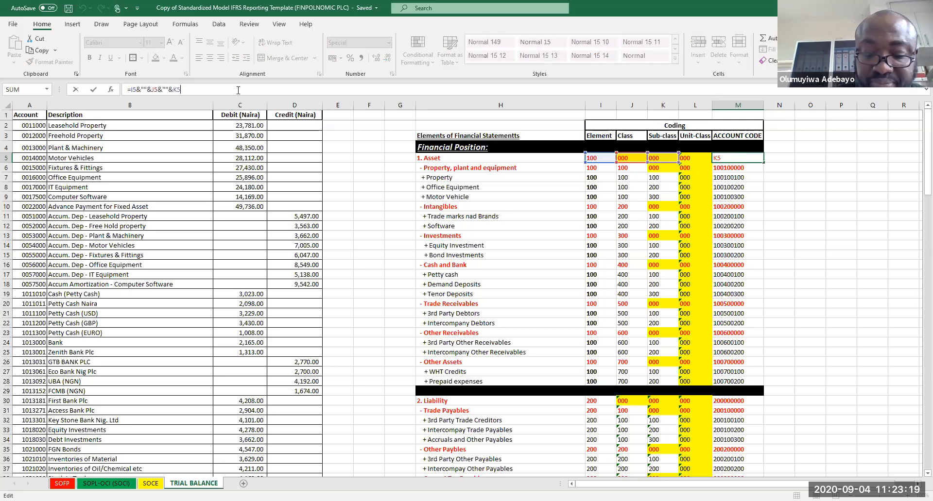
text(&""&)
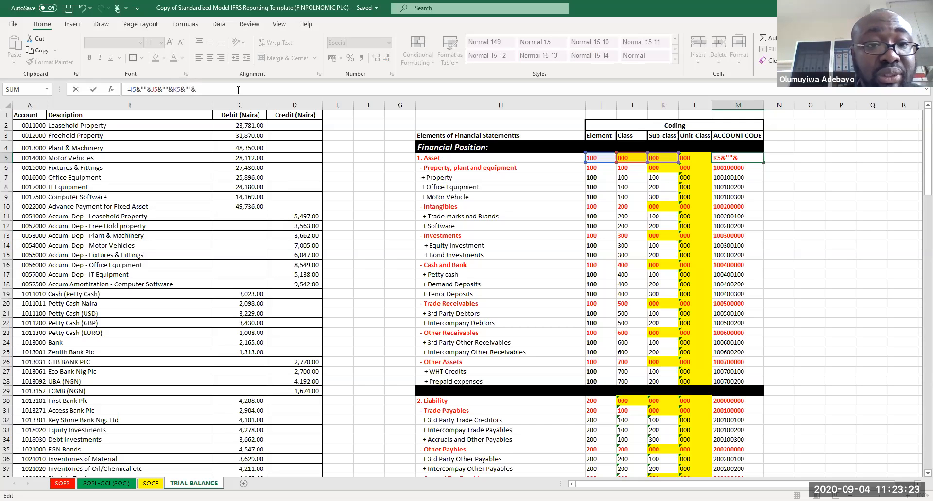
click(686, 157)
key(Return)
Step: Copy the Asset row's updated ACCOUNT CODE formula and paste it into the class heading rows of the assets and liabilities
click(742, 155)
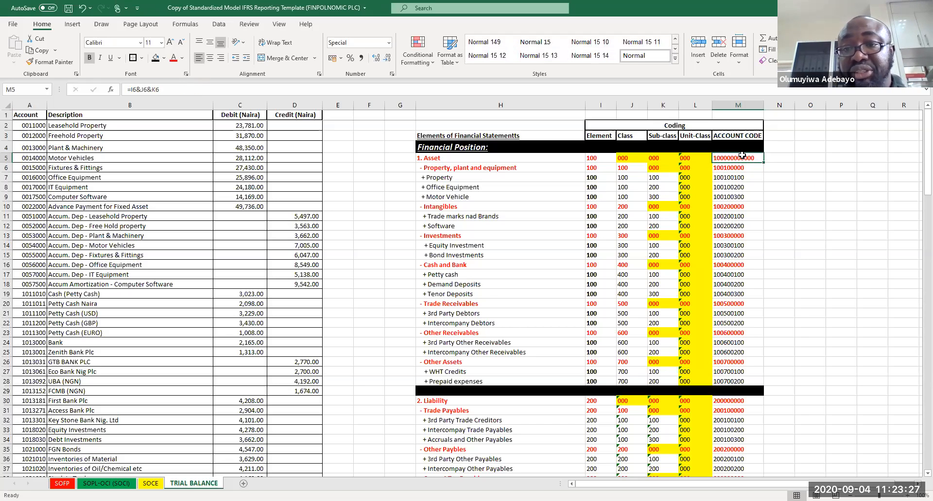
drag(766, 164, 751, 169)
click(749, 169)
key(ctrl+c)
click(731, 206)
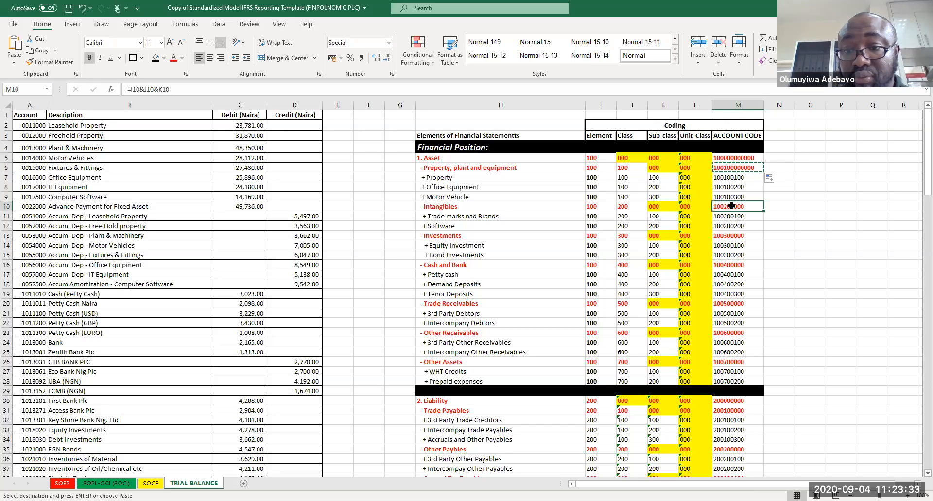
ctrl+click(729, 235)
ctrl+click(731, 265)
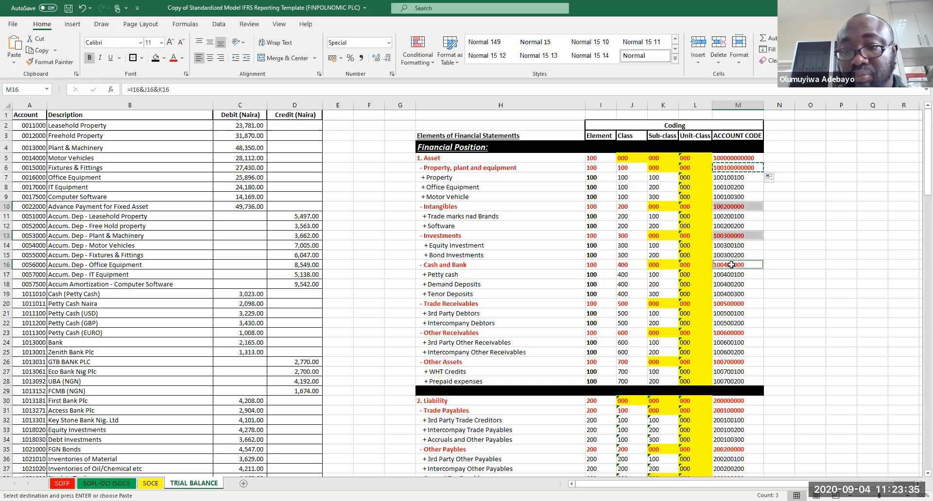
ctrl+click(727, 305)
ctrl+click(734, 334)
ctrl+click(734, 362)
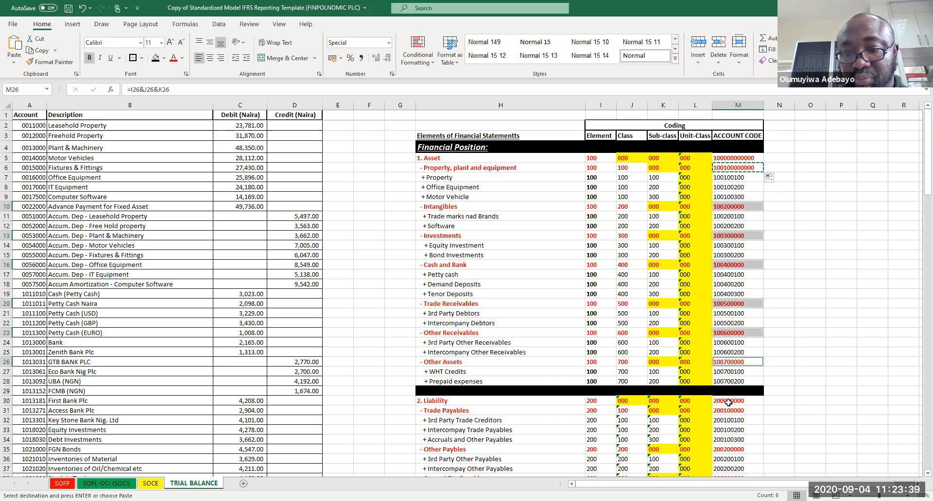
ctrl+click(729, 411)
ctrl+click(729, 400)
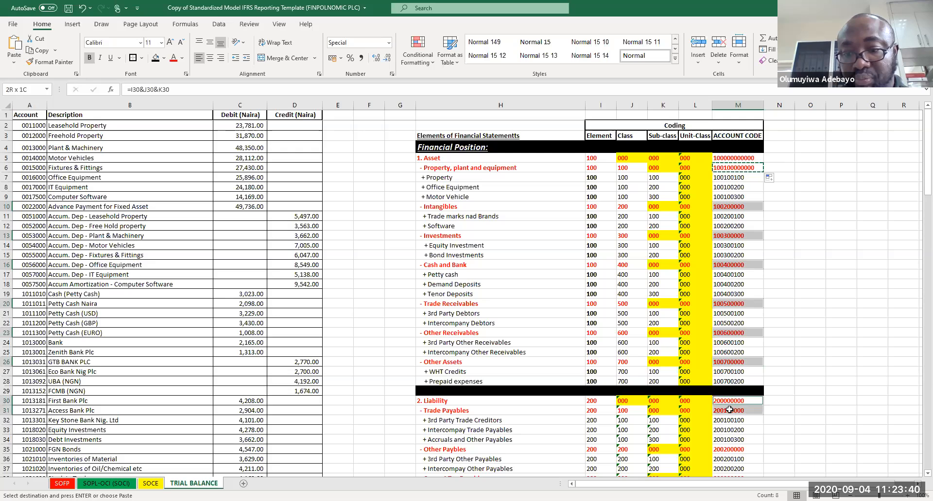
ctrl+click(724, 450)
key(ctrl+v)
Step: Paste the formula into the liability, equity, income and expense class heading rows further down
scroll(724, 450, down, 12)
click(725, 450)
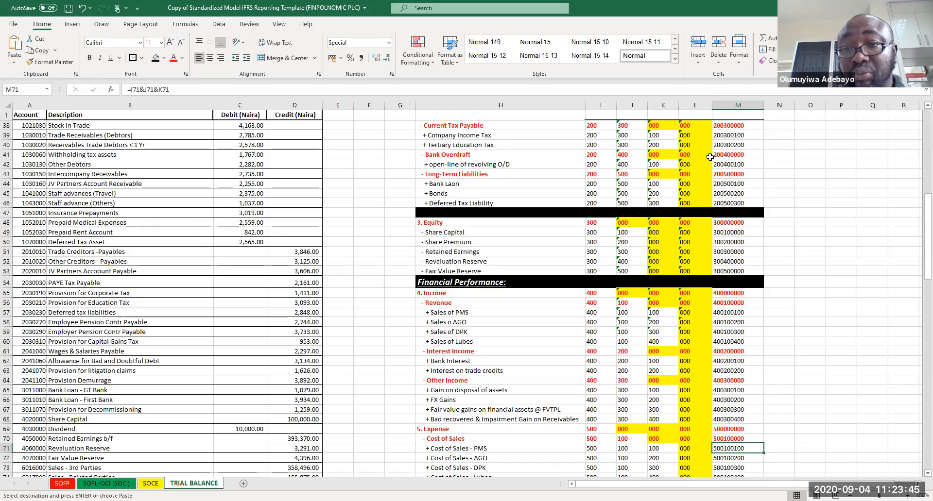
click(724, 124)
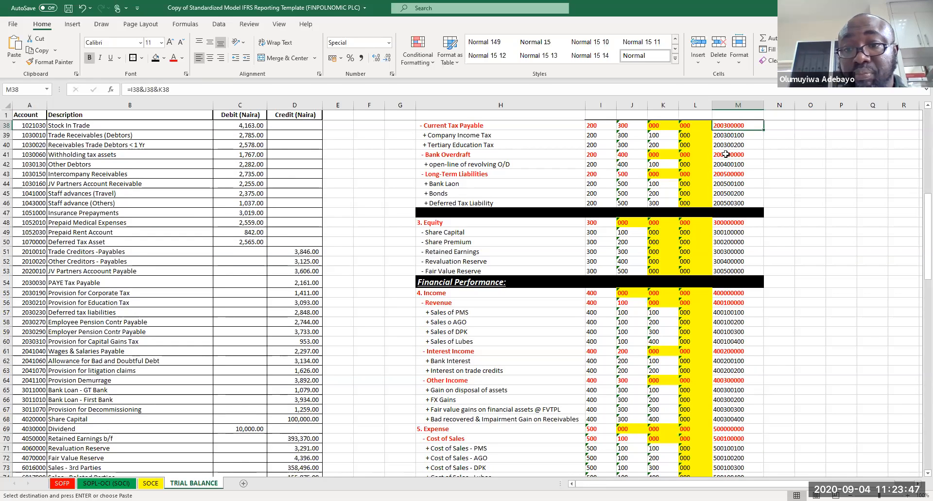
ctrl+click(724, 155)
ctrl+click(722, 174)
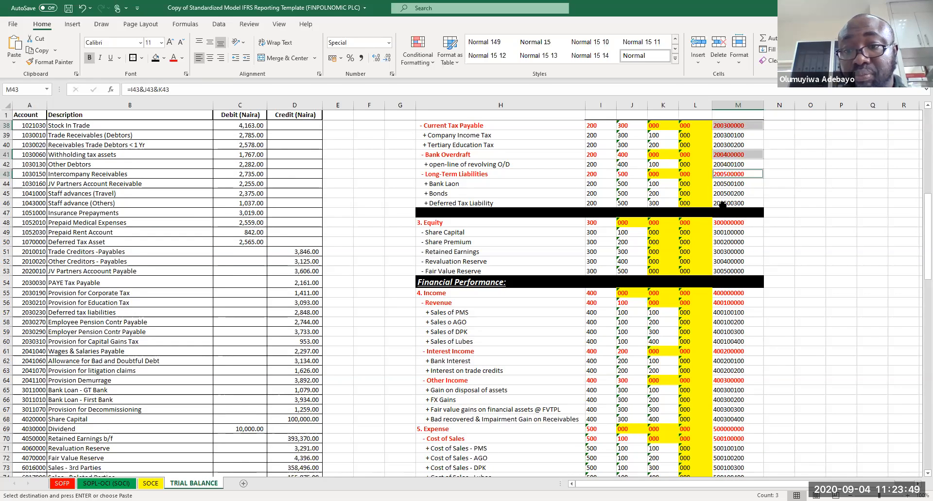
ctrl+click(720, 222)
drag(724, 303, 722, 295)
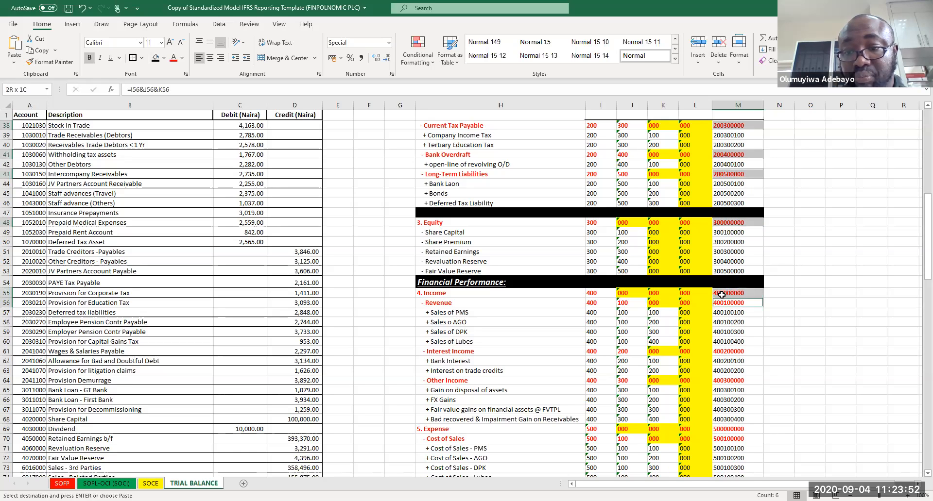
ctrl+click(727, 351)
ctrl+click(726, 381)
ctrl+click(733, 429)
ctrl+click(733, 436)
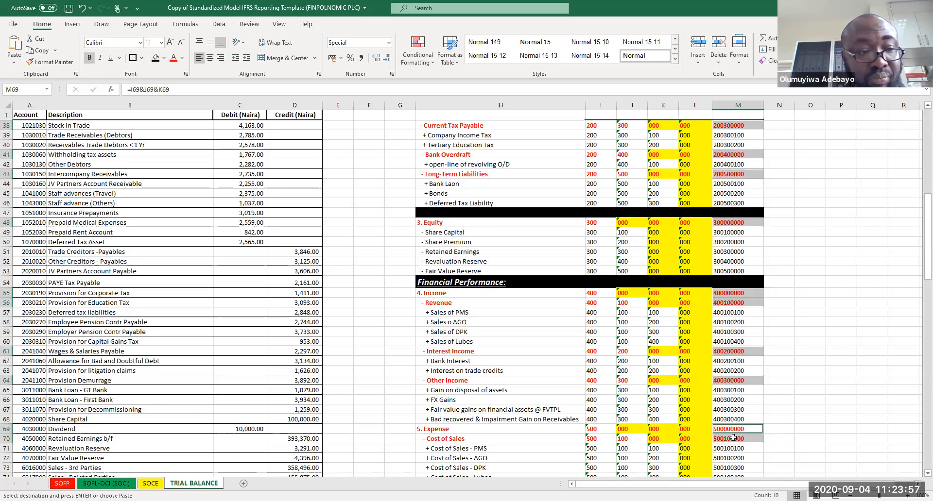
key(ctrl+v)
Step: Paste the formula into the expense sub-heading rows from Personnel Costs through Commission
key(Page_Down)
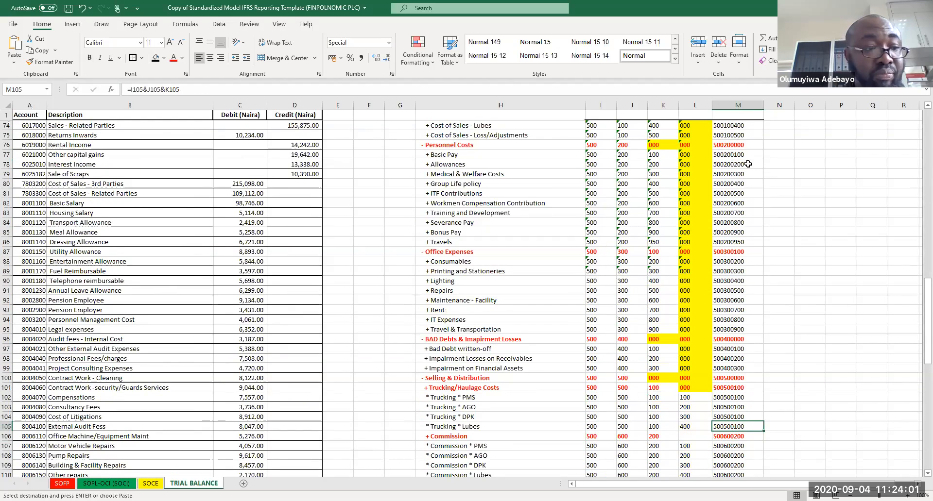
click(729, 145)
ctrl+click(730, 254)
ctrl+click(729, 254)
ctrl+click(729, 338)
drag(730, 378, 728, 385)
ctrl+click(727, 436)
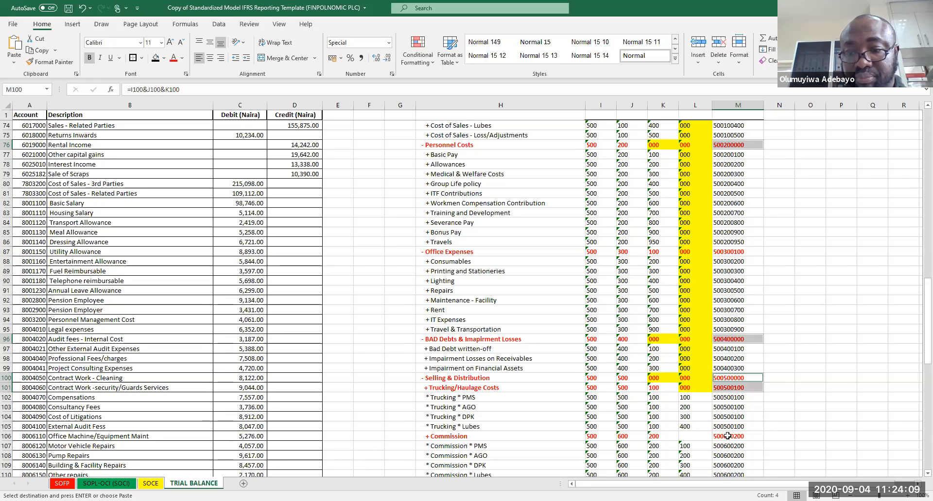
key(ctrl+v)
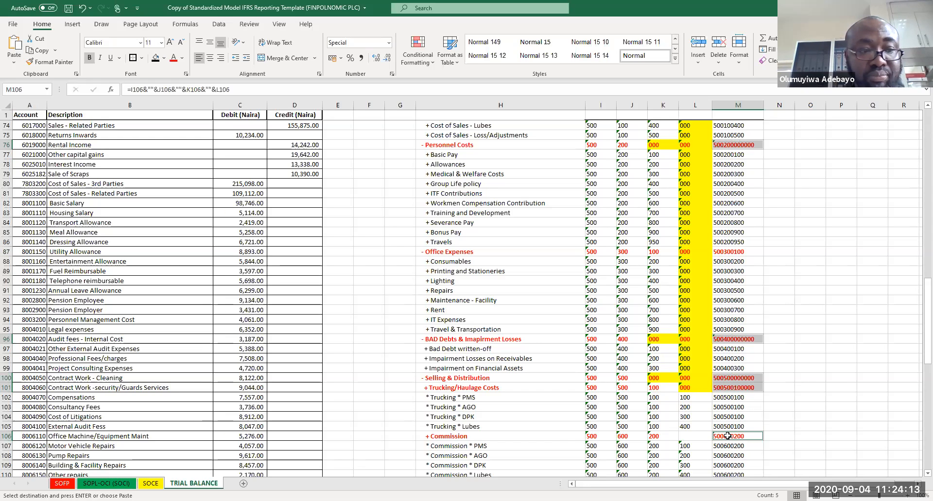
Step: Paste the formula into the Finance Cost, Income Taxes and Current taxes rows, then save the workbook
key(Page_Down)
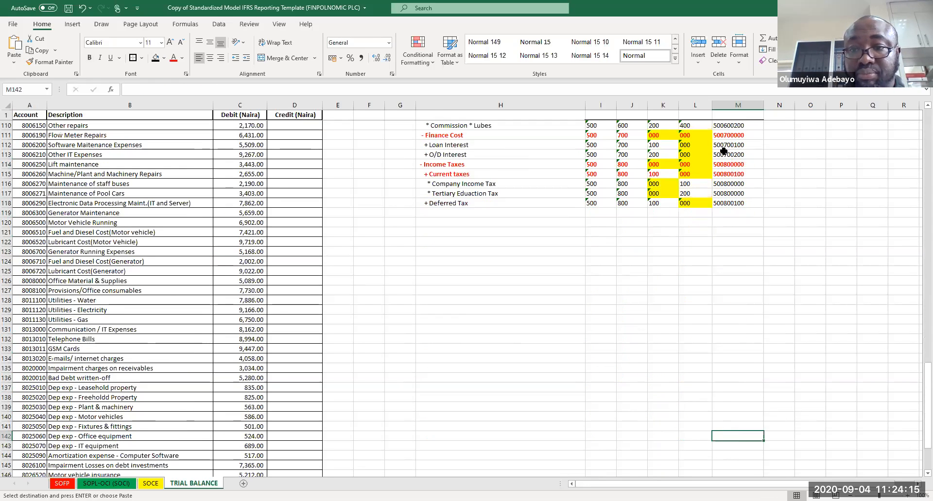
click(719, 134)
drag(725, 166, 719, 171)
key(ctrl+v)
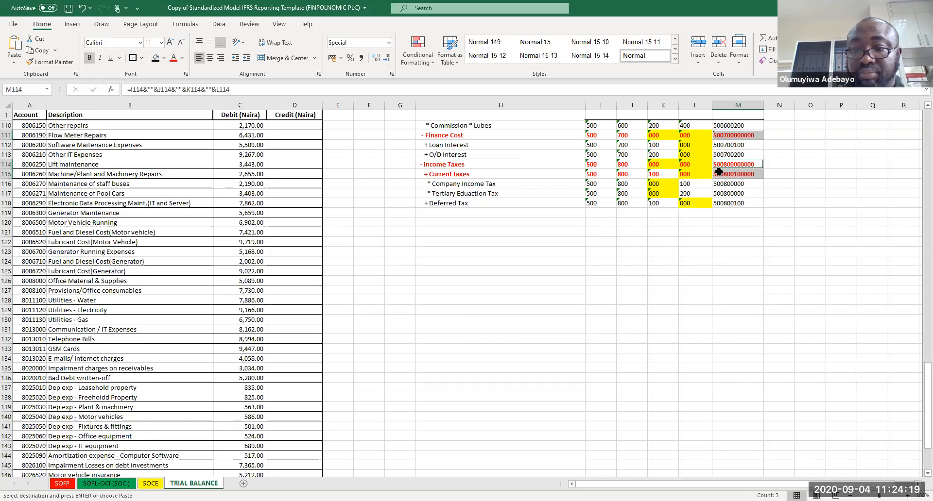
scroll(719, 171, up, 20)
click(719, 167)
key(ctrl+s)
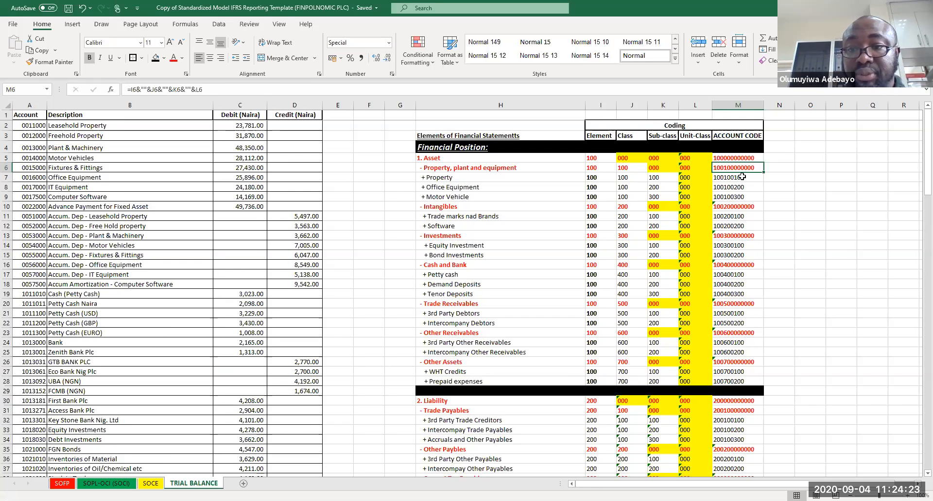
Step: Edit the Property row's ACCOUNT CODE formula to also concatenate the Unit-Class cell using &""&
click(742, 177)
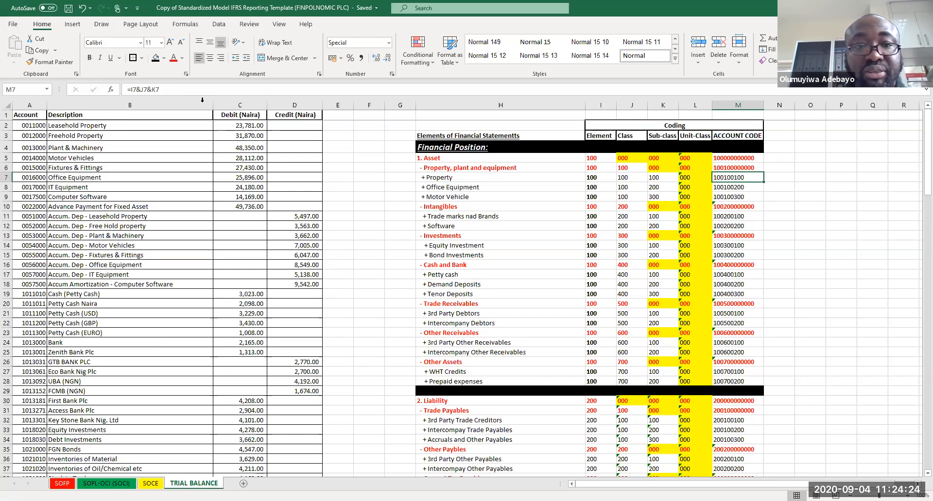
click(176, 94)
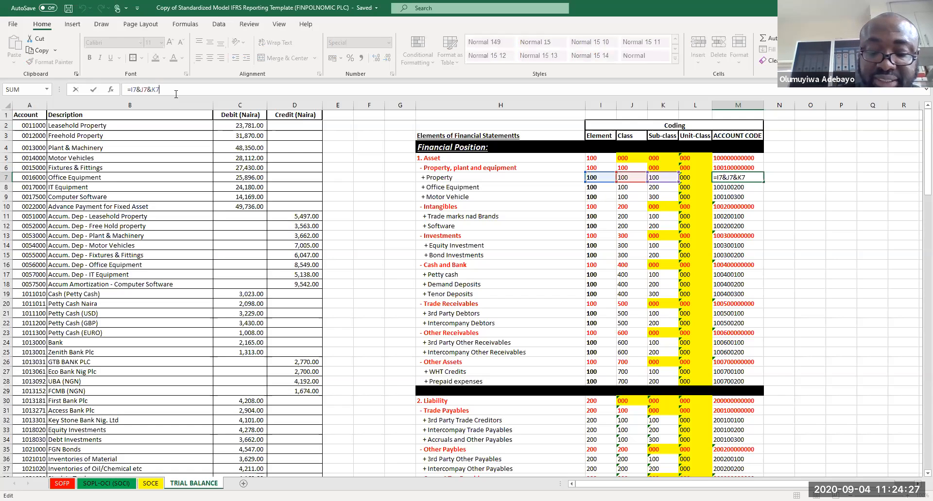
text(&""&)
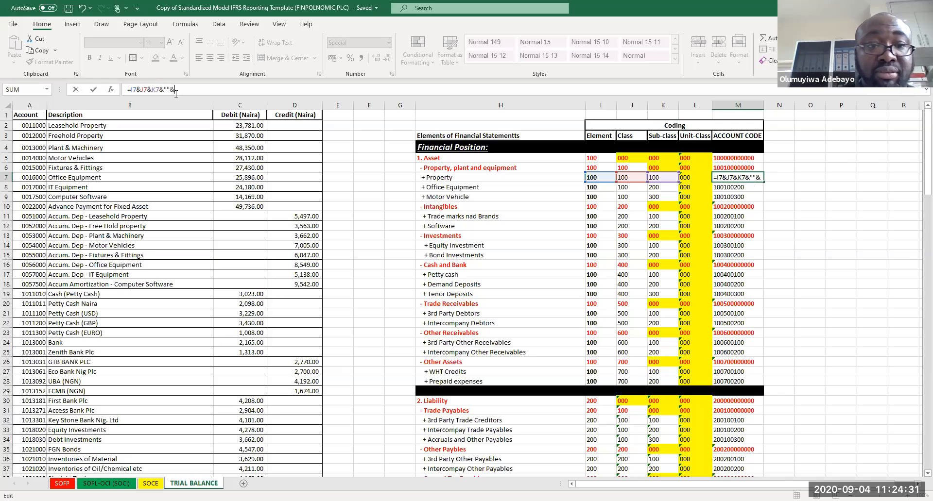
click(693, 176)
key(Return)
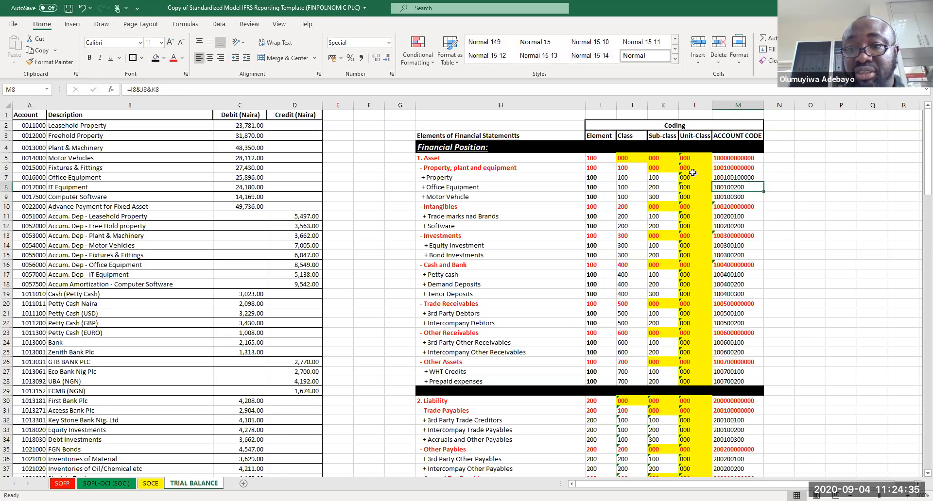
Step: Copy the Property row's formula into the remaining asset and liability item rows of Financial Position
click(736, 177)
drag(735, 190, 719, 294)
key(ctrl+v)
ctrl+click(727, 276)
ctrl+click(720, 315)
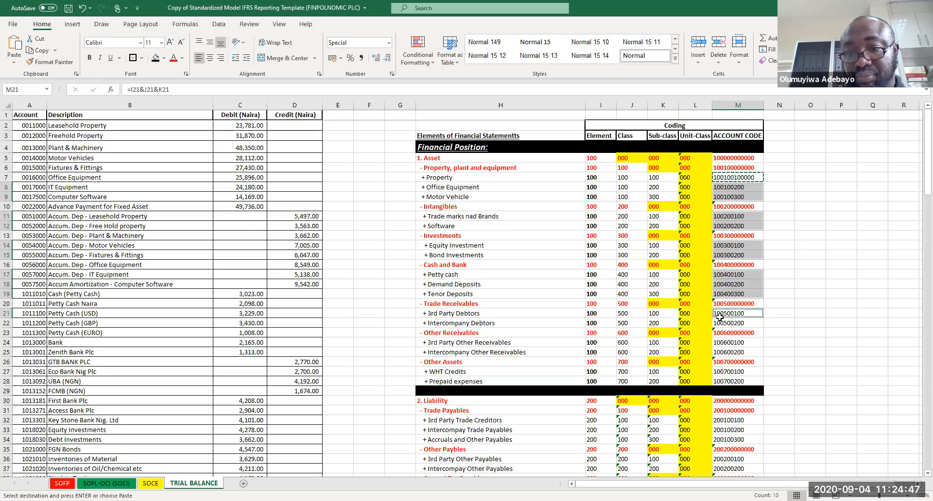
ctrl+click(720, 323)
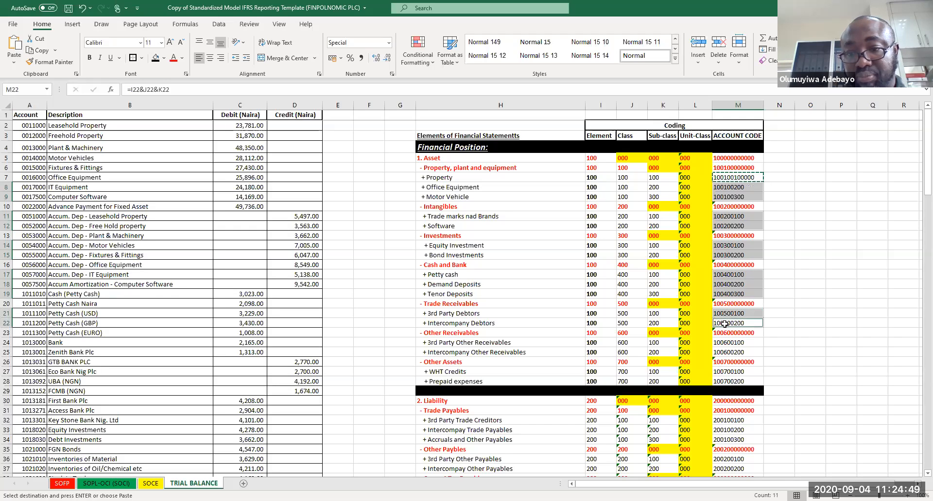
ctrl+click(723, 343)
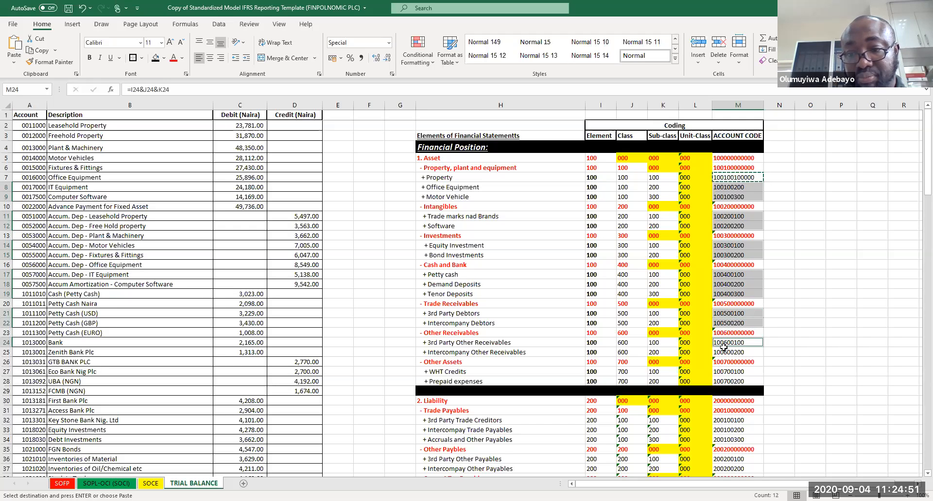
ctrl+click(724, 352)
drag(723, 373, 723, 383)
drag(727, 420, 727, 440)
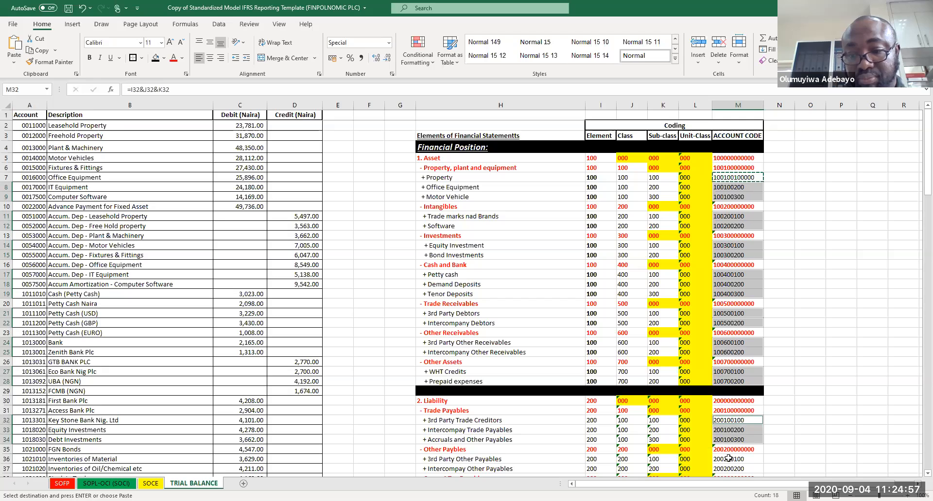
scroll(732, 473, down, 2)
ctrl+click(723, 419)
shift+click(723, 423)
key(ctrl+v)
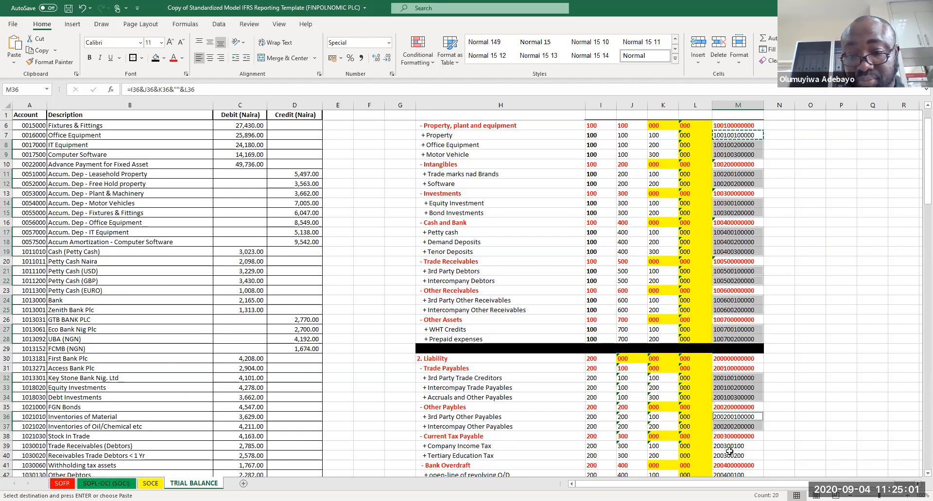
Step: Paste the formula into the remaining liability, equity, income and expense item rows down to Travel & Transportation
click(729, 452)
shift+click(729, 447)
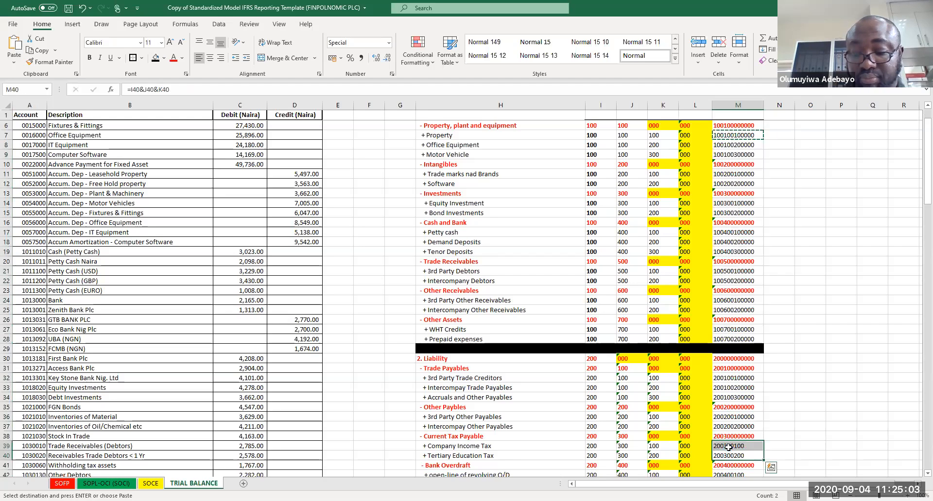
key(ctrl+v)
key(Down)
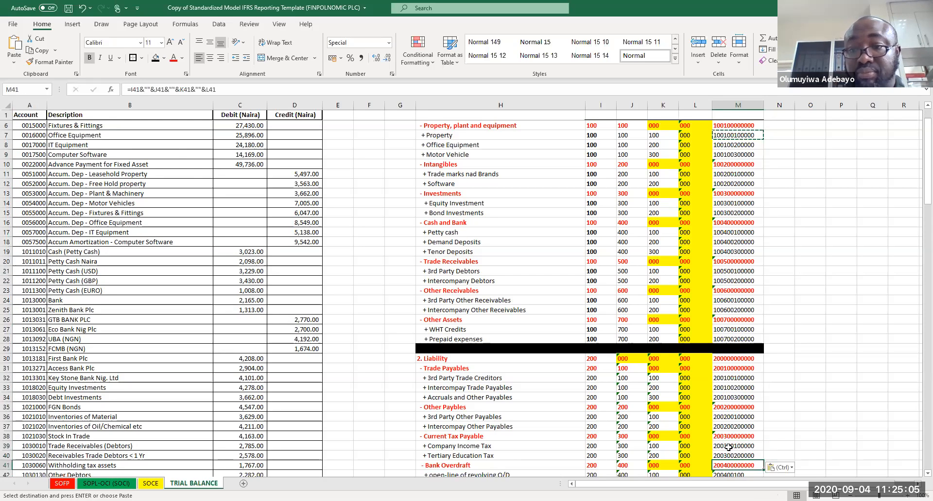
key(Page_Down)
key(Down)
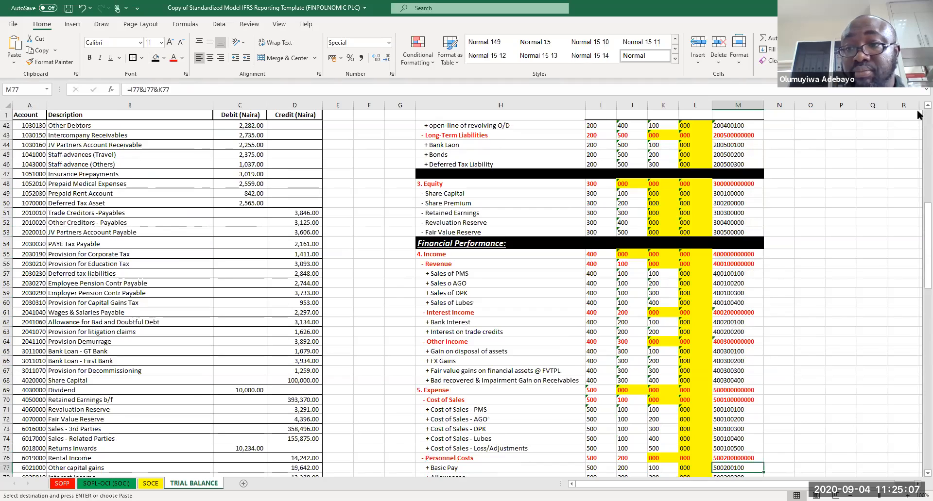
scroll(919, 108, up, 2)
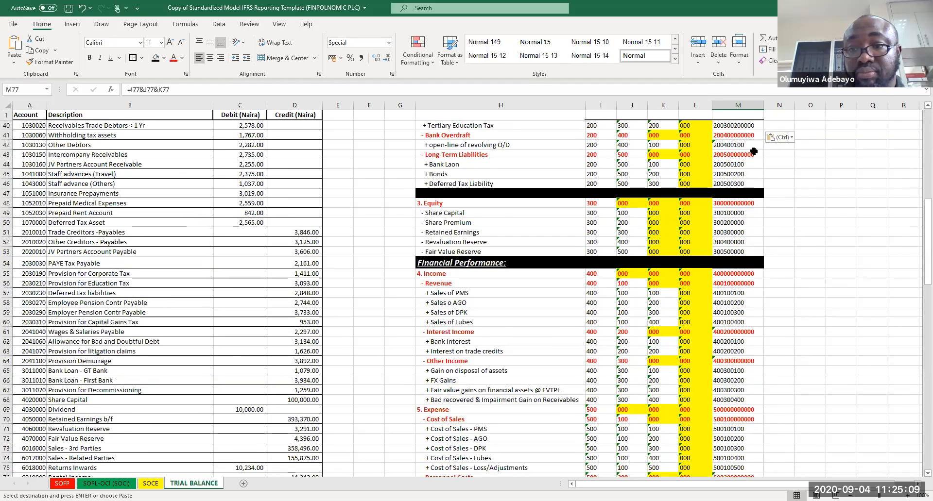
click(748, 145)
drag(736, 164, 731, 252)
ctrl+click(722, 294)
drag(722, 306, 737, 471)
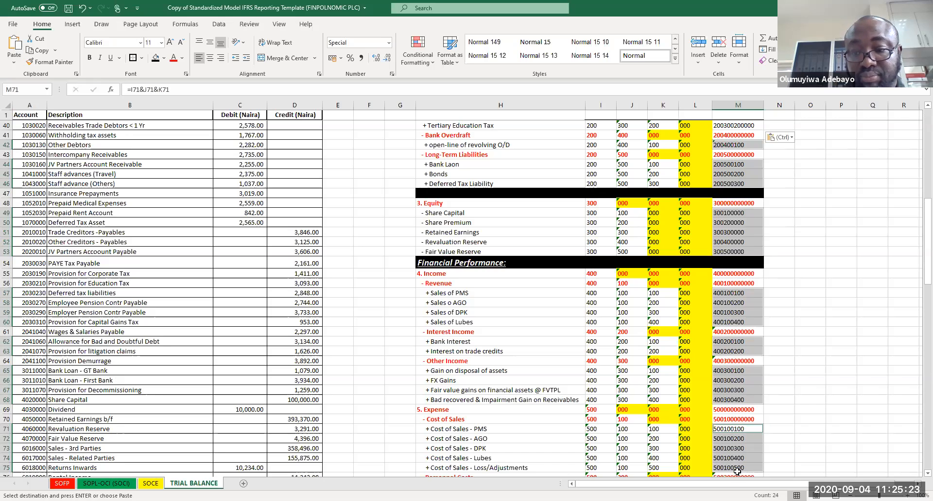
key(Page_Down)
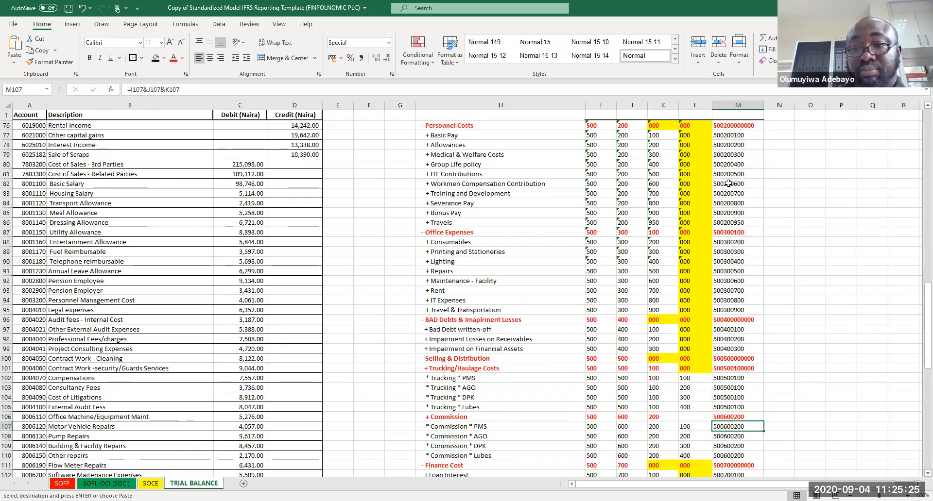
drag(737, 135, 737, 310)
key(ctrl+v)
key(ctrl+v)
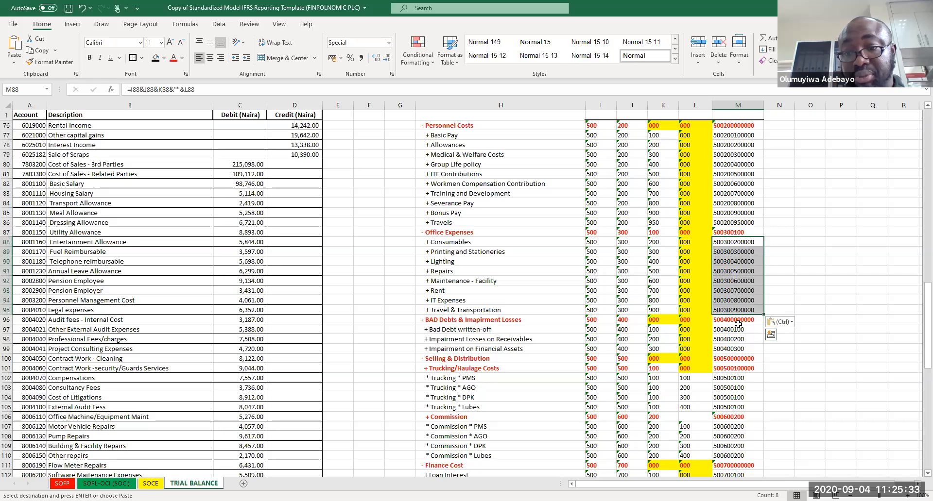
Step: Copy the ACCOUNT CODE formula between rows of the expense and tax sections
click(738, 323)
key(ctrl+Down)
key(ctrl+c)
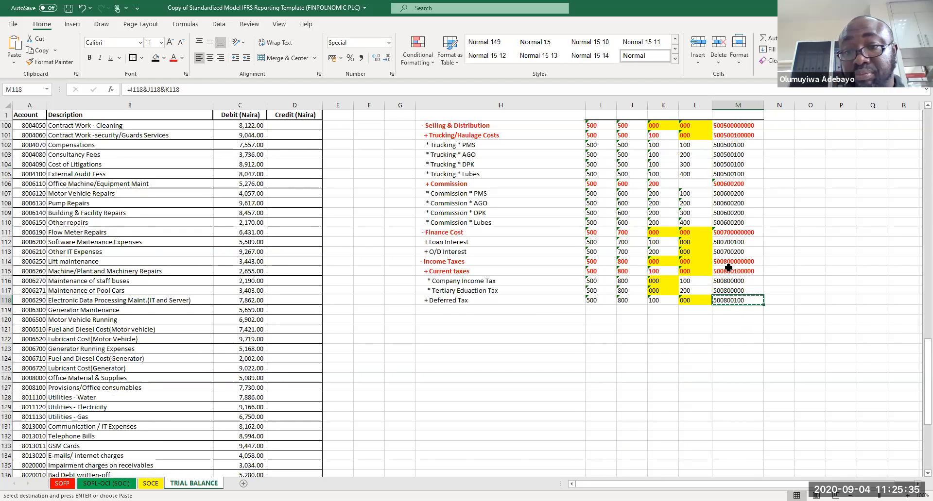
scroll(729, 267, up, 12)
click(728, 301)
click(721, 242)
key(ctrl+v)
key(ctrl+c)
click(730, 348)
key(ctrl+v)
click(733, 358)
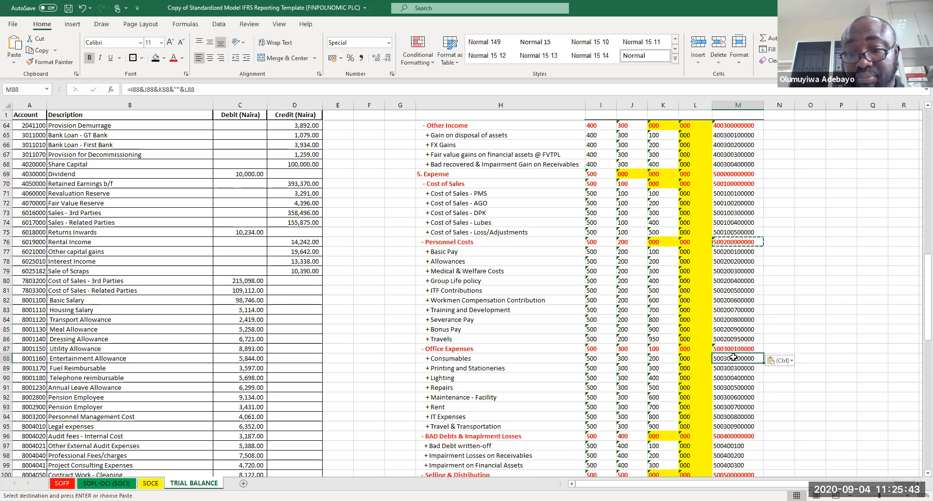
Step: Copy the Entertainment Allowance row's formula into the three BAD Debts item rows
key(ctrl+c)
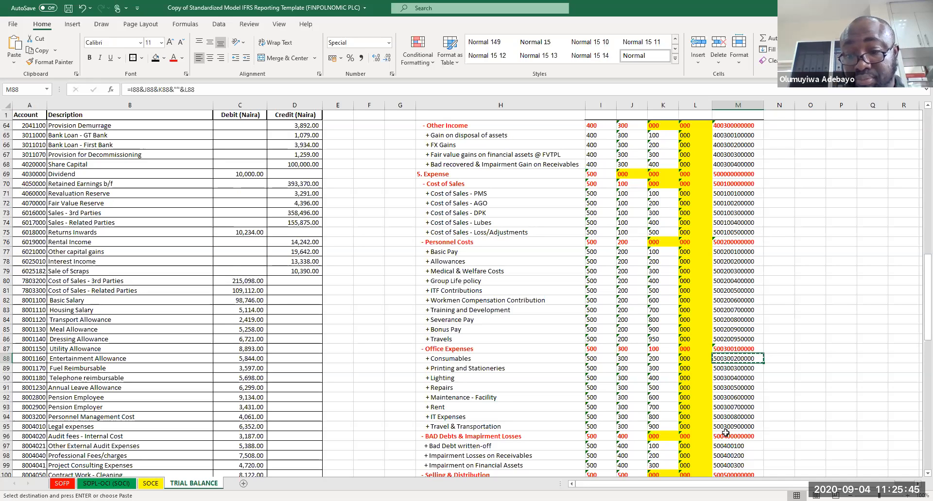
drag(725, 445, 729, 465)
key(ctrl+v)
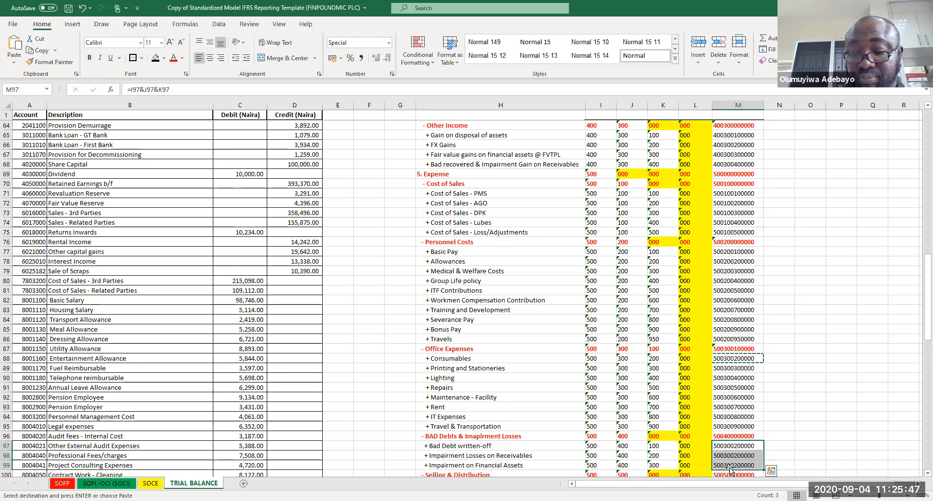
Step: Paste the formula into the Selling & Distribution through Deferred Tax rows
key(Page_Down)
drag(718, 147, 738, 302)
key(ctrl+v)
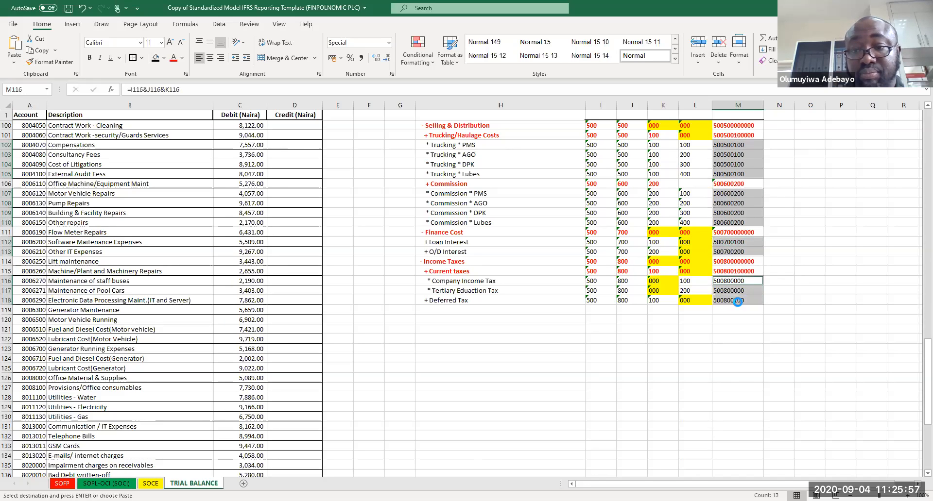
key(ctrl+v)
Step: Inspect the ACCOUNT CODE formulas of the Trucking/Haulage and Commission rows
click(738, 271)
key(ctrl+c)
double_click(731, 184)
key(Return)
click(731, 184)
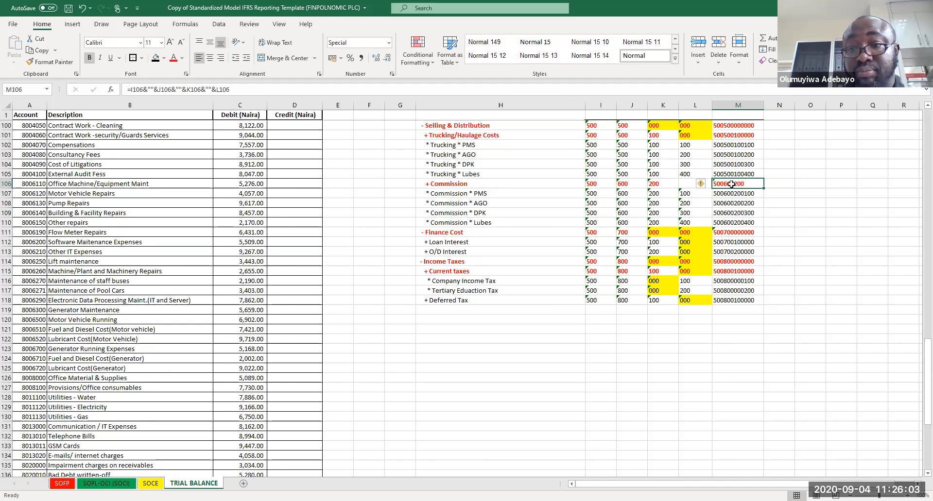
double_click(732, 134)
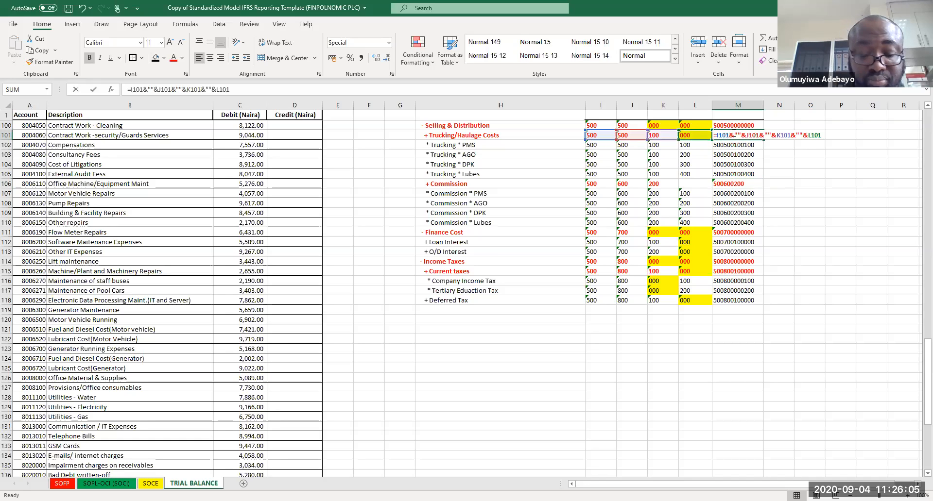
key(Escape)
key(ctrl+c)
double_click(725, 184)
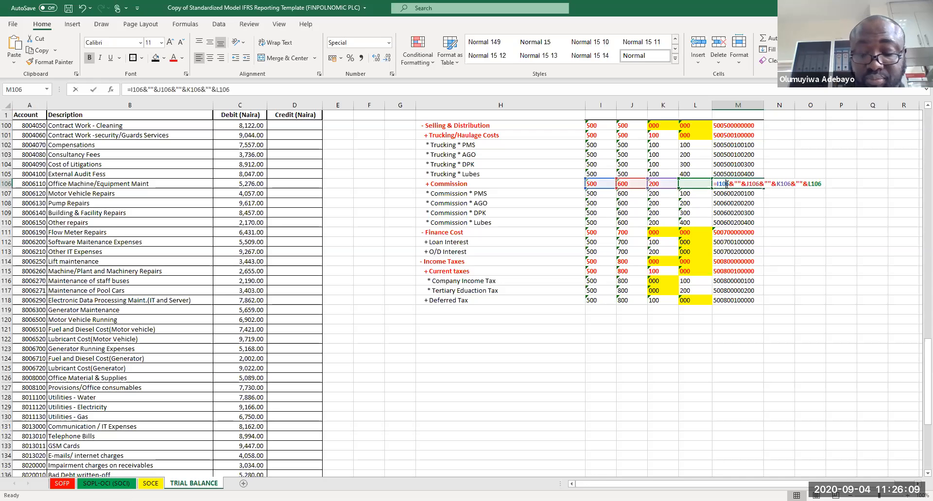
key(Page_Up)
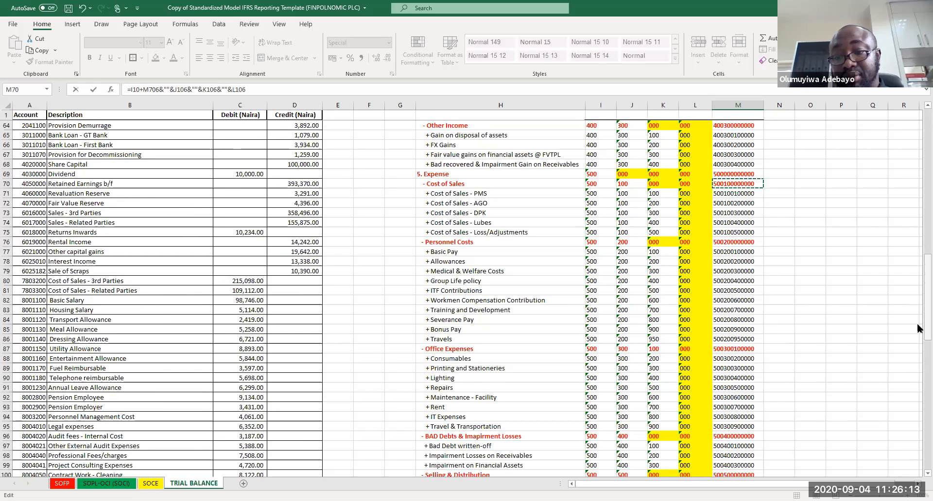
drag(927, 274, 927, 324)
key(Return)
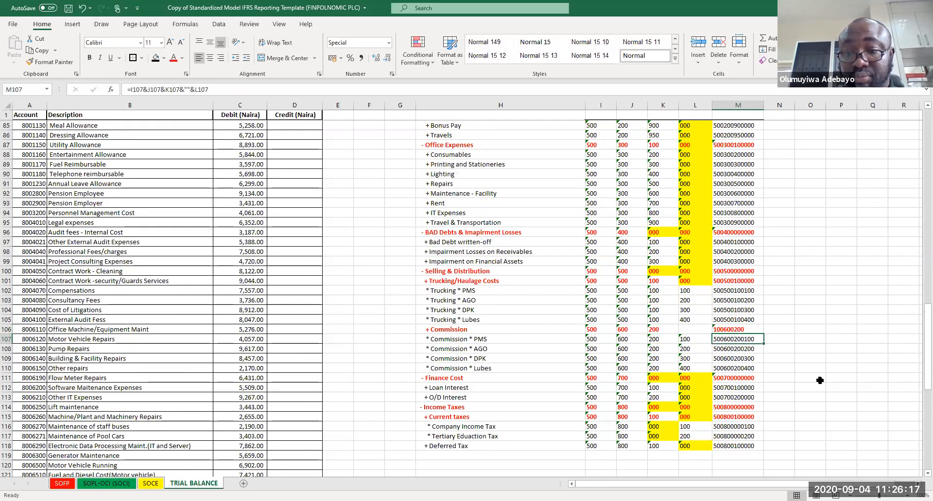
Step: Set the Commission row's Unit-Class to 000 by entering it and copying the Trucking/Haulage Unit-Class cell
click(697, 328)
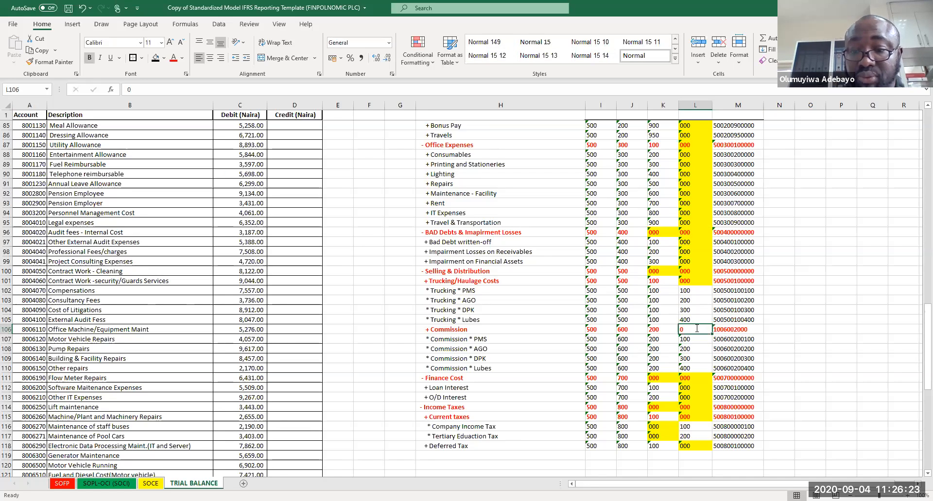
text(000)
key(ctrl+Return)
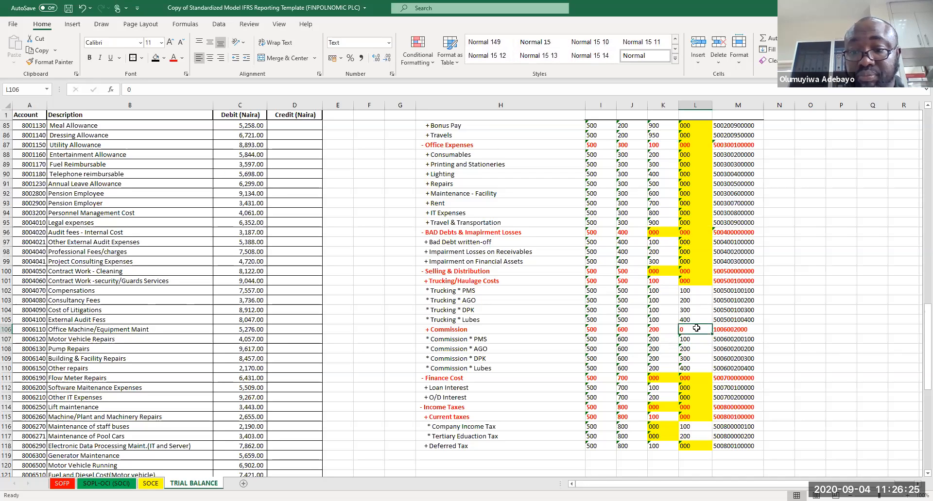
click(695, 281)
key(ctrl+c)
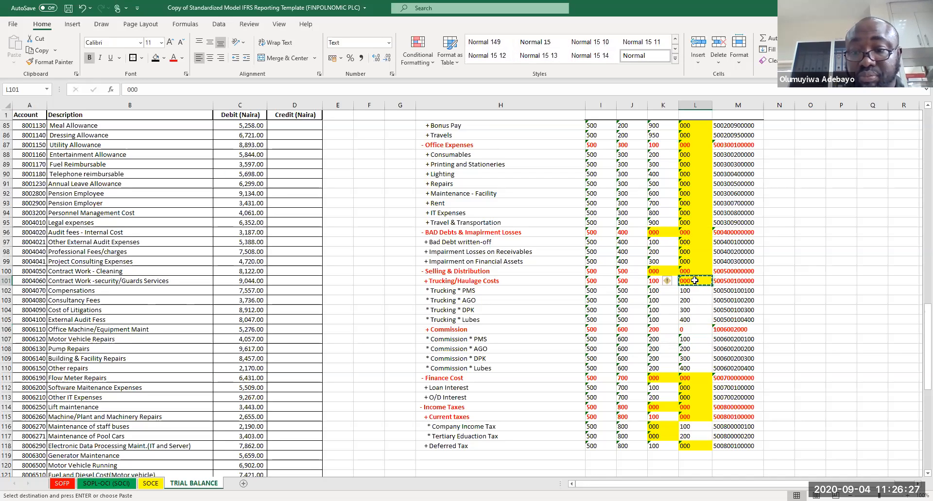
click(691, 333)
key(ctrl+v)
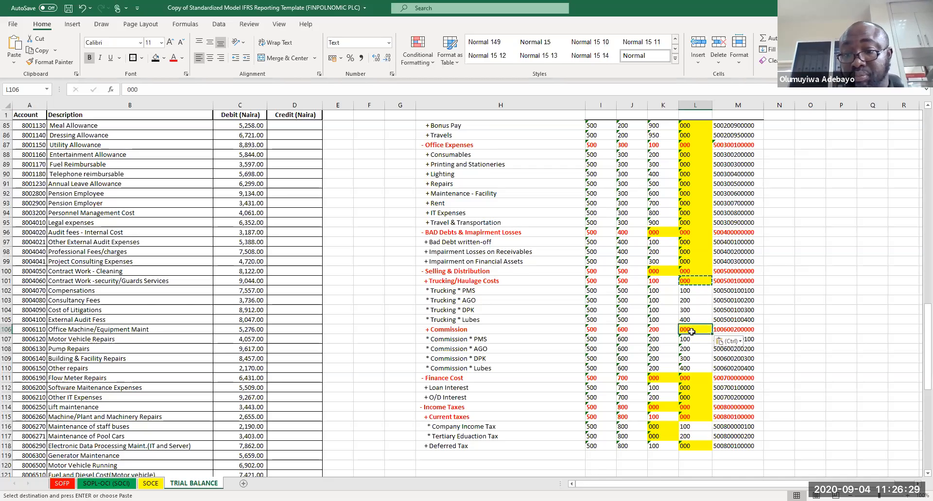
Step: Bold the Company Income Tax and Tertiary Education Tax Sub-class cells, then undo the last three changes
click(834, 396)
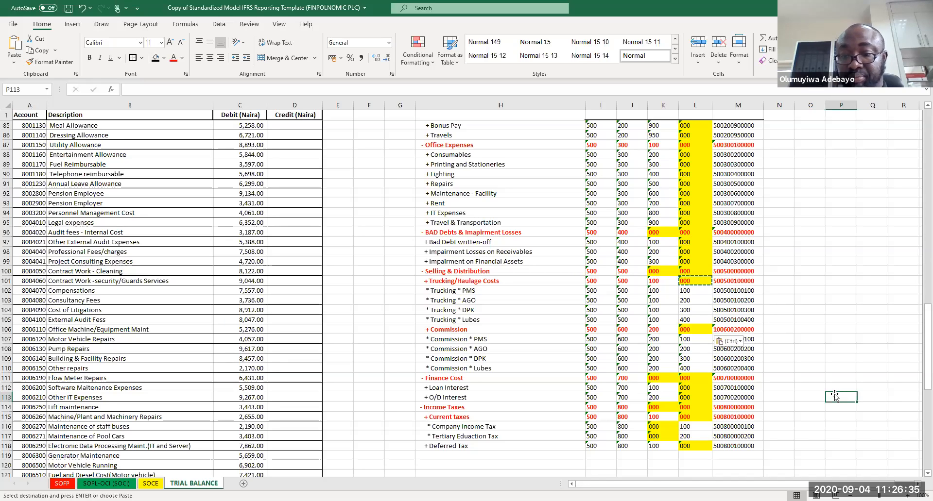
click(688, 448)
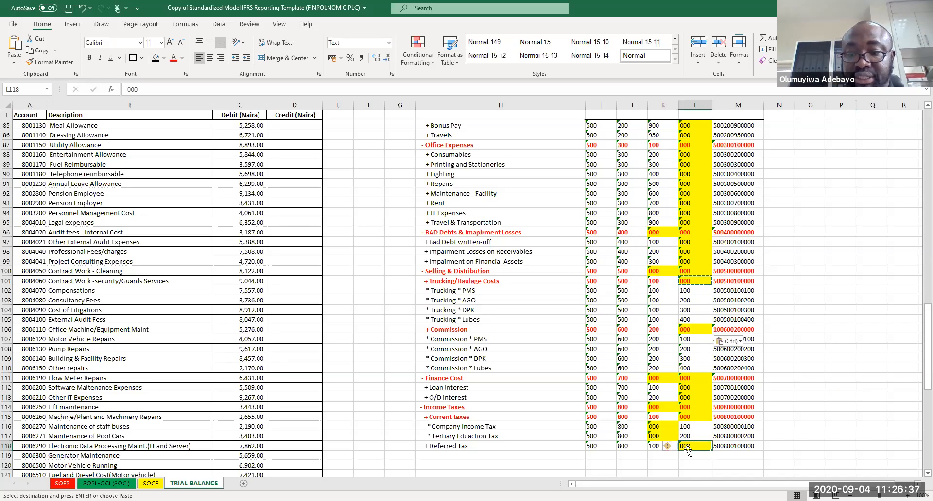
drag(656, 436, 656, 427)
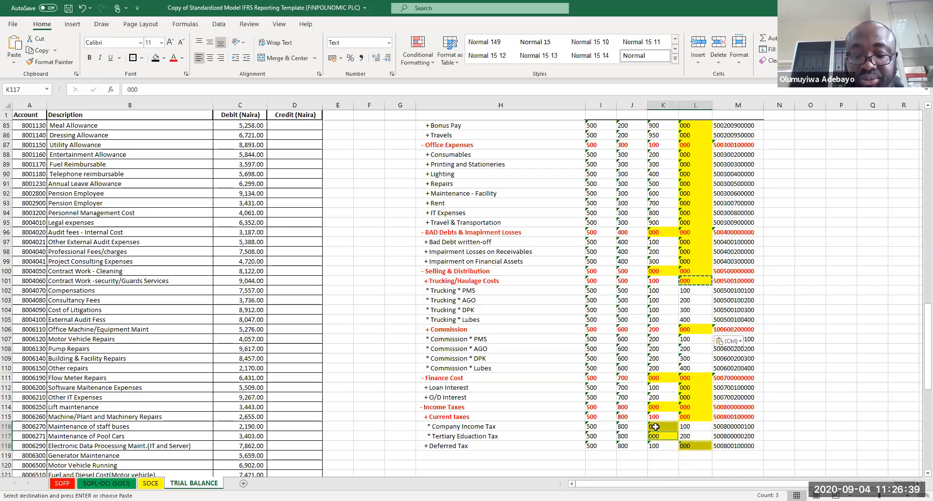
key(ctrl+b)
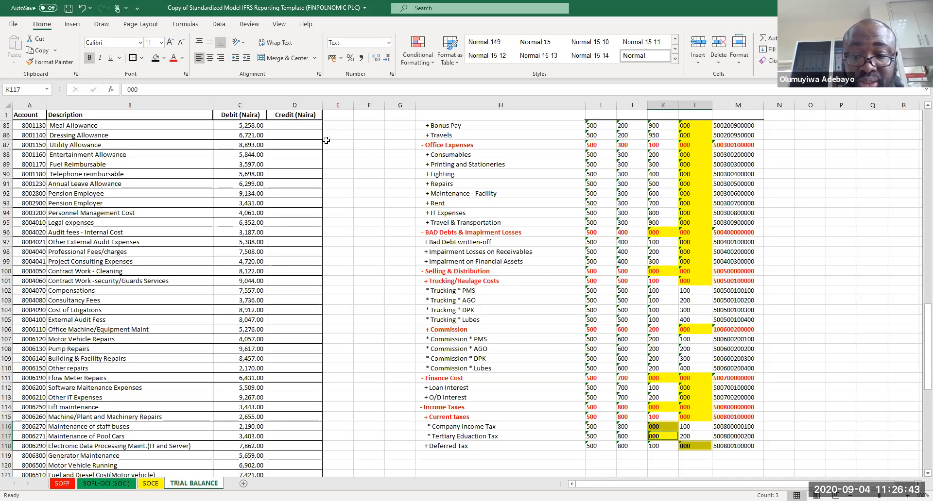
key(ctrl+z)
key(ctrl+z)
key(ctrl+z)
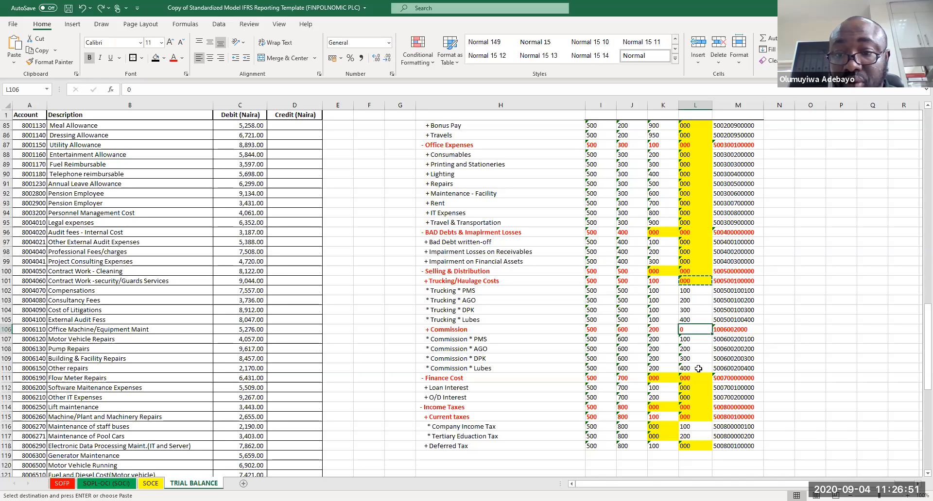
Step: Paste the copied Unit-Class cell into the Company Income Tax and Tertiary Education Tax Sub-class cells
drag(656, 428, 657, 436)
key(ctrl+v)
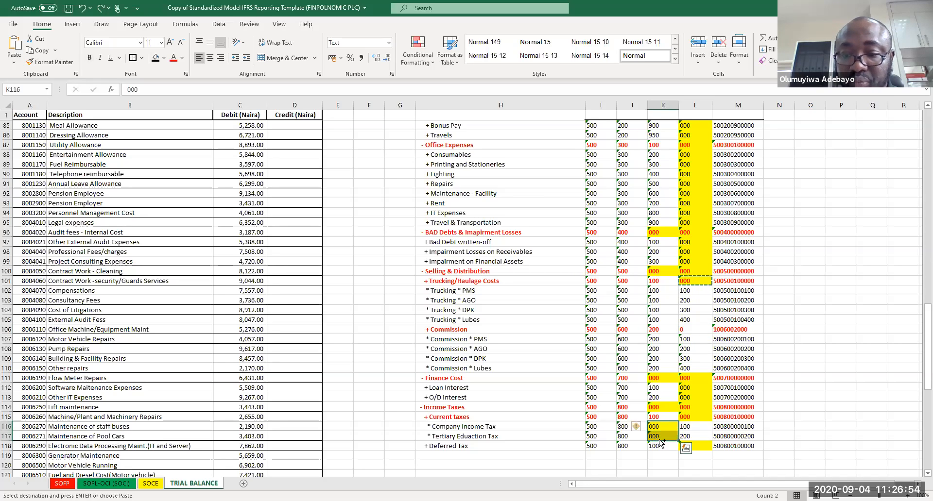
ctrl+click(705, 446)
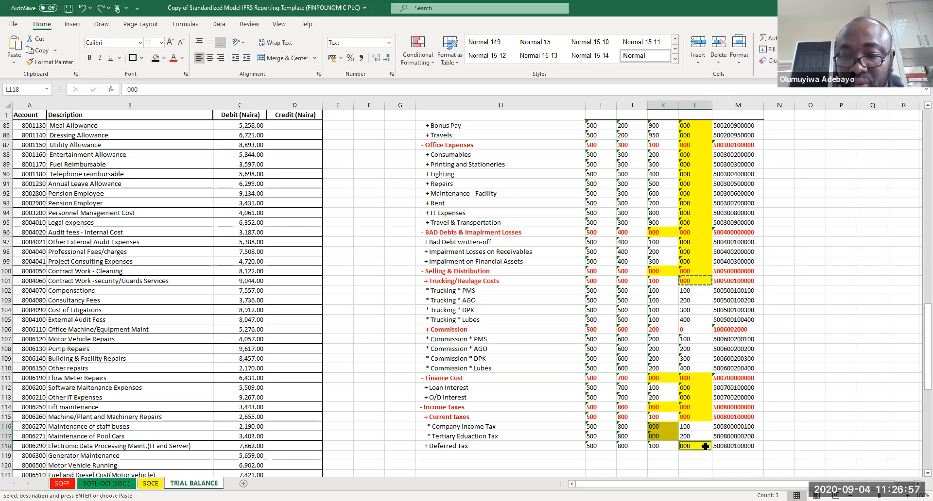
Step: Paste the Trucking/Haulage Unit-Class cell into the Commission row's Unit-Class cell
click(703, 455)
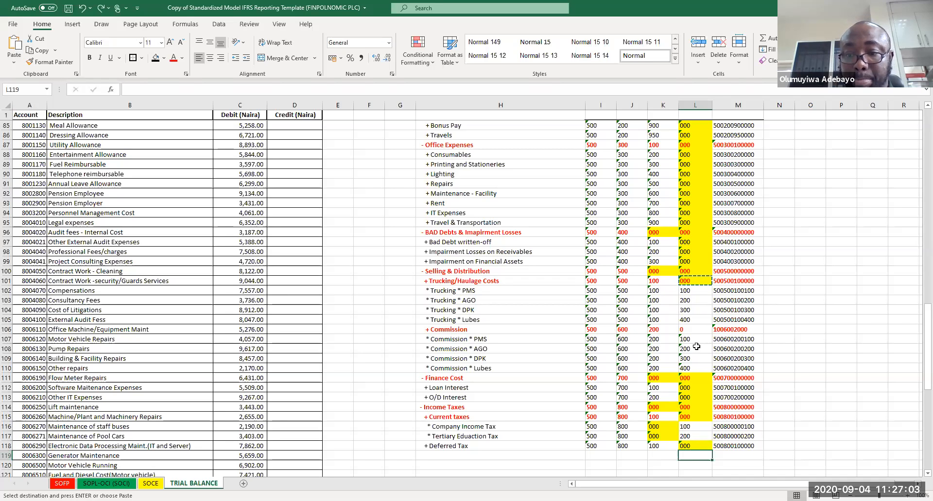
click(690, 331)
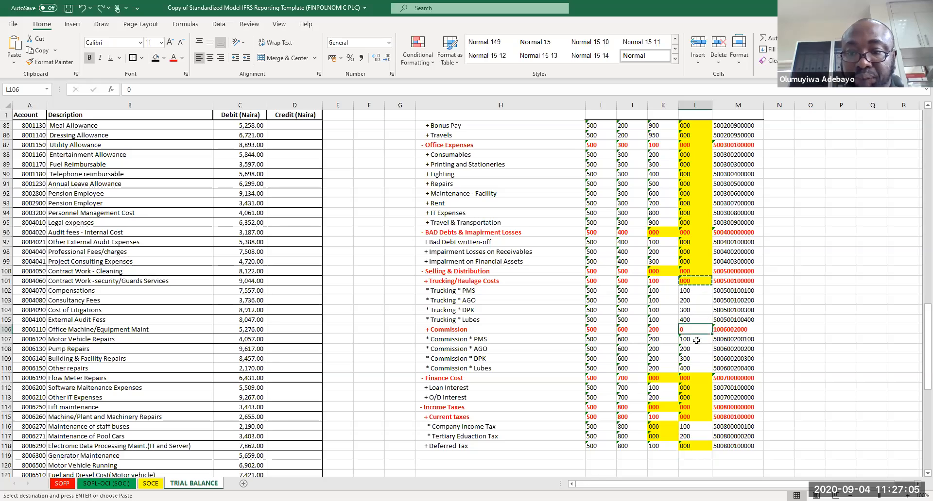
click(698, 282)
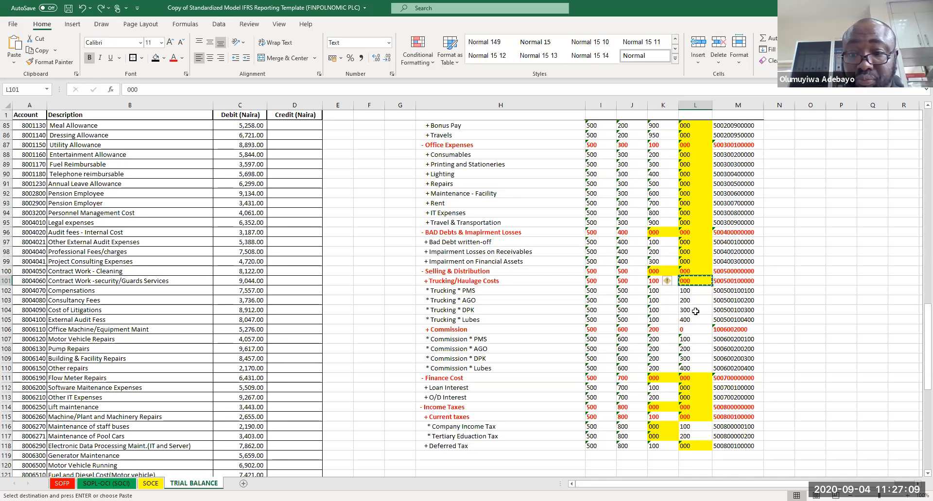
click(691, 329)
key(ctrl+v)
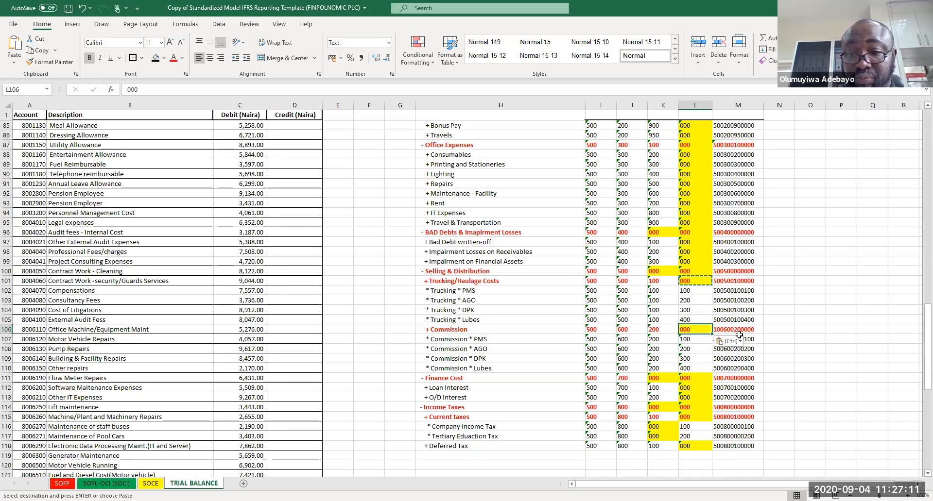
Step: Return to the top of the sheet and save the workbook
click(812, 331)
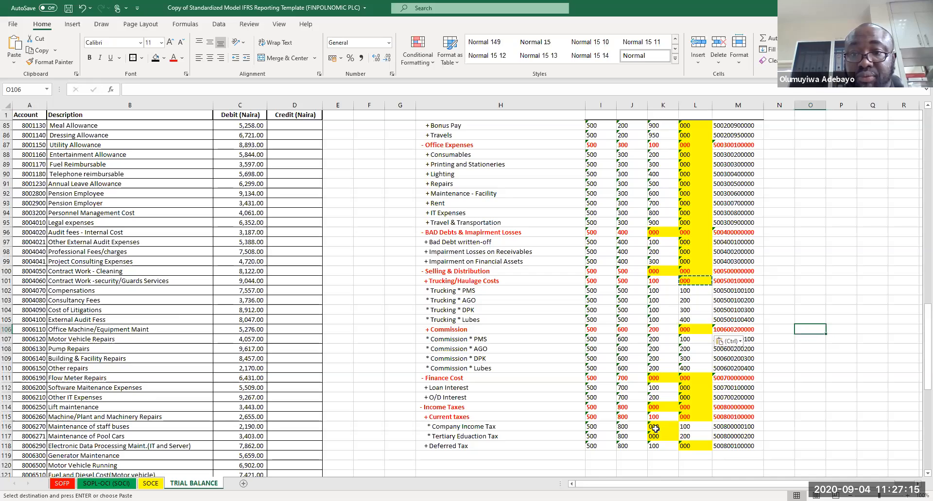
key(Page_Up)
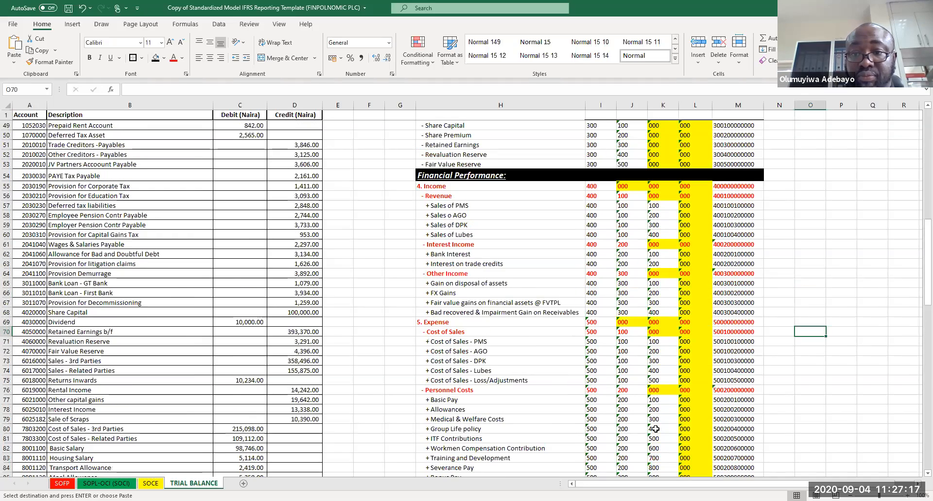
key(Page_Up)
key(Page_Up)
key(ctrl+s)
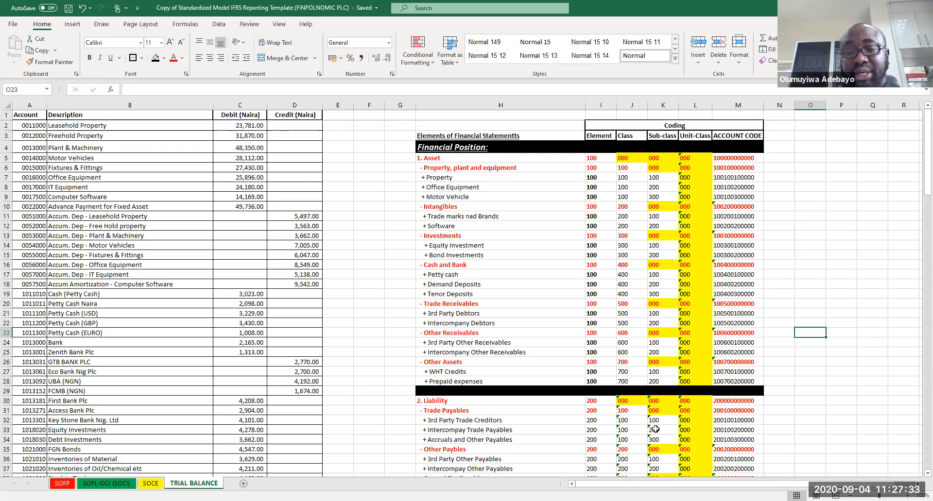
Step: Fill the ACCOUNT CODE cells of the Financial Position header rows with an orange theme color
click(734, 204)
ctrl+click(724, 169)
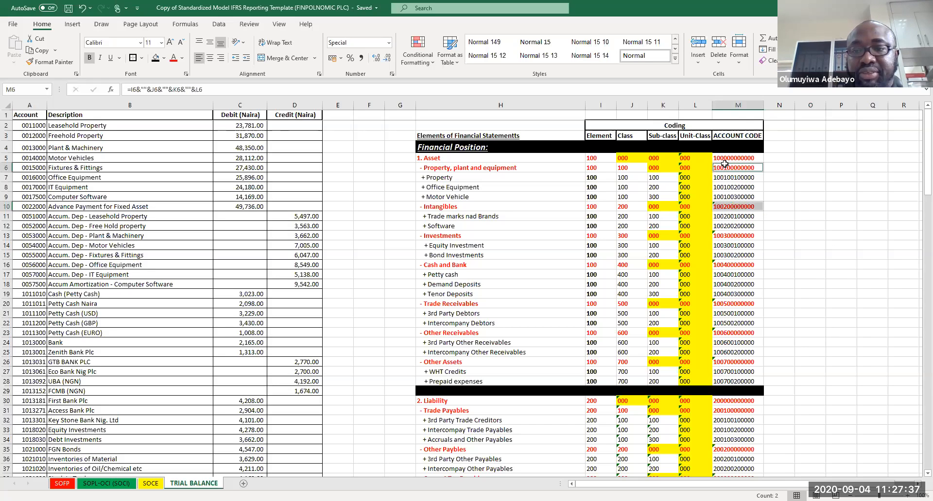
shift+click(724, 159)
ctrl+click(724, 237)
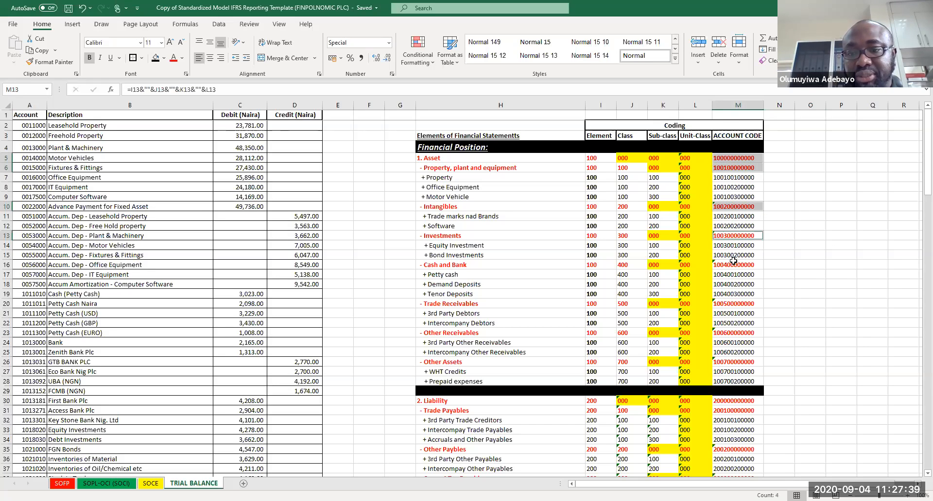
ctrl+click(731, 264)
ctrl+click(729, 305)
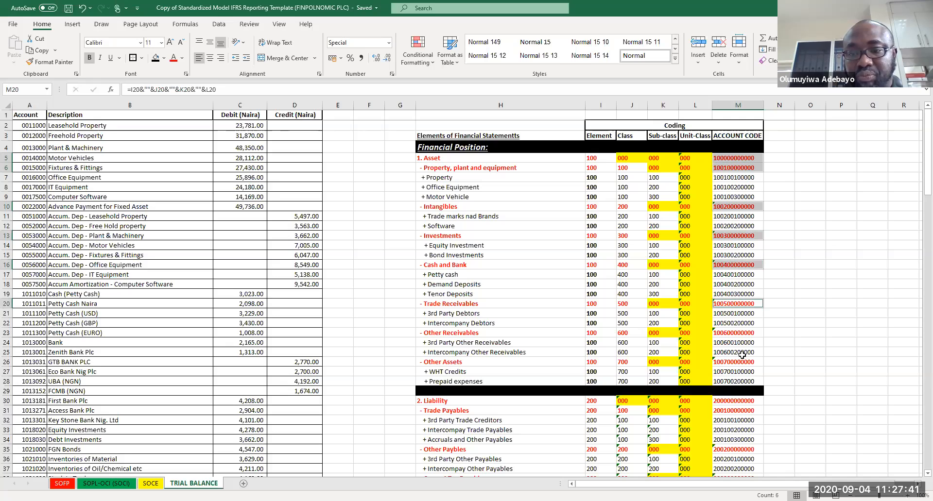
ctrl+click(729, 335)
ctrl+click(733, 362)
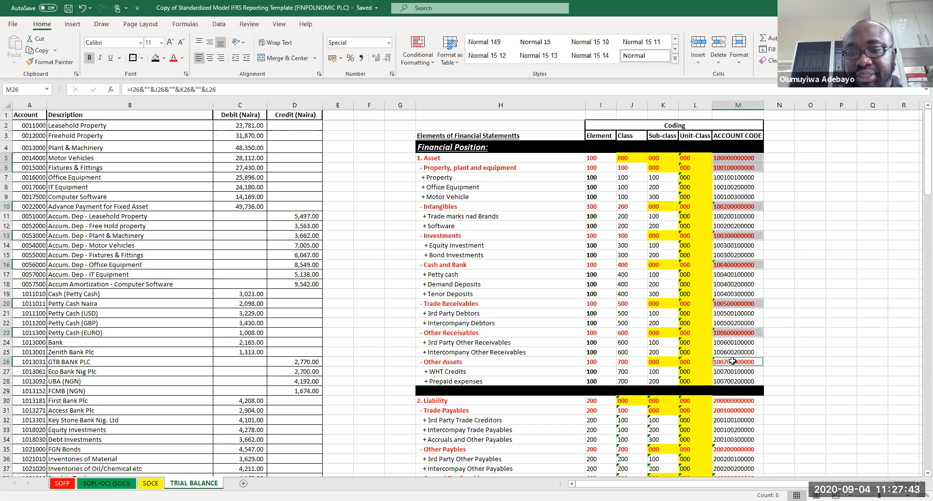
mouse_move(728, 401)
mouse_down()
mouse_move(729, 423)
mouse_move(727, 410)
mouse_up()
ctrl+click(727, 450)
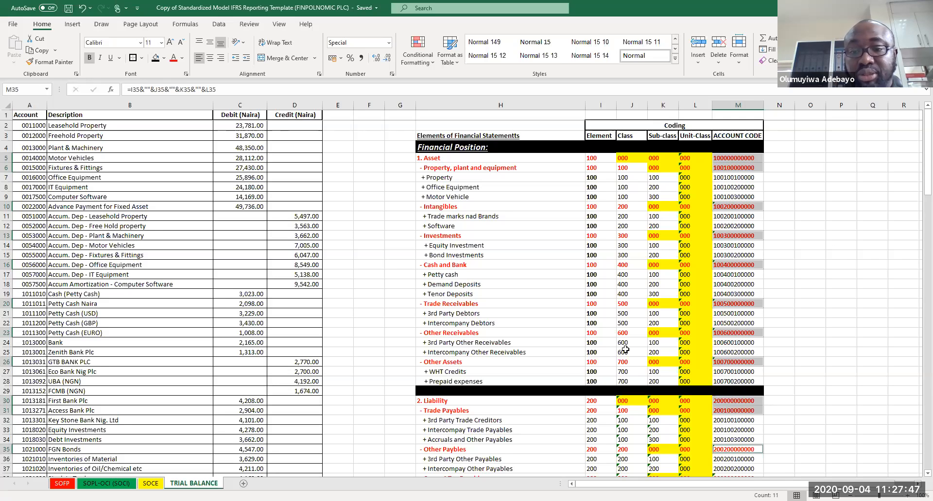
click(164, 58)
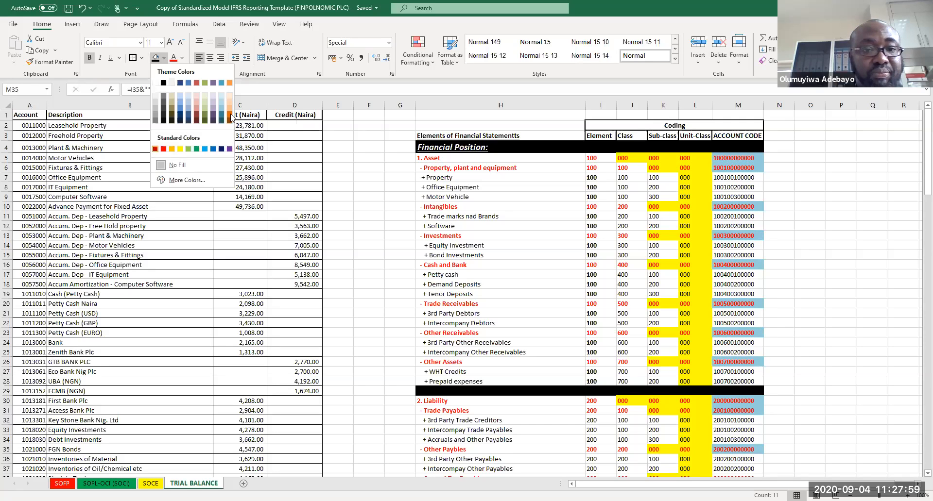
click(229, 112)
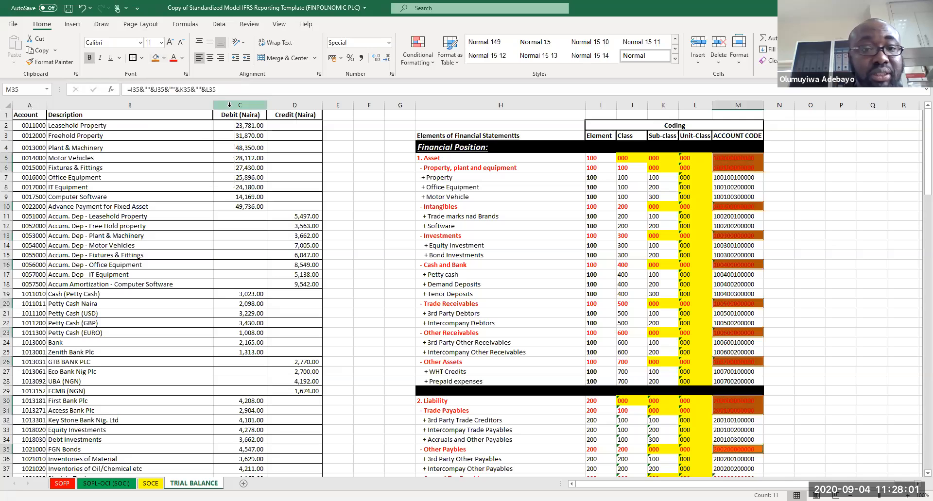
Step: Change the fill of the selected Financial Position header ACCOUNT CODE cells to a lighter orange tint
click(163, 58)
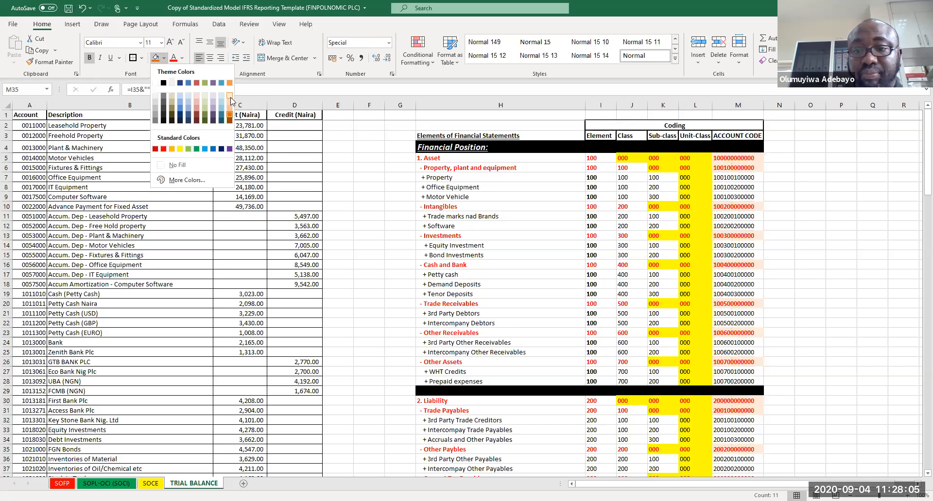
click(231, 97)
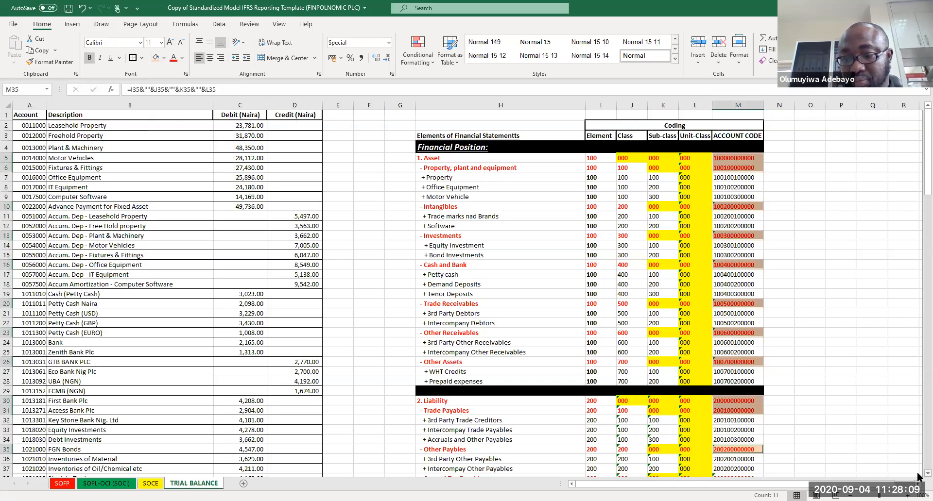
Step: Fill the ACCOUNT CODE cells of the Current Tax Payable, Bank Overdraft, Long-Term Liabilities, Income, Revenue and Other Income rows with the same light orange
scroll(918, 473, down, 1)
scroll(918, 477, down, 9)
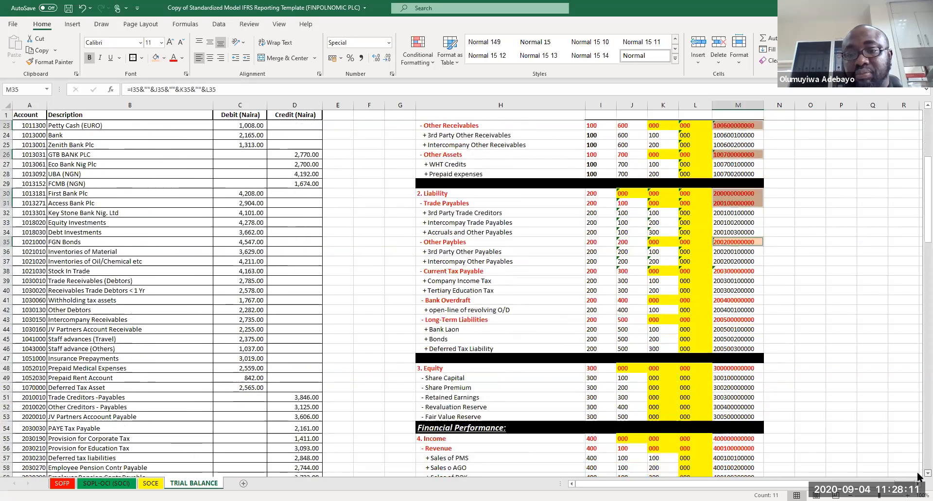
click(732, 212)
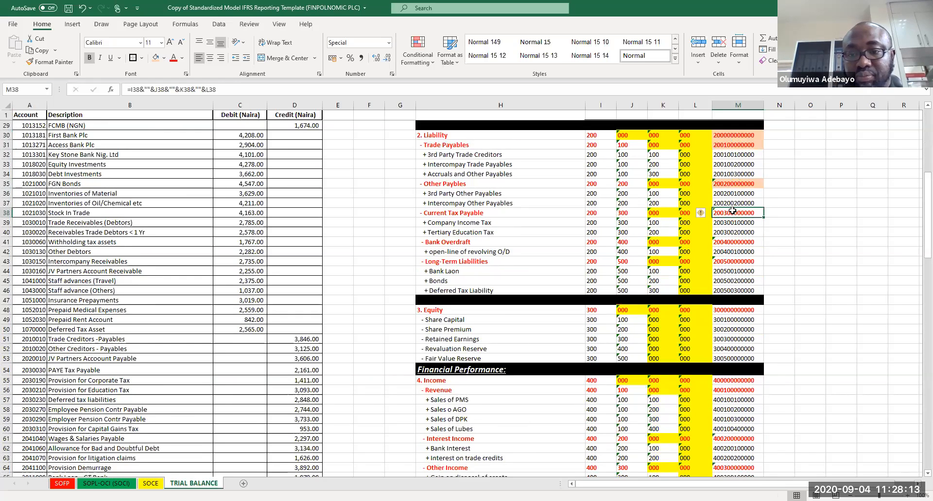
ctrl+click(731, 242)
ctrl+click(737, 262)
ctrl+click(735, 391)
ctrl+click(729, 381)
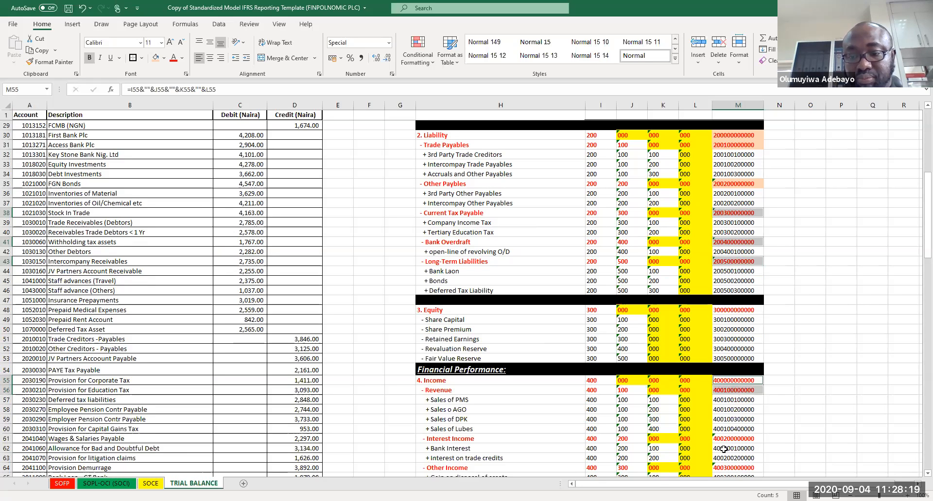
ctrl+click(723, 439)
ctrl+click(723, 439)
ctrl+click(736, 468)
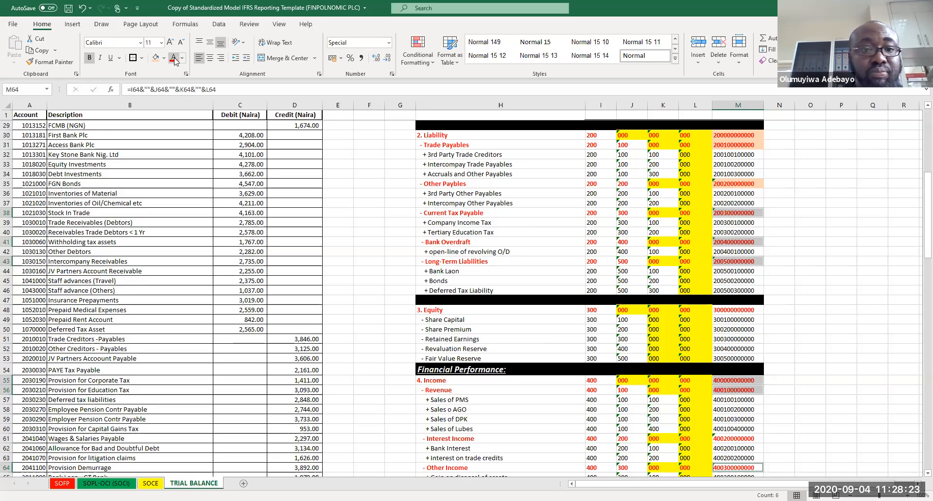
click(157, 58)
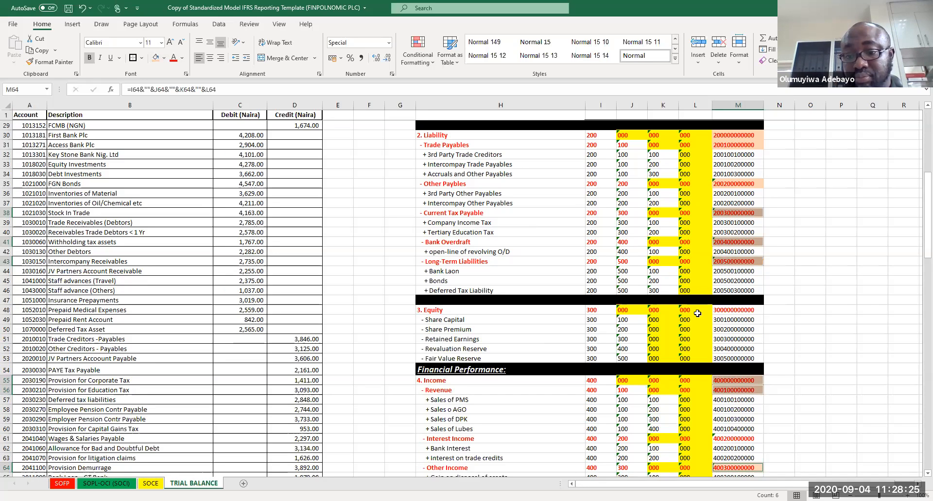
Step: Fill the ACCOUNT CODE cells of the Expense, Cost of Sales, Personnel Costs, Office Expenses and Bad Debts header rows with light orange
click(791, 294)
key(Page_Down)
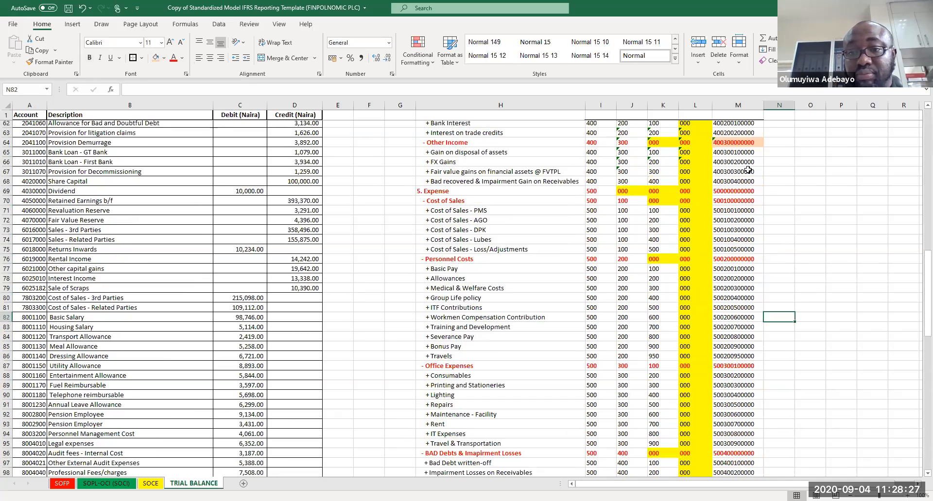
key(Up)
key(Up)
key(Up)
key(Up)
key(Up)
key(Up)
key(Up)
key(Up)
key(Up)
key(Up)
key(Up)
key(Up)
key(Up)
key(Up)
key(Up)
key(Up)
key(Up)
key(Up)
key(Up)
key(Up)
key(Up)
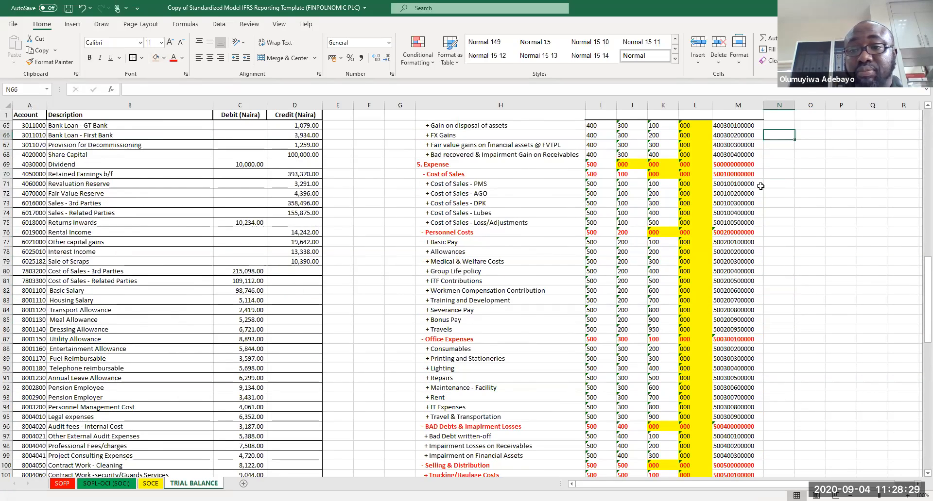
drag(734, 203, 734, 213)
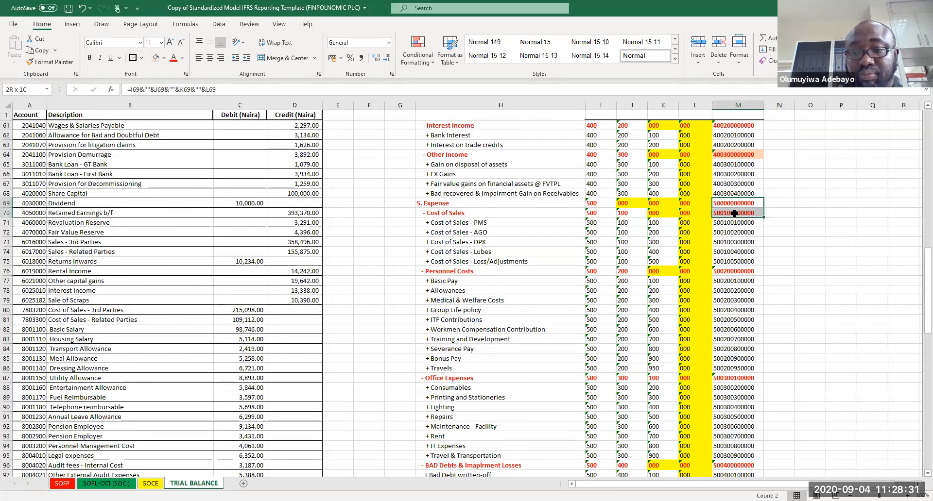
ctrl+click(729, 273)
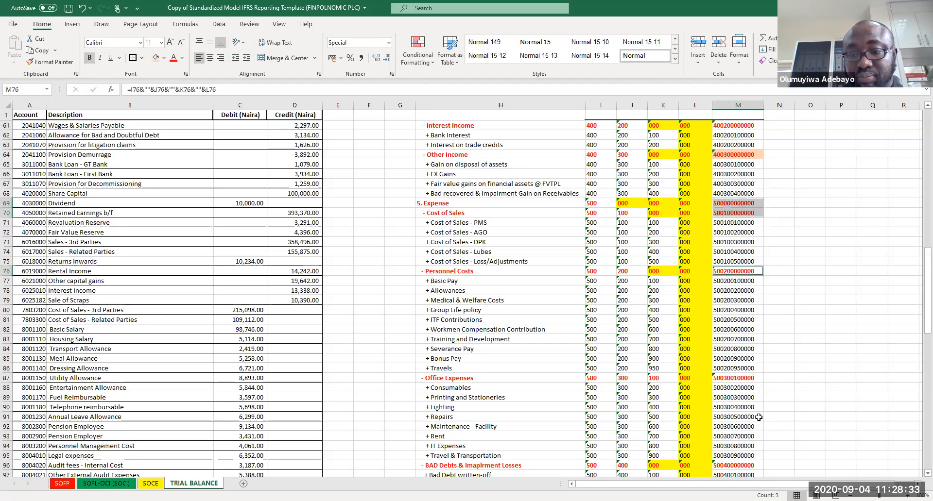
ctrl+click(735, 378)
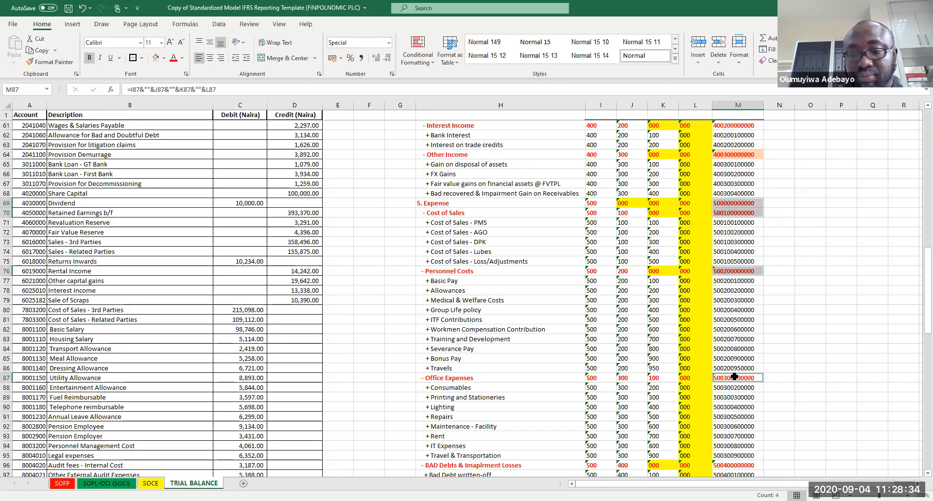
ctrl+click(729, 466)
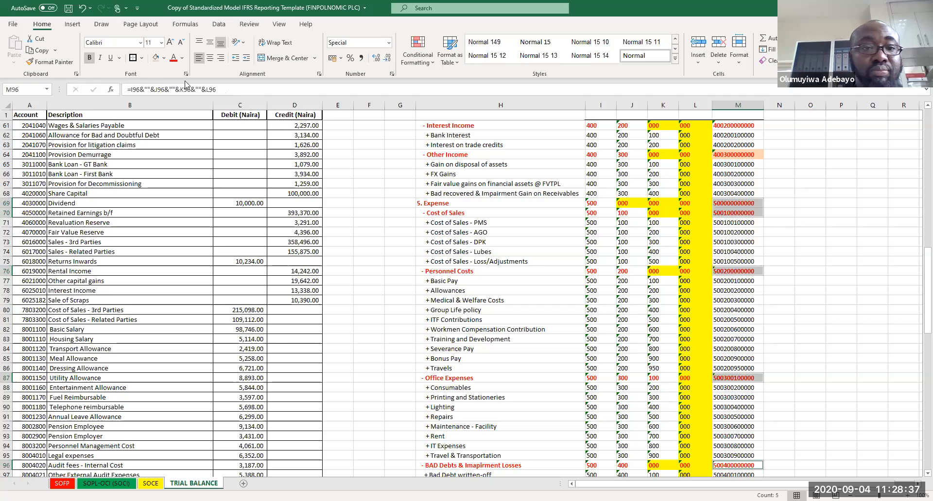
click(155, 58)
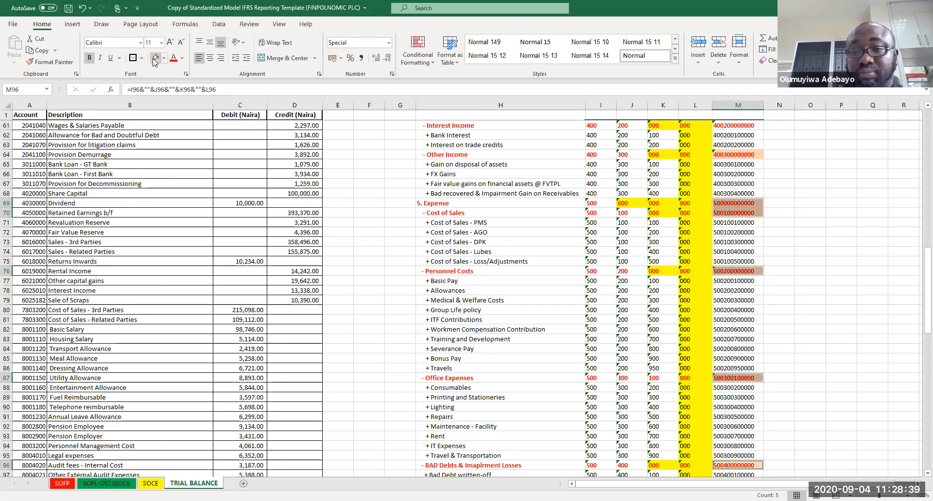
Step: Fill the ACCOUNT CODE cells of the Selling & Distribution, Trucking/Haulage, Commission, Finance Cost, Income Taxes and Current Taxes rows with light orange
scroll(486, 243, down, 12)
click(722, 165)
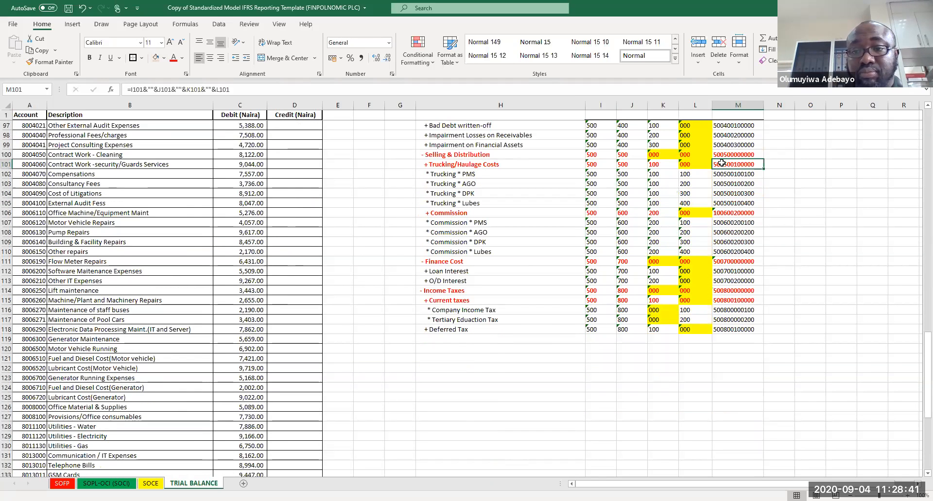
ctrl+click(722, 155)
ctrl+click(737, 212)
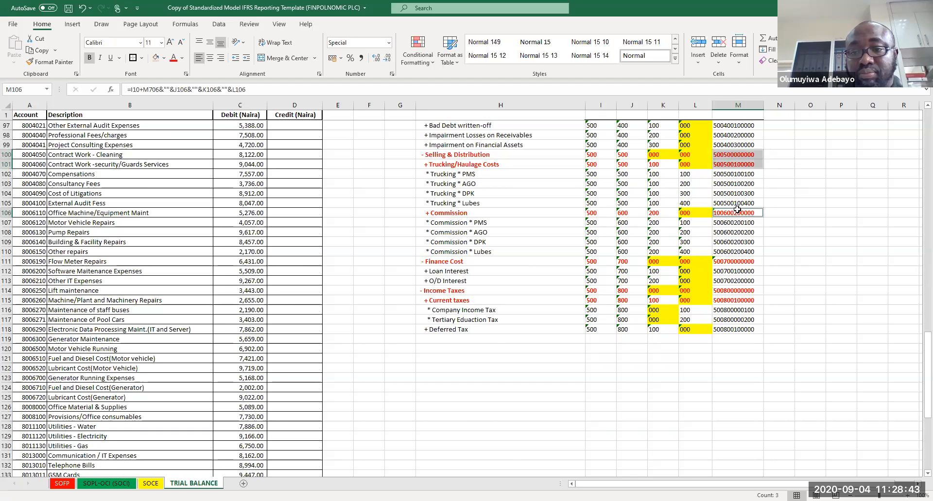
ctrl+click(725, 261)
drag(731, 289, 729, 300)
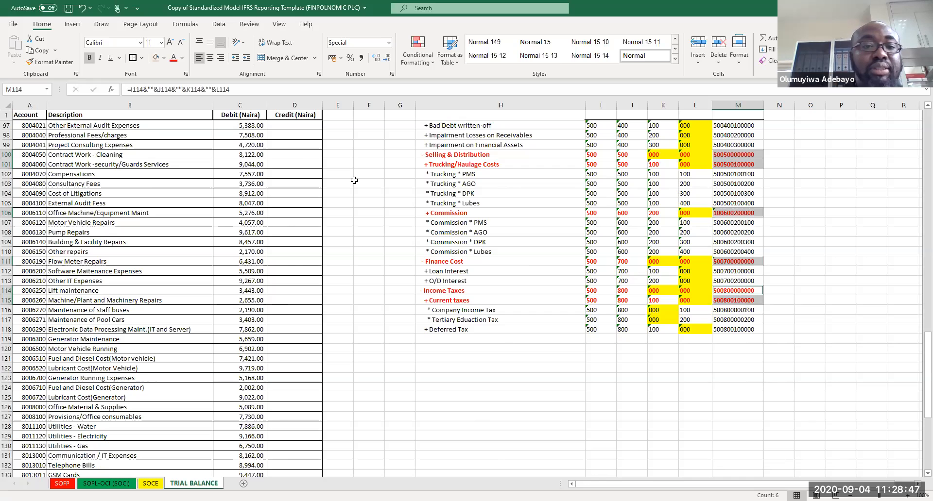
click(155, 58)
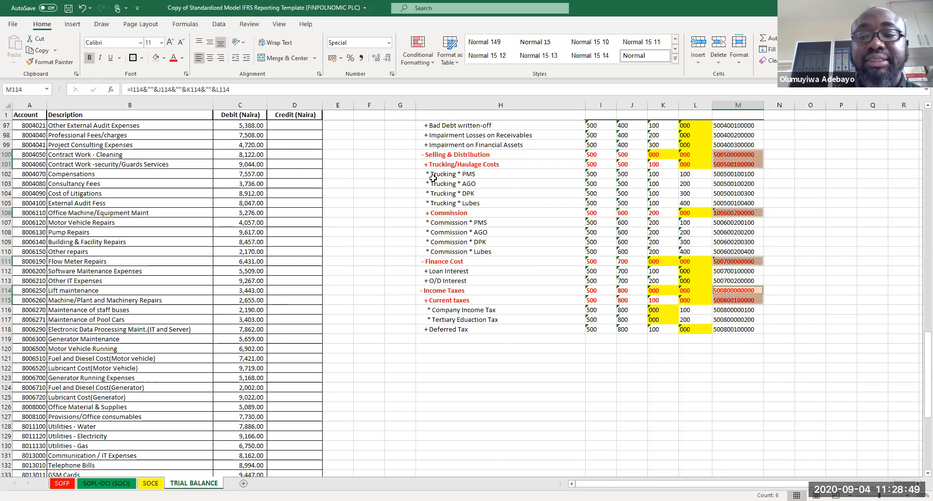
Step: Deselect the code cells, return to the top of the sheet and save the workbook
click(821, 282)
scroll(821, 281, up, 20)
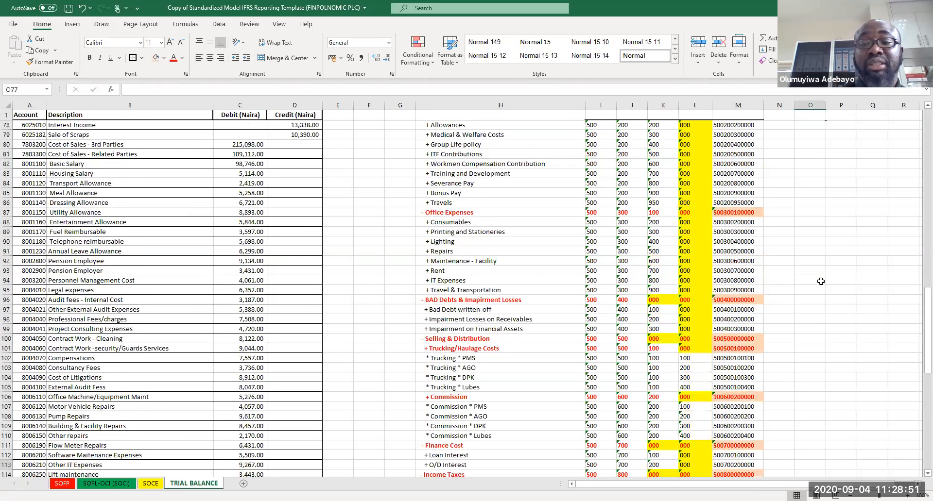
click(821, 282)
key(ctrl+s)
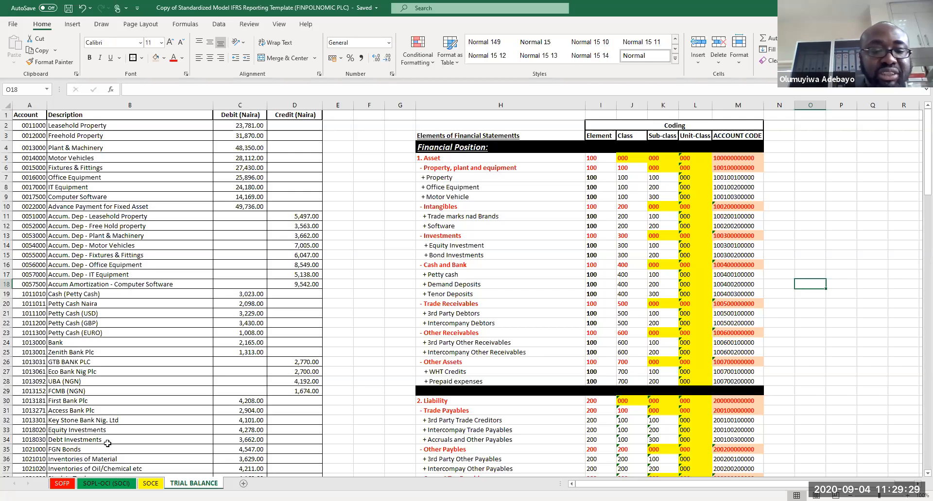
Step: Open the SOFP sheet to view the Statement of Financial Position layout
click(62, 484)
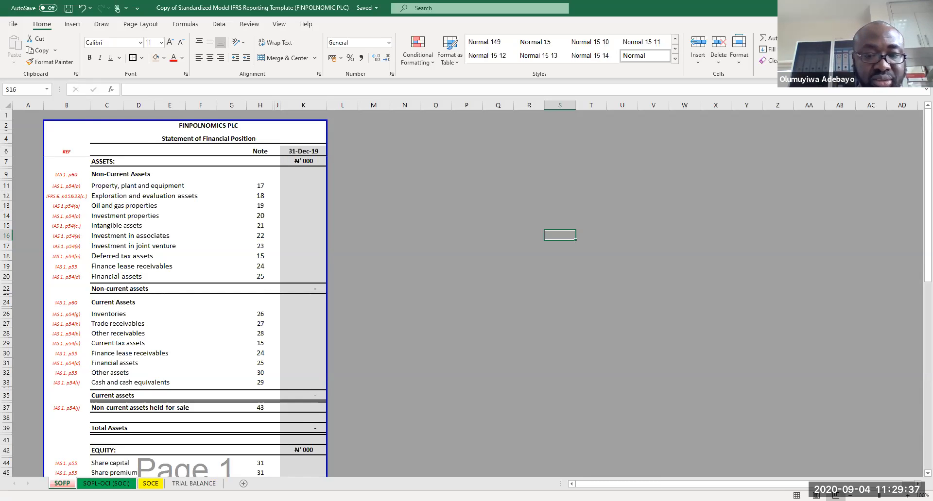
click(536, 29)
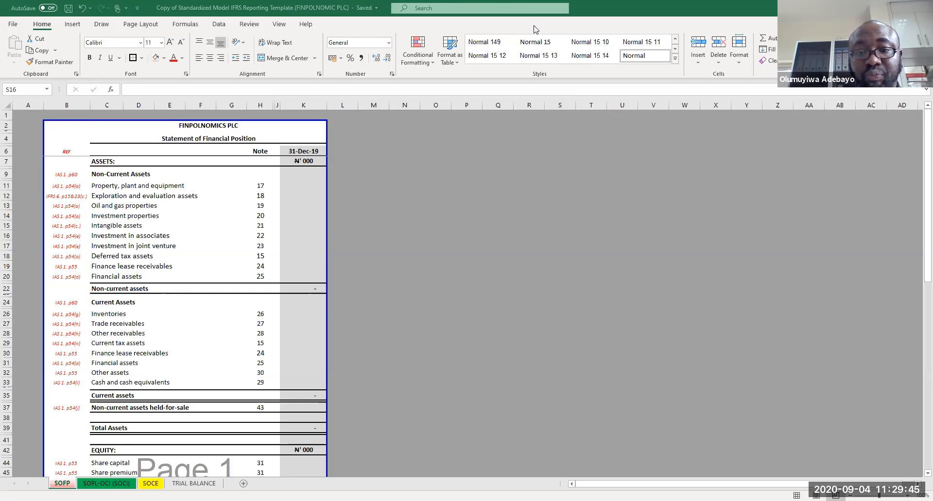
Step: Switch to the blank model workbook and examine the WP - TRIAL BALANCE sheet's ELEMENTS, GROUPING, CLASS and DETAILS columns
key(alt+Tab)
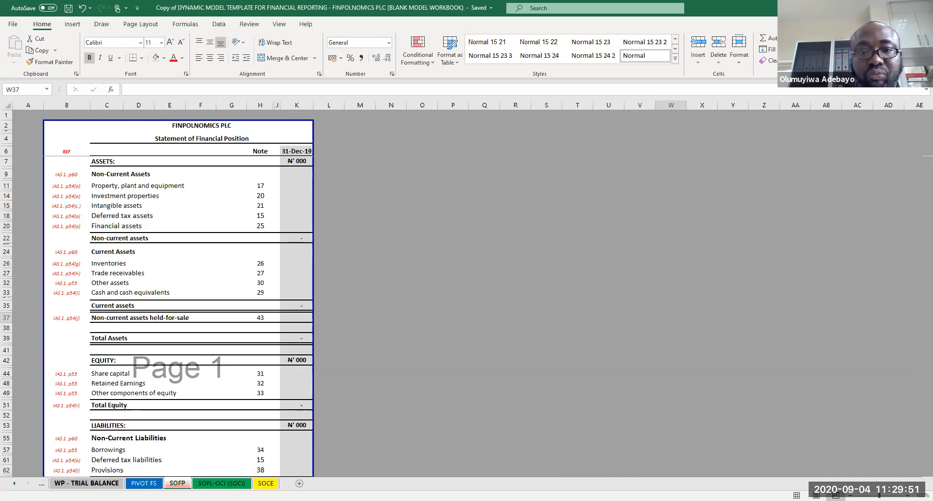
click(104, 484)
click(512, 353)
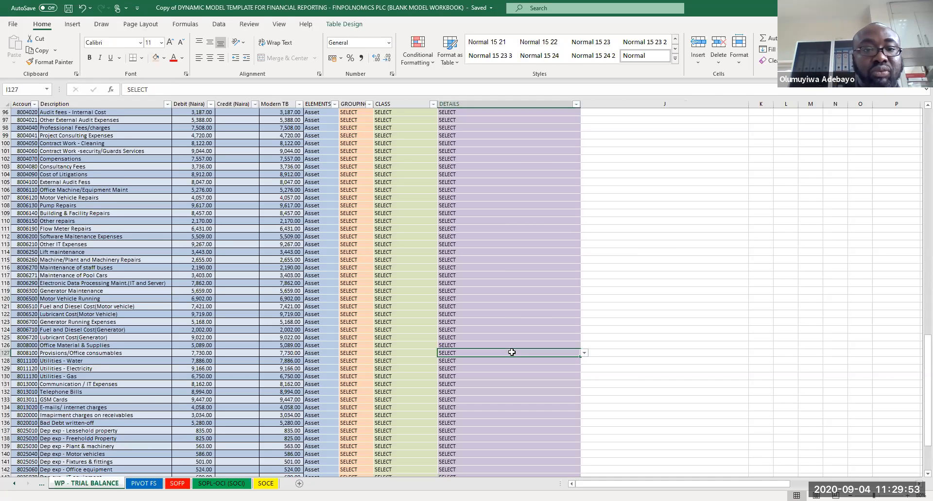
key(Page_Up)
key(Page_Up)
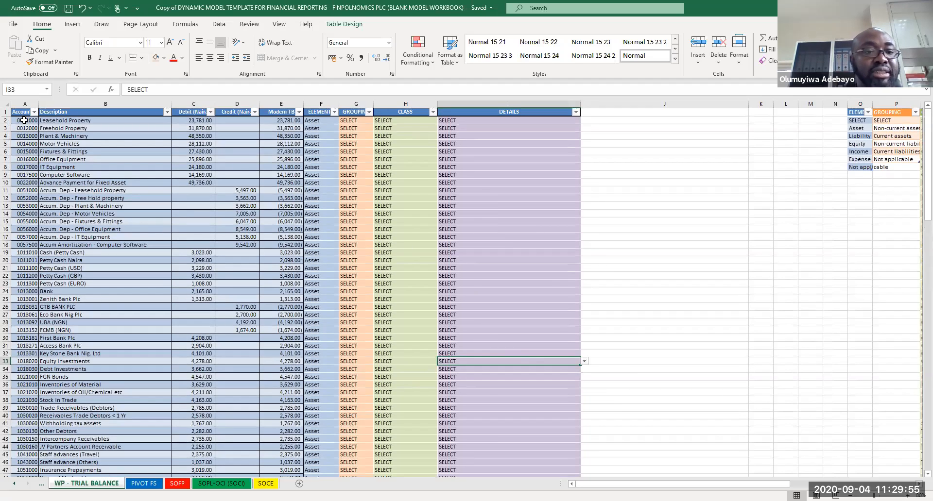
click(25, 134)
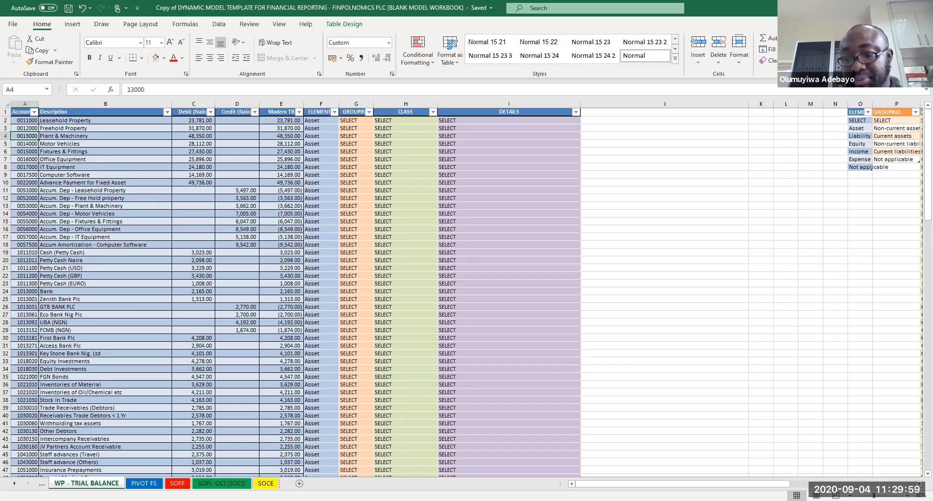
scroll(575, 318, up, 3)
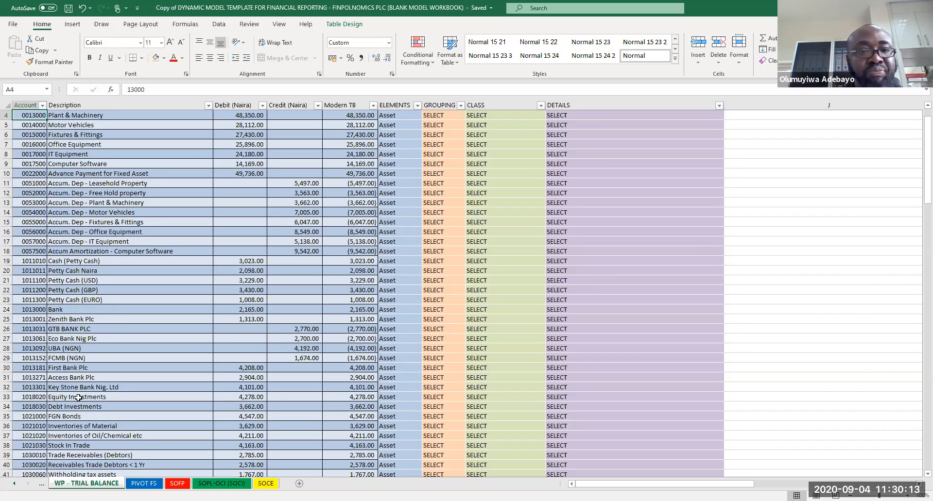
key(ctrl+Home)
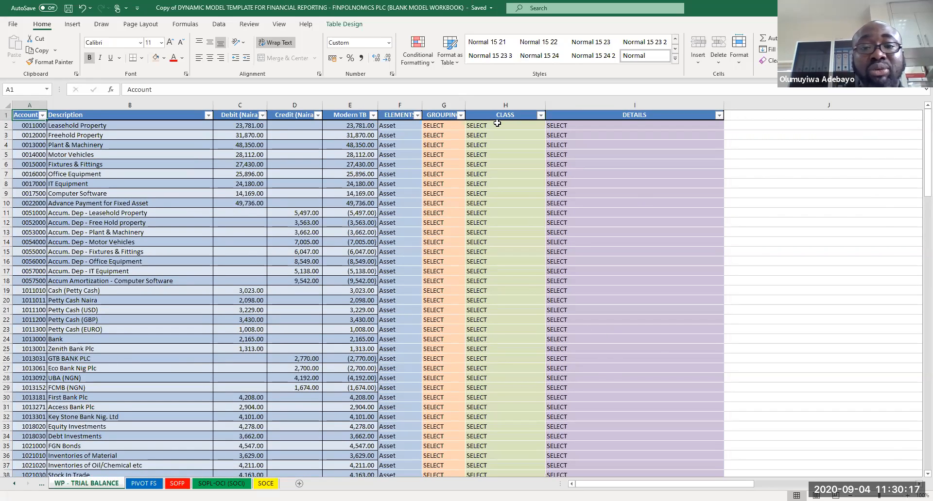
drag(400, 115, 661, 115)
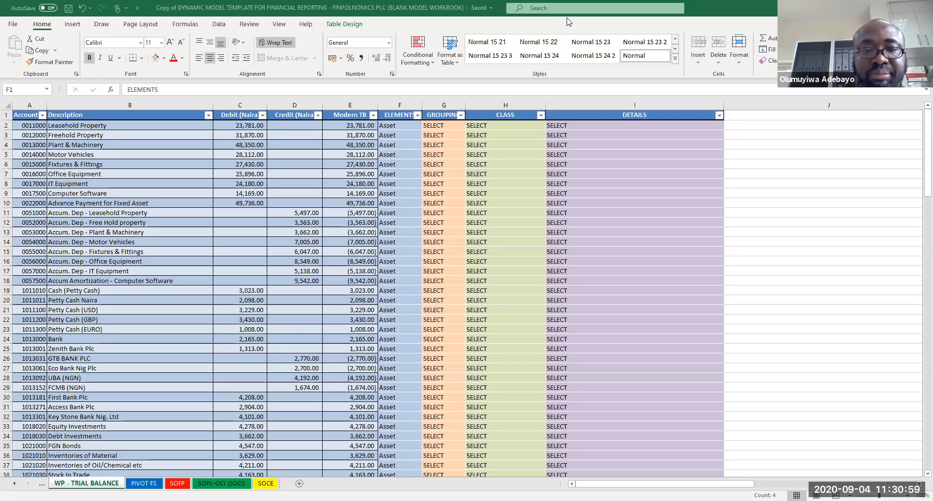
Step: Switch to the completed model workbook's WP - TRIAL BALANCE sheet and autofit the GROUPING and CLASS column widths
key(alt+Tab)
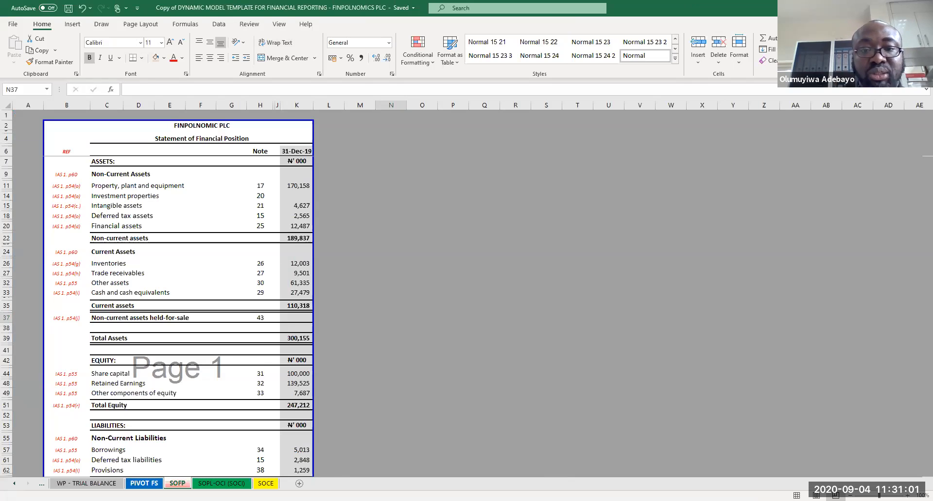
key(ctrl+Page_Up)
key(ctrl+Page_Up)
click(875, 203)
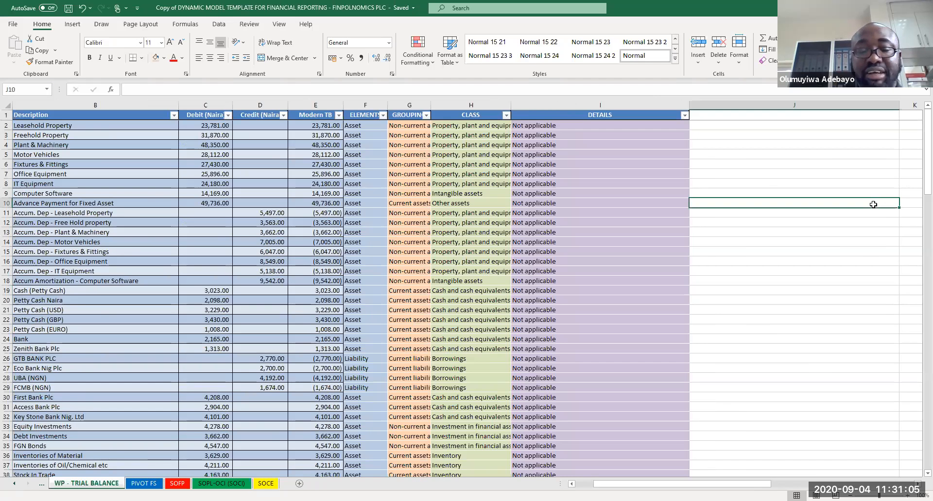
key(ctrl+Left)
key(ctrl+Left)
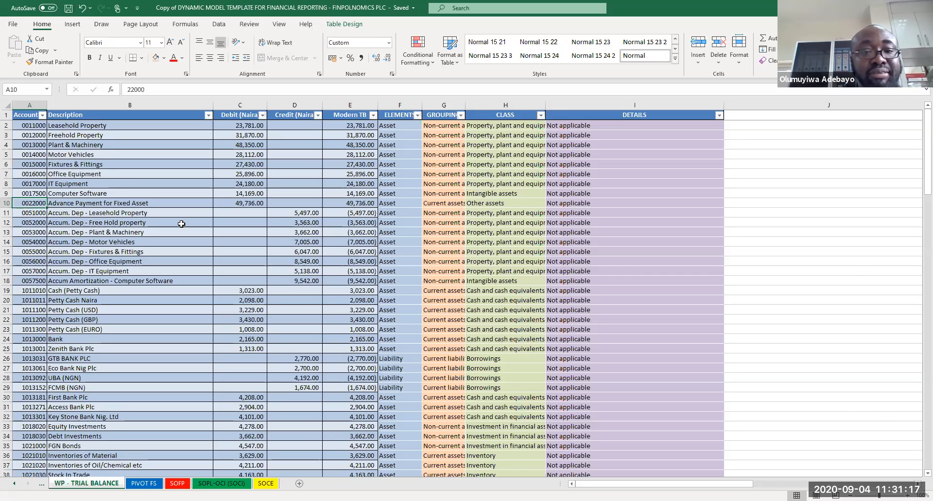
double_click(465, 104)
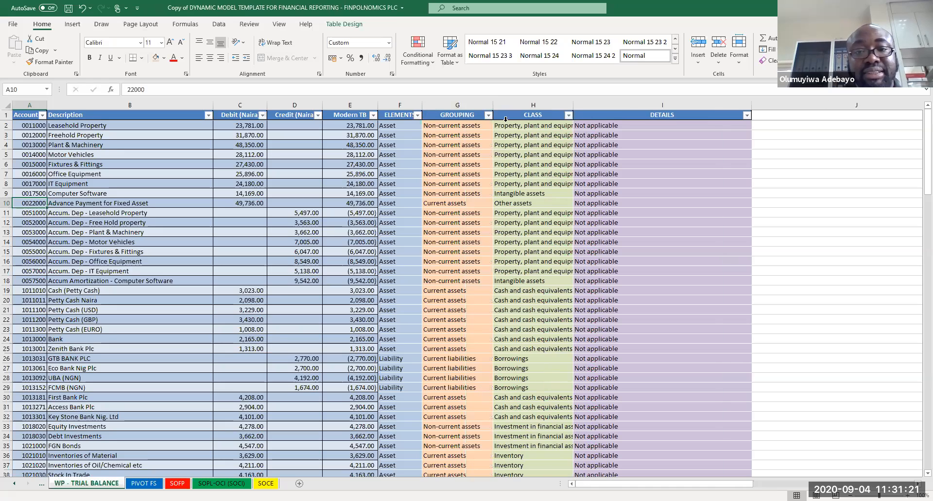
double_click(572, 106)
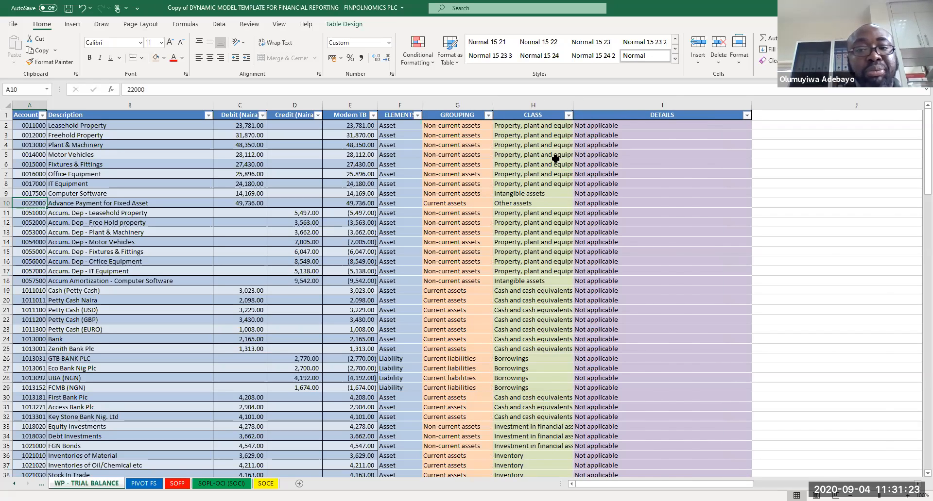
click(680, 126)
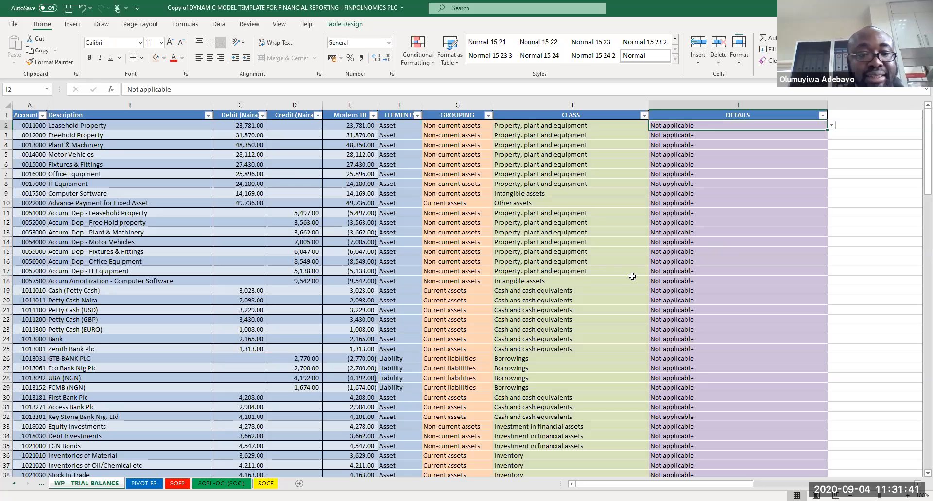
Step: Scroll down the WP - TRIAL BALANCE sheet reviewing the CLASS and DETAILS mapping through to the last account
click(572, 319)
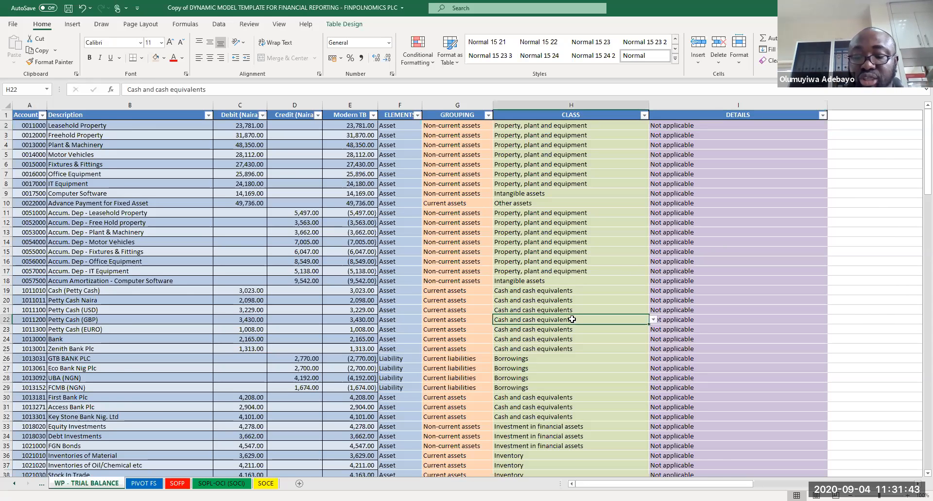
key(Page_Down)
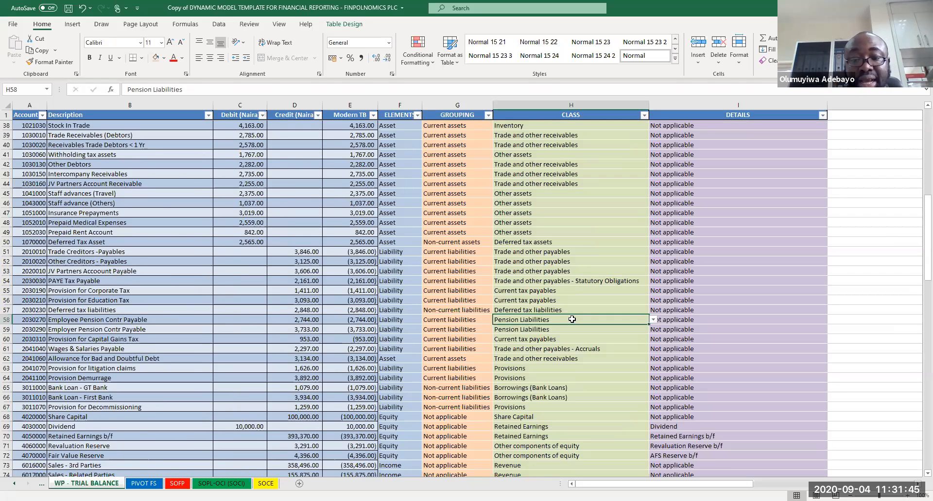
key(Down)
key(Down)
key(Down)
key(Down)
key(Down)
key(Down)
key(Down)
key(Down)
key(Down)
key(Down)
key(Down)
key(Down)
key(Down)
key(Down)
key(Down)
key(Down)
key(Down)
key(Down)
key(Down)
key(Down)
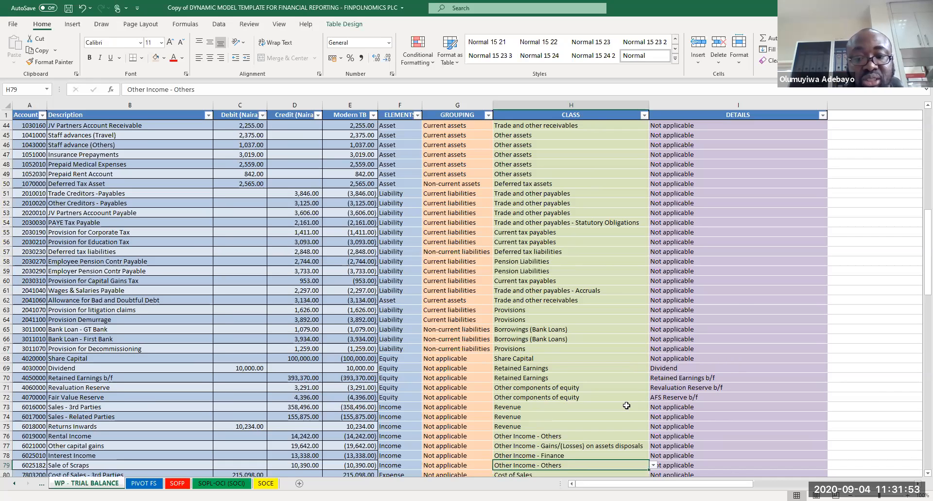
key(Page_Down)
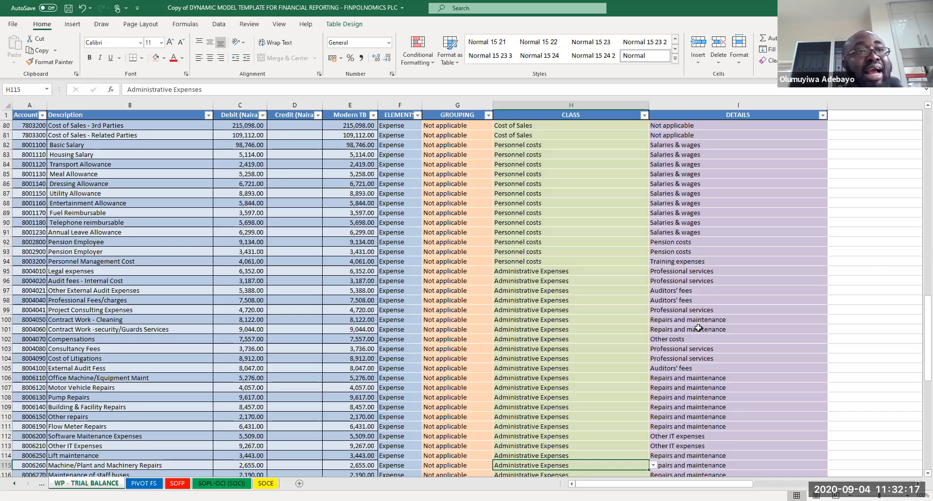
key(Down)
key(Down)
key(Down)
key(Down)
key(Down)
key(Down)
key(Down)
key(Down)
key(Down)
key(Down)
key(Down)
key(Down)
key(Down)
key(Down)
key(Down)
key(Down)
key(Down)
key(Down)
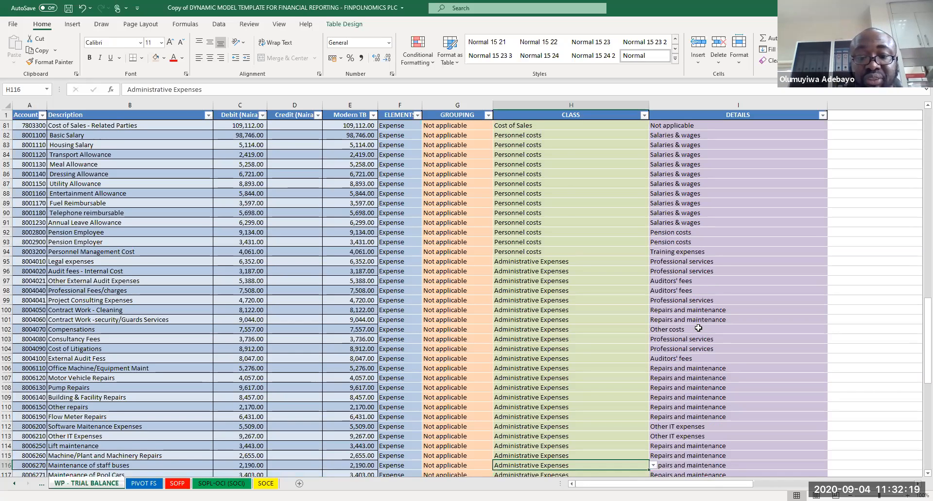
key(Down)
key(Down)
key(Down)
key(Down)
key(Down)
key(Down)
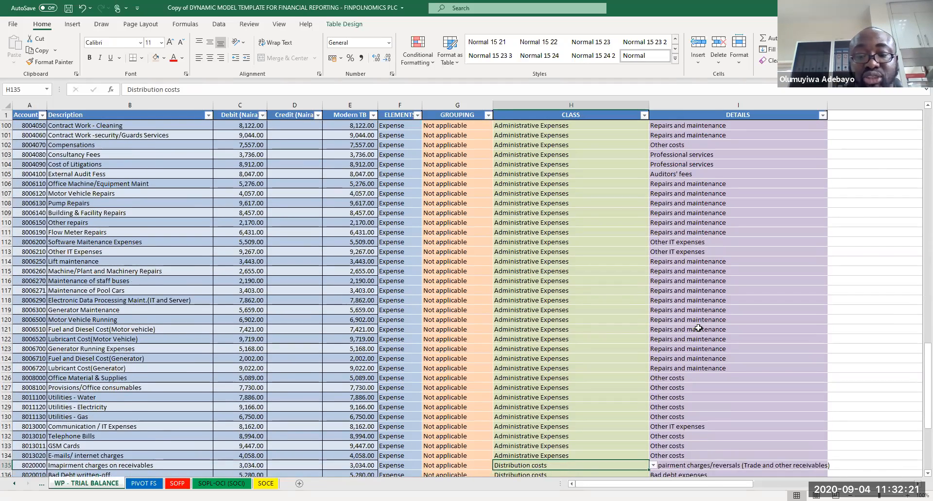
key(Down)
key(Down)
key(Down)
key(Down)
key(Down)
key(Down)
key(Down)
key(Down)
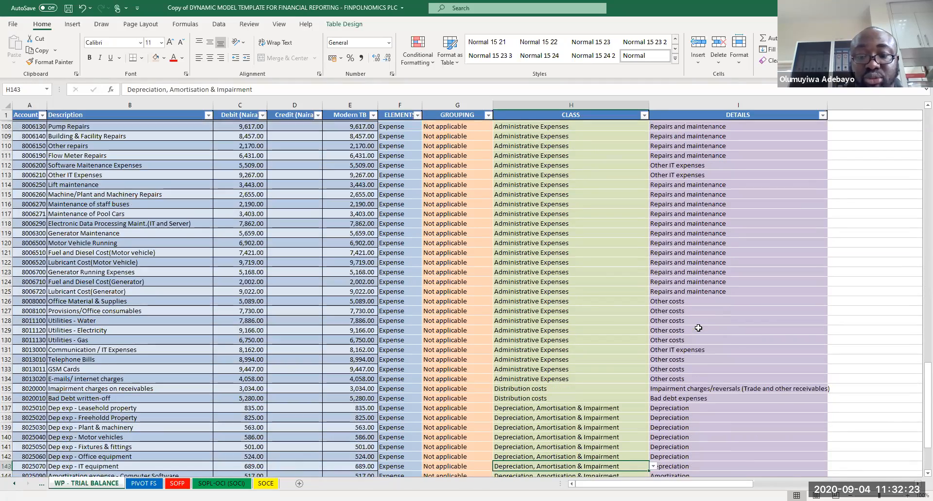
key(Down)
key(Down)
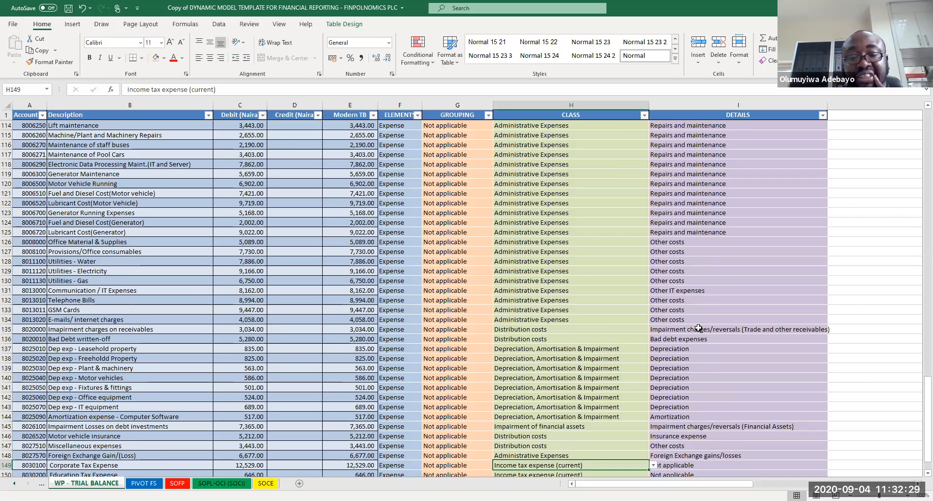
key(Down)
key(Down)
key(Down)
key(Down)
key(Down)
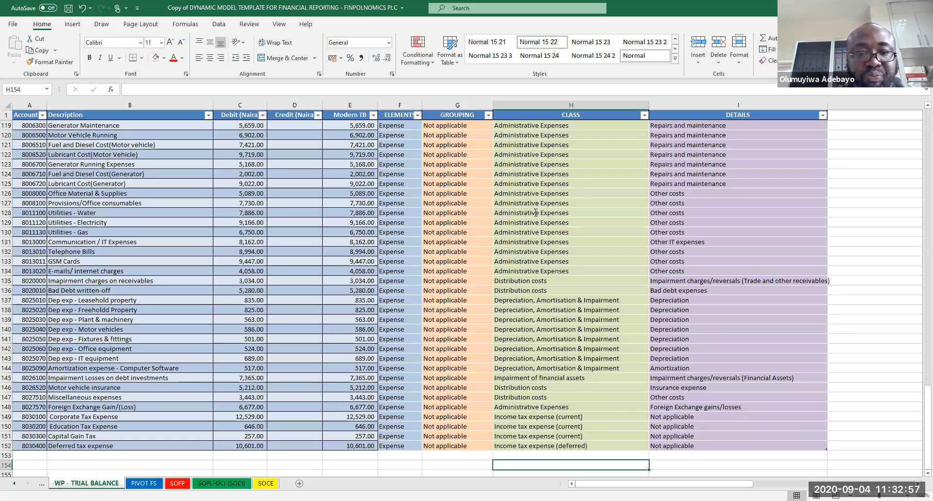
Step: Switch to the standardized model workbook's TRIAL BALANCE sheet and add a "- Depreciation" heading below Deferred Tax in the coding list
key(alt+Tab)
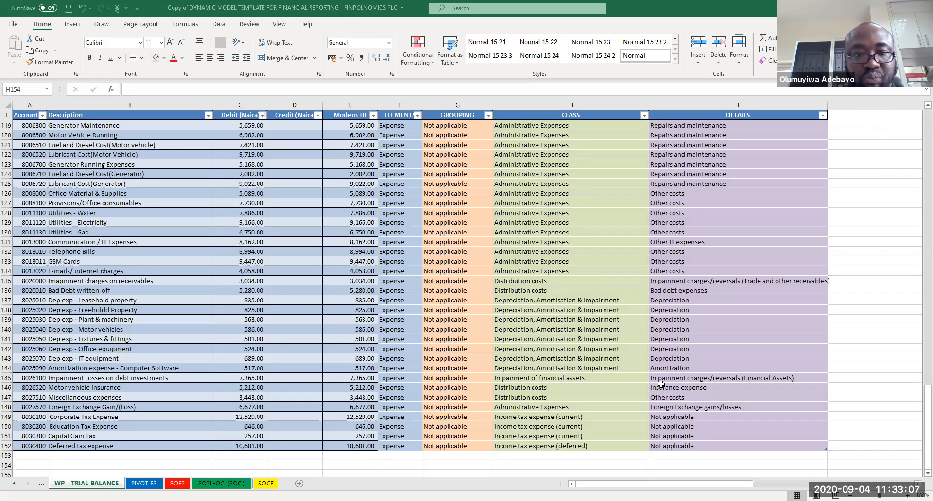
key(alt+Tab)
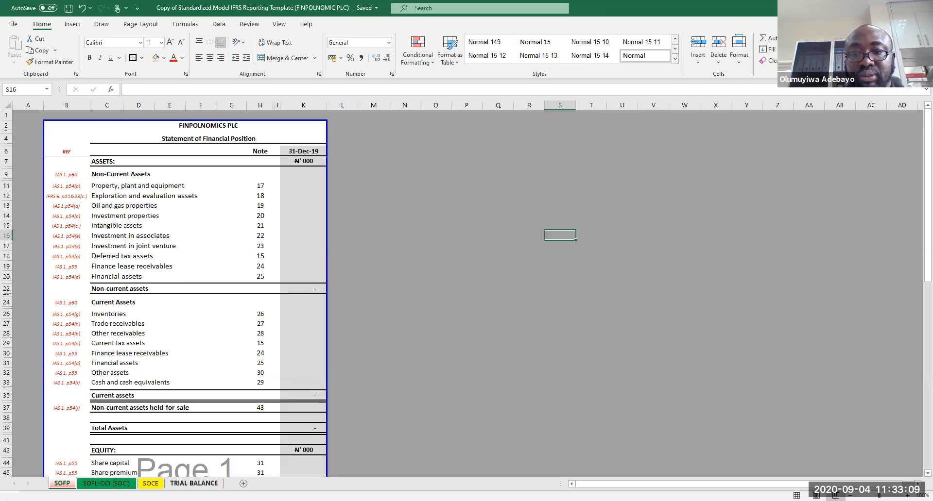
click(194, 484)
click(851, 283)
key(Down)
key(Down)
key(Down)
key(Down)
key(Down)
key(Down)
key(Down)
key(Down)
key(Down)
key(Down)
key(Down)
key(Down)
key(Down)
key(Down)
key(Down)
key(Down)
key(Down)
key(Down)
key(Down)
key(Down)
key(Down)
key(Down)
key(Down)
key(Down)
key(Down)
key(Down)
key(Down)
key(Down)
key(Down)
key(Down)
key(Down)
key(Down)
key(Down)
key(Down)
key(Down)
key(Down)
key(Down)
key(Down)
key(Down)
key(Down)
key(Down)
key(Down)
key(Down)
key(Down)
key(Down)
key(Down)
key(Down)
key(Down)
key(Down)
key(Down)
key(Down)
key(Down)
key(Down)
key(Down)
key(Down)
key(Down)
key(Down)
key(Down)
key(Down)
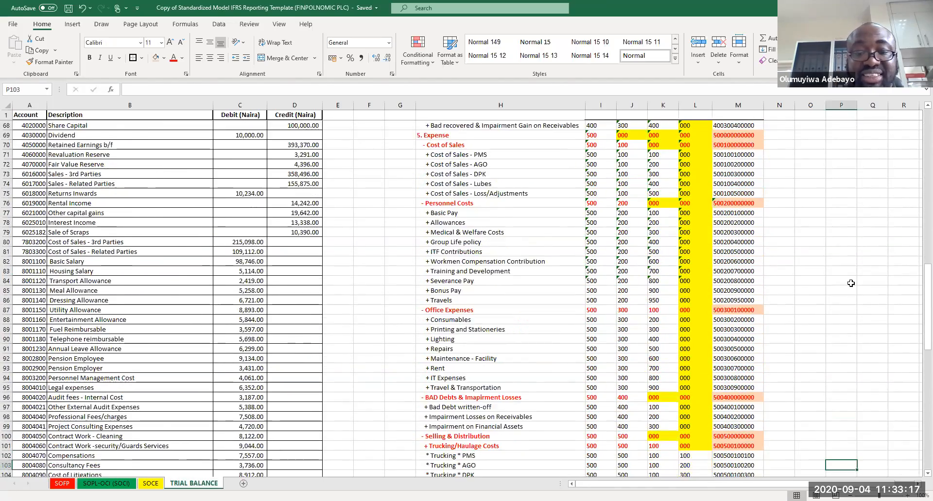
key(Down)
key(Down)
key(Down)
key(Down)
key(Down)
key(Down)
key(Down)
key(Down)
key(Down)
key(Down)
key(Down)
key(Down)
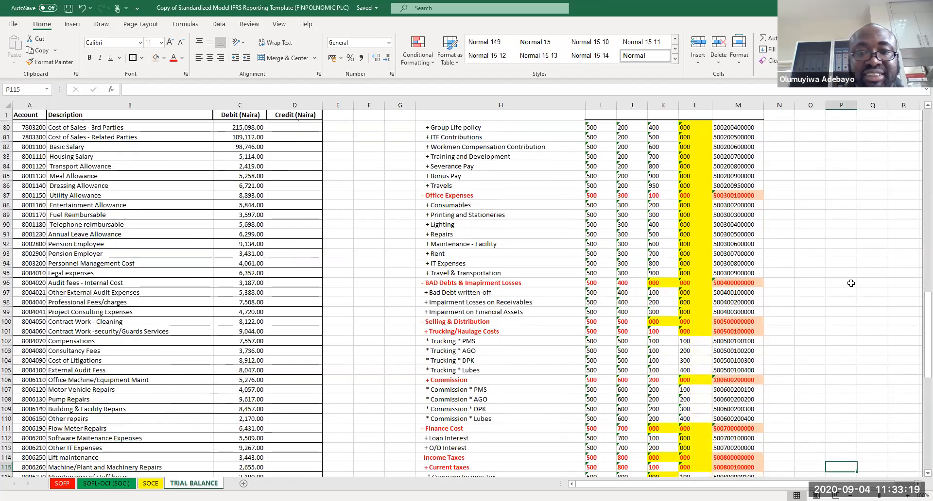
key(Down)
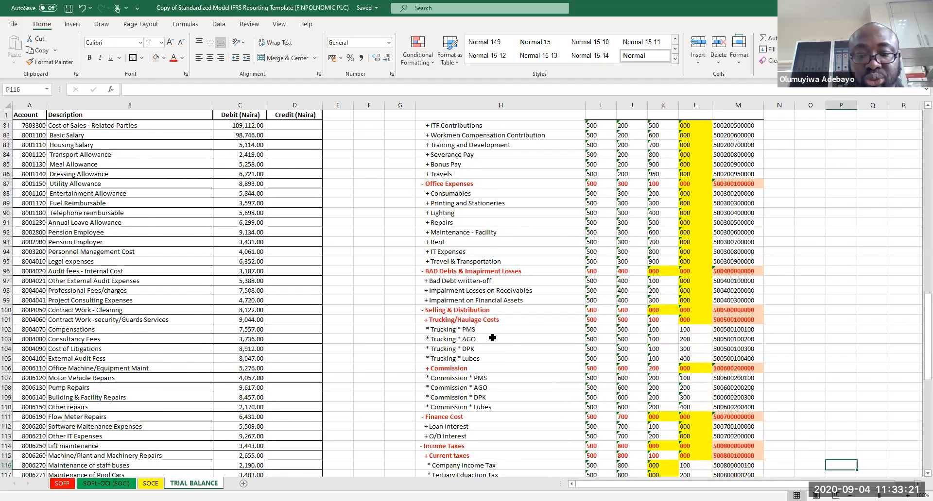
key(Down)
key(Down)
key(Down)
key(Down)
key(Down)
key(Down)
key(Down)
key(Down)
key(Down)
key(Down)
key(Down)
key(Down)
key(Down)
key(Down)
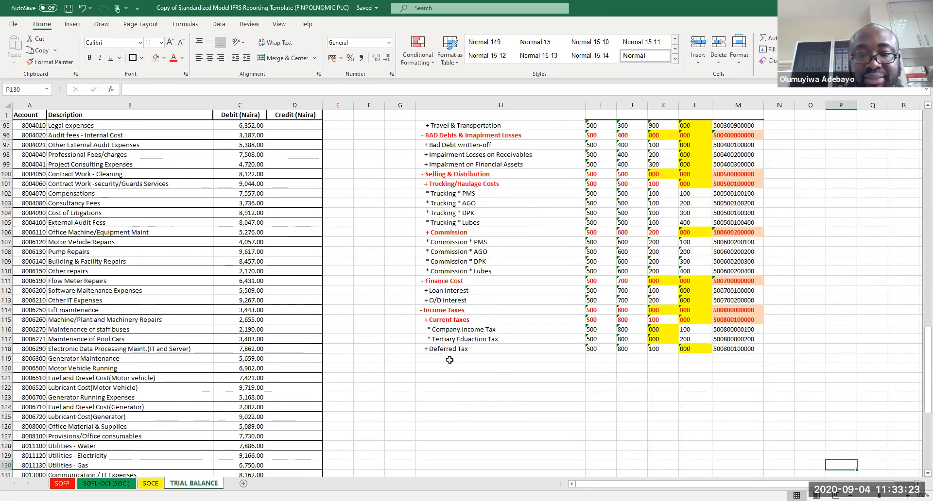
click(442, 361)
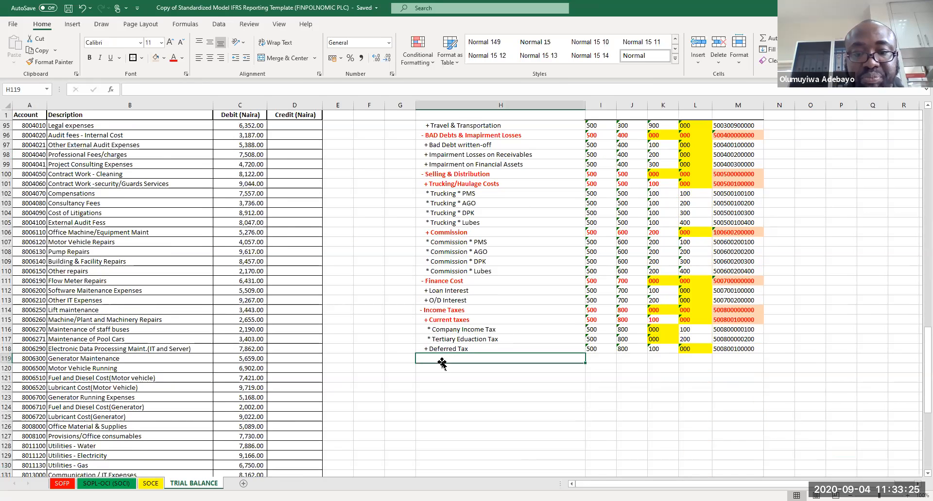
double_click(443, 361)
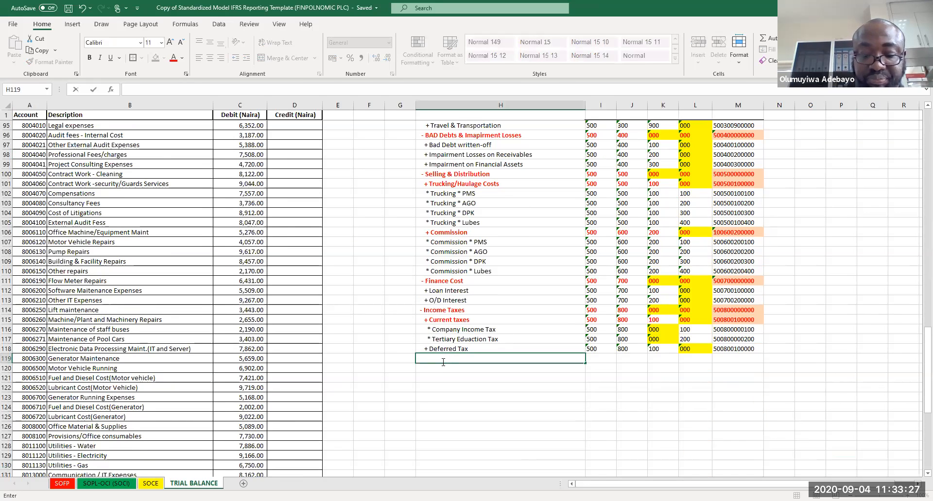
text(- Depreciation)
key(Return)
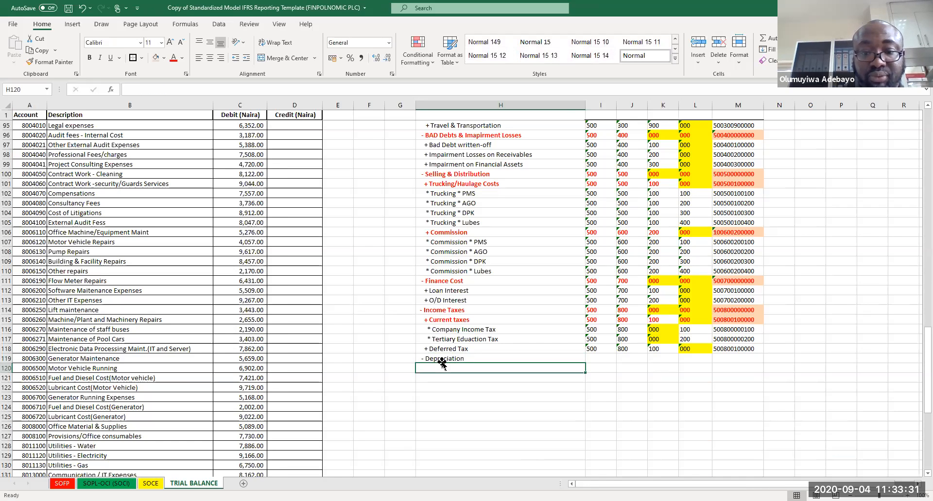
Step: Add sub-items "+ Depreciation - Property", "+ Depreciation - Office Equipment" and "+ Depreciation - Motor Vehicle" beneath it, then save the workbook
double_click(442, 366)
text(+ Dep)
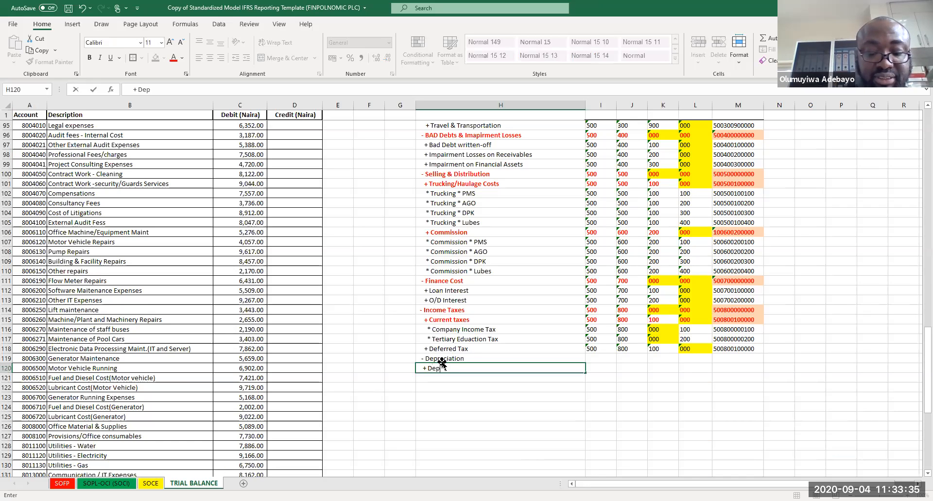
text(reciation - Prroperty)
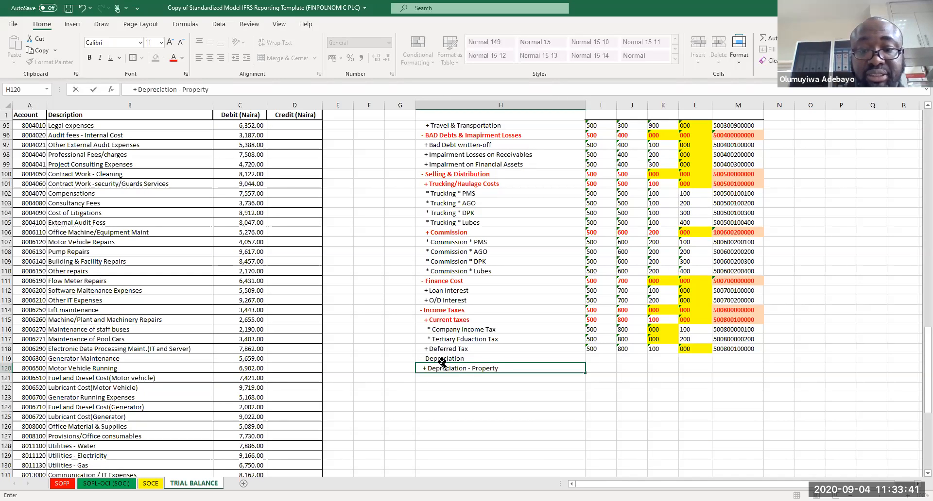
key(Return)
text(+ Depreciation)
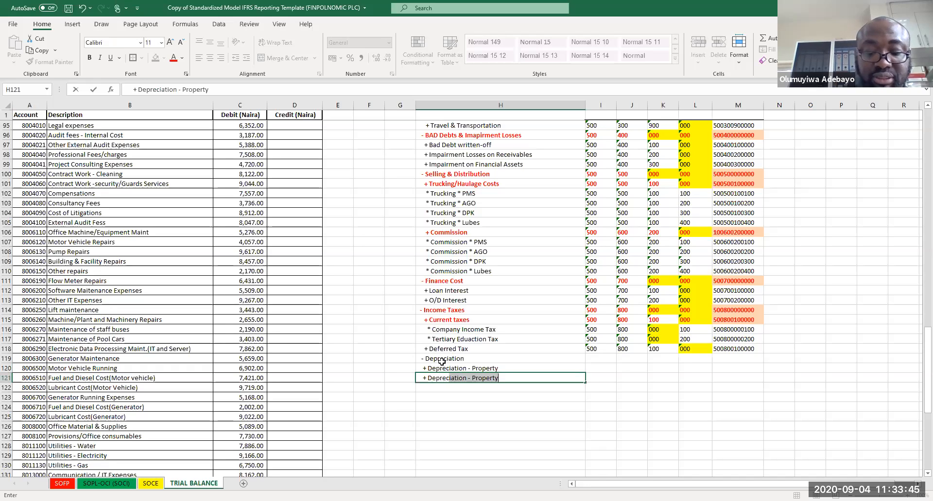
text( - )
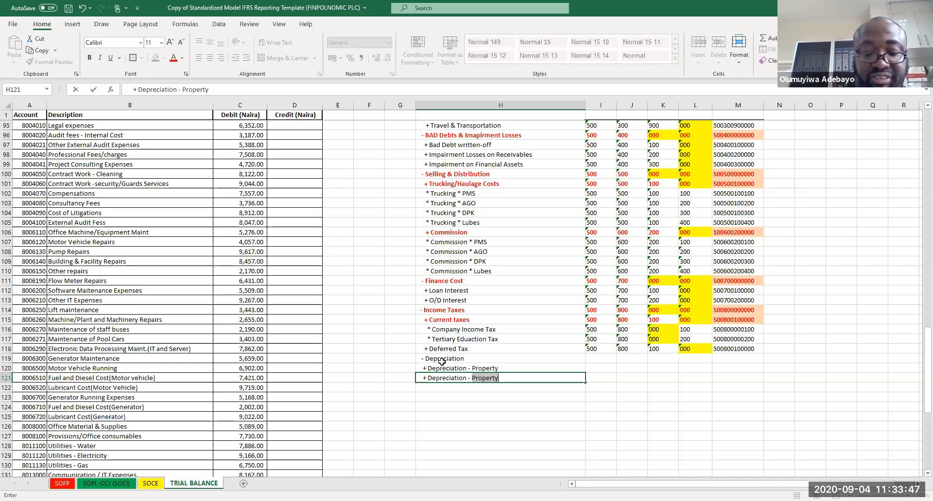
text(Office Eq)
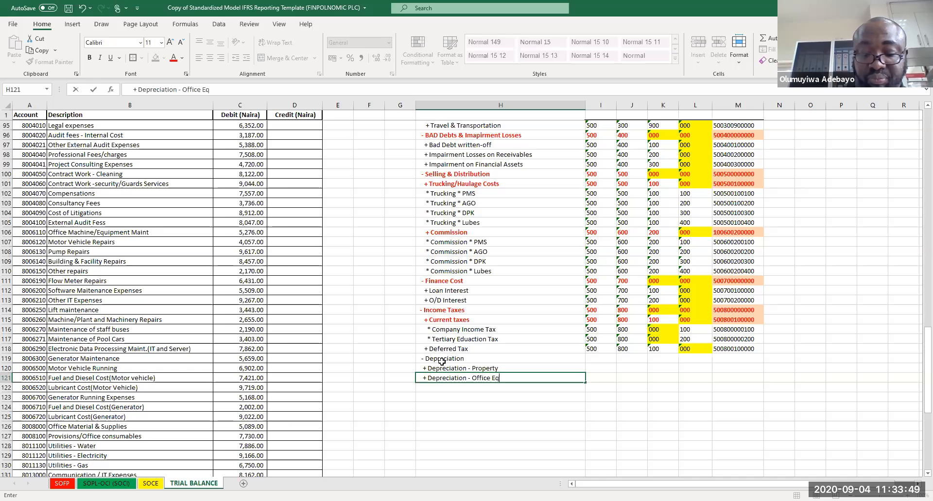
text(uipment)
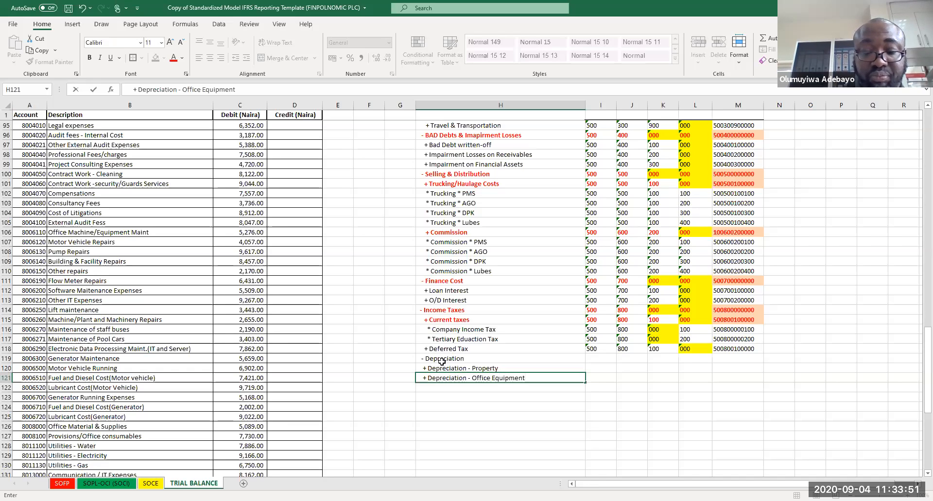
key(Return)
text(+)
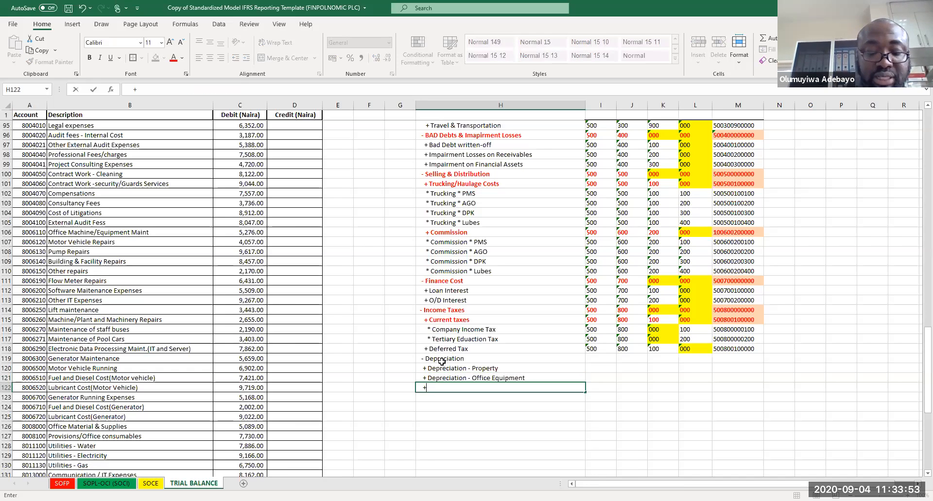
text( Depreciation - Motor)
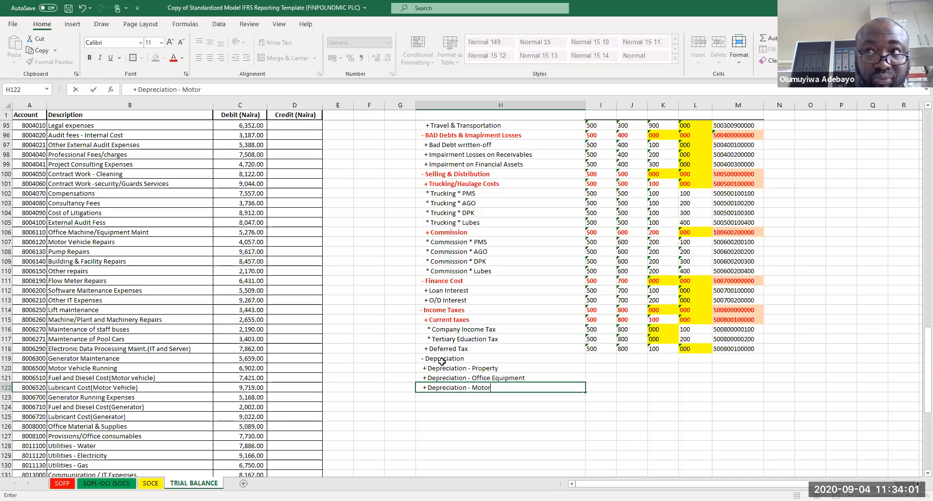
text( Vehicle)
key(Return)
key(ctrl+s)
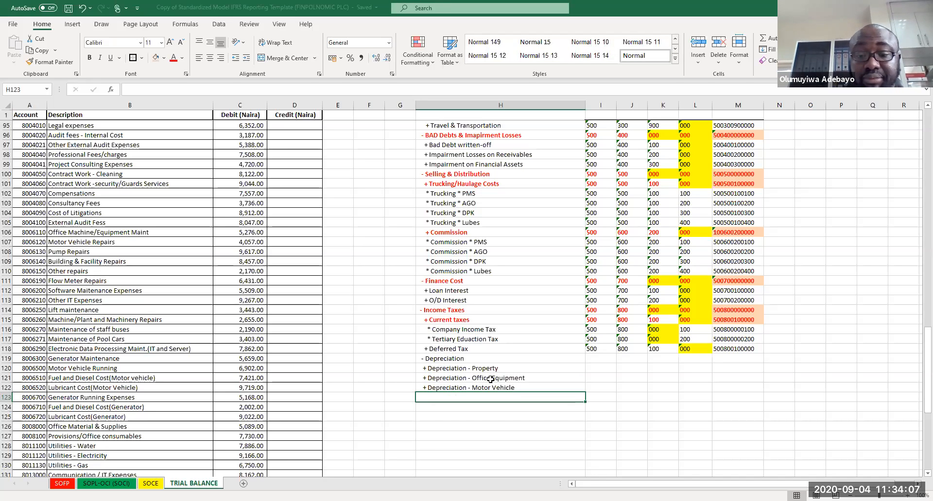
Step: Copy the element code 500 into the first code column for the four depreciation rows
click(601, 349)
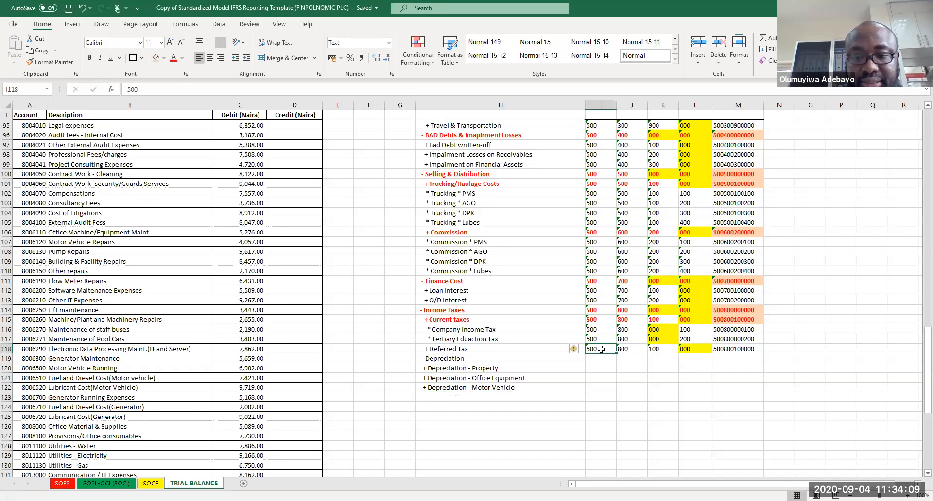
key(ctrl+c)
click(600, 359)
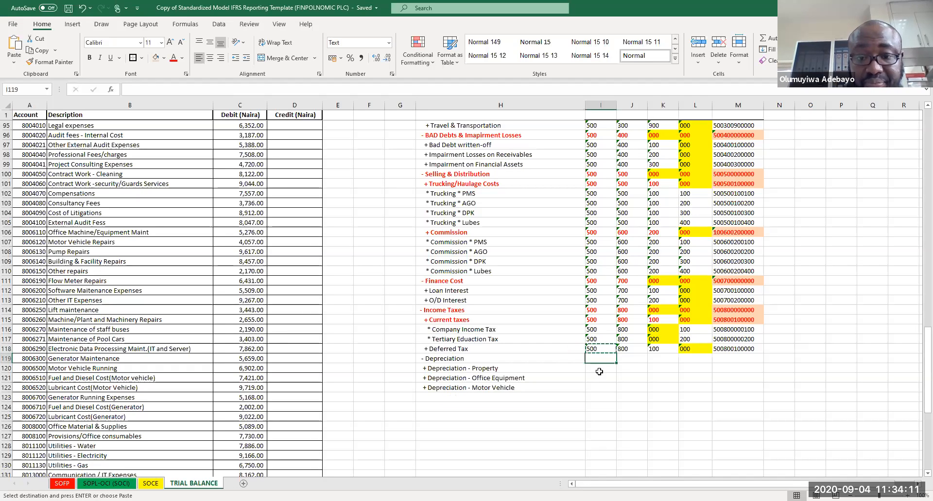
drag(599, 372, 597, 388)
key(ctrl+v)
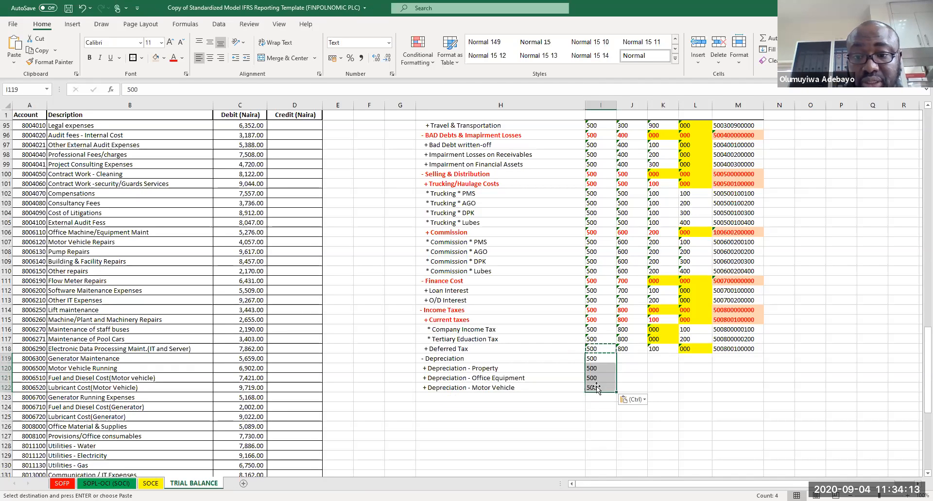
Step: Enter 900 as the grouping code for the Depreciation heading and copy it to its three sub-items
click(630, 359)
text(900)
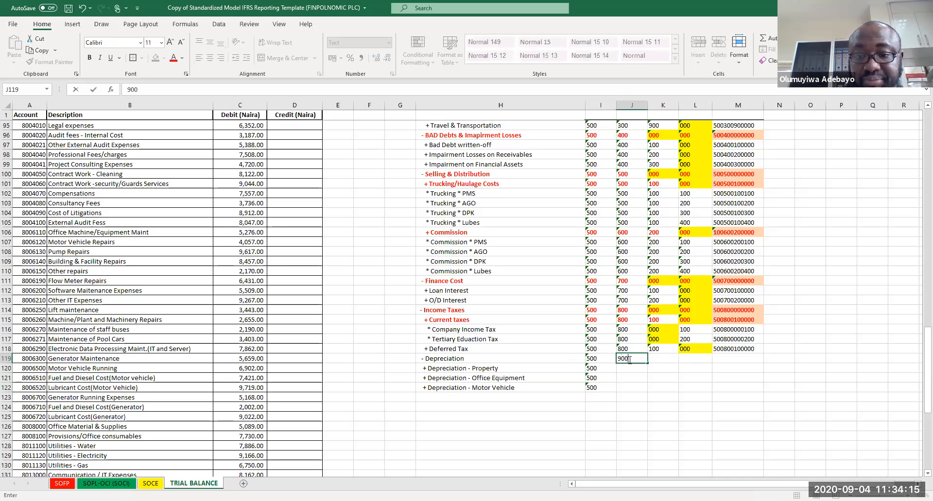
key(Return)
click(627, 360)
key(ctrl+c)
drag(628, 371, 628, 391)
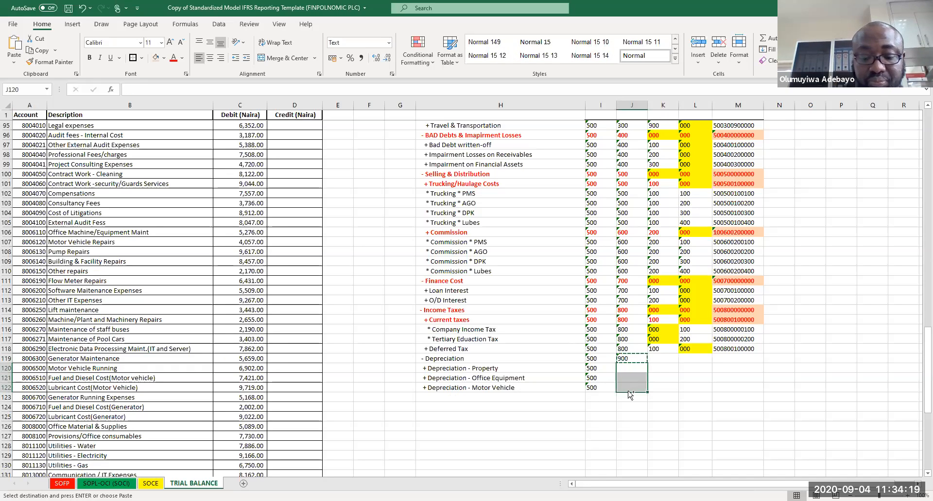
key(ctrl+v)
Step: Enter sub-class code 000 for the Depreciation heading and 100, 200, 300 for its three sub-items
click(664, 359)
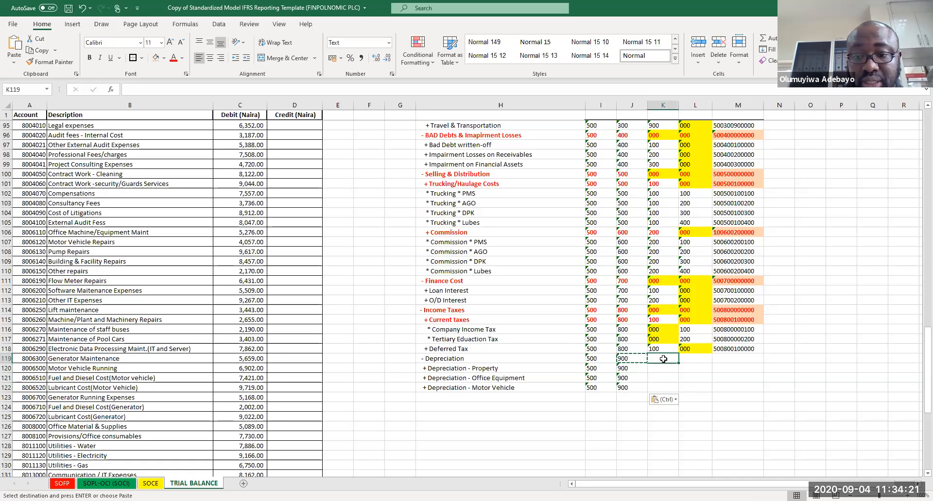
text(00)
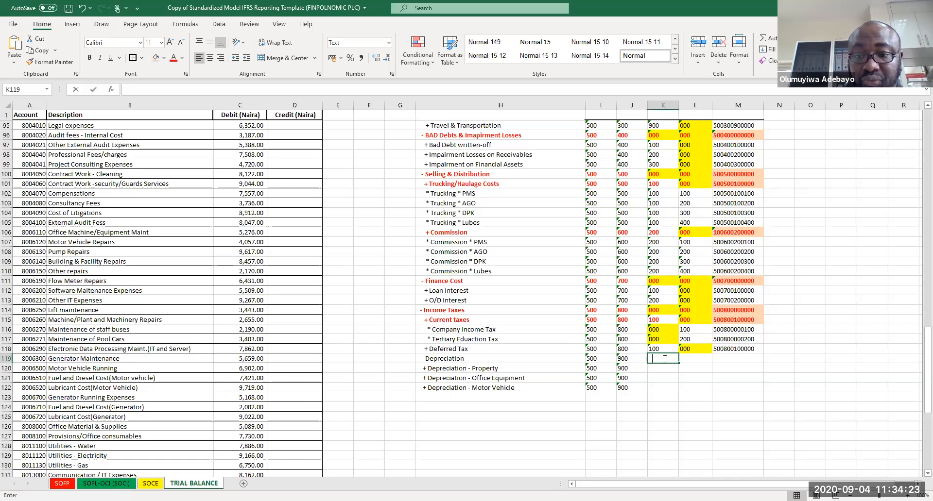
key(ctrl+Return)
text(000)
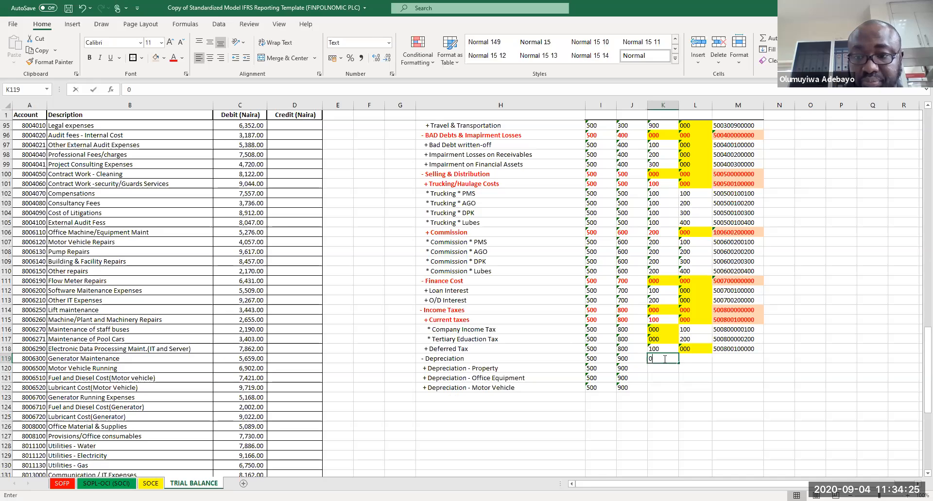
click(664, 371)
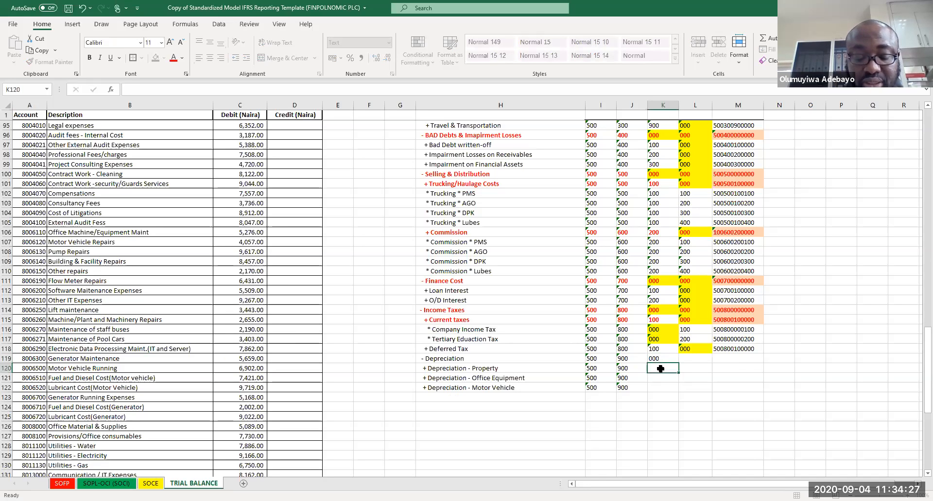
text(100)
key(Return)
text(200)
key(Return)
text(300)
key(Return)
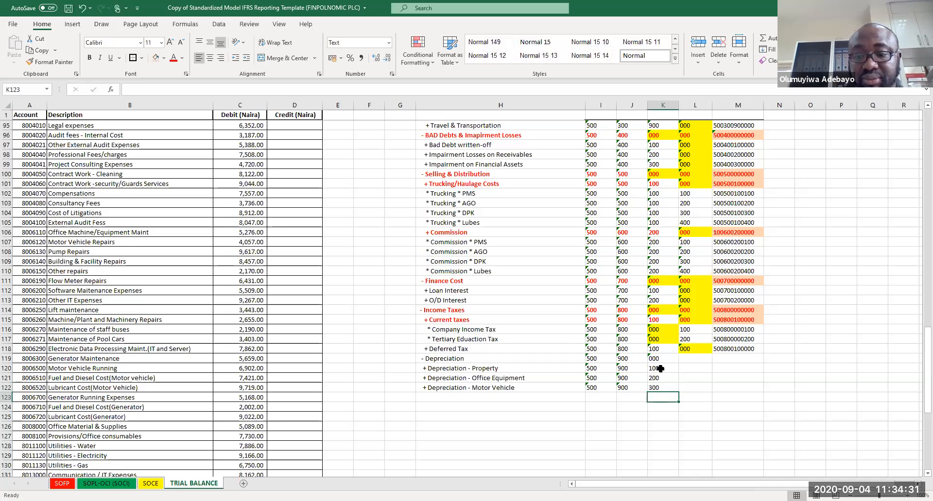
Step: Copy unit-class code 000 to the four depreciation rows and fill the account code formula down to them
click(689, 351)
key(ctrl+c)
mouse_move(658, 360)
mouse_down()
mouse_move(690, 360)
mouse_move(689, 385)
mouse_up()
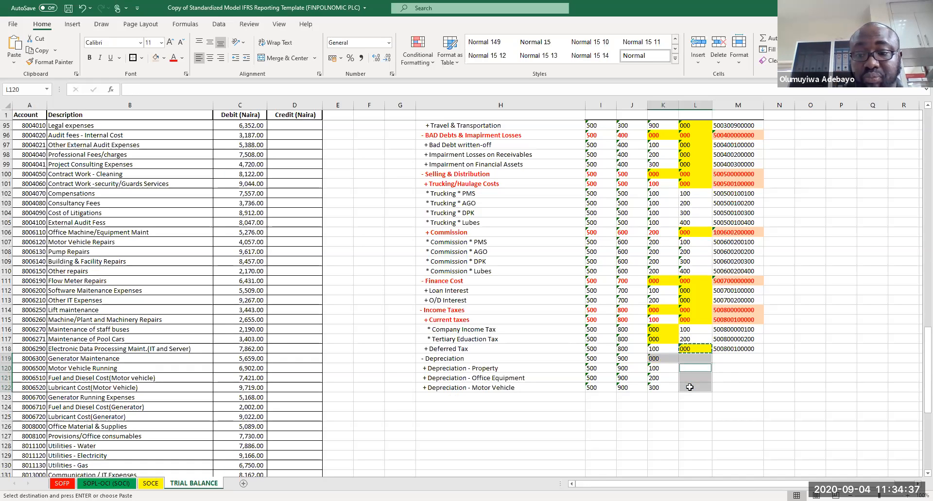
key(ctrl+v)
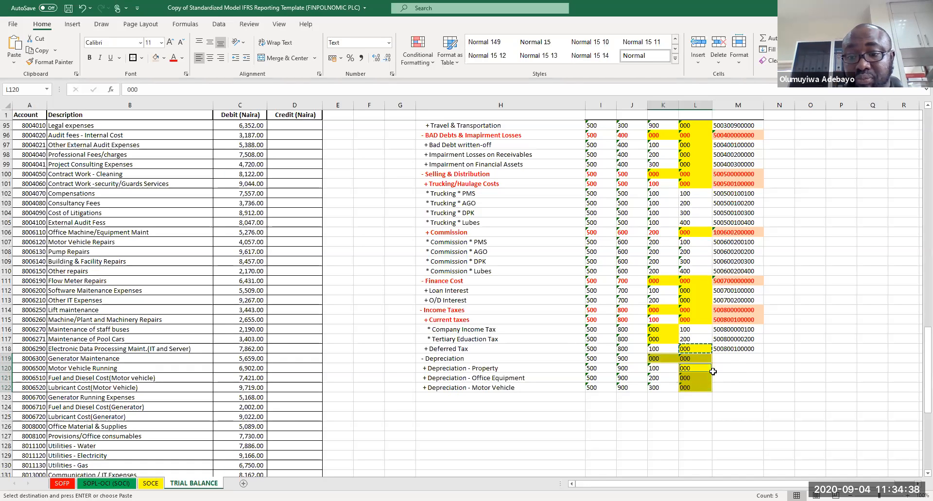
click(726, 349)
double_click(763, 354)
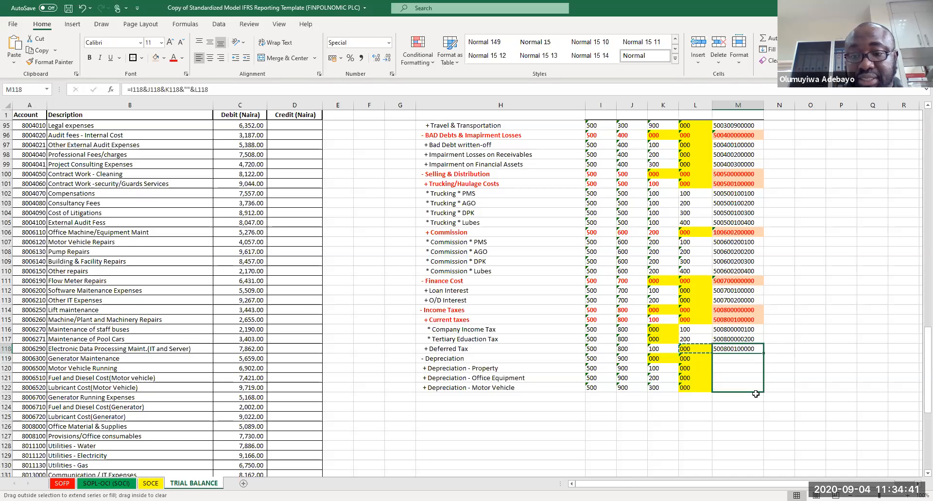
Step: Copy the Income Taxes heading's code formatting onto the Depreciation heading's codes, then save the workbook
click(729, 320)
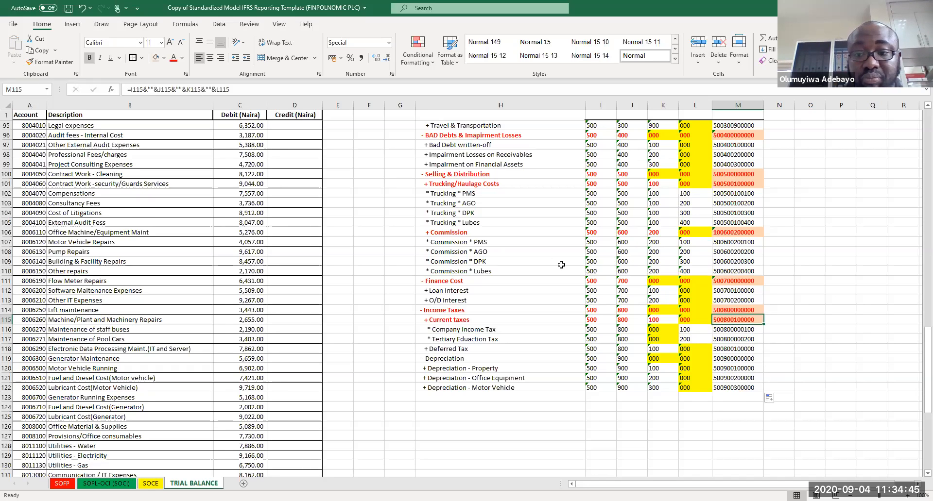
drag(726, 310, 660, 310)
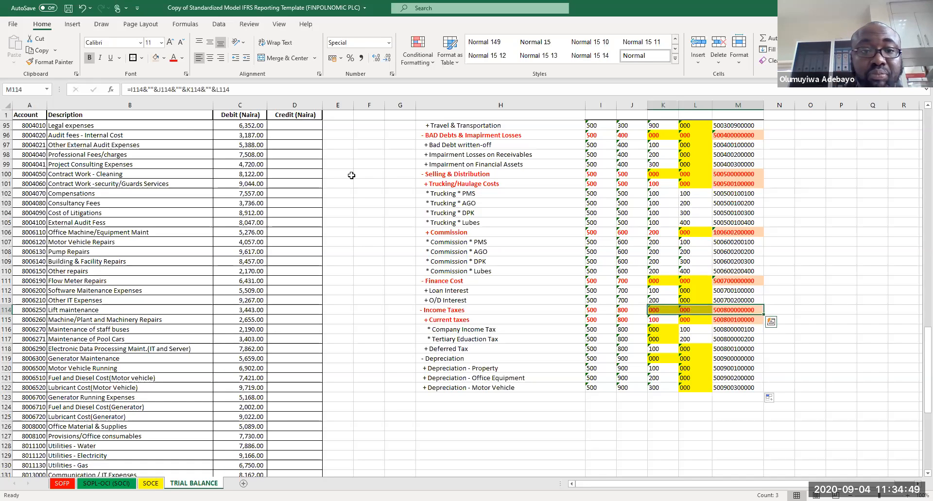
click(51, 62)
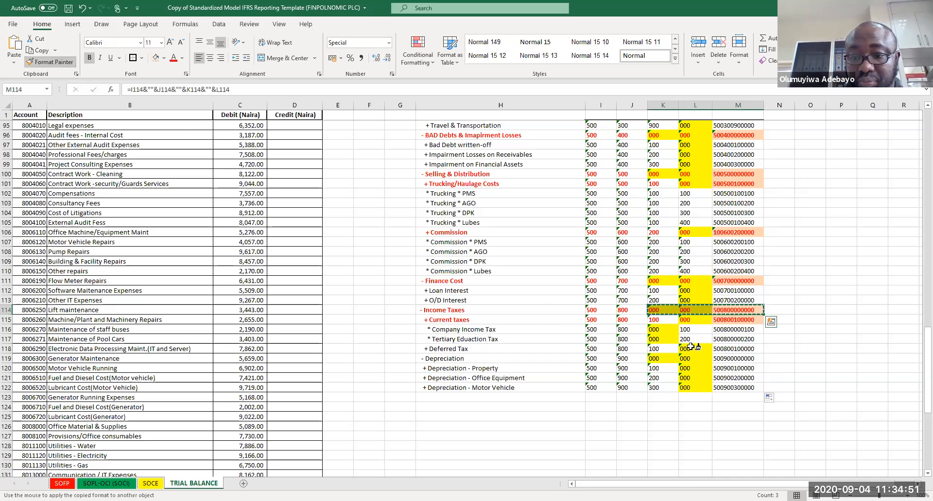
click(660, 360)
click(707, 428)
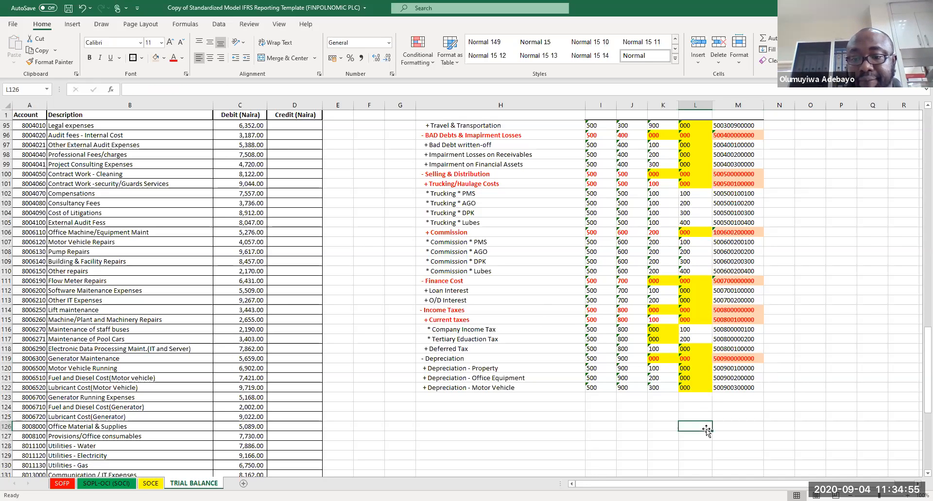
key(ctrl+s)
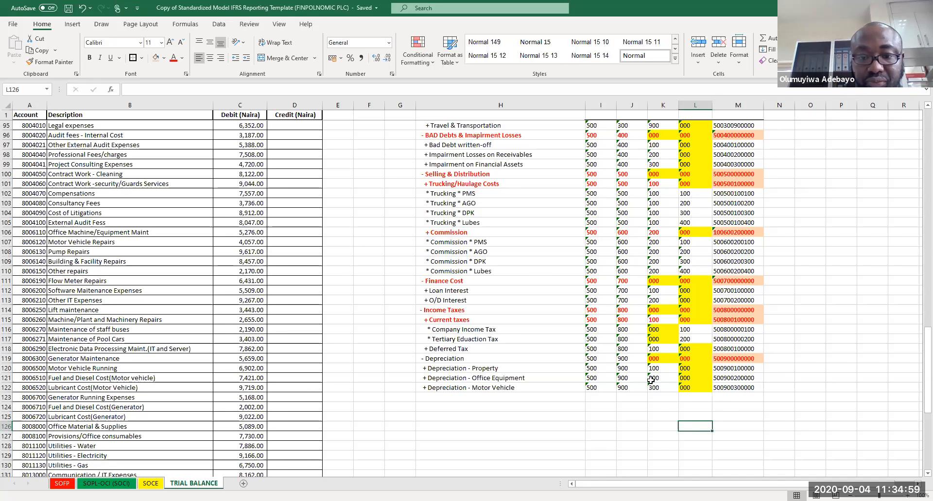
Step: Make the Depreciation heading row bold with red font, then save the workbook
drag(444, 358, 624, 360)
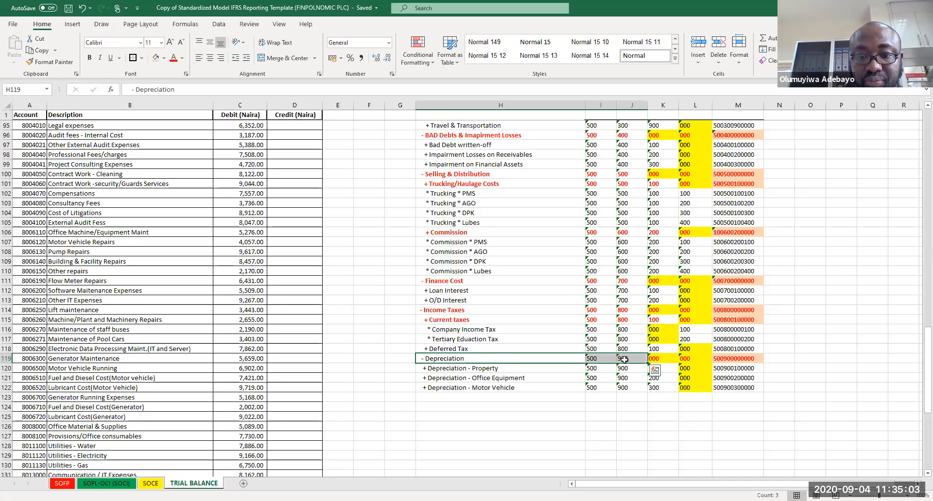
key(ctrl+b)
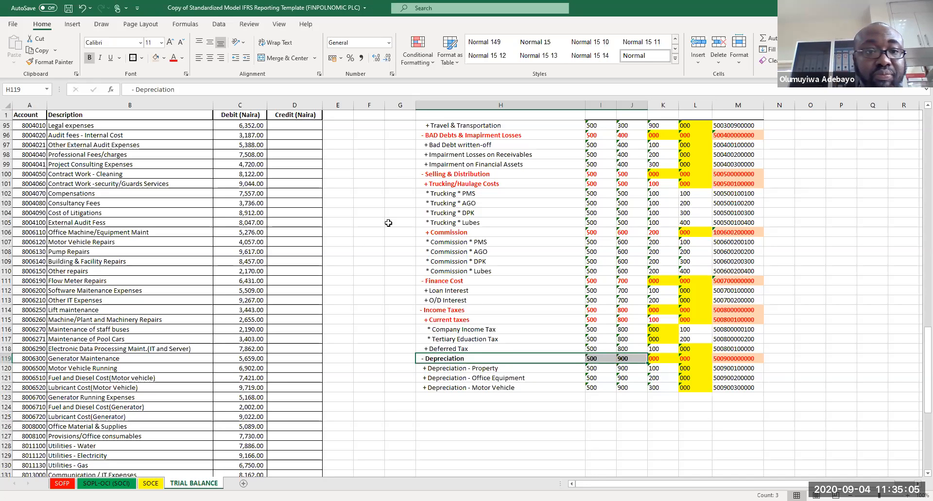
click(173, 59)
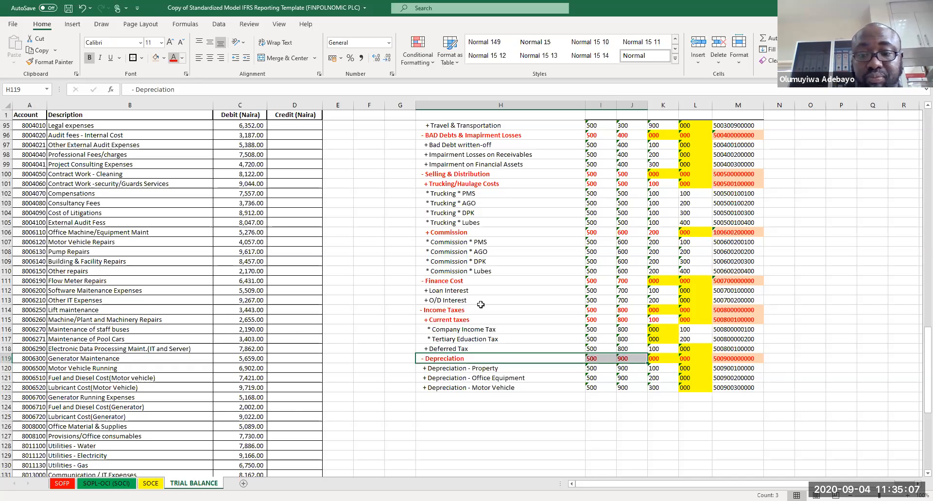
click(859, 453)
key(ctrl+s)
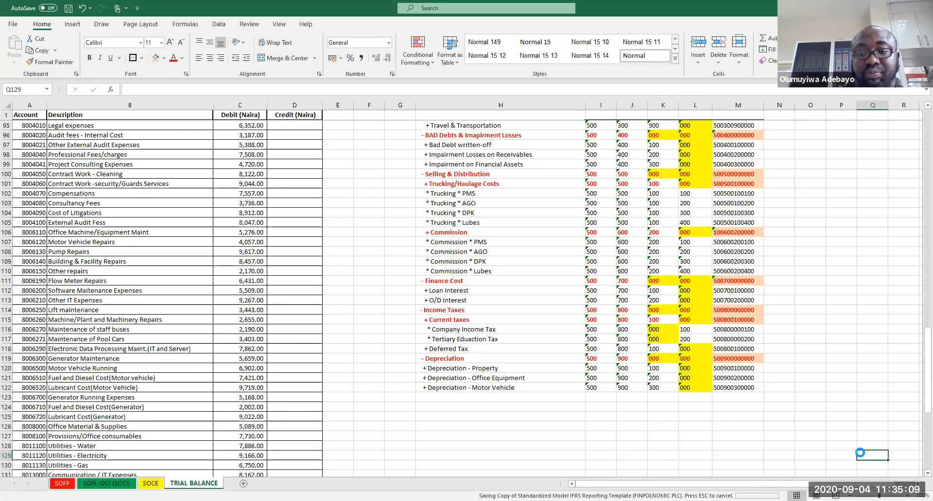
Step: Return to the top of the trial balance and add a bold BALANCE header in column E
click(780, 388)
drag(738, 388, 738, 126)
drag(721, 3, 733, 141)
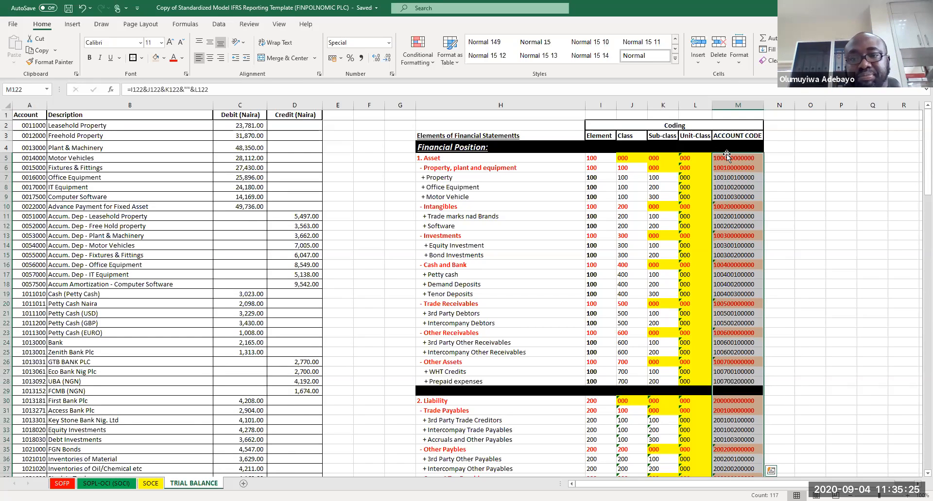
click(797, 208)
key(ctrl+s)
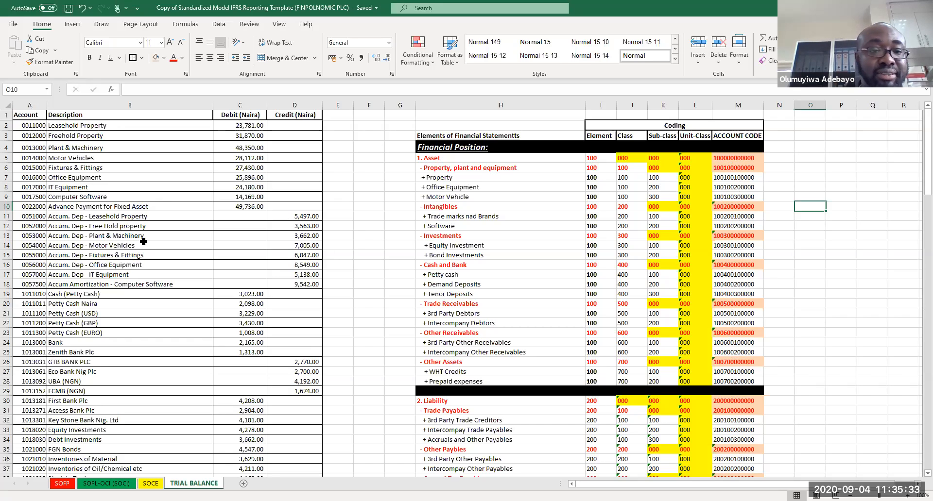
click(243, 158)
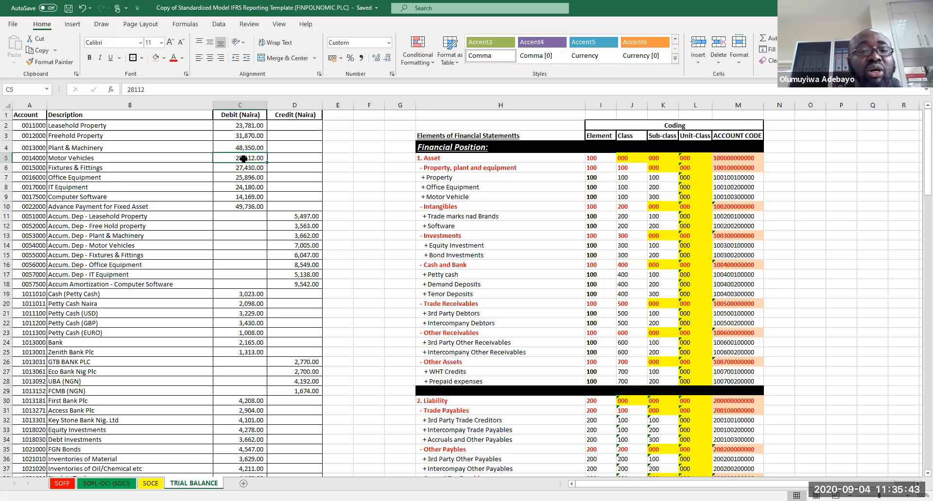
click(344, 114)
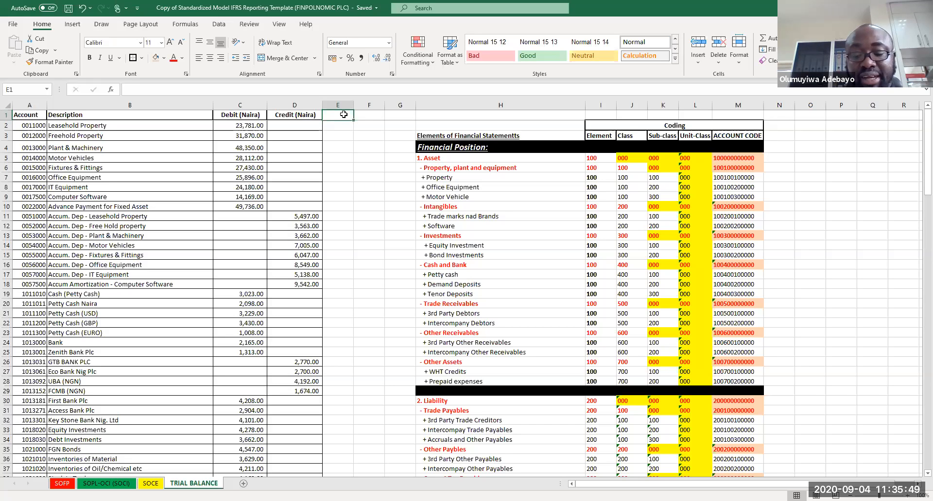
text(BALANCE)
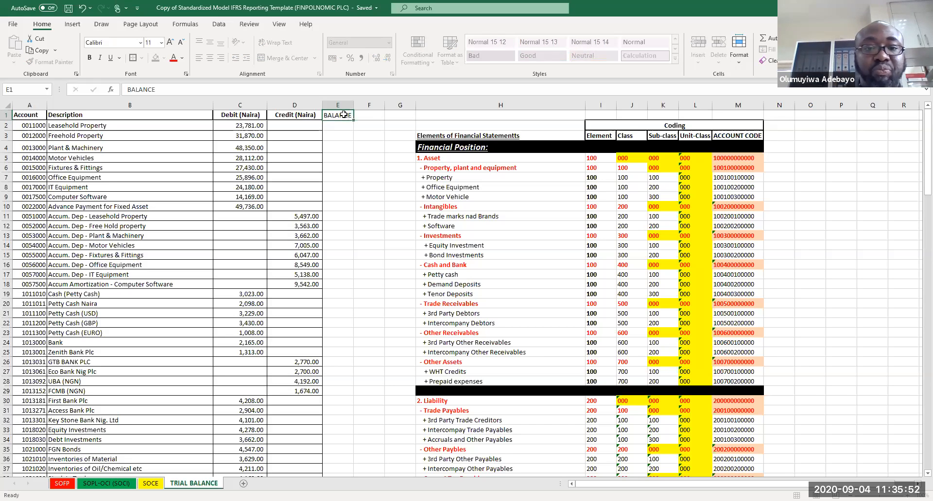
key(Return)
click(343, 114)
key(ctrl+b)
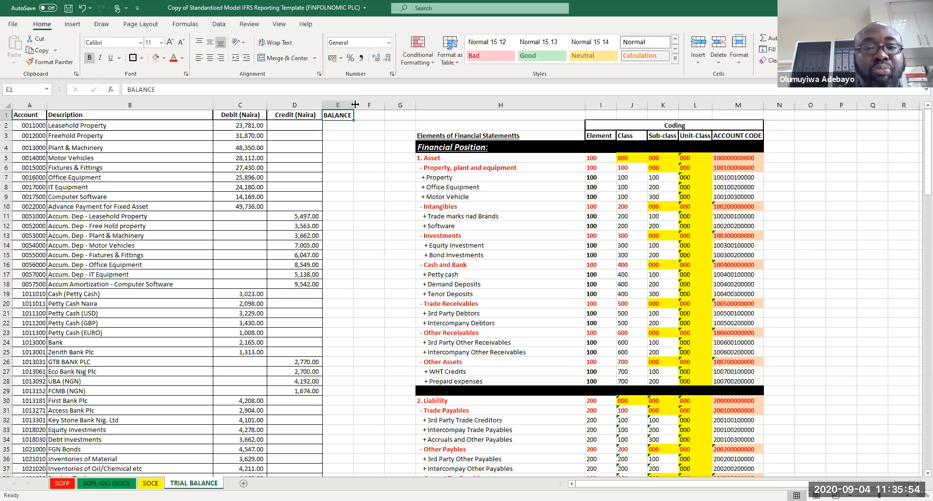
Step: Calculate each account's balance as debit minus credit (=C2-D2) and fill the formula down the column
click(343, 126)
text(=)
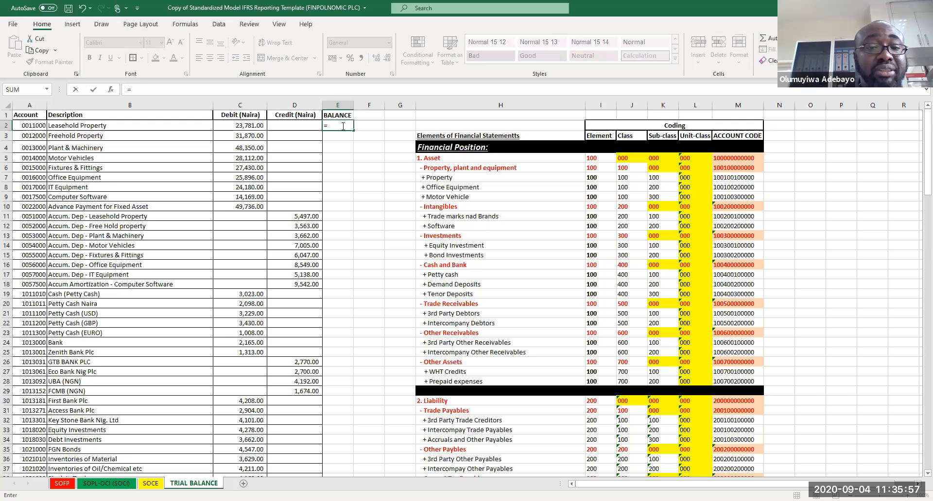
click(248, 126)
text(-)
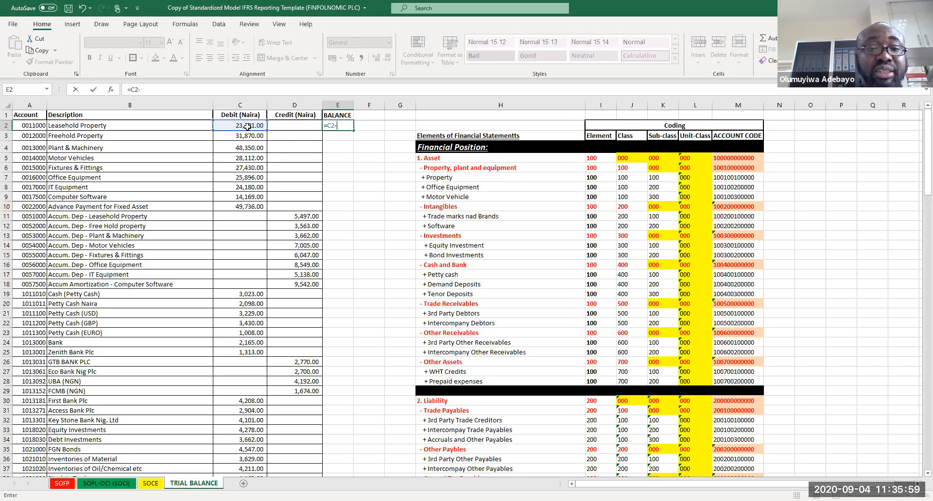
click(288, 126)
key(Return)
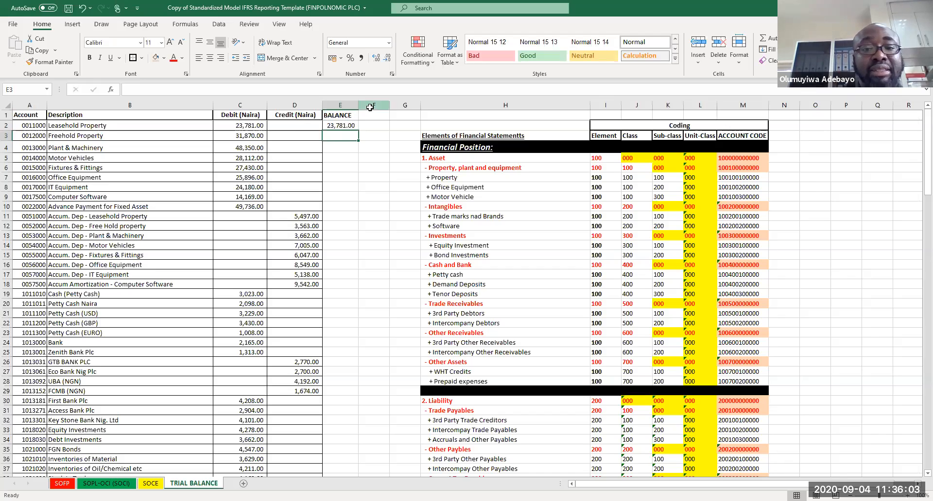
click(353, 125)
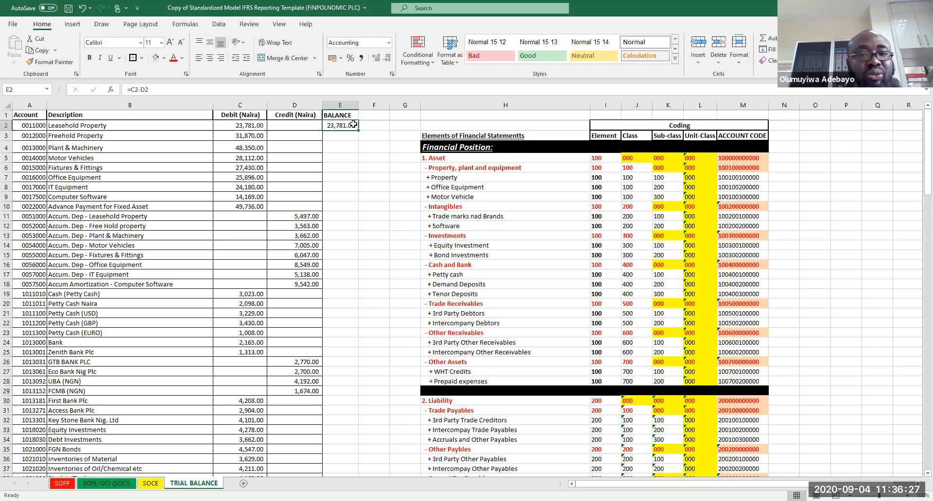
double_click(360, 132)
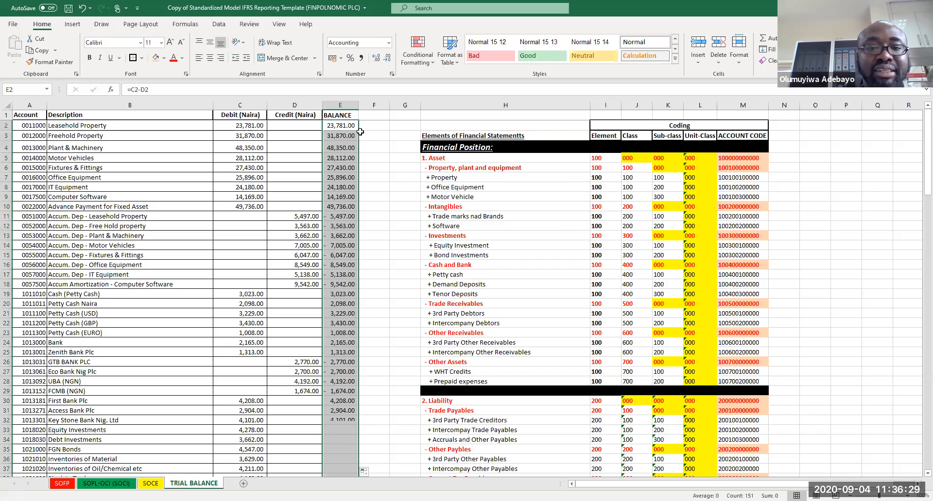
Step: Apply comma number style to the whole BALANCE column
click(339, 103)
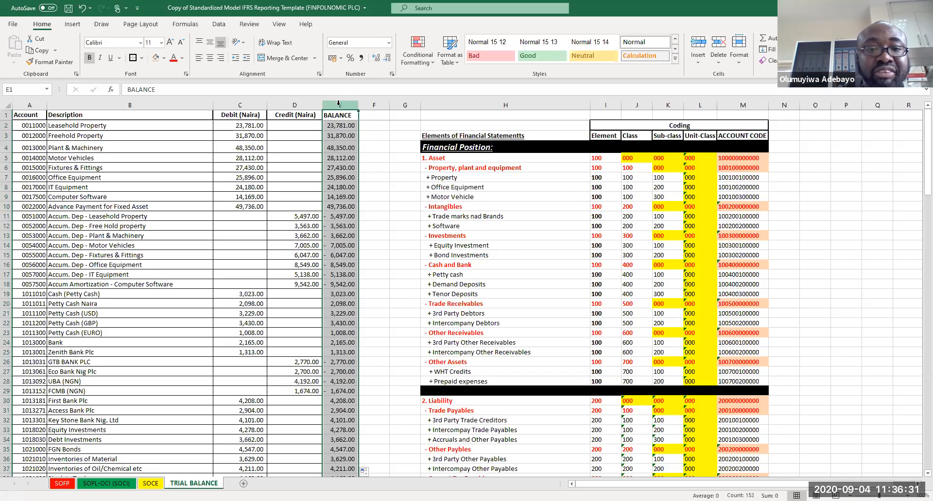
click(364, 58)
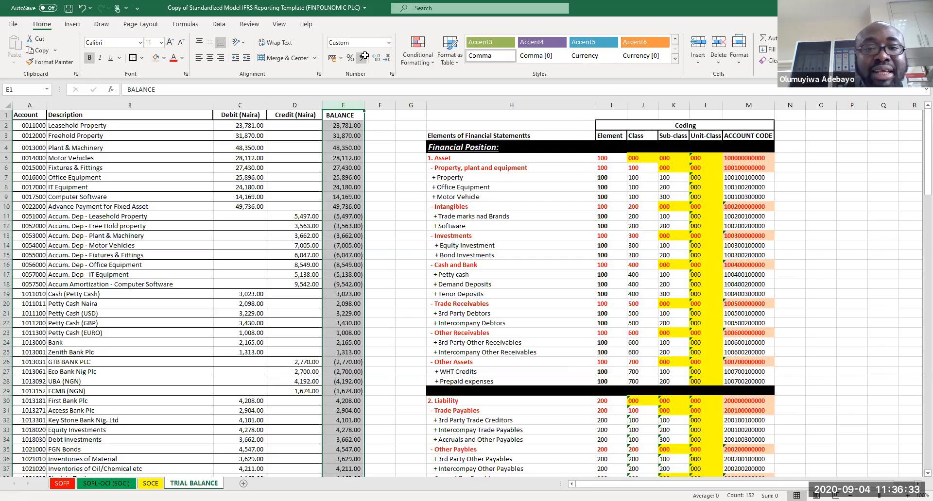
click(398, 147)
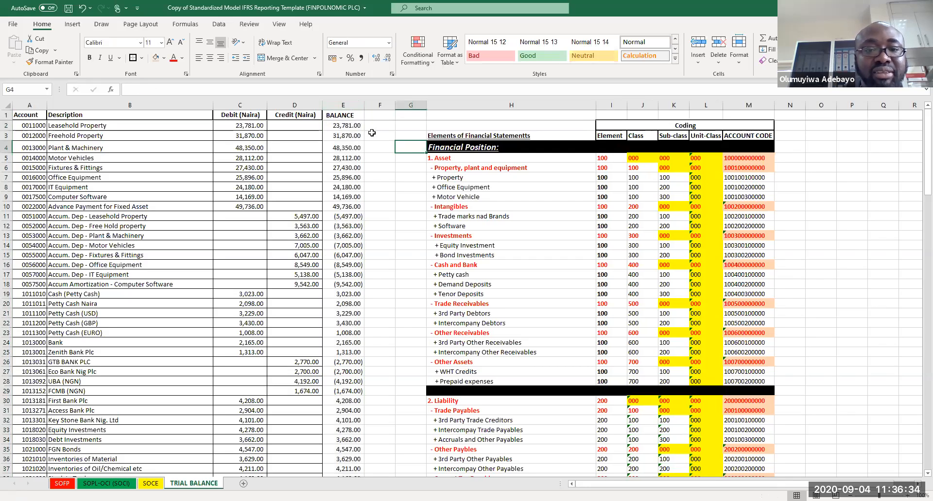
Step: Make the whole BALANCE column bold and give it a gray fill
click(344, 117)
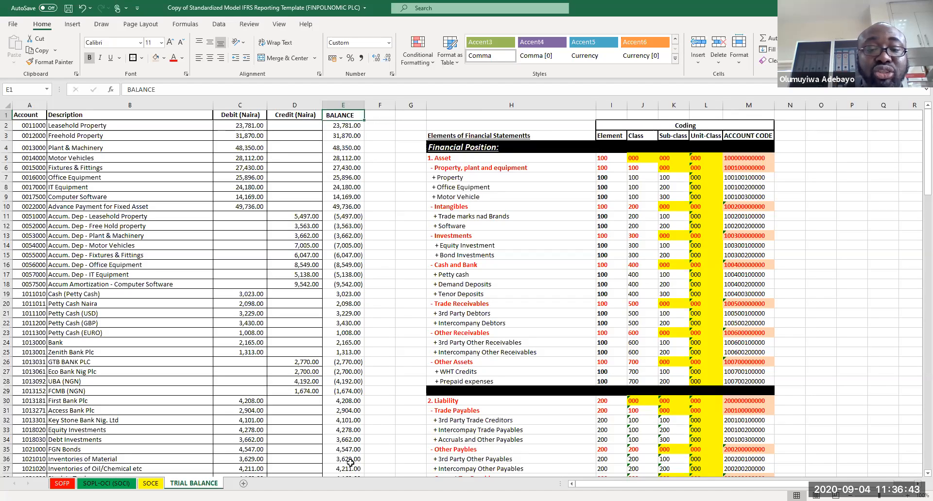
key(ctrl+shift+Down)
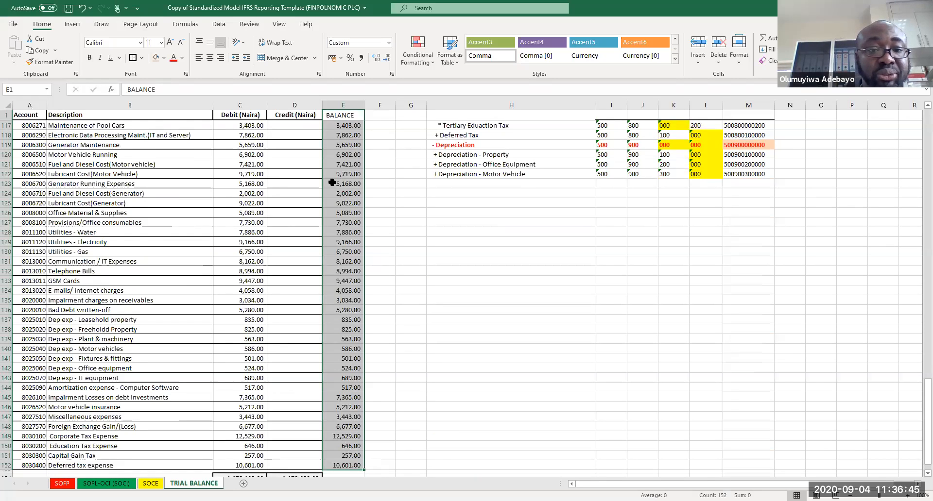
key(ctrl+b)
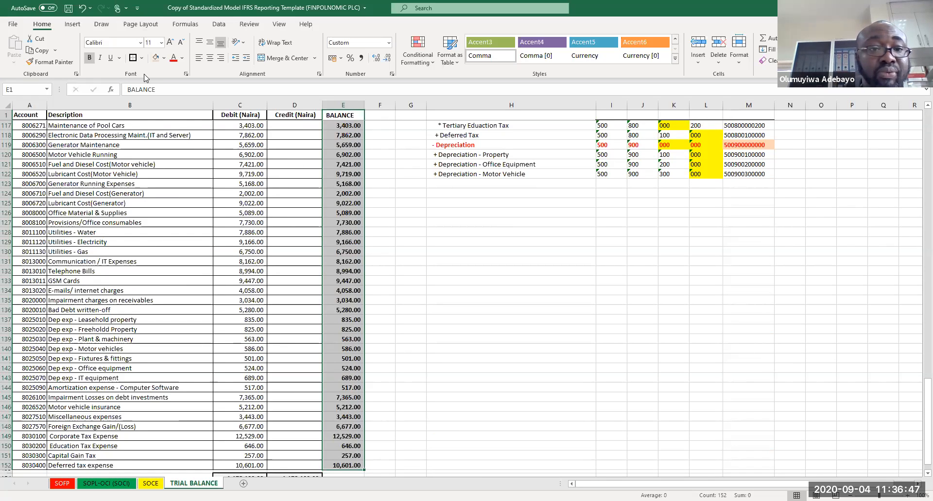
click(165, 58)
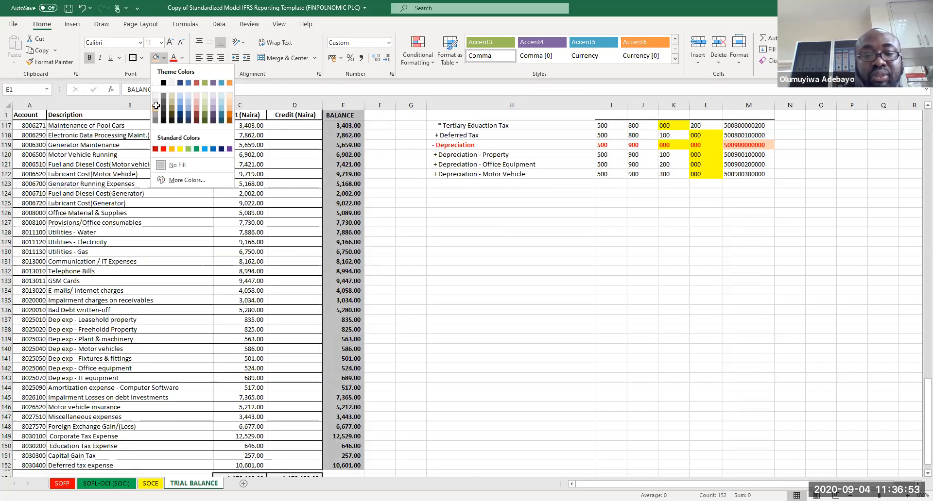
click(461, 368)
Step: Copy the totals row formula across into the BALANCE column at row 154
key(Page_Down)
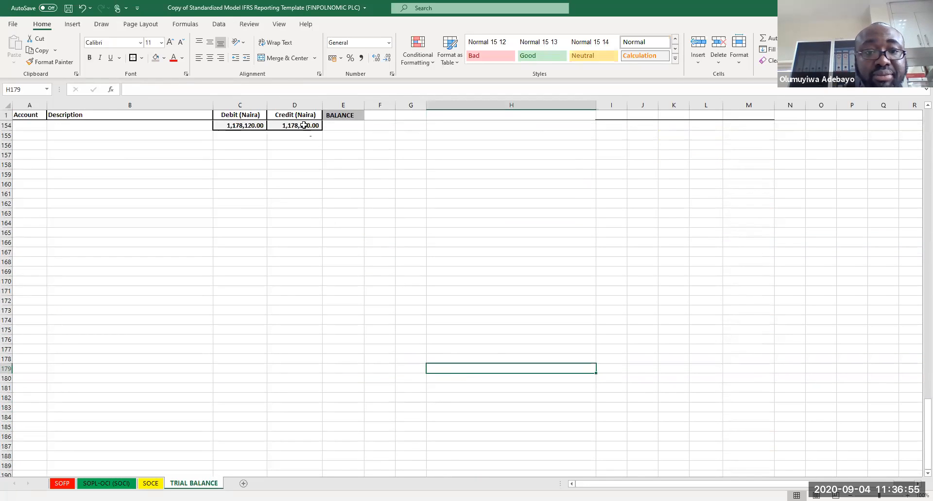
click(303, 126)
drag(322, 129, 372, 145)
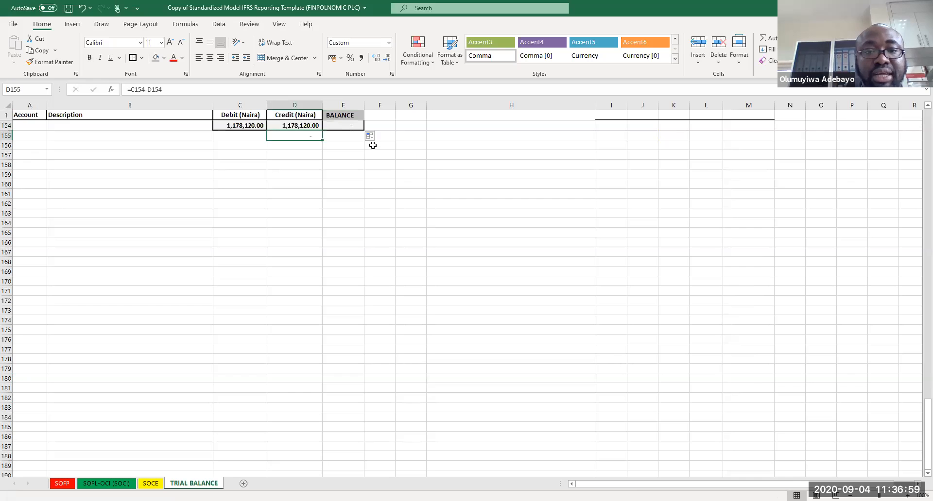
Step: Return to the top of the trial balance and save the workbook
scroll(373, 145, up, 5)
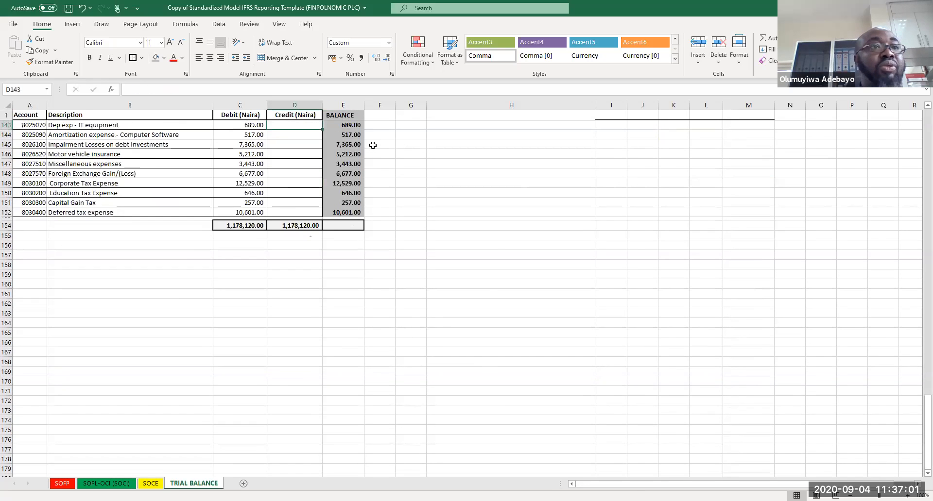
scroll(372, 145, up, 9)
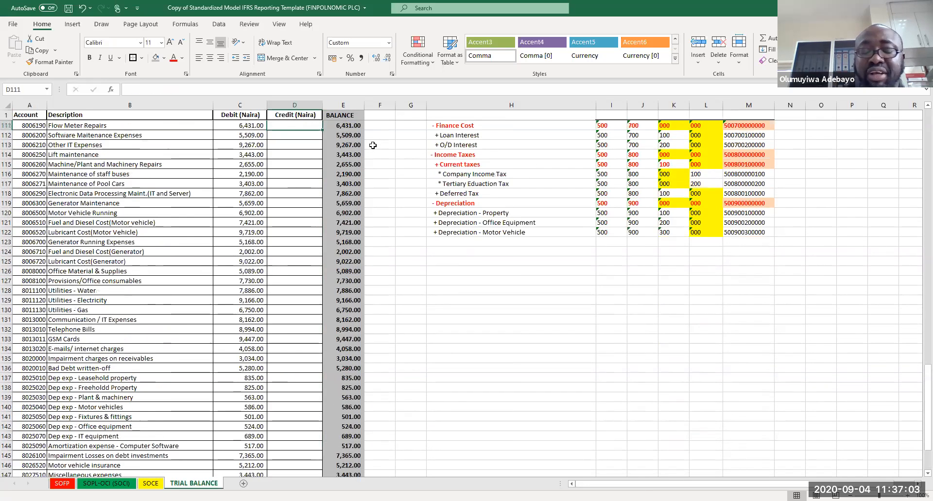
key(Page_Up)
key(Page_Up)
key(Page_Up)
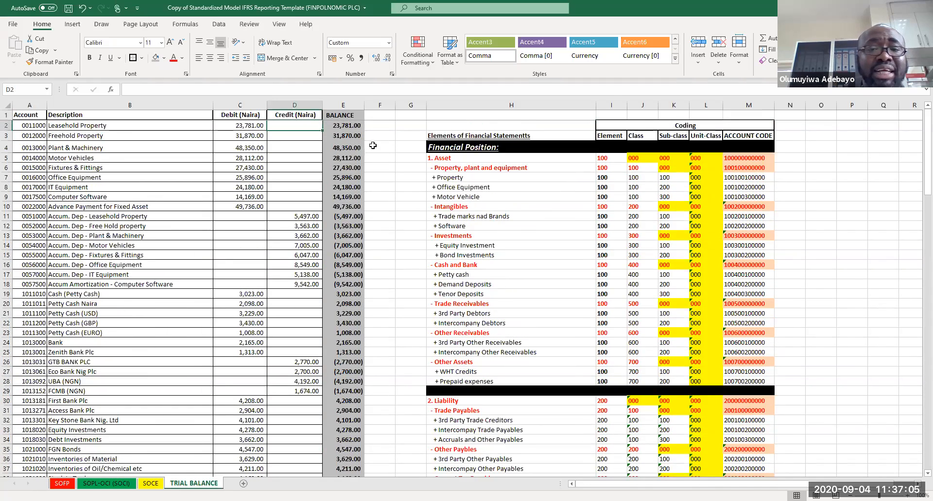
key(ctrl+s)
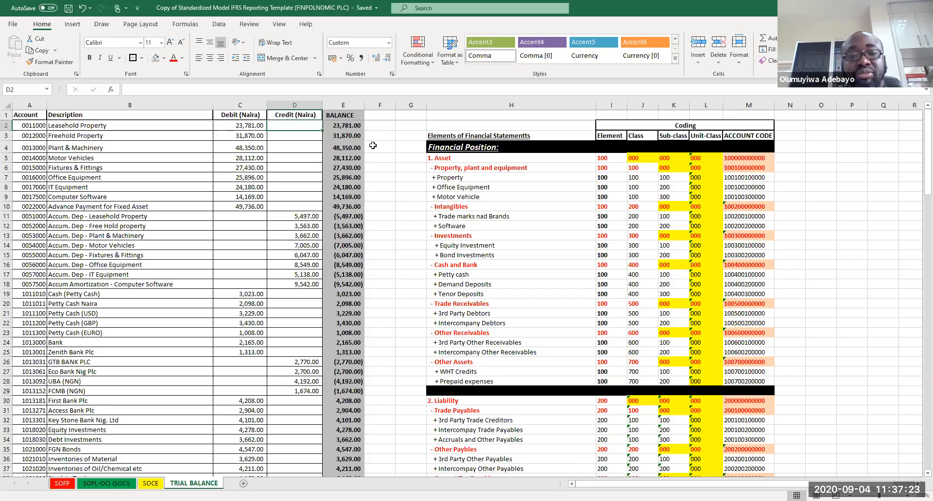
key(ctrl+s)
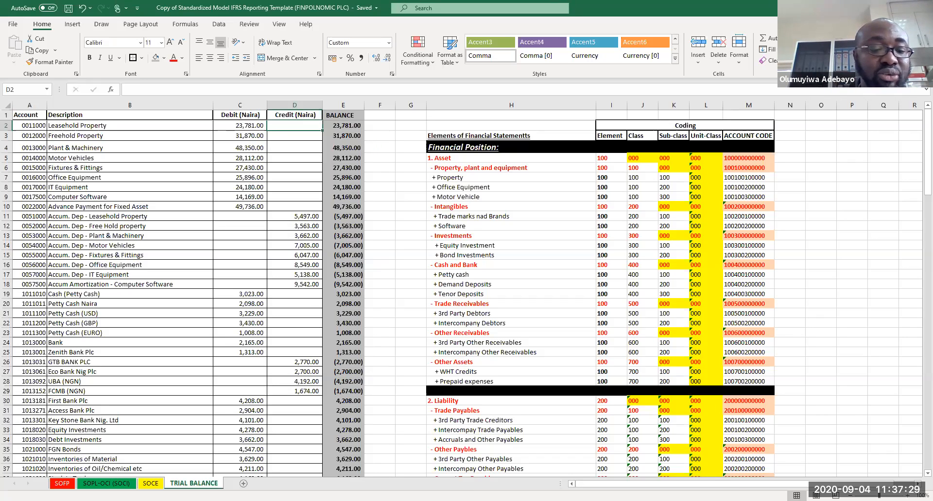
Step: Open the SOFP sheet and review the Statement of Financial Position line items down to Total Equity and Liabilities
click(61, 484)
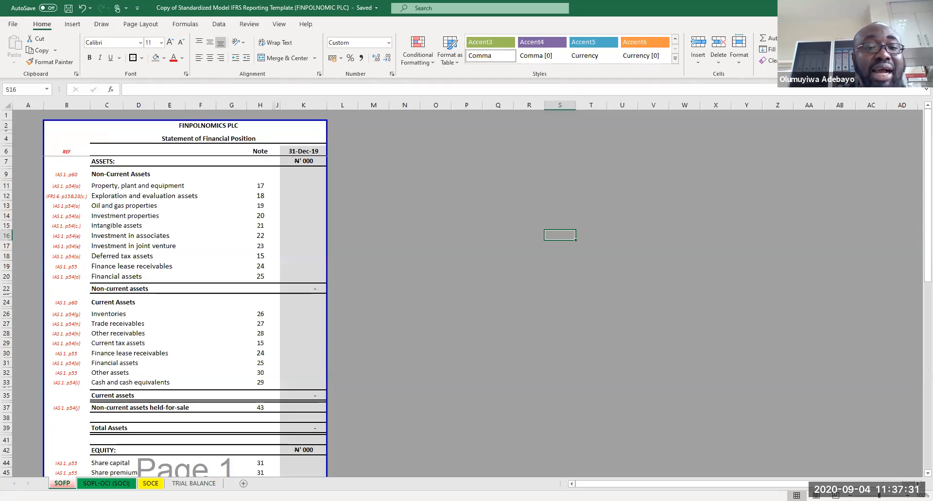
click(609, 225)
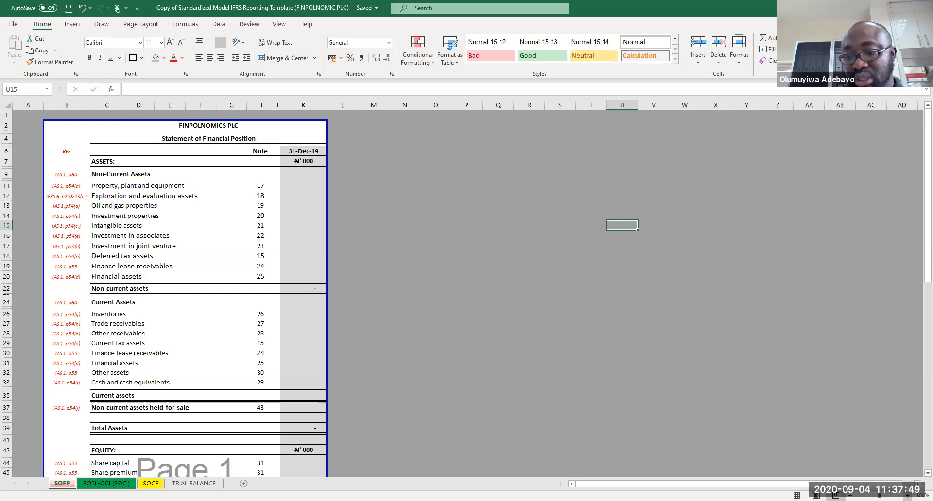
click(906, 495)
click(907, 495)
click(730, 353)
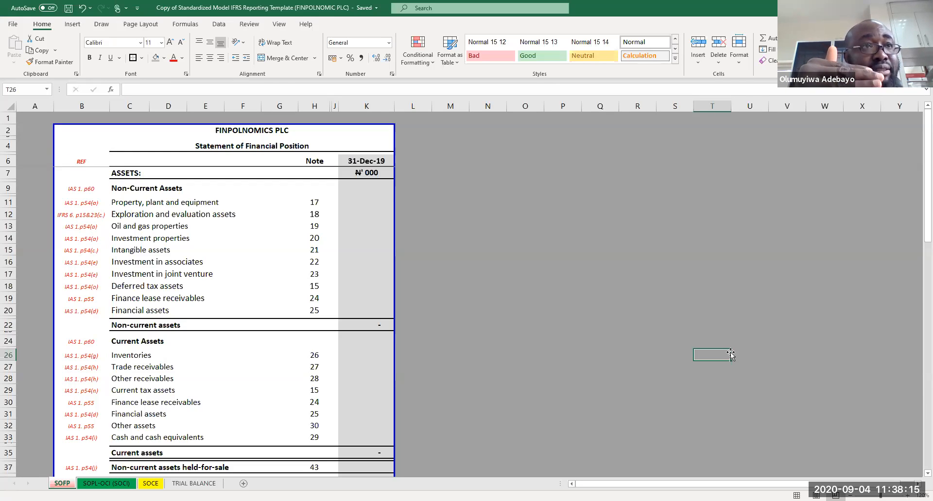
key(Down)
key(Down)
key(Down)
key(Down)
key(Down)
key(Down)
key(Down)
key(Down)
key(Down)
key(Down)
key(Down)
key(Down)
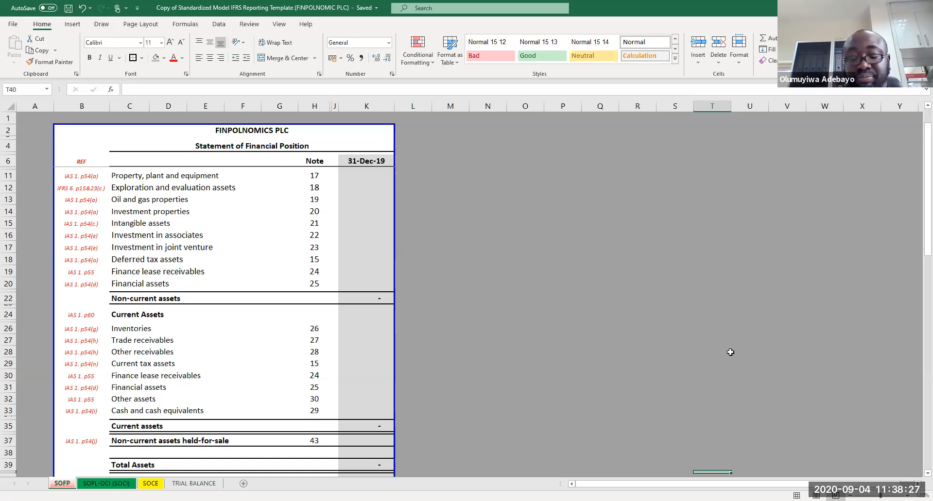
key(Down)
key(Down)
key(Down)
key(Down)
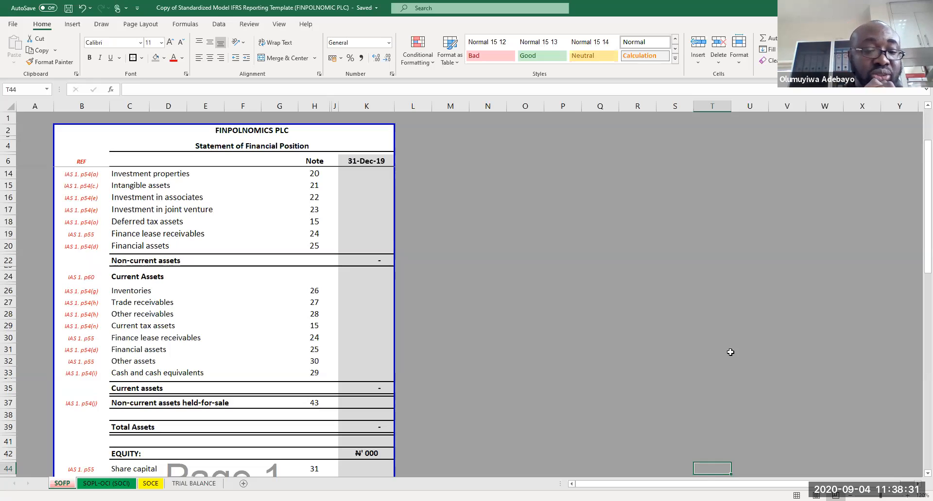
key(Down)
key(Down)
key(Down)
key(Down)
key(Down)
key(Down)
key(Down)
key(Down)
key(Down)
key(Down)
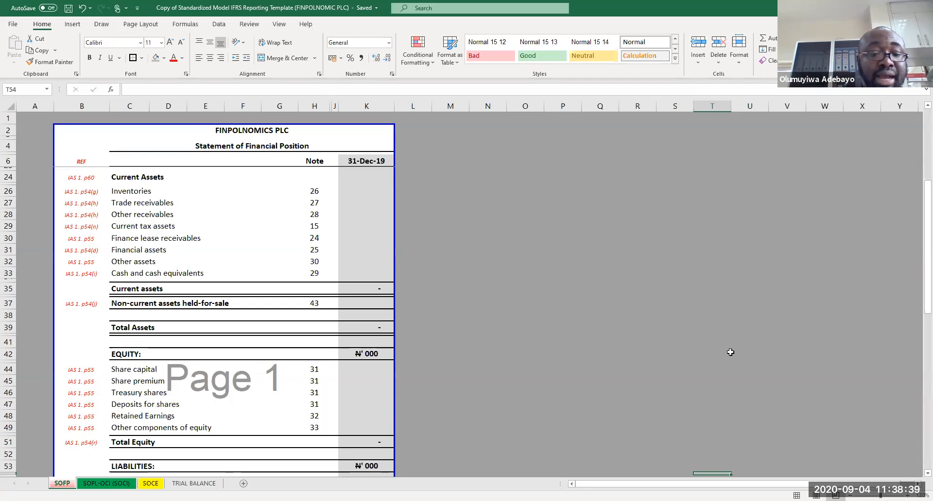
key(Down)
key(Down)
key(Down)
key(Down)
key(Down)
key(Down)
key(Down)
key(Down)
key(Down)
key(Down)
key(Down)
key(Down)
key(Down)
key(Down)
key(Down)
key(Down)
key(Down)
key(Down)
key(Down)
key(Down)
key(Down)
key(Down)
key(Down)
key(Down)
key(Down)
key(Down)
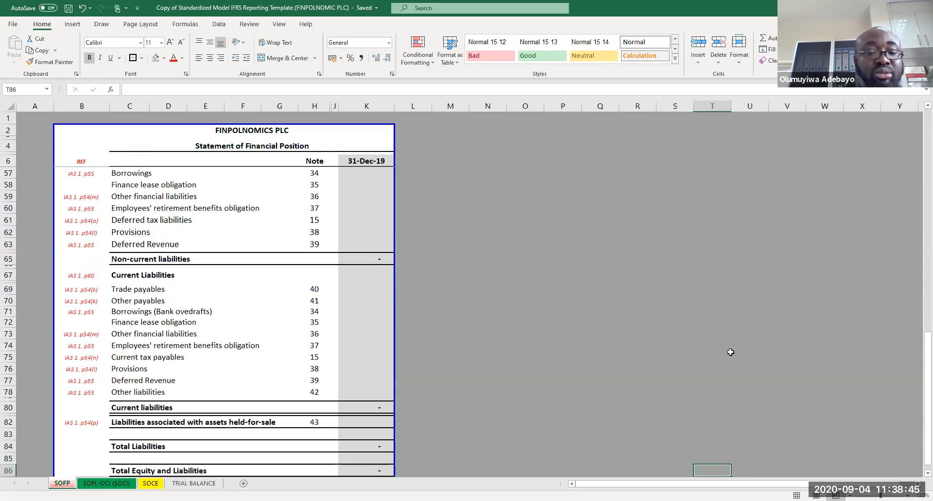
key(Down)
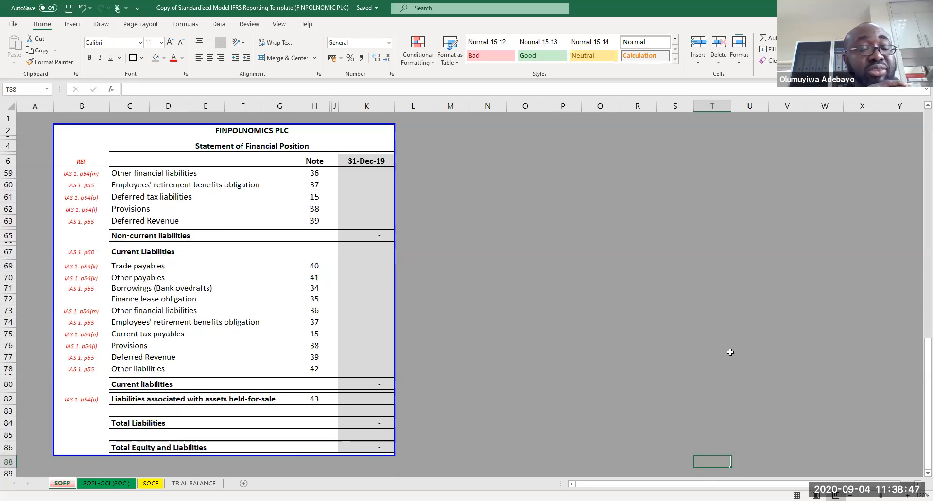
key(Down)
key(Down)
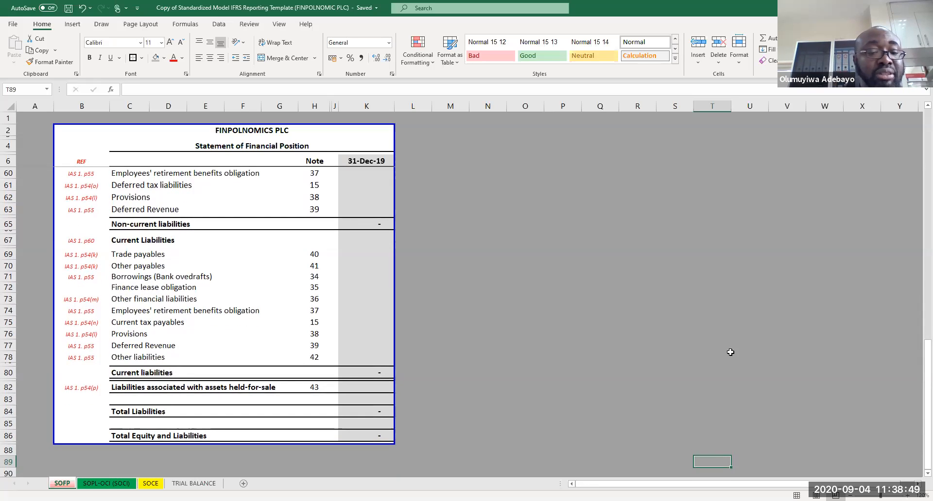
key(Up)
key(Up)
key(Up)
key(Up)
key(Up)
key(Up)
key(Up)
key(Up)
key(Up)
key(Up)
key(Up)
key(Up)
key(Up)
key(Up)
key(Up)
key(Up)
key(Up)
key(Up)
key(Up)
key(Up)
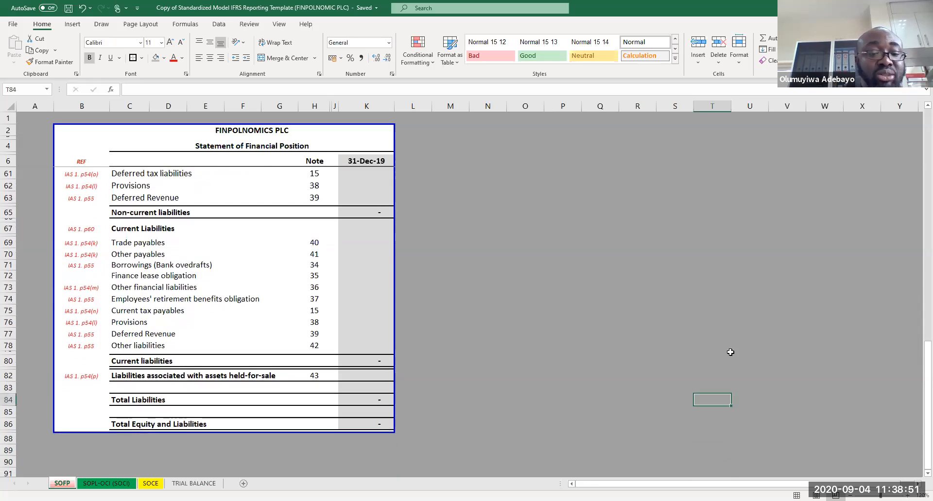
key(Up)
key(Up)
key(Up)
key(Up)
key(Up)
key(Up)
key(Up)
key(Up)
key(Up)
key(Up)
key(Up)
key(Up)
key(Up)
key(Up)
key(Up)
key(Up)
key(Up)
key(Up)
key(Up)
key(Up)
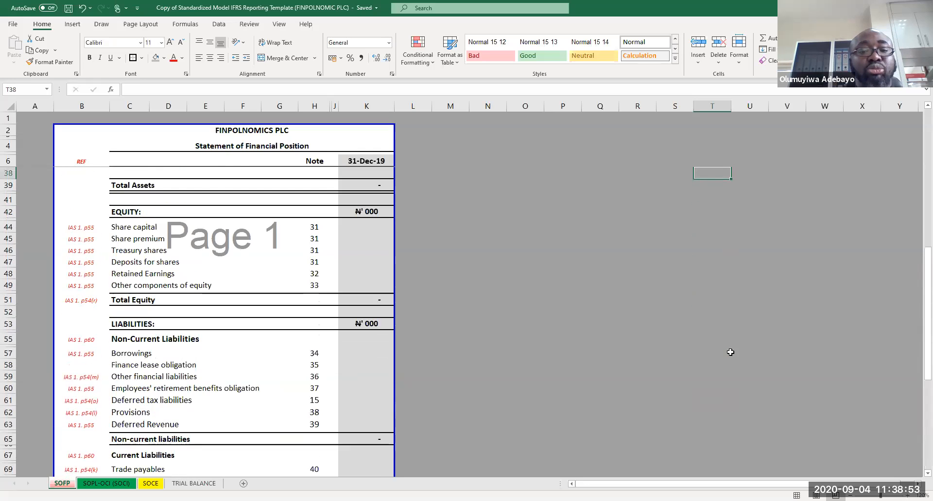
key(Up)
key(Up)
key(Up)
key(Up)
key(Up)
key(Up)
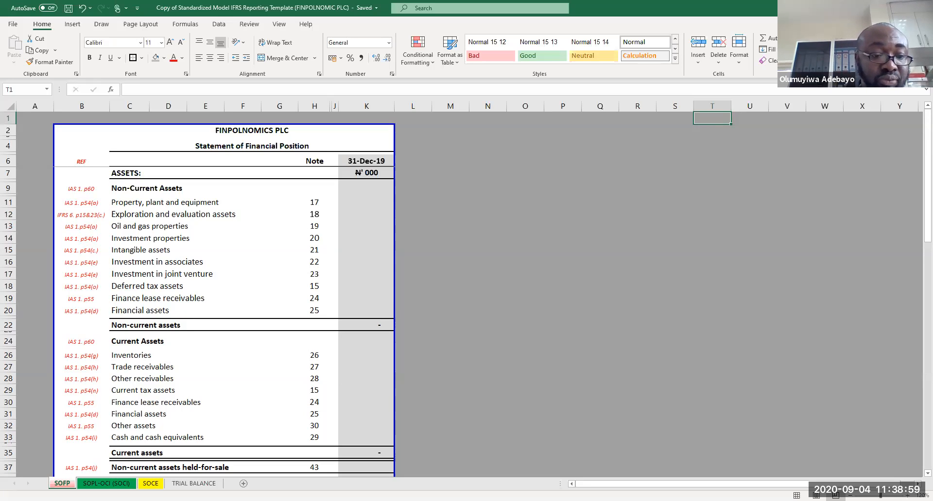
Step: Open the SOPL-OCI (SOCI) sheet to review the profit or loss statement
click(106, 484)
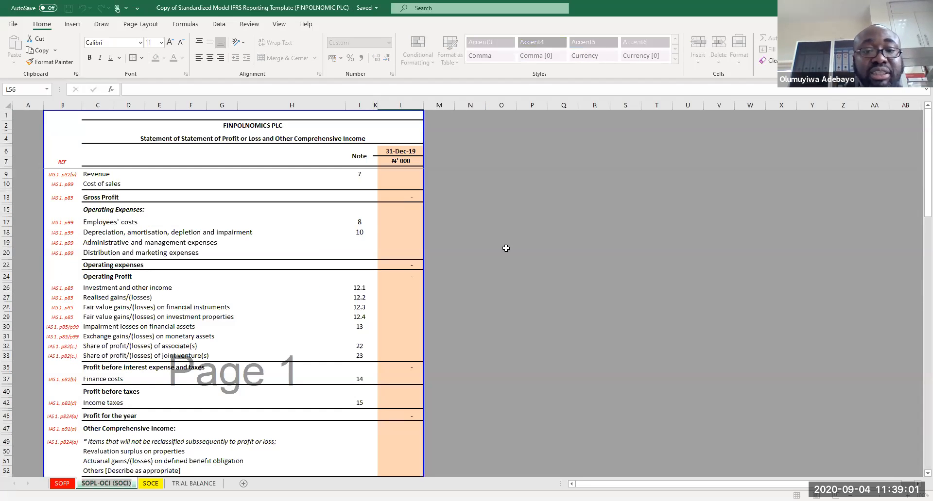
click(531, 230)
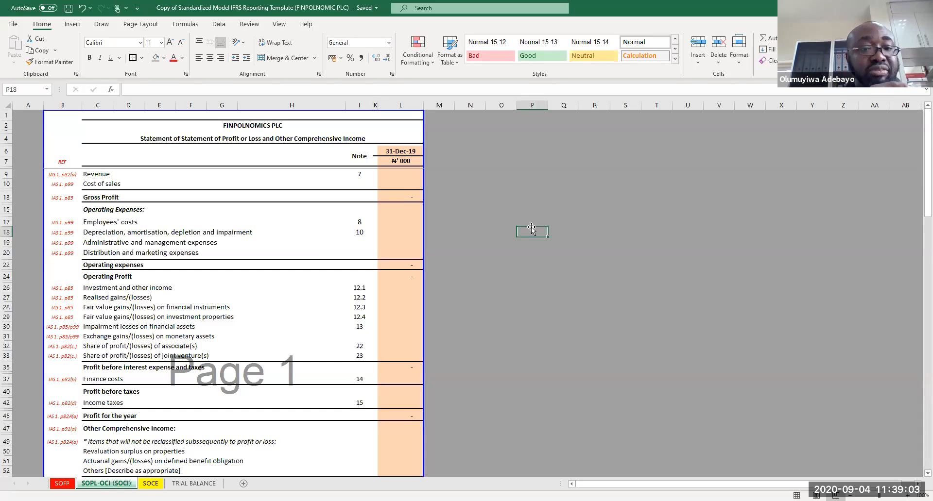
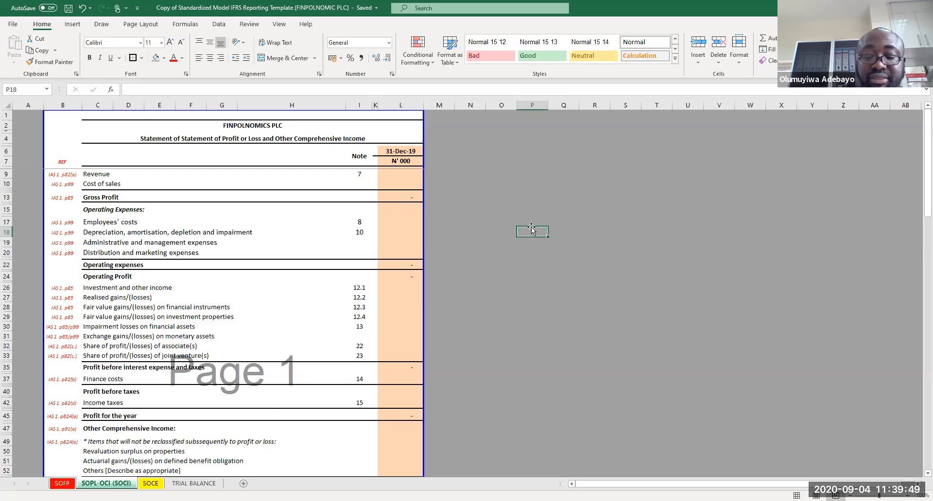
Step: Scroll through the Statement of Profit or Loss and Other Comprehensive Income down to the earnings per share section
key(Down)
key(Down)
key(Down)
key(Down)
key(Down)
key(Down)
key(Down)
key(Down)
key(Down)
key(Down)
key(Down)
key(Down)
key(Down)
key(Down)
key(Down)
key(Down)
key(Down)
key(Down)
key(Down)
key(Down)
key(Down)
key(Down)
key(Down)
key(Down)
key(Down)
key(Down)
key(Down)
key(Down)
key(Down)
key(Down)
key(Down)
key(Down)
key(Down)
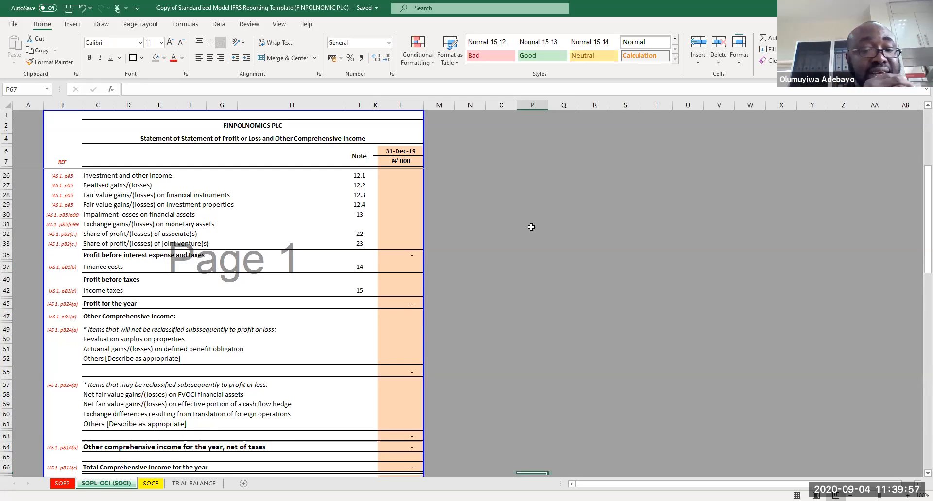
key(Down)
key(Down)
key(Down)
key(Down)
key(Down)
key(Down)
key(Down)
key(Down)
key(Down)
key(Down)
key(Down)
key(Down)
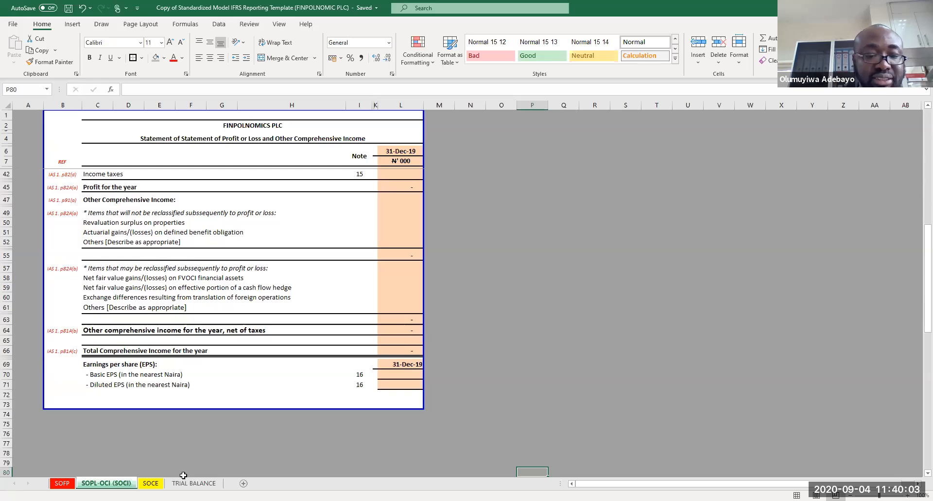
Step: Switch to the TRIAL BALANCE sheet and browse its coding table through the income and expense sections
click(204, 484)
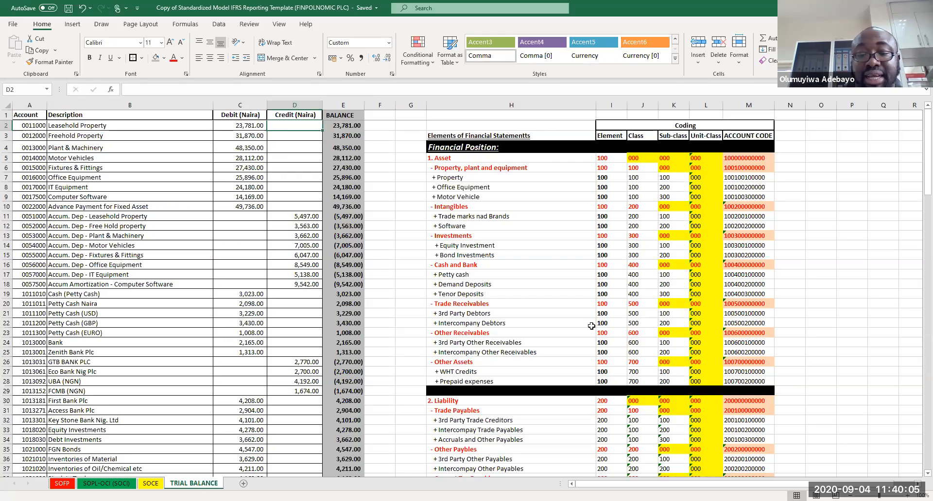
key(Page_Down)
key(Page_Down)
key(Page_Down)
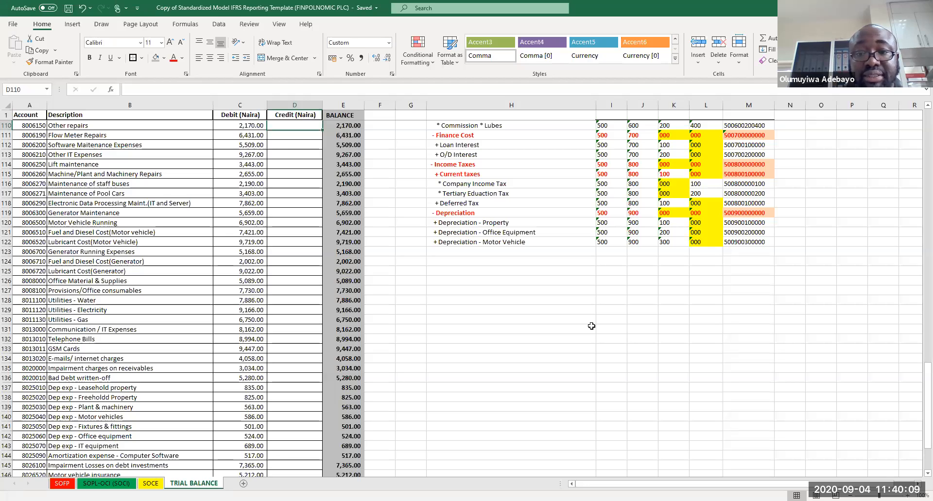
key(Page_Down)
key(Page_Down)
key(Page_Down)
key(Page_Up)
key(Page_Up)
key(Page_Up)
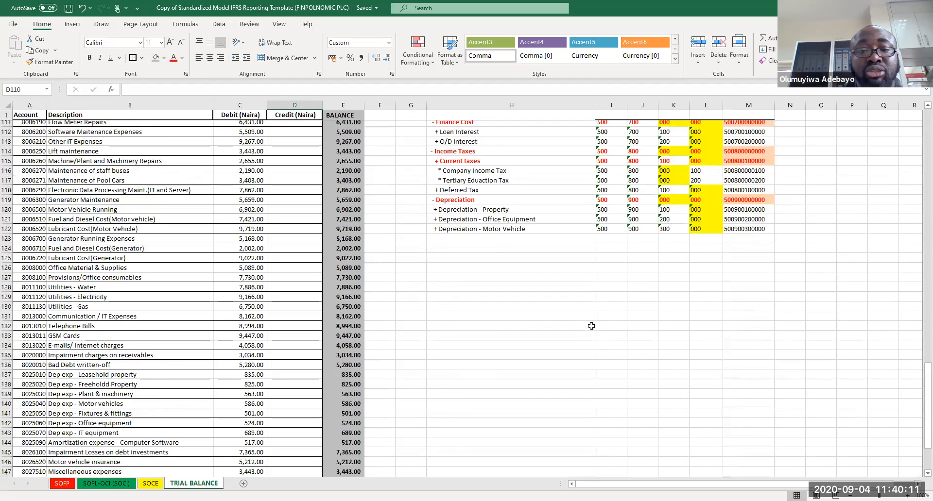
key(Page_Up)
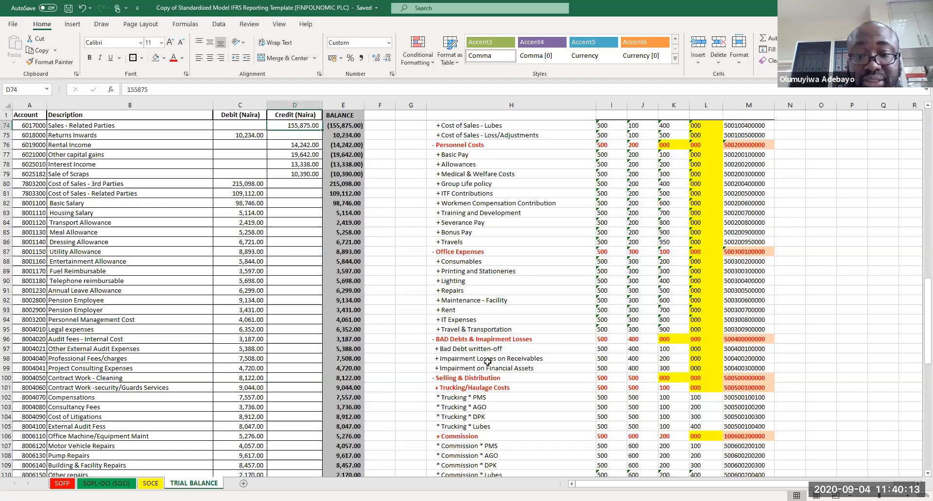
key(Up)
key(Up)
key(Up)
key(Up)
key(Up)
key(Up)
key(Up)
key(Up)
key(Up)
key(Up)
key(Up)
key(Up)
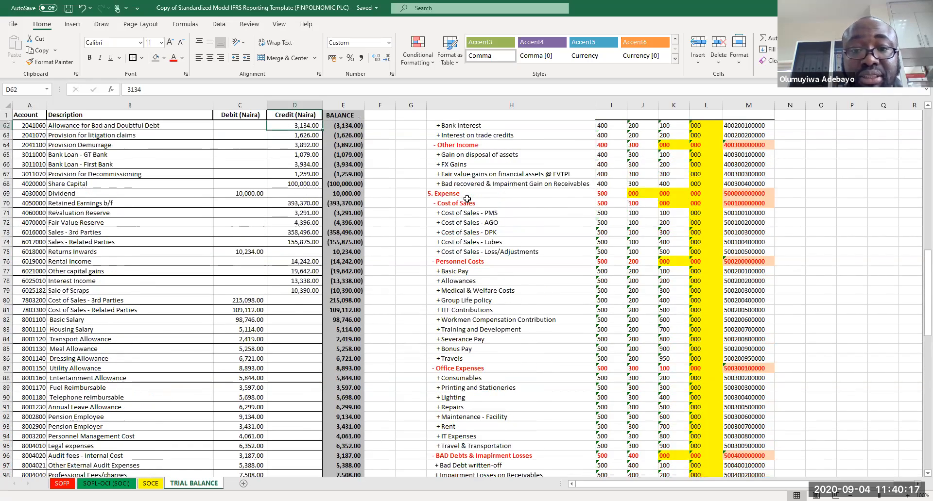
key(Up)
key(Up)
key(Up)
key(Up)
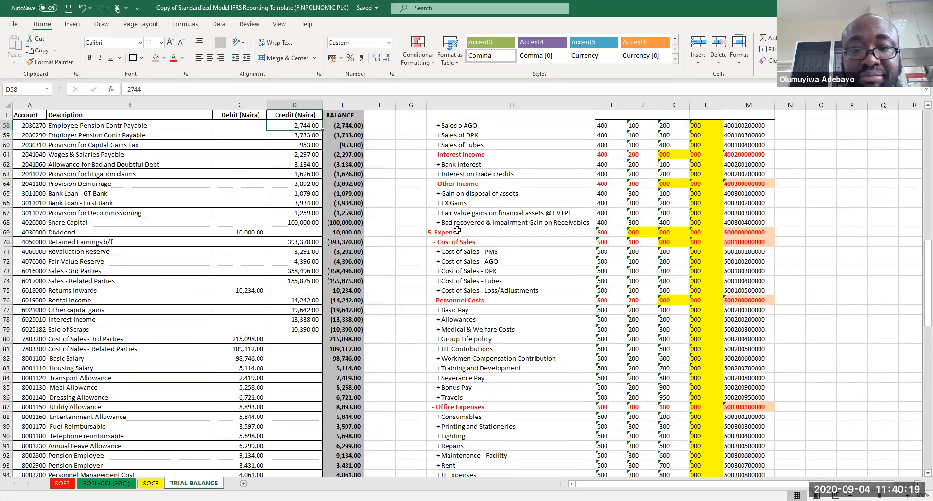
Step: Move the 5. Expense coding block down three rows so it starts at row 72
drag(457, 230, 749, 401)
key(ctrl+c)
key(Page_Up)
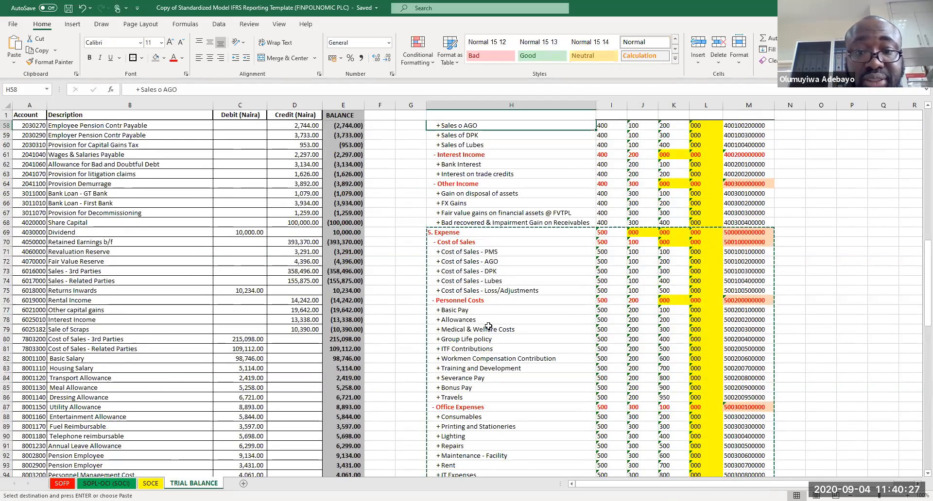
click(437, 259)
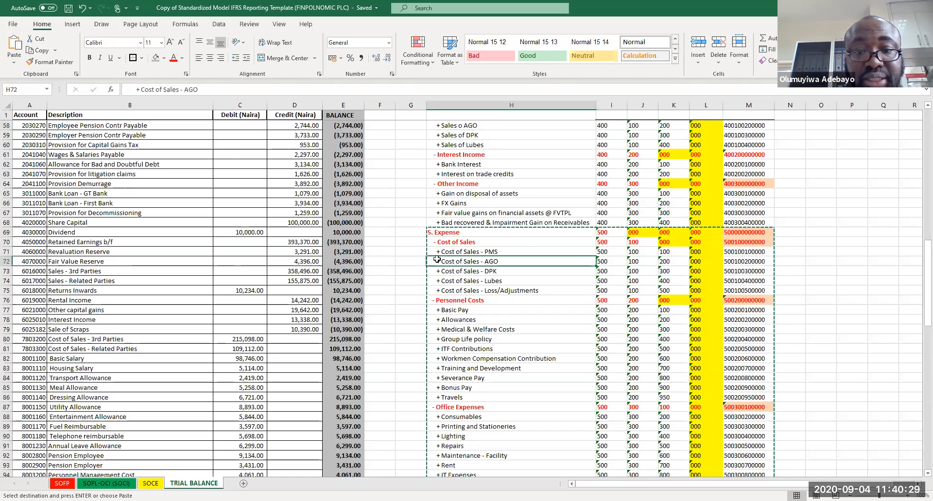
key(ctrl+v)
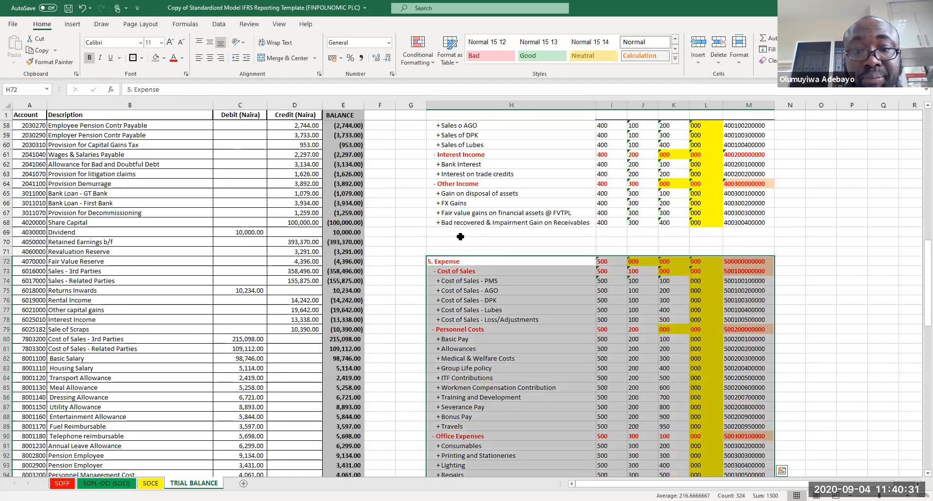
Step: Enter the heading "- Other Comprehensive Income" in the first freed row of the elements column
double_click(460, 231)
text(= Other Com)
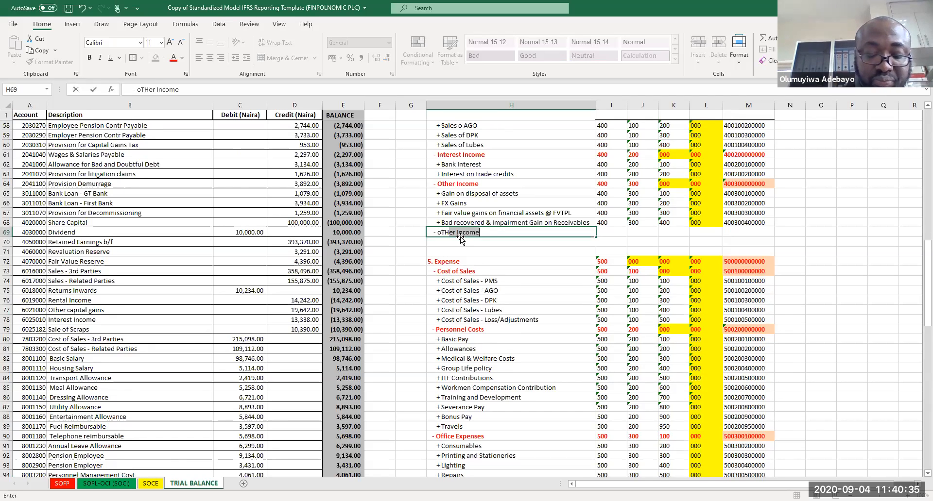
text(prehe)
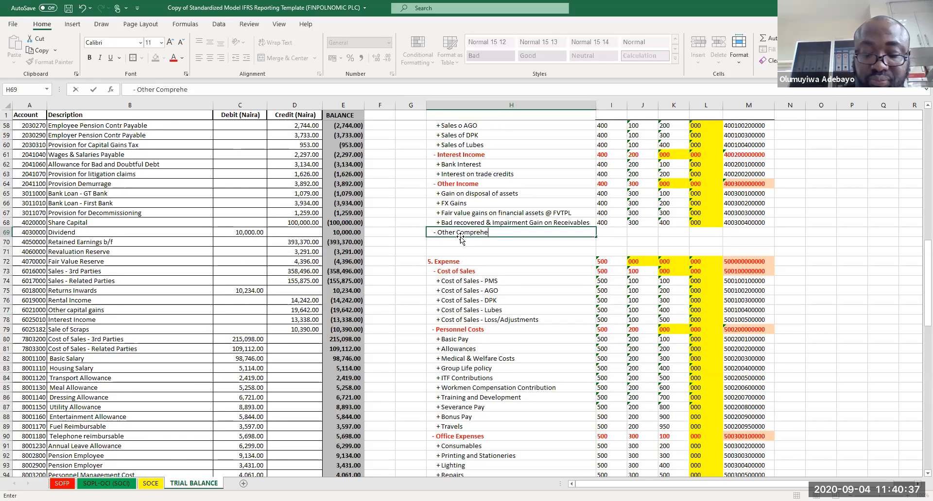
text(nsive Income)
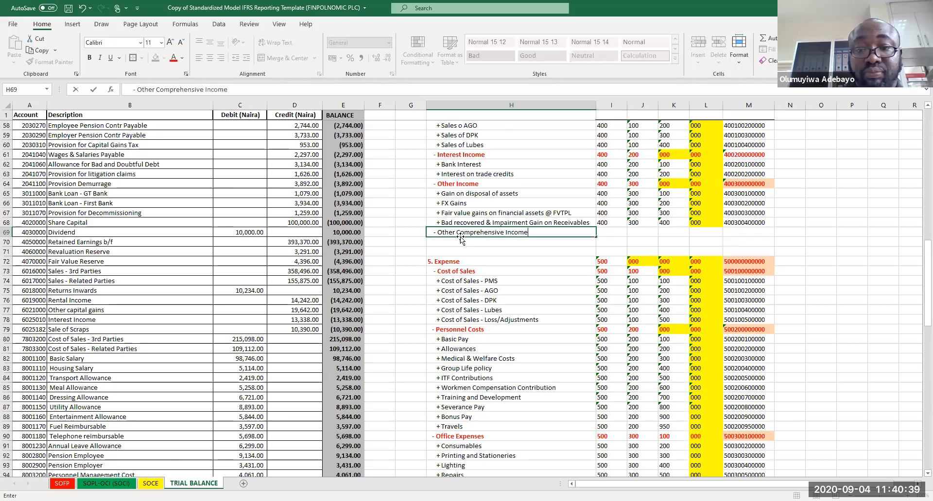
key(Return)
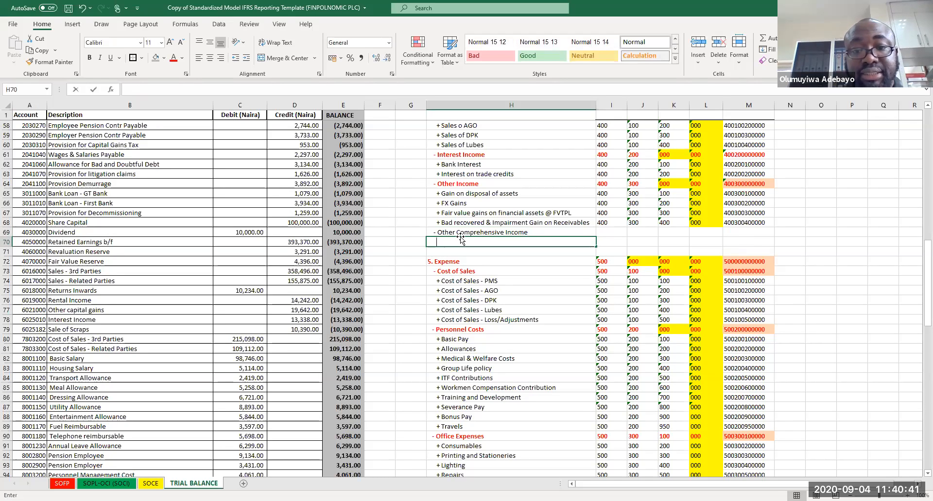
Step: Add the item "+ Revaluation Gains" beneath the Other Comprehensive Income heading
text(+ Revaau)
key(BackSpace)
text(aluation Gains)
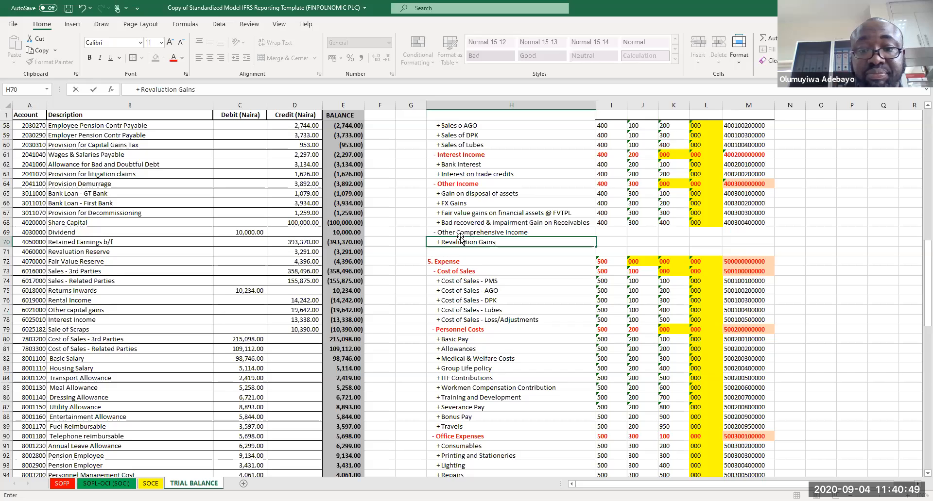
key(Return)
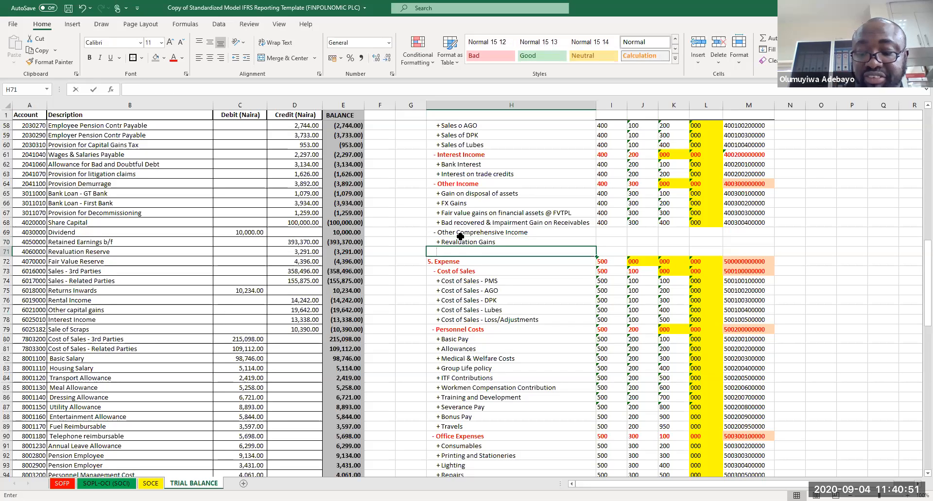
Step: Add the item "+ Fair value Gains/ Loss on Financial Assets @ FVOCI" below it and save the workbook
text(+ Fair value Gains)
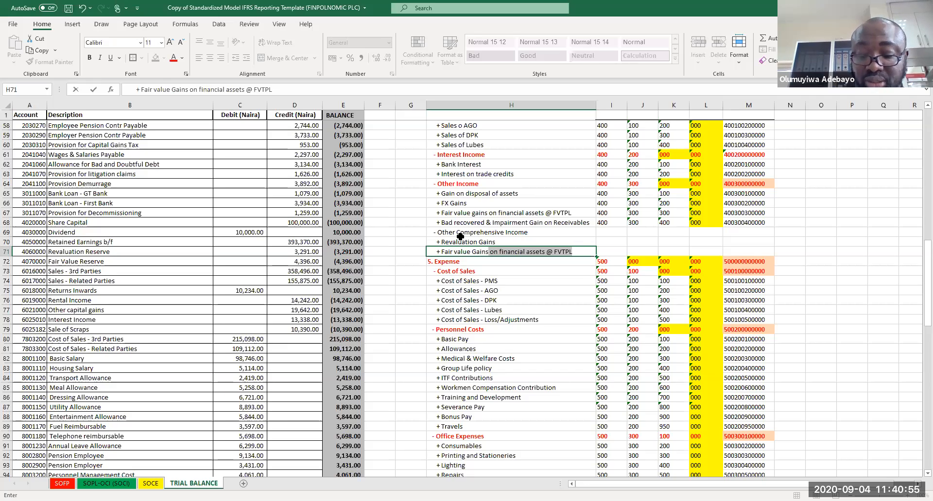
key(BackSpace)
text(oss )
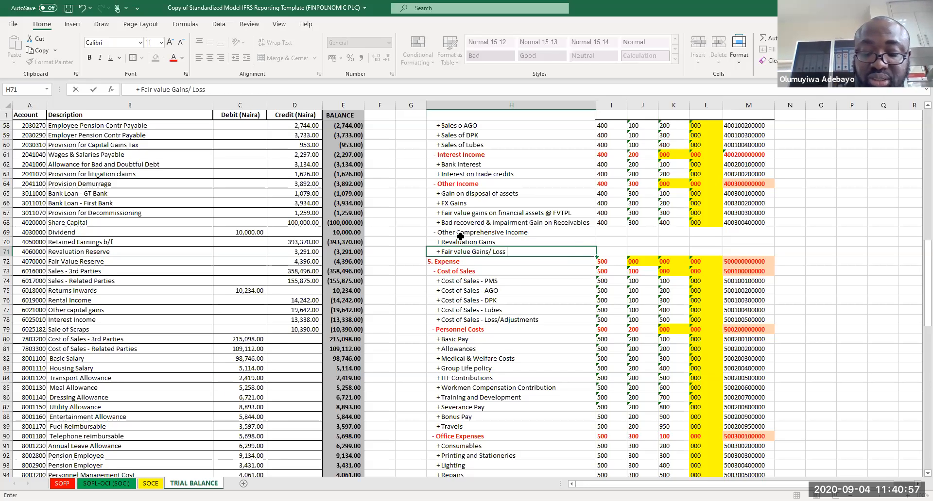
text(on Financial Assets)
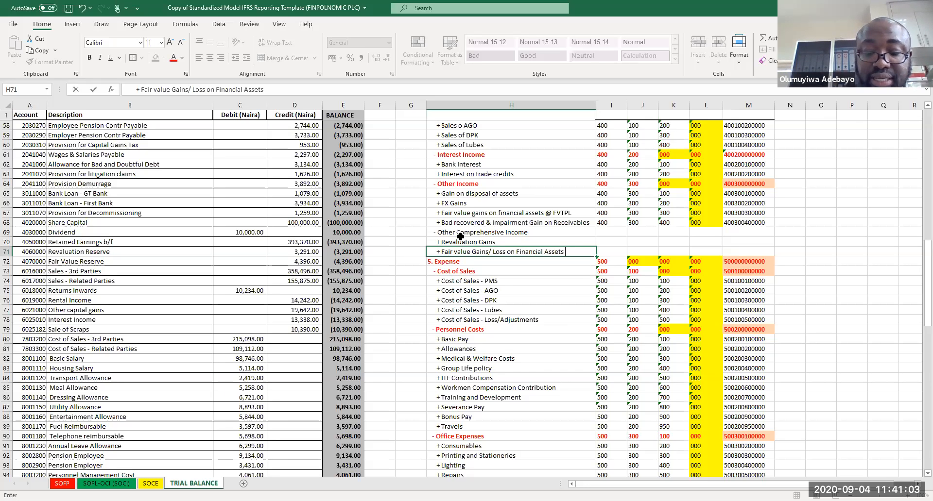
text( @ FV)
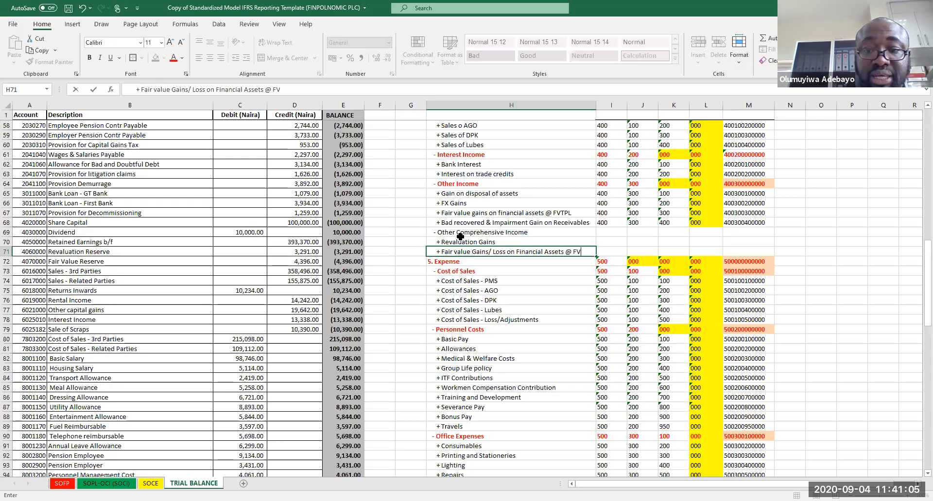
text(OC)
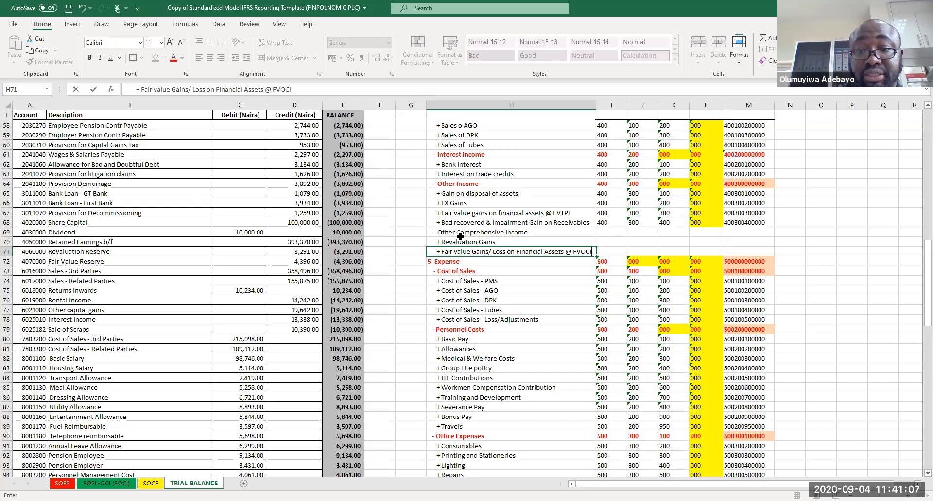
text(I)
key(Return)
key(ctrl+s)
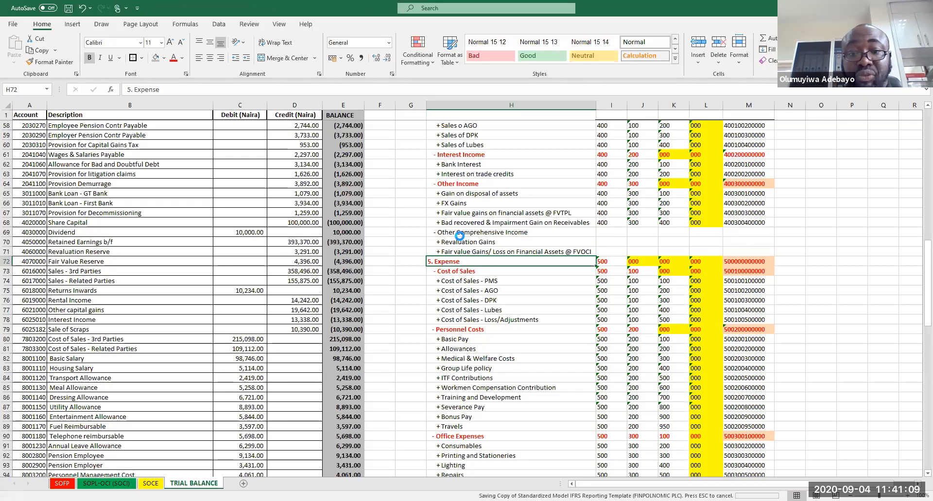
Step: Set the Element code of the Other Comprehensive Income heading to 400
click(610, 232)
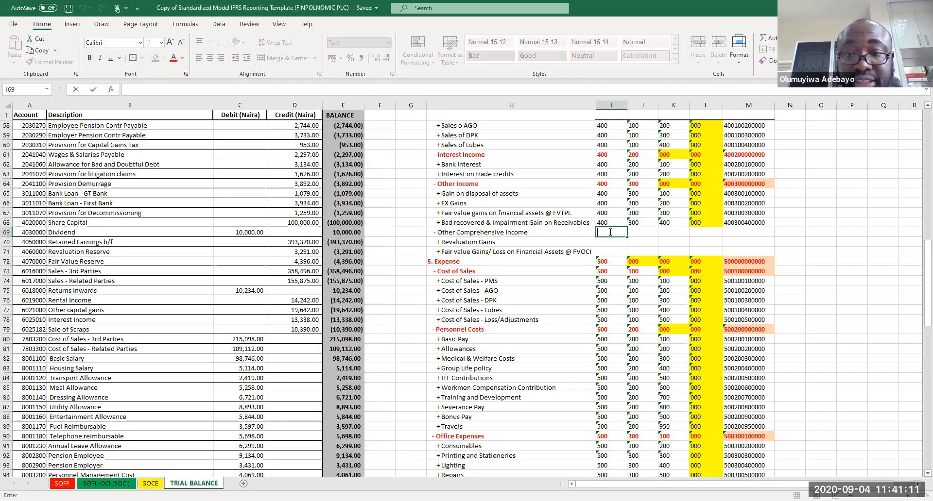
key(Down)
key(Down)
click(611, 232)
text(400)
key(Tab)
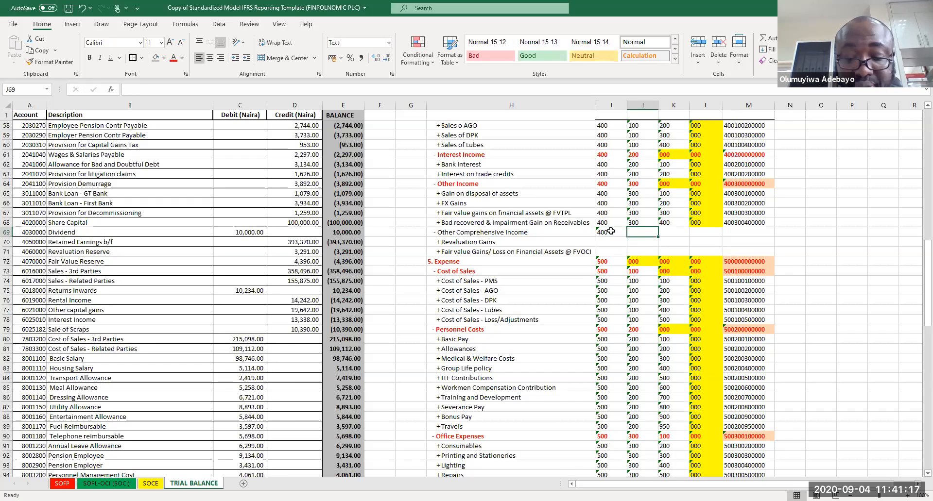
text(4)
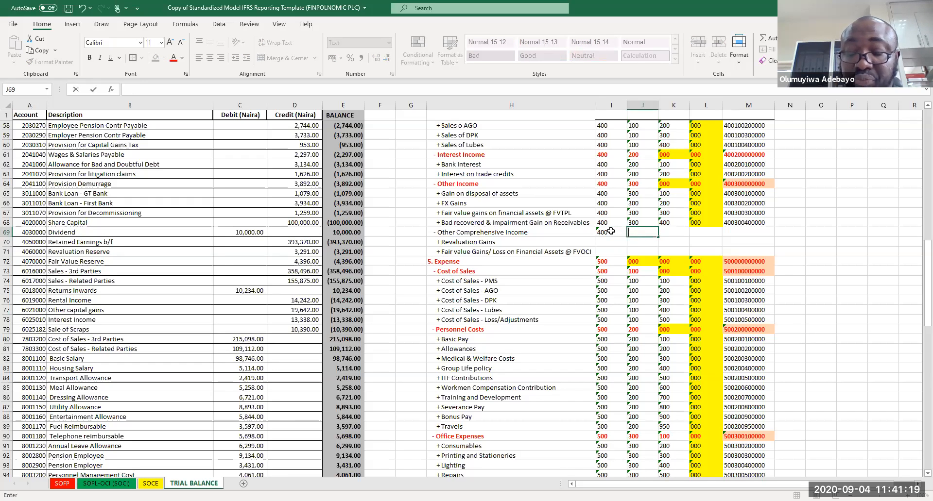
key(Return)
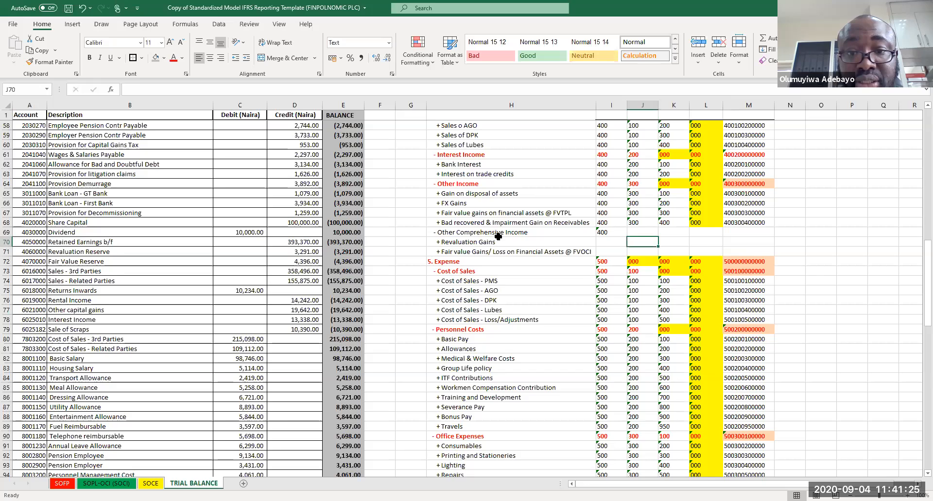
Step: Set the heading's Class to 400 and the Sub-class codes of the two OCI items to 100 and 200
click(641, 229)
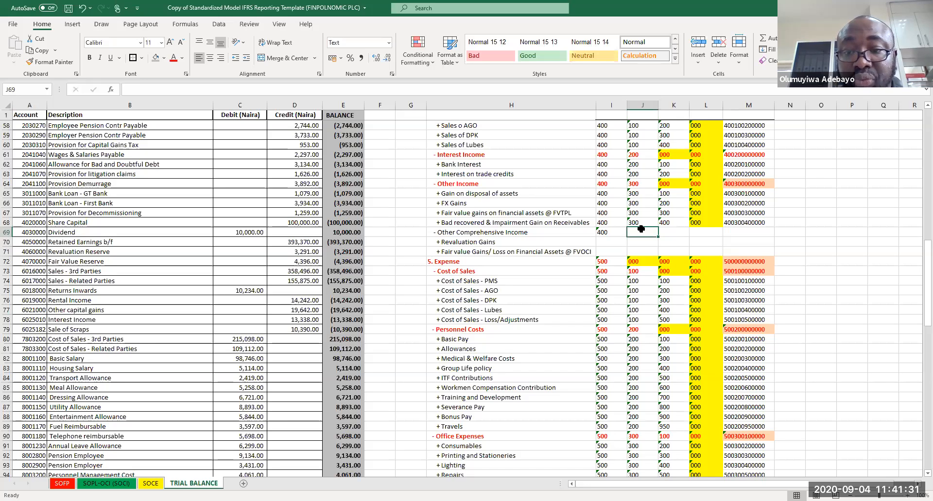
text(400)
key(Return)
key(Right)
text(10)
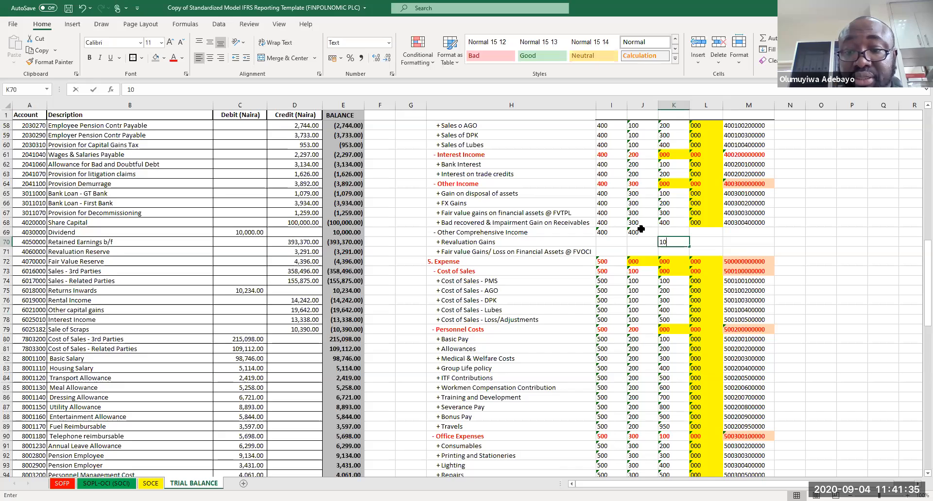
text(0)
key(Return)
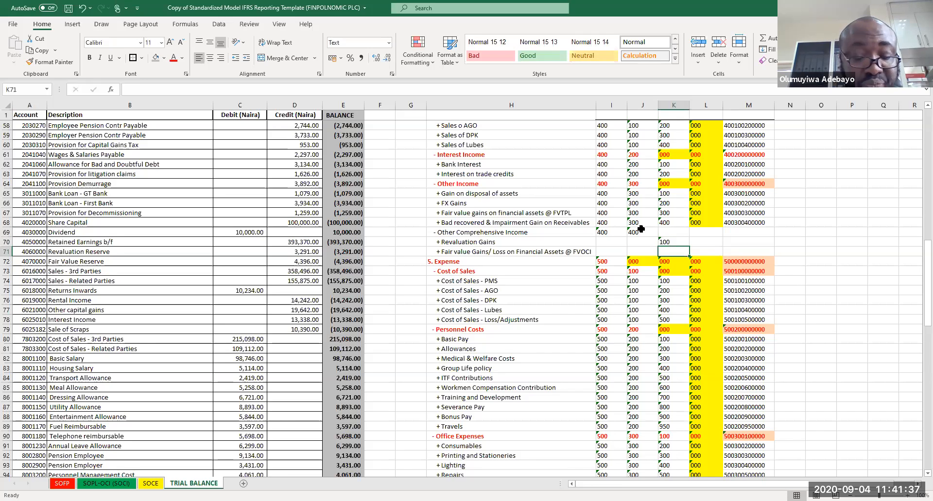
text(200)
key(Return)
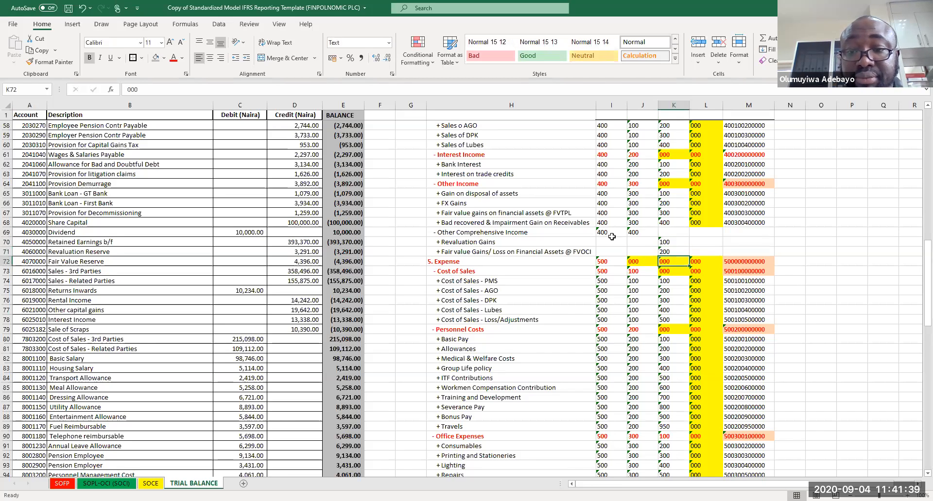
Step: Fill the Element and Class codes of 400 down to the two OCI item rows
drag(604, 233, 651, 237)
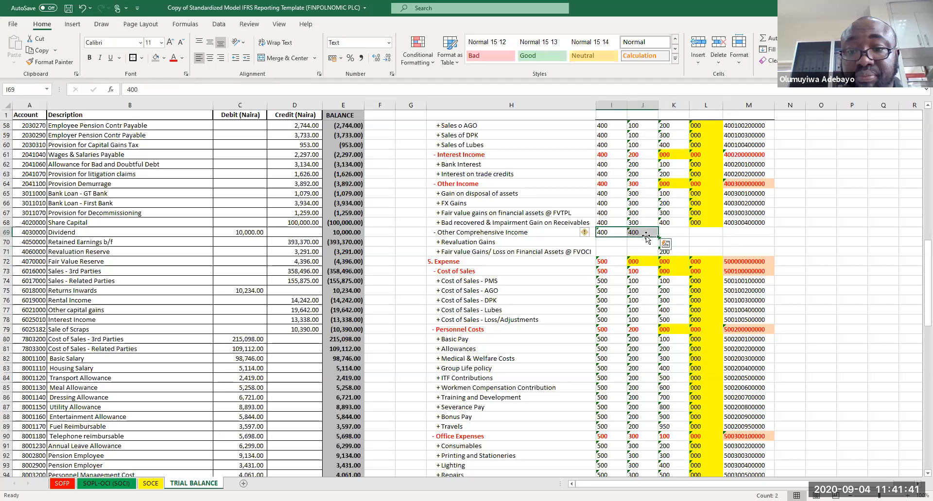
click(661, 240)
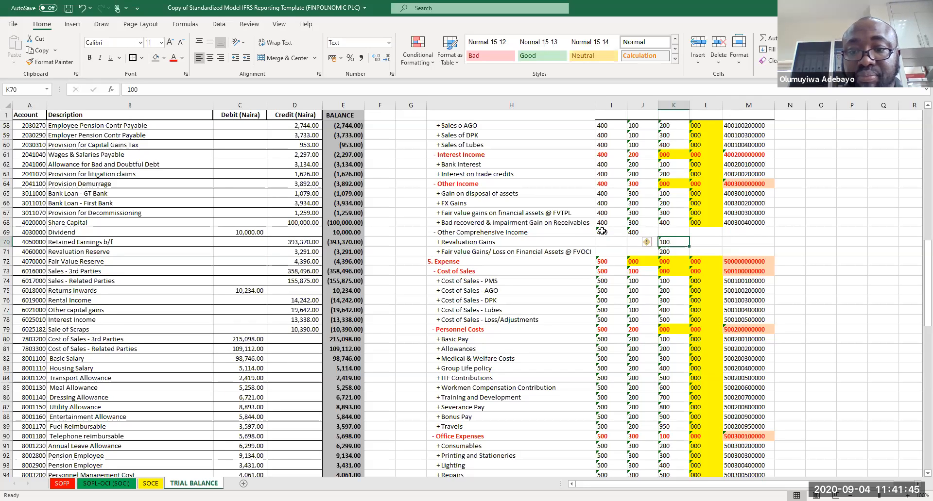
click(602, 232)
drag(627, 236, 659, 256)
click(677, 233)
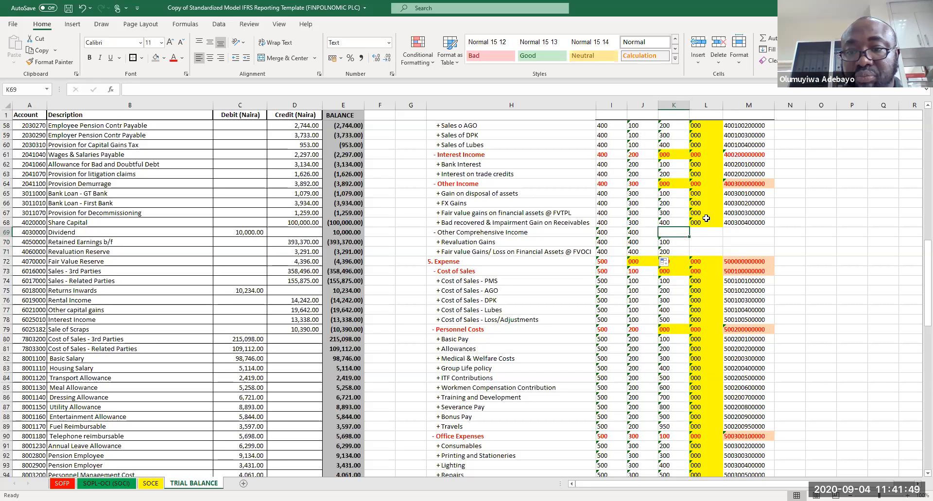
Step: Enter Sub-class code 000 for the OCI heading and Unit-class codes for the three OCI rows
text(000)
key(Tab)
text(0)
key(Return)
text(0)
key(Return)
text(000)
click(688, 233)
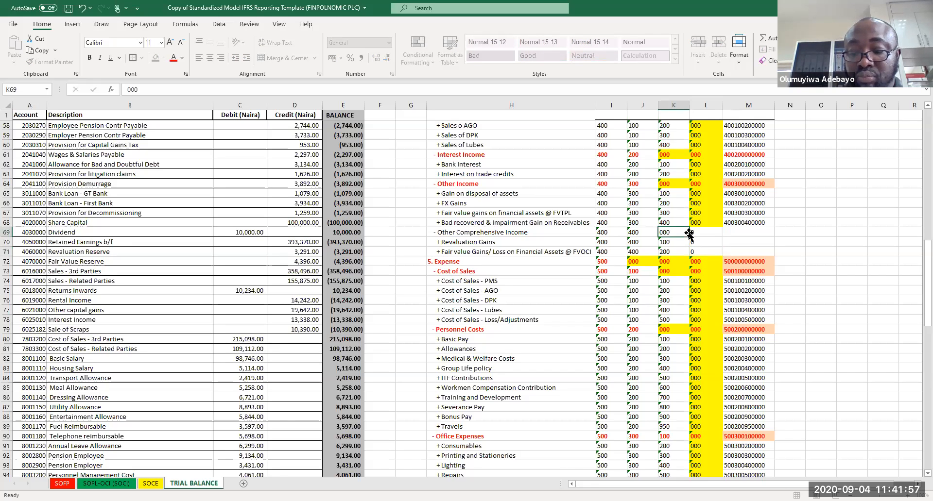
click(700, 222)
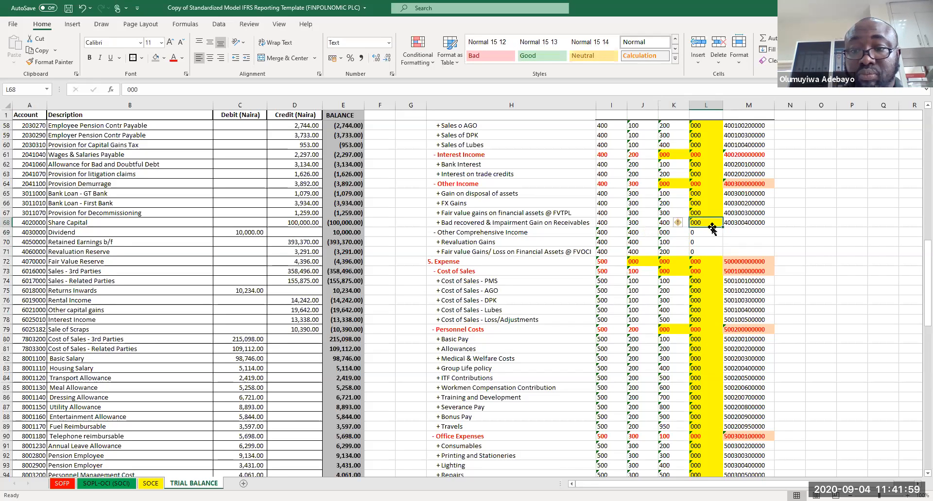
Step: Set the Unit-class codes of the OCI heading and both OCI item rows to 000
drag(712, 219, 714, 253)
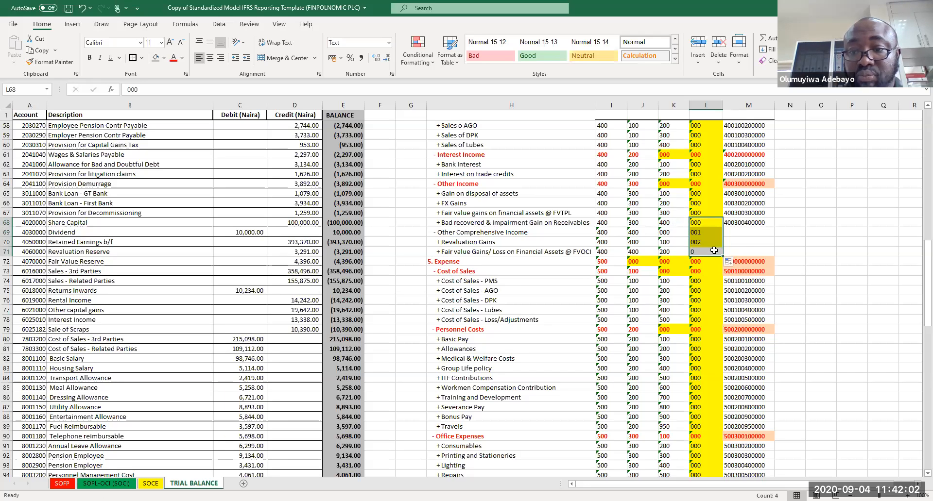
click(697, 225)
key(ctrl+c)
drag(697, 232, 700, 242)
key(shift+Down)
key(ctrl+v)
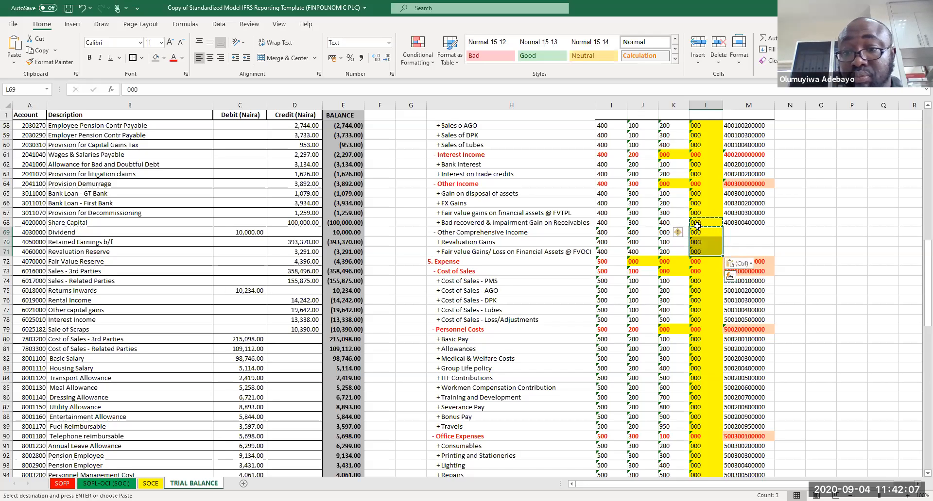
Step: Copy the account code formula down to the OCI heading and the two OCI item rows
click(738, 222)
key(ctrl+c)
click(738, 238)
drag(738, 238, 739, 252)
key(ctrl+v)
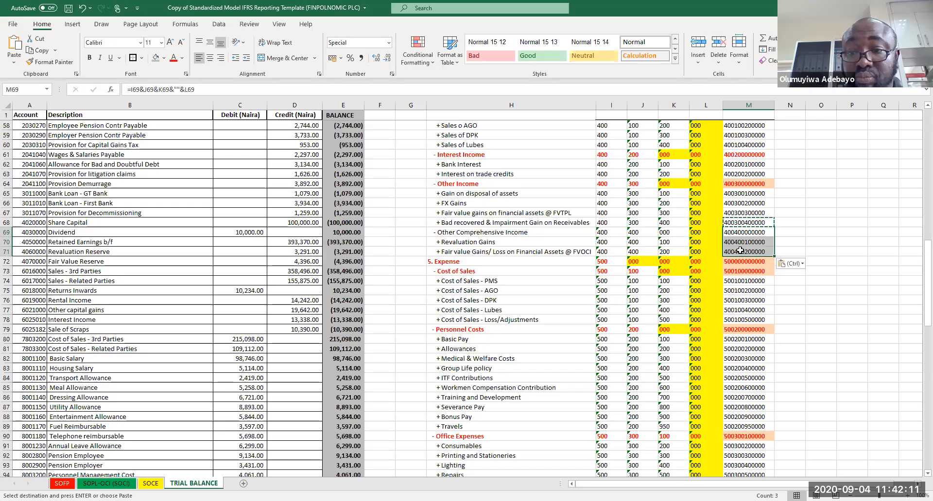
Step: Format the Other Comprehensive Income heading row in bold red and give its account code an orange fill
drag(461, 232, 737, 233)
key(ctrl+b)
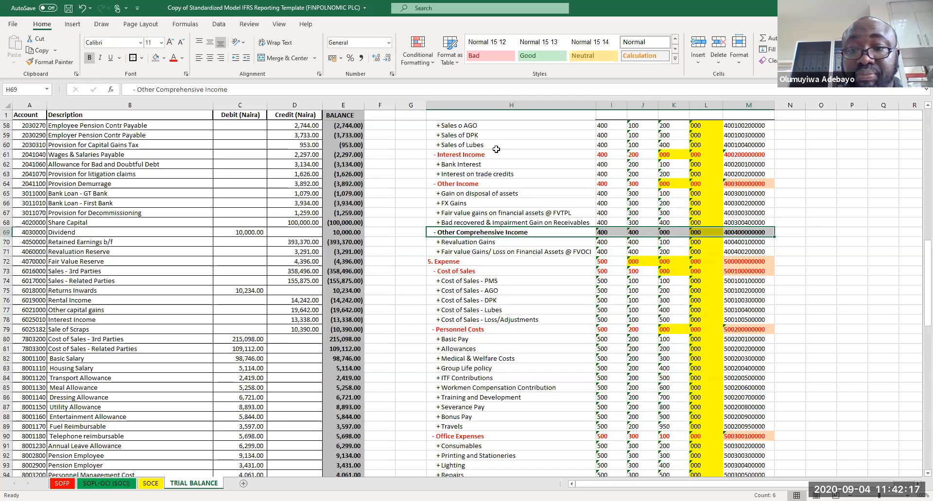
click(175, 58)
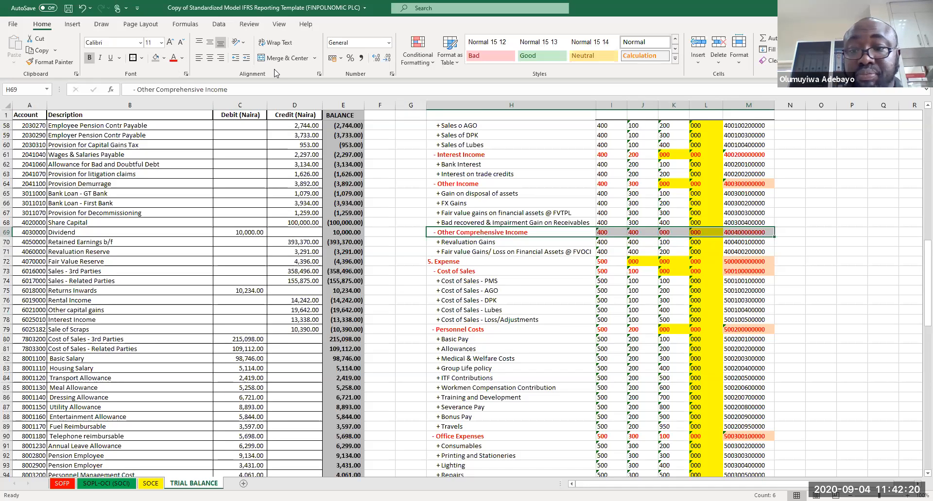
click(745, 231)
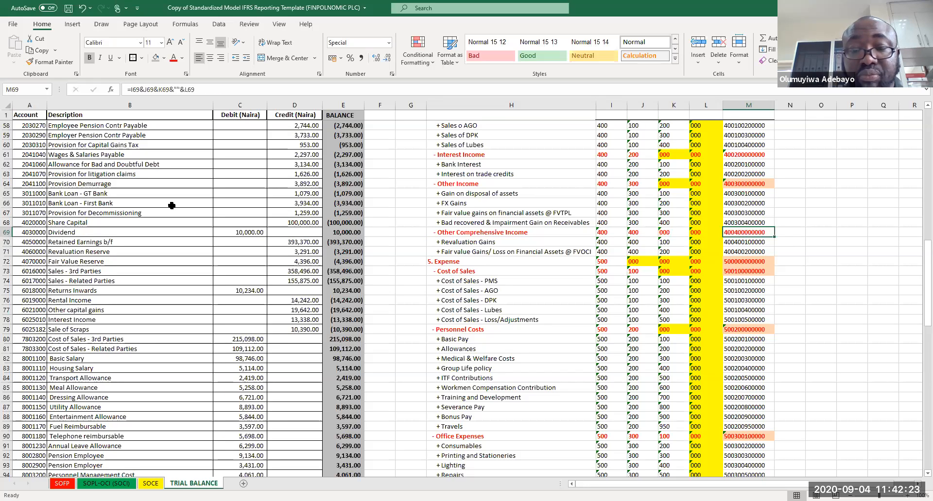
click(163, 58)
click(229, 104)
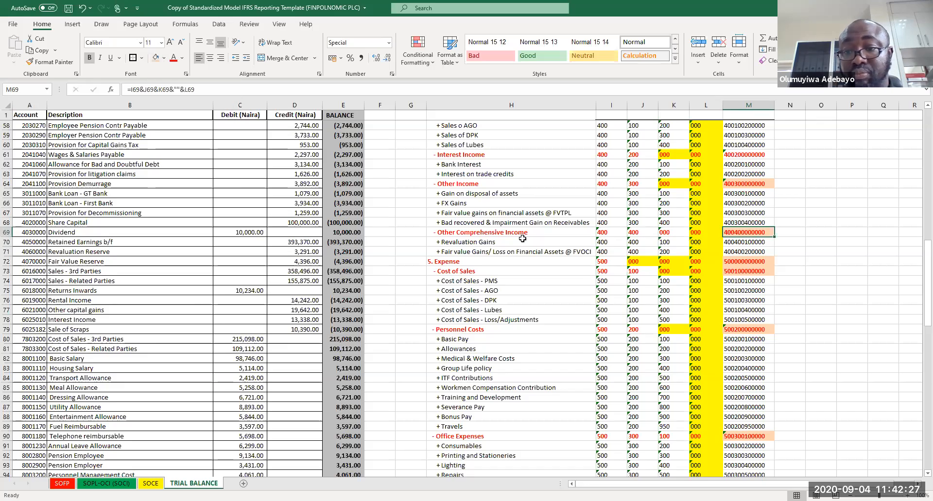
Step: Save the workbook
click(605, 310)
click(830, 287)
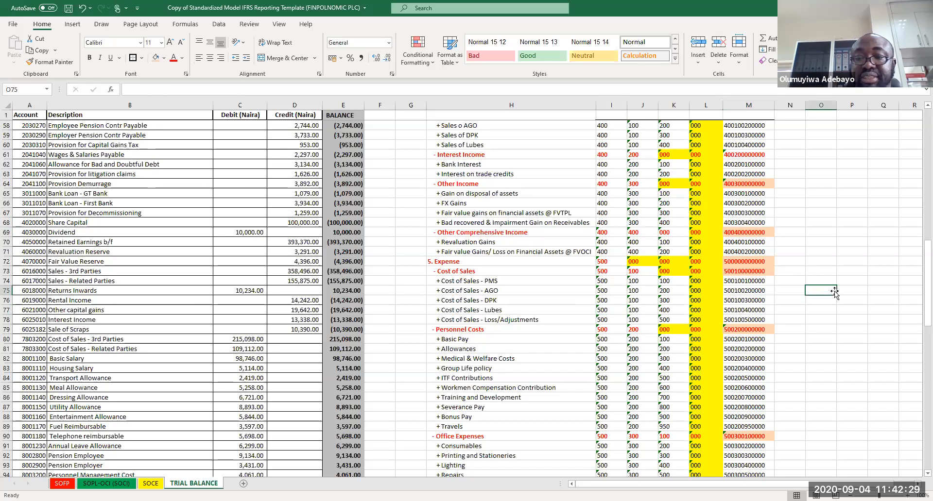
key(ctrl+s)
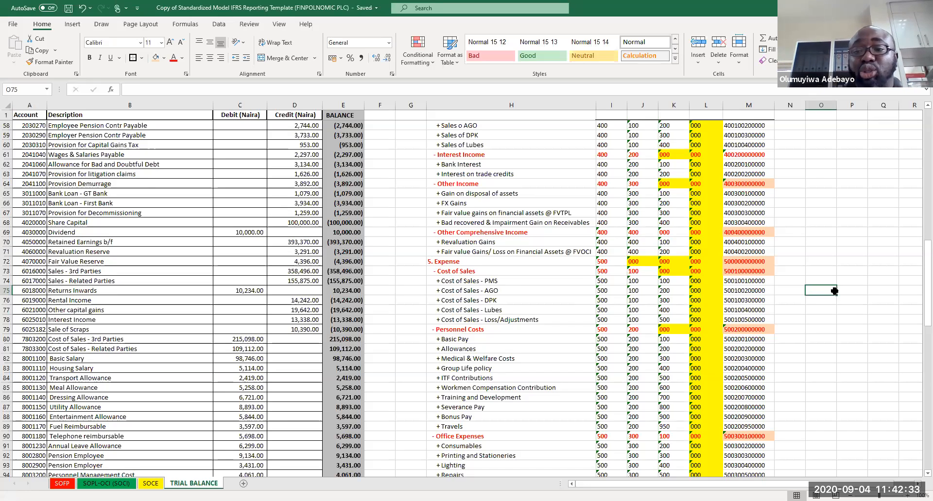
click(632, 174)
key(ctrl+s)
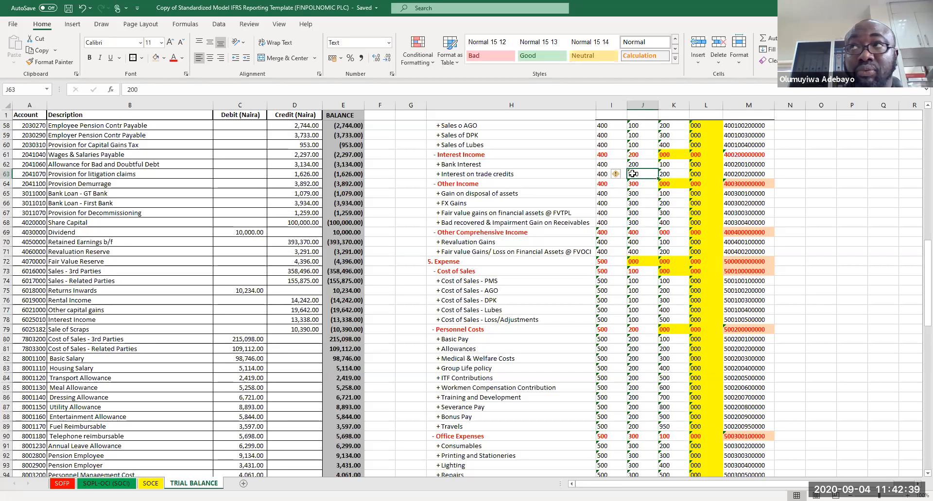
key(ctrl+s)
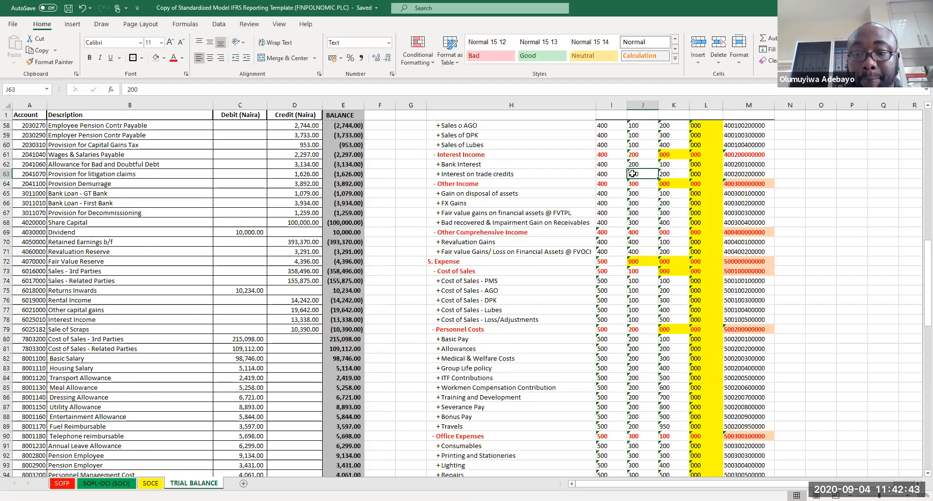
scroll(632, 174, down, 10)
scroll(631, 174, up, 20)
click(631, 173)
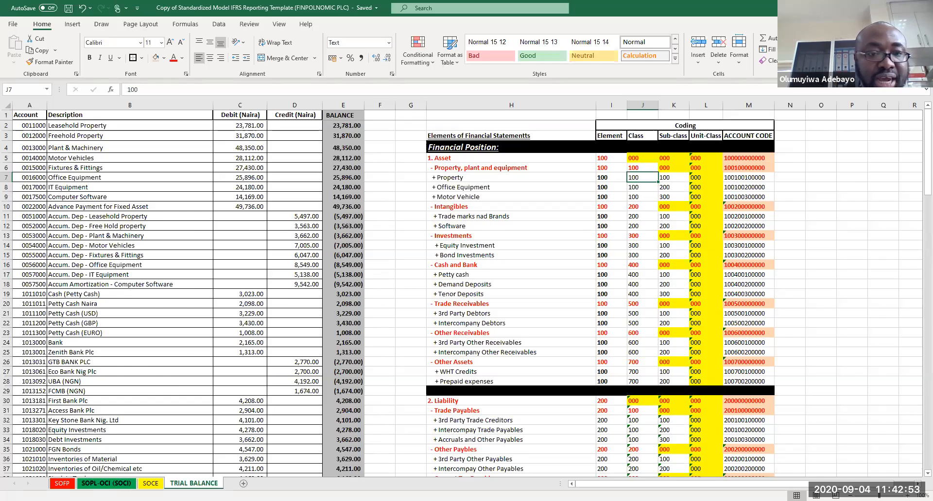
Step: Review the SOPL-OCI (SOCI) and SOCE statement sheets
click(106, 484)
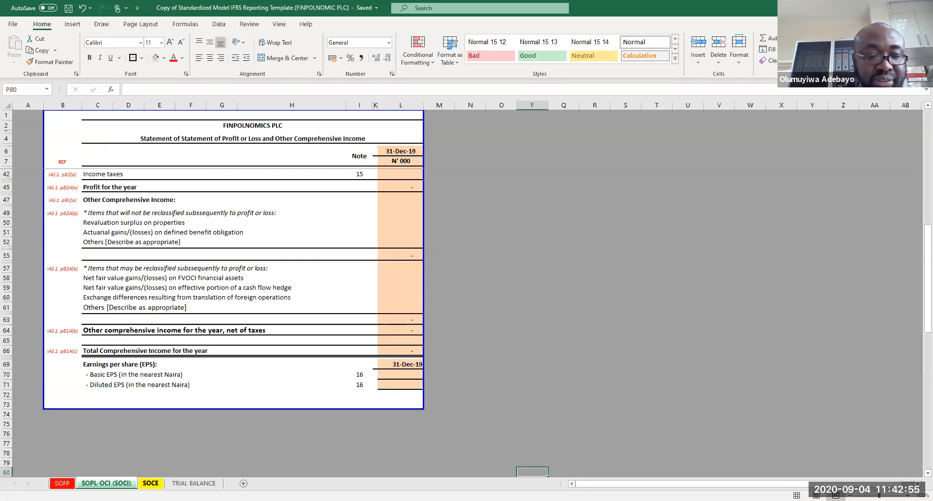
click(151, 483)
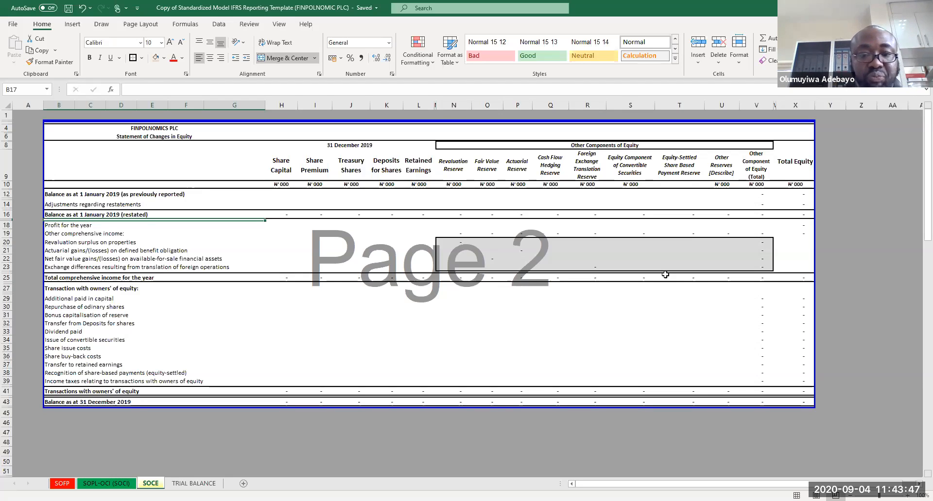
click(541, 338)
key(ctrl+s)
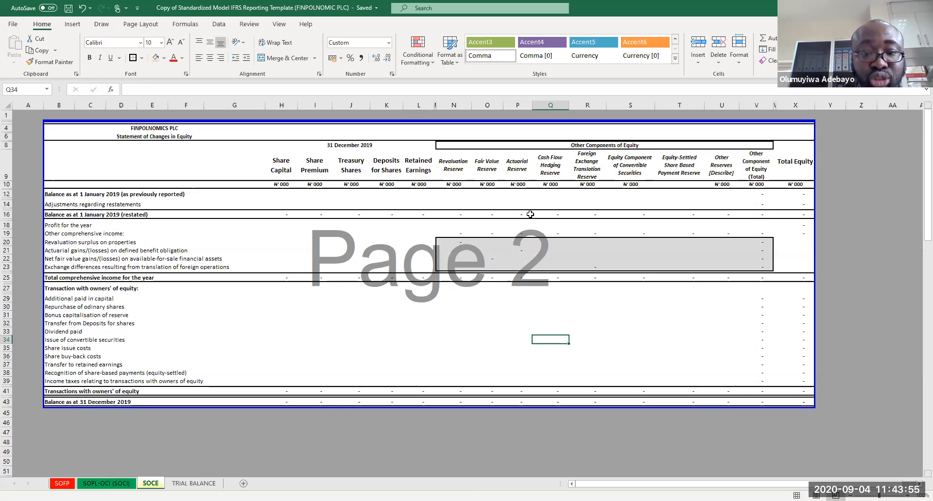
Step: Switch to the dynamic model template workbook and reset every ELEMENT entry of the trial balance to SELECT
key(alt+Tab)
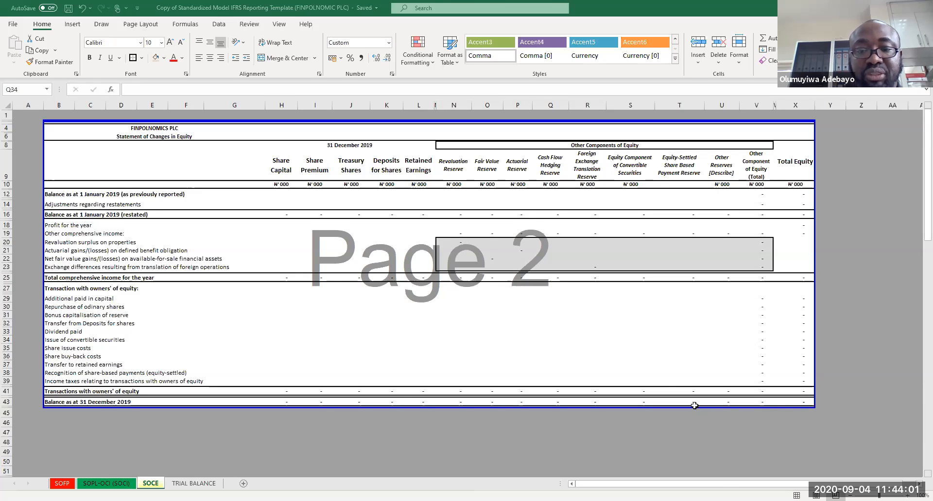
key(alt+Tab)
click(560, 281)
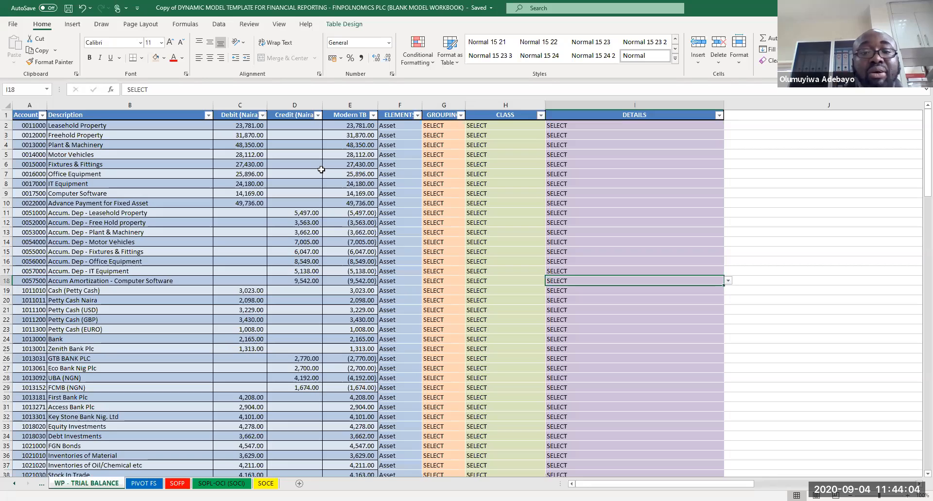
click(404, 125)
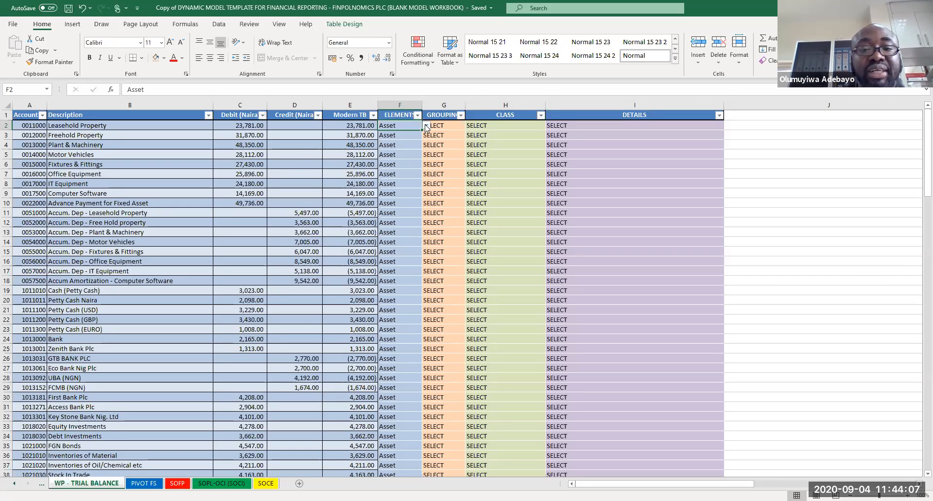
click(425, 127)
click(408, 134)
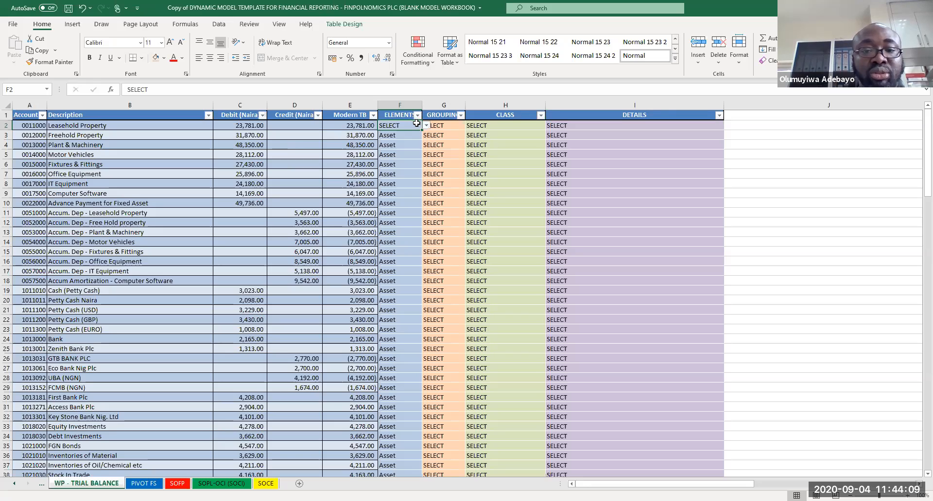
key(ctrl+c)
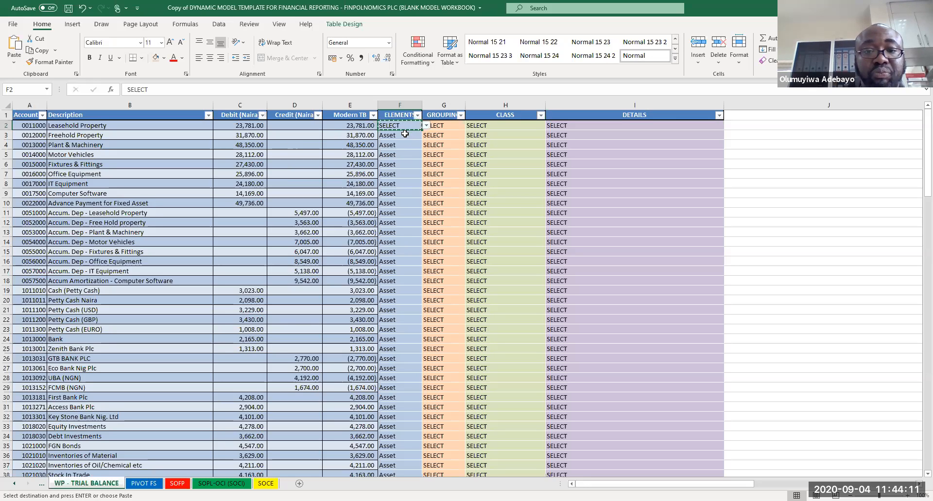
double_click(421, 130)
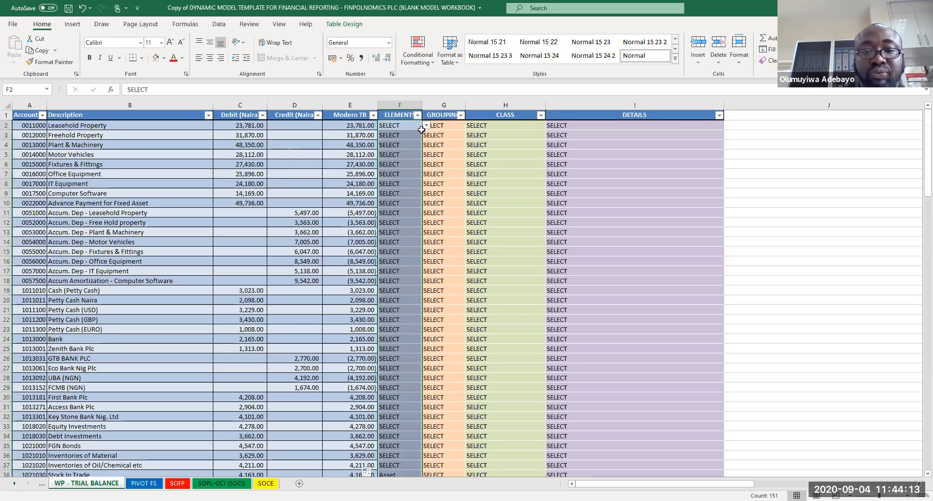
click(773, 198)
key(ctrl+s)
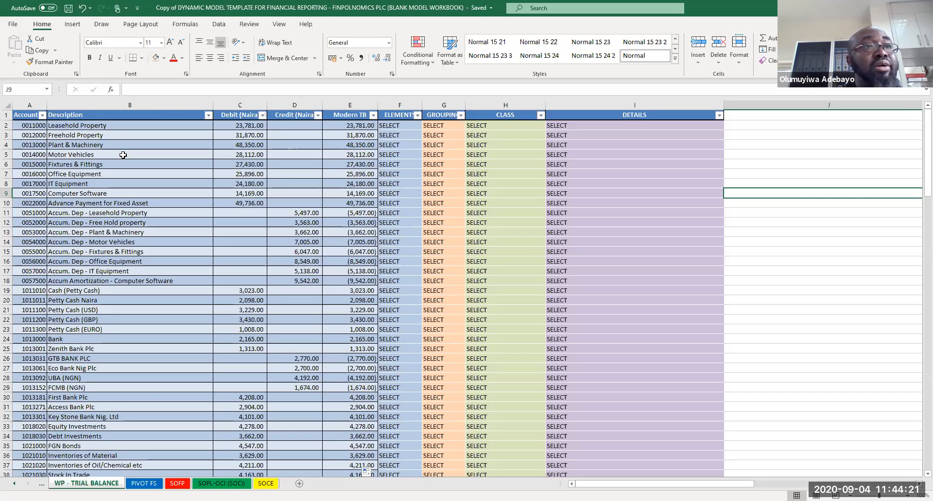
Step: Classify Leasehold Property with ELEMENT Asset and GROUPING Non-current assets, autofitting the GROUPING column
click(404, 126)
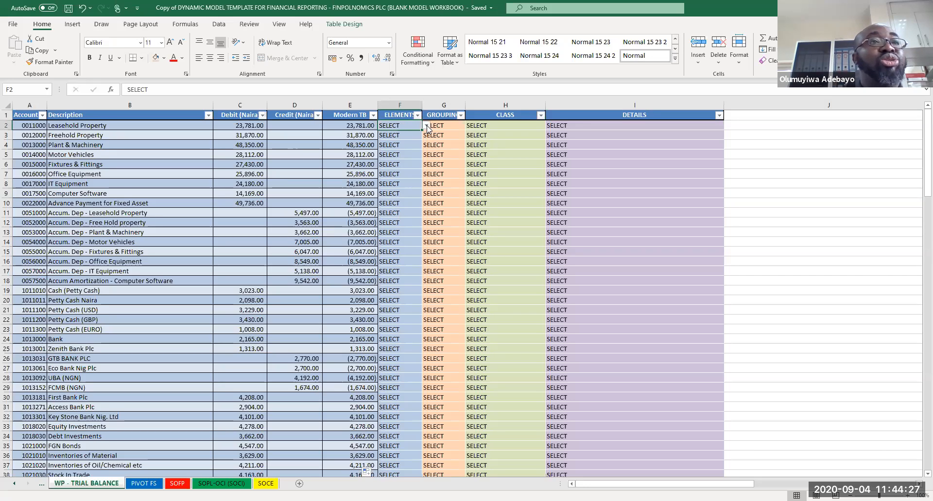
click(427, 126)
click(387, 140)
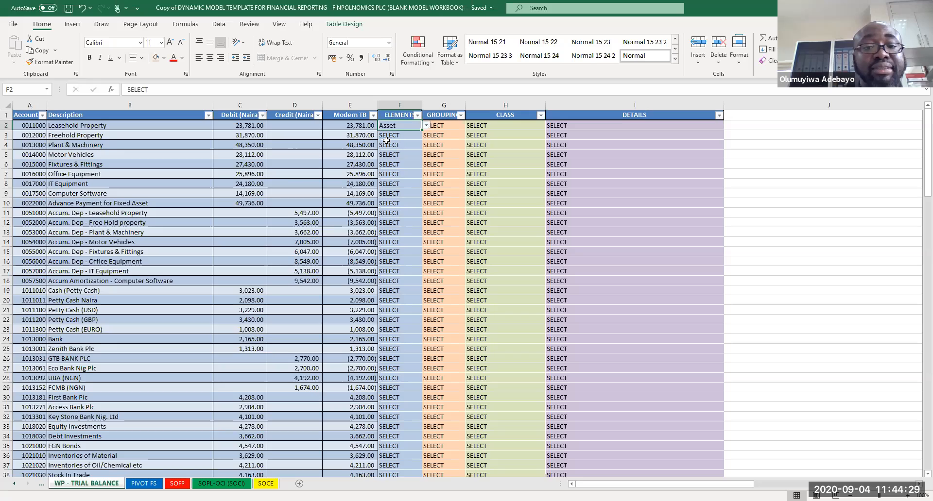
click(442, 125)
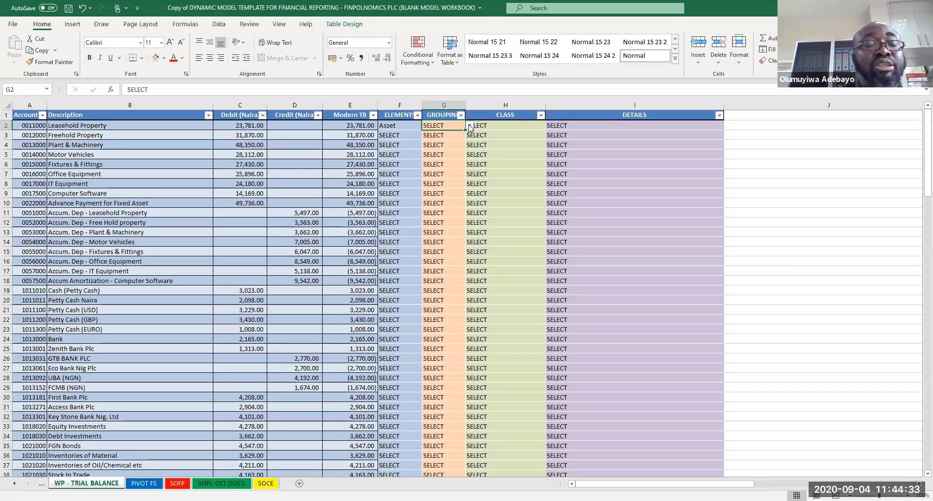
click(469, 126)
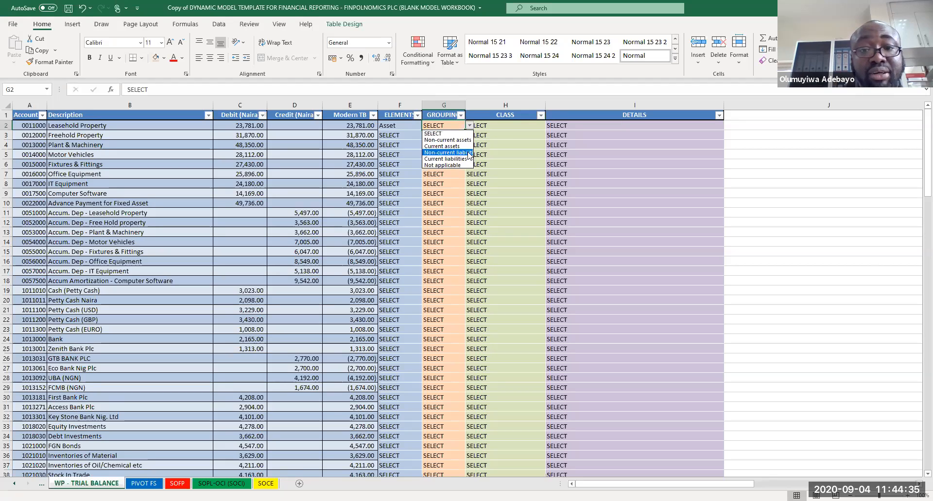
click(455, 141)
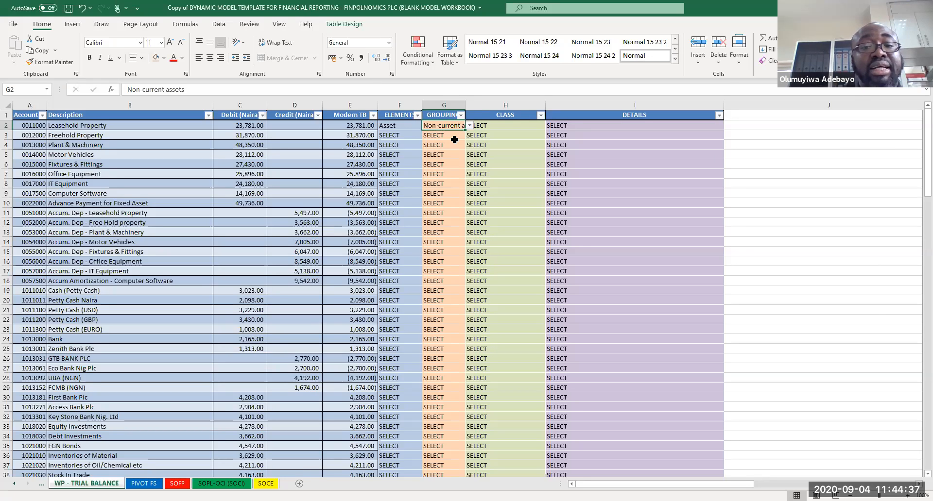
double_click(465, 103)
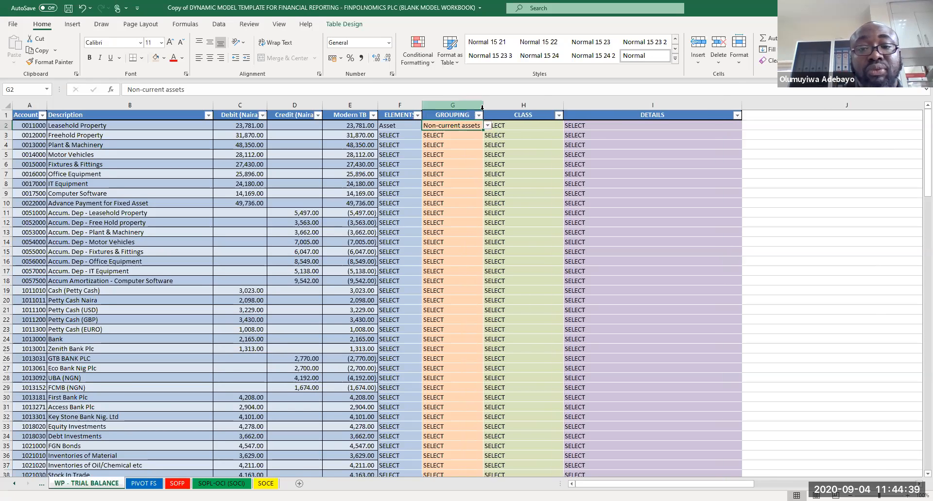
Step: Set Leasehold Property's CLASS to Property, plant and equipment and autofit the CLASS column
click(511, 126)
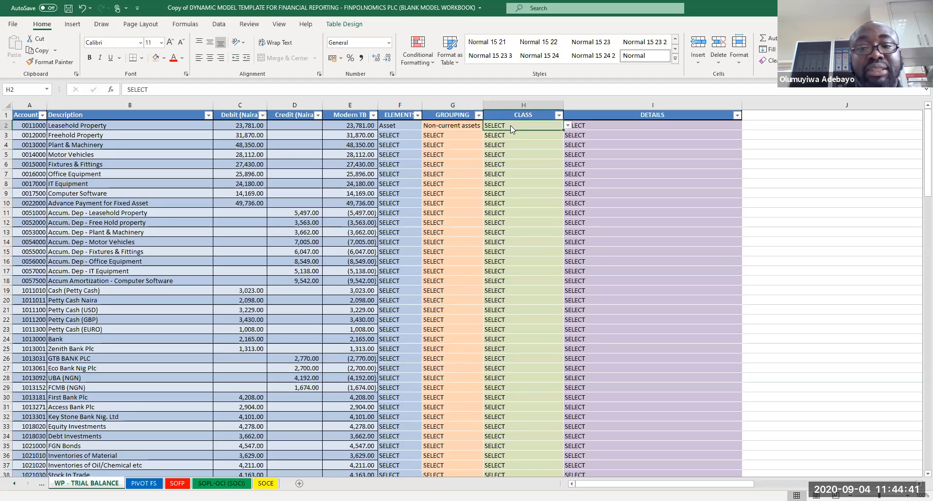
click(567, 125)
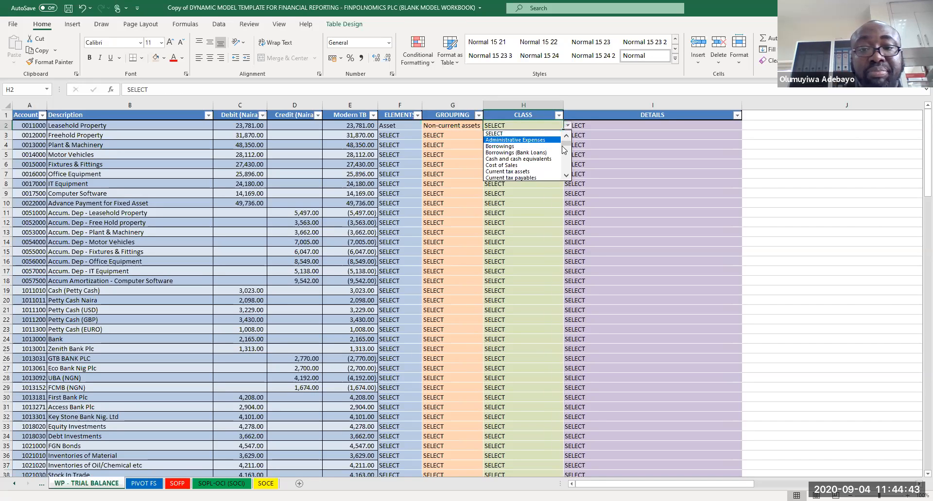
click(566, 175)
scroll(566, 175, down, 5)
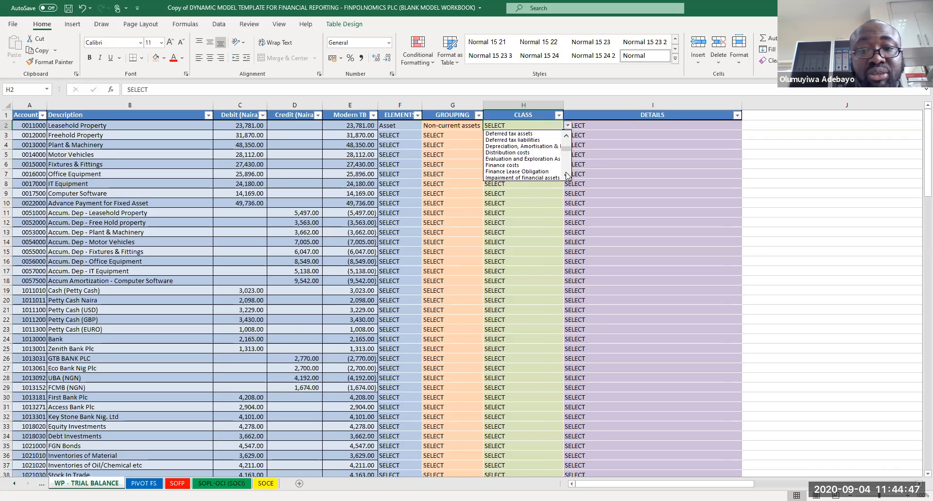
scroll(566, 175, down, 3)
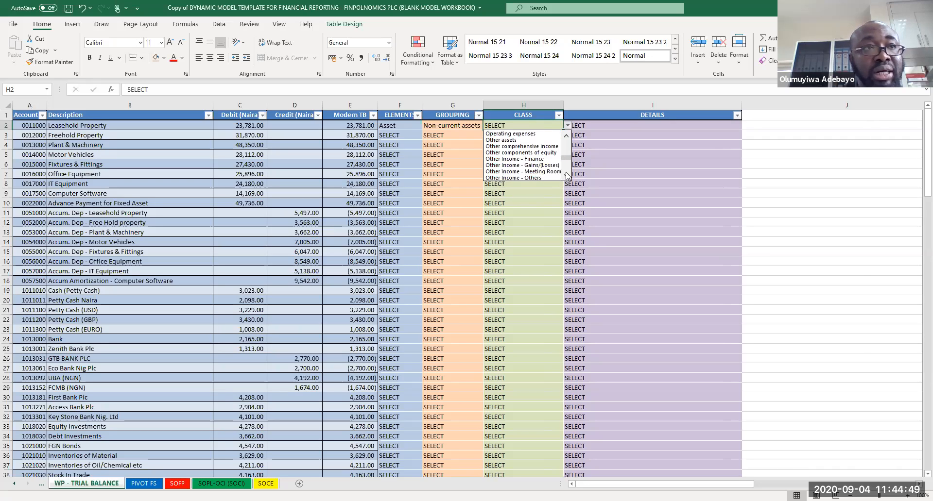
scroll(566, 176, down, 2)
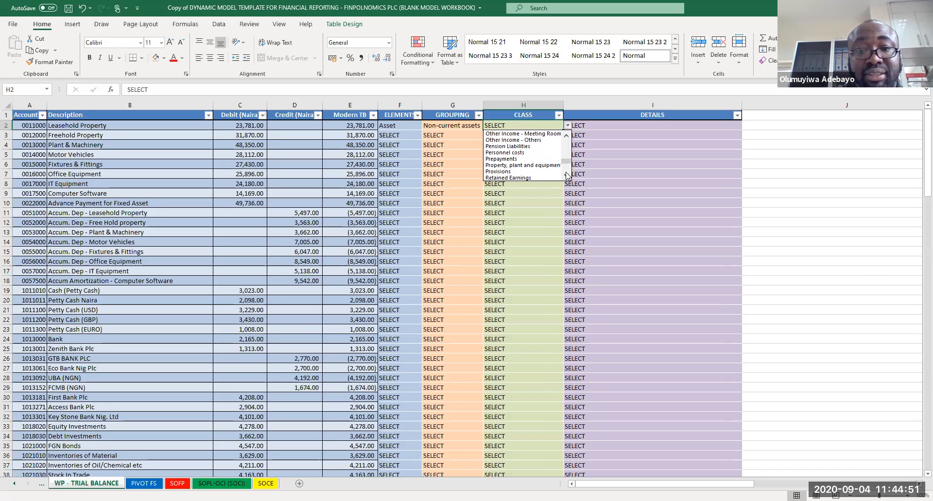
click(521, 166)
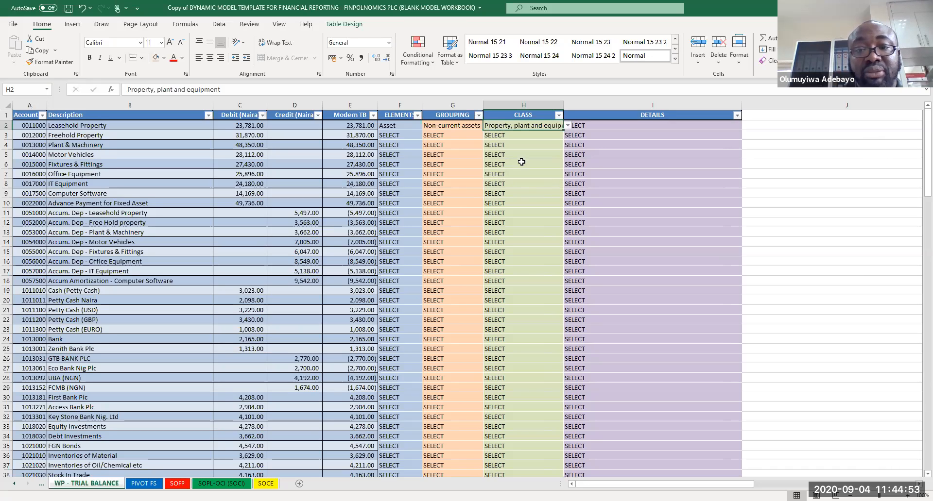
double_click(562, 107)
click(612, 127)
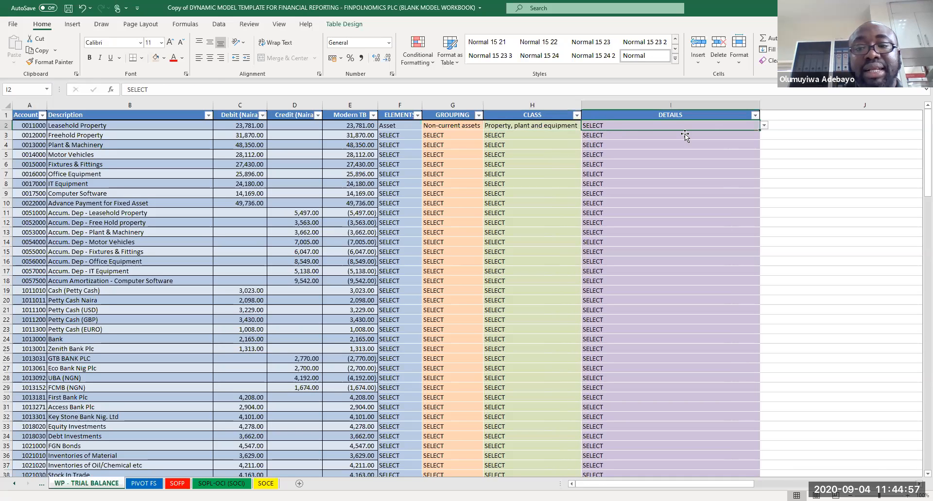
Step: Set Leasehold Property's DETAILS to Not applicable from its dropdown list
click(765, 126)
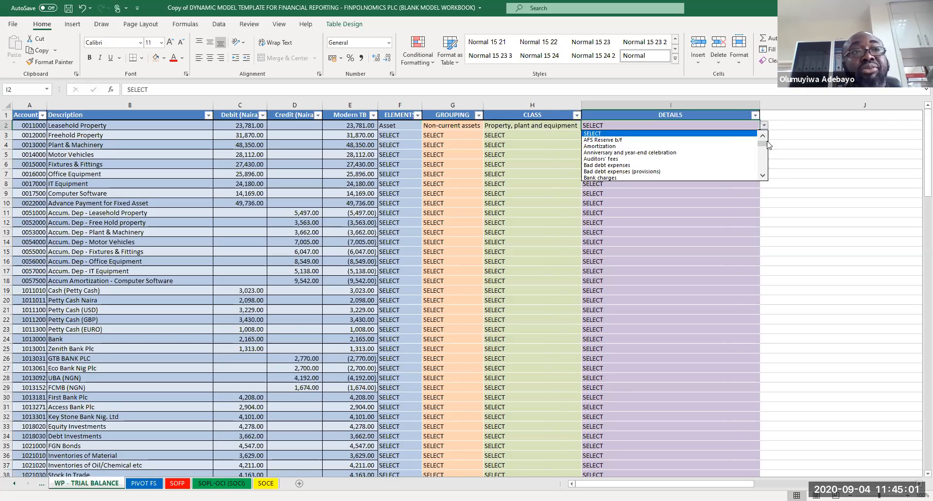
scroll(763, 179, down, 1)
scroll(763, 180, down, 5)
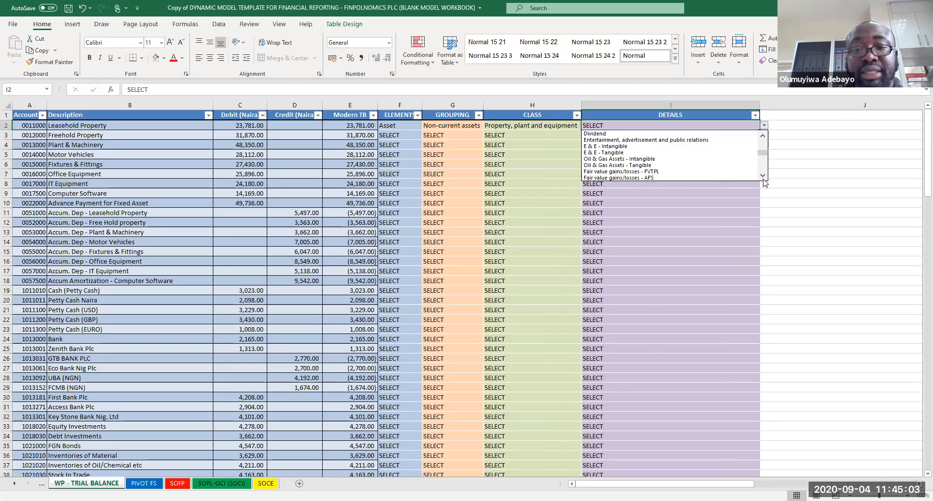
scroll(764, 179, down, 6)
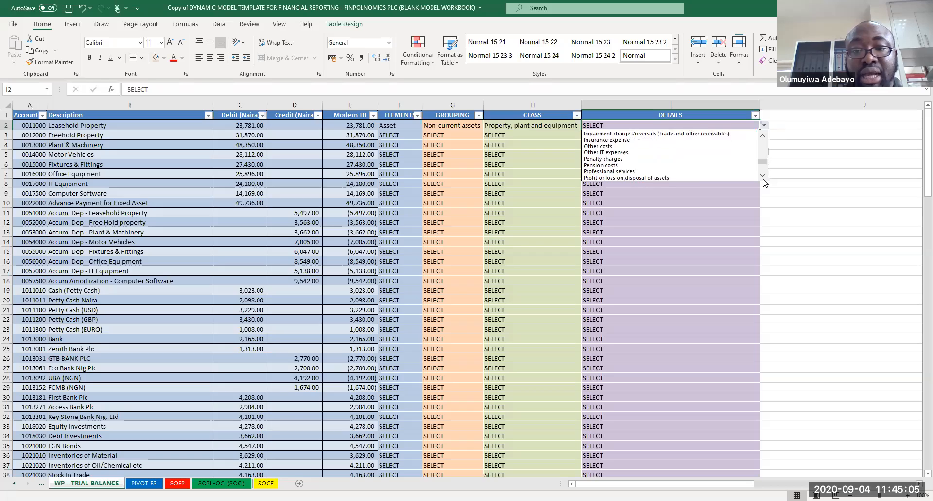
scroll(763, 179, down, 3)
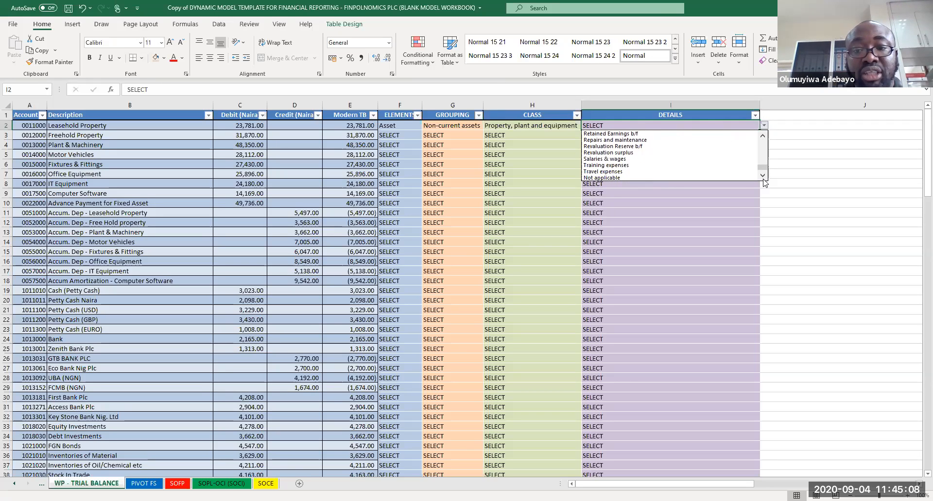
click(664, 178)
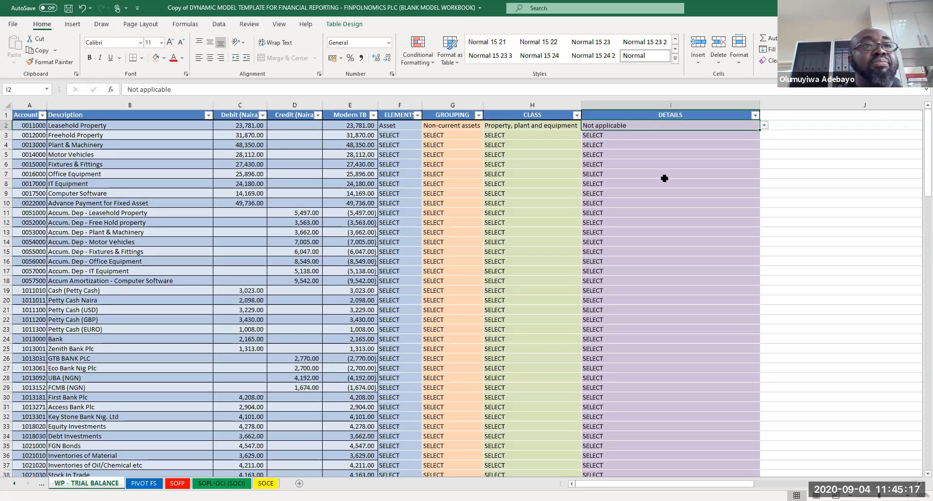
Step: Examine the lookup lists of elements, groupings, classes and detail note lines beside the trial balance table
click(610, 164)
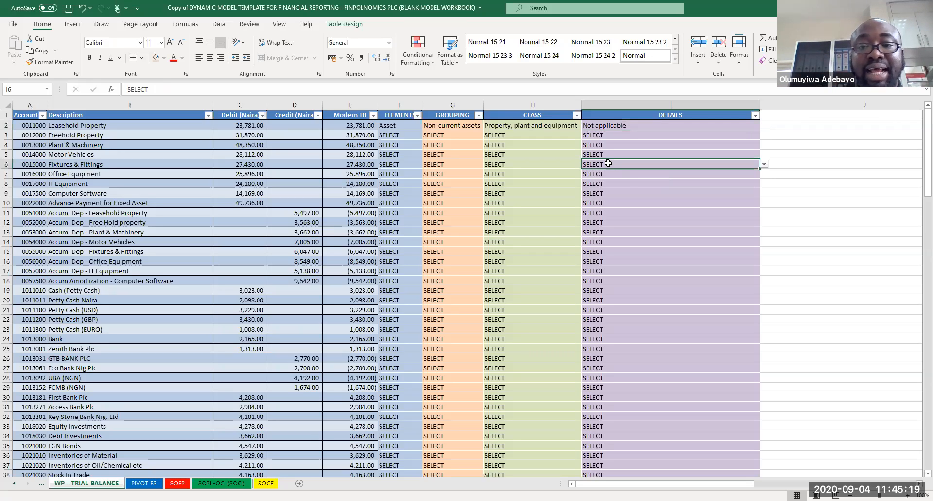
click(475, 144)
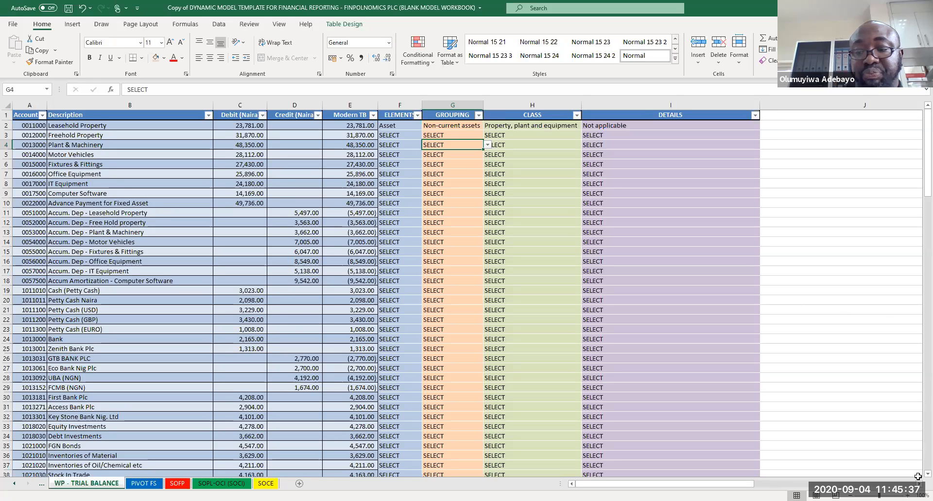
scroll(822, 244, right, 3)
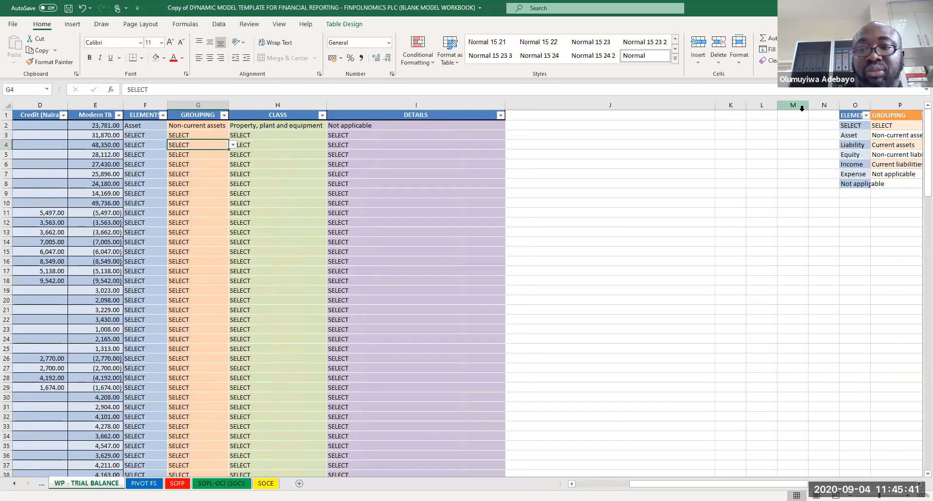
scroll(918, 469, right, 4)
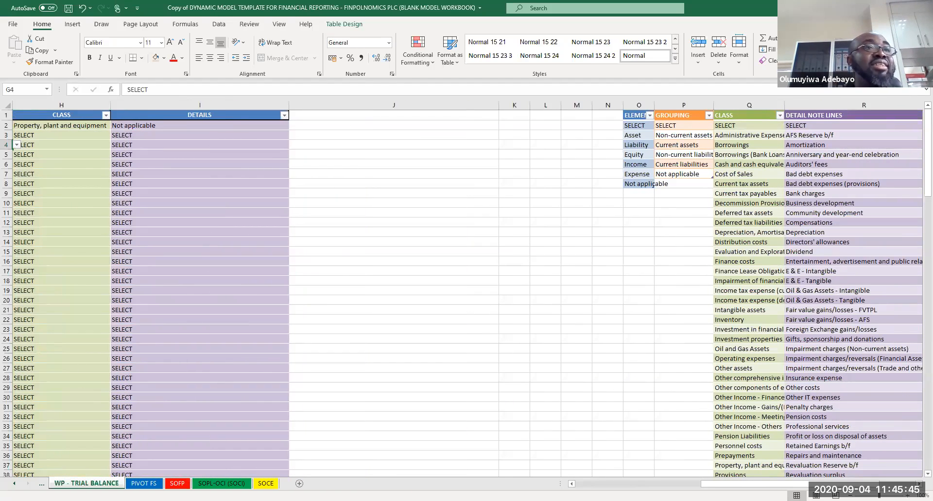
click(510, 128)
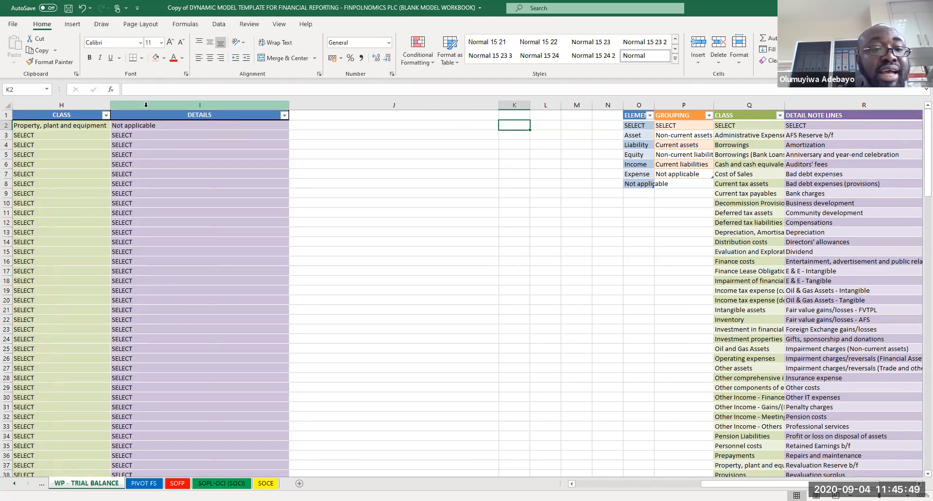
key(Left)
key(Left)
key(Left)
key(Left)
key(Left)
key(Left)
key(Left)
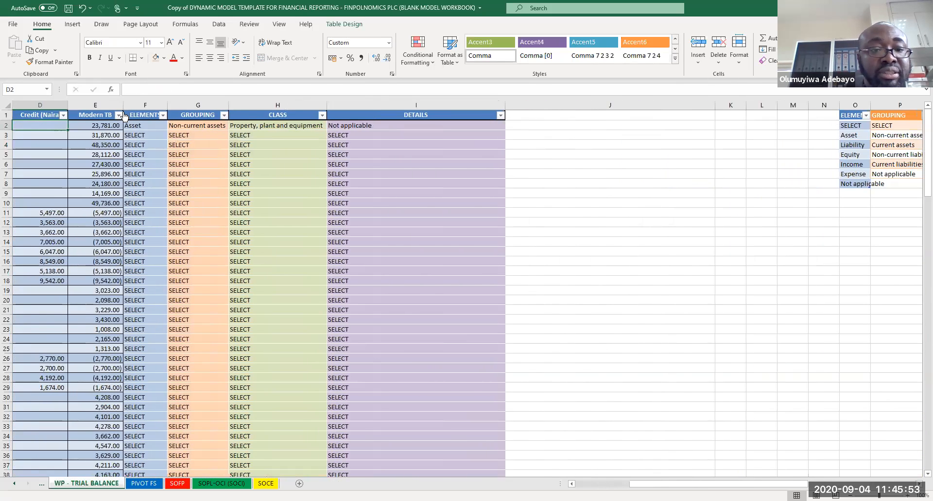
Step: Enter the heading ELEMENTS OF FS in cell K1 and widen column K to fit it
click(137, 113)
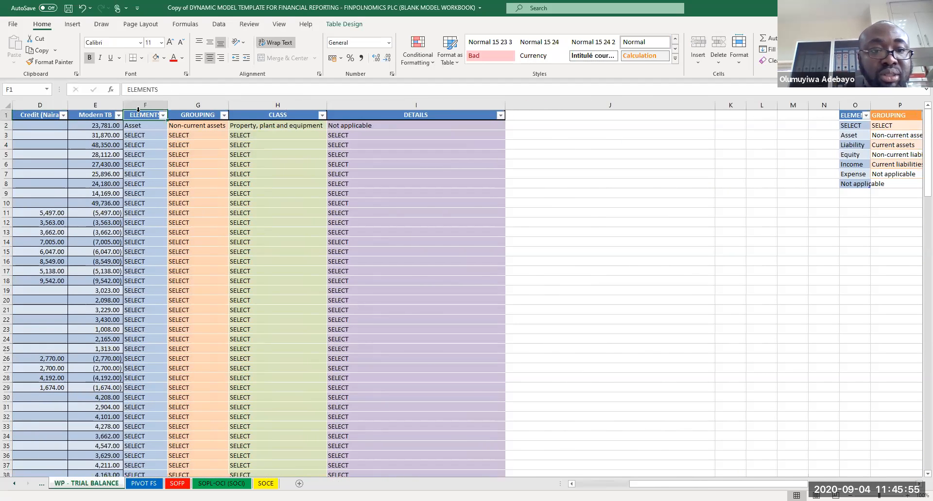
click(724, 119)
text(ELE)
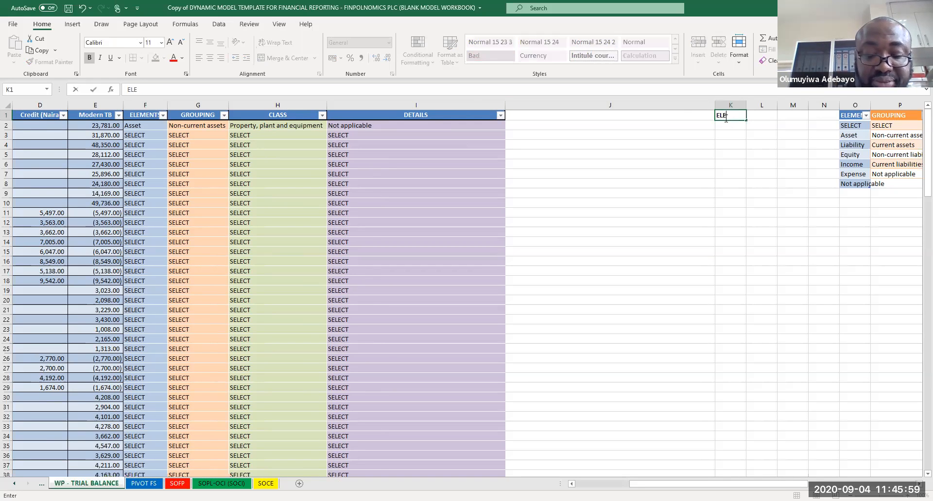
text(MENTS OF FS)
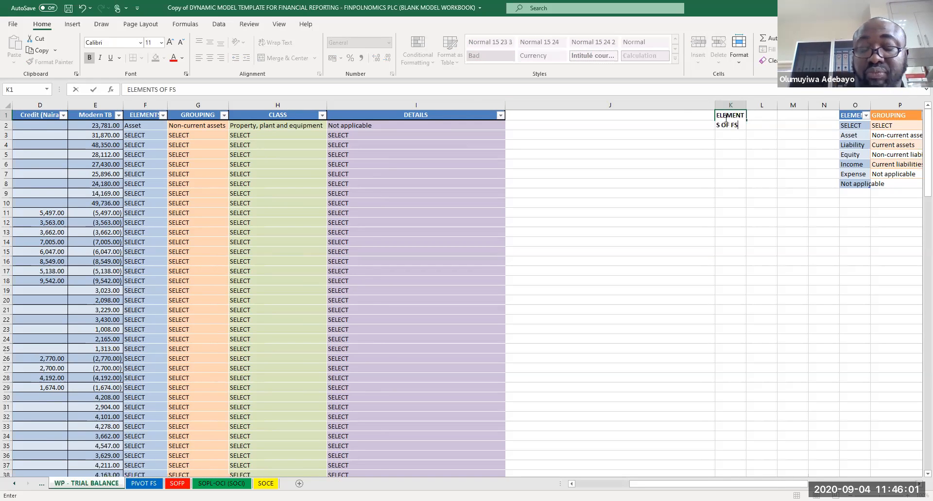
key(Return)
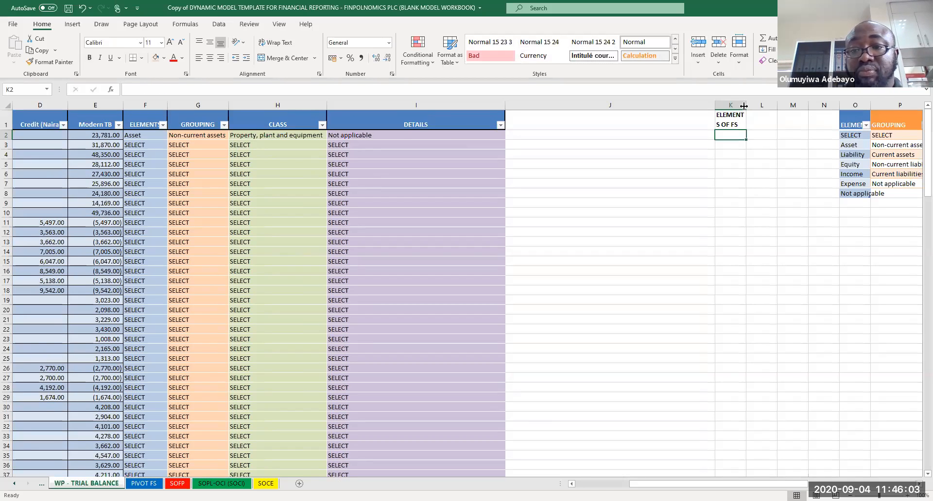
drag(743, 106, 781, 106)
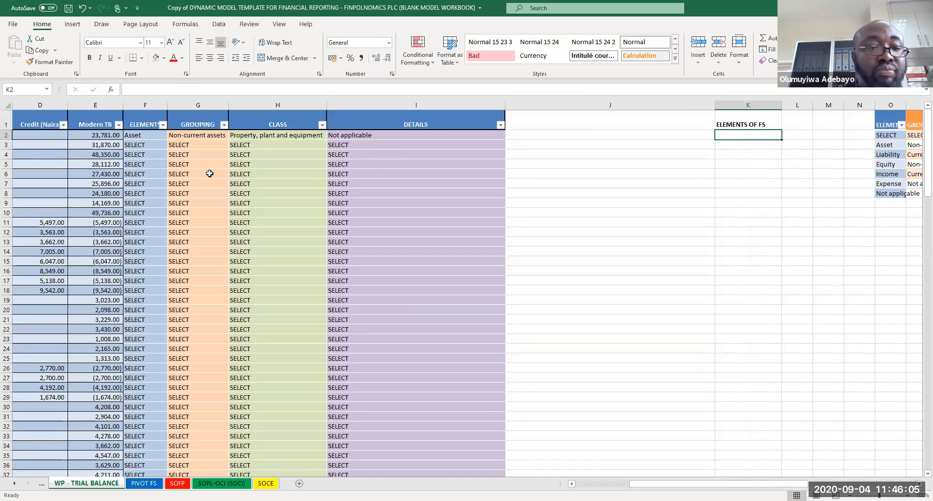
double_click(7, 129)
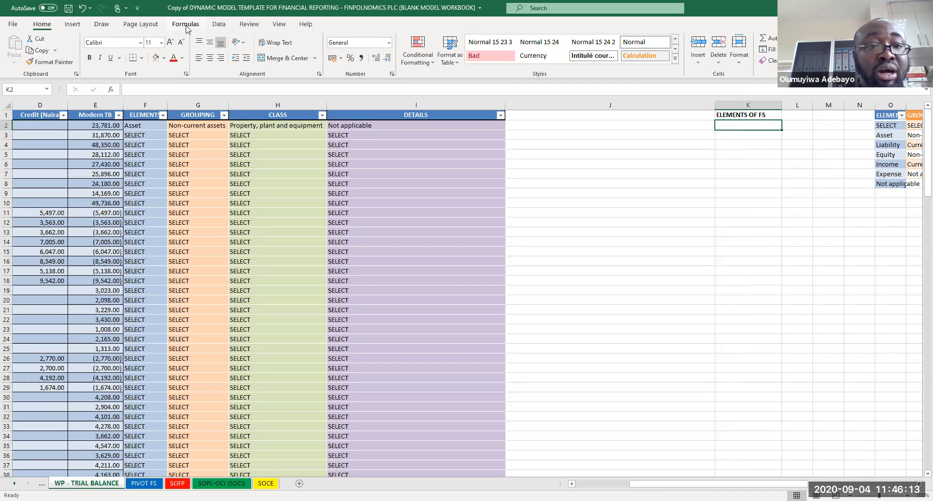
click(218, 25)
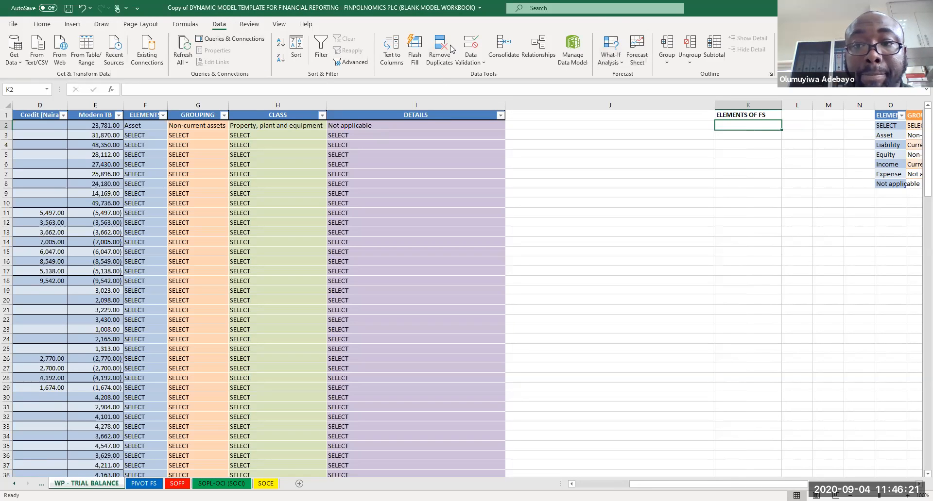
click(41, 25)
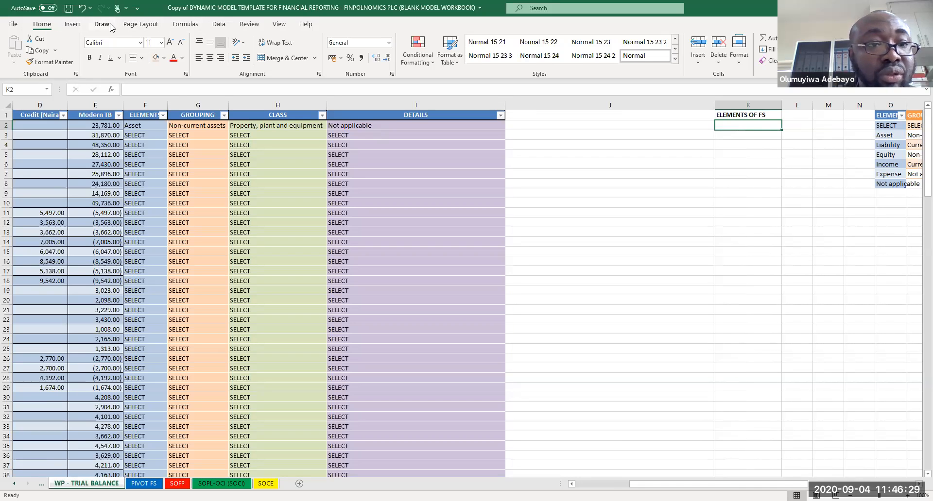
click(77, 26)
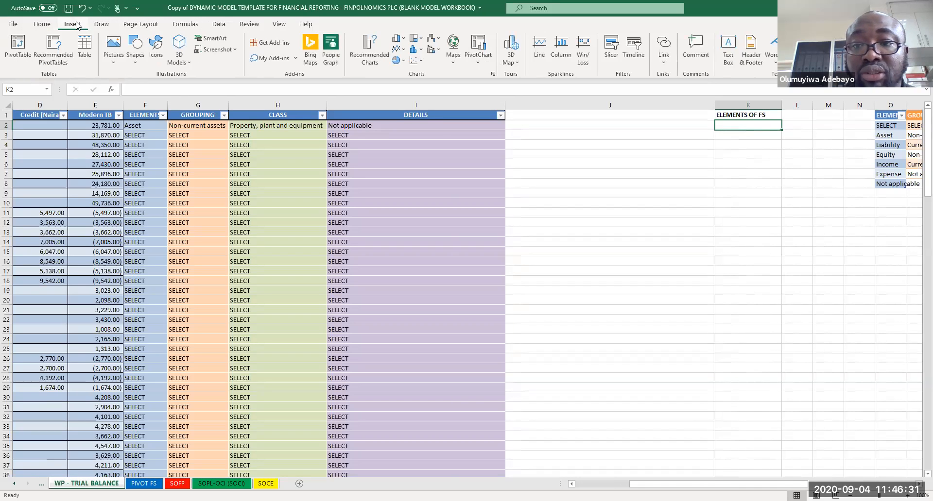
click(222, 26)
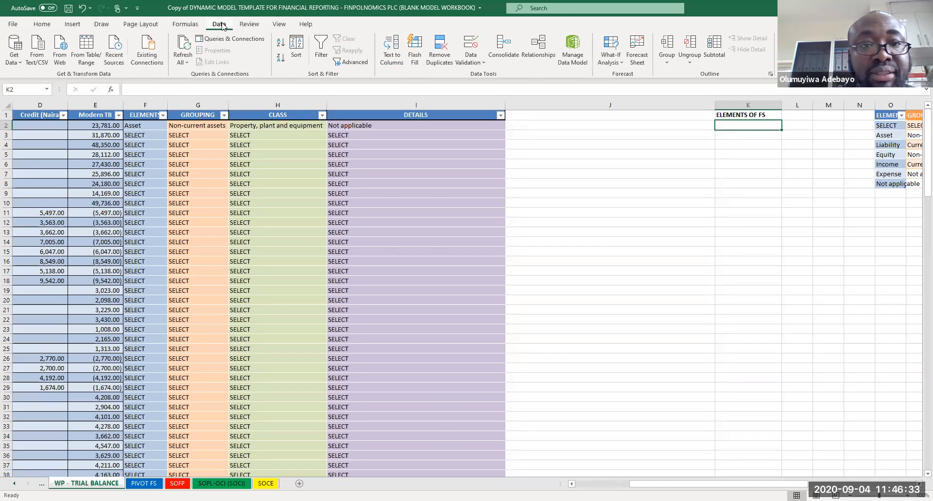
click(280, 26)
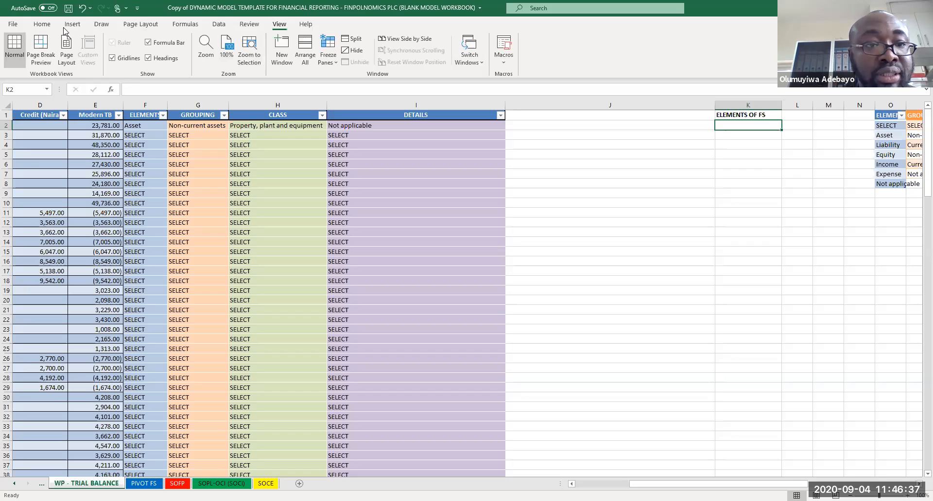
Step: Add a dropdown list to cell K2 with the items SELECT, ASSET, LIABILITY, EQUITY, INCOME, EXPENSE using Data Validation
click(218, 24)
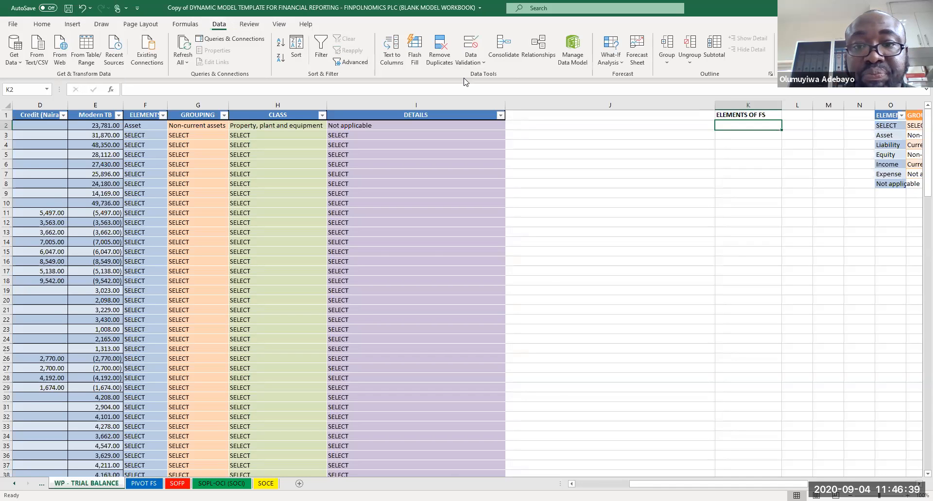
click(484, 60)
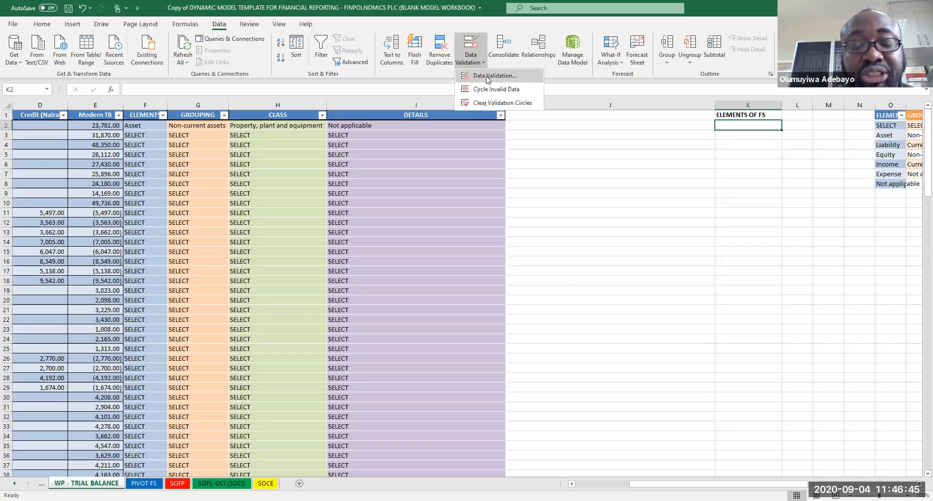
click(488, 77)
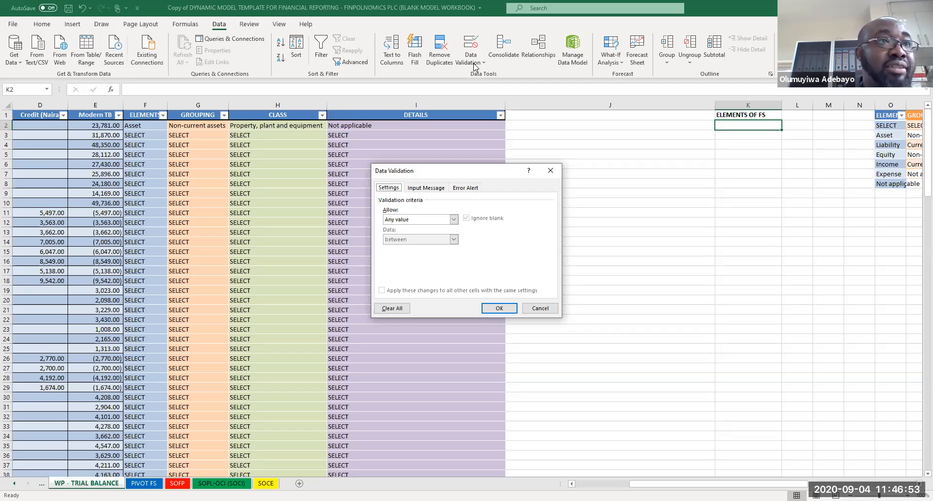
click(416, 220)
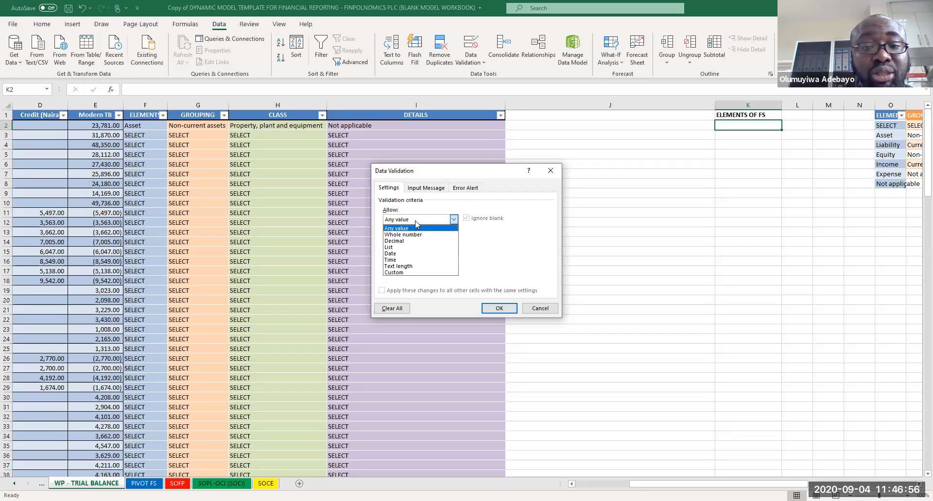
click(393, 248)
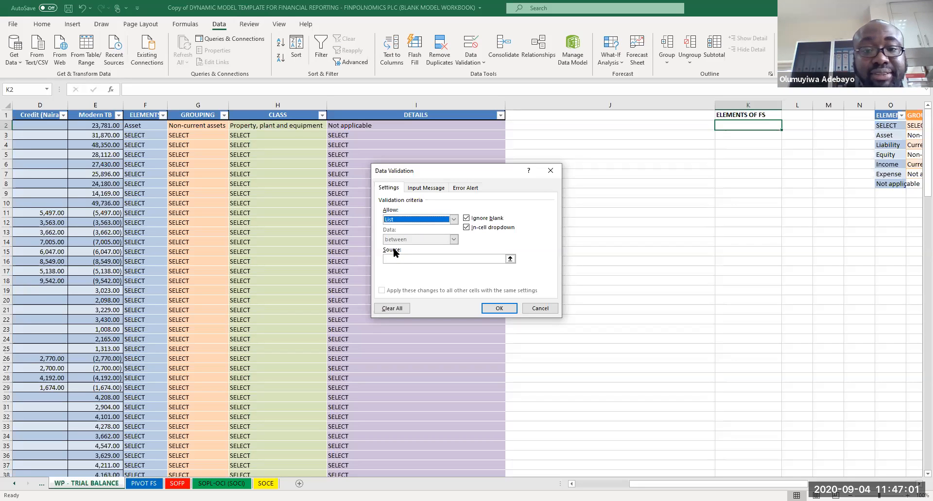
click(405, 259)
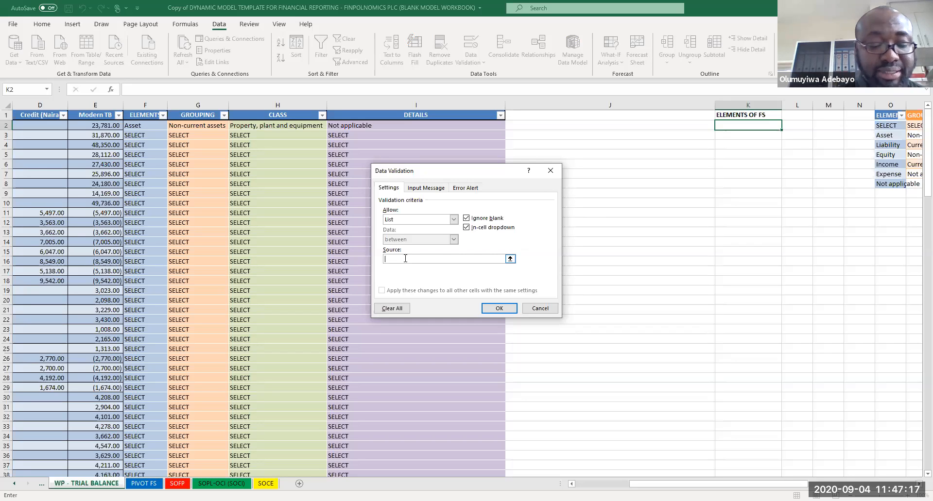
text(SELECT,)
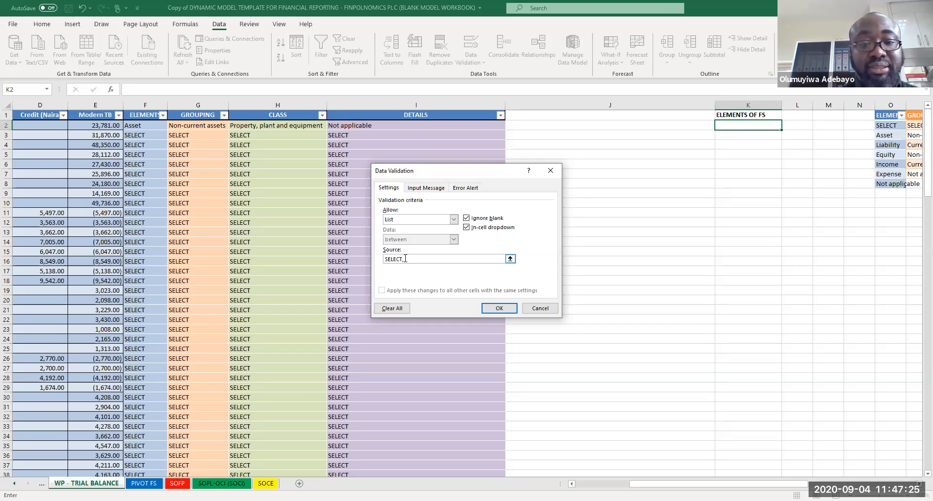
text(ASSET)
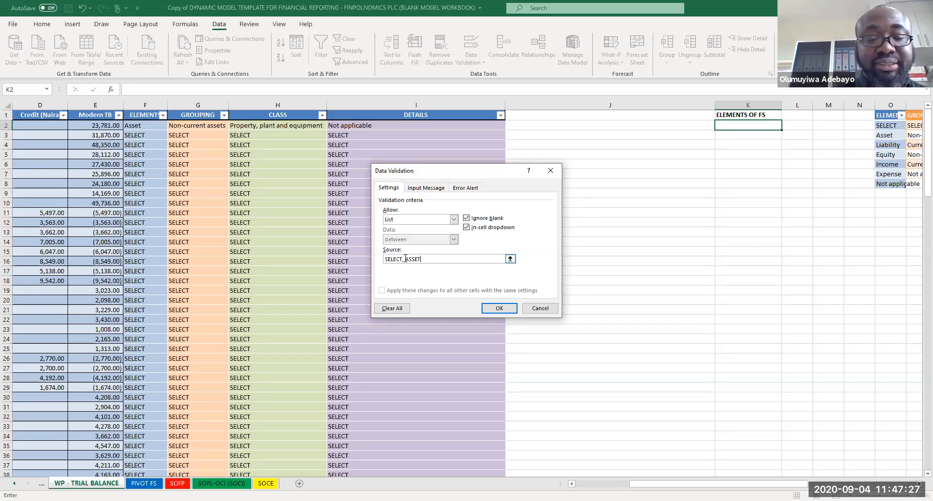
text(,)
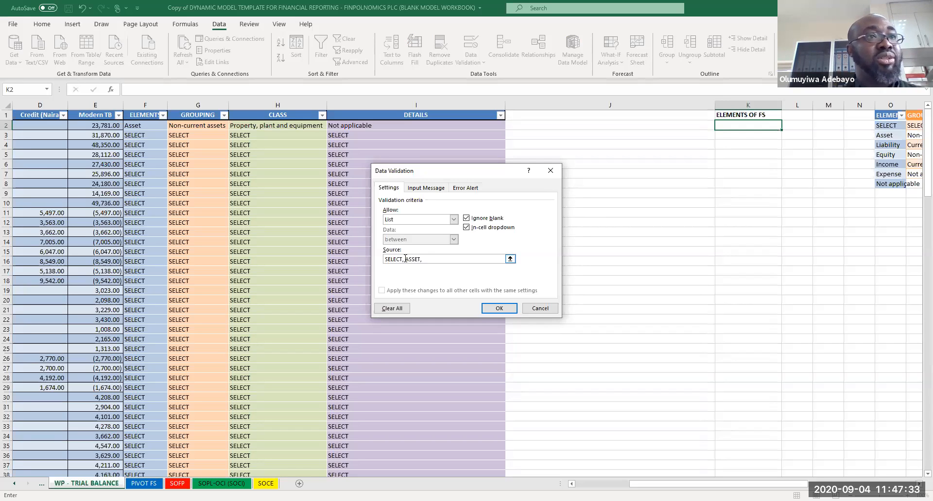
text(LIABILITY)
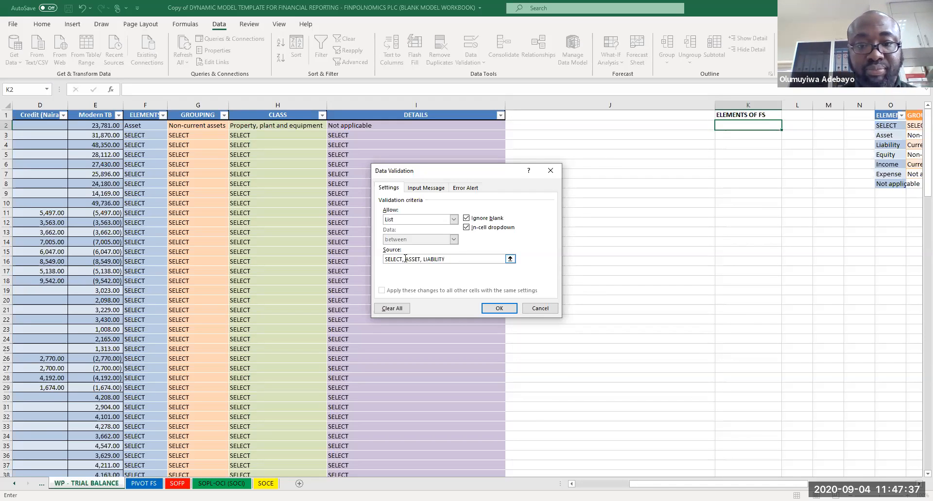
text(EQUITY, INCOME, EXPENSE)
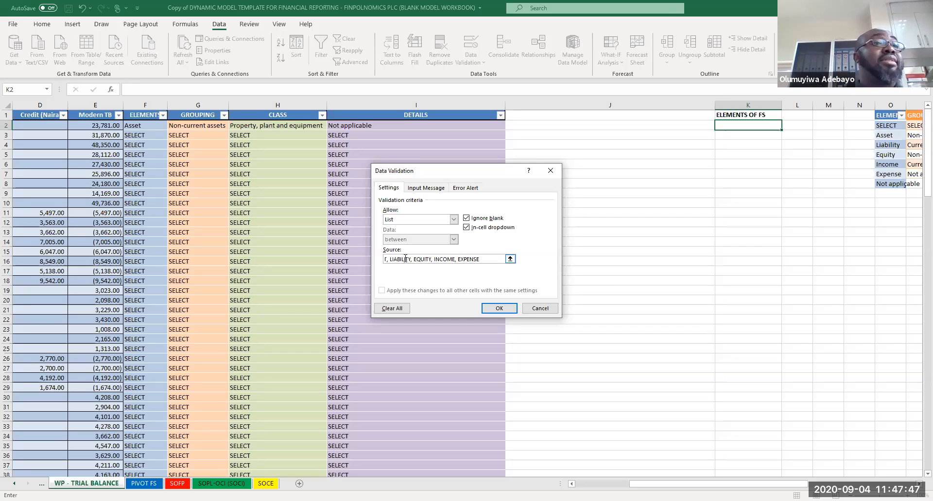
click(499, 309)
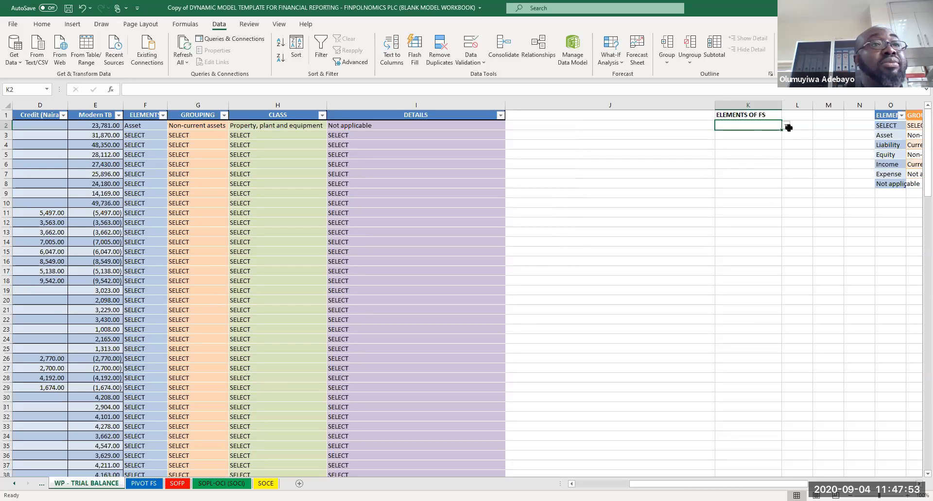
click(786, 126)
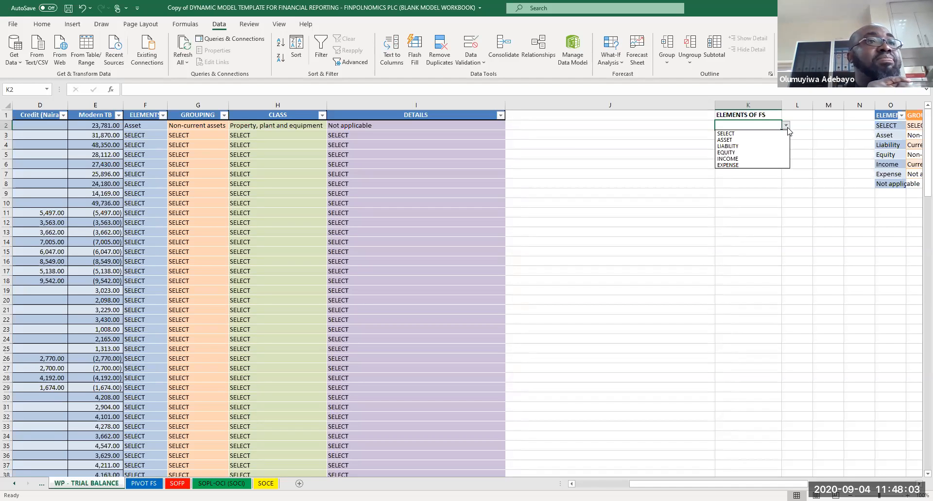
Step: Pick EQUITY from K2's dropdown, then try clearing the source list in K2's Data Validation settings
click(761, 153)
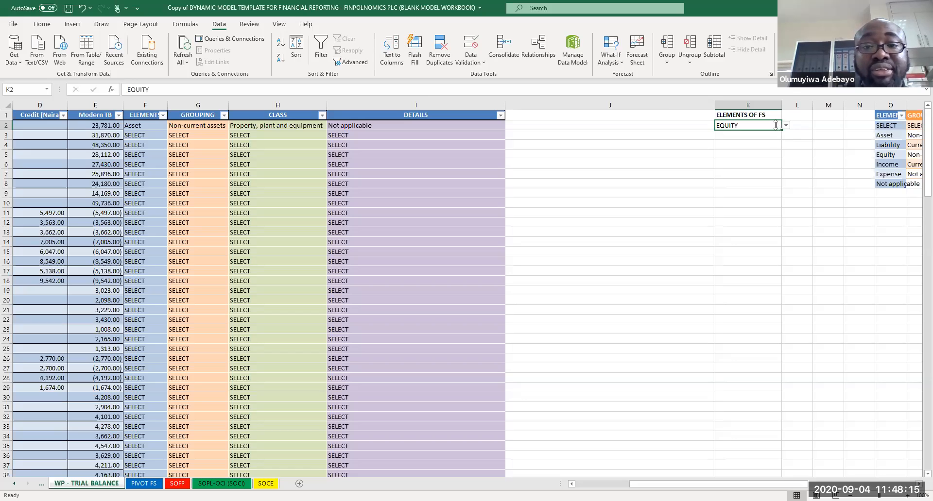
click(478, 62)
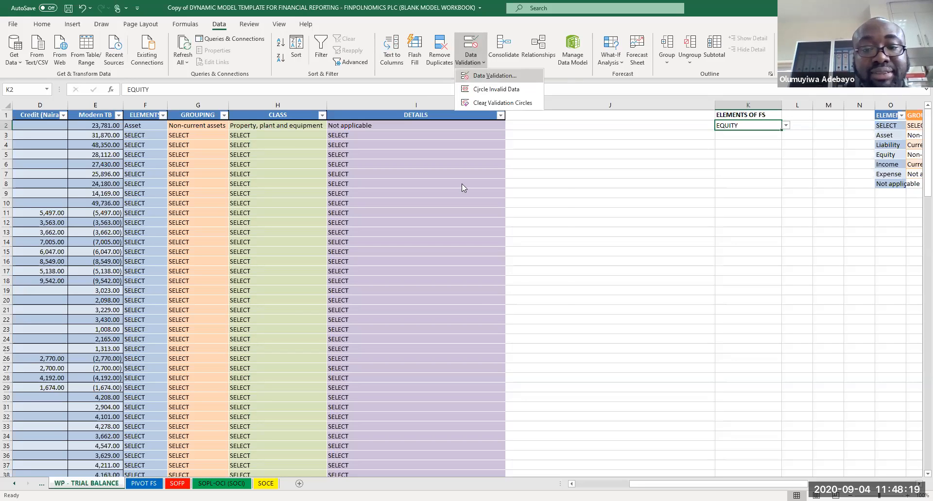
key(Return)
key(Right)
key(Right)
key(Right)
key(Right)
key(Right)
key(Right)
key(Right)
key(BackSpace)
key(BackSpace)
key(BackSpace)
key(BackSpace)
key(BackSpace)
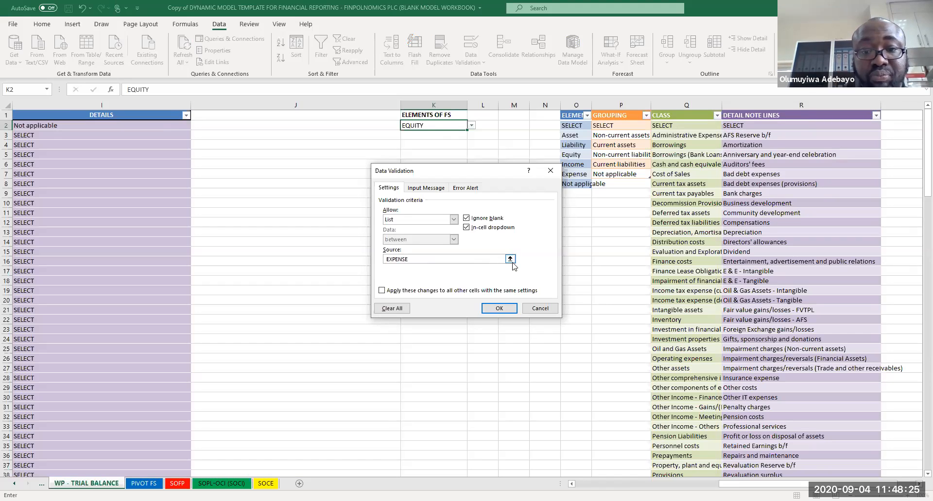
drag(501, 259, 218, 257)
key(BackSpace)
key(Return)
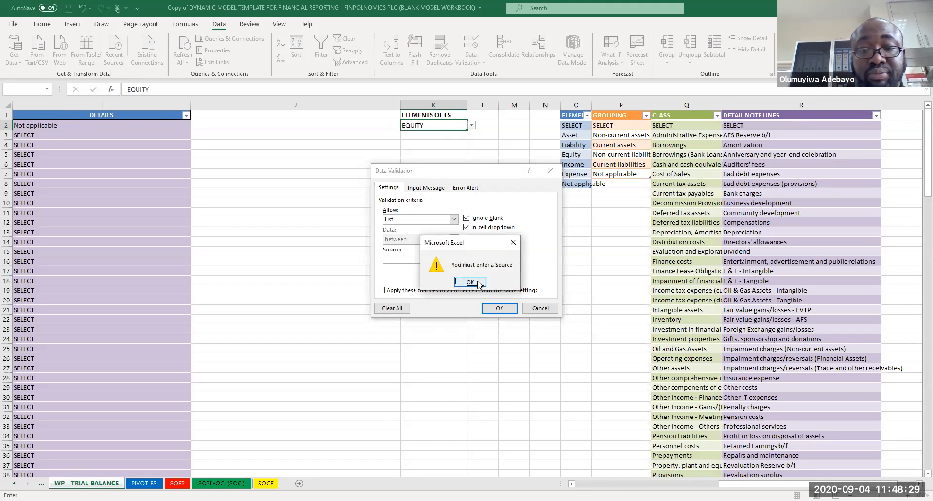
key(Return)
click(540, 309)
click(538, 310)
Step: Add N/A to the end of K2's Data Validation source list and select N/A in K2
click(444, 125)
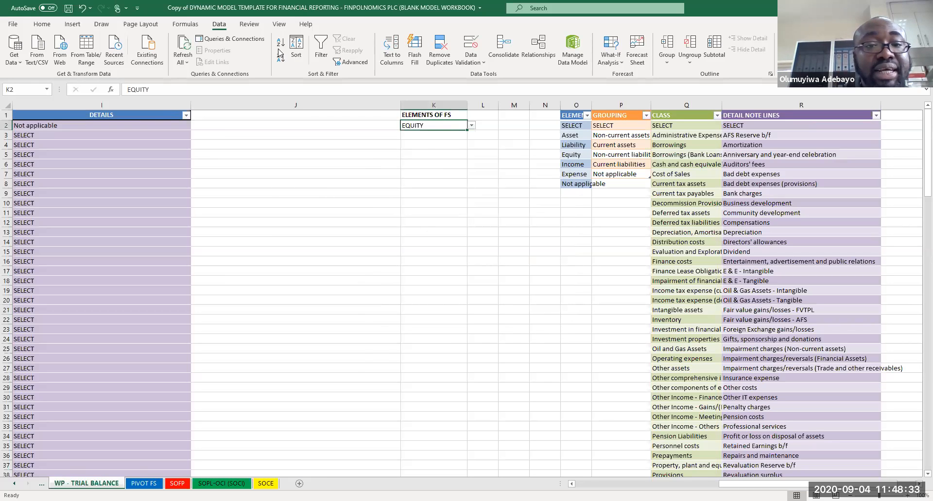
click(470, 56)
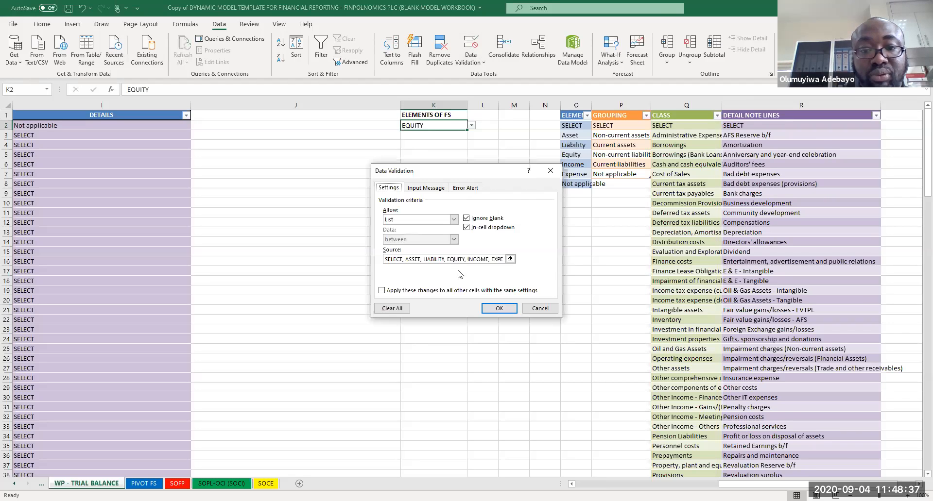
double_click(498, 260)
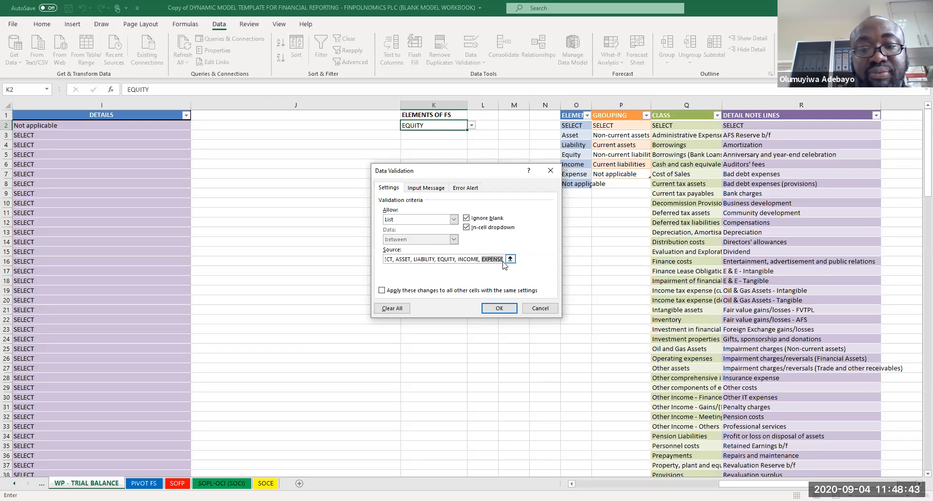
key(ctrl+a)
text(=)
key(Right)
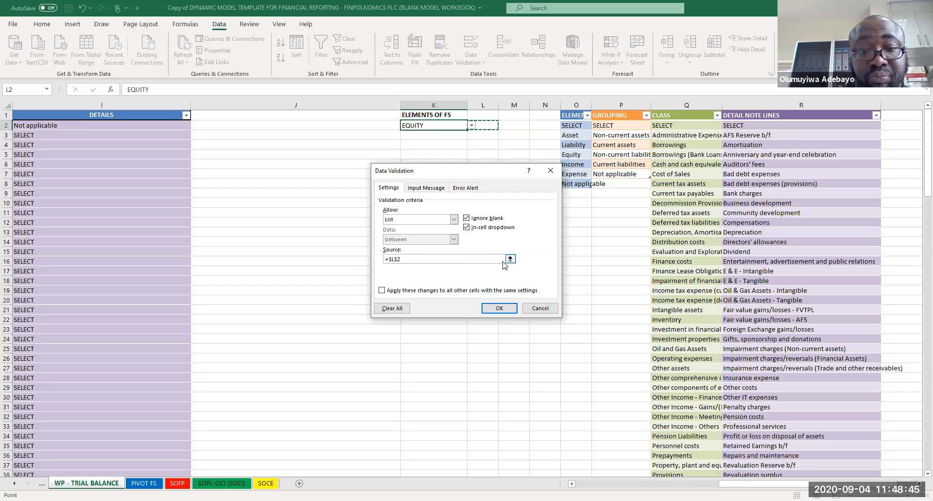
key(ctrl+z)
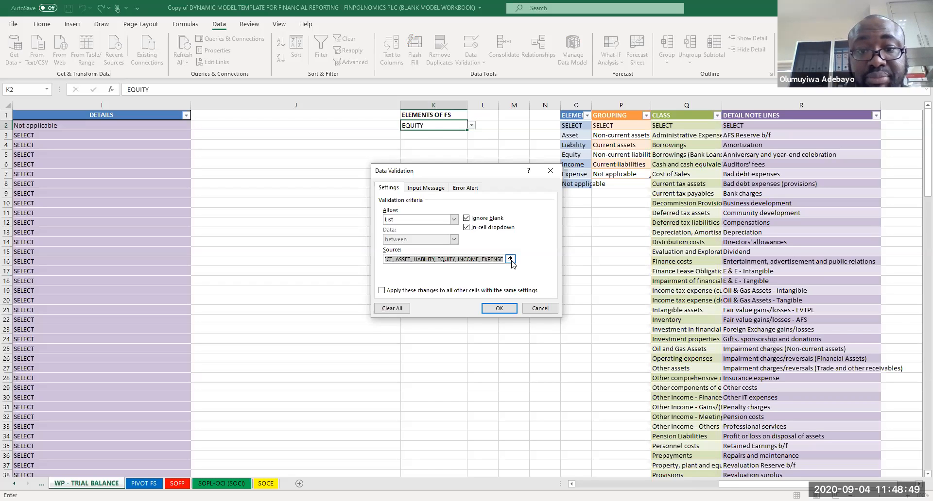
click(510, 259)
click(510, 184)
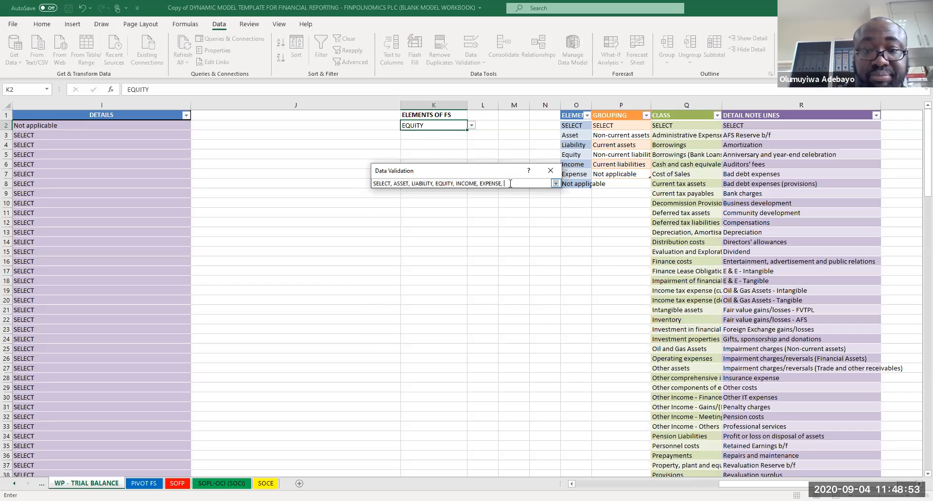
text(N/)
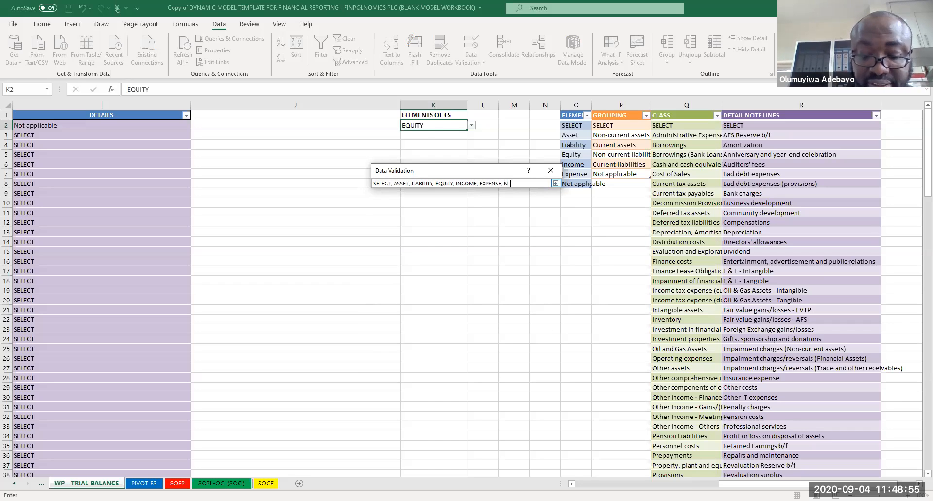
text(A)
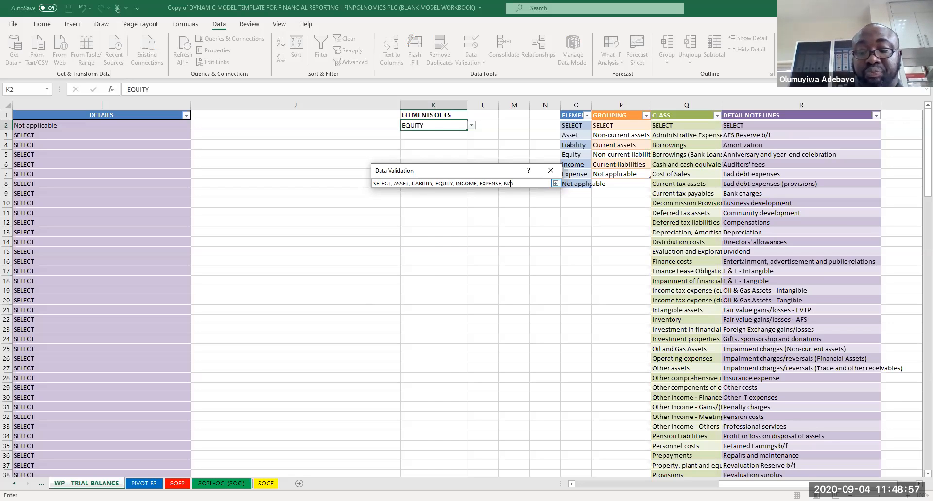
key(Return)
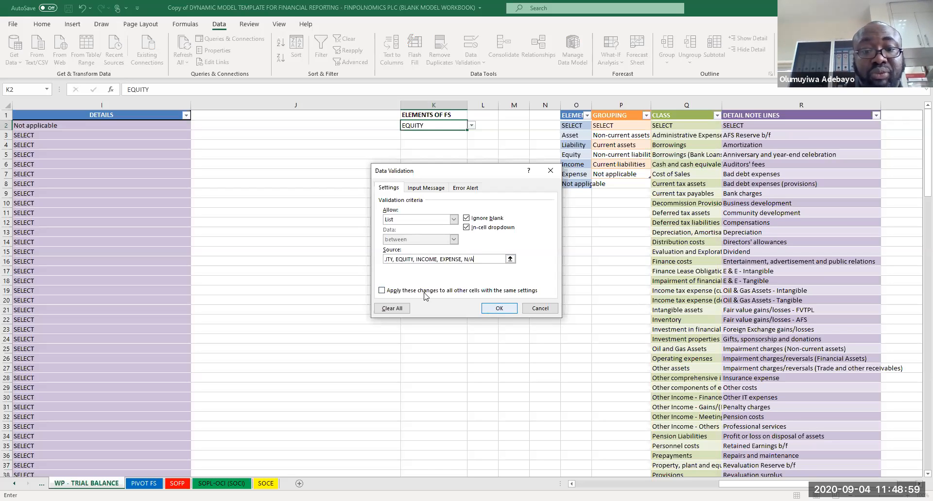
click(500, 310)
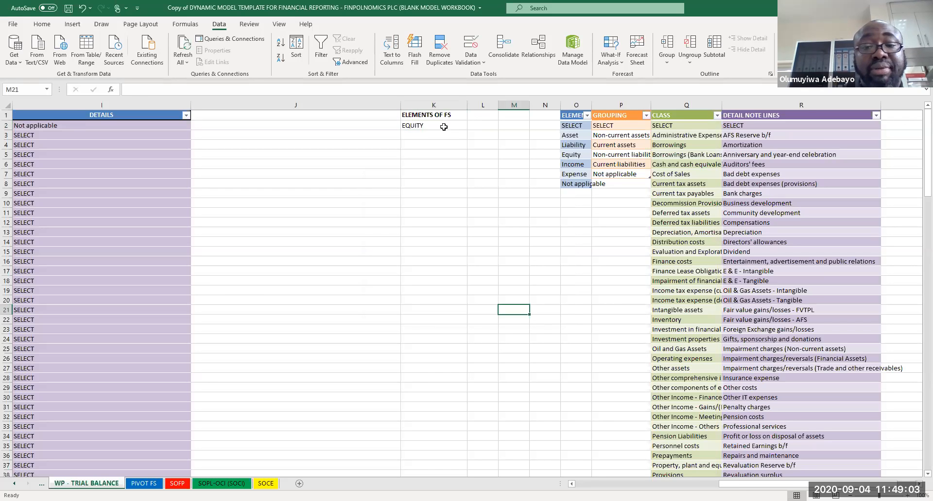
click(471, 125)
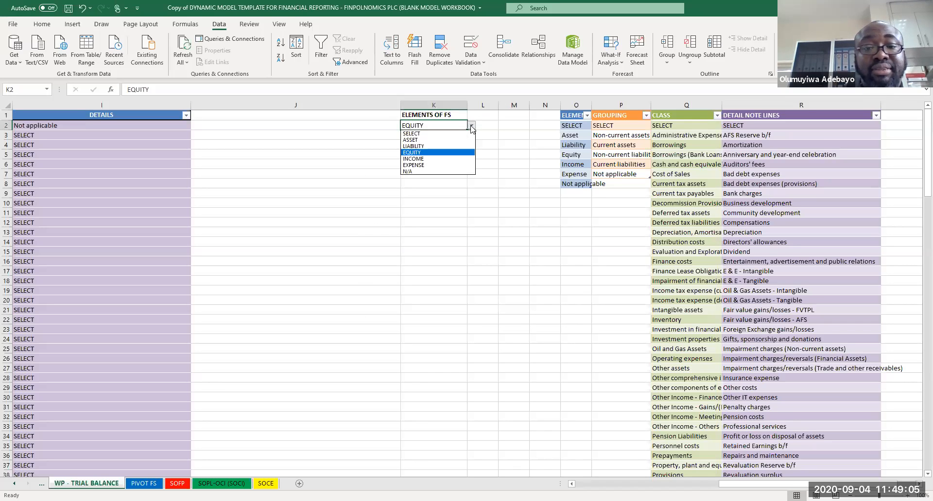
click(431, 172)
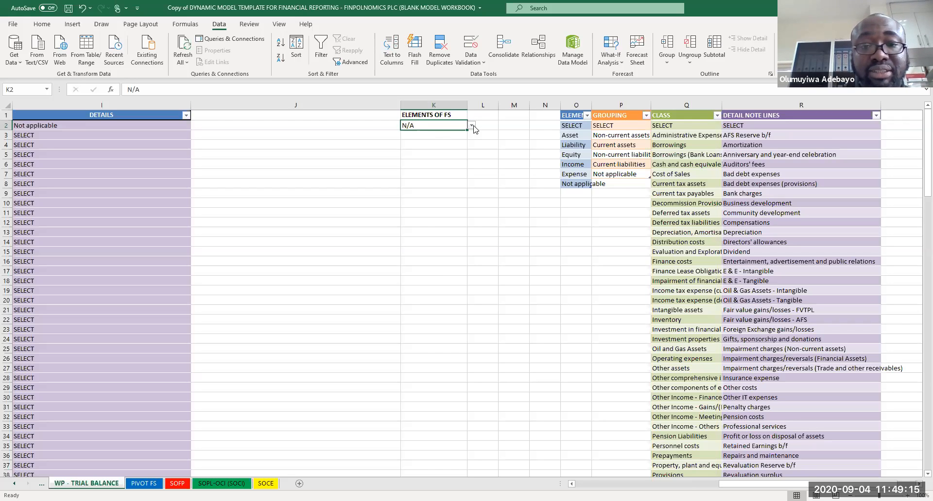
Step: Remove N/A from K2's Data Validation source list and check the dropdown items in K2
click(481, 62)
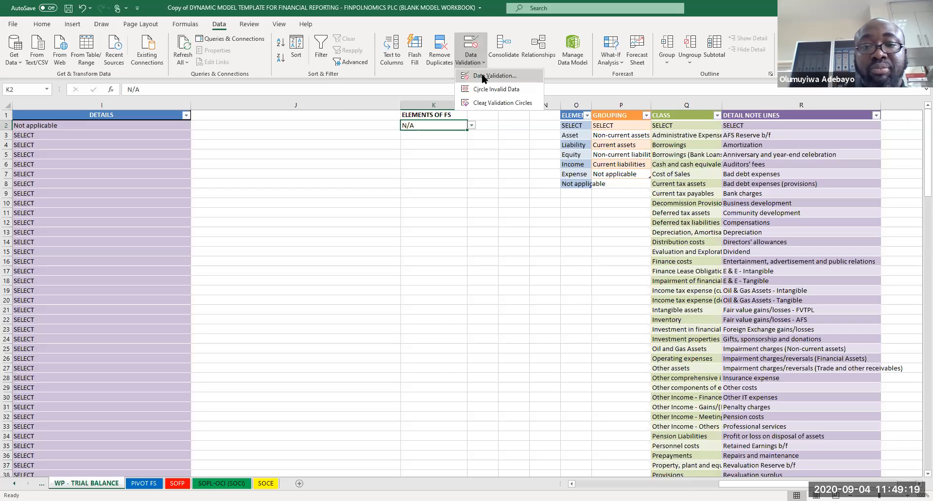
click(485, 75)
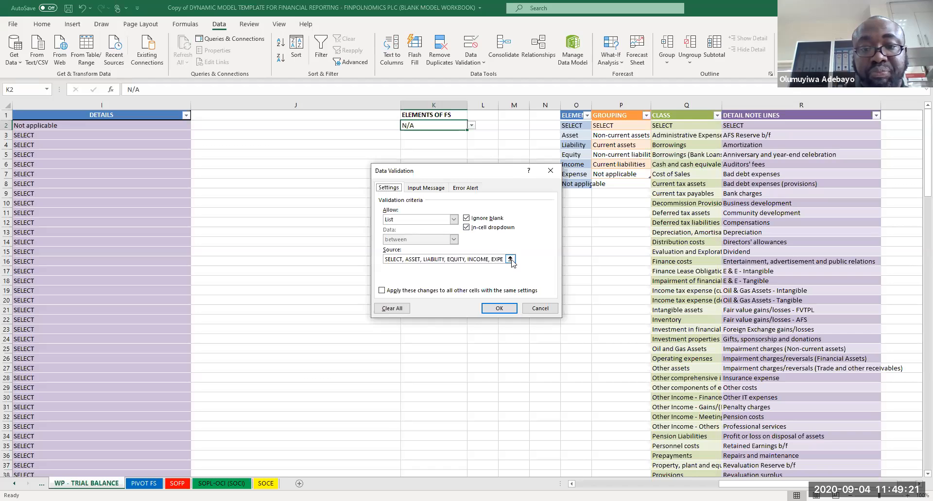
click(511, 259)
key(BackSpace)
key(BackSpace)
key(BackSpace)
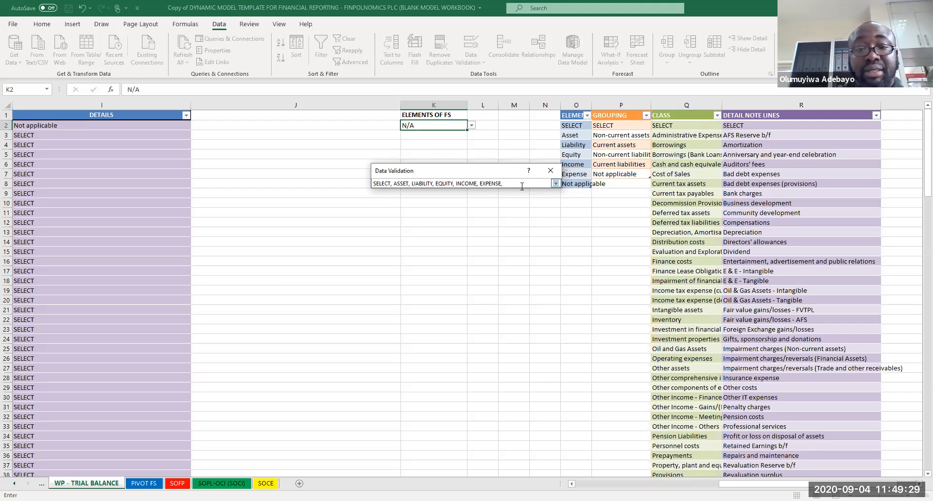
click(555, 184)
click(498, 310)
click(474, 125)
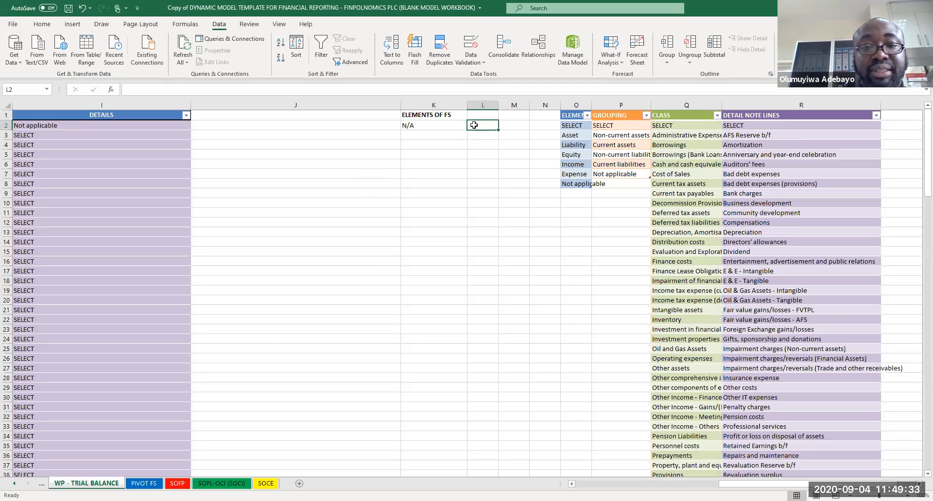
click(461, 123)
click(472, 126)
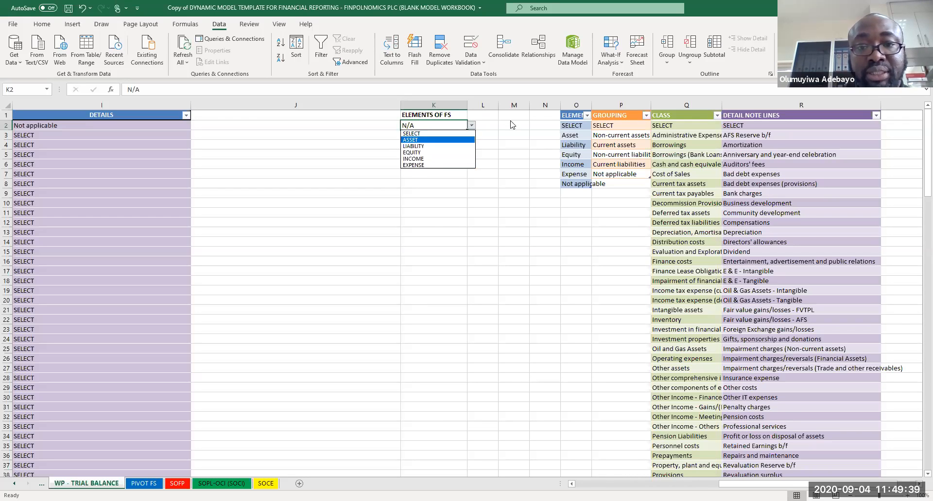
key(Escape)
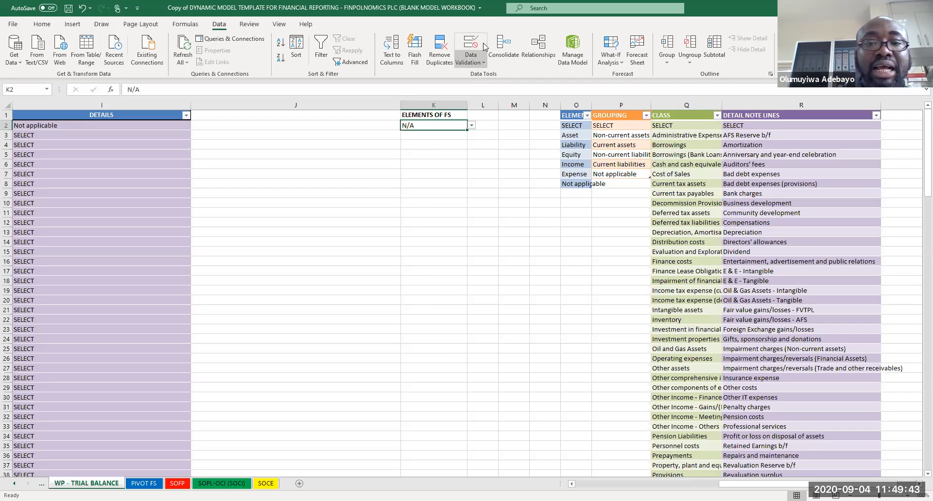
Step: Review K2's Data Validation source list again and open the dropdown to check its items
click(474, 64)
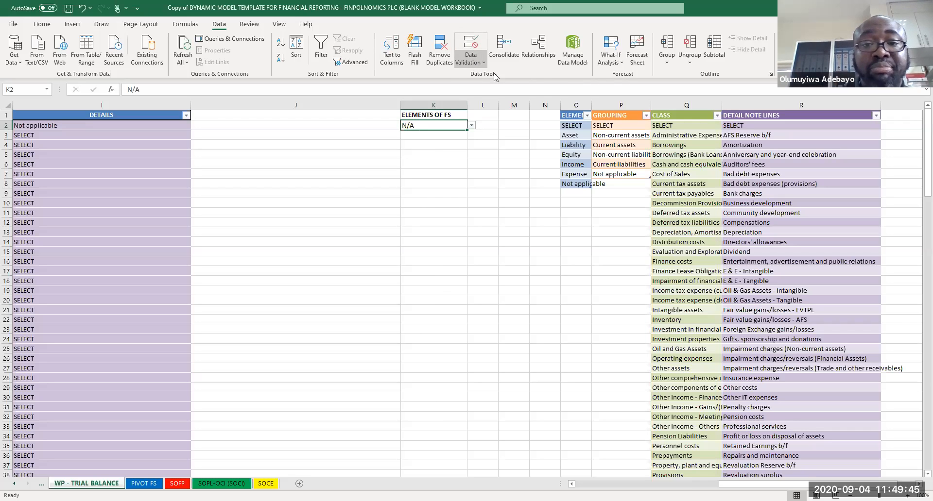
click(495, 77)
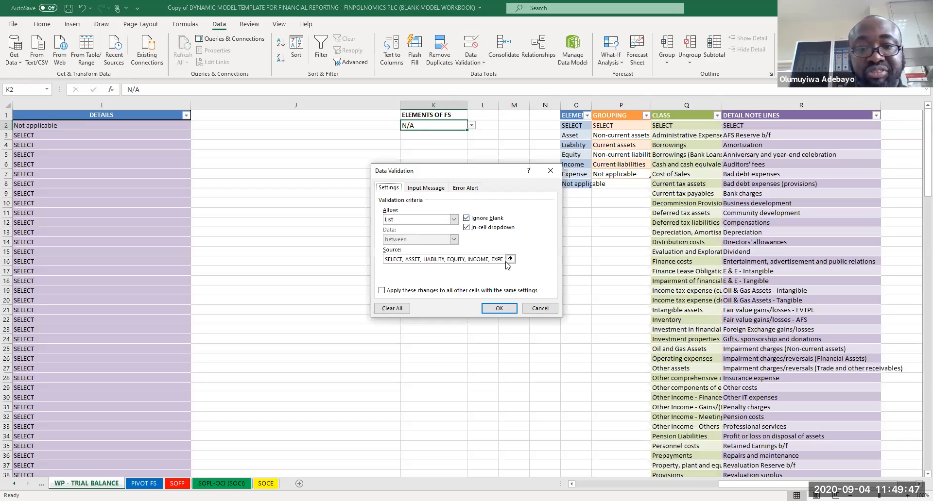
click(511, 259)
click(508, 183)
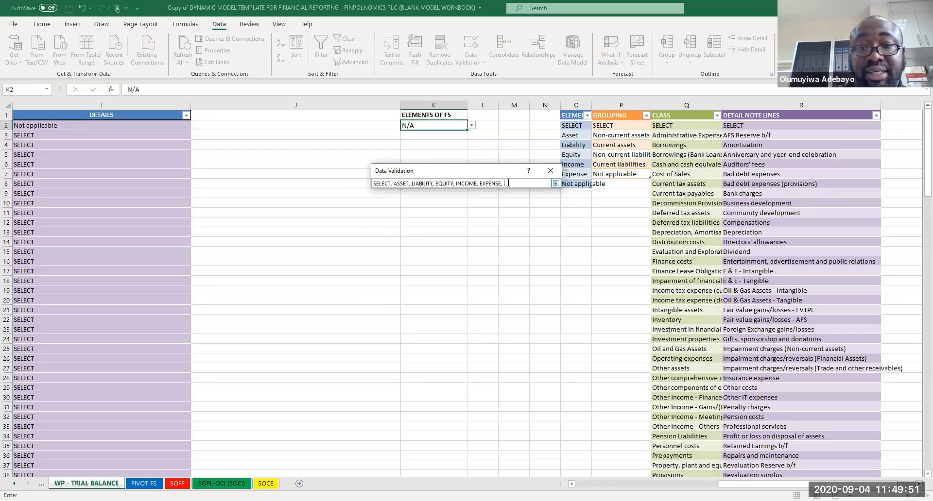
click(556, 184)
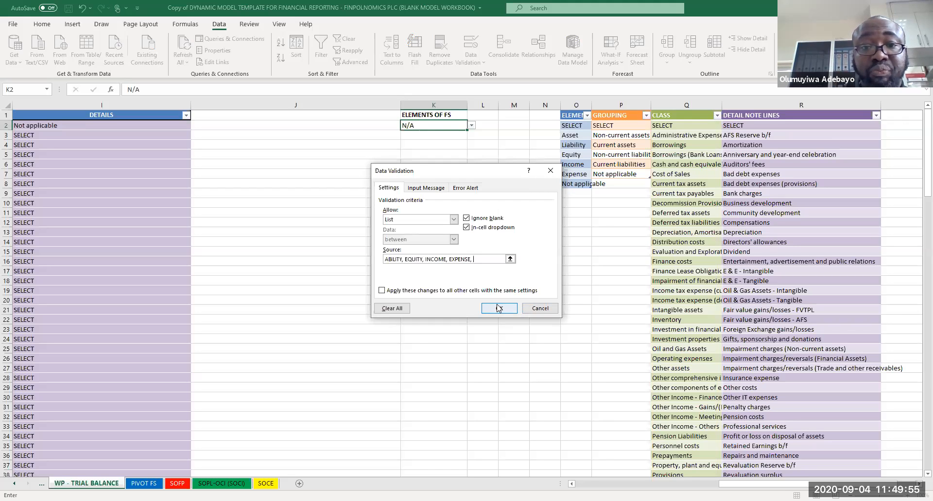
click(499, 308)
click(471, 125)
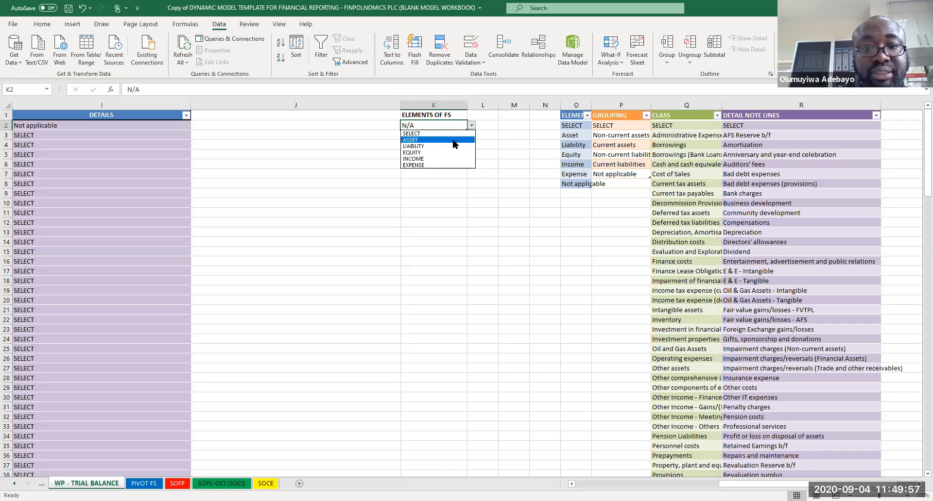
Step: Append an empty "" item to K2's Data Validation source list and select that blank item in K2
click(482, 64)
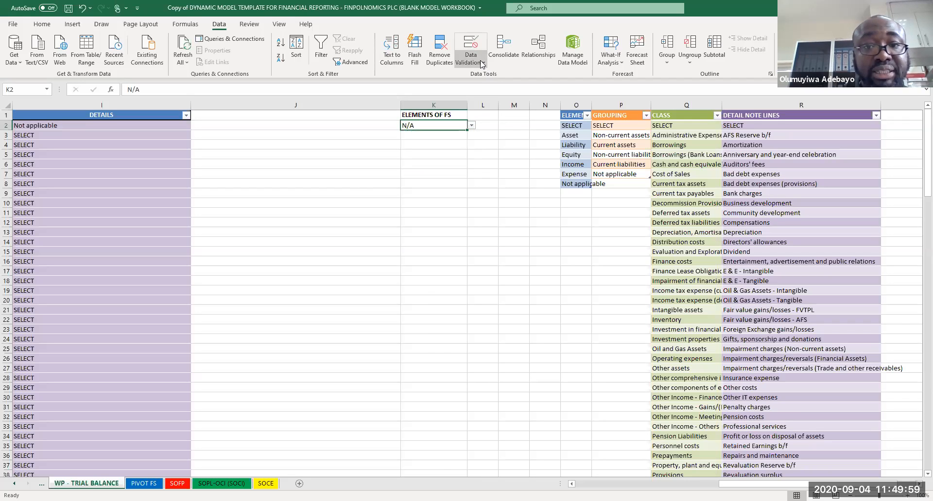
click(482, 64)
click(488, 77)
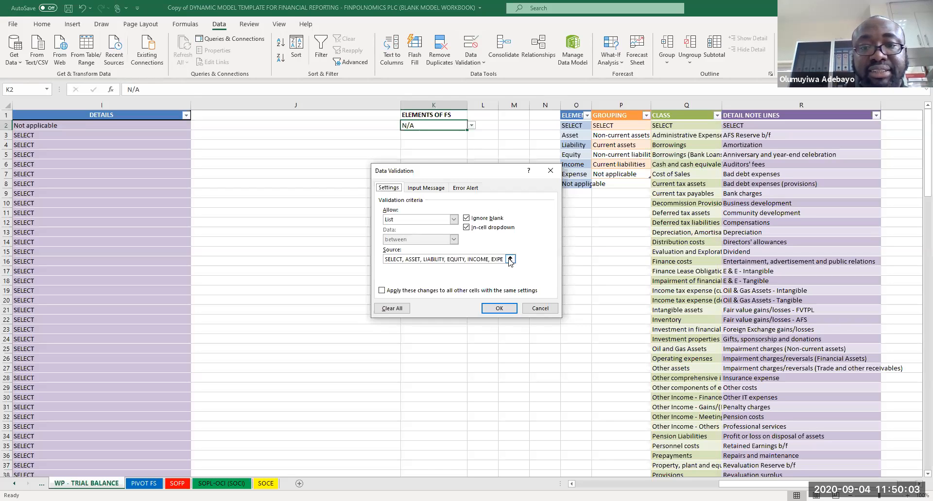
click(509, 259)
click(514, 183)
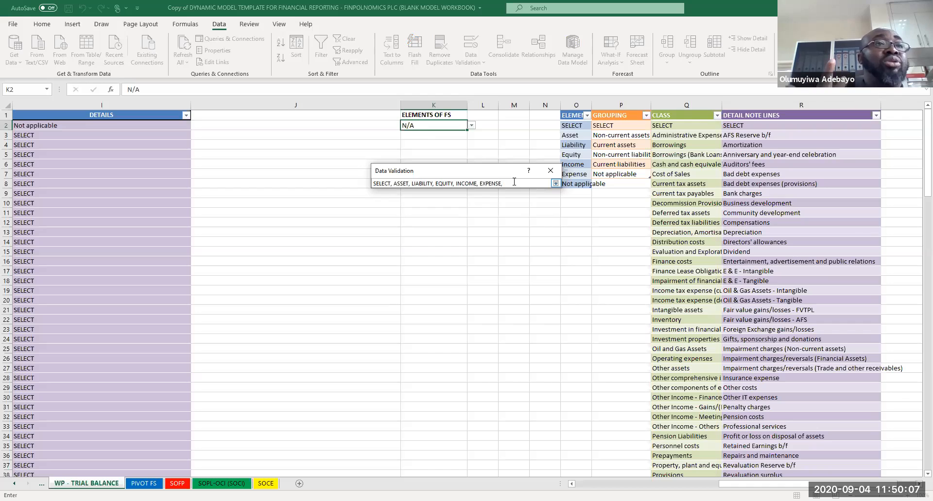
text("")
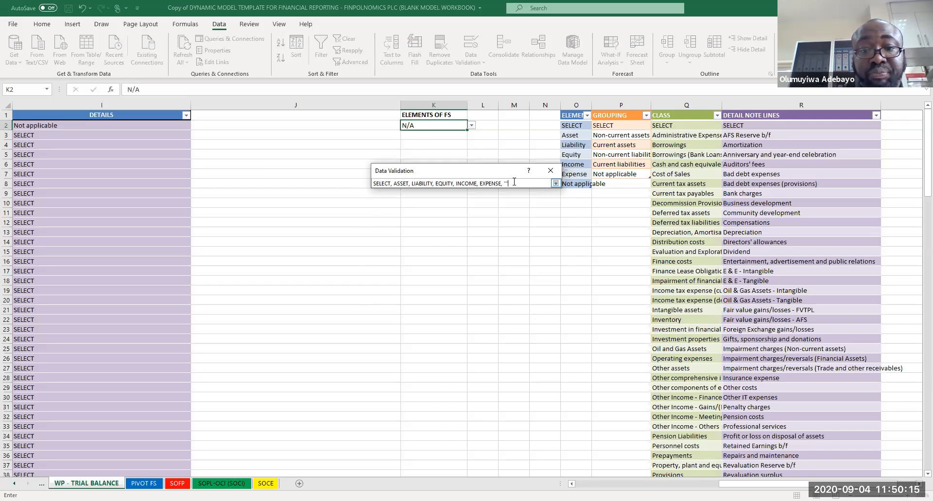
key(Return)
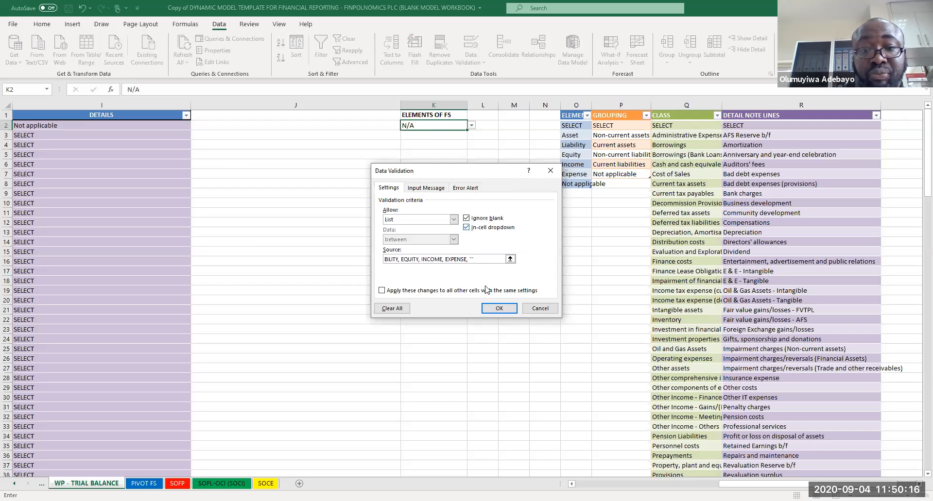
click(498, 309)
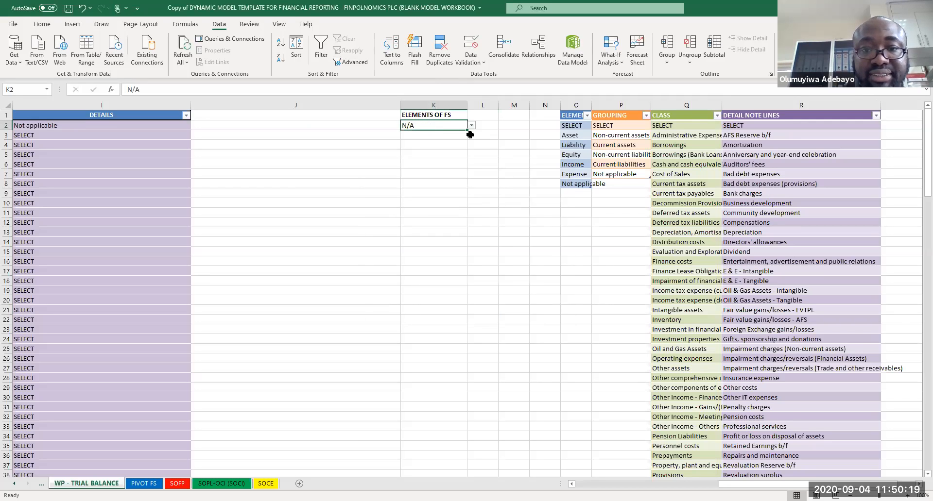
click(471, 126)
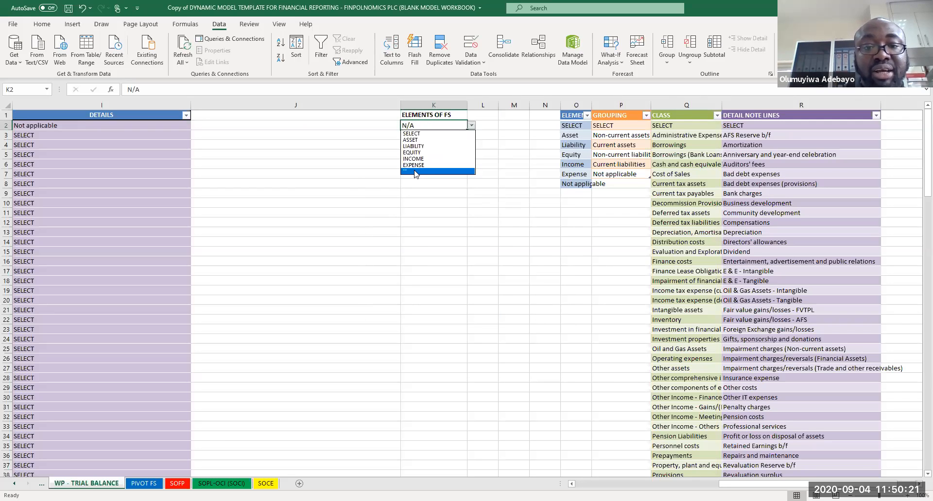
click(415, 172)
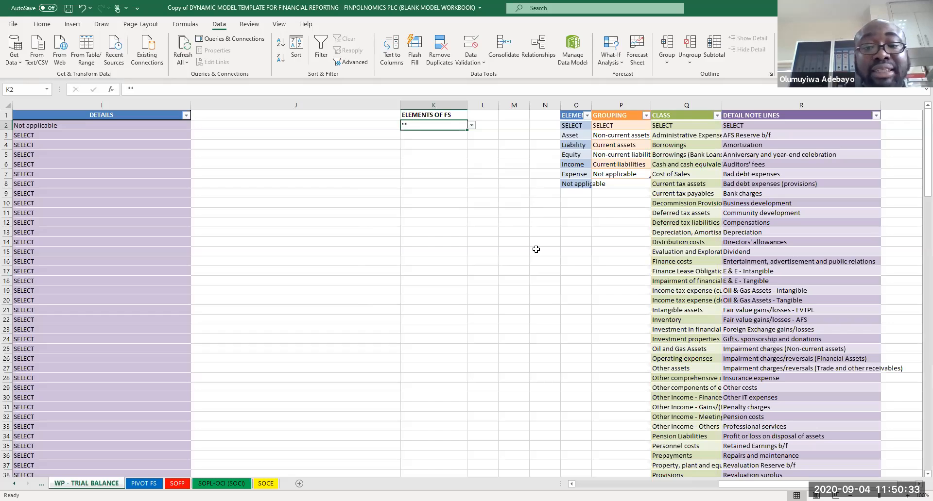
Step: Enter the list SELECT, ASSET, LIABILITY, EQUITY, INCOME, EXPENSE in cells M12 to M17
click(519, 239)
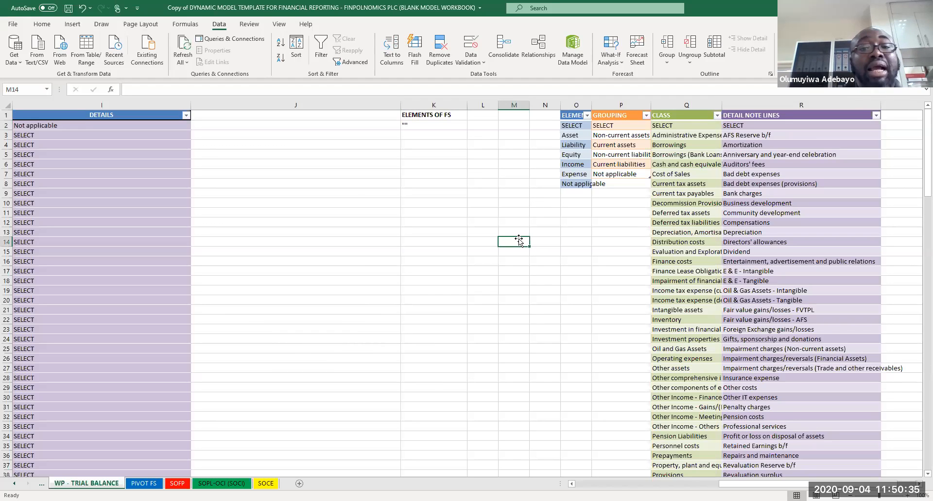
click(515, 223)
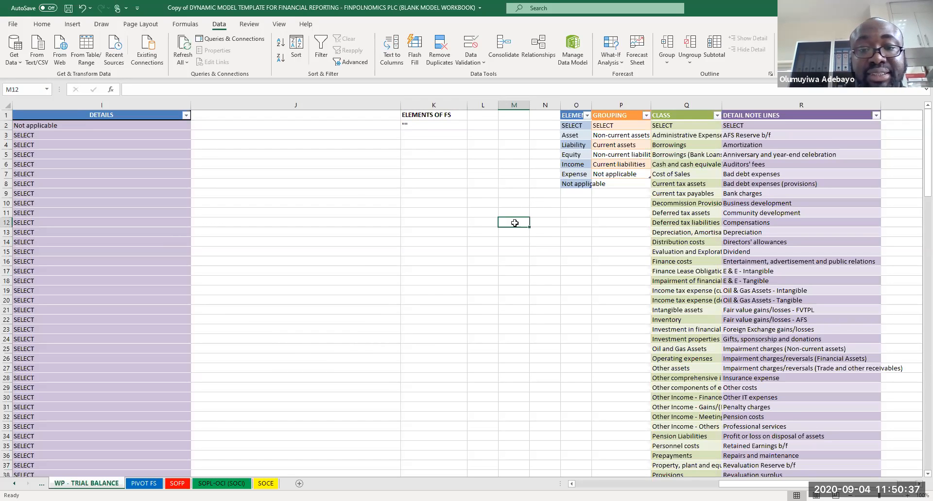
text(SELECT)
key(Return)
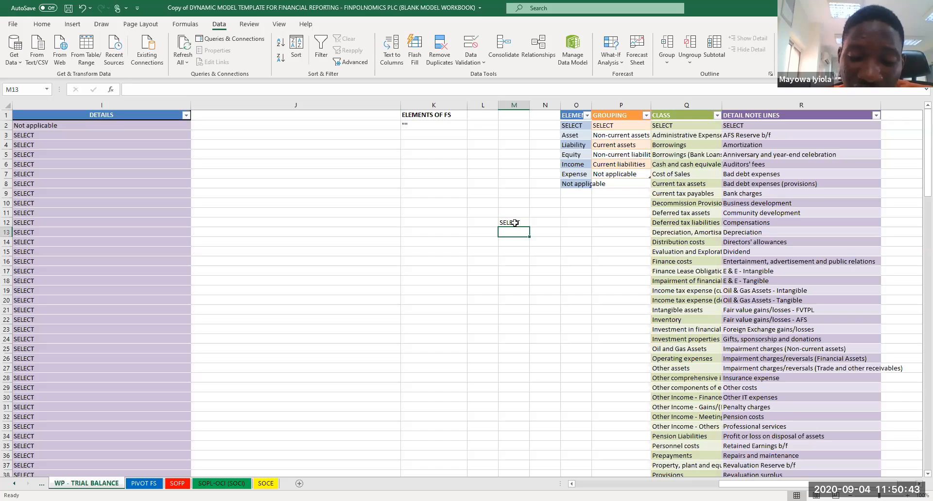
text(ASSET)
key(Return)
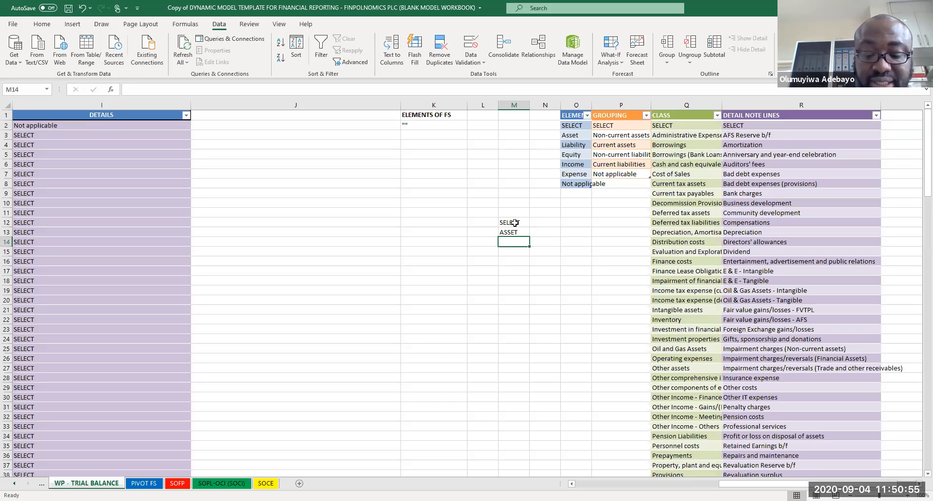
text(LIABILITIE)
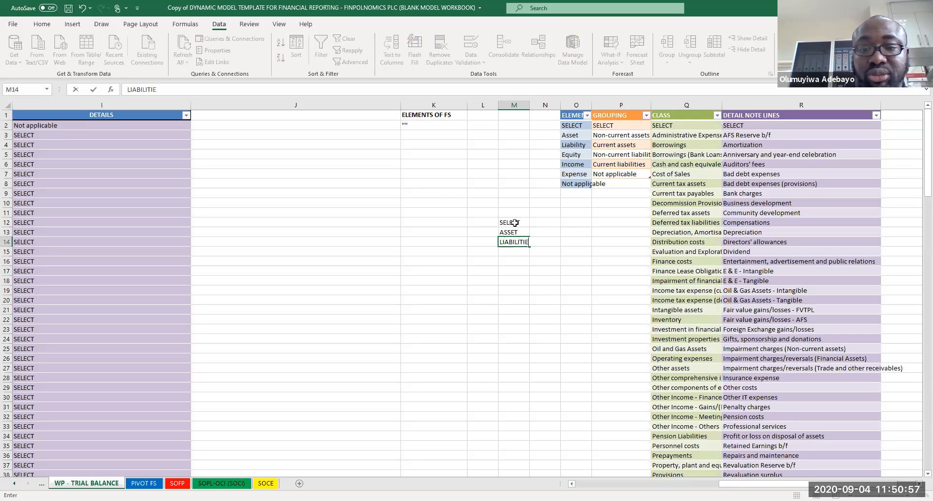
text(Y)
key(Return)
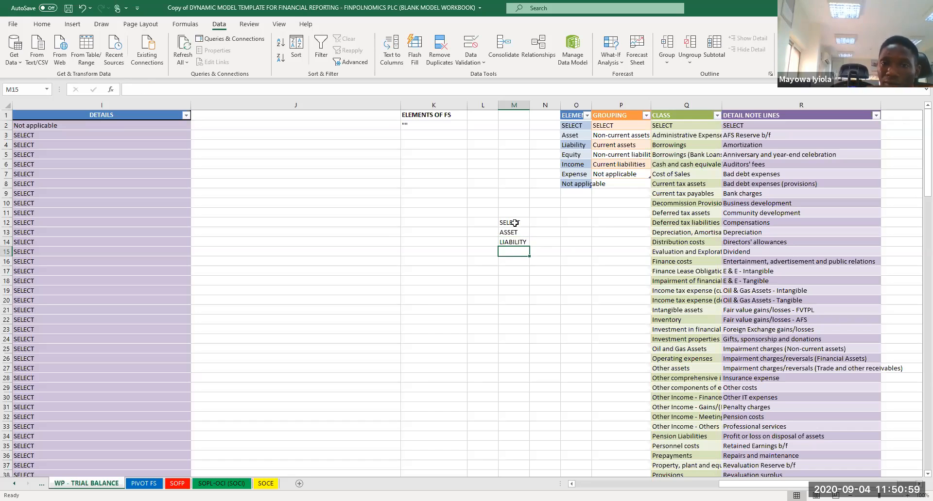
text(EQUITY)
key(Return)
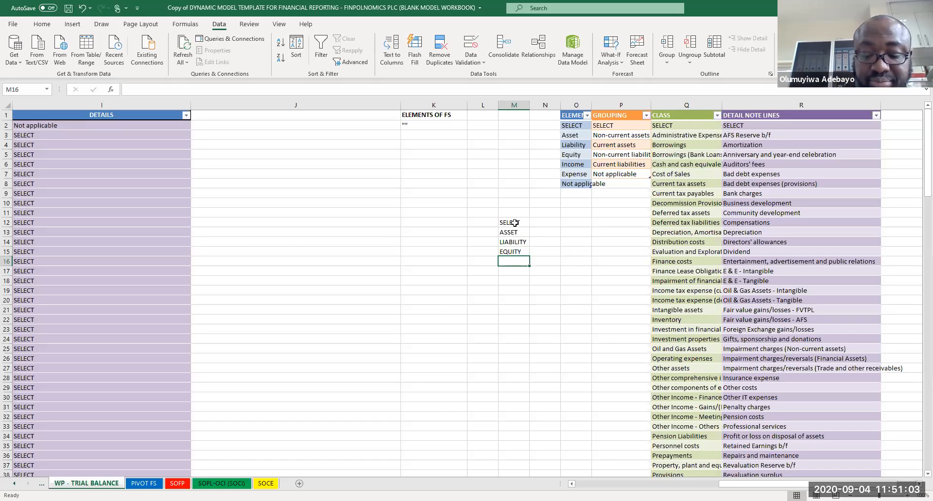
text(INCOME)
text( E)
key(BackSpace)
key(BackSpace)
key(Return)
text(EXPENSE)
key(Return)
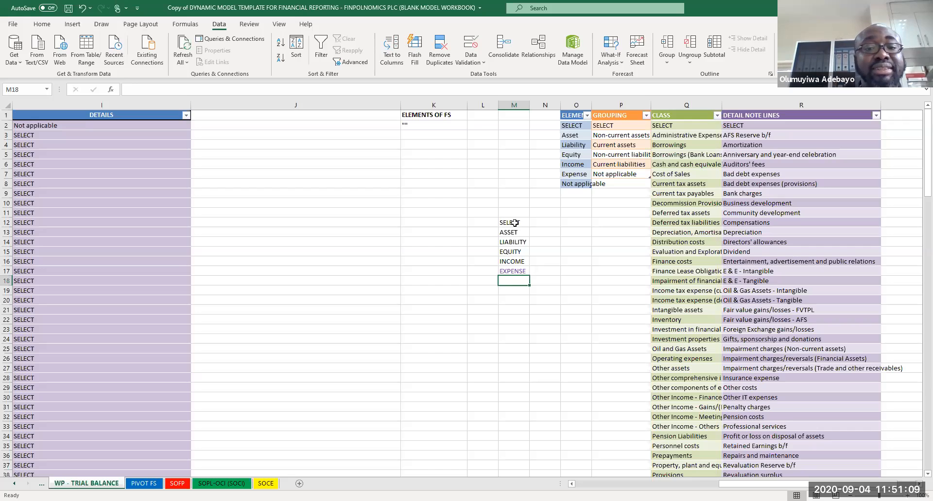
Step: Give K3 a Data Validation list with source =$M$12:$M$17 and open its dropdown to check the items
click(428, 125)
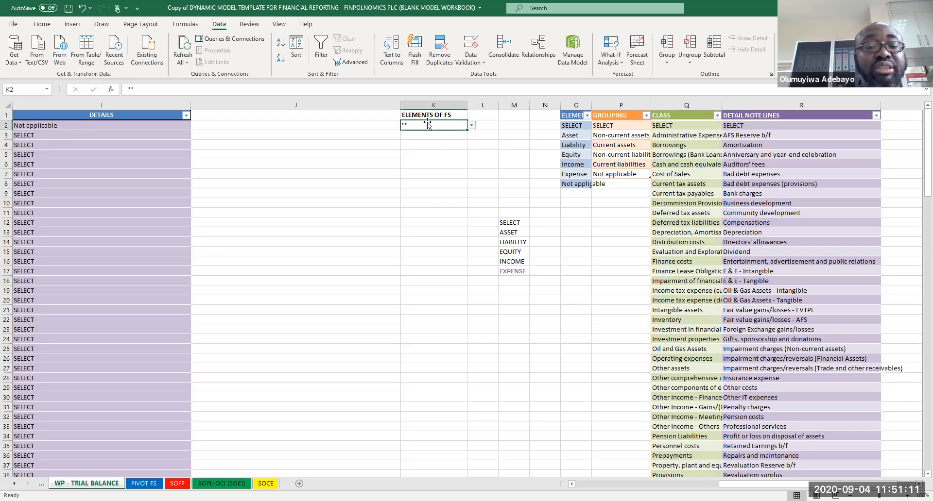
click(427, 135)
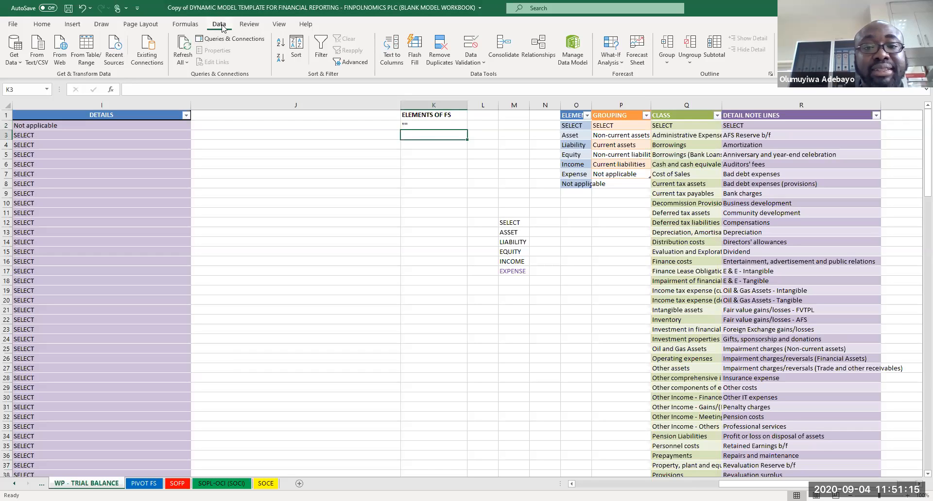
click(484, 63)
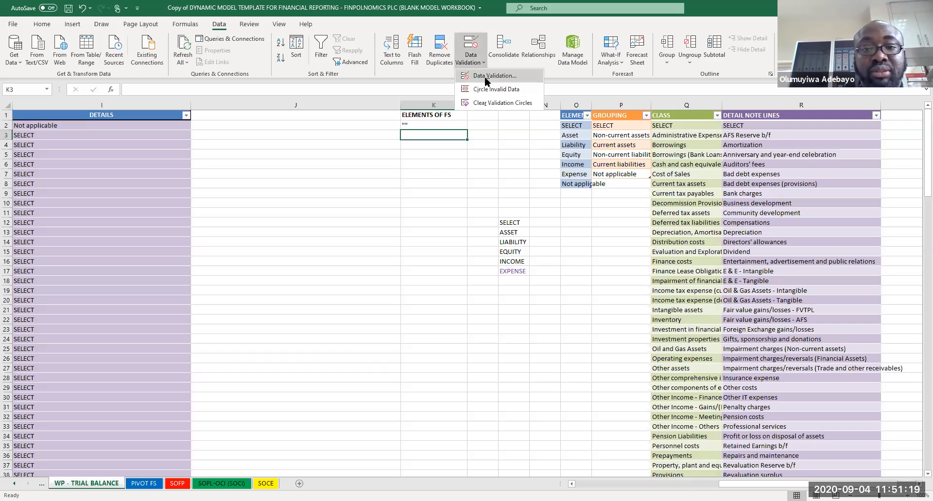
click(489, 76)
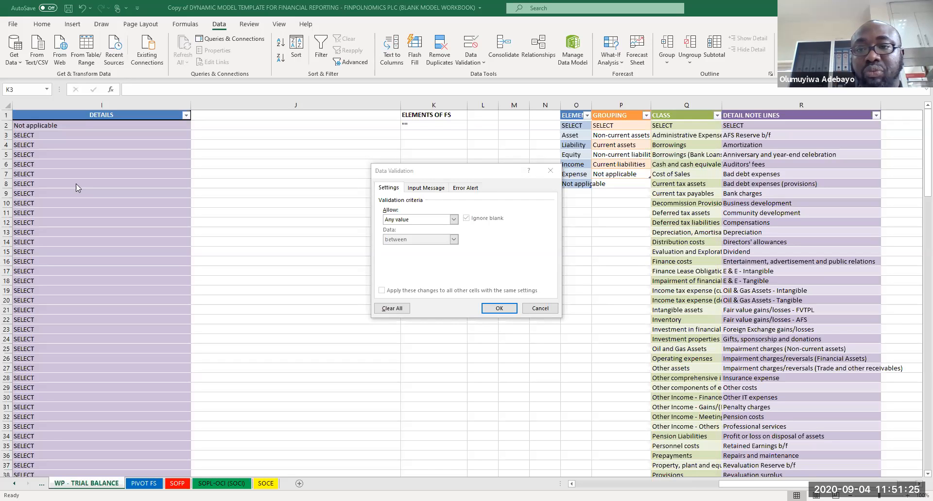
click(422, 258)
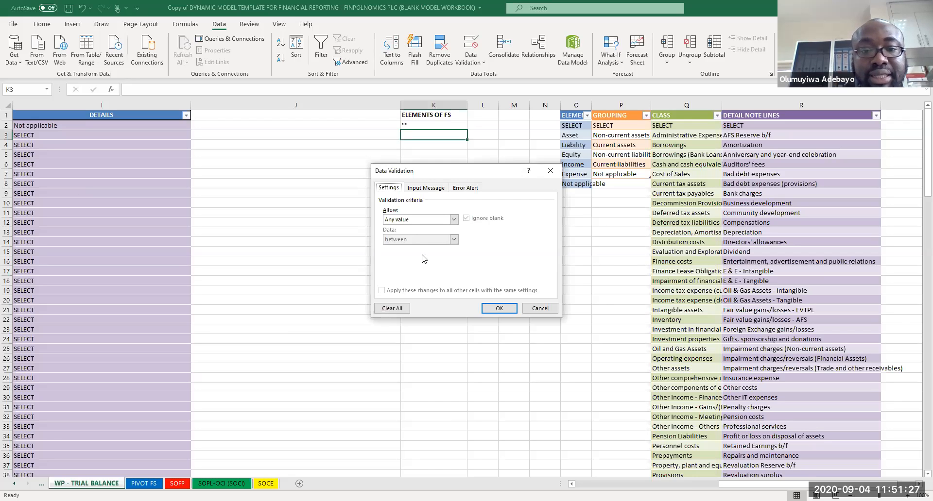
click(441, 221)
click(418, 245)
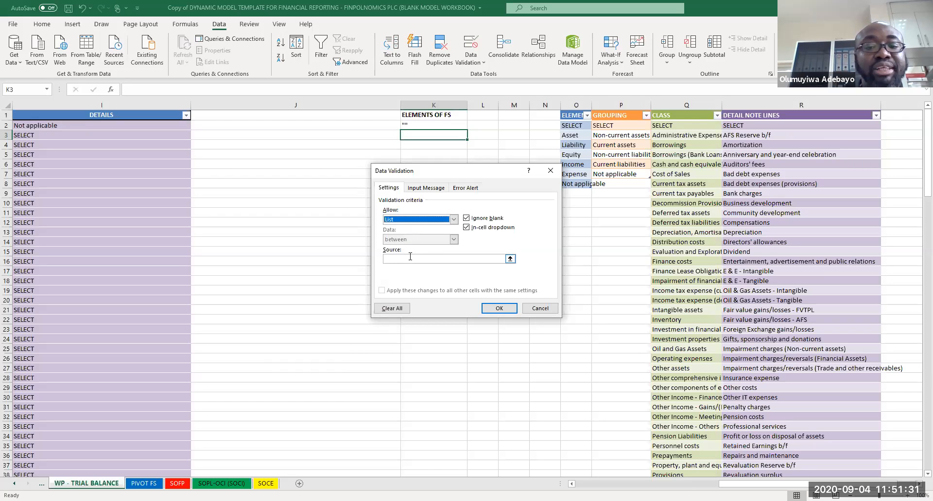
click(410, 258)
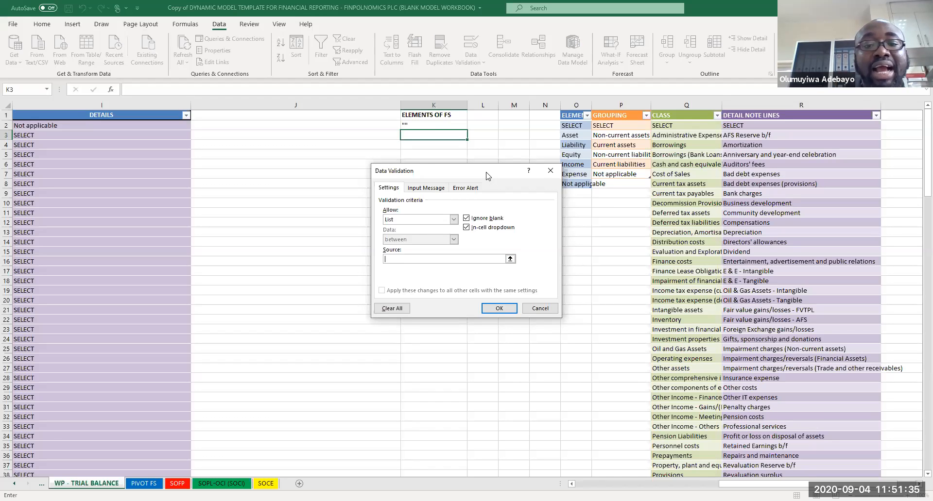
drag(488, 176, 353, 167)
click(504, 221)
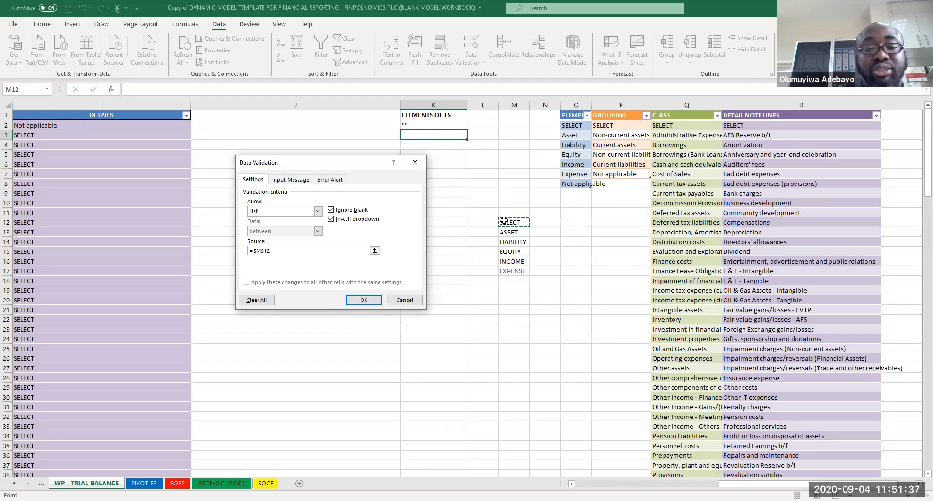
drag(504, 221, 511, 273)
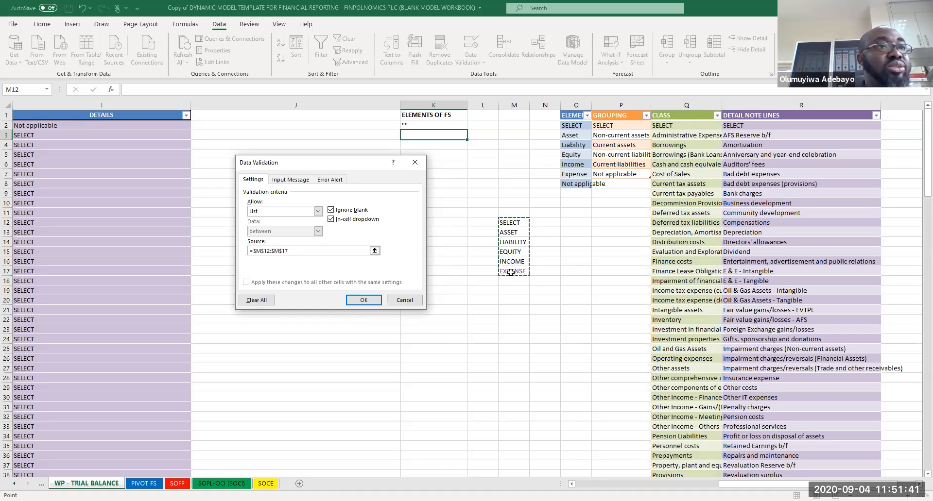
click(365, 301)
click(472, 136)
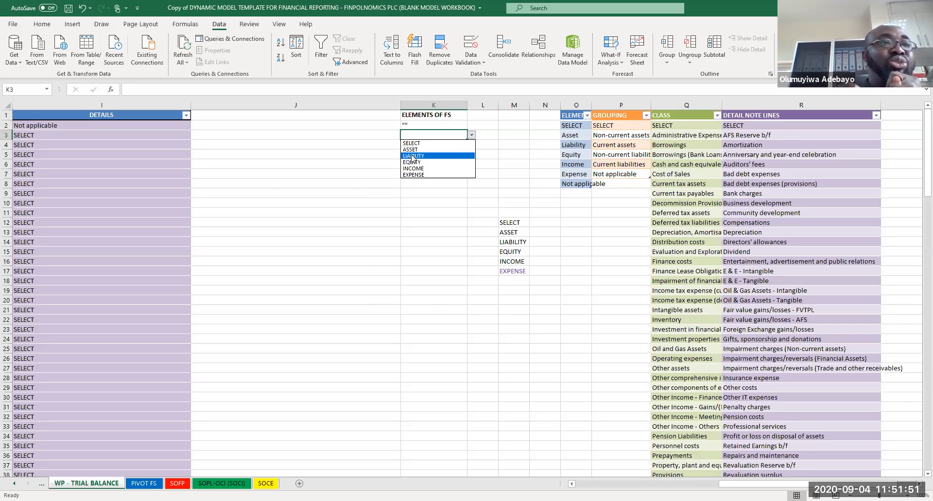
click(512, 222)
drag(512, 222, 522, 272)
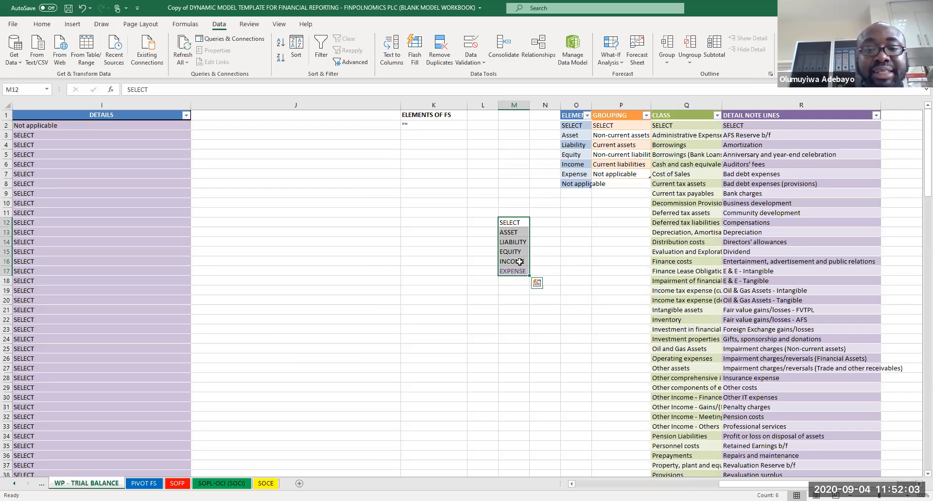
click(518, 105)
drag(508, 219, 509, 267)
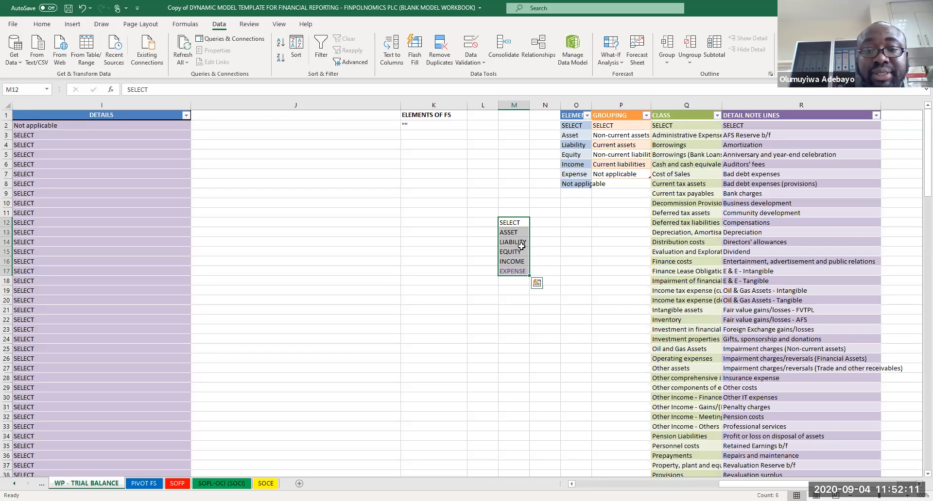
right_click(522, 248)
key(Escape)
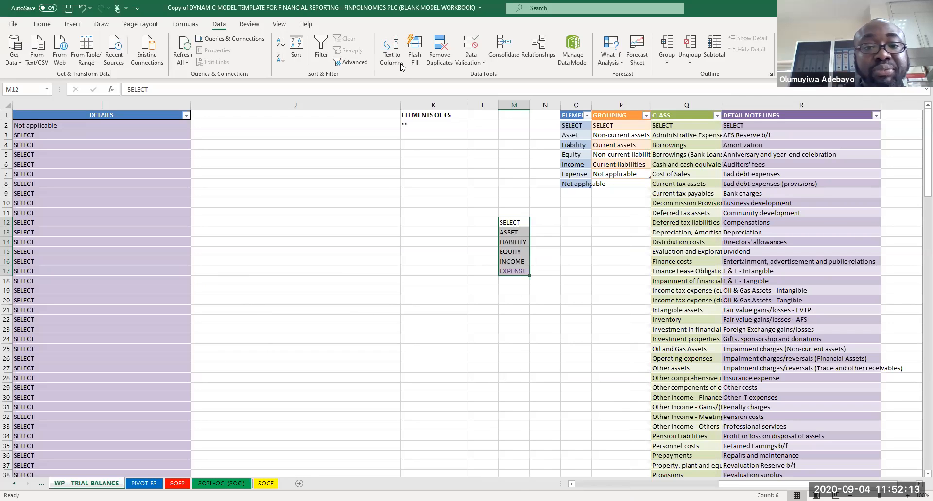
Step: Protect the sheet with a password, also allowing users to delete columns and delete rows, and confirm the password
click(248, 24)
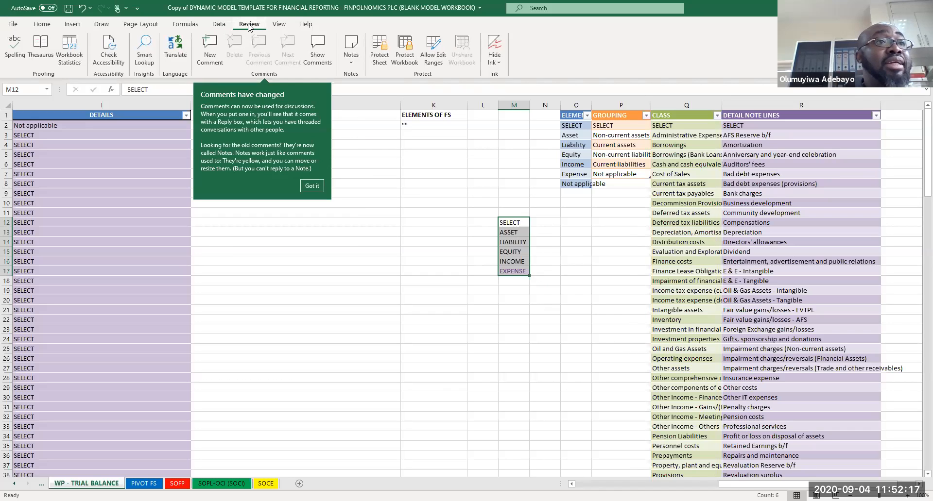
click(382, 61)
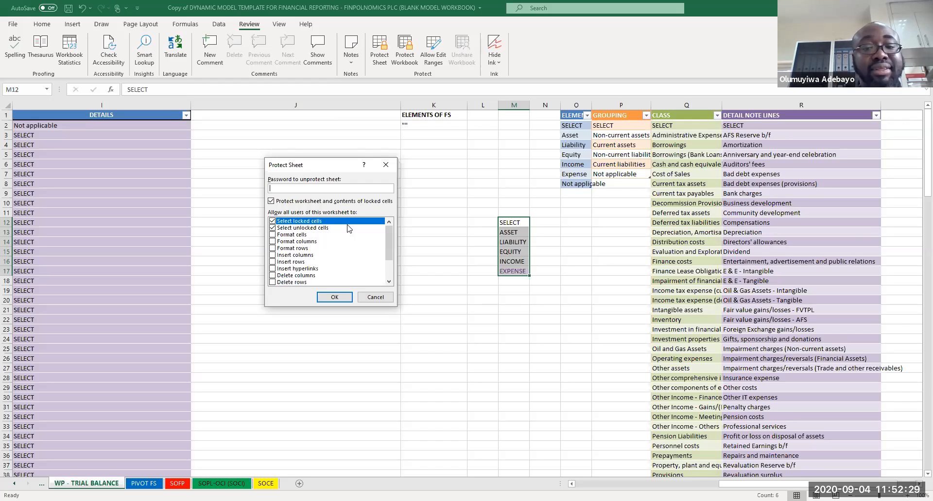
click(271, 276)
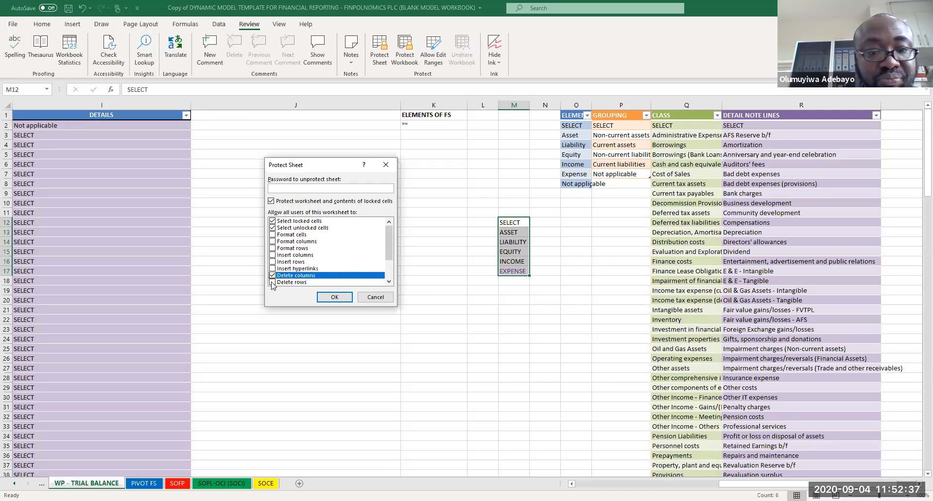
click(272, 283)
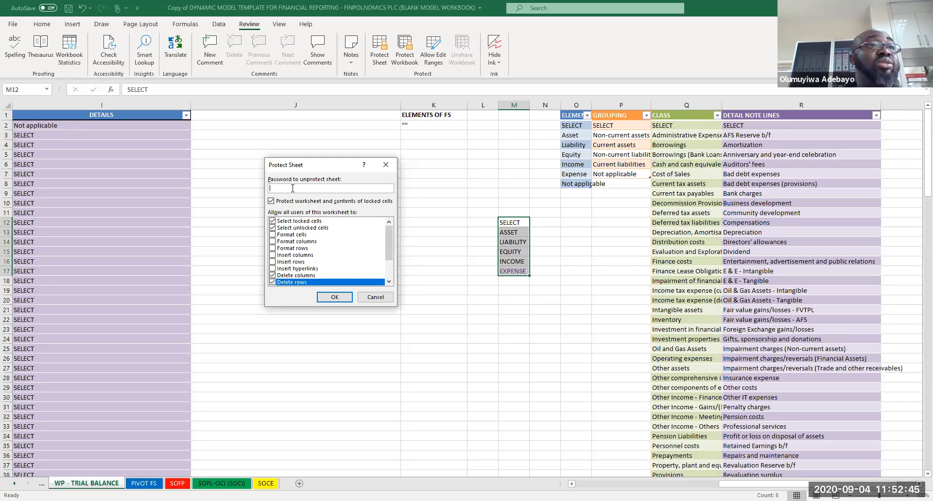
text(123)
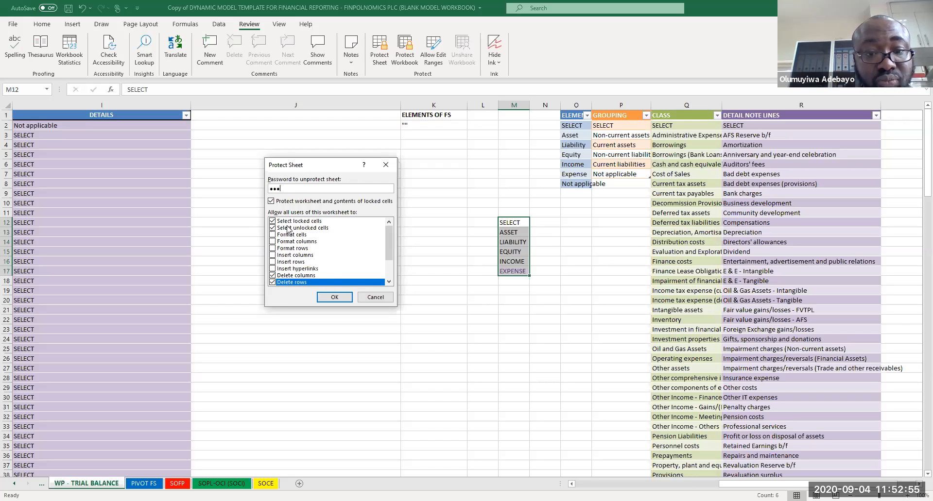
click(335, 297)
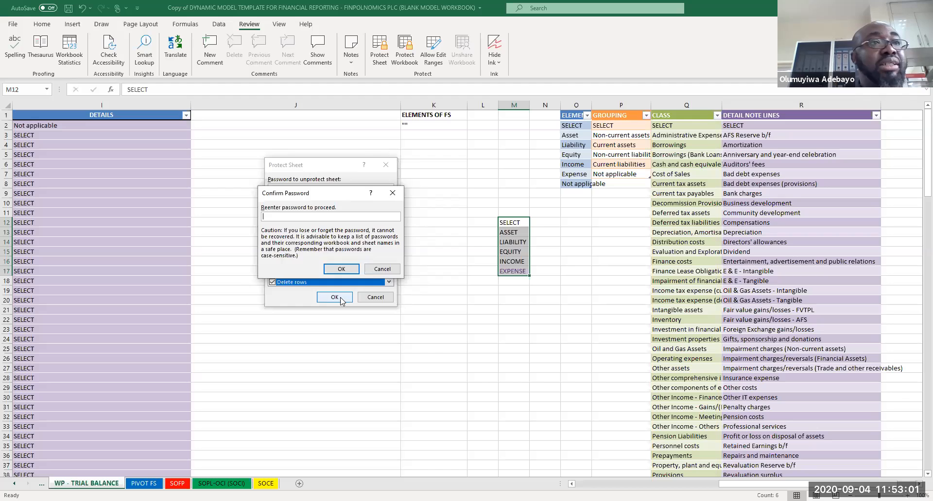
text(123)
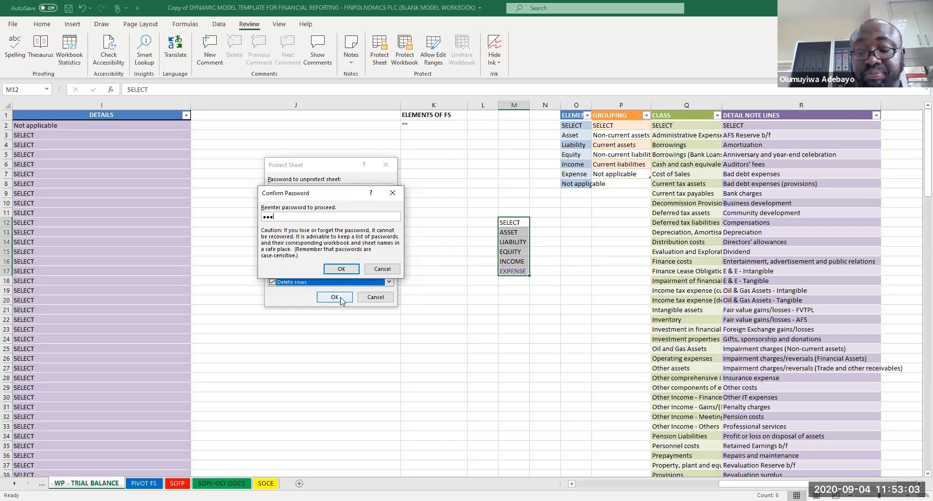
key(Return)
Step: Try to edit cell M15 and check column M's context menu on the protected sheet
click(509, 250)
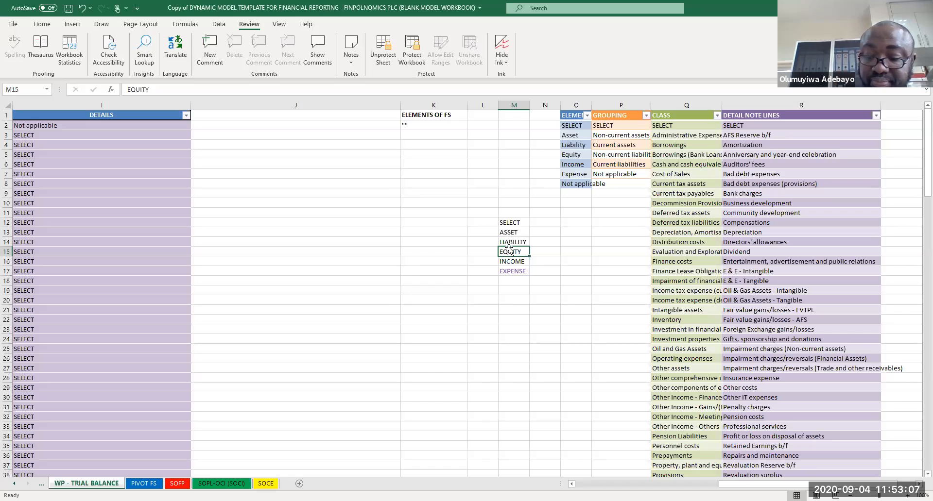
double_click(509, 250)
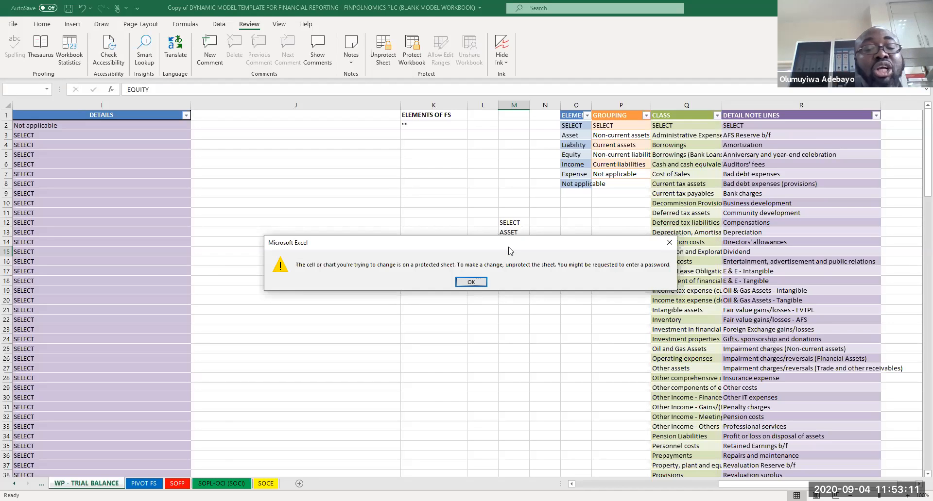
click(672, 243)
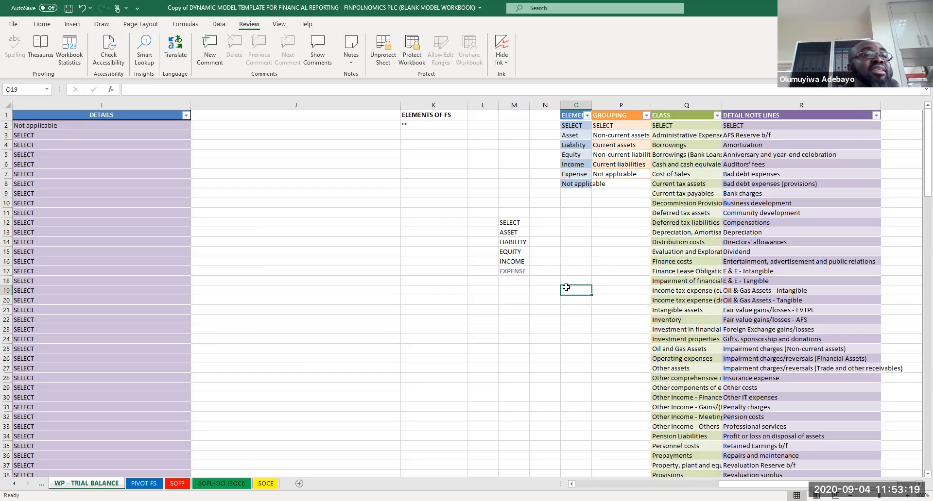
click(511, 104)
key(shift+F10)
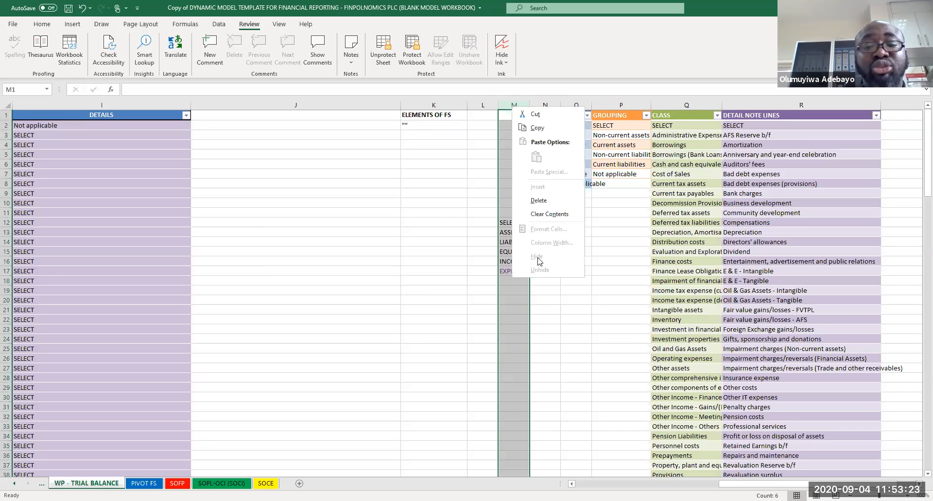
key(Escape)
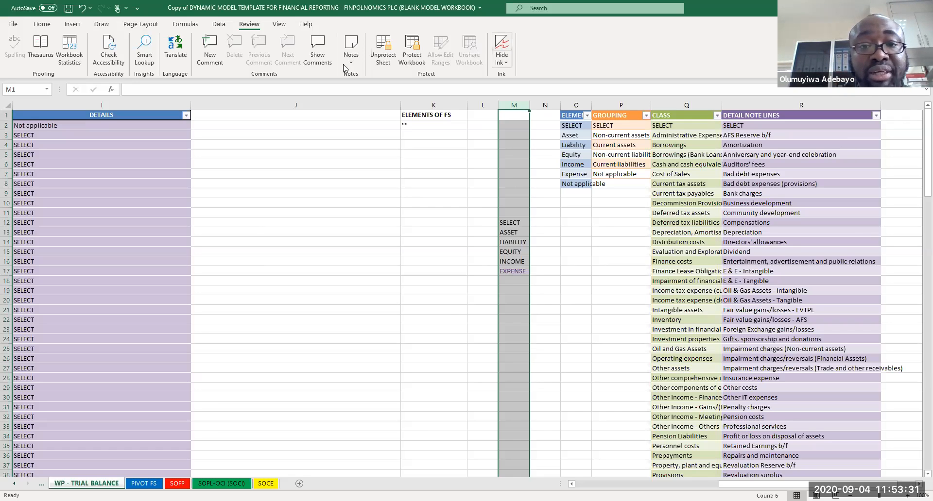
Step: Unprotect the sheet by entering its password, then select the list in M12 to M17
click(382, 58)
text(•••)
key(Return)
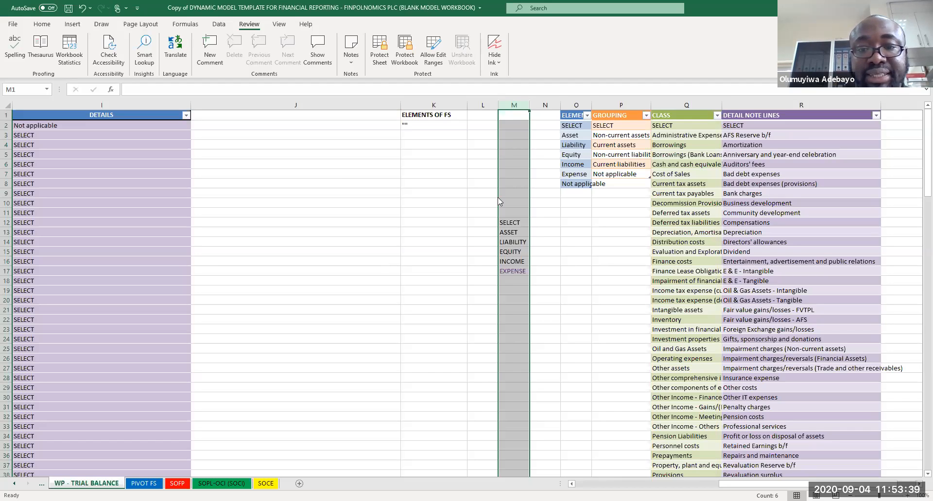
drag(510, 222, 514, 272)
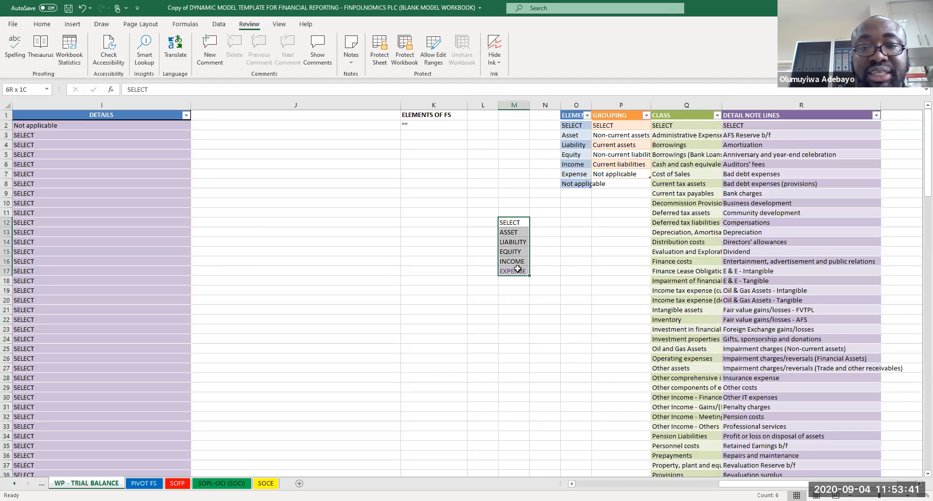
click(380, 57)
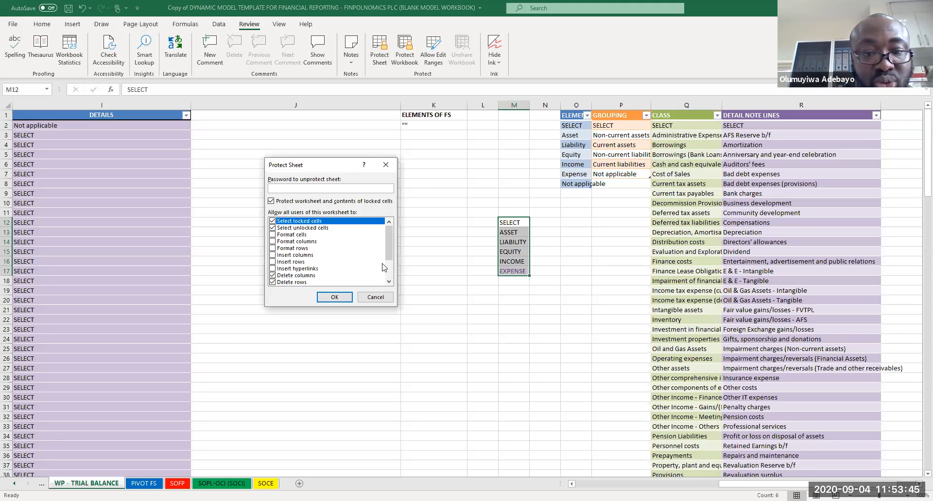
scroll(391, 251, down, 2)
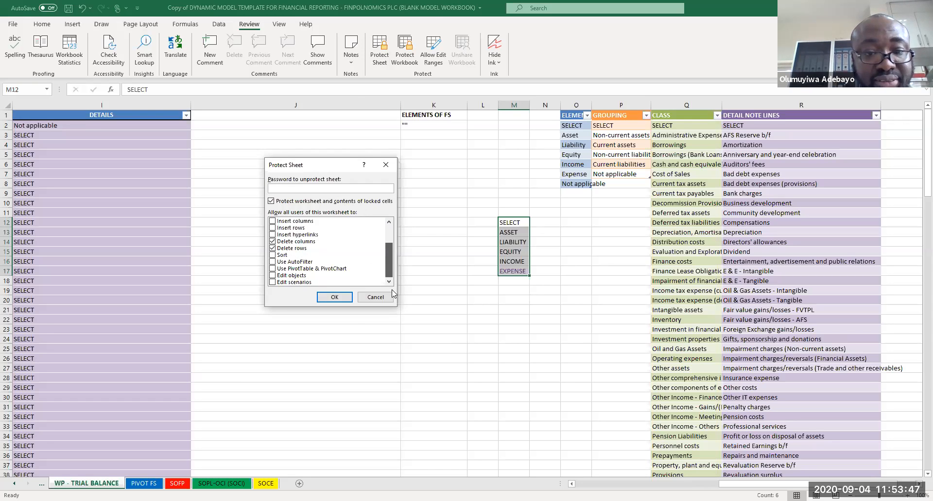
scroll(389, 263, up, 1)
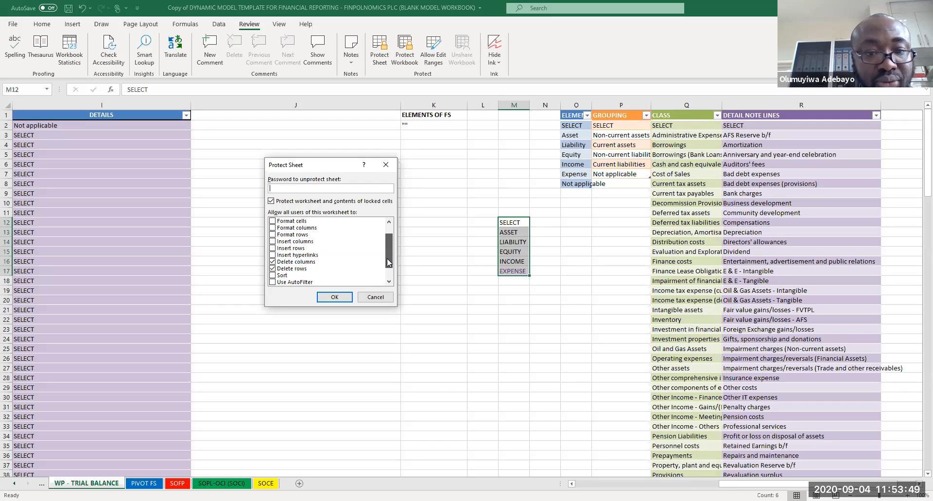
scroll(387, 258, up, 1)
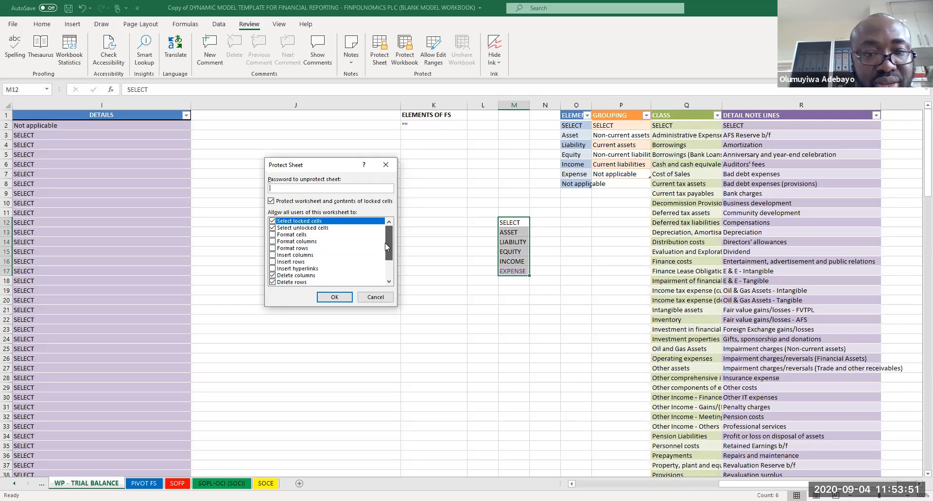
scroll(387, 272, down, 2)
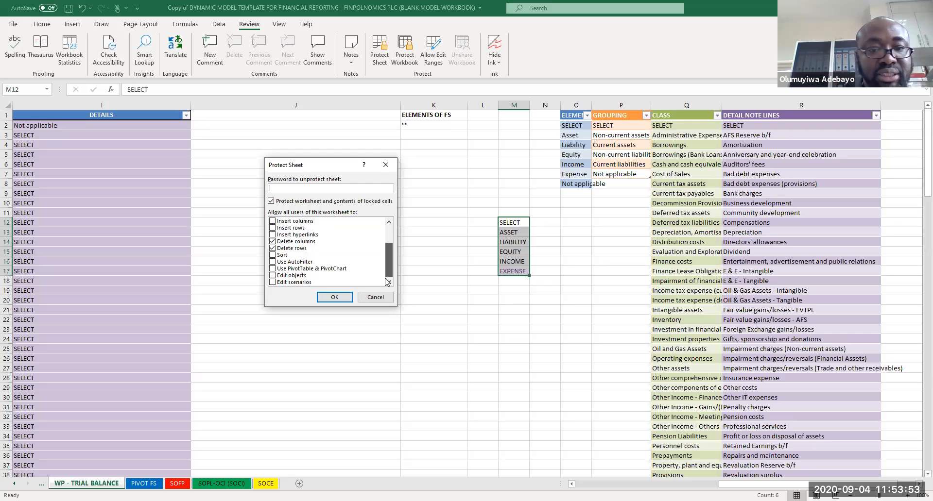
click(382, 166)
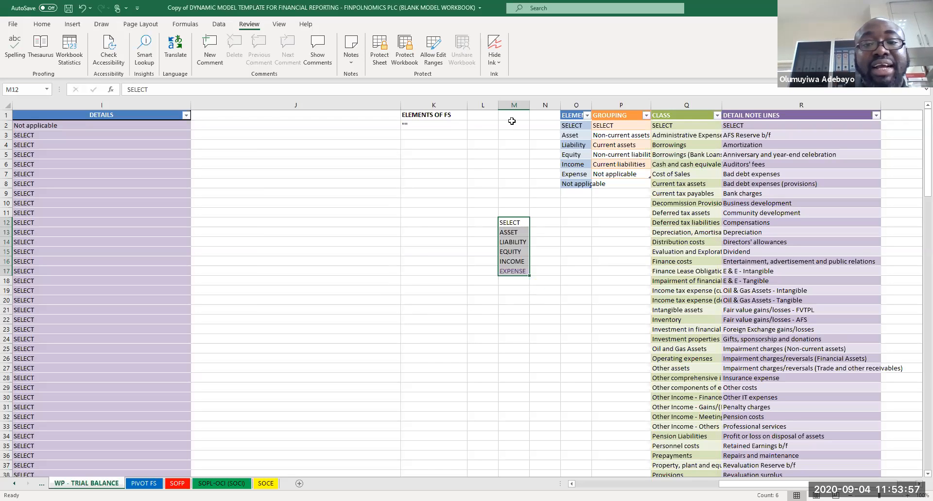
Step: Hide the list in column M by setting the column's font colour to white
click(511, 104)
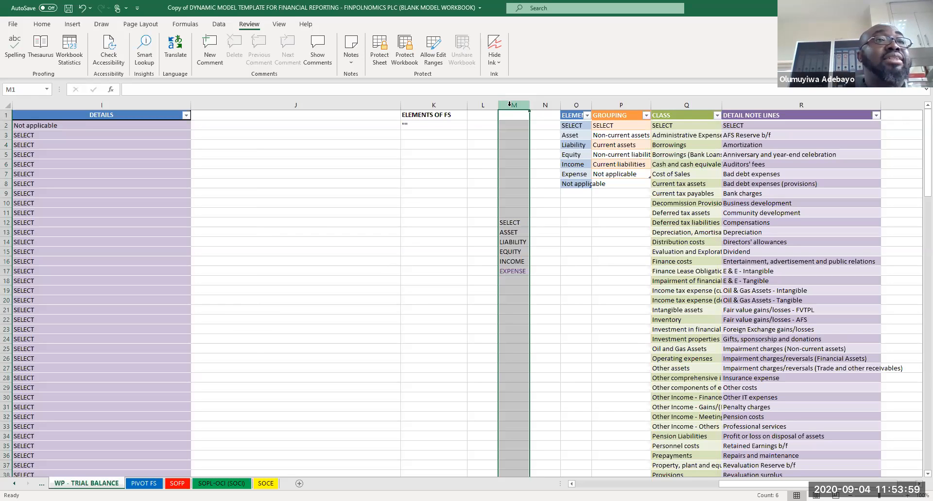
click(49, 27)
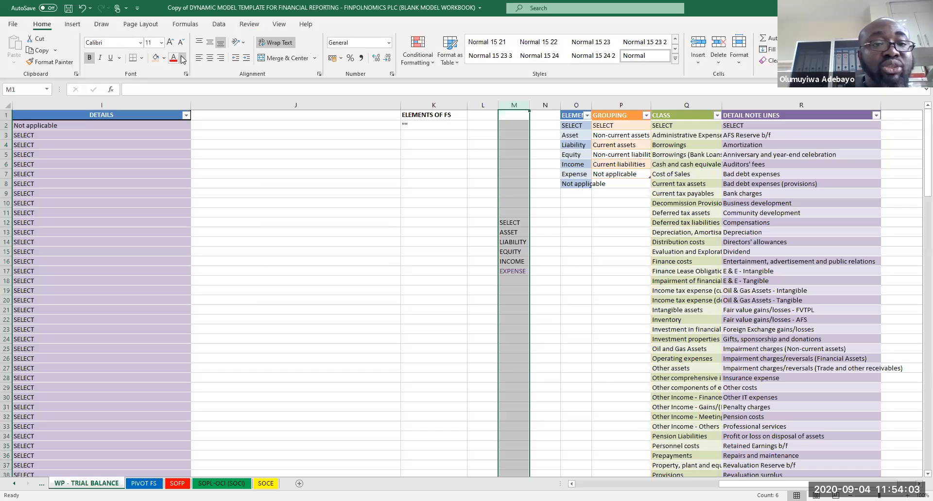
click(183, 59)
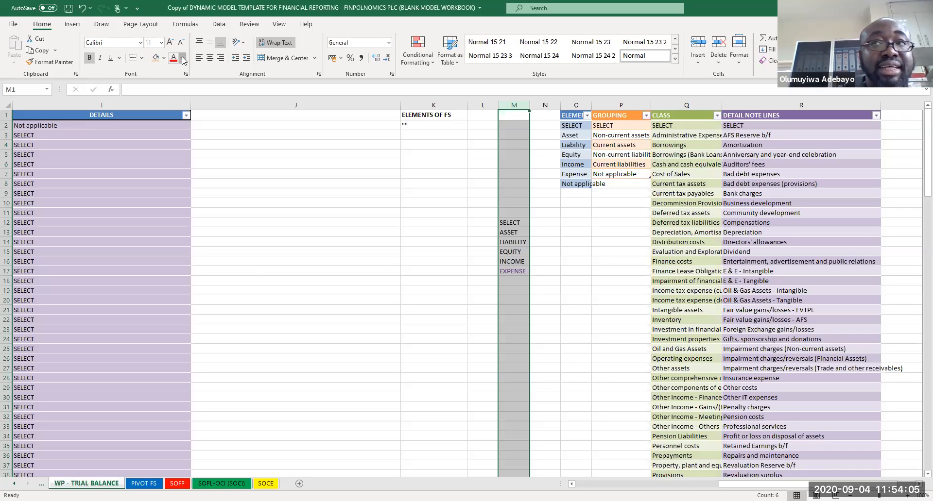
click(173, 98)
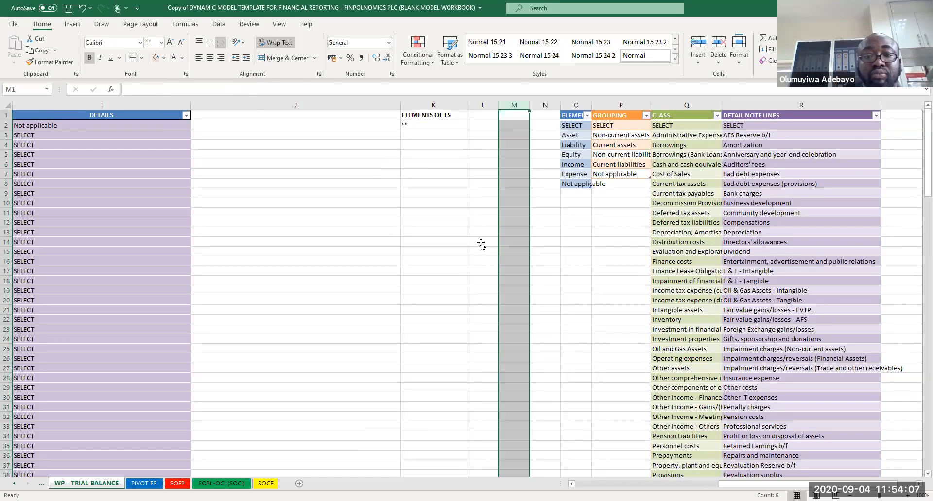
Step: Select cells around and inside column M to check that the list is hidden
click(447, 258)
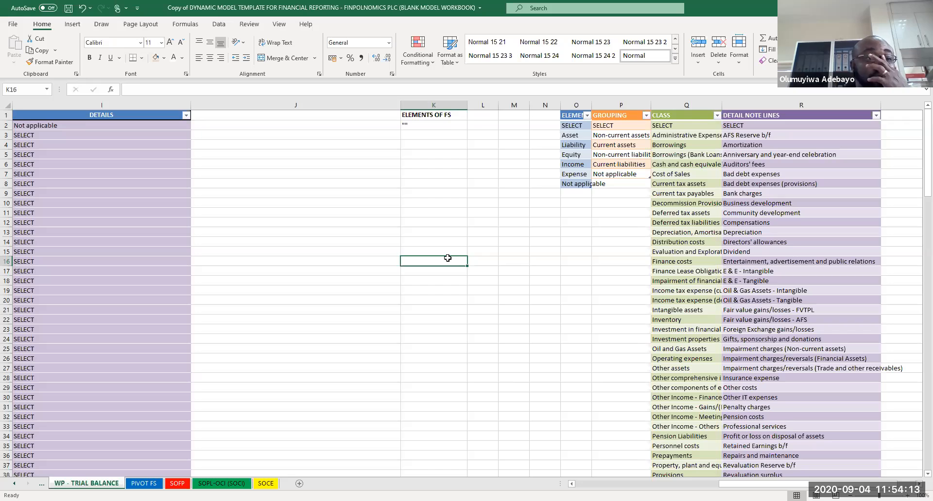
click(458, 200)
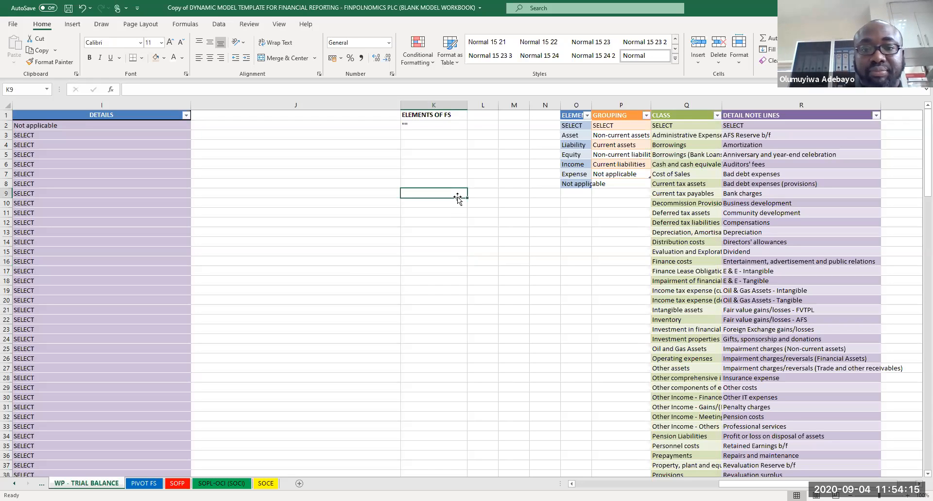
click(491, 204)
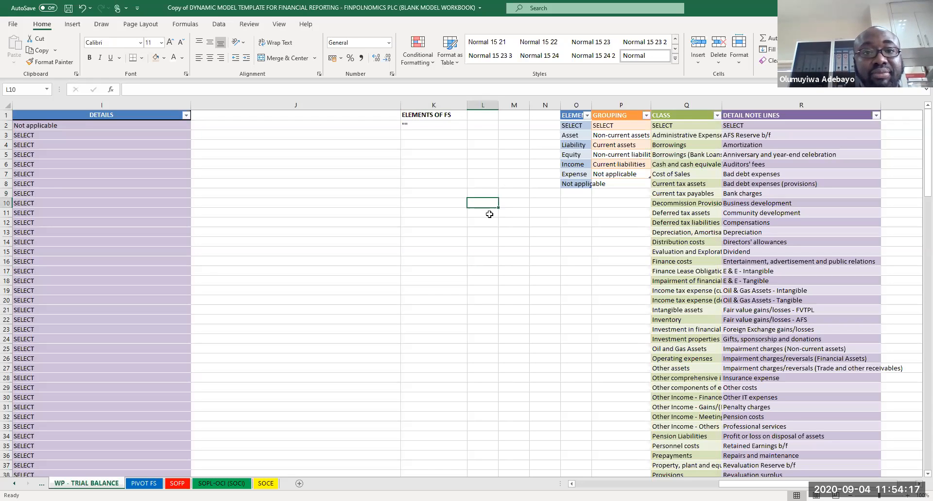
click(491, 225)
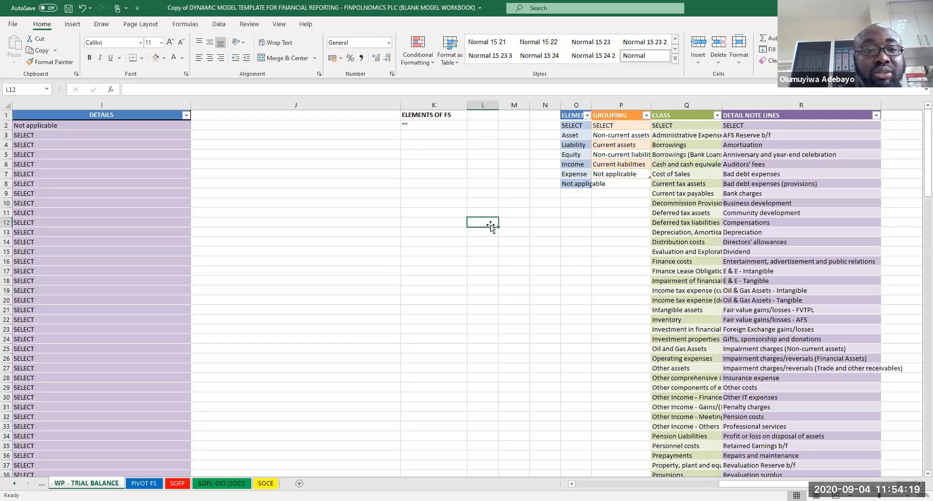
click(489, 205)
click(518, 230)
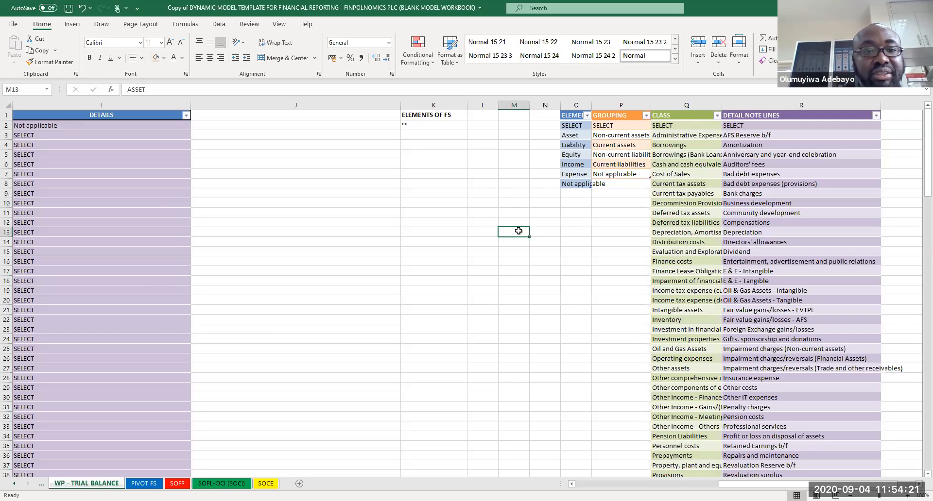
click(516, 213)
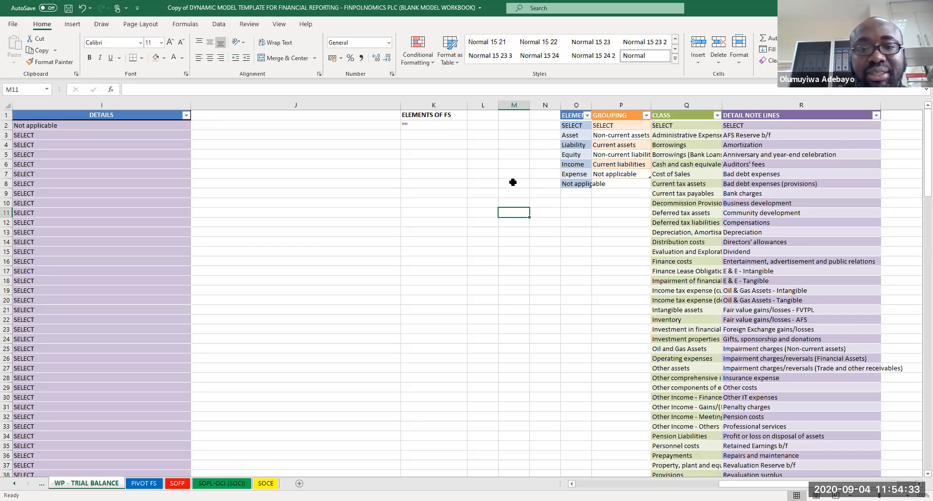
Step: Reselect column M and make its list entries visible again
key(ctrl+space)
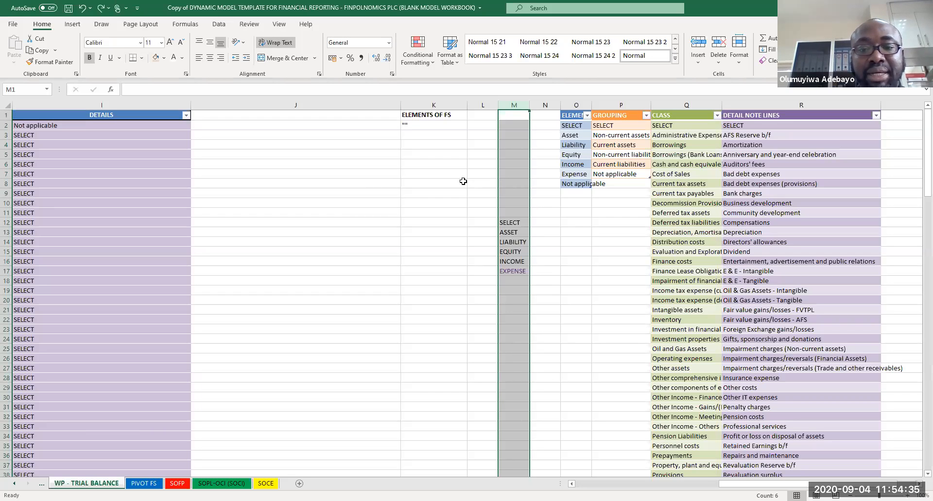
key(Up)
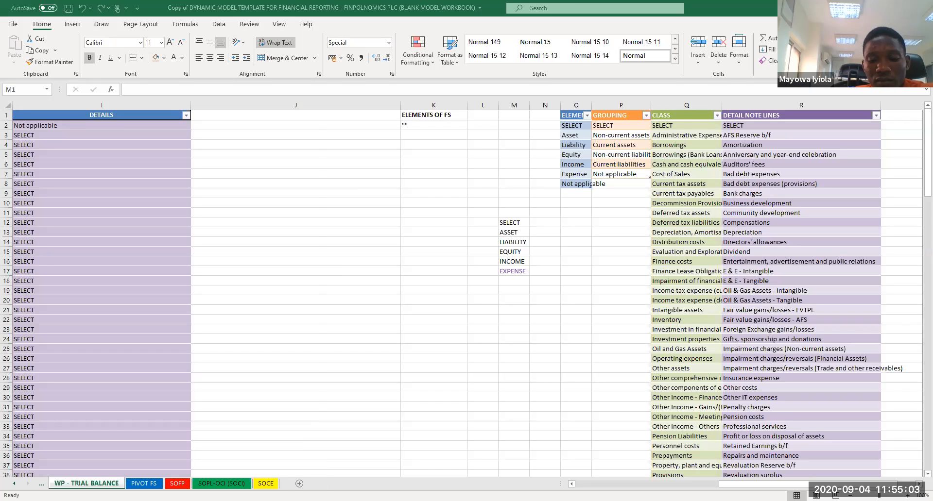
click(576, 262)
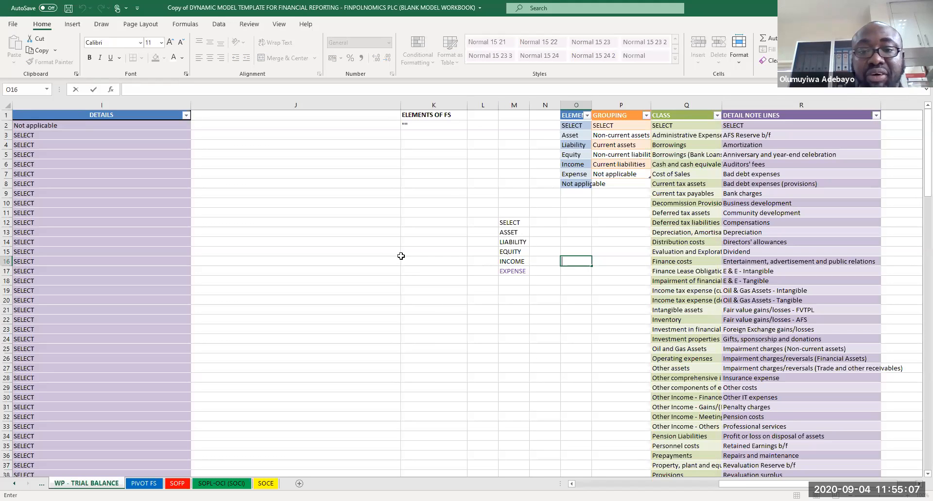
click(402, 259)
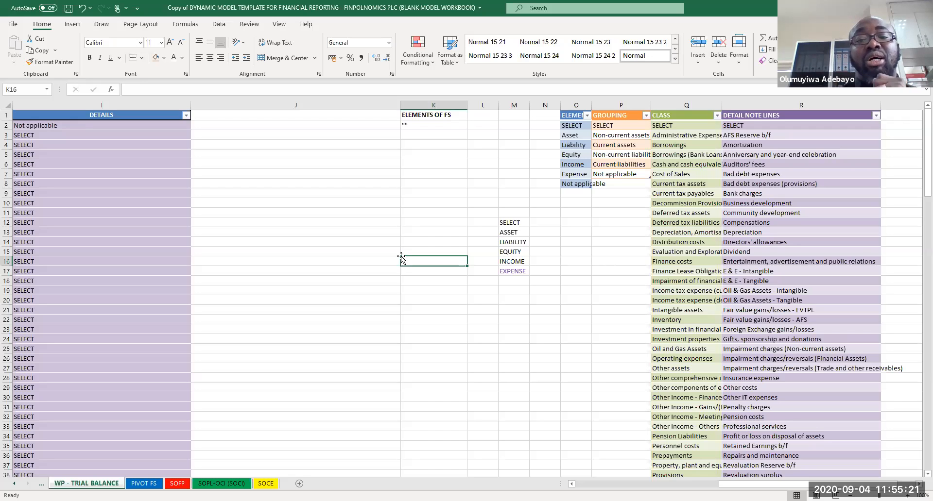
Step: Select M12 to M18, then open K3's dropdown to review its items
drag(506, 223, 516, 278)
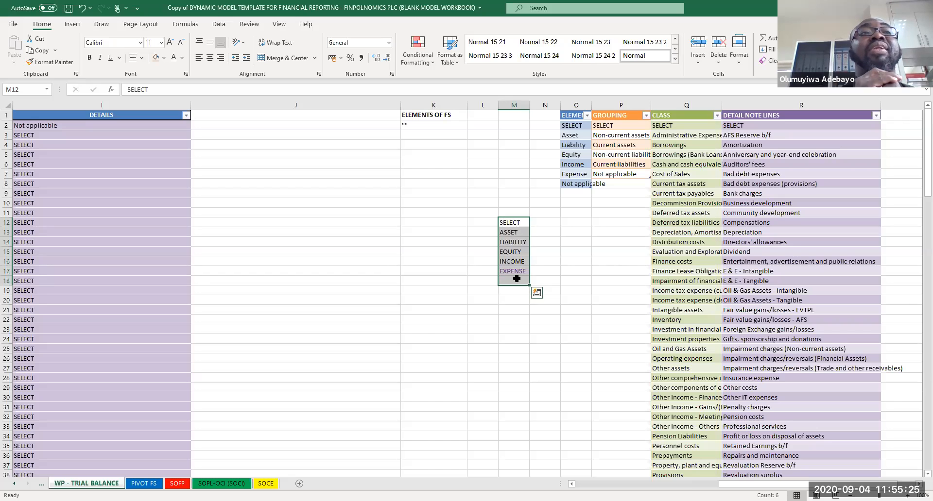
click(517, 281)
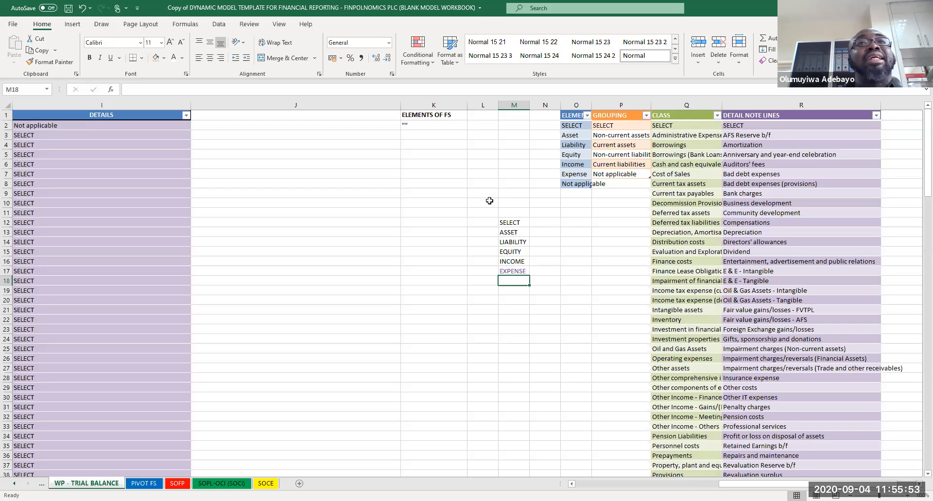
click(426, 134)
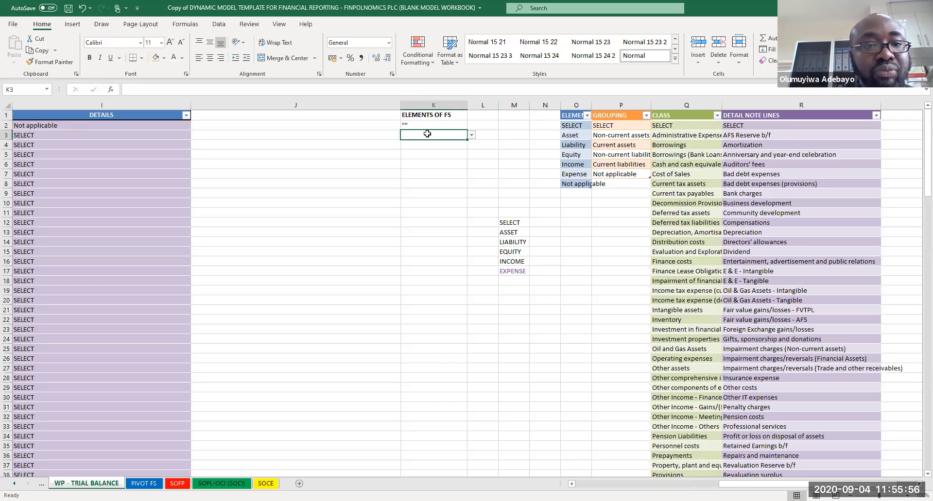
click(475, 134)
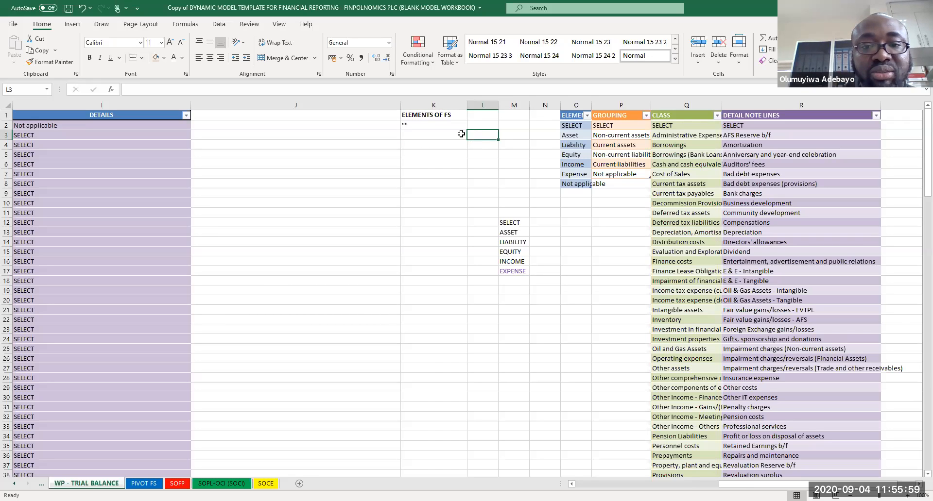
click(461, 134)
click(471, 137)
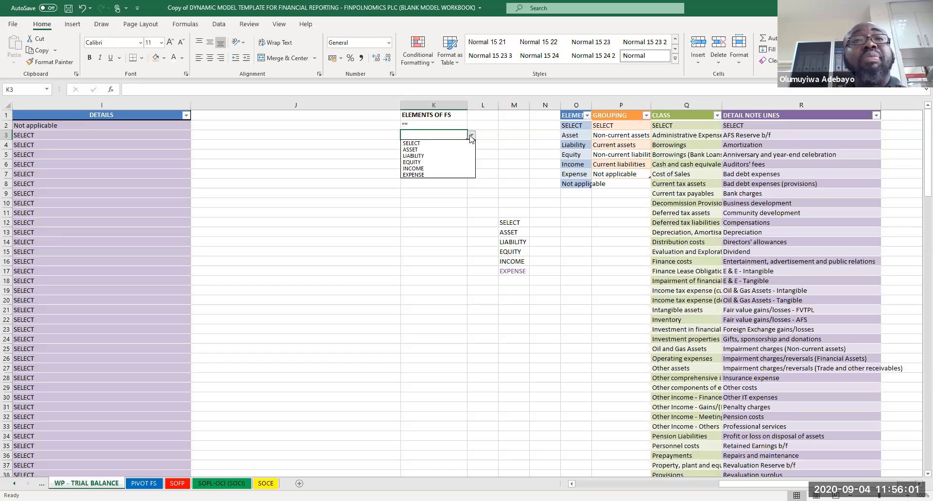
click(520, 281)
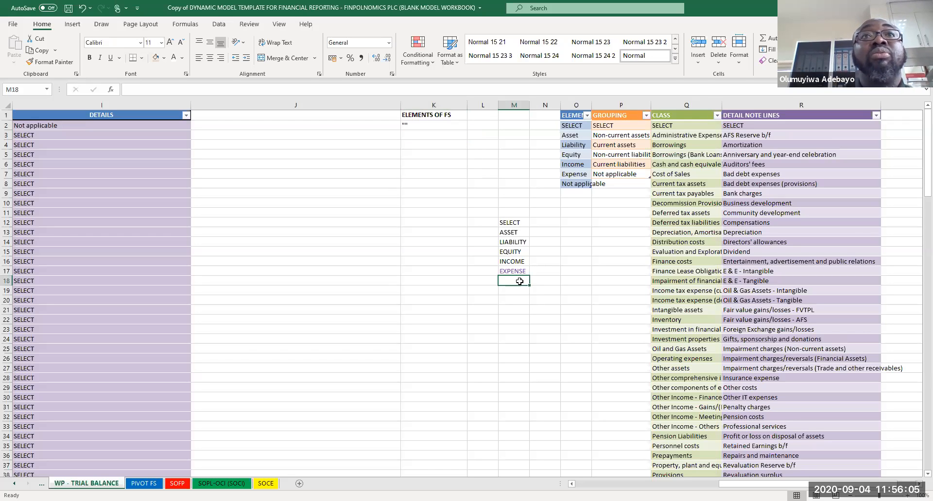
Step: Extend K3's Data Validation list source to =$M$12:$M$18 and pick the dropdown's new empty entry
click(438, 135)
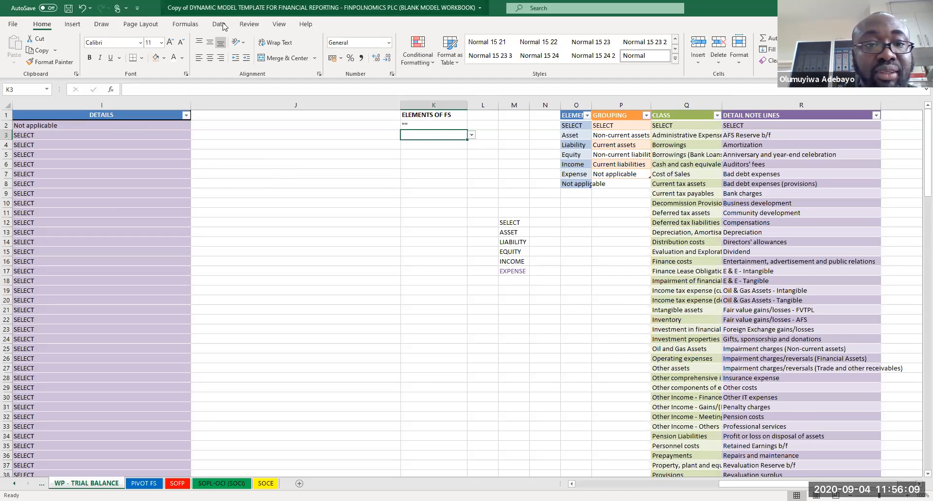
click(249, 26)
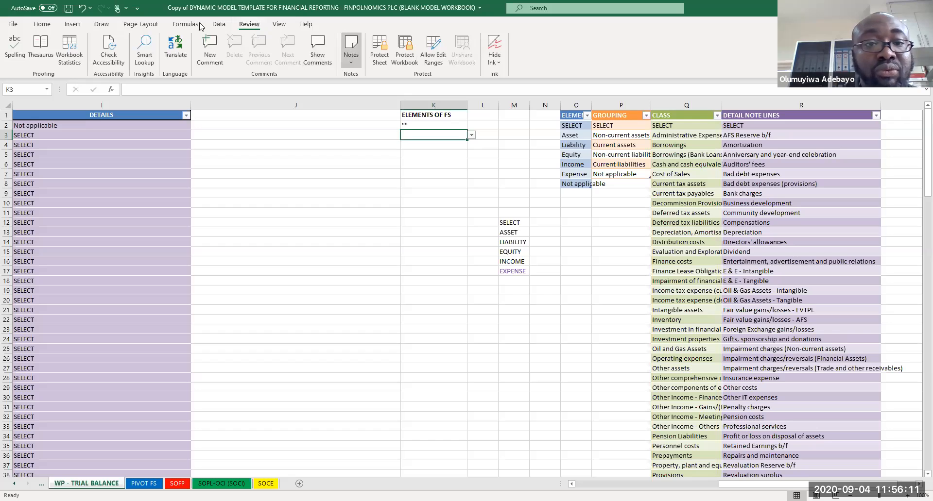
click(220, 22)
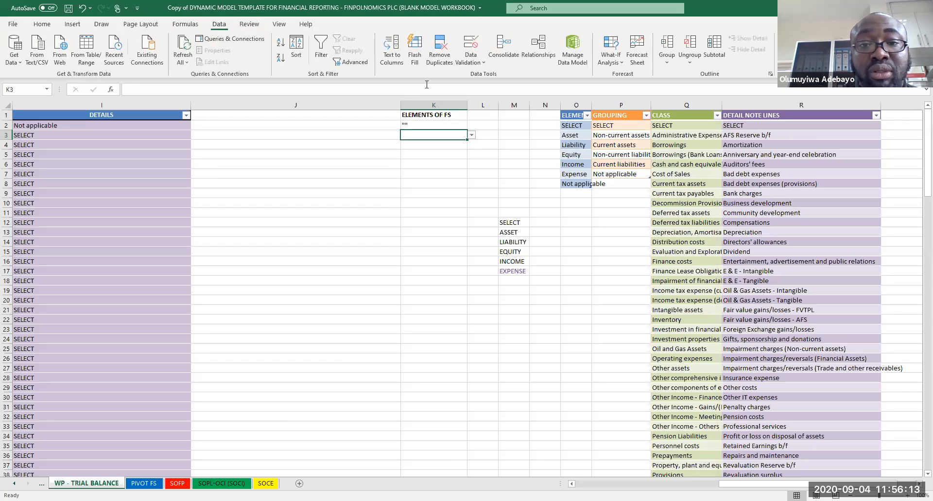
click(474, 65)
click(273, 251)
click(509, 222)
drag(509, 222, 511, 279)
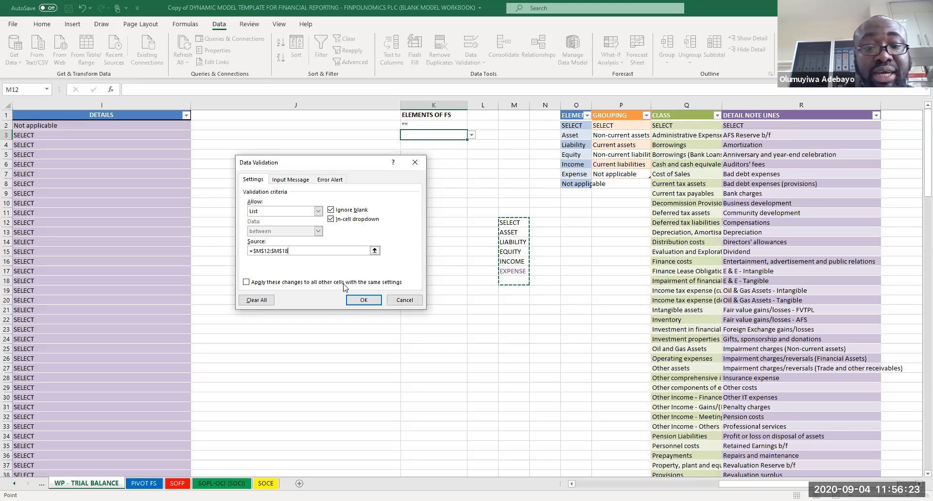
click(364, 306)
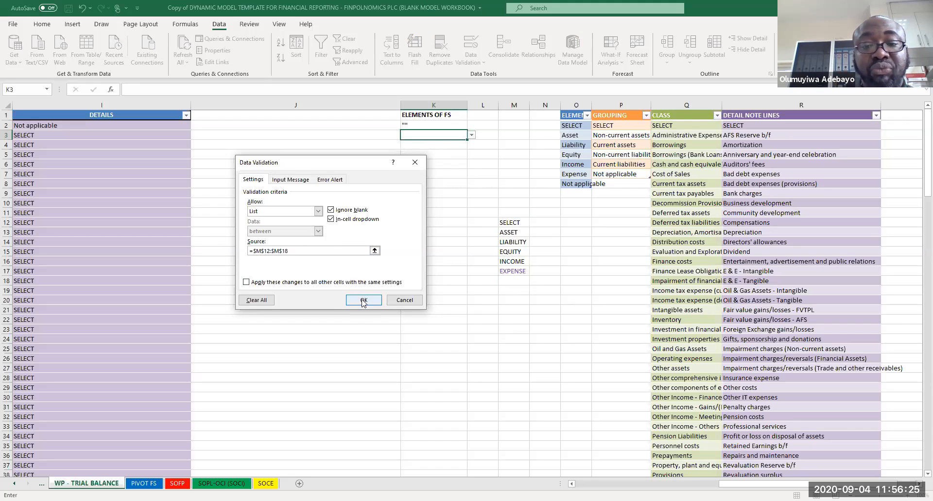
click(364, 301)
click(472, 135)
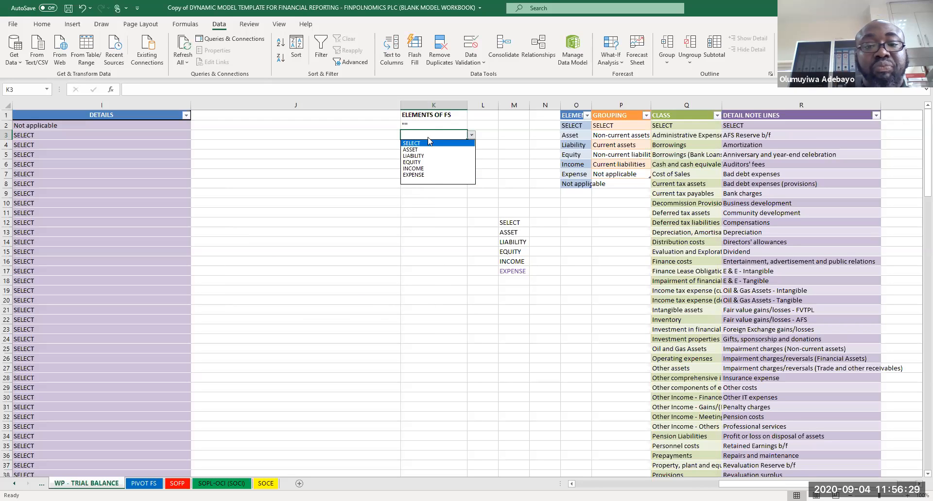
click(431, 181)
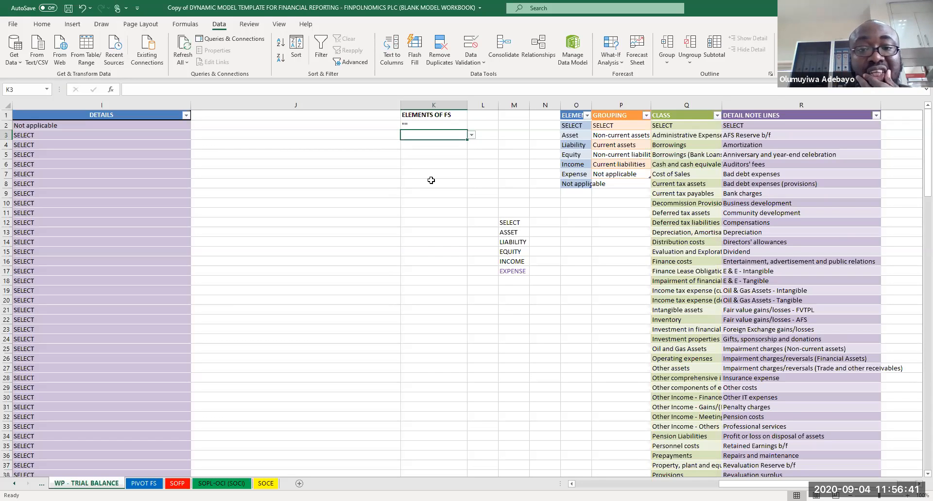
Step: Test entering FIXED in M19 against K3's dropdown, then clear M19 again
click(516, 289)
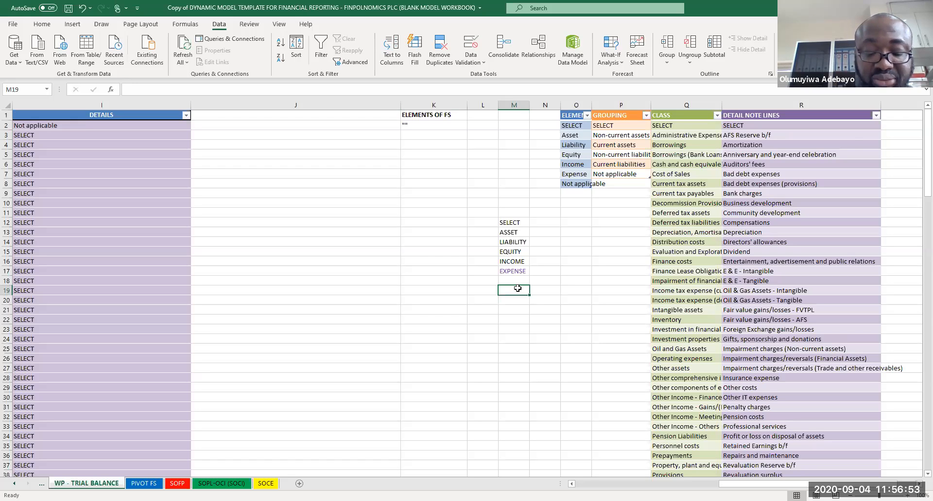
text(FIXED)
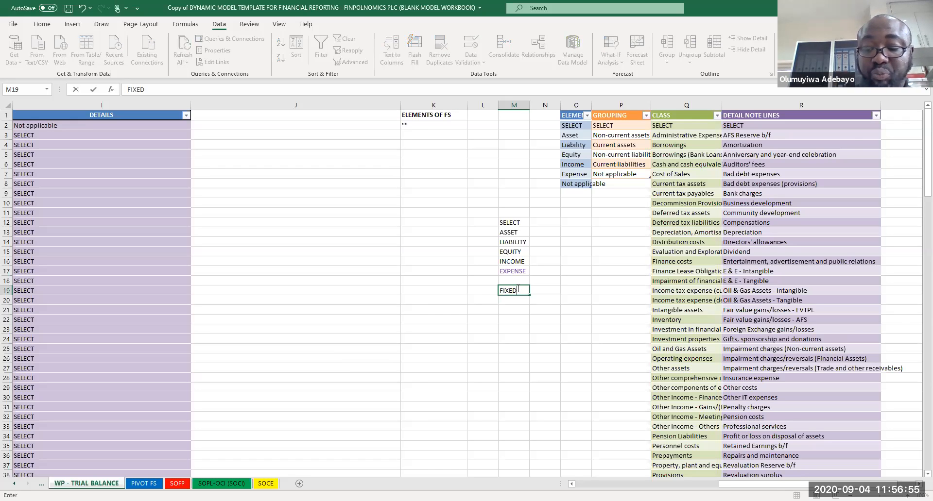
key(Return)
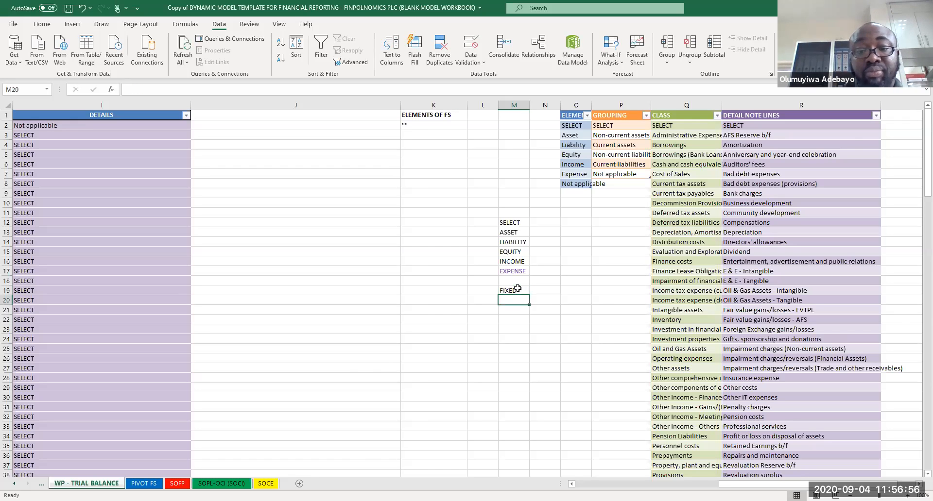
click(432, 132)
click(472, 135)
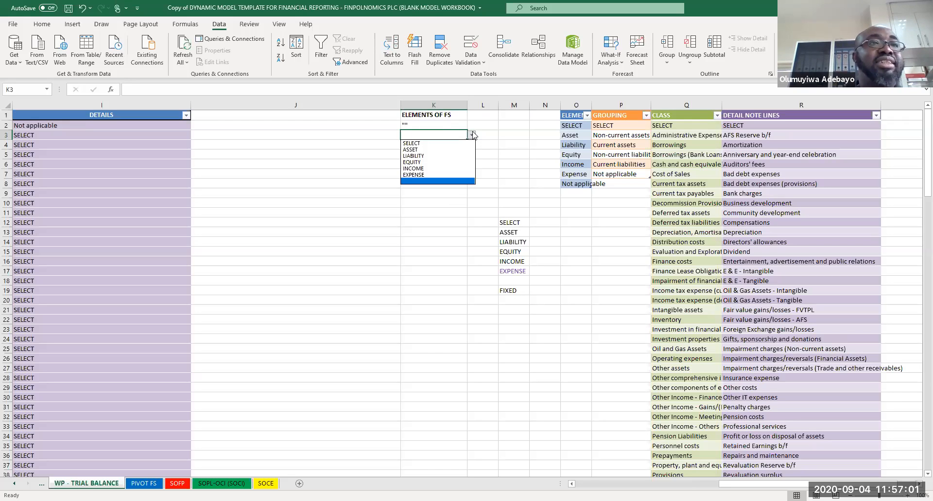
key(Escape)
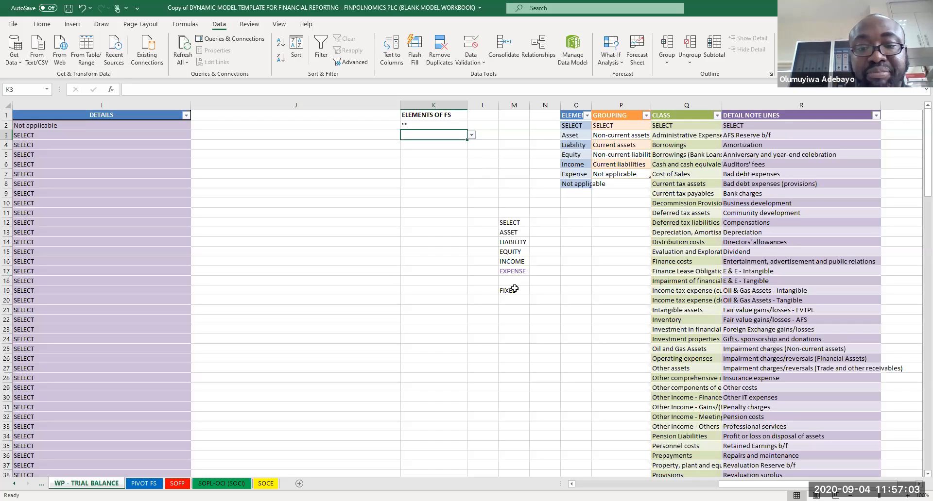
click(514, 289)
key(Delete)
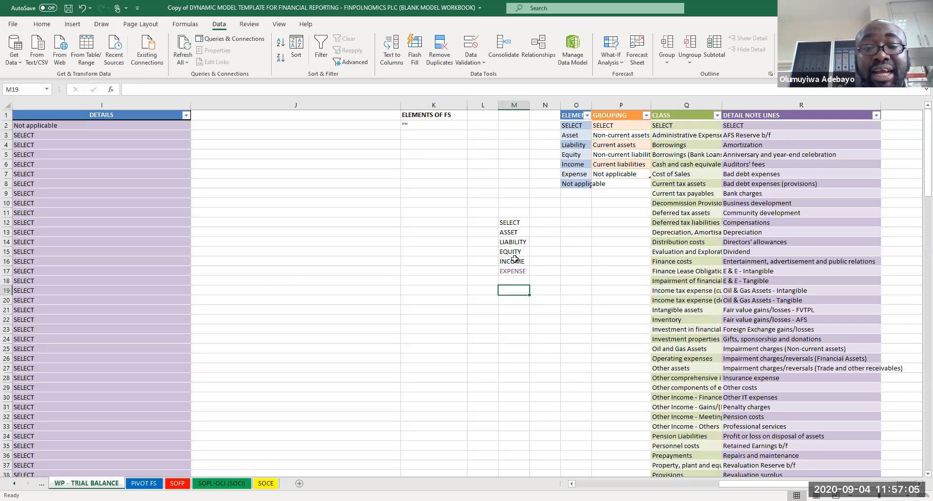
Step: Format the list M12:M17 as a table without headers
click(508, 223)
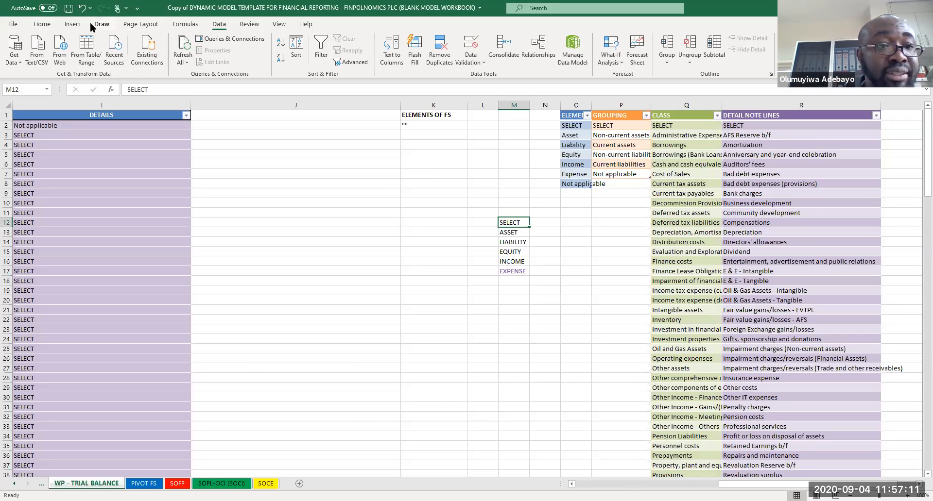
click(72, 24)
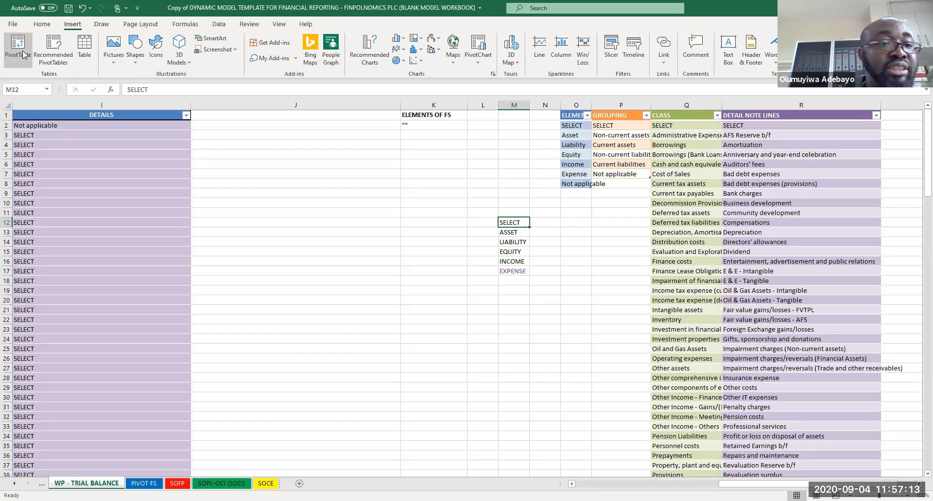
click(91, 47)
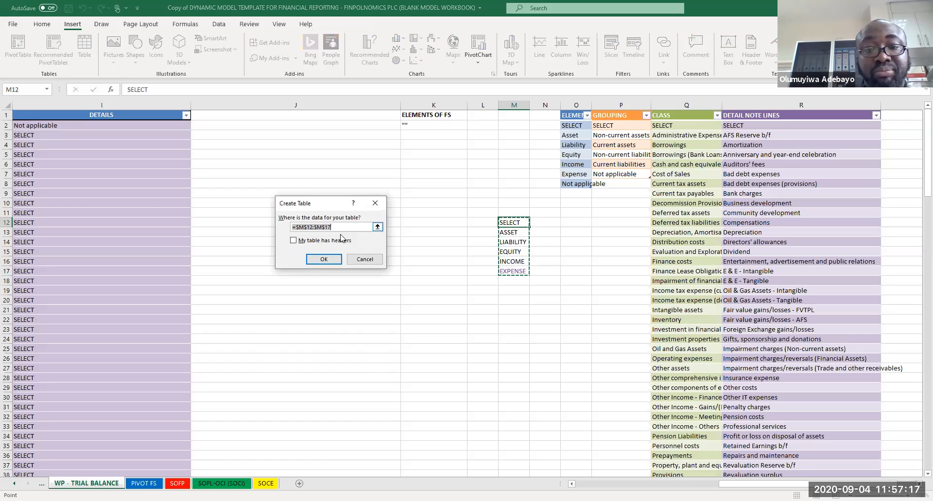
click(325, 262)
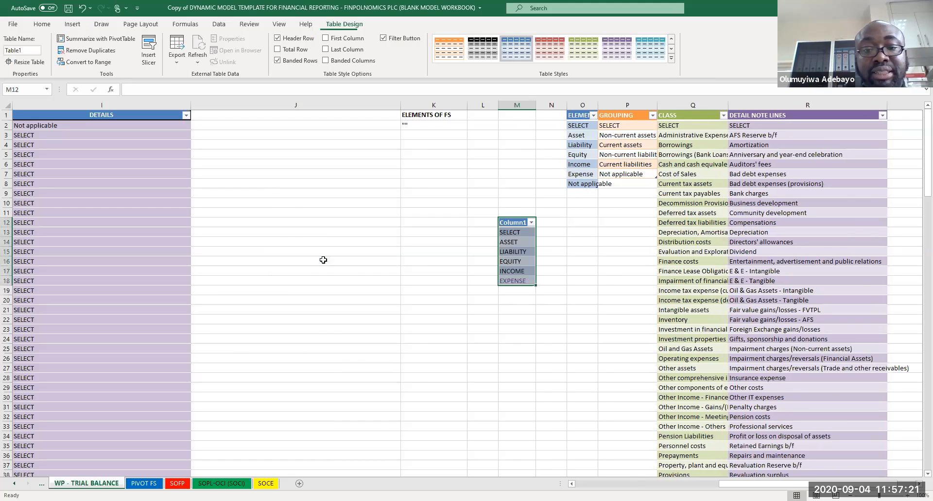
Step: Rename the new table's header in M12 to ELECMENT
click(561, 231)
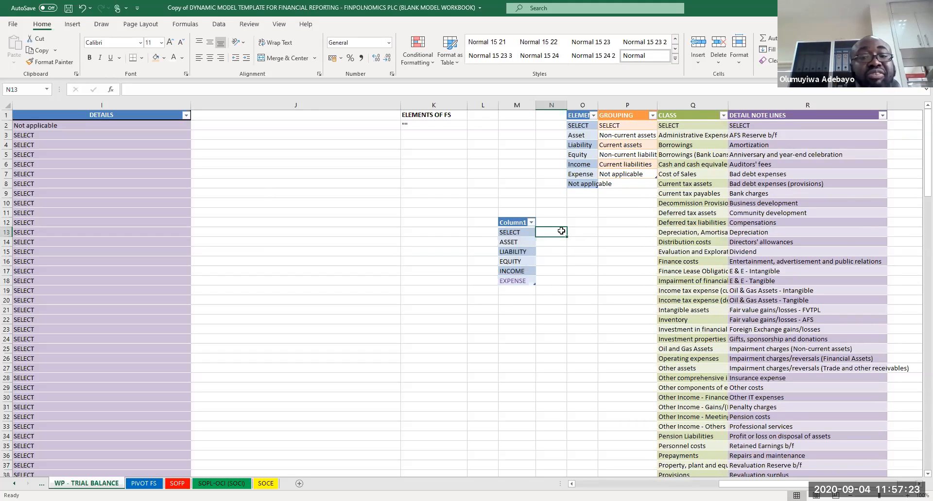
click(514, 223)
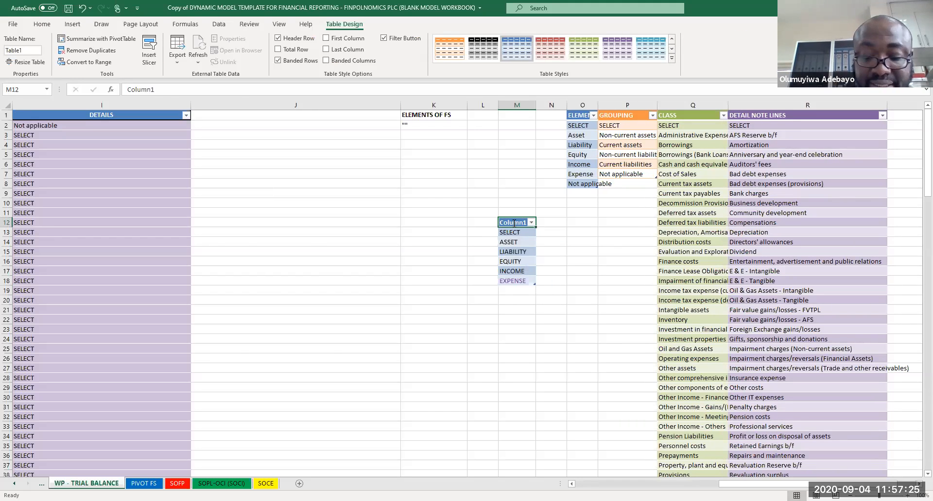
text(ELECMEN)
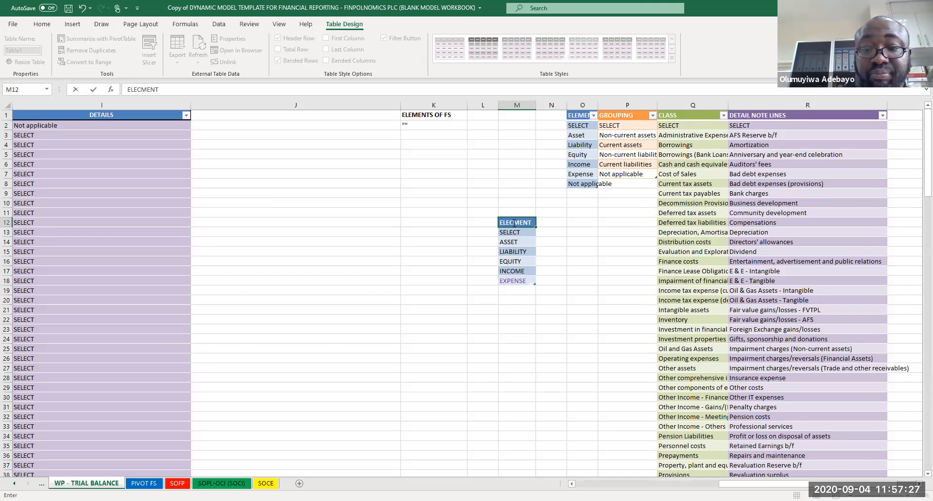
text(T)
key(Return)
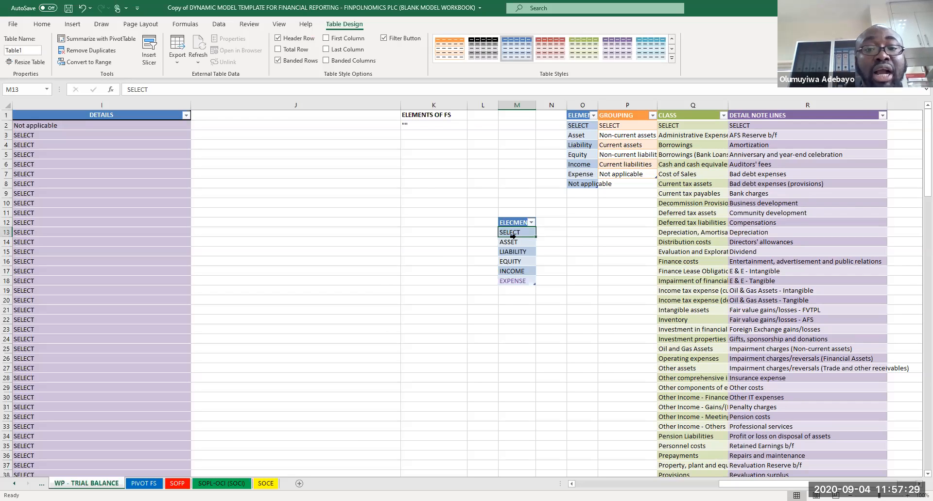
Step: Open K3's Data Validation settings and confirm the list source =$M$13:$M$18
click(418, 136)
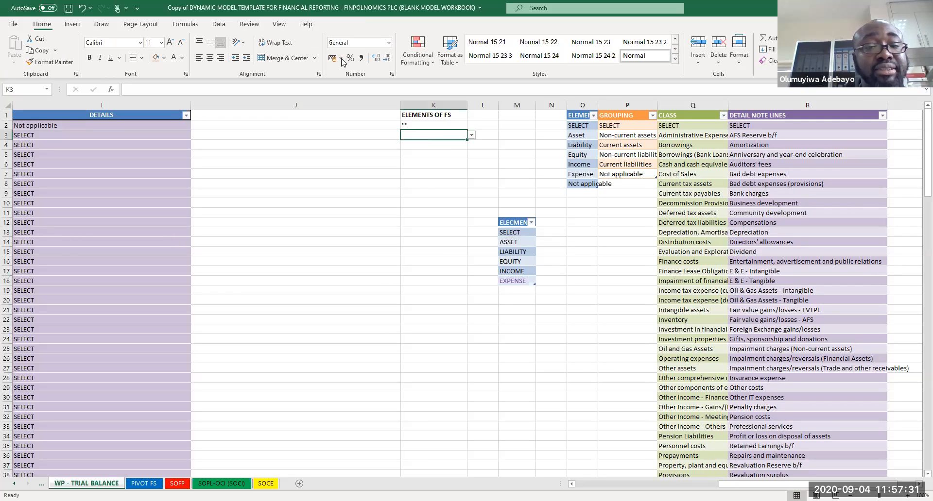
click(219, 26)
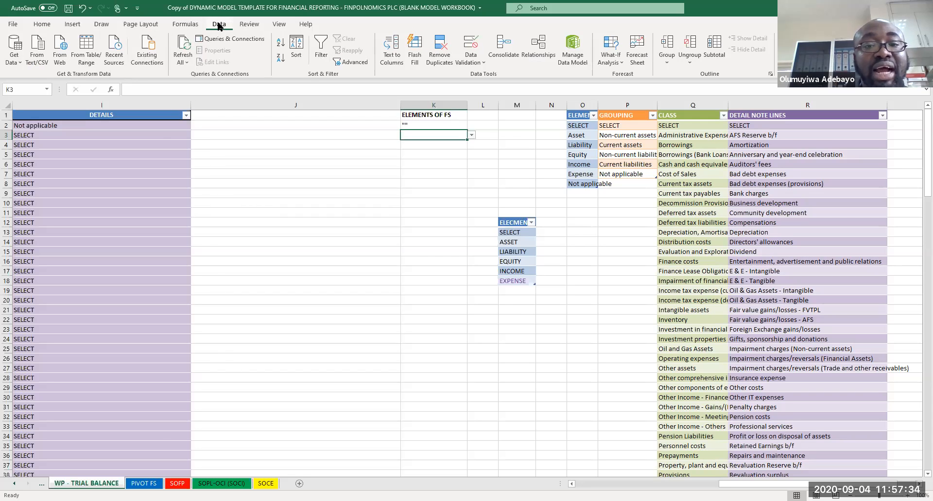
click(251, 25)
click(223, 24)
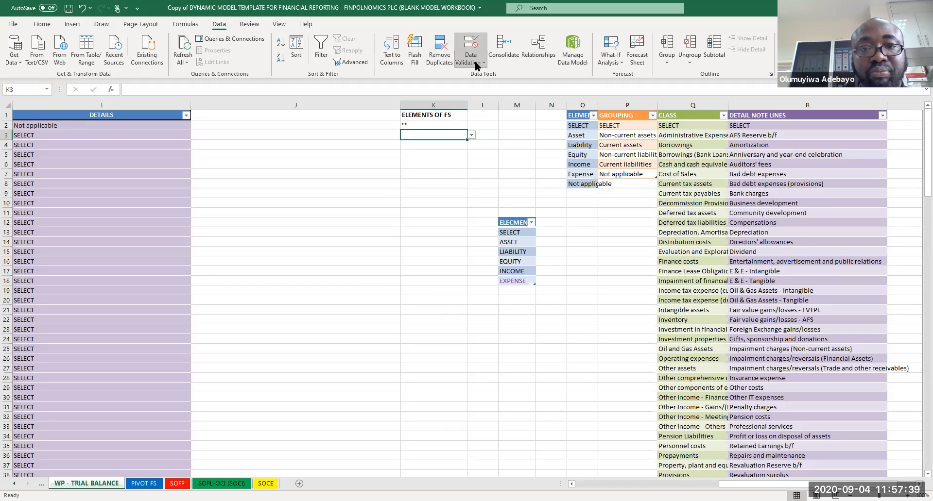
click(474, 60)
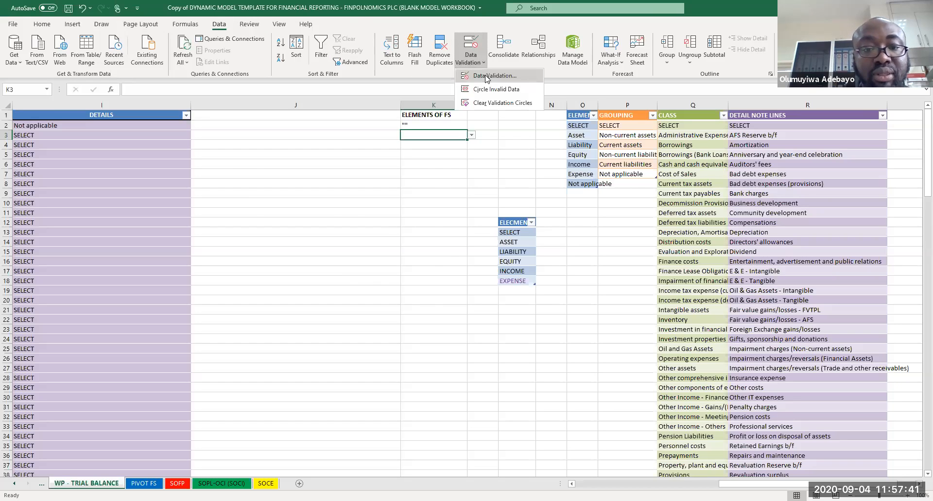
click(487, 77)
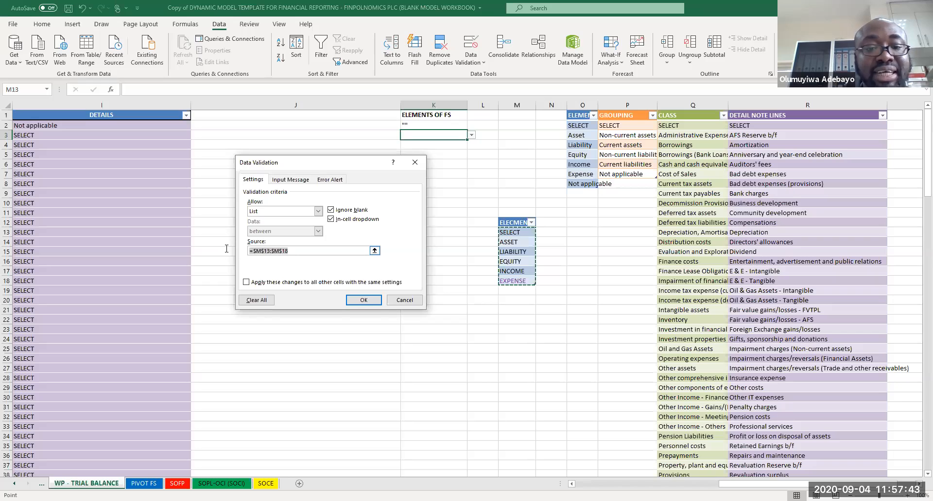
click(516, 220)
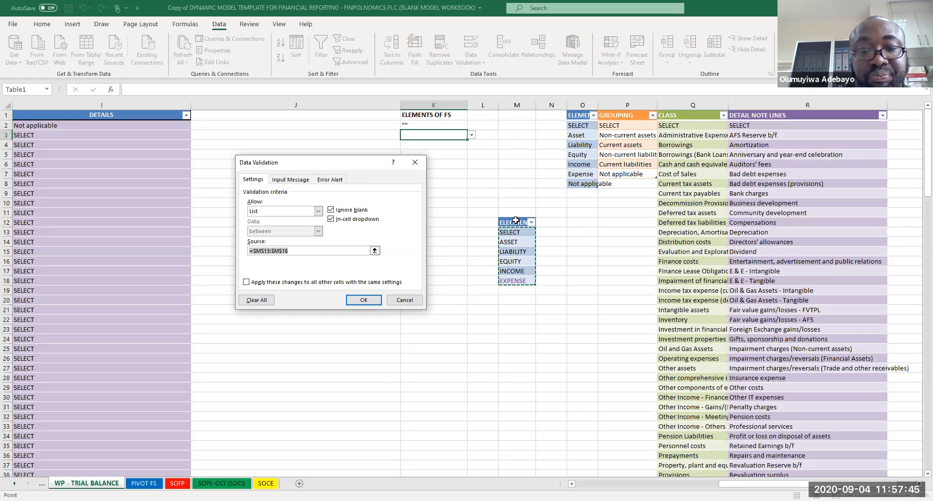
click(515, 232)
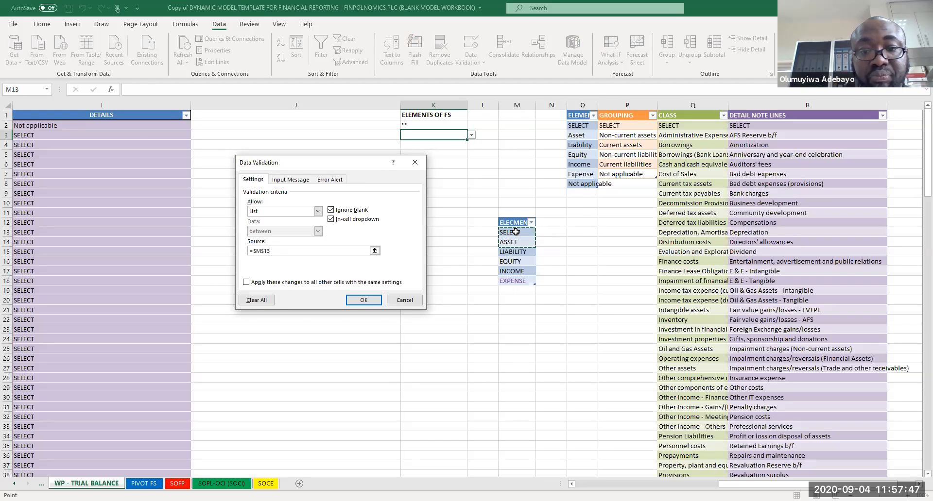
click(363, 301)
Step: Open K3's dropdown to review its items
click(589, 280)
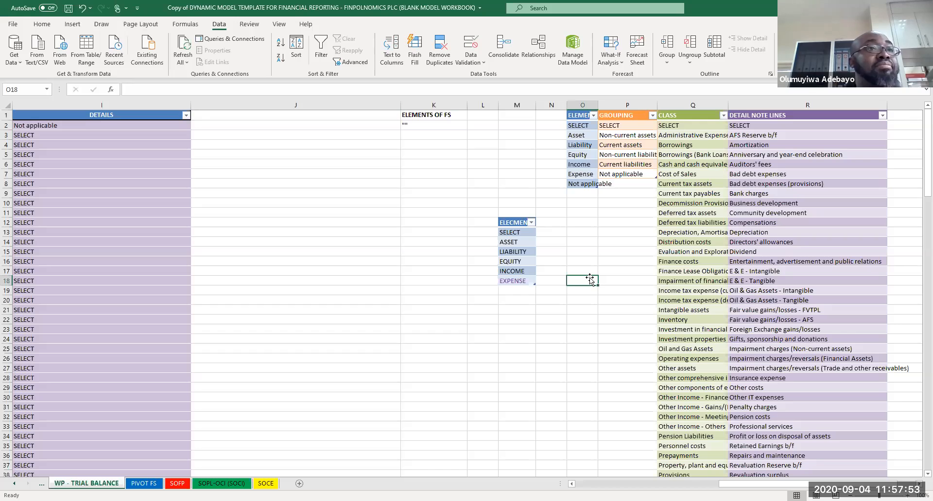
click(449, 137)
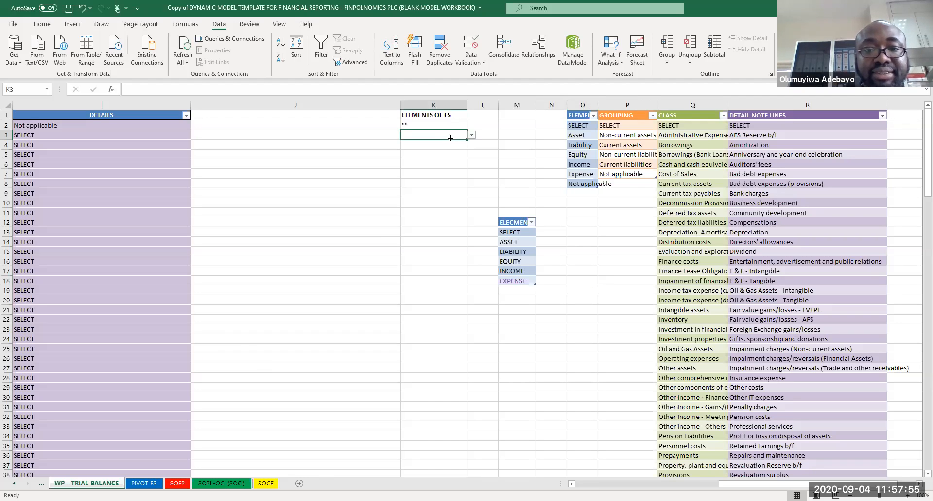
click(471, 135)
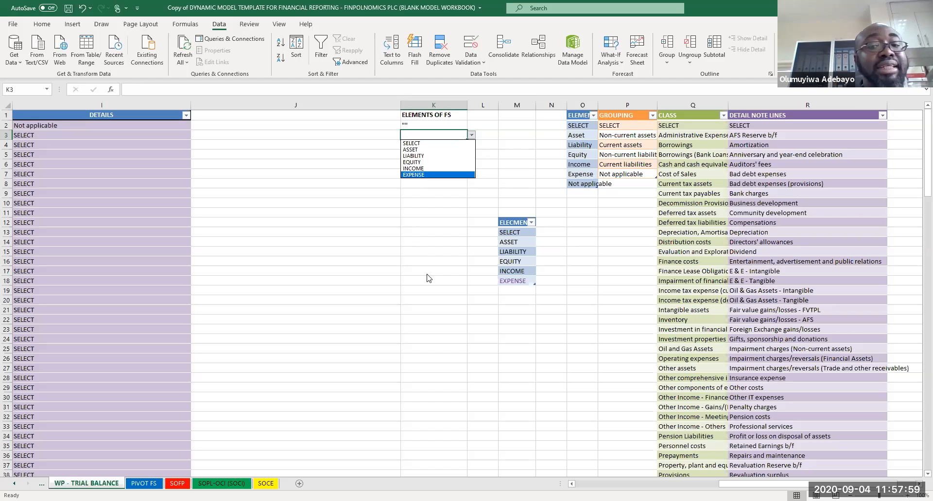
key(Escape)
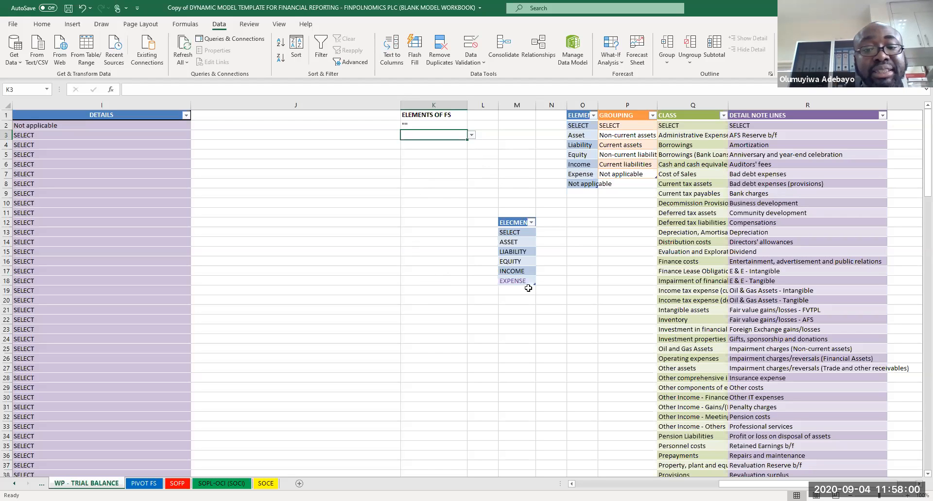
click(471, 135)
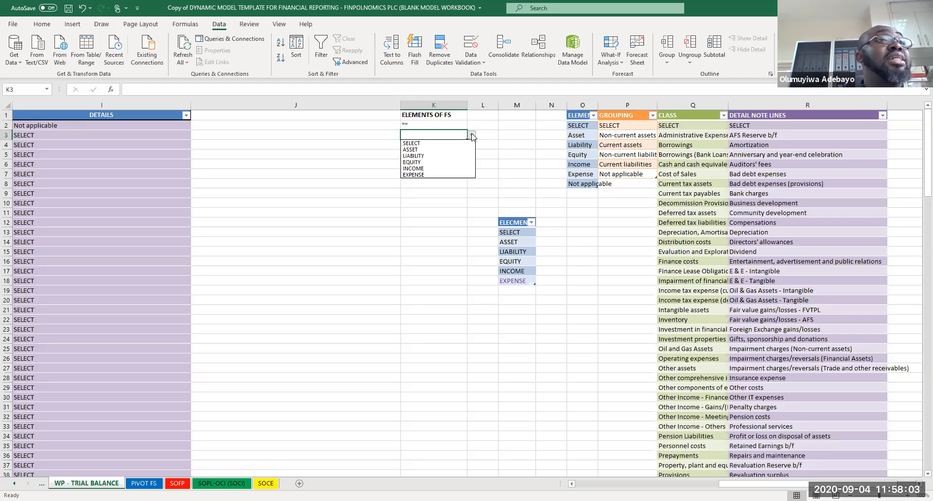
key(Escape)
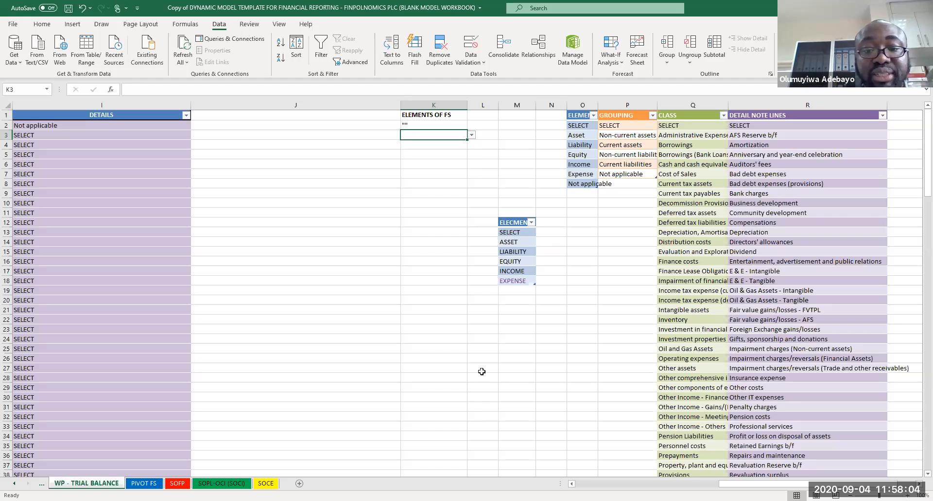
Step: Add FIXED in M19 below EXPENSE to extend the table, and check it in K3's dropdown
click(519, 289)
click(551, 274)
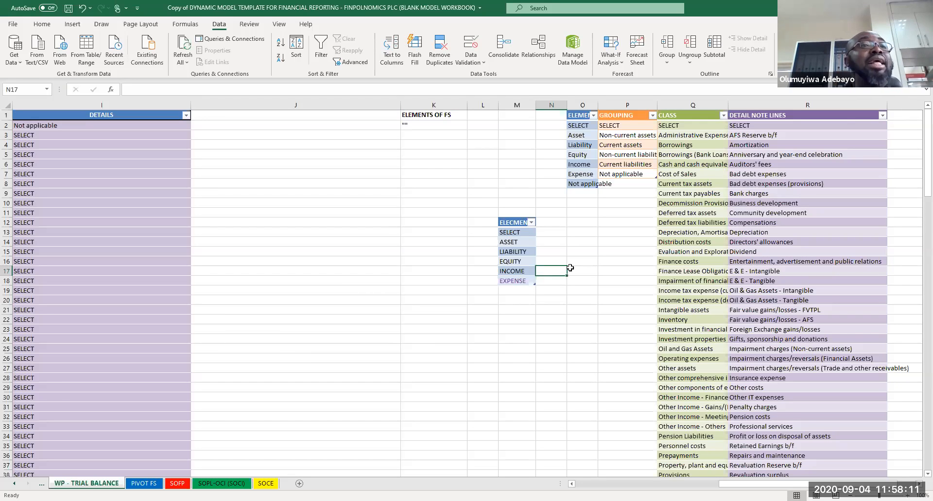
click(519, 291)
text(FIXED)
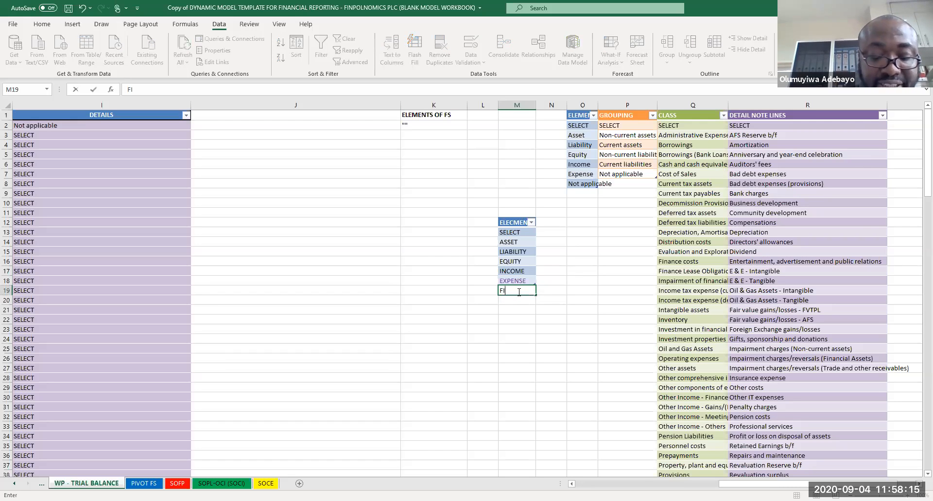
key(Return)
click(531, 339)
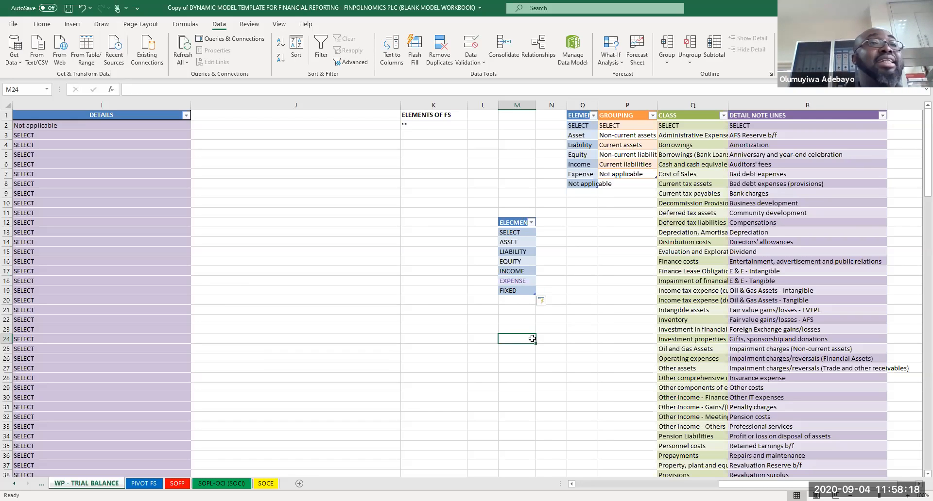
click(423, 136)
click(470, 136)
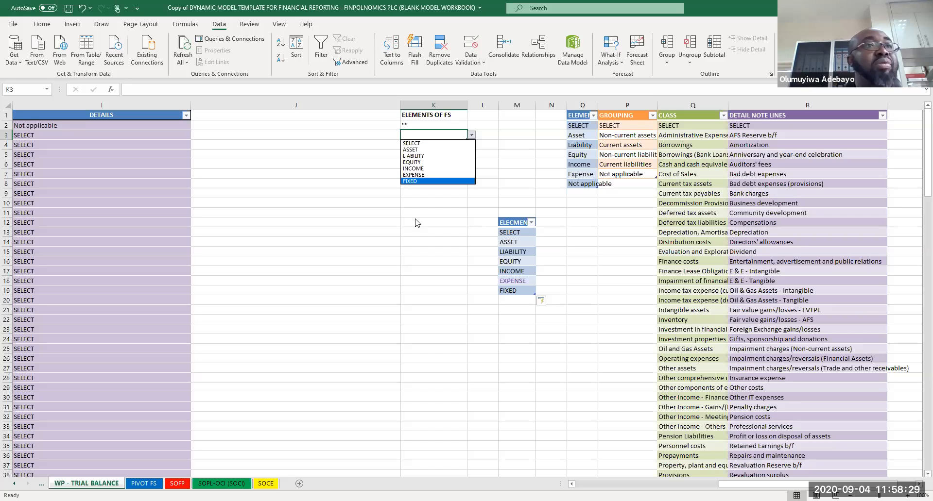
click(508, 300)
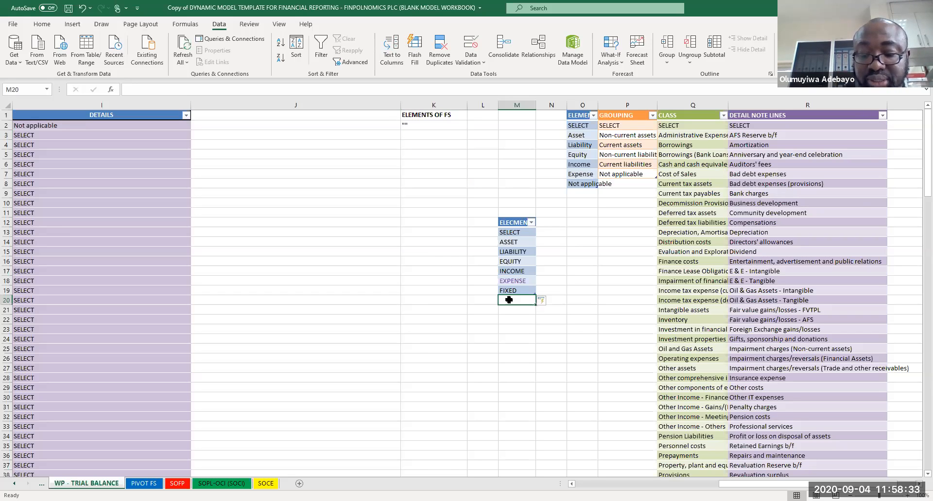
text(Q)
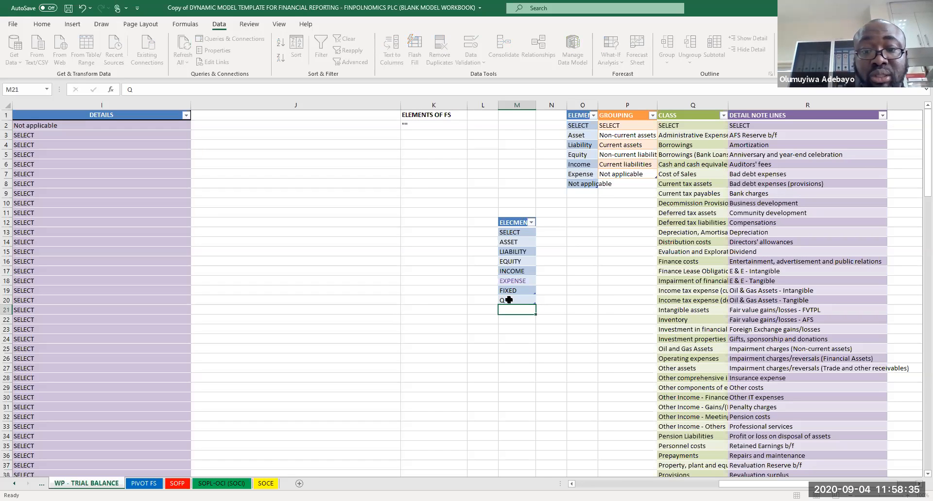
key(BackSpace)
Step: Reopen K3's dropdown to review the list items
click(438, 305)
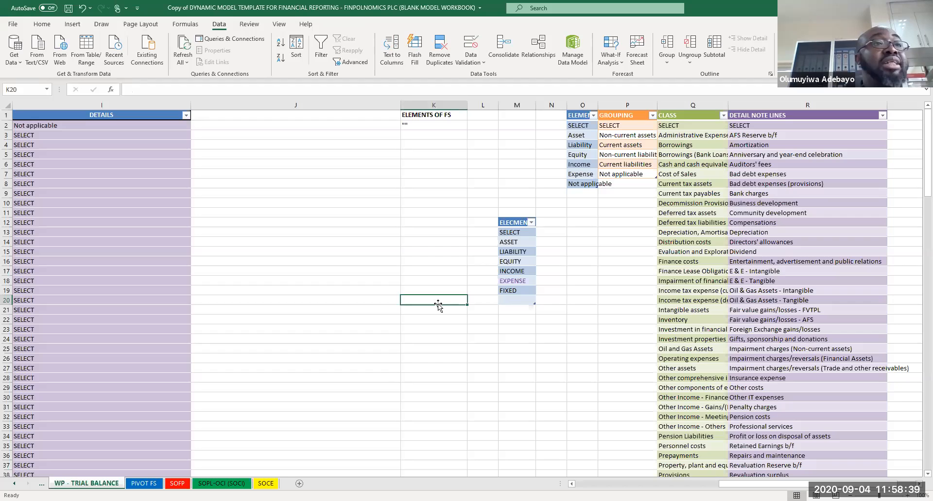
click(445, 136)
click(471, 136)
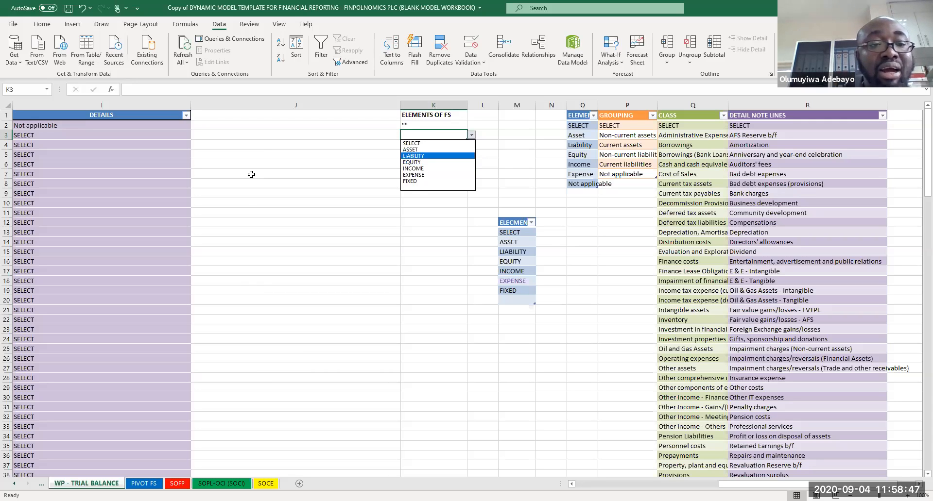
Step: Reset row 2's ELEMENTS, GROUPING, CLASS and DETAILS entries to SELECT by copying row 3's values over them
key(Escape)
key(Left)
key(Left)
key(Left)
key(Left)
key(Left)
key(Left)
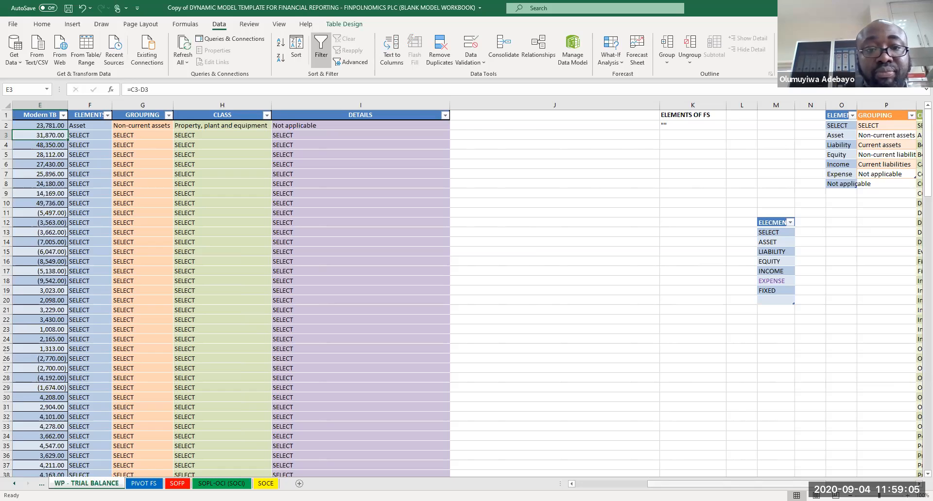
scroll(341, 164, left, 4)
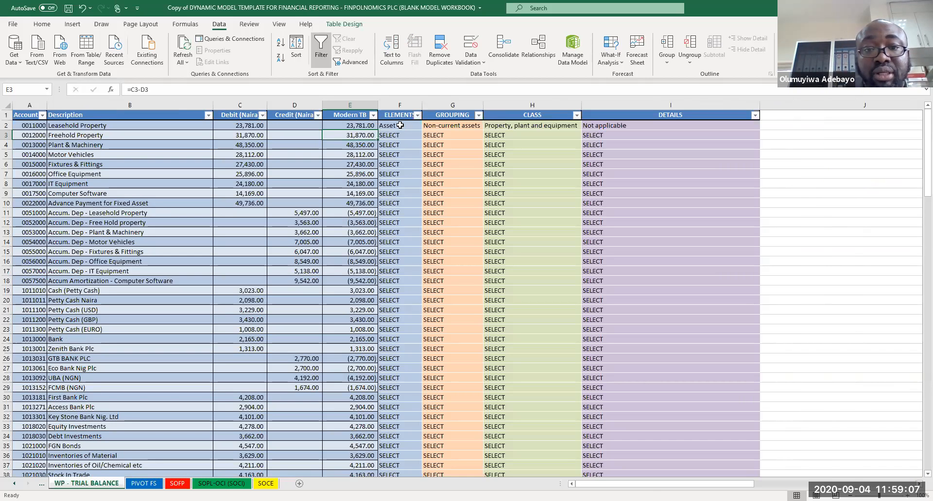
drag(398, 131, 624, 139)
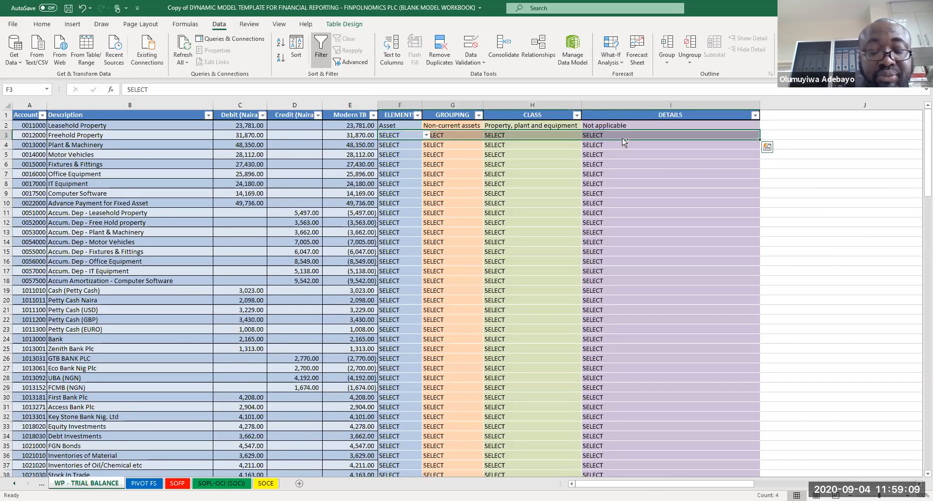
key(ctrl+c)
click(395, 125)
key(ctrl+v)
click(488, 174)
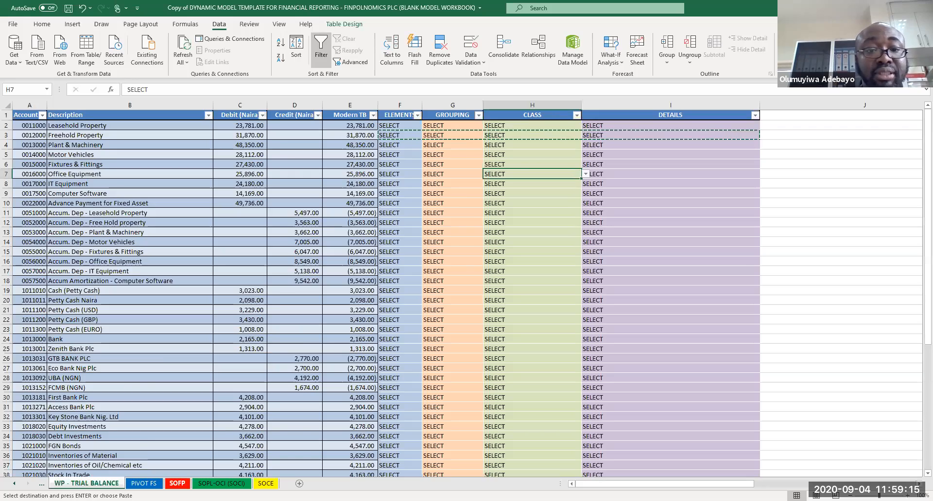
Step: Browse the SOFP, SOCI and SOCE statement sheets and autofit the SOFP sheet's column K to display its date heading
click(177, 483)
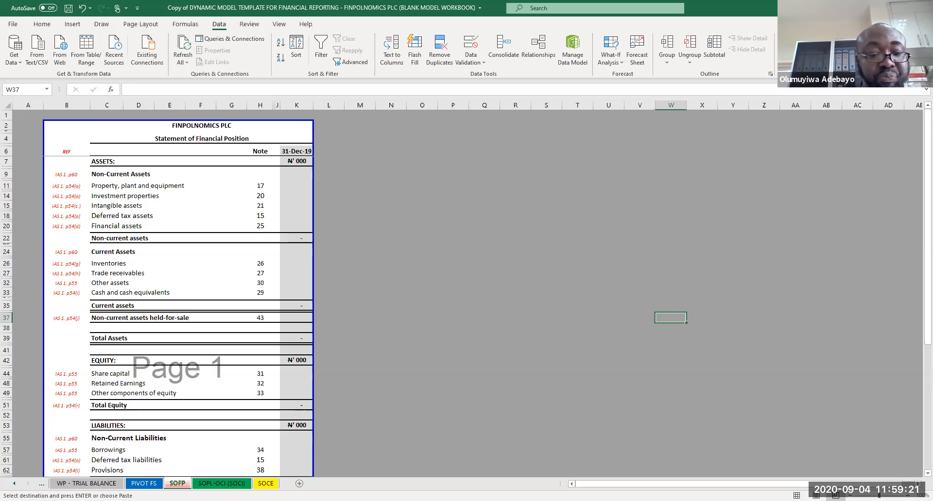
key(ctrl+Page_Down)
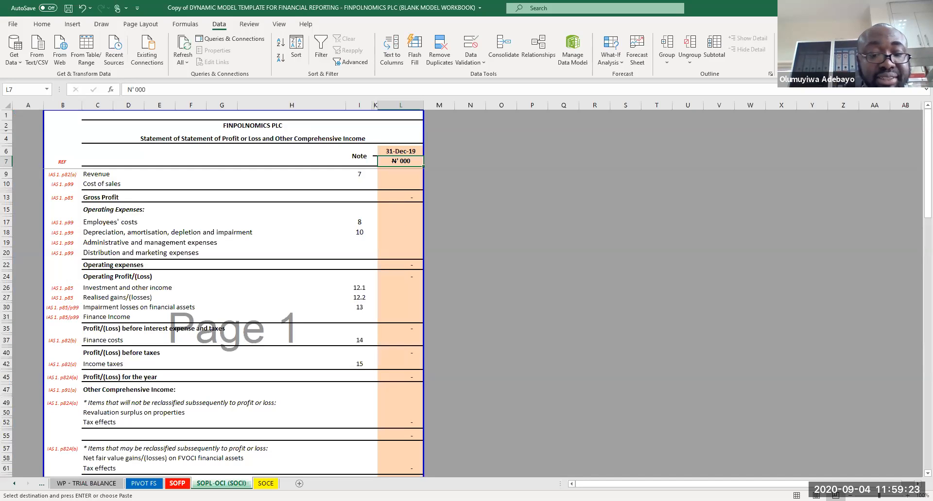
click(266, 484)
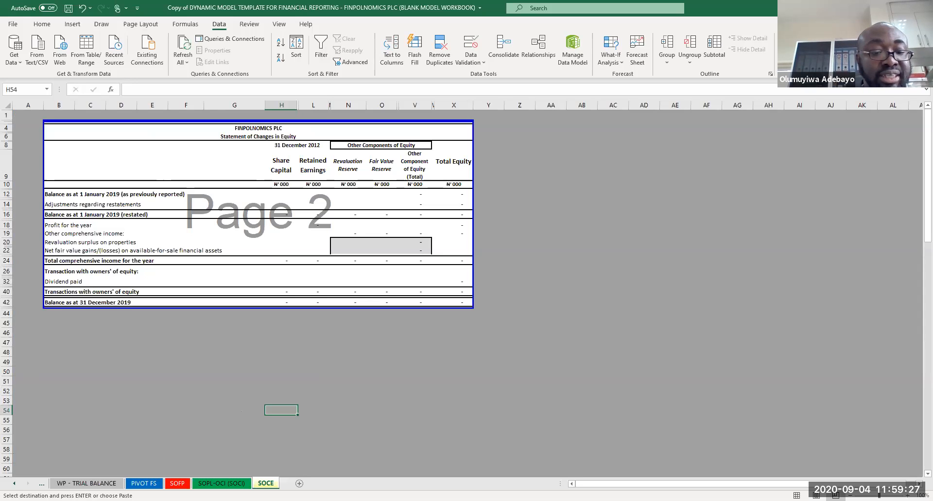
click(177, 483)
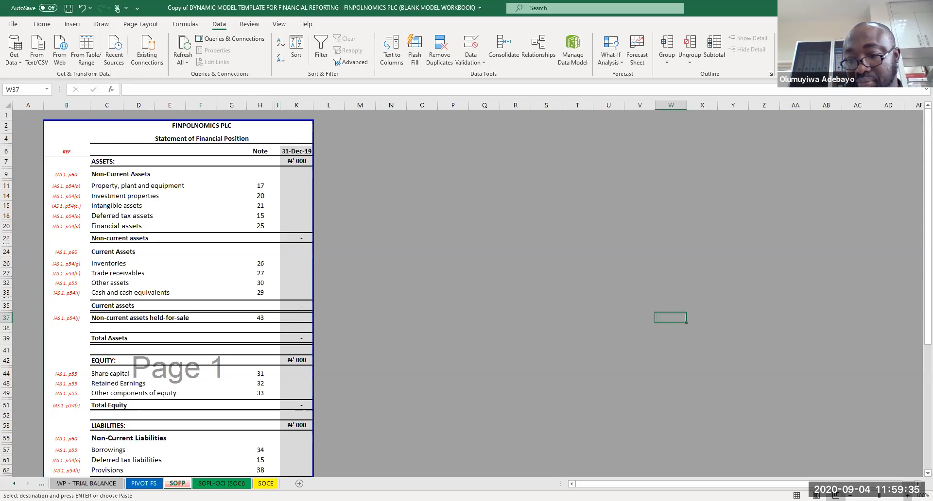
scroll(539, 362, up, 2)
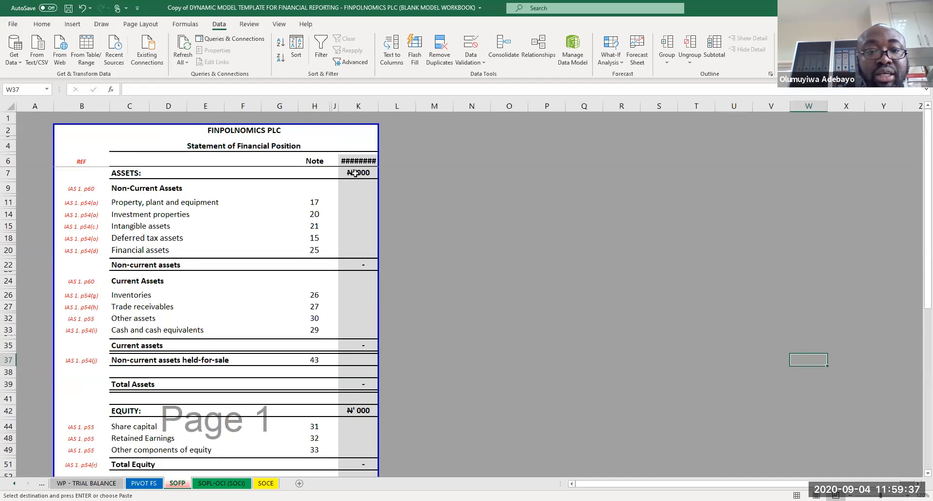
double_click(380, 107)
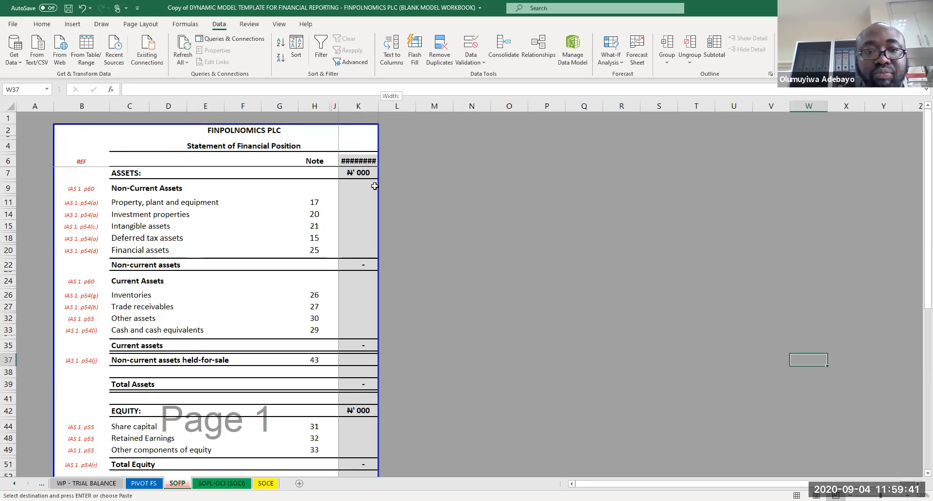
Step: Inspect the GETPIVOTDATA formulas in the SOFP's column K amount cells and return to the WP - TRIAL BALANCE sheet
click(371, 202)
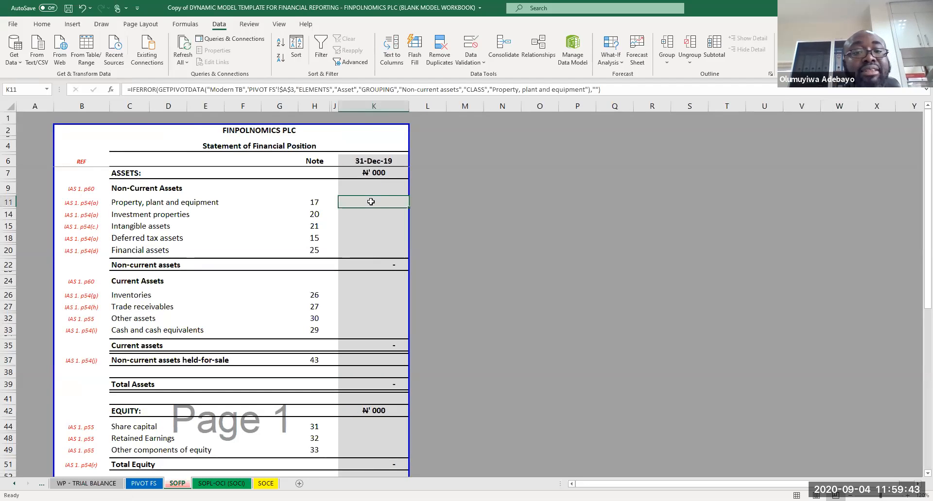
double_click(371, 202)
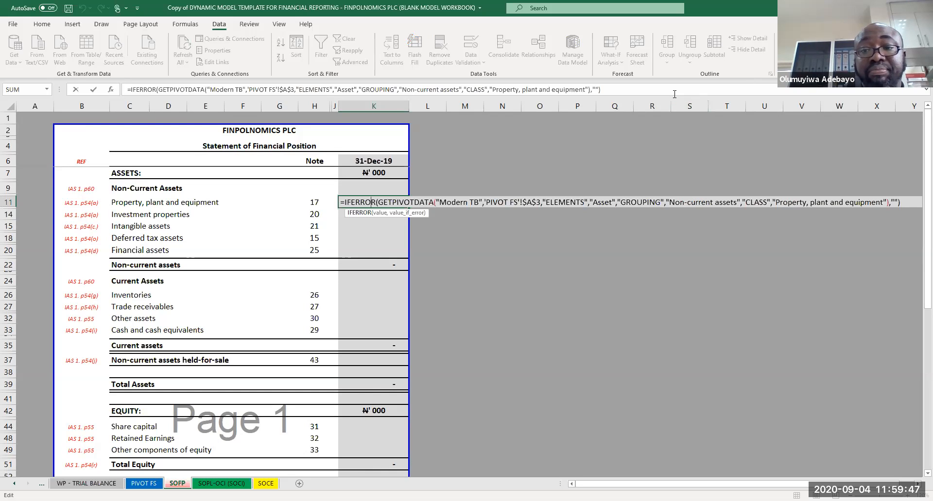
drag(675, 94, 677, 106)
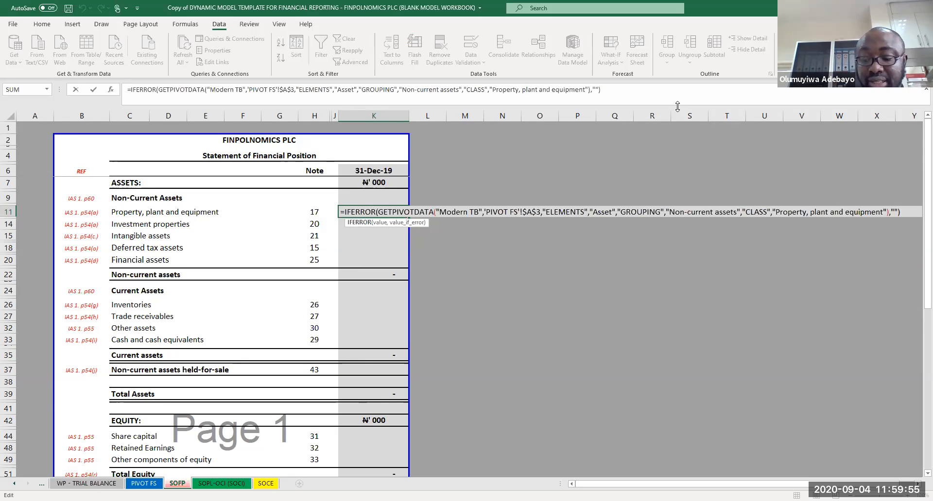
key(Return)
key(Down)
key(Down)
key(Down)
key(Down)
key(Down)
key(Down)
key(Down)
key(Down)
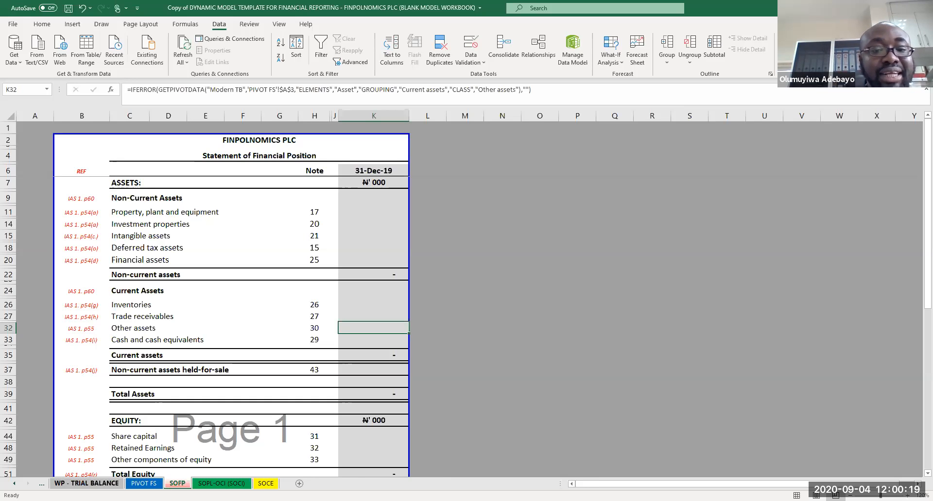
click(86, 483)
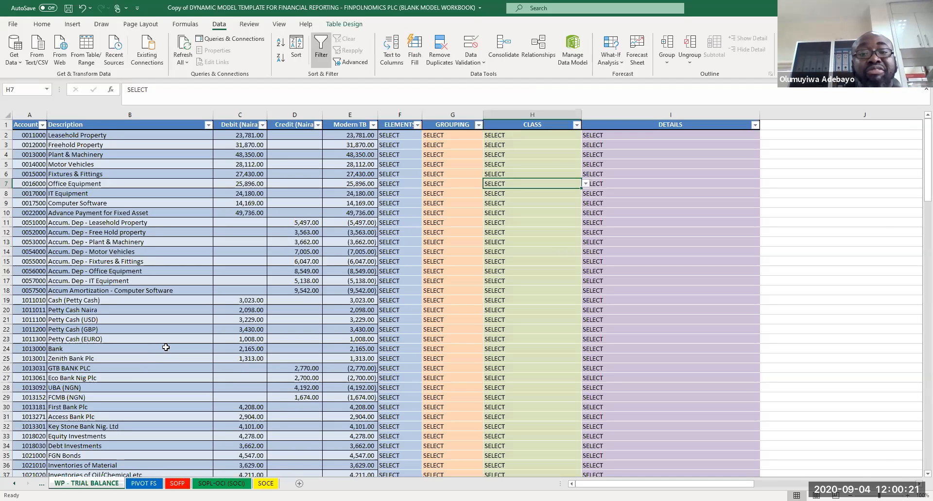
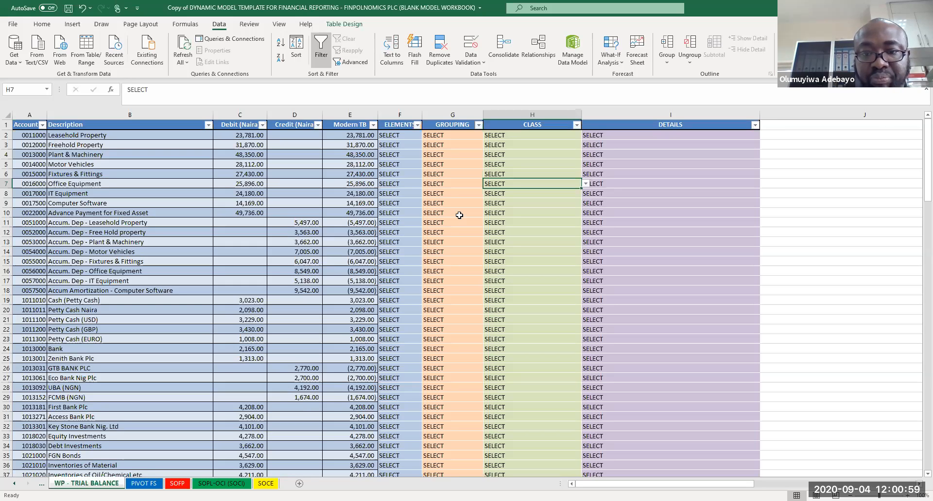
Step: Switch to the completed workbook and copy the ELEMENTS, GROUPING, CLASS and DETAILS entries from F2 down to row 152
key(alt+Tab)
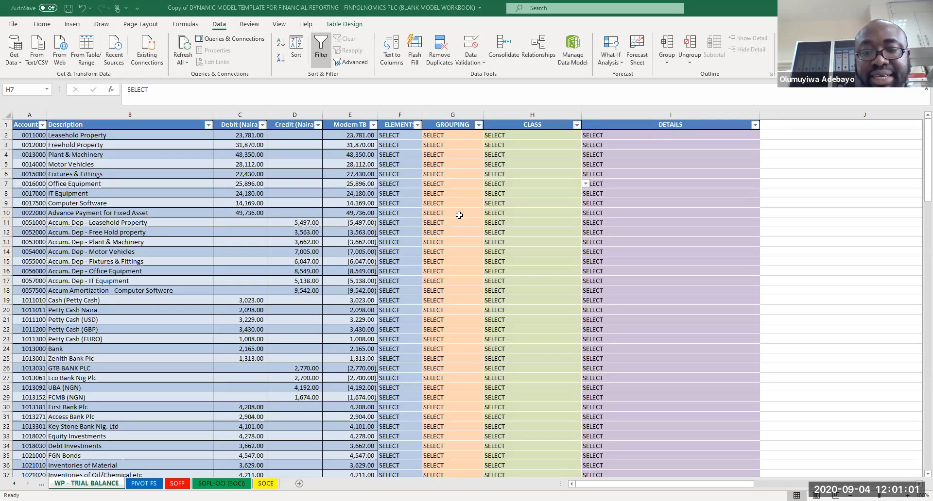
click(548, 417)
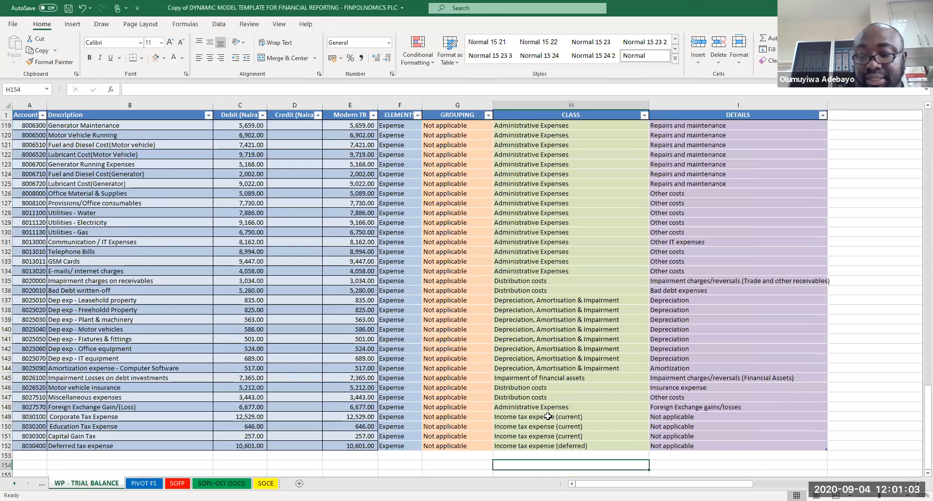
key(Page_Up)
key(Page_Up)
key(Page_Up)
key(Page_Up)
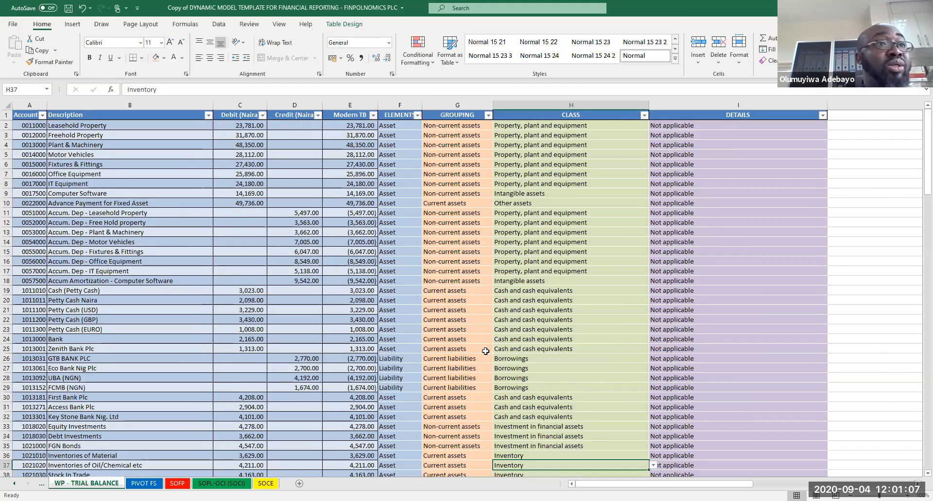
click(401, 125)
shift+click(608, 356)
drag(649, 362, 657, 478)
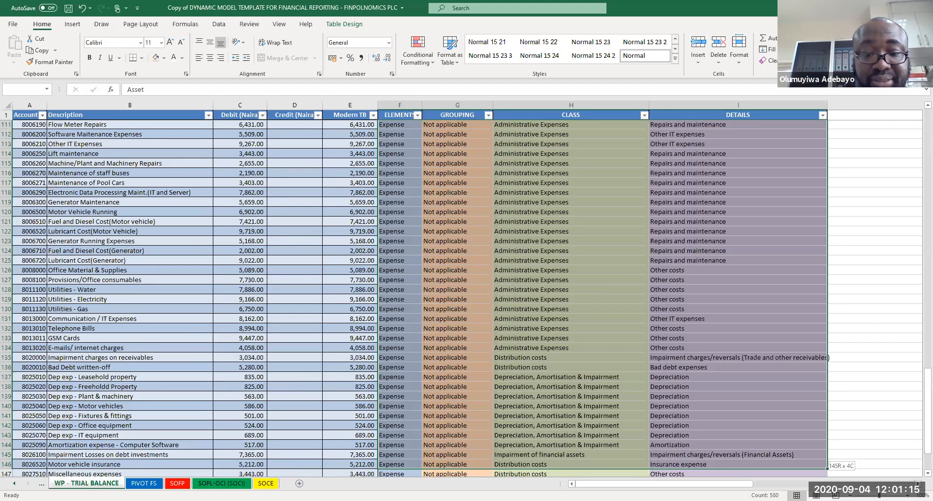
key(ctrl+shift+Down)
key(ctrl+c)
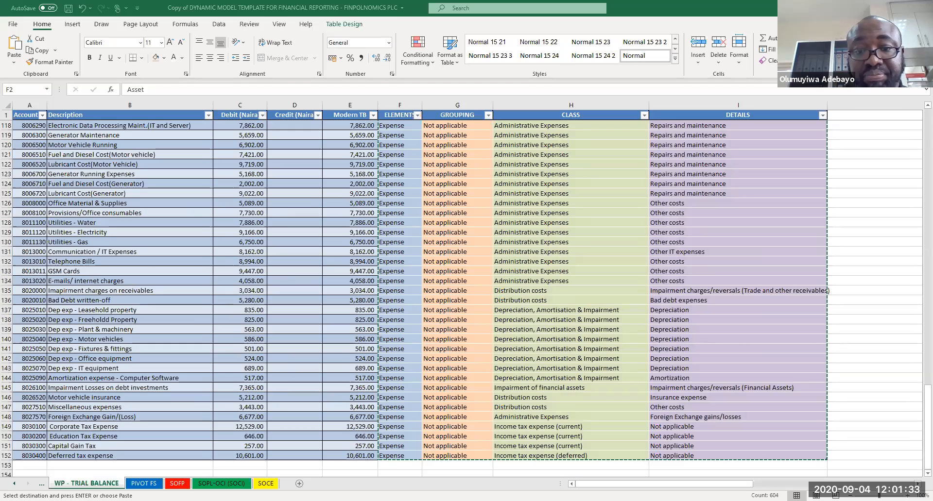
Step: Paste the copied classifications as values into F2 of the blank model's trial balance and review the filled rows
key(alt+Tab)
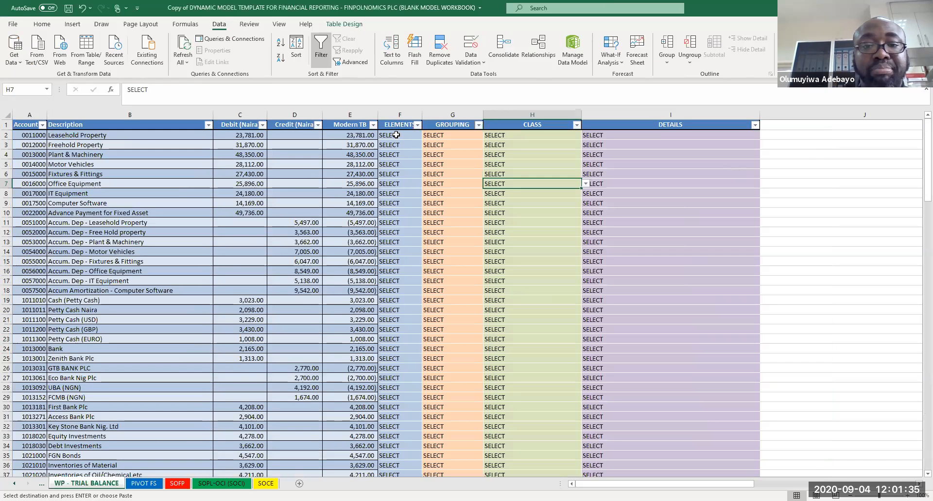
click(396, 135)
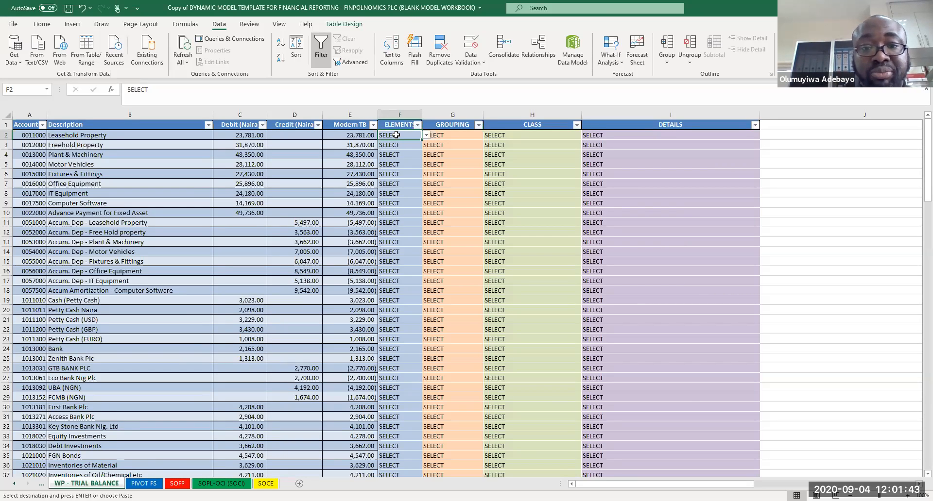
right_click(396, 136)
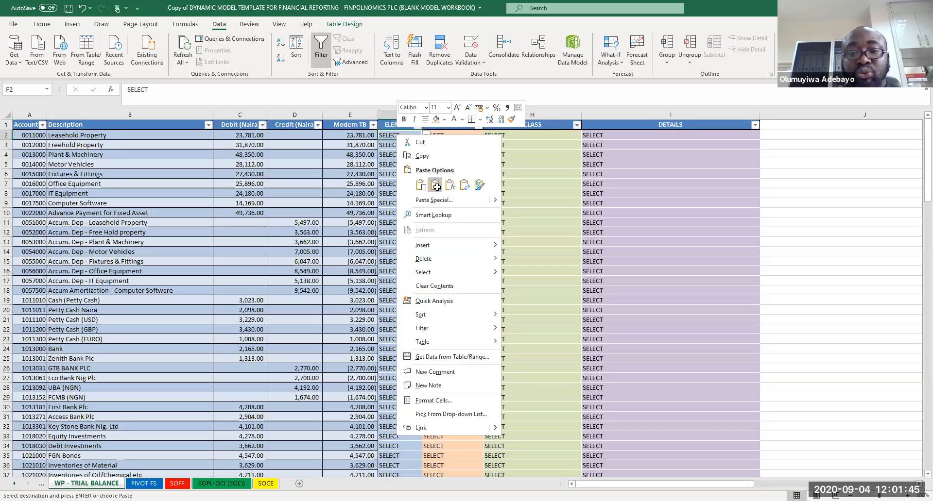
click(436, 185)
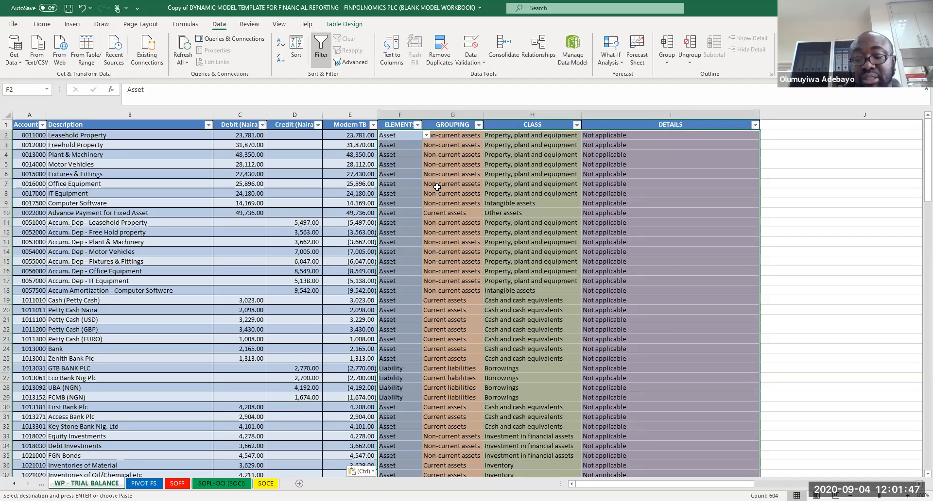
key(Page_Down)
key(Page_Down)
key(Page_Down)
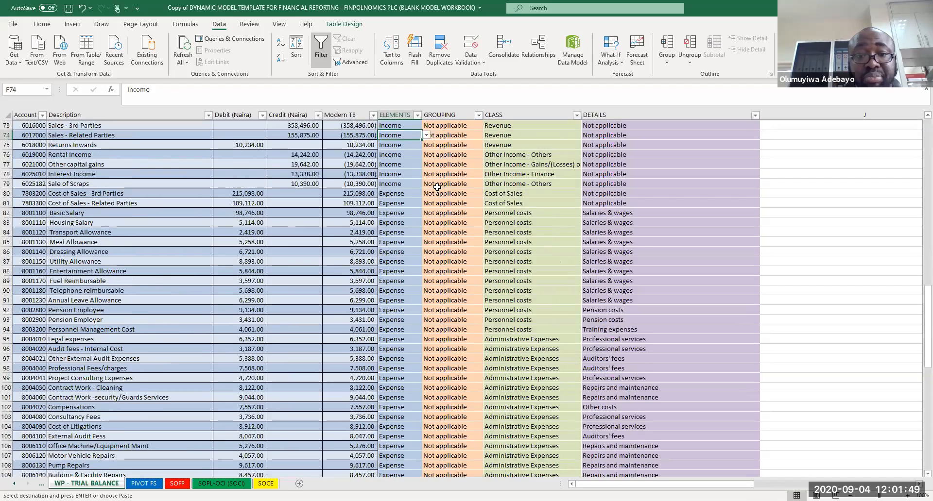
key(Page_Down)
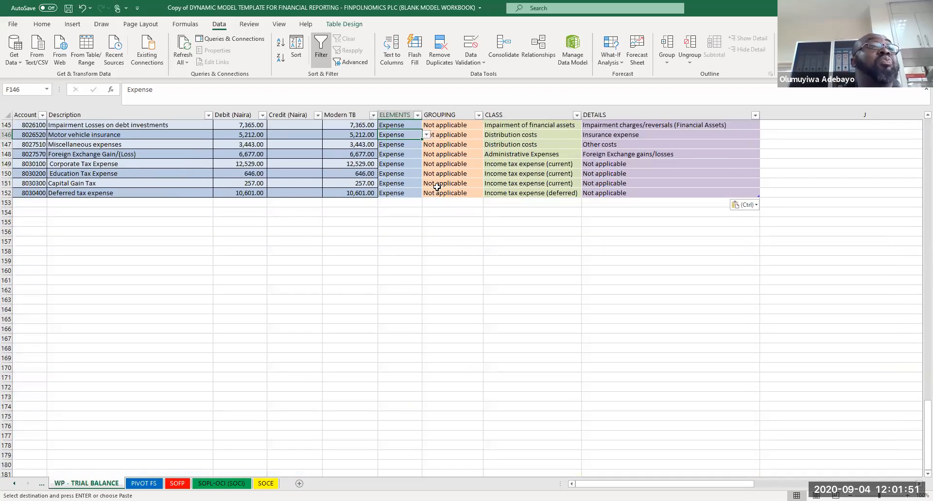
key(Page_Up)
key(Page_Up)
key(Page_Up)
key(Page_Up)
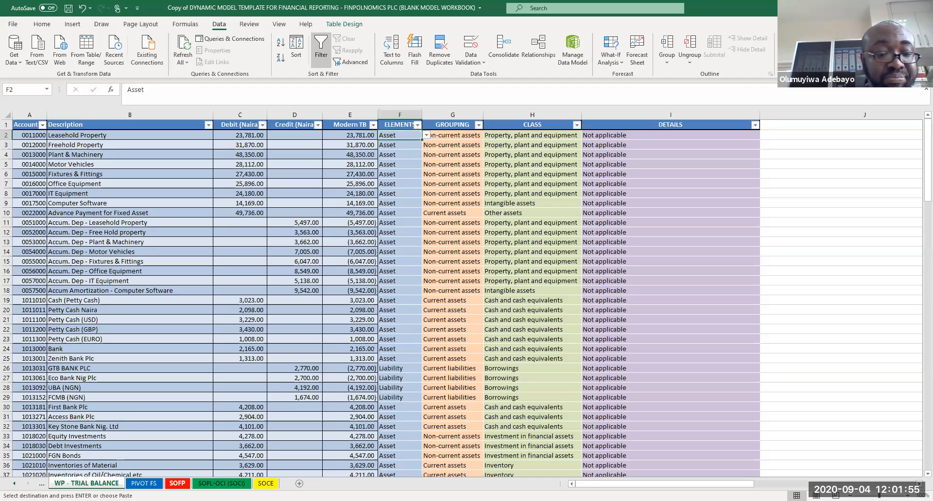
Step: Refresh all data so the PIVOT FS pivot table picks up the new classifications
click(177, 483)
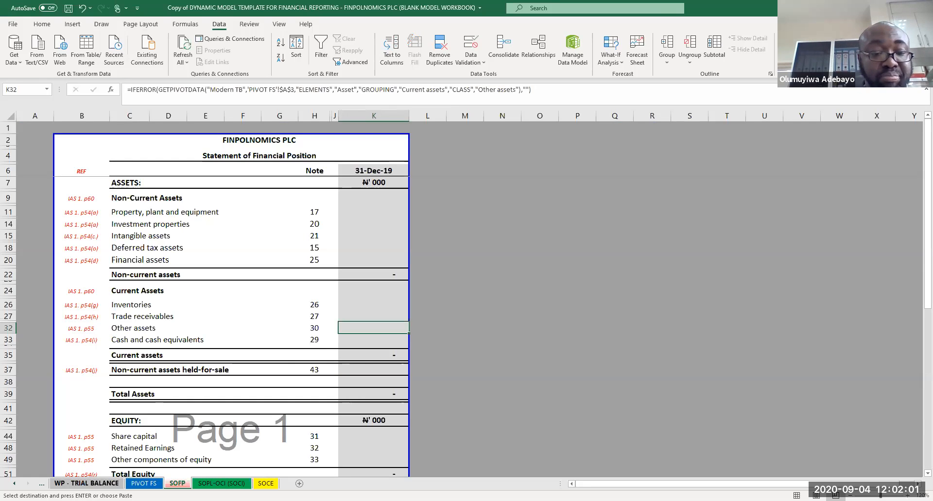
click(144, 484)
click(288, 251)
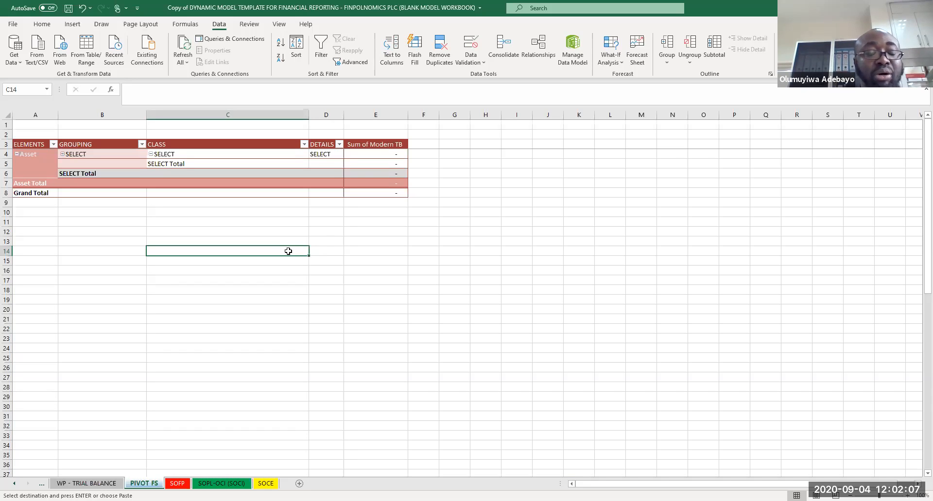
click(548, 115)
click(582, 168)
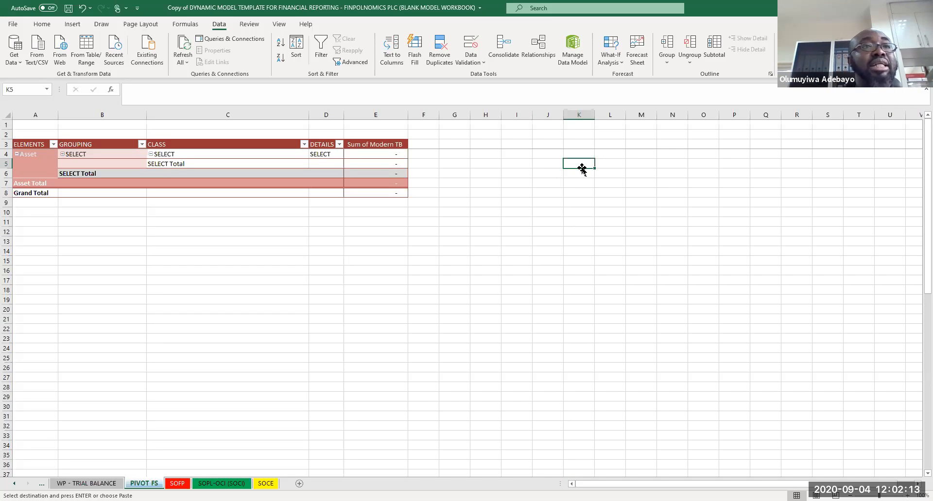
click(182, 49)
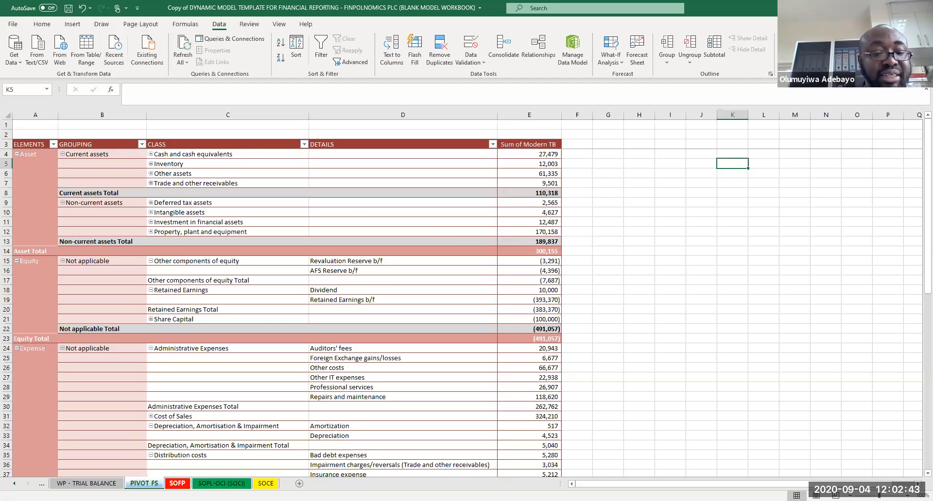
Step: Review the refreshed SOFP asset amounts and their GETPIVOTDATA formulas in column K
click(177, 484)
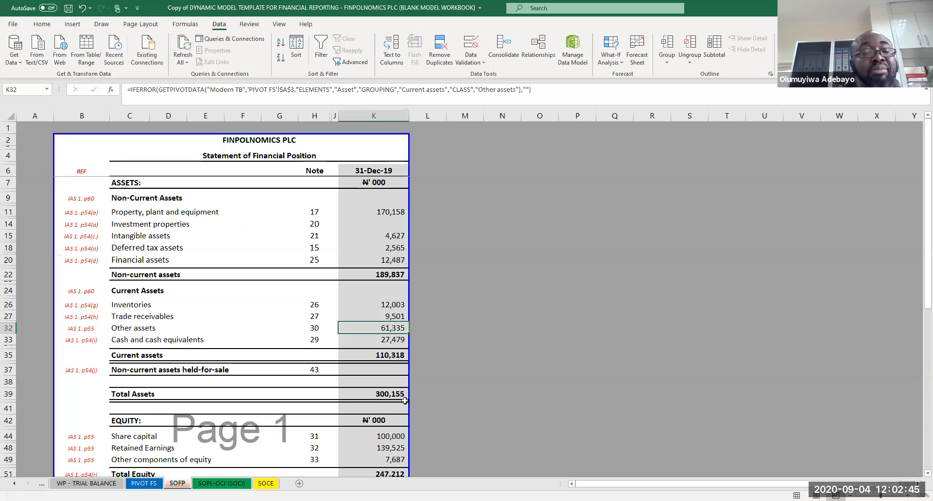
click(464, 370)
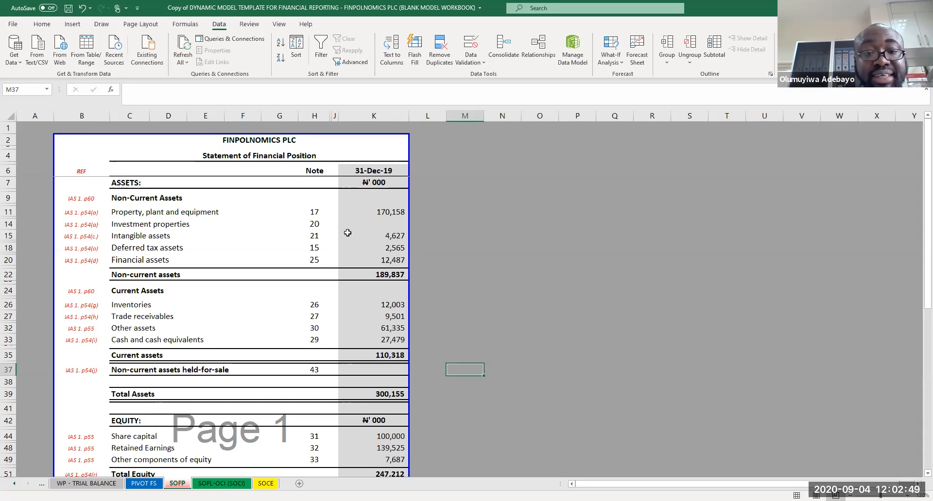
click(373, 212)
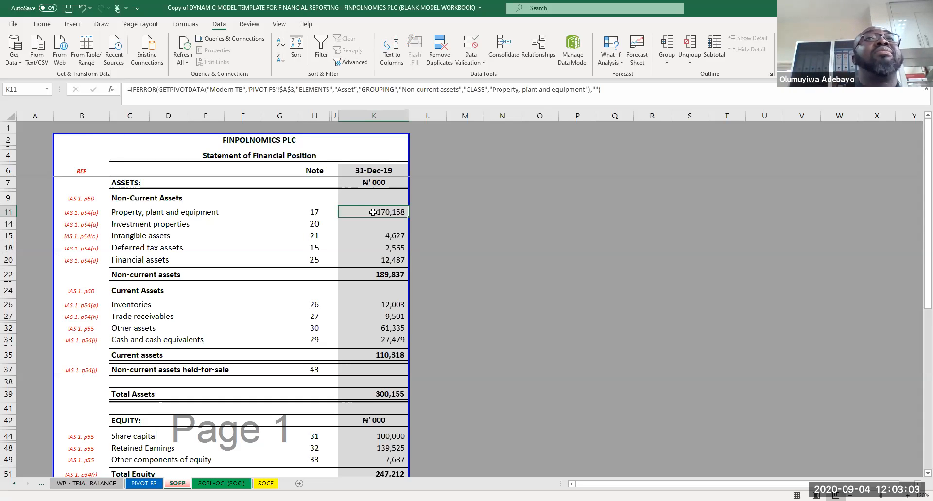
key(Down)
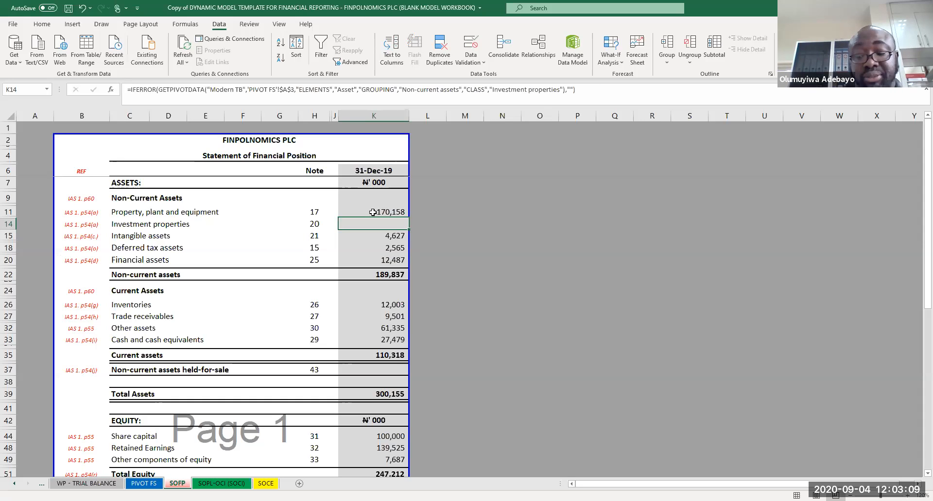
key(Down)
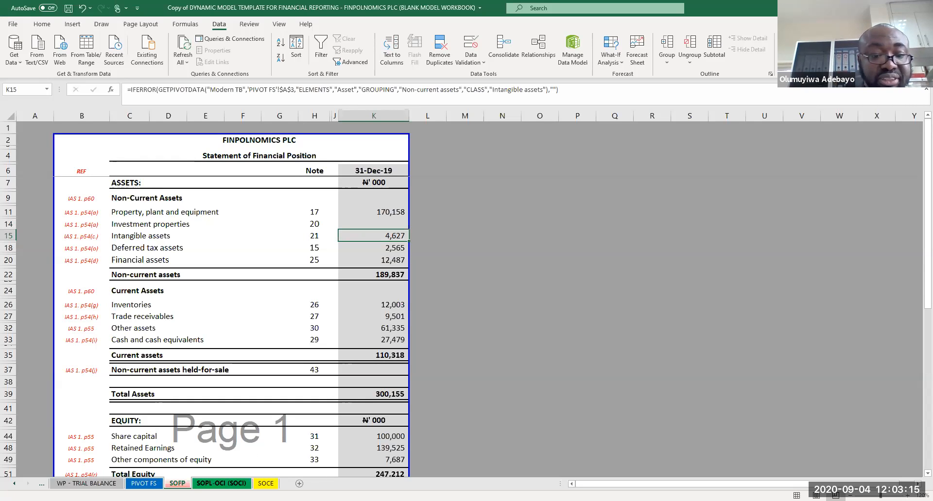
Step: Review the SOCI amounts and formulas in column L, then the SOCE sheet
click(222, 484)
click(406, 183)
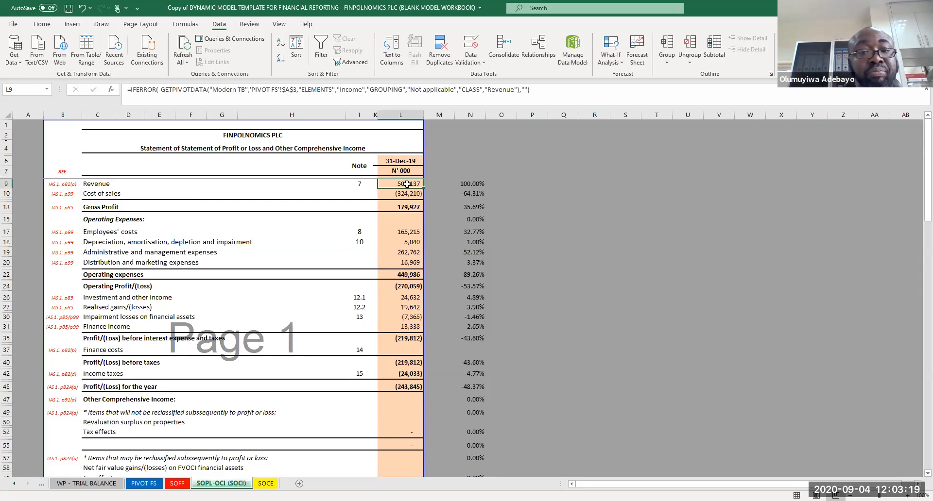
key(Down)
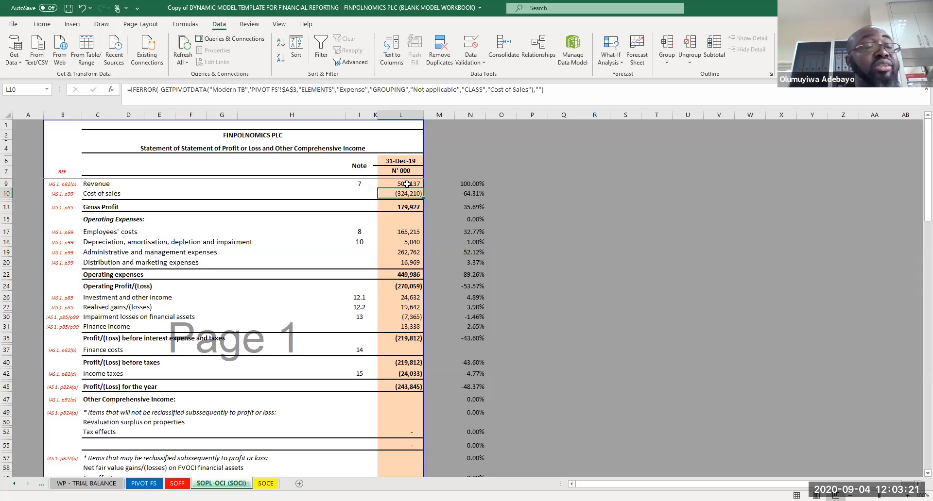
key(Down)
key(Down)
key(Down)
key(Down)
key(Down)
key(Down)
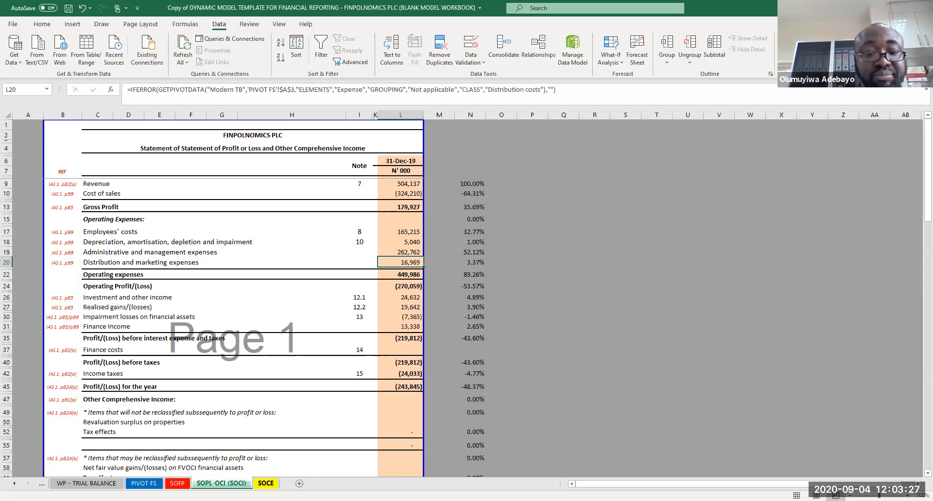
click(268, 484)
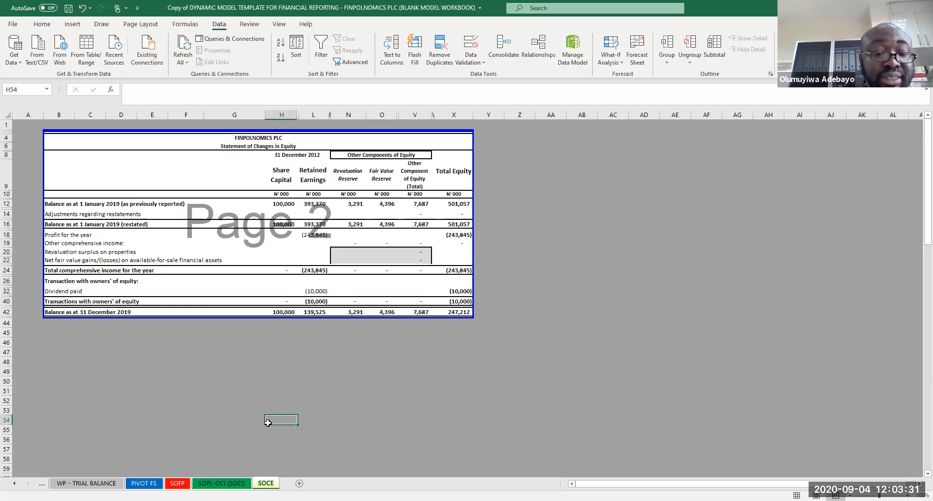
Step: Review the SOFP liabilities, equity and totals sections
click(177, 484)
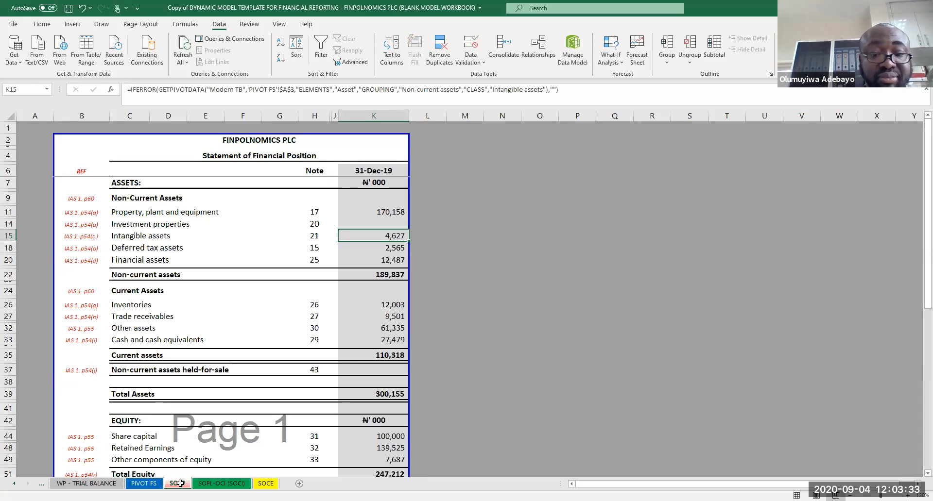
click(427, 381)
scroll(427, 381, down, 12)
scroll(427, 381, down, 2)
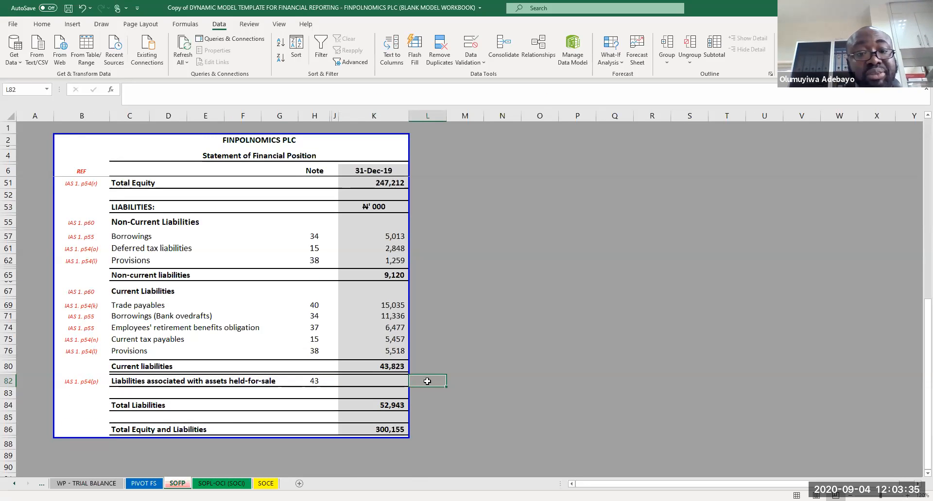
key(Page_Up)
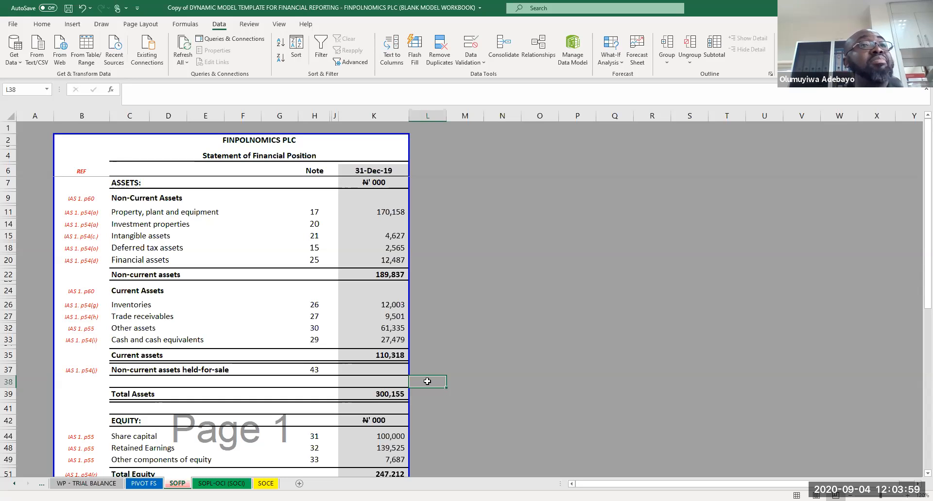
click(452, 352)
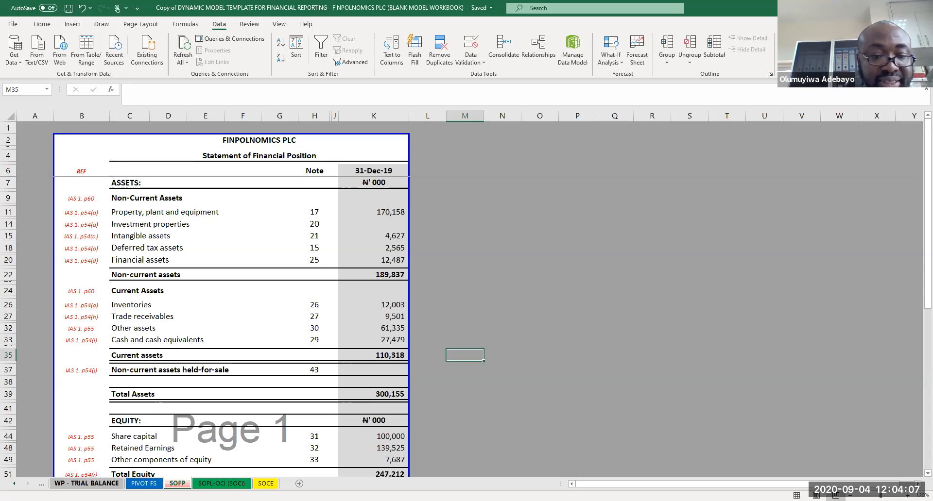
Step: Insert a pivot table from the trial balance table onto a new worksheet
click(87, 484)
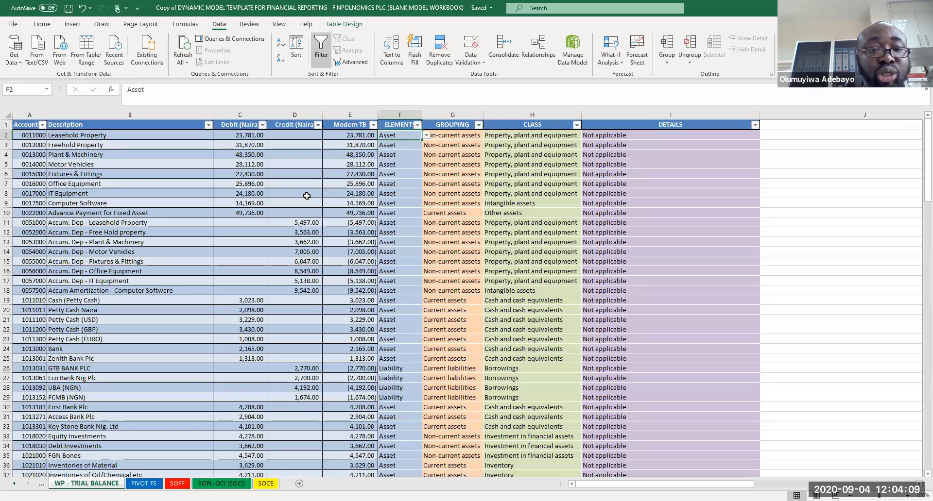
click(307, 194)
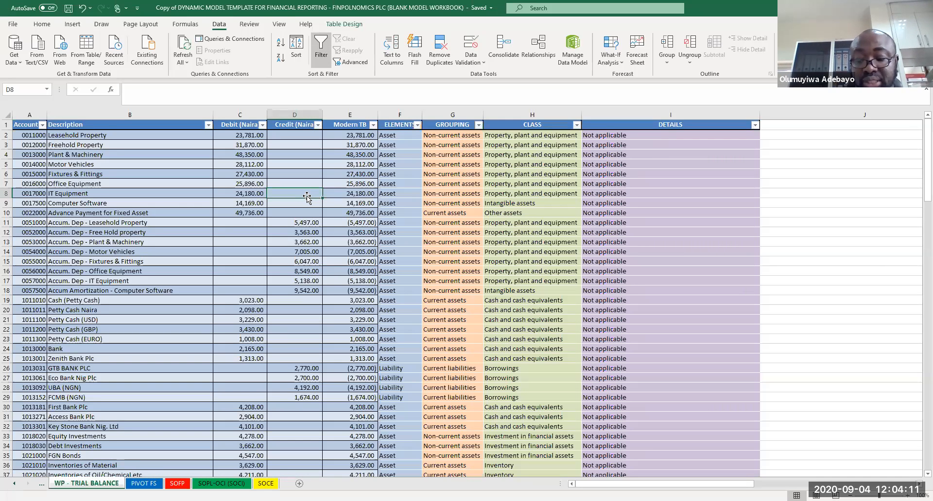
key(Left)
key(Left)
key(Left)
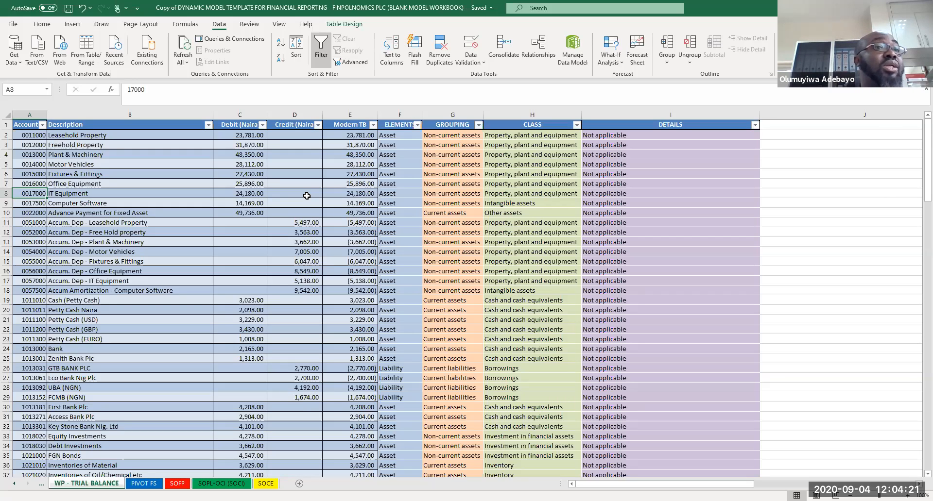
click(24, 126)
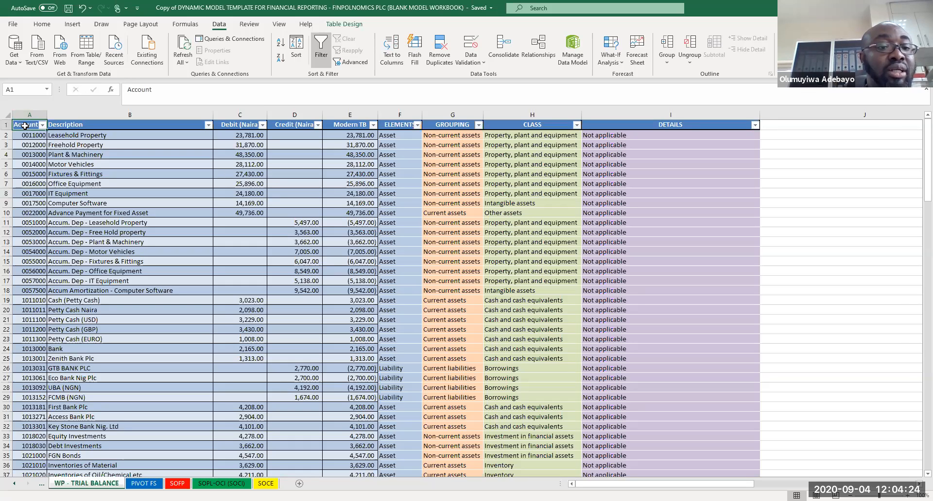
click(73, 25)
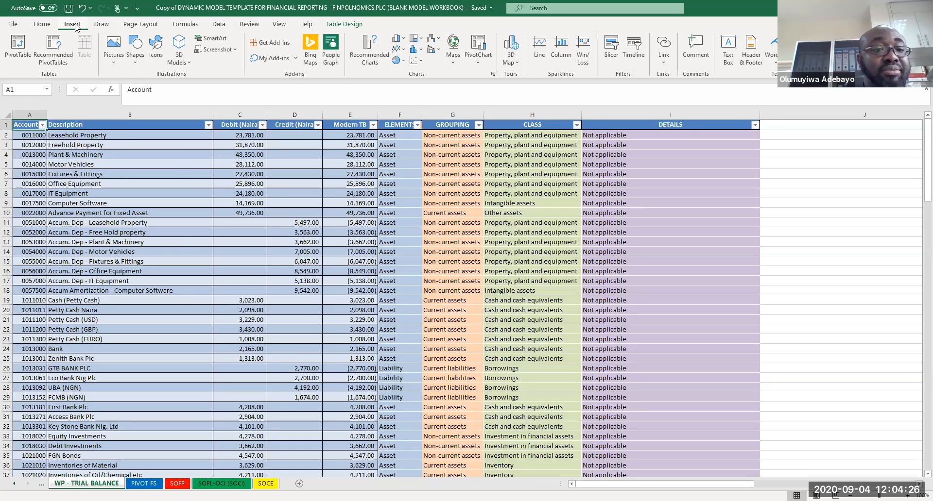
click(16, 54)
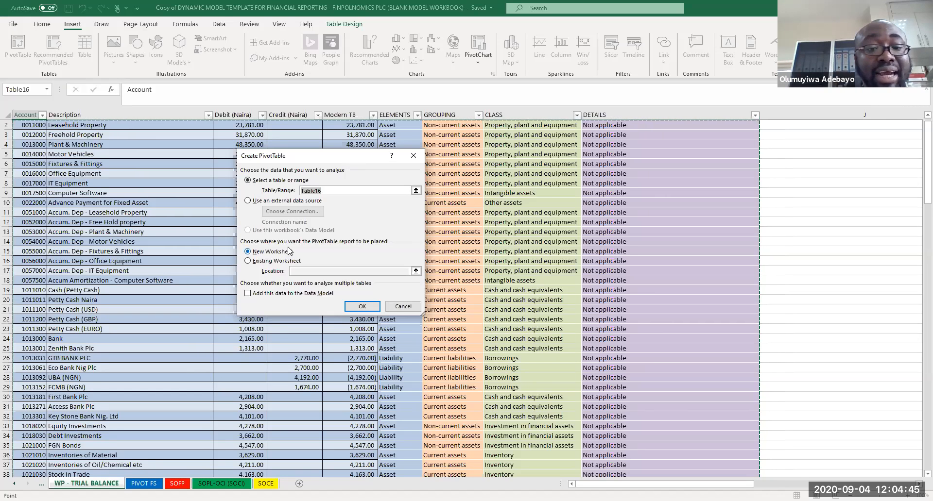
click(367, 309)
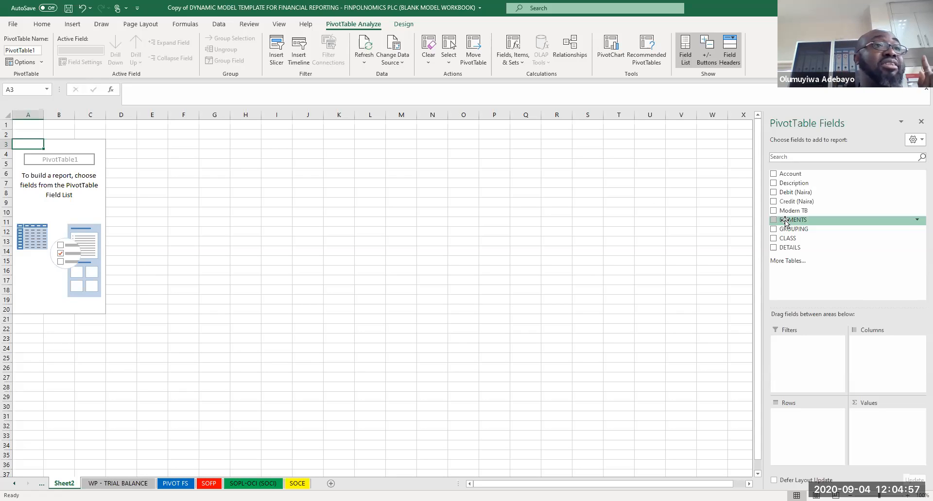
Step: Put ELEMENTS in the pivot rows and sum Modern TB as the values
drag(785, 221, 794, 416)
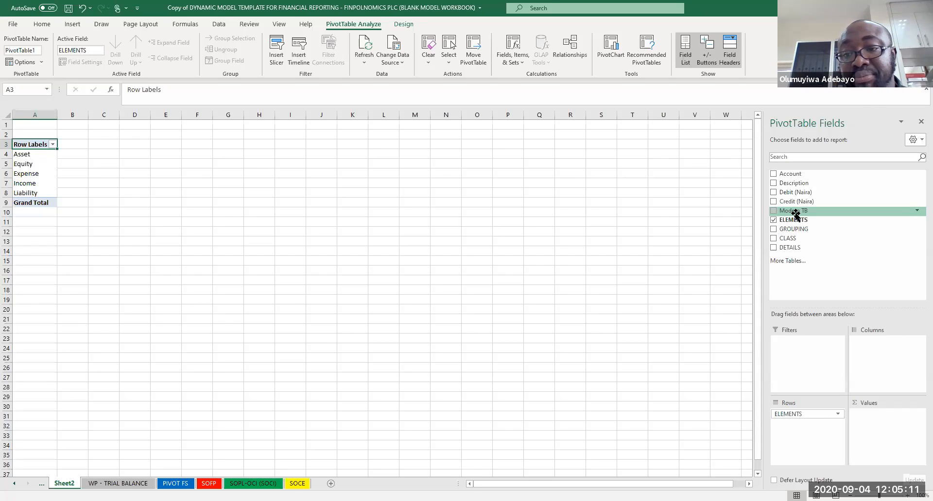
drag(796, 211, 881, 426)
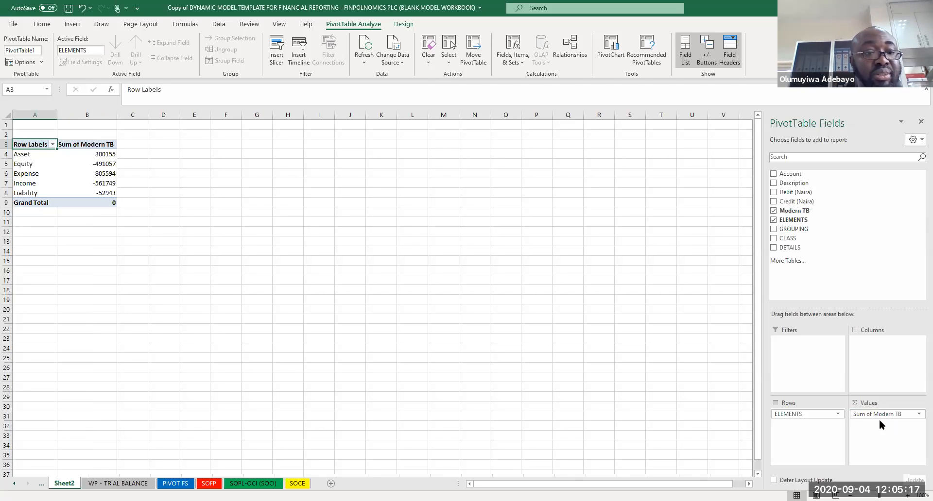
Step: Apply comma style to the Sum of Modern TB column and save the workbook
click(99, 114)
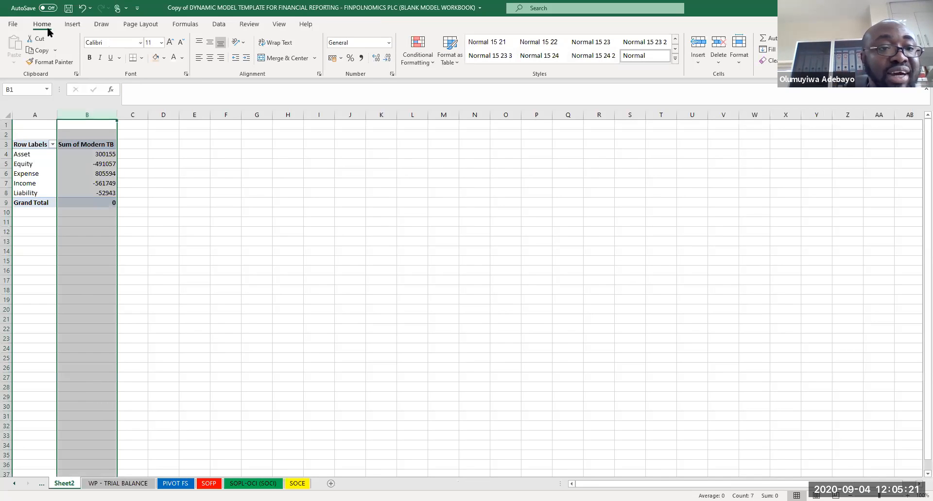
click(361, 57)
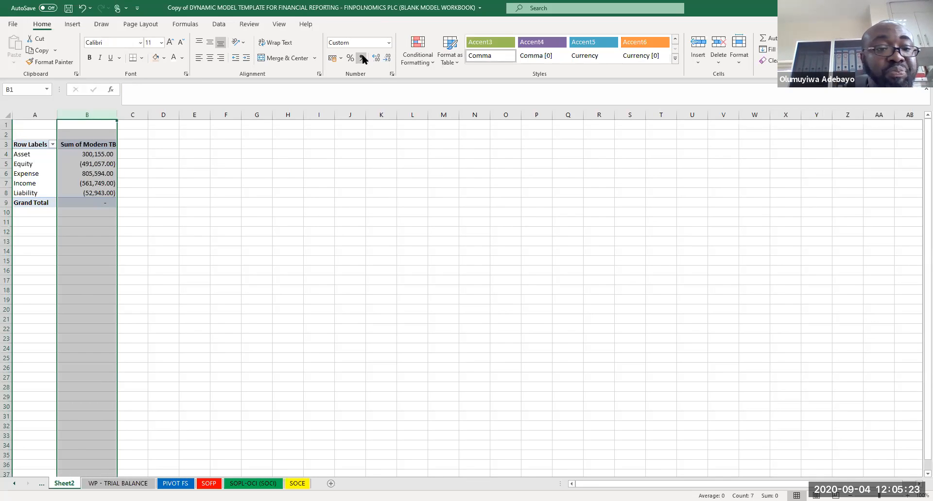
click(168, 251)
key(ctrl+s)
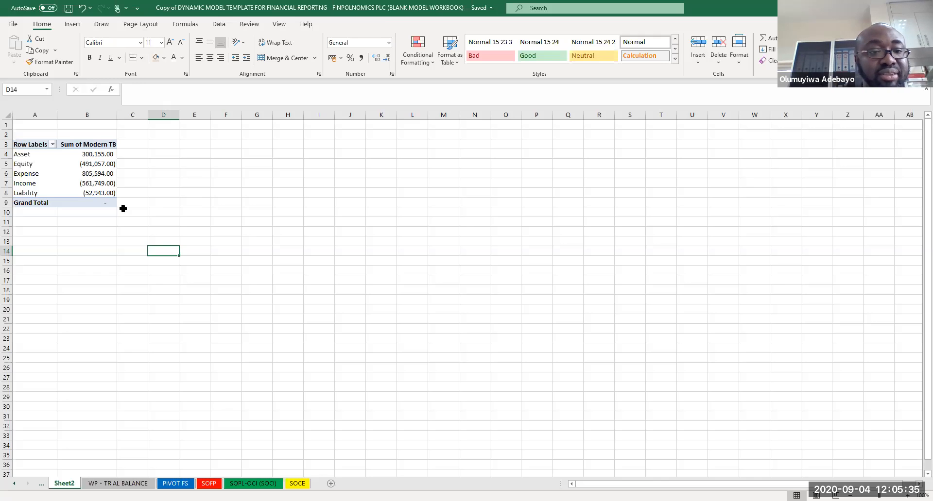
Step: Add GROUPING as a second row field and switch the pivot to tabular form
click(102, 193)
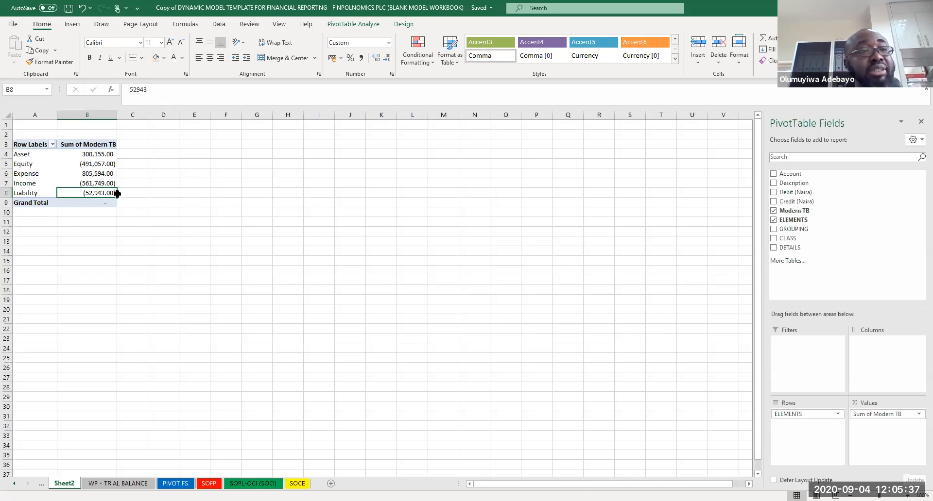
click(774, 229)
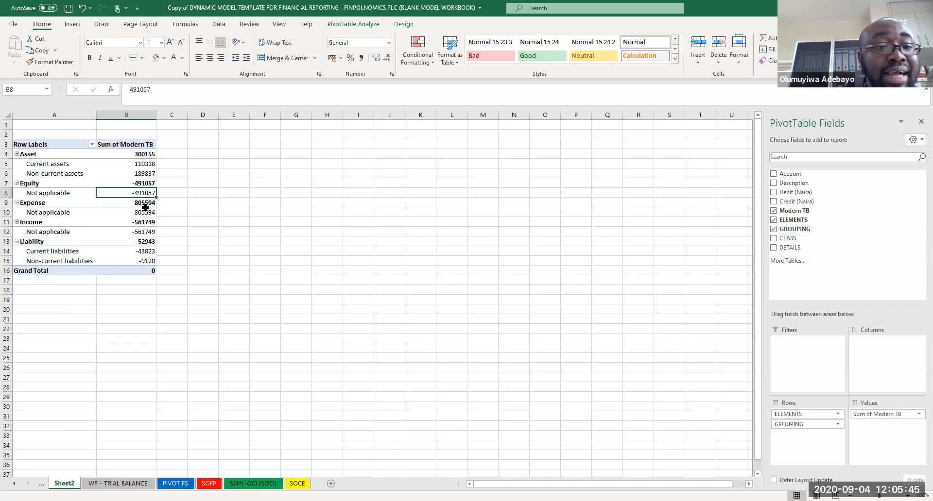
key(Up)
key(Up)
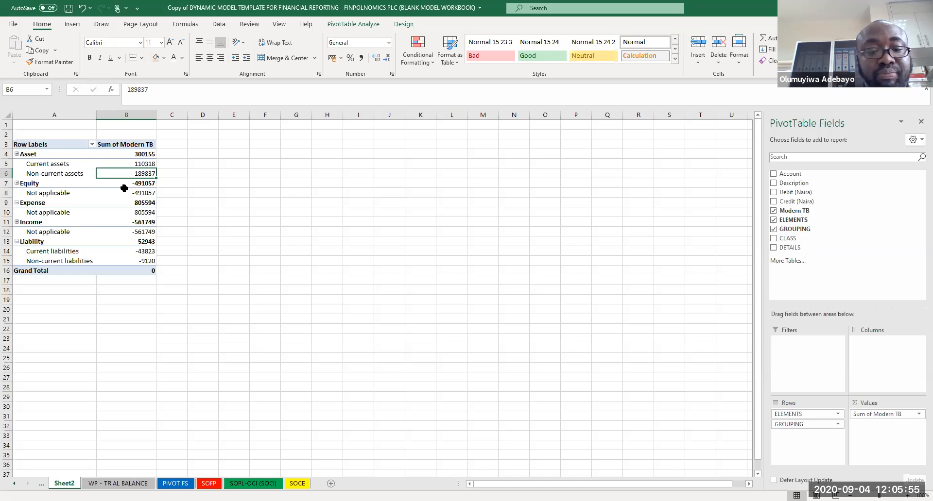
click(404, 24)
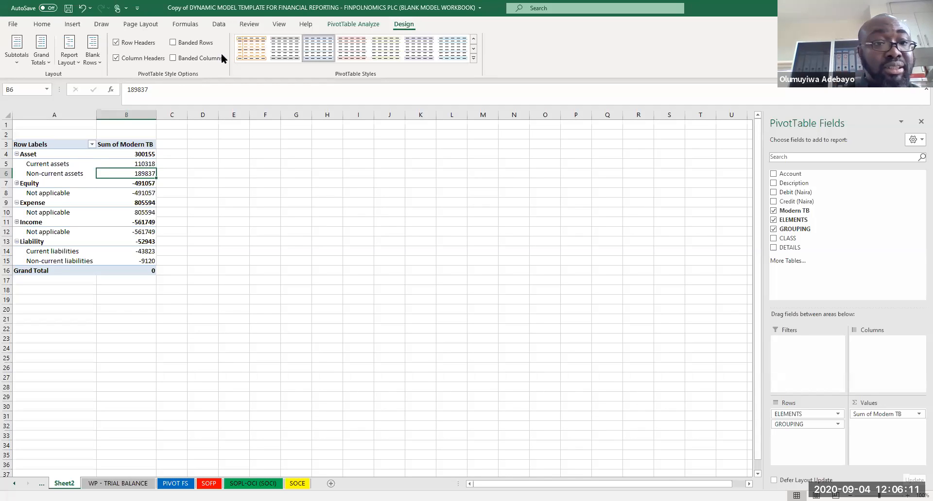
click(77, 62)
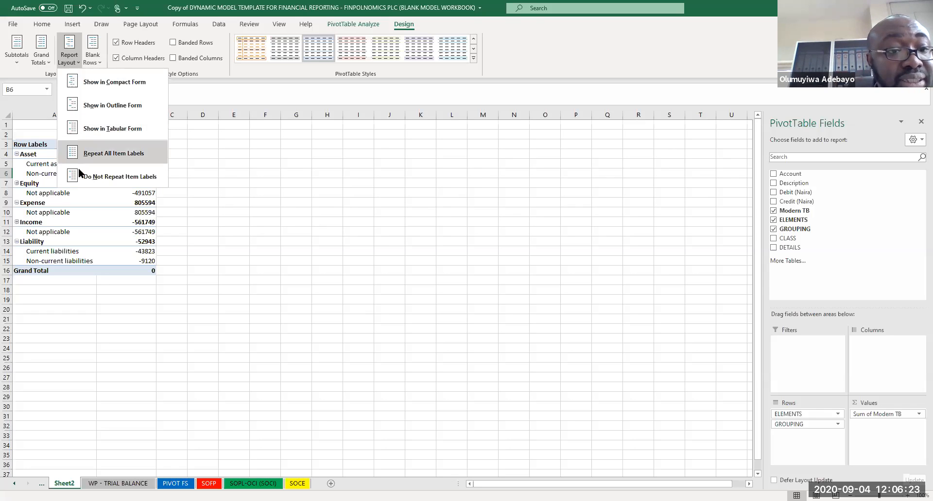
click(73, 128)
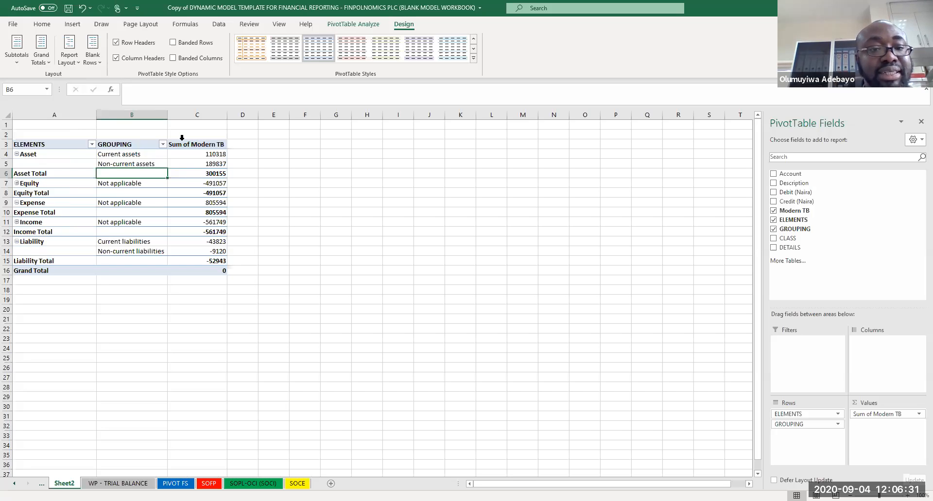
Step: Reapply comma style to the Sum of Modern TB column in its new position
click(193, 115)
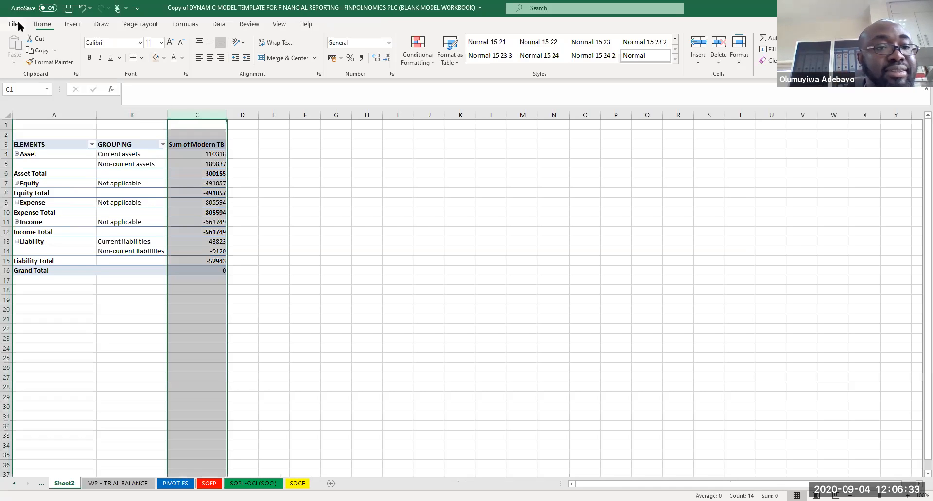
click(361, 58)
click(366, 224)
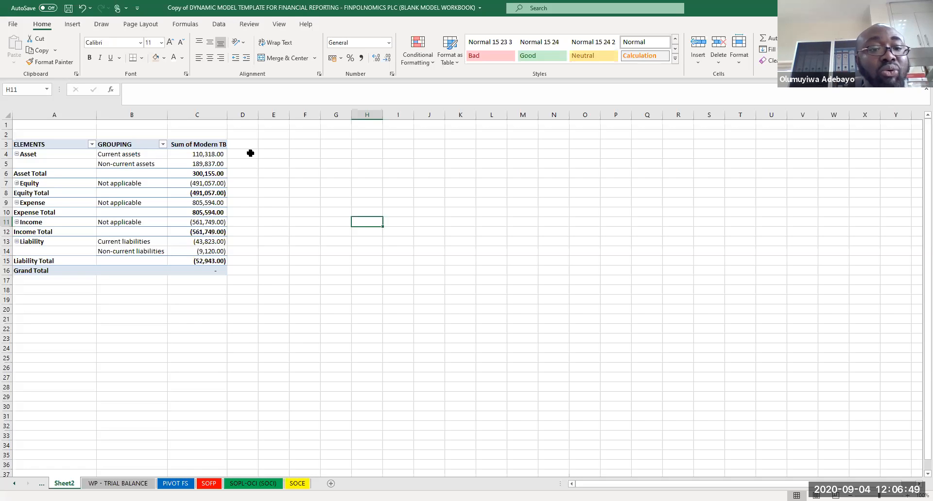
Step: Add CLASS as a third row field and apply comma style to the value column
click(148, 214)
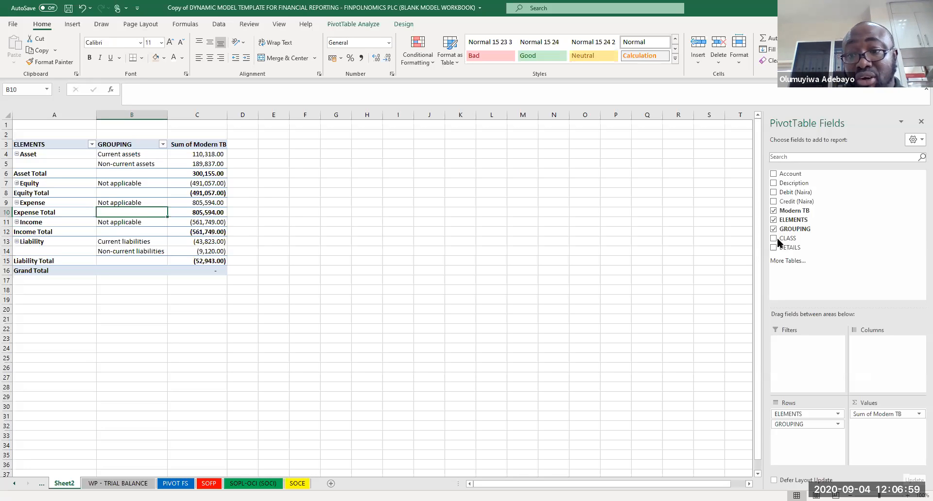
drag(788, 240, 791, 440)
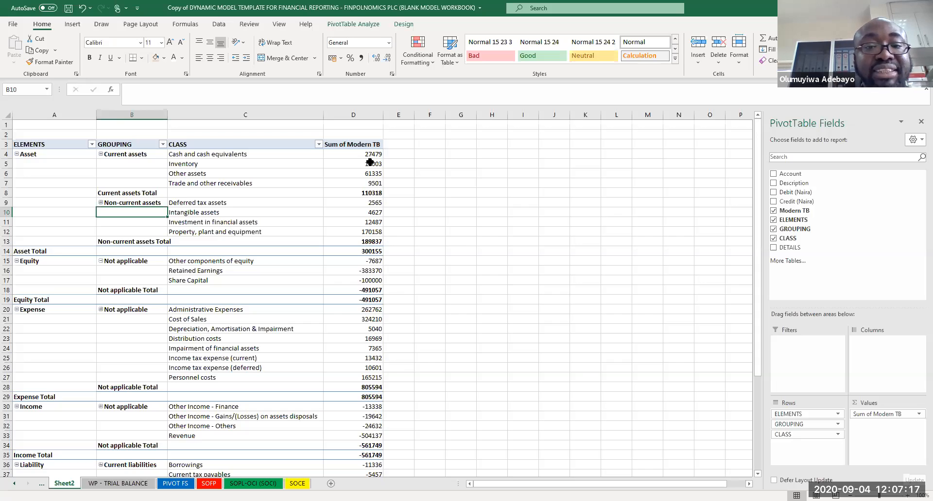
click(367, 125)
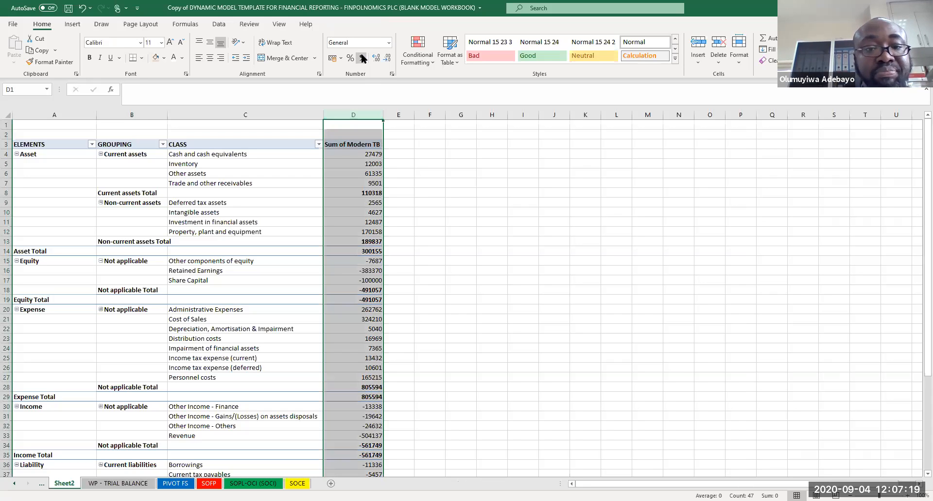
click(363, 58)
click(463, 220)
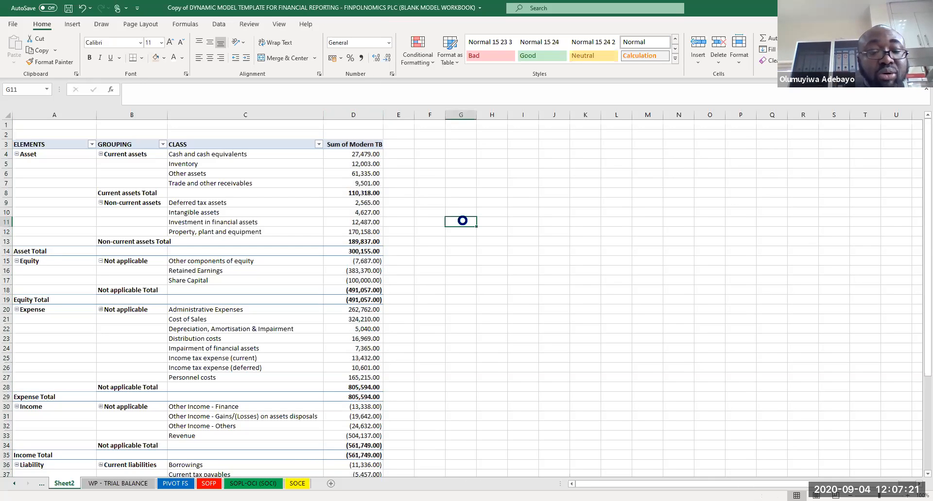
Step: Add DETAILS as a fourth row field, format values with comma style and no decimals, and save
click(163, 235)
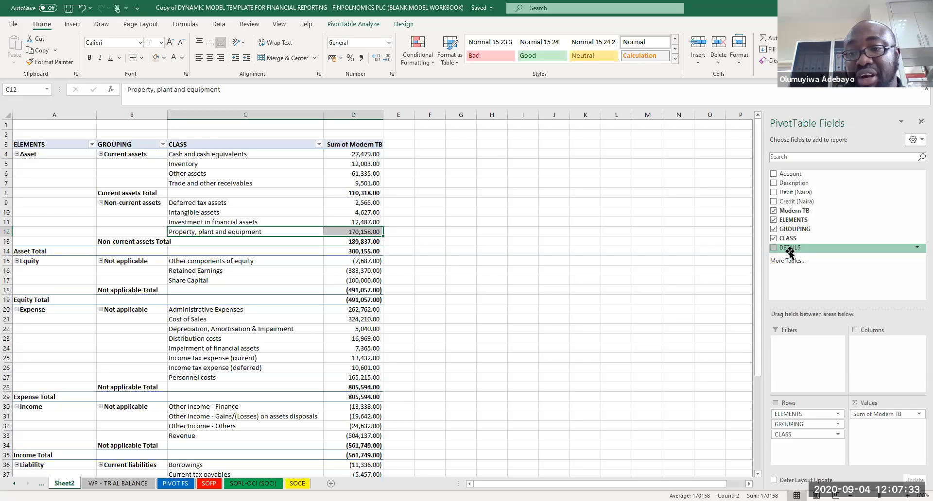
drag(789, 249, 798, 456)
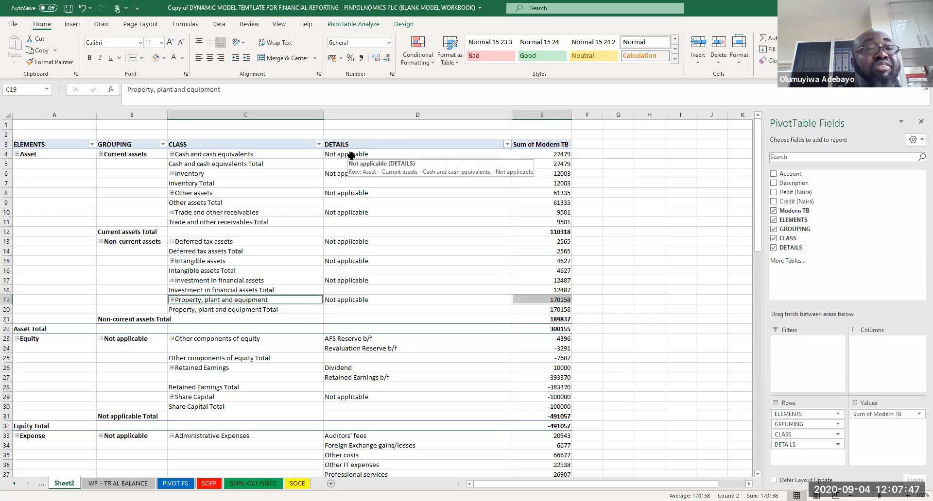
click(535, 111)
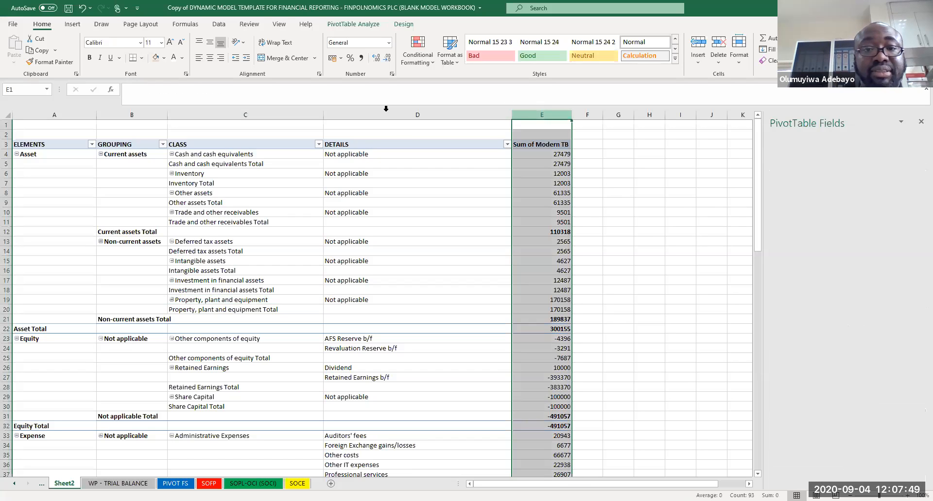
click(362, 57)
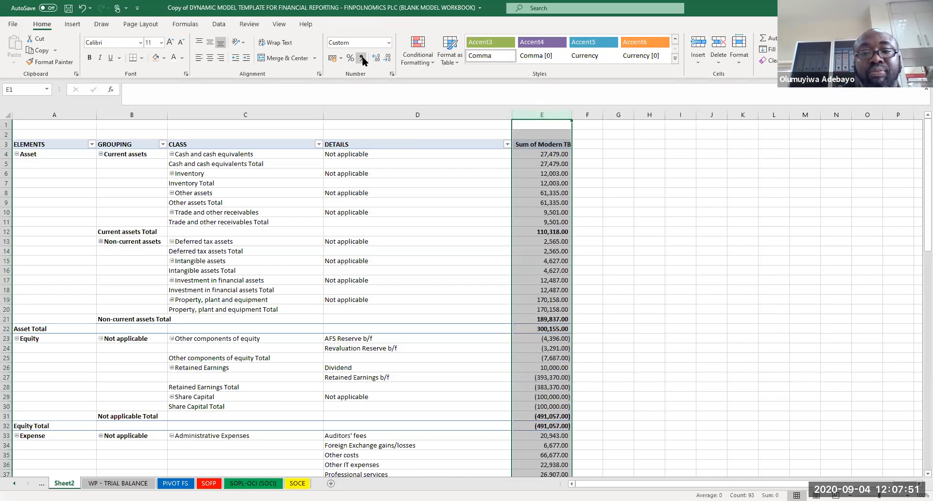
click(387, 58)
click(388, 58)
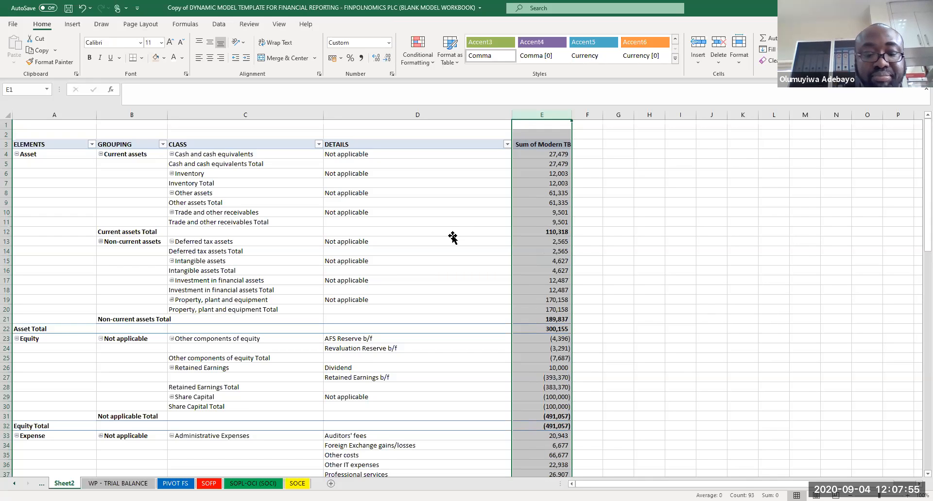
click(451, 234)
key(ctrl+s)
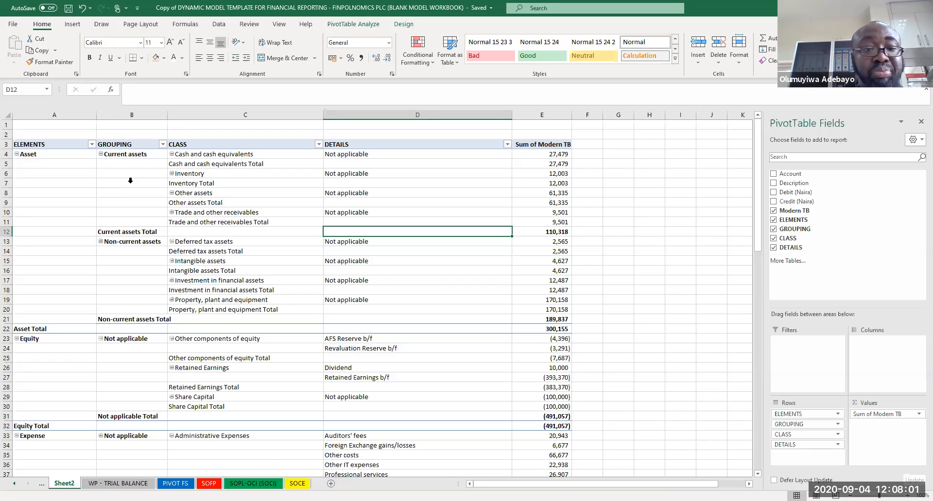
Step: Set the pivot table layout to repeat all item labels
click(209, 189)
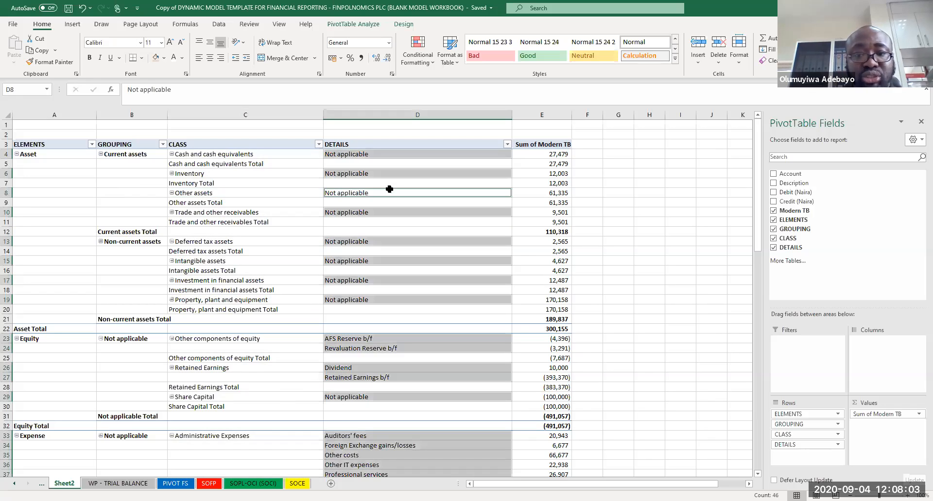
click(520, 258)
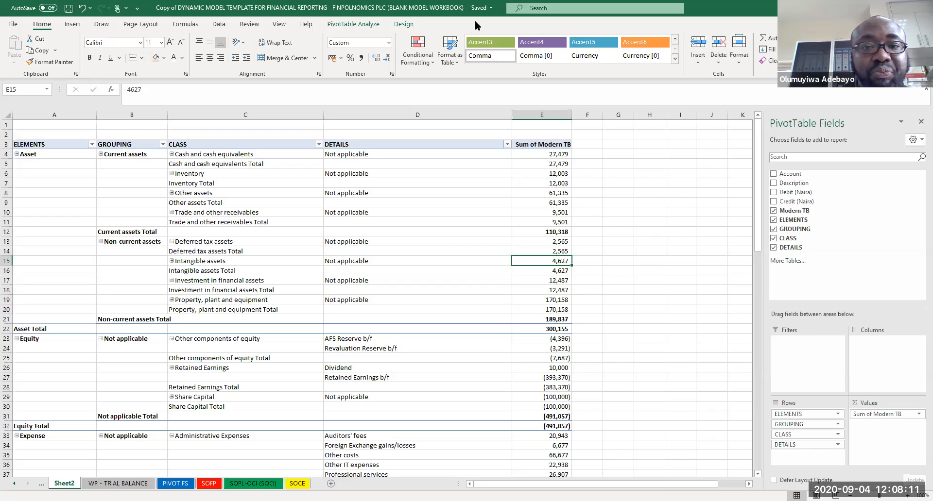
click(404, 24)
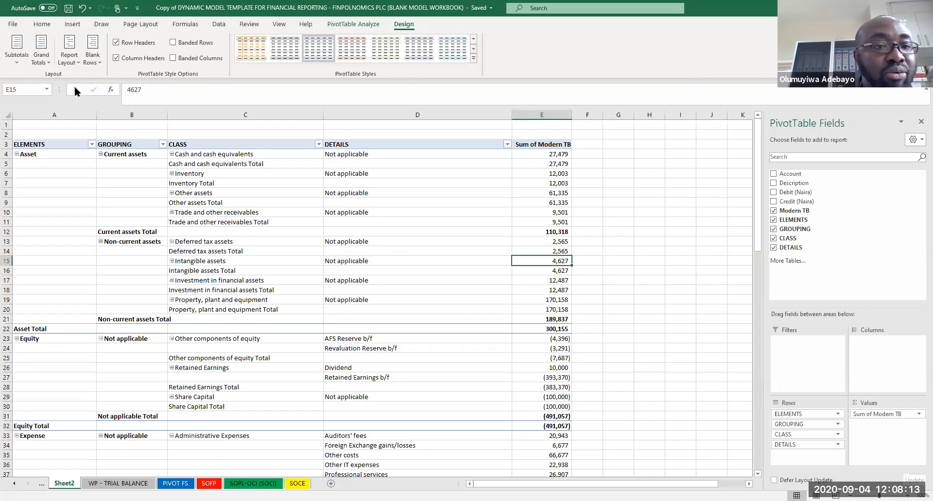
click(69, 58)
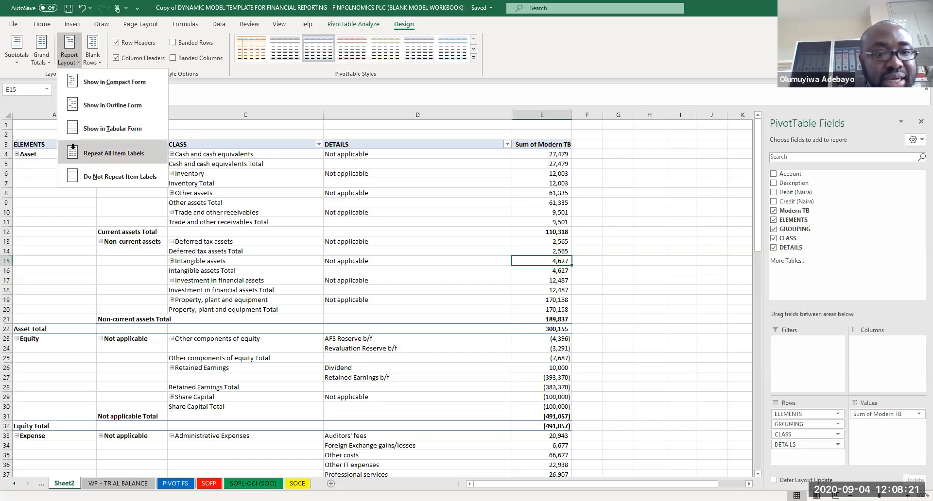
click(73, 151)
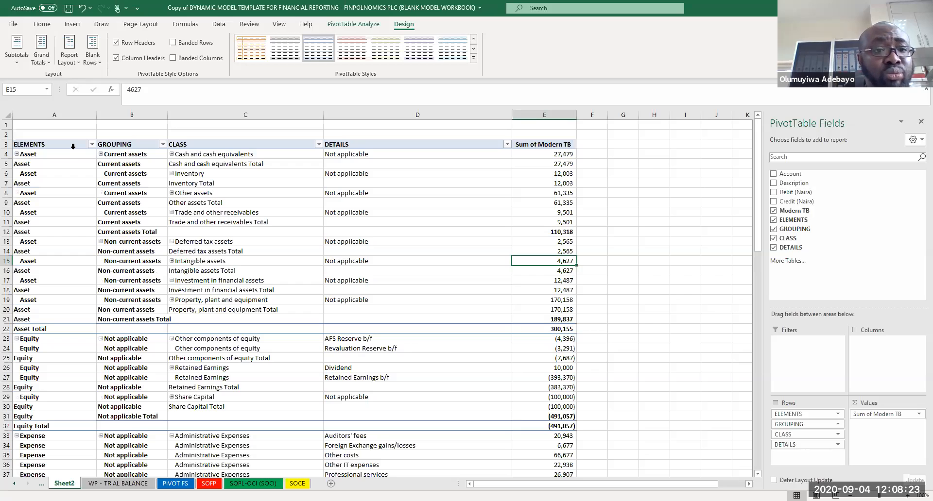
Step: Switch the pivot table to outline form and stop repeating item labels
click(68, 60)
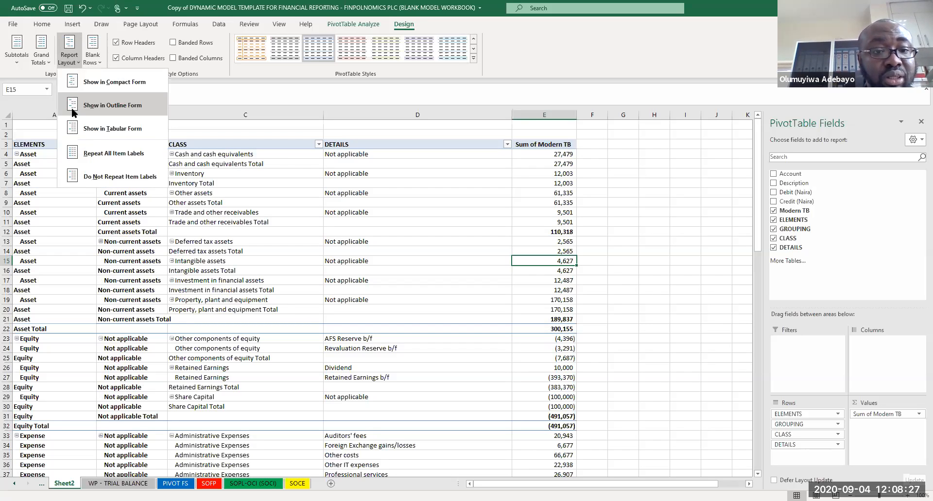
click(71, 107)
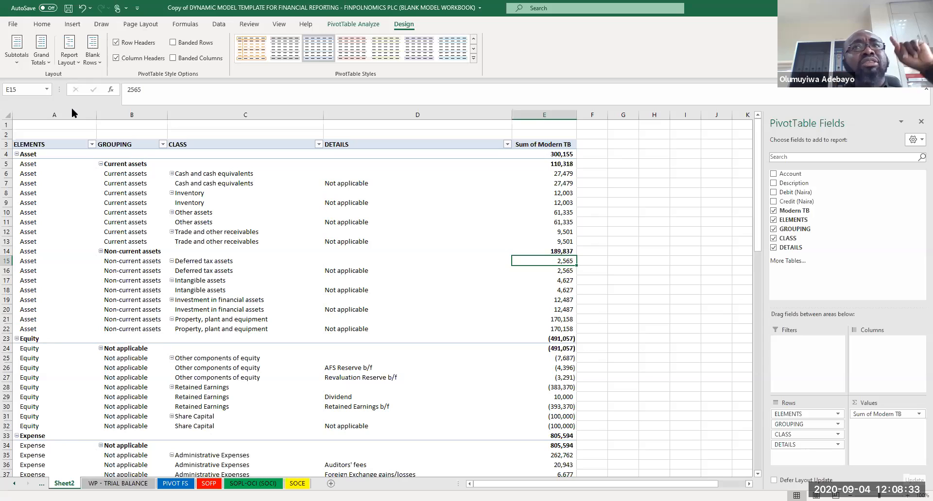
click(69, 60)
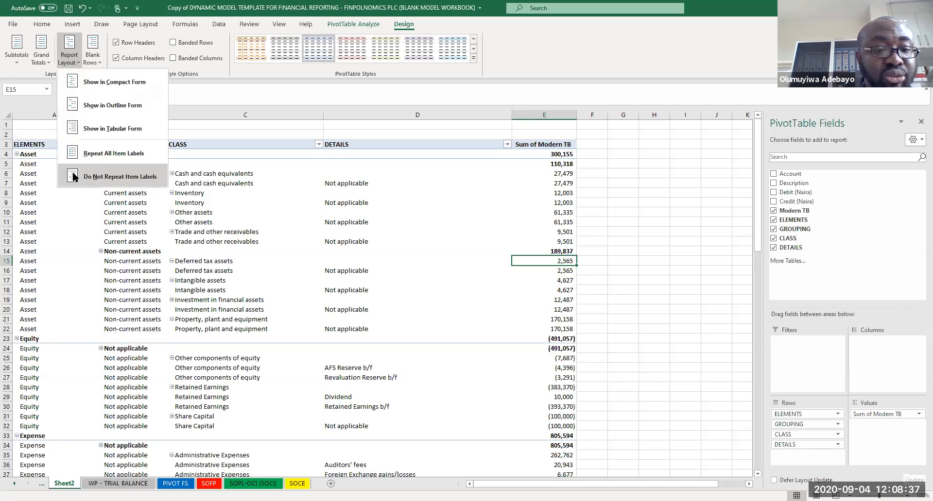
click(73, 174)
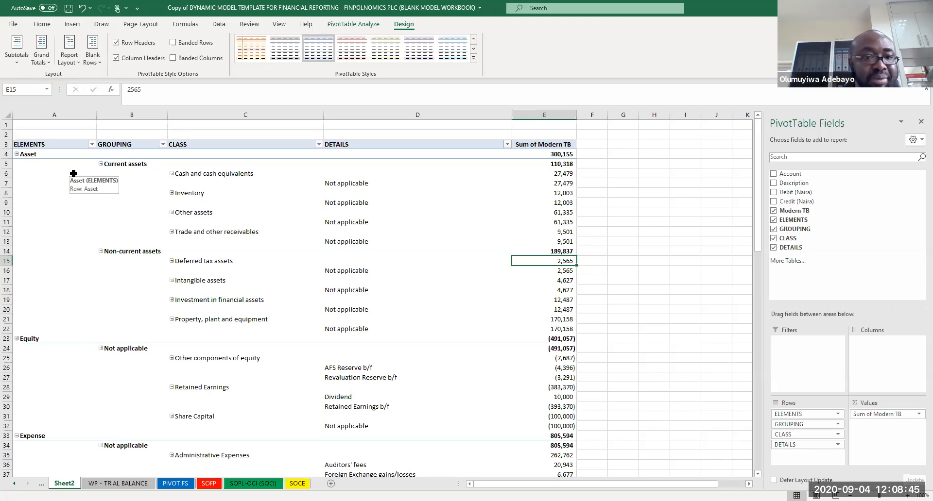
Step: Change the pivot table report layout to tabular form
click(74, 56)
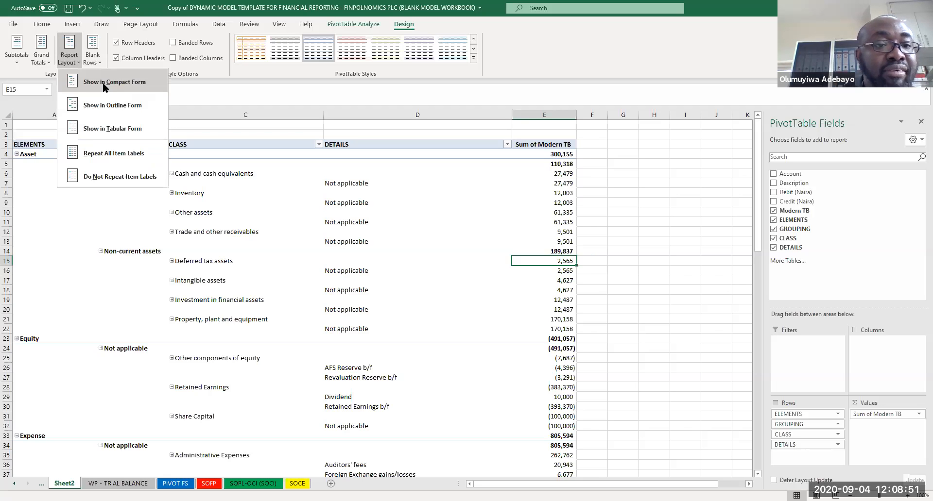
click(103, 85)
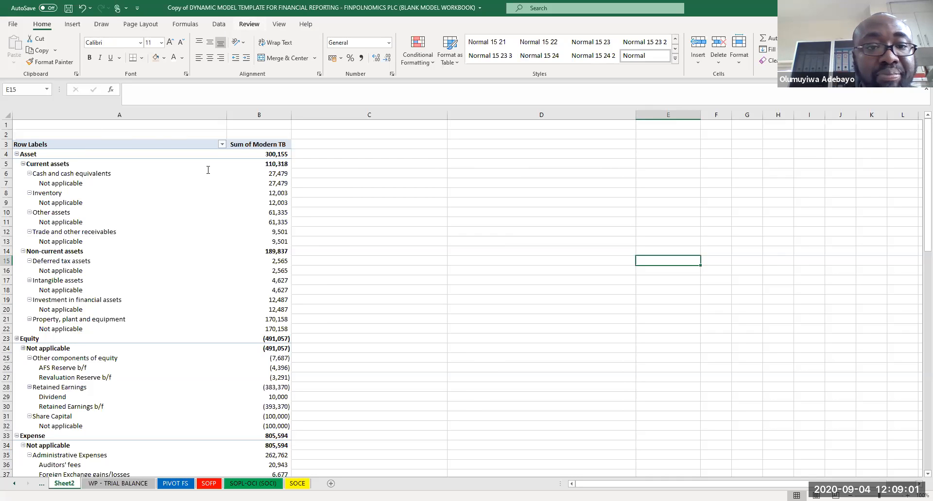
click(206, 223)
click(389, 29)
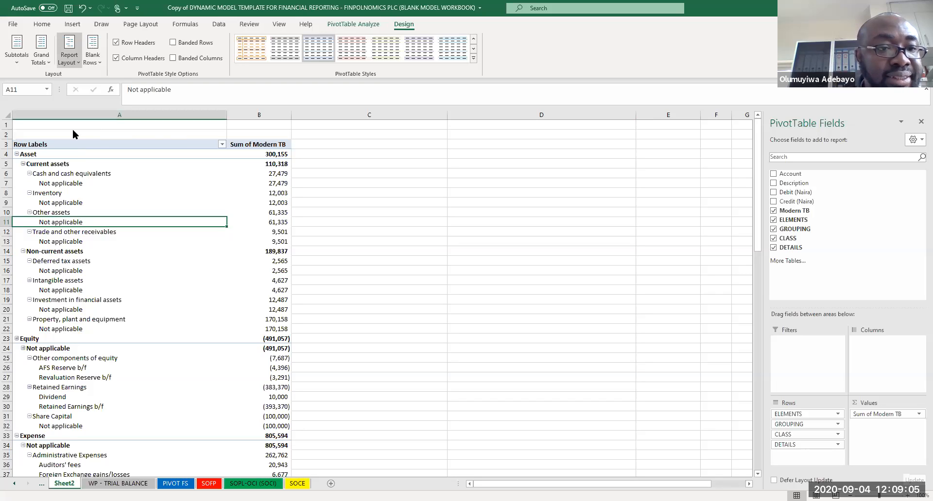
click(72, 58)
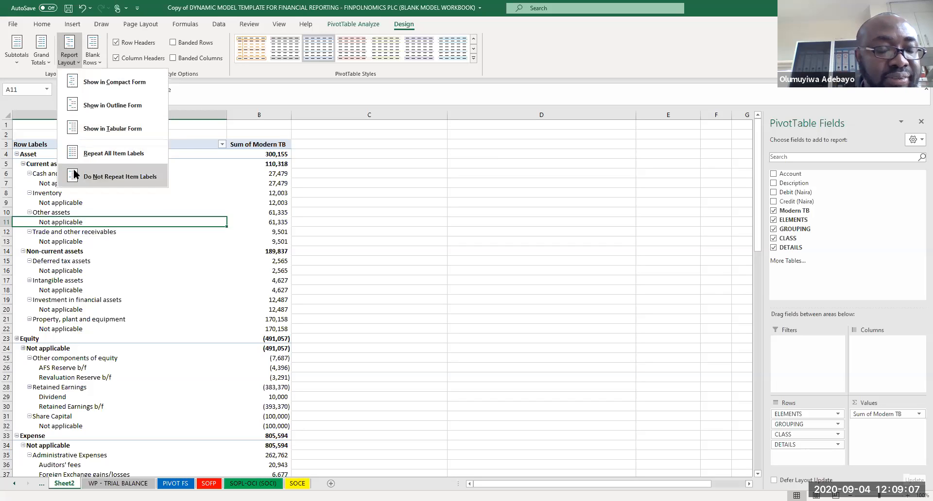
click(71, 129)
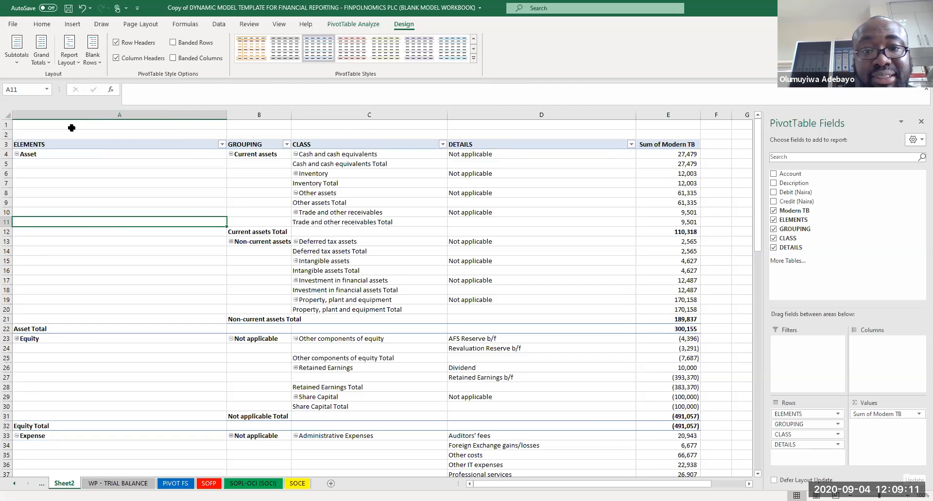
click(177, 184)
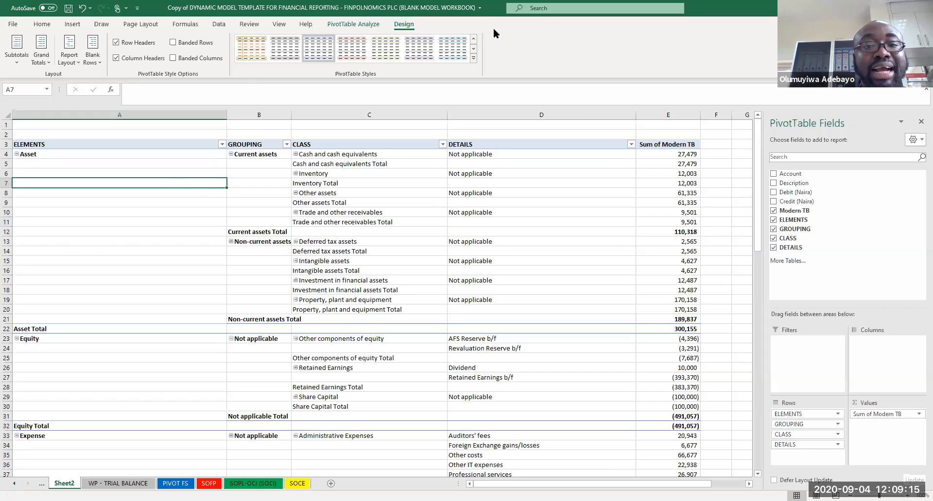
Step: Apply a red medium pivot table style to the pivot table and save the workbook
click(474, 59)
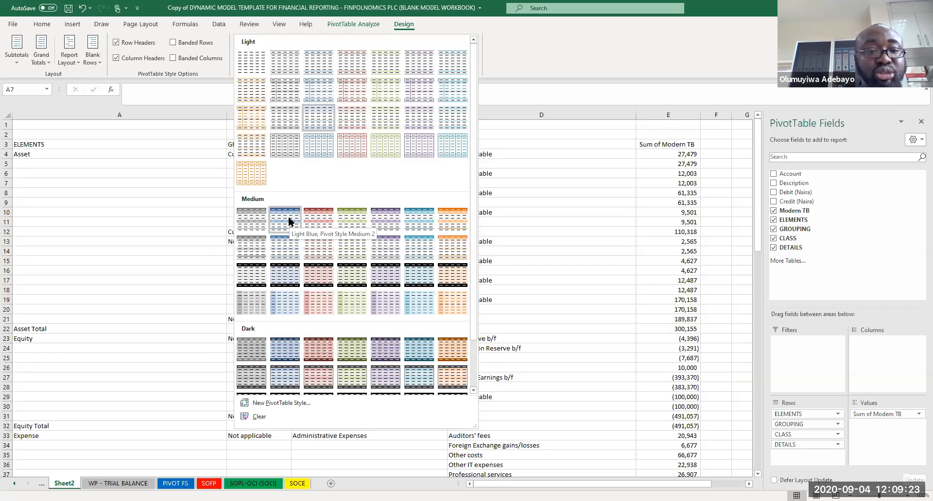
click(289, 221)
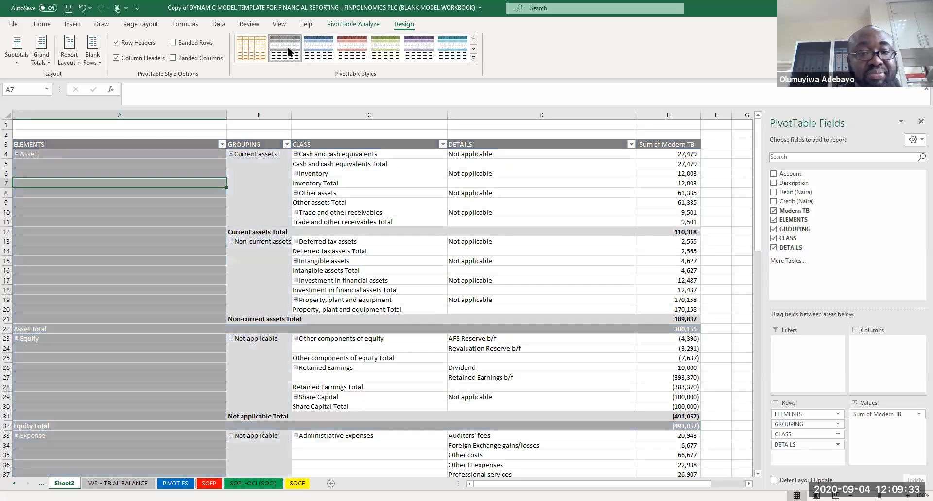
click(346, 48)
click(358, 215)
key(ctrl+s)
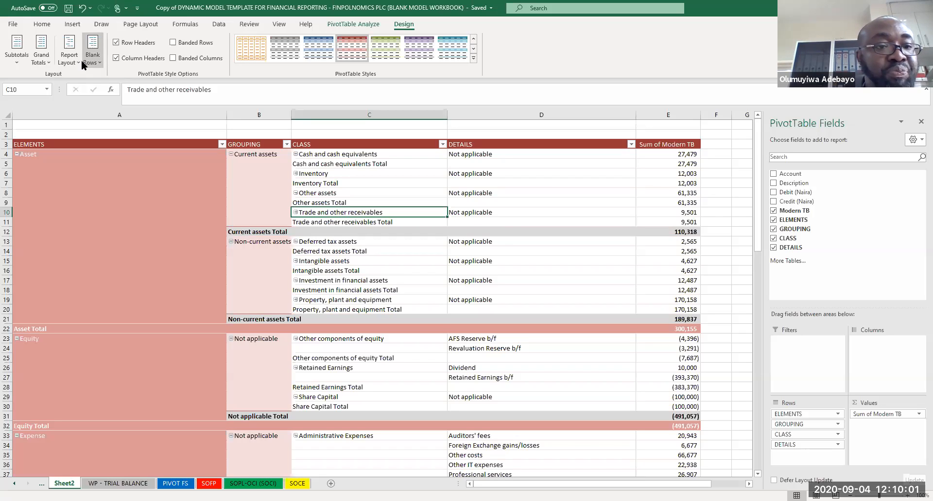
Step: Review the grand totals options and scroll down to the pivot table's grand total row
click(42, 62)
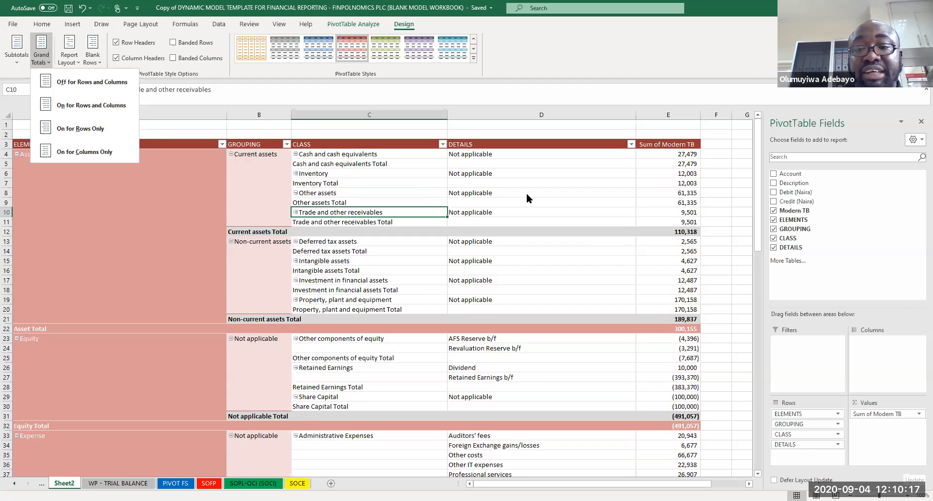
drag(754, 177, 738, 417)
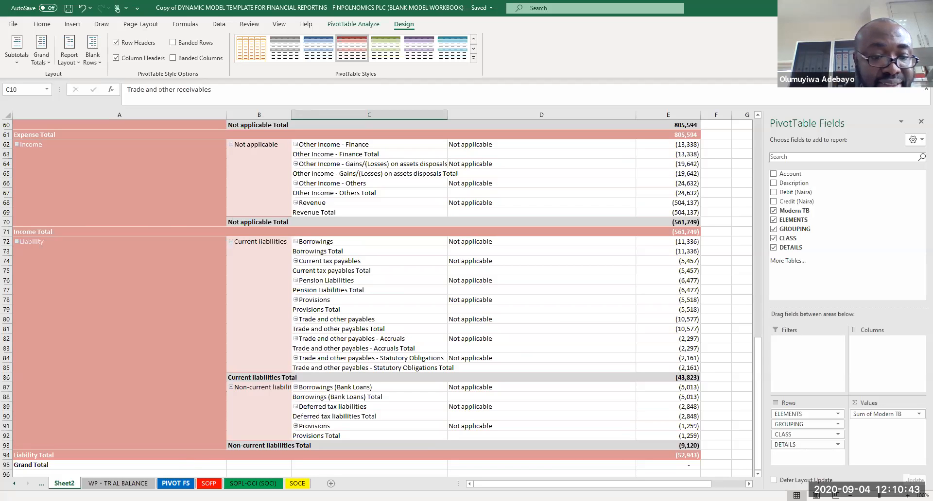
Step: On the trial balance sheet, set the Leasehold Property account's ELEMENTS and GROUPING to SELECT
click(118, 484)
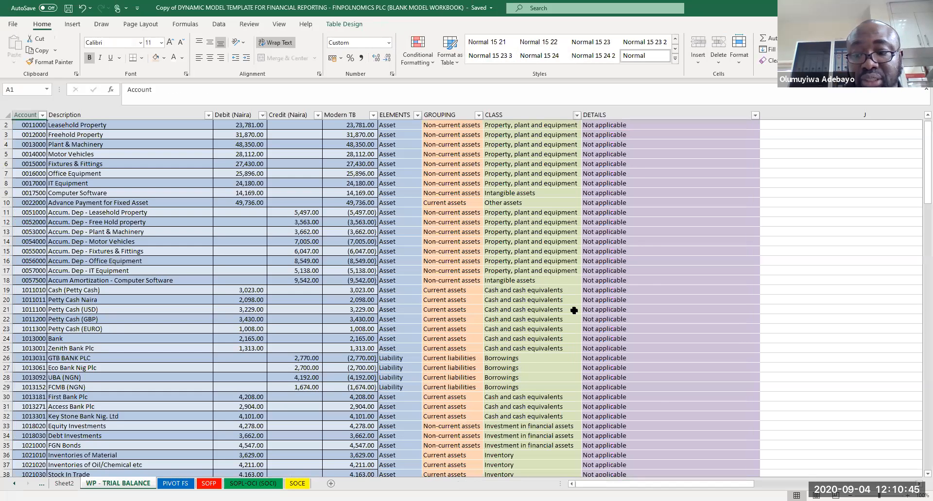
scroll(574, 311, up, 1)
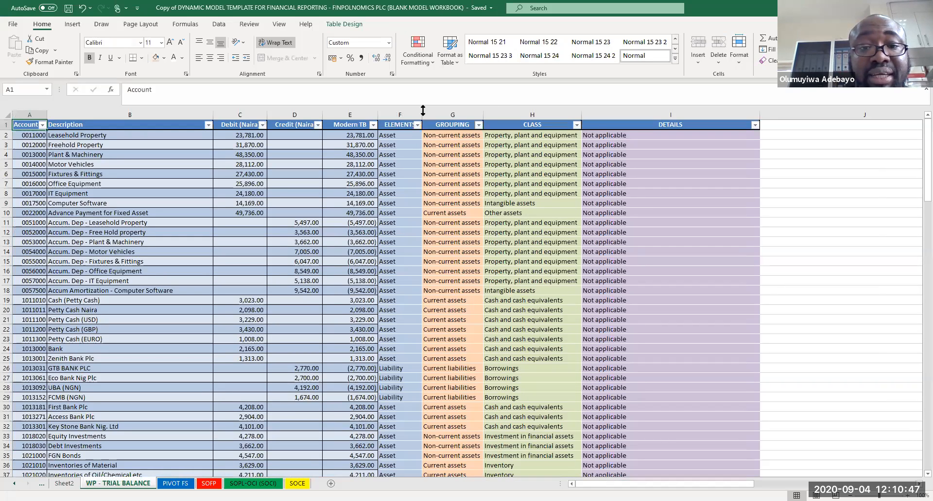
drag(393, 136, 587, 131)
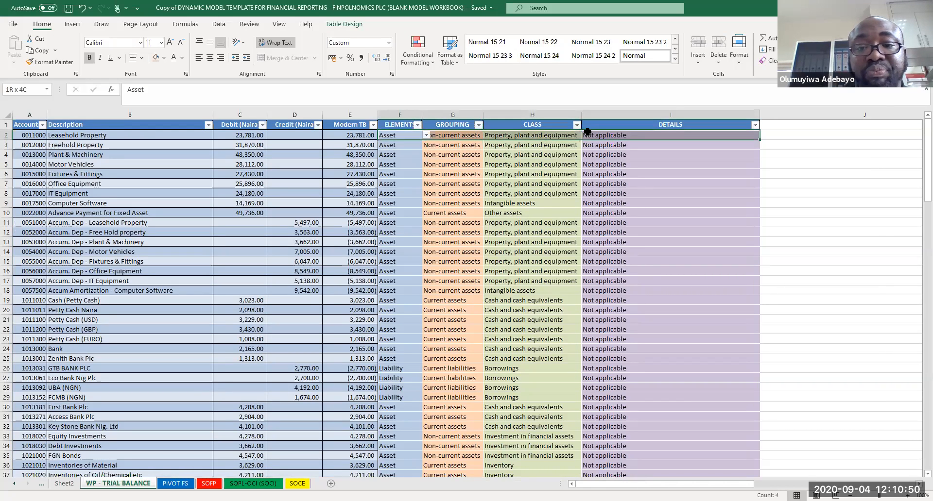
click(410, 141)
click(408, 135)
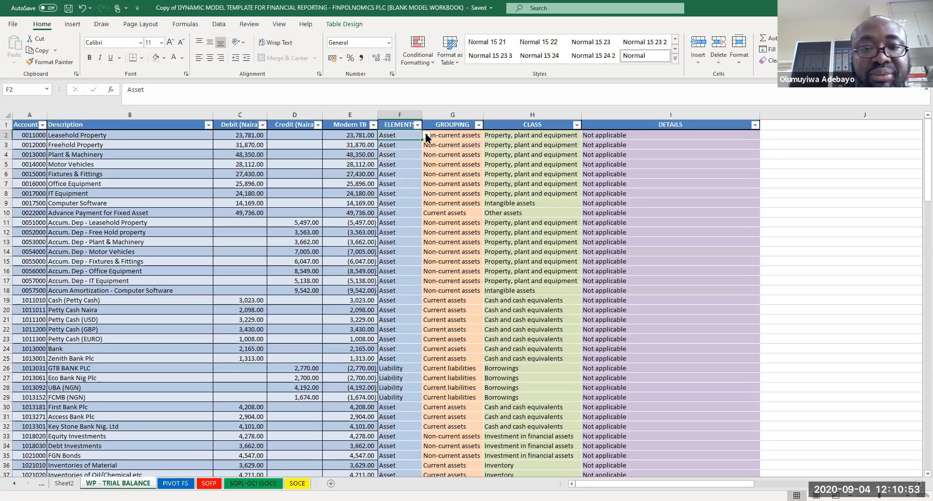
click(426, 136)
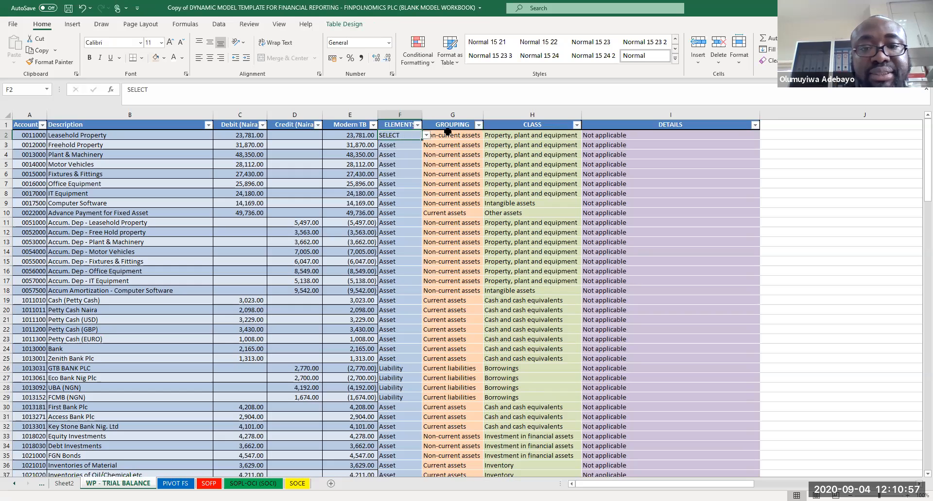
click(463, 127)
click(467, 136)
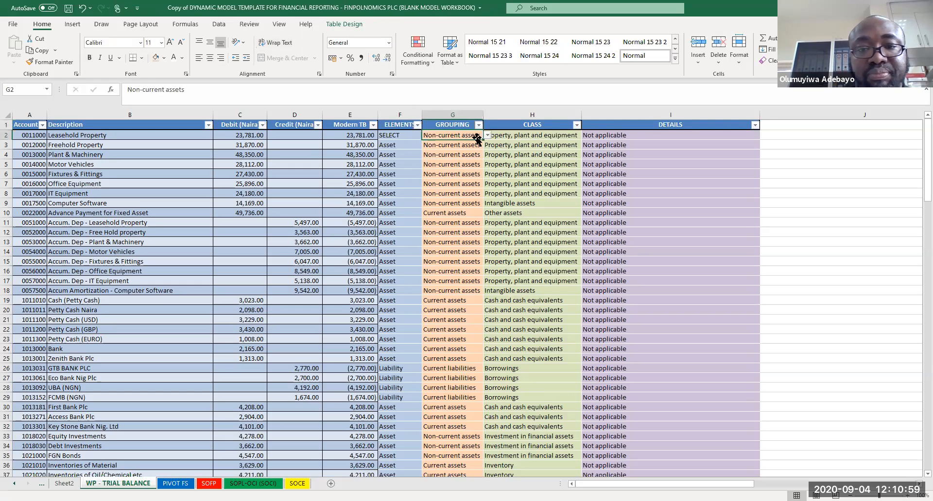
click(487, 136)
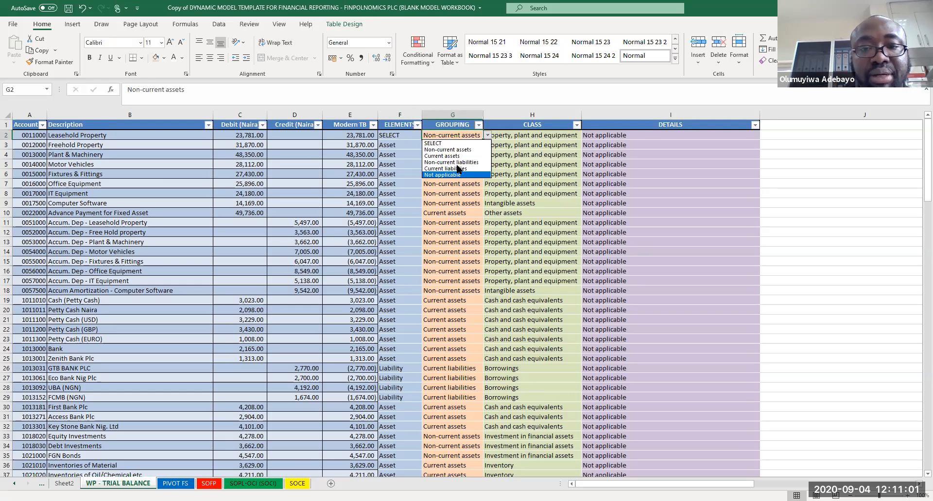
click(448, 143)
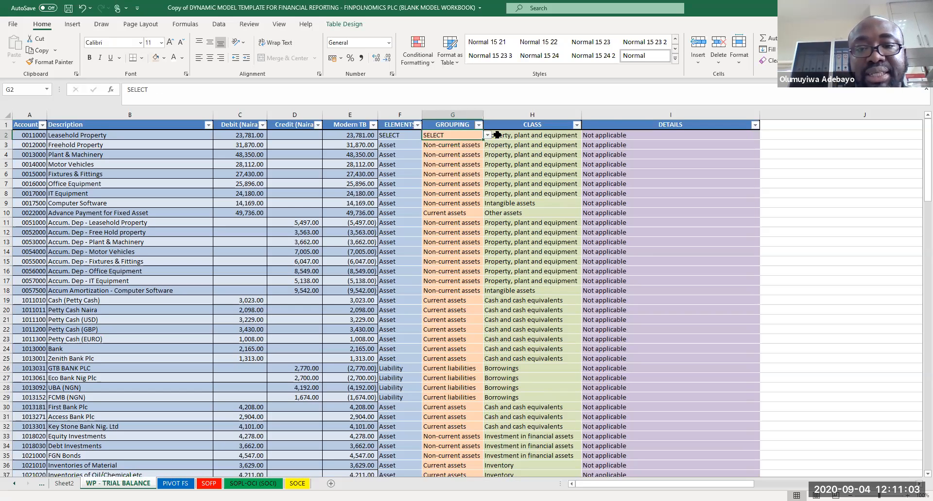
Step: Set the Leasehold Property account's CLASS and DETAILS to SELECT as well
click(549, 135)
click(586, 136)
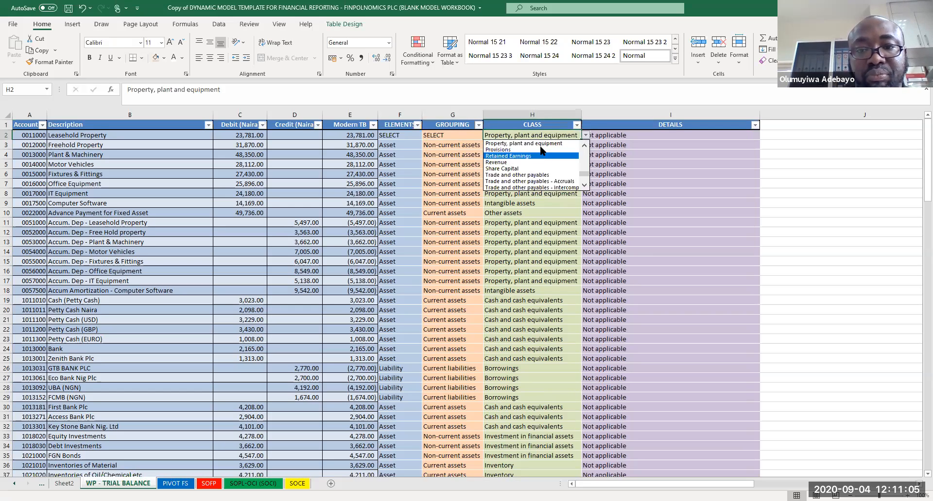
drag(585, 179, 593, 103)
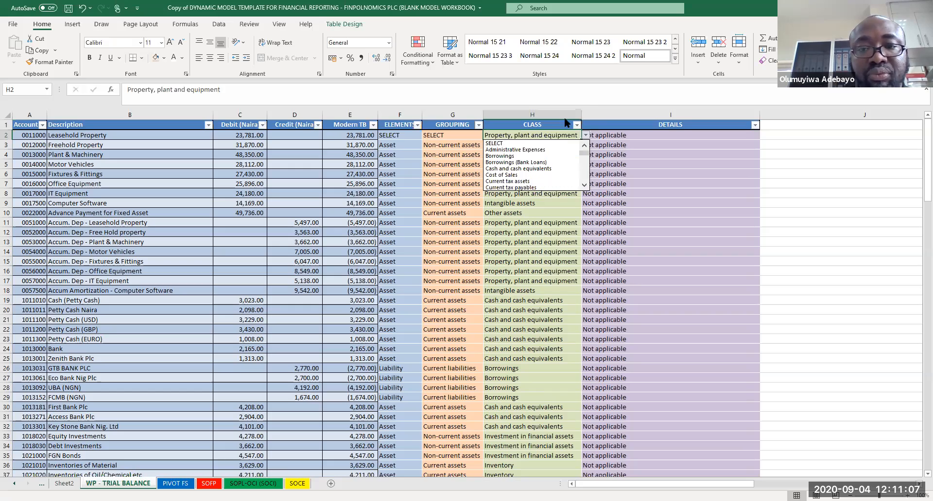
click(540, 144)
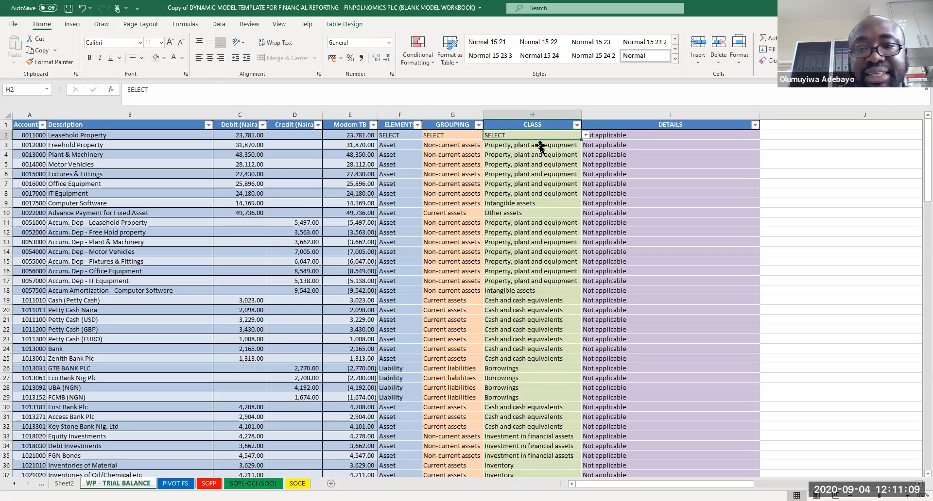
click(601, 135)
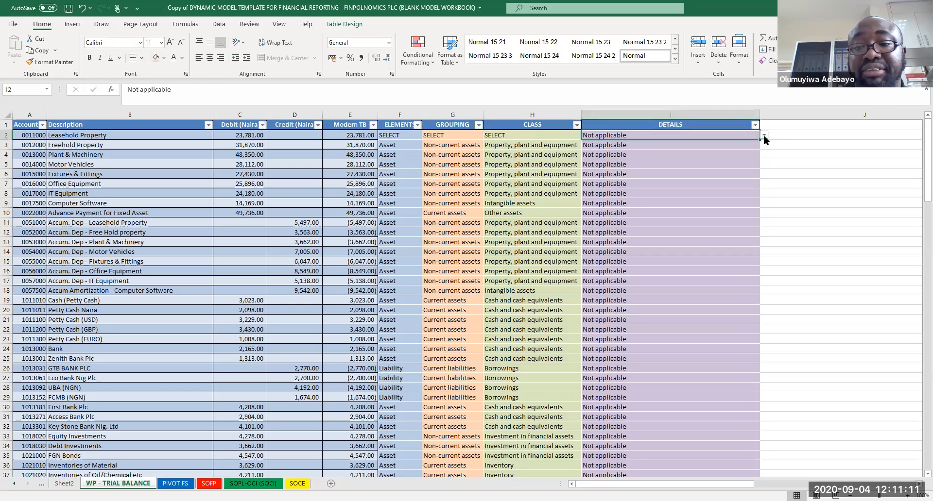
click(763, 136)
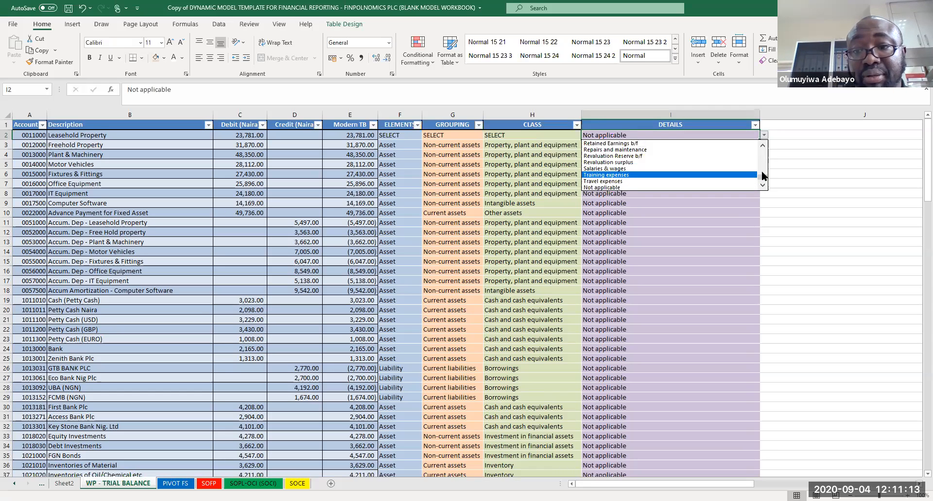
drag(762, 172, 770, 118)
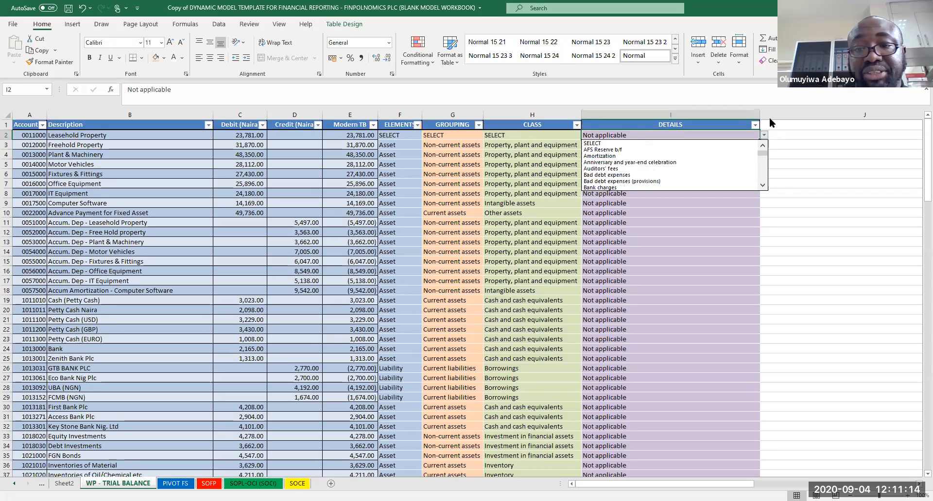
click(618, 144)
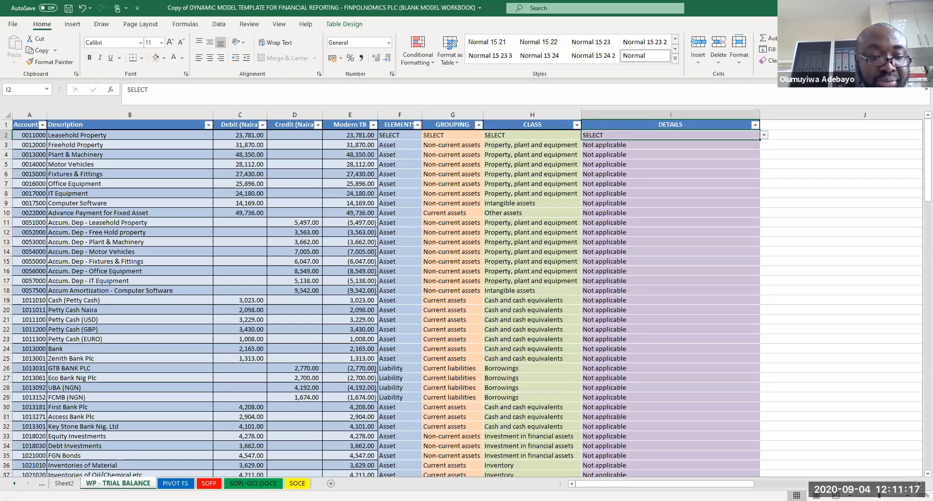
Step: Refresh all data on the PIVOT FS sheet and scroll down to the bottom of its pivot table
click(176, 483)
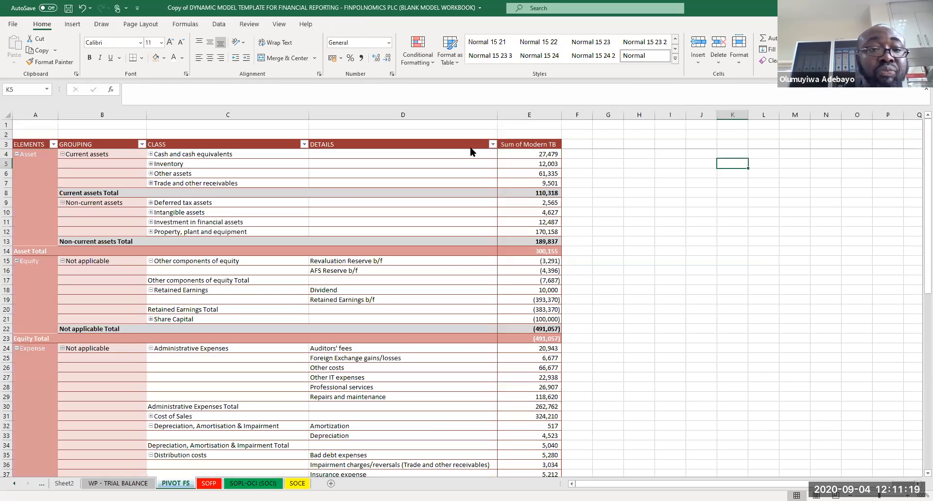
click(218, 24)
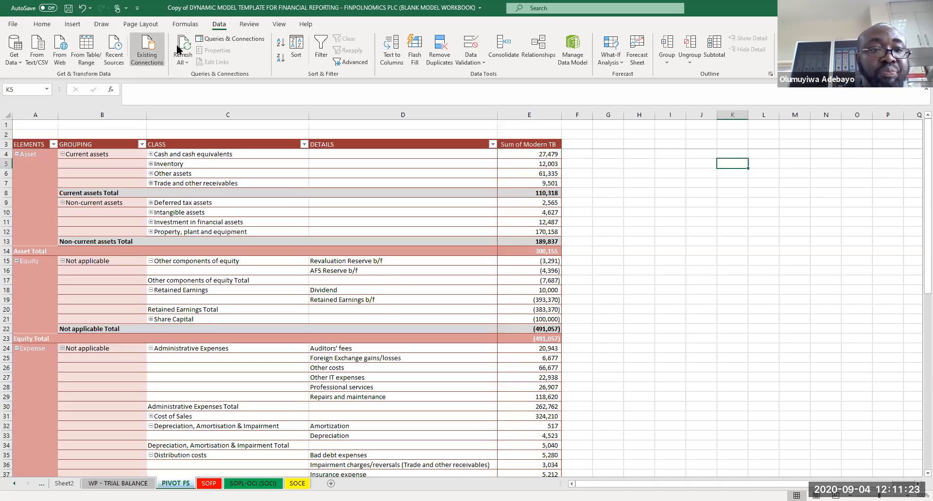
click(183, 46)
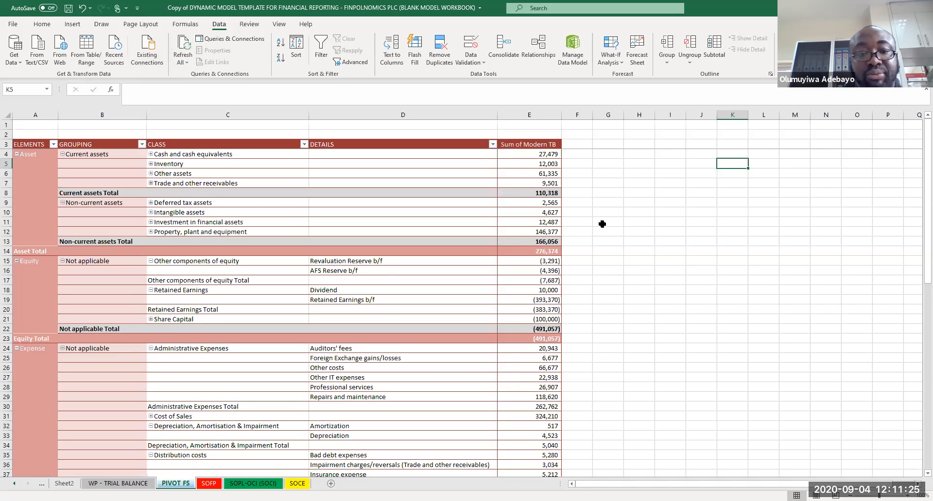
click(628, 249)
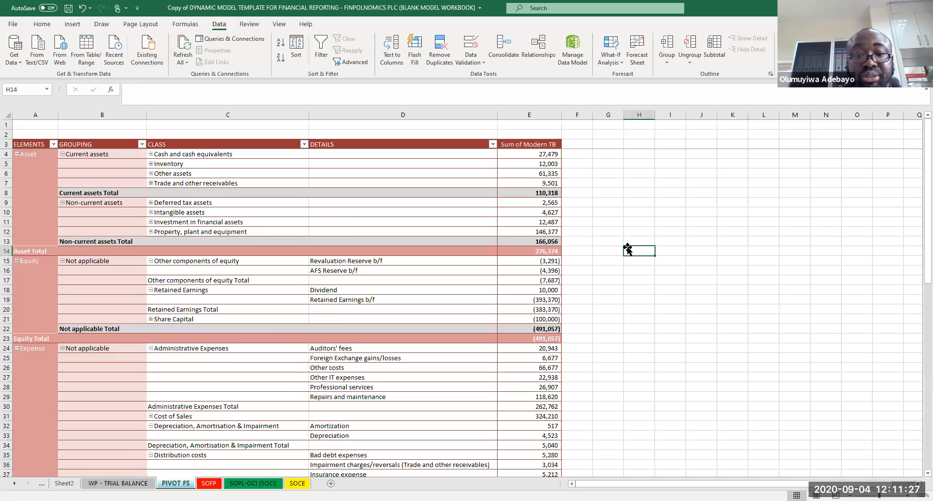
key(Page_Down)
key(Page_Down)
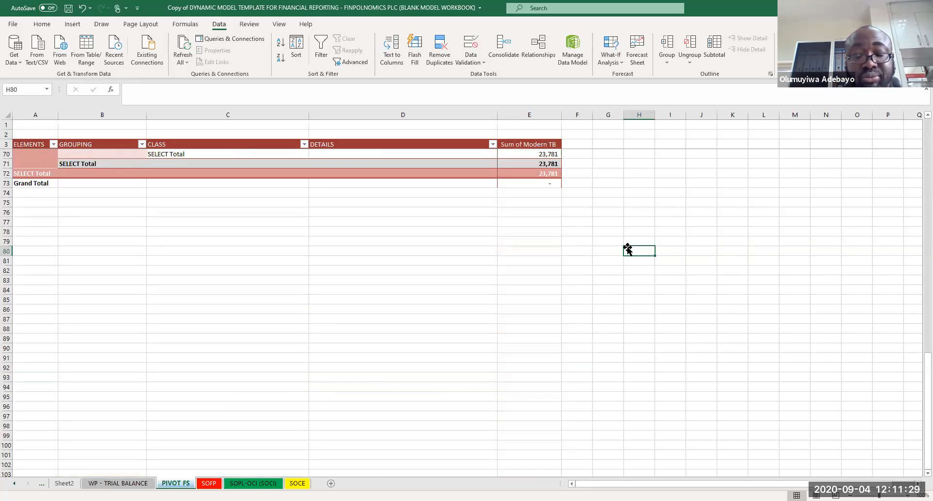
Step: Review the pivot table's SELECT rows and the Statement of Financial Position totals
key(Up)
key(Up)
key(Up)
key(Up)
key(Up)
key(Up)
key(Up)
key(Up)
key(Up)
key(Up)
key(Up)
key(Up)
key(Up)
key(Up)
key(Up)
key(Up)
key(Up)
key(Up)
key(Up)
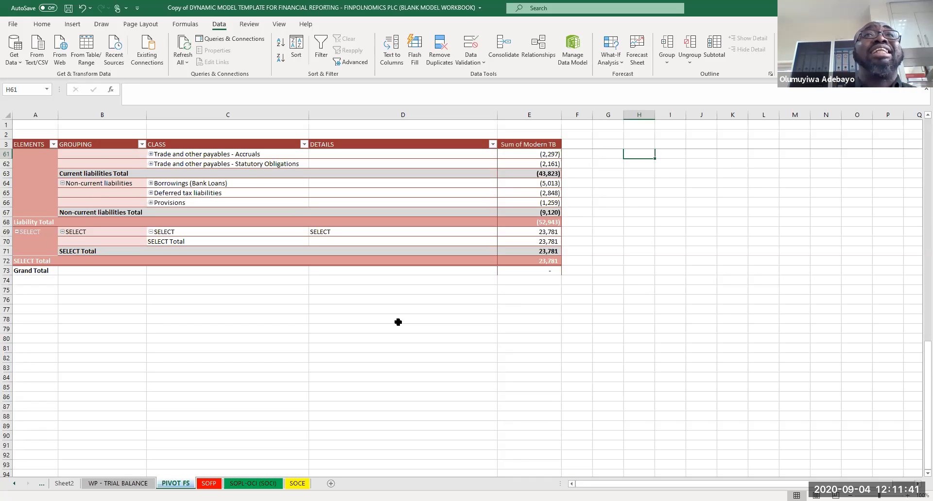
click(209, 483)
click(461, 391)
key(Page_Down)
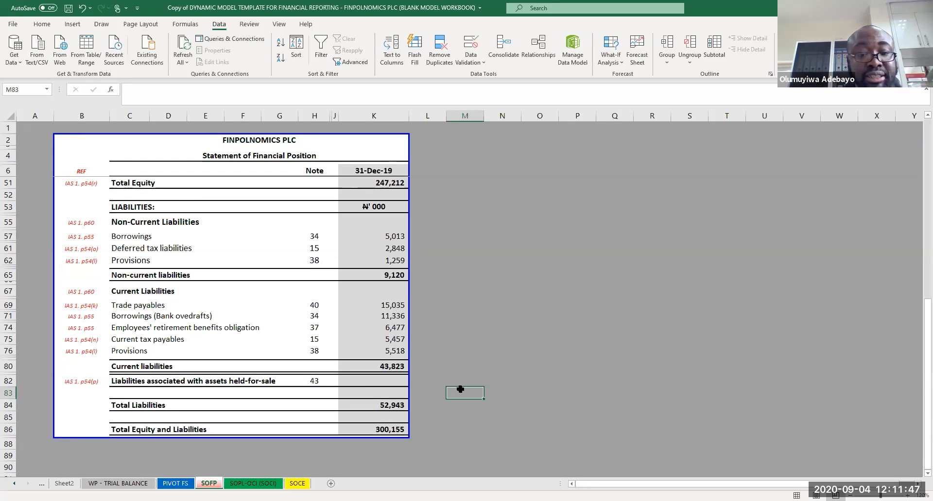
key(Page_Up)
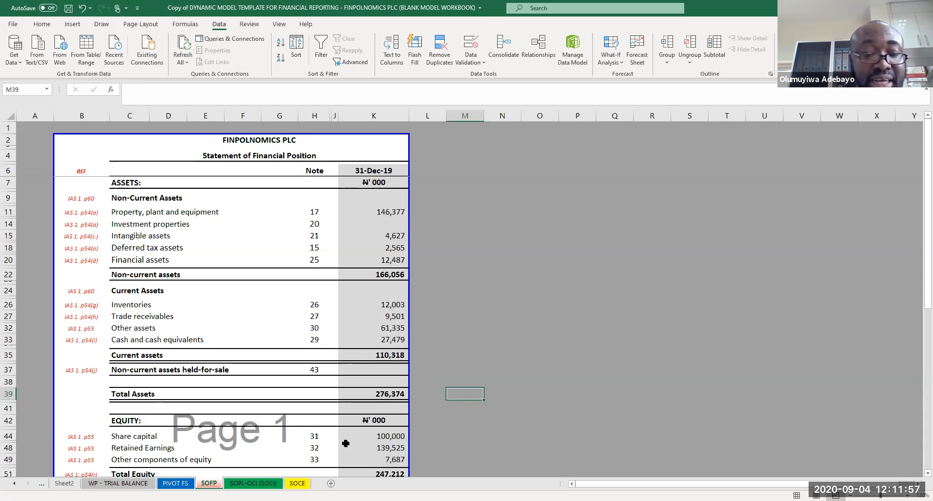
Step: Copy the Leasehold Property classification cells from the original workbook and paste them as values into the trial balance
click(103, 484)
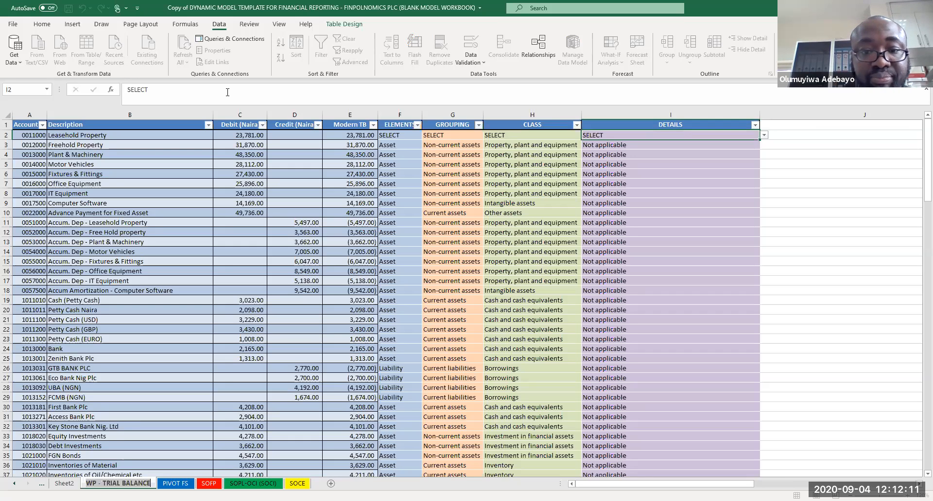
key(ctrl+Tab)
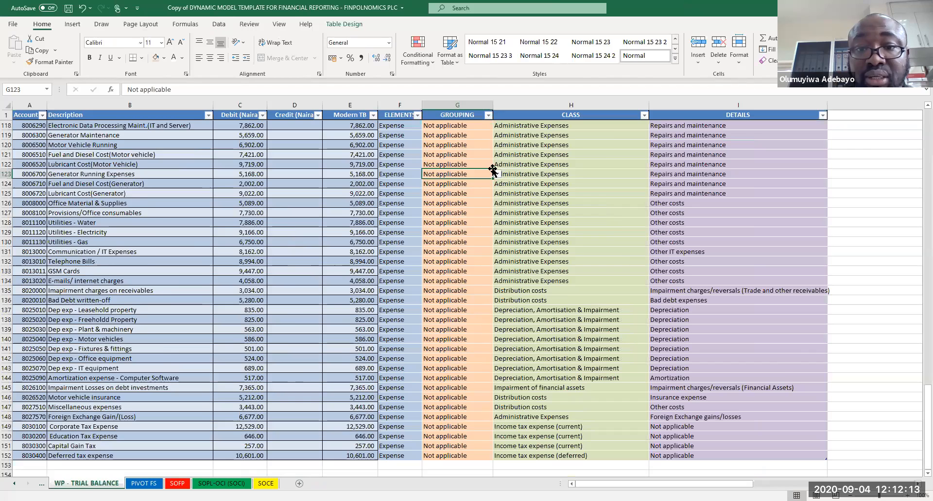
key(ctrl+Tab)
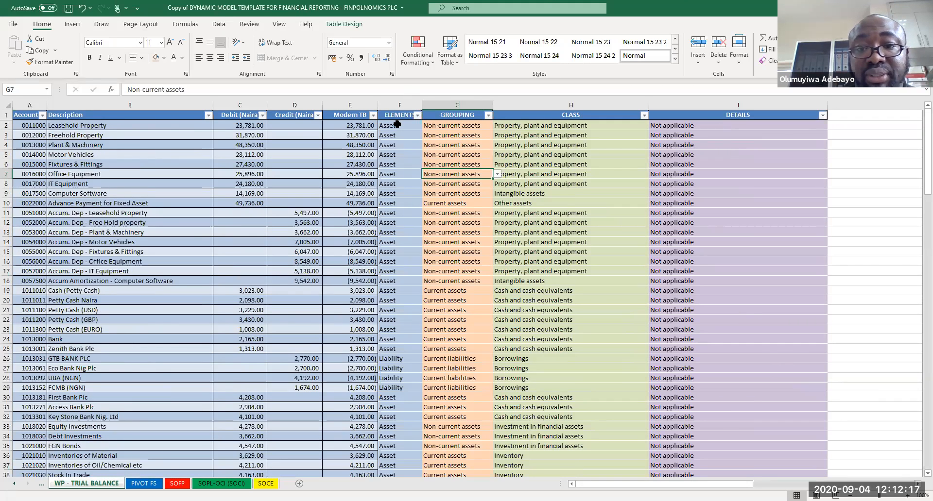
shift+click(654, 124)
key(ctrl+c)
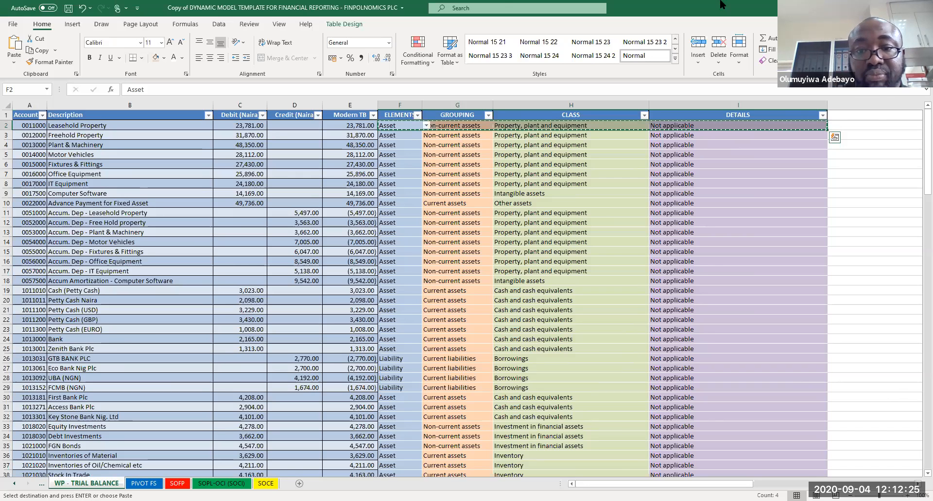
key(alt+Tab)
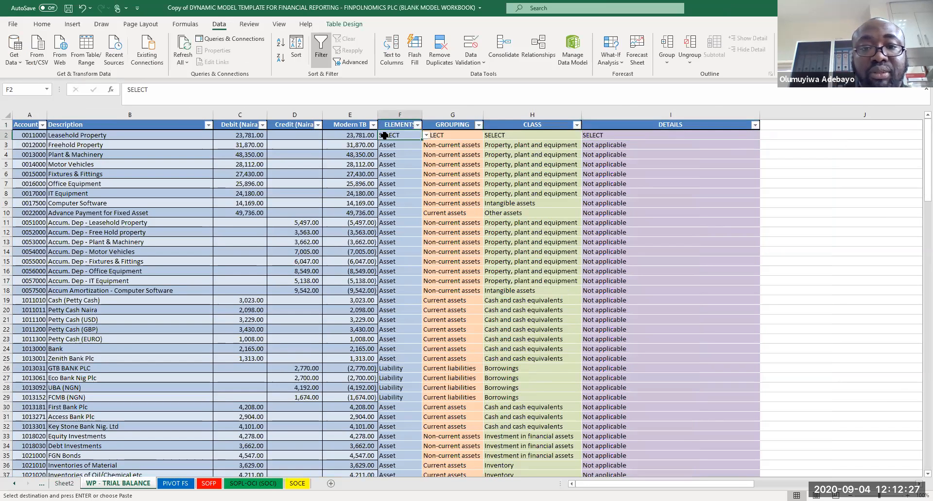
right_click(385, 136)
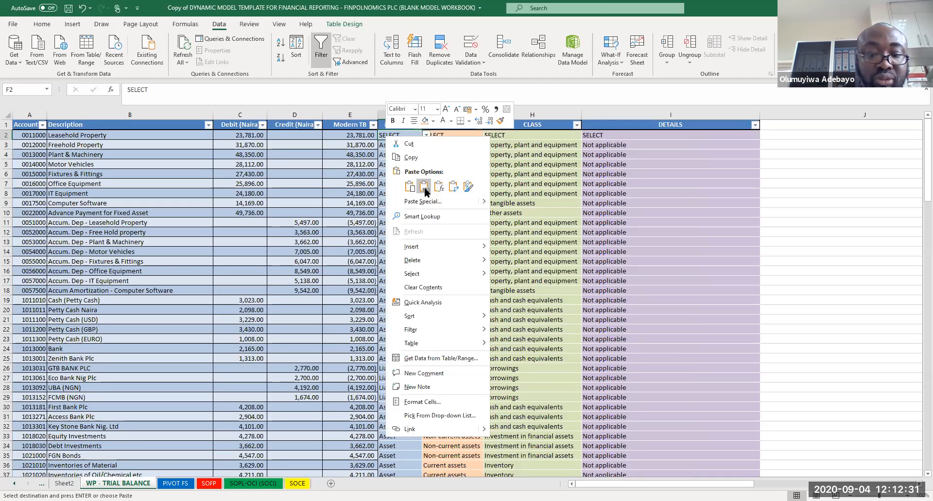
click(424, 188)
Step: Refresh all data from the SOFP sheet, review the statement's totals, and save the workbook
click(209, 484)
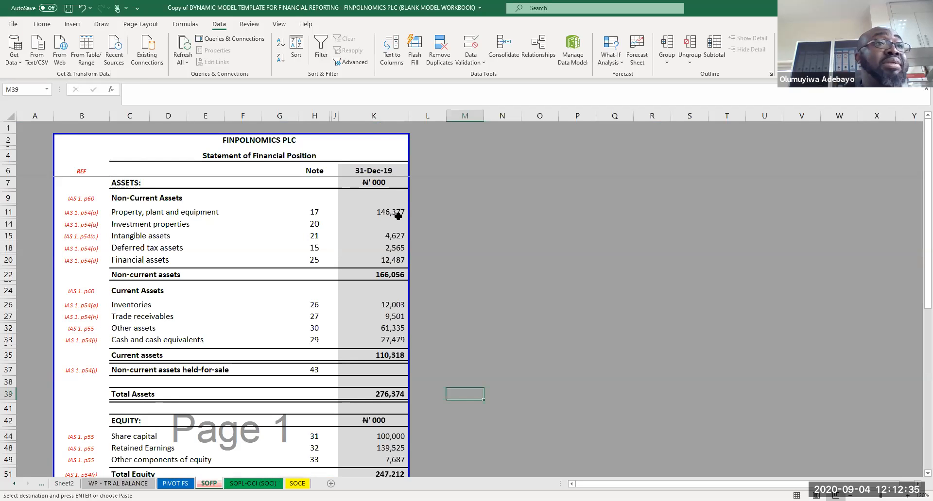
click(430, 223)
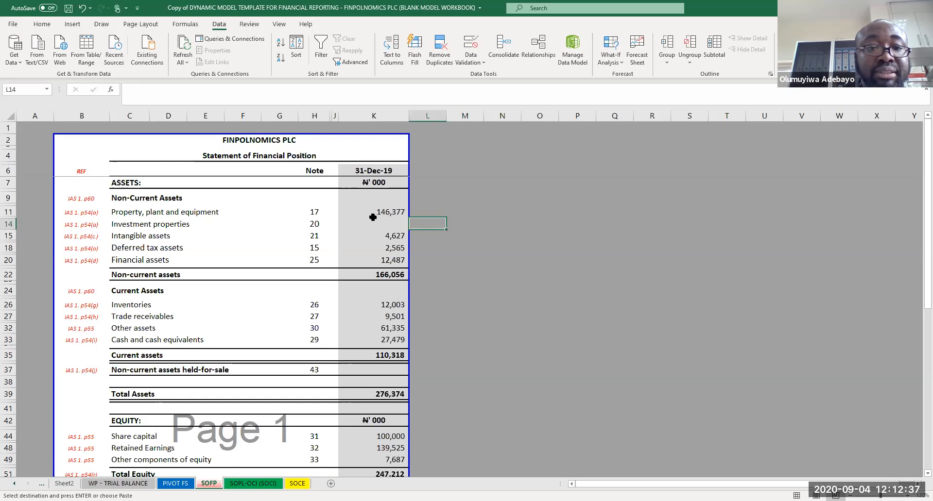
click(181, 52)
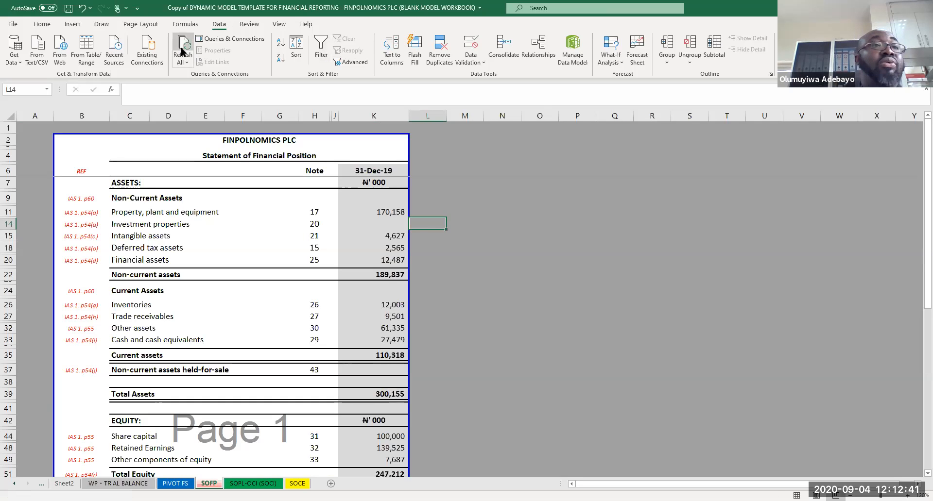
key(Page_Down)
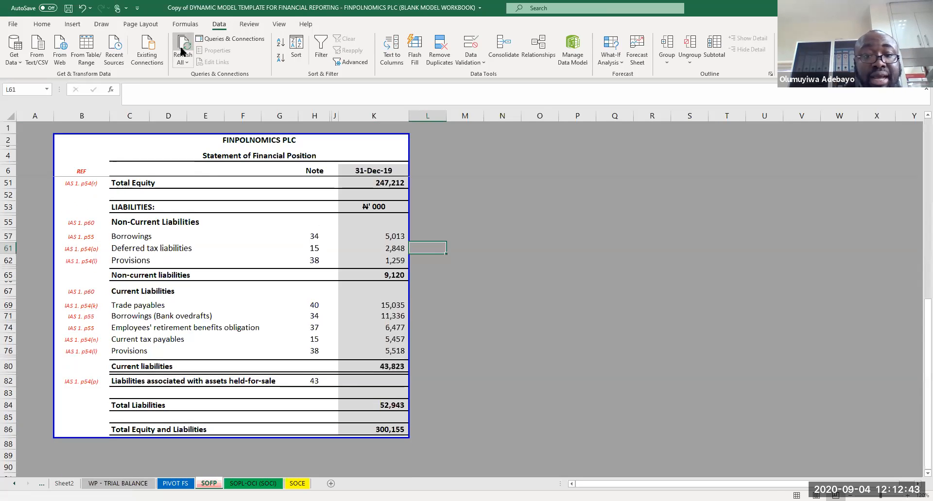
key(Page_Up)
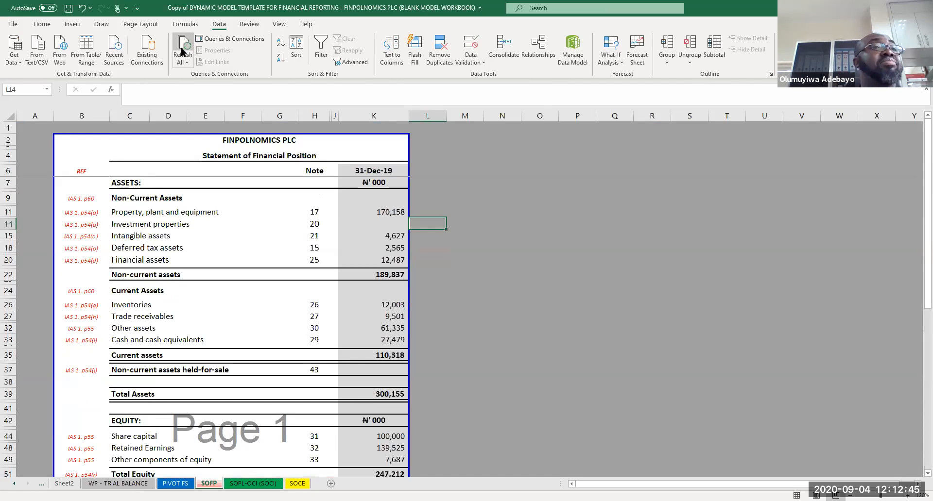
click(499, 156)
key(ctrl+s)
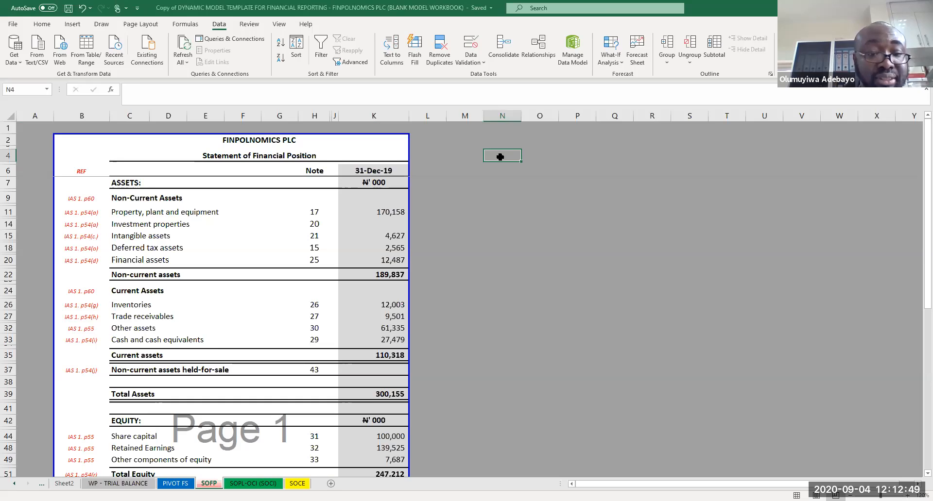
Step: Copy the Deferred tax expense debit of 10,601.00 as a value into cell C155 below the trial balance table
click(126, 484)
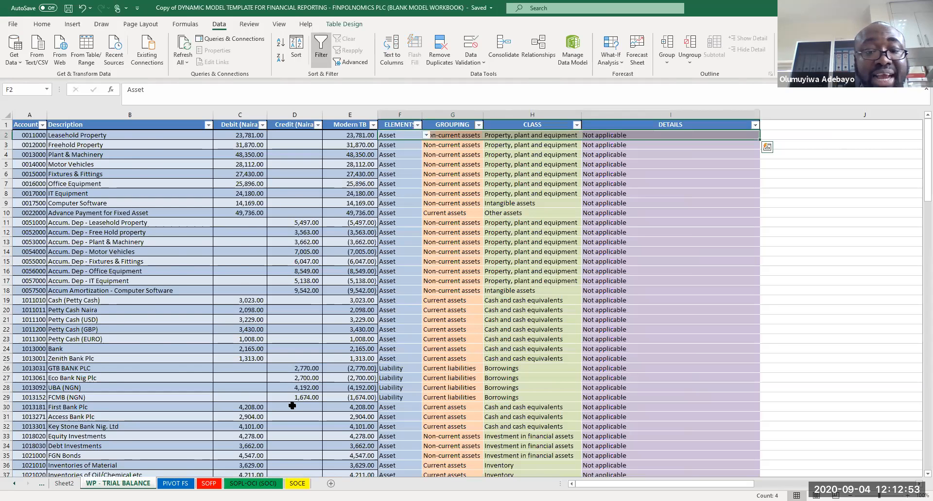
key(Page_Down)
key(Page_Down)
key(Page_Down)
key(Page_Down)
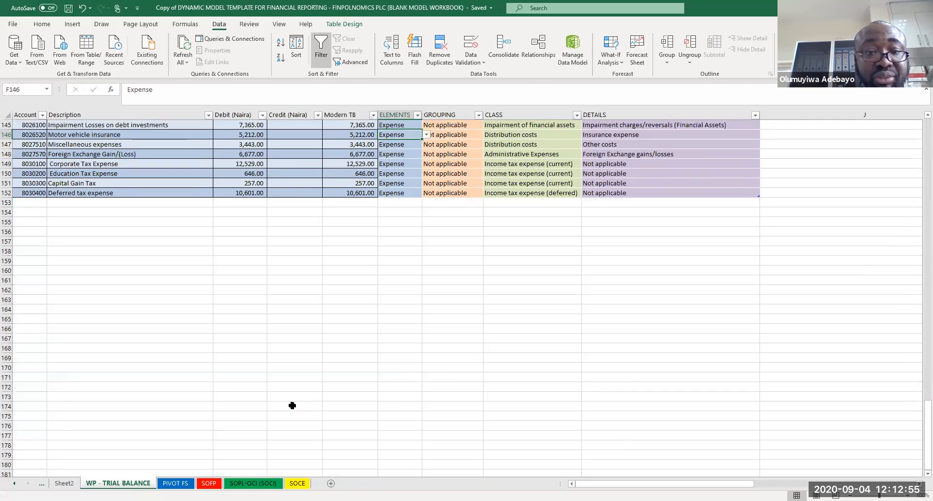
click(244, 194)
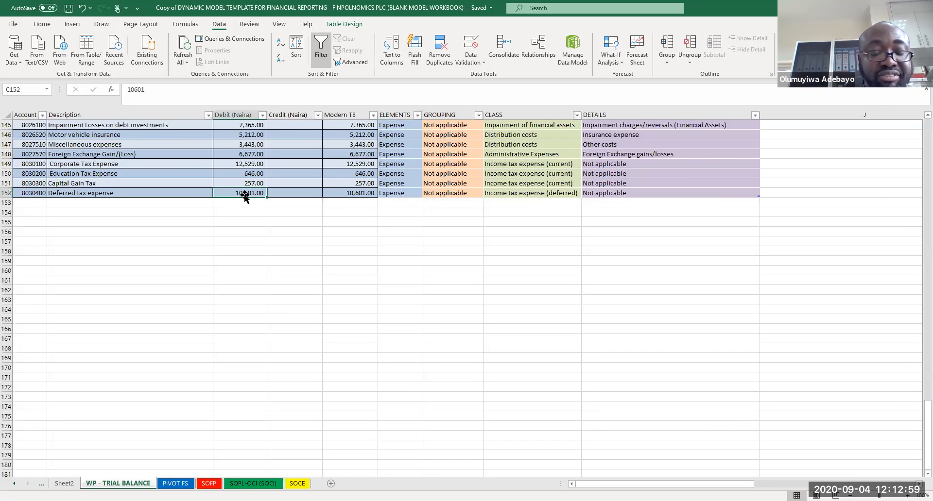
key(ctrl+c)
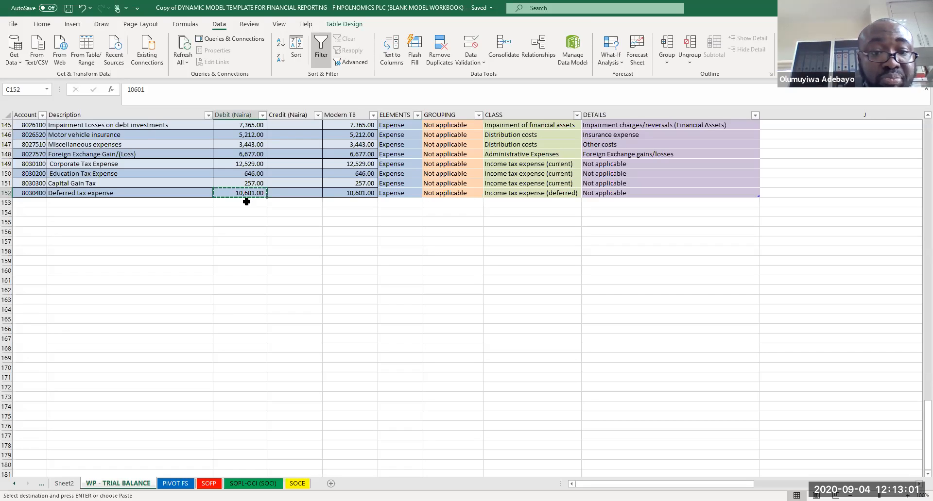
key(Down)
key(Down)
key(Down)
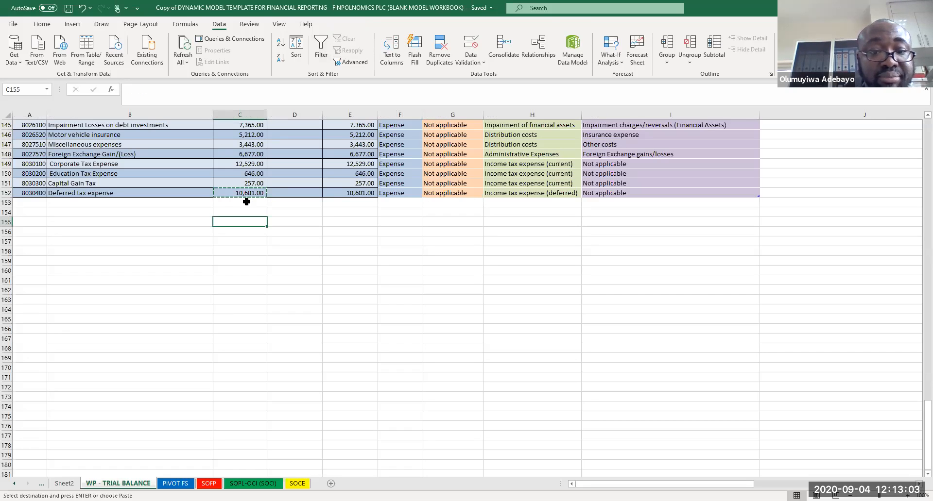
key(shift+F10)
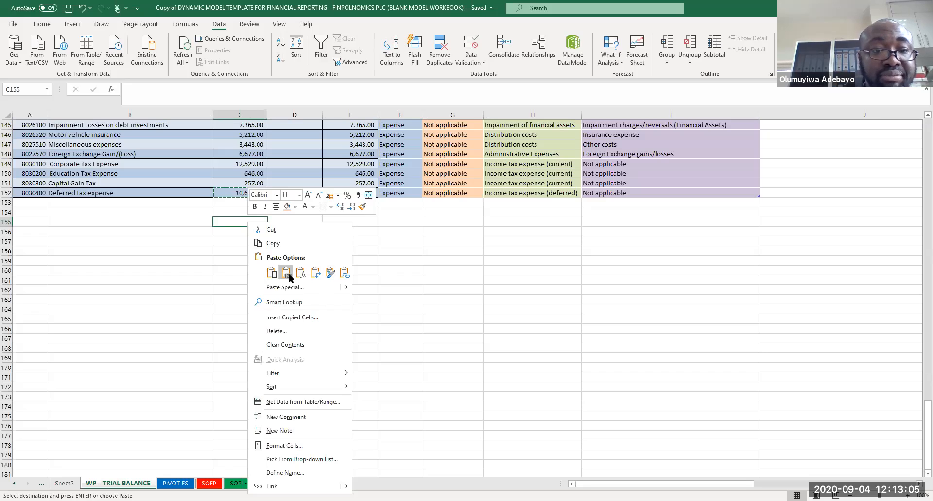
click(288, 276)
Step: Delete the Deferred tax expense debit amount from the trial balance table
click(242, 192)
key(Delete)
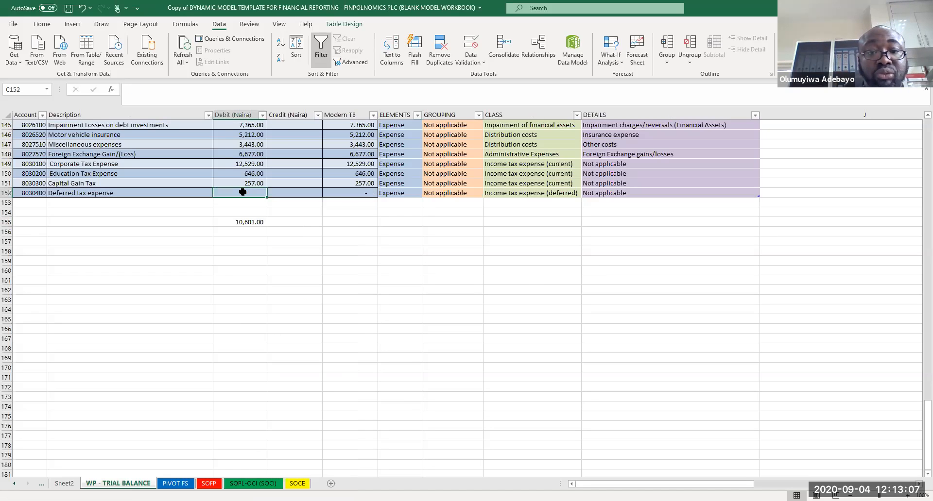
click(352, 236)
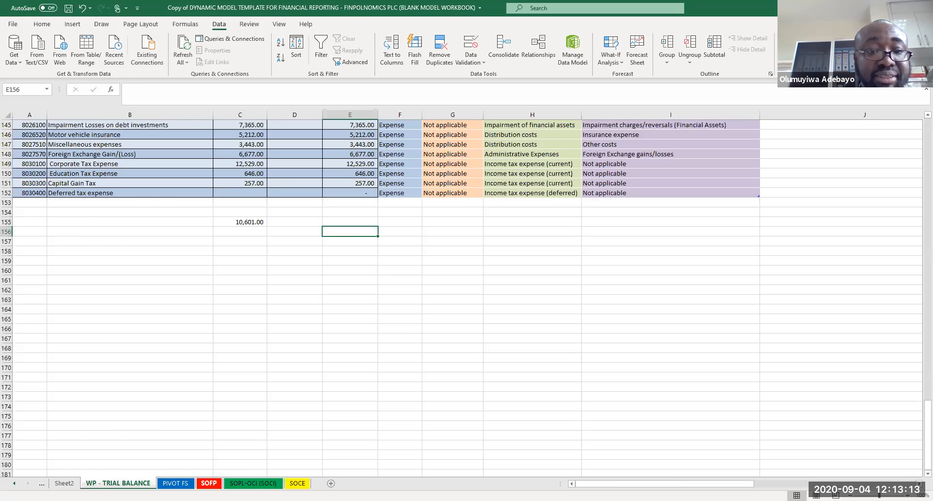
Step: Refresh all data from the SOFP sheet and review the statement totals and the pivot table's grand total
click(209, 484)
click(464, 292)
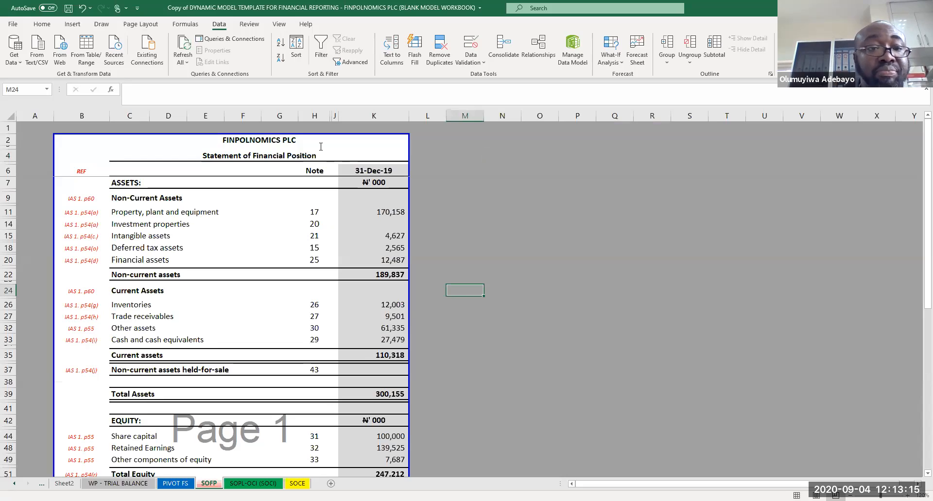
click(184, 45)
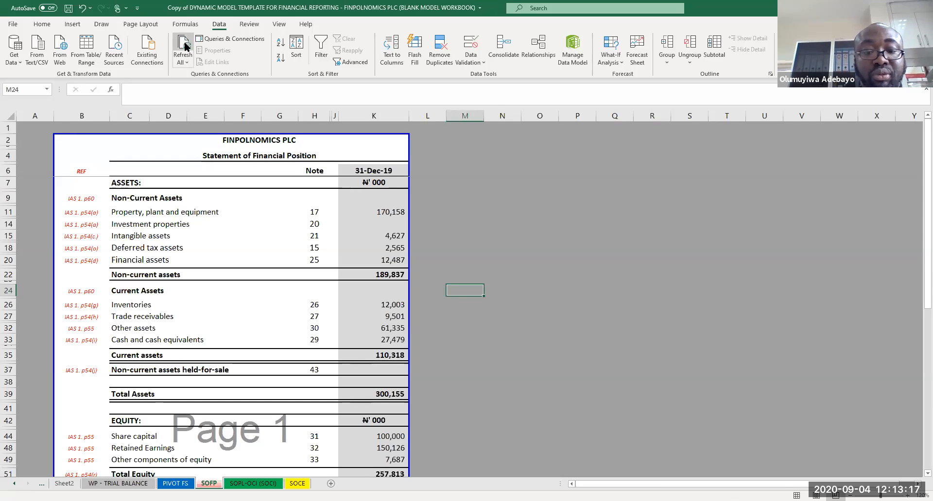
click(554, 274)
key(Page_Down)
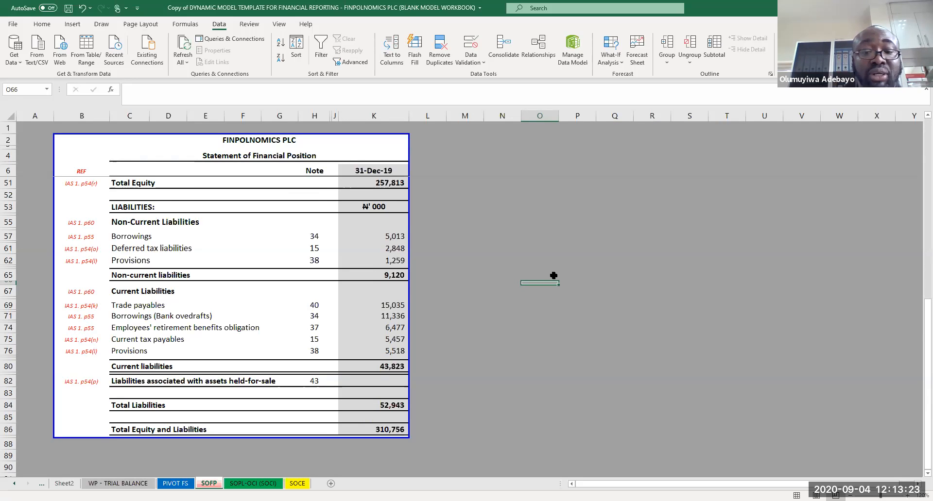
key(Page_Up)
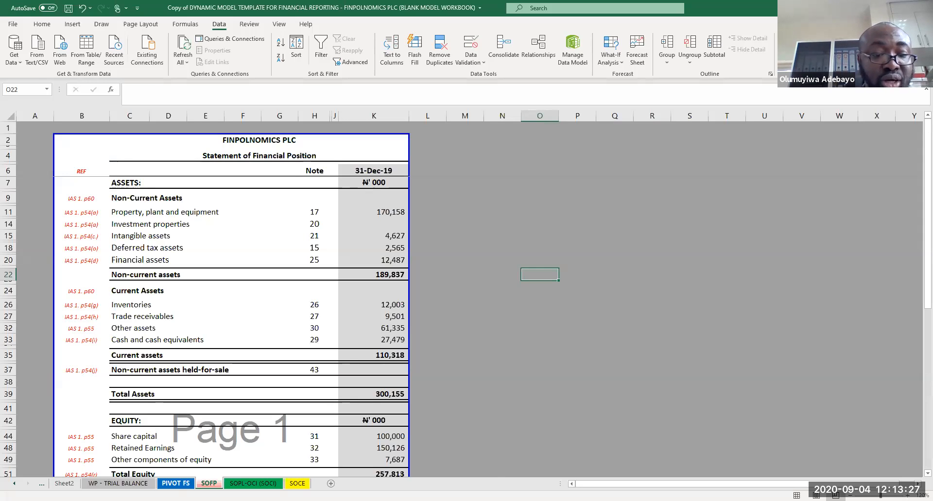
click(180, 482)
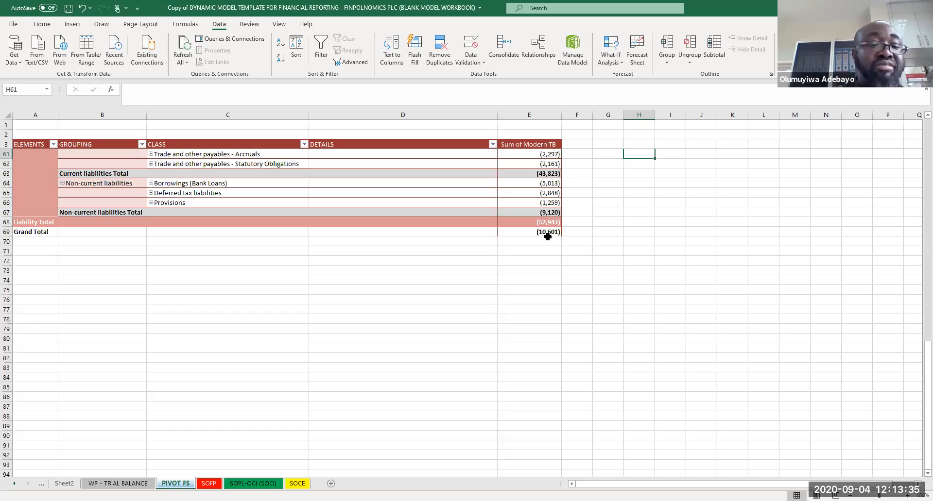
Step: Paste the 10,601.00 value back as the Deferred tax expense debit, clear cell C155, and save the workbook
click(131, 483)
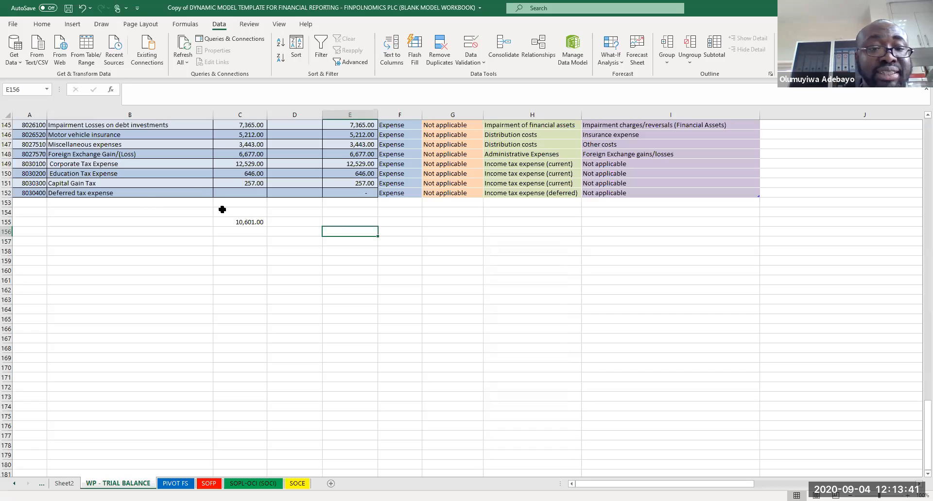
click(238, 223)
key(ctrl+c)
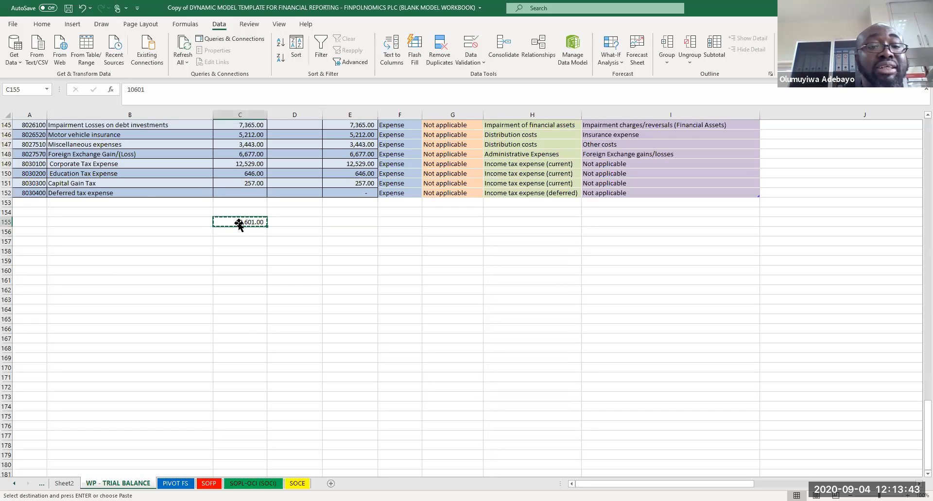
click(244, 190)
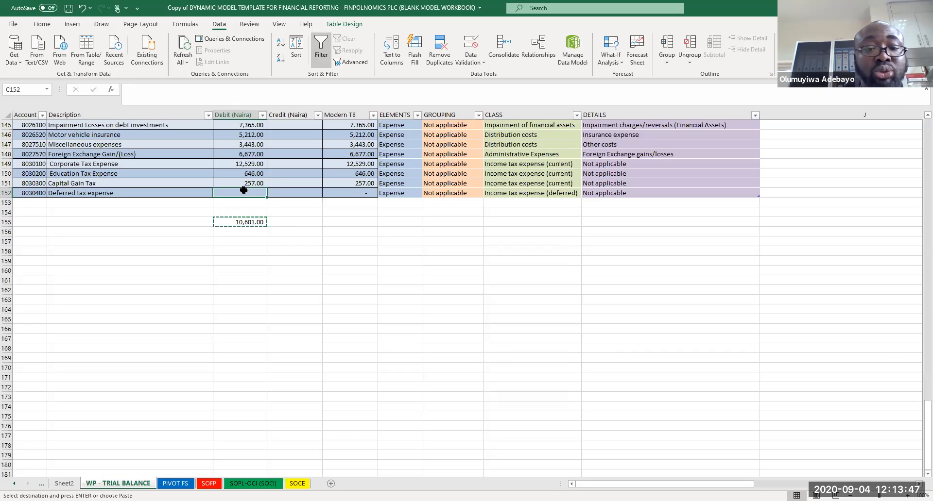
right_click(243, 190)
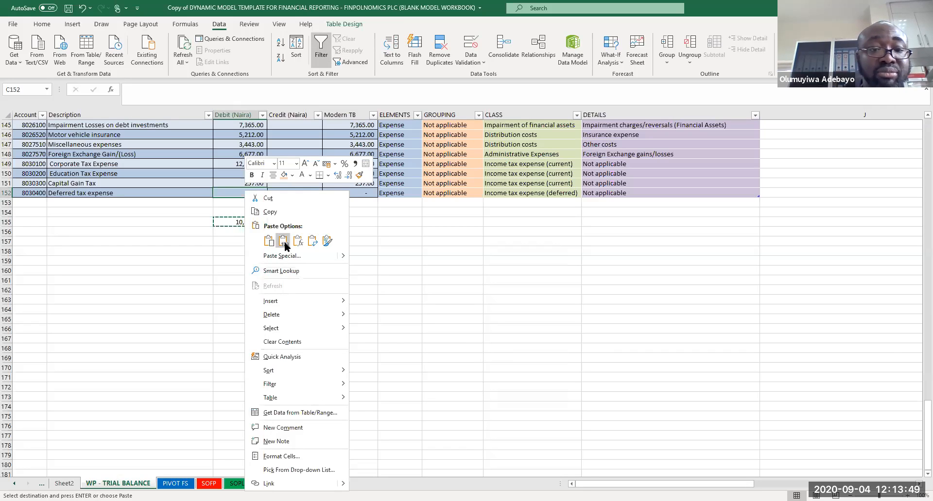
click(284, 246)
click(251, 222)
key(Escape)
key(ctrl+s)
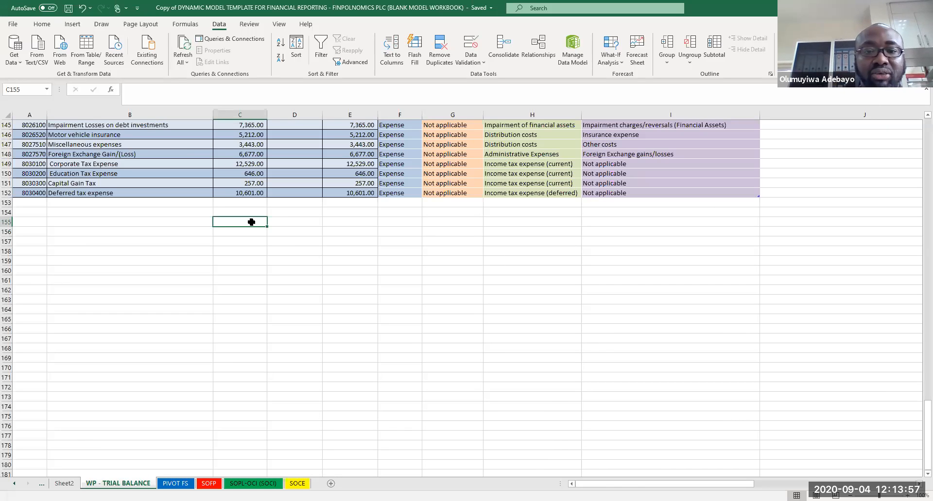
Step: Open the SOFP sheet and inspect the Property, plant and equipment GETPIVOTDATA formula
key(Page_Up)
key(Page_Up)
key(Page_Up)
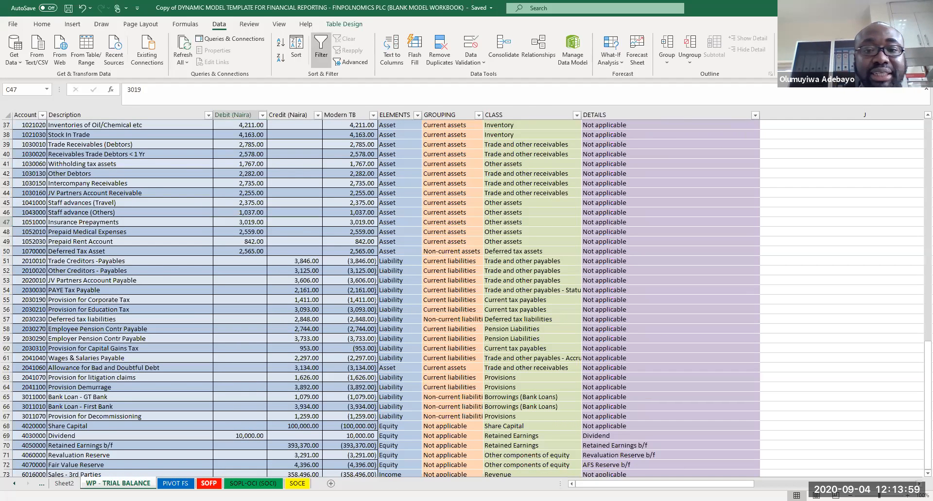
key(ctrl+Page_Down)
key(ctrl+Page_Down)
click(376, 212)
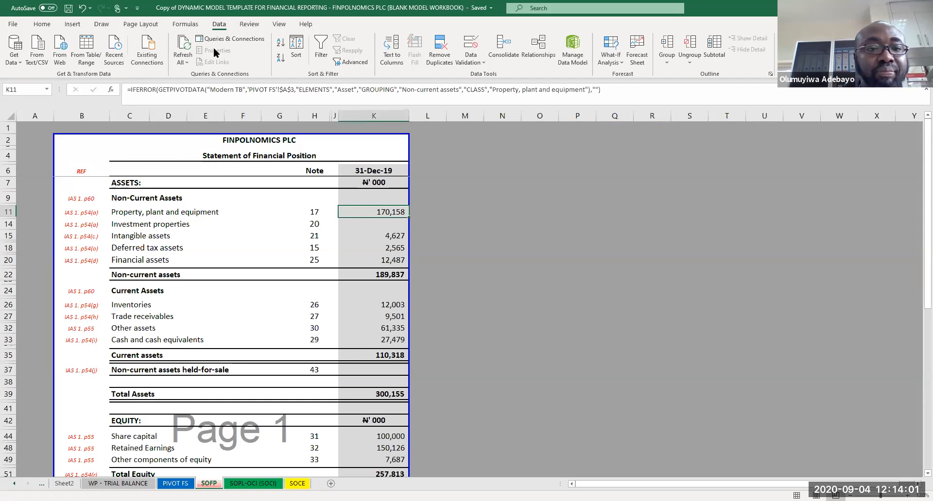
Step: Refresh all data from the SOFP sheet, review the statement, and save the workbook
click(180, 45)
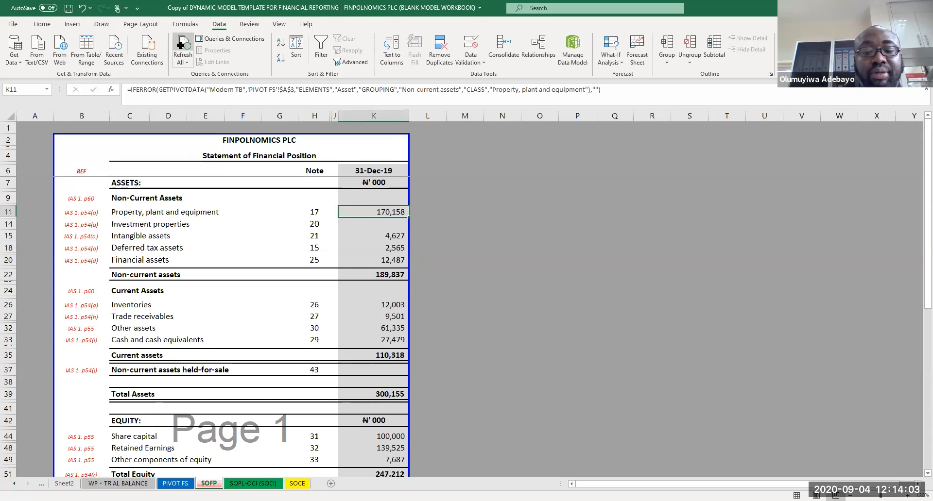
click(513, 273)
key(Page_Down)
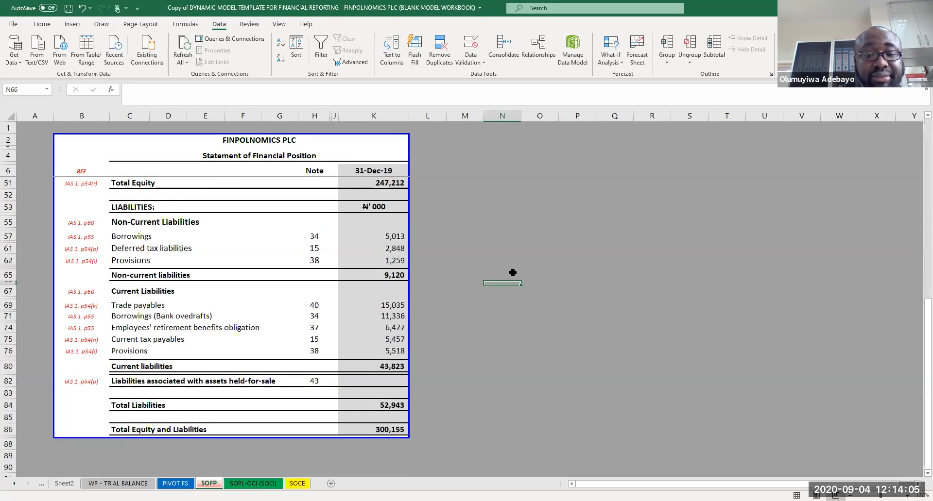
key(Page_Up)
key(ctrl+s)
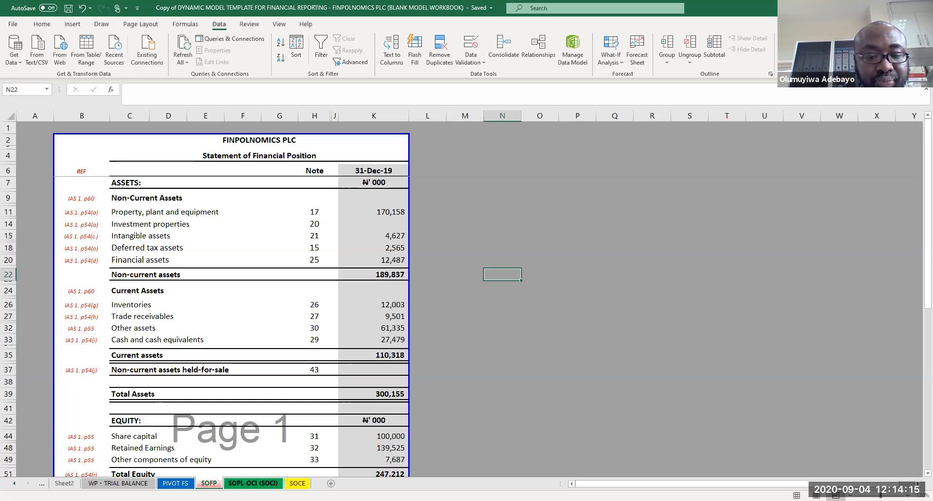
Step: Insert a new sheet and enter the heading NOTES TO THE FINANCIAL STATEMENTS in cell B2
key(ctrl+Page_Down)
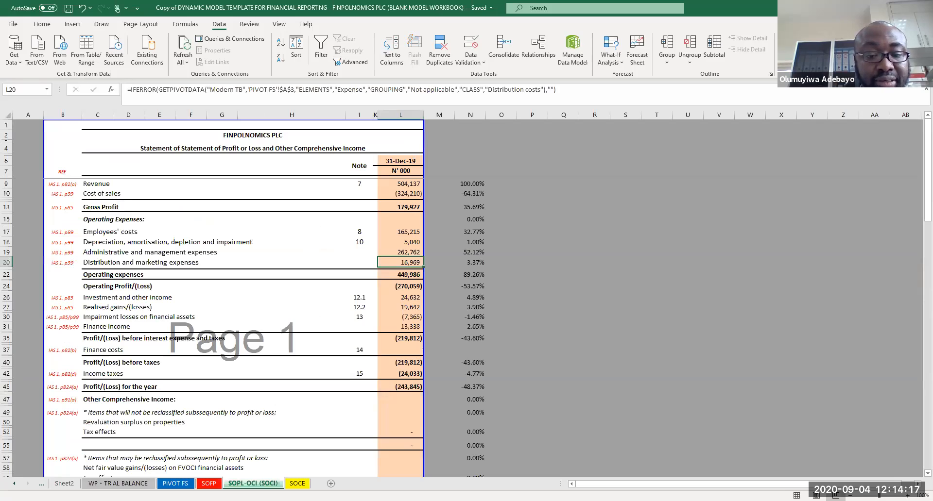
click(331, 483)
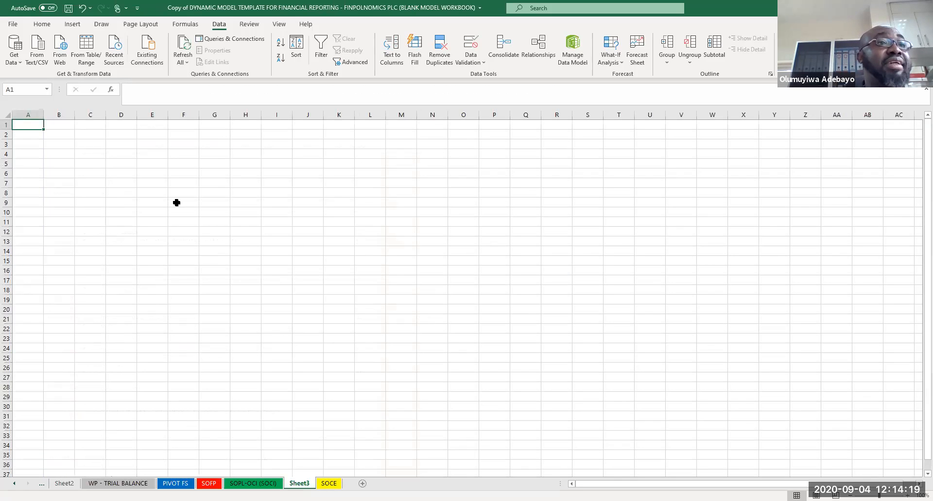
click(62, 133)
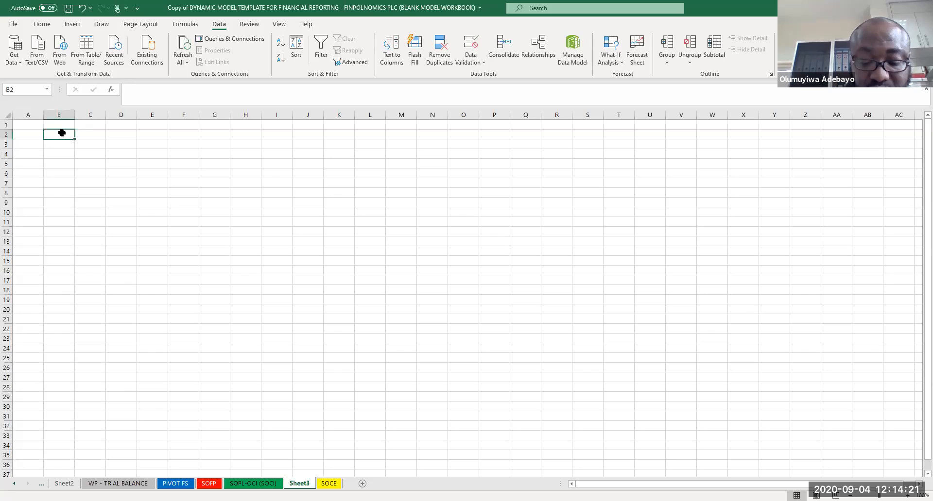
text(NOTES TO THE FINANCIAL )
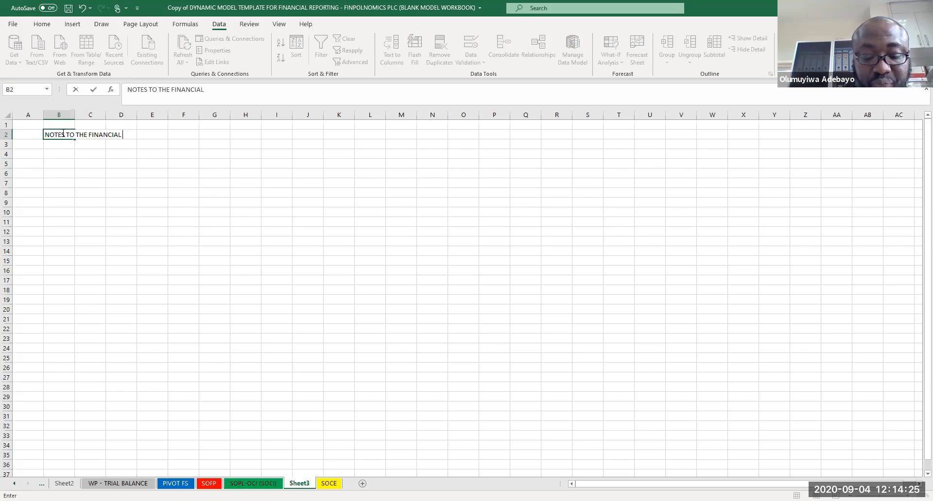
text(STAT)
key(BackSpace)
key(BackSpace)
text(TATEMENTS)
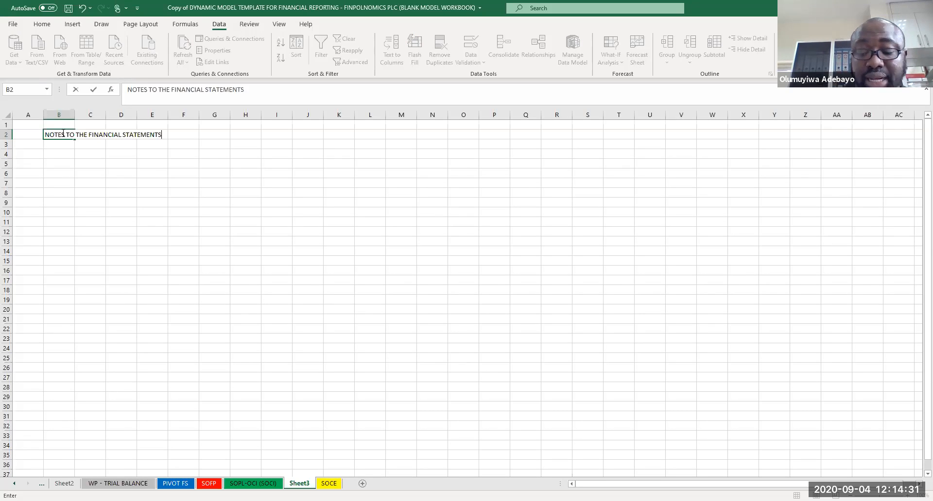
key(Return)
Step: Widen column B to fit its contents and enter REVENUE: in cell B4
click(57, 154)
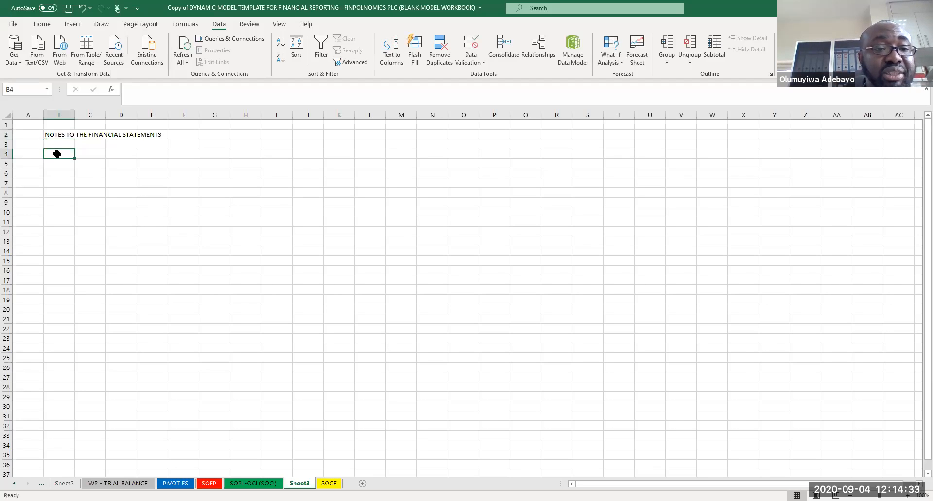
double_click(75, 116)
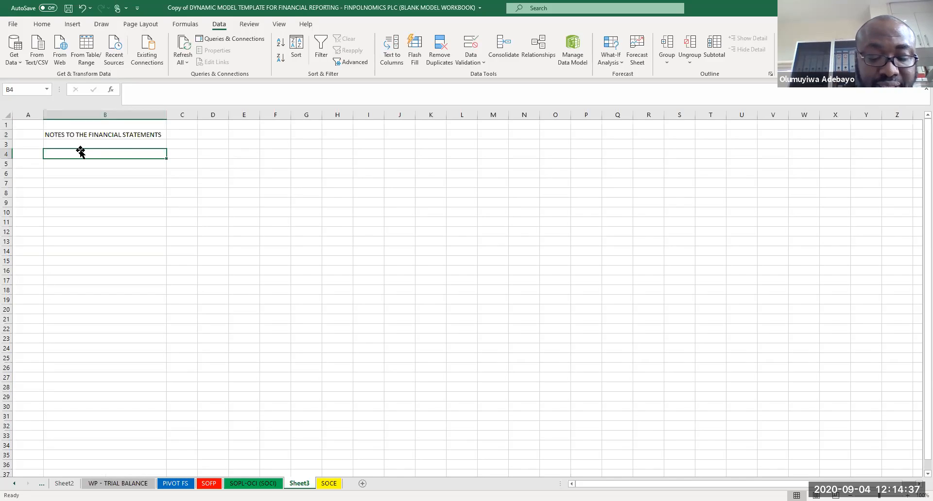
text(REVENUE)
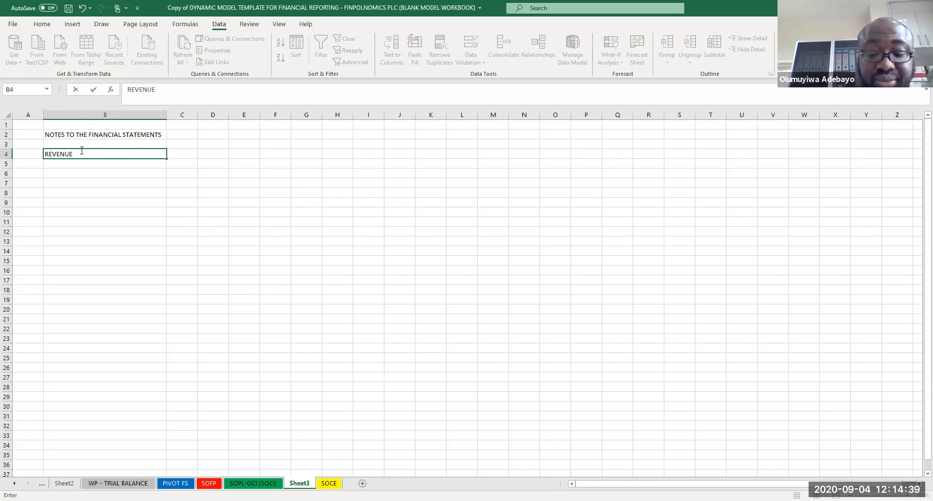
text(:)
key(Return)
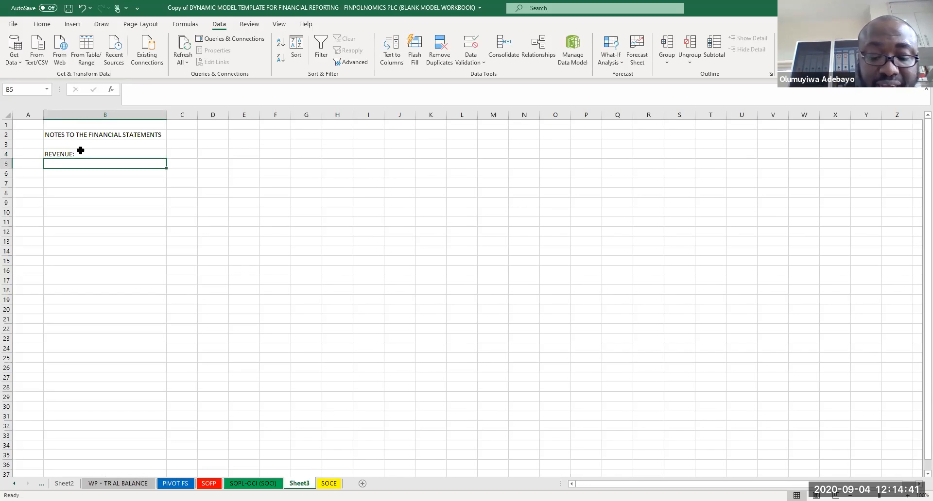
Step: List Sales of PMS, Sales of AGO, Sales of DPK and Sales of Lubes in cells B5 to B8
text(Sakes)
key(BackSpace)
key(BackSpace)
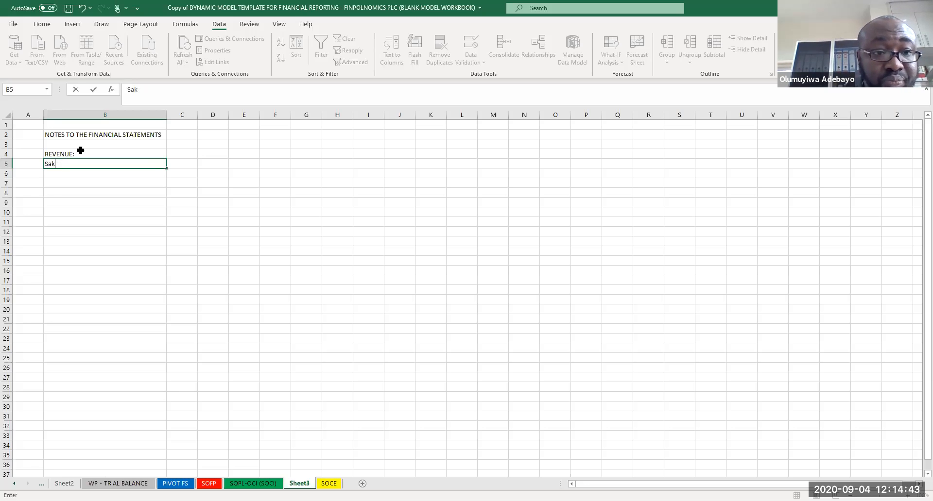
text(les of )
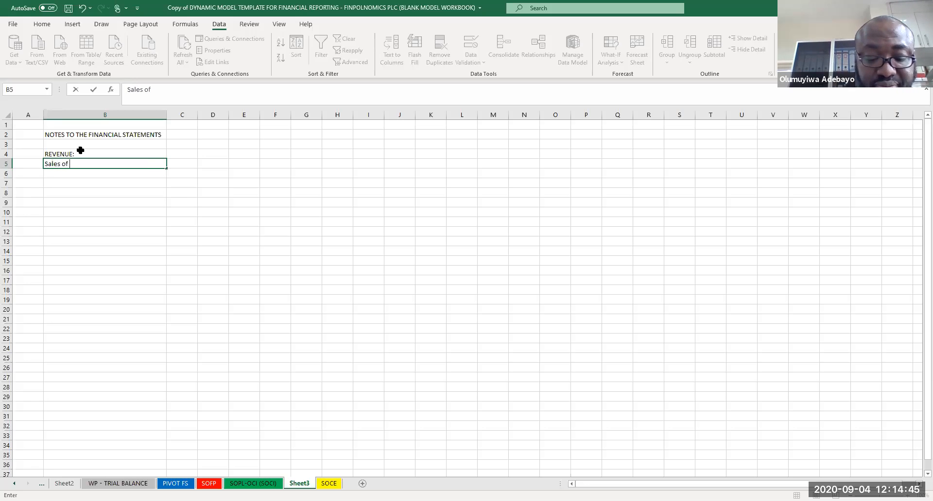
text(Goo)
key(BackSpace)
key(BackSpace)
key(BackSpace)
text(PMS)
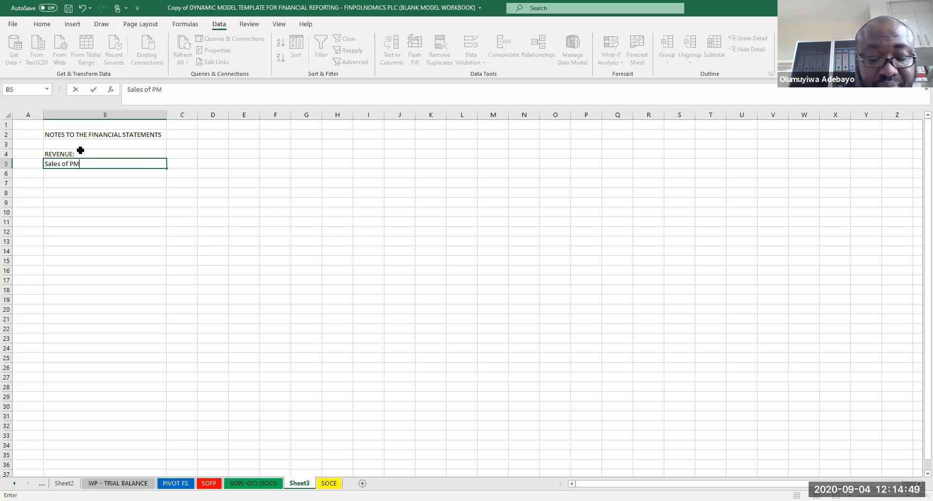
key(Return)
text(Sales of A)
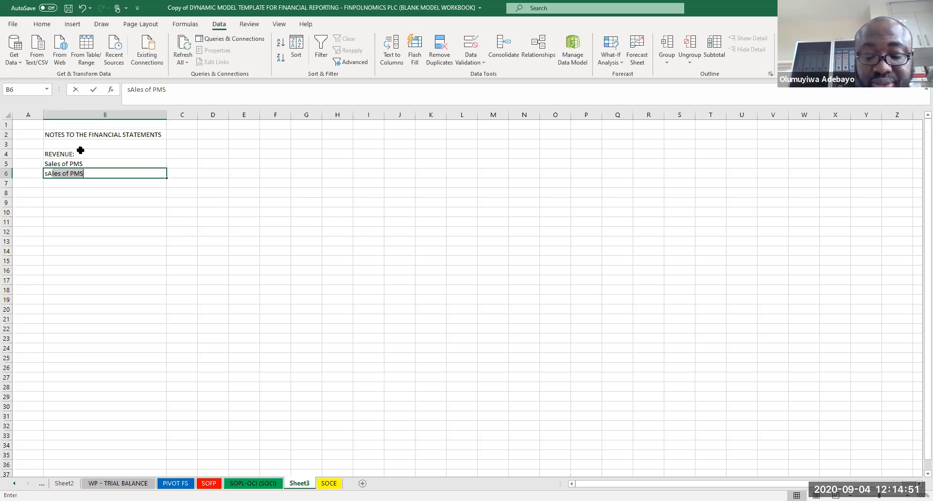
text(GO)
key(Return)
text(Sales of DPK)
key(Return)
text(sAL)
key(BackSpace)
key(BackSpace)
key(BackSpace)
text(Sales of LU)
key(BackSpace)
text(ubes)
key(Return)
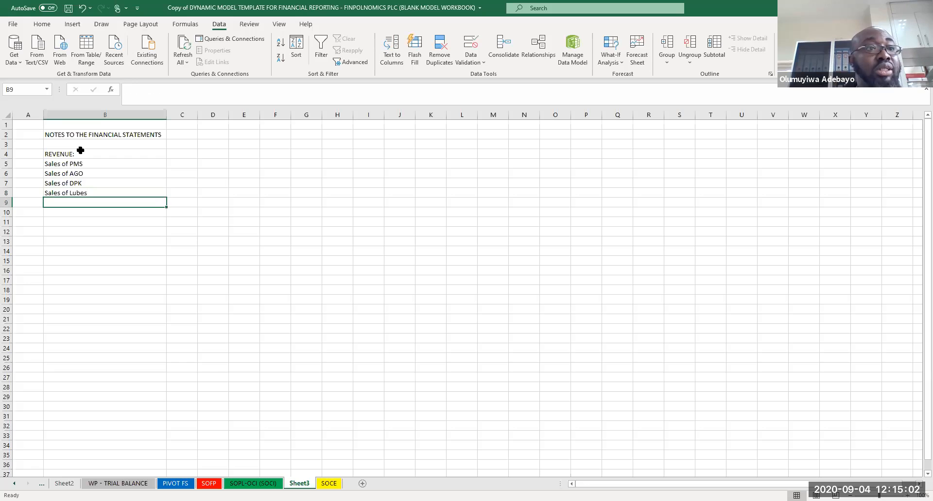
Step: Enter NGN as the amount column heading in cell C4
click(192, 152)
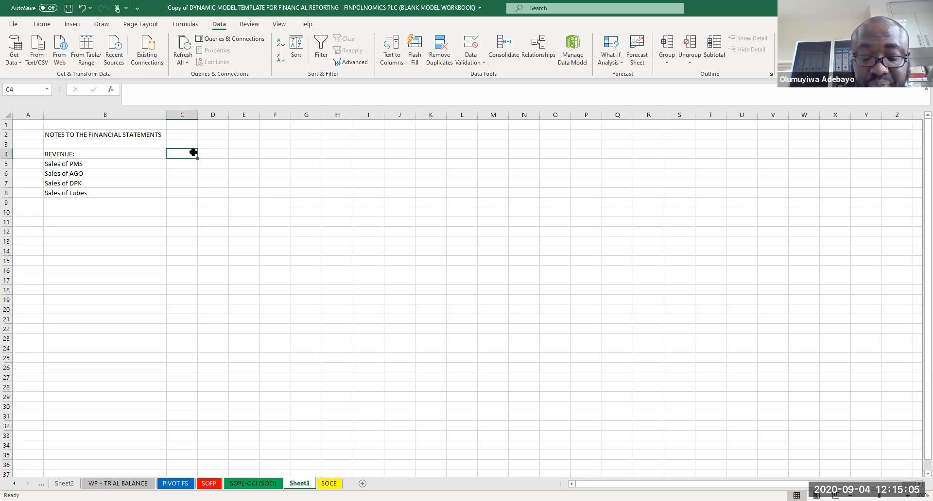
text(NGN)
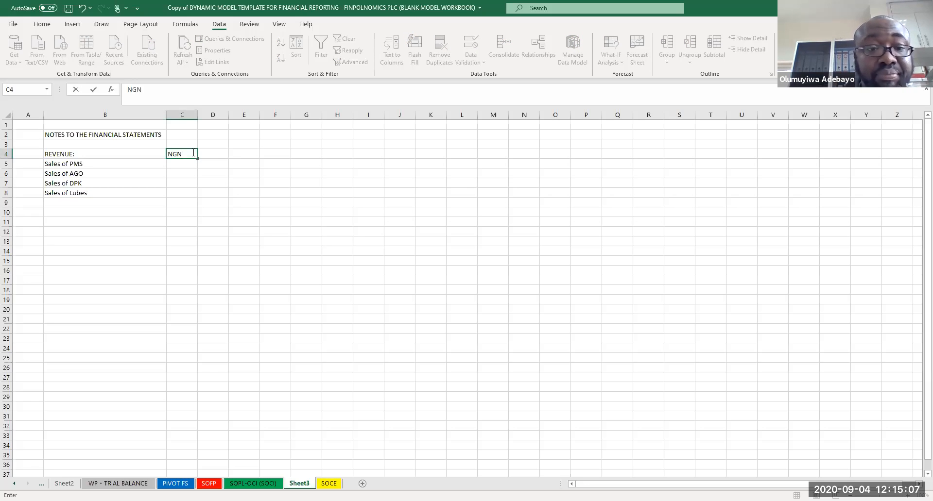
key(Return)
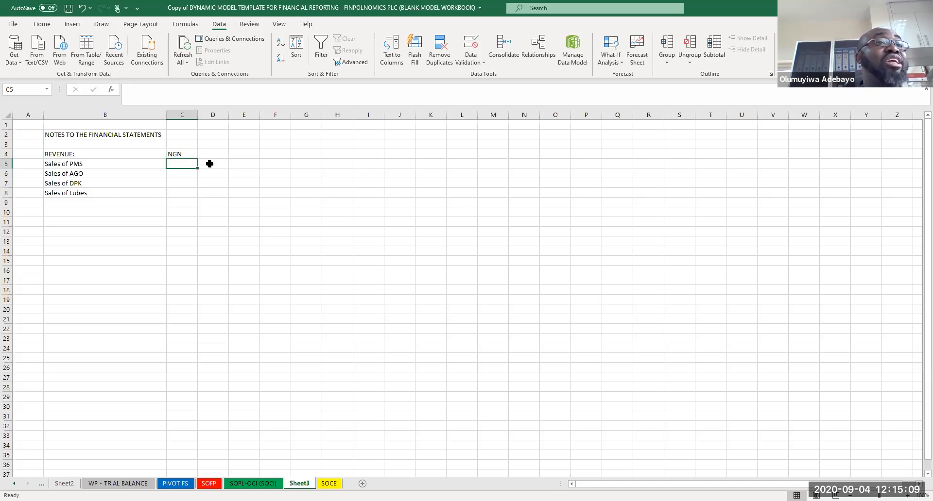
Step: Inspect the Property, plant and equipment GETPIVOTDATA formula on the SOFP sheet, then return to the notes sheet
click(213, 483)
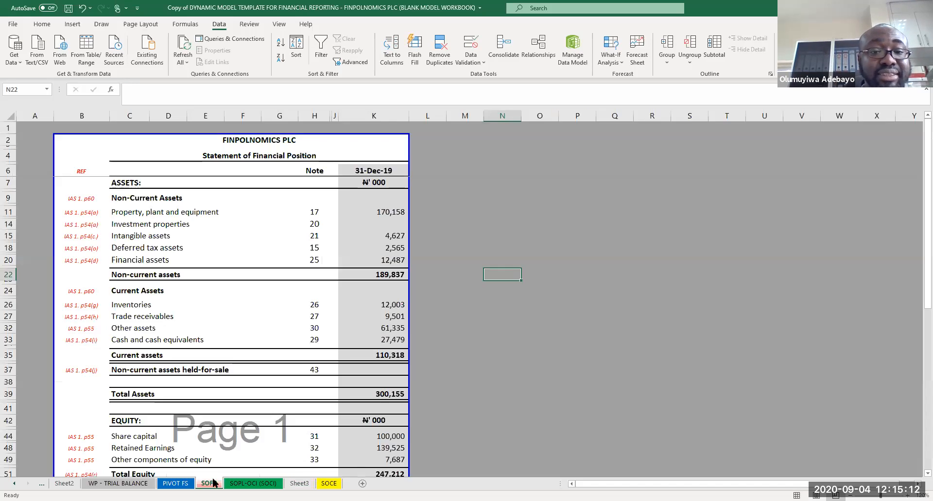
click(378, 212)
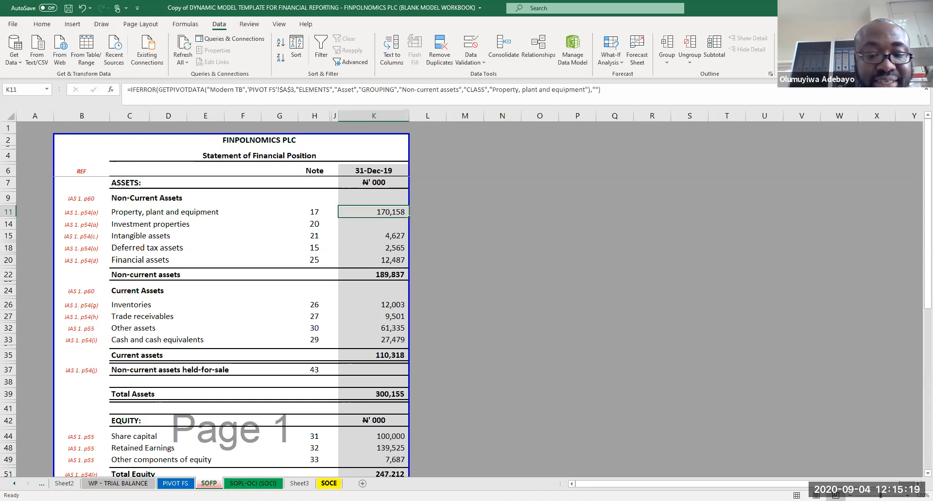
click(299, 484)
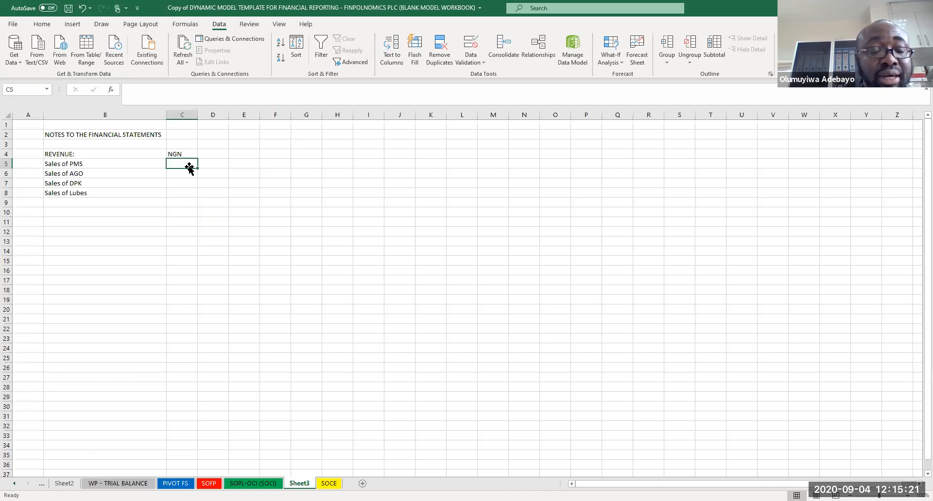
text(=)
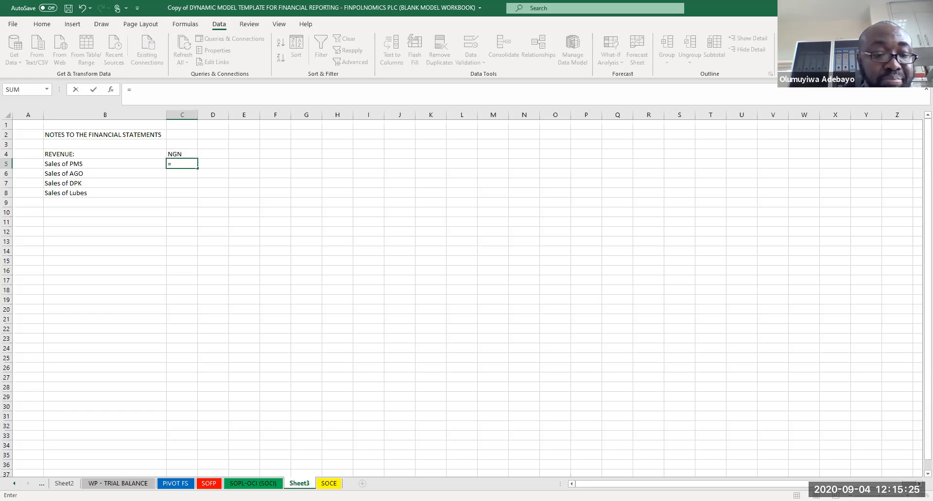
click(175, 484)
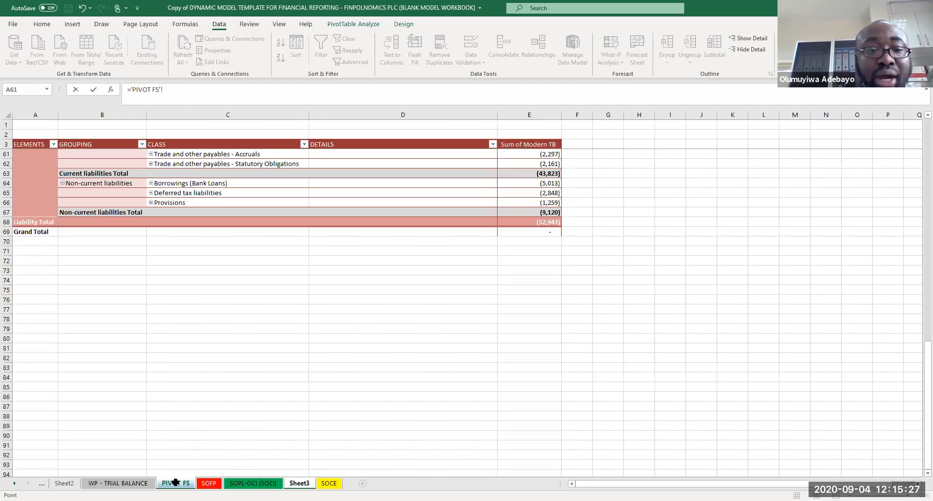
key(ctrl+Home)
key(Down)
key(Page_Down)
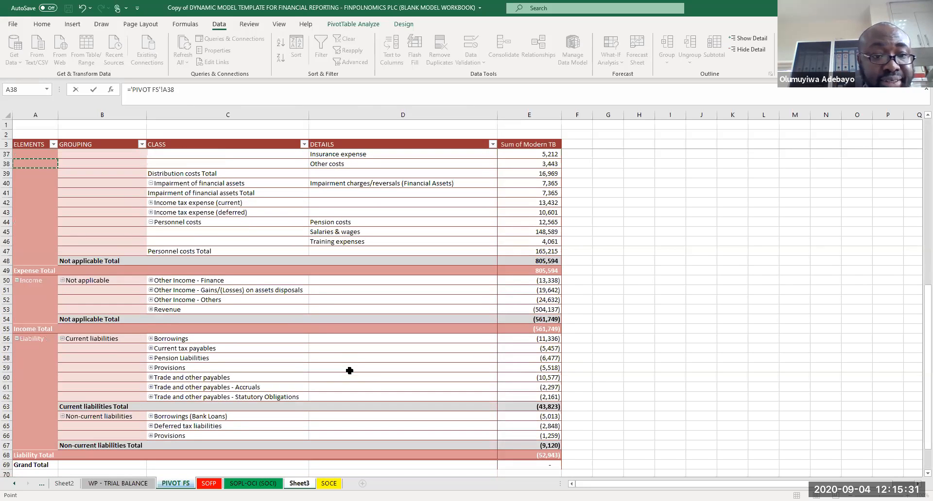
click(153, 312)
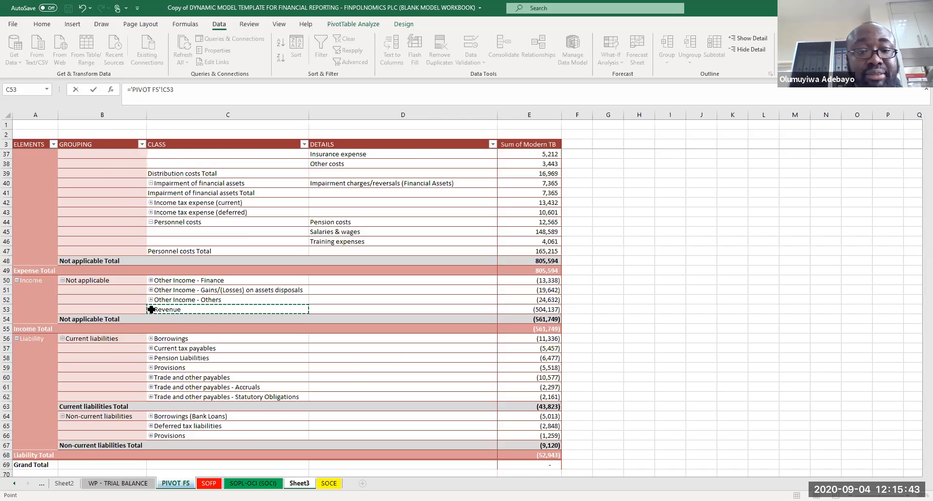
key(Escape)
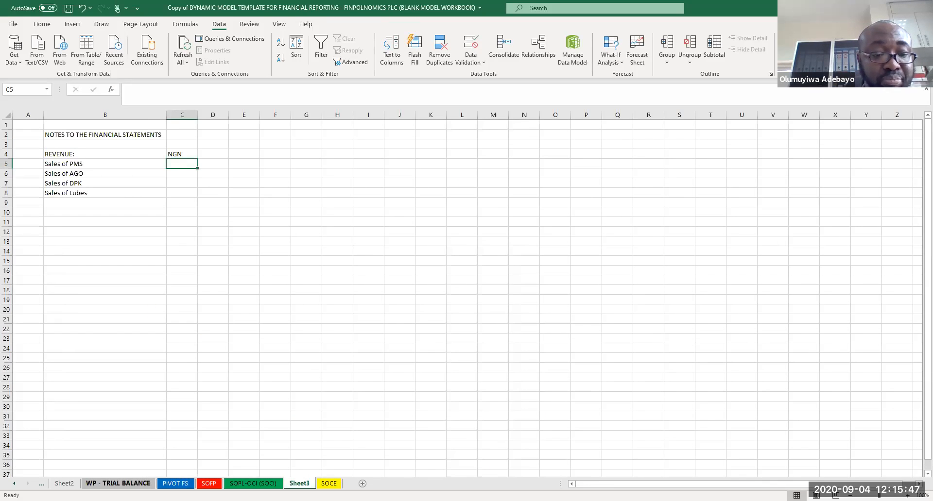
Step: Expand the Revenue and Other Income - Others rows in the pivot table to show their details
click(175, 483)
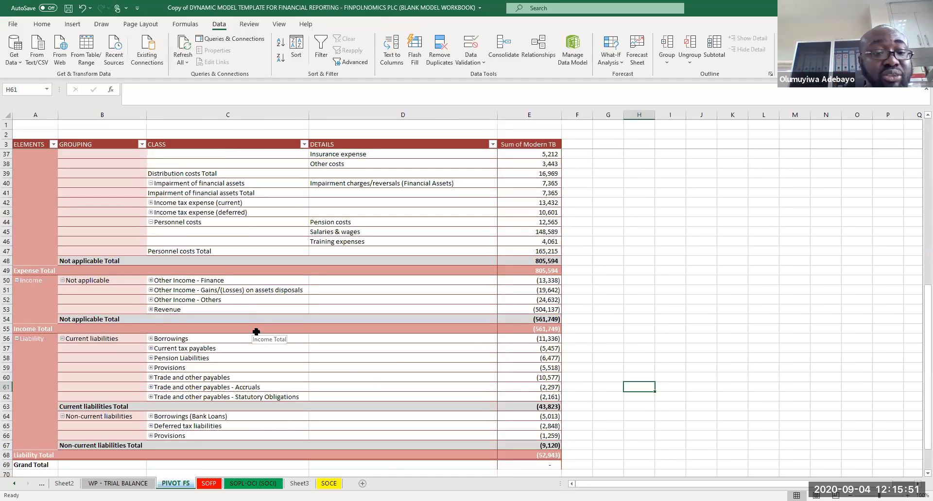
click(151, 309)
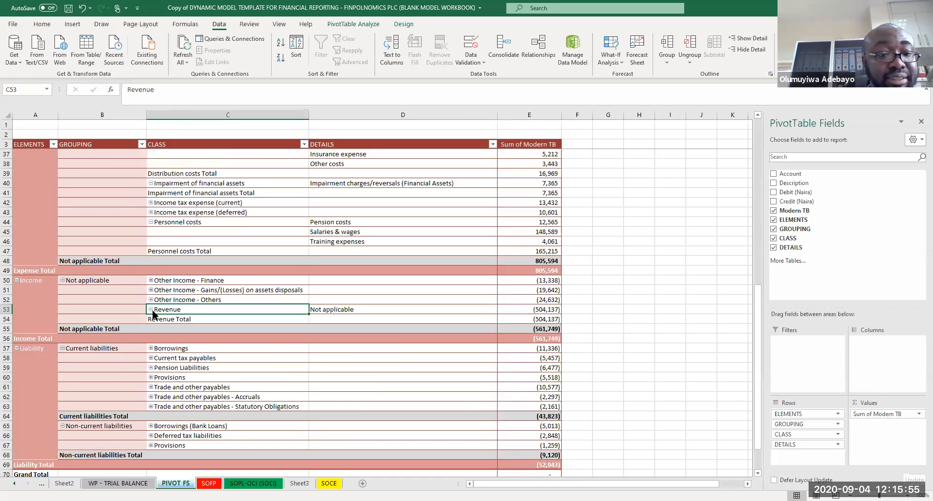
click(150, 300)
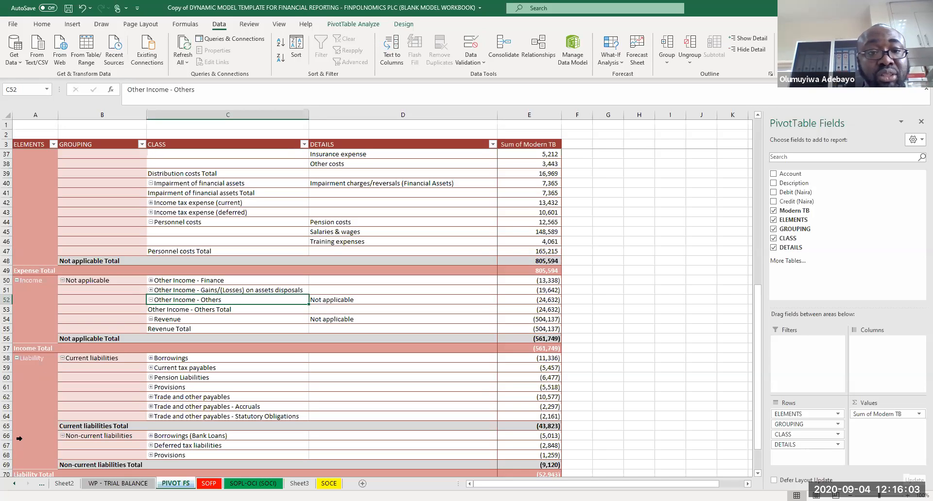
click(241, 231)
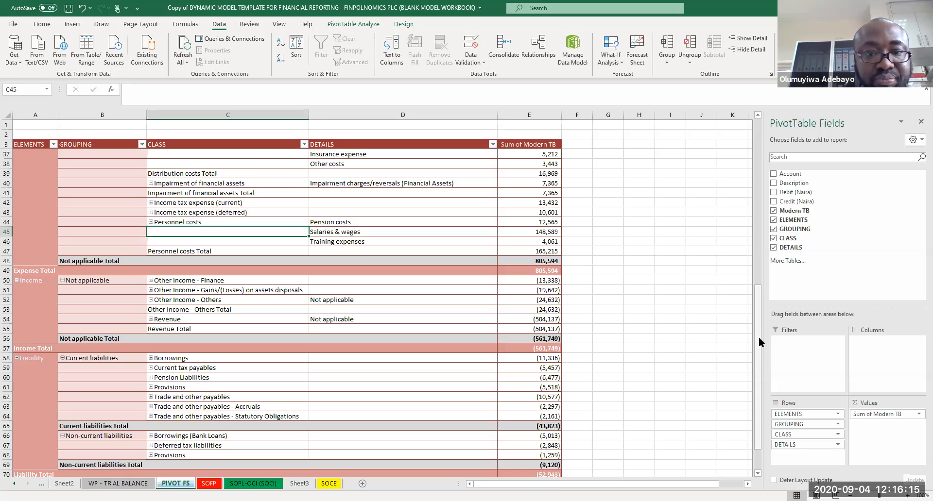
Step: Copy the Administrative Expenses detail names from the pivot table and paste them as values into cells B5 to B10 of the notes sheet
scroll(750, 229, up, 7)
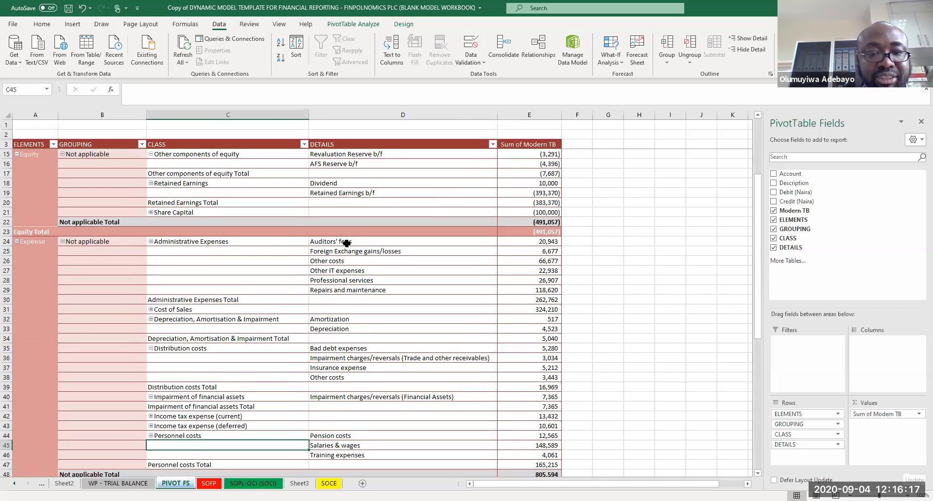
drag(336, 243, 341, 294)
key(ctrl+c)
click(300, 483)
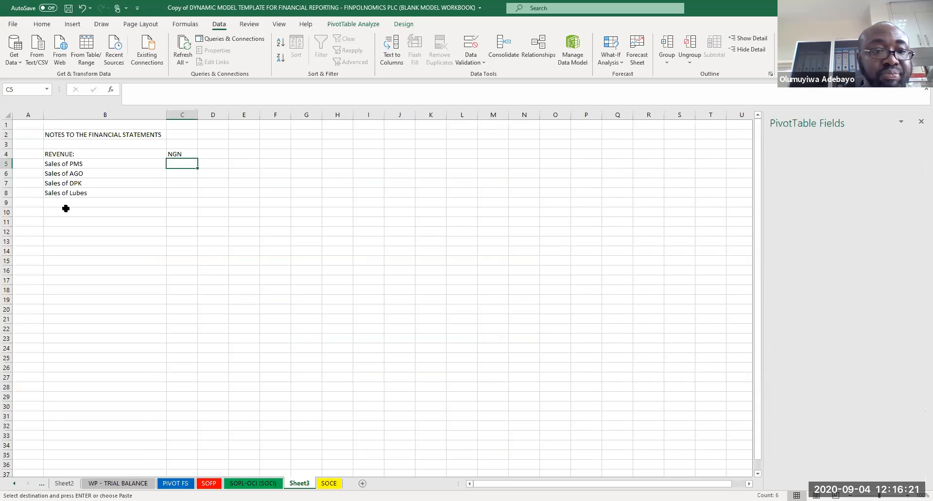
click(52, 164)
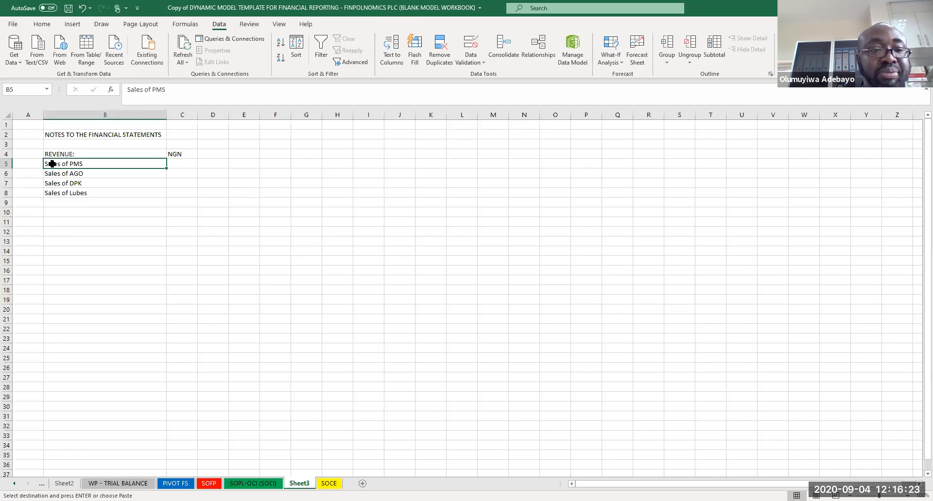
right_click(52, 164)
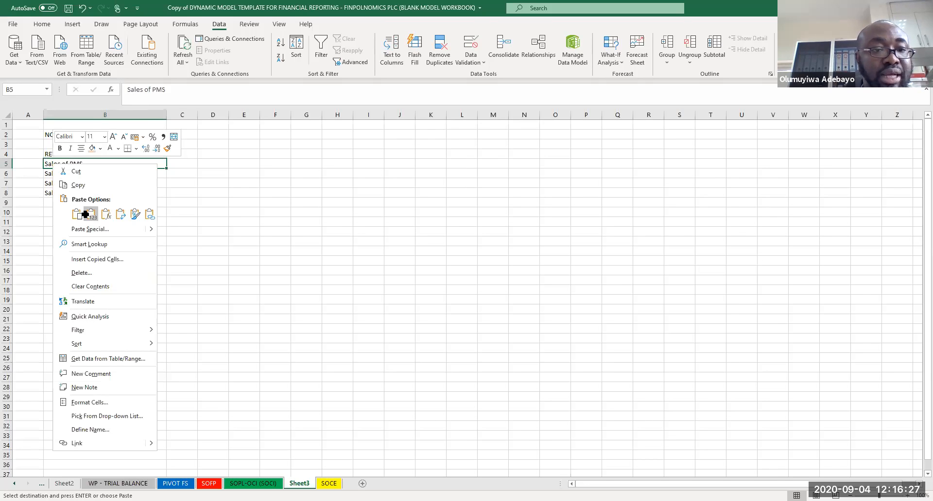
click(91, 214)
Step: Replace the heading in cell B4 with ADMIN EXPENSES
click(69, 153)
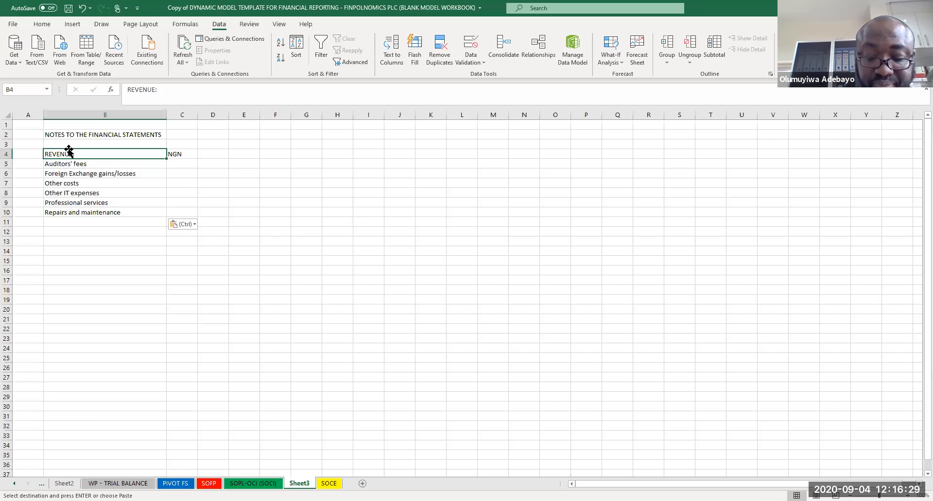
text(ADMIN EXPENSES)
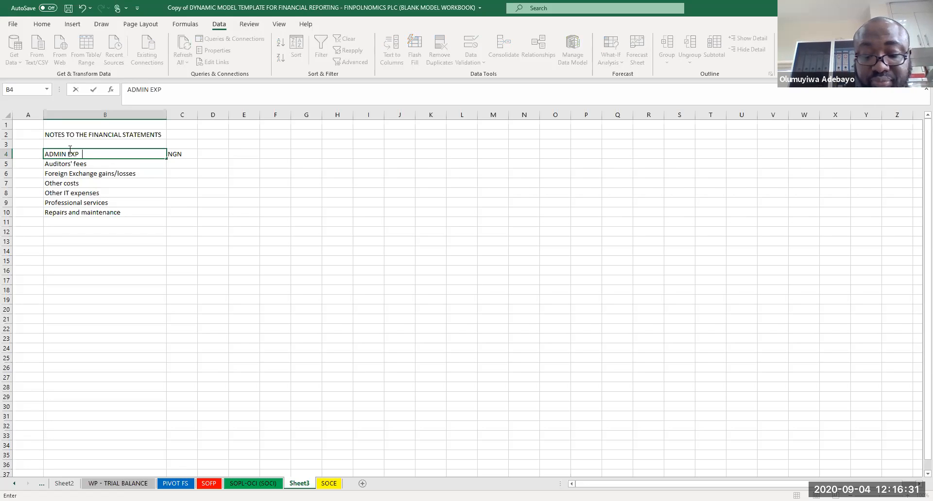
key(Return)
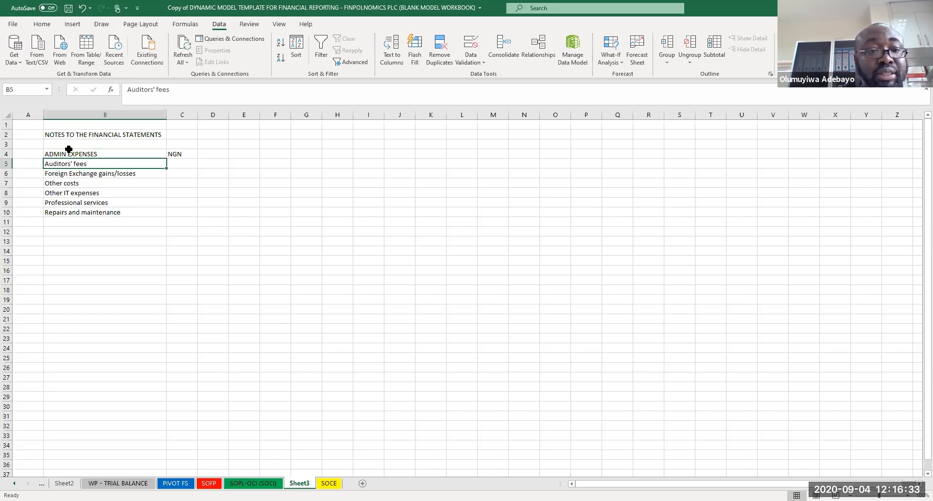
Step: Link cells C5 to C7 to the pivot table's Auditors' fees, Foreign Exchange gains/losses and Other costs amounts using GETPIVOTDATA references
click(188, 164)
text(=)
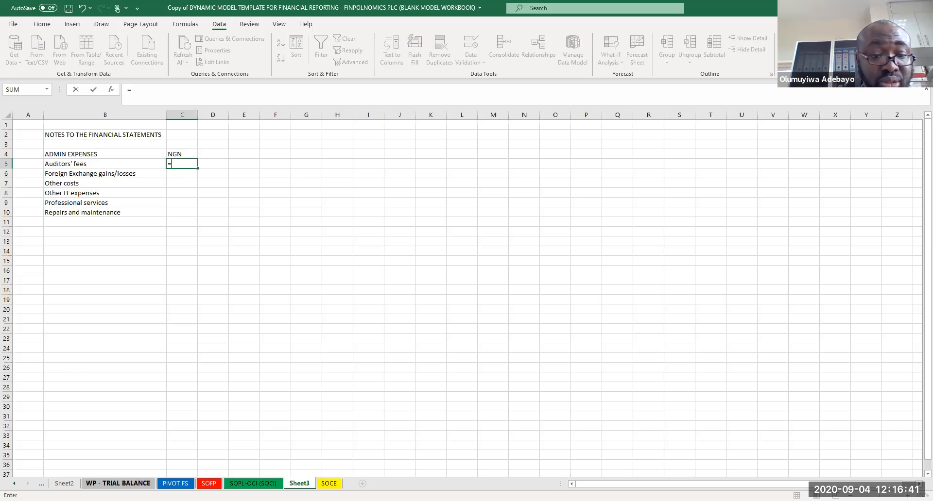
click(176, 483)
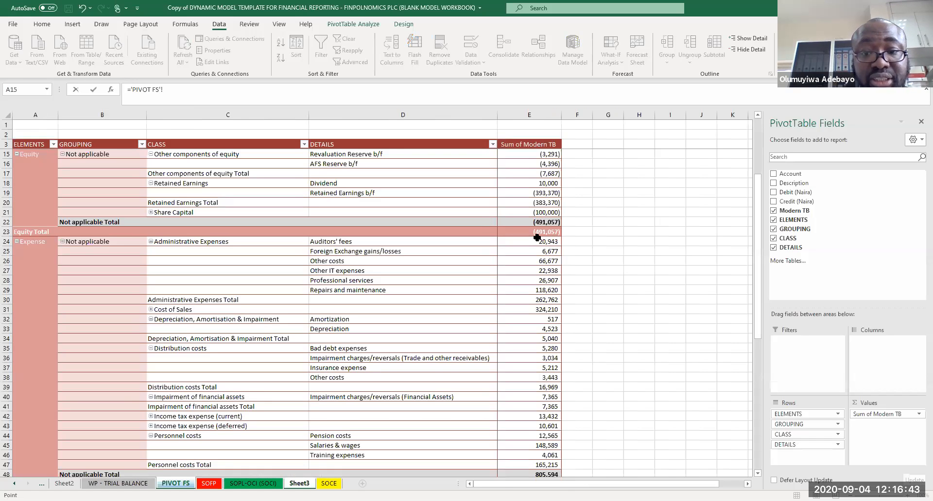
click(538, 242)
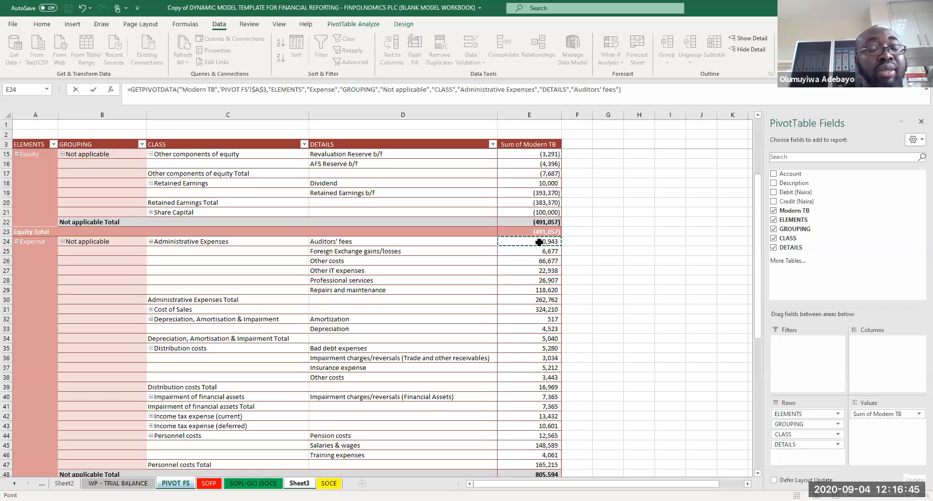
key(Return)
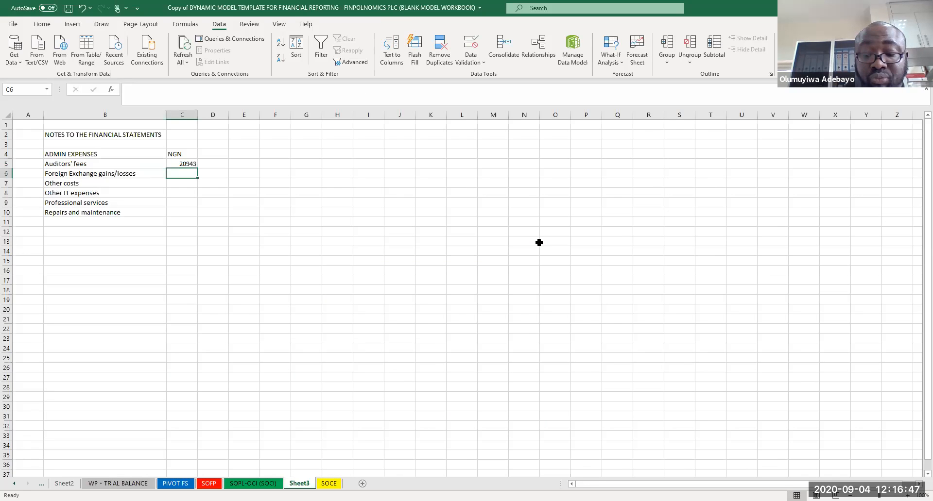
text(=)
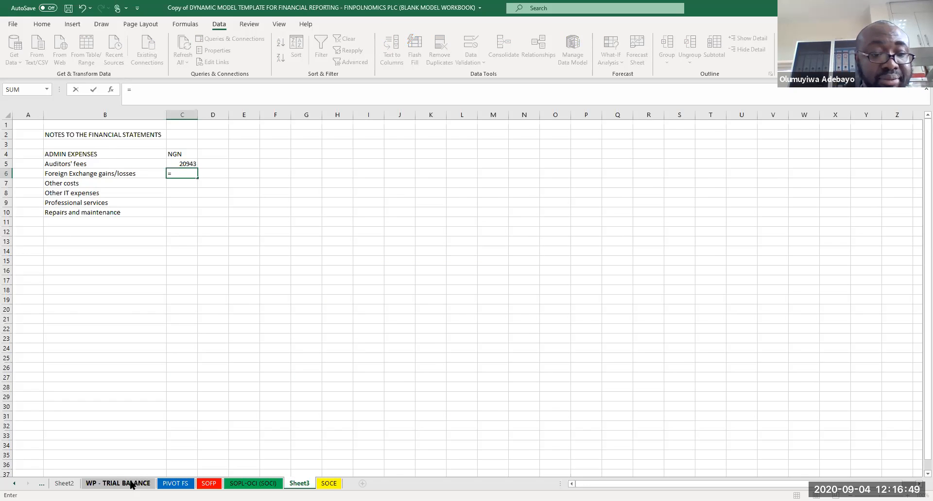
click(175, 483)
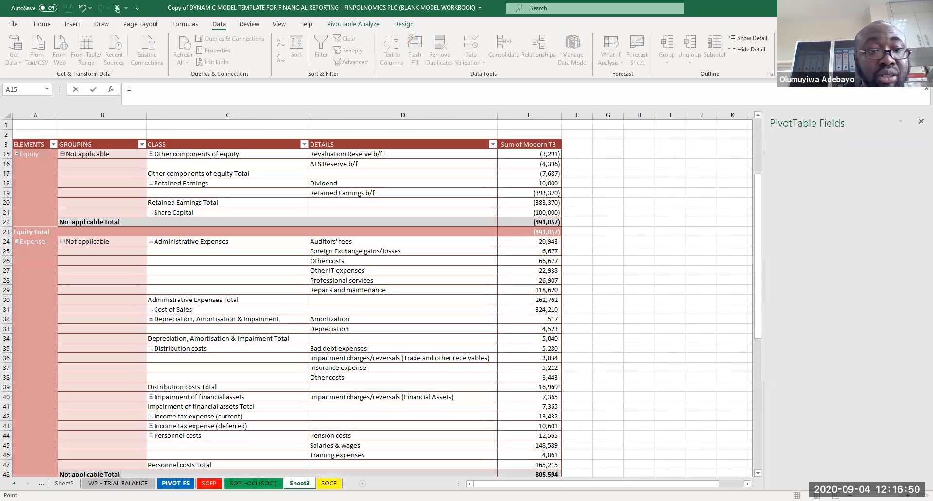
click(543, 252)
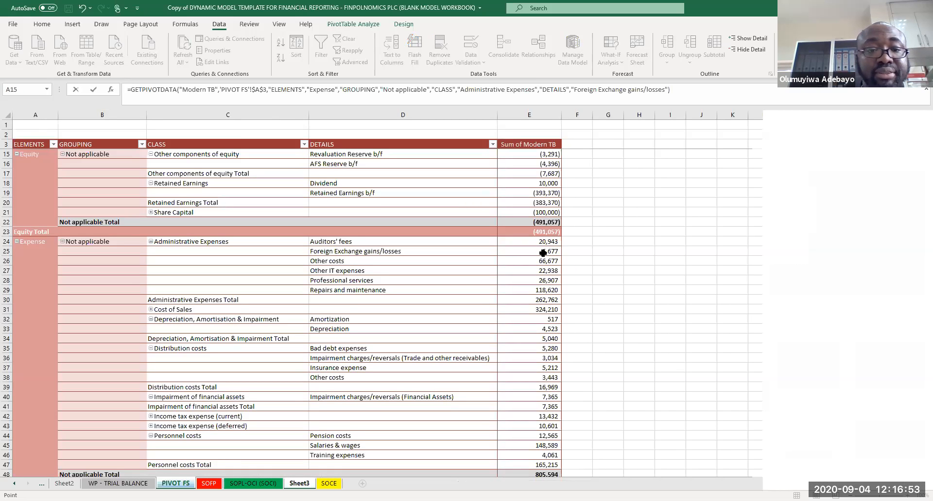
key(Return)
text(=)
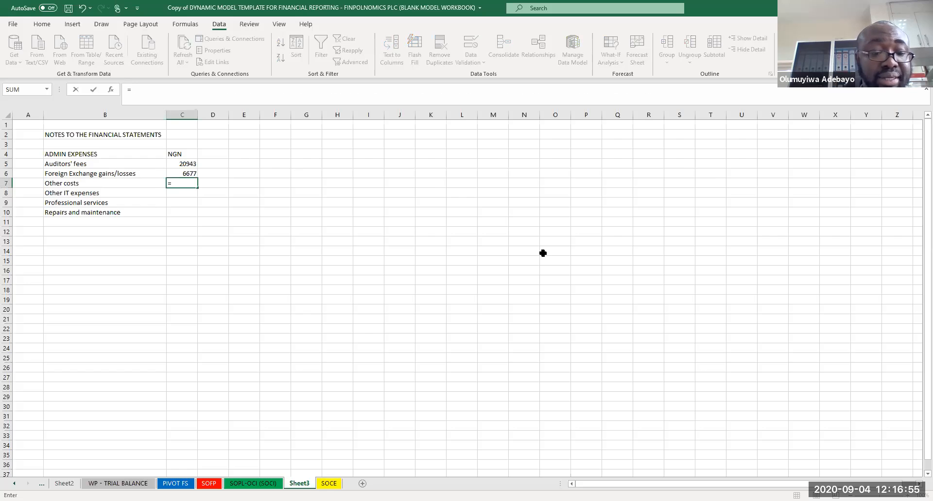
click(176, 483)
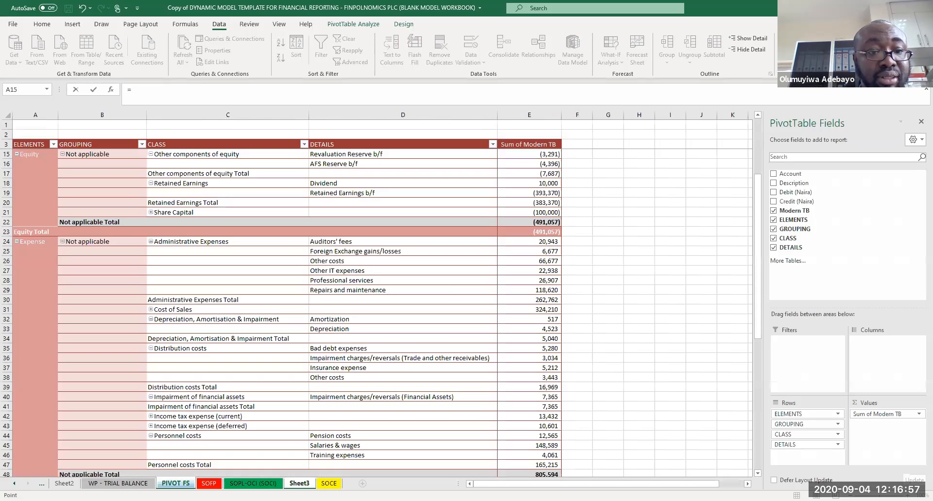
click(525, 261)
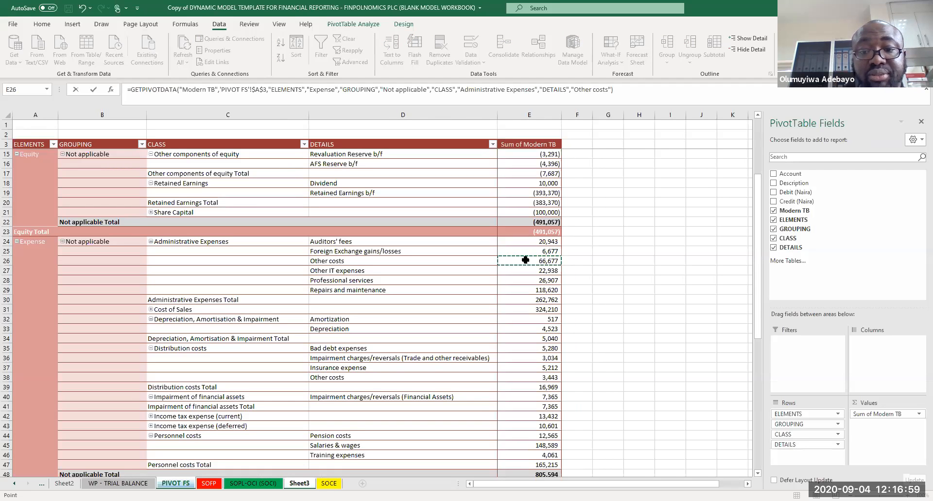
key(Return)
Step: Link cells C8 to C10 to the pivot table's Other IT expenses, Professional services and Repairs and maintenance amounts
text(=)
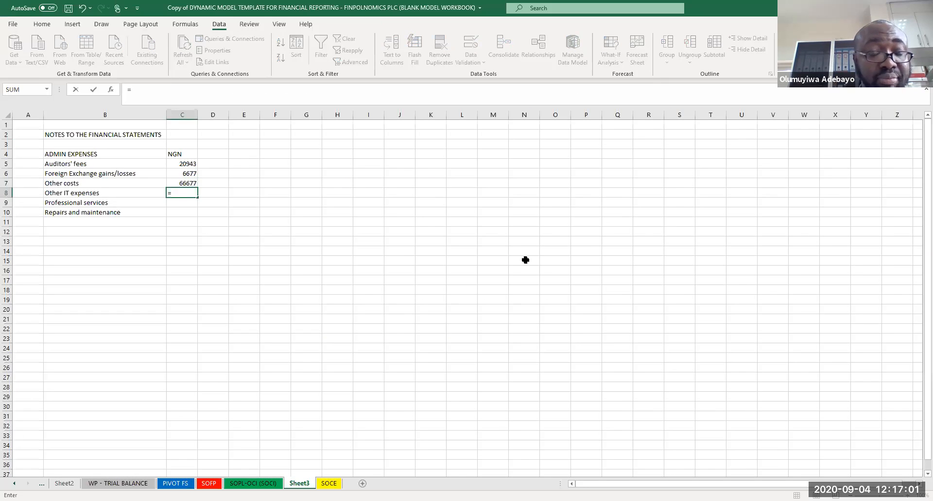
click(175, 484)
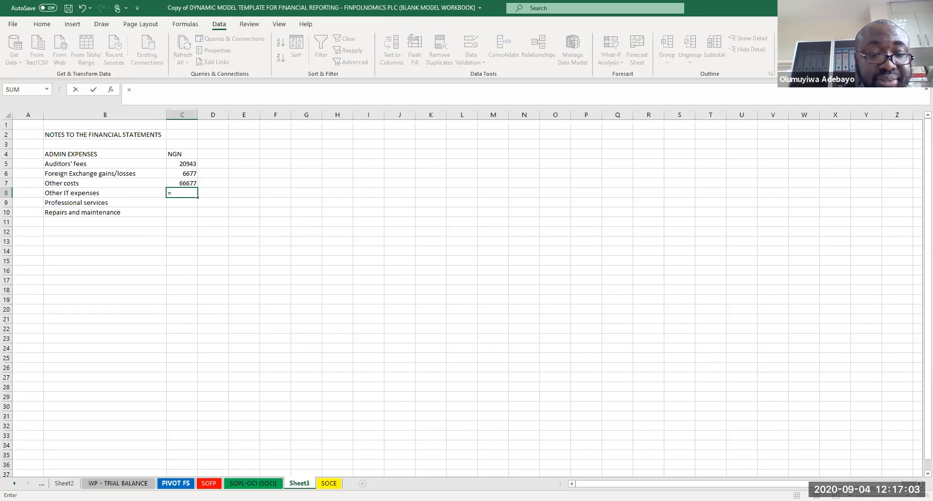
click(176, 484)
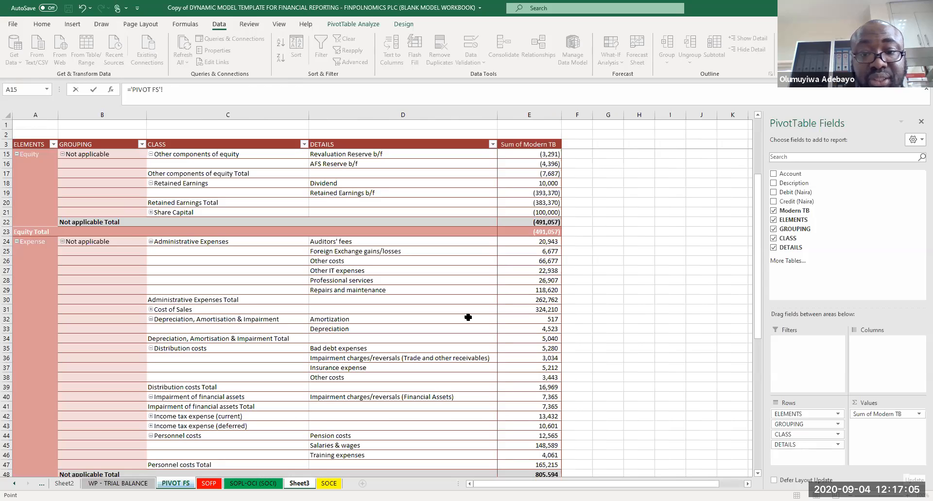
click(553, 271)
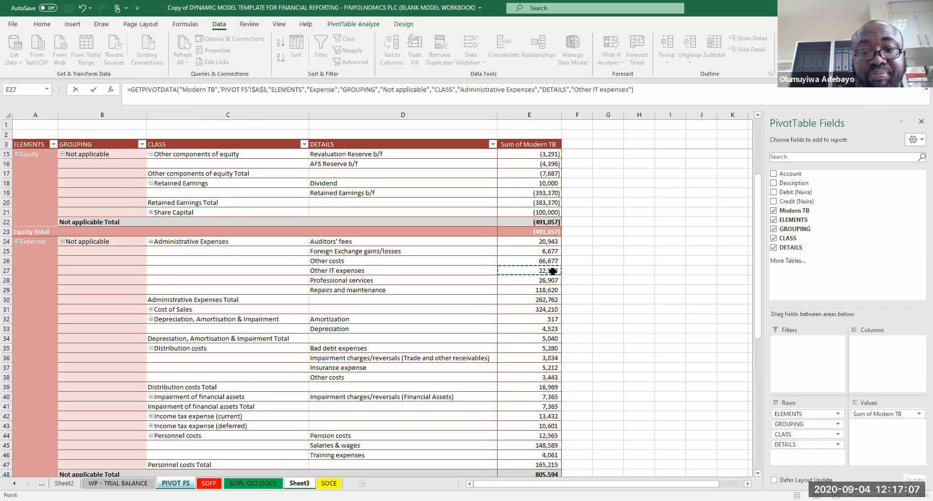
key(Return)
text(=)
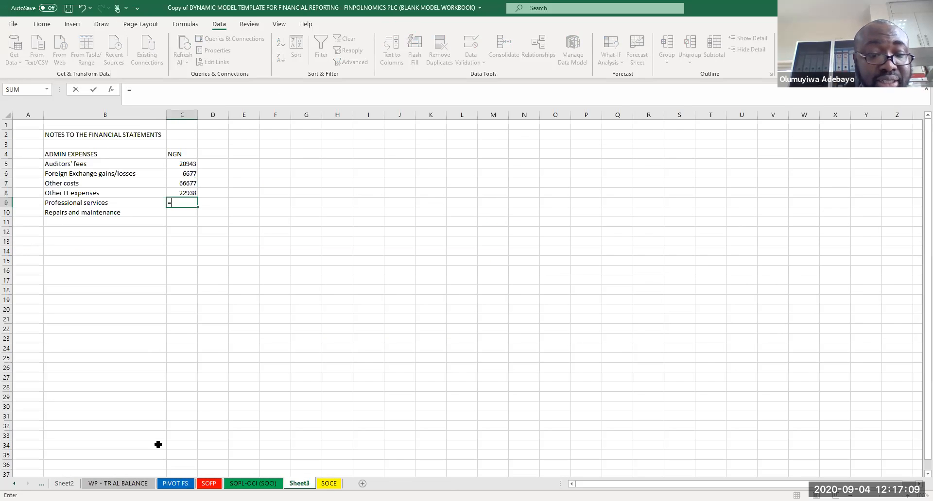
click(118, 483)
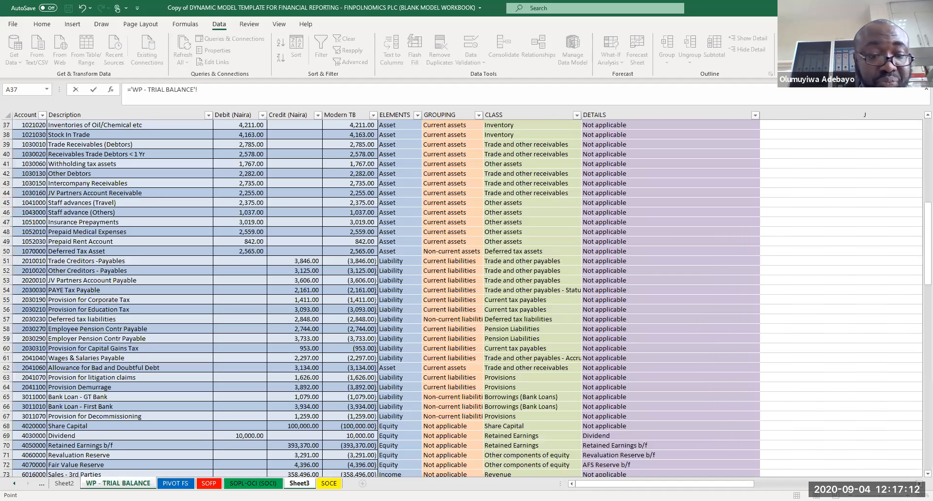
click(175, 484)
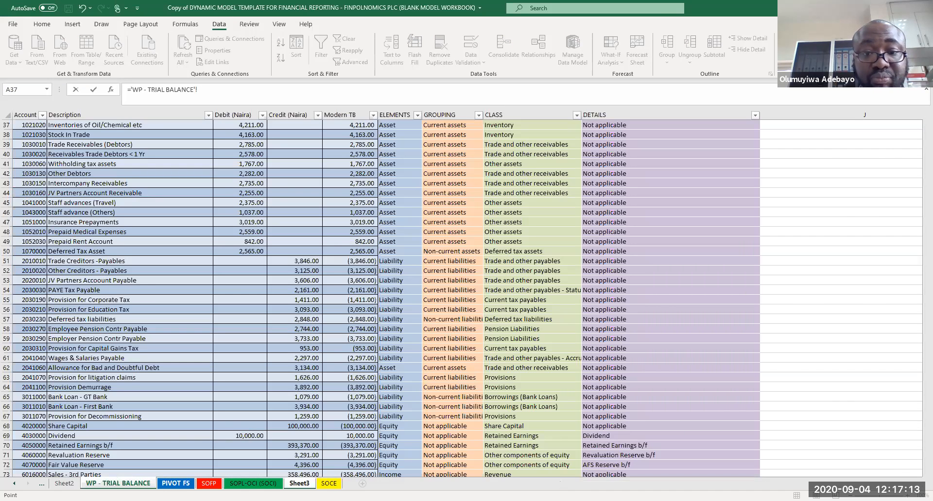
click(553, 282)
key(Return)
text(=)
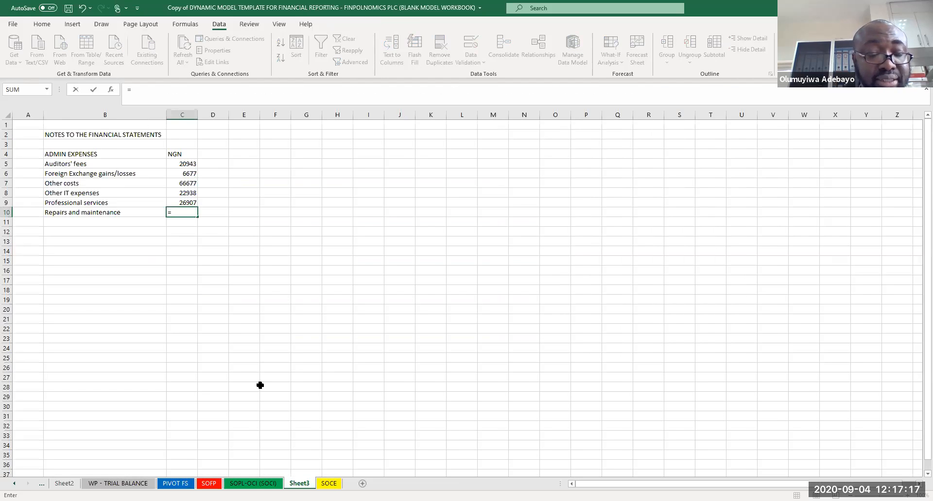
click(175, 484)
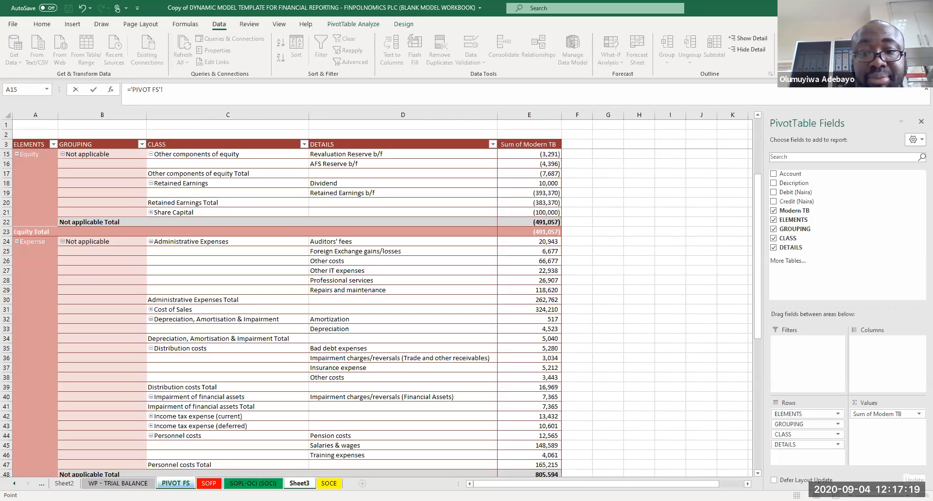
click(542, 289)
key(Return)
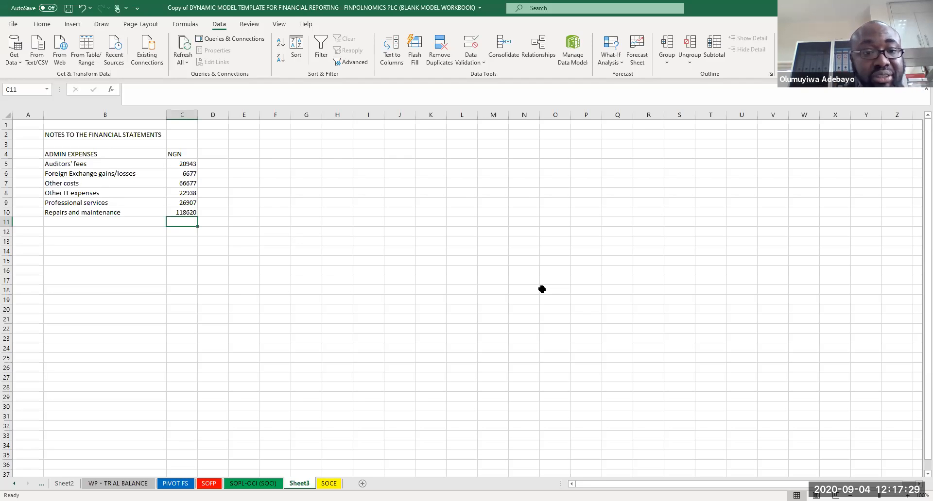
Step: Total the admin expenses in cell C11 with =SUM(C5:C10) and make the total bold
text(=S)
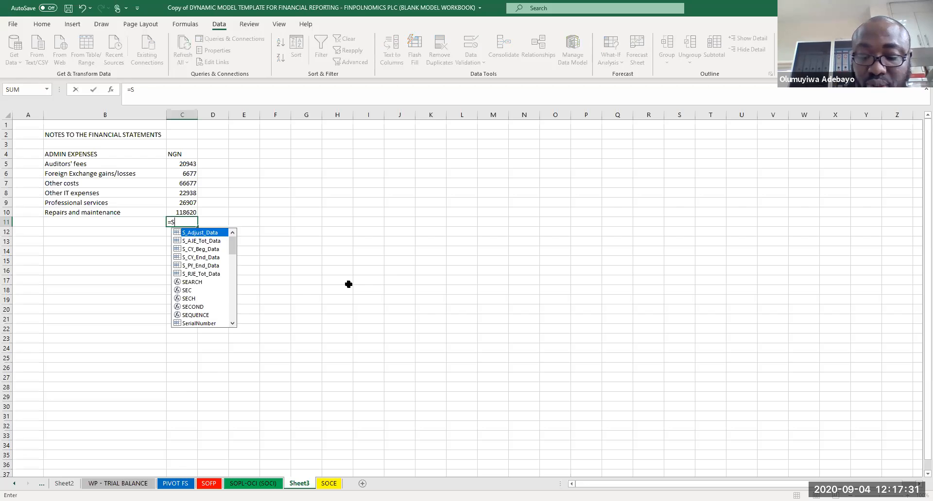
text(UM()
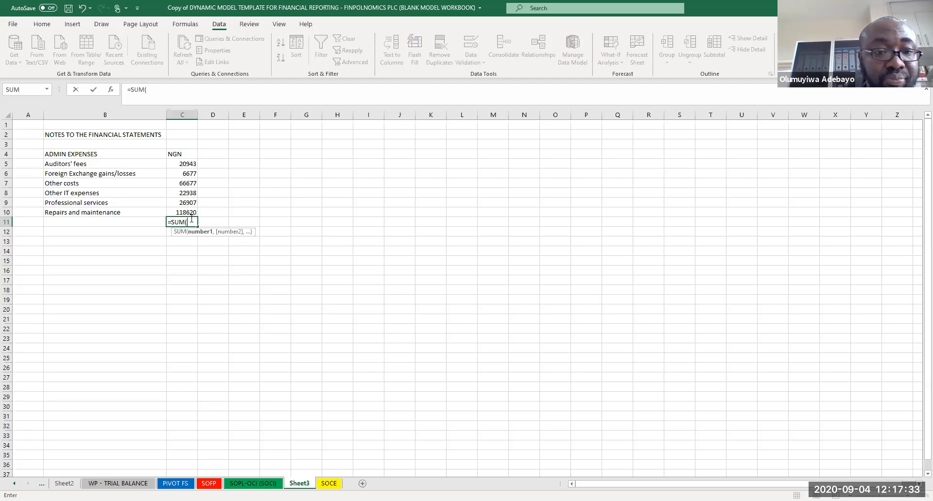
drag(182, 213, 185, 159)
key(Return)
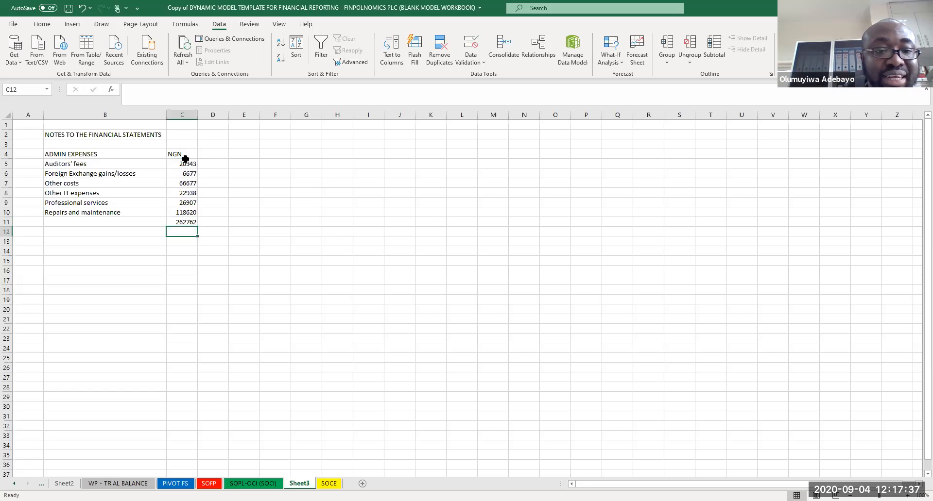
click(181, 221)
key(ctrl+b)
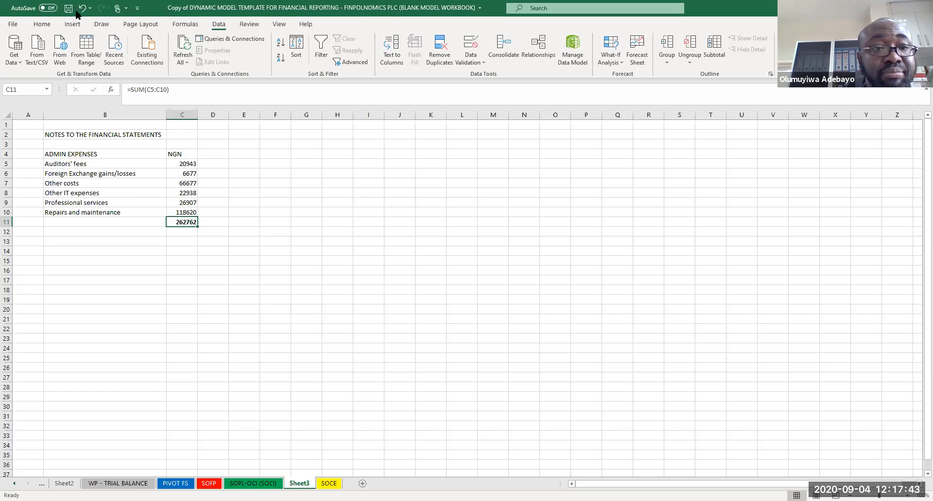
Step: Apply comma style number formatting to the total and then to all amounts in C5 to C11
click(42, 24)
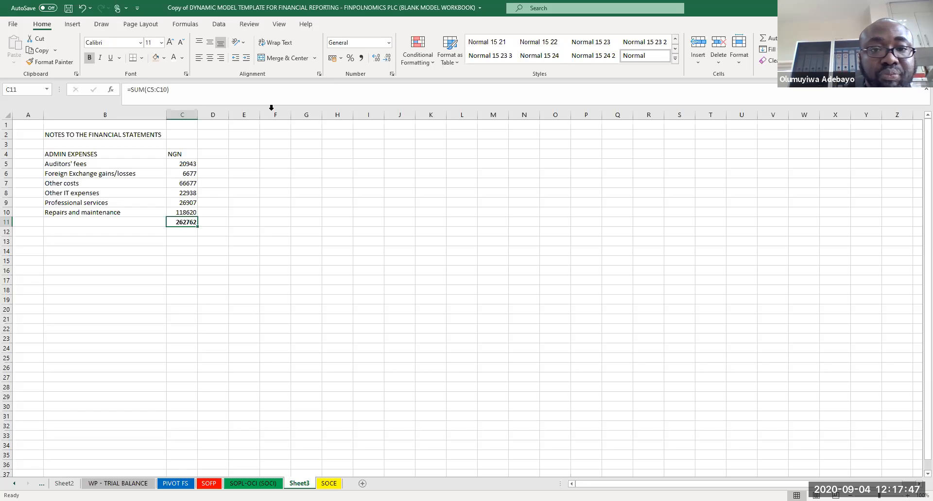
click(361, 58)
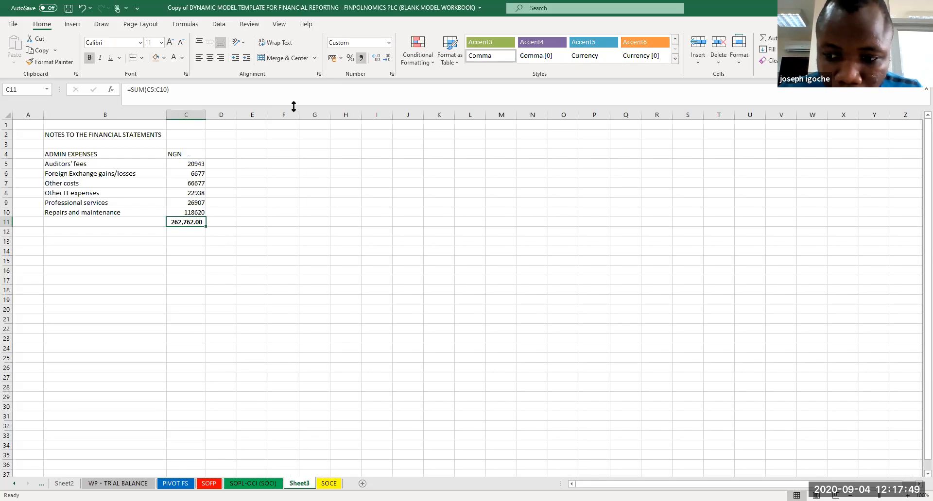
drag(194, 163, 192, 220)
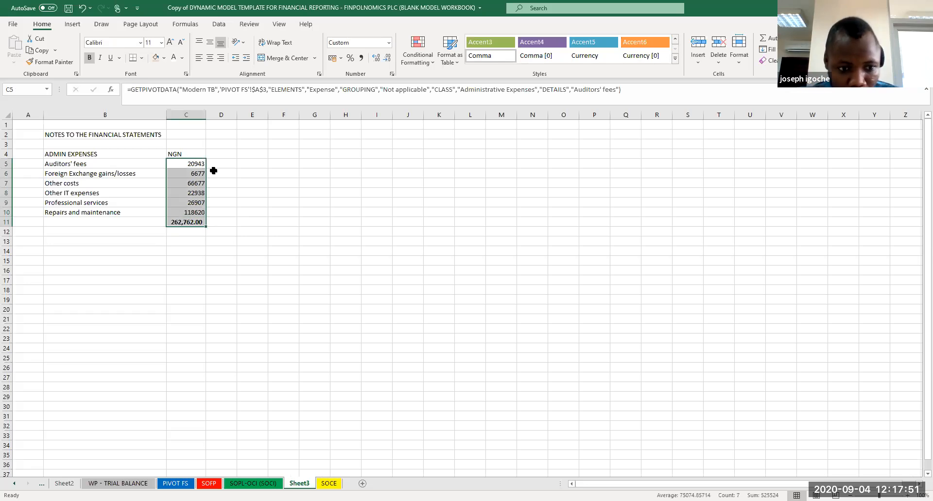
click(361, 58)
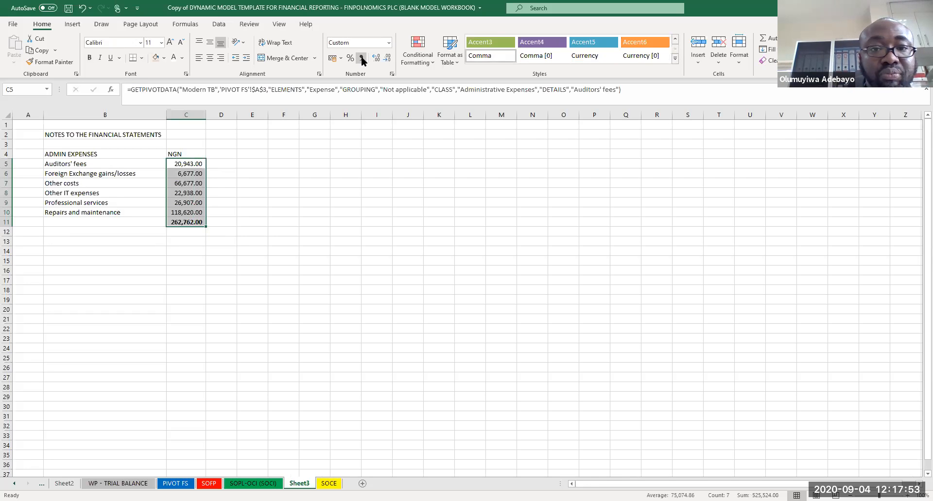
Step: Remove the decimals from the amounts in C5:C11, then make the NGN header in C4 bold and right-aligned
click(387, 58)
click(387, 58)
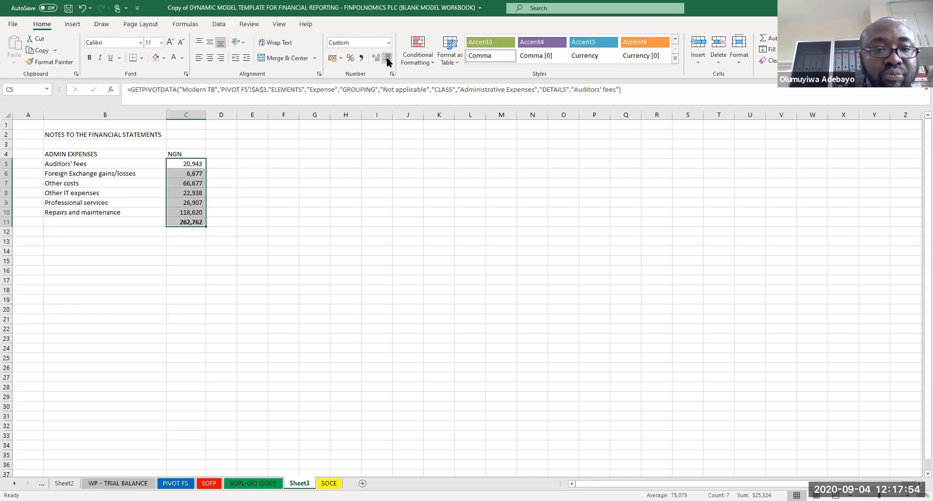
click(192, 154)
key(ctrl+b)
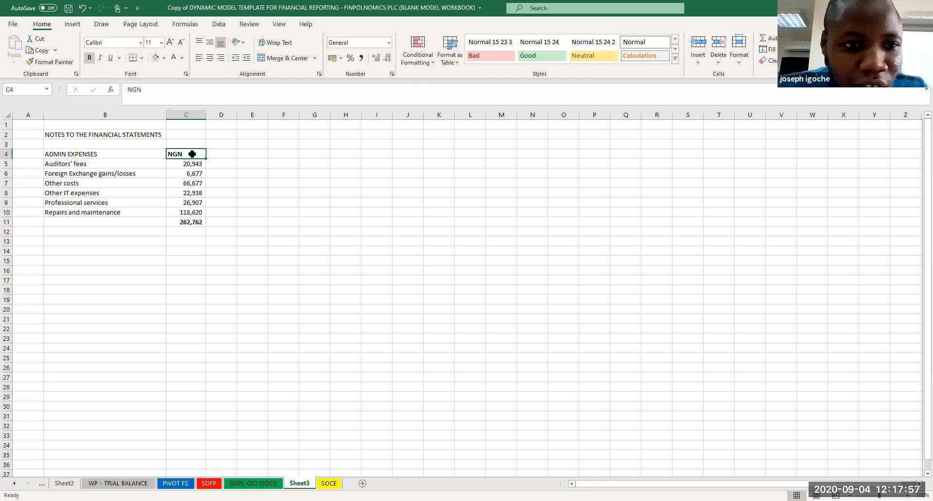
click(221, 59)
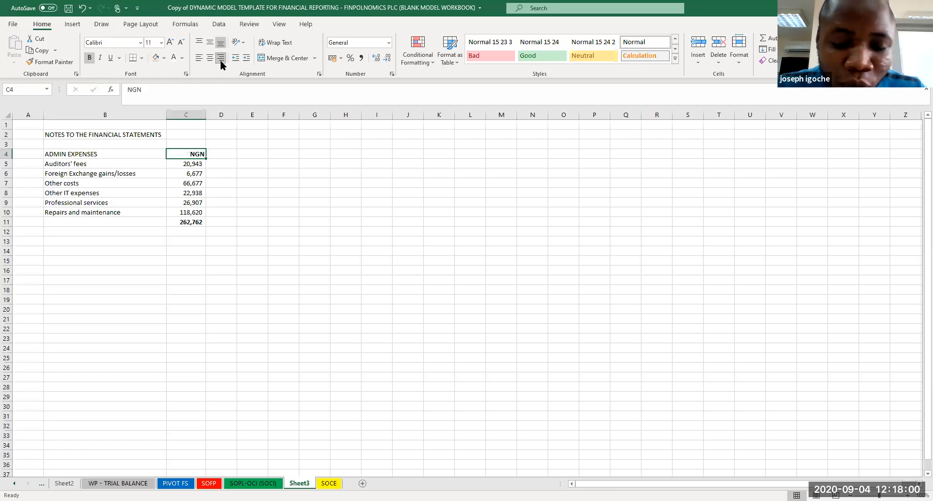
Step: Autofit the width of column C and save the workbook
double_click(203, 114)
click(241, 180)
key(ctrl+s)
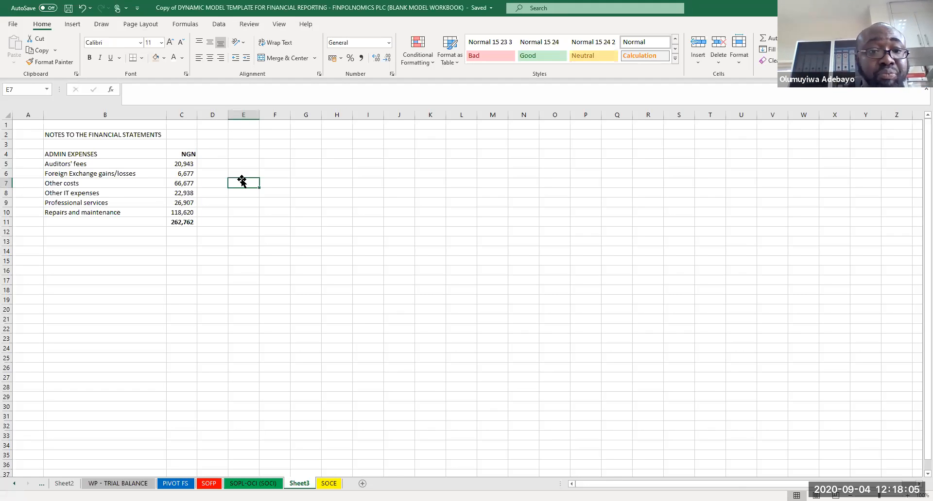
Step: Apply a top and thick bottom border to the admin expenses total in C11
click(243, 231)
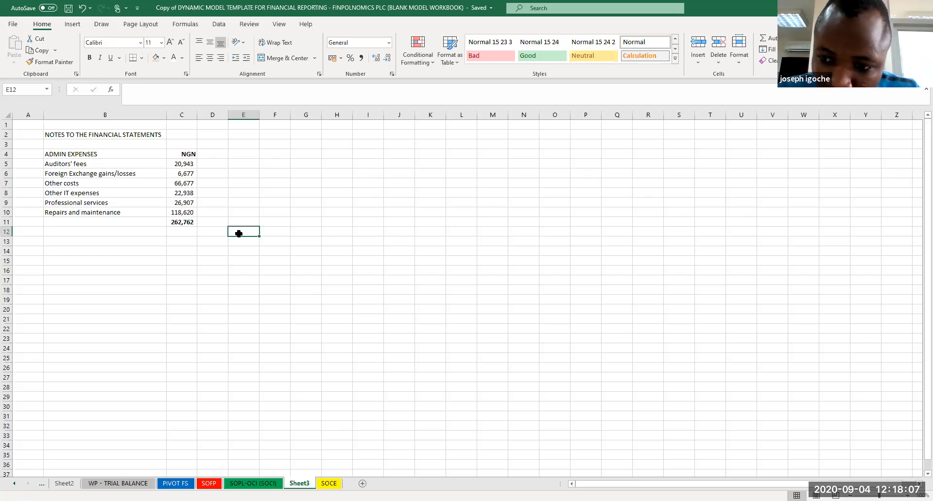
click(182, 222)
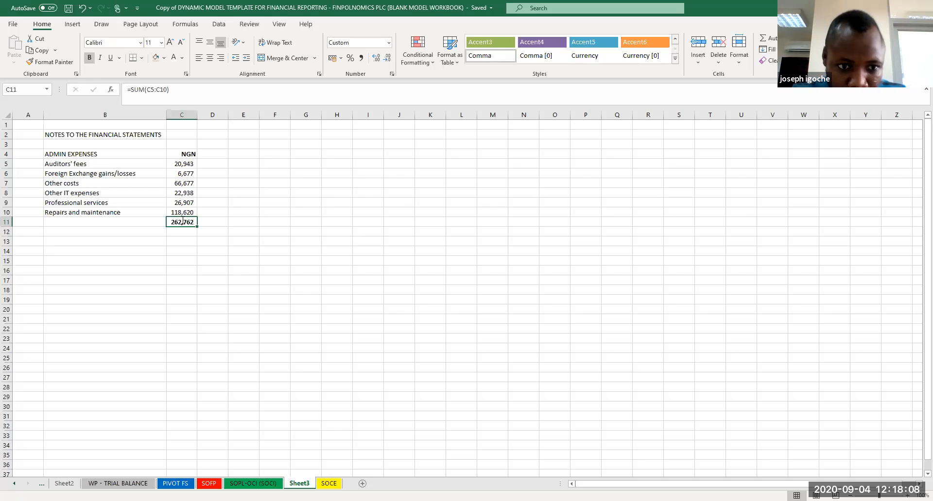
click(141, 57)
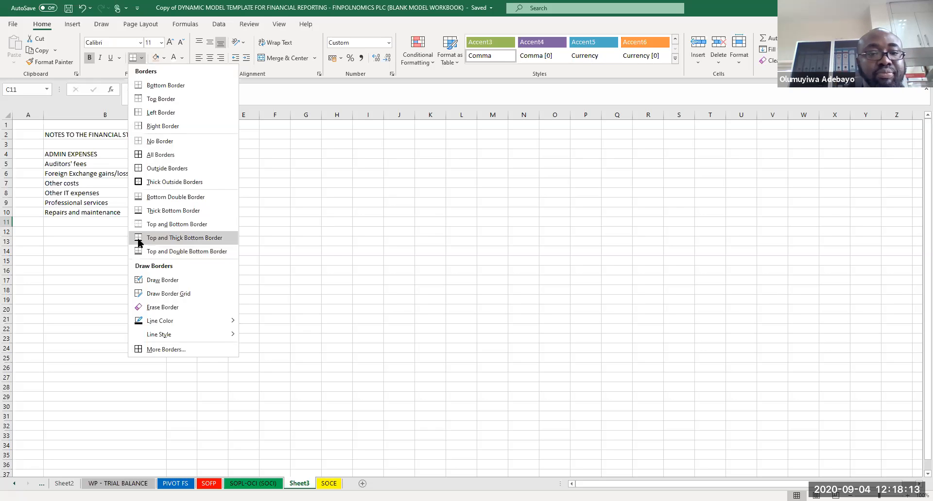
click(139, 237)
click(331, 250)
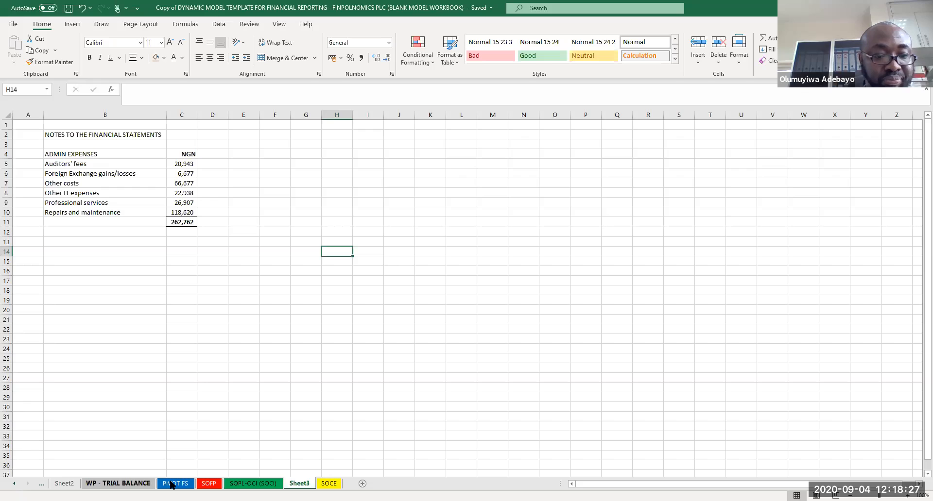
Step: Drill down on the pivot table's Retained Earnings Total to extract its source rows to a new sheet and autofit the columns
click(118, 484)
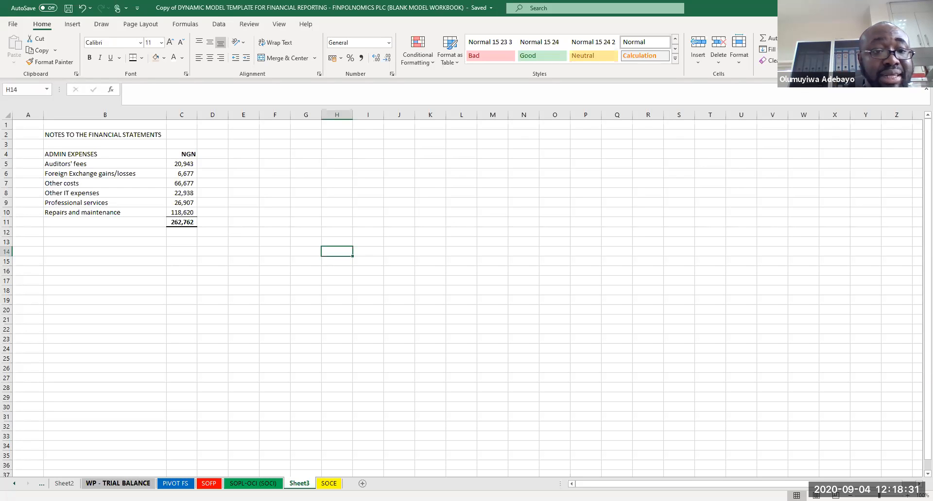
click(182, 484)
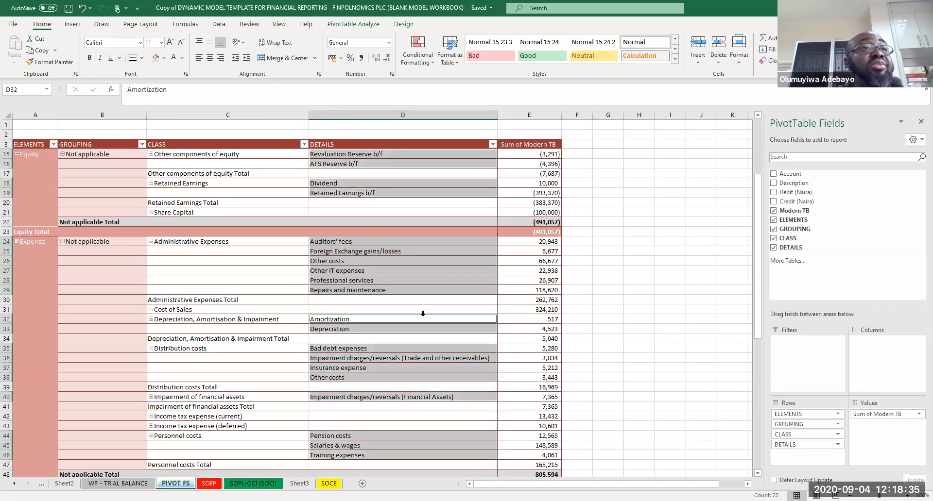
click(591, 281)
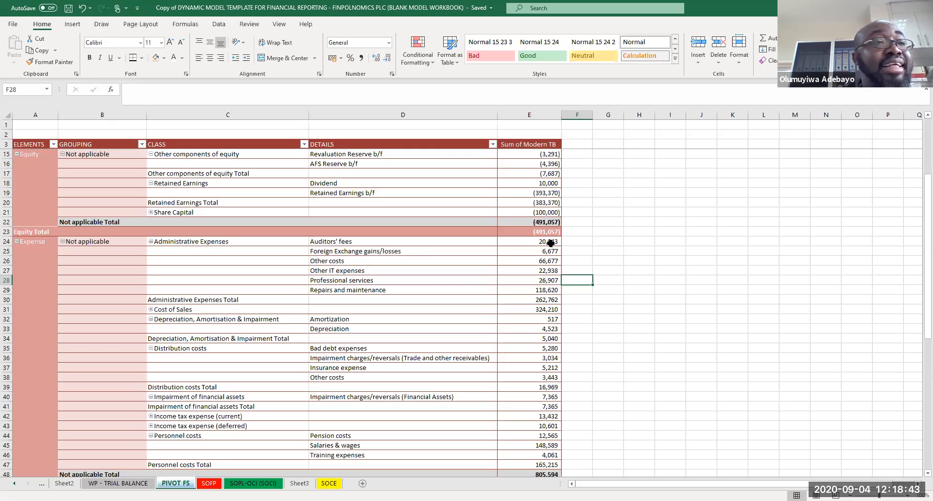
mouse_move(551, 243)
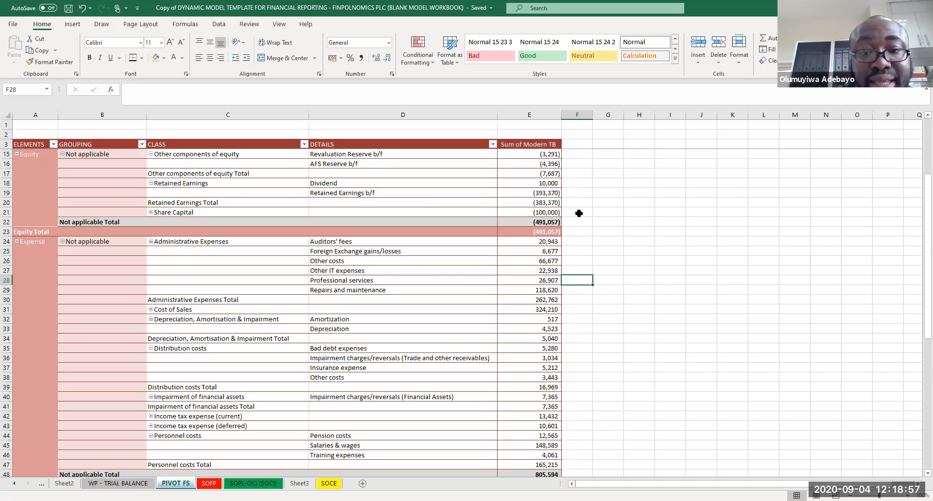
click(552, 201)
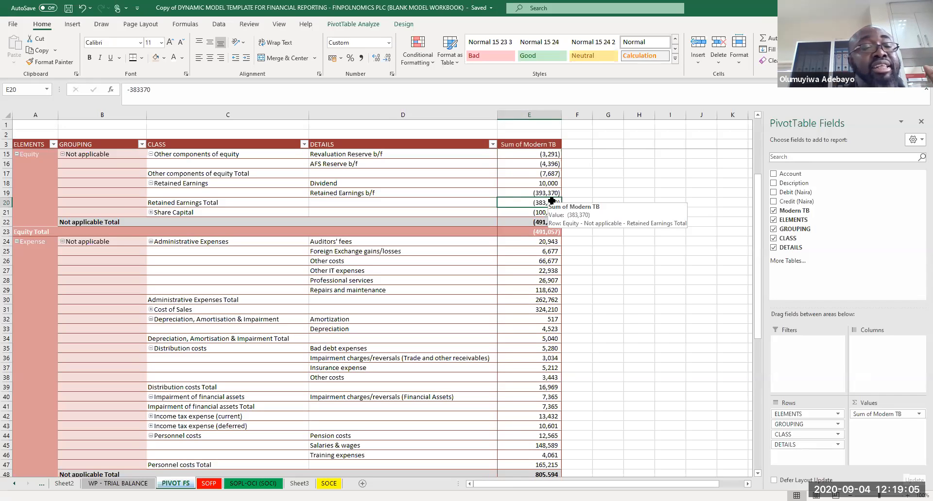
double_click(552, 200)
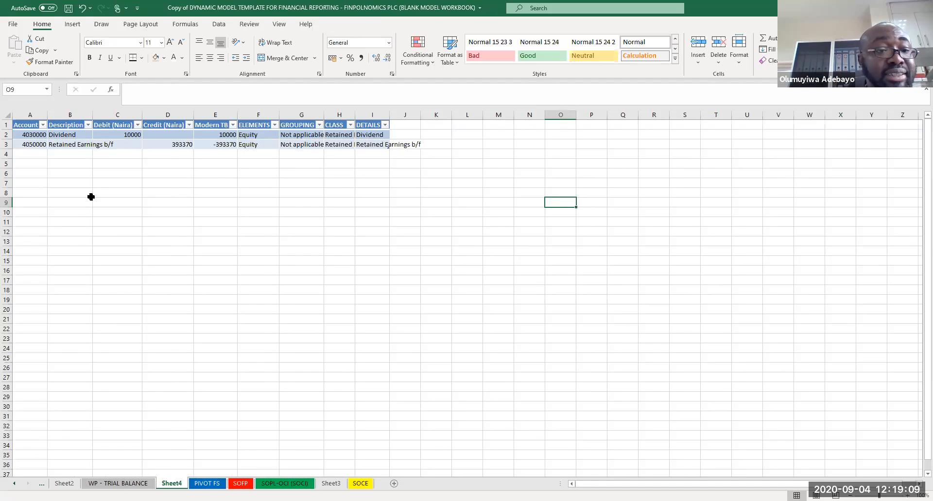
click(7, 115)
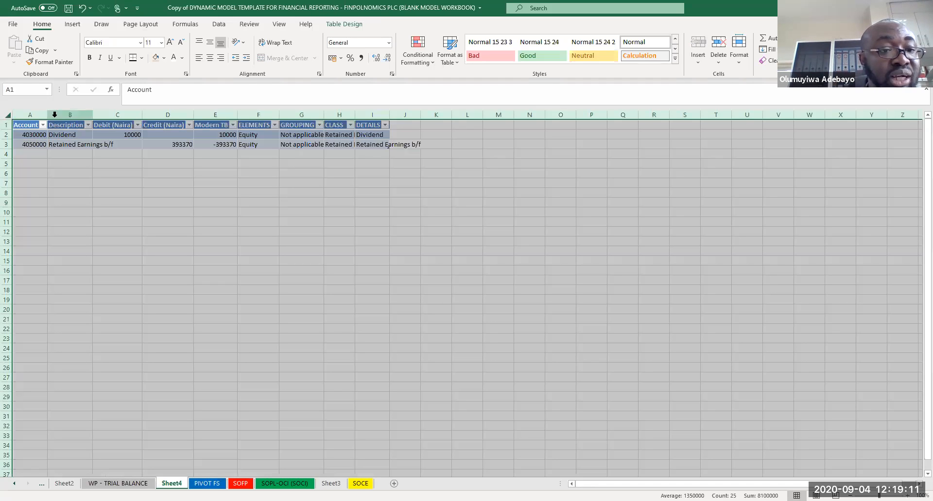
double_click(49, 114)
click(193, 166)
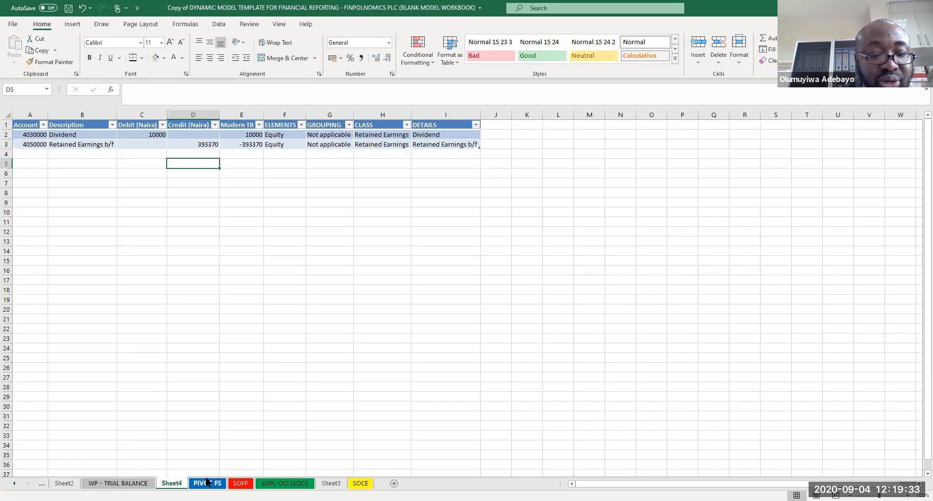
Step: Drill down on the pivot table's Salaries & wages amount to a new sheet and autofit its columns
click(207, 484)
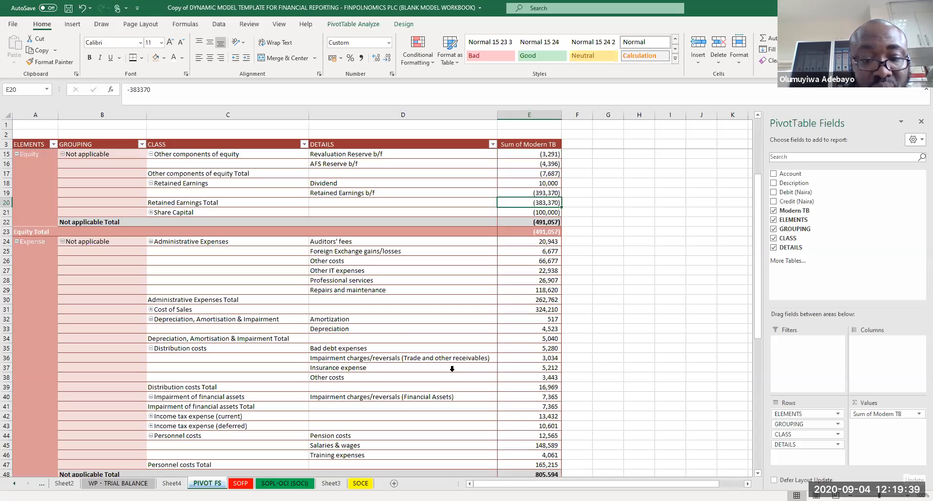
double_click(532, 446)
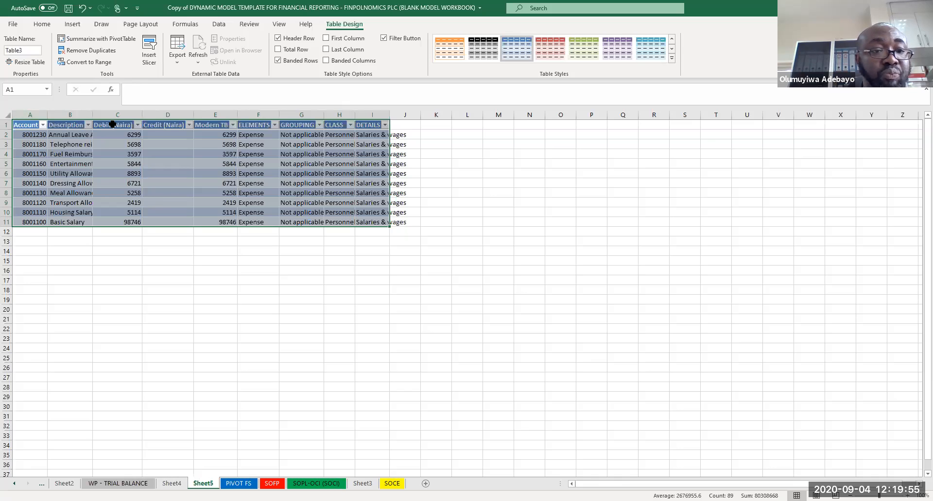
key(ctrl+a)
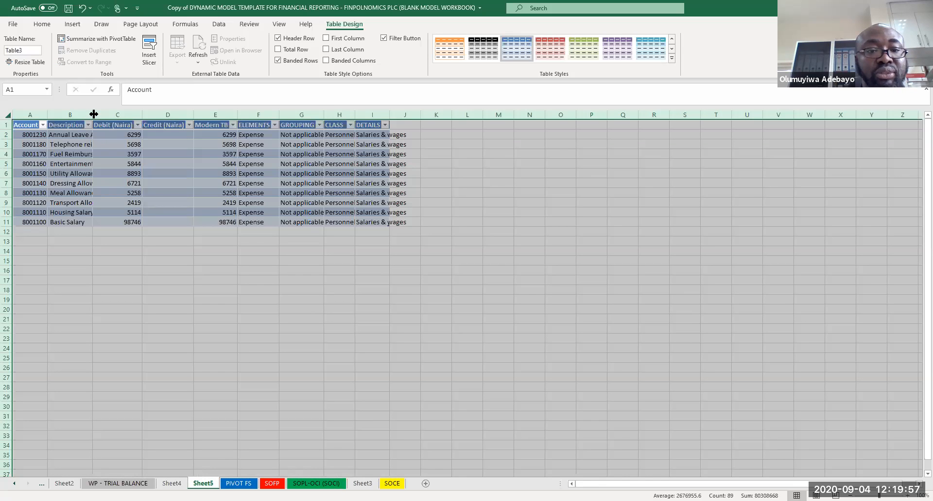
double_click(93, 114)
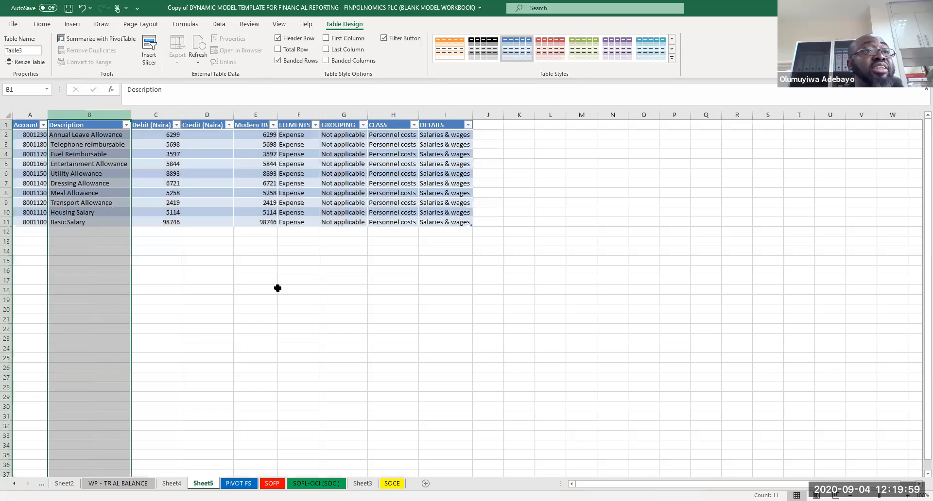
click(277, 289)
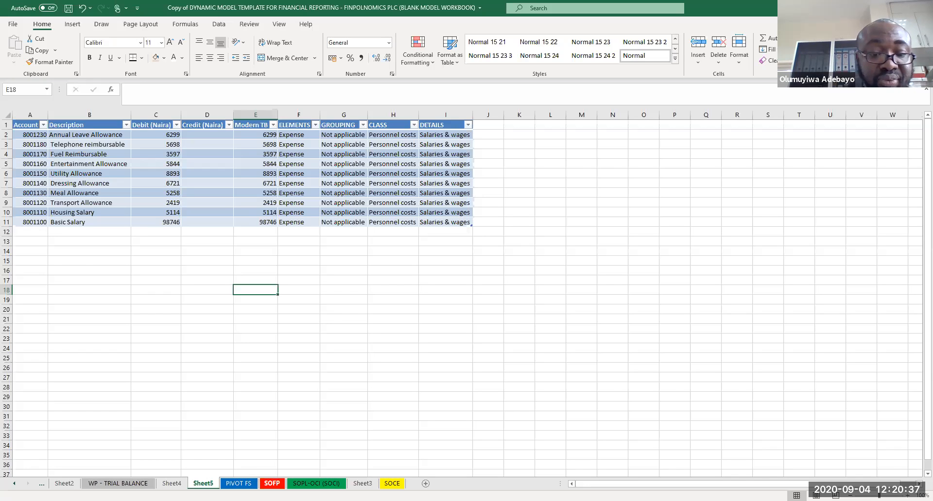
Step: Search the trial balance's Description column for AUDIT
click(271, 484)
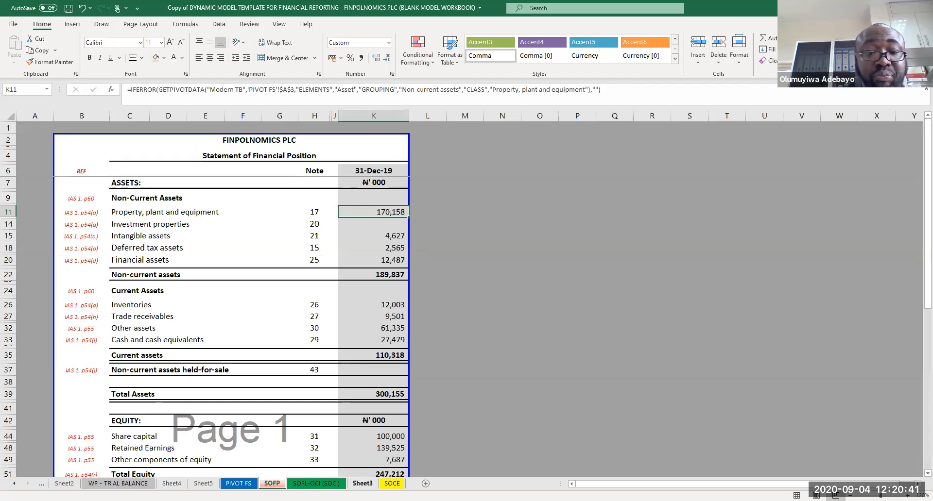
click(363, 484)
click(177, 191)
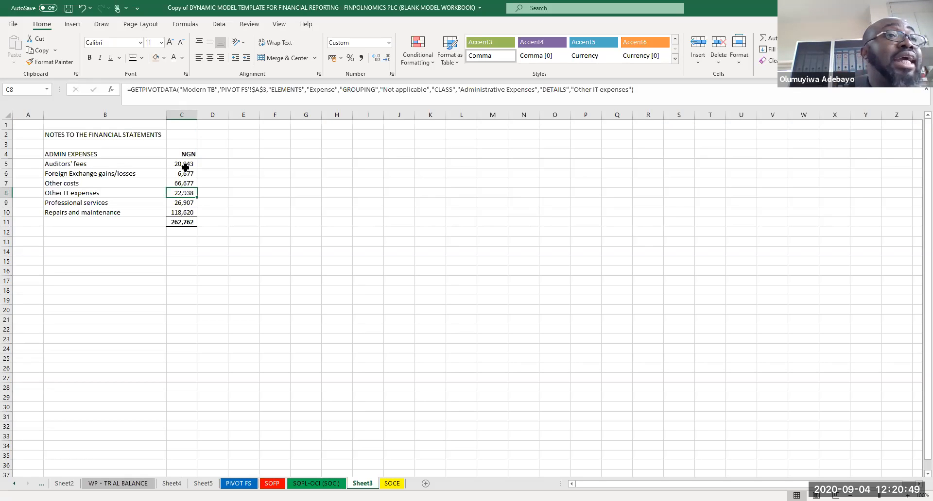
click(386, 280)
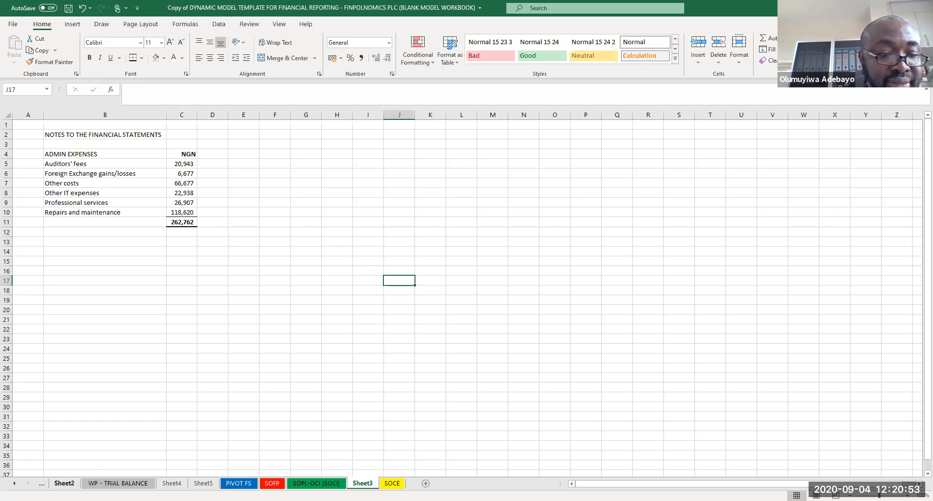
click(118, 484)
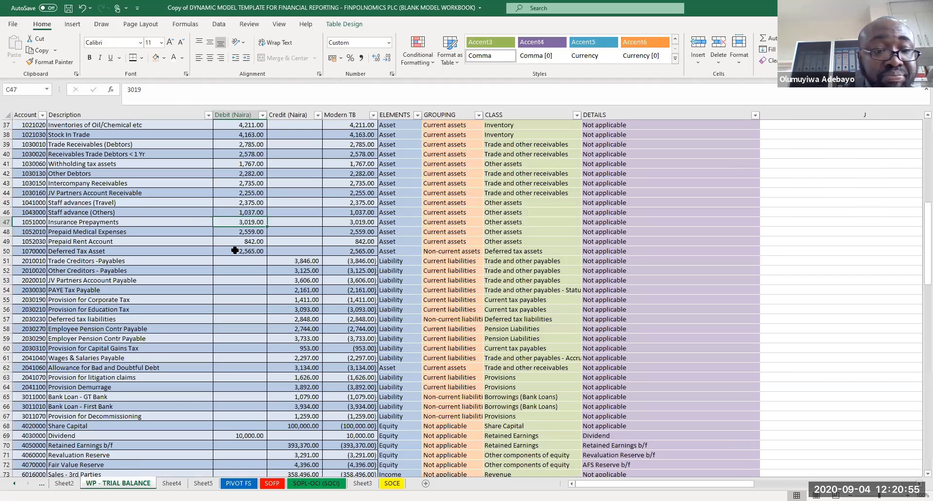
click(101, 112)
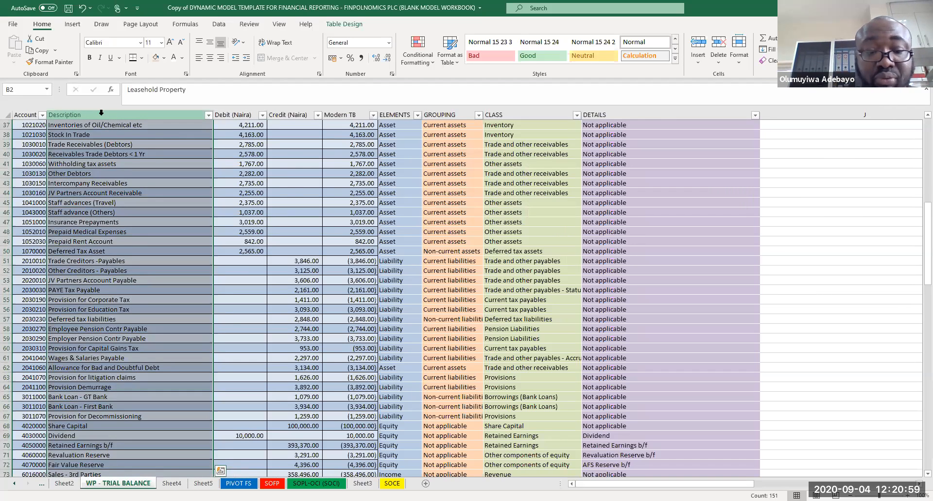
key(ctrl+f)
key(Return)
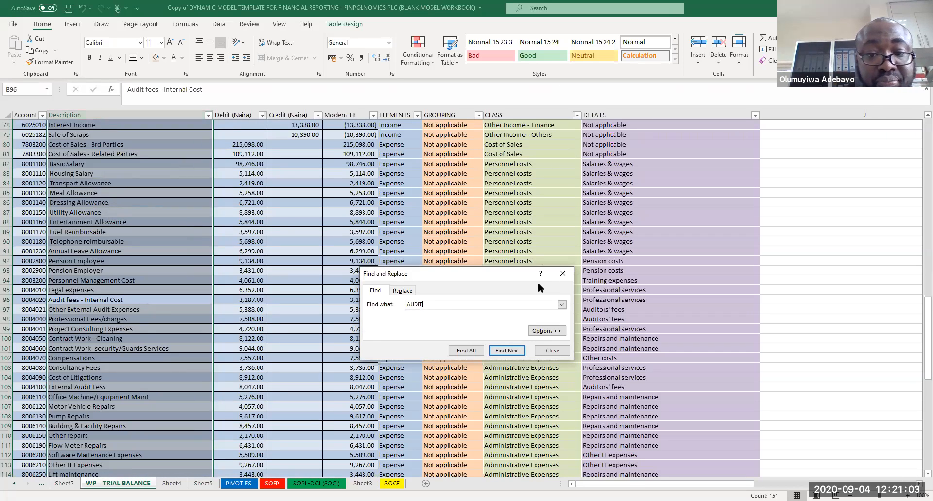
key(Return)
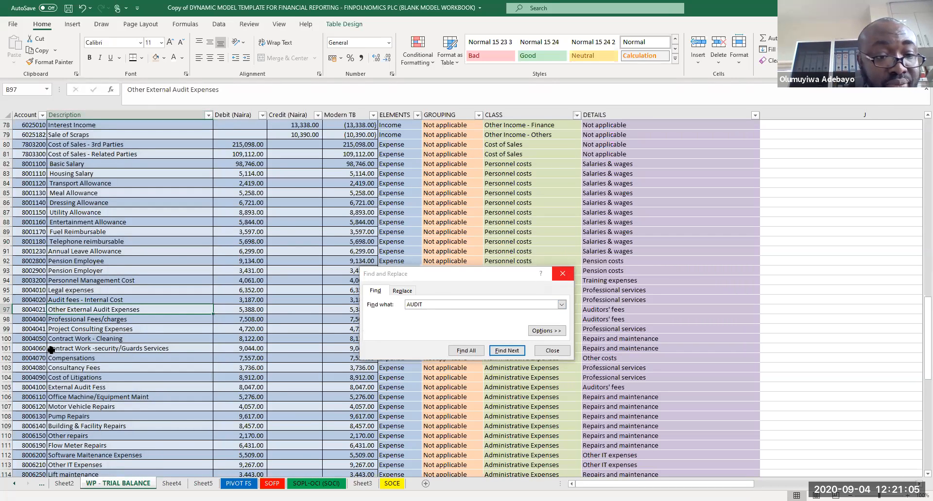
key(Escape)
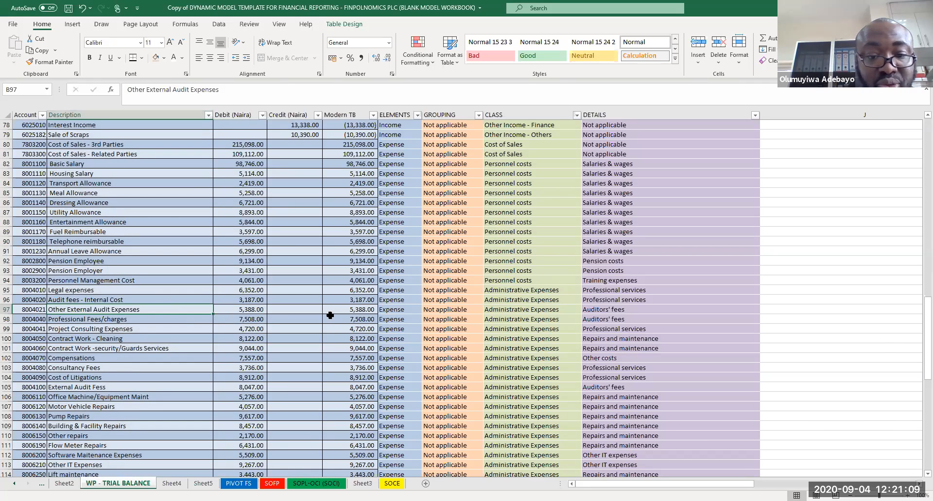
Step: Enter a in the Debit (Naira) cell of Other External Audit Expenses in the trial balance
click(249, 309)
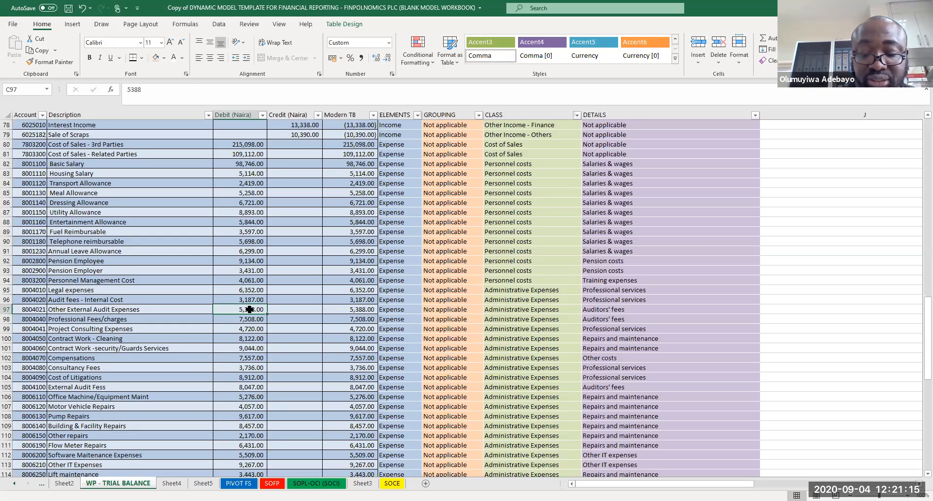
text(a)
key(Return)
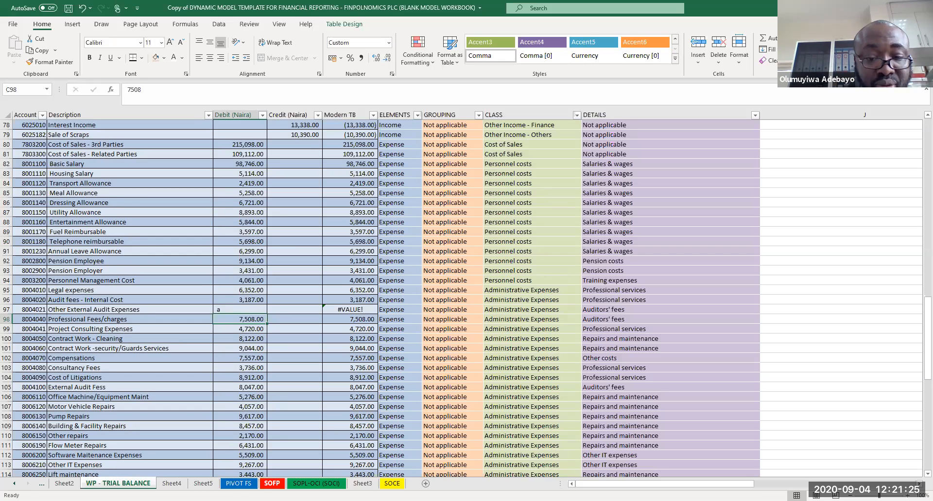
Step: Refresh all data and pivot tables from the SOFP sheet
click(271, 483)
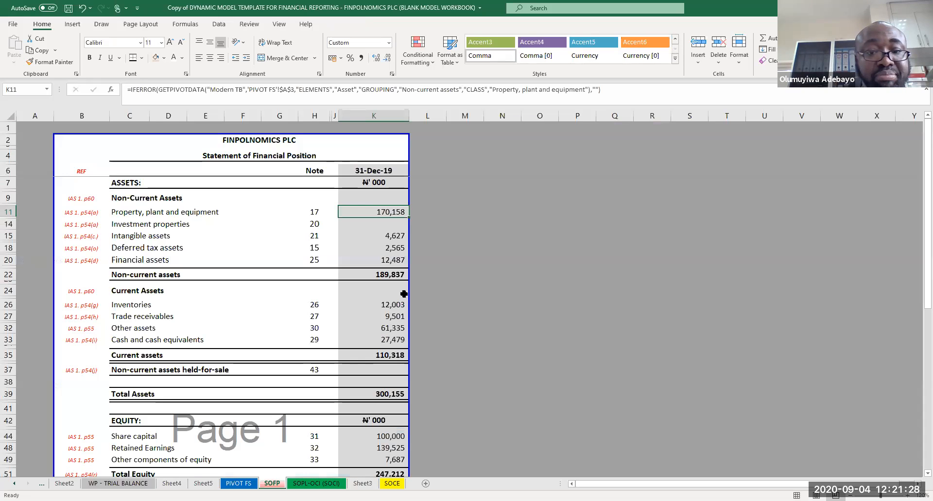
click(219, 25)
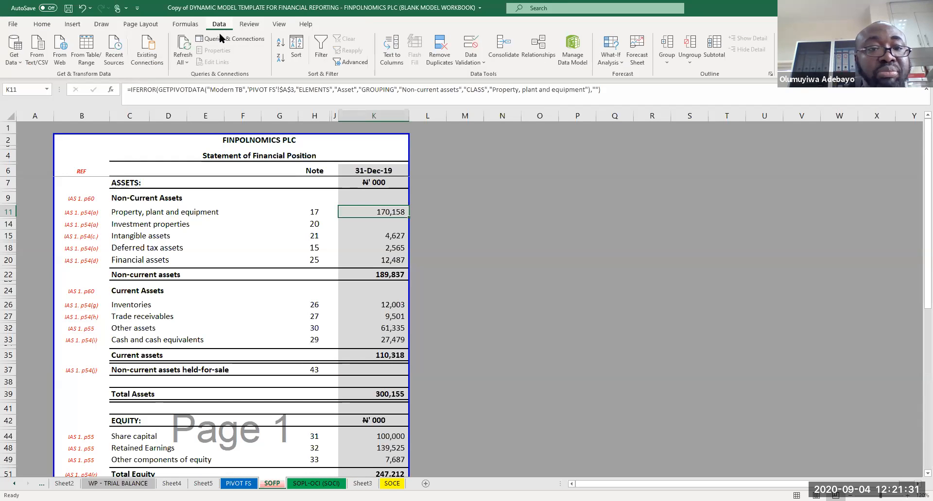
click(182, 54)
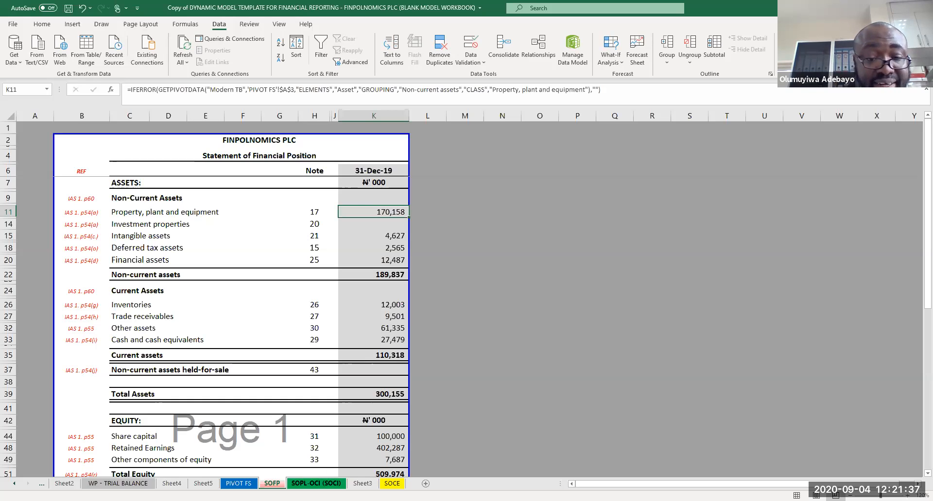
Step: Check the administrative expenses line on the SOCI and the admin expenses note on Sheet3
click(314, 483)
click(603, 317)
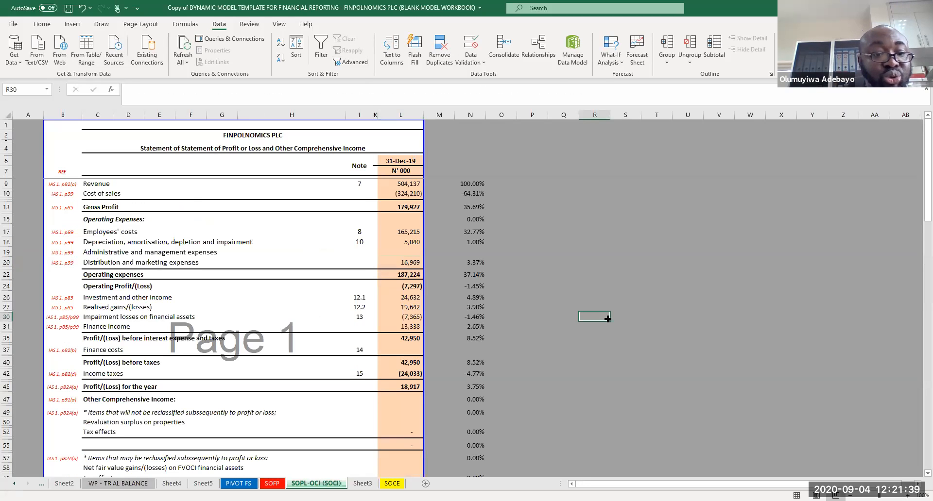
click(405, 252)
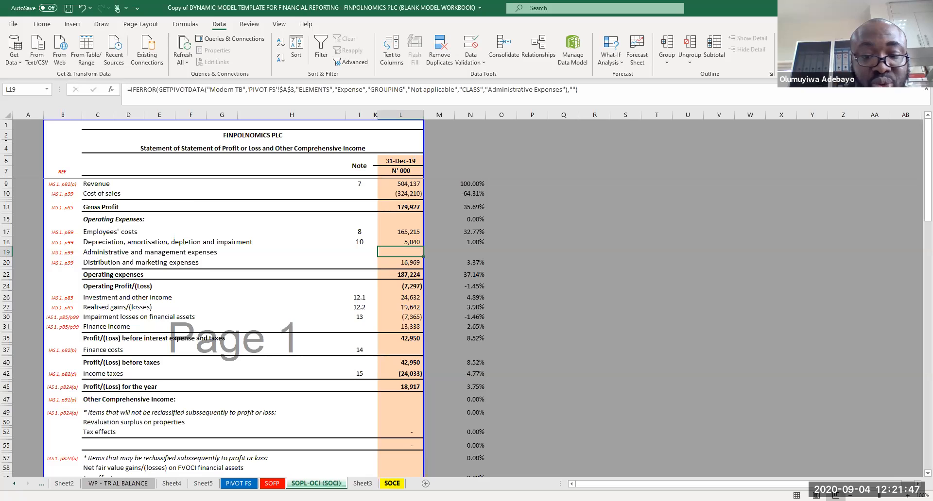
click(363, 483)
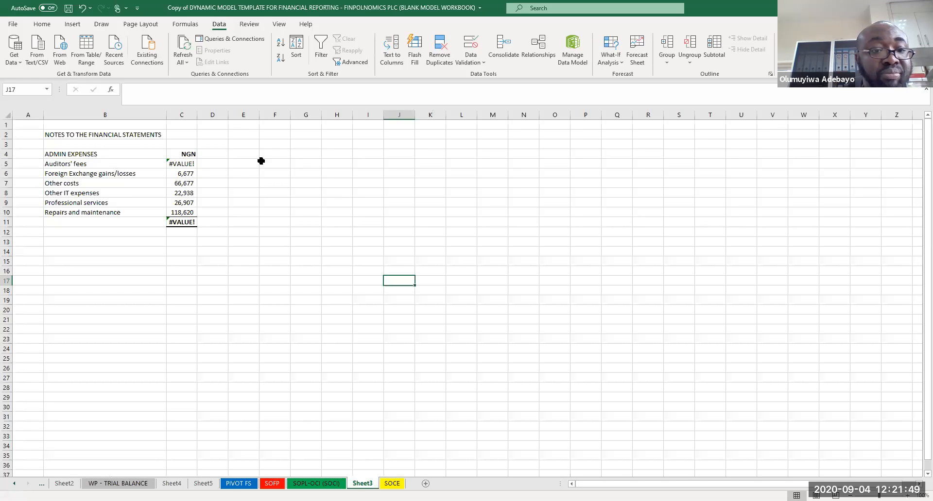
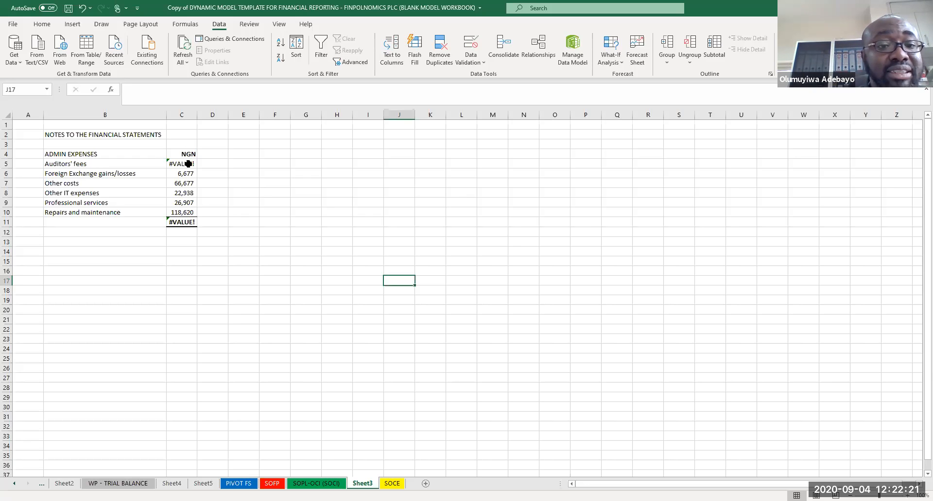
Step: Wrap the Auditors' fees note formula in IFERROR so errors return an empty string
click(188, 164)
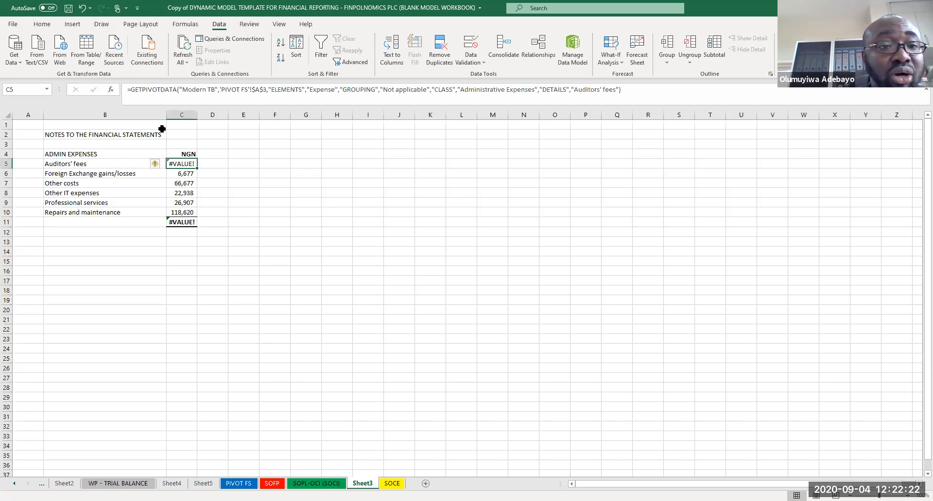
click(131, 92)
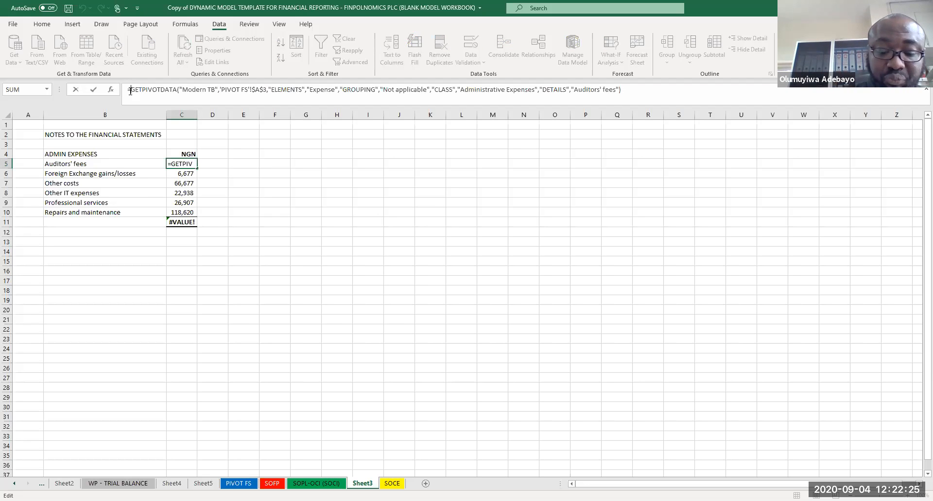
text(iferror)
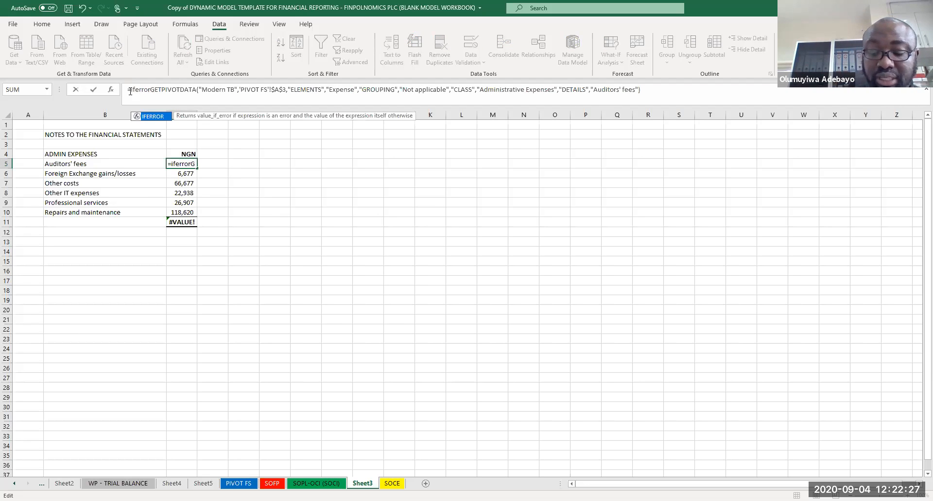
text(()
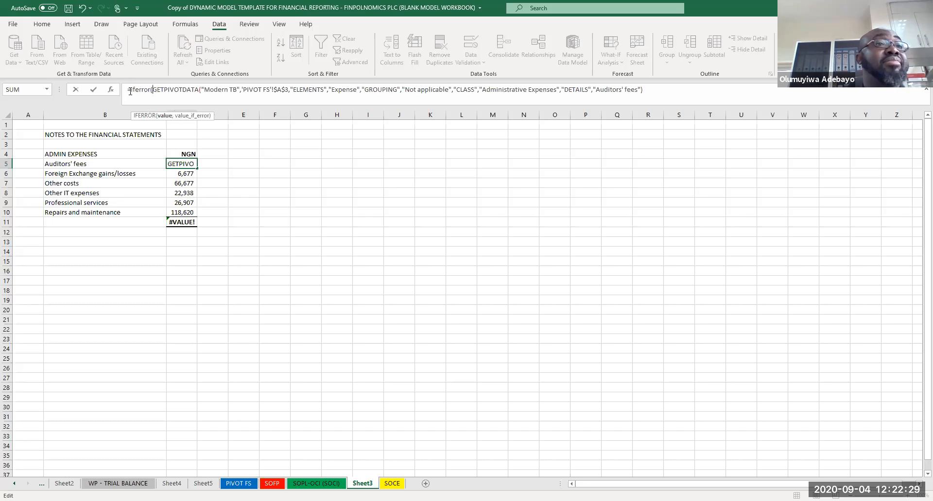
click(649, 89)
text(,"")
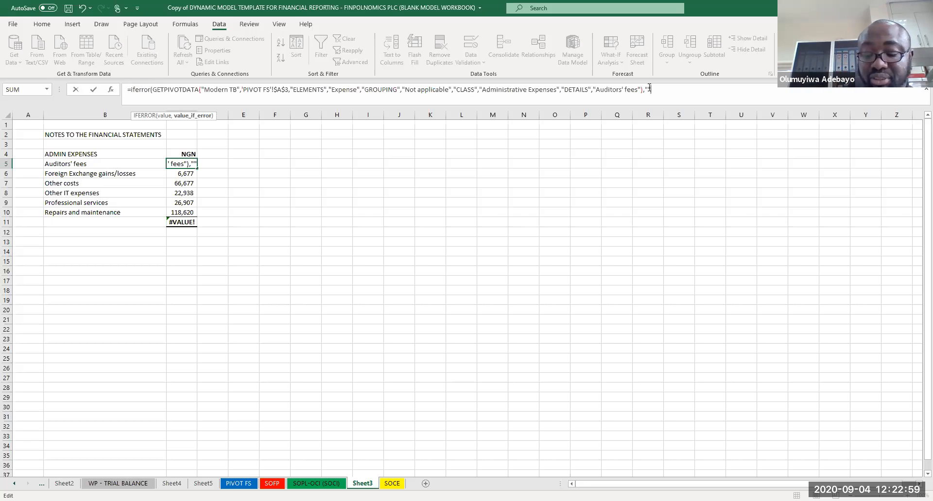
text())
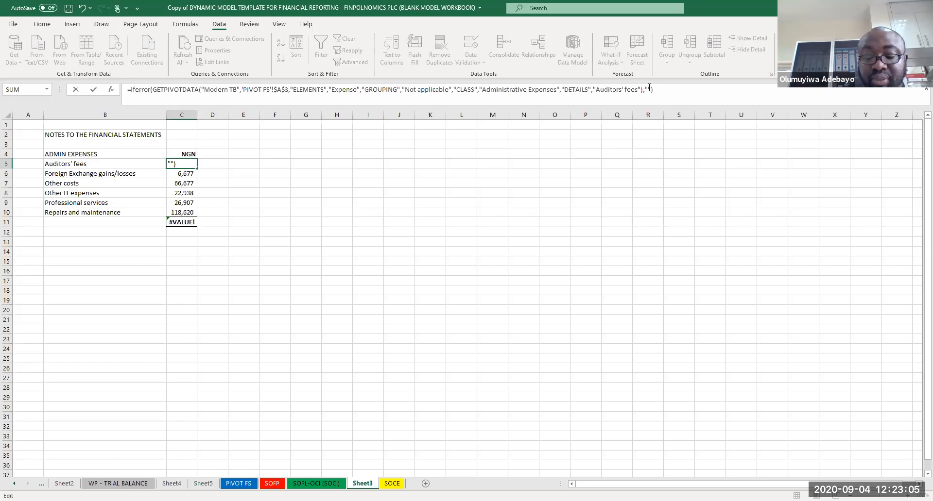
key(Return)
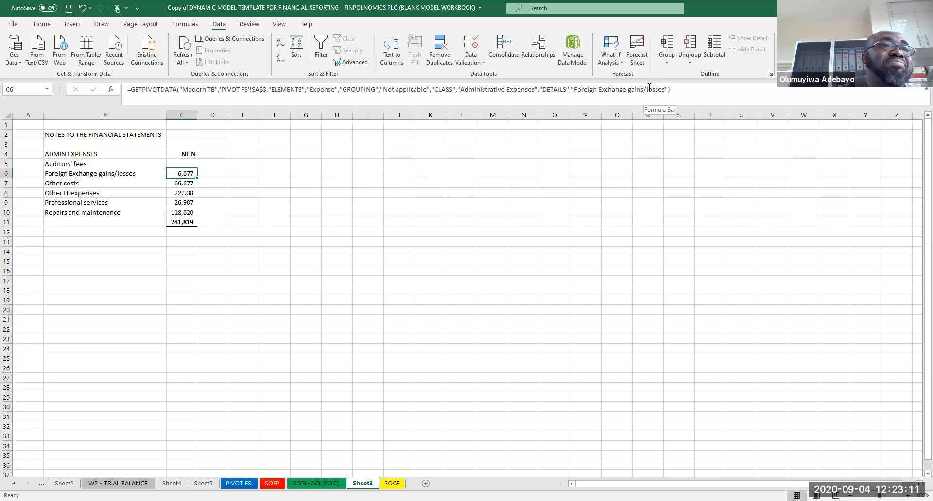
Step: Change the Auditors' fees IFERROR fallback value to 0
key(Up)
click(657, 89)
key(Return)
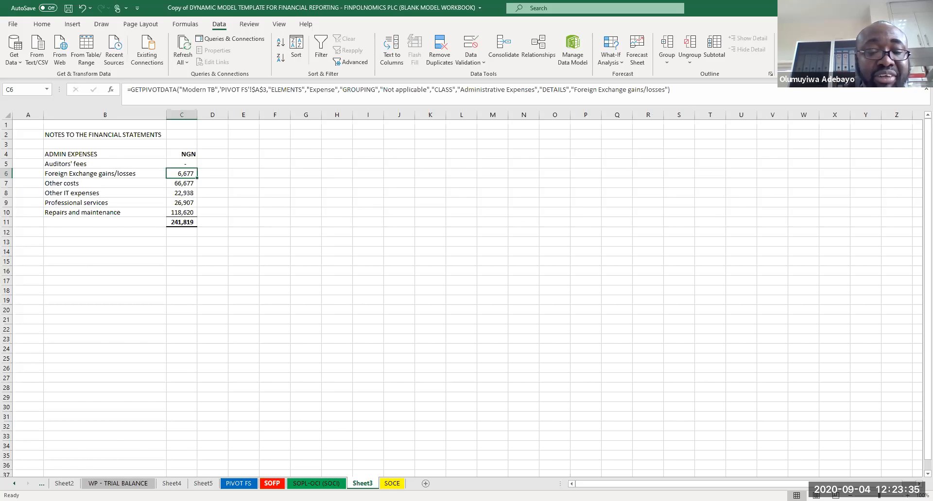
Step: Check the SOFP sheet and return to the admin expenses note
click(272, 484)
click(391, 225)
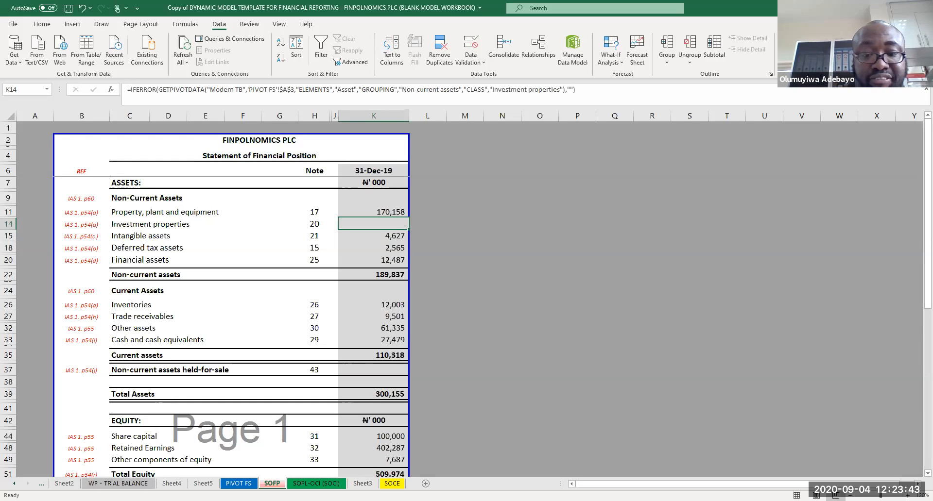
click(353, 484)
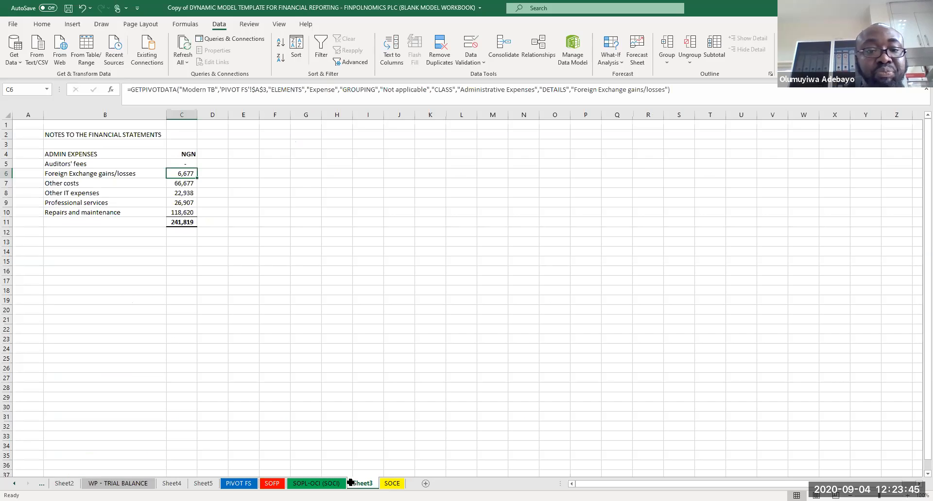
Step: Set the Auditors' fees IFERROR fallback back to an empty string
click(189, 164)
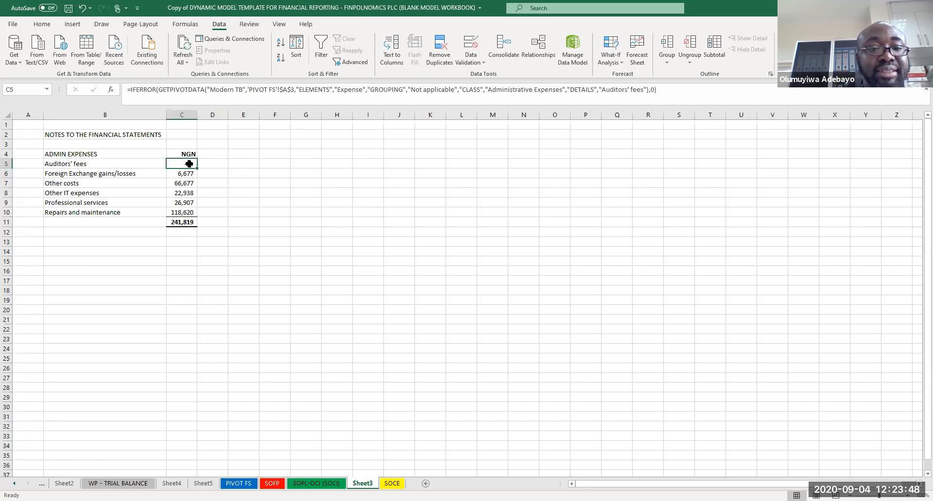
click(654, 90)
key(BackSpace)
text("")
key(Return)
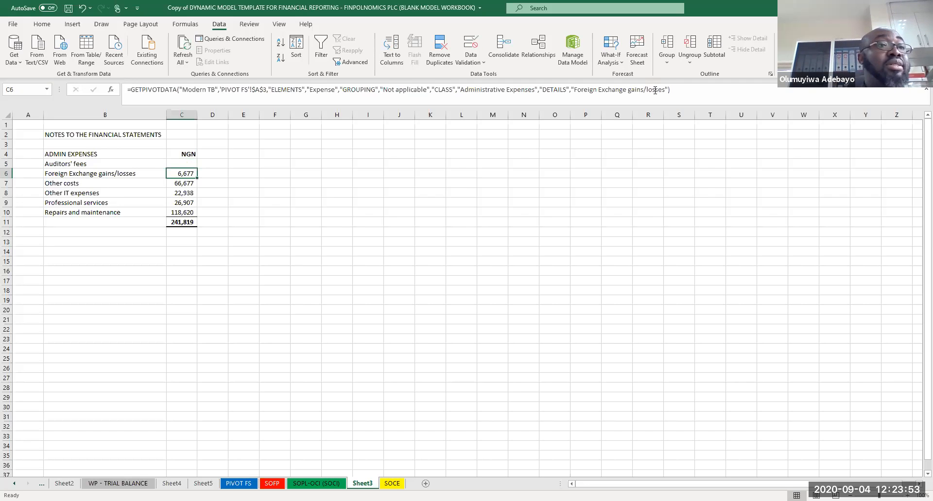
Step: Set the Auditors' fees IFERROR fallback to the text ERROR
key(Up)
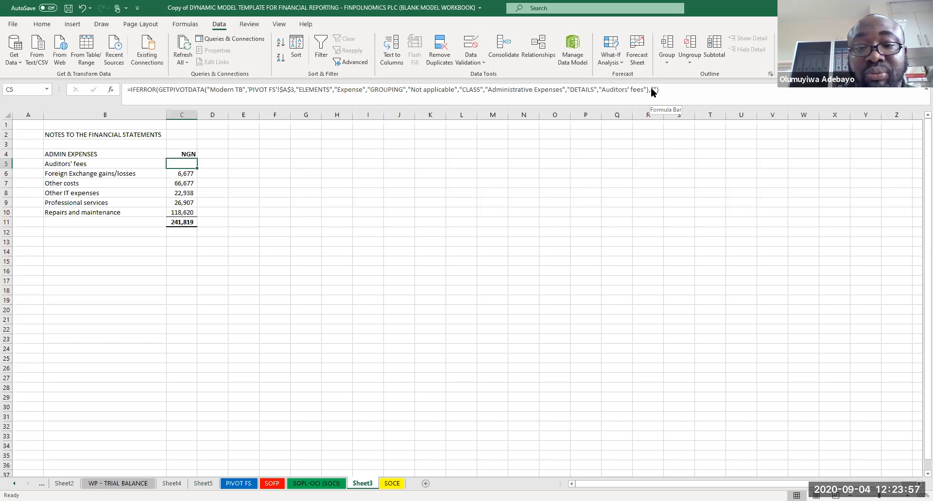
key(alt+Tab)
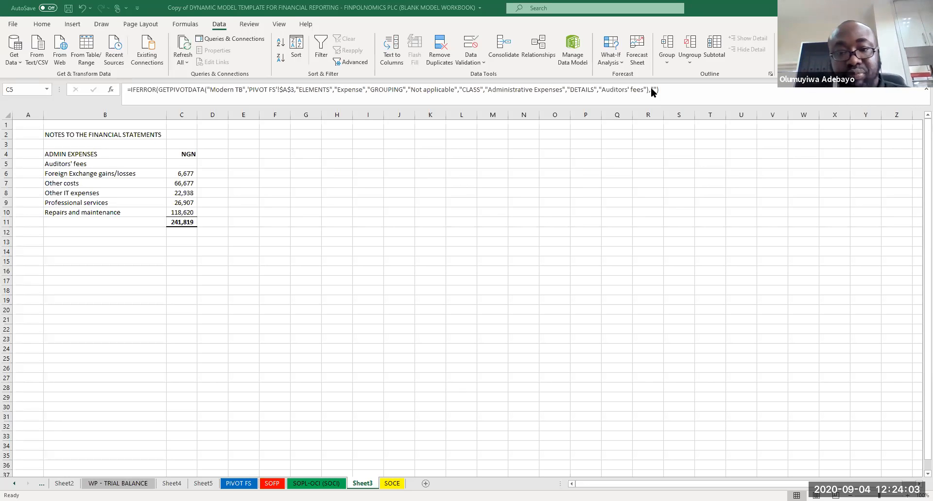
click(564, 217)
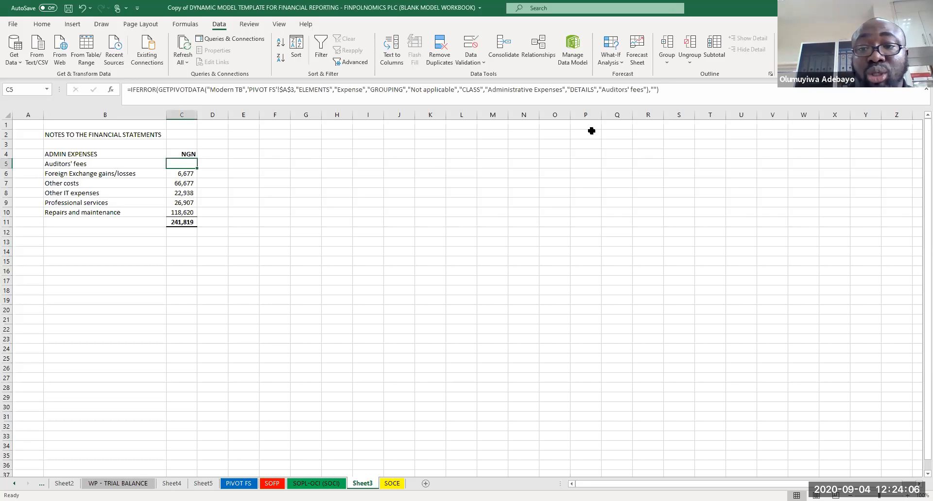
click(651, 90)
text(,"ERROR)
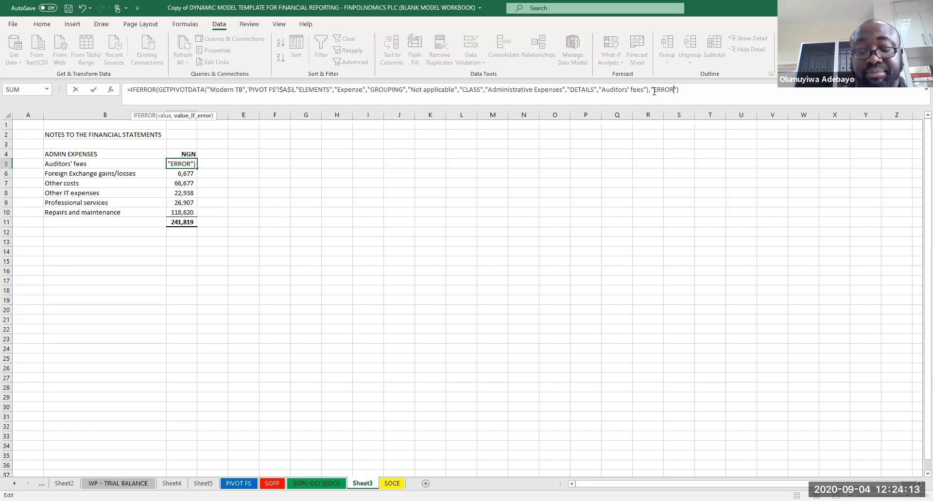
key(Return)
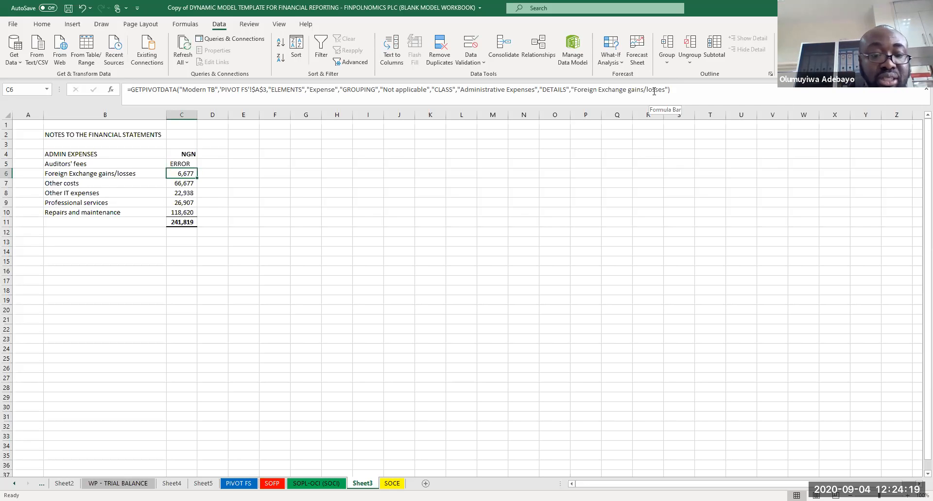
Step: Undo the last four edits from the trial balance sheet
click(100, 482)
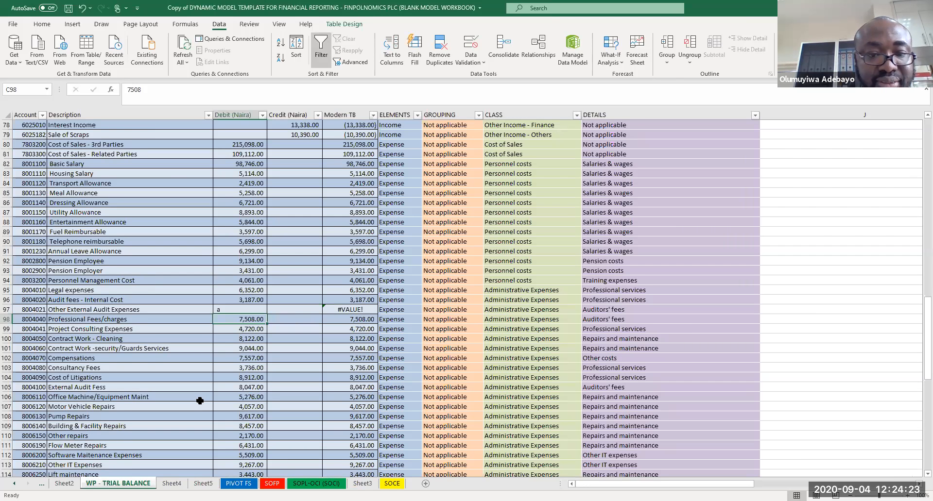
key(ctrl+z)
key(ctrl+z)
key(ctrl+z)
key(ctrl+z)
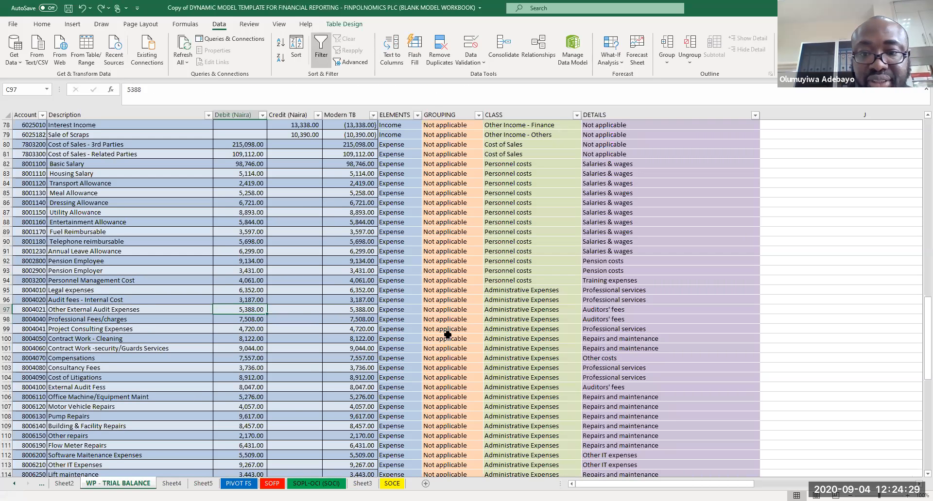
Step: Scroll through the trial balance to review the account classifications
click(277, 367)
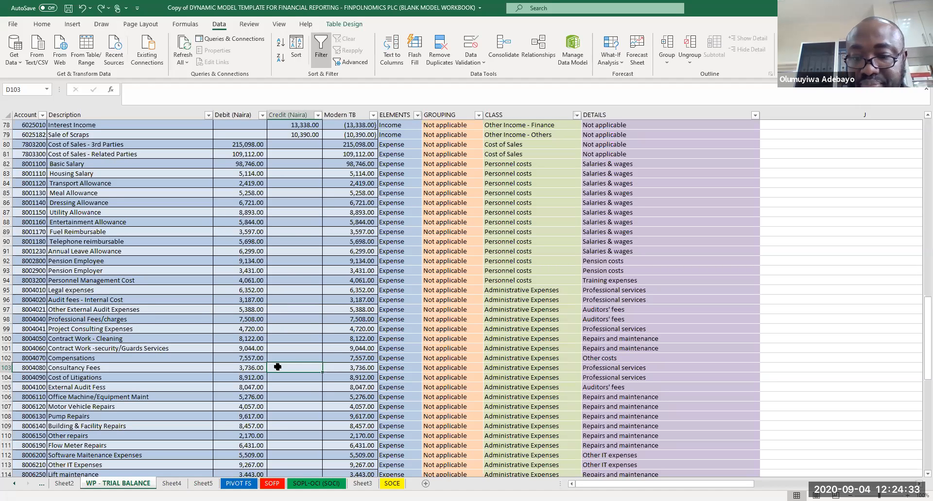
key(Page_Down)
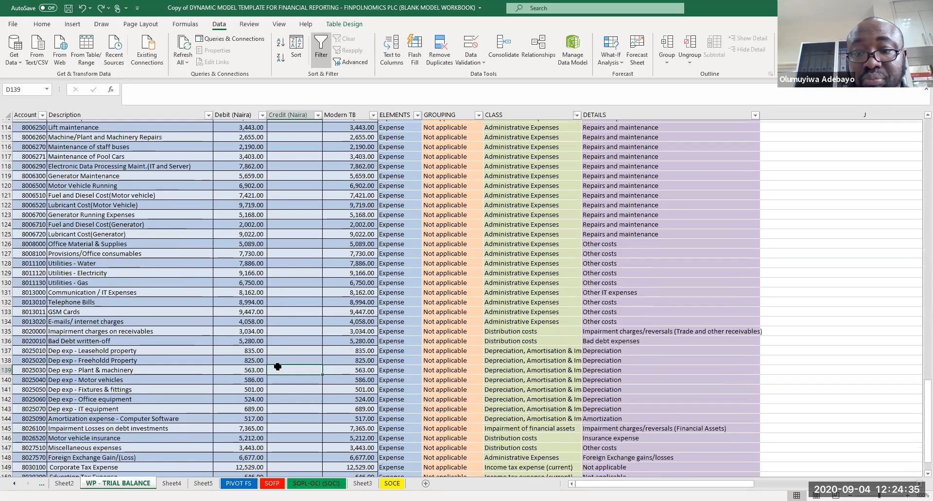
key(Page_Down)
key(Page_Up)
key(Page_Up)
key(Page_Up)
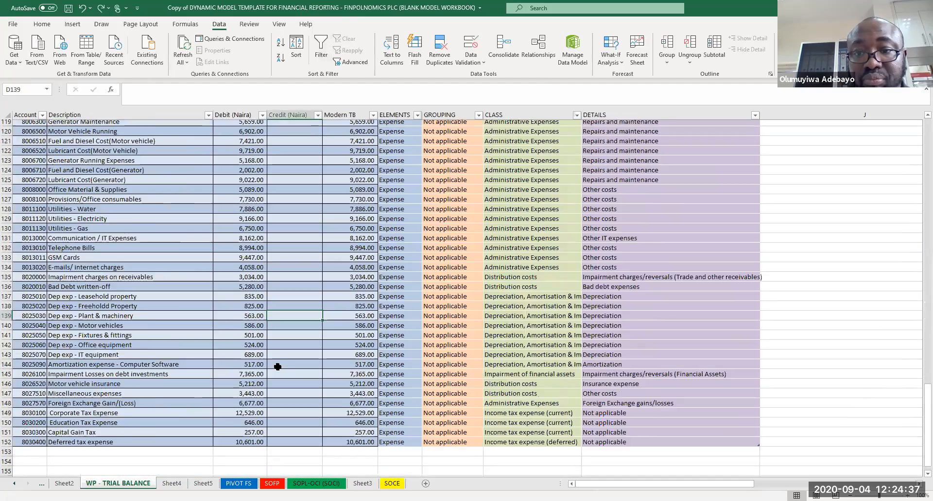
key(Page_Up)
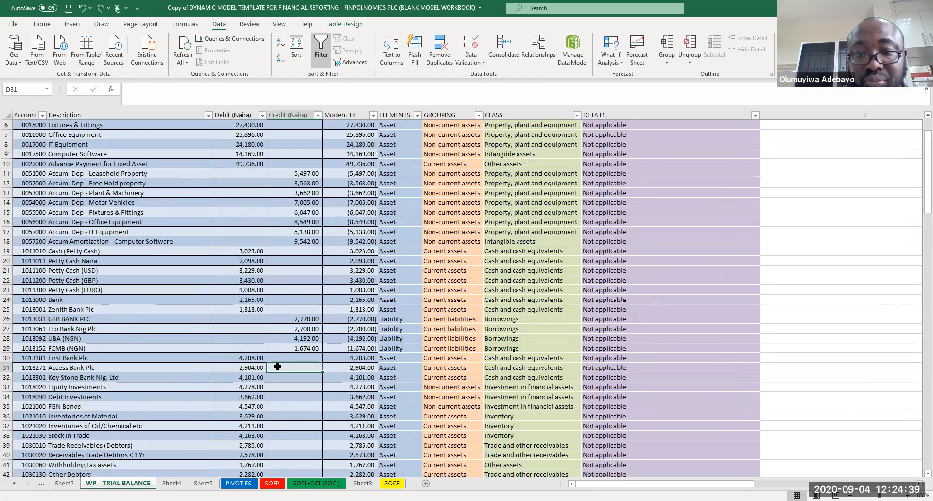
key(Page_Down)
key(Page_Down)
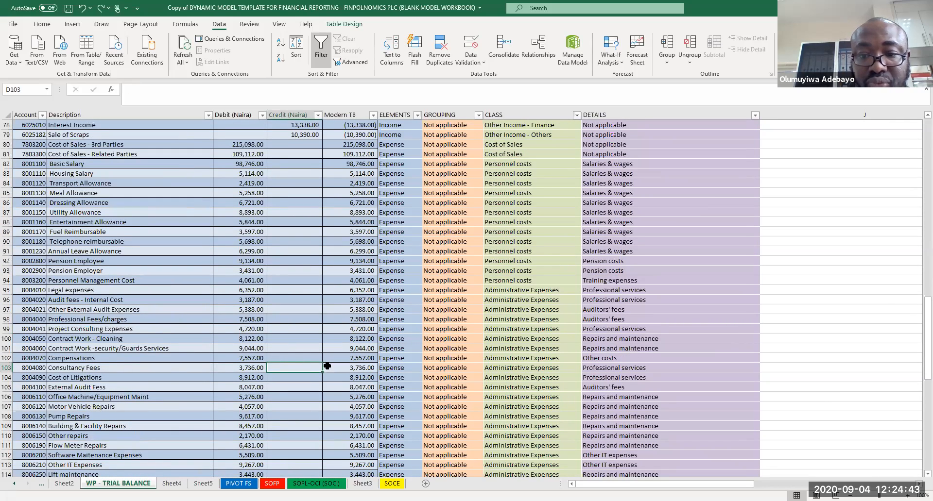
click(295, 318)
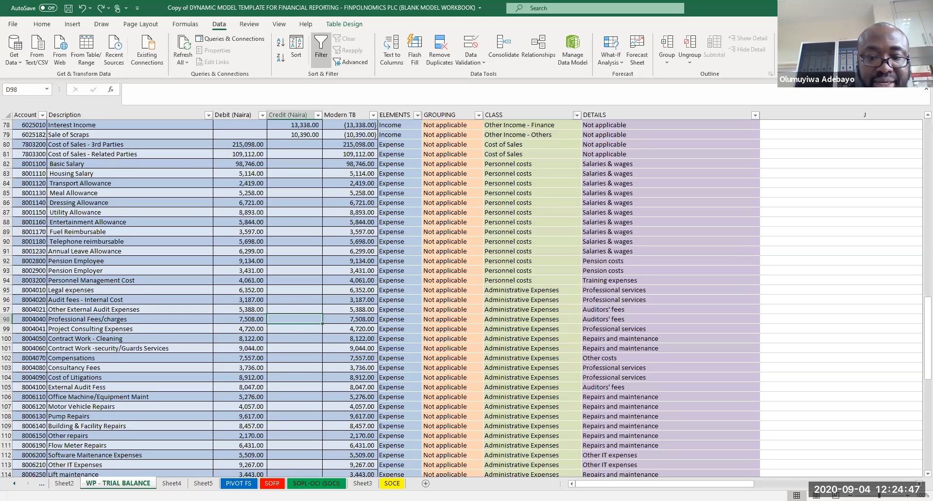
Step: Save the workbook from the admin expenses notes sheet
click(362, 483)
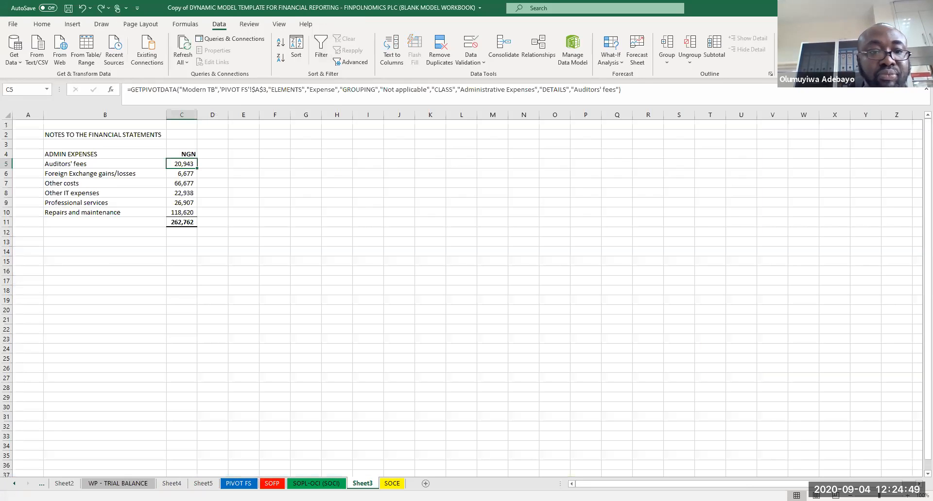
click(208, 174)
key(ctrl+s)
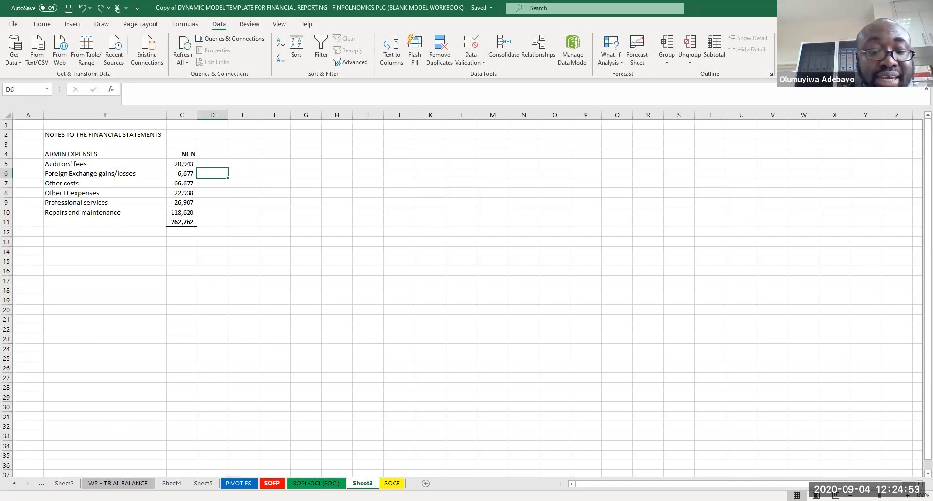
Step: Review the non-current asset figures on the Statement of Financial Position
click(272, 484)
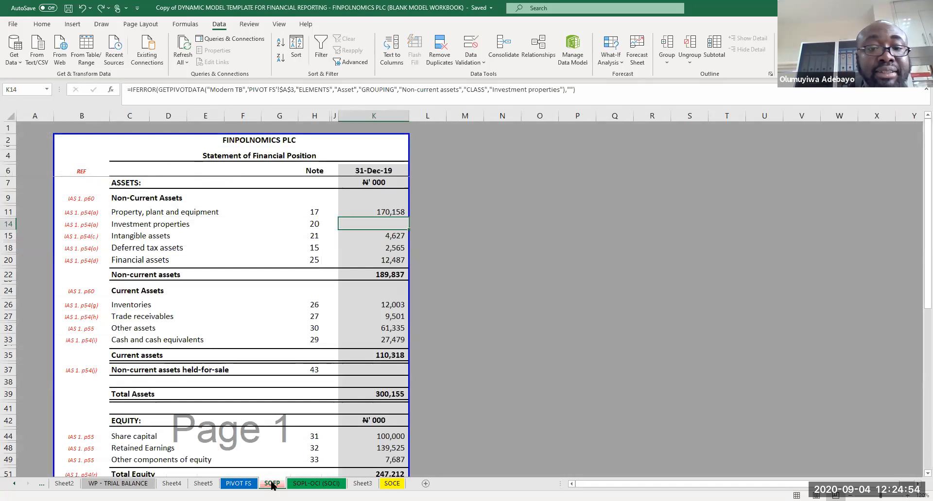
click(389, 214)
key(Down)
key(Down)
key(Down)
key(Down)
key(Down)
key(Up)
key(Up)
key(Up)
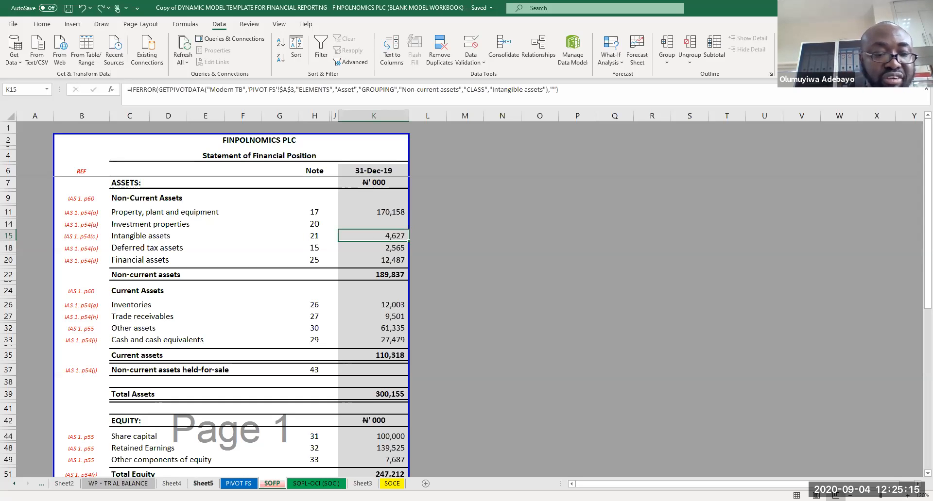
Step: Delete Sheet4 and Sheet5 from the workbook
click(172, 484)
ctrl+click(203, 484)
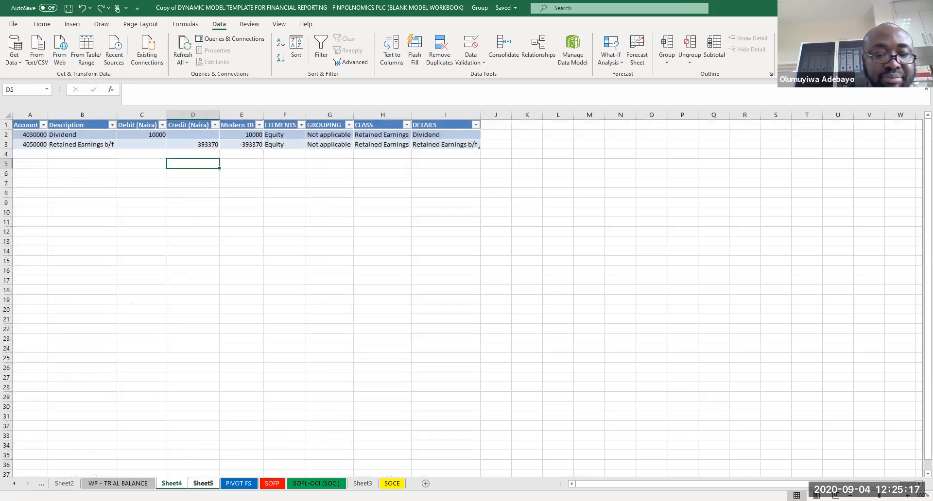
right_click(203, 483)
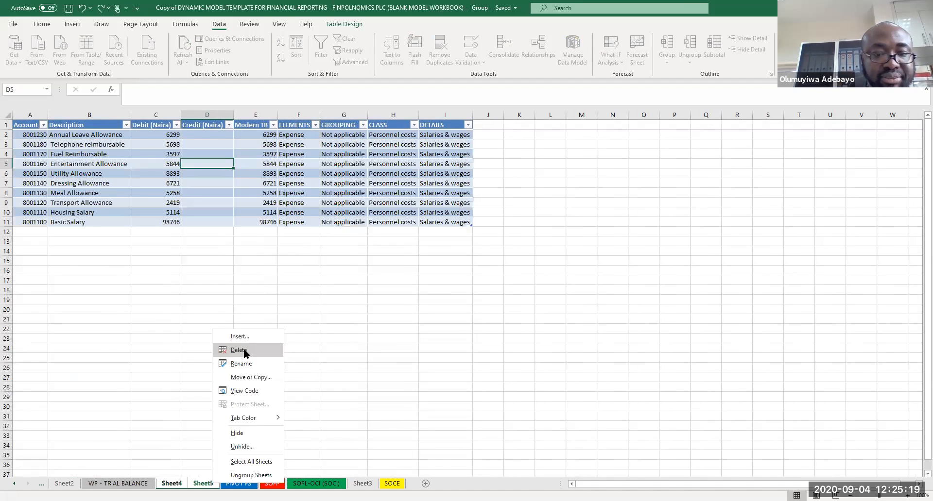
click(245, 351)
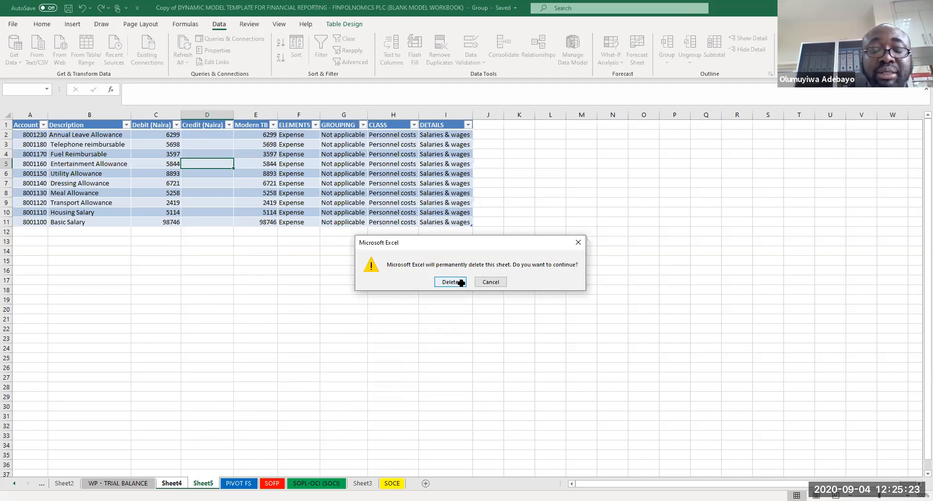
click(450, 282)
click(651, 308)
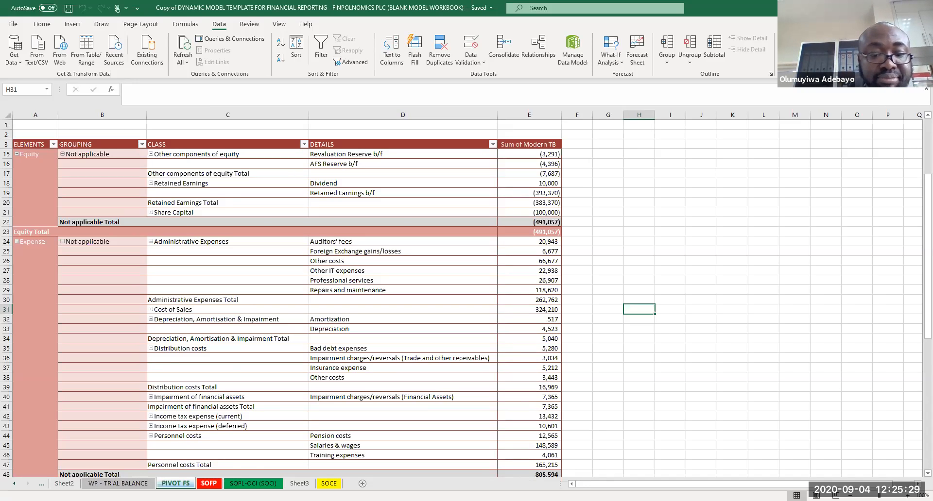
click(209, 484)
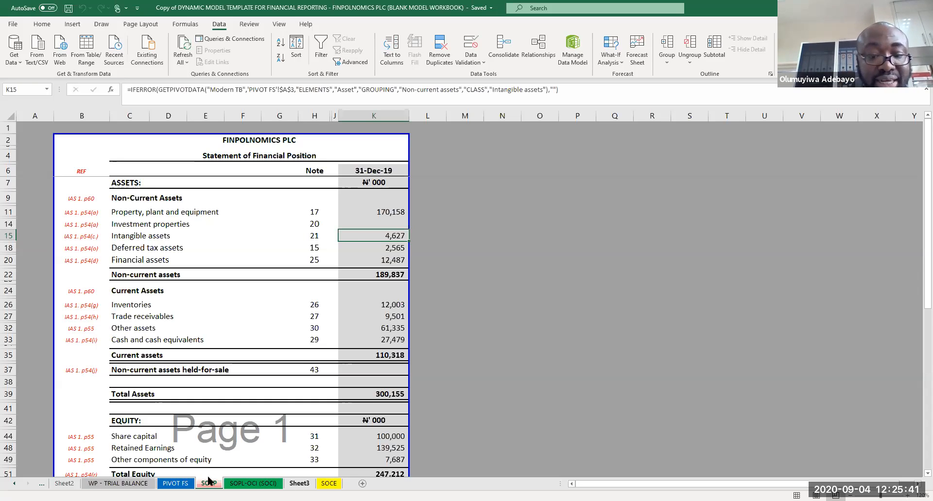
click(121, 484)
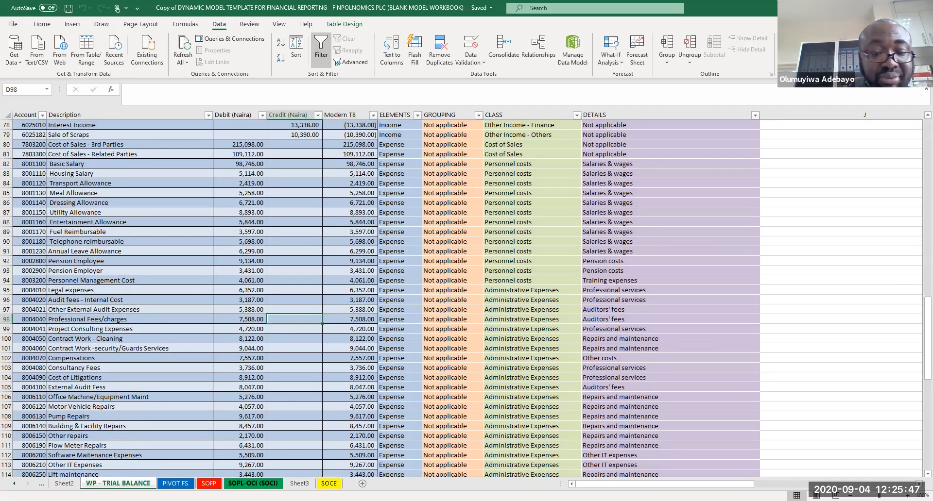
Step: Copy the 31-Dec-19 column of the profit or loss statement and paste it as values into column Q as a comparative column
click(253, 484)
scroll(652, 337, down, 10)
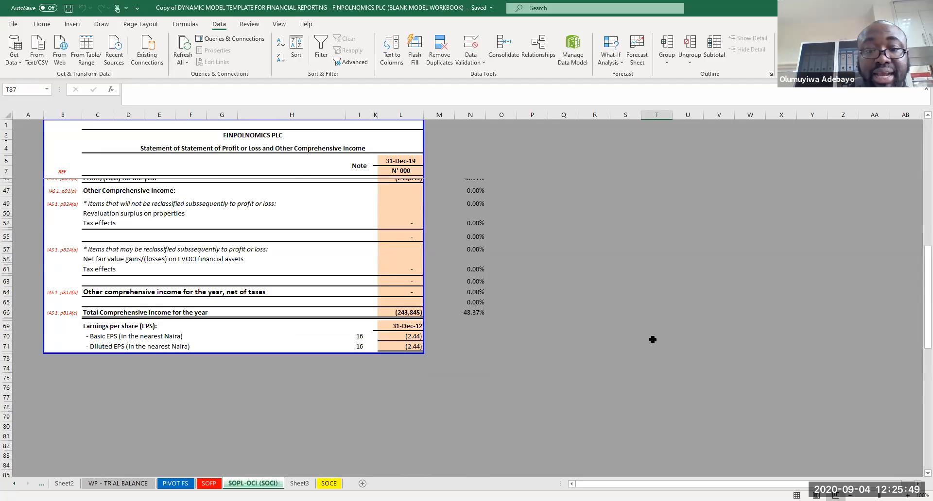
scroll(652, 340, up, 10)
click(653, 339)
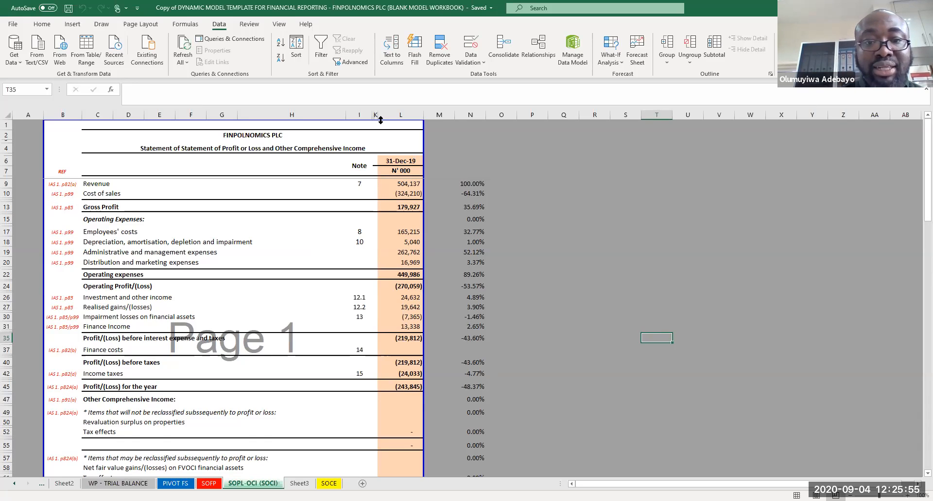
click(399, 162)
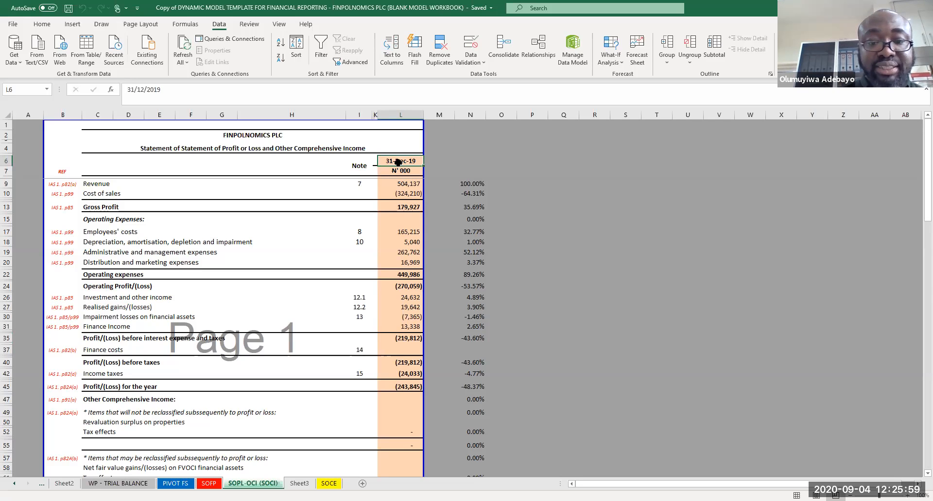
drag(399, 163, 397, 392)
key(ctrl+c)
click(563, 161)
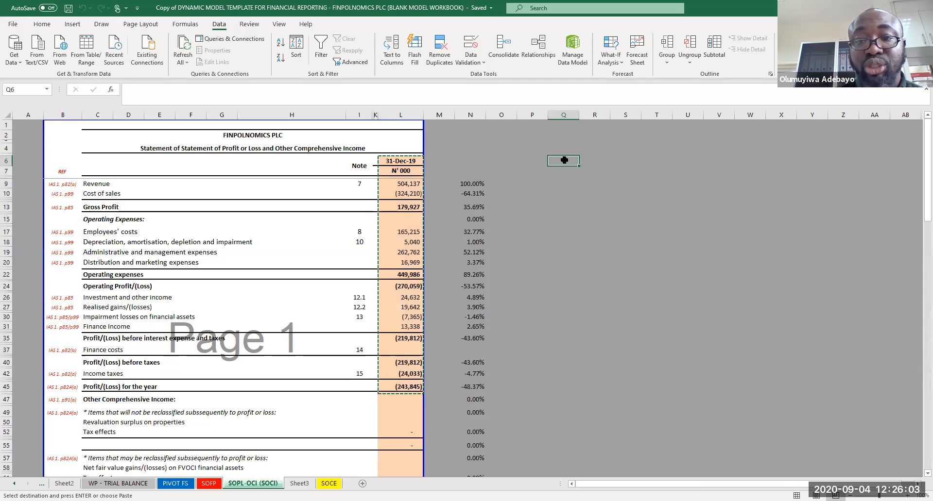
right_click(565, 161)
click(588, 194)
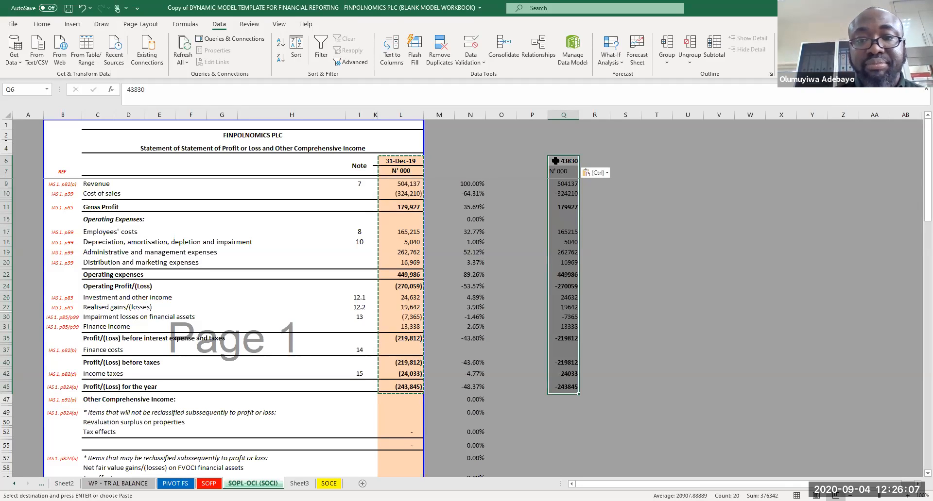
Step: Copy the formatting of the 31-Dec-19 header onto the new column Q header
click(407, 161)
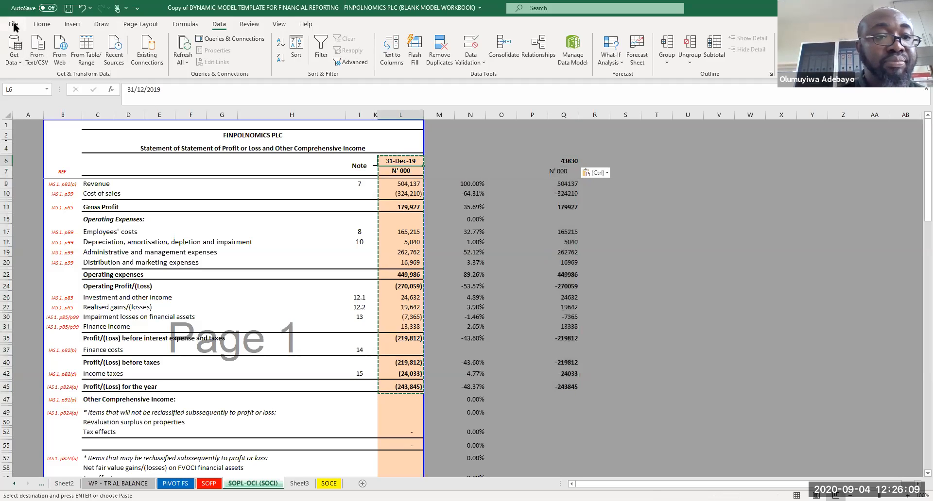
click(41, 25)
click(43, 63)
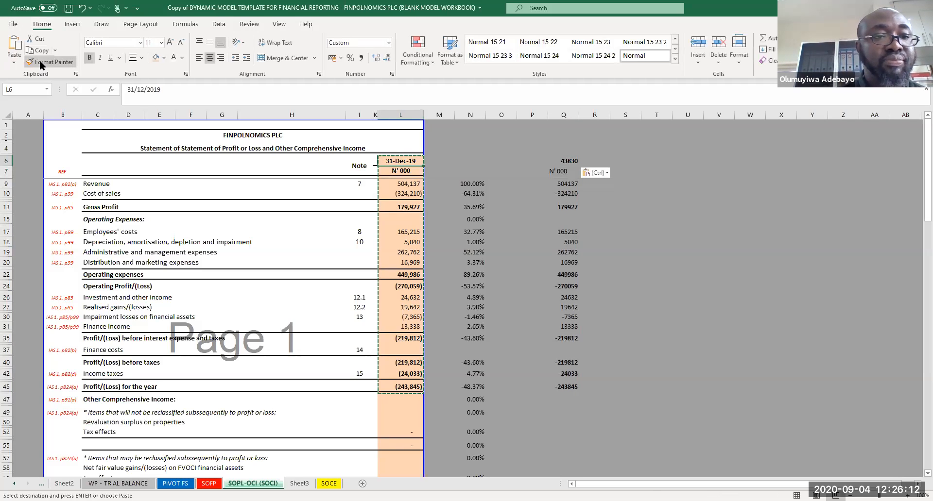
click(565, 162)
Step: Change the comparative header date to 31/12/2018 and apply comma style to the pasted figures in column Q
double_click(560, 161)
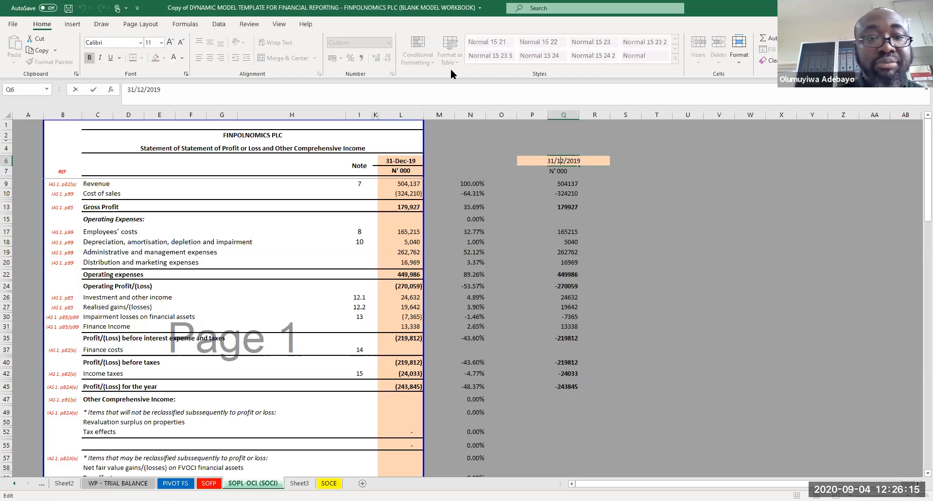
key(BackSpace)
text(8)
key(Return)
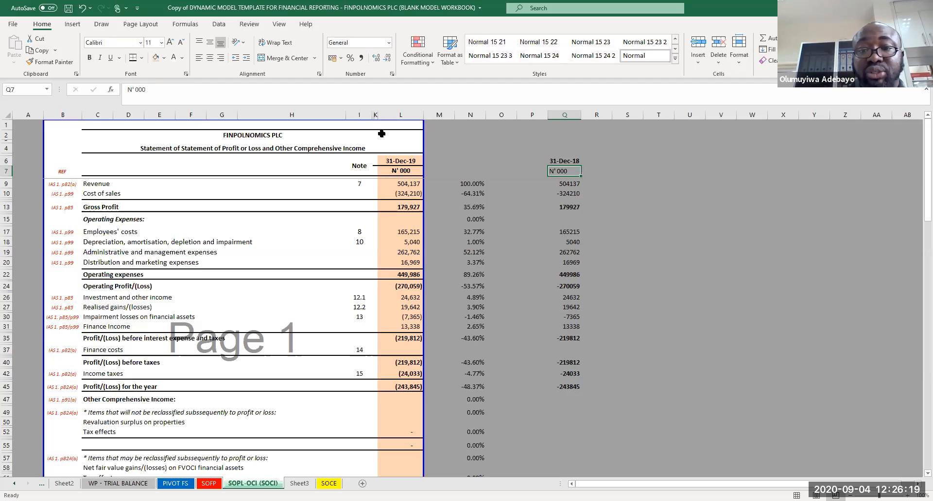
drag(575, 181, 564, 389)
click(362, 58)
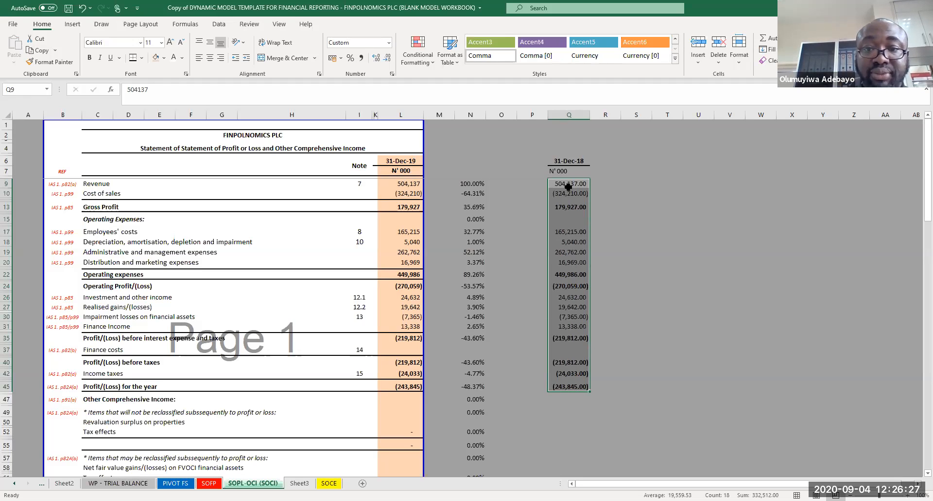
Step: Copy the 31-Dec-18 and N'000 headers into column M of the SOFP sheet and autofit that column
drag(559, 162, 556, 168)
key(ctrl+c)
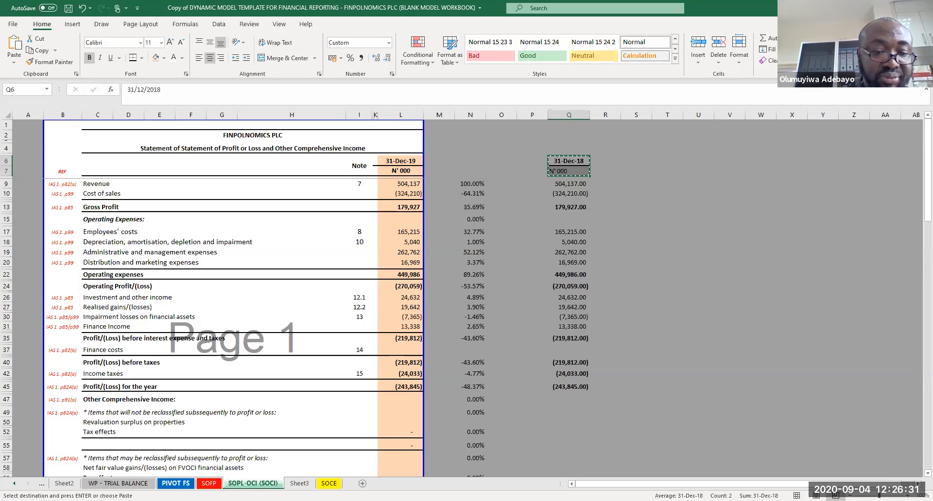
click(176, 484)
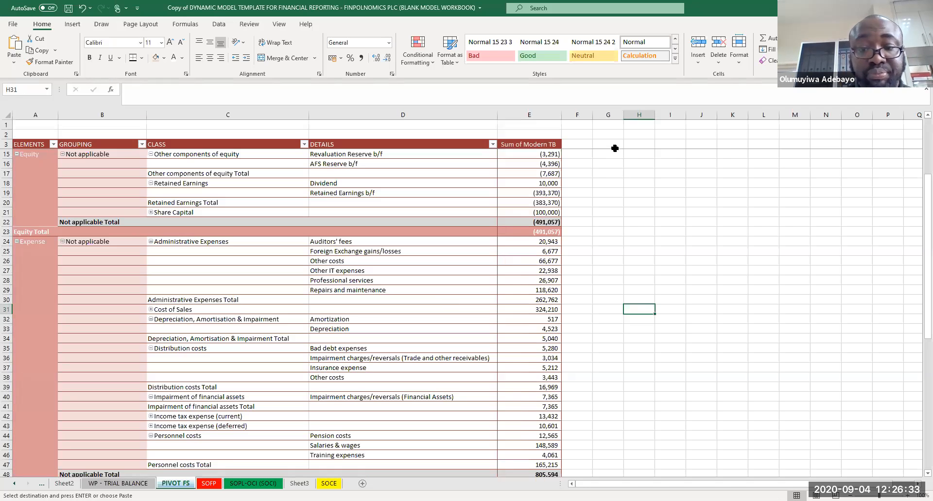
key(ctrl+Page_Down)
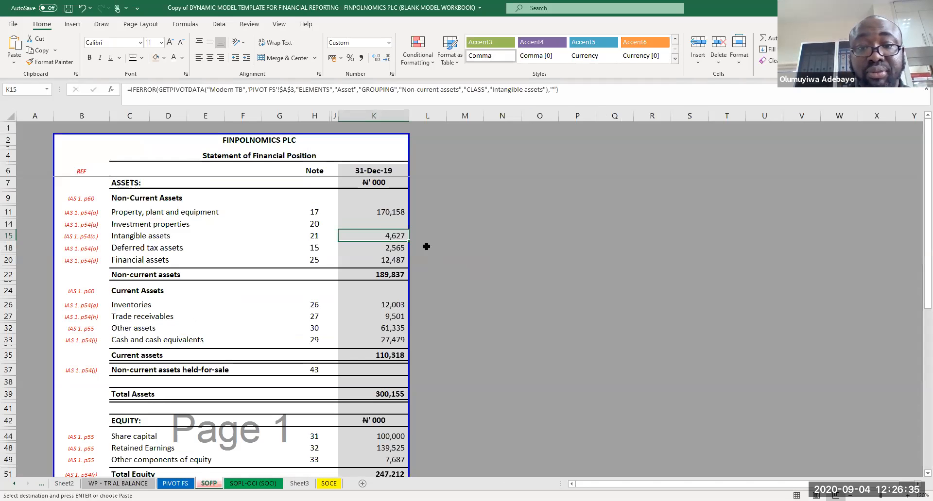
click(474, 169)
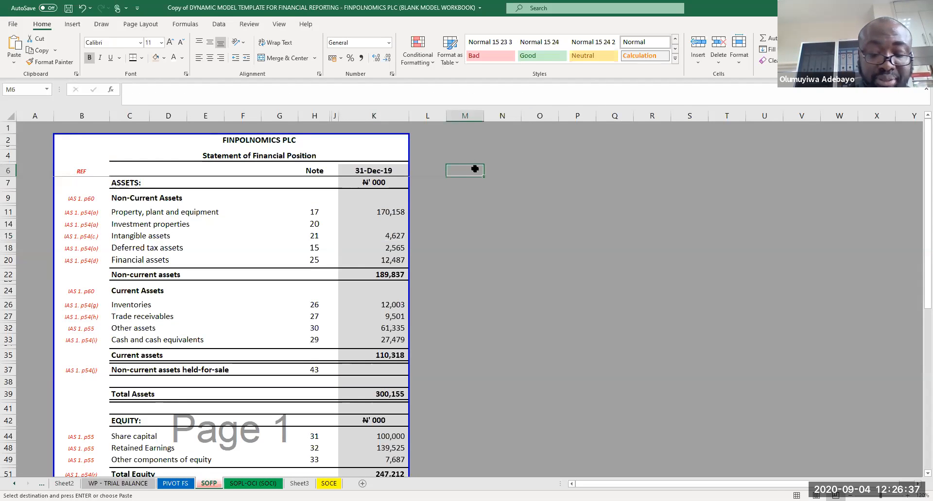
key(ctrl+v)
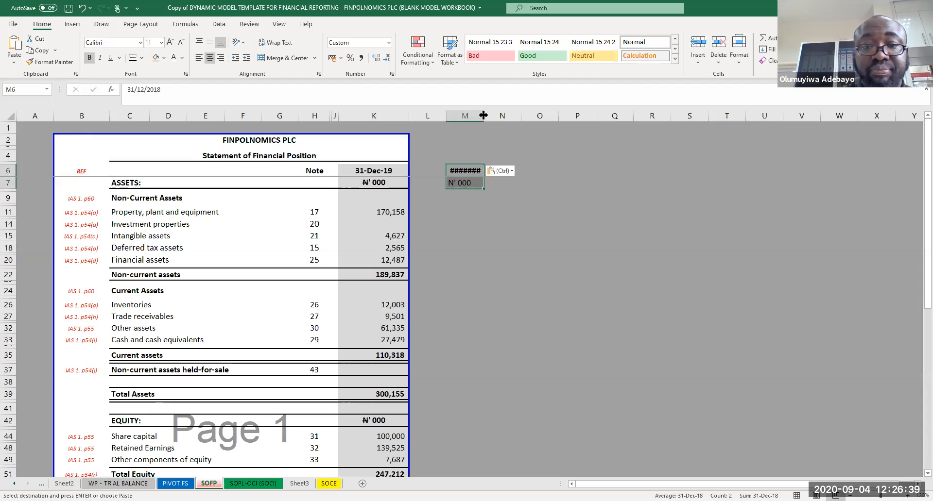
double_click(483, 115)
Step: Paste the SOFP's 2019 figures as values into column M with comma style, and save the workbook
drag(387, 213, 395, 456)
key(ctrl+c)
key(ctrl+Up)
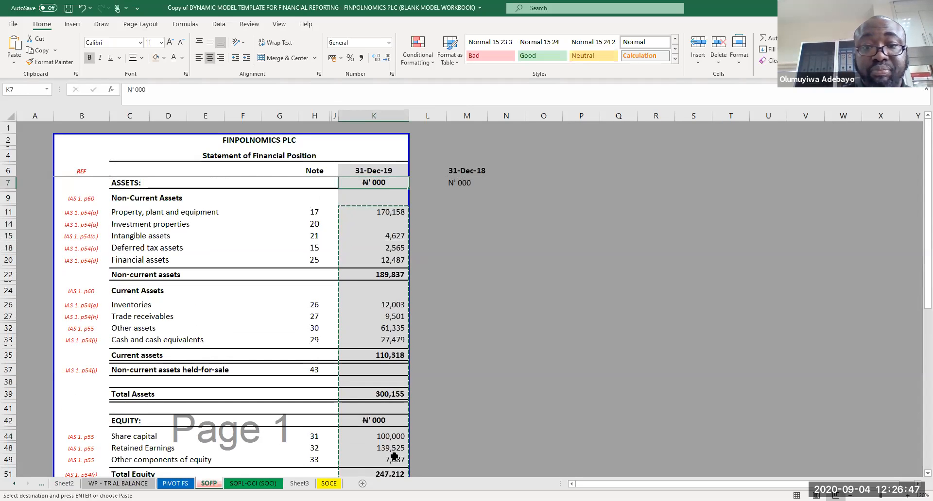
click(460, 209)
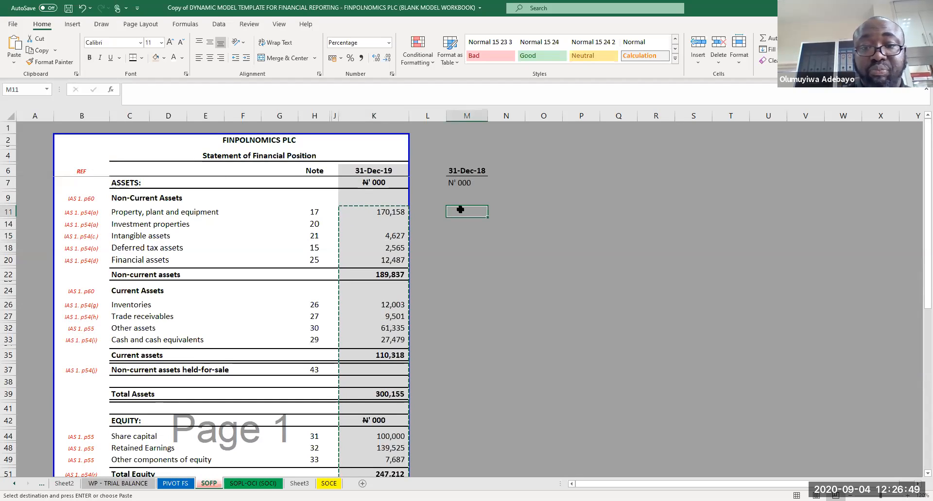
right_click(460, 210)
click(499, 262)
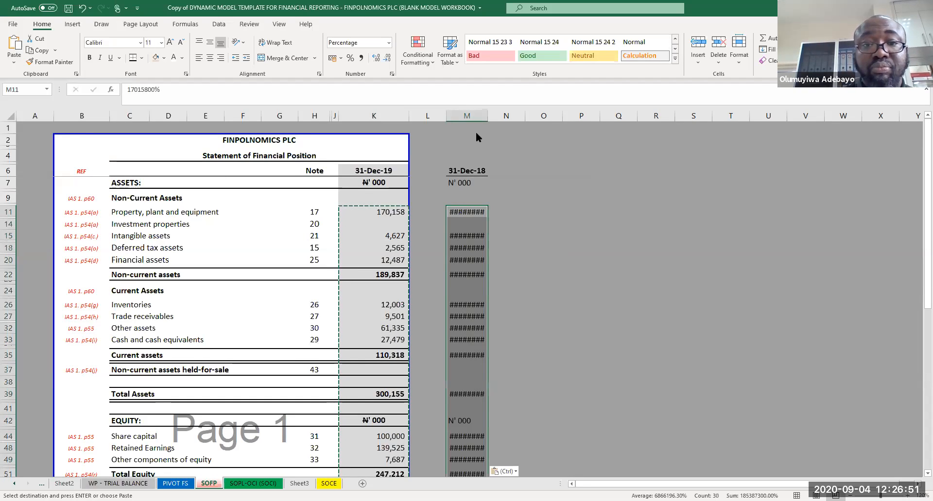
click(362, 57)
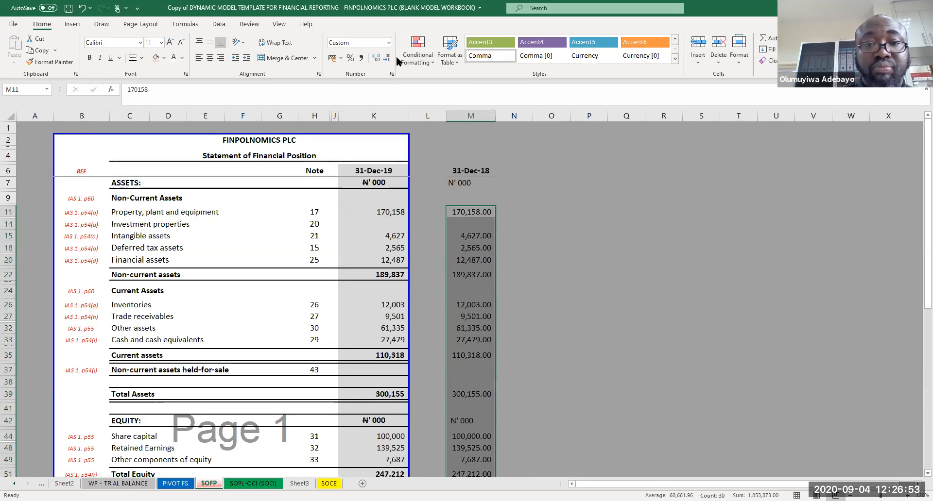
click(524, 196)
key(ctrl+s)
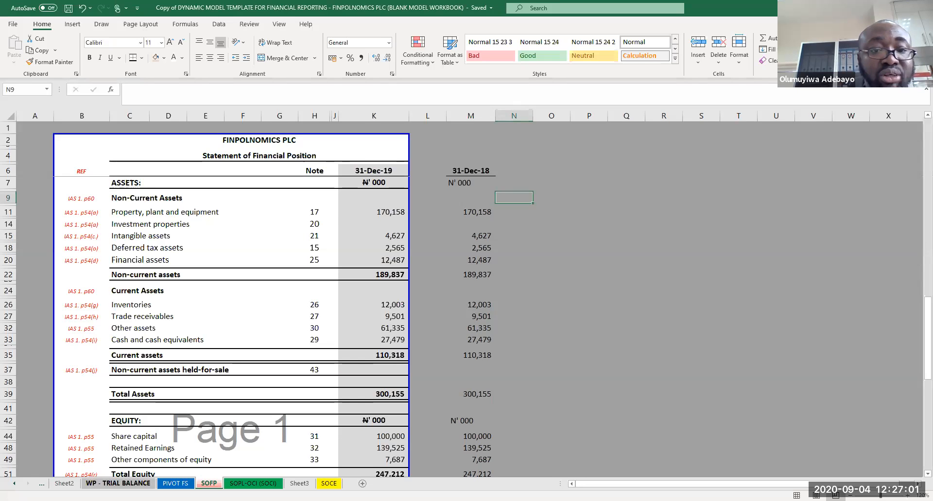
click(118, 484)
click(274, 210)
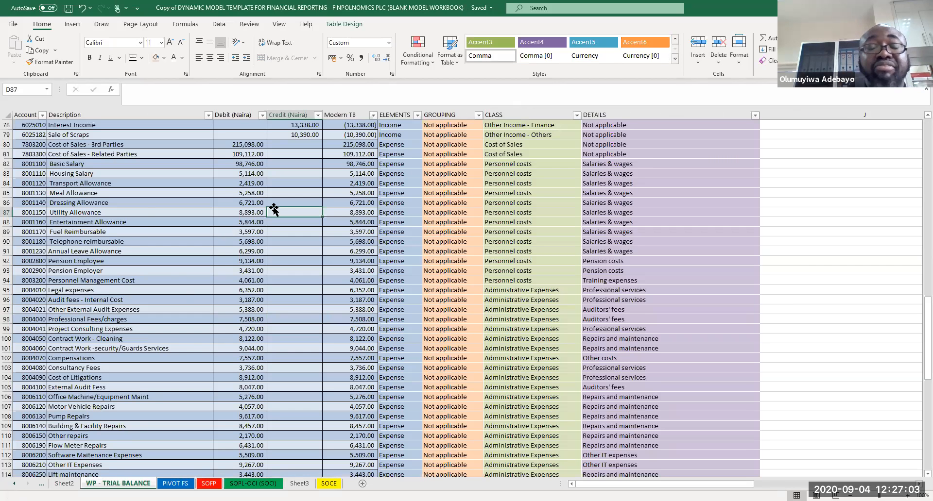
key(Page_Up)
key(Page_Up)
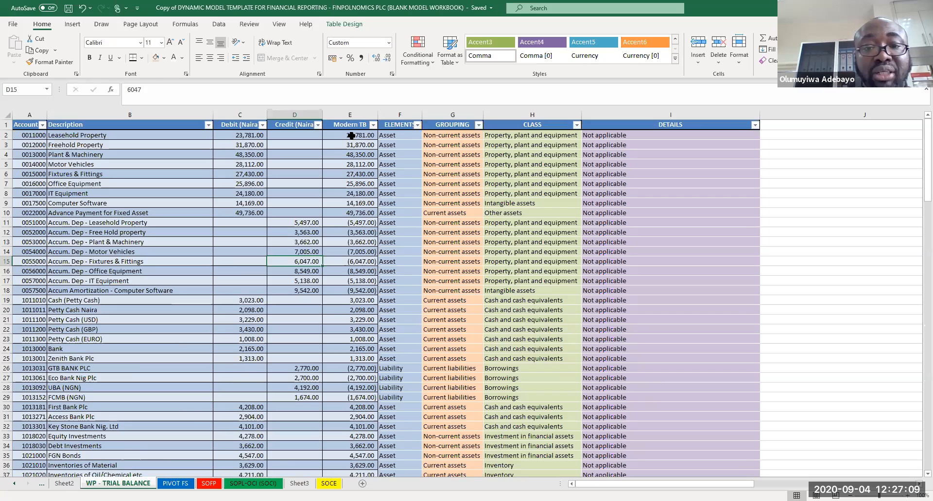
click(822, 138)
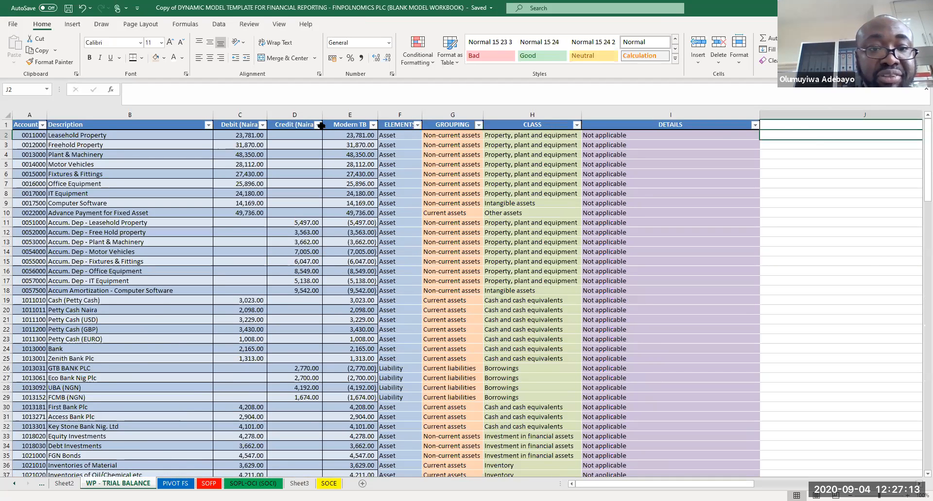
click(243, 116)
key(shift+Right)
key(ctrl+c)
Step: Delete columns K and L holding the ELEMENTS OF FS list beside the trial balance table
click(904, 149)
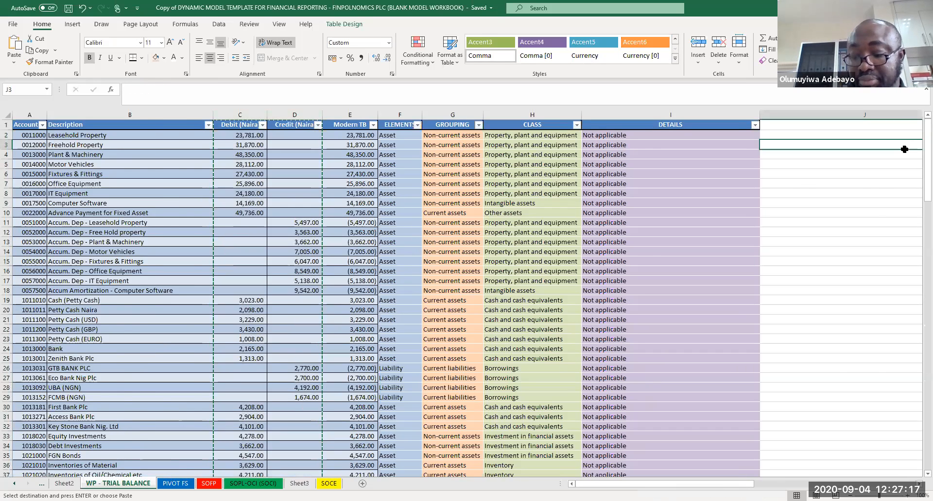
key(Right)
key(Right)
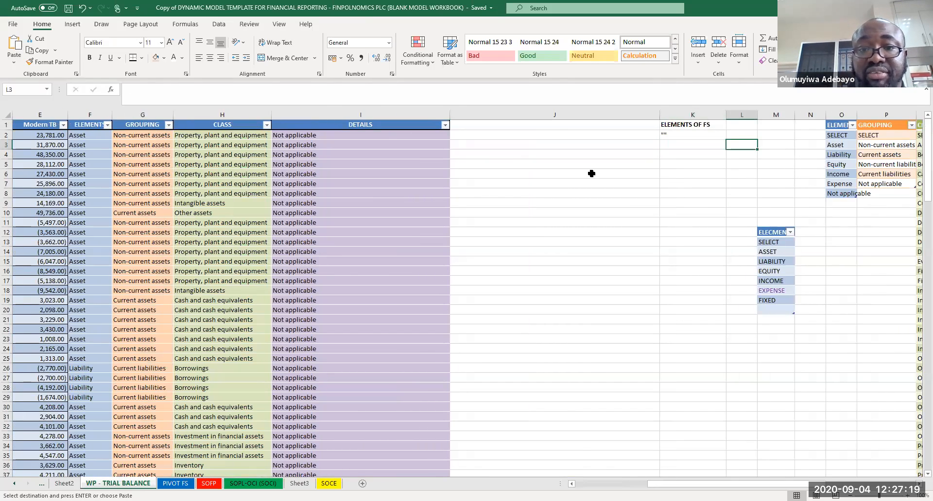
click(548, 115)
key(Escape)
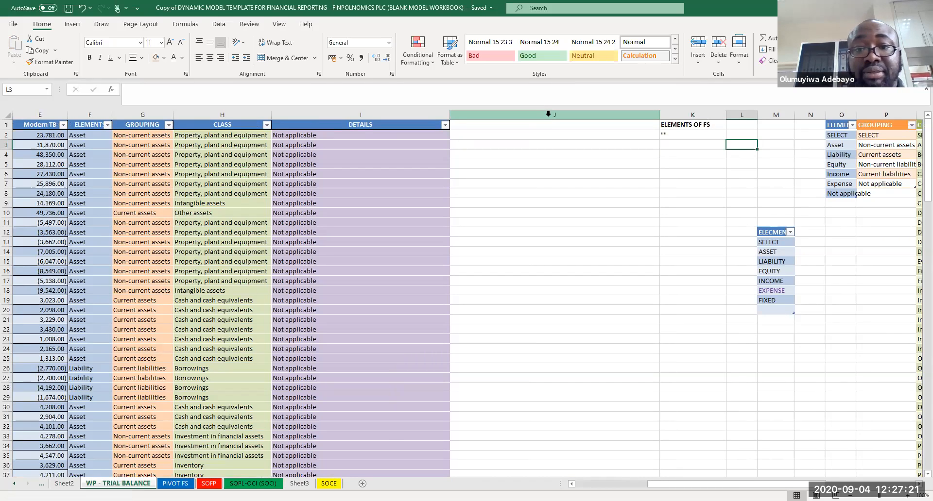
click(548, 115)
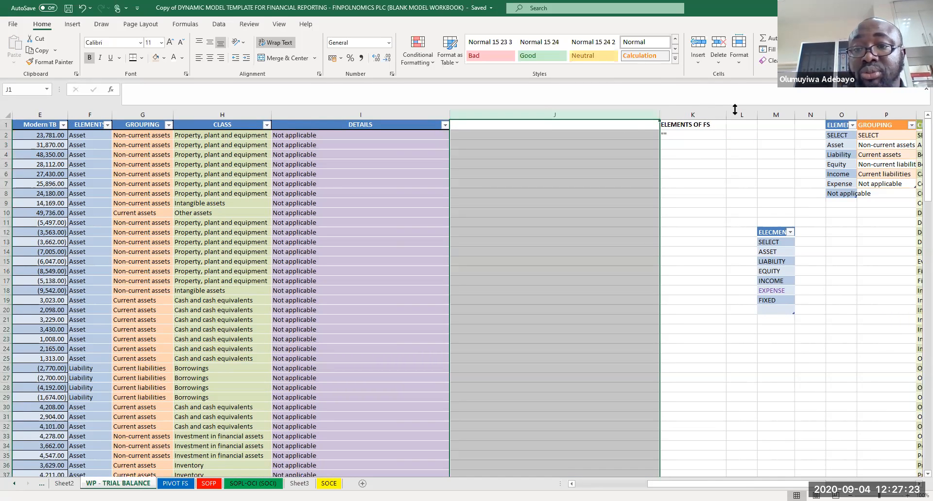
click(703, 115)
drag(703, 116, 750, 123)
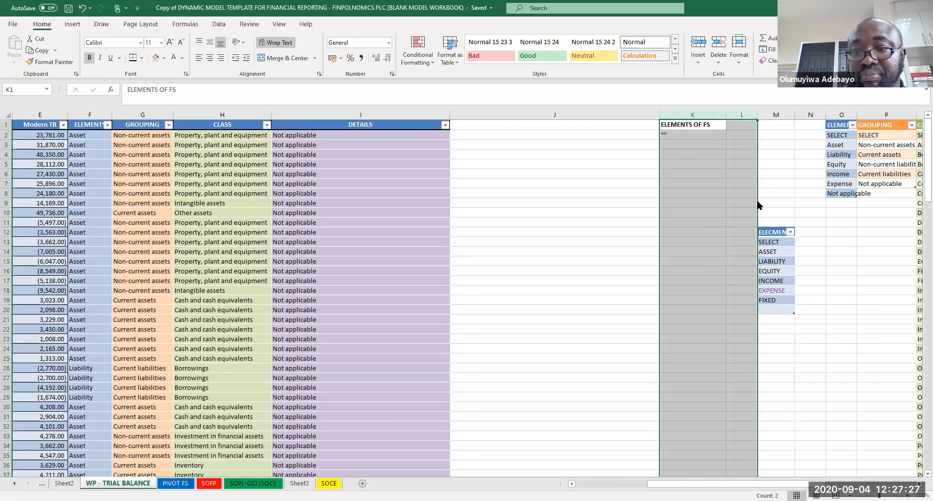
right_click(750, 124)
click(777, 208)
click(586, 192)
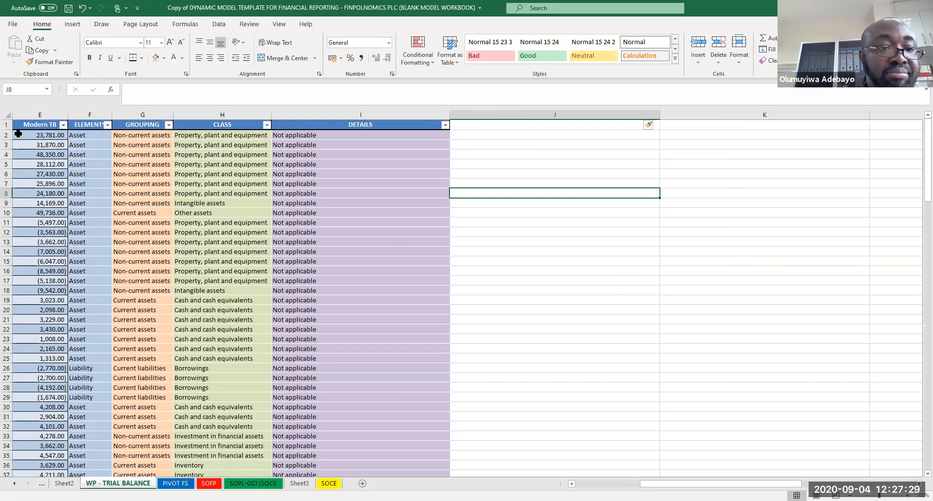
Step: Copy the Debit (Naira) and Credit (Naira) columns and paste them into columns K and L of the trial balance sheet
click(32, 124)
key(Left)
key(Left)
key(Left)
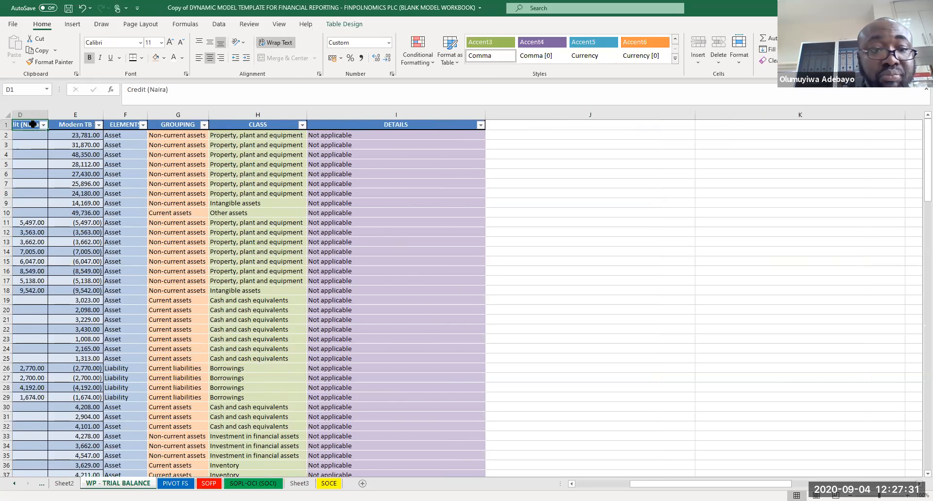
click(218, 111)
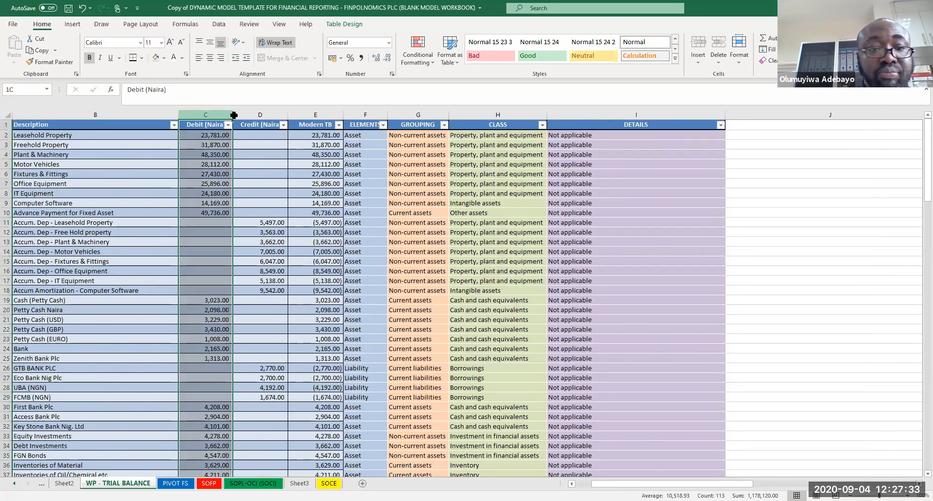
shift+click(234, 115)
key(ctrl+c)
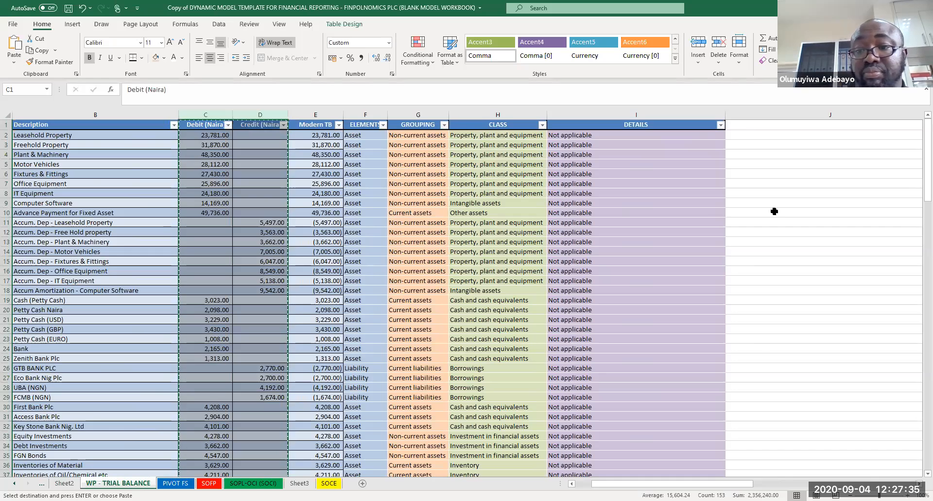
click(791, 209)
scroll(791, 208, right, 2)
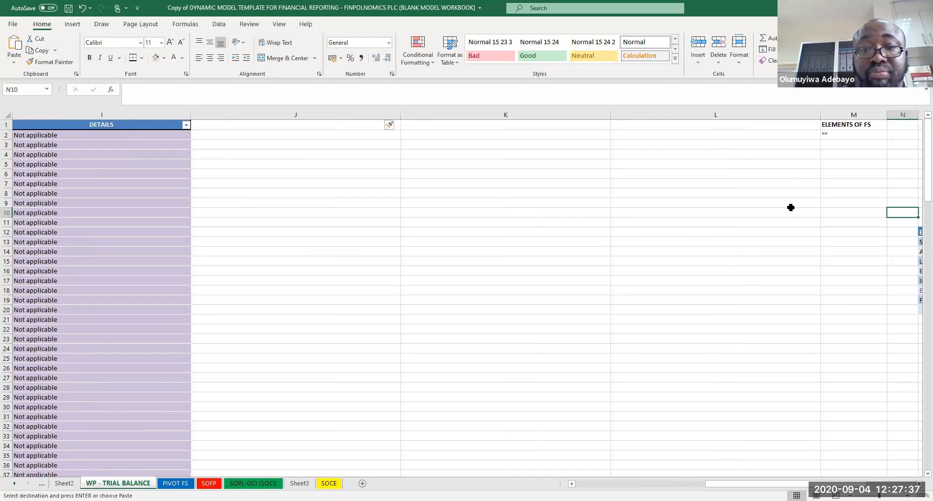
click(502, 114)
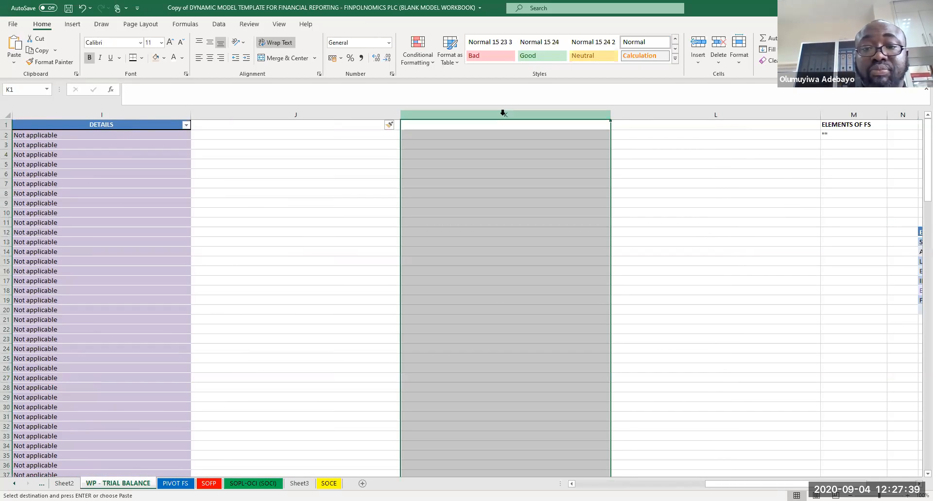
key(ctrl+v)
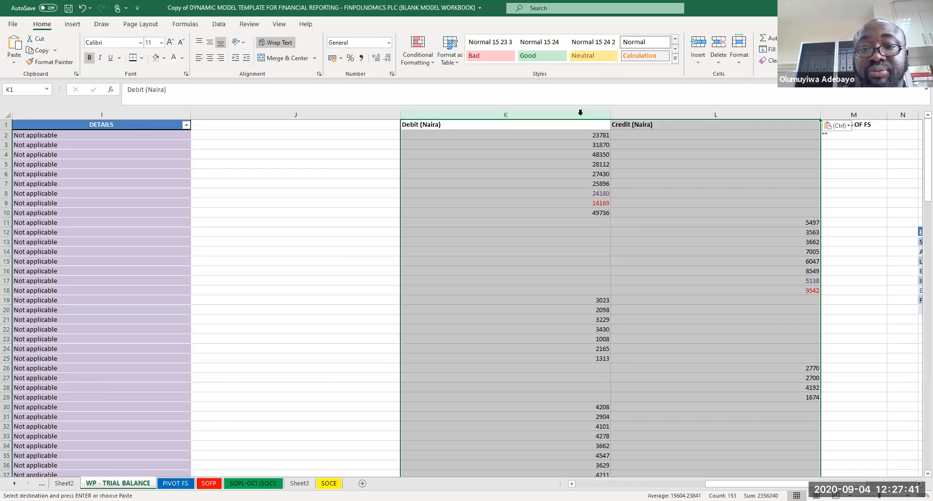
Step: Autofit the widths of the pasted Debit (Naira) and Credit (Naira) columns K and L
double_click(612, 114)
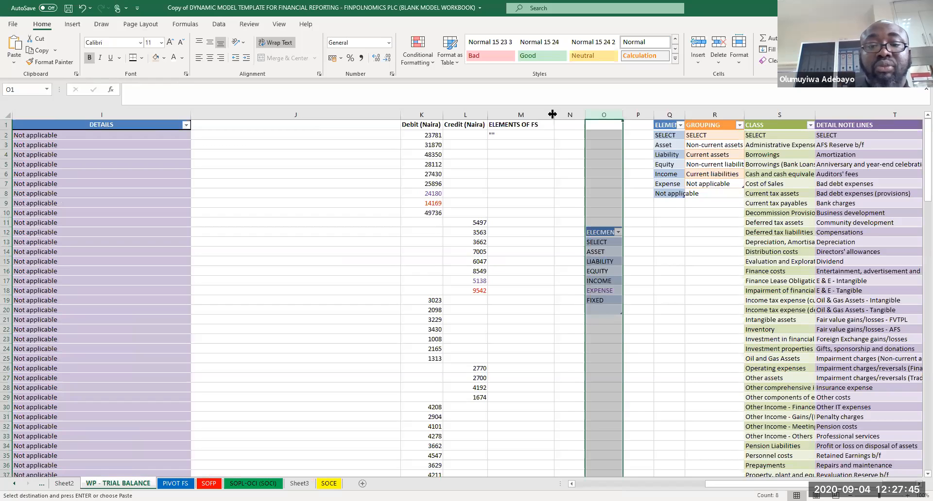
double_click(552, 114)
click(446, 155)
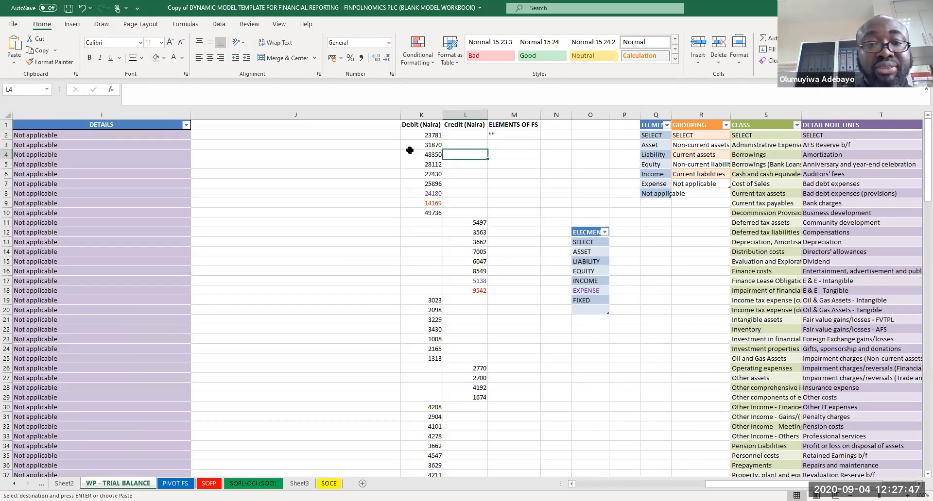
Step: Enter =K2*2 as the first Debit (Naira) value in the trial balance table and fill it across Debit and Credit down to row 152
click(161, 148)
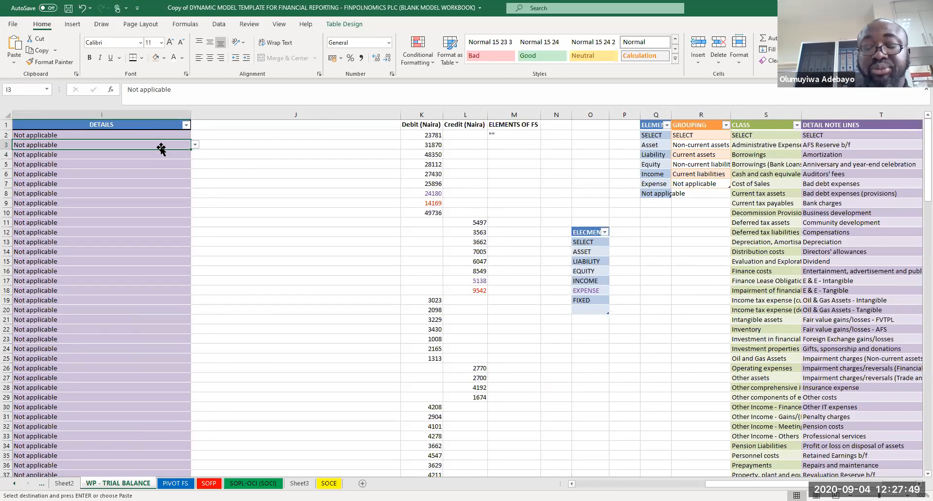
key(Left)
key(Left)
key(Left)
key(Left)
key(Left)
key(Left)
click(55, 135)
text(=)
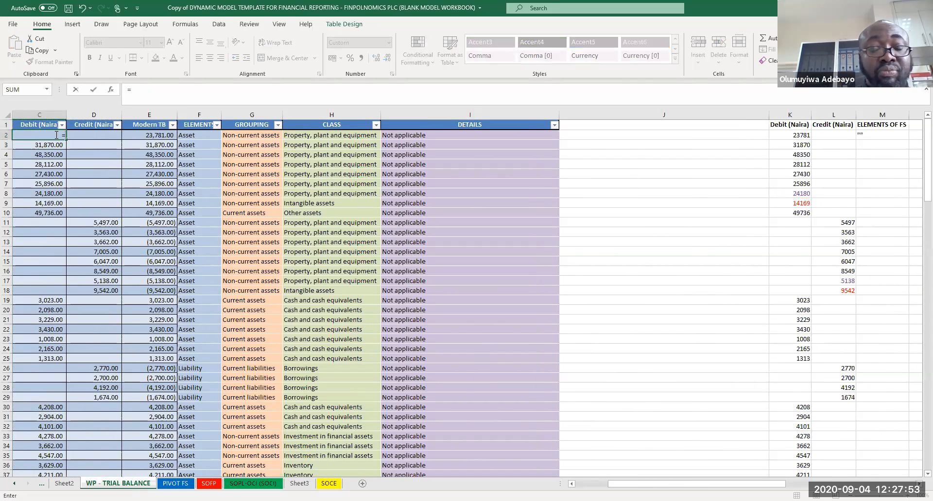
click(785, 135)
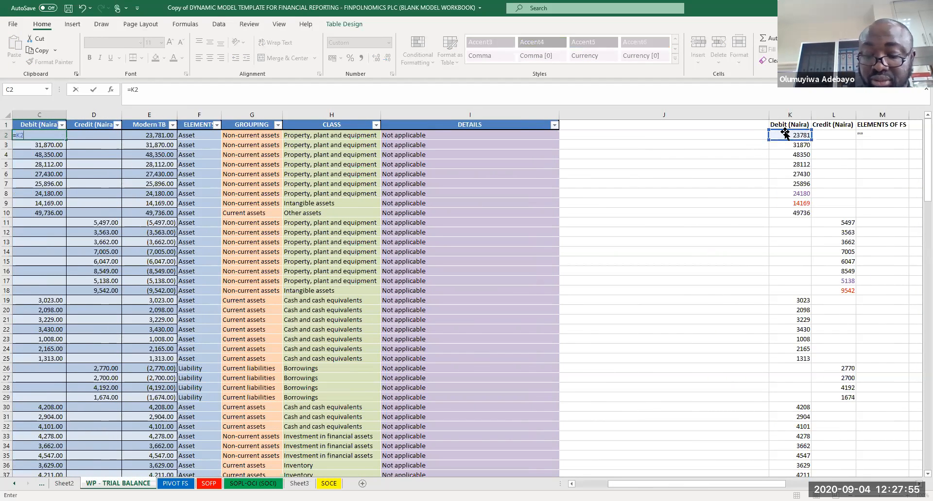
key(Return)
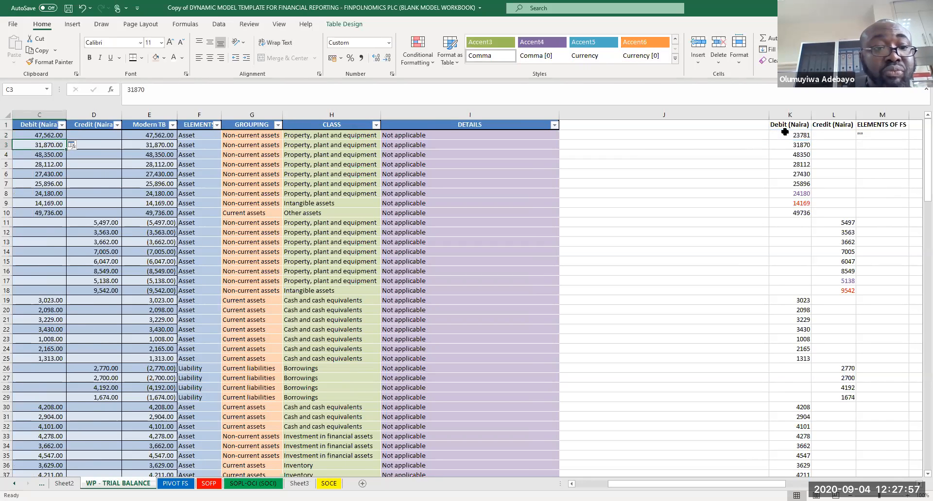
click(46, 138)
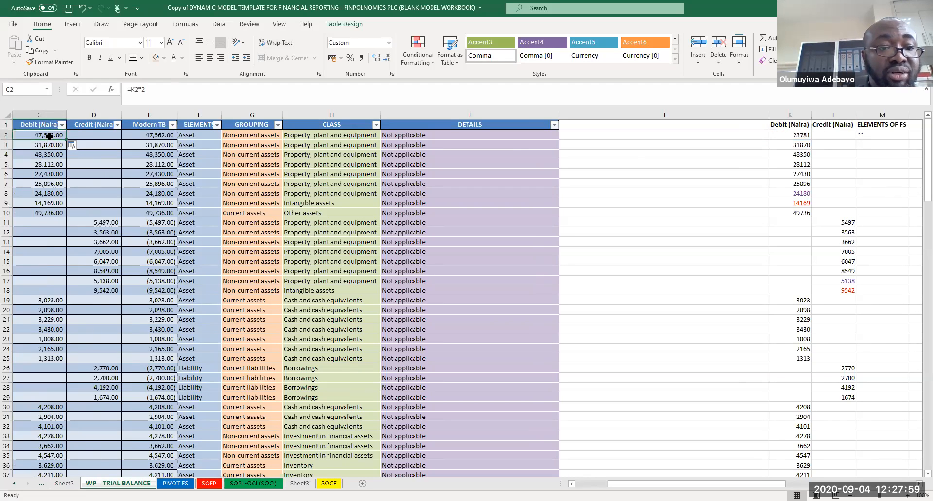
drag(65, 141, 114, 459)
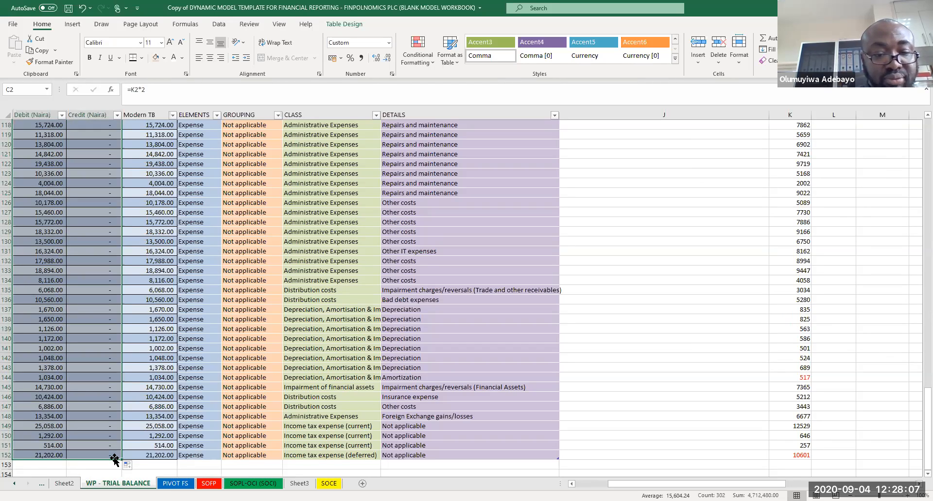
Step: Refresh all pivot data so the statements use the doubled trial balance figures
key(Page_Up)
key(Page_Up)
key(Page_Up)
key(Page_Up)
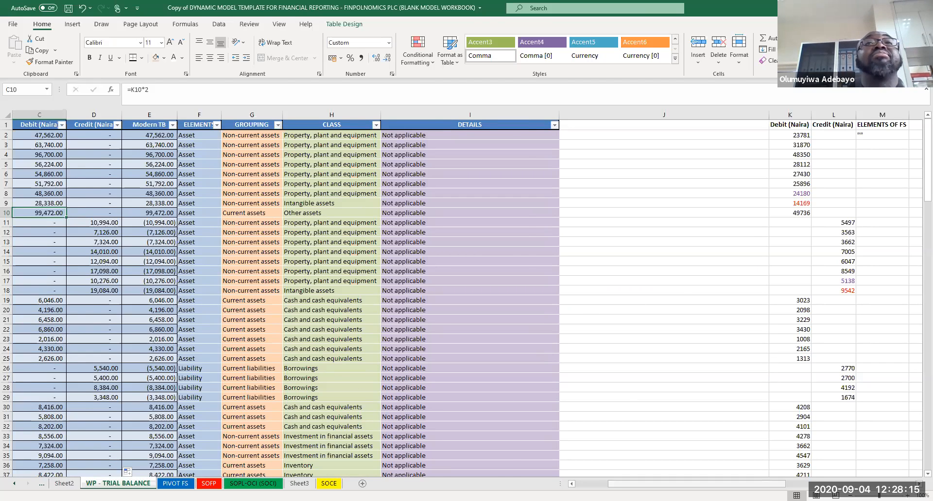
scroll(387, 294, left, 2)
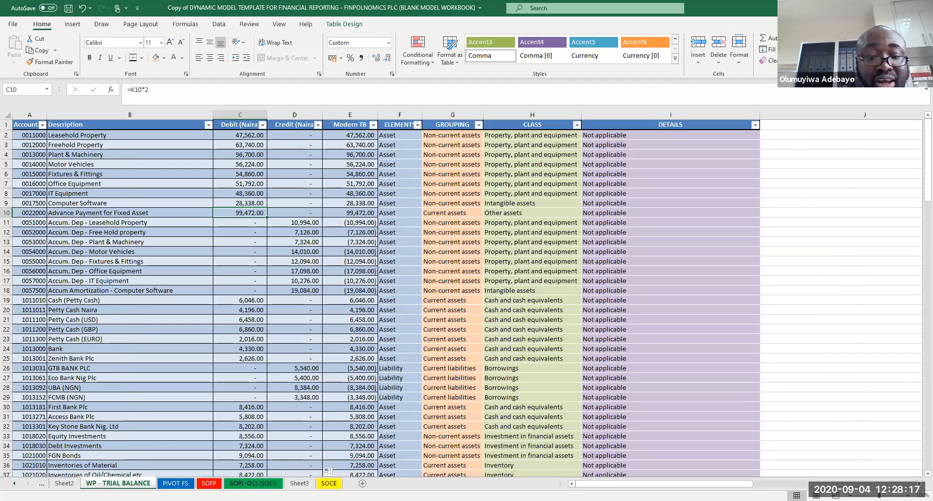
click(209, 484)
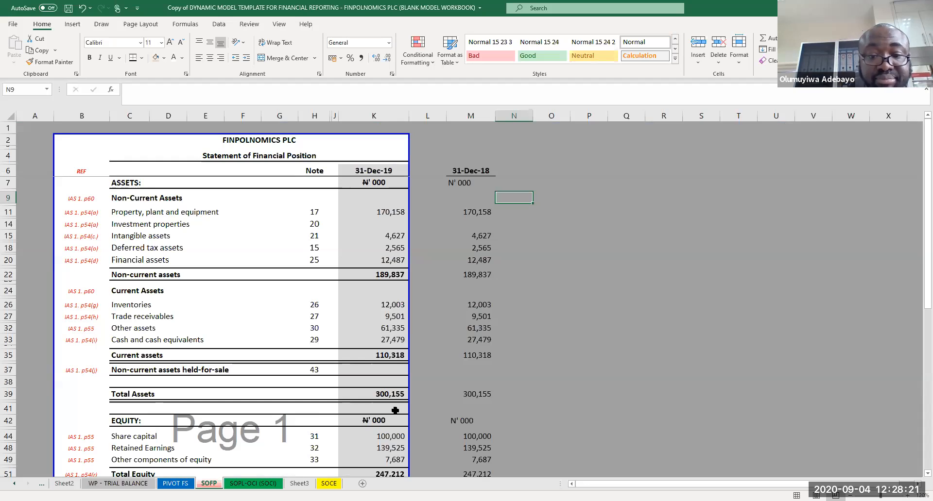
click(253, 483)
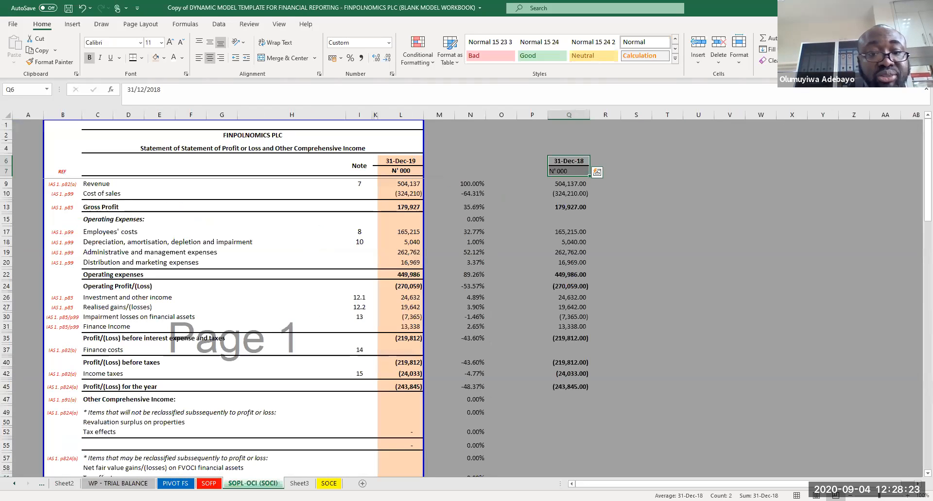
click(454, 163)
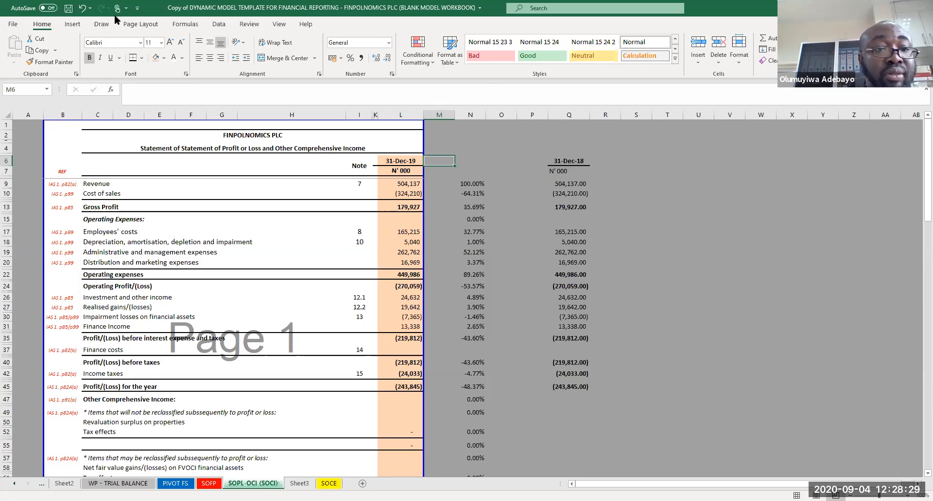
click(224, 23)
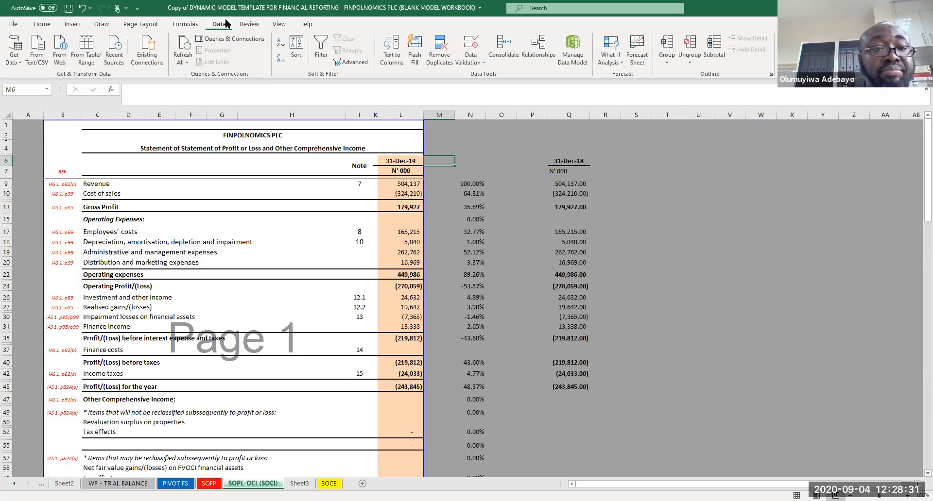
click(183, 58)
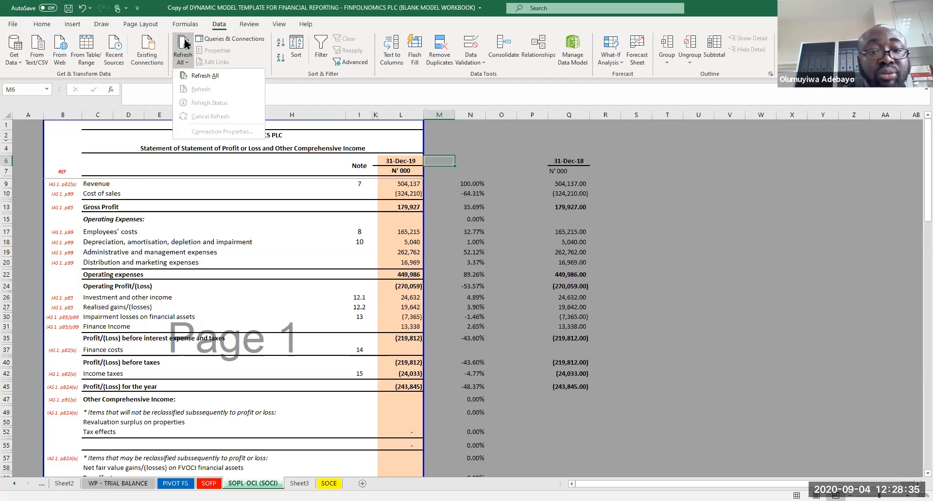
click(185, 44)
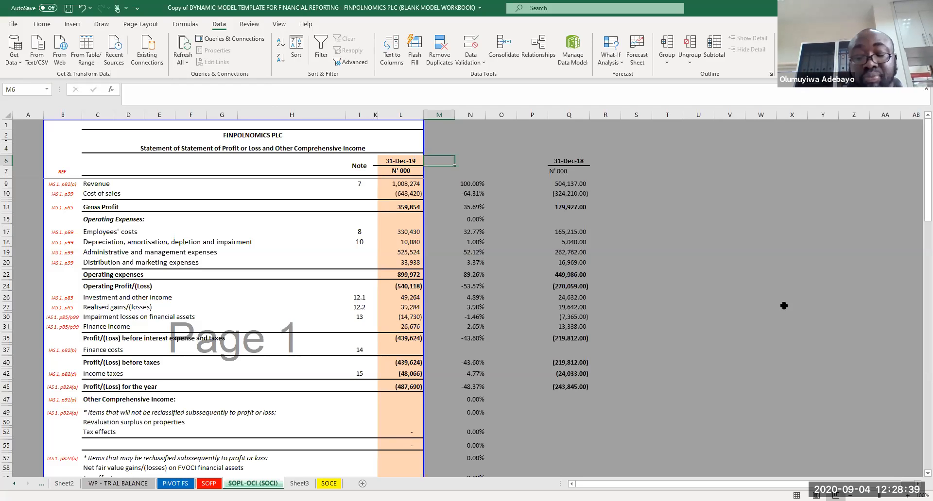
Step: Review the refreshed SOCI, SOFP and SOCE sheets against their prior-year comparatives
key(Page_Down)
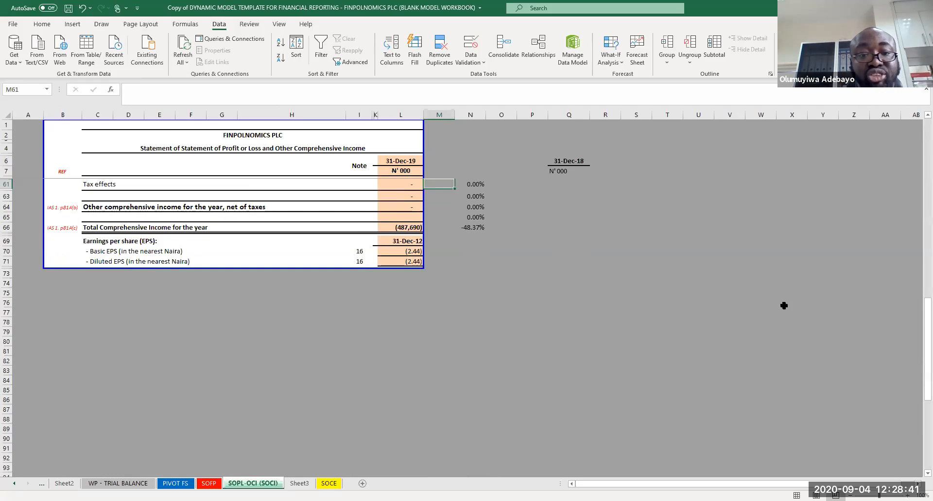
key(Page_Up)
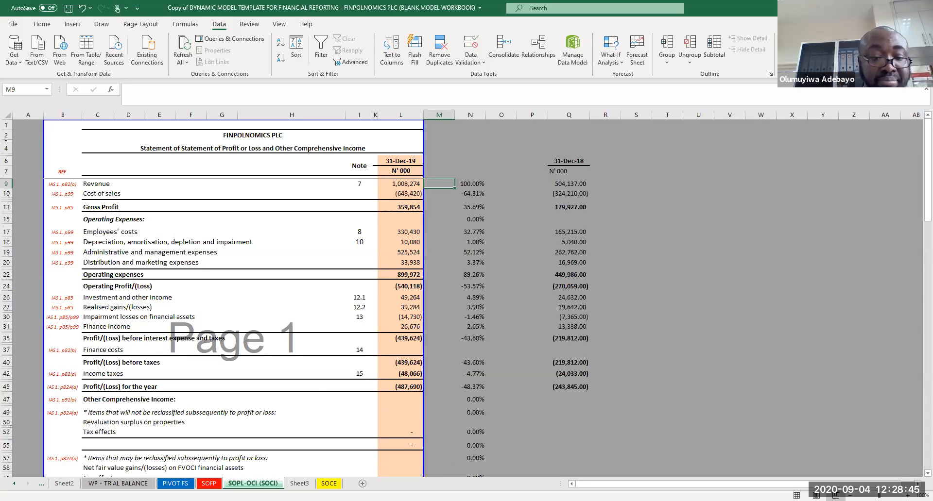
click(209, 483)
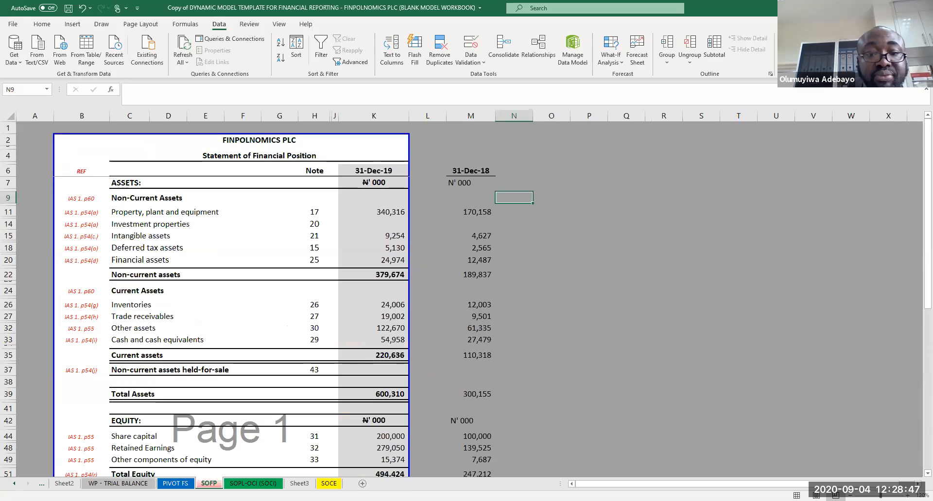
click(607, 305)
key(Page_Down)
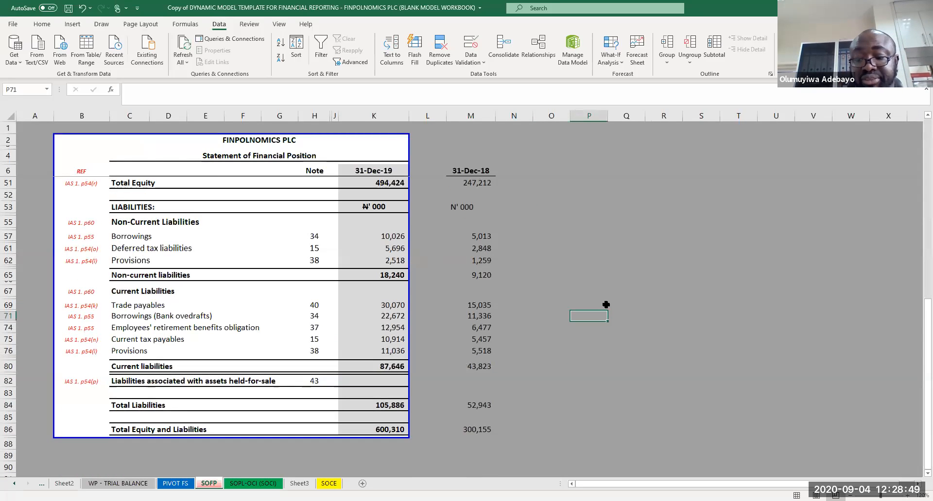
key(Page_Up)
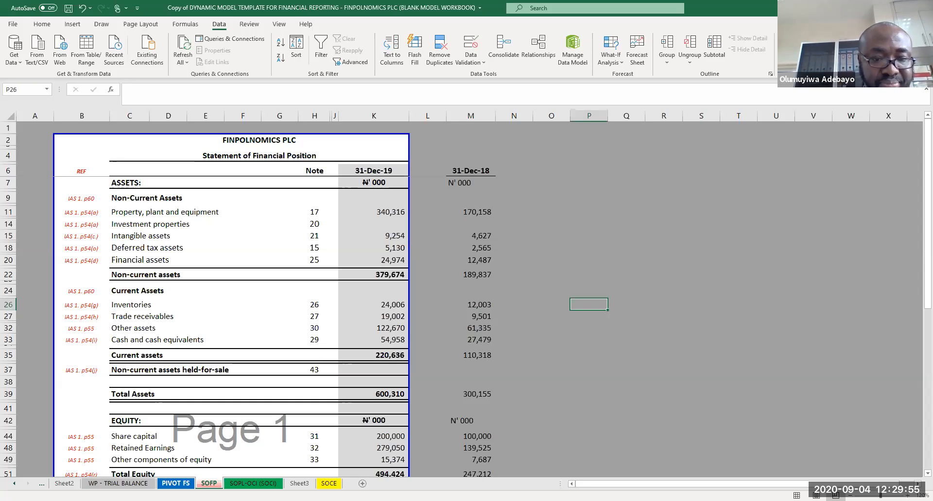
click(252, 484)
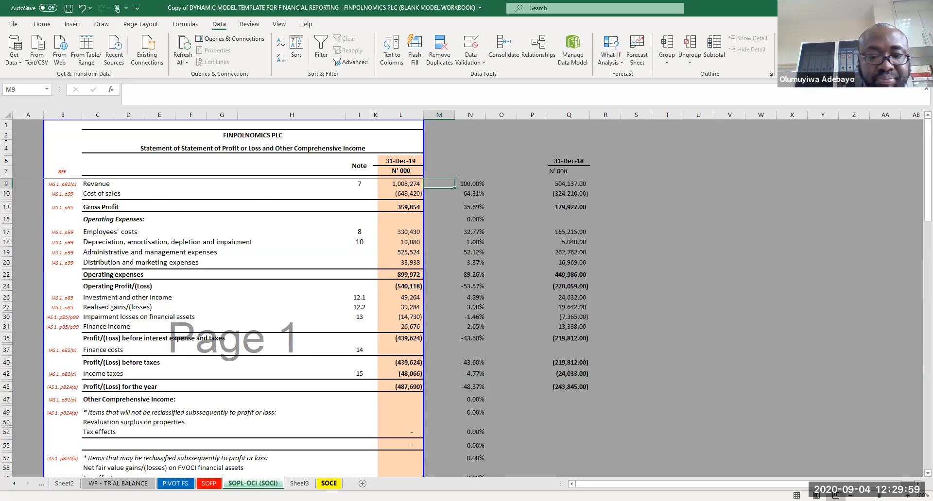
click(328, 484)
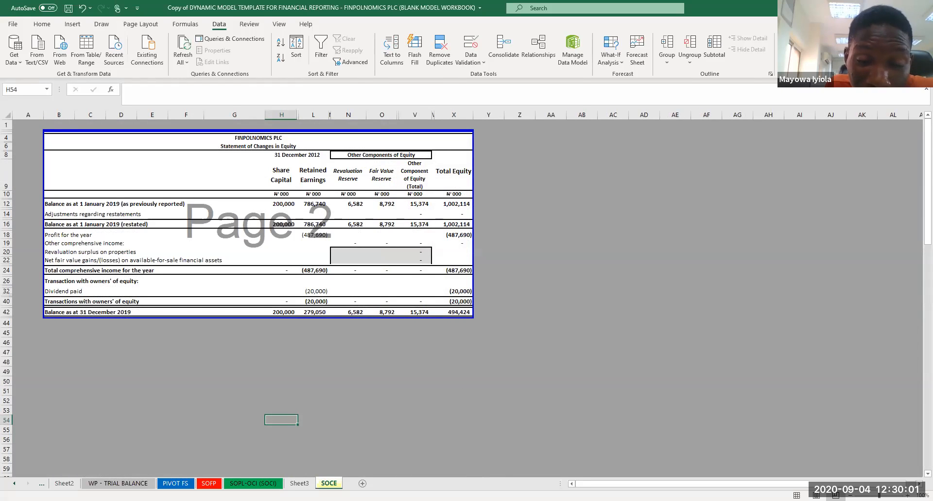
Step: Move the SOCE sheet ahead of Sheet3 and save the workbook
drag(328, 484, 293, 485)
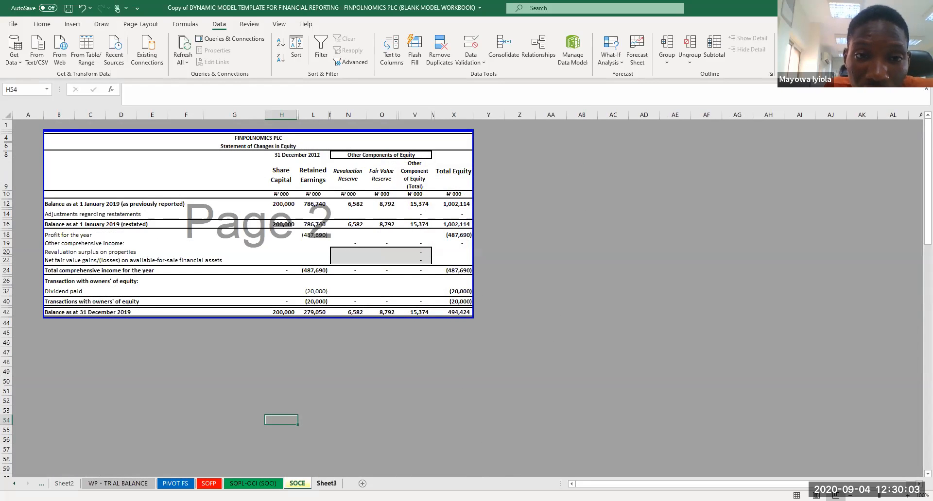
click(326, 484)
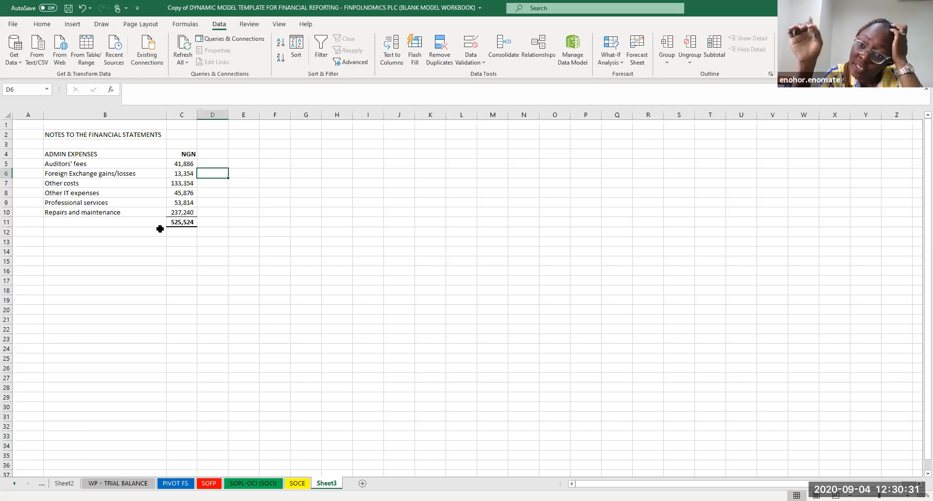
key(ctrl+s)
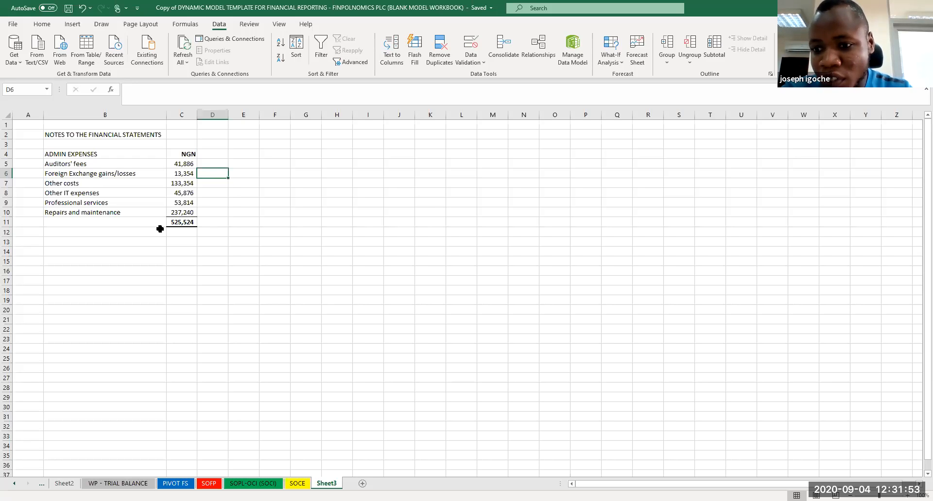
Step: Expand the Share Capital class in the pivot table on the PIVOT FS sheet
click(178, 484)
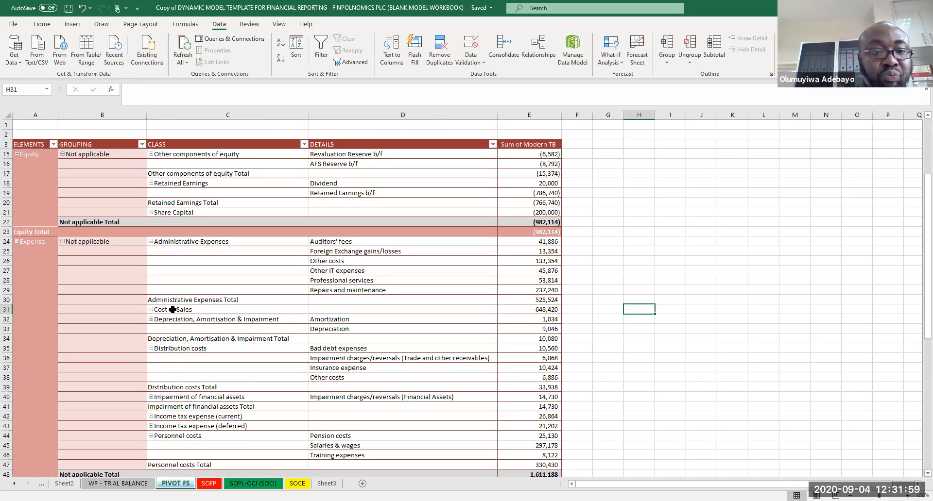
click(150, 212)
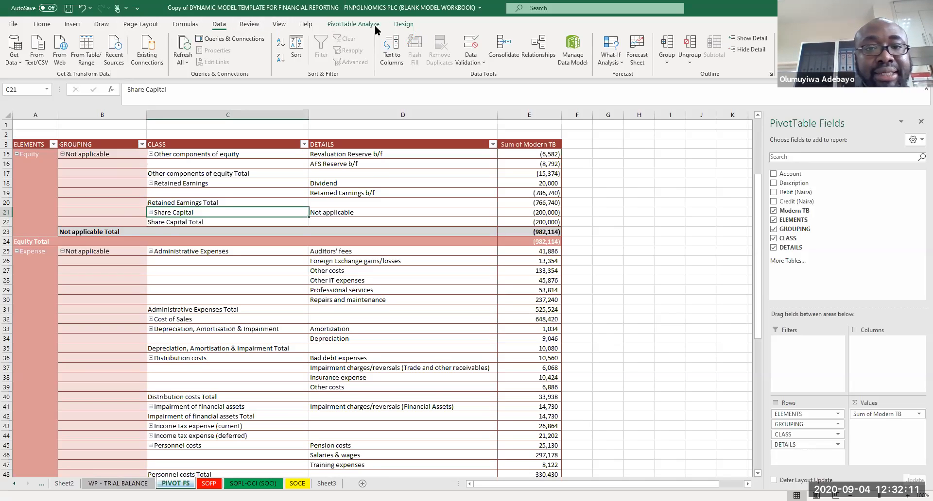
Step: Switch the PivotTable report layout to repeat all item labels, then back to not repeating them
click(396, 24)
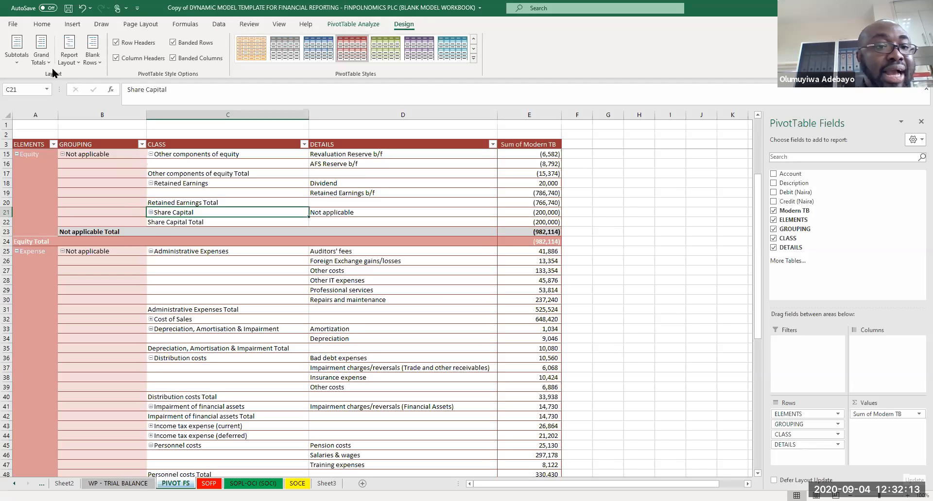
click(78, 60)
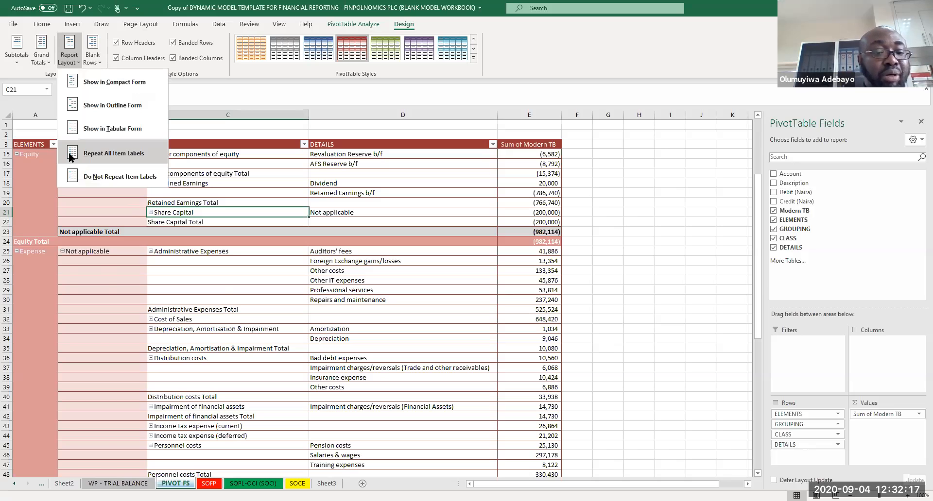
click(69, 152)
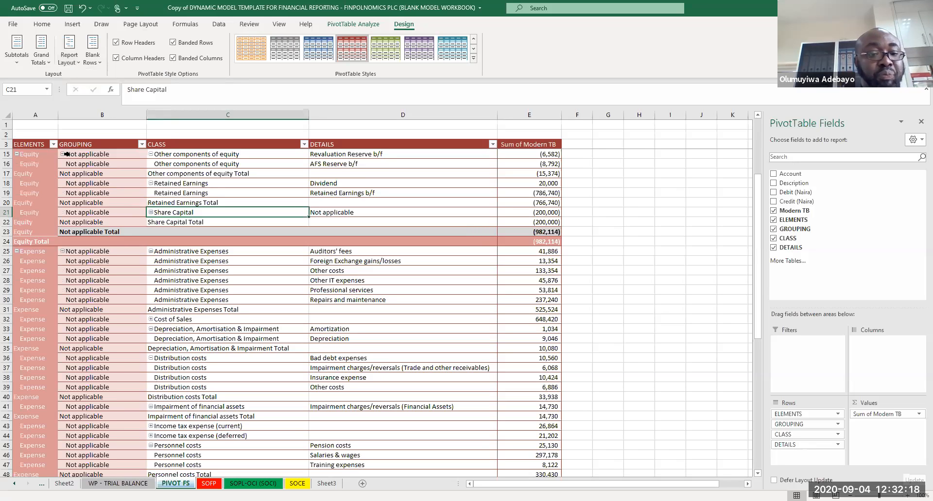
click(73, 58)
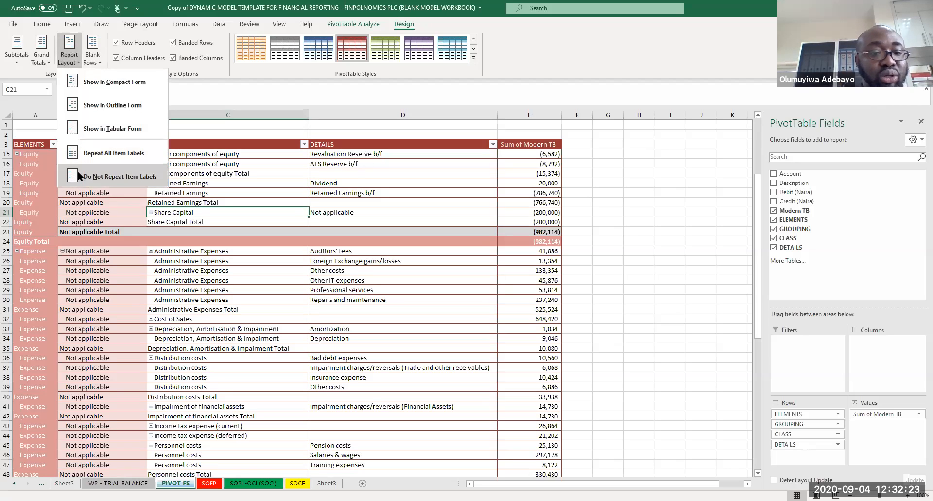
click(77, 168)
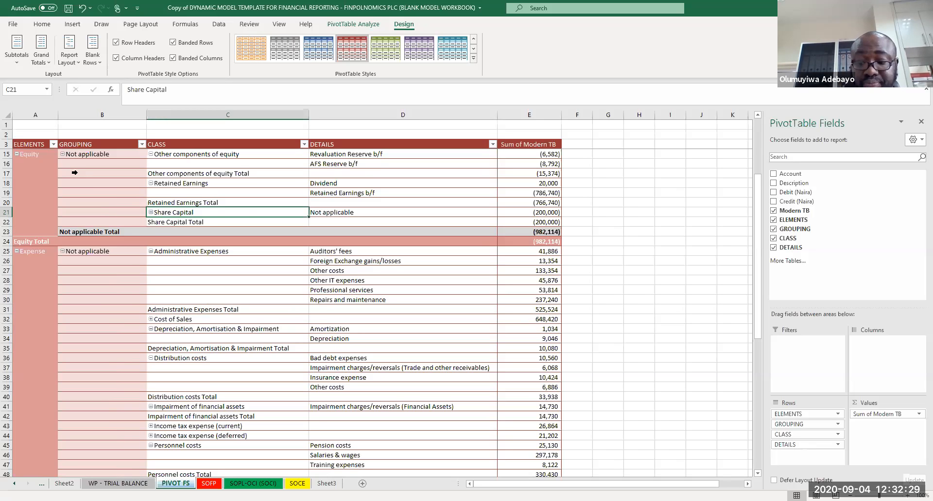
Step: Expand the Borrowings class under current liabilities in the pivot table
key(Page_Down)
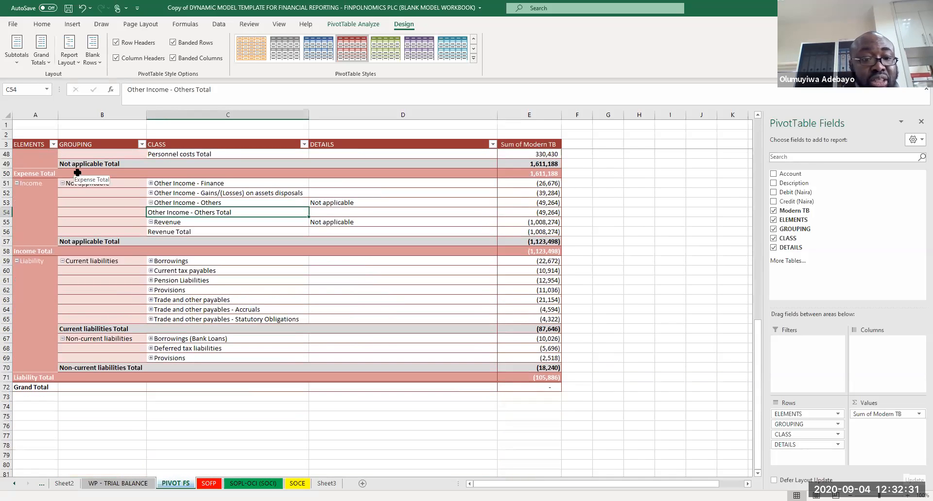
click(151, 262)
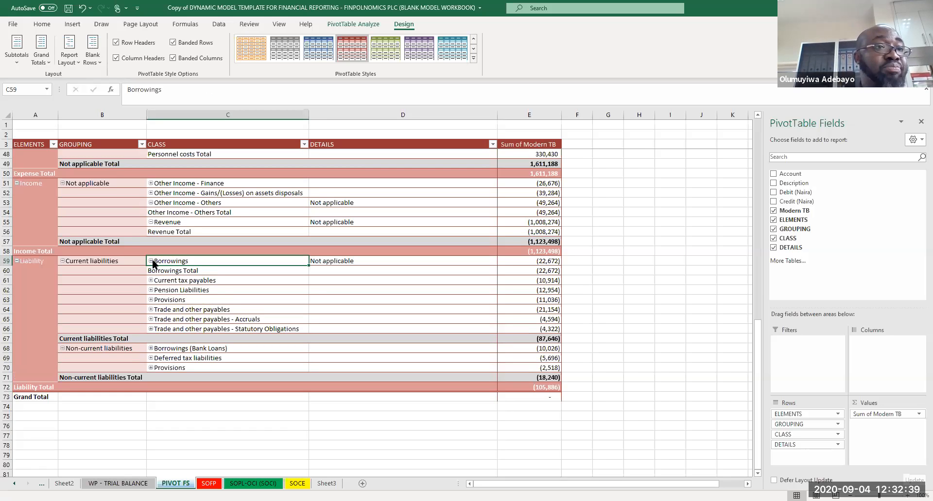
Step: Copy all columns of the classified trial balance from the WP - TRIAL BALANCE sheet
click(115, 483)
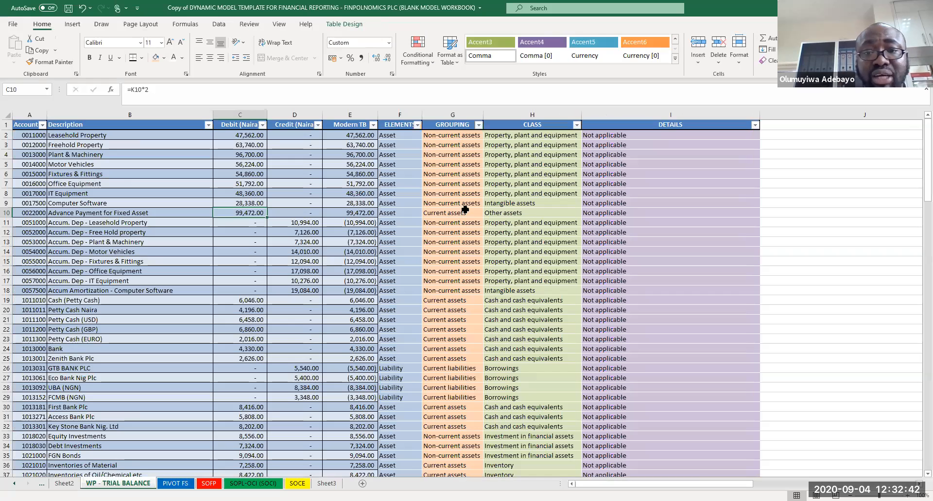
click(614, 124)
drag(550, 111, 42, 114)
key(ctrl+c)
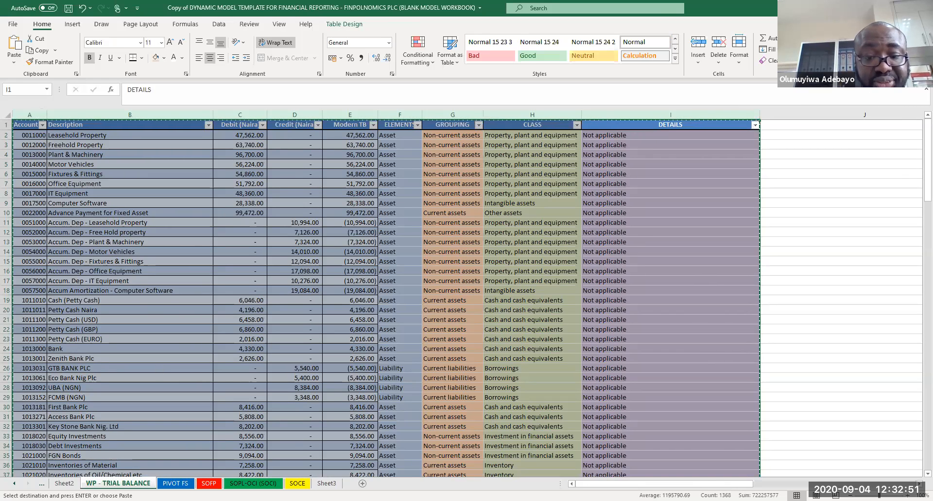
Step: Paste the copied trial balance as values into a new sheet and autofit all column widths
click(362, 483)
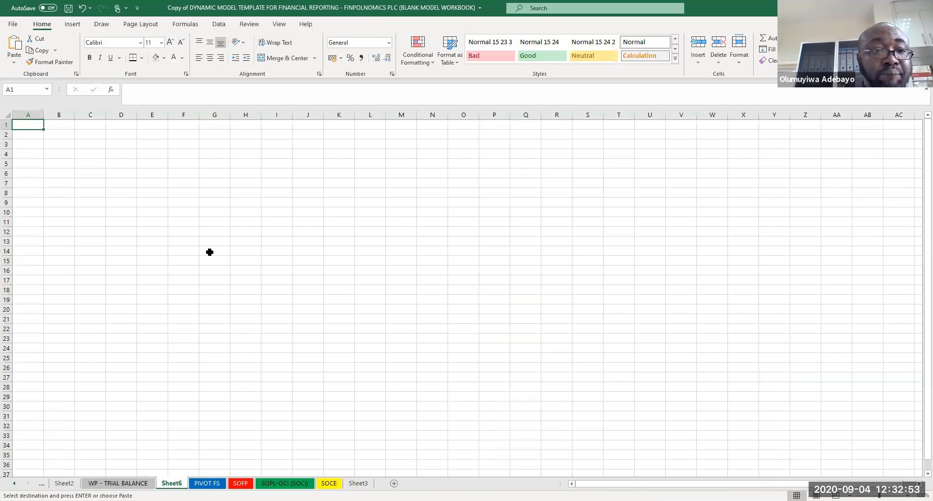
click(26, 116)
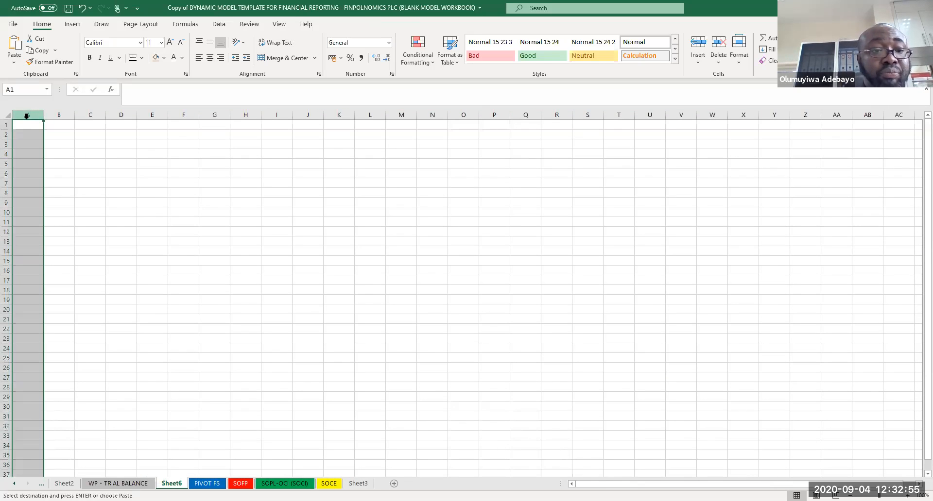
right_click(27, 115)
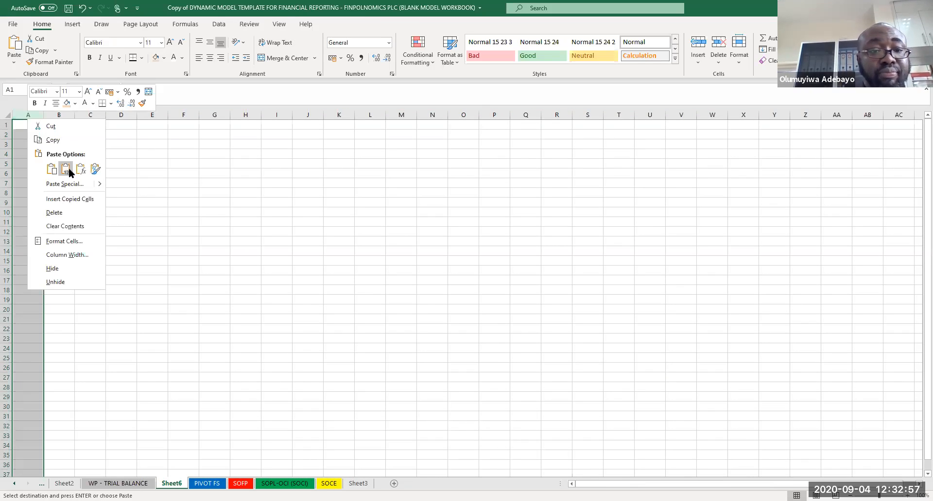
click(66, 169)
click(8, 115)
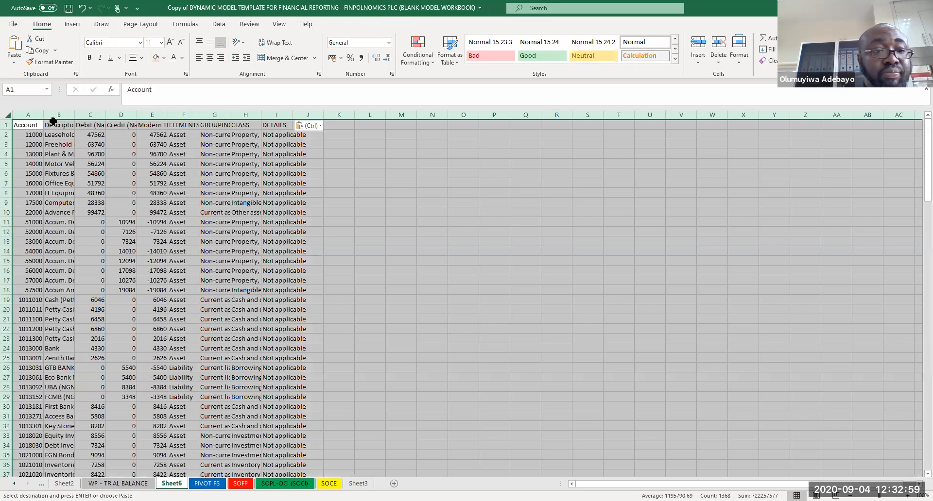
double_click(230, 115)
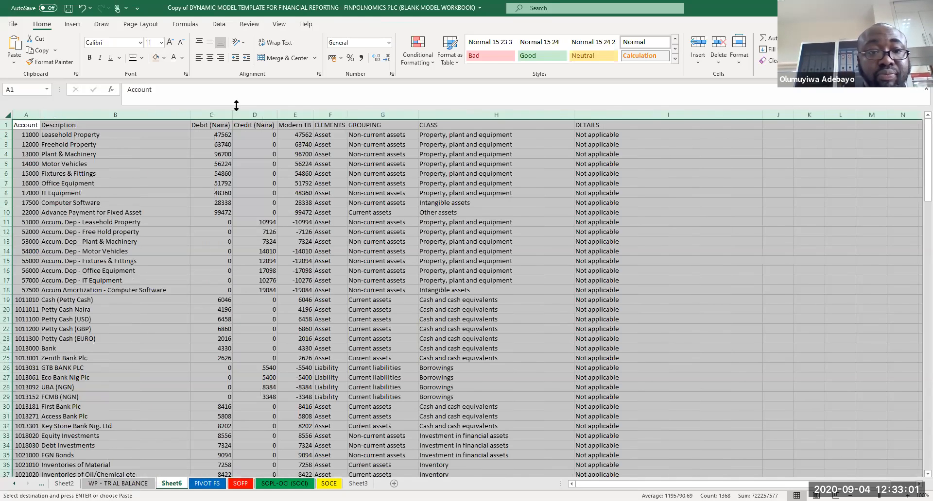
Step: Apply comma style with no decimal places to the Debit (Naira), Credit (Naira) and Modern TB columns
drag(224, 115, 299, 129)
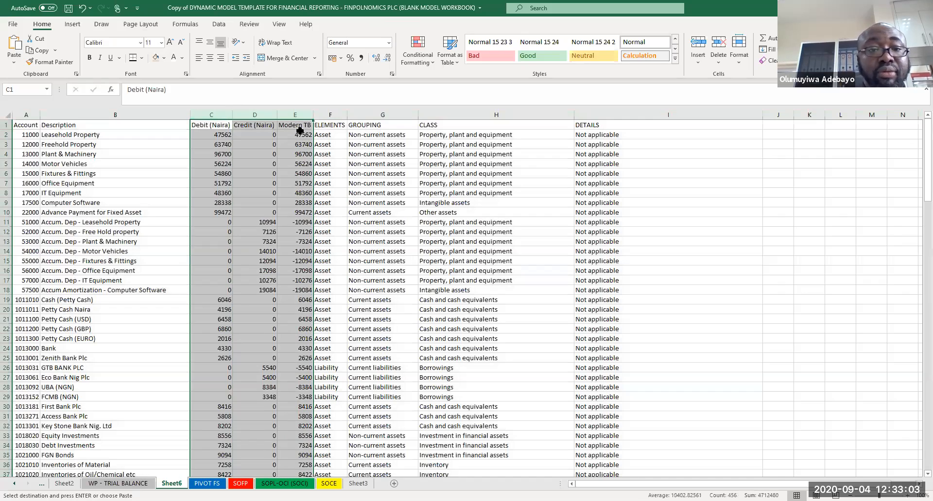
click(360, 60)
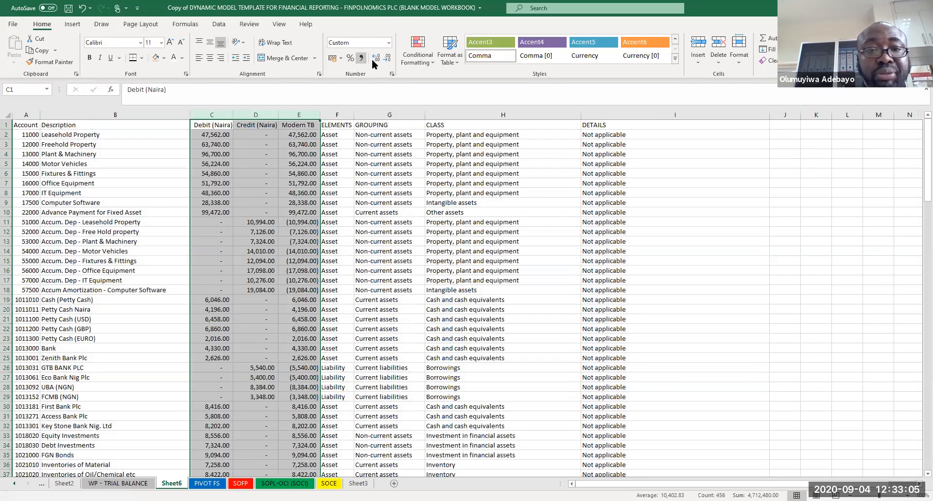
click(388, 59)
click(388, 59)
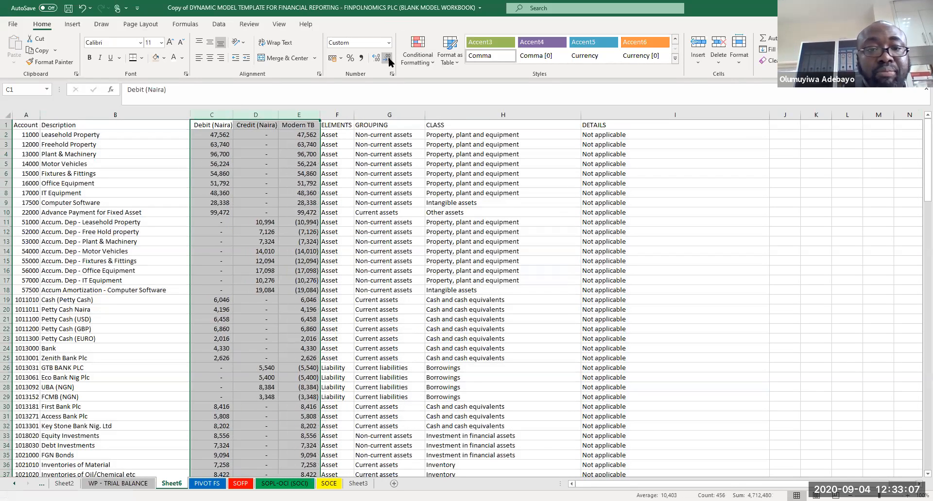
Step: Bold the header row of the pasted trial balance table
double_click(465, 174)
drag(597, 125, 4, 113)
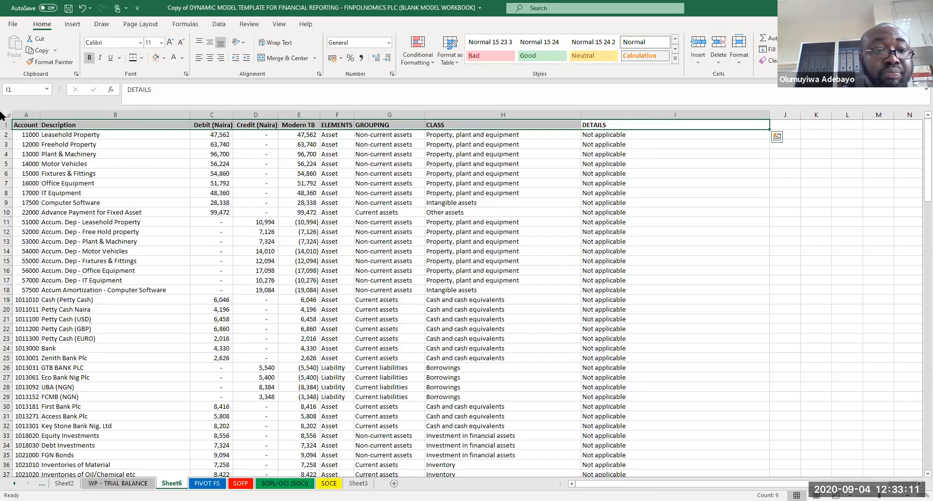
click(7, 134)
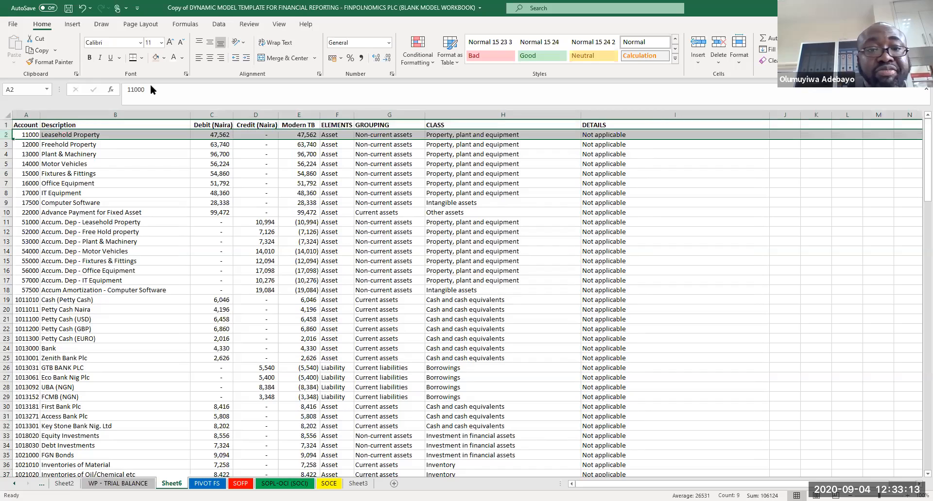
click(280, 24)
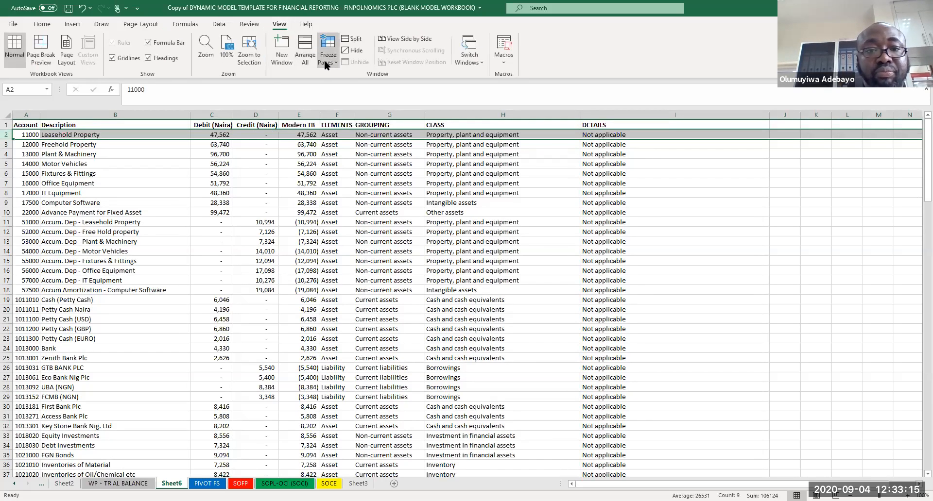
click(385, 169)
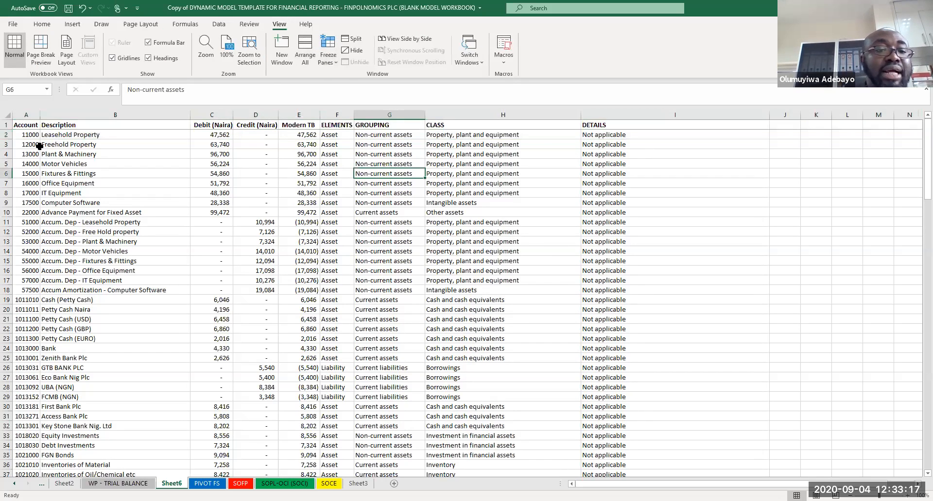
click(23, 125)
double_click(24, 125)
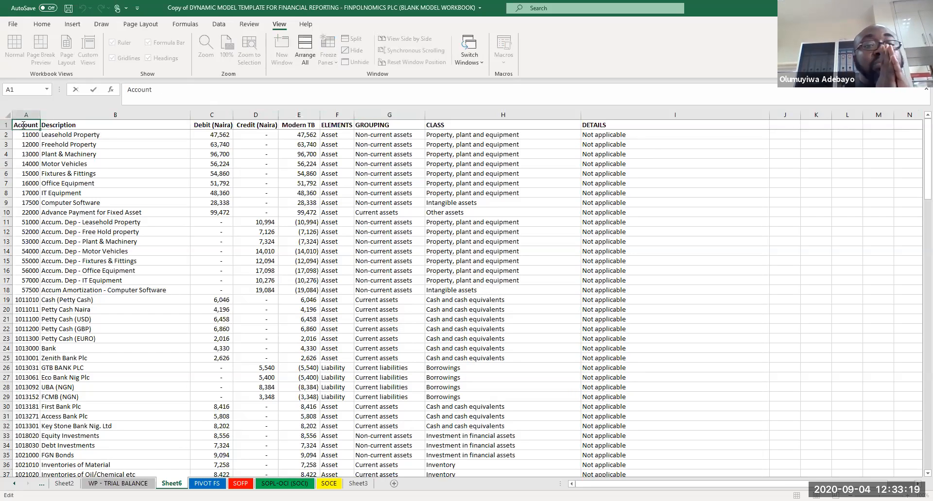
Step: Insert subtotals at each change in CLASS using the Sum function, adding the subtotal to the CLASS column
click(219, 26)
click(107, 191)
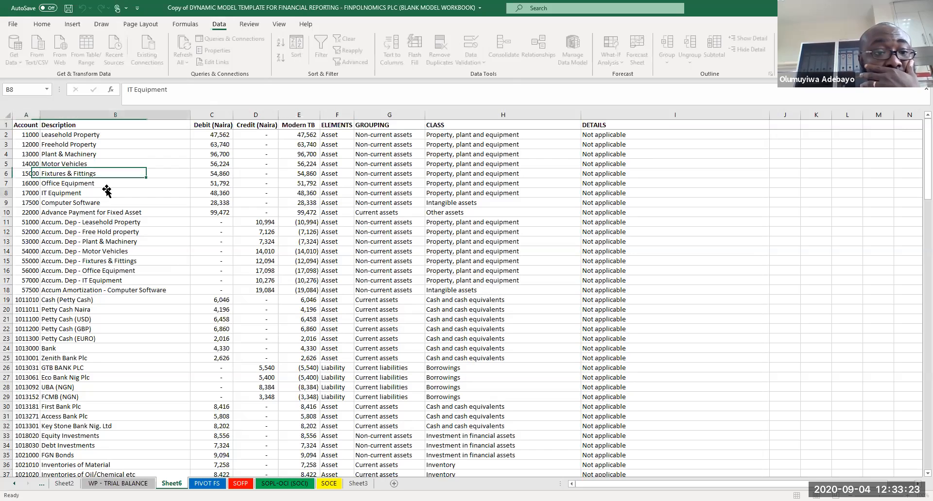
click(26, 125)
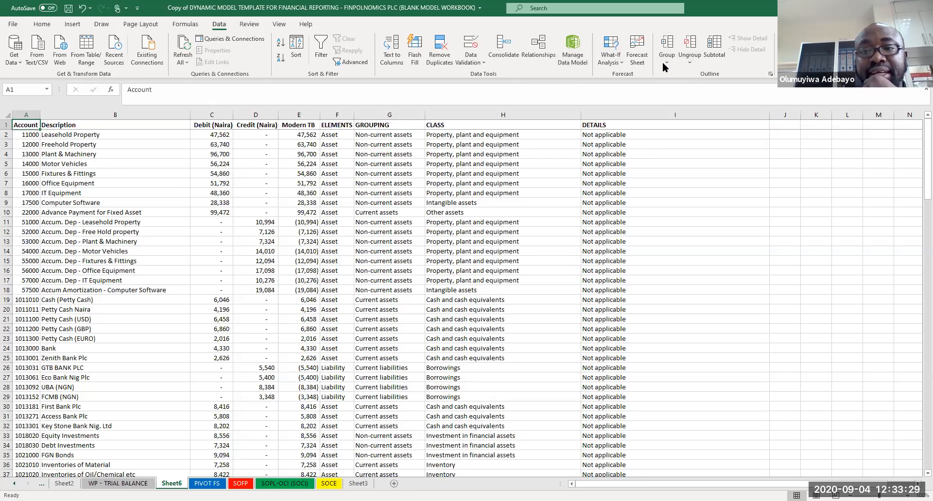
click(718, 52)
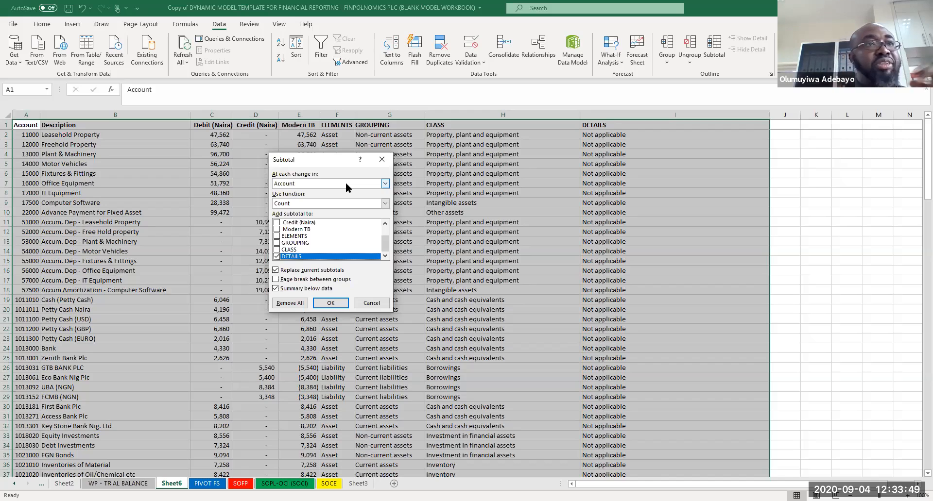
click(385, 183)
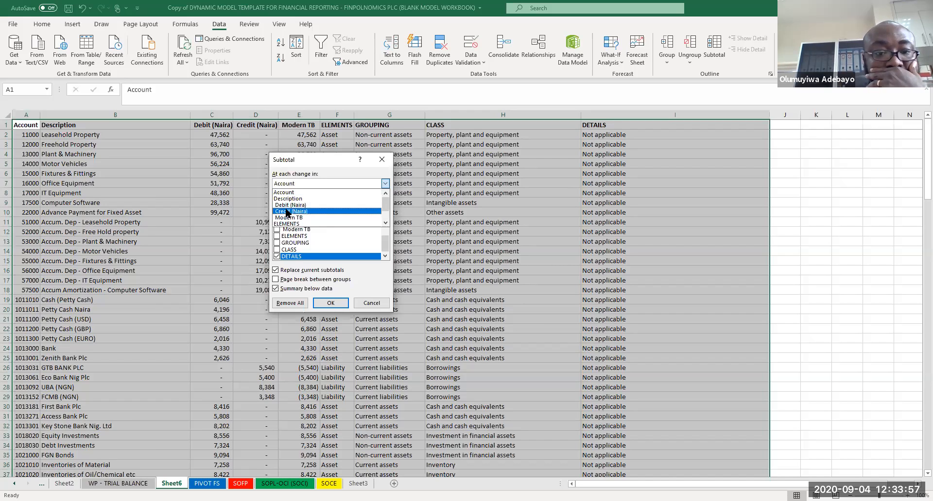
click(385, 222)
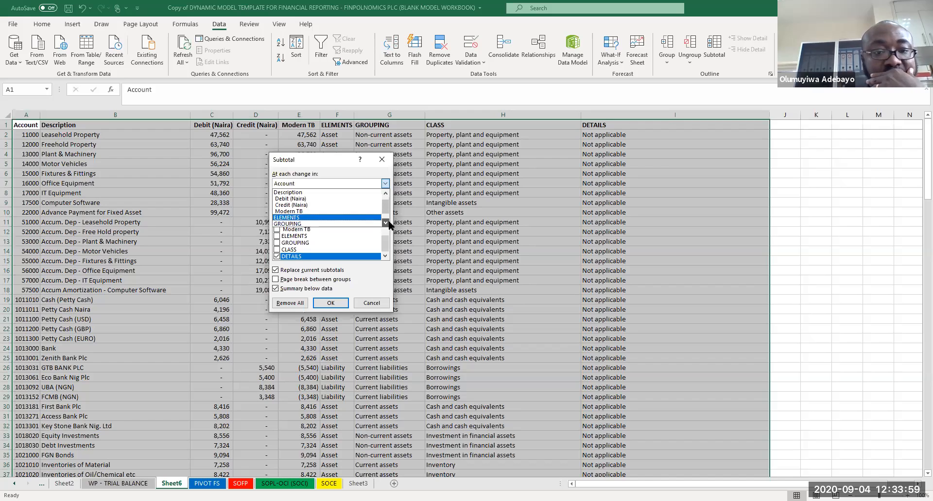
click(385, 223)
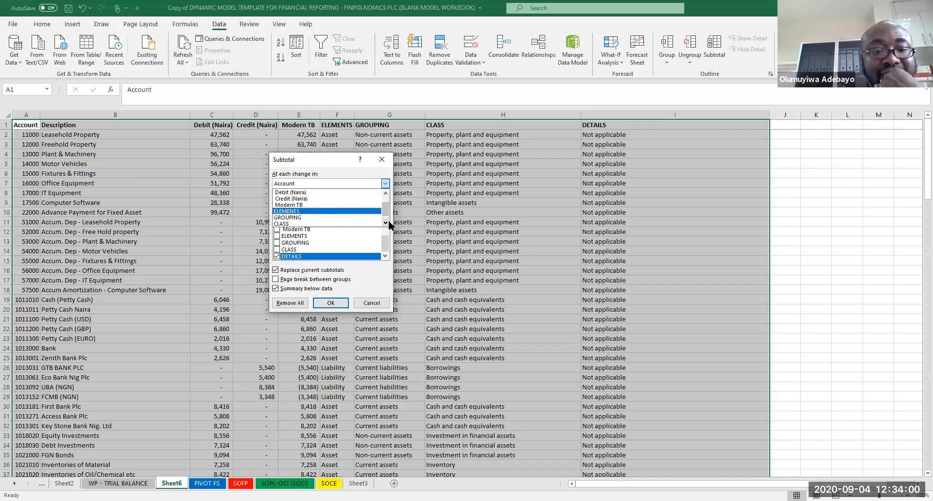
double_click(387, 193)
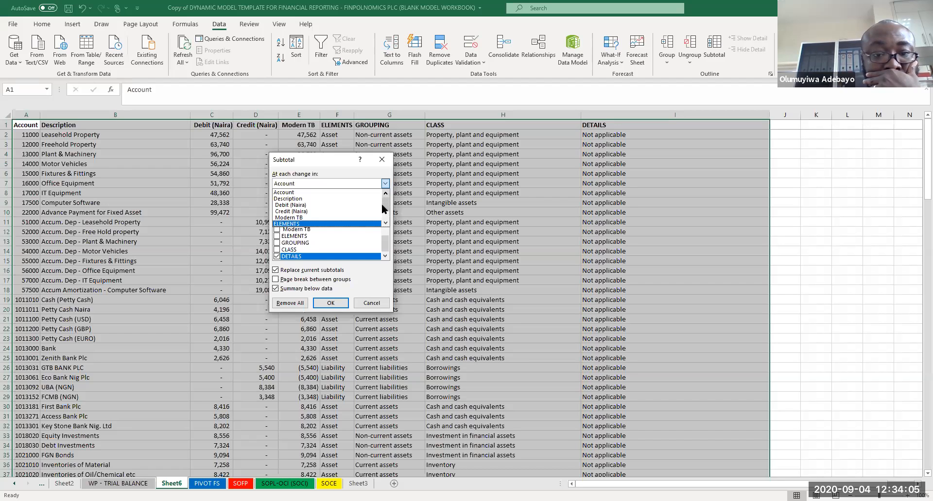
click(386, 223)
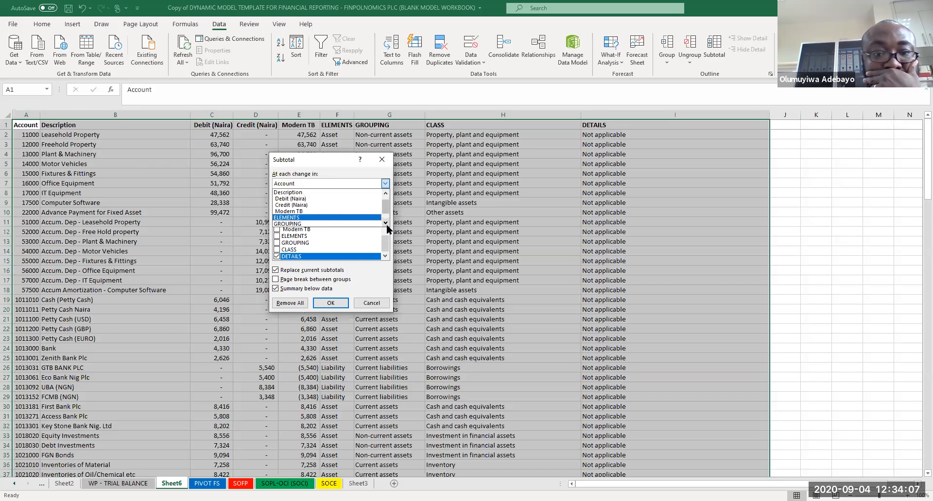
click(386, 223)
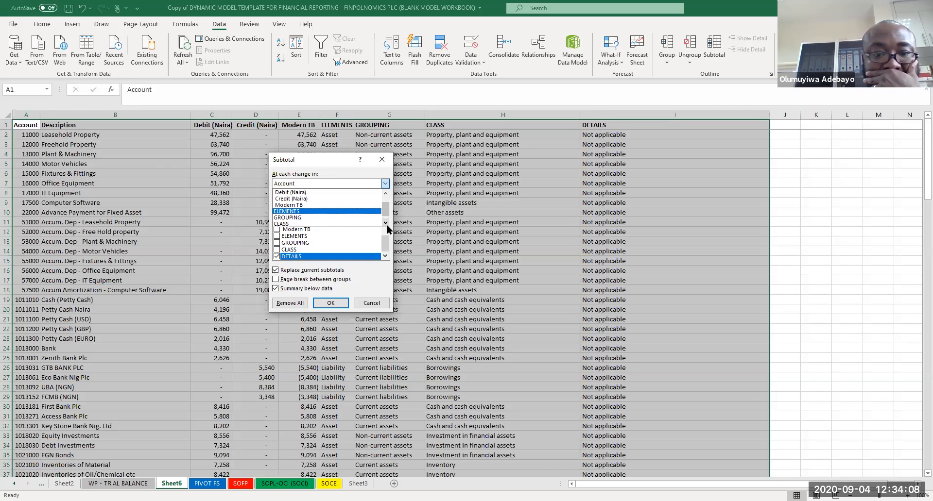
click(291, 225)
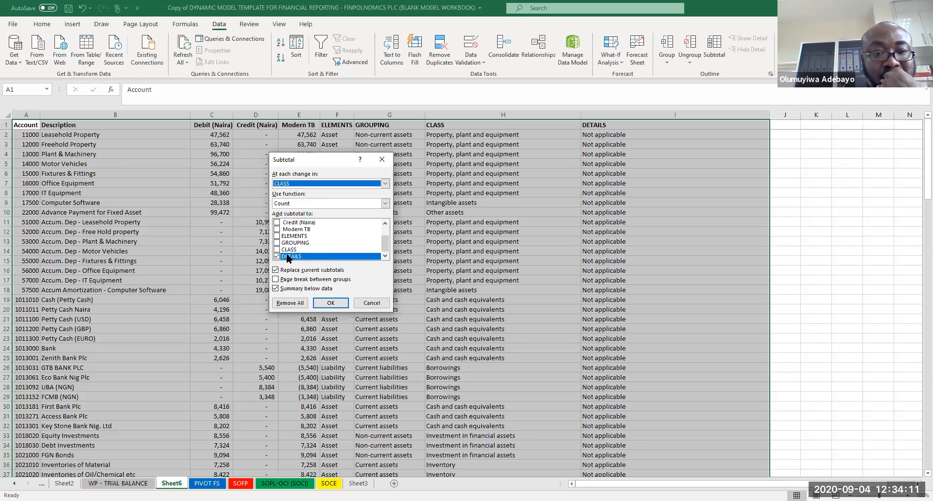
click(276, 256)
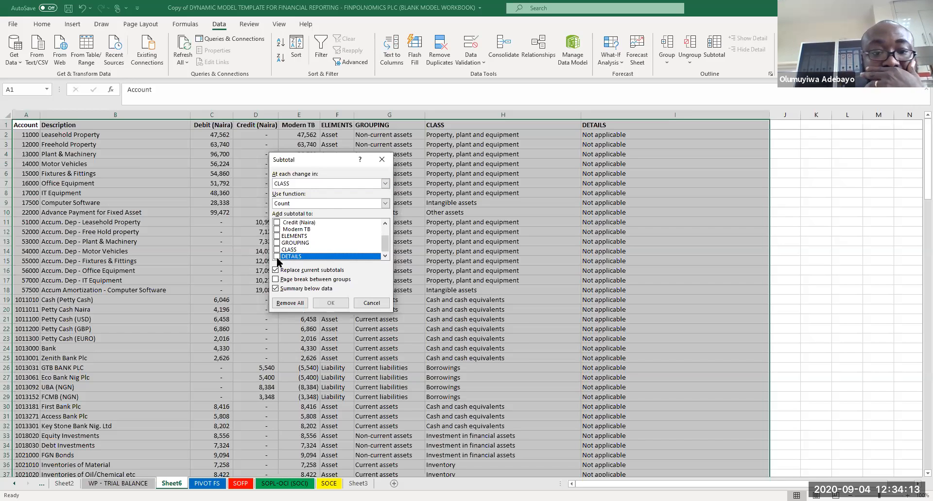
click(322, 201)
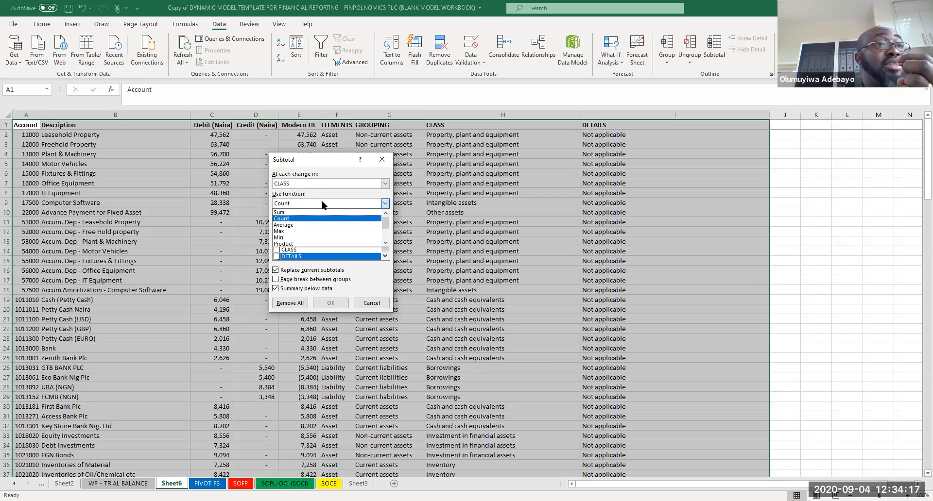
click(290, 213)
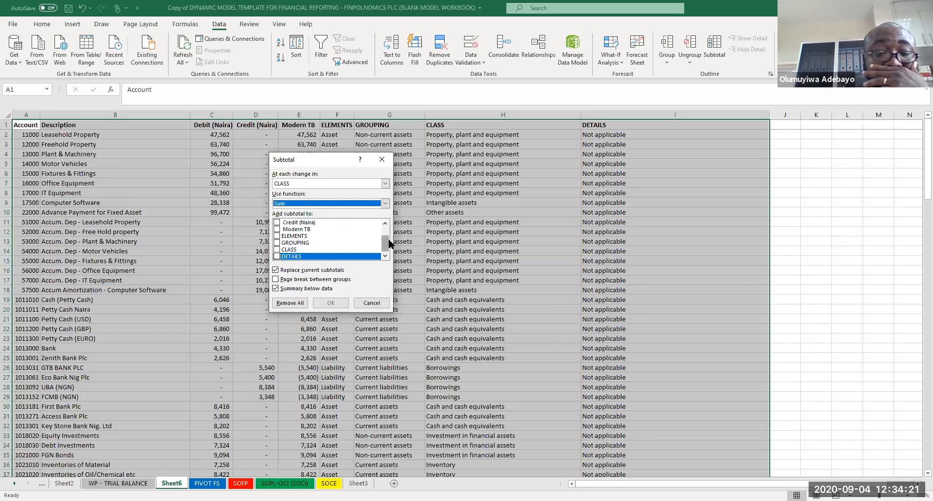
scroll(389, 238, up, 1)
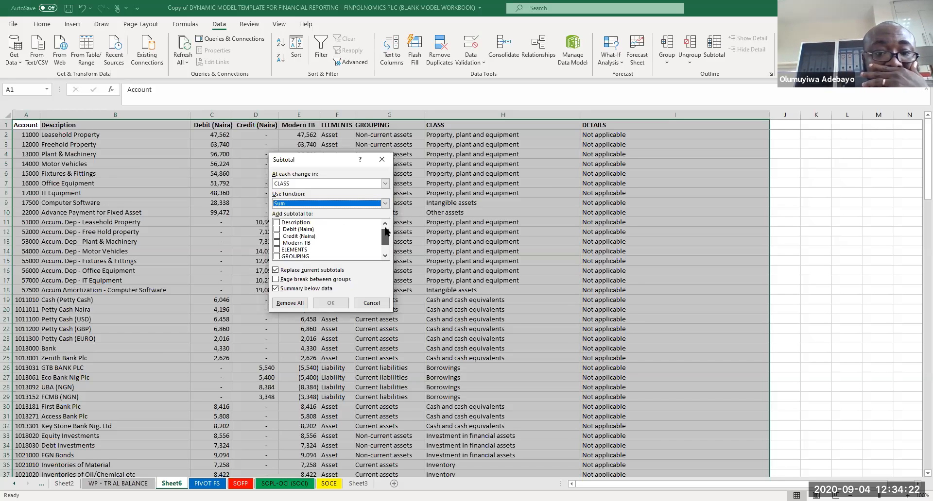
click(384, 256)
click(385, 256)
click(385, 256)
click(276, 250)
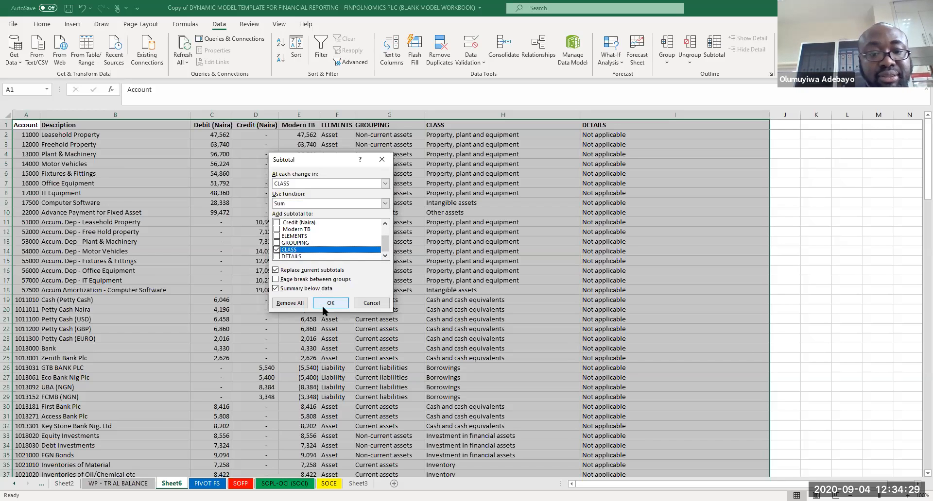
click(329, 306)
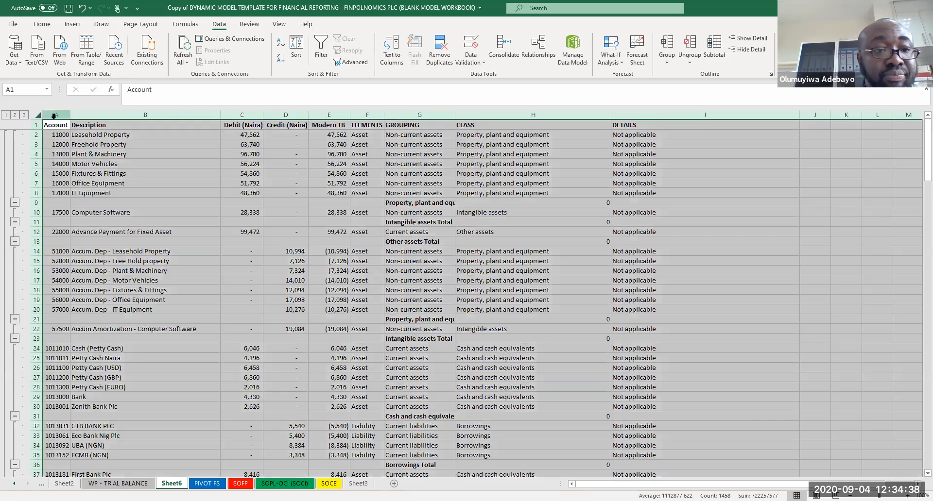
Step: Autofit the widths of all columns on the subtotalled sheet
click(37, 116)
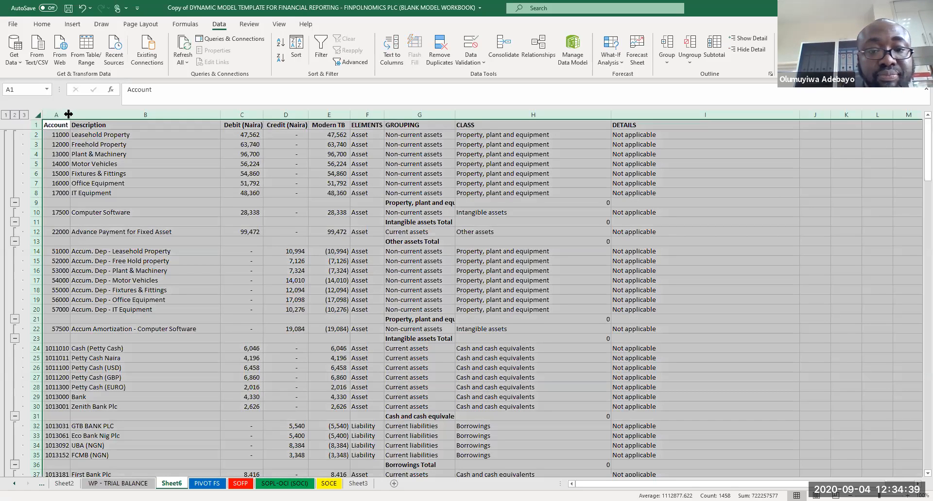
double_click(68, 114)
click(559, 250)
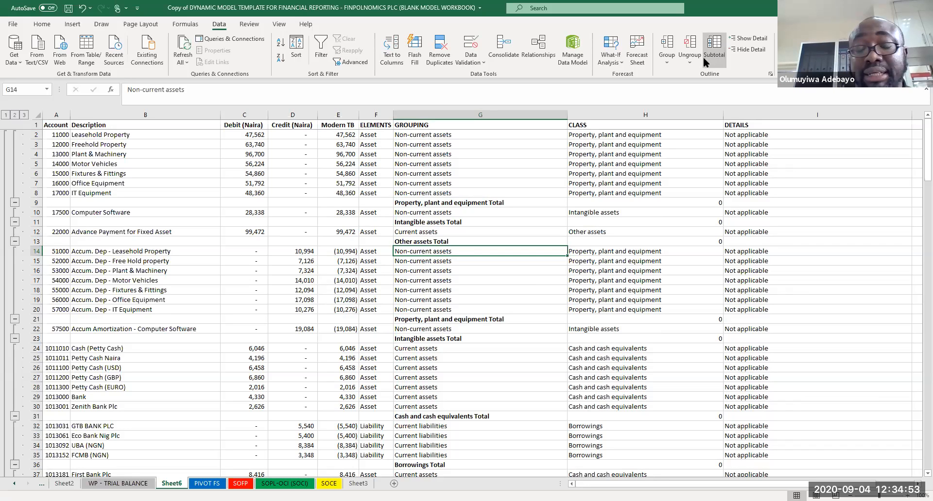
Step: Rerun Subtotal at each change in CLASS with Sum, adding subtotals to the Debit (Naira), Credit (Naira) and Modern TB columns
click(713, 48)
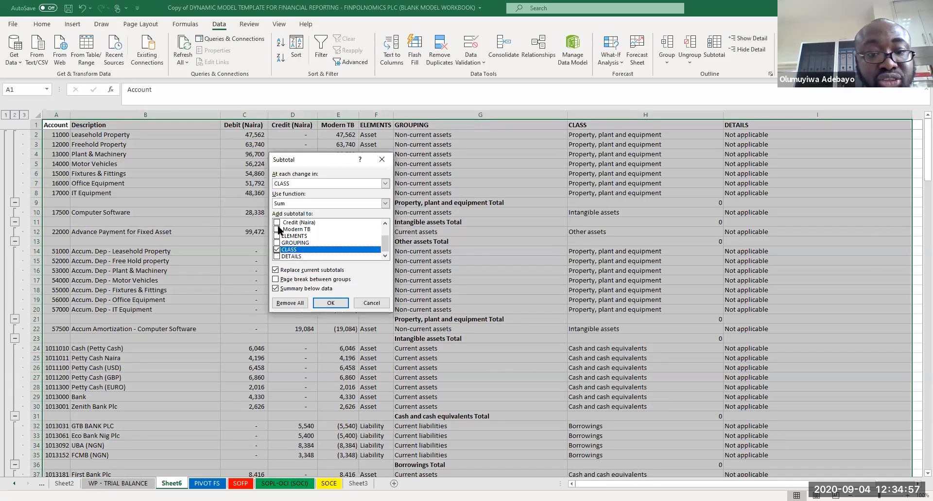
click(279, 229)
click(277, 222)
scroll(387, 232, up, 1)
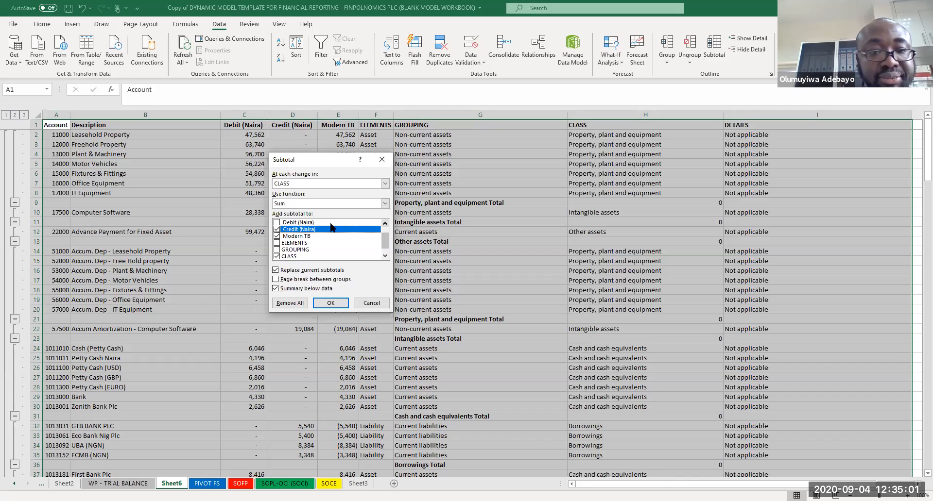
click(279, 223)
click(277, 223)
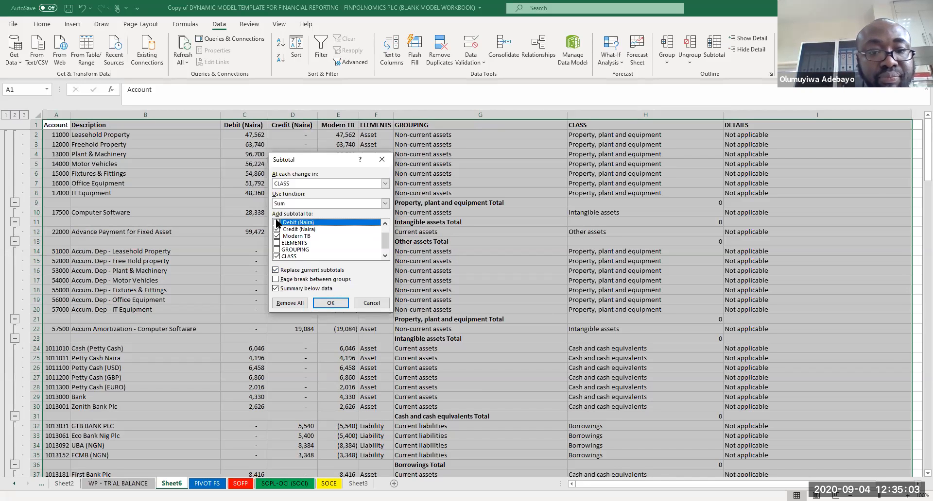
click(325, 302)
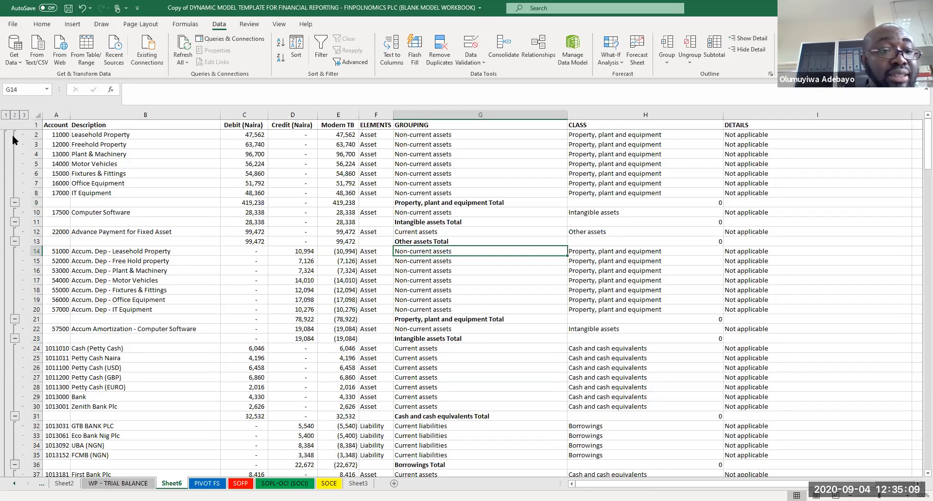
Step: Switch through outline levels 1, 2 and 3 to review the subtotalled trial balance
click(6, 115)
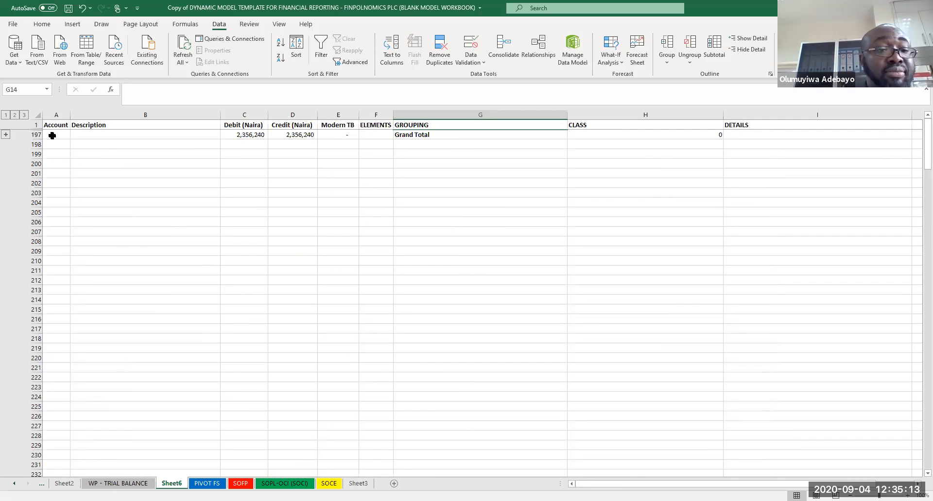
click(15, 115)
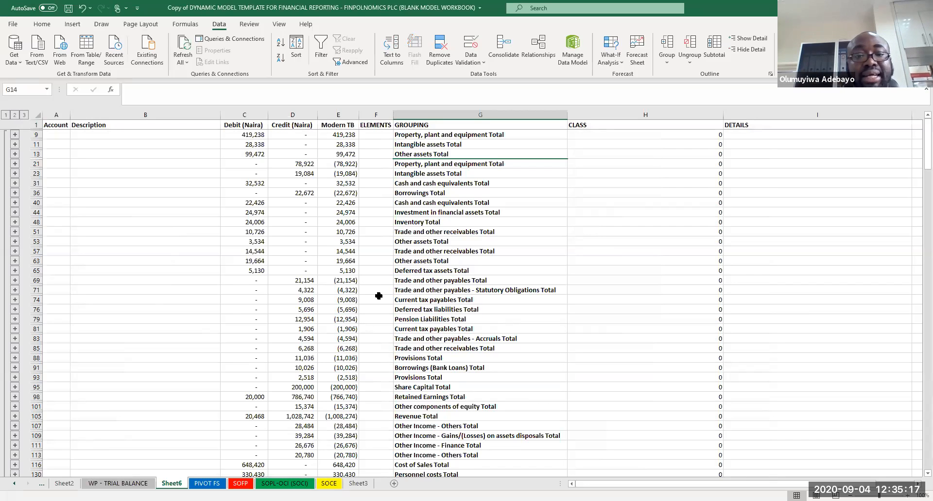
click(23, 115)
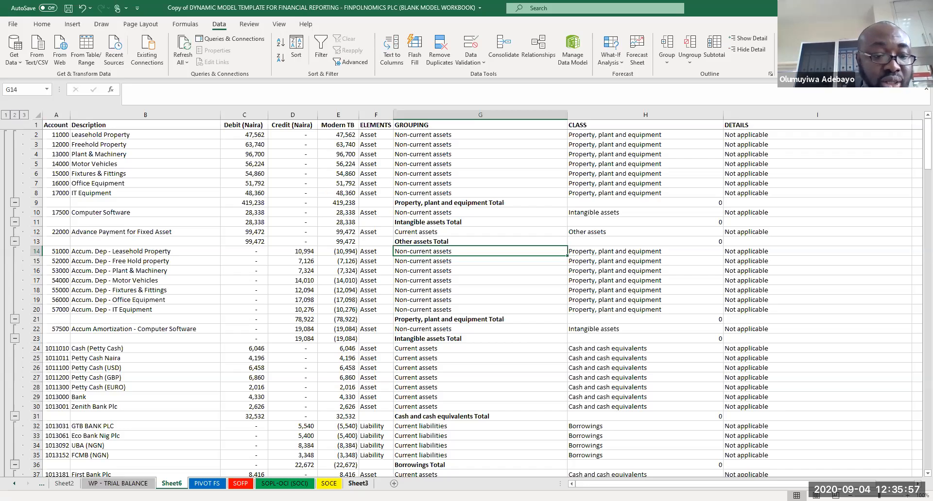
Step: Review the notes sheet, the subtotalled sheet and the Statement of Financial Position
click(358, 483)
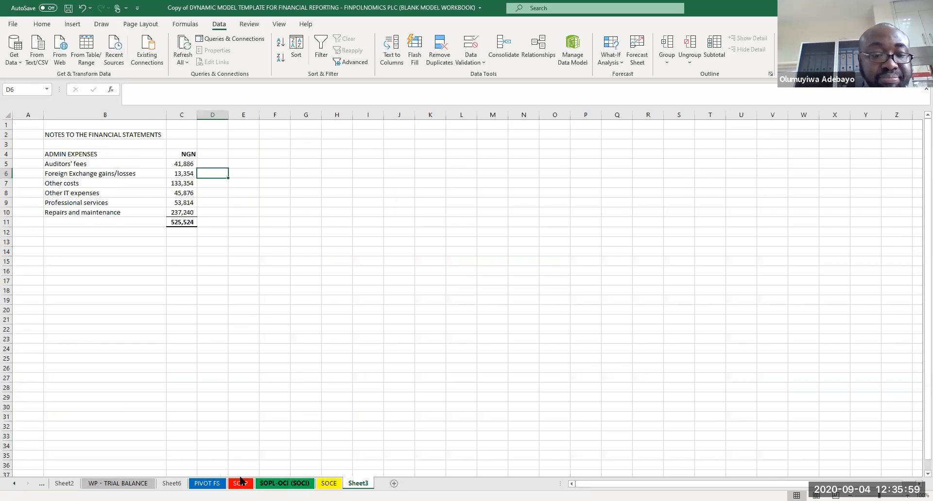
click(171, 484)
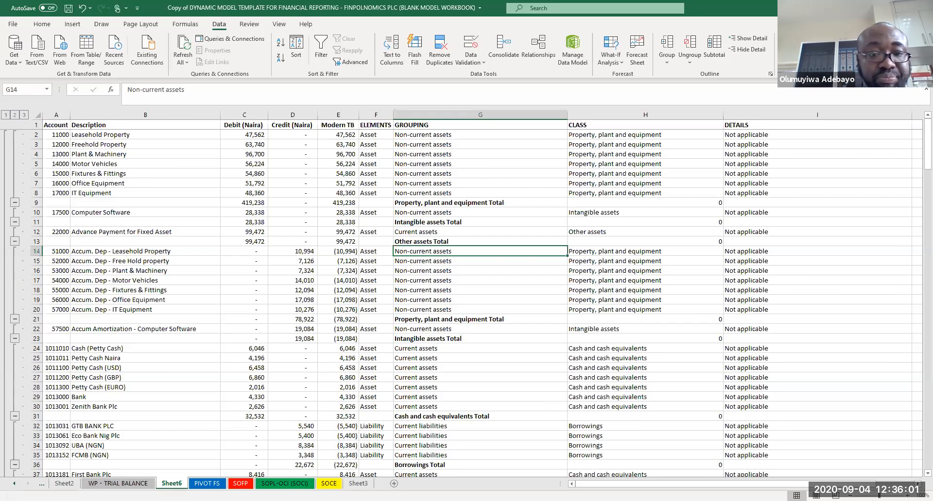
click(241, 484)
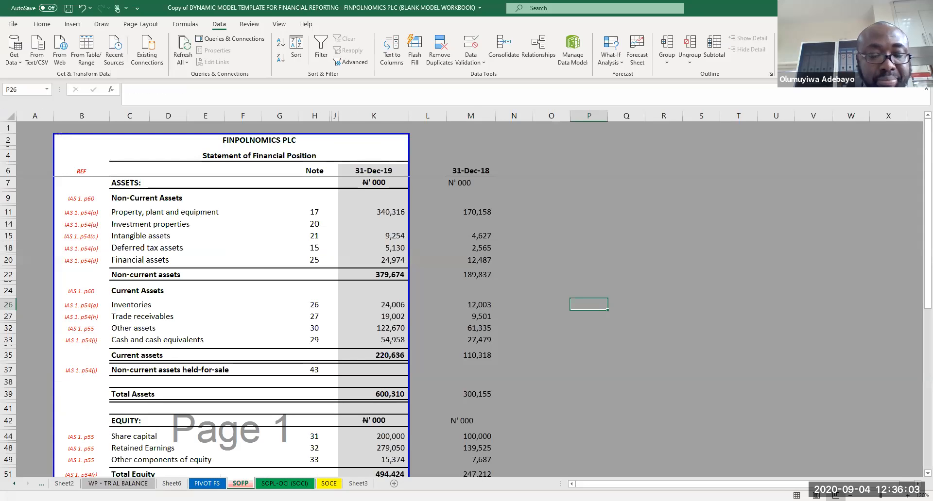
Step: Expand each collapsed current and non-current liability CLASS item in the pivot table to show its details
click(207, 484)
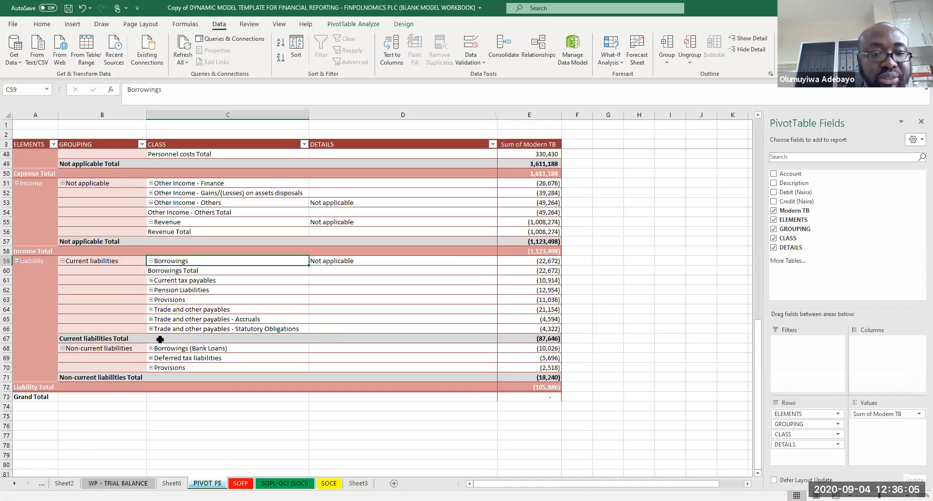
click(151, 281)
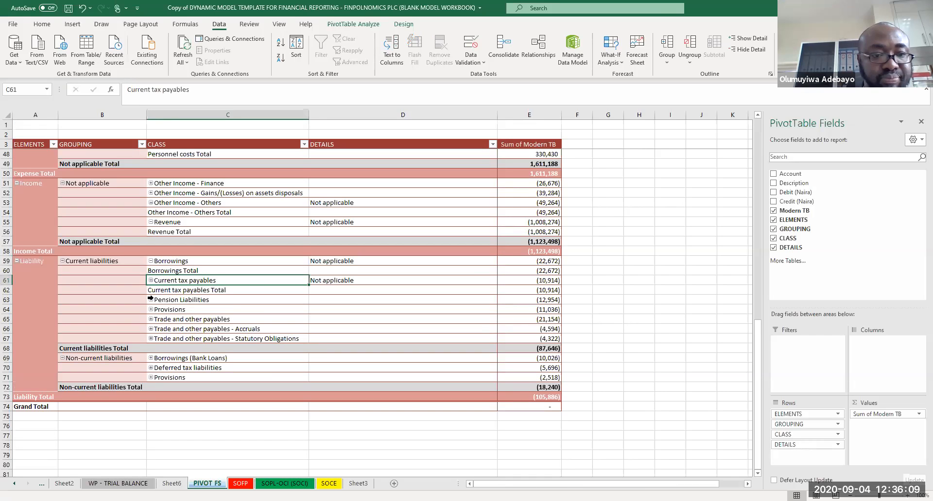
click(151, 300)
click(151, 319)
click(150, 339)
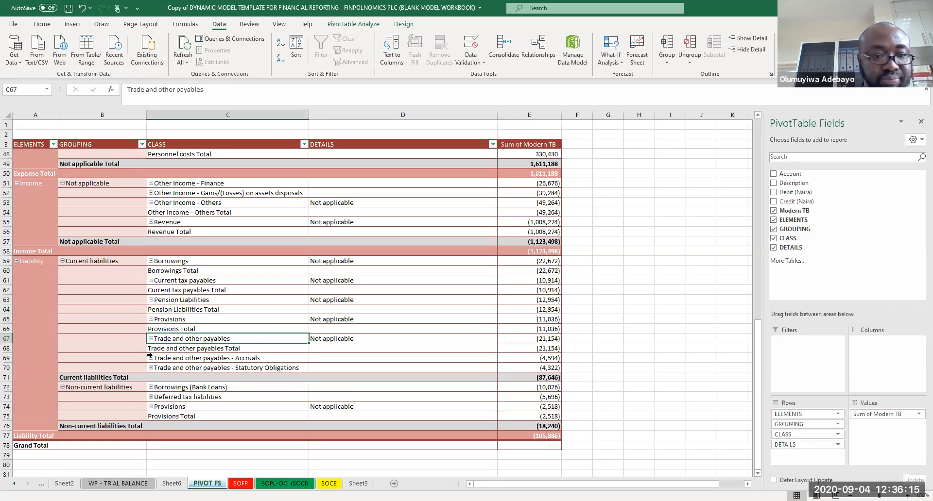
click(150, 358)
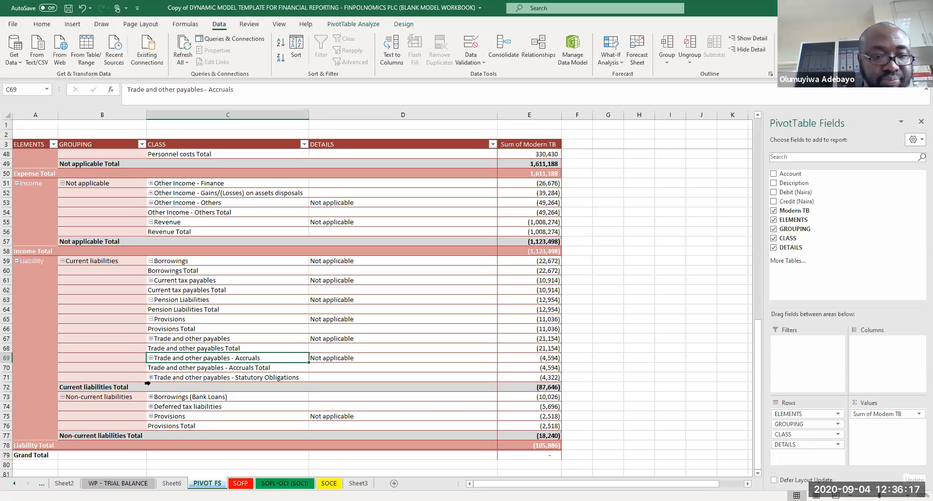
click(150, 377)
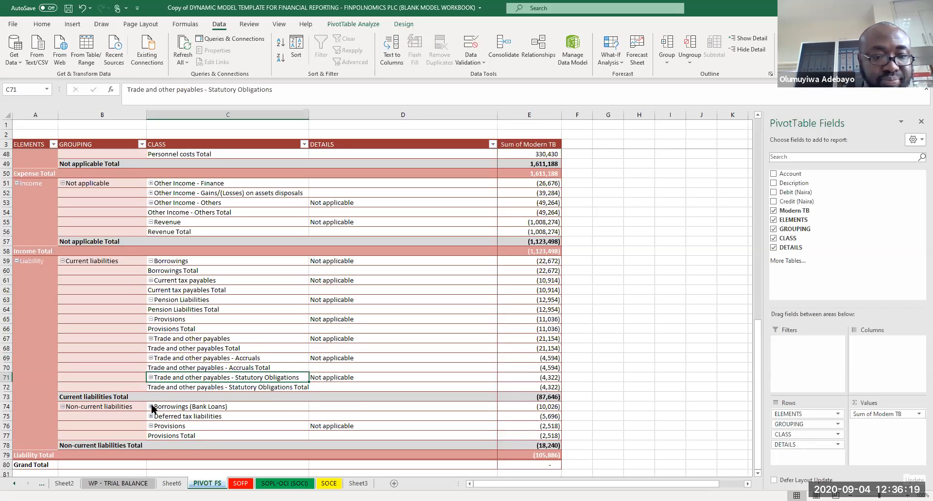
click(150, 407)
click(151, 426)
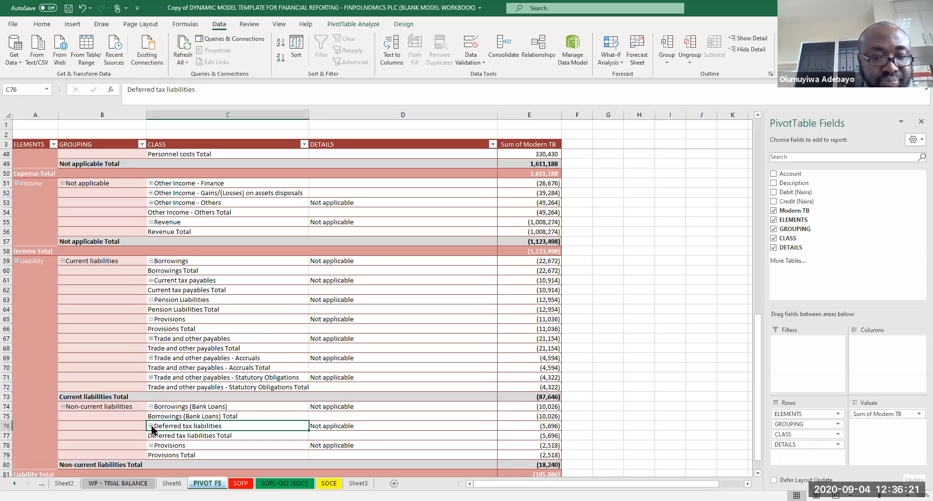
Step: Expand each collapsed current and non-current asset CLASS item in the pivot table, then save the workbook
key(Page_Up)
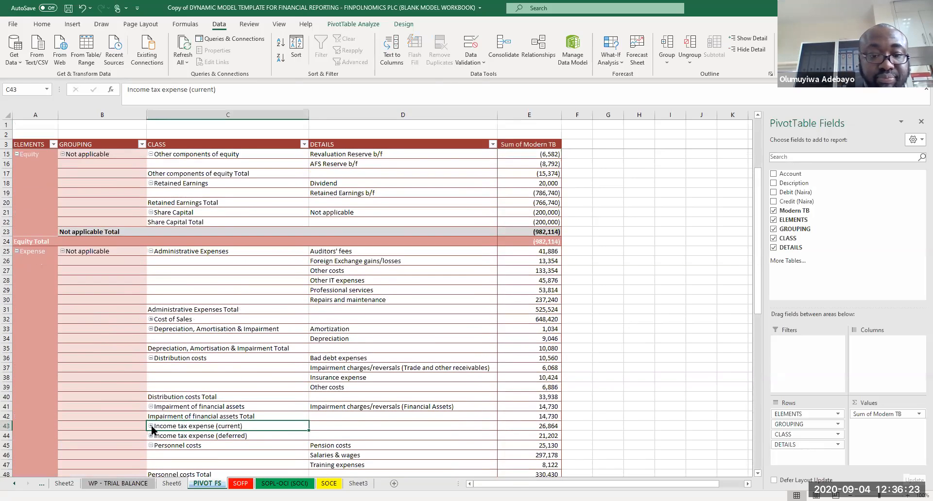
key(Page_Up)
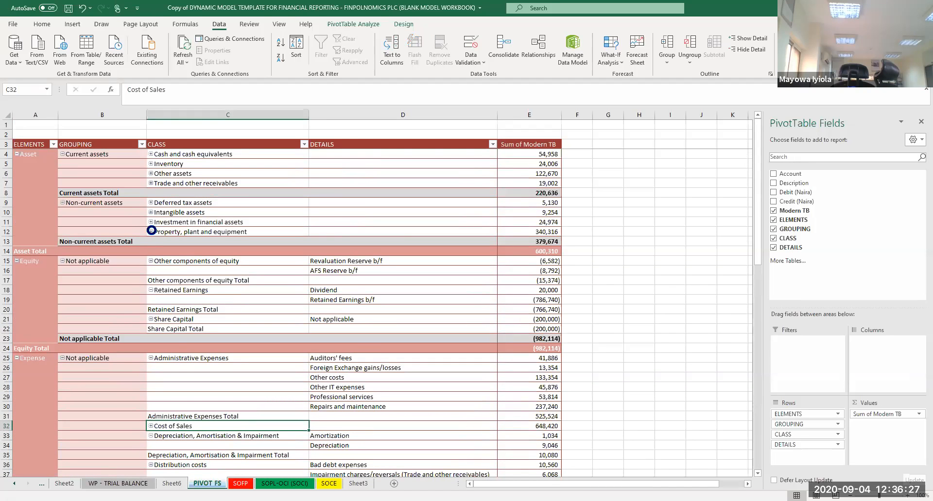
click(150, 232)
click(151, 222)
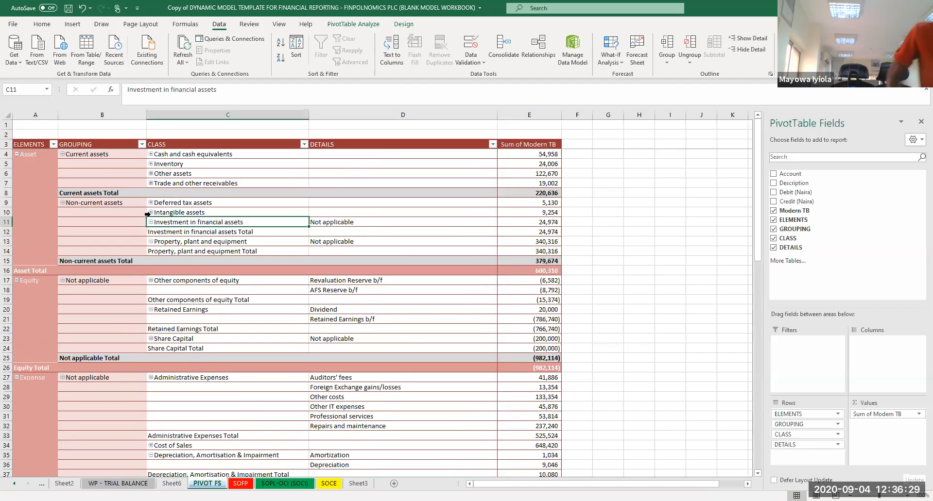
click(151, 212)
click(151, 202)
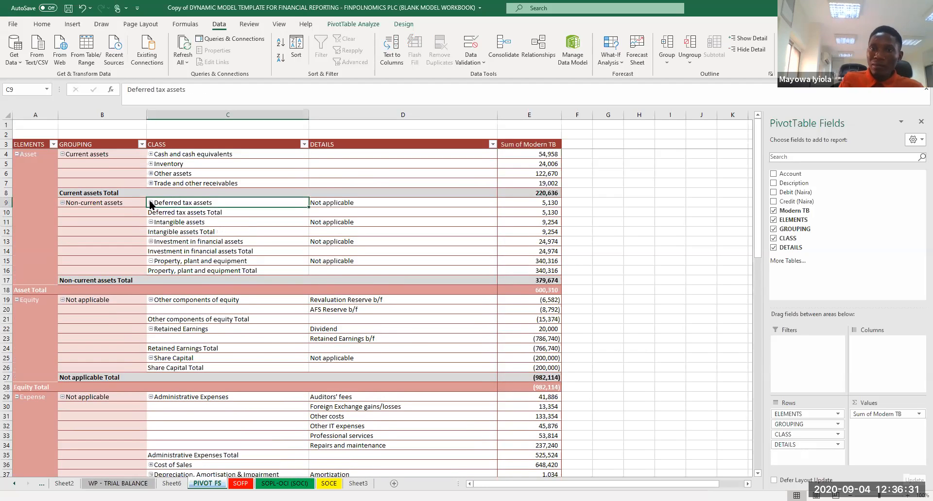
click(151, 164)
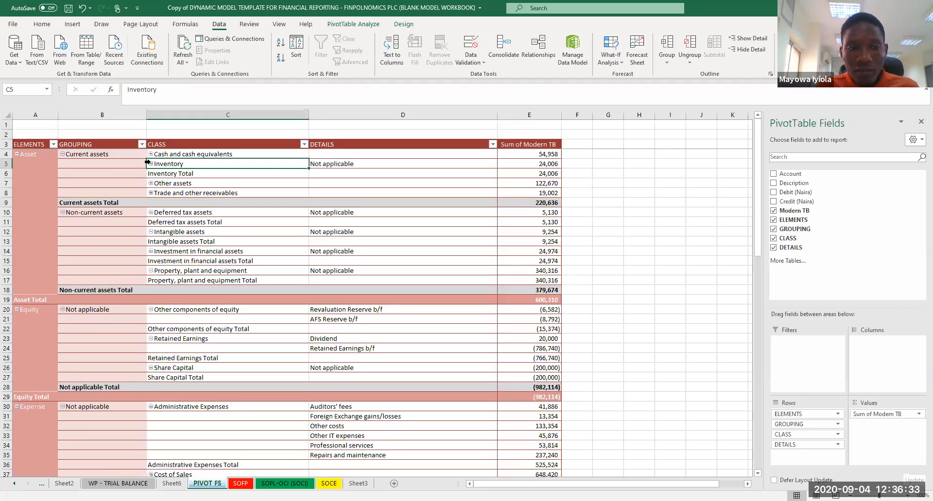
click(151, 154)
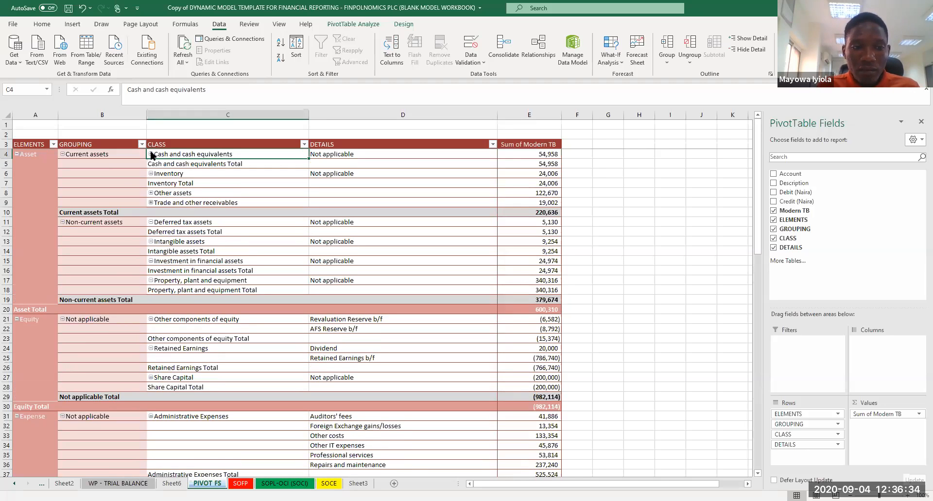
click(151, 193)
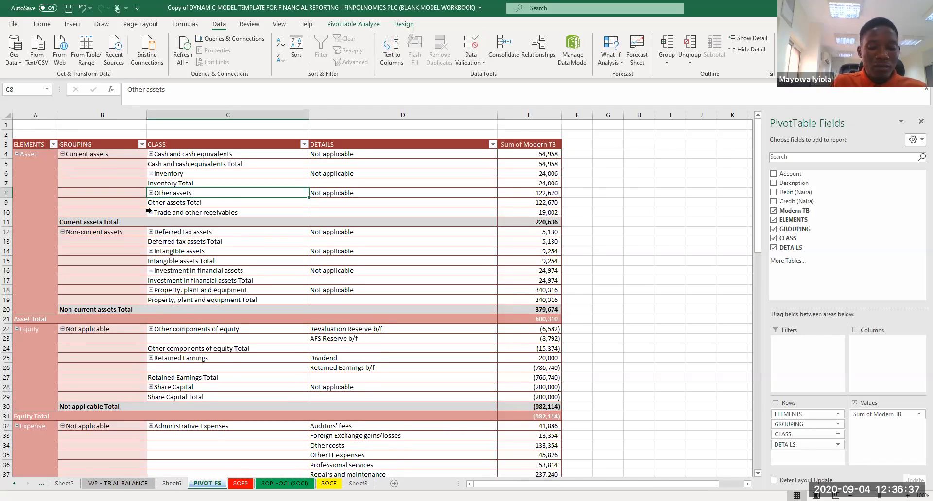
click(148, 212)
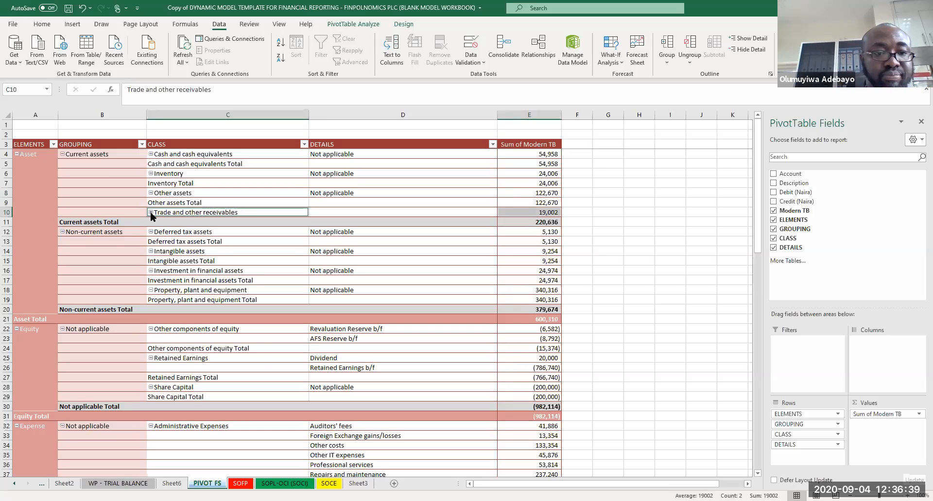
click(151, 214)
click(628, 263)
key(ctrl+s)
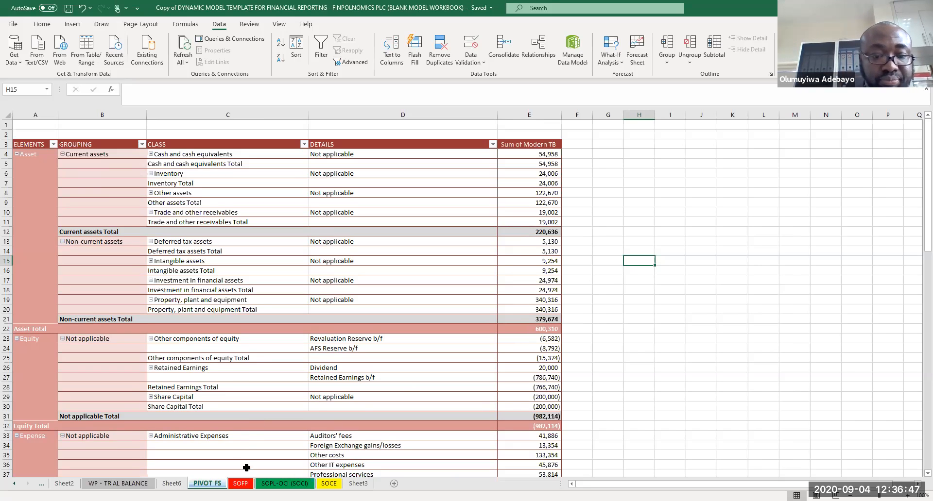
Step: Inspect the subtotalled sheet, the trial balance table's formulas, the pivot table and the Statement of Financial Position
click(171, 484)
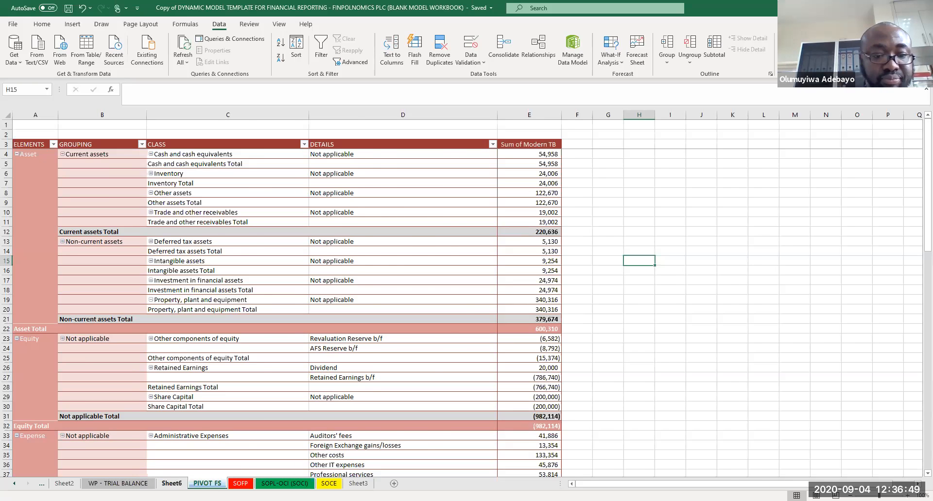
click(118, 484)
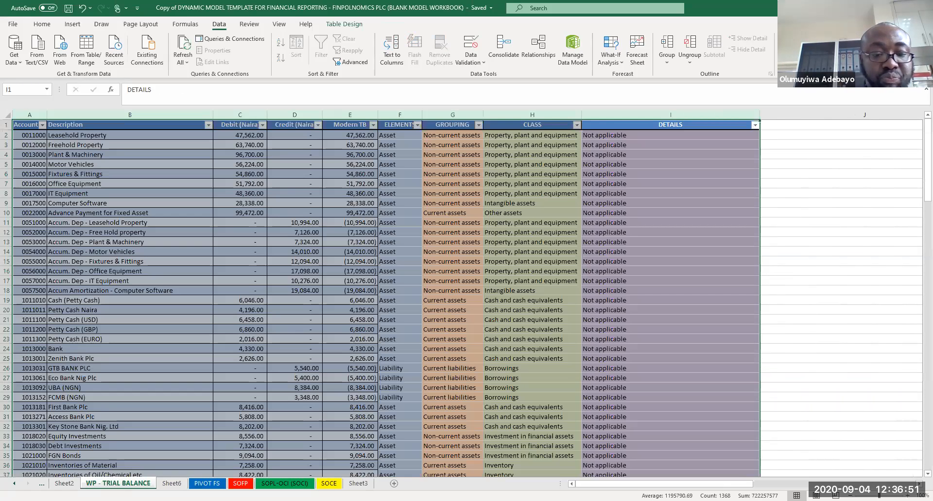
click(214, 427)
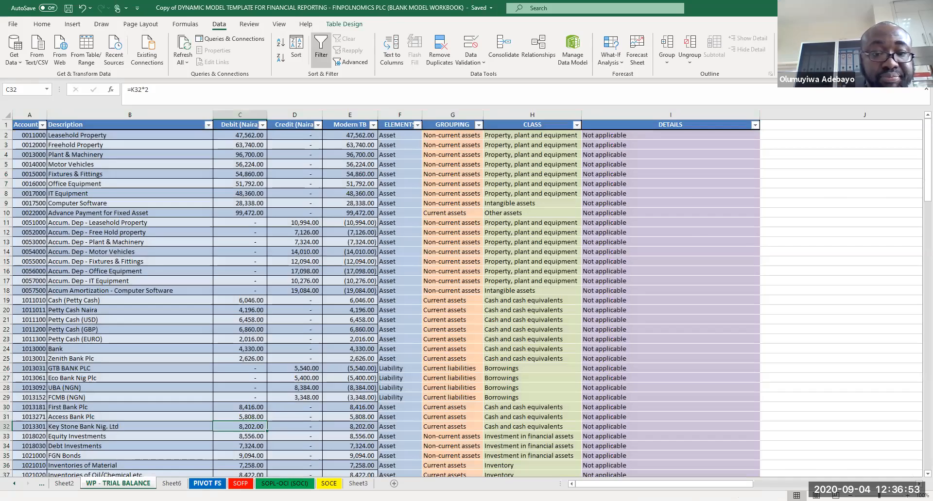
click(207, 484)
click(26, 145)
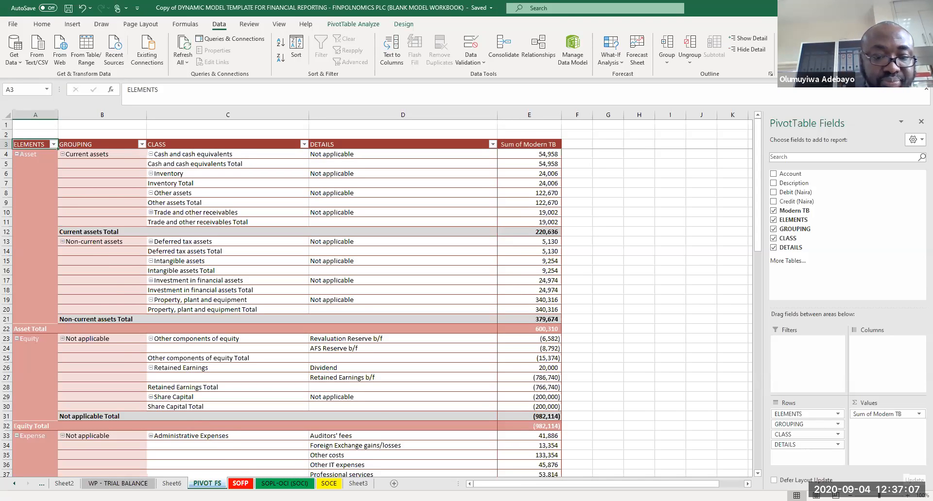
click(240, 483)
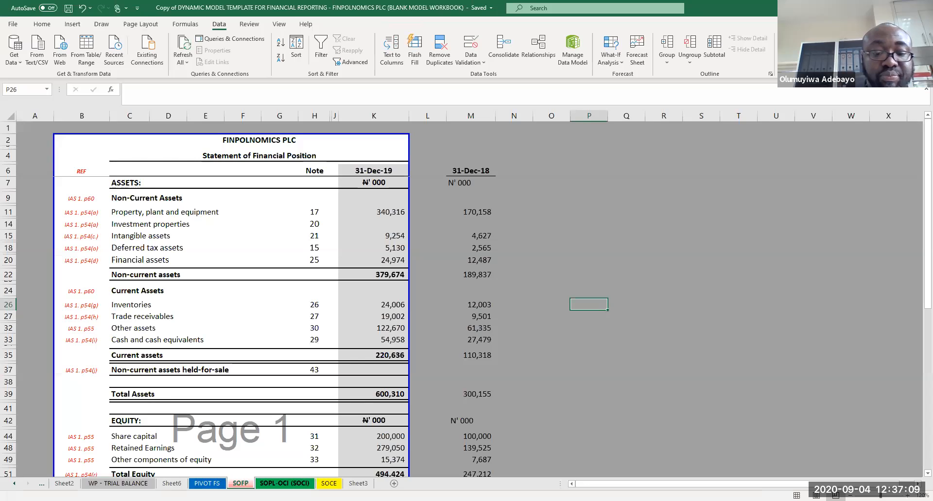
Step: Review the Statement of Profit or Loss and Other Comprehensive Income down to the earnings per share section
key(ctrl+Page_Down)
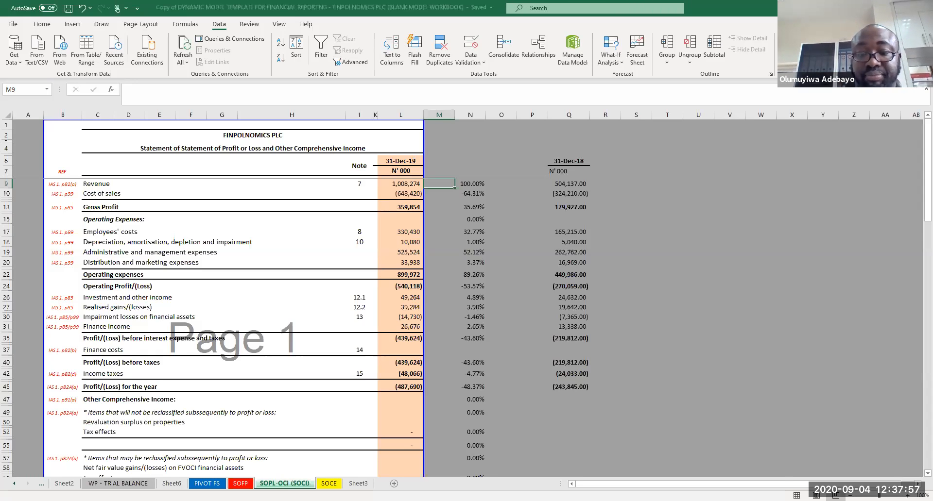
key(Page_Down)
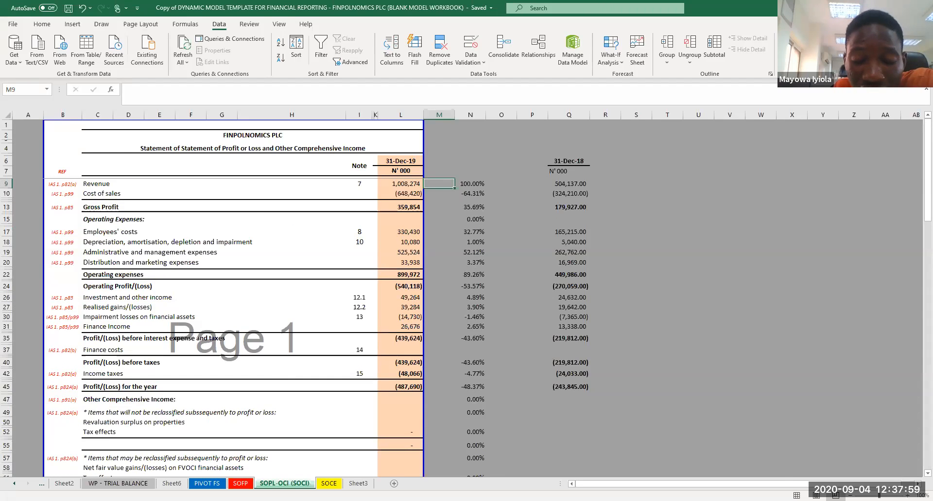
key(Page_Up)
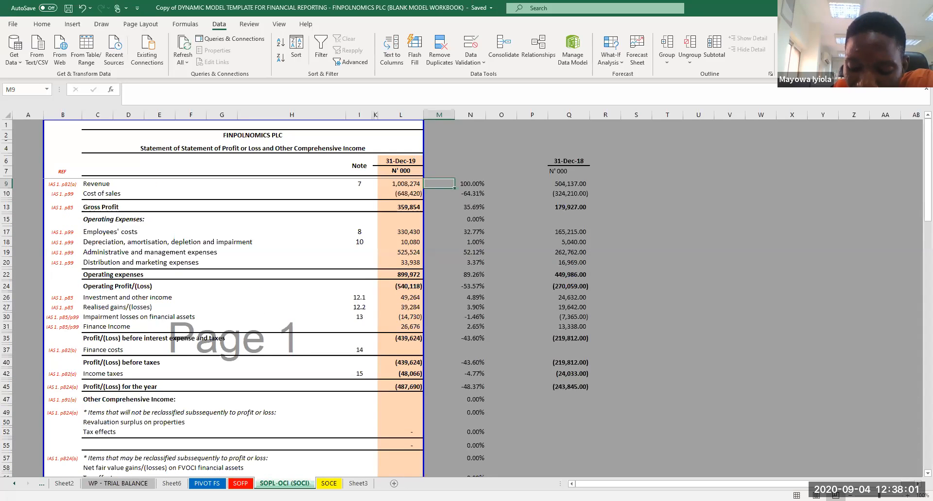
key(Page_Down)
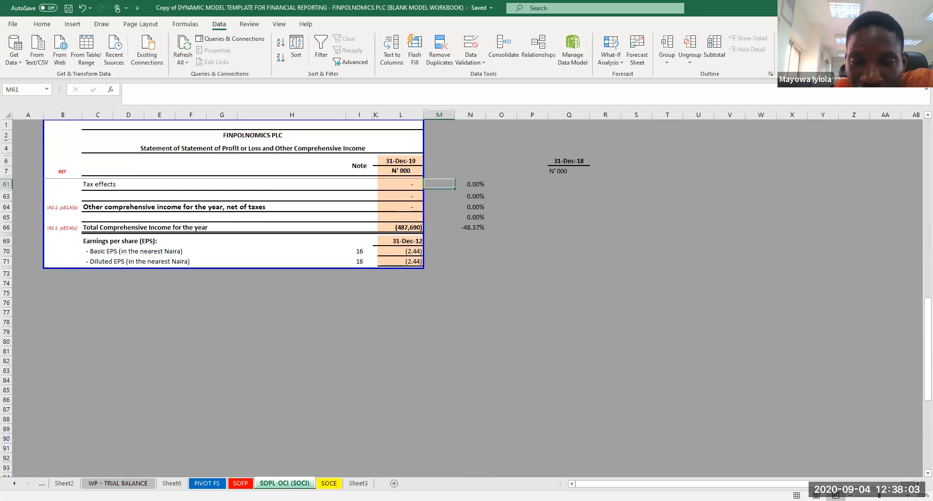
click(409, 241)
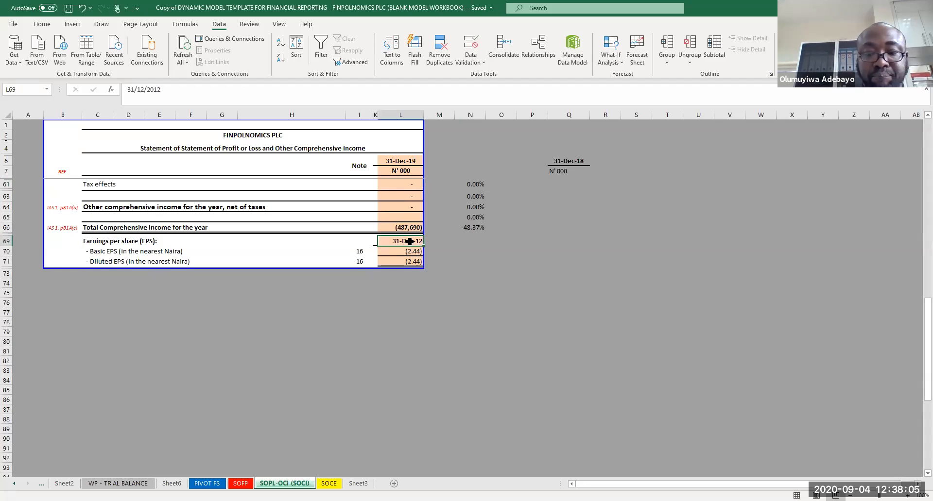
Step: Link the earnings per share column heading to the statement's 31-Dec-19 date heading and save the workbook
text(=)
key(ctrl+Up)
key(ctrl+Up)
key(ctrl+Up)
key(ctrl+Up)
key(ctrl+Up)
key(ctrl+Up)
key(ctrl+Up)
key(ctrl+Up)
key(ctrl+Up)
key(ctrl+Up)
key(ctrl+Up)
key(ctrl+Up)
key(ctrl+Up)
key(ctrl+Up)
key(ctrl+Up)
key(ctrl+Up)
key(ctrl+Up)
key(ctrl+Up)
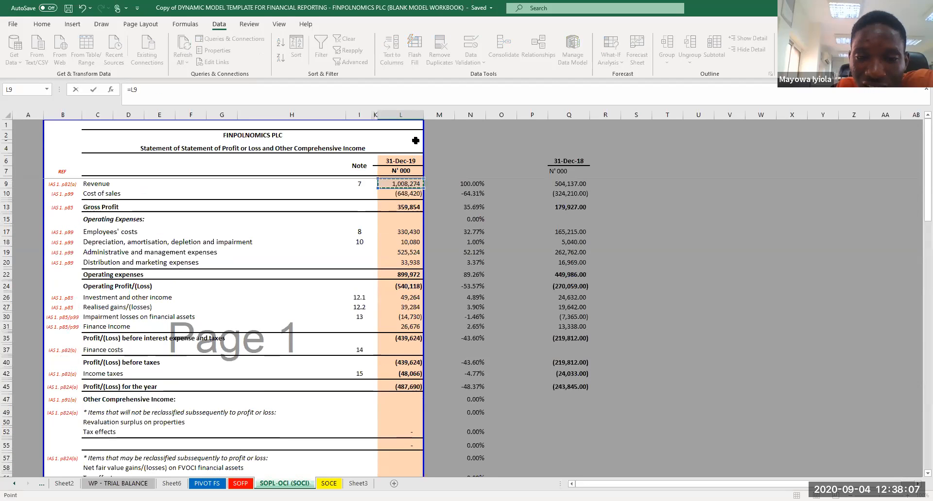
click(404, 161)
key(Return)
key(ctrl+s)
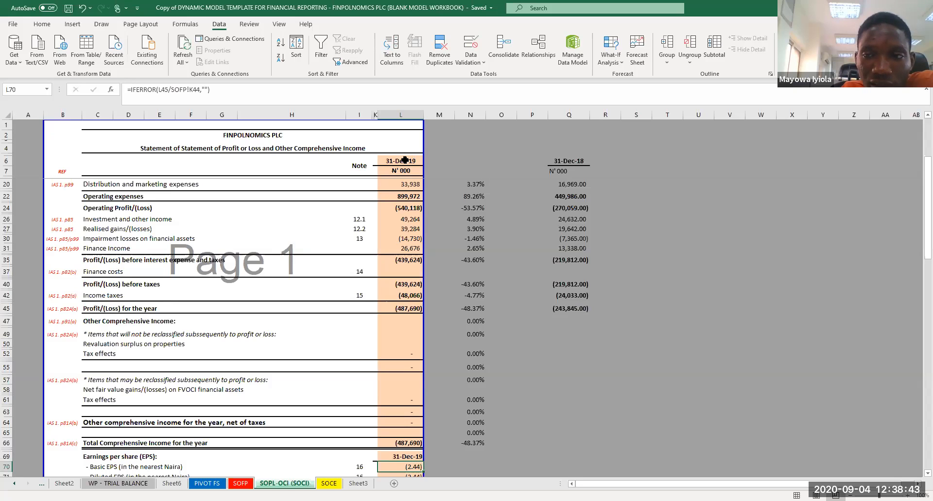
Step: Review the Statement of Financial Position from non-current assets down to total equity and liabilities
click(563, 340)
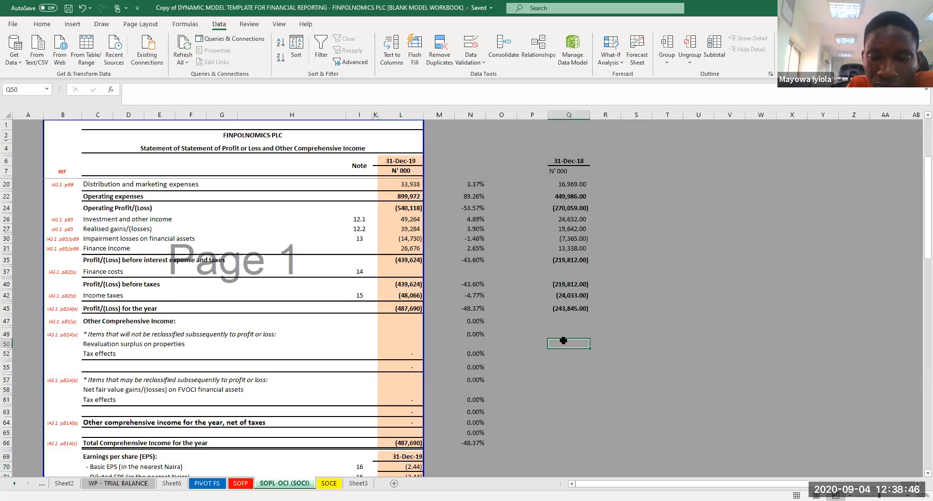
click(238, 483)
click(638, 271)
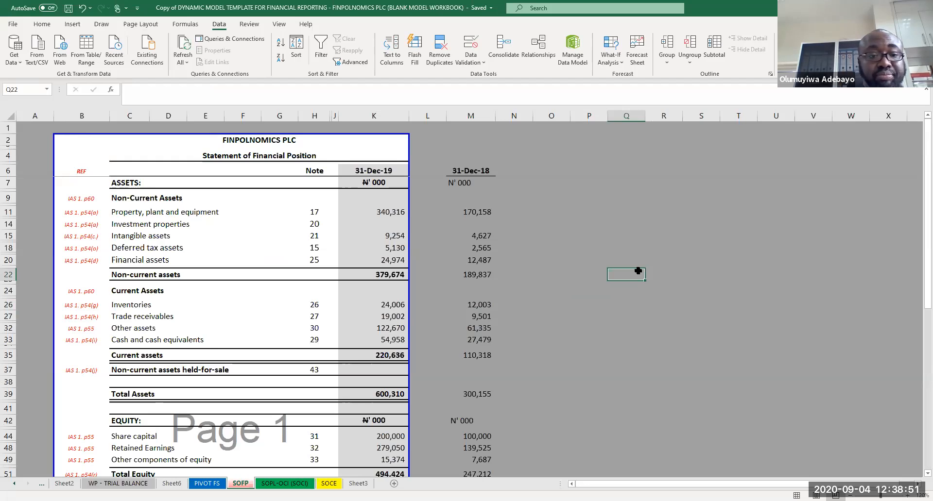
key(Down)
key(Down)
key(Down)
key(Down)
key(Down)
key(Down)
key(Down)
key(Down)
key(Down)
key(Down)
key(Down)
key(Down)
key(Down)
key(Down)
key(Down)
key(Down)
key(Down)
key(Down)
key(Down)
key(Down)
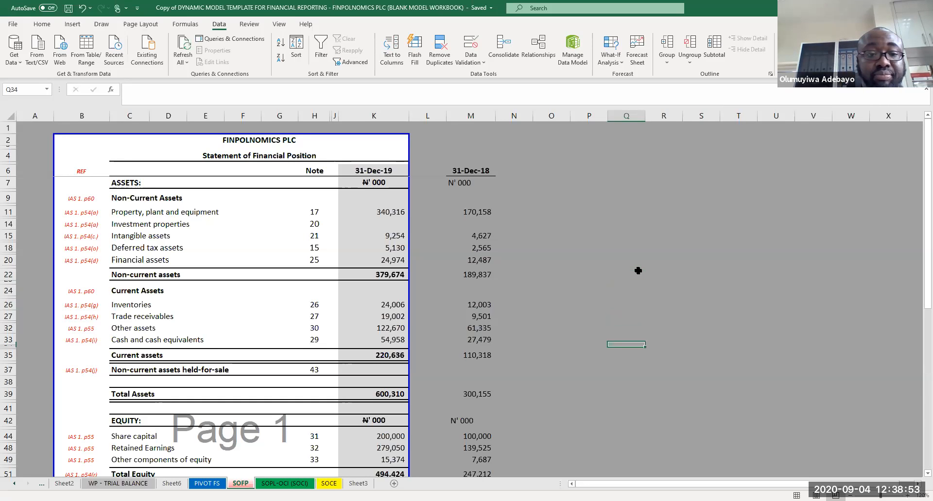
key(Down)
key(Down)
key(Down)
key(Down)
key(Down)
key(Down)
key(Down)
key(Down)
key(Down)
key(Down)
key(Down)
key(Down)
key(Down)
key(Down)
key(Down)
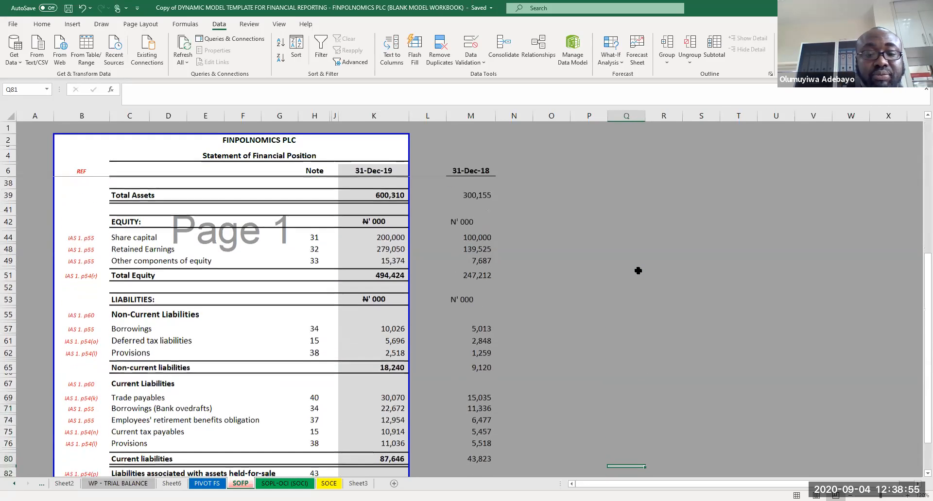
key(Up)
key(Up)
key(Up)
key(Up)
key(Up)
key(Up)
key(Up)
key(Up)
key(Up)
key(Up)
key(Up)
key(Up)
key(Up)
key(Up)
key(Up)
key(Up)
key(Up)
key(Up)
key(Up)
key(Up)
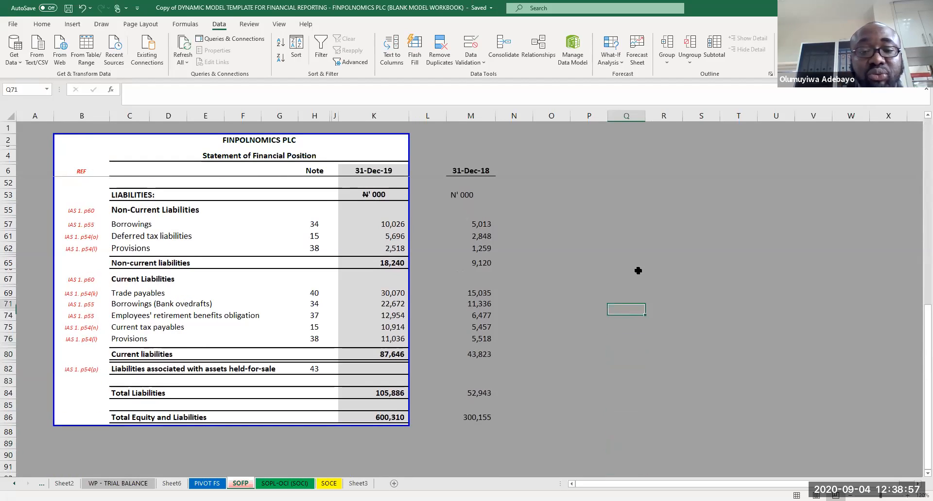
key(Up)
key(Up)
key(Up)
key(Up)
key(Up)
key(Up)
key(Up)
key(Up)
key(Up)
key(Up)
key(Up)
key(Up)
key(Up)
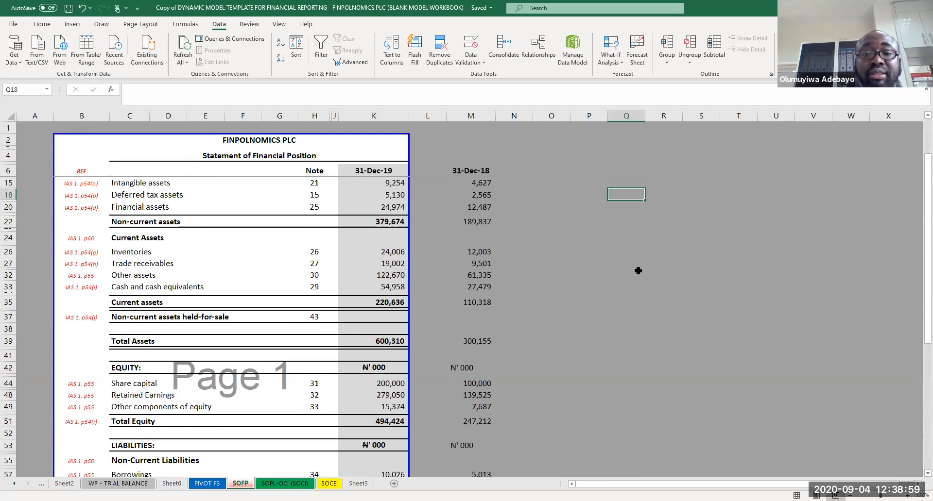